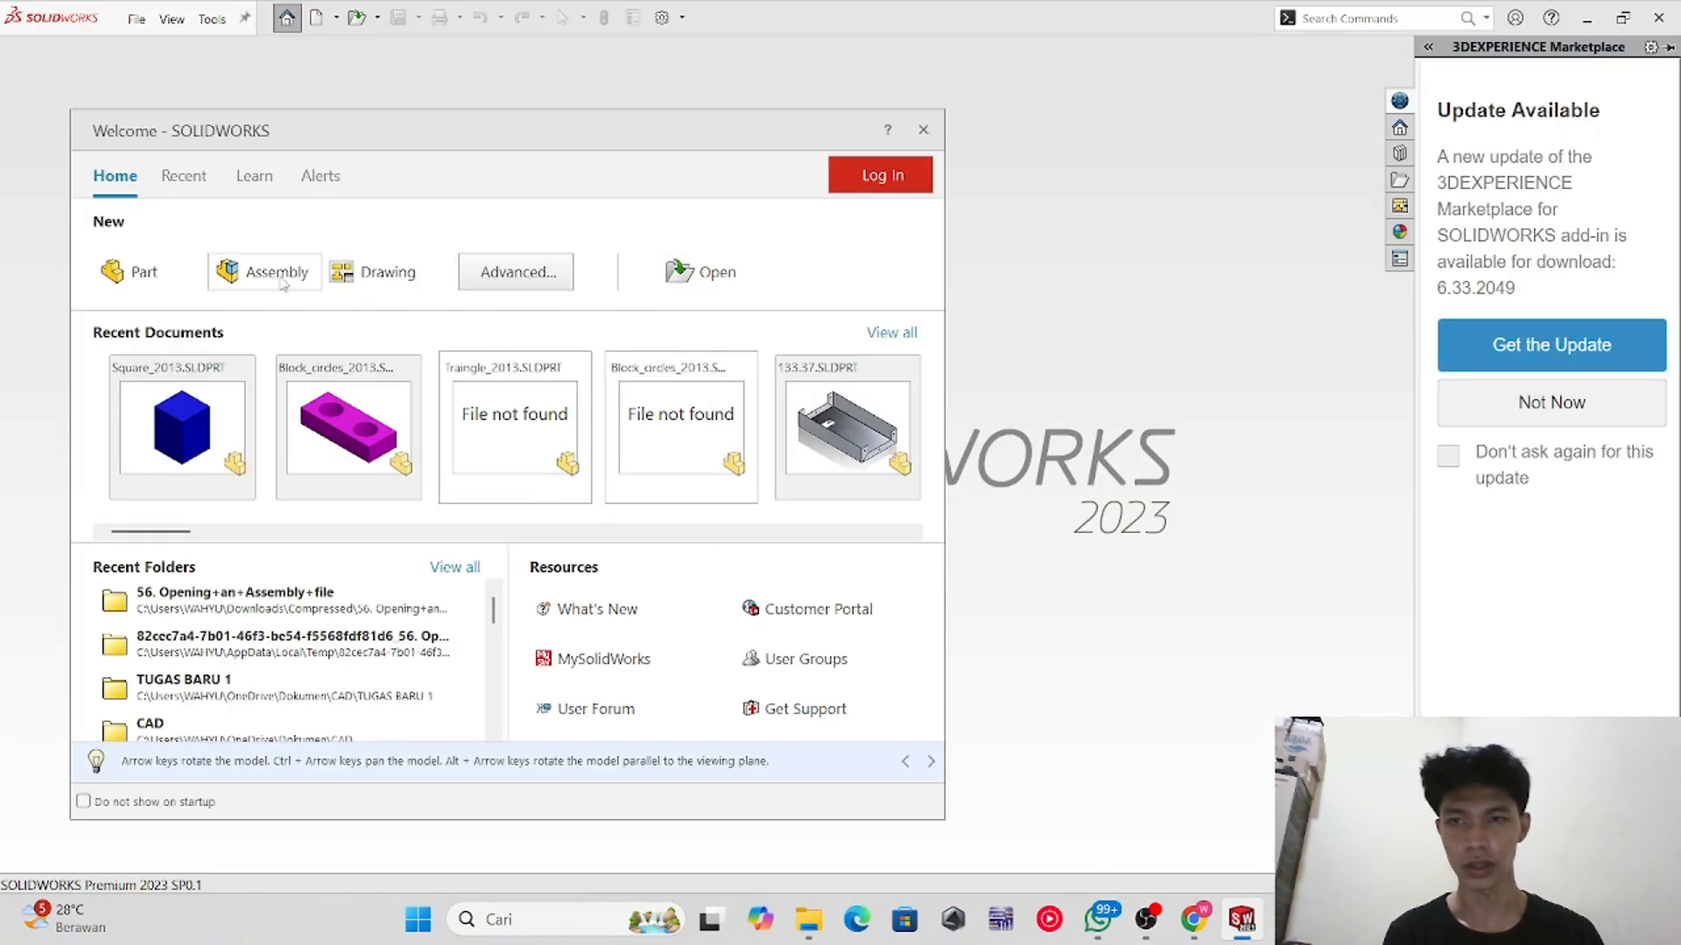
Step: Start a new assembly document, dismissing the automatic component browser
left_click(268, 278)
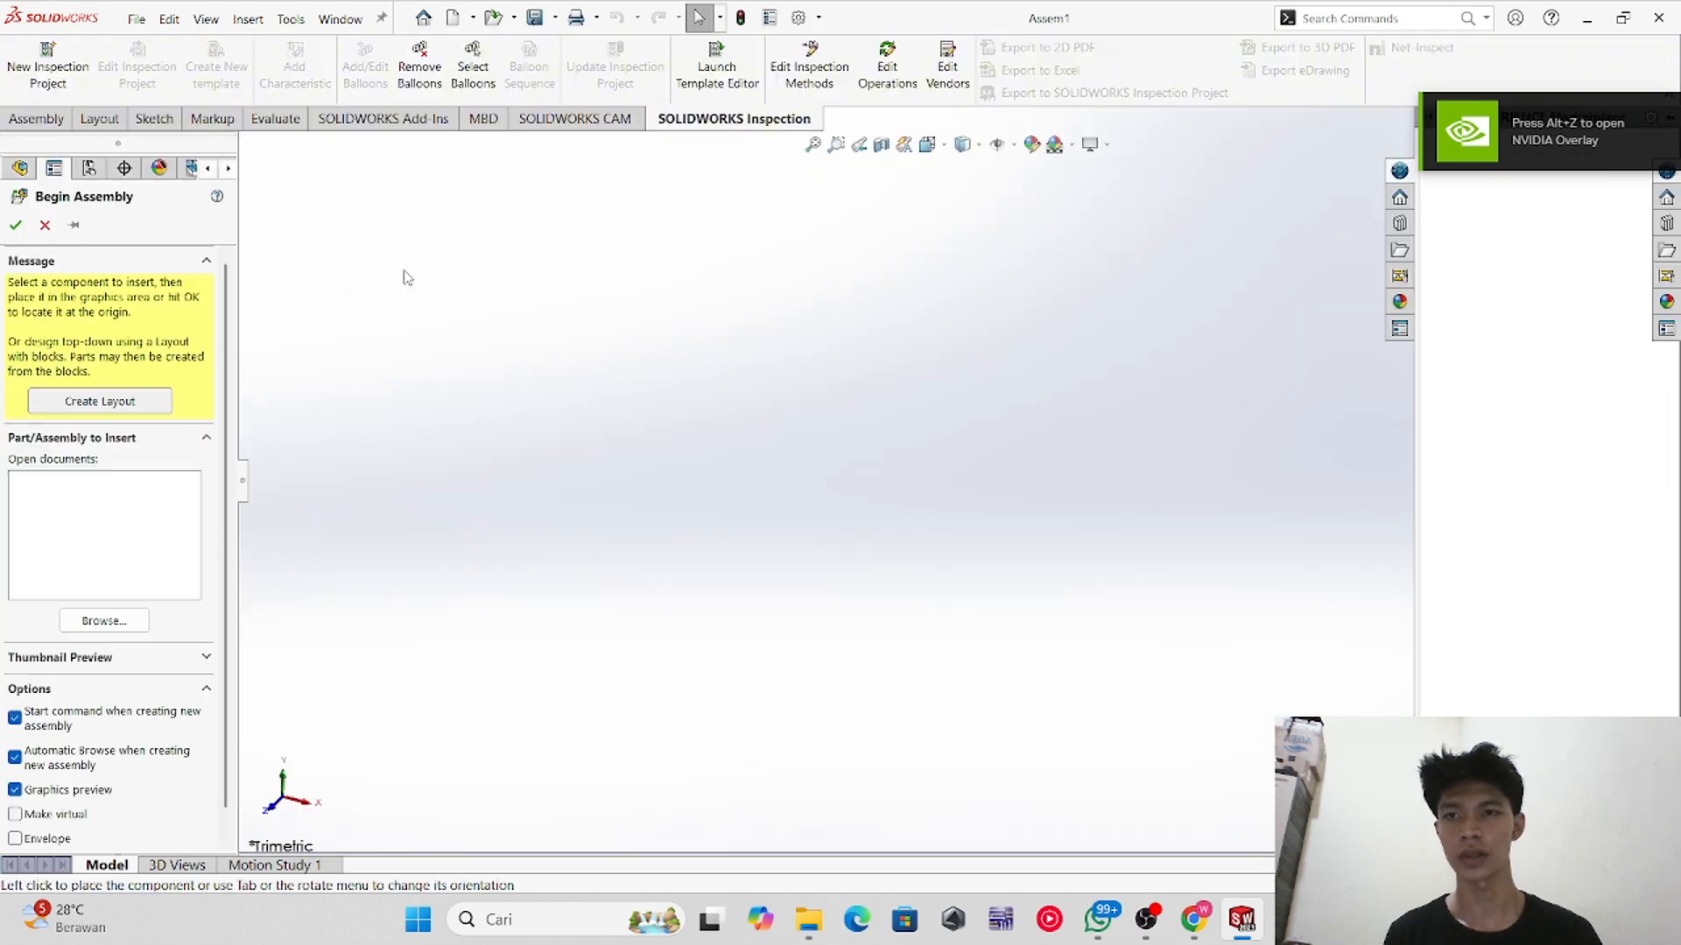
left_click_drag(650, 189, 549, 233)
left_click_drag(705, 237, 754, 205)
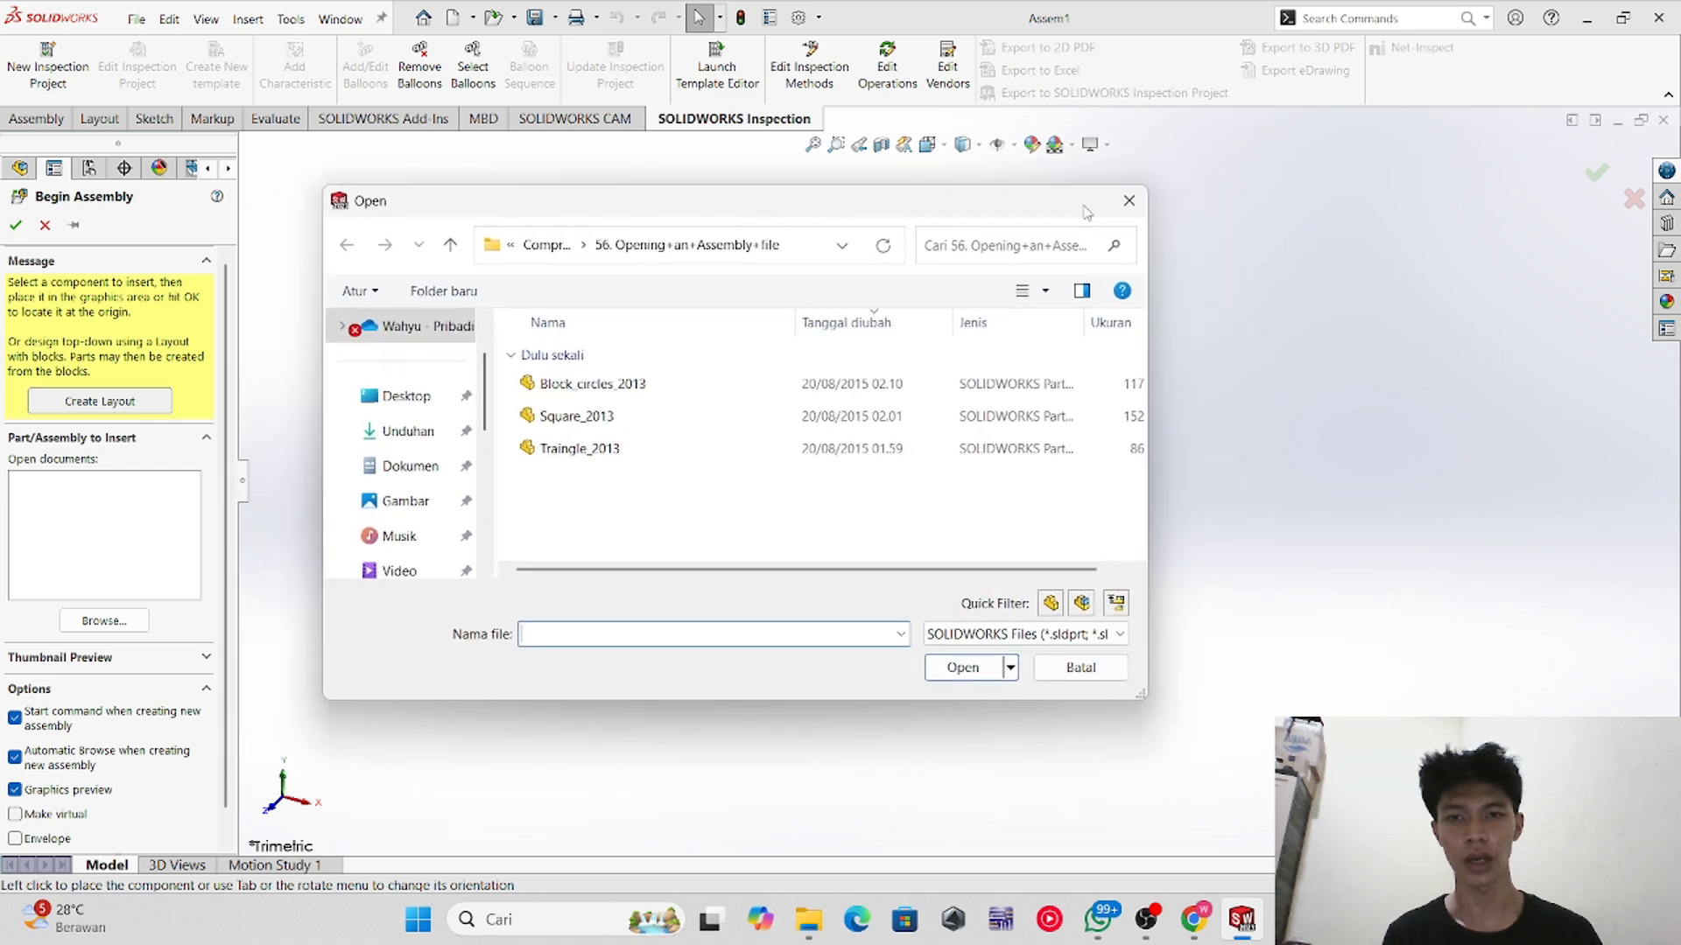
left_click(1128, 205)
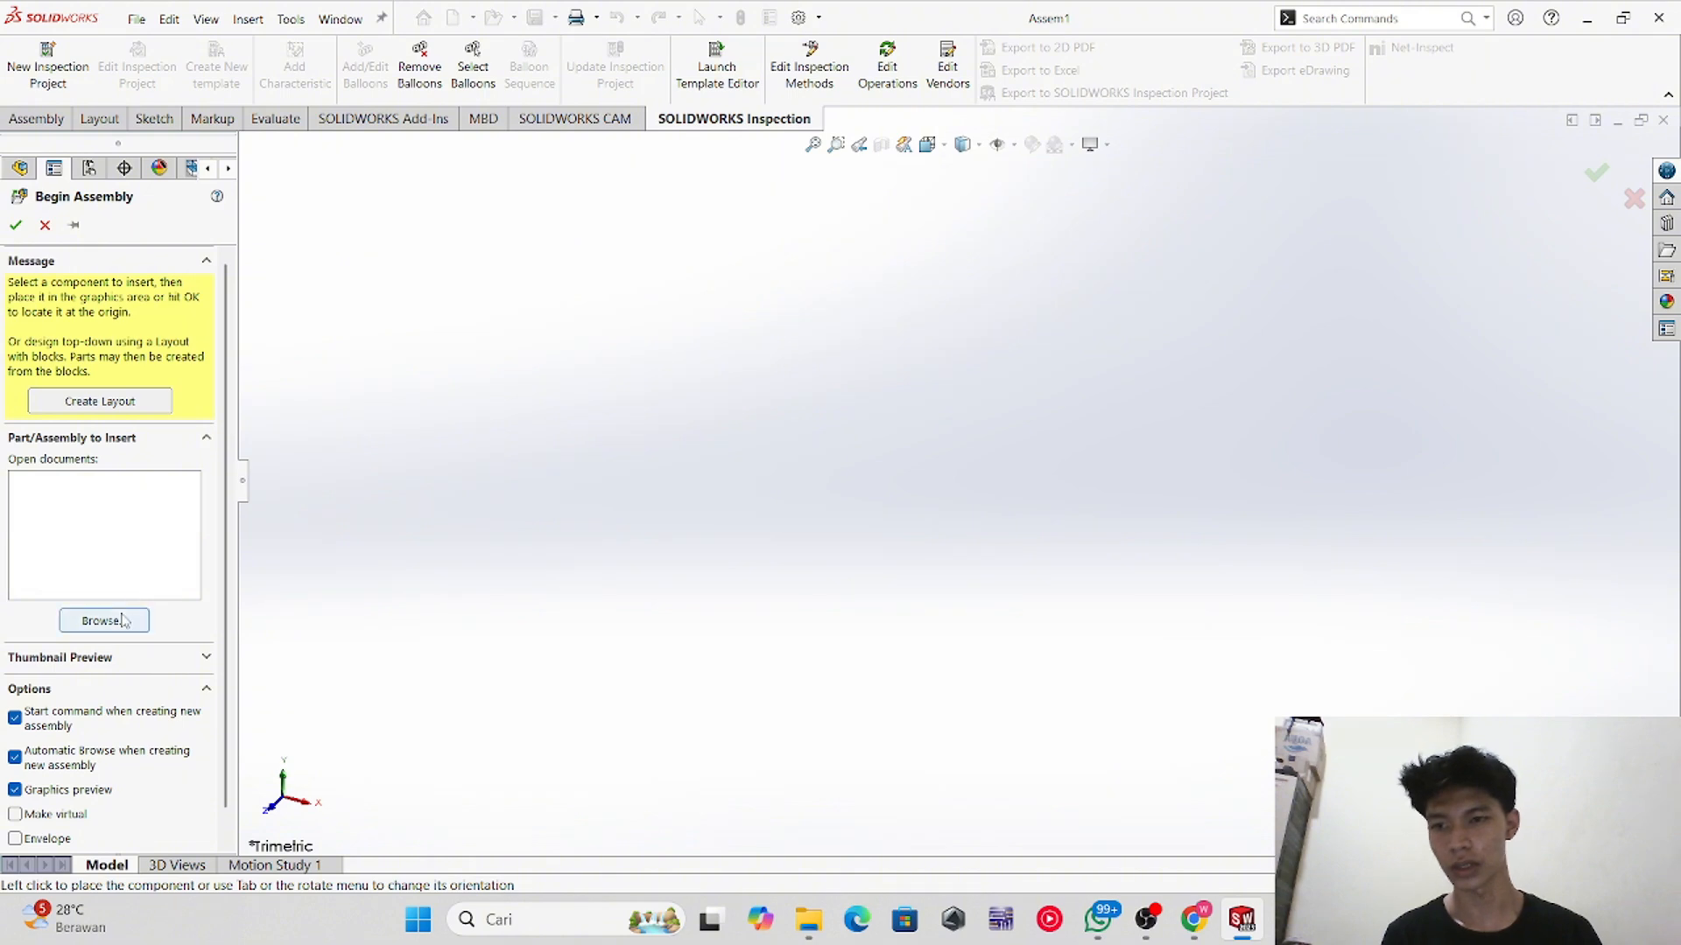
Step: Browse to the Square_2013 part and place it in the new assembly
left_click(123, 620)
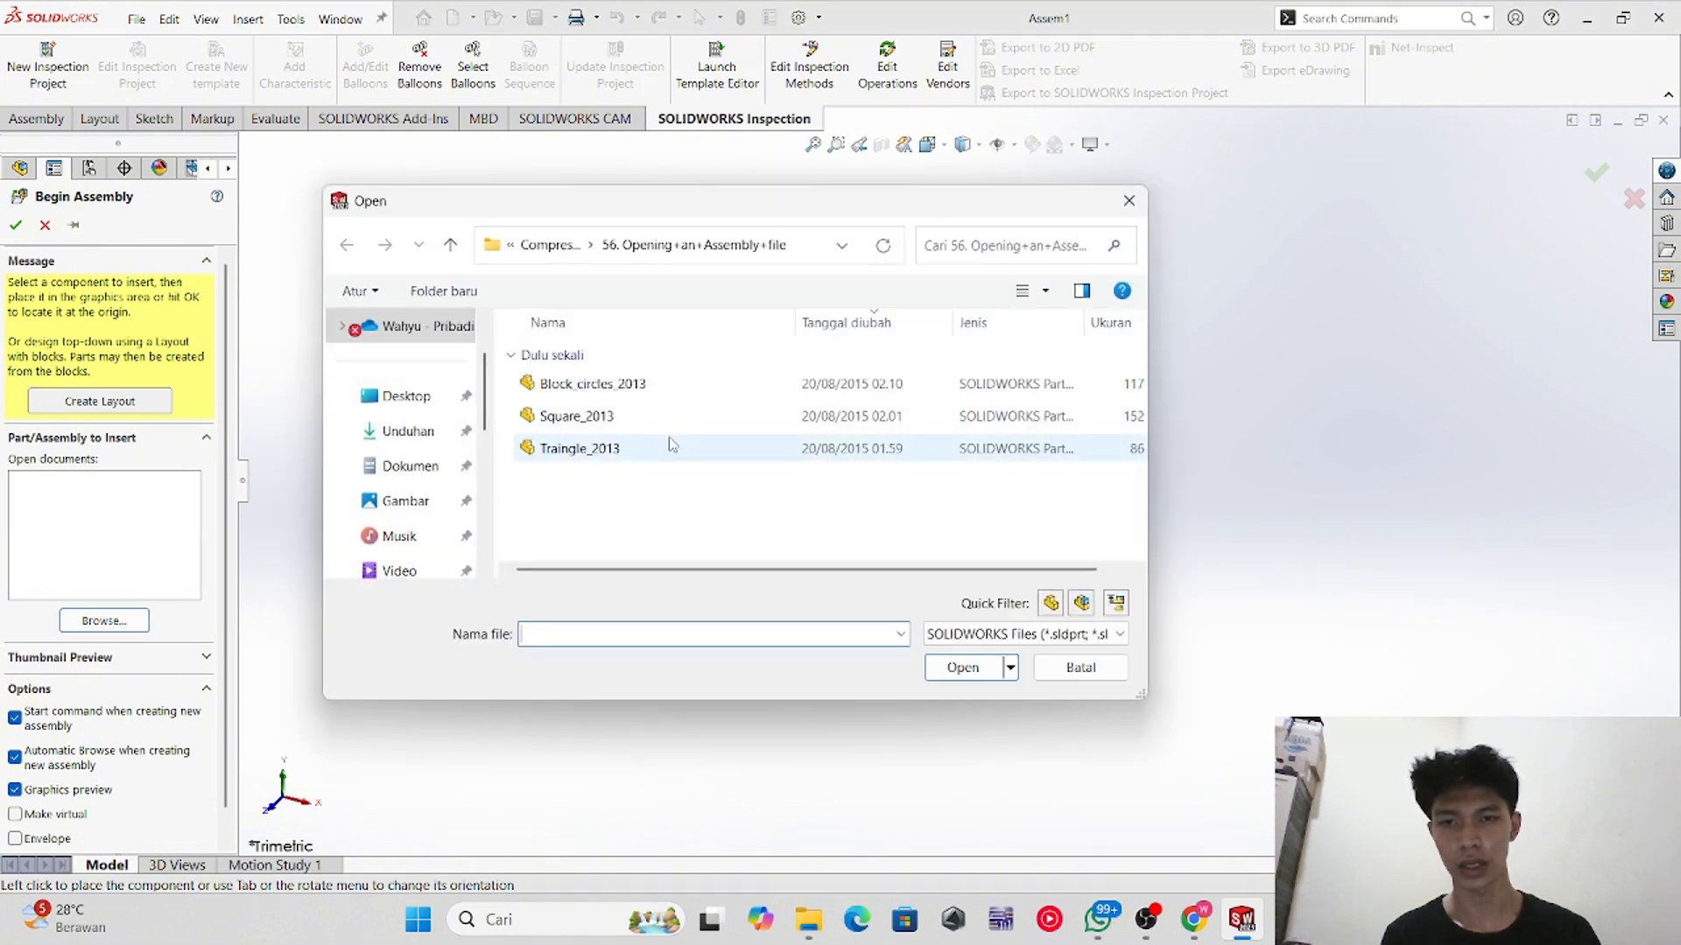
left_click(627, 418)
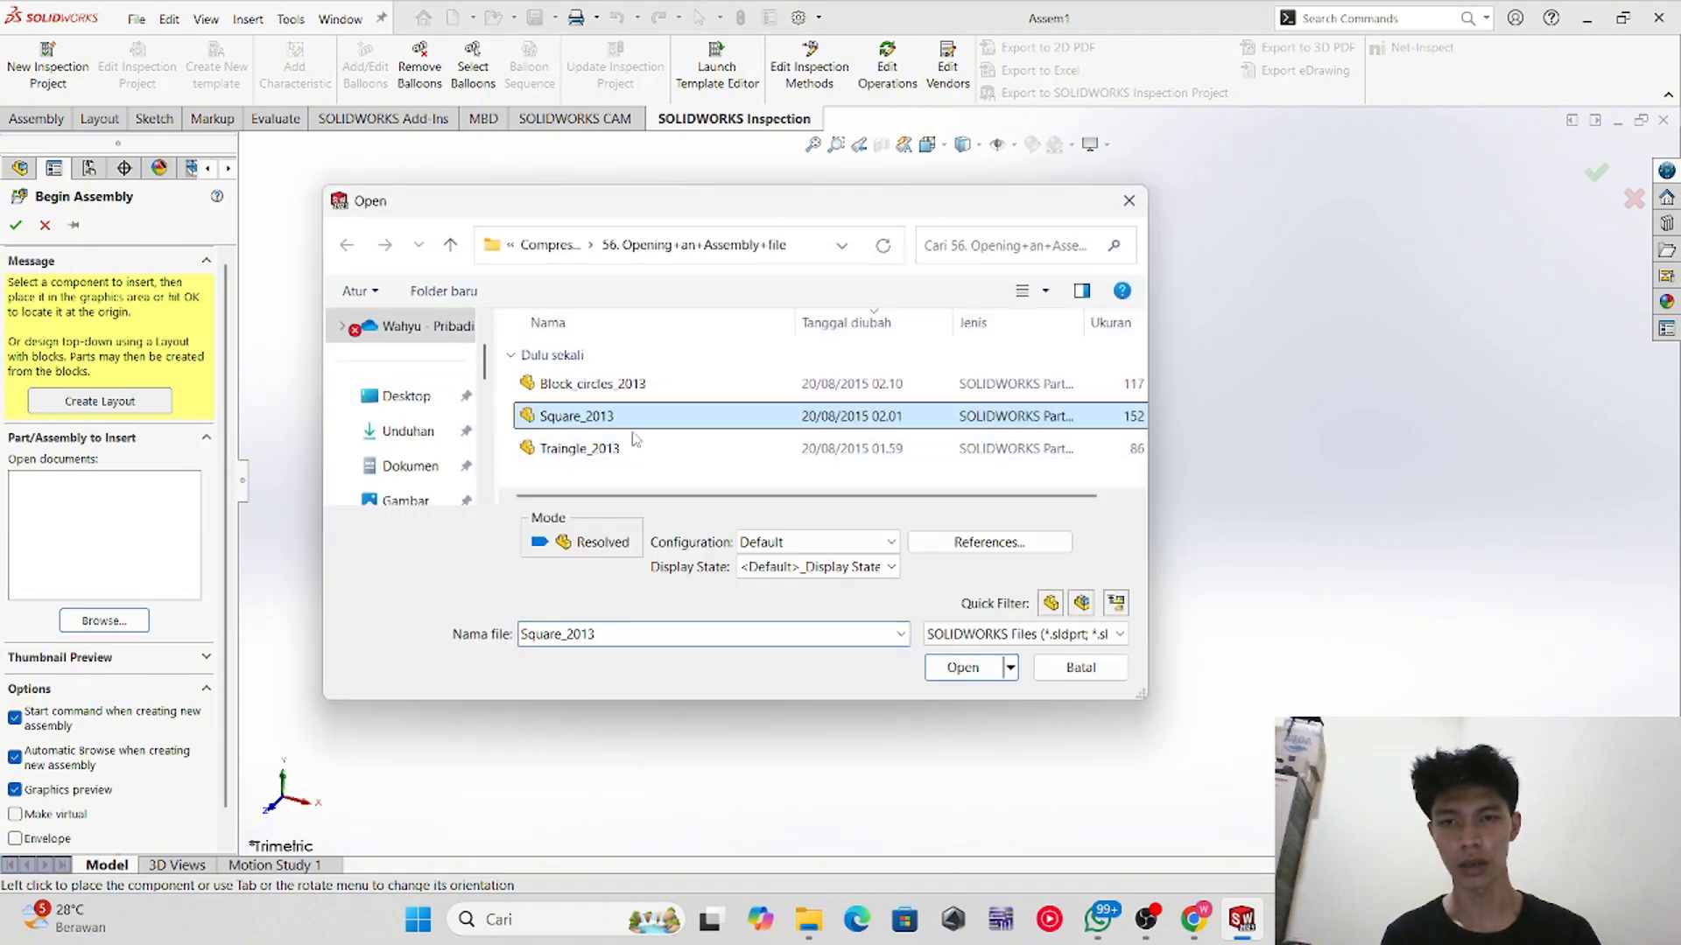
left_click(957, 667)
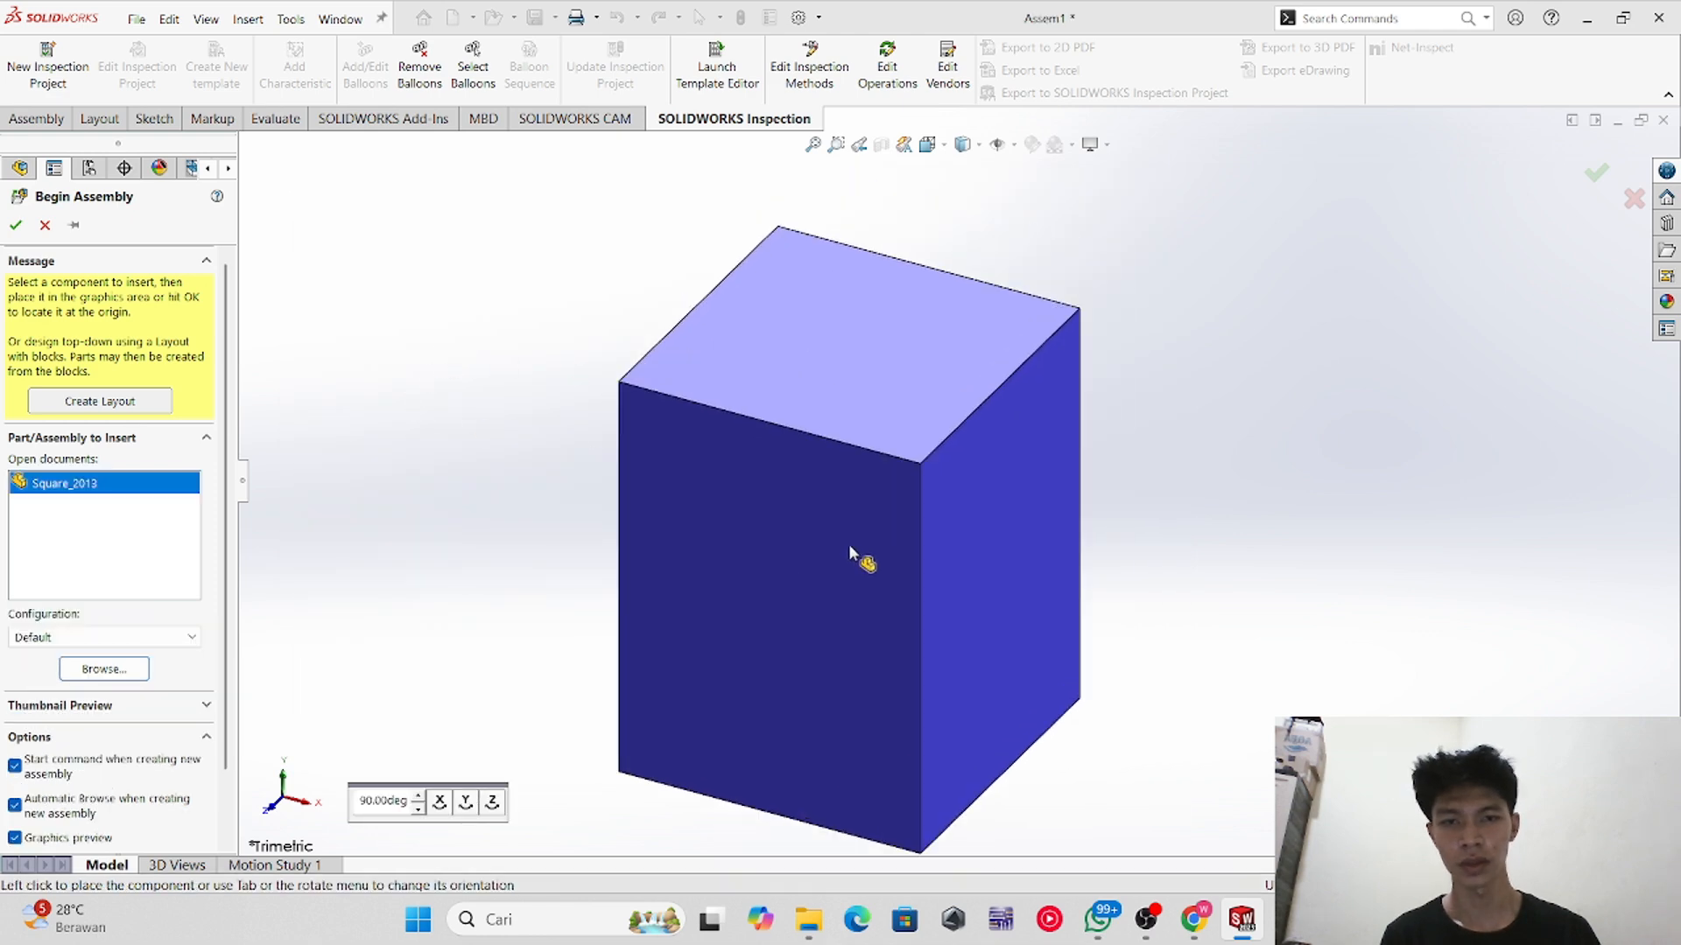
left_click(1113, 525)
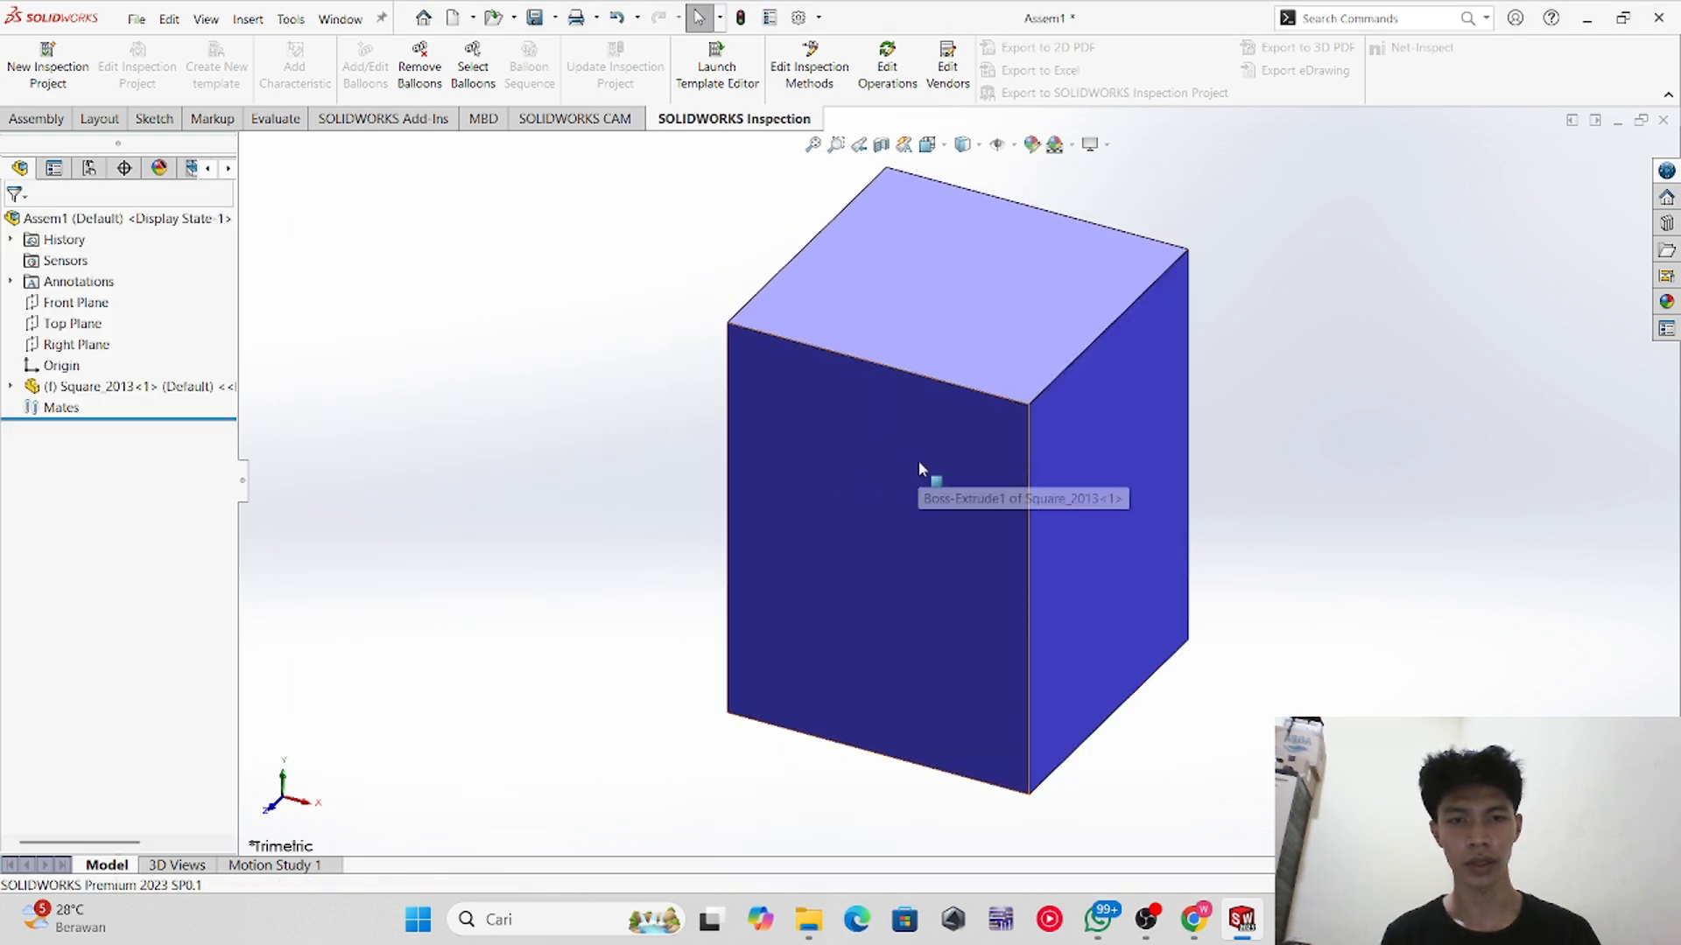
middle_click_drag(919, 468, 1044, 534)
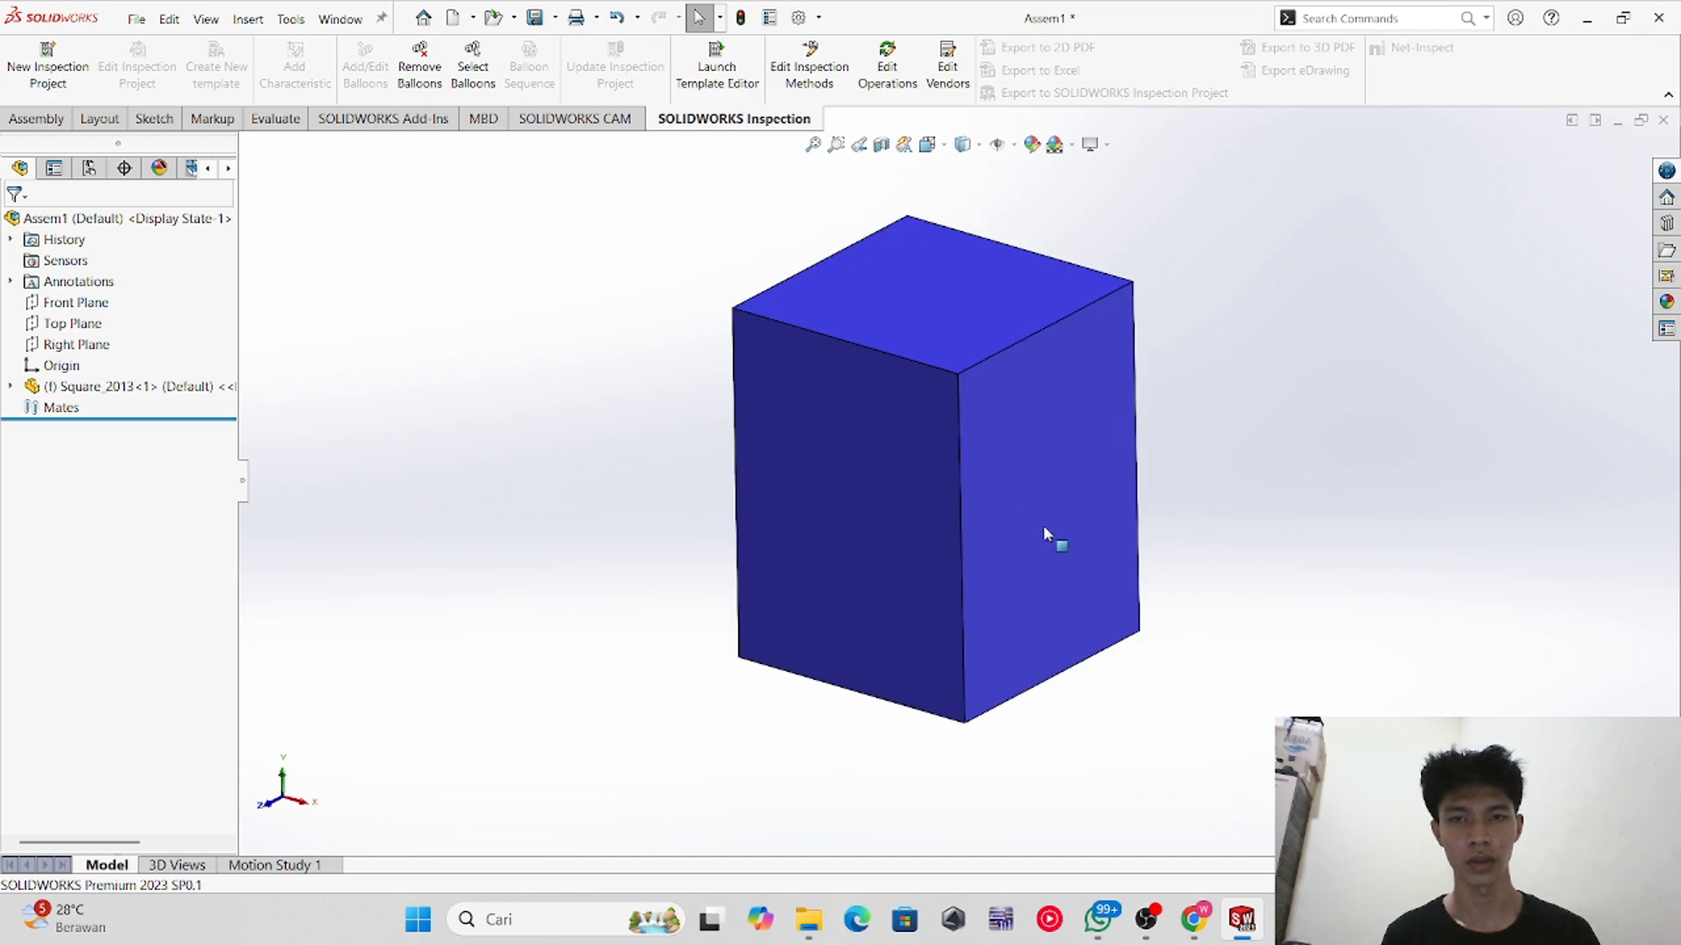
middle_click_drag(811, 602, 839, 649)
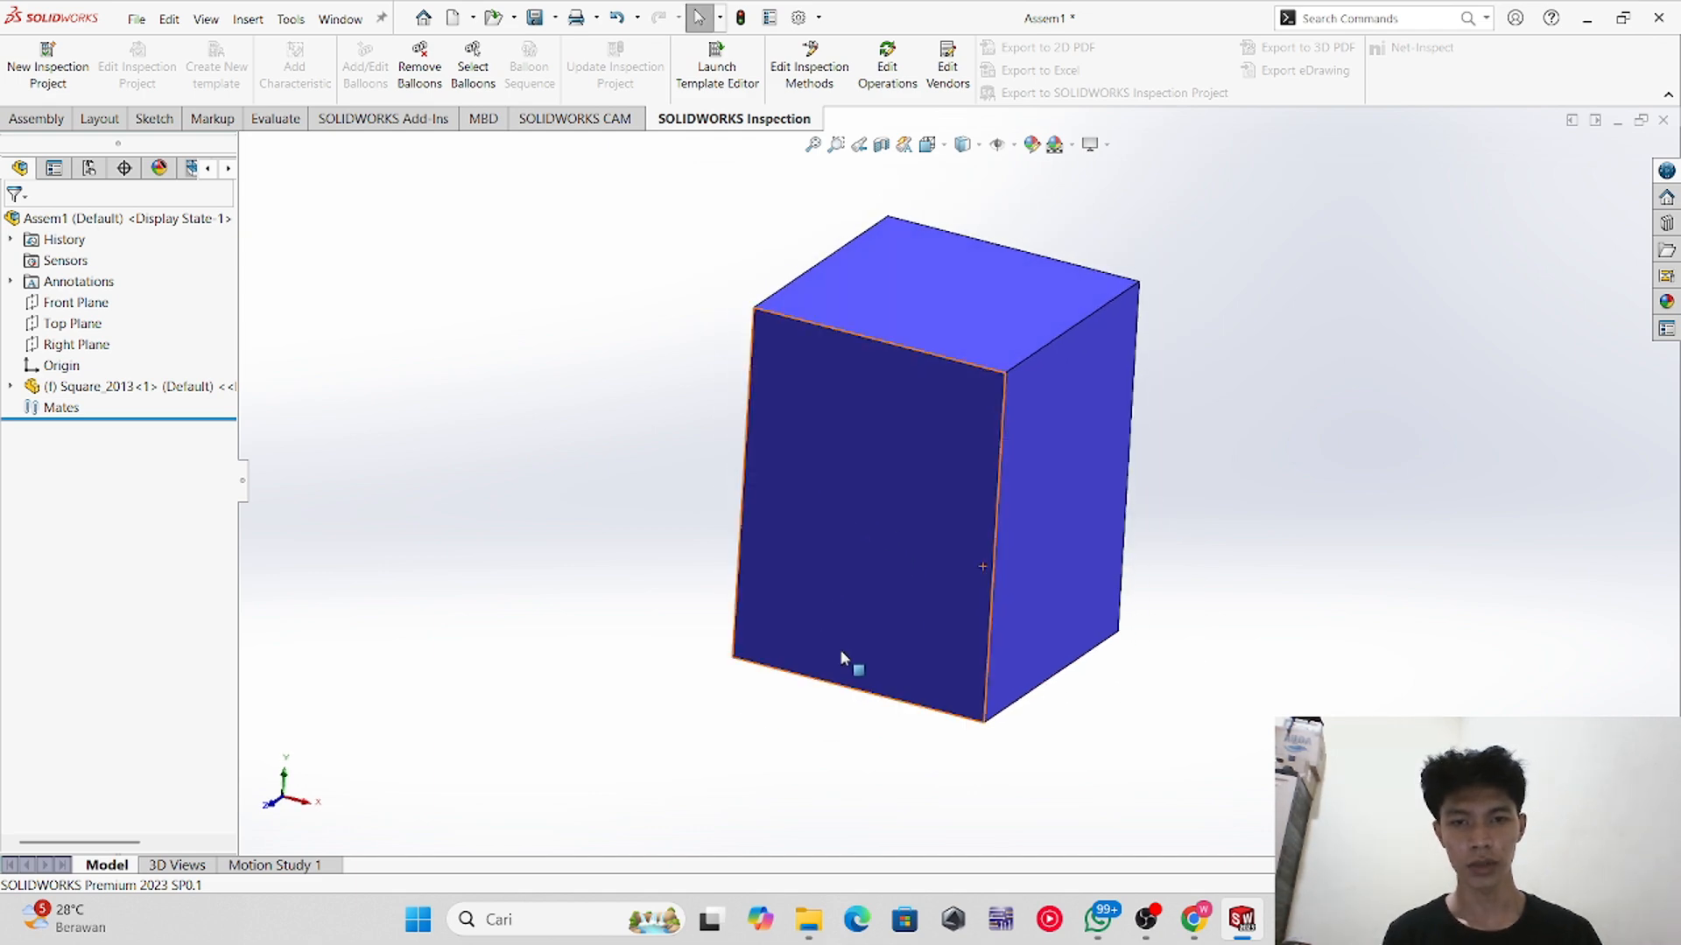
left_click(808, 919)
double_click(381, 215)
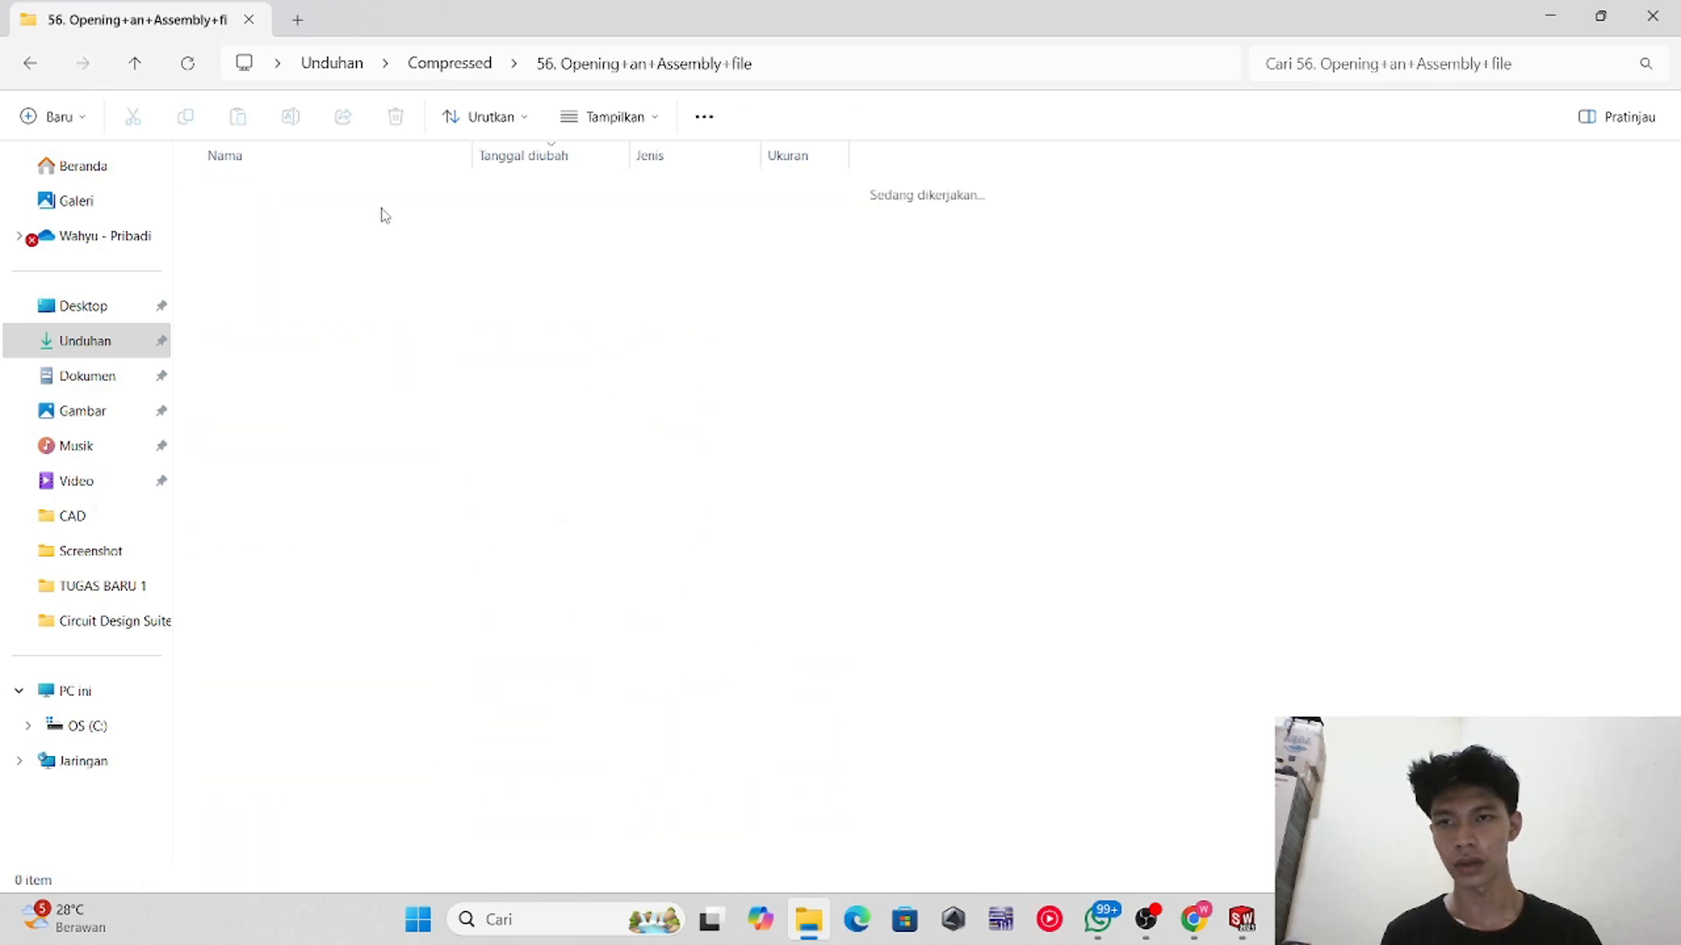
left_click(336, 256)
key("alt+Tab")
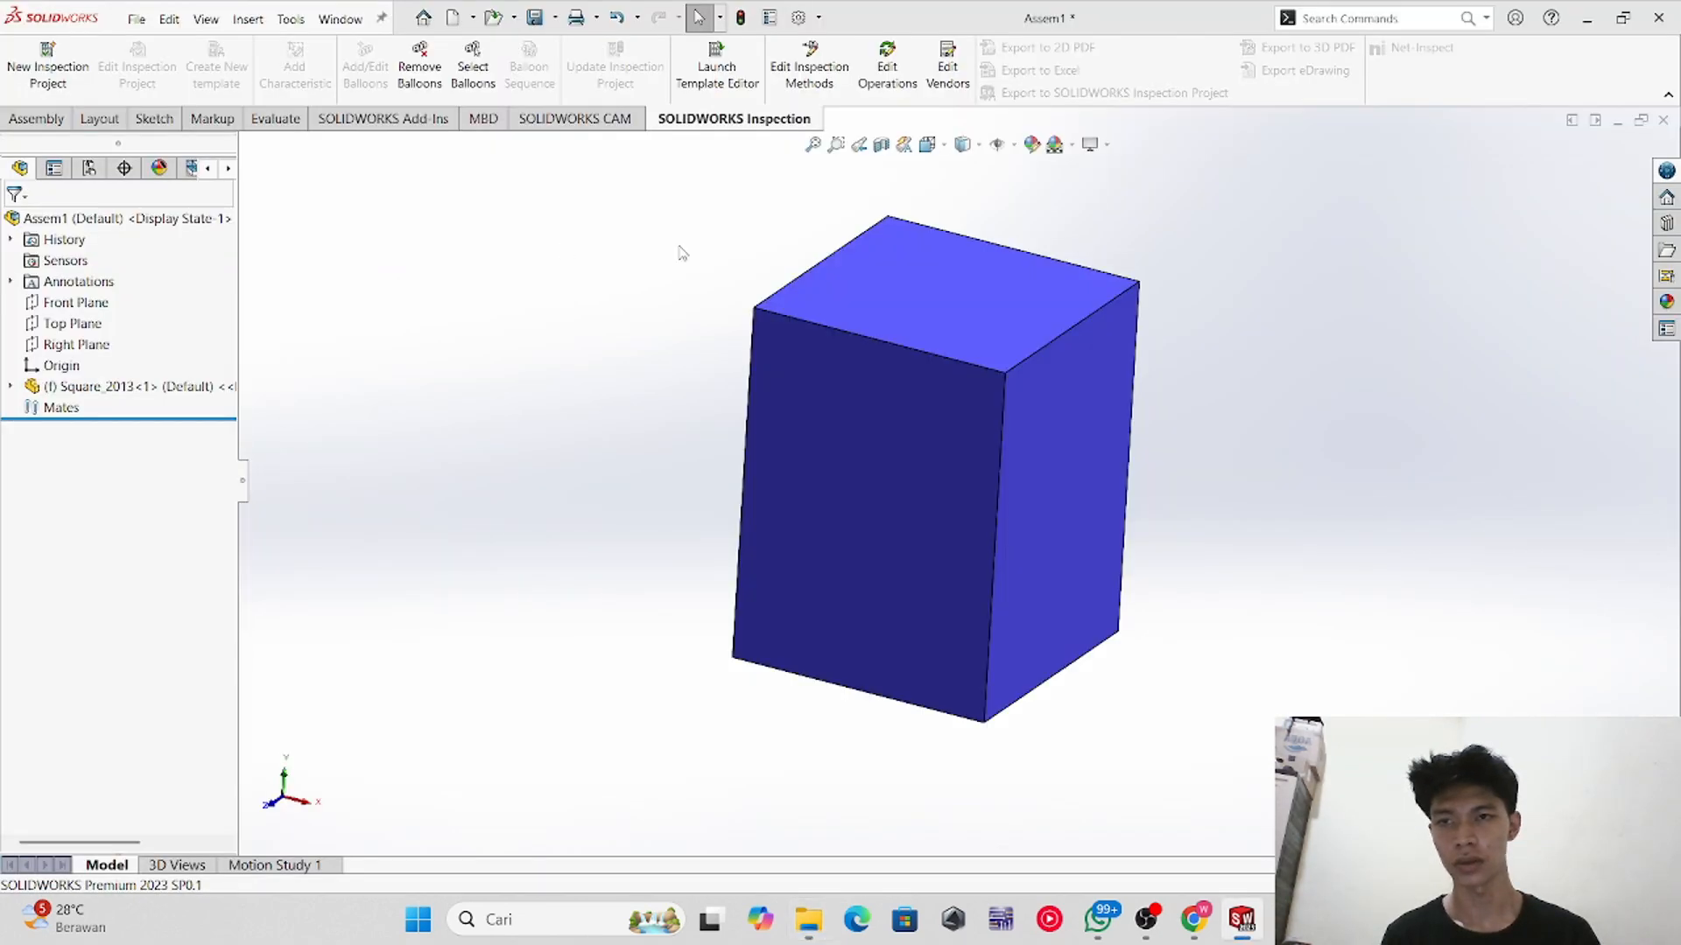
Step: Make a new assembly from the open Square_2013 part and place the part in it
scroll(1104, 452, "down", 1)
scroll(1098, 450, "up", 3)
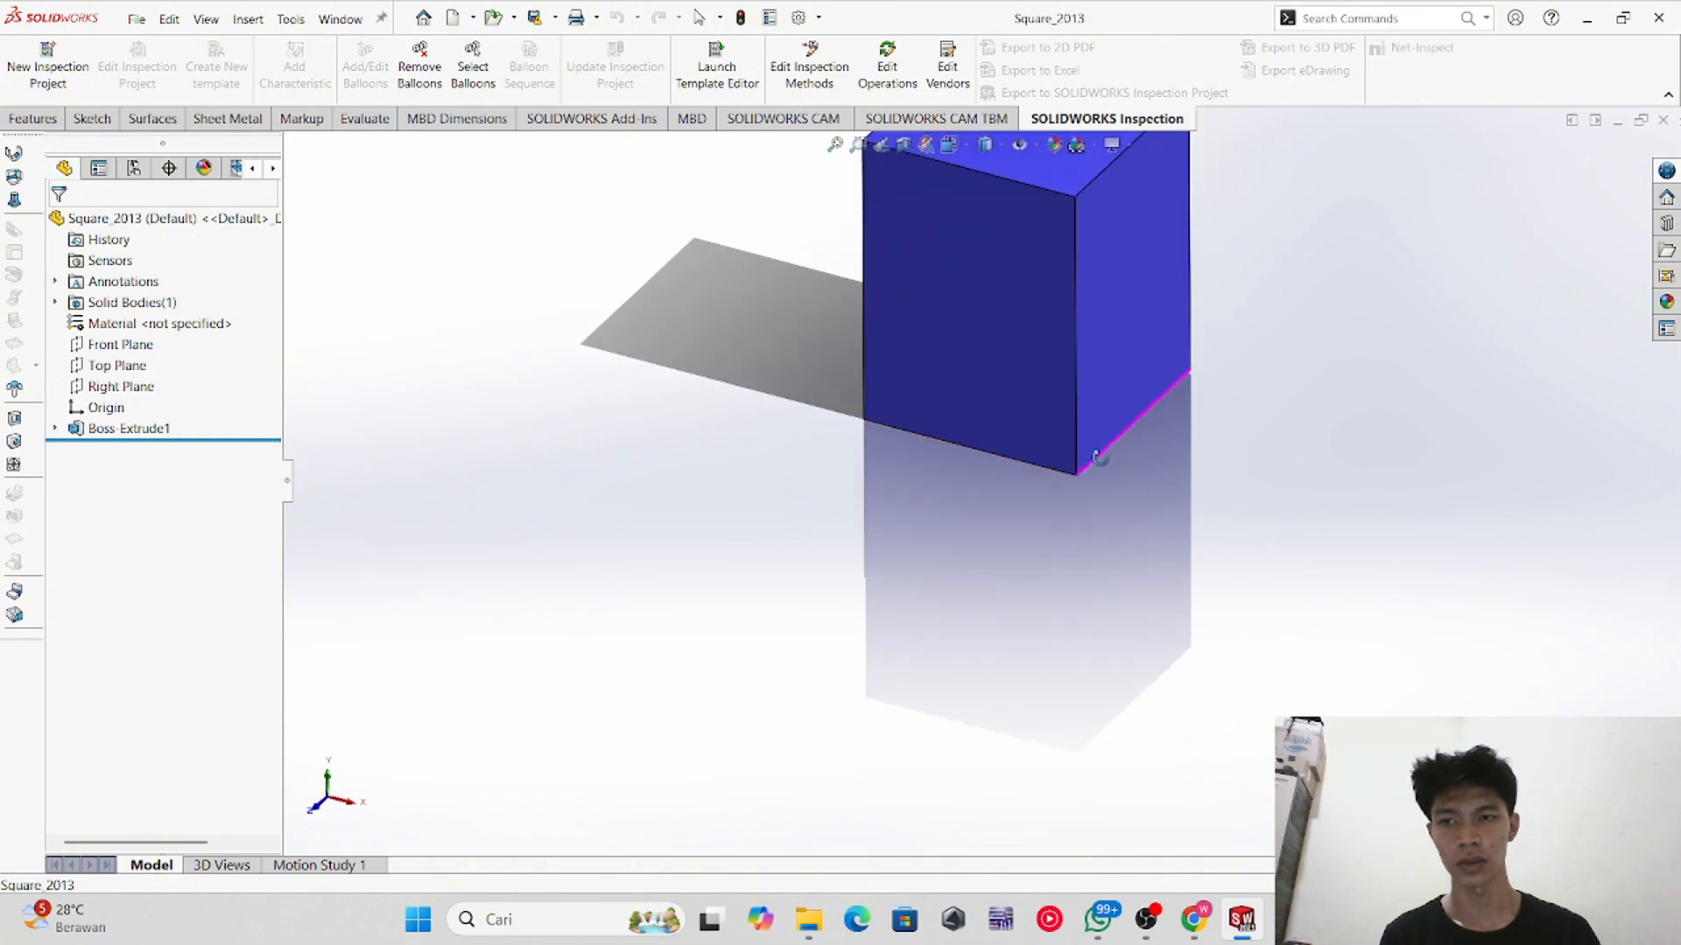
scroll(1069, 341, "up", 3)
scroll(983, 552, "down", 3)
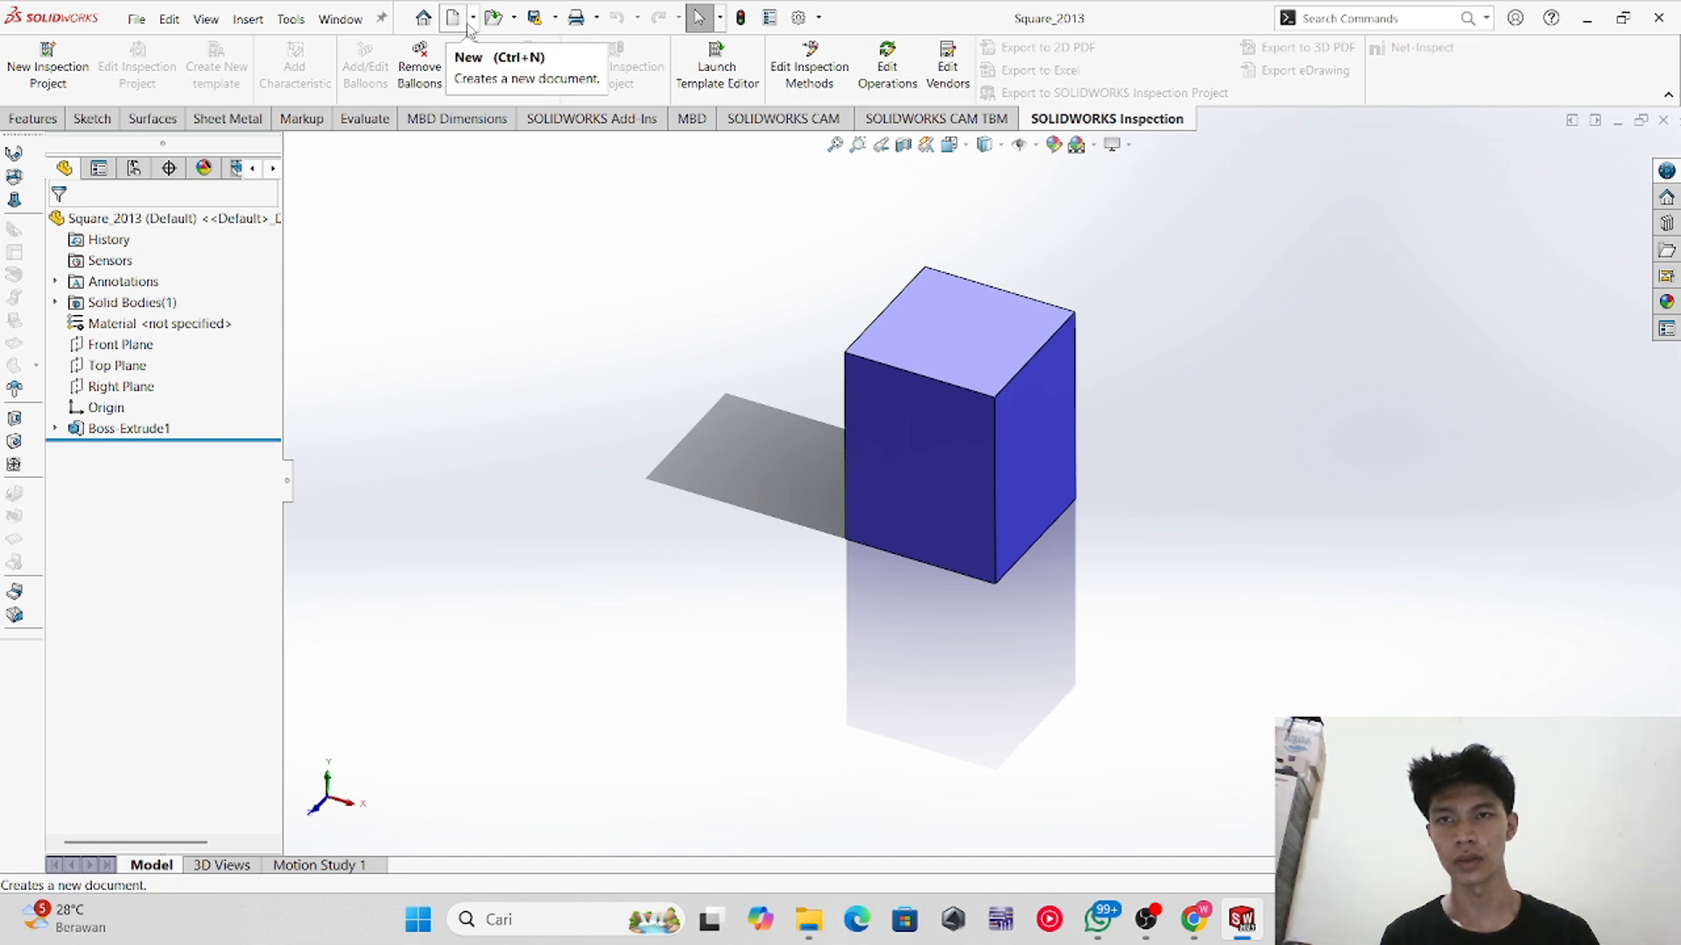
left_click(472, 18)
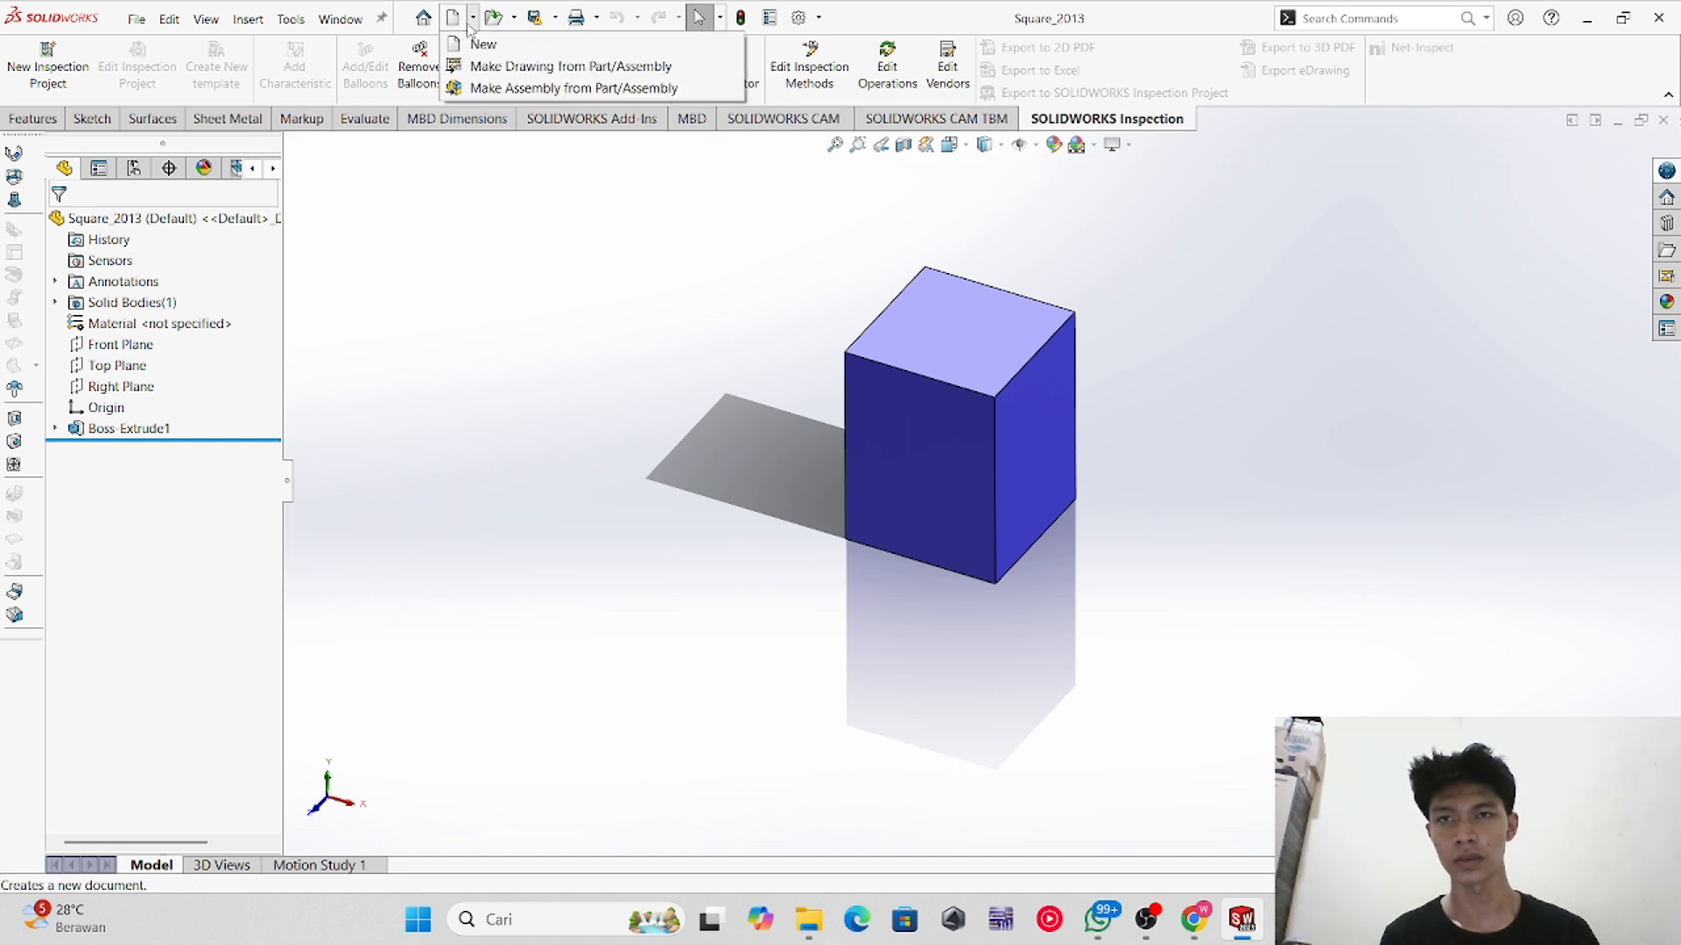
left_click(524, 88)
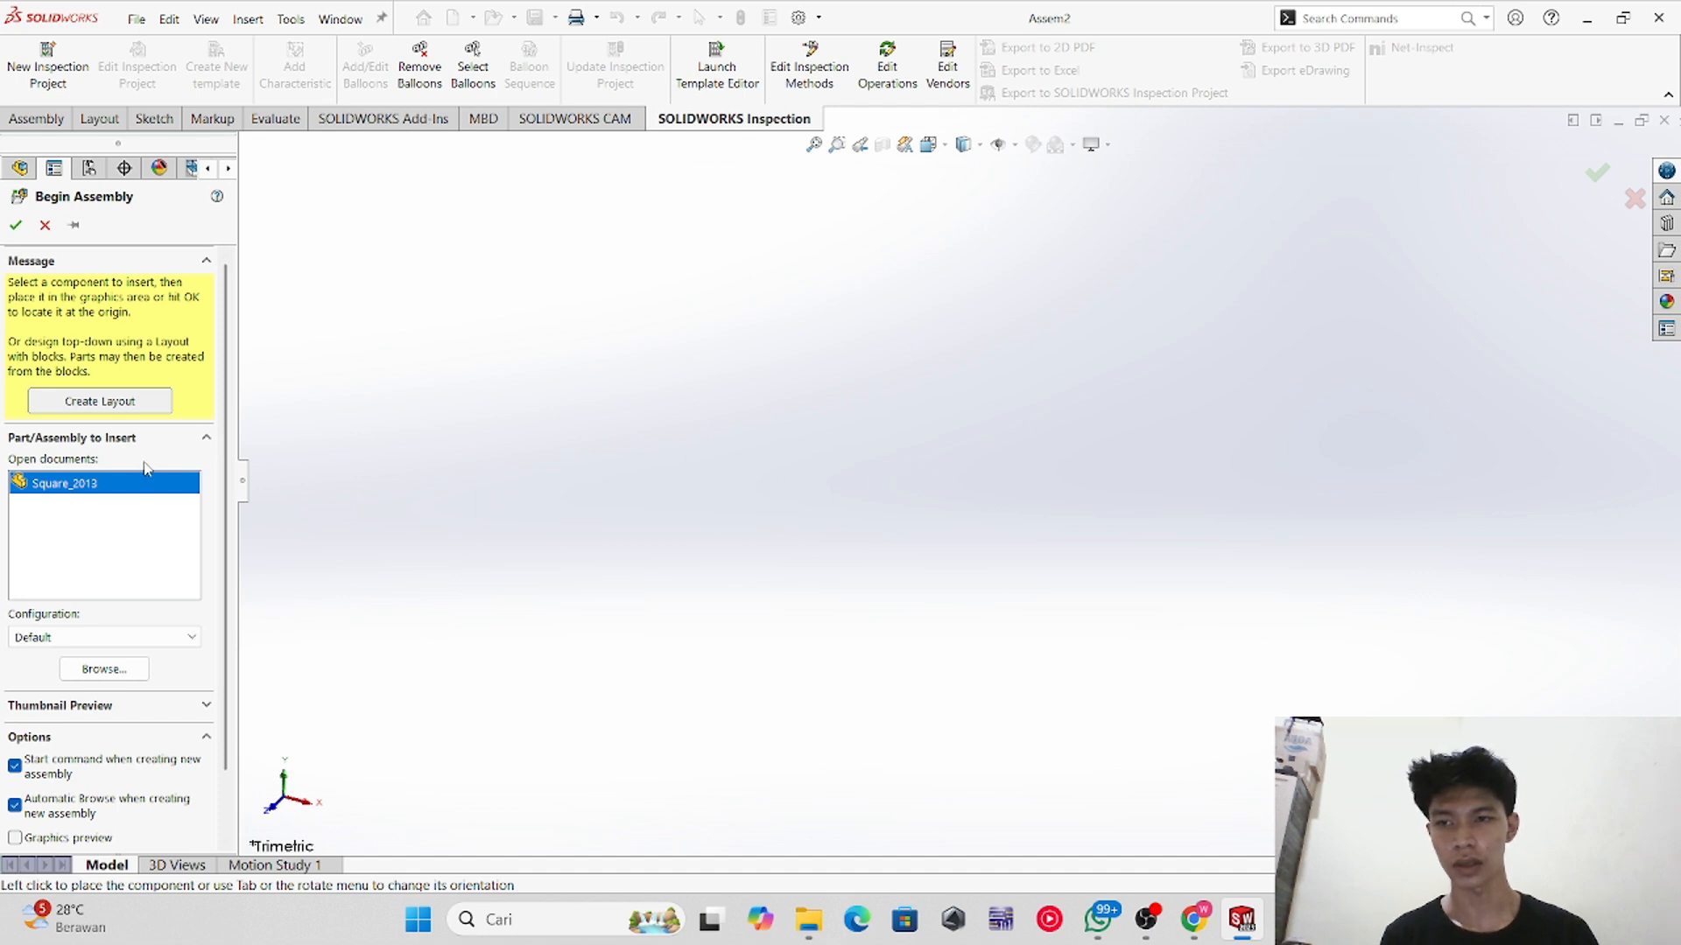
left_click(160, 487)
left_click(160, 486)
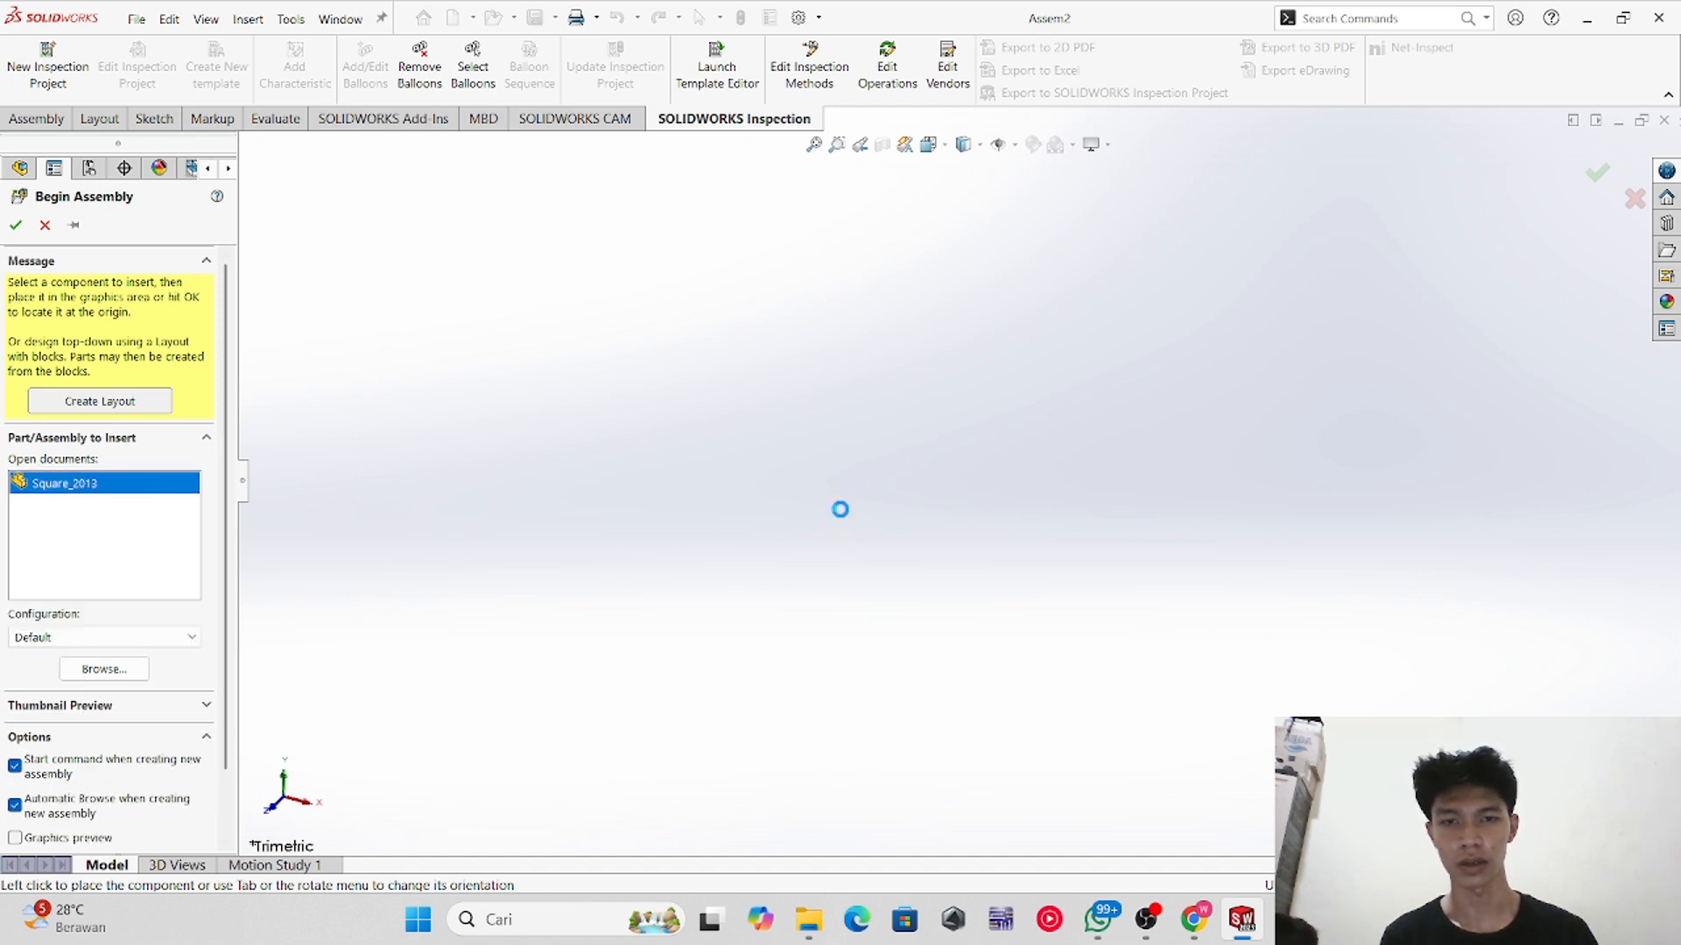
left_click(1073, 536)
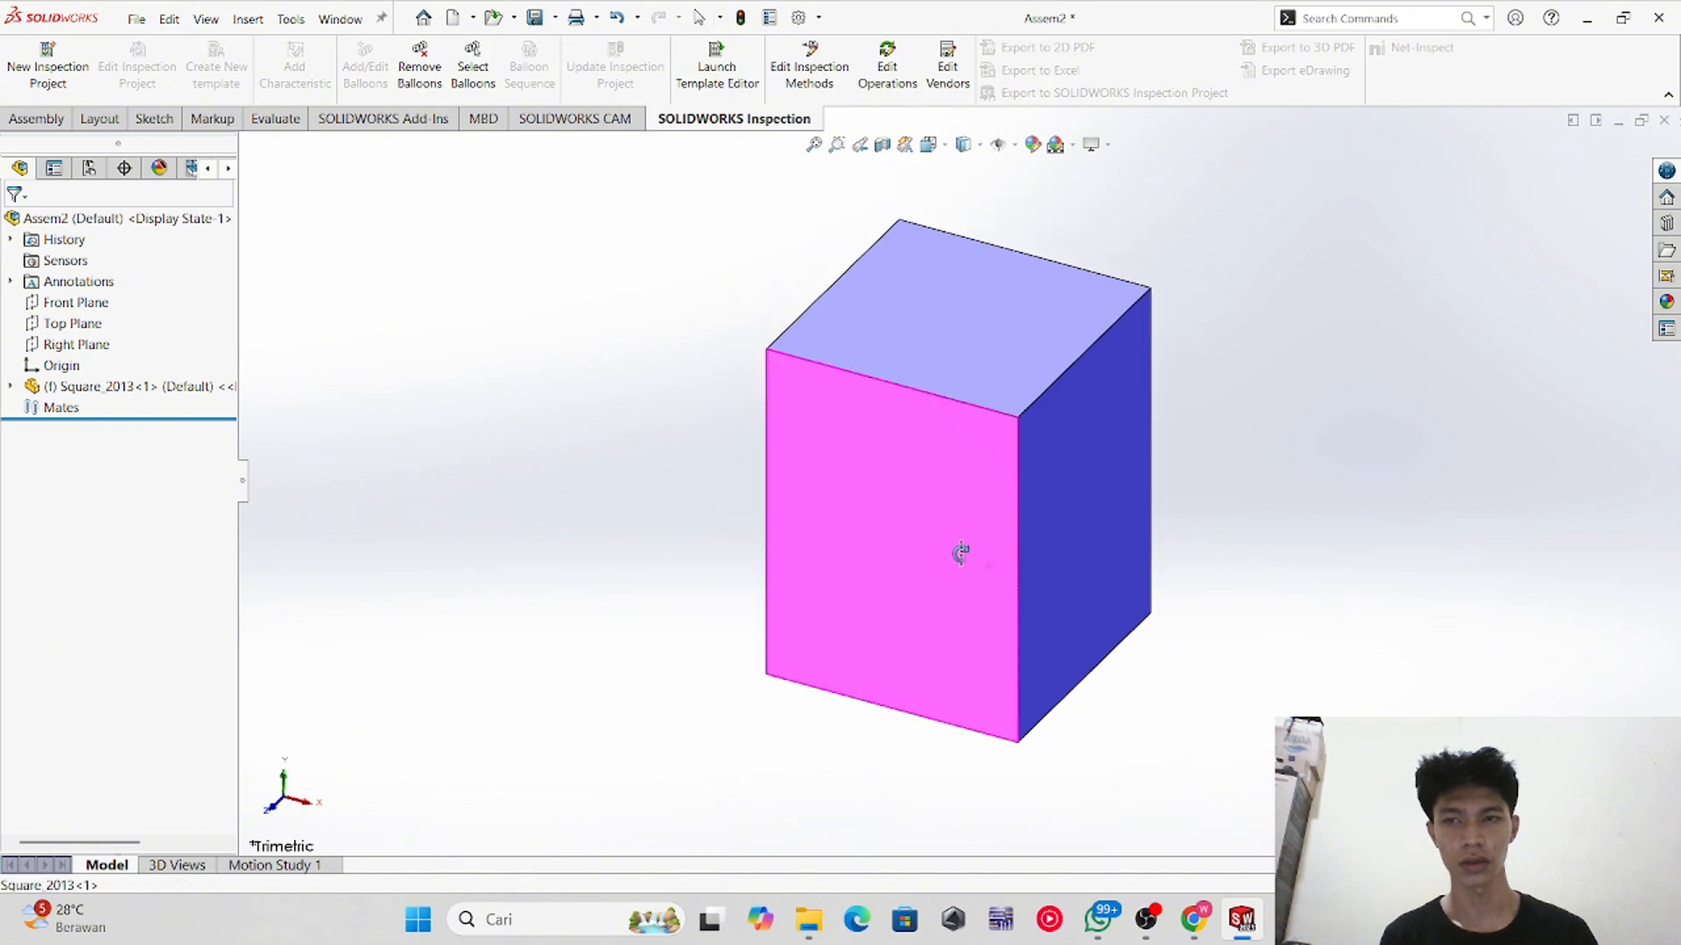
middle_click_drag(960, 553, 900, 604)
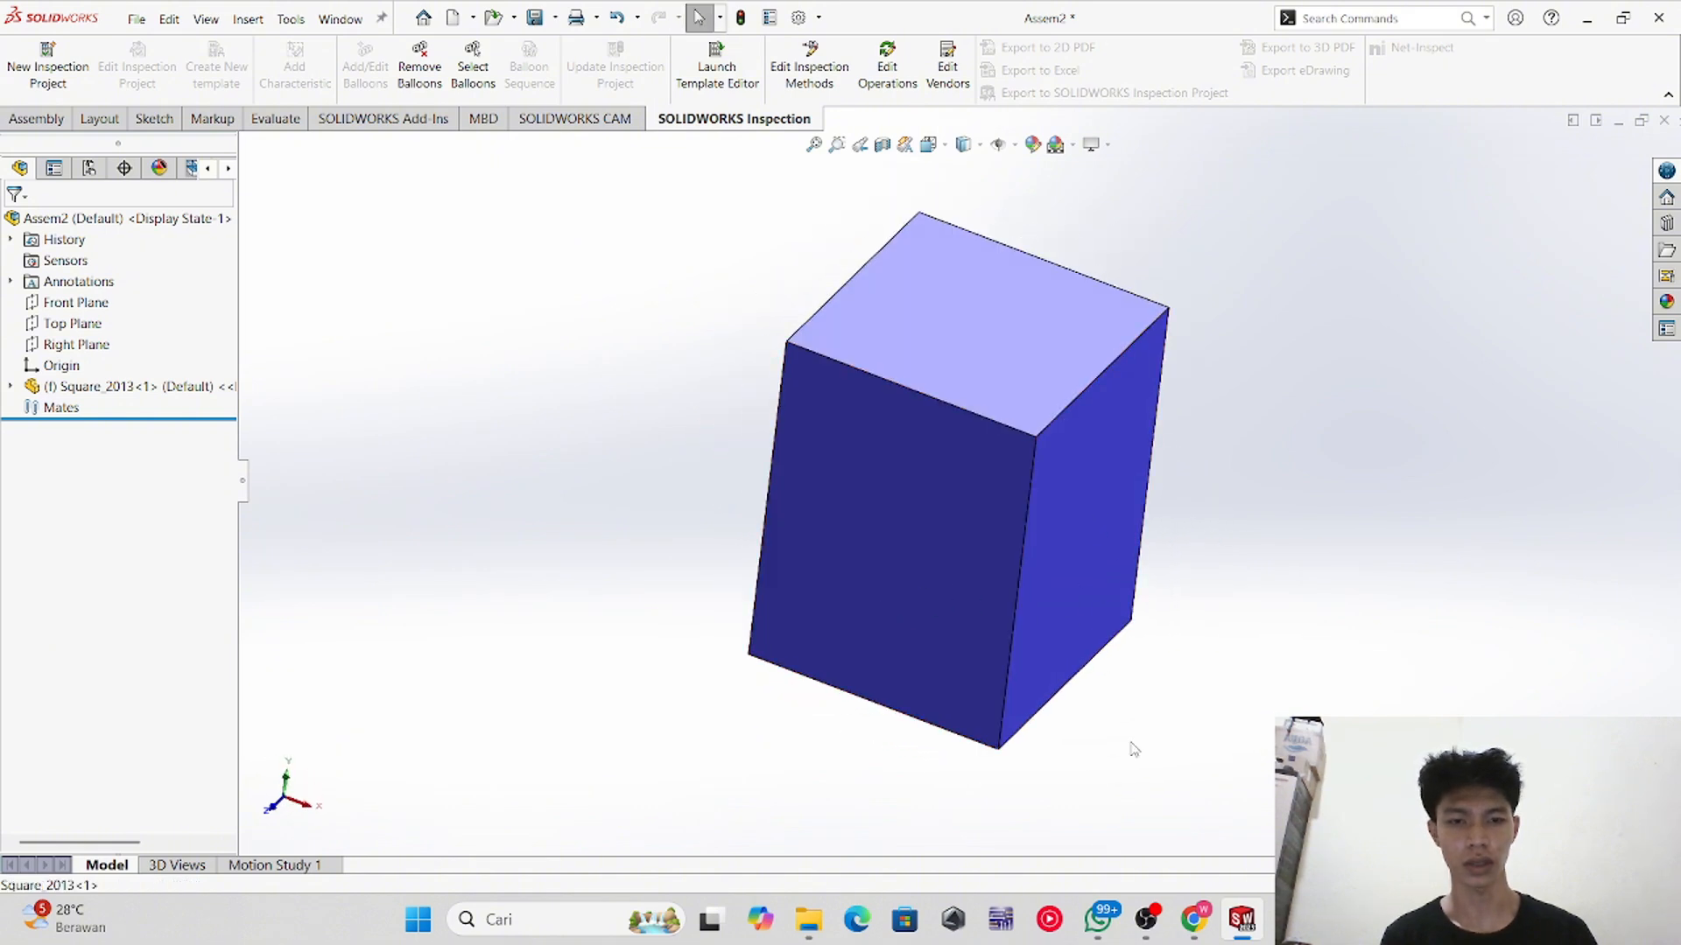
left_click(1146, 920)
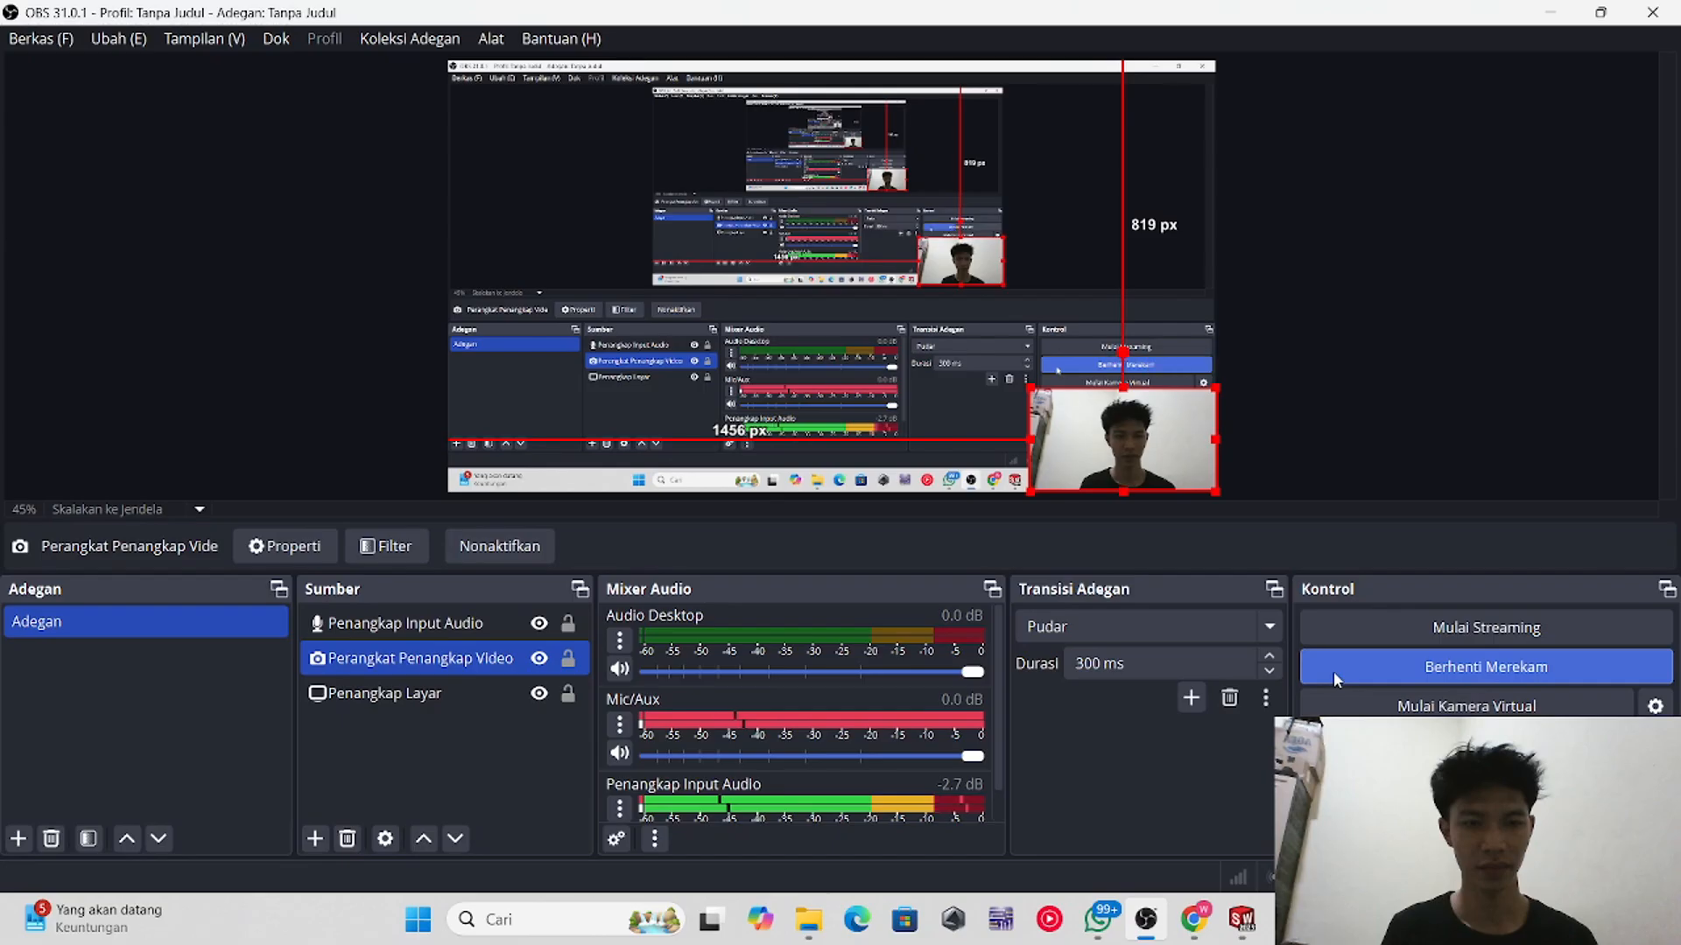
left_click(1567, 11)
middle_click_drag(711, 508, 934, 592)
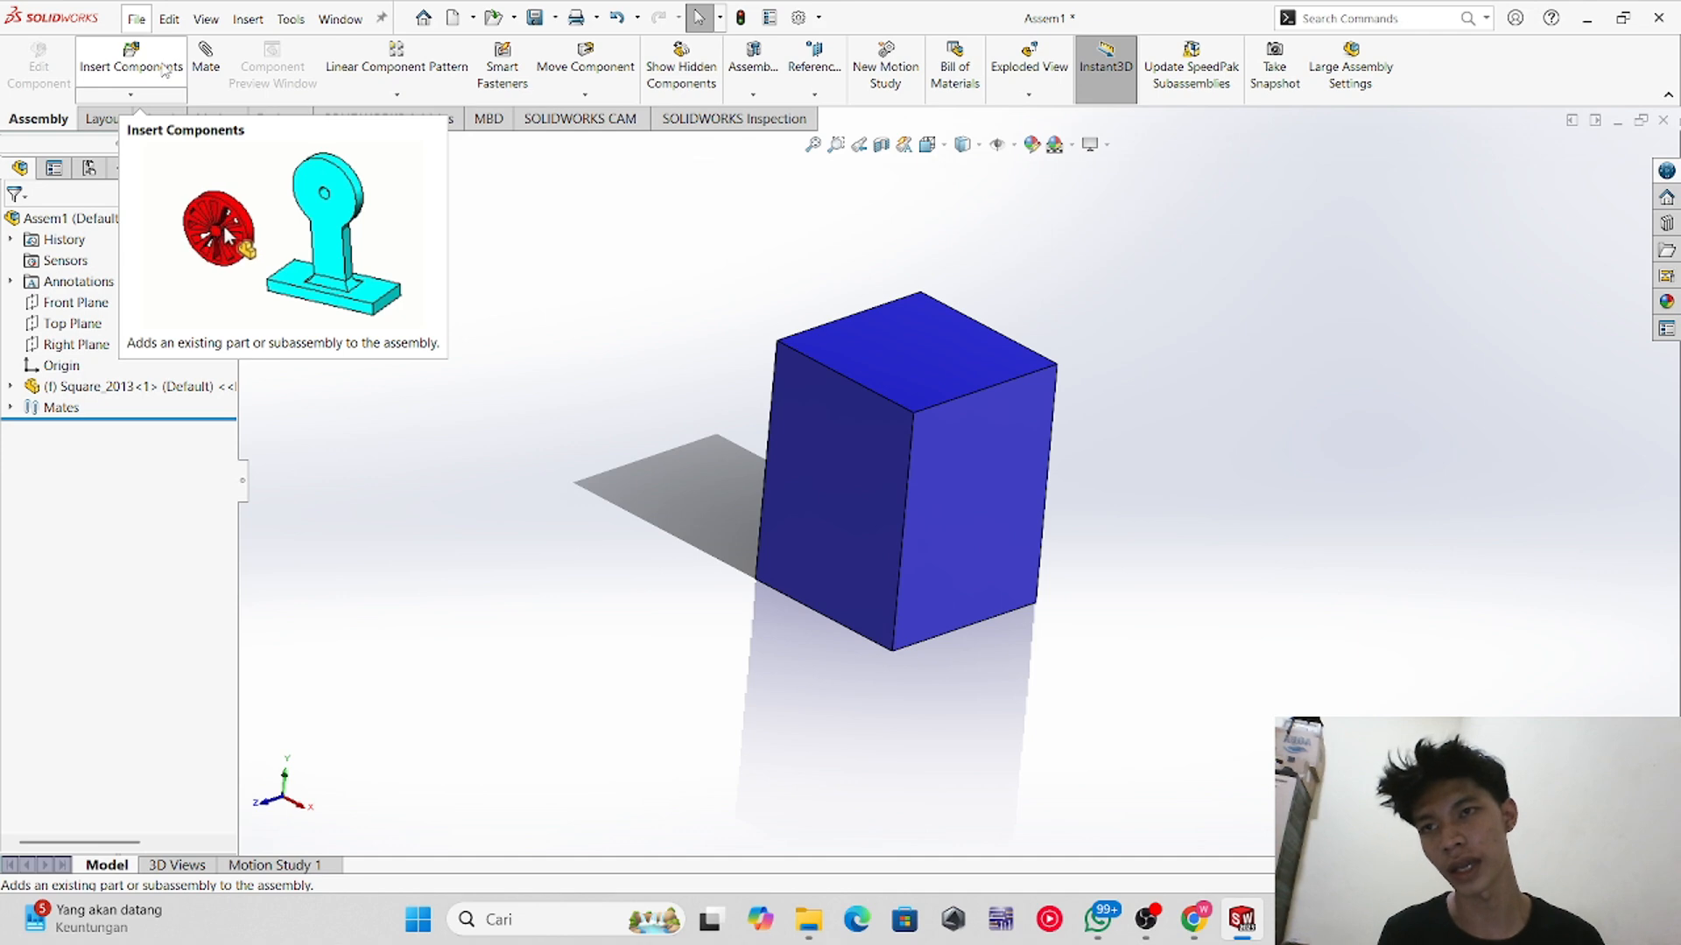
Step: Insert the Traingle_2013 part into the first assembly, placing it beside the cube
left_click(106, 54)
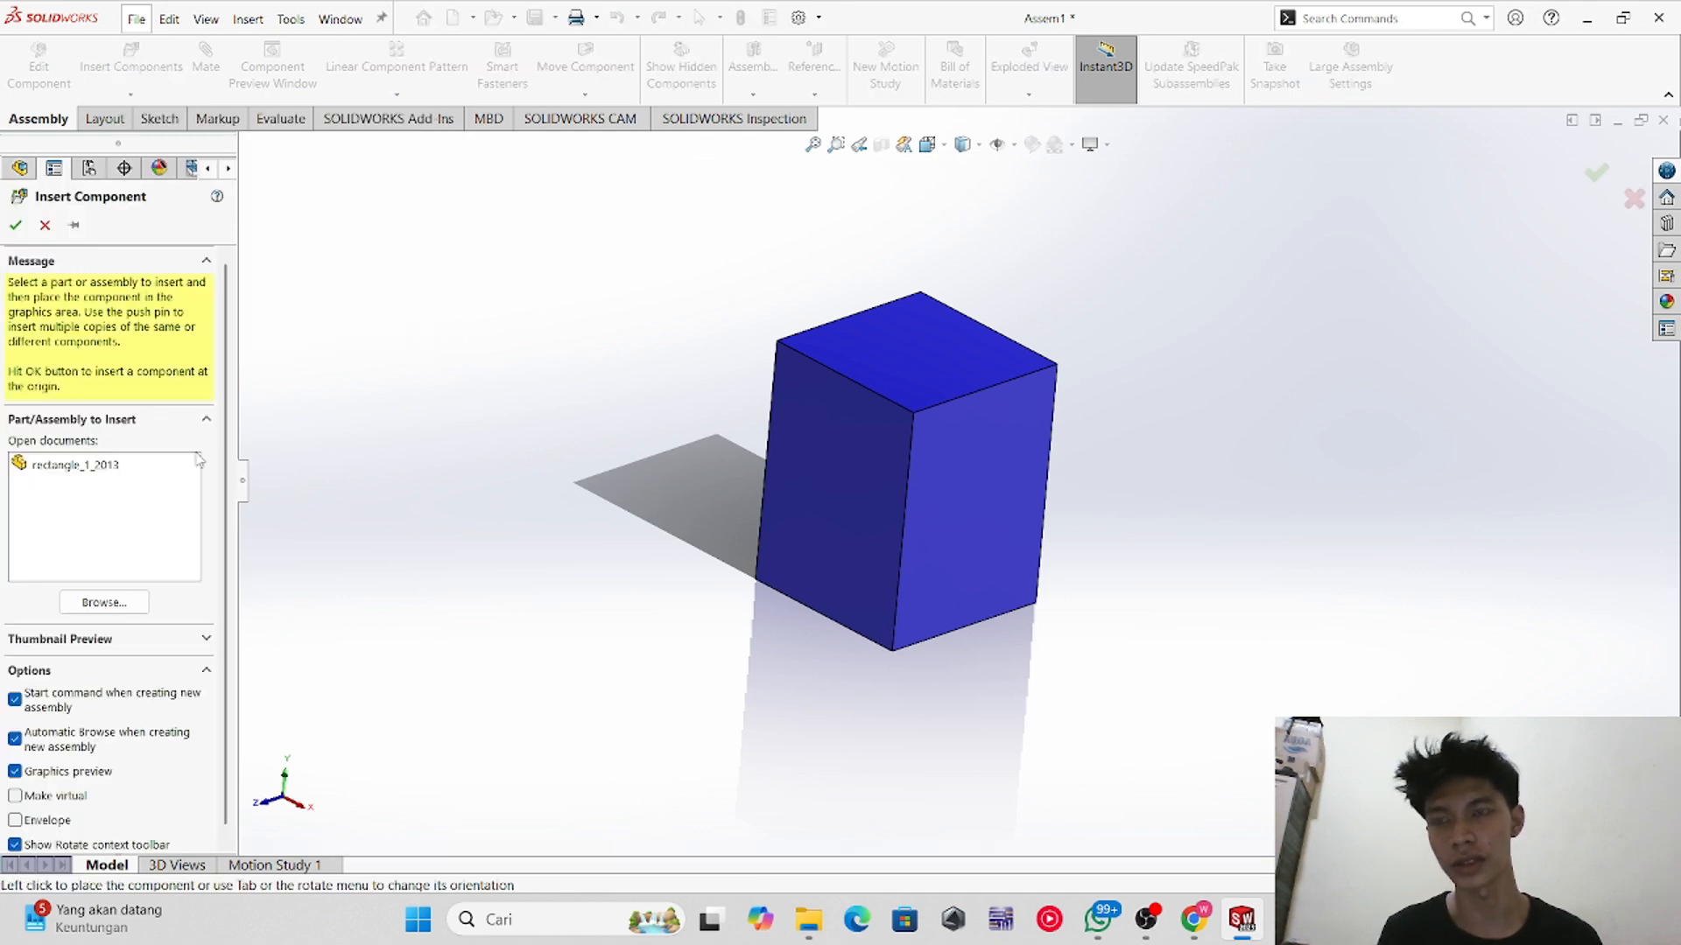
left_click(110, 606)
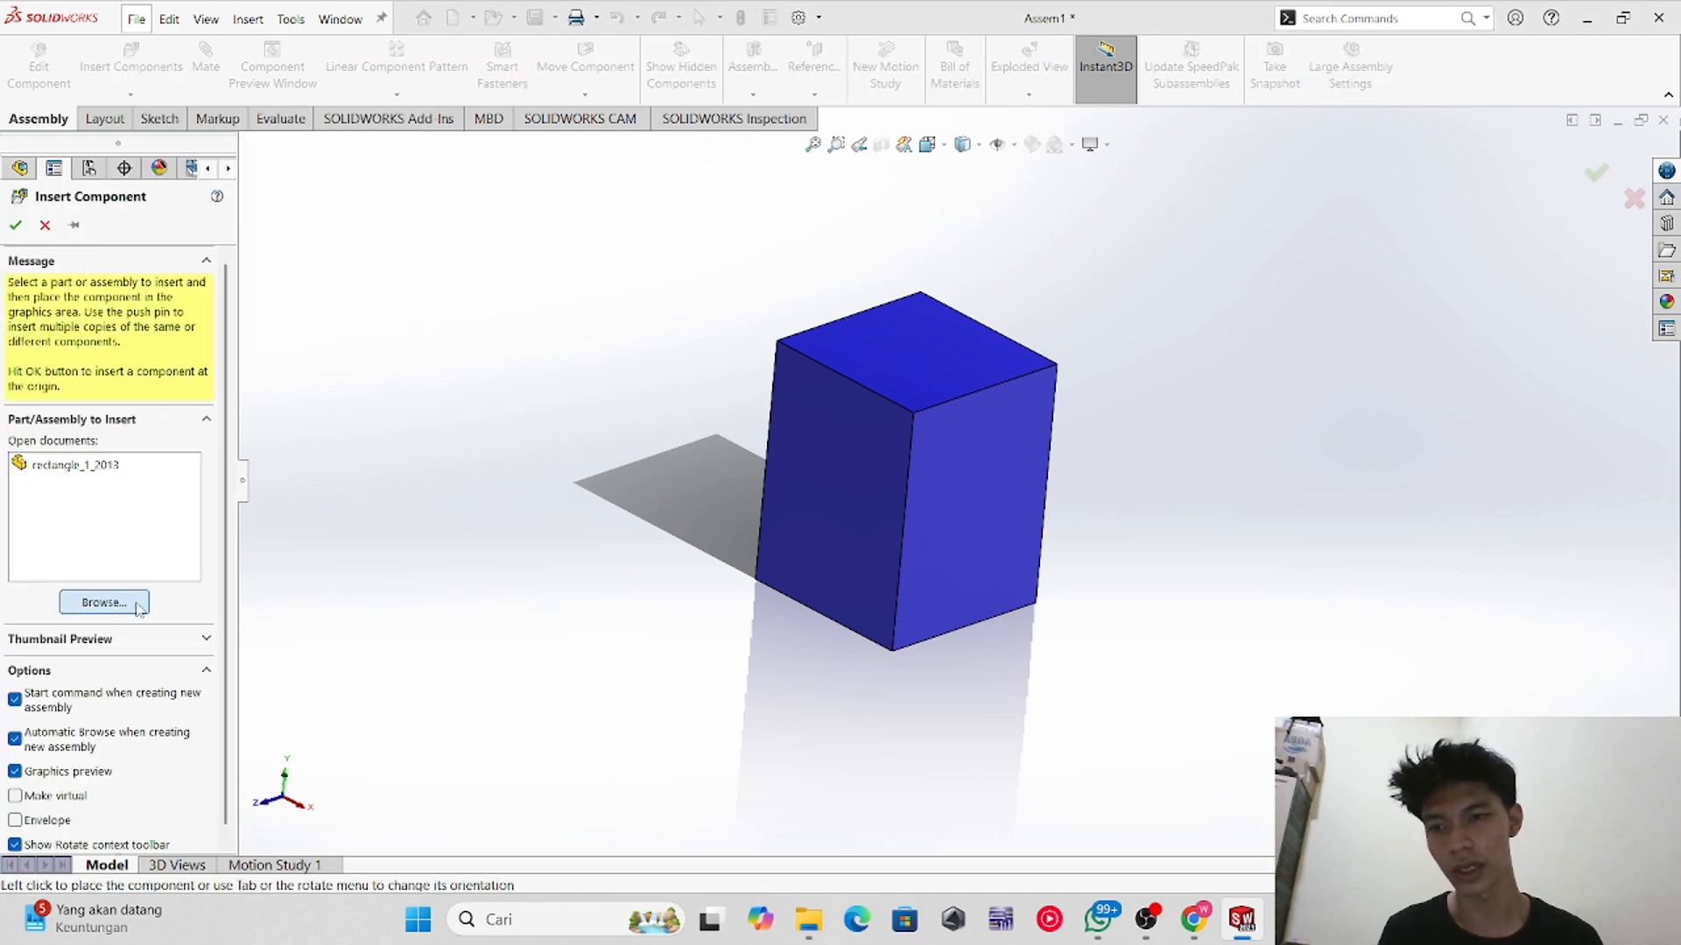
left_click(720, 389)
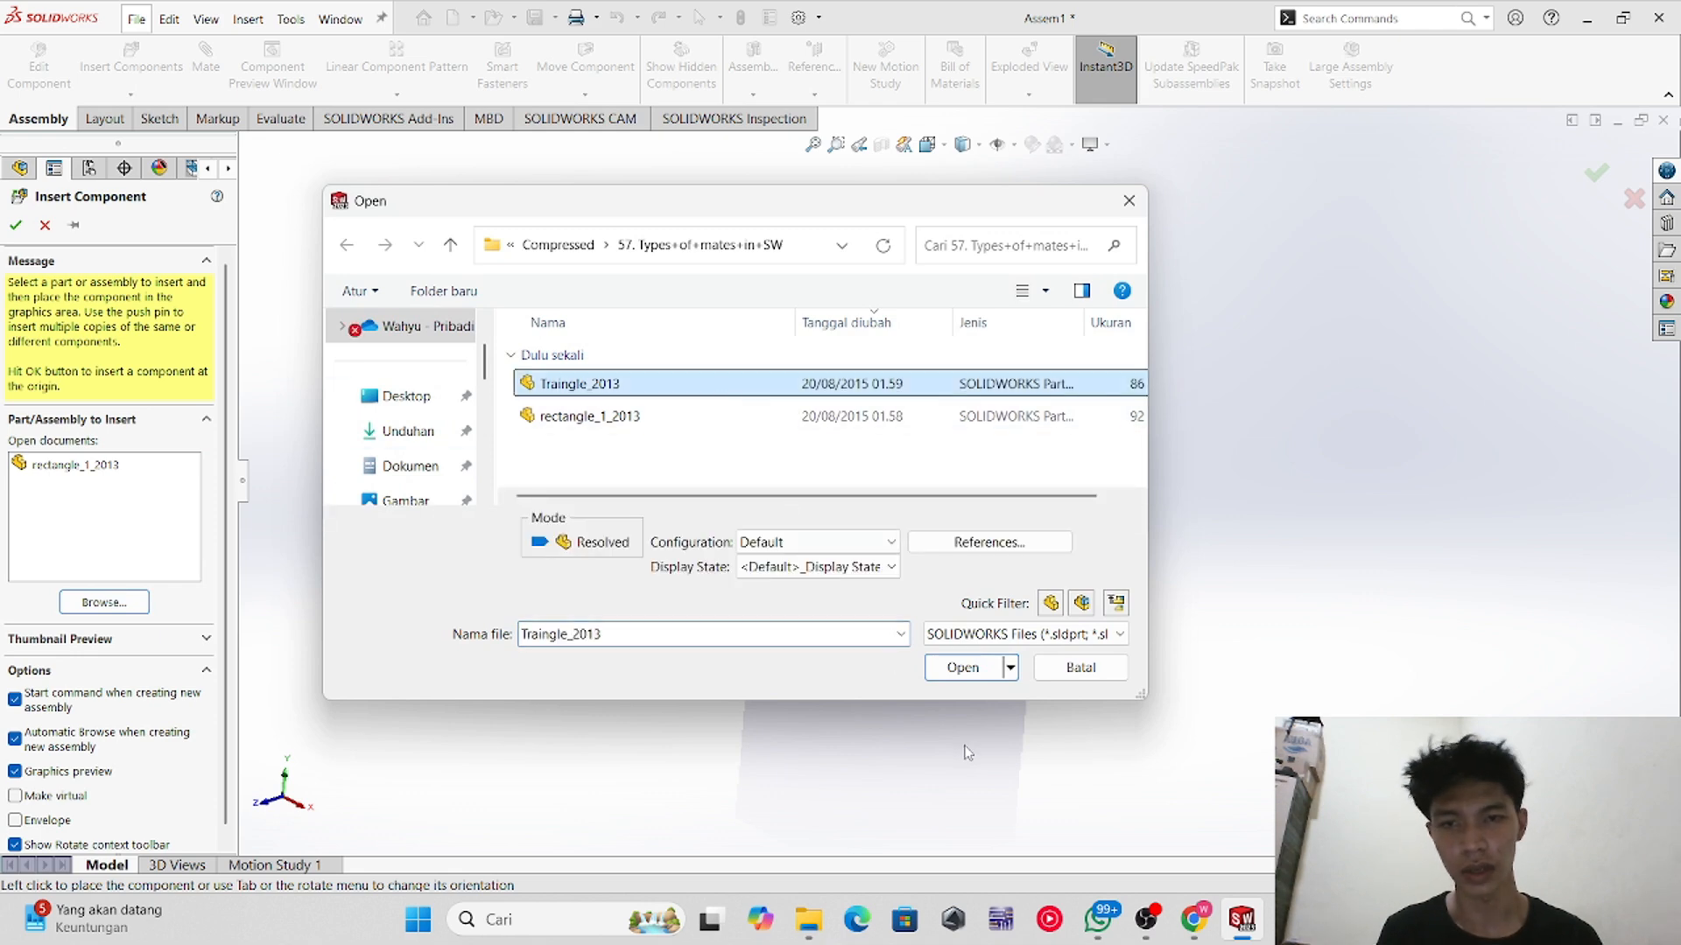
left_click(960, 673)
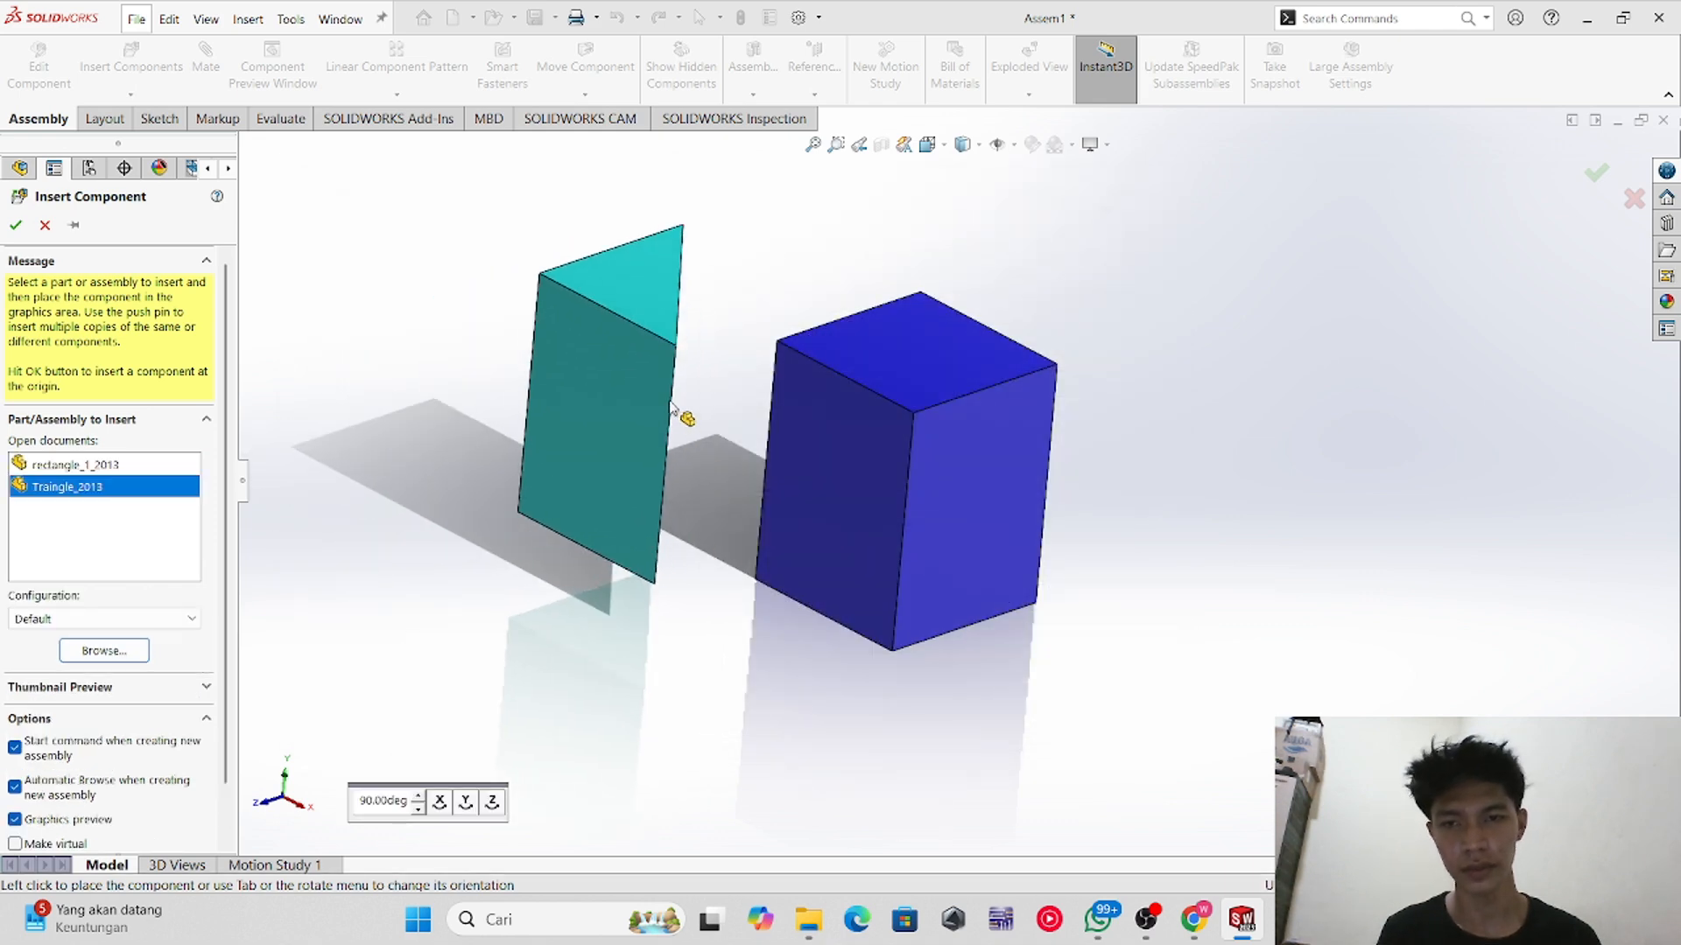
left_click(616, 398)
Step: Mate a face of the triangular prism to the cube's front face with a Coincident mate
middle_click_drag(809, 685, 732, 520)
middle_click_drag(575, 397, 507, 394)
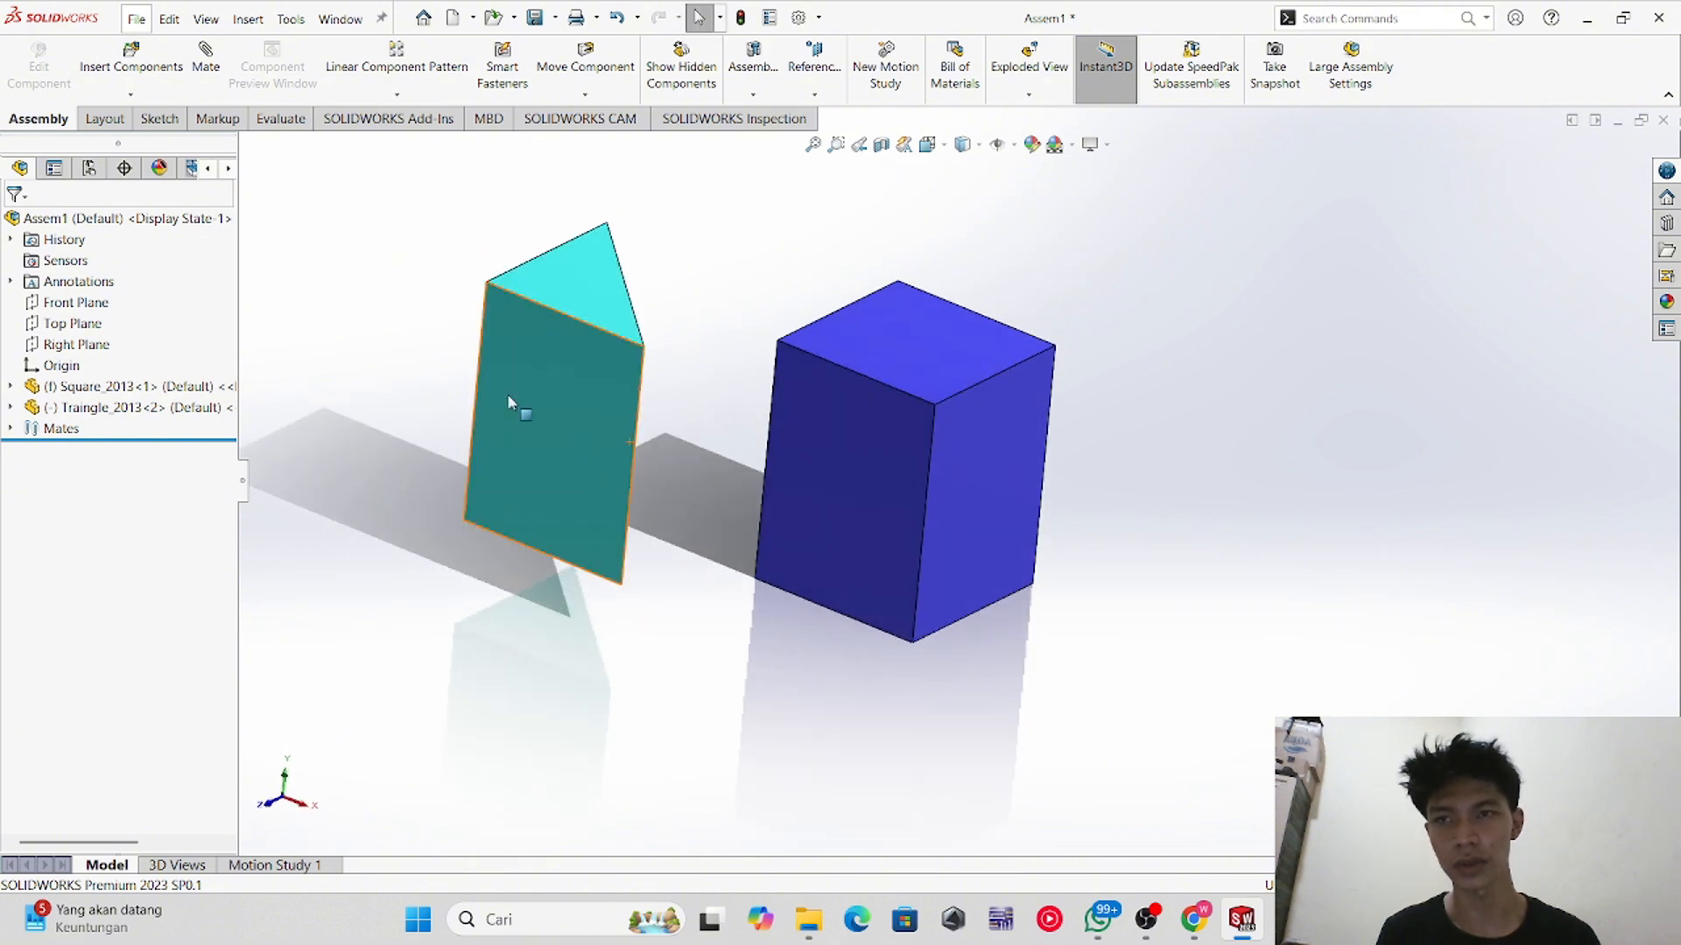
left_click(208, 70)
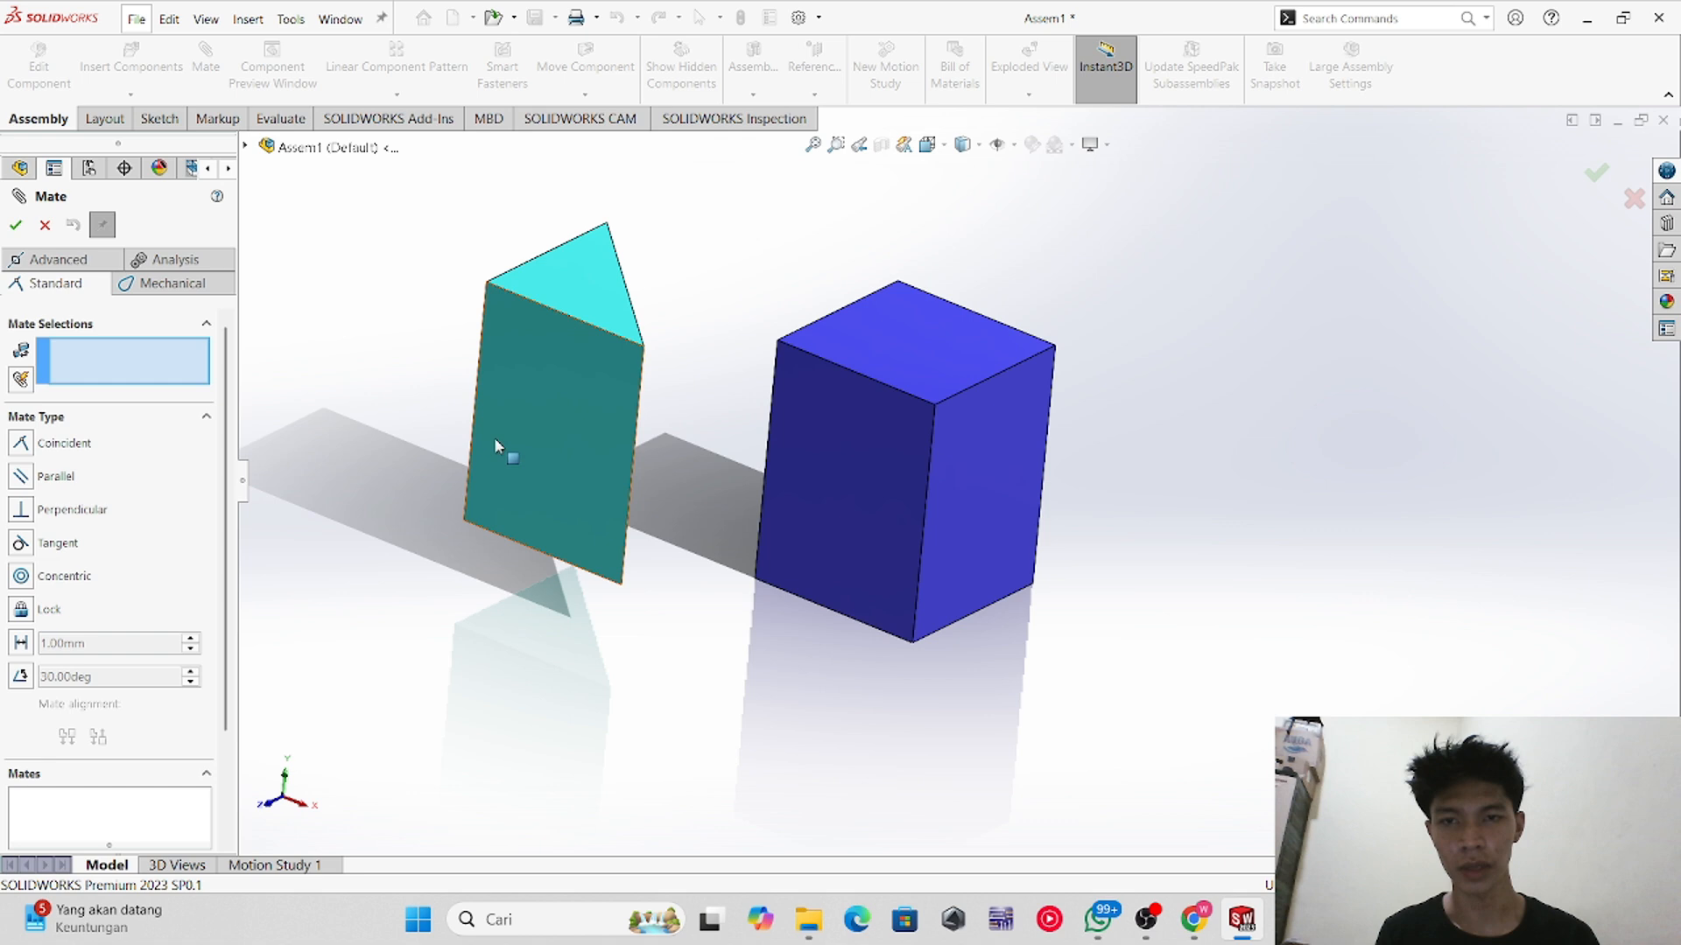
left_click(560, 458)
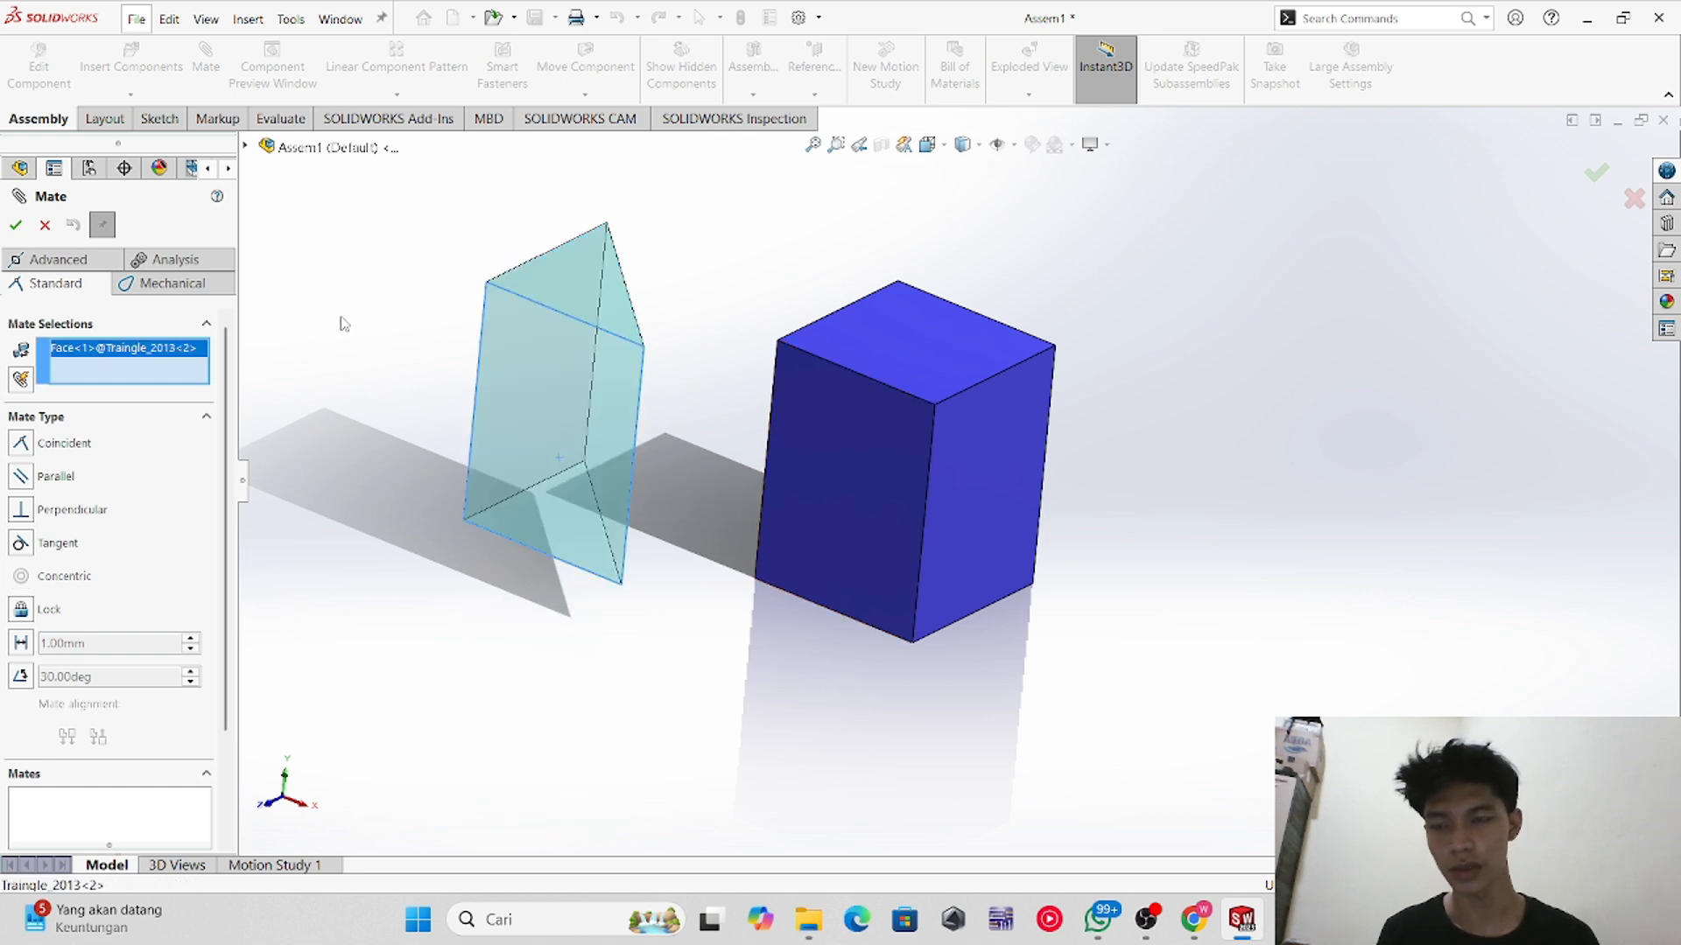
left_click(884, 512)
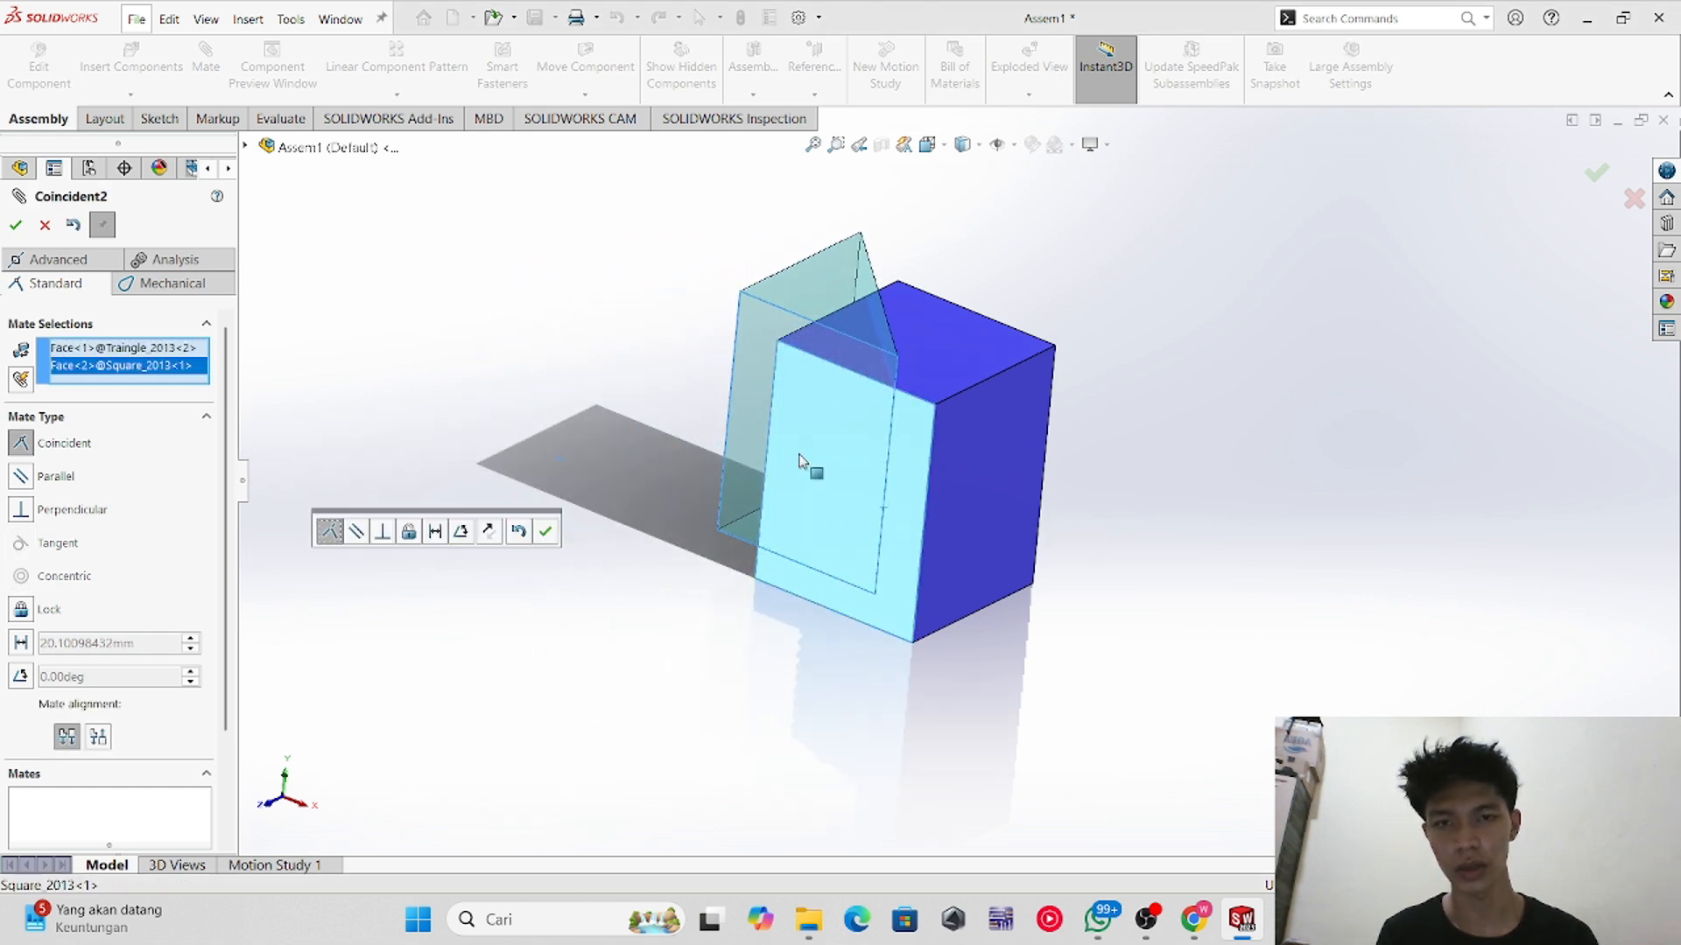
left_click(54, 477)
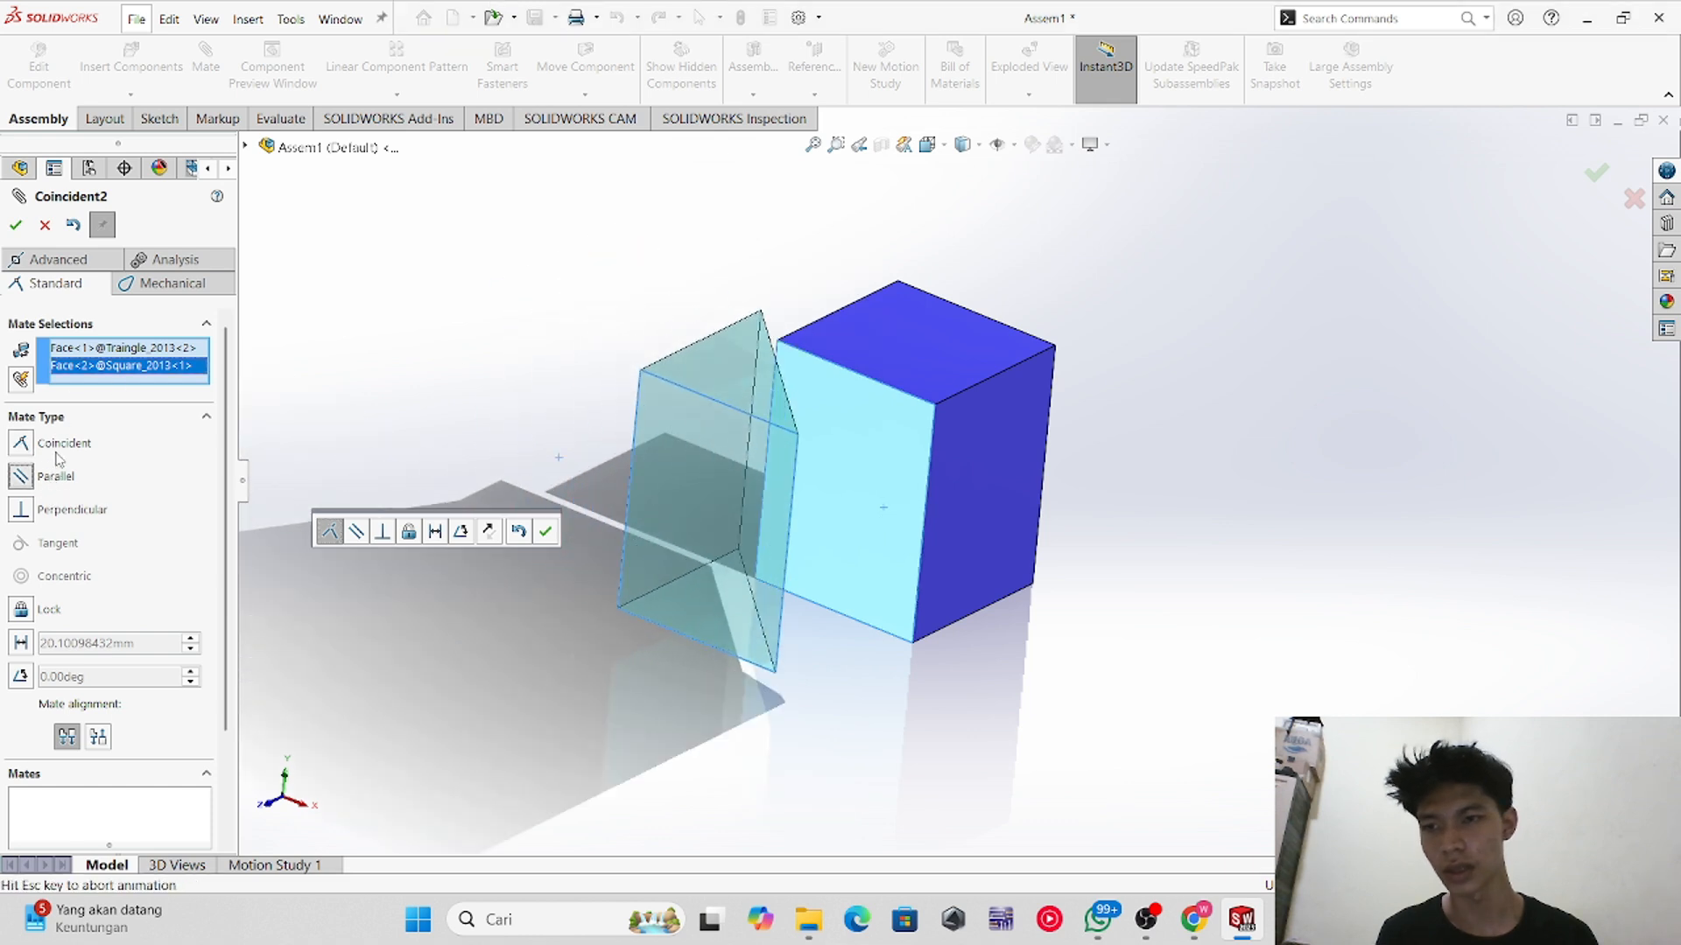
left_click(56, 477)
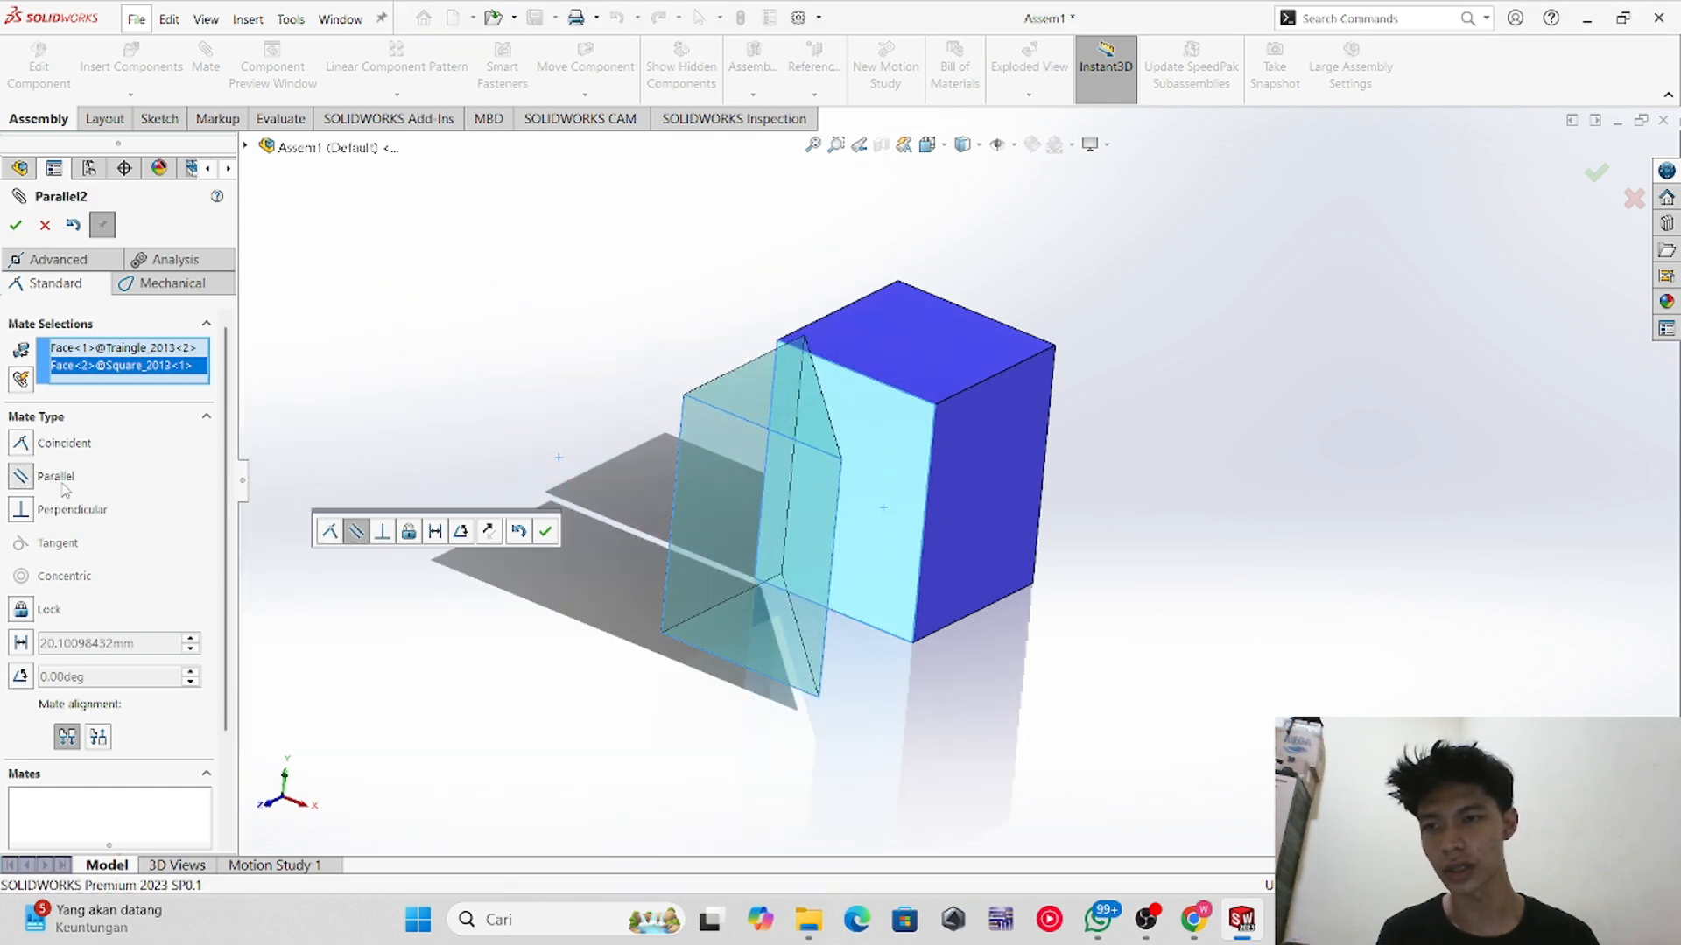
left_click(63, 443)
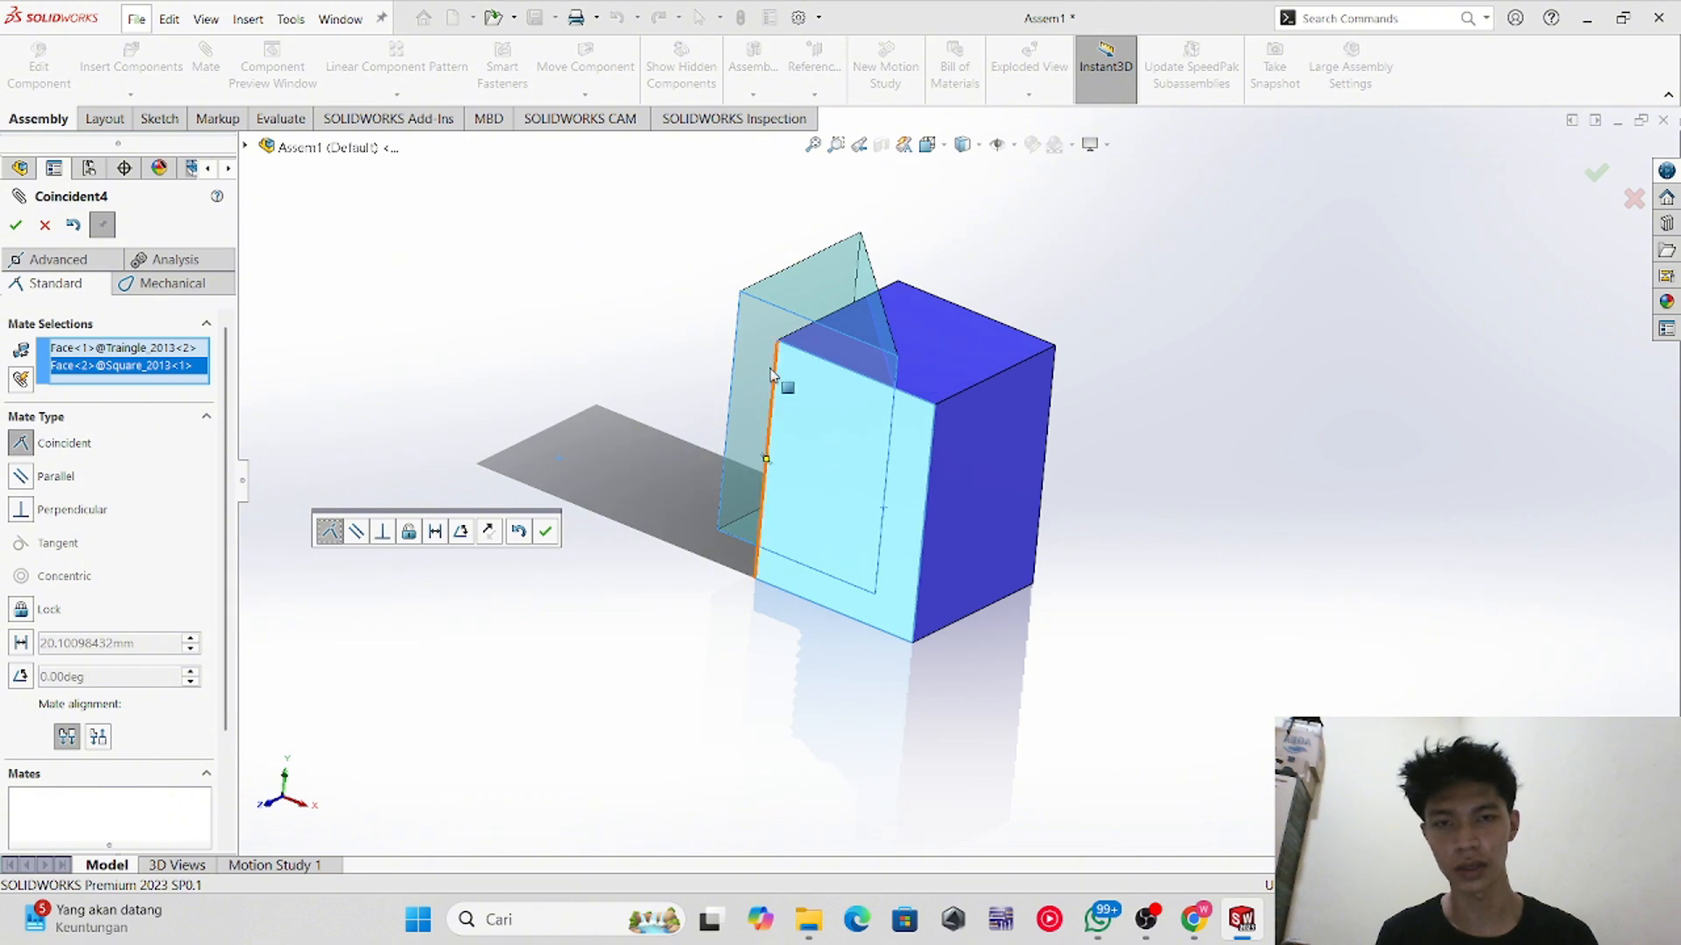
left_click(17, 226)
left_click_drag(720, 378, 649, 368)
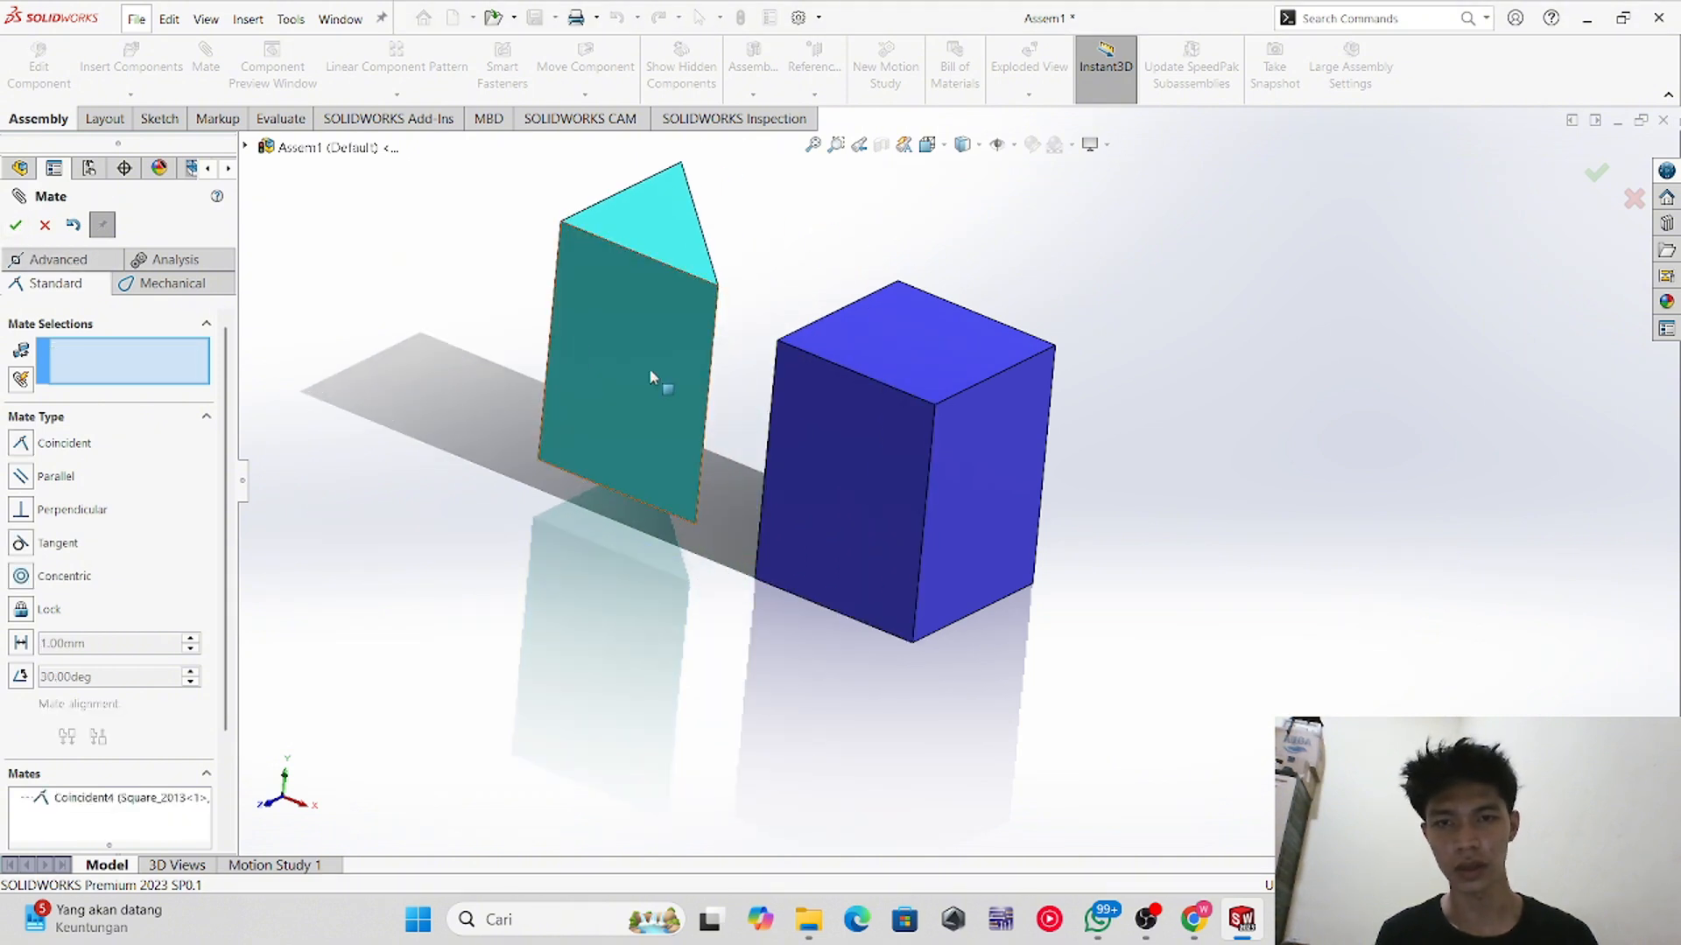
middle_click_drag(780, 424, 730, 516)
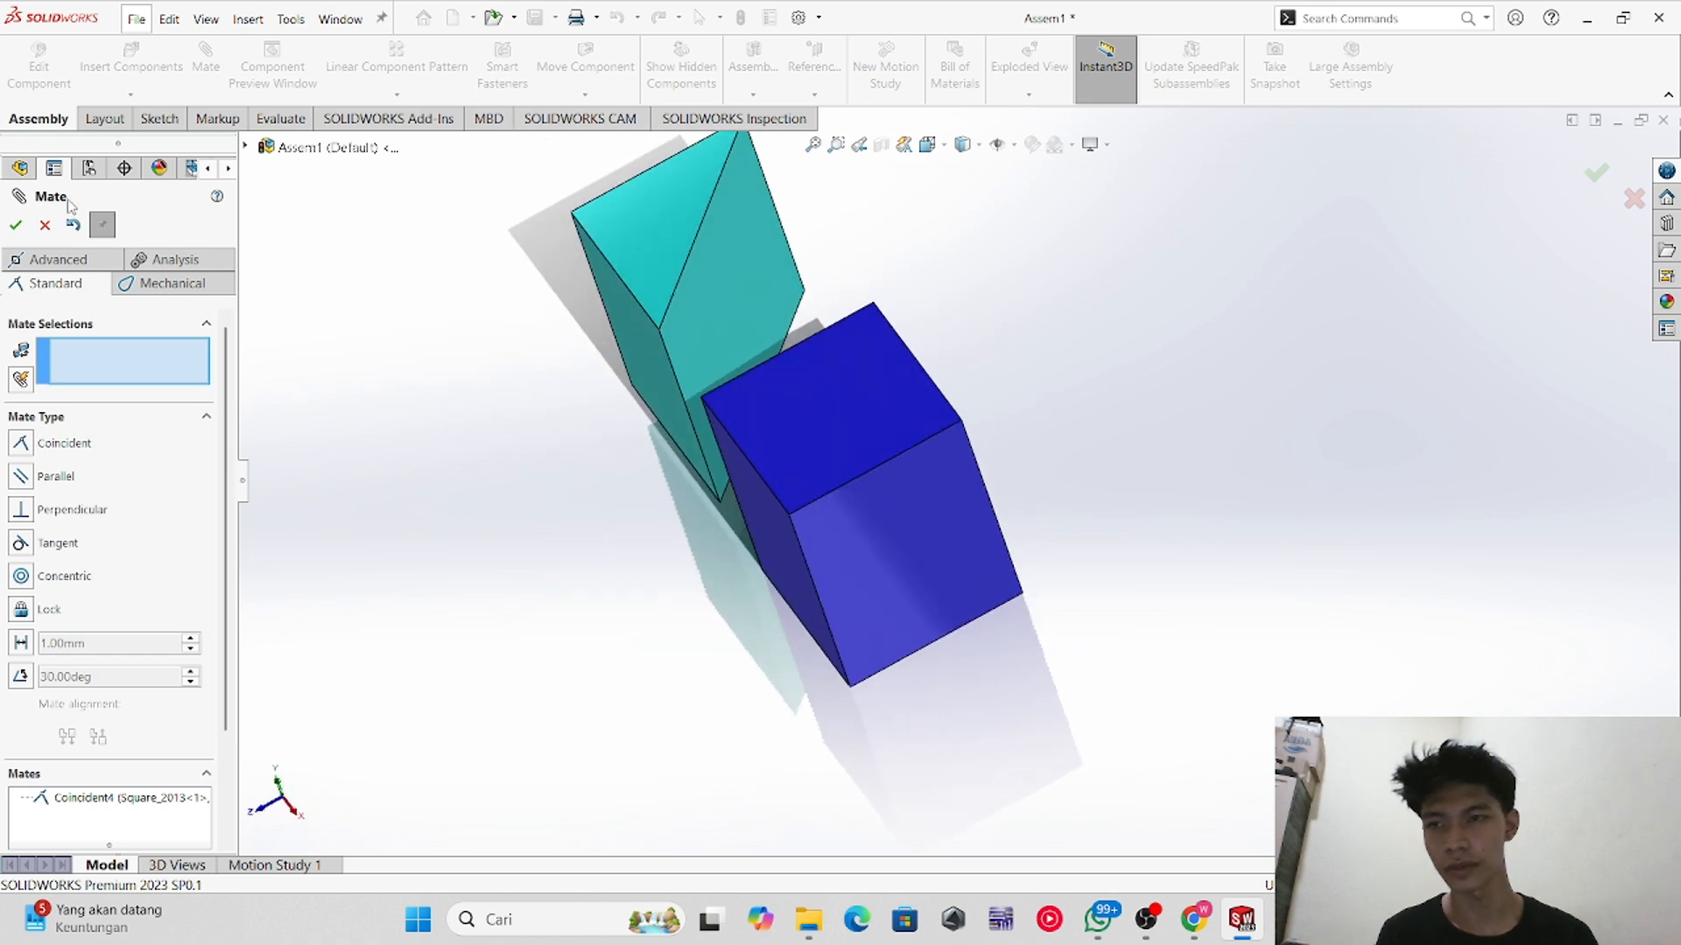
middle_click_drag(678, 661, 692, 560)
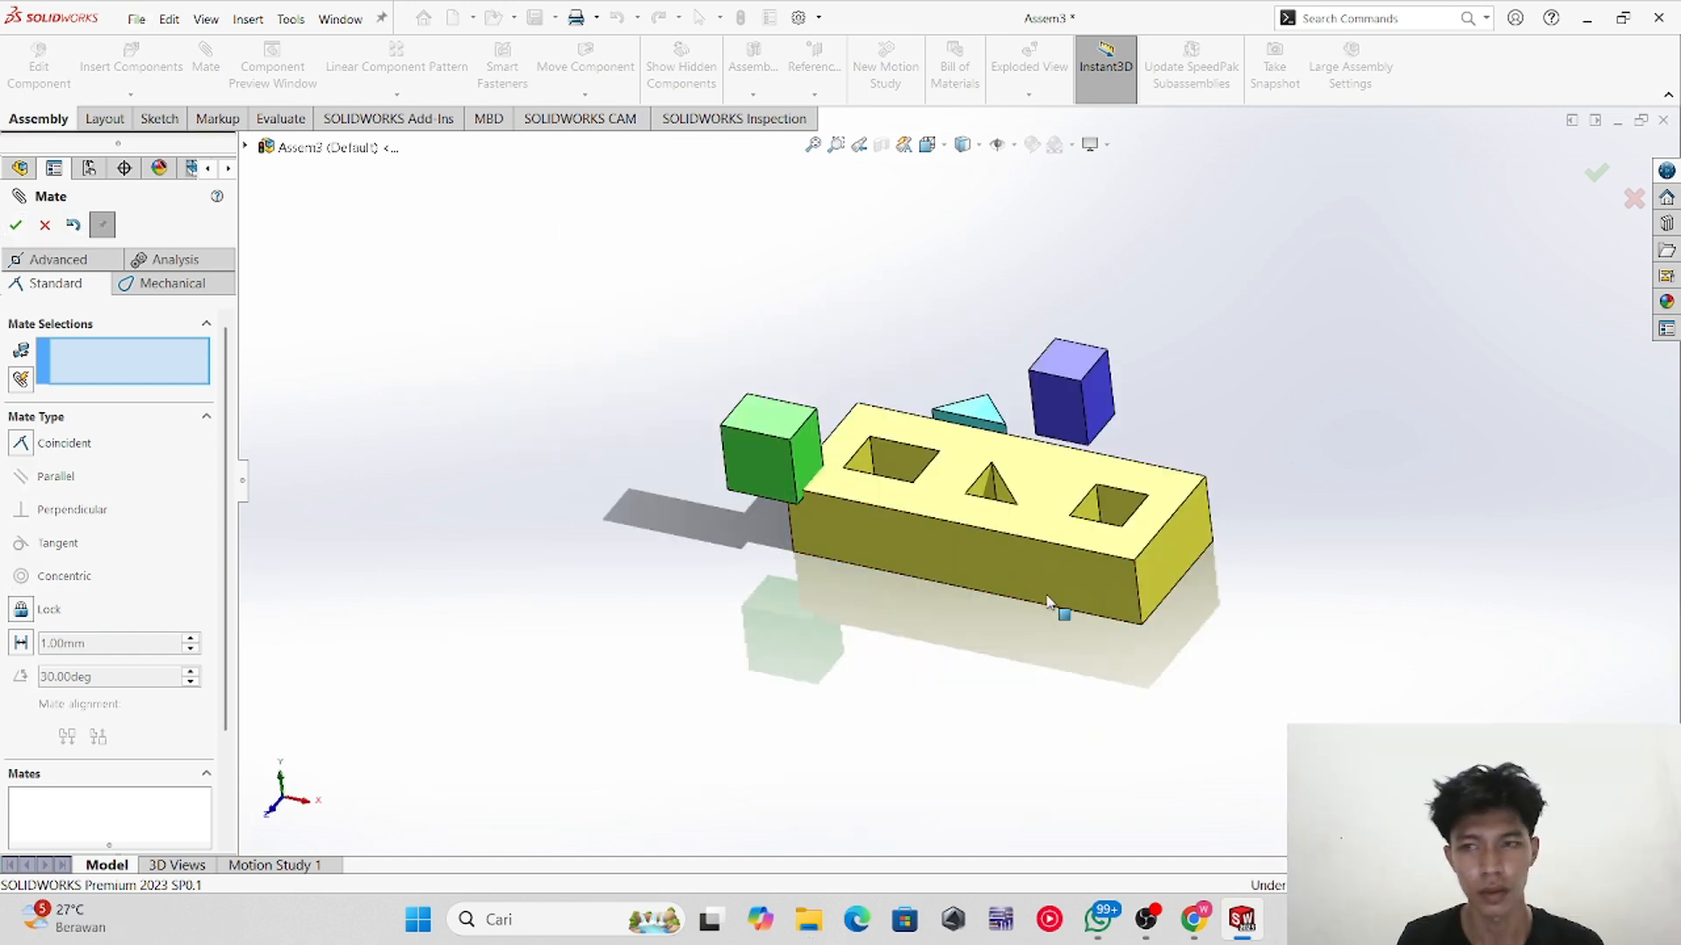
middle_click_drag(1049, 602, 651, 503)
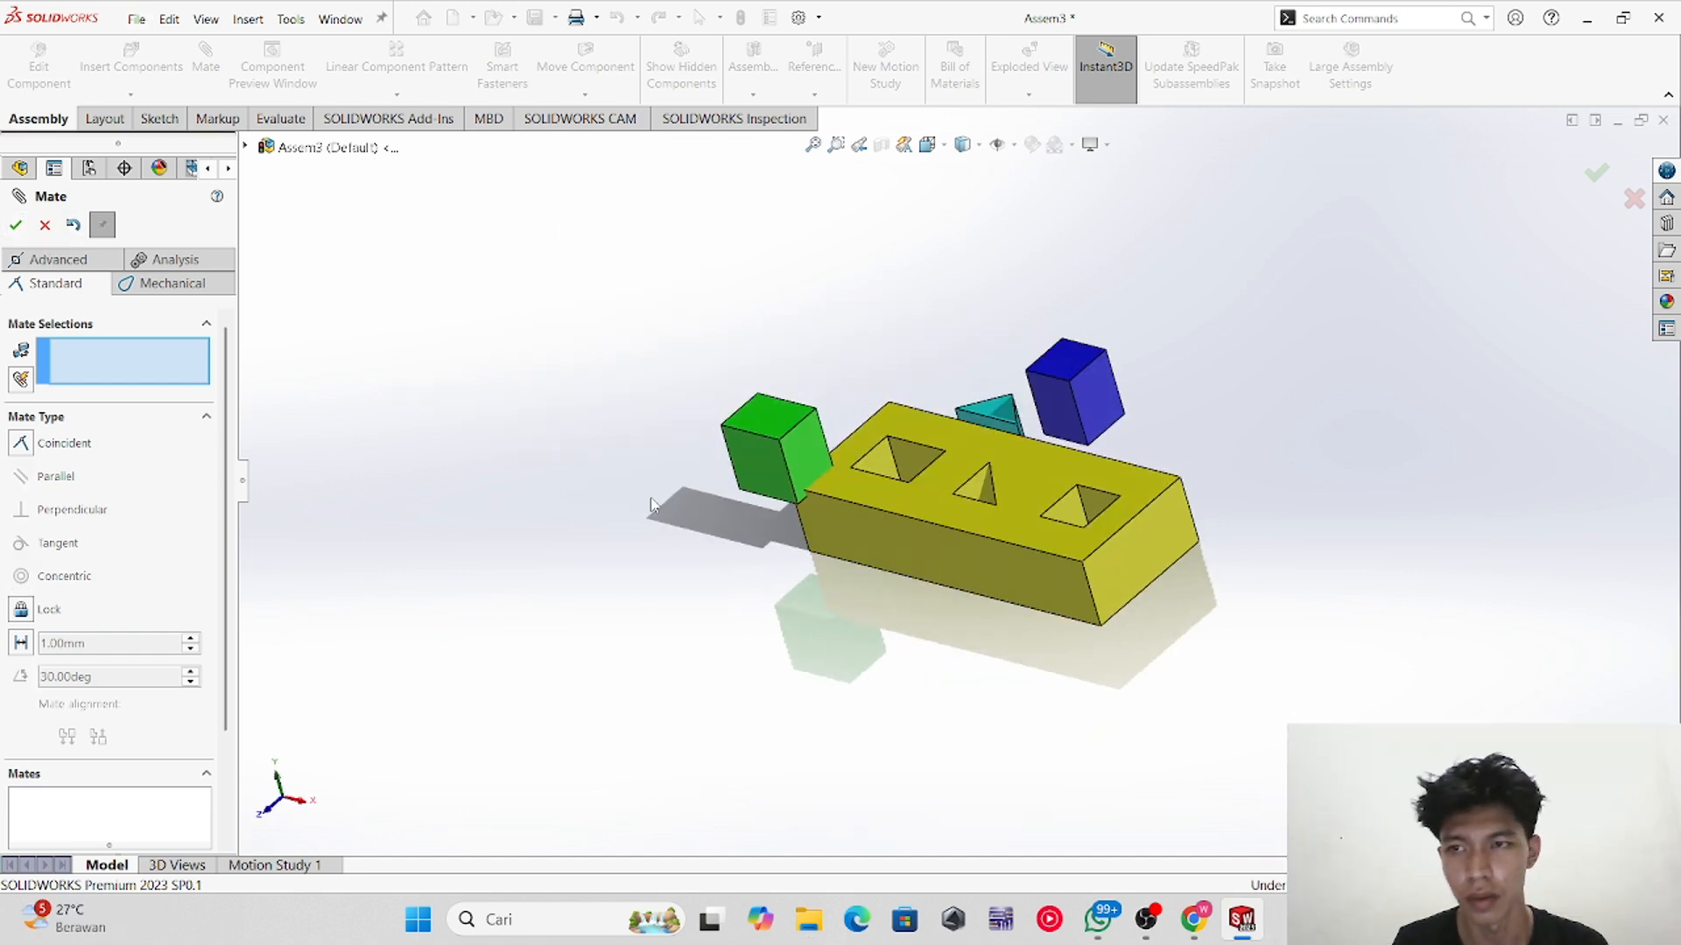
Step: Mate the green cube's top face coincident with the block's top face so it sits in the square hole
left_click(45, 225)
middle_click_drag(947, 657, 1020, 540)
middle_click_drag(994, 429, 985, 512)
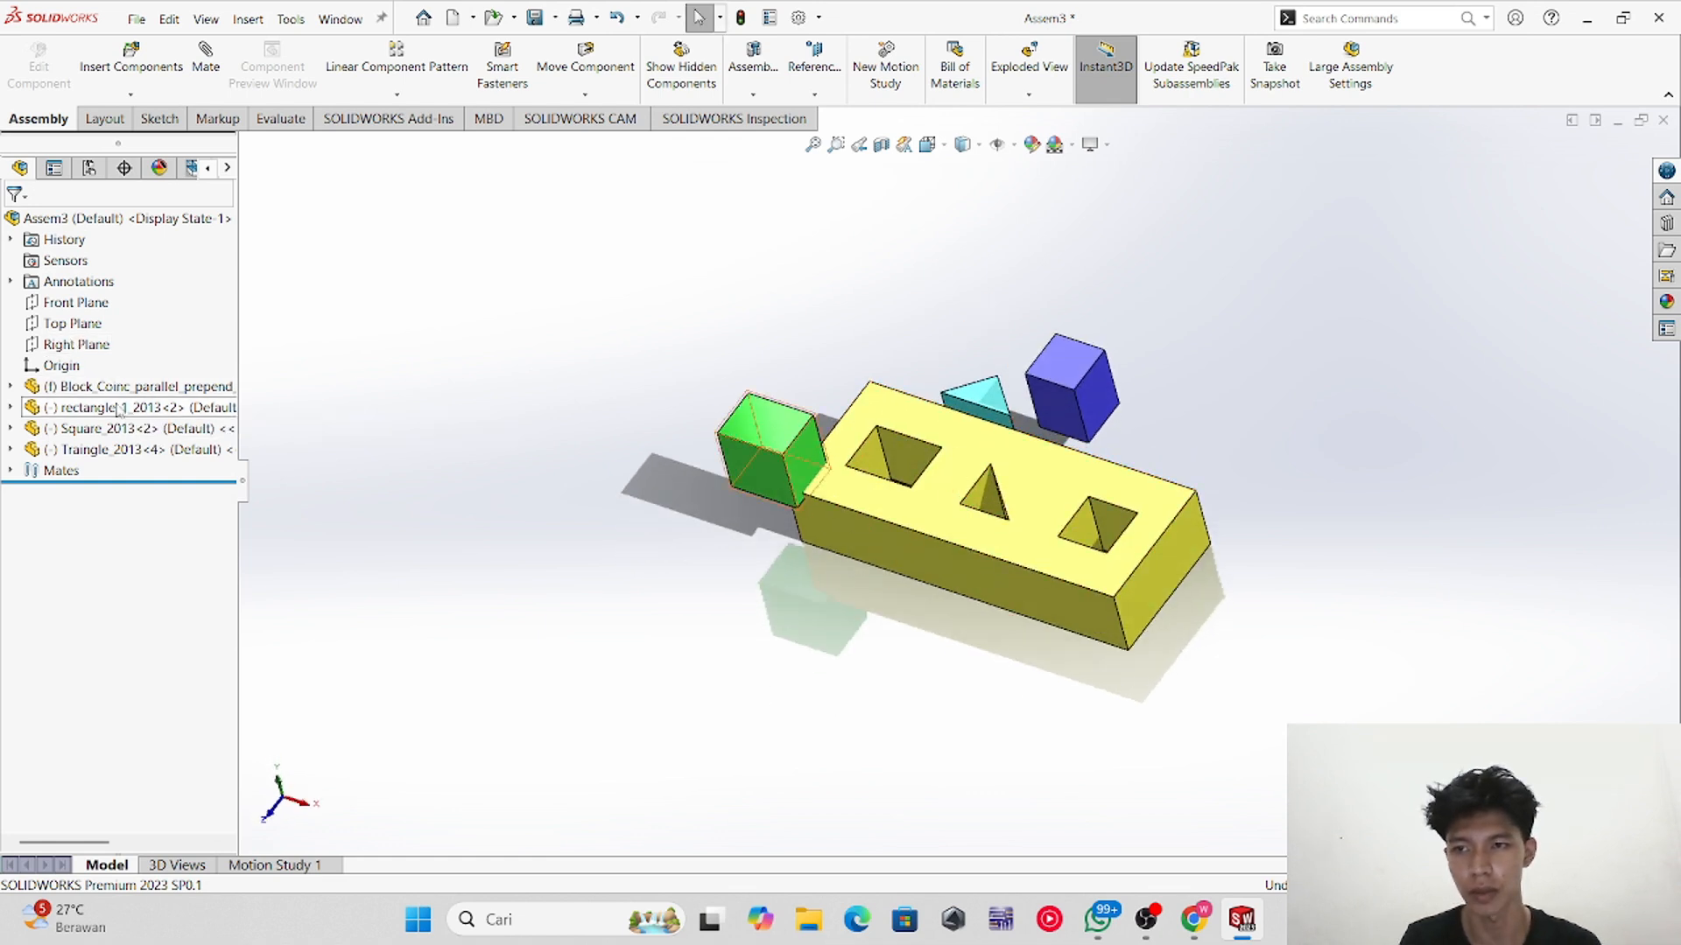
middle_click_drag(1054, 503, 1085, 560)
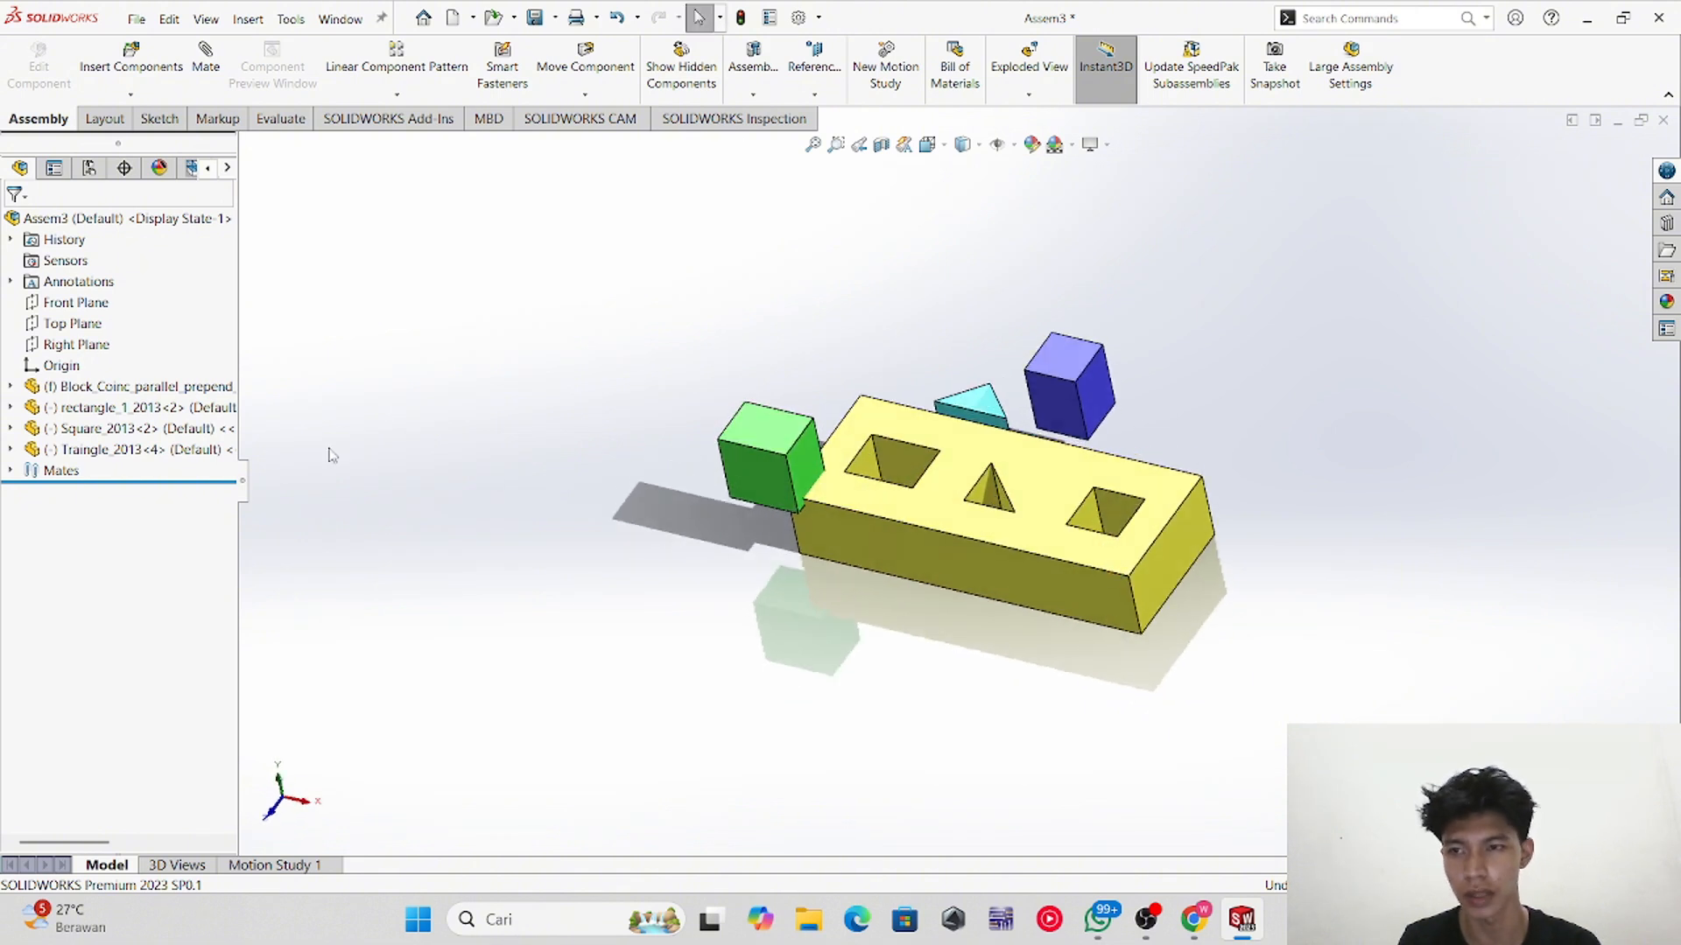
left_click_drag(769, 477, 679, 399)
middle_click_drag(679, 398, 891, 406)
left_click(768, 335)
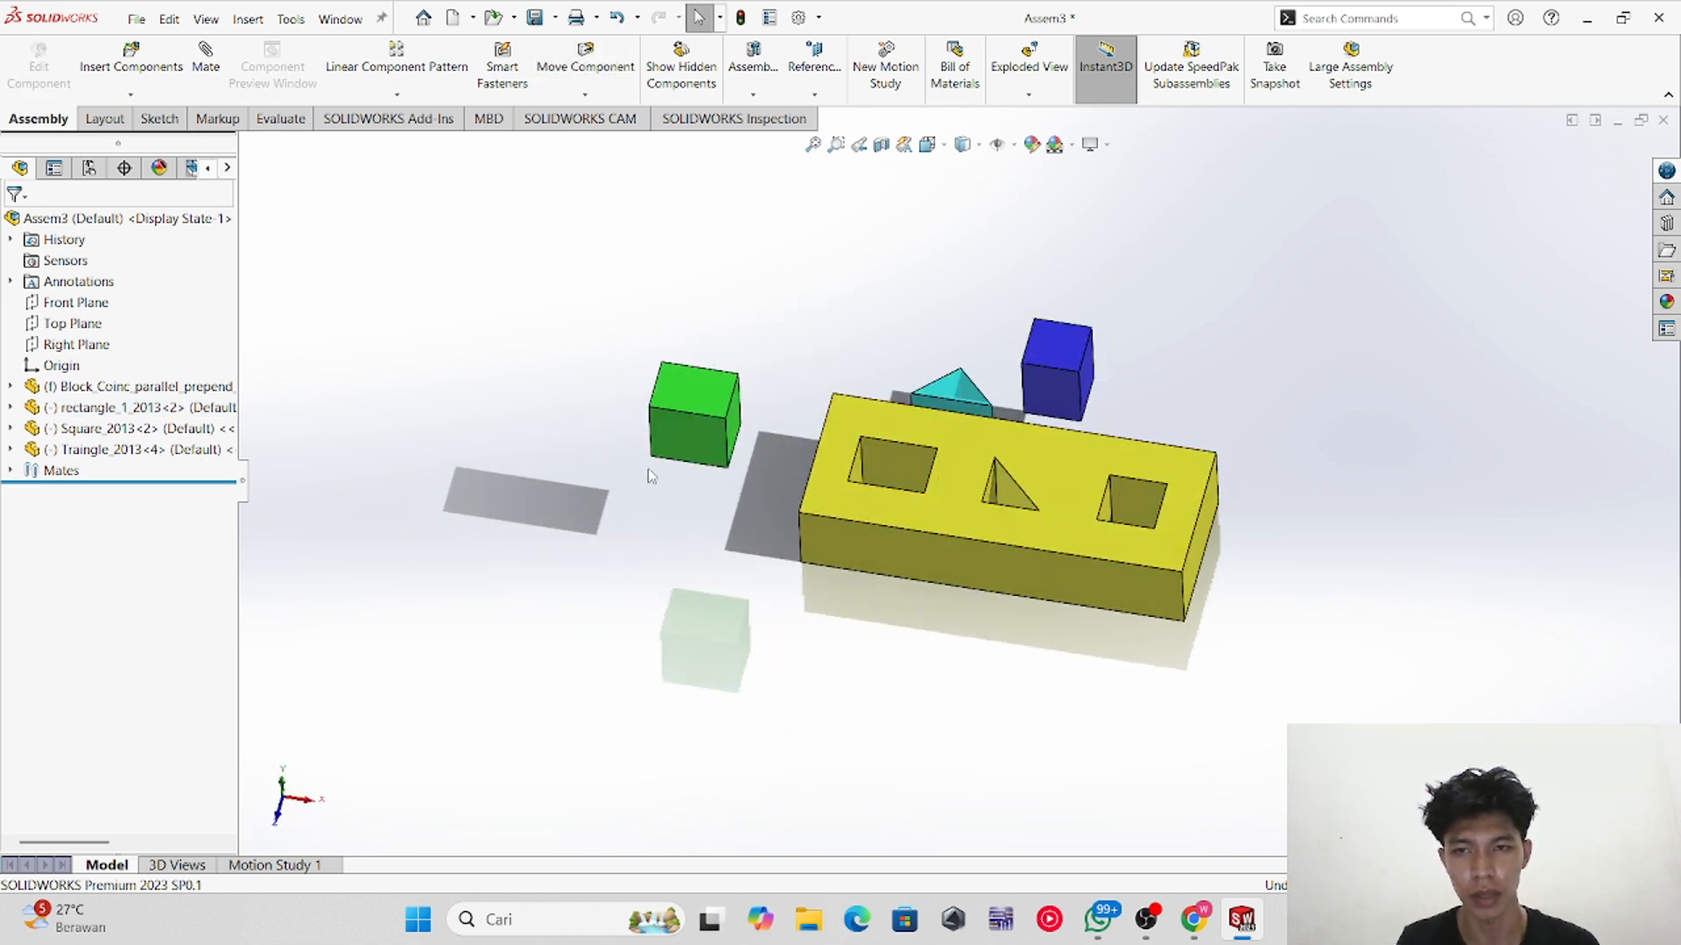
left_click(698, 404)
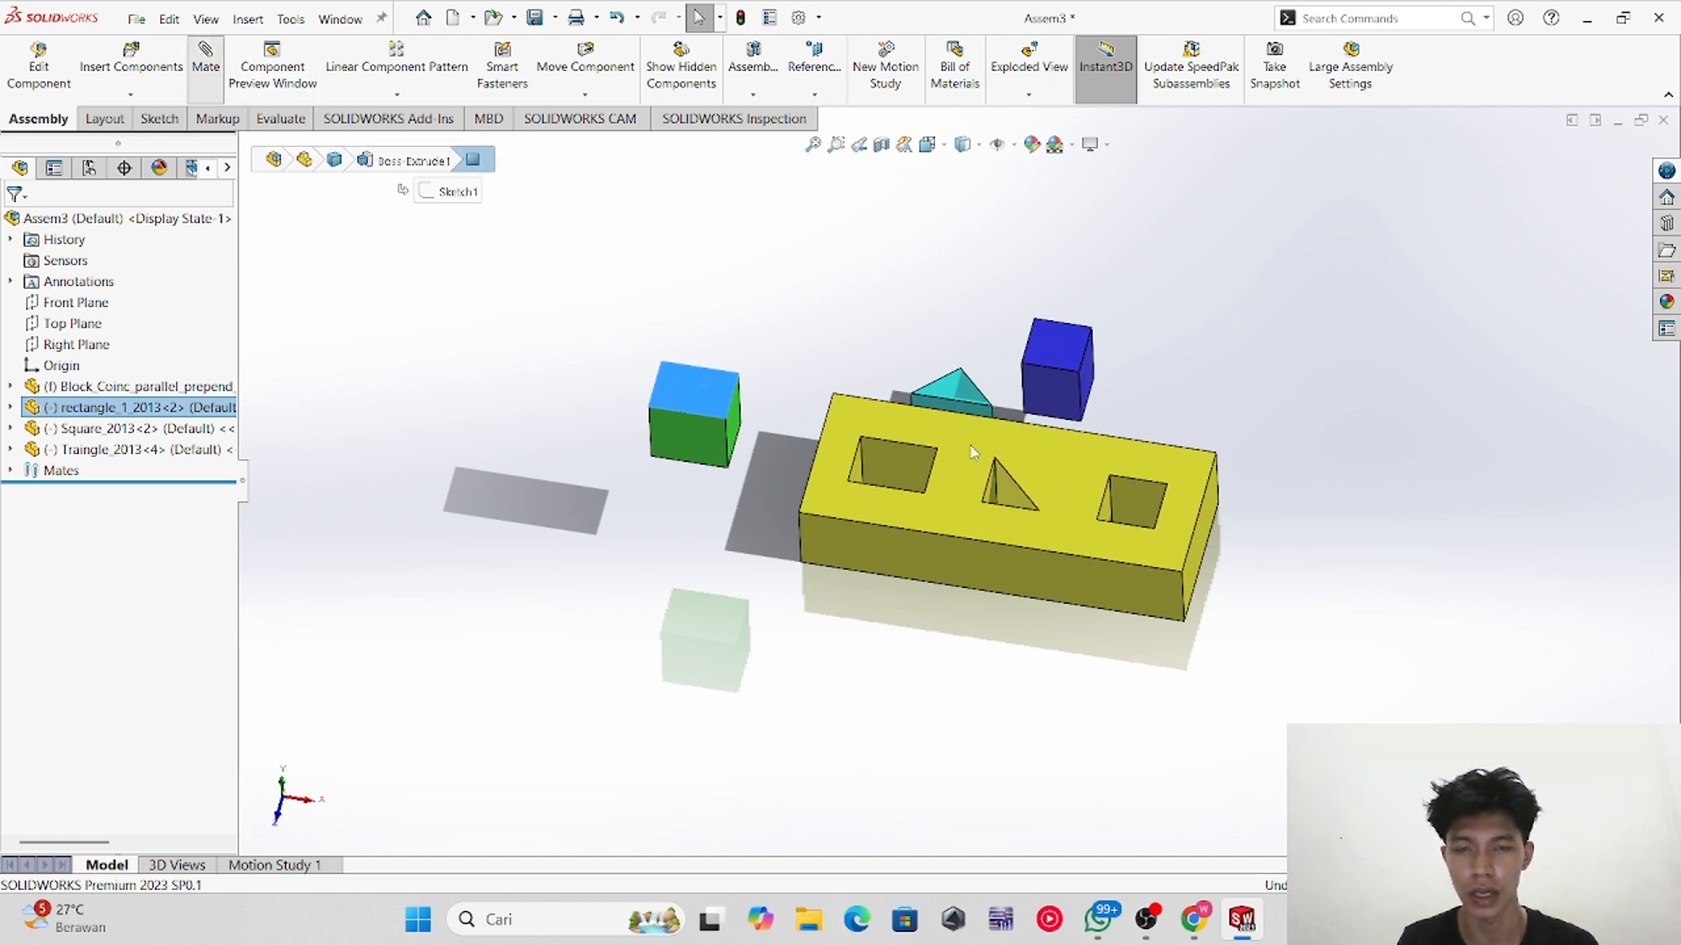
left_click(206, 59)
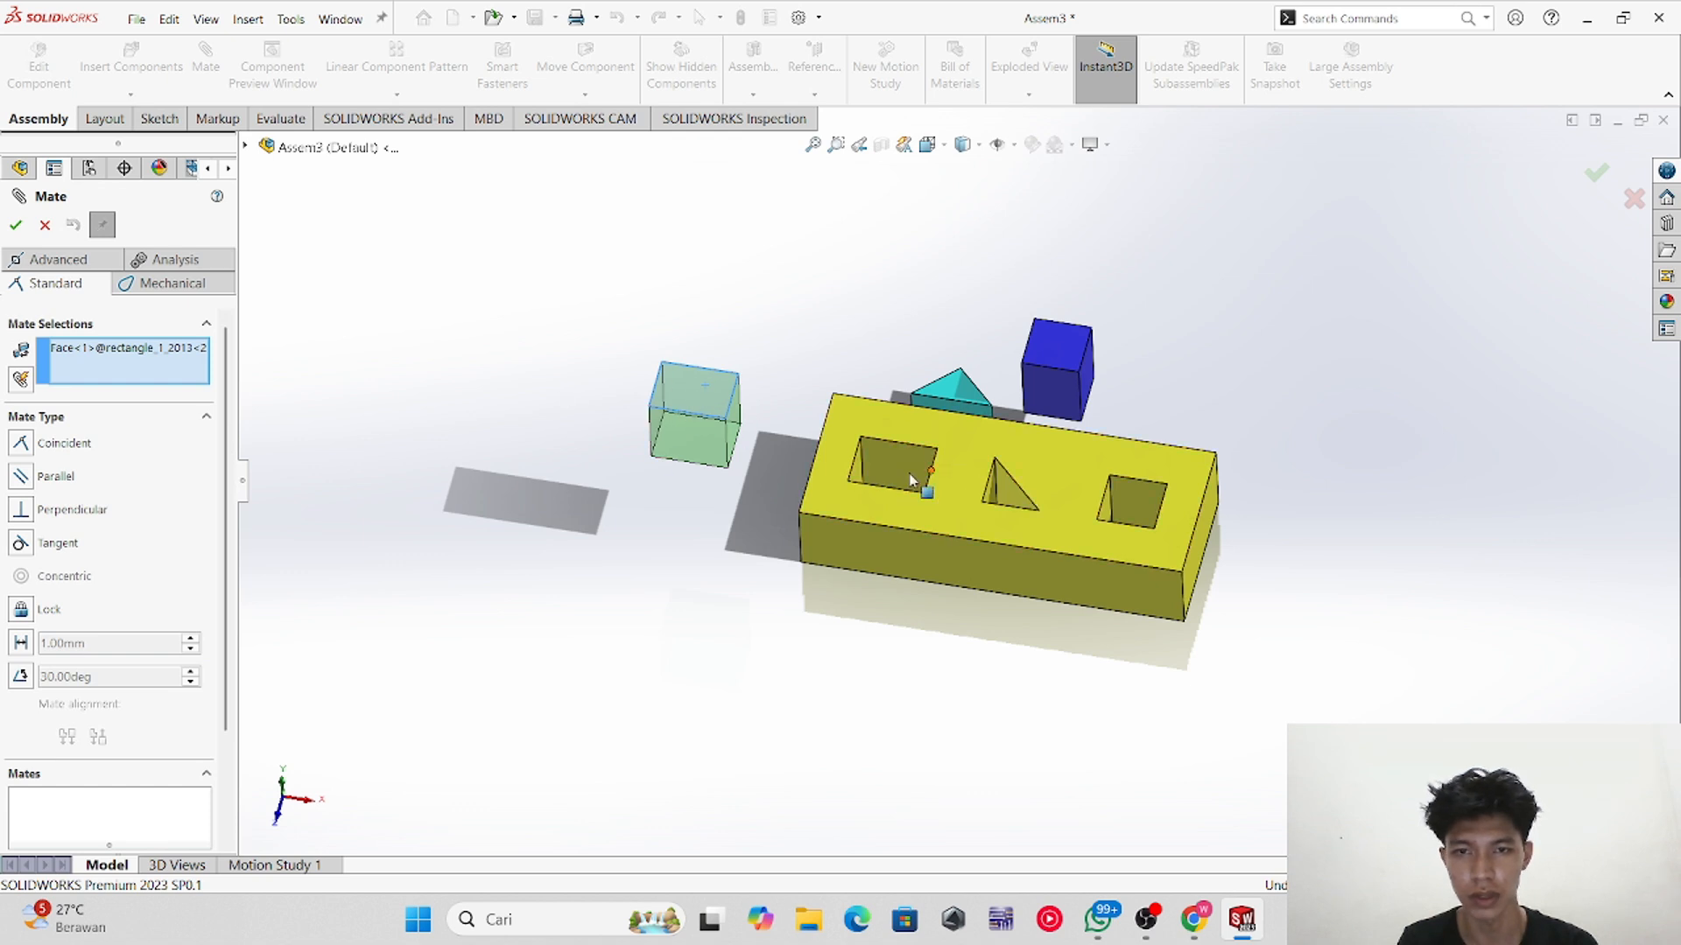
left_click(970, 510)
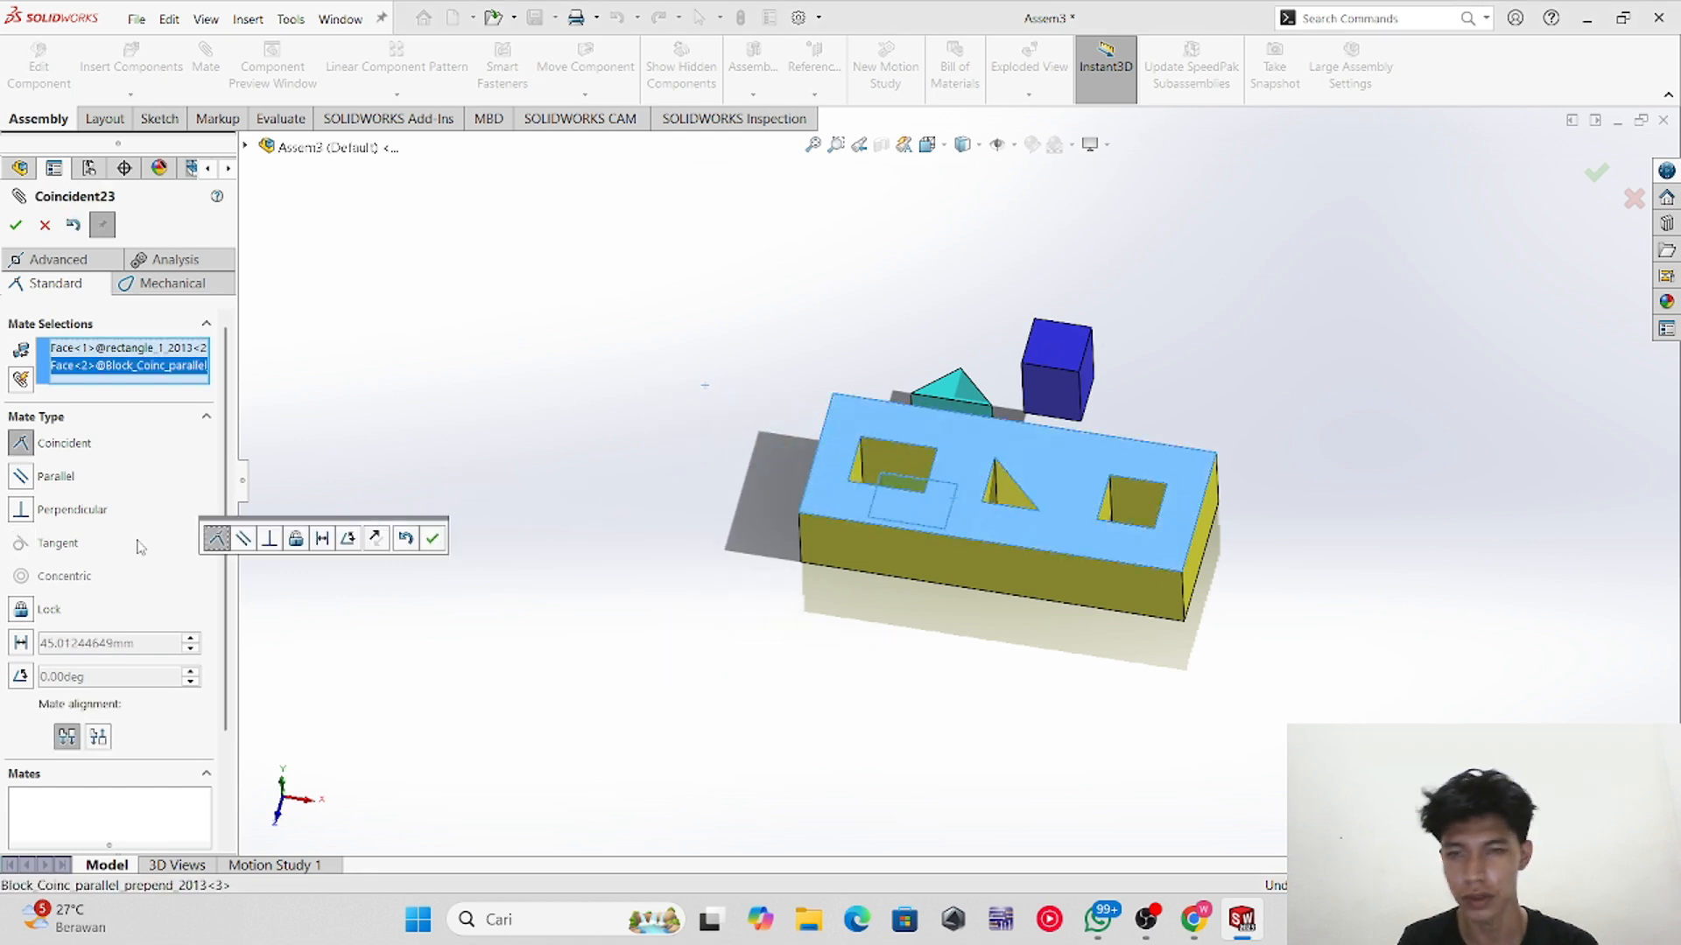
left_click(15, 225)
Step: Mate a corner of the green cube coincident with the matching corner of the square hole
middle_click_drag(872, 595, 907, 621)
scroll(909, 491, "down", 4)
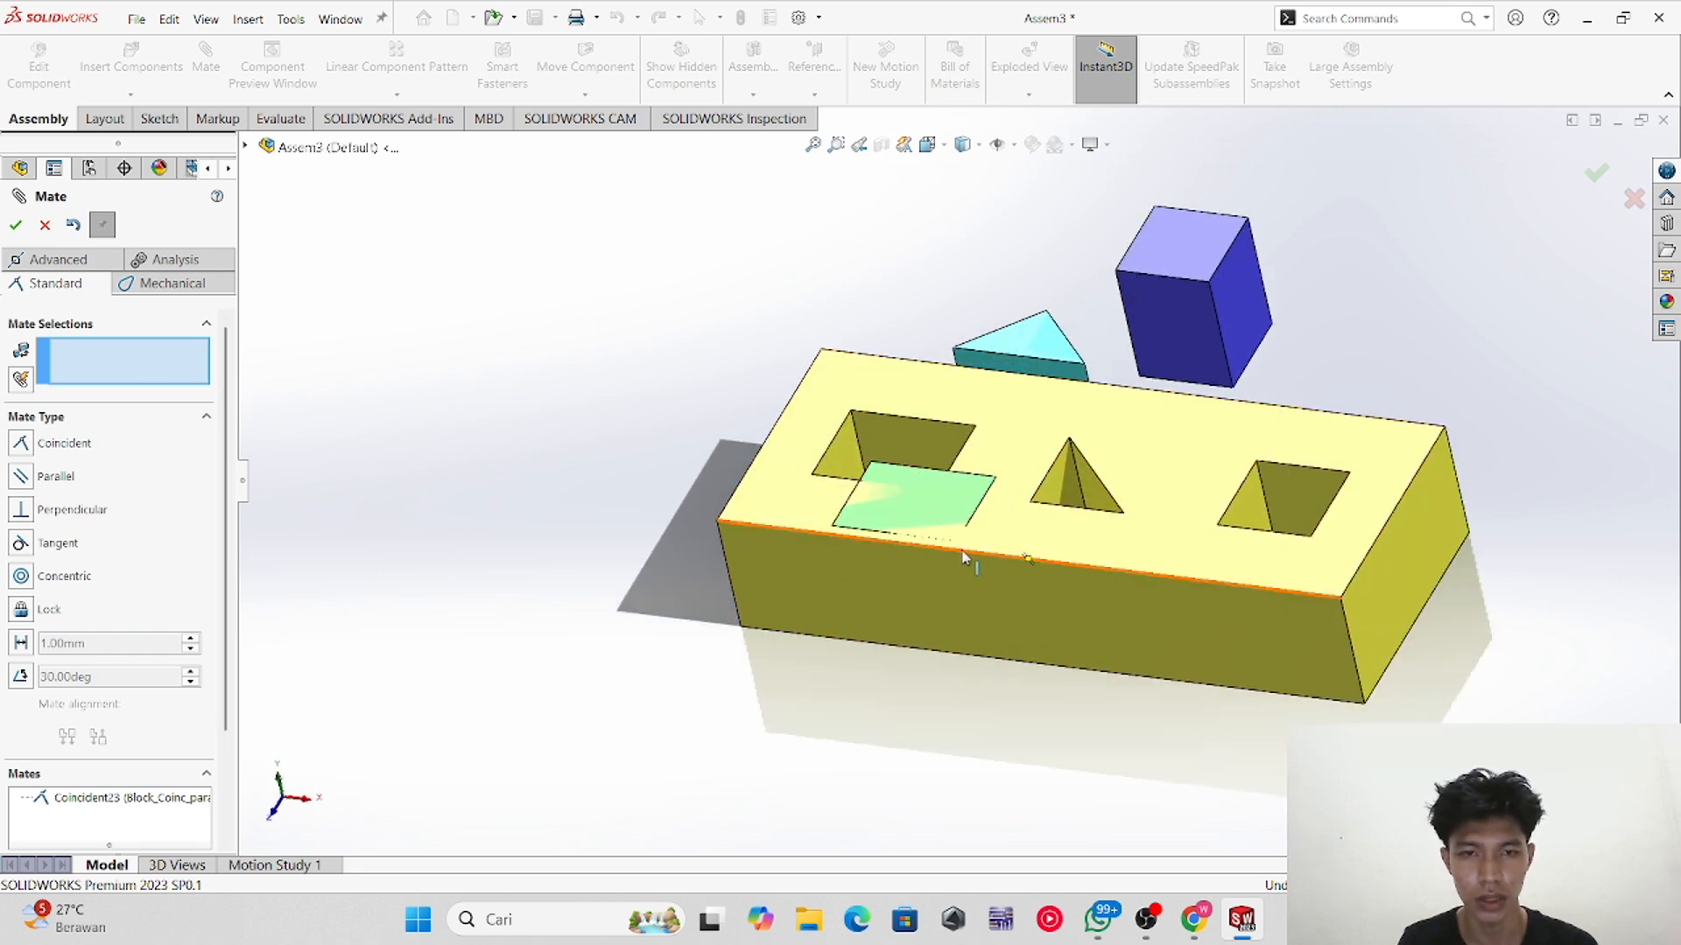
scroll(944, 506, "down", 4)
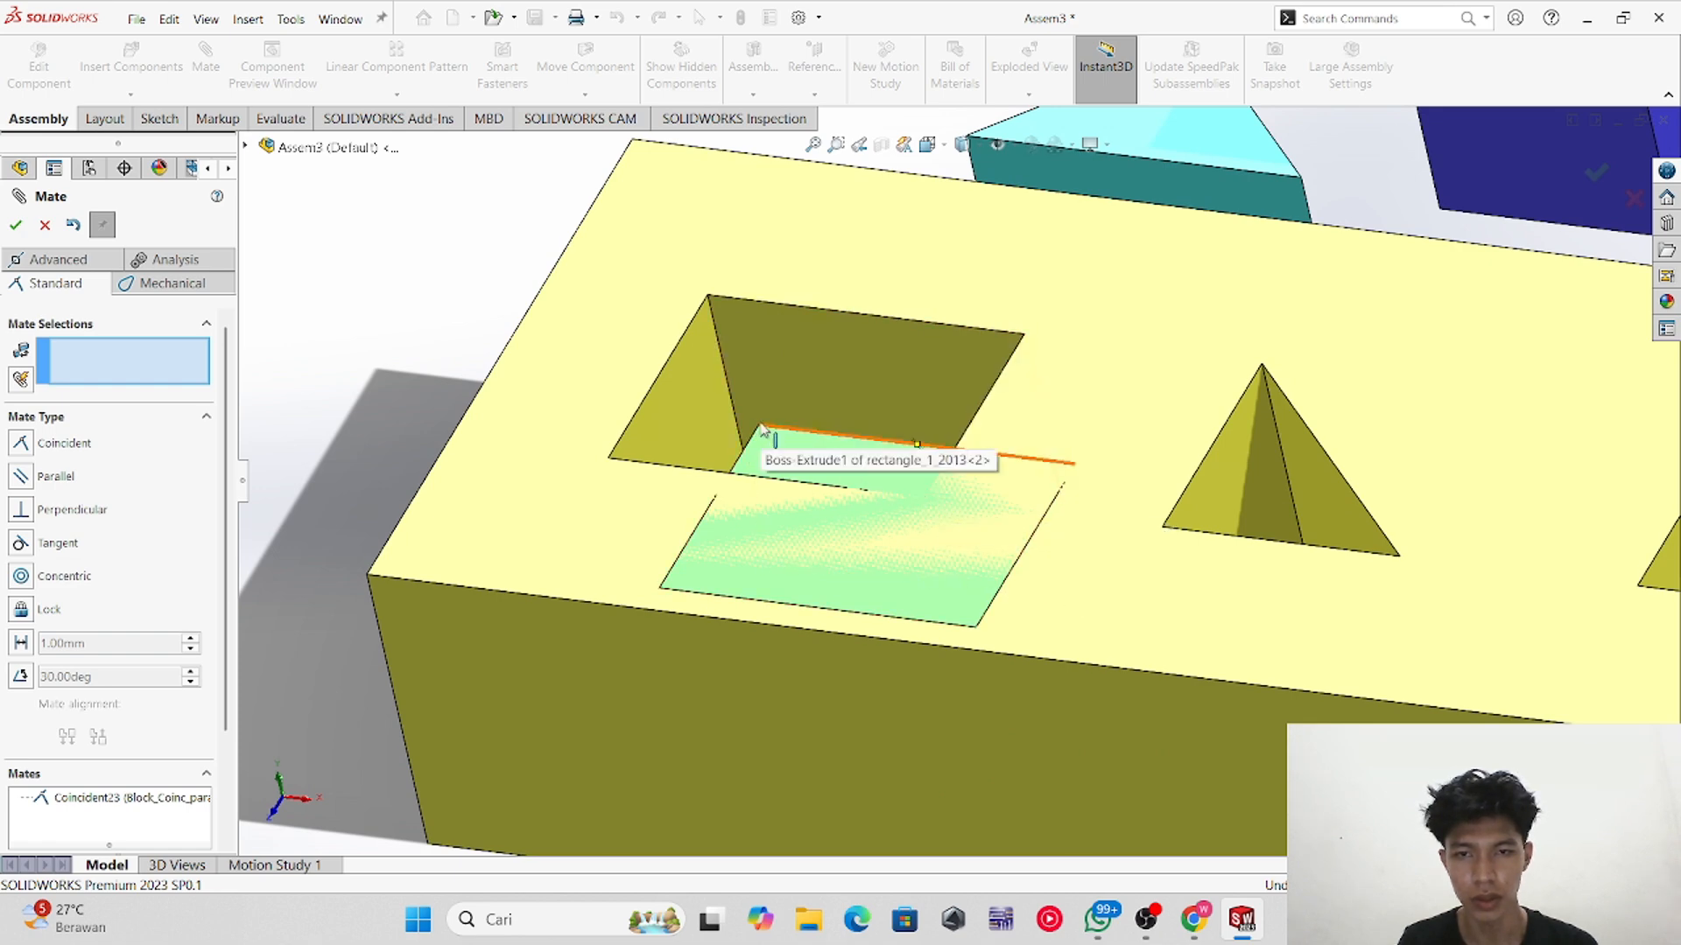
left_click(707, 296)
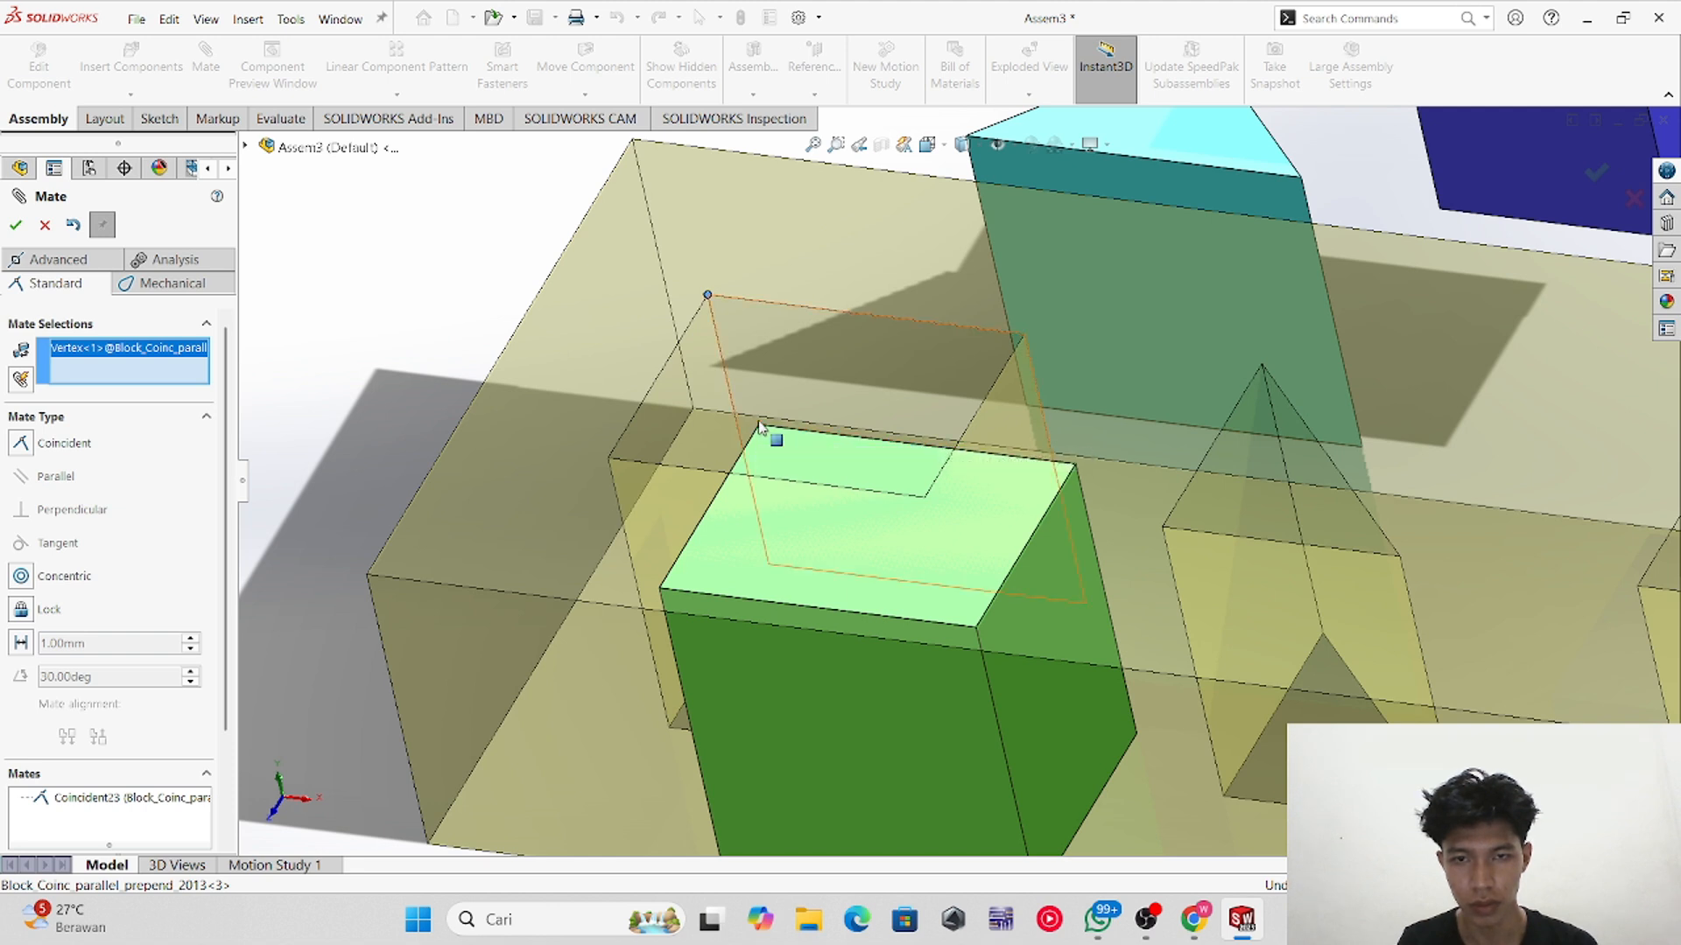
left_click(760, 428)
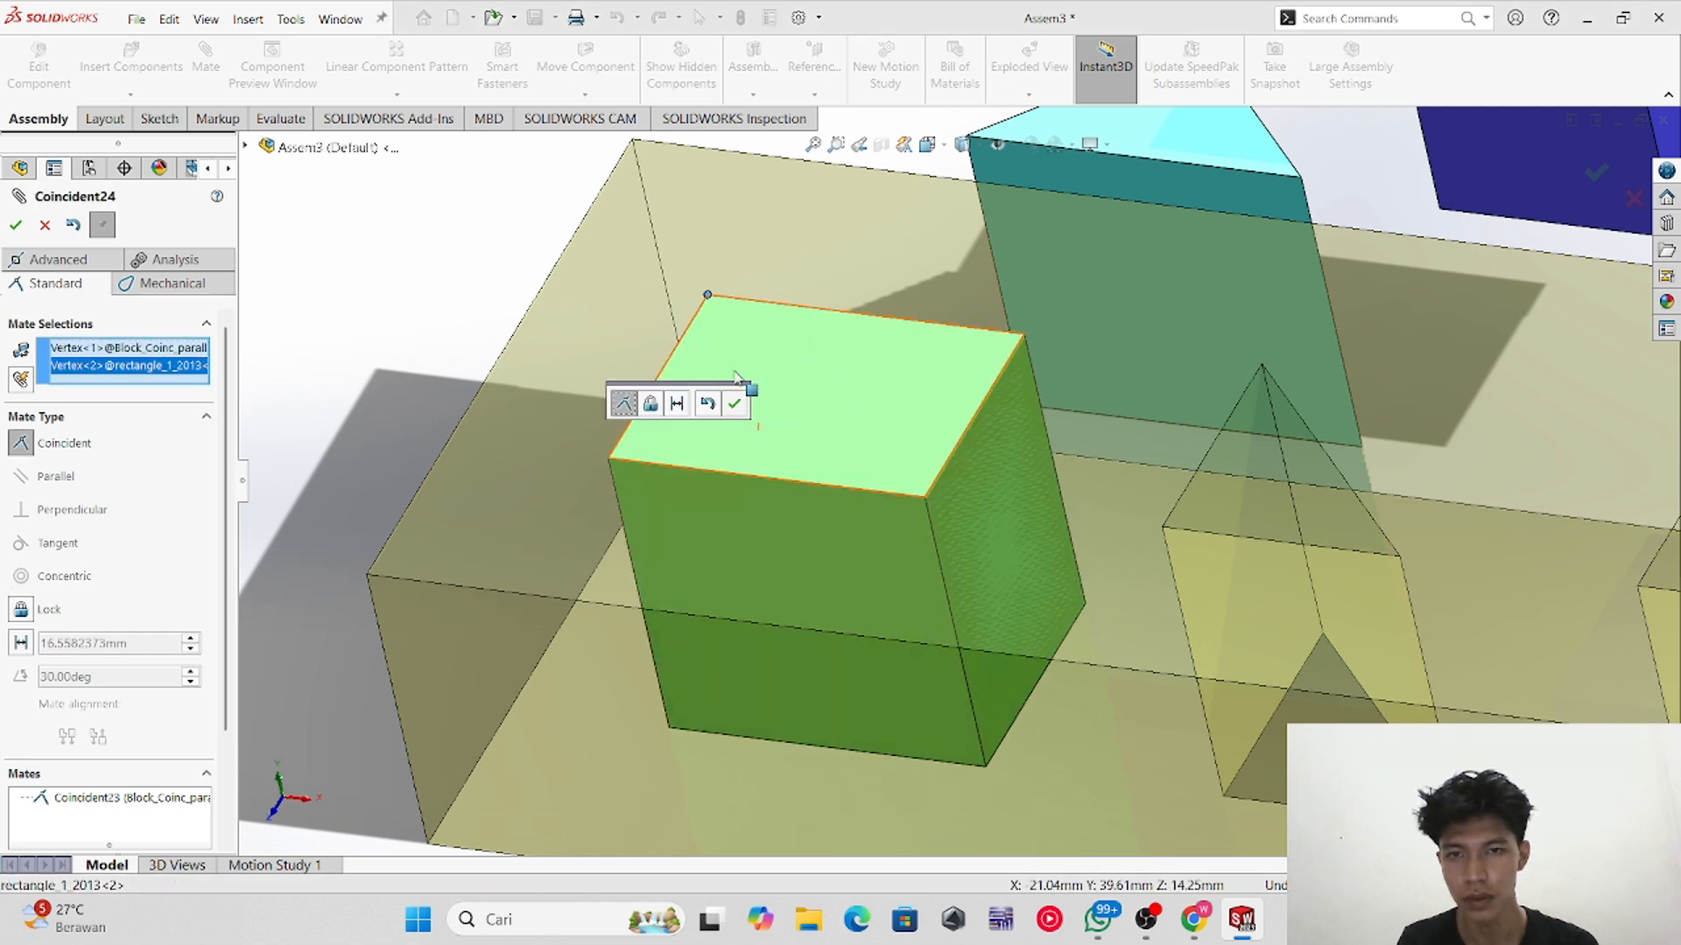
left_click(14, 226)
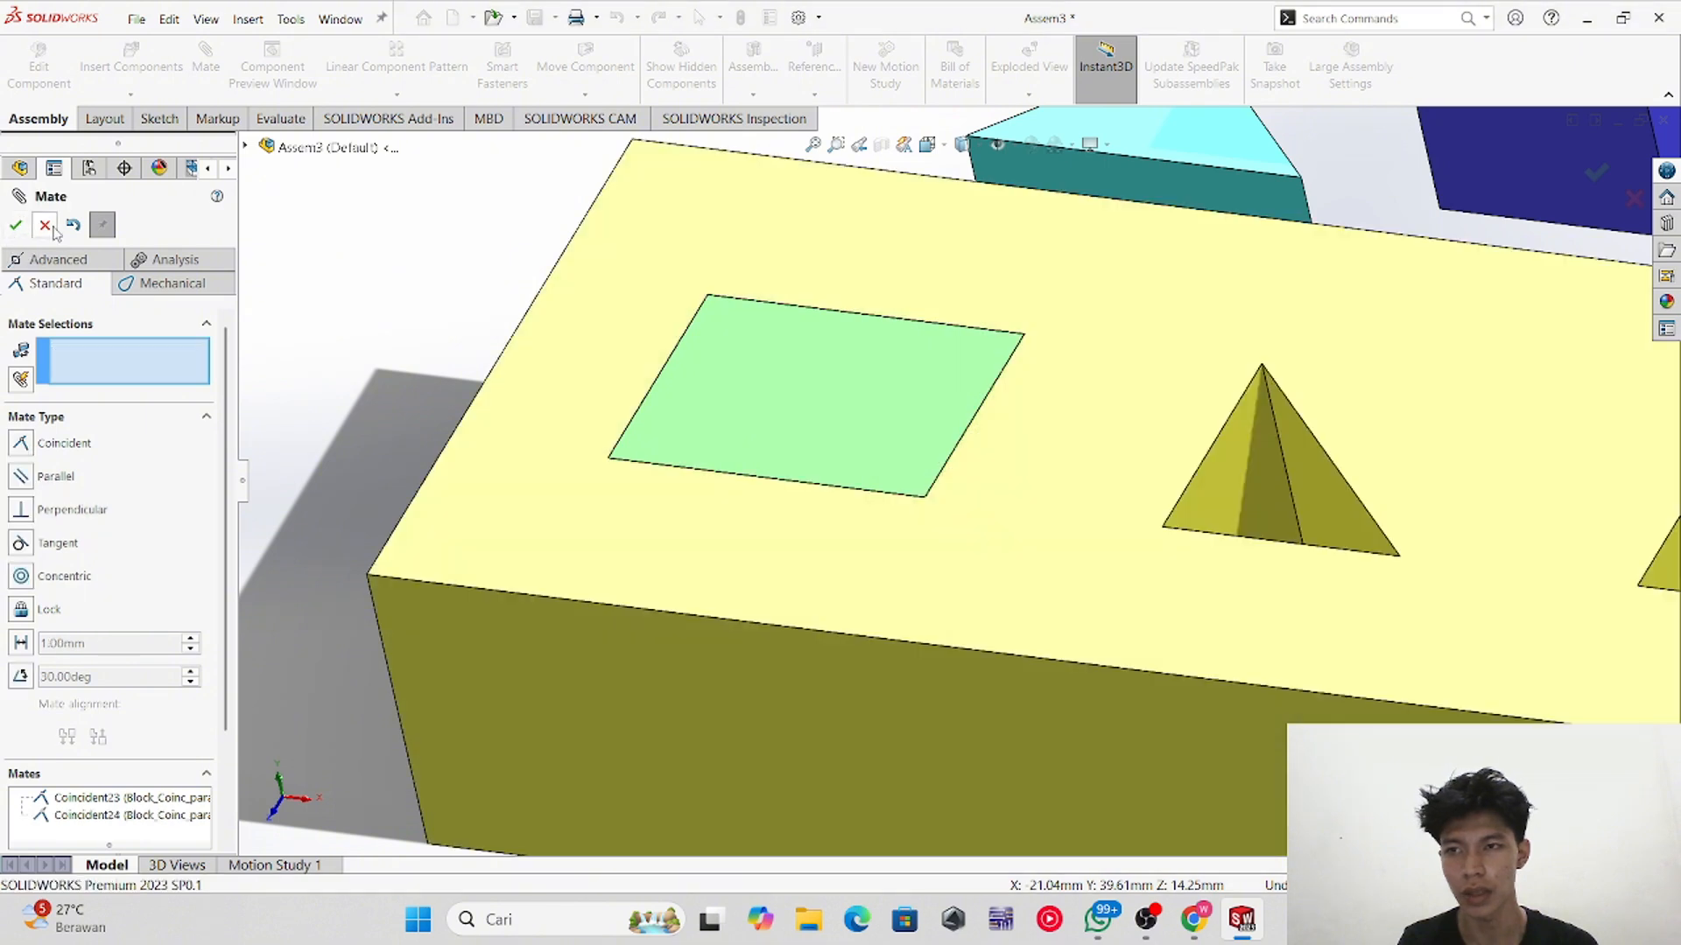
Step: Mate a second corner of the green cube coincident with the opposite corner of the square hole
left_click_drag(779, 409, 866, 442)
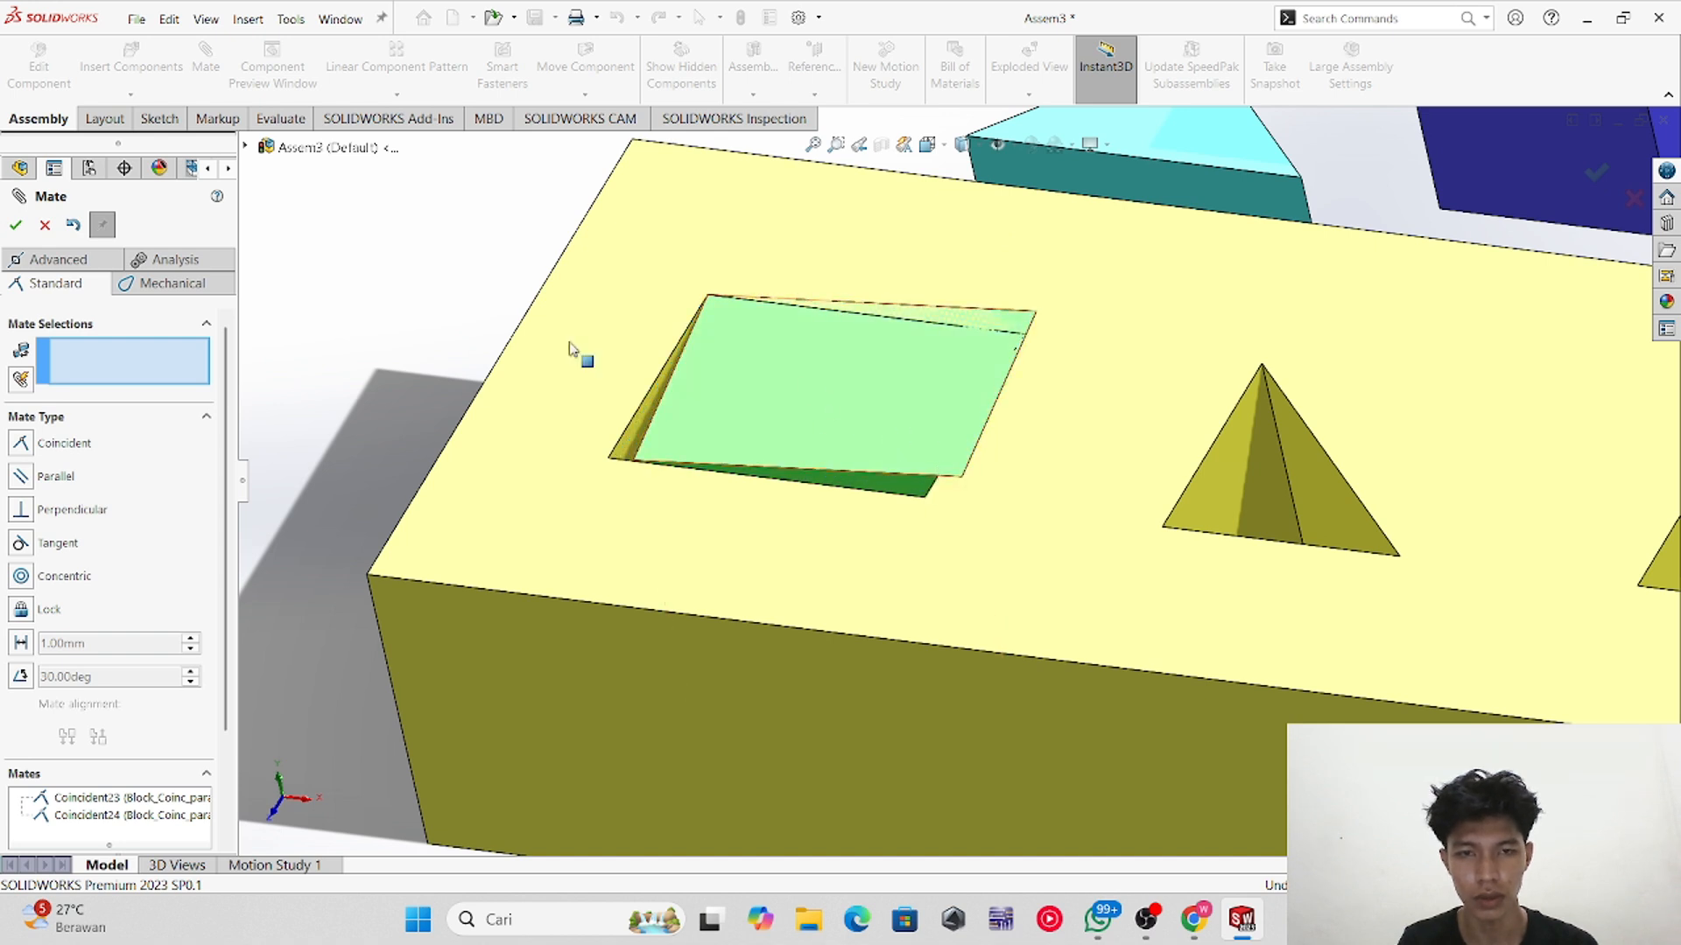
left_click(963, 478)
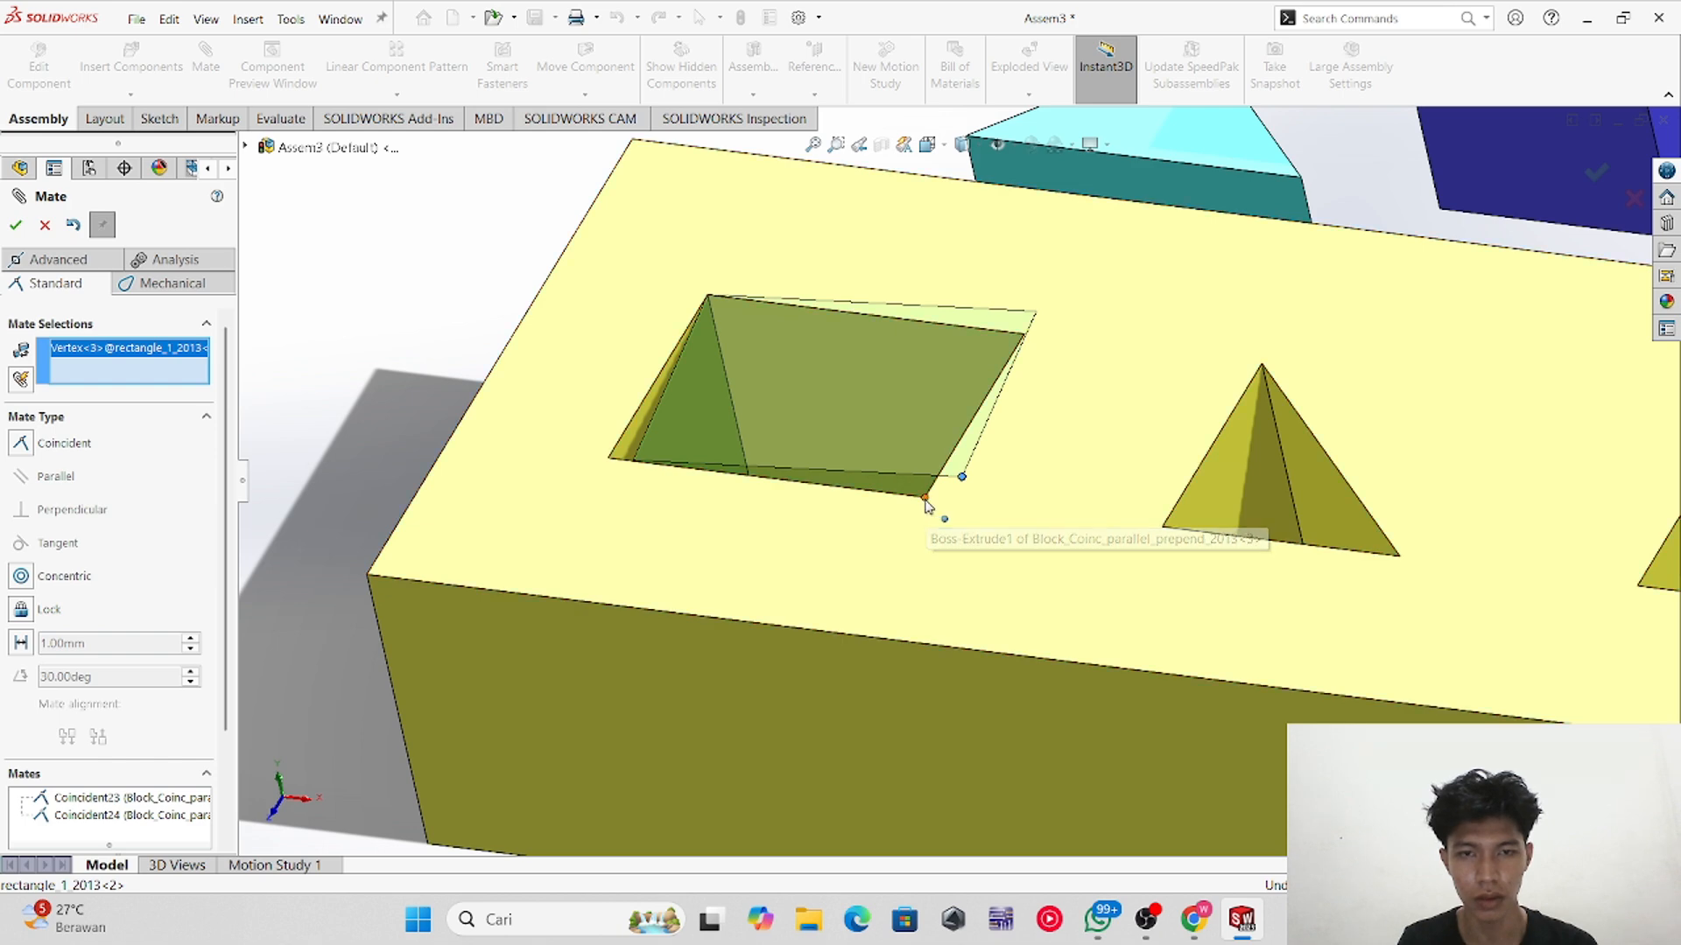
left_click(925, 499)
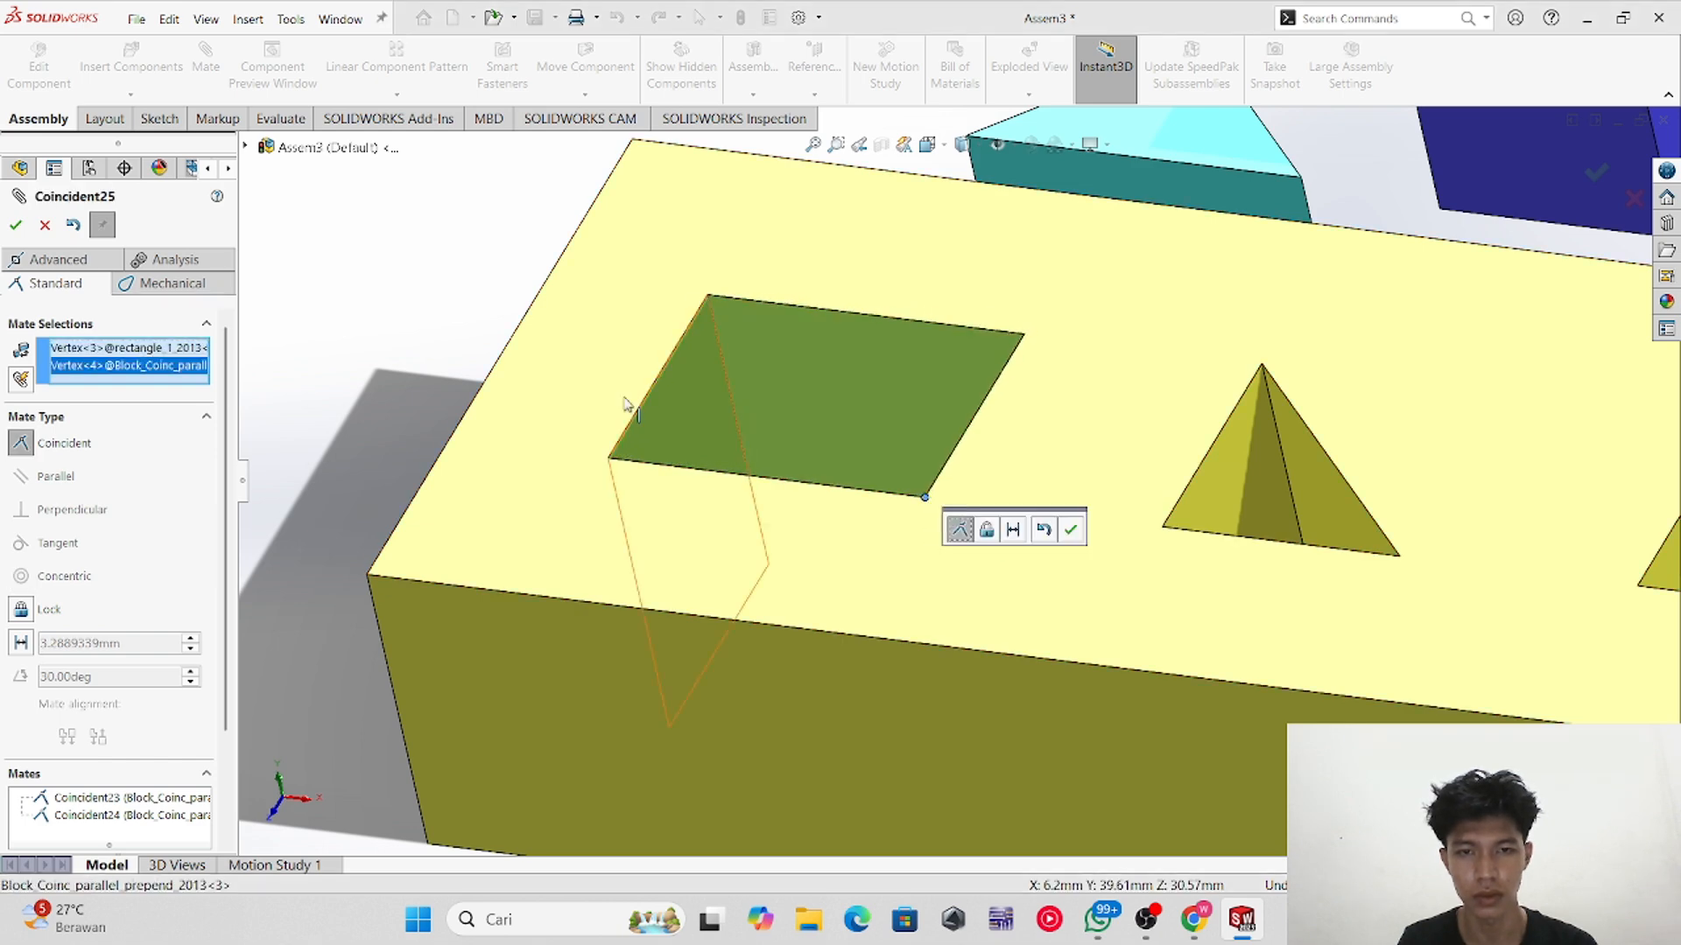
left_click(15, 225)
middle_click_drag(1174, 525, 839, 453)
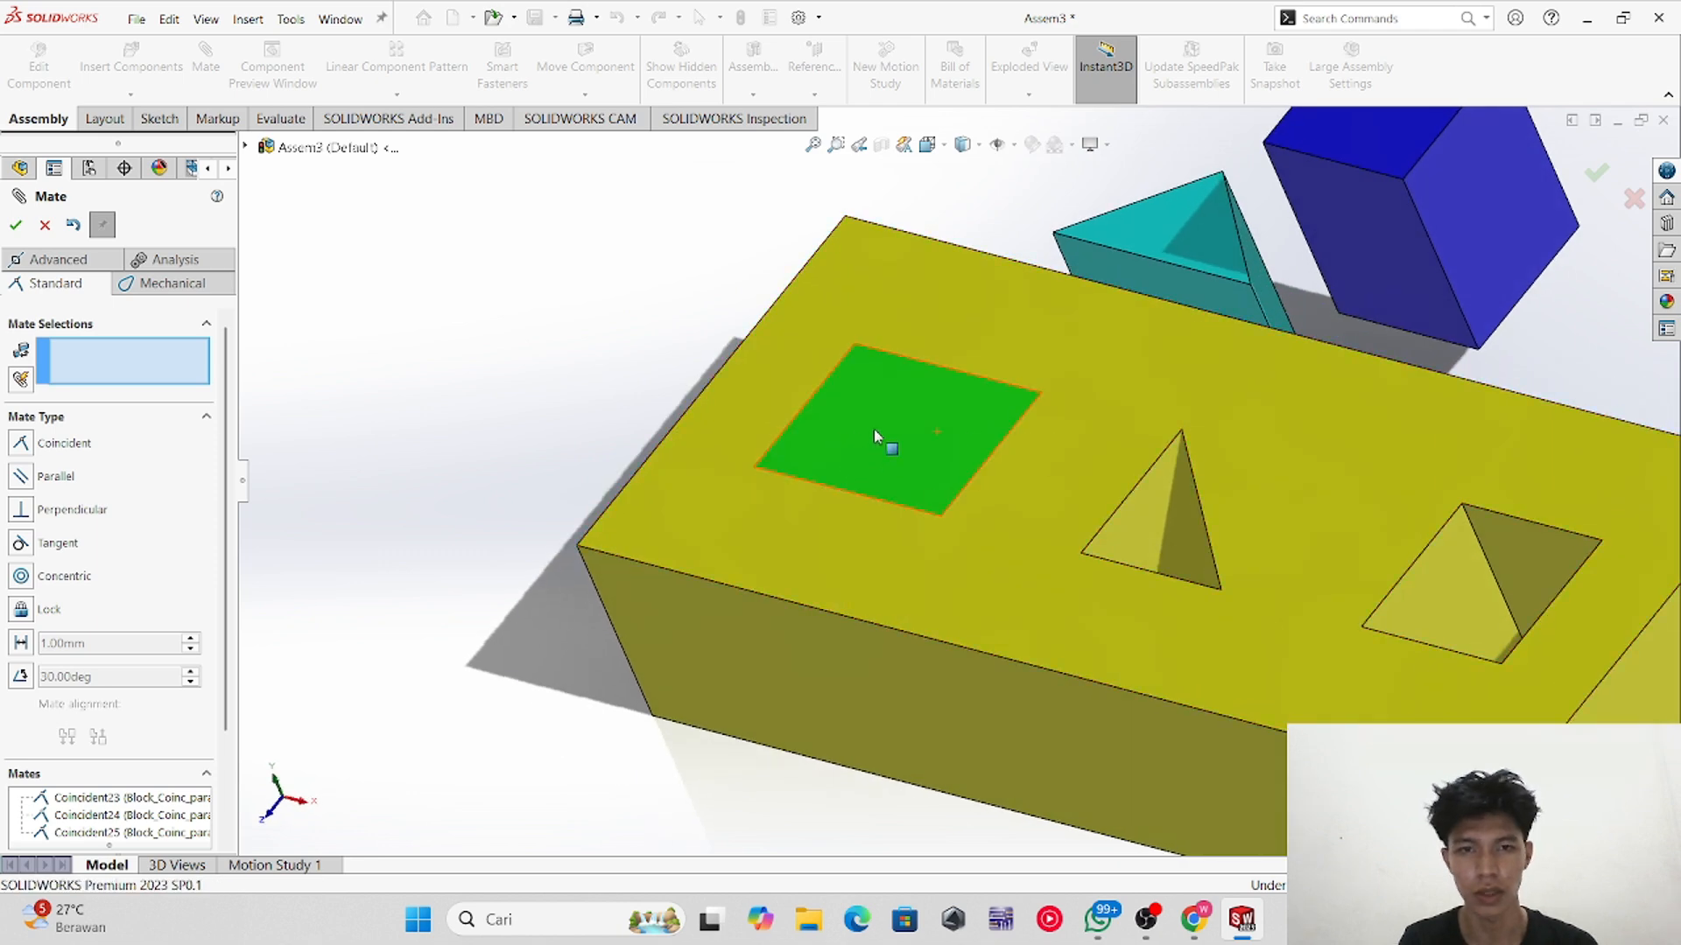
left_click(16, 226)
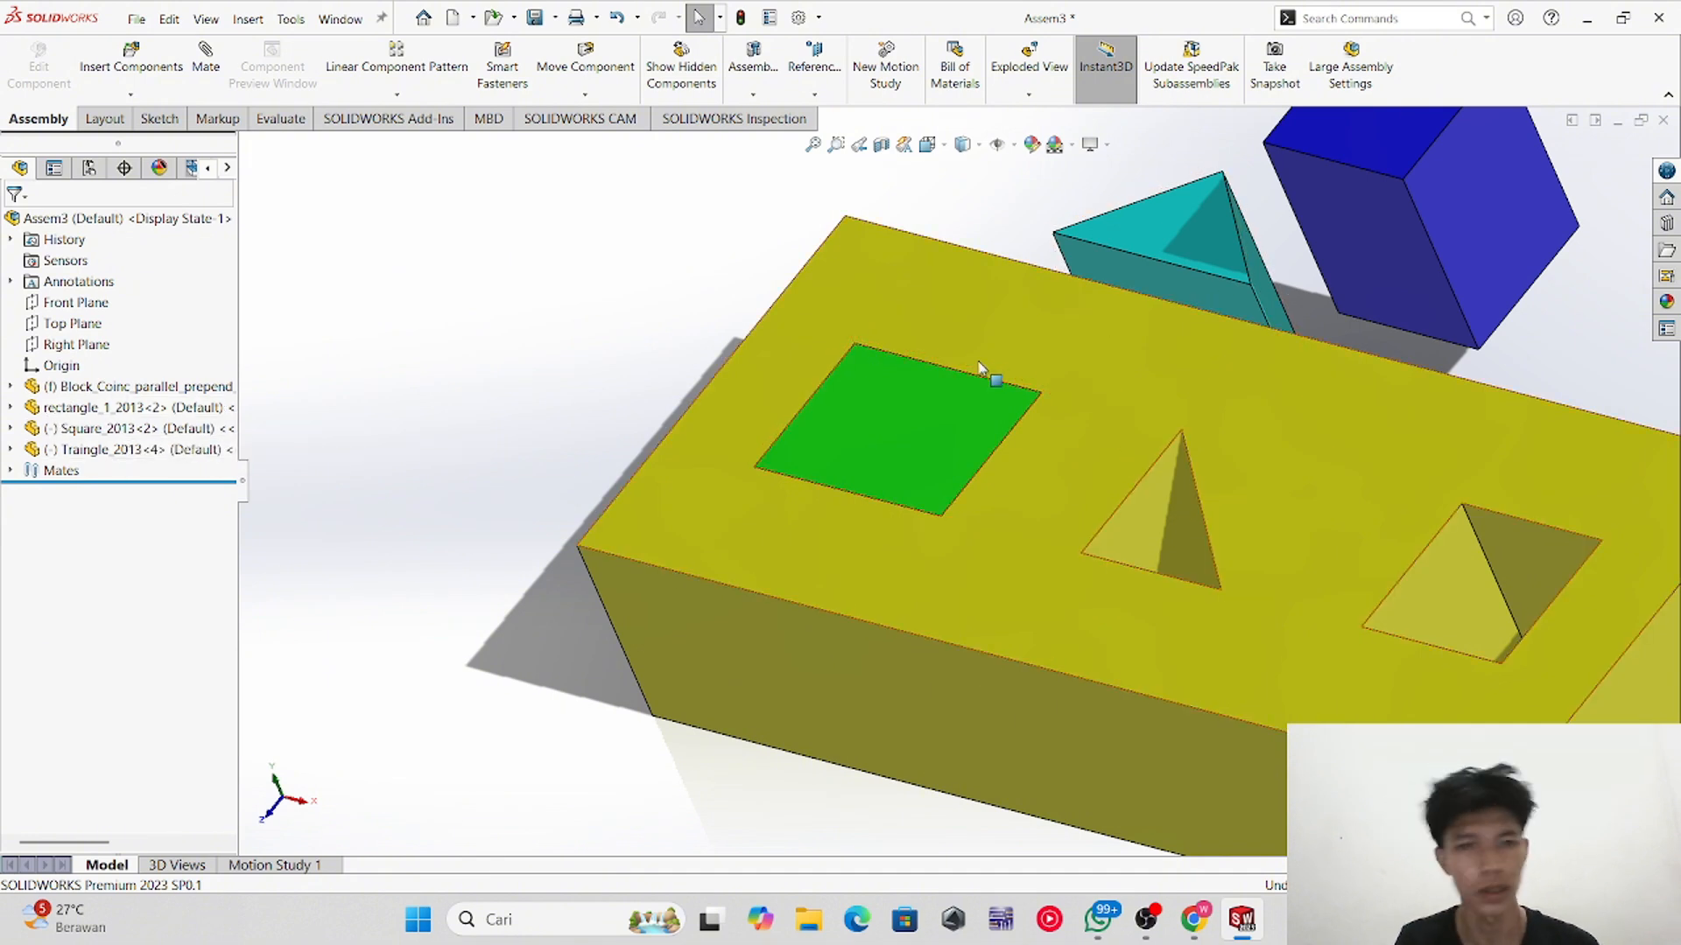
Step: Drag the triangular prism to reposition it beside the blue cube
scroll(1232, 382, "up", 2)
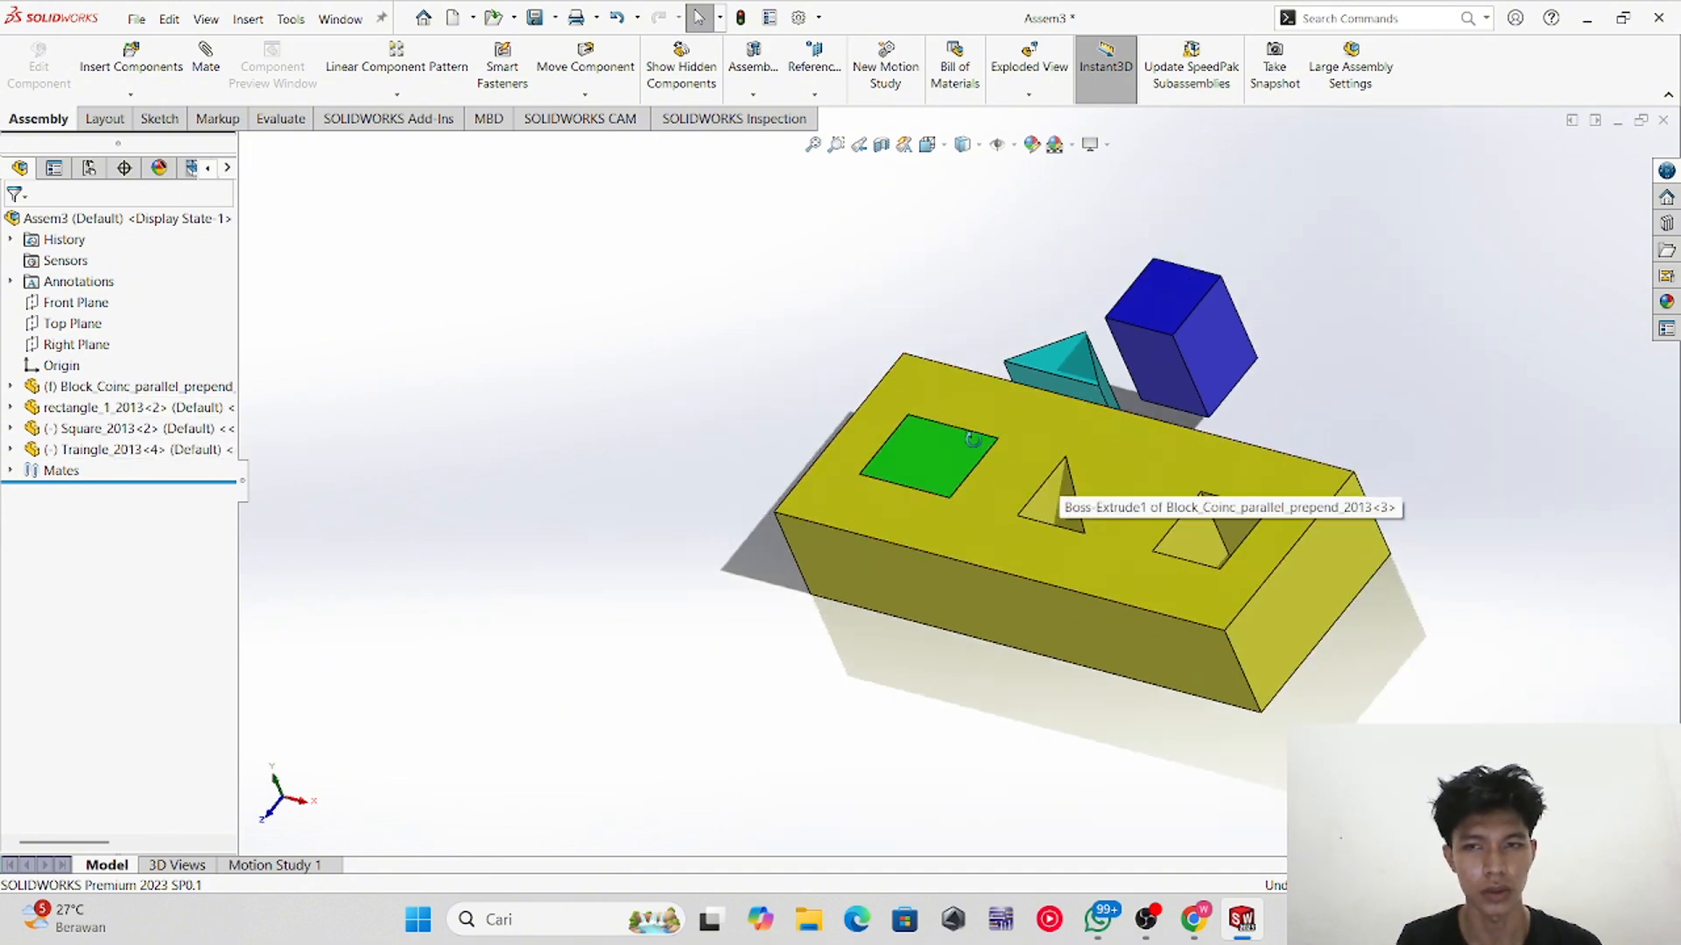
middle_click_drag(985, 456, 1007, 438)
left_click_drag(1033, 370, 1018, 371)
middle_click_drag(1017, 364, 1000, 324)
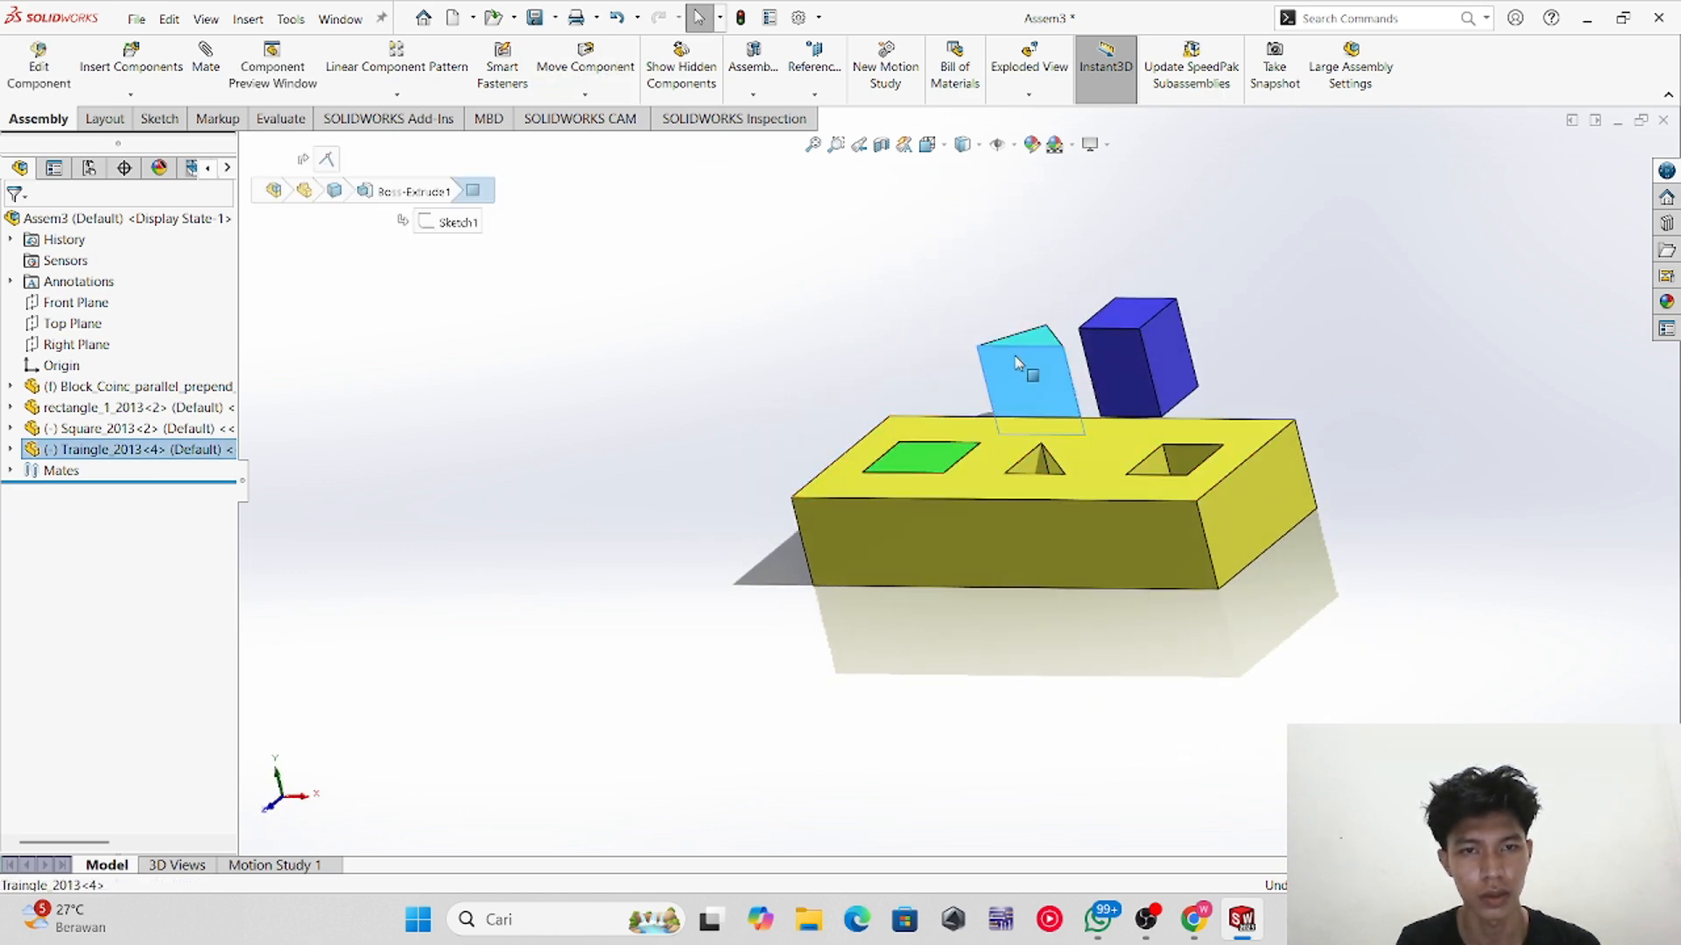
mouse_move(1018, 361)
left_mouse_down()
mouse_move(970, 358)
mouse_move(1007, 374)
left_mouse_up()
middle_click_drag(1007, 374, 1042, 481)
scroll(1047, 376, "down", 6)
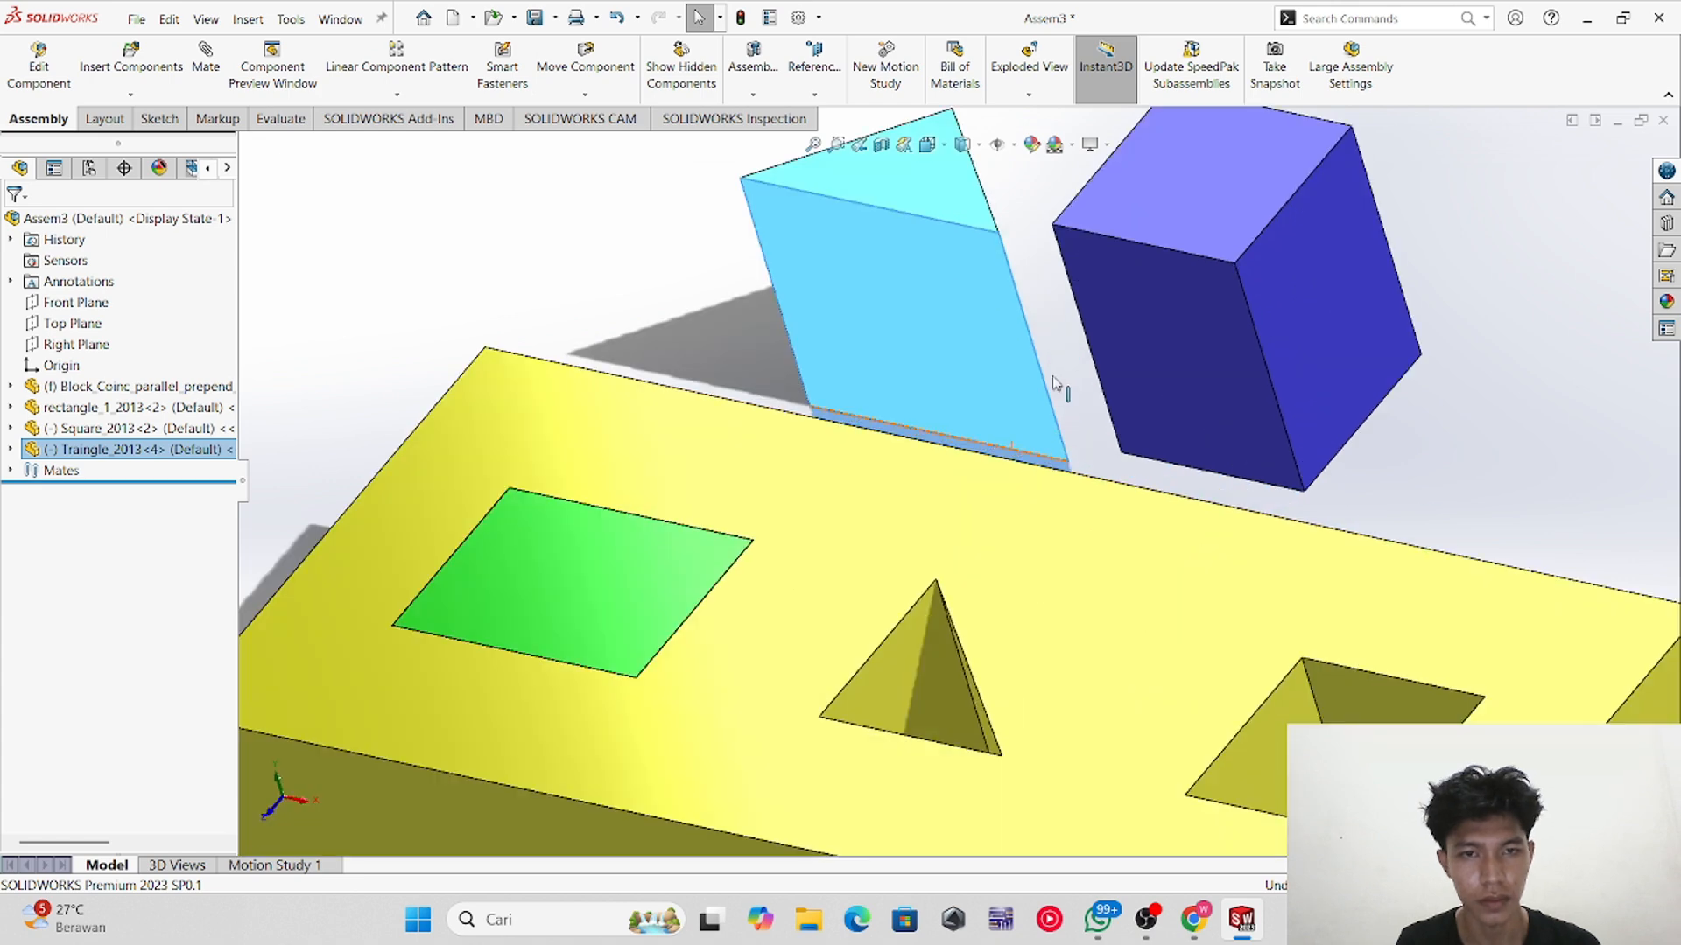
scroll(1016, 386, "up", 3)
key("Escape")
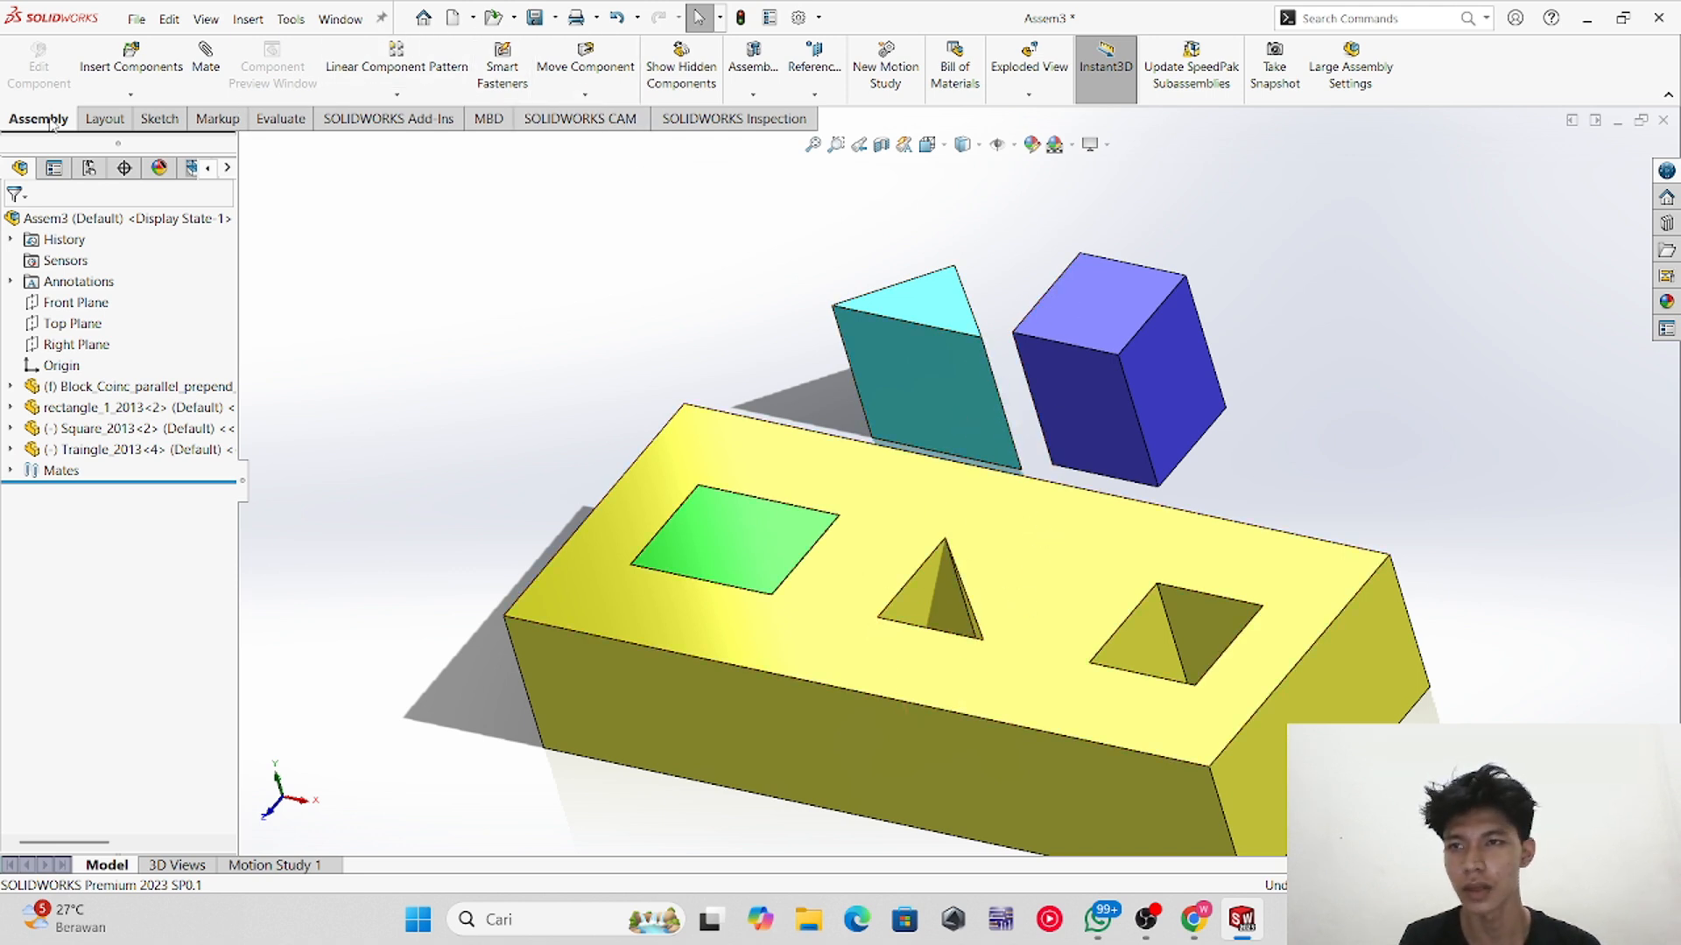
Step: Move the triangular prism slightly with the Move Component tool
left_click(98, 120)
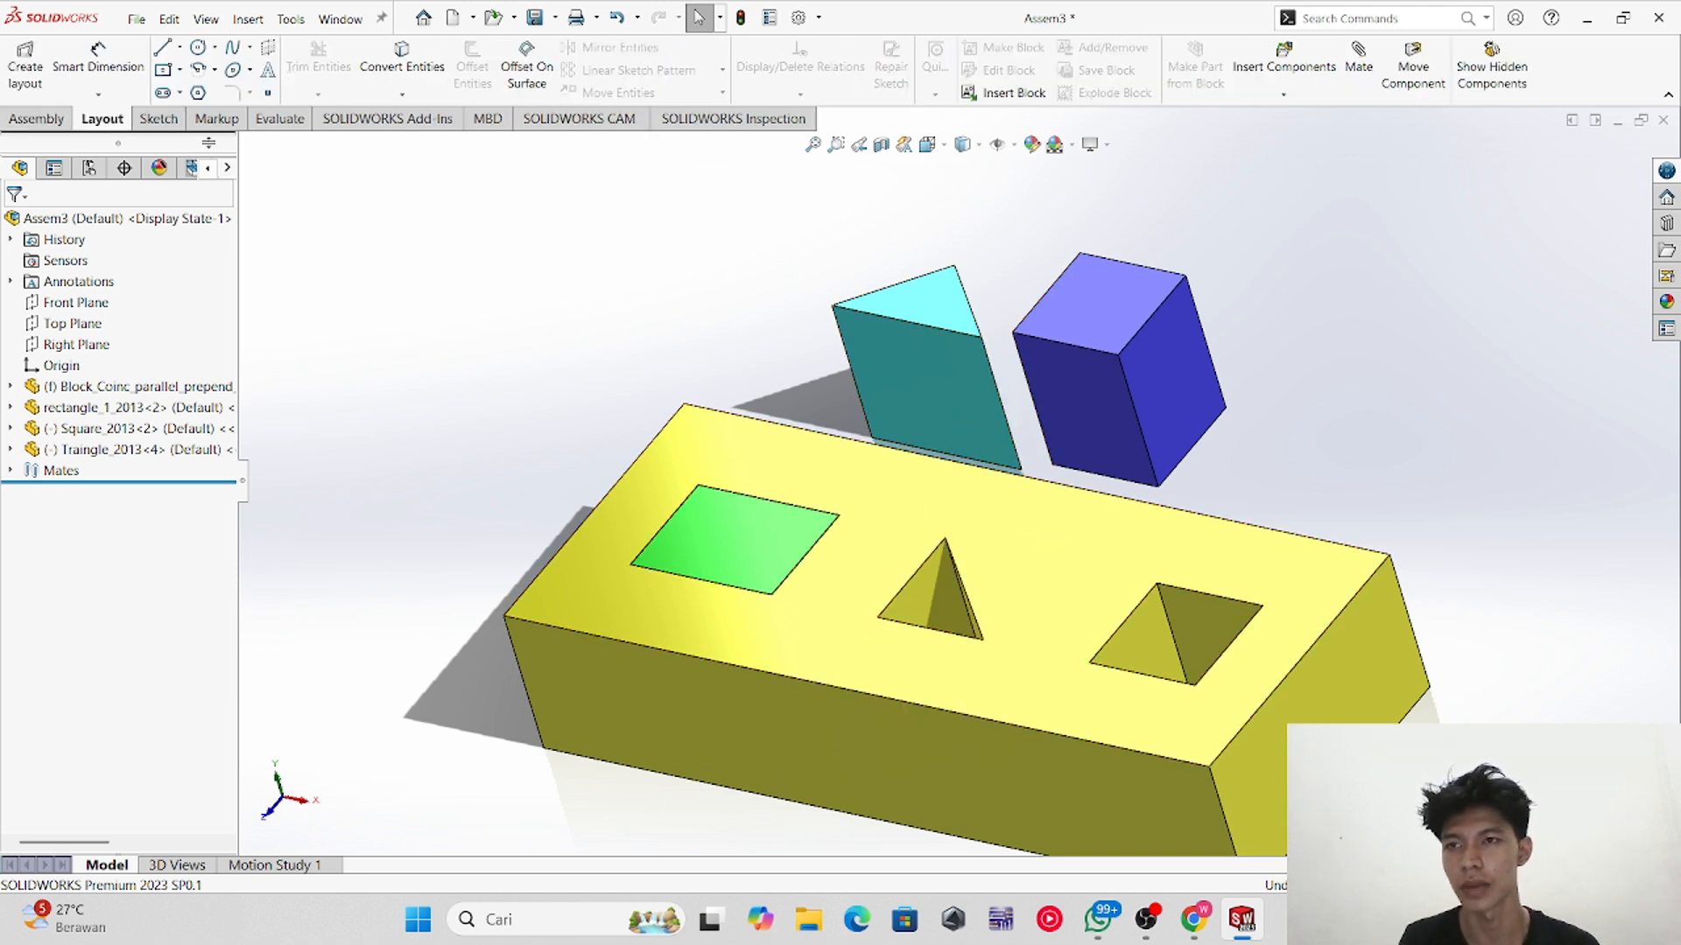
left_click(39, 120)
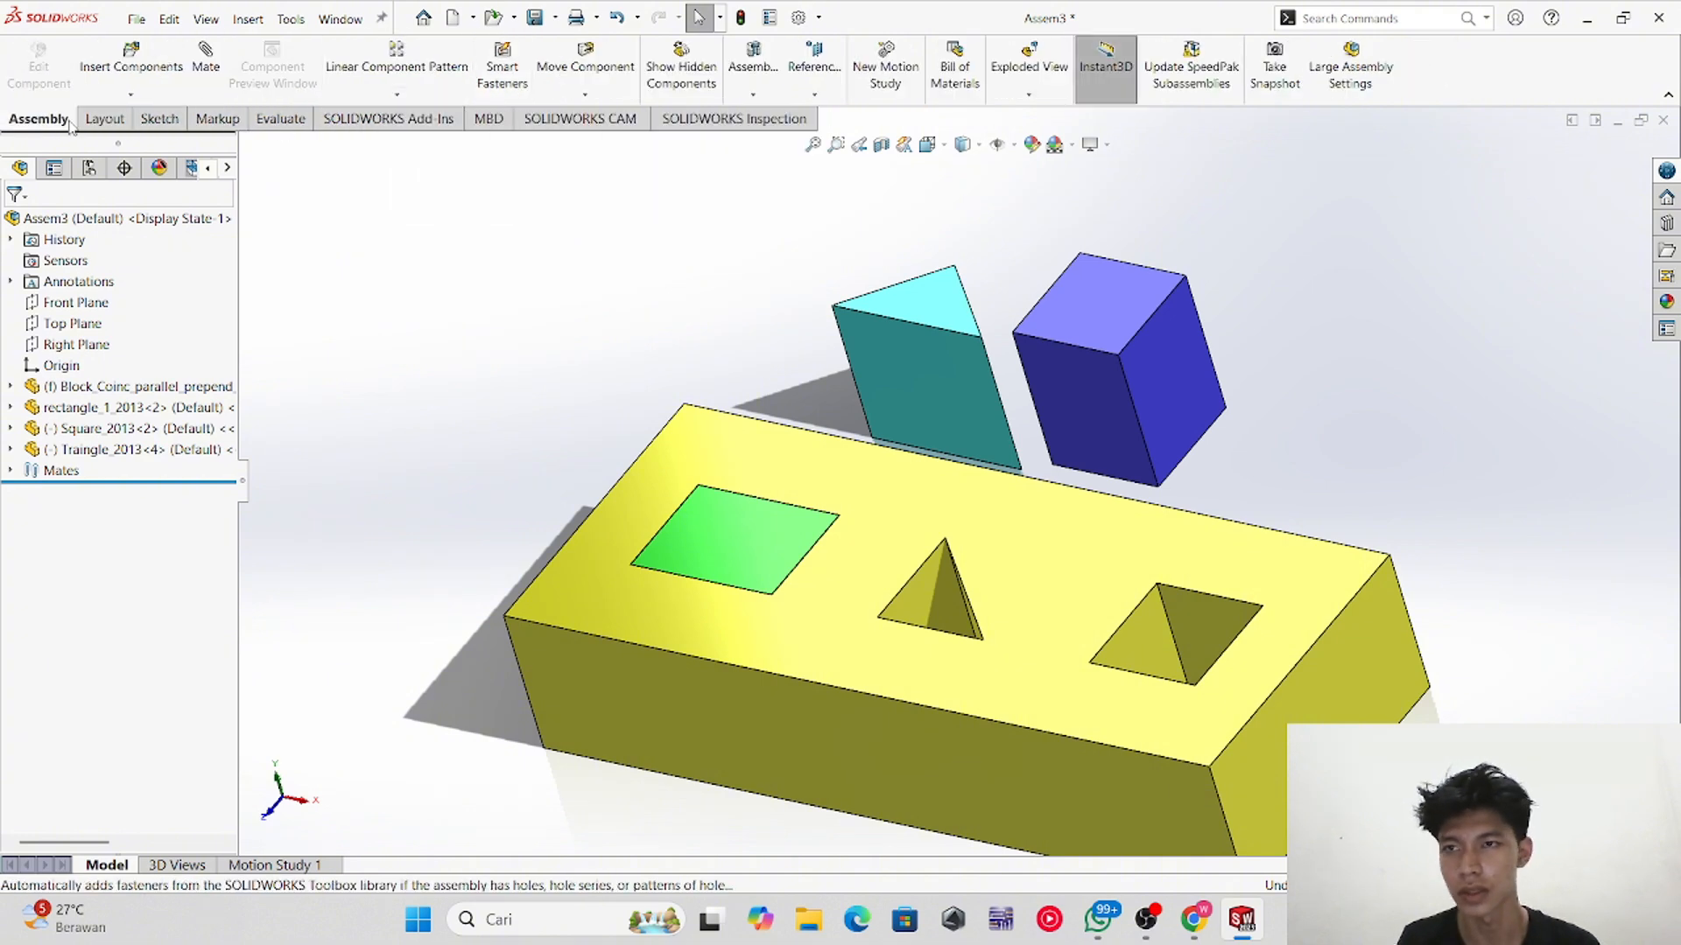
left_click(585, 87)
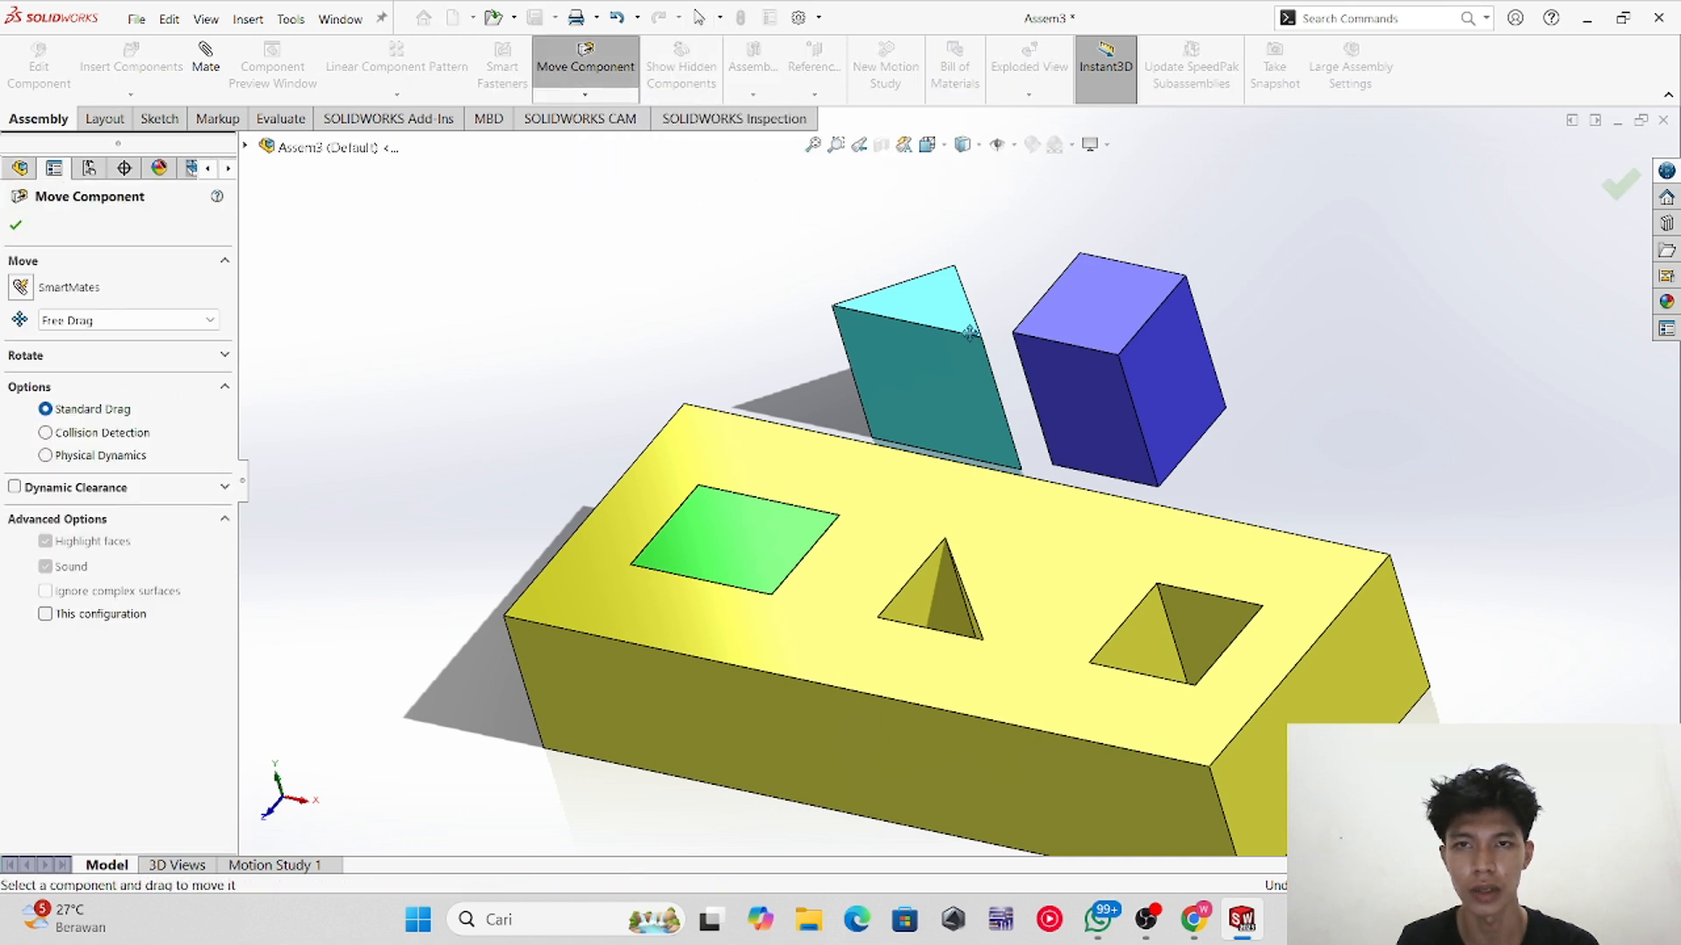
left_click_drag(911, 307, 919, 341)
Step: Rotate the triangular prism and the blue cube with the Rotate Component tool
left_click(585, 94)
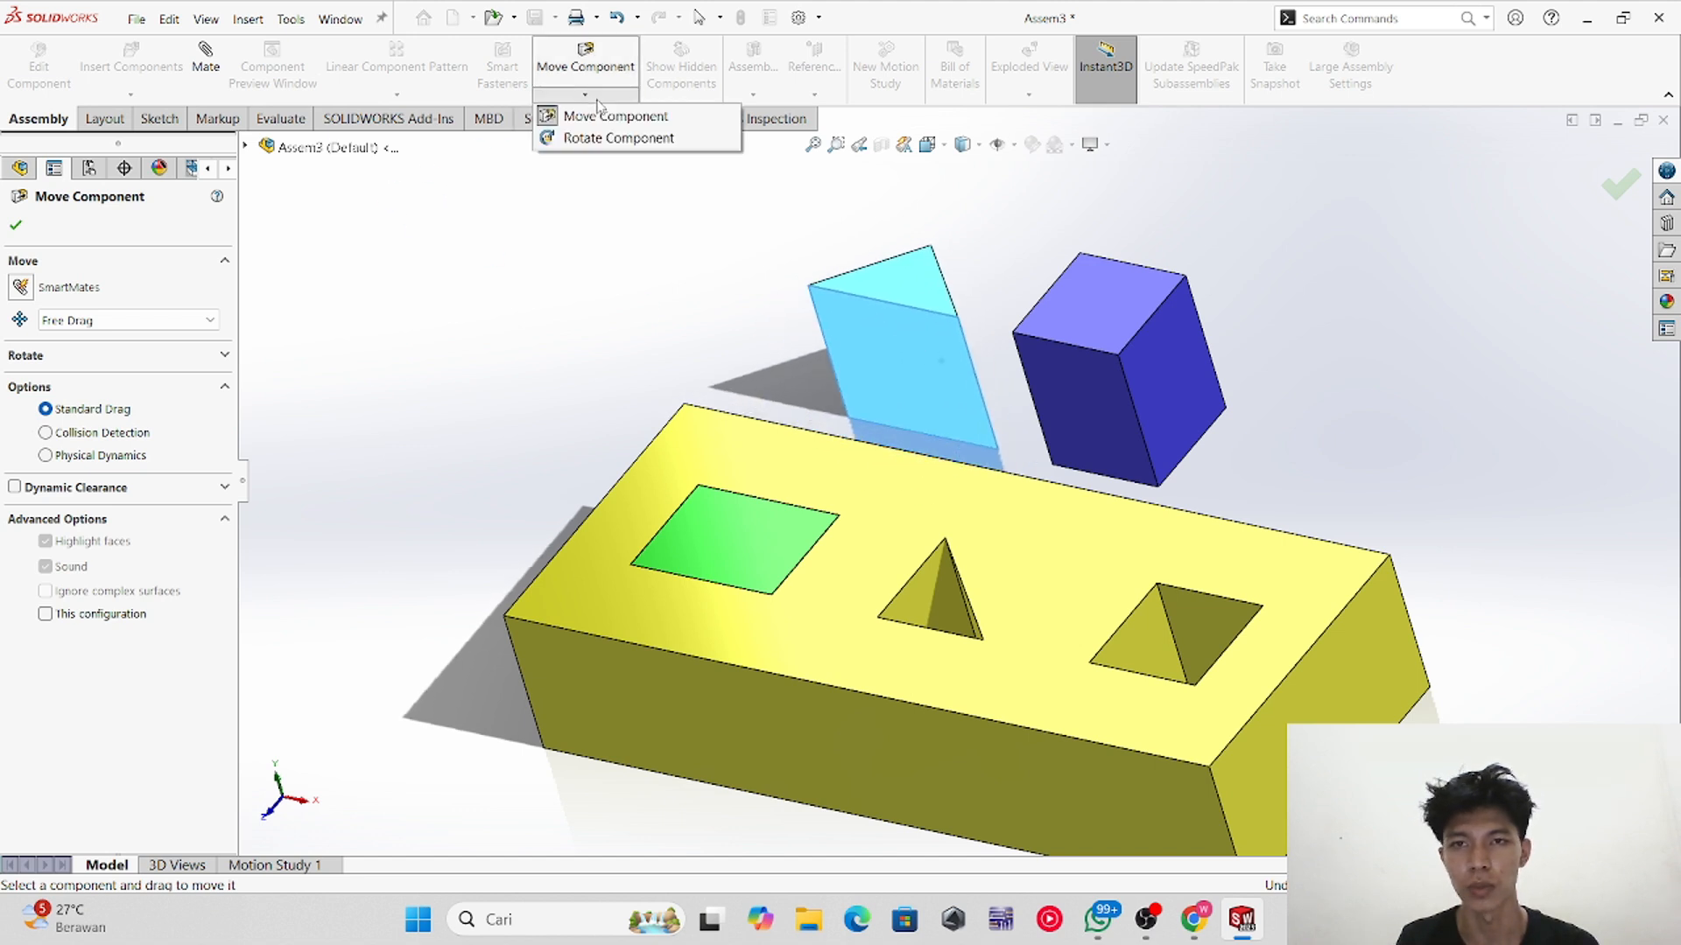
left_click(611, 138)
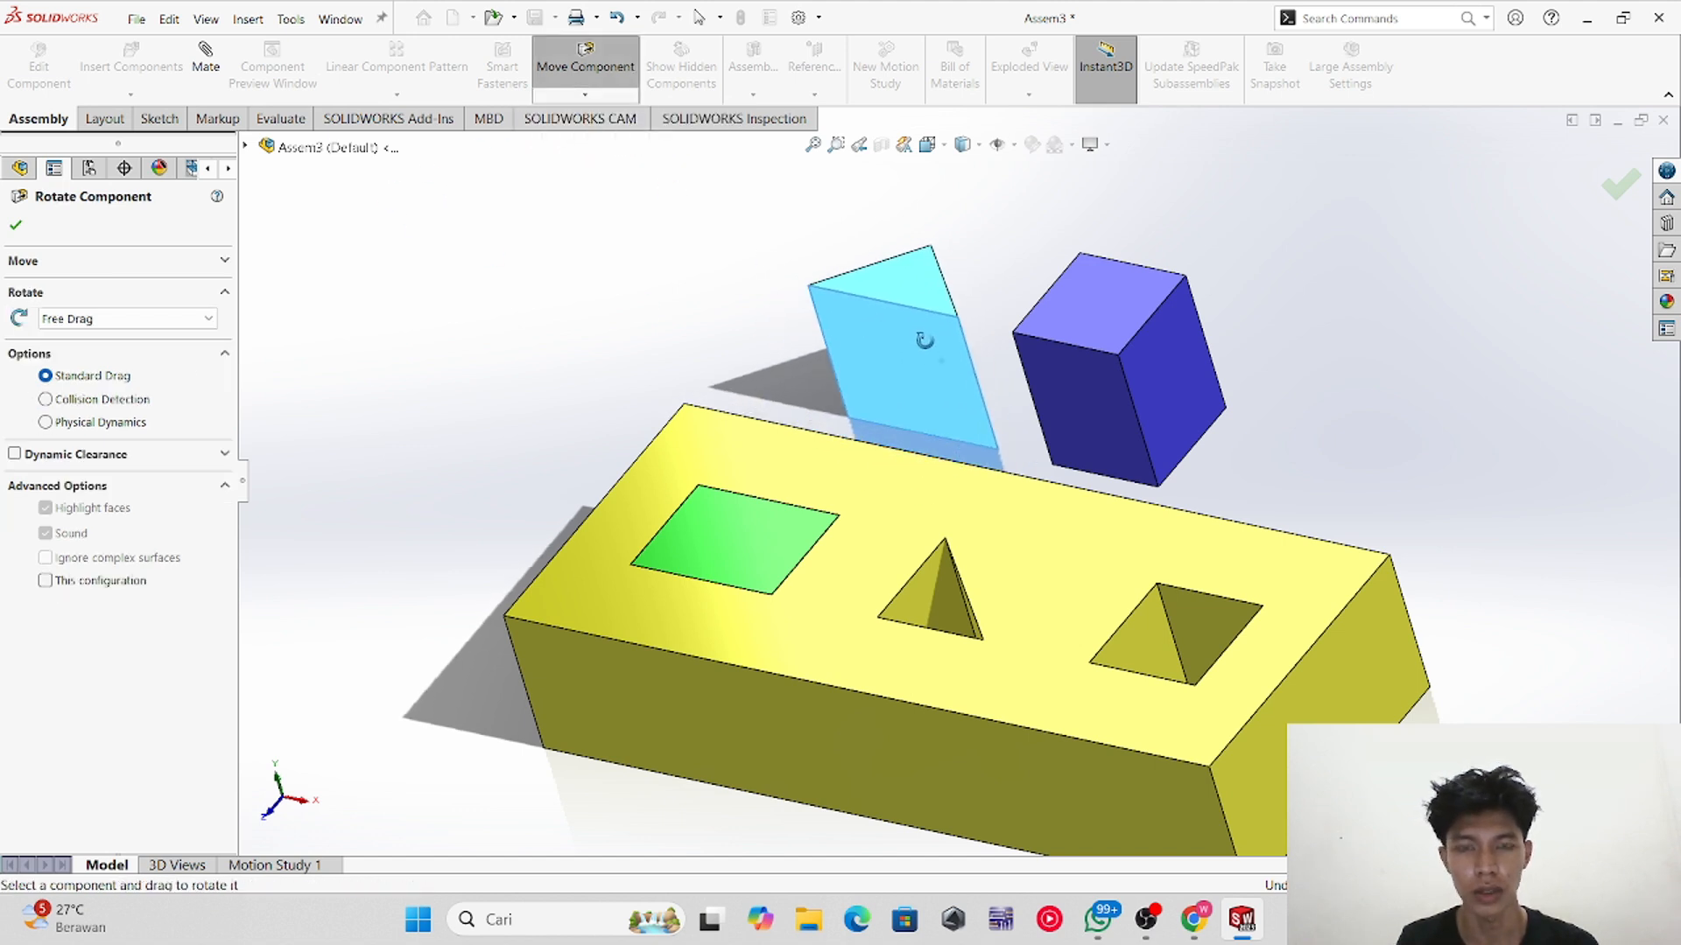
left_click_drag(919, 334, 916, 275)
left_click_drag(1173, 363, 1123, 350)
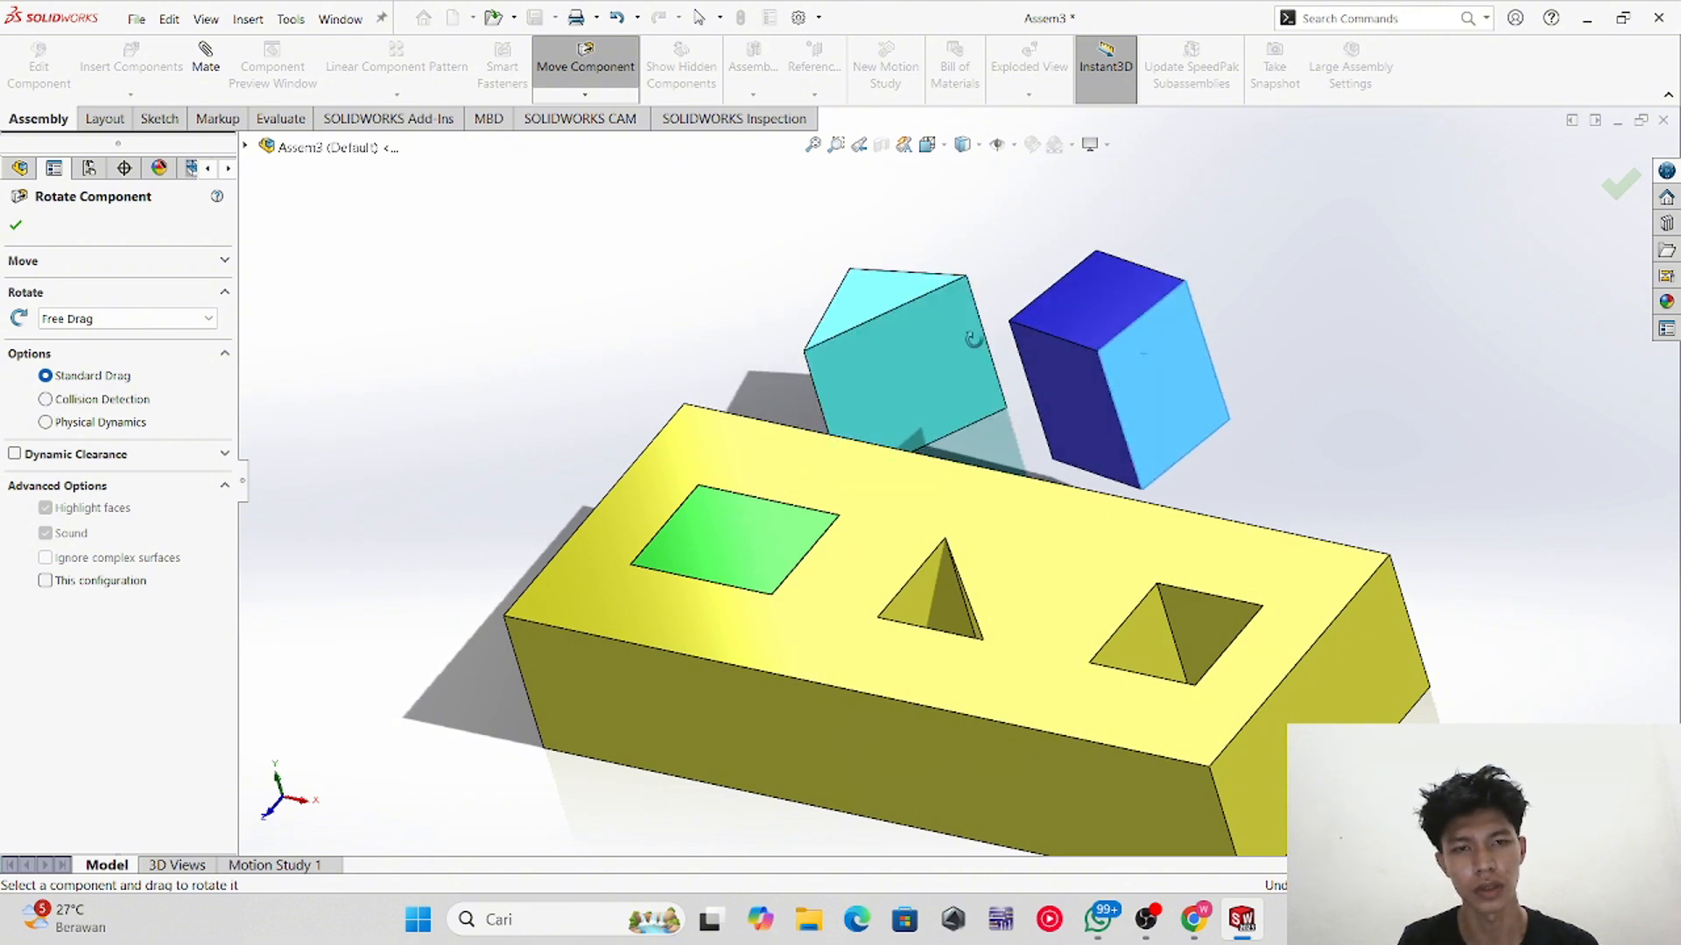
left_click(16, 226)
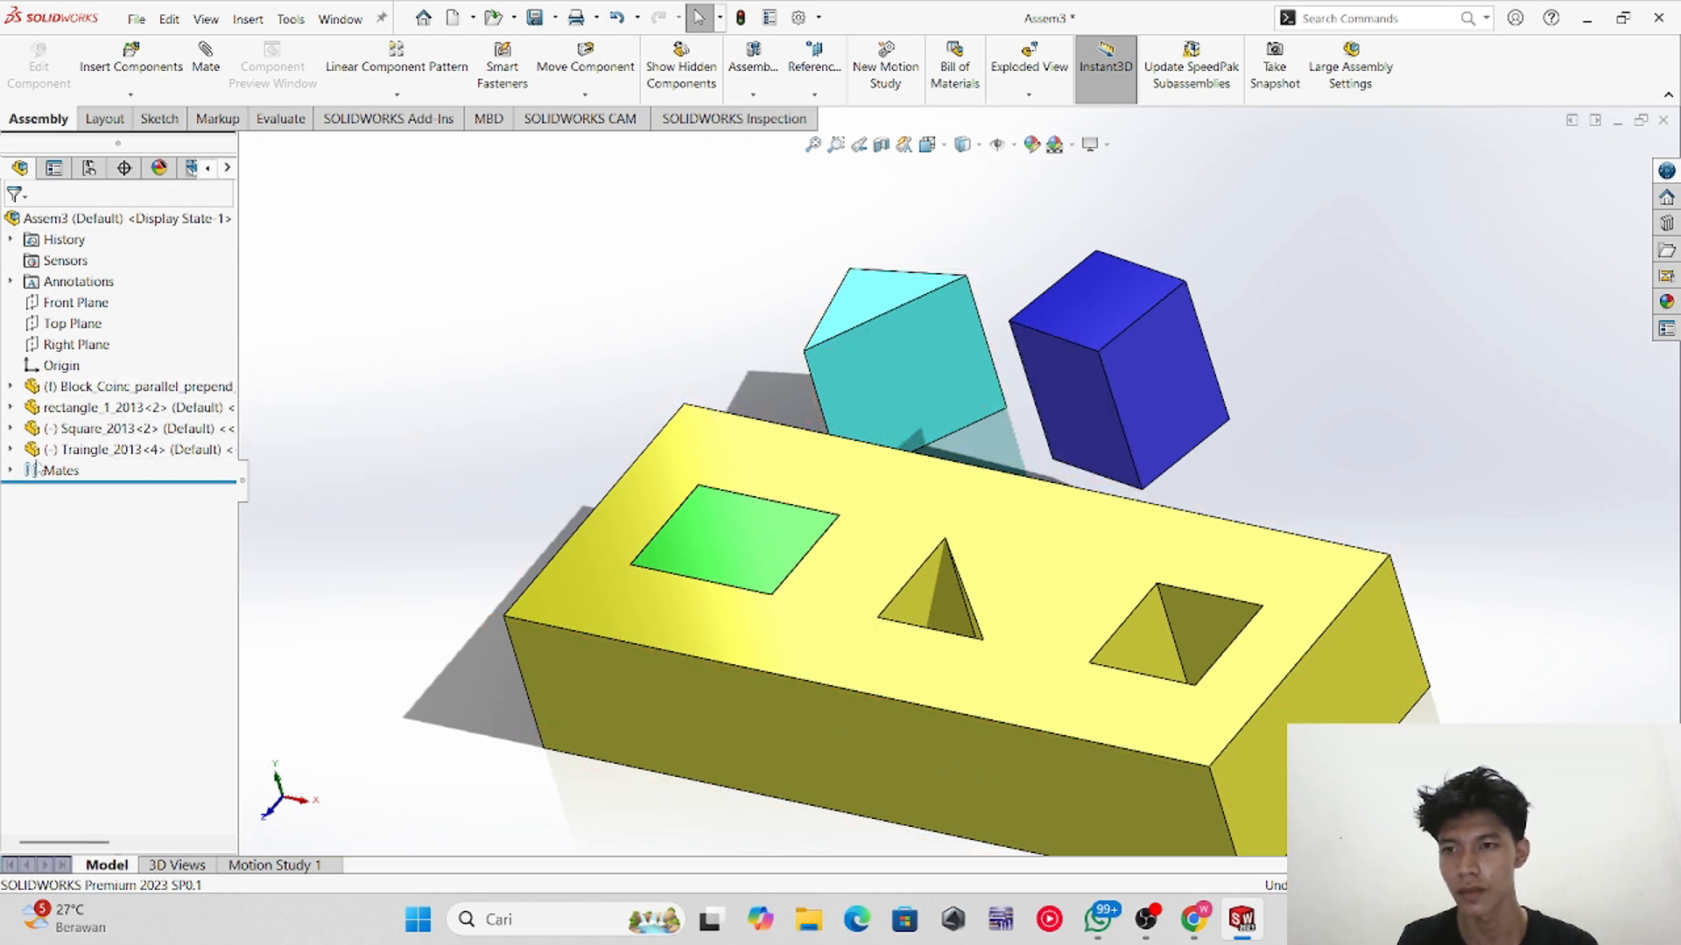
Step: Open a mate for the triangular prism and delete its existing coincident mate from the mate list
left_click(10, 428)
left_click(11, 428)
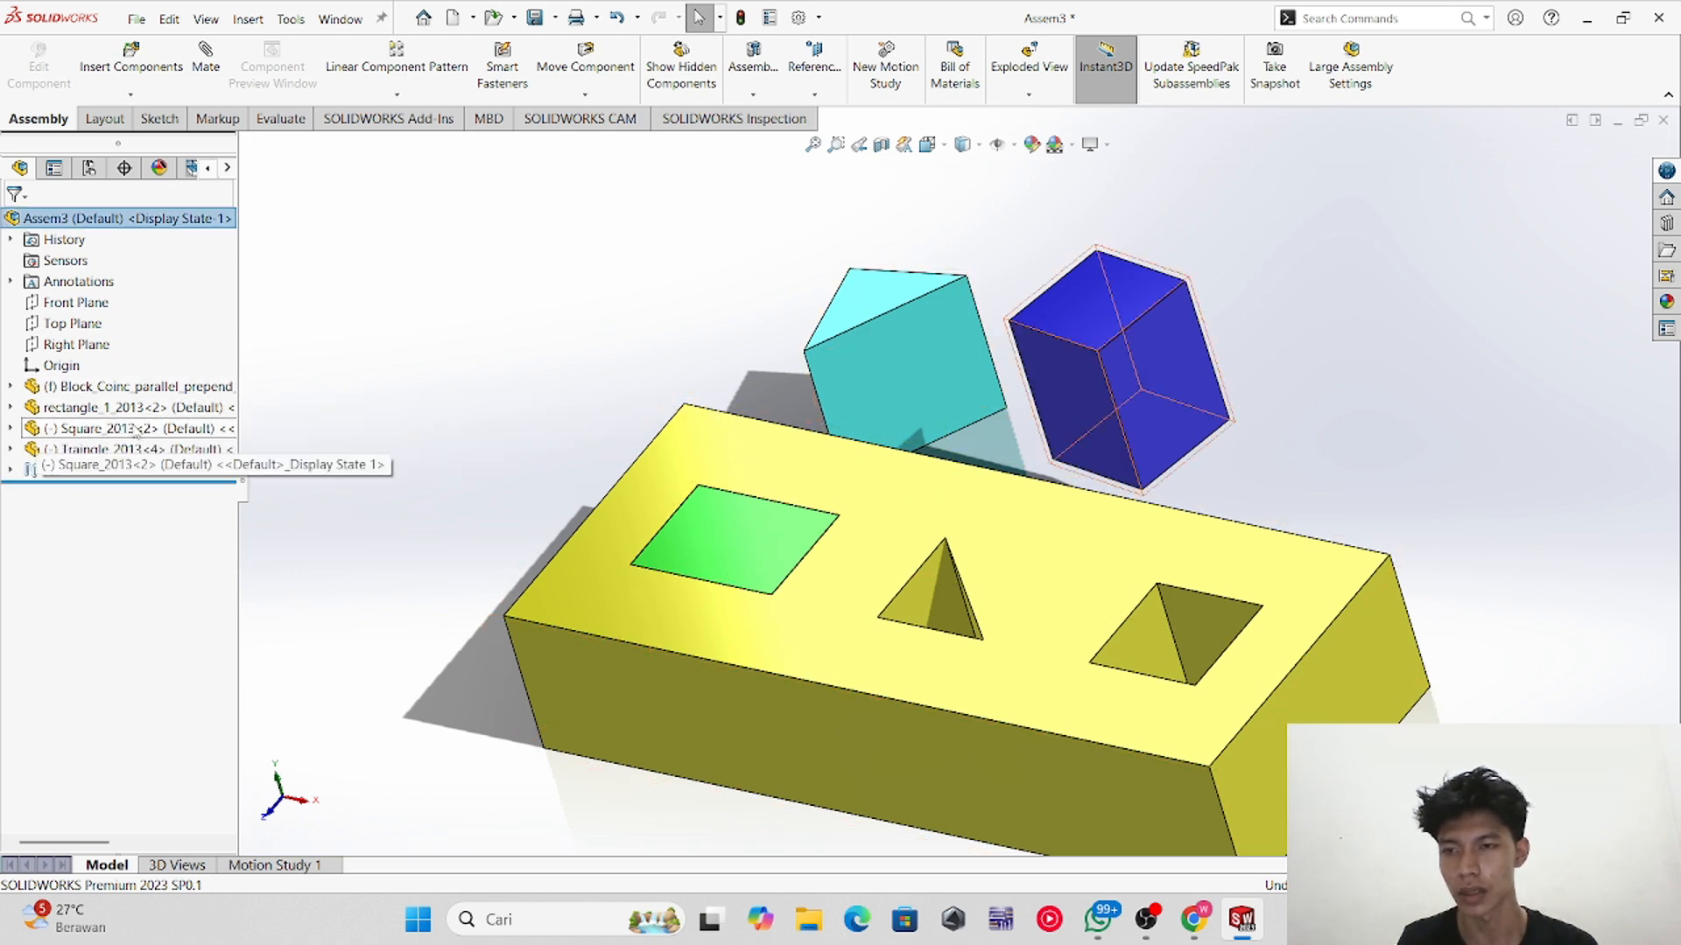
left_click(956, 307)
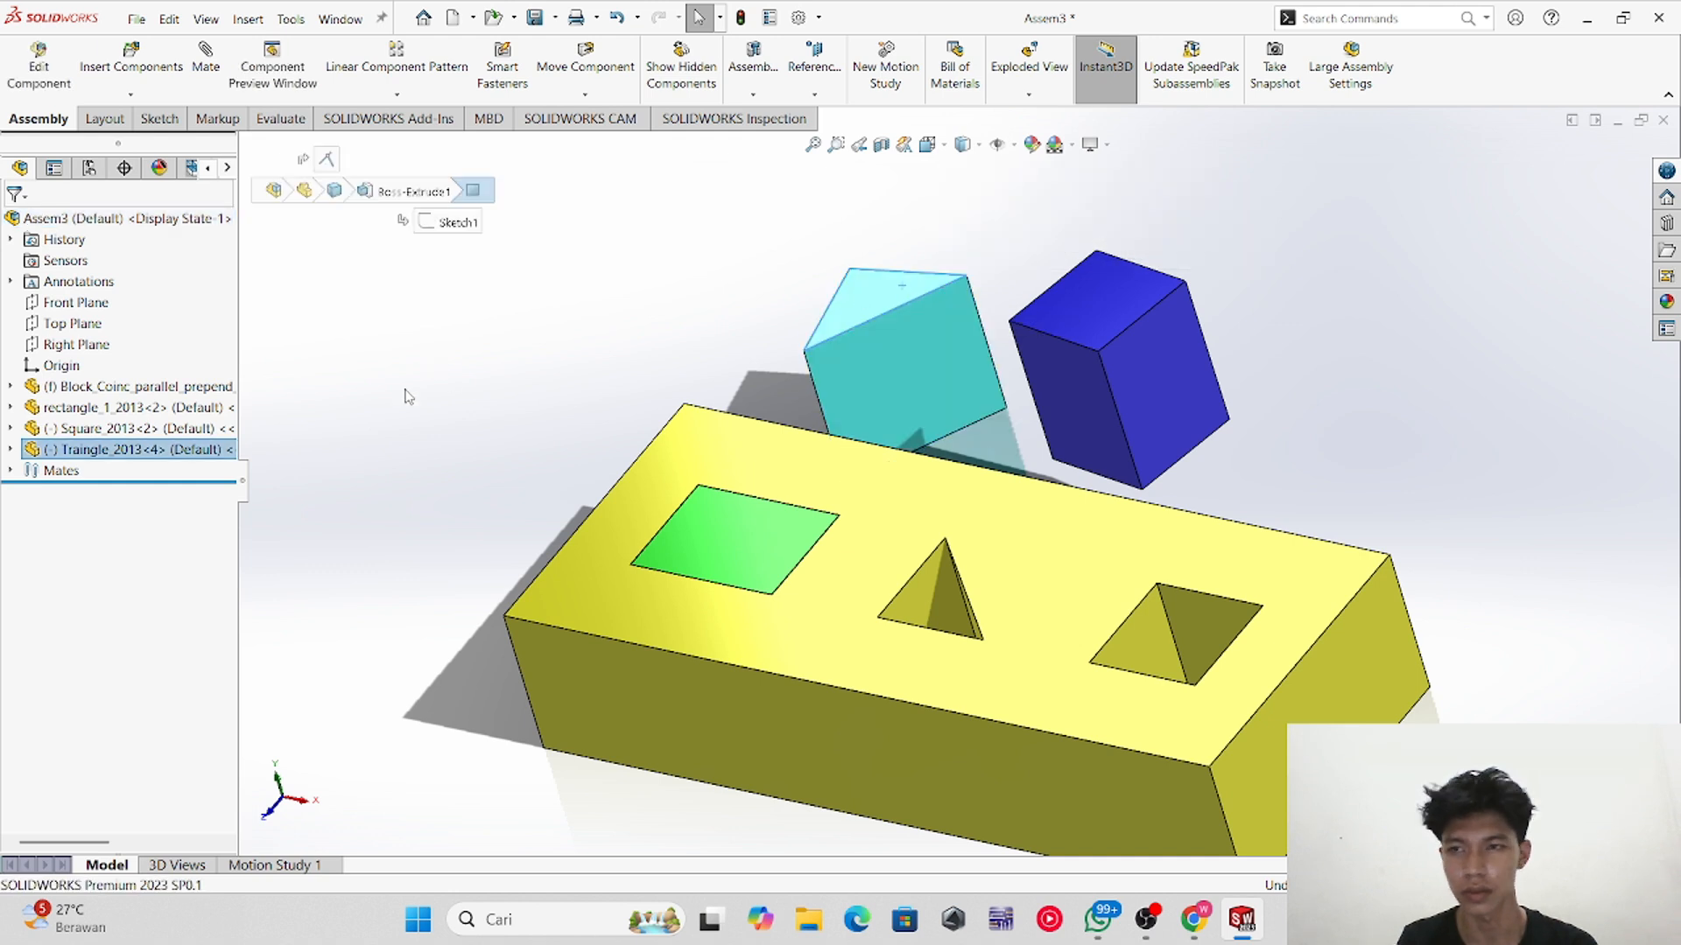
left_click(98, 450)
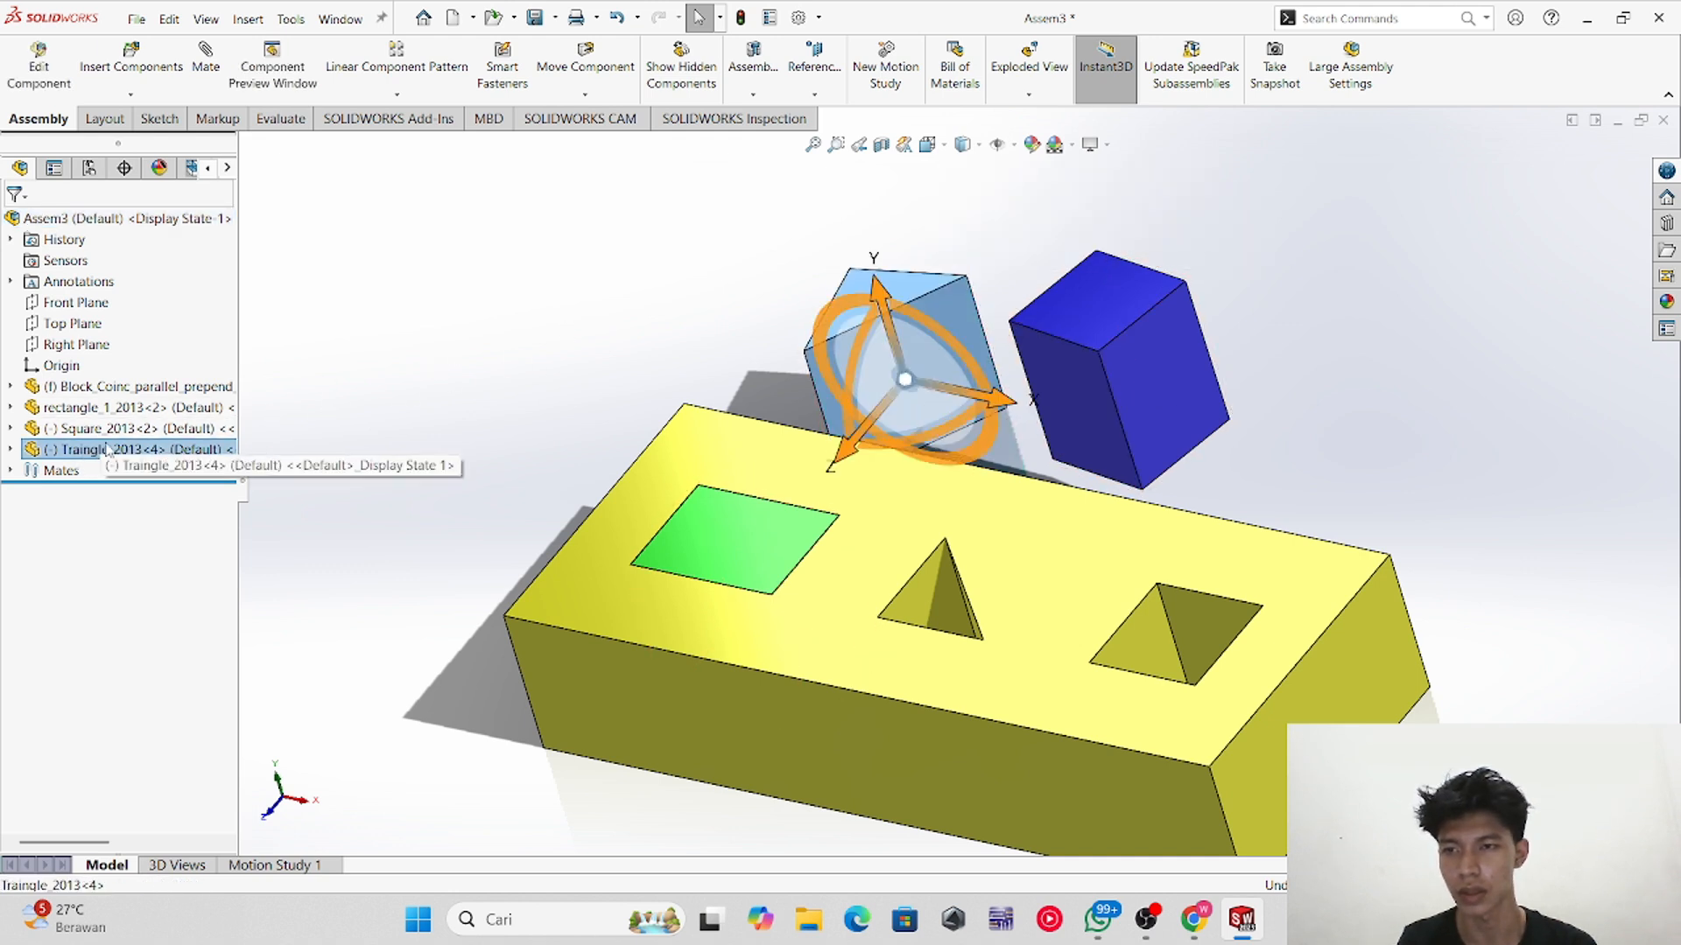
left_click(221, 87)
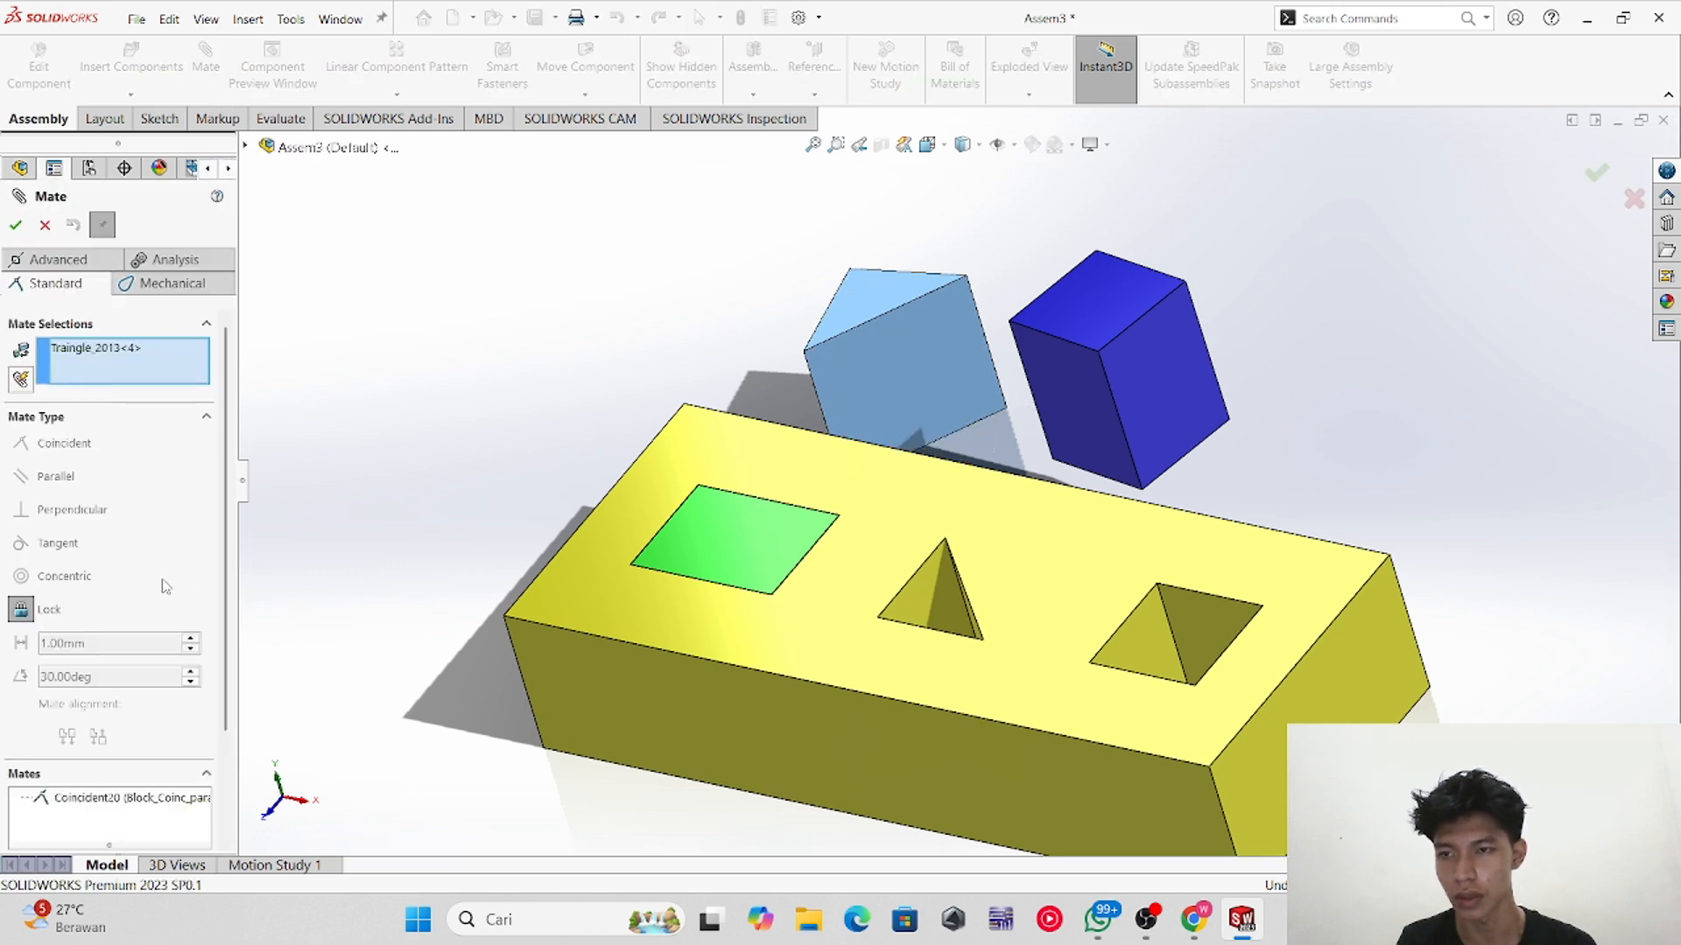
left_click(162, 663)
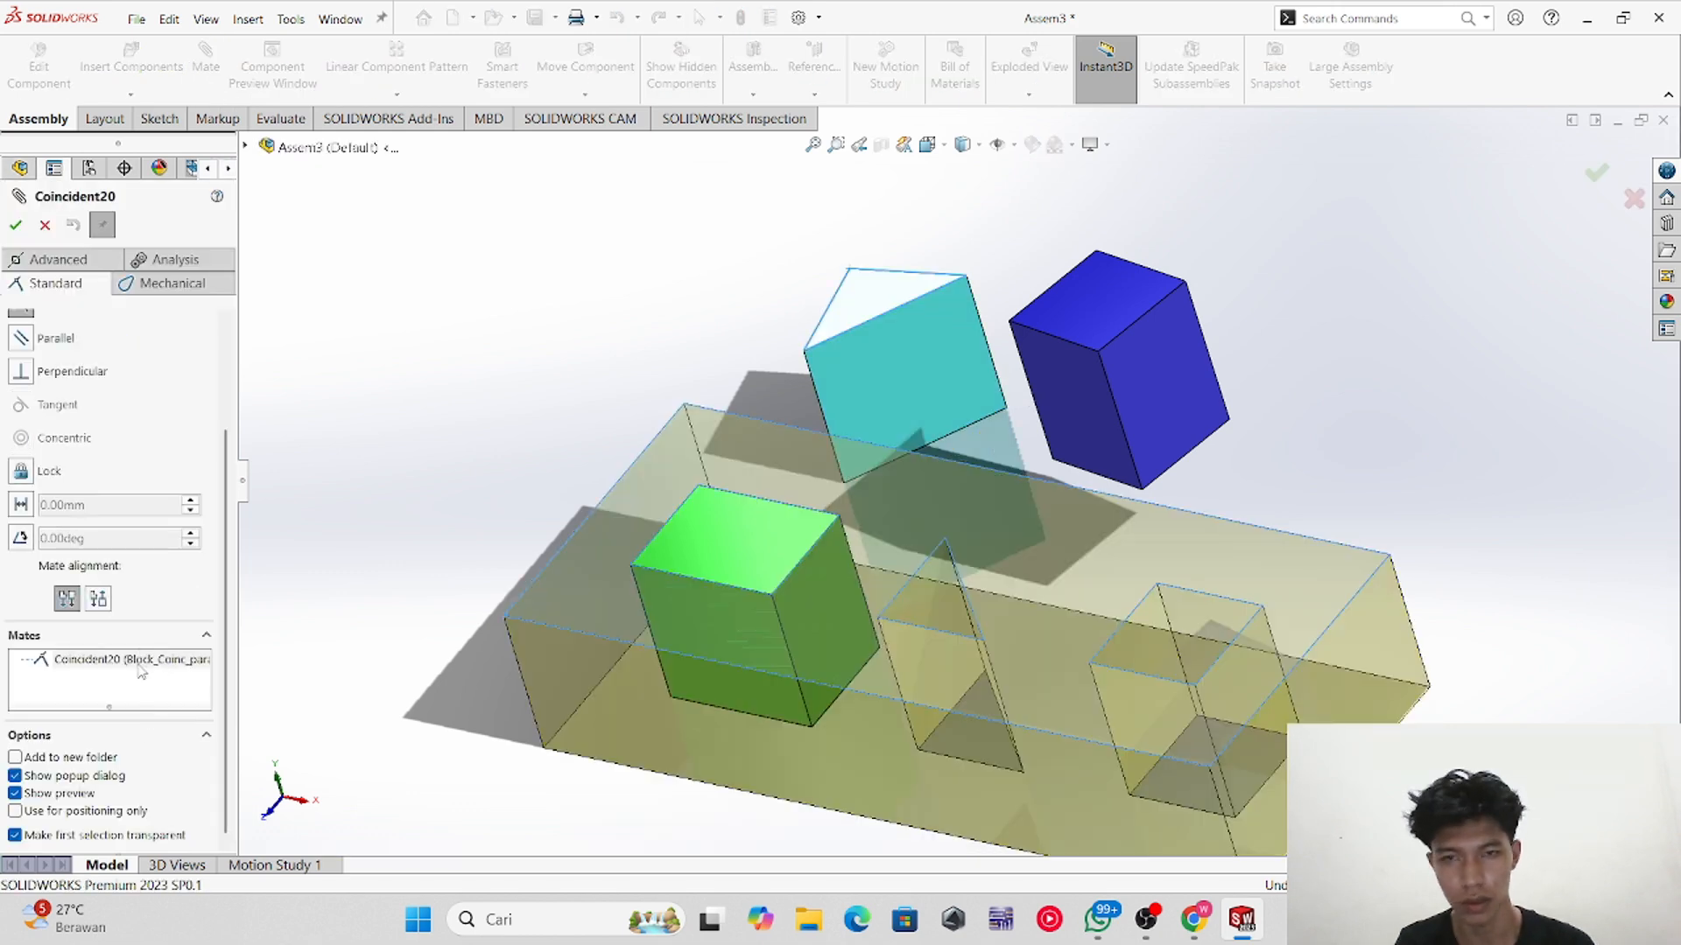
left_click(141, 661)
key("Return")
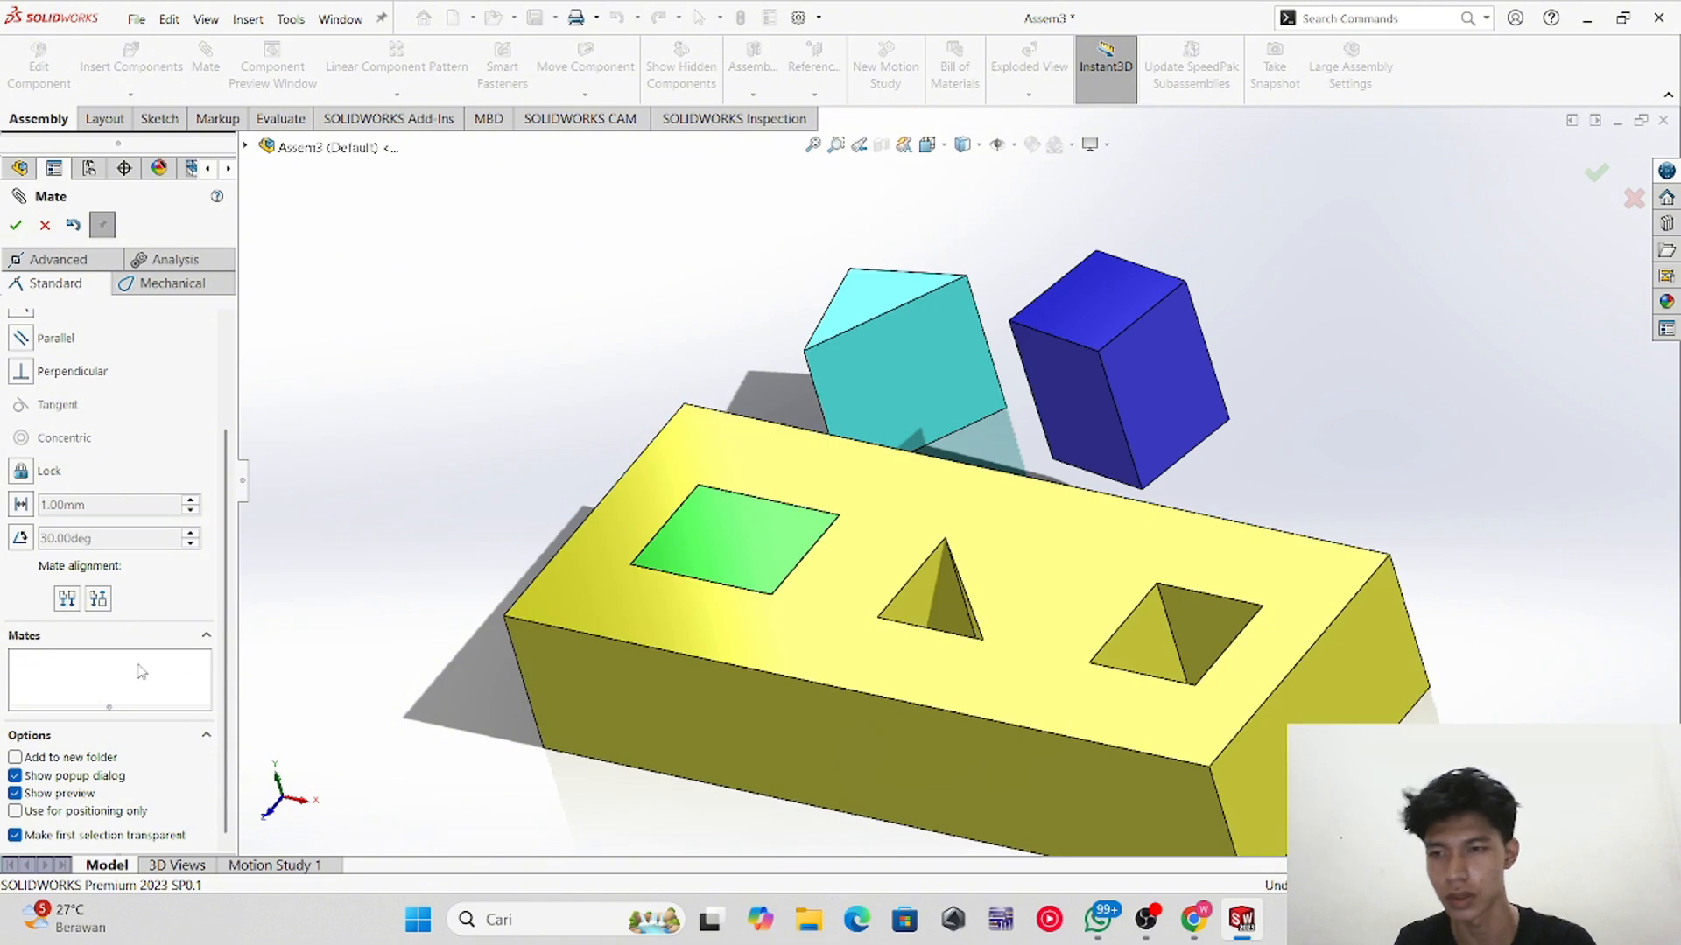
left_click(15, 227)
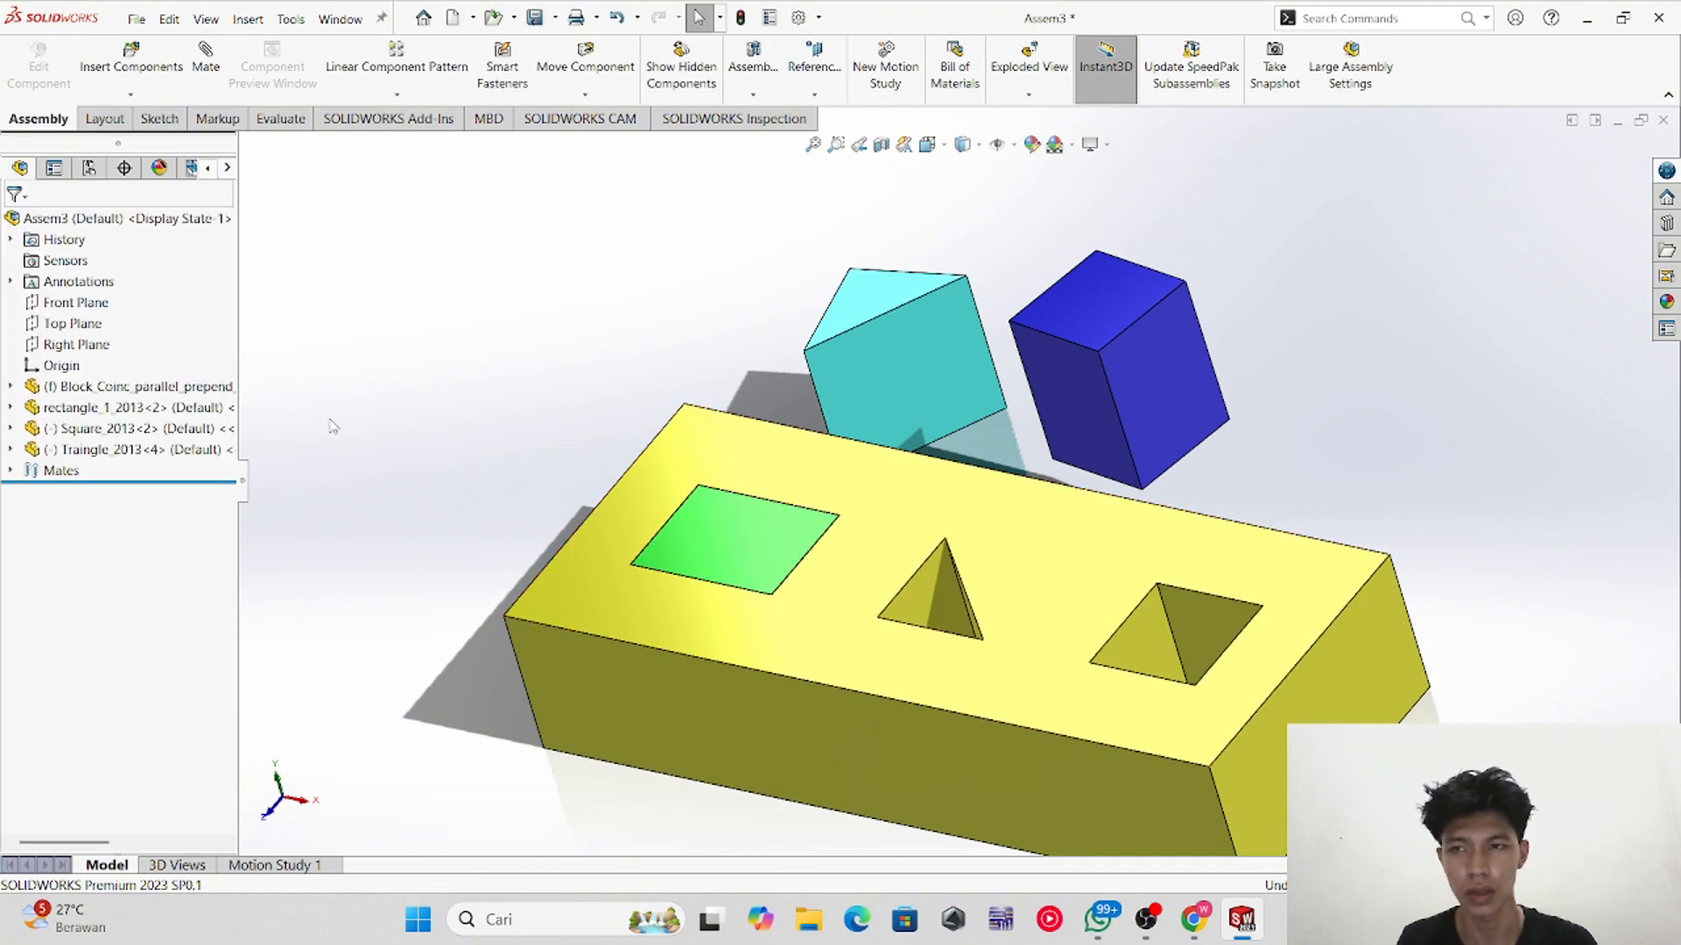
middle_click_drag(933, 451, 962, 419)
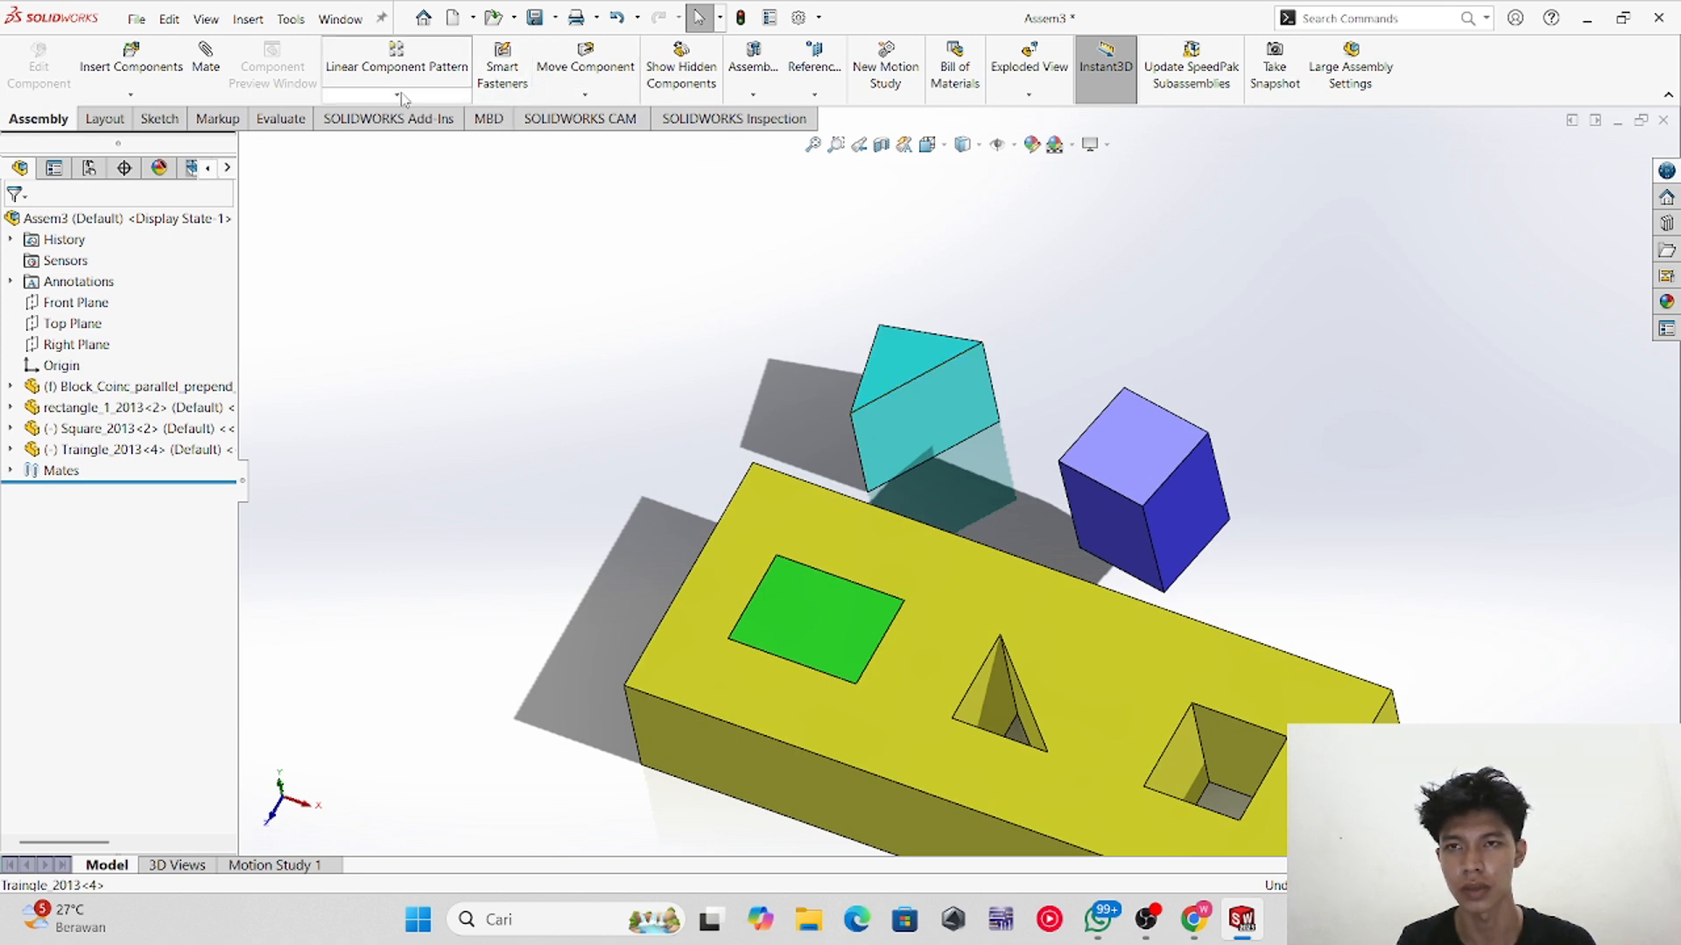
Step: Rotate the triangular prism upright with the Rotate Component tool
left_click(603, 95)
left_click(604, 138)
left_click_drag(952, 368, 762, 322)
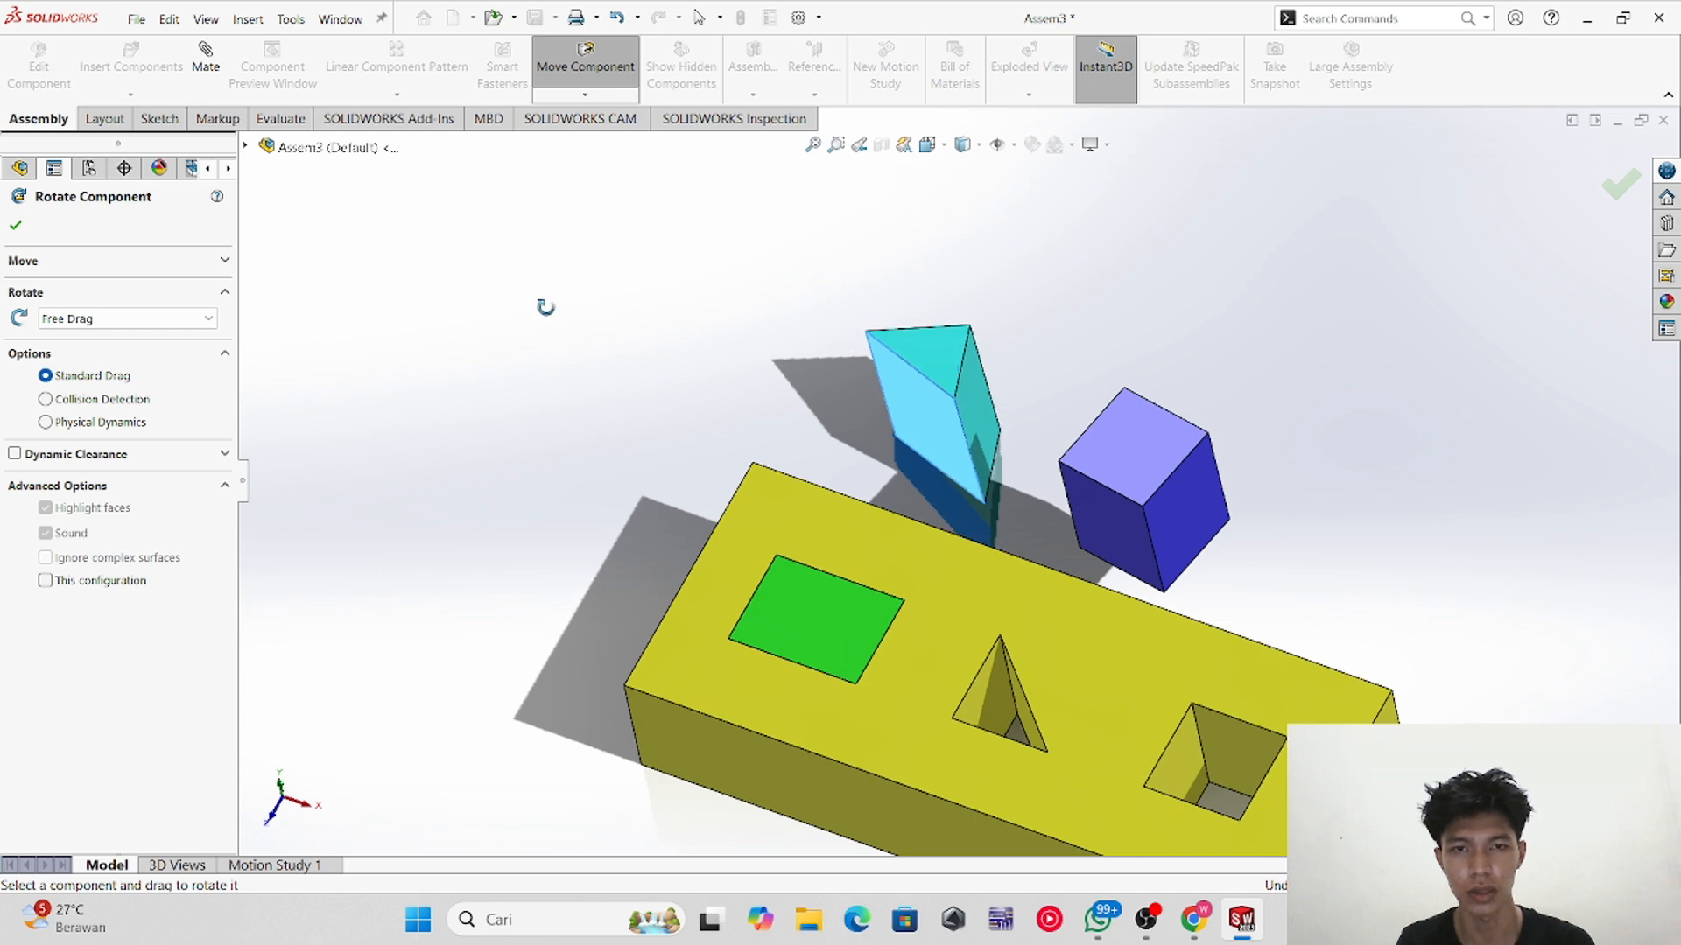
left_click(18, 225)
Step: Add a coincident mate between a face of the triangular prism and the block's top face
middle_click_drag(803, 489, 784, 367)
middle_click_drag(978, 400, 884, 501)
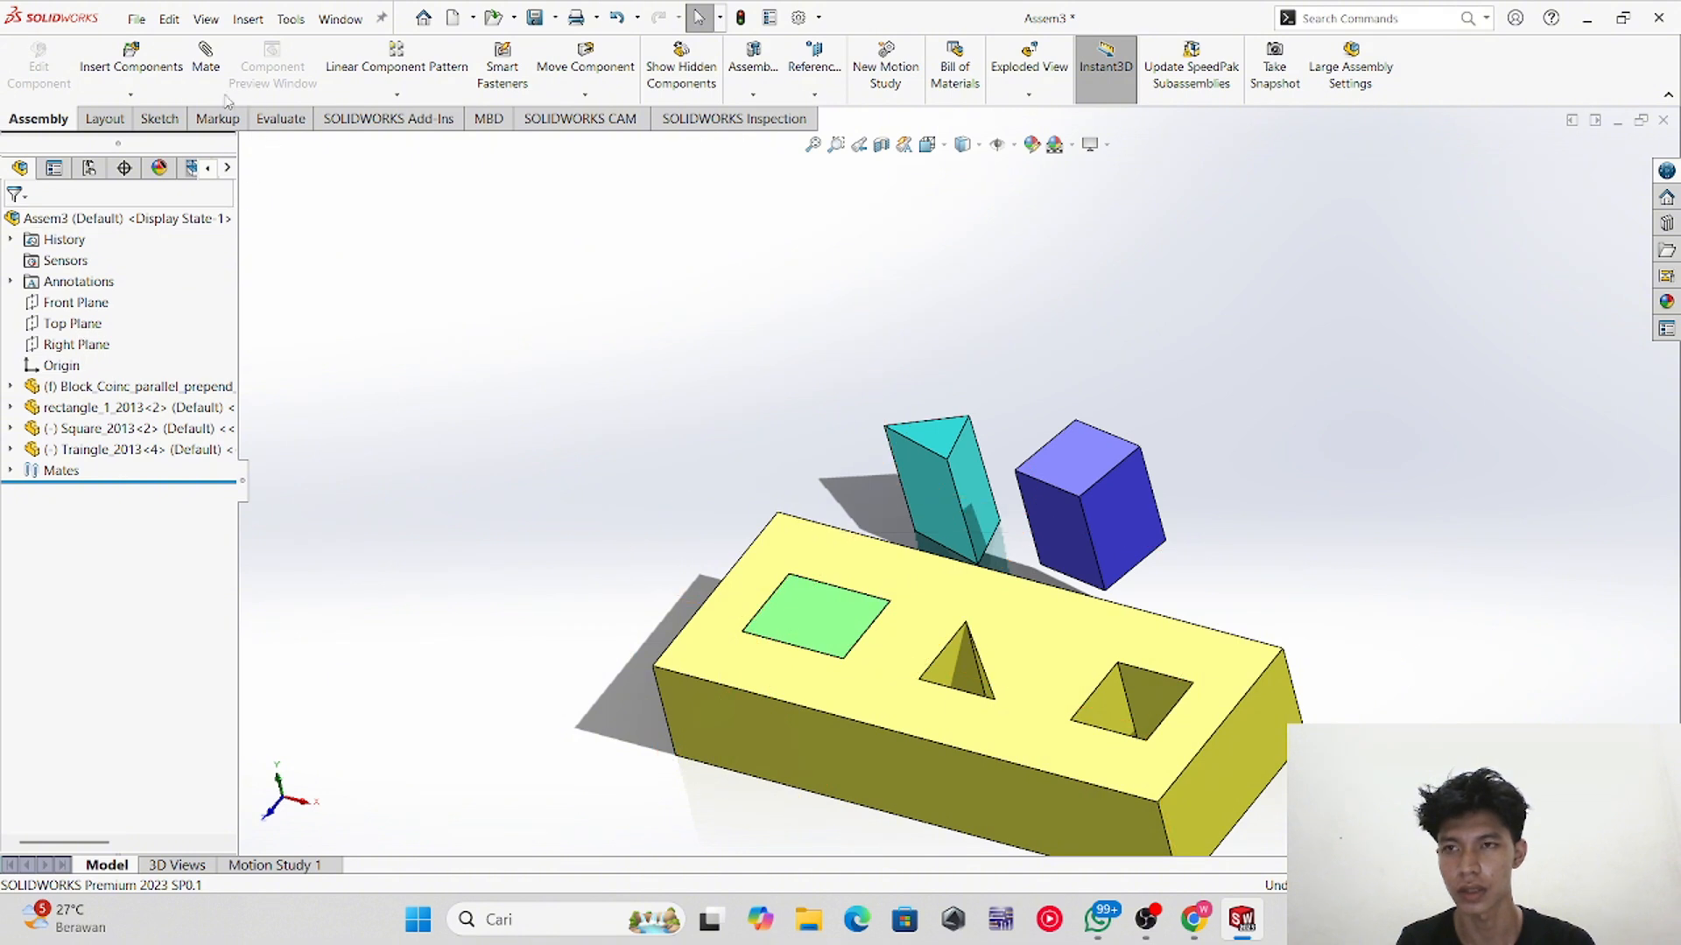
left_click(949, 442)
middle_click_drag(950, 442, 994, 590)
left_click(993, 590)
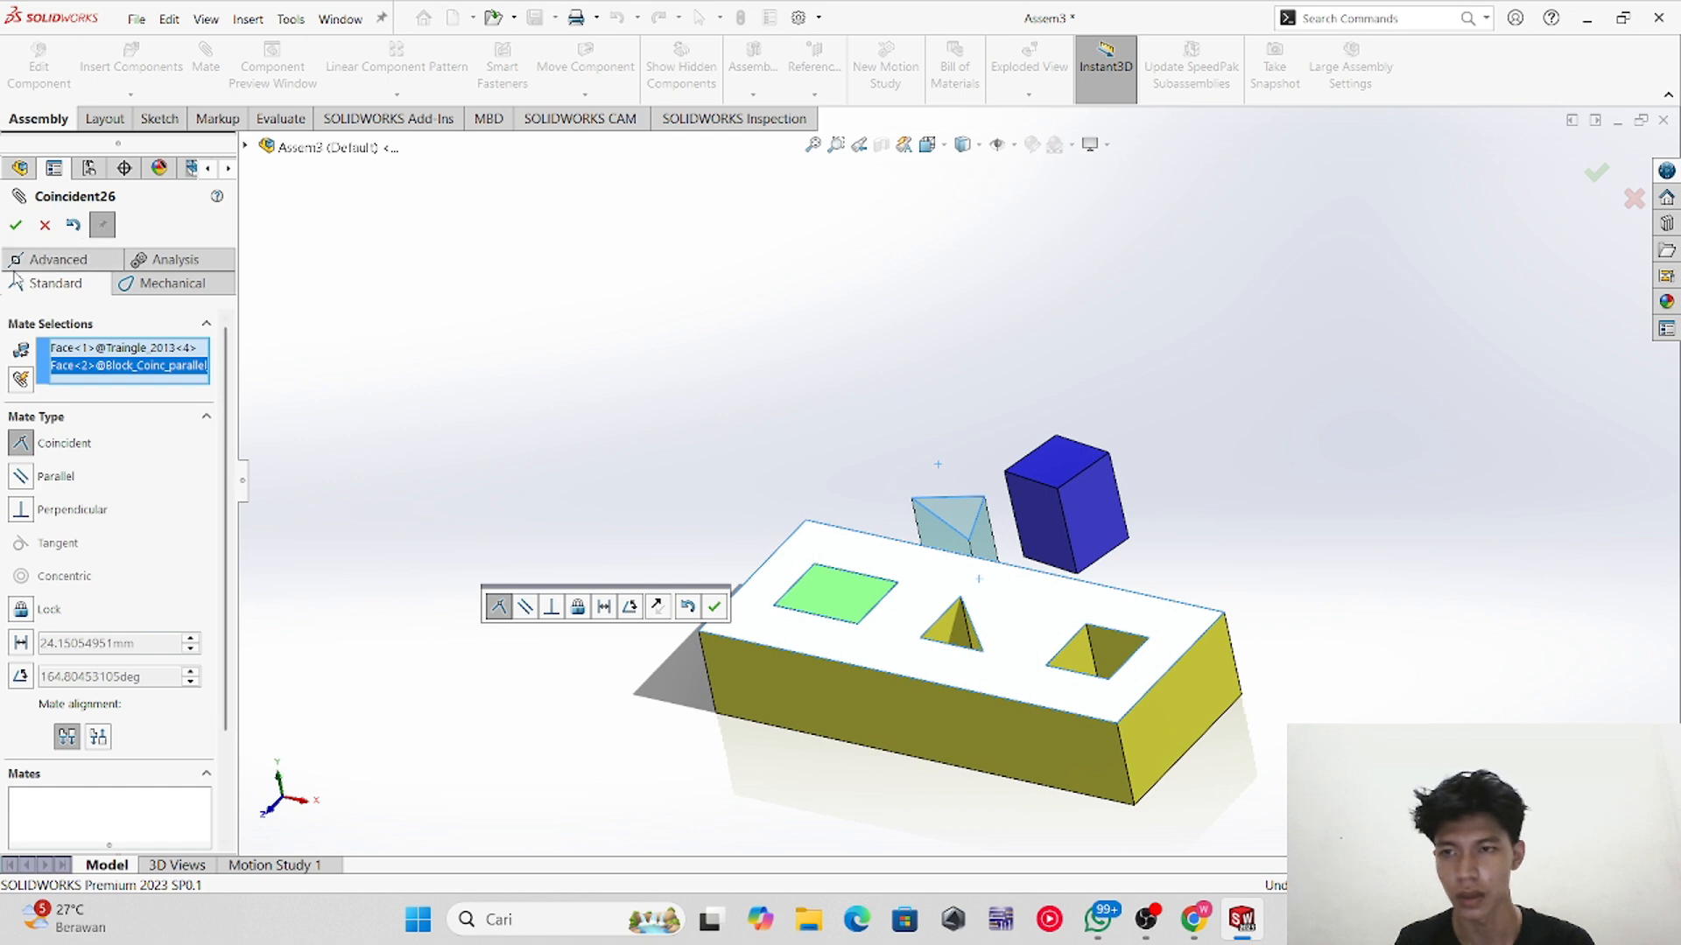
left_click(15, 226)
left_click_drag(936, 539, 828, 665)
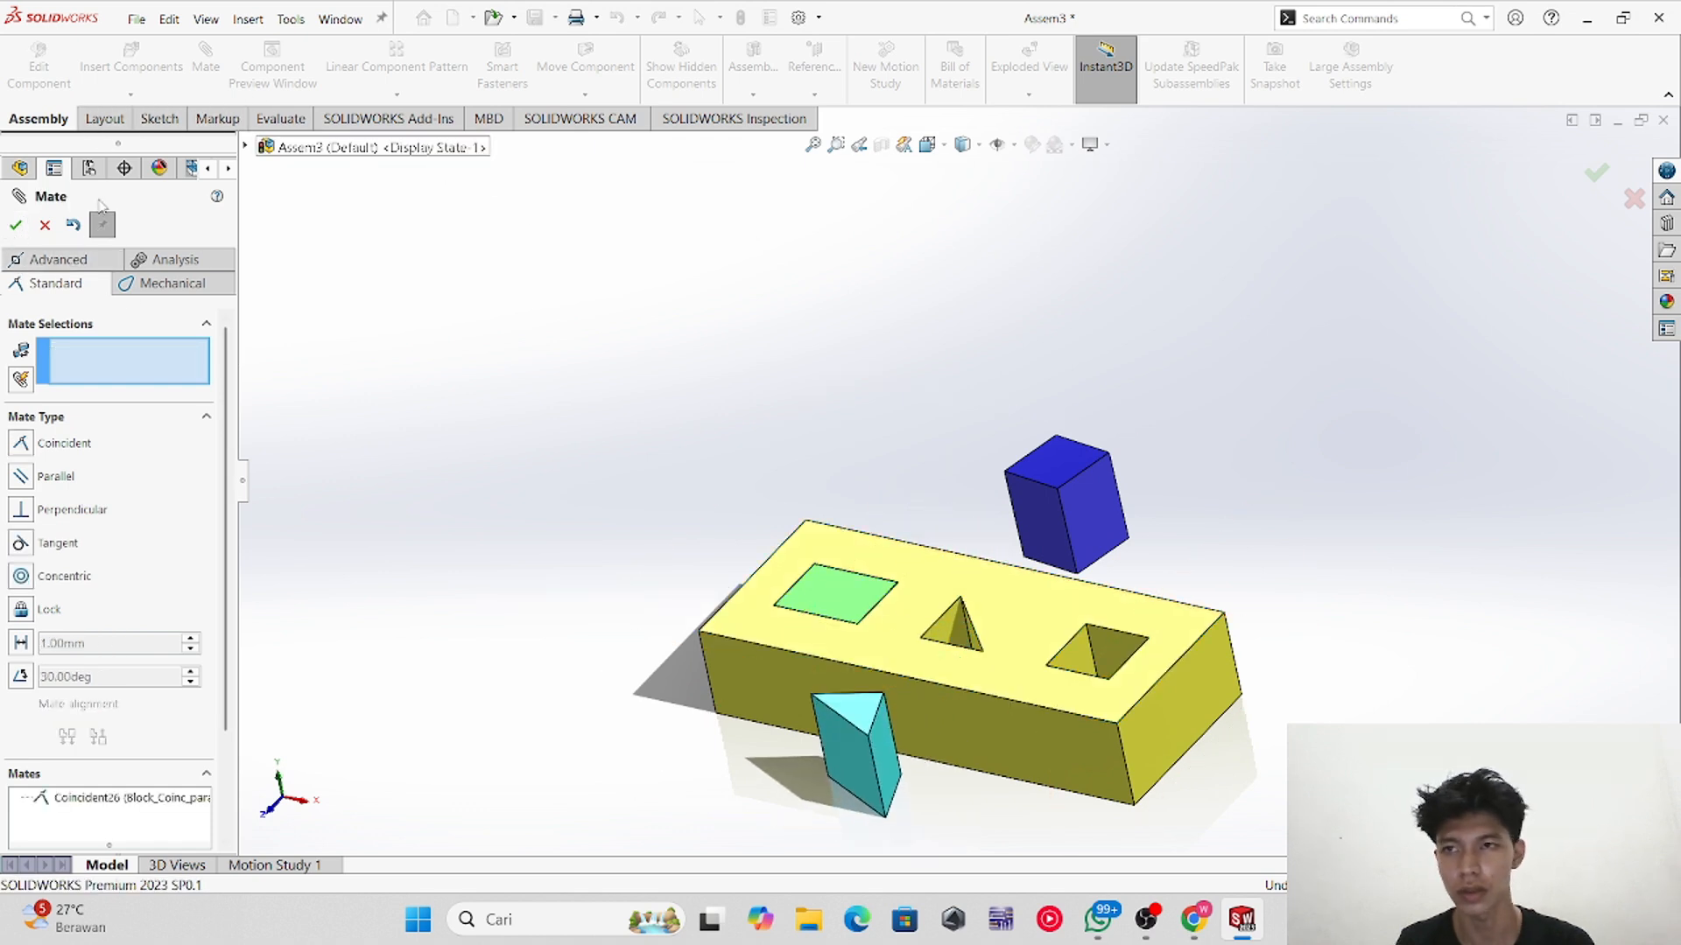
left_click(48, 226)
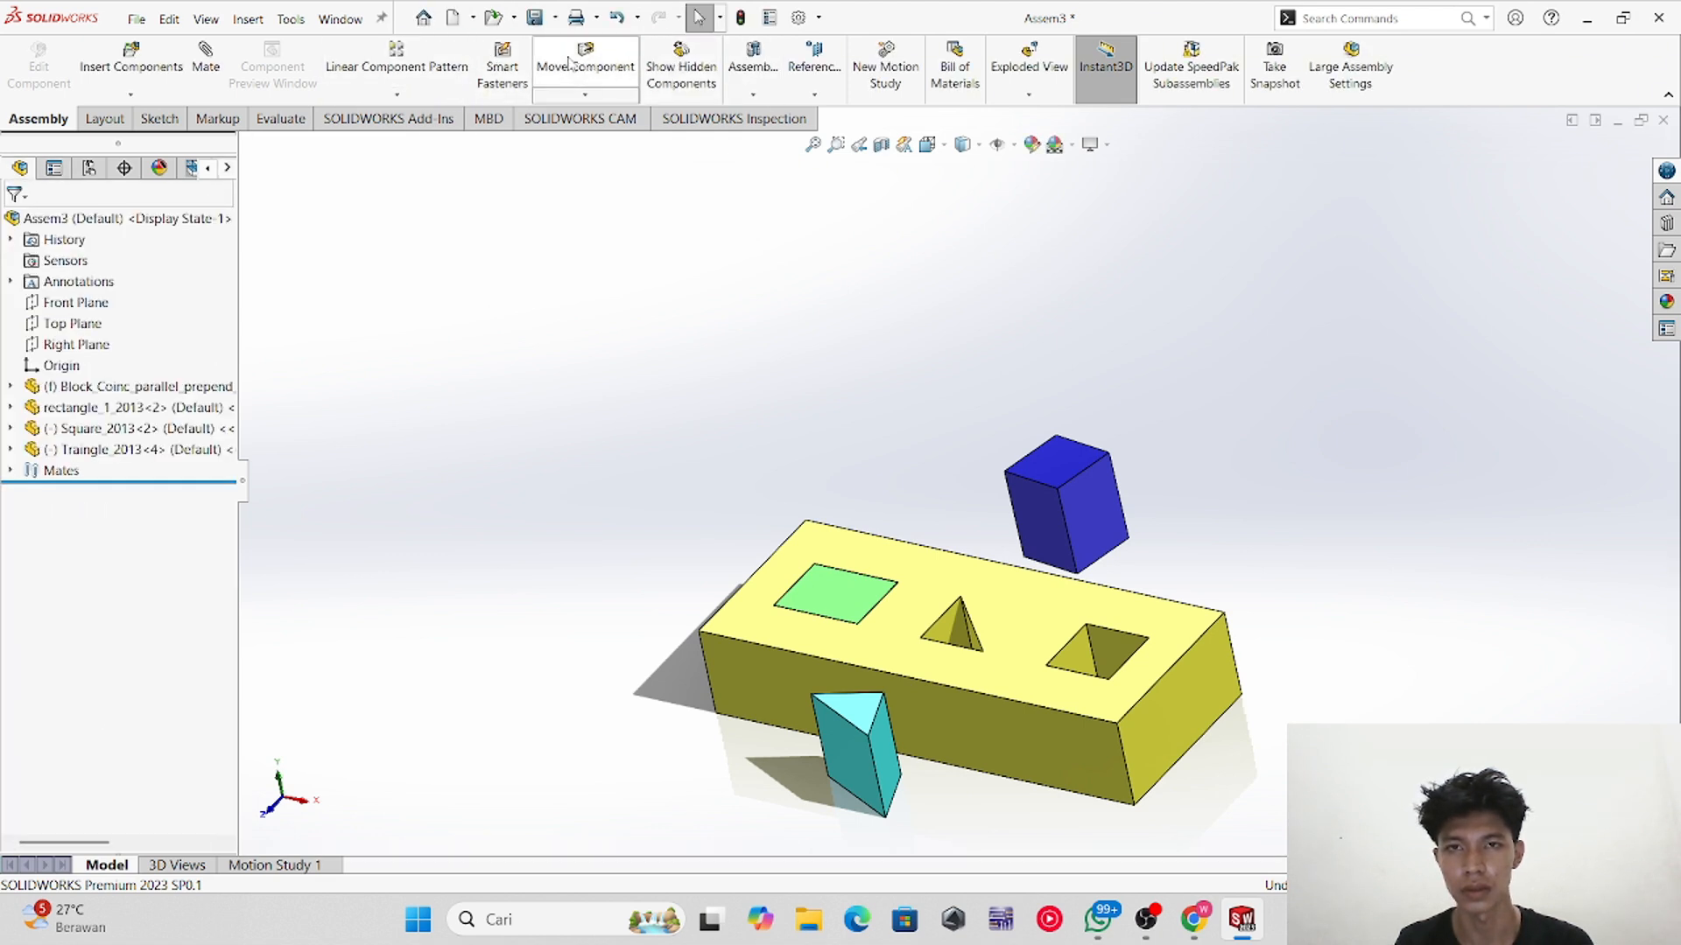
Step: Rotate the triangular prism beside the block's front face using Rotate Component
left_click(584, 94)
left_click(613, 138)
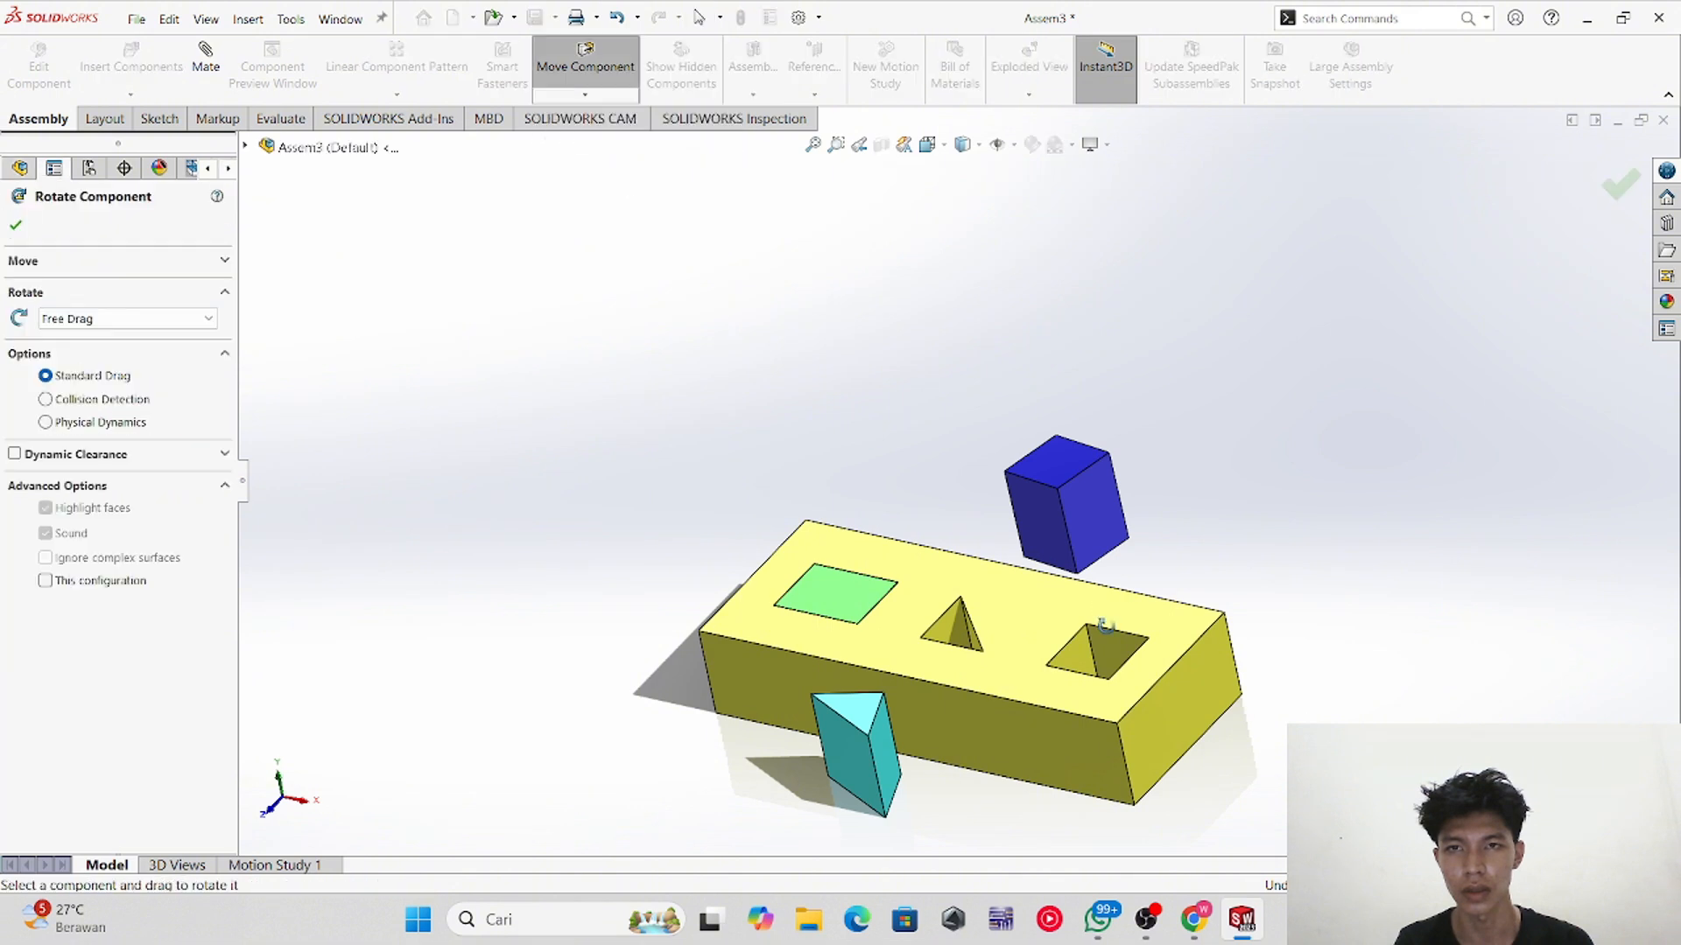
left_click_drag(865, 731, 961, 671)
scroll(954, 751, "down", 2)
scroll(945, 648, "up", 3)
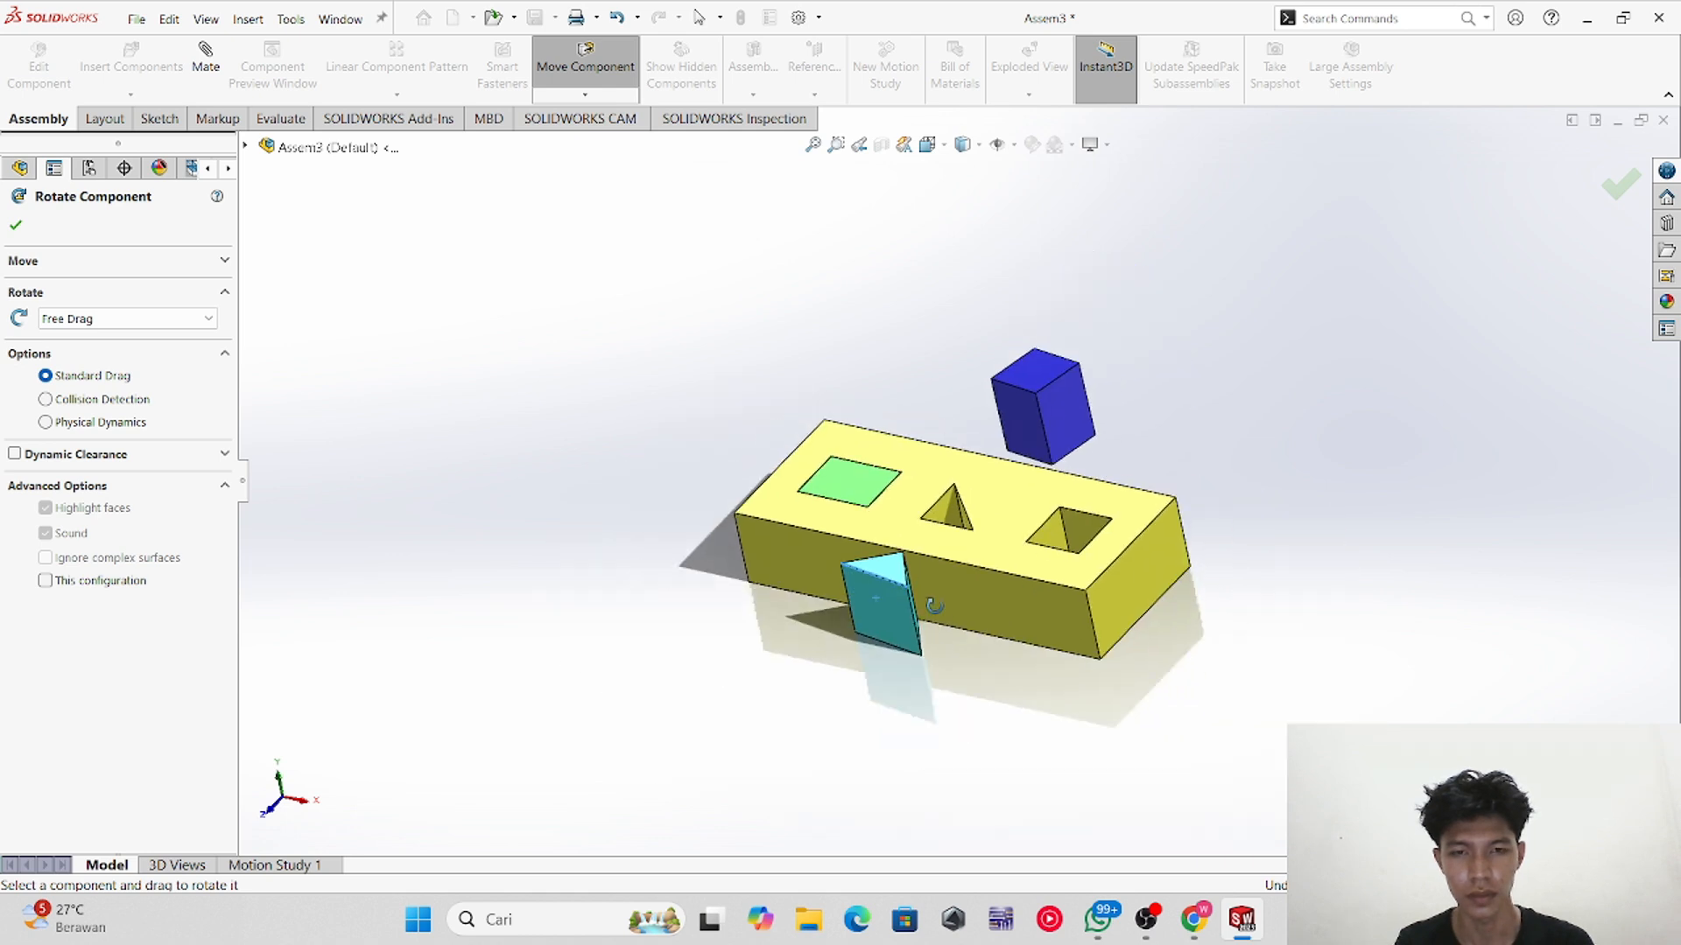
middle_click_drag(933, 606, 934, 711)
scroll(974, 574, "up", 1)
scroll(963, 563, "down", 1)
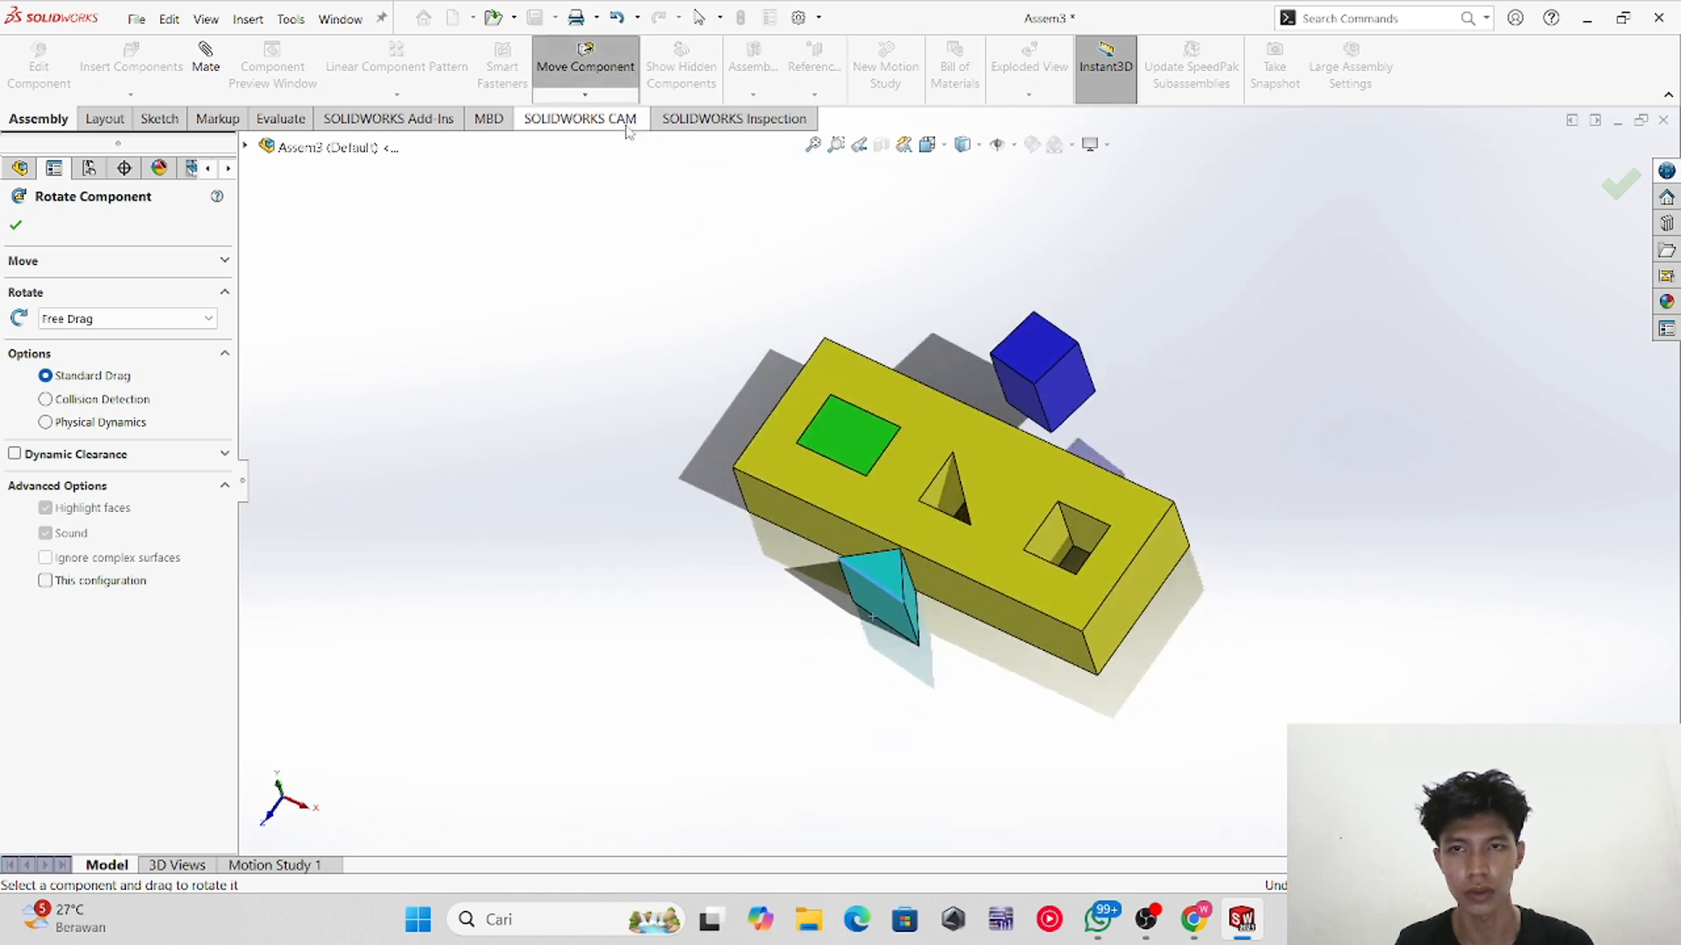
left_click(585, 68)
left_click(17, 223)
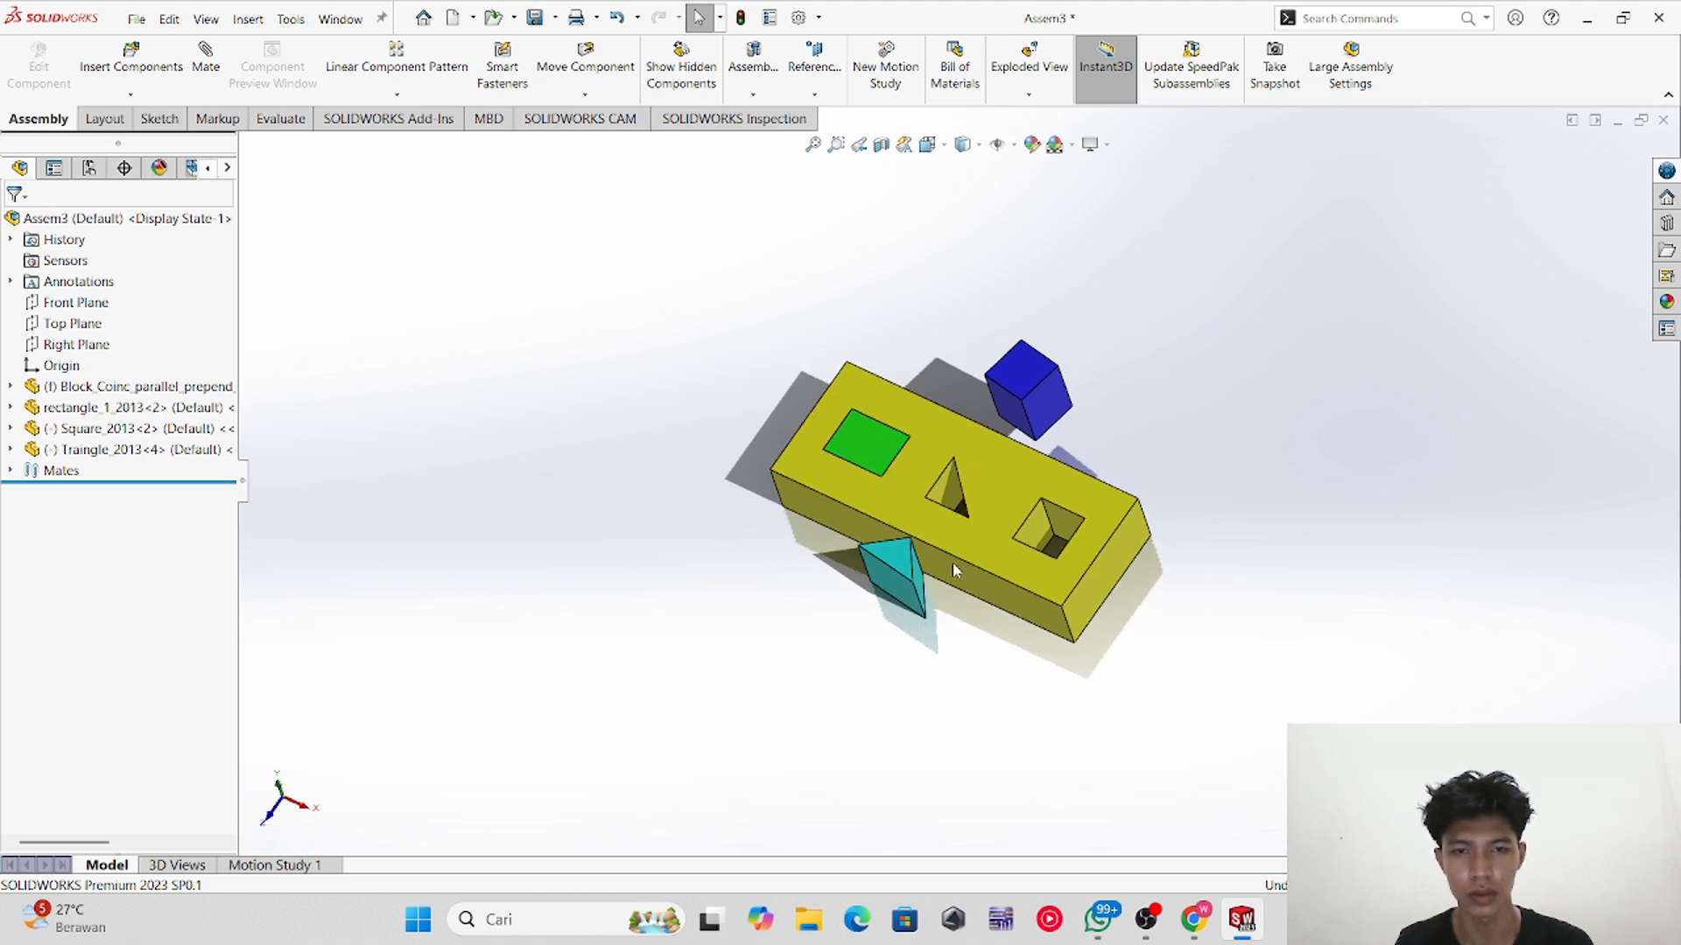
Step: Rotate the triangular prism further so its triangular end faces upward
scroll(948, 639, "down", 2)
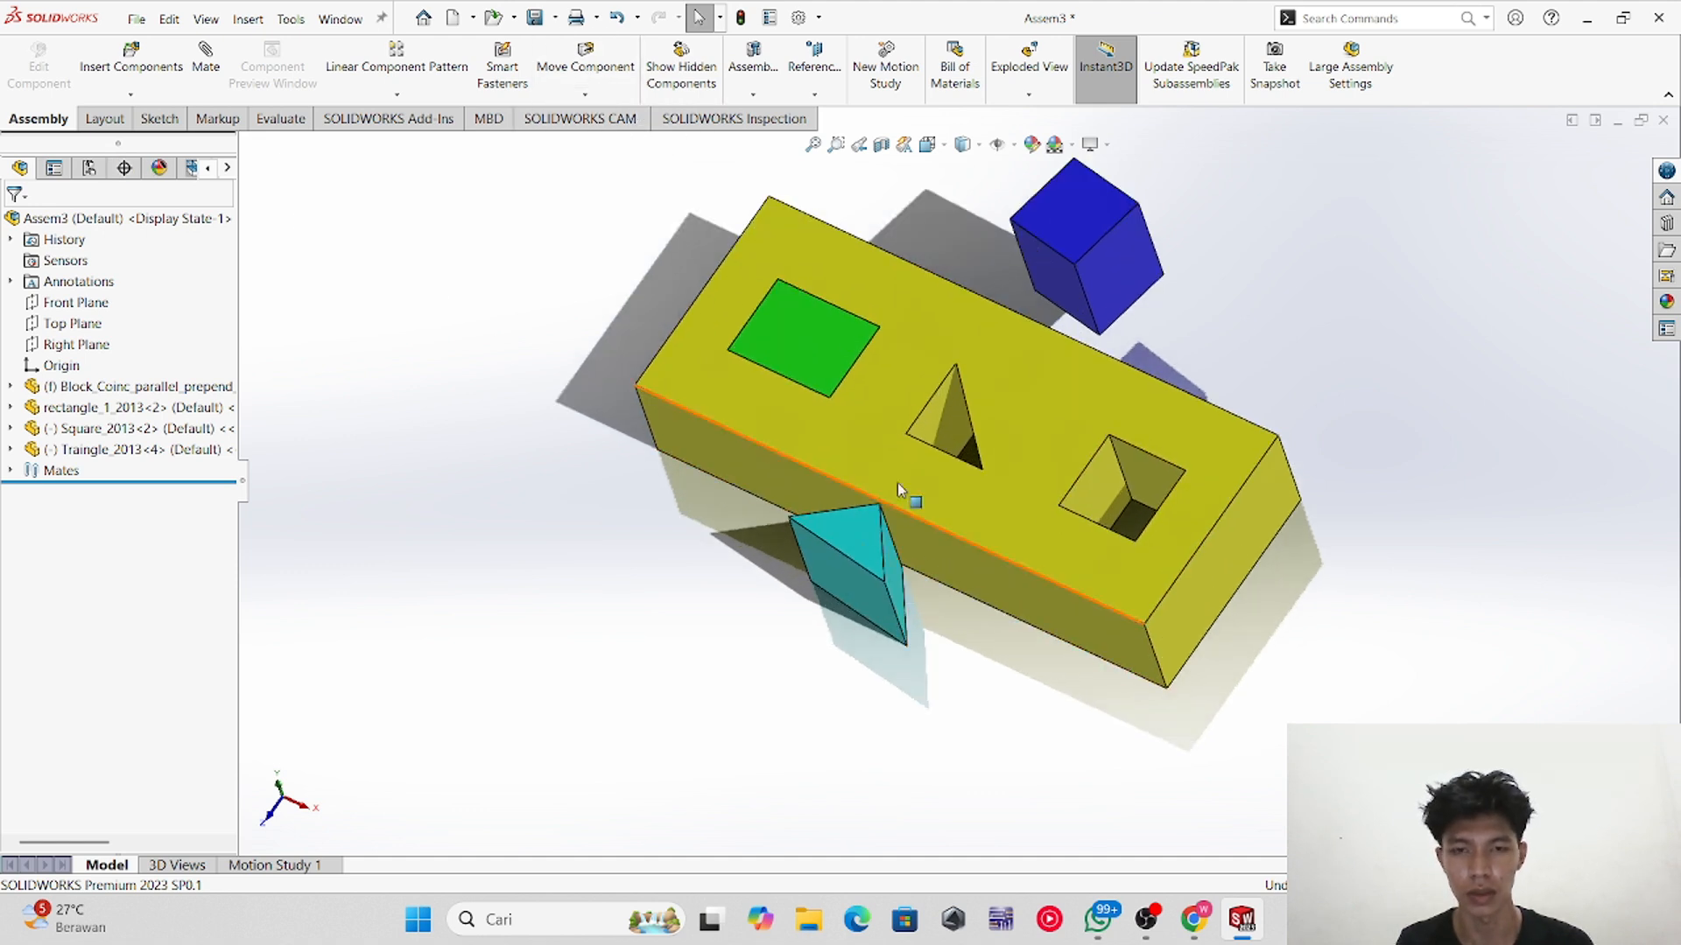
left_click(585, 94)
left_click(611, 139)
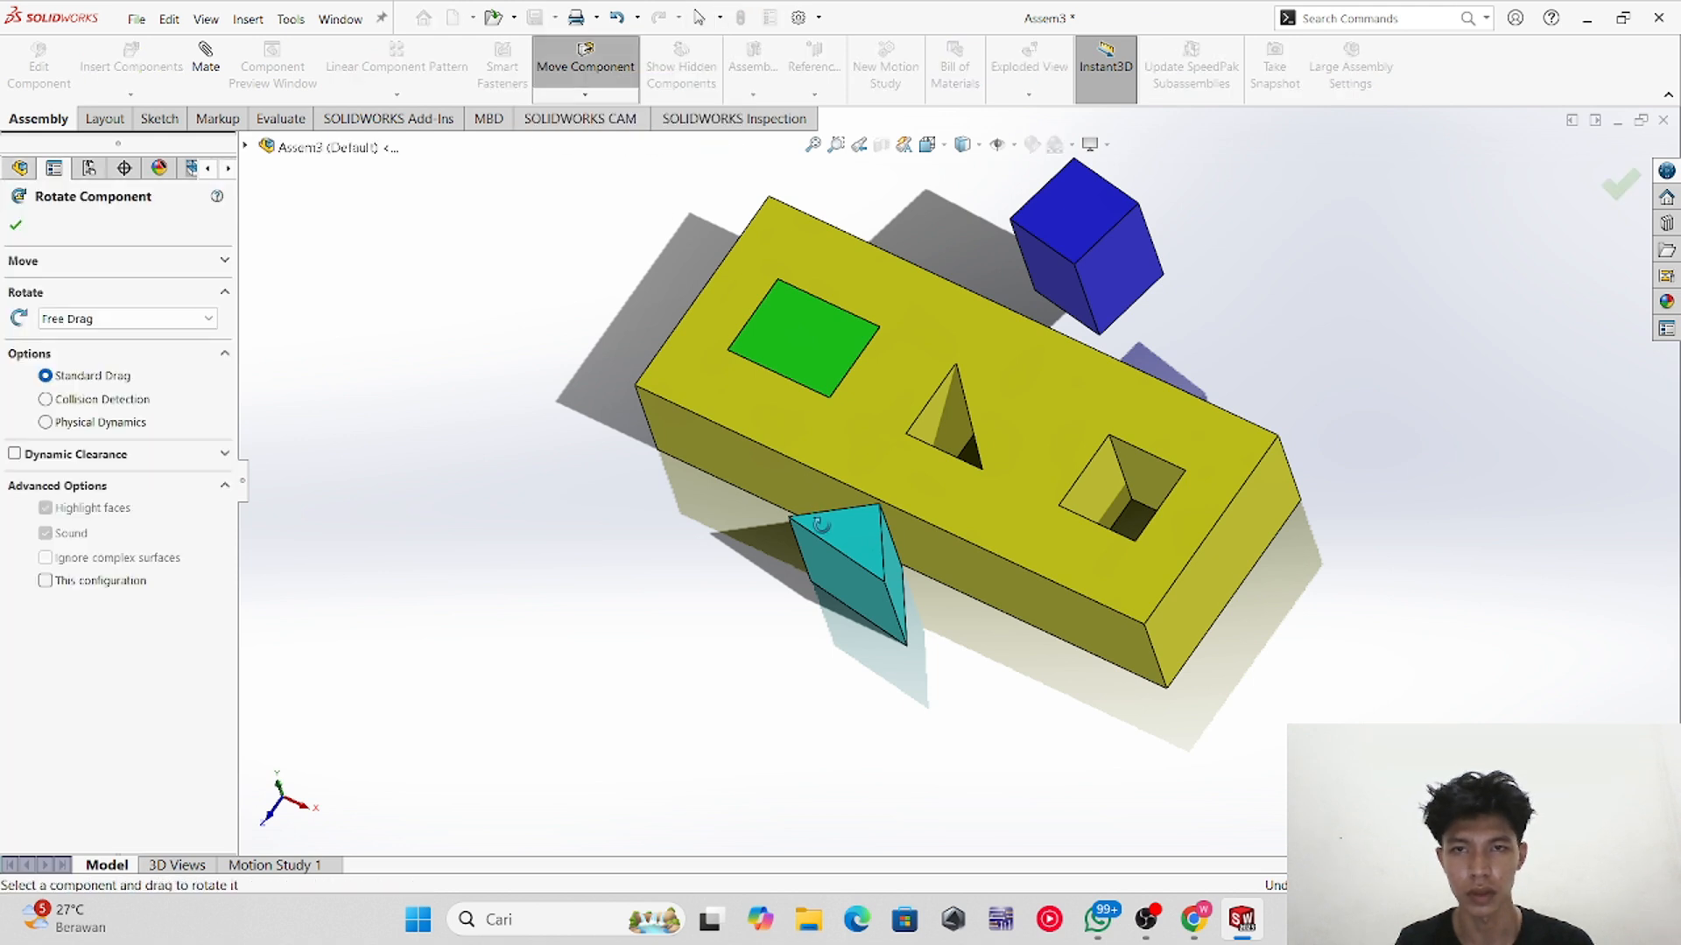
left_click_drag(870, 587, 497, 563)
scroll(900, 532, "down", 4)
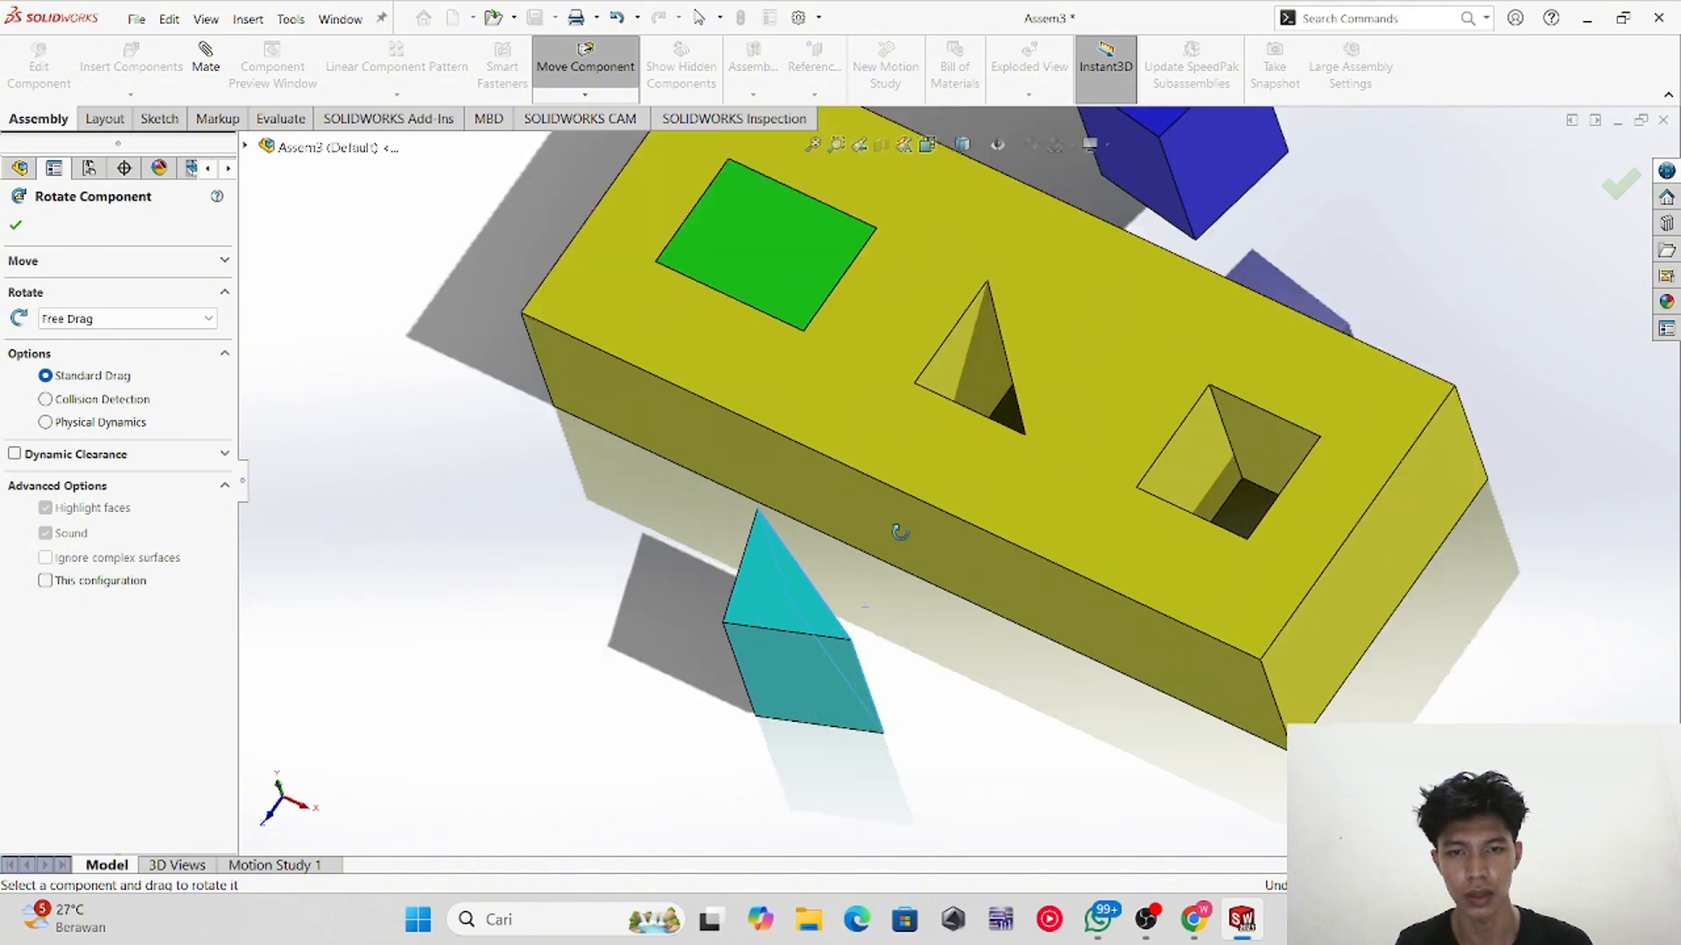
scroll(378, 297, "up", 2)
left_click(16, 225)
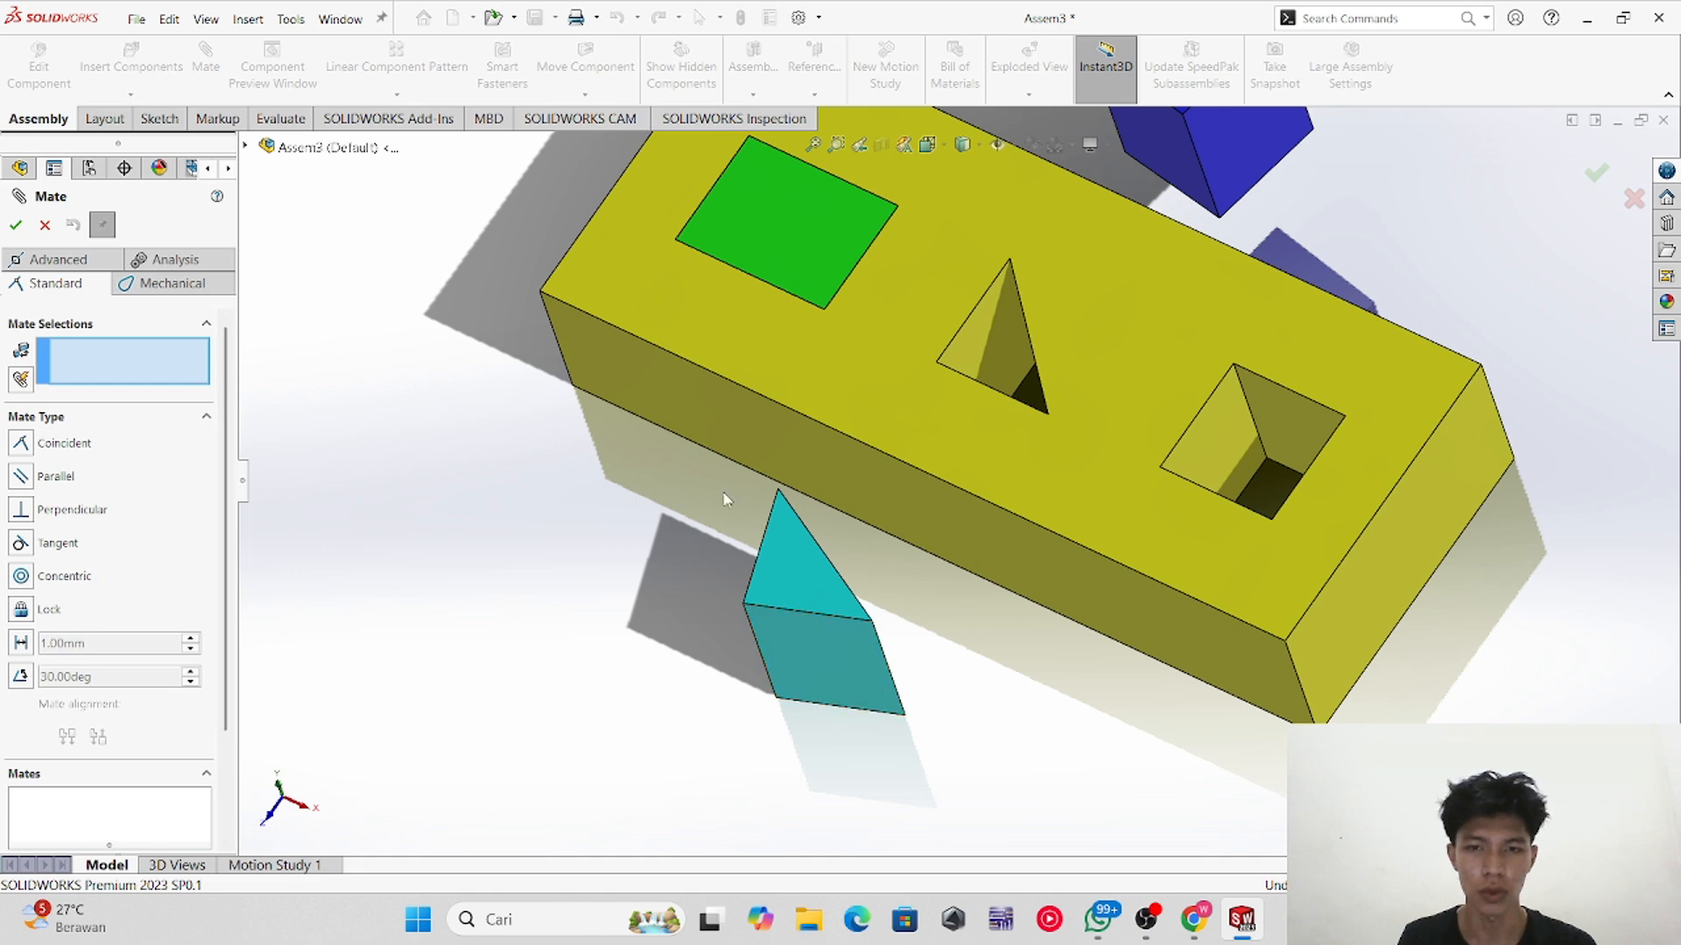
Step: Start a mate on the triangular hole's face and try pairing it with different side faces of the prism
left_click(987, 353)
left_click(836, 693)
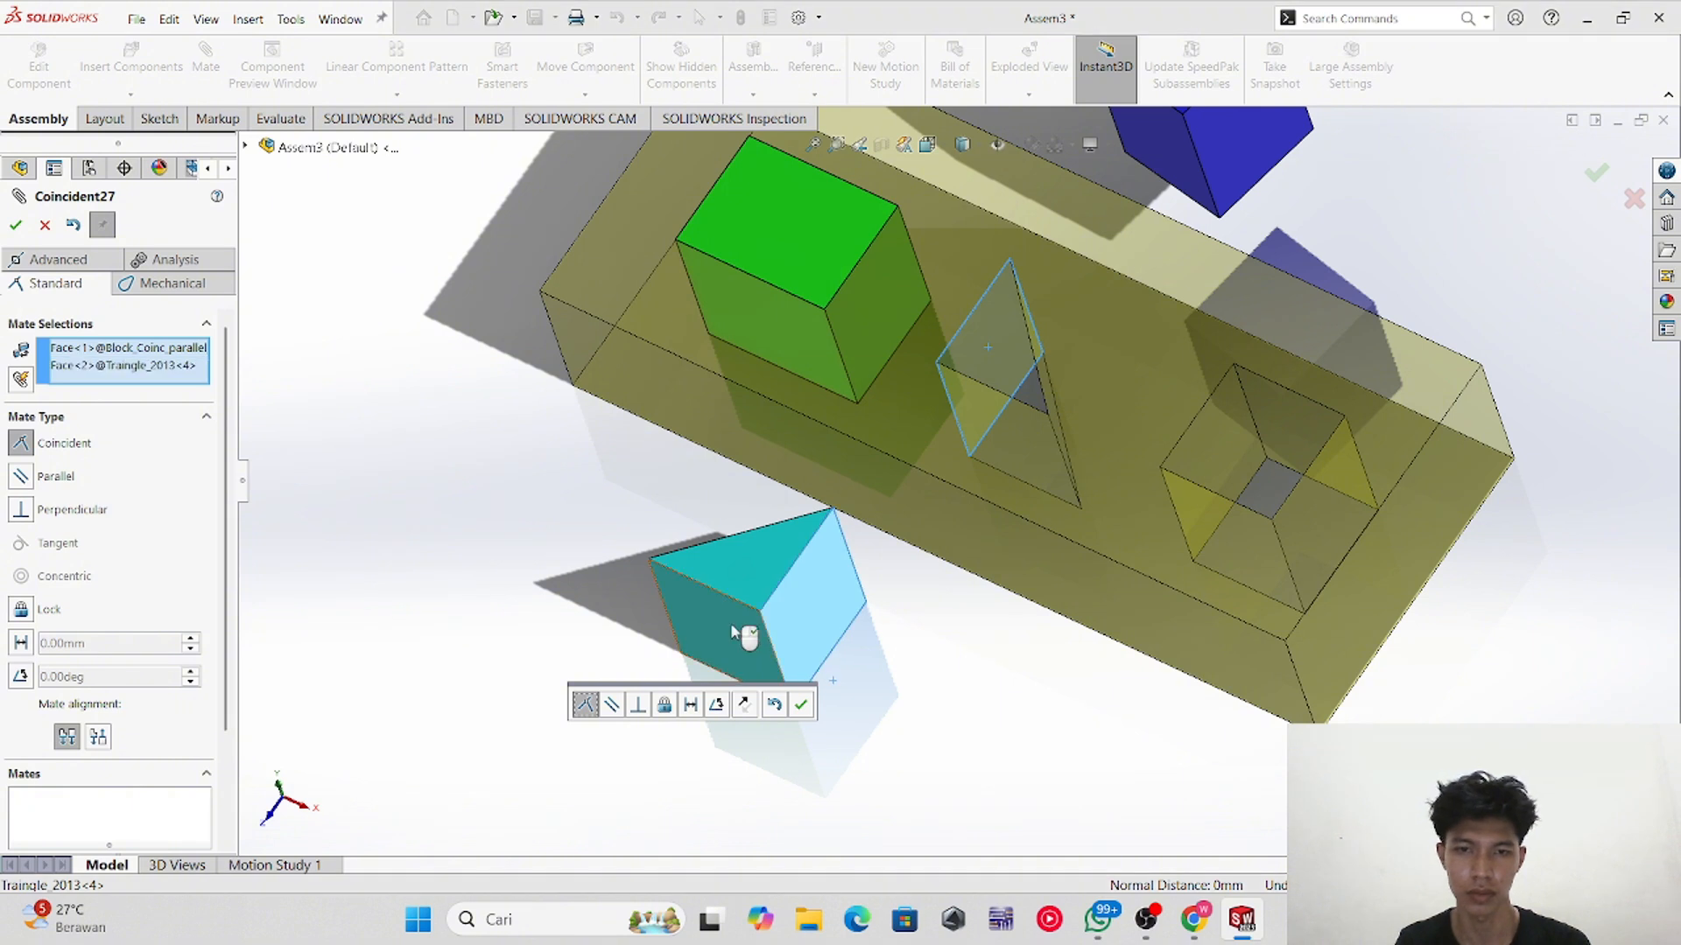
left_click(127, 366)
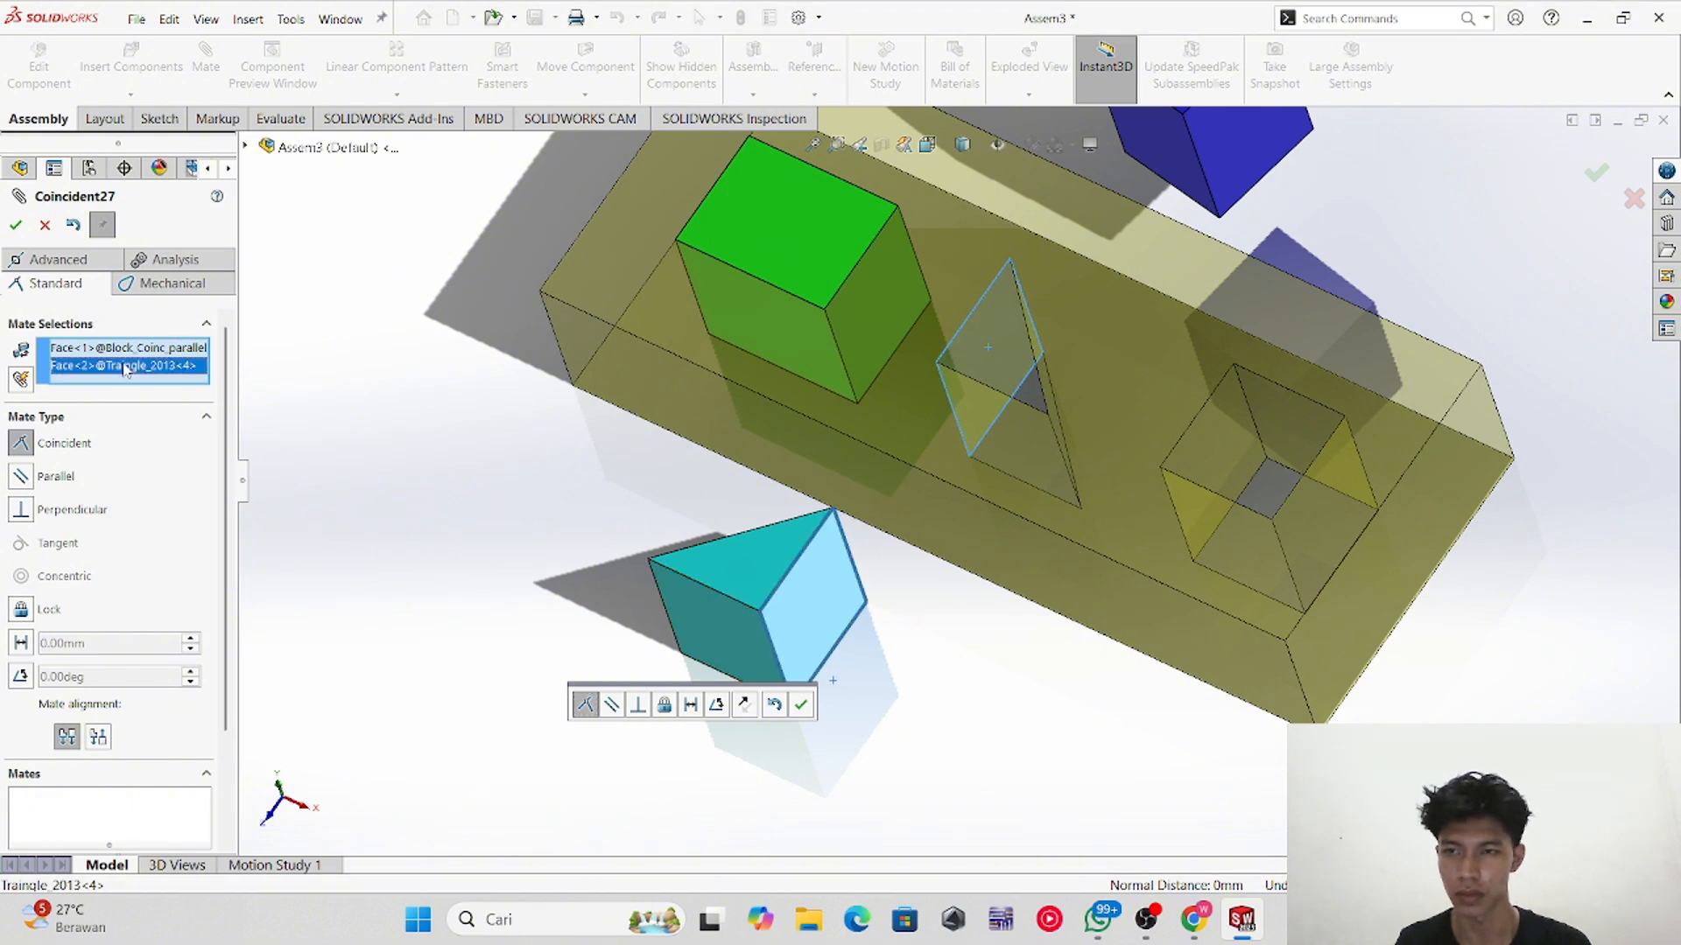
key("Delete")
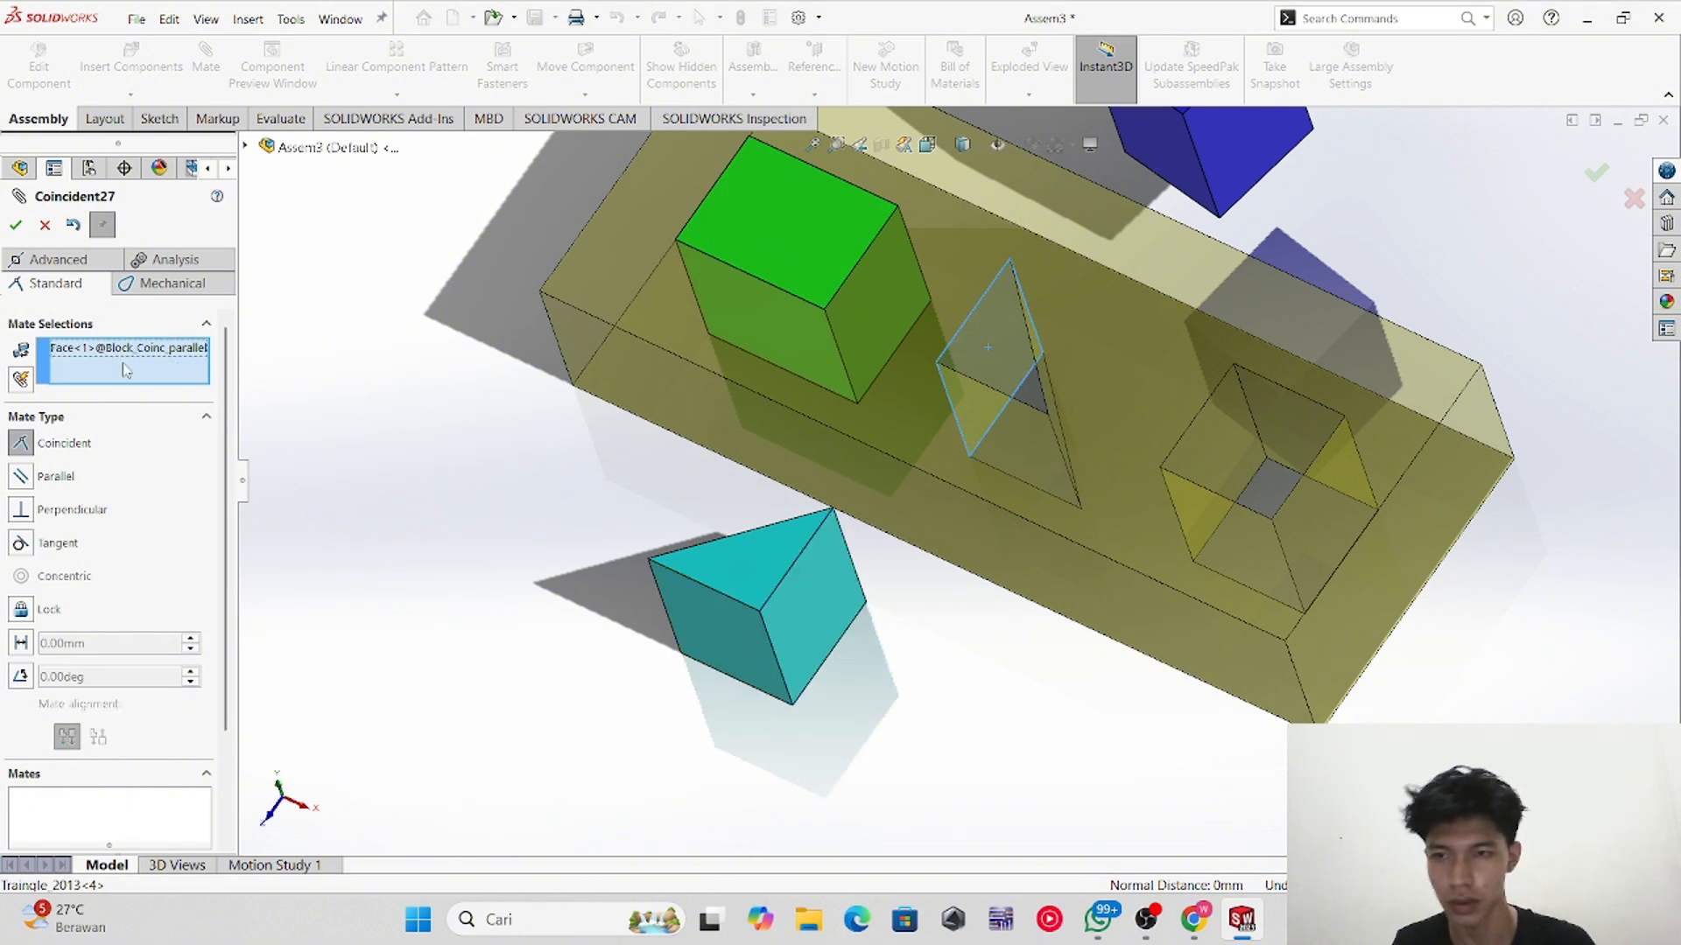
left_click(698, 610)
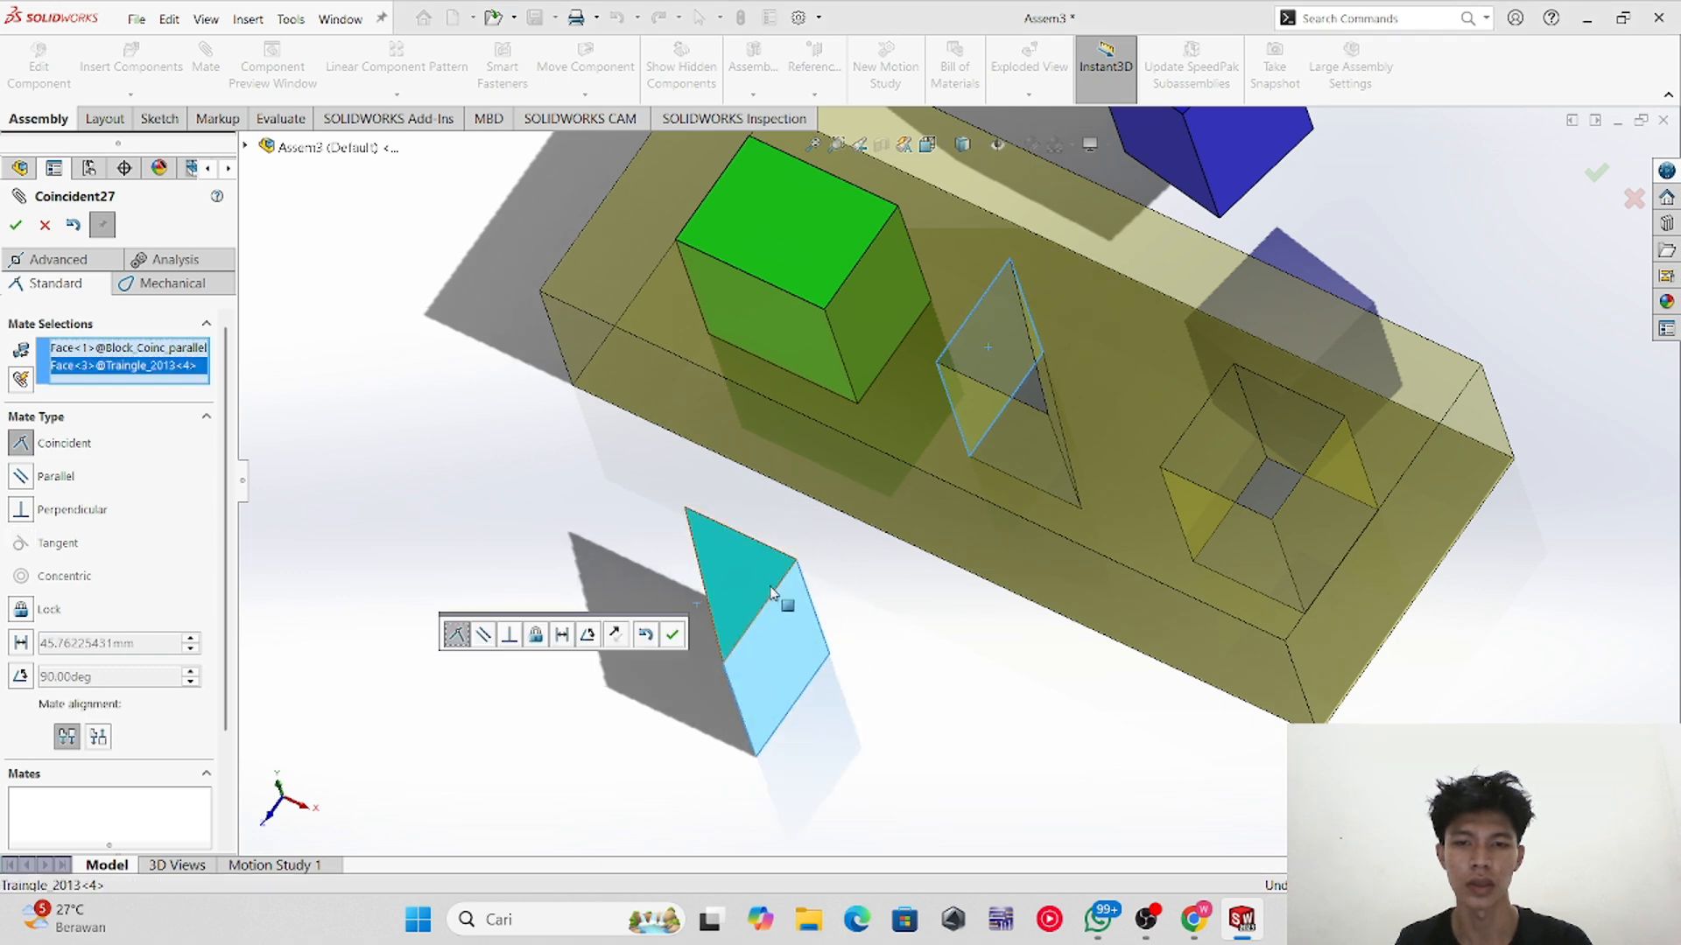
middle_click_drag(635, 725, 686, 670)
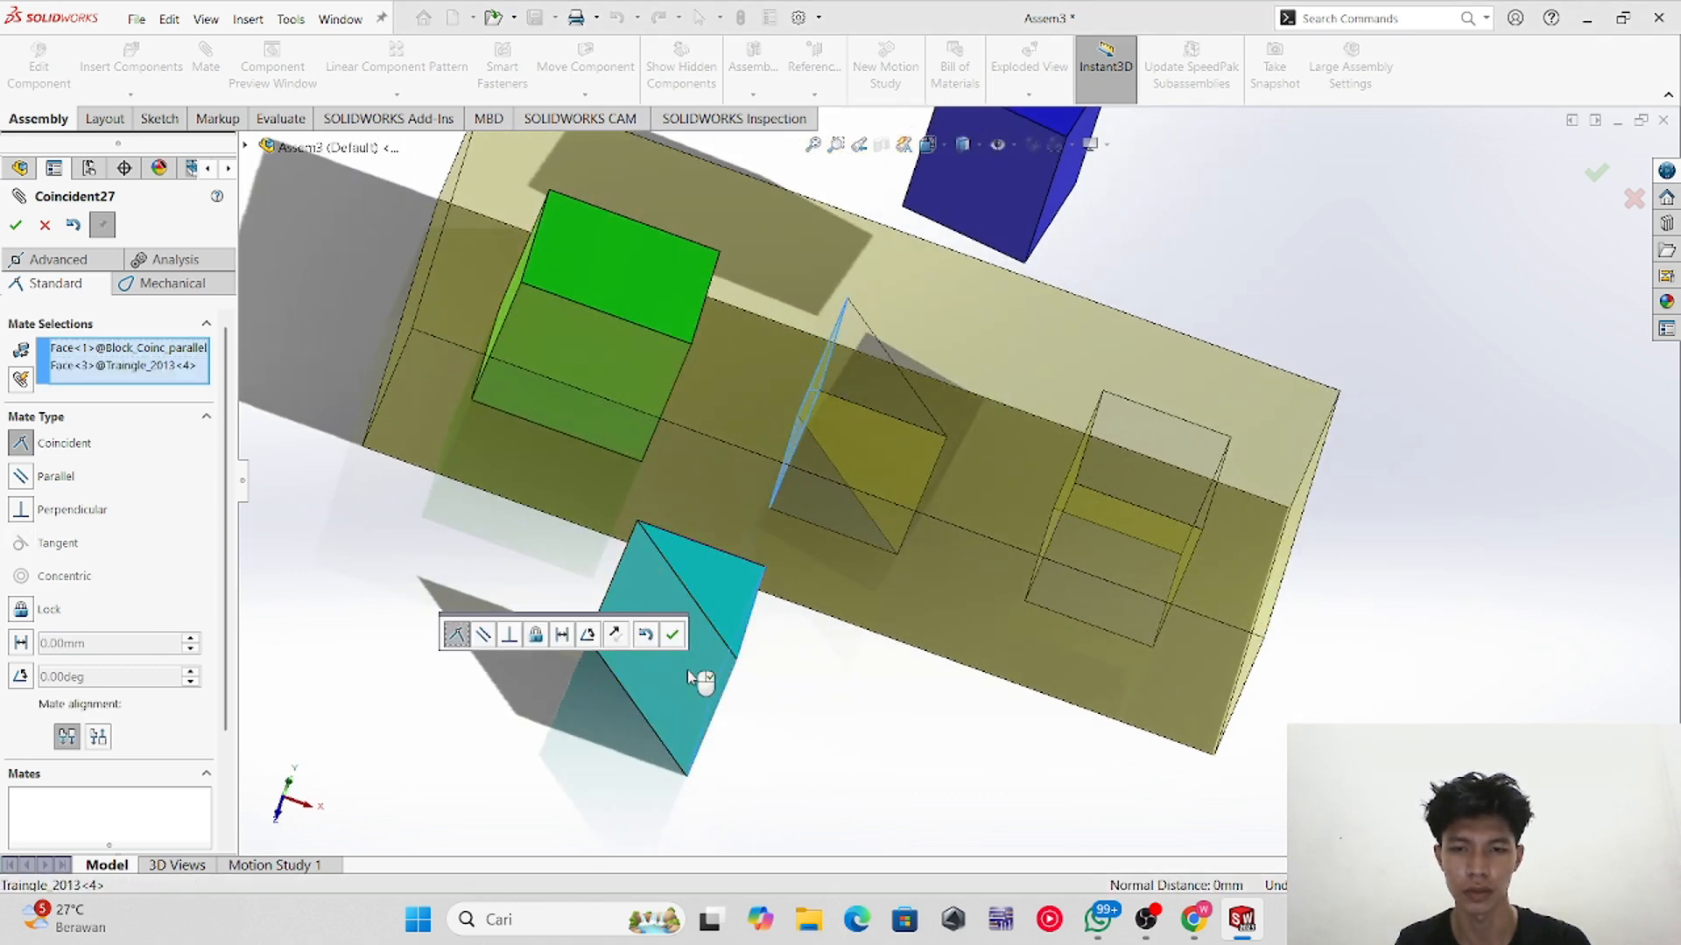
left_click(163, 367)
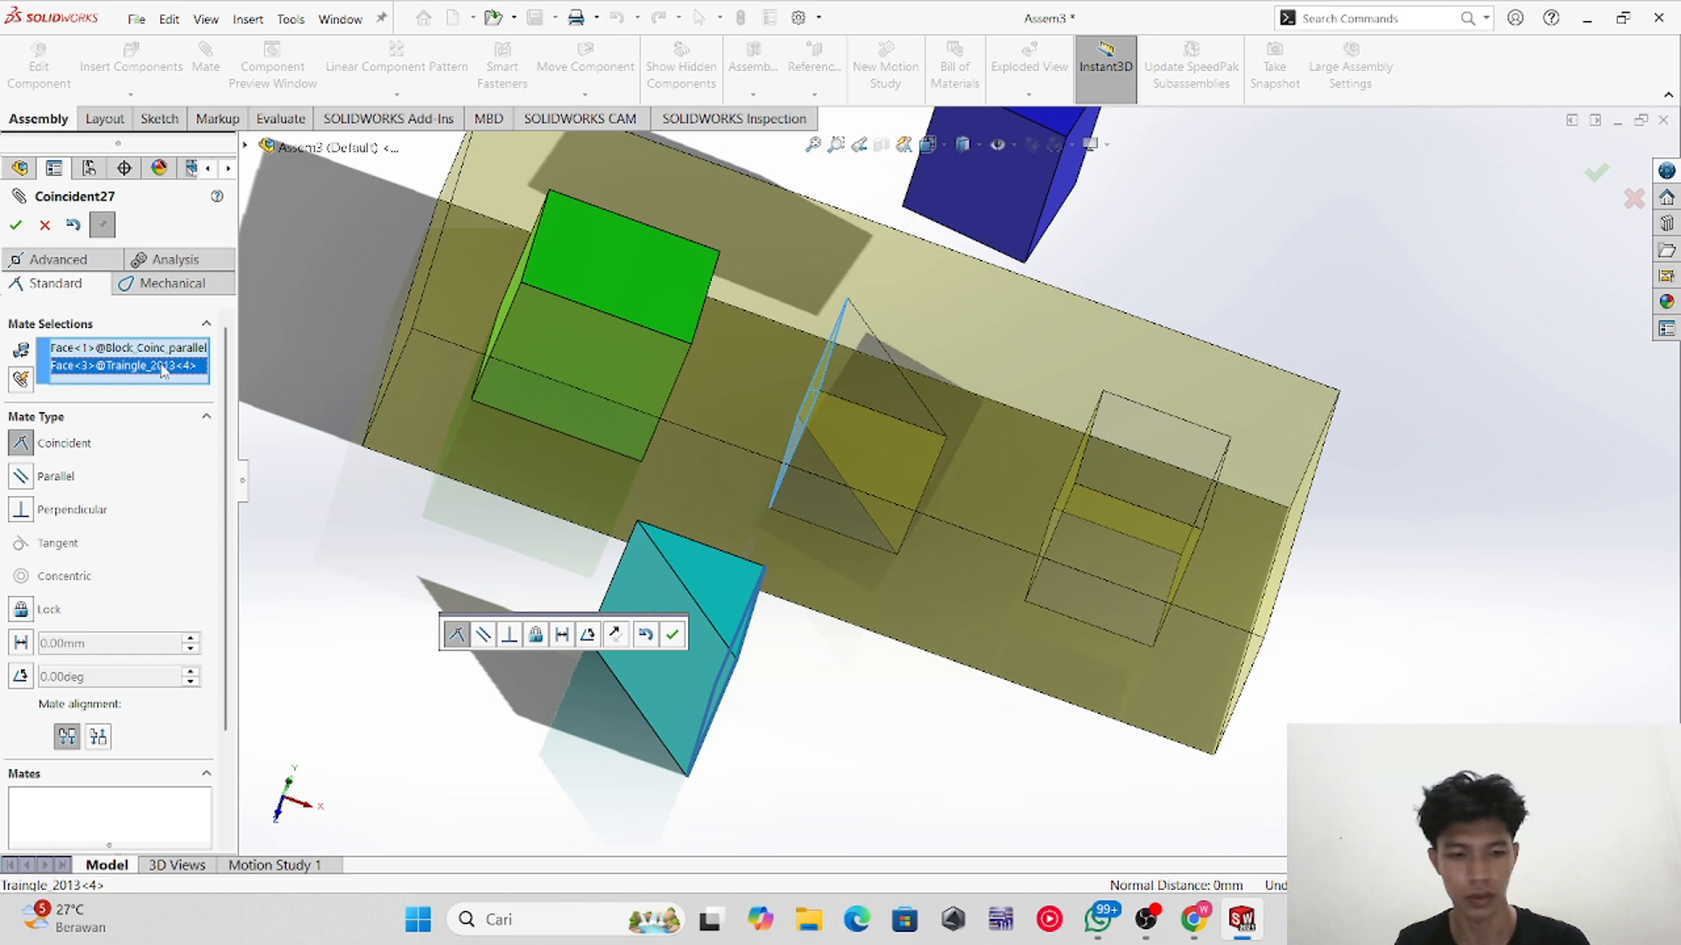
key("Delete")
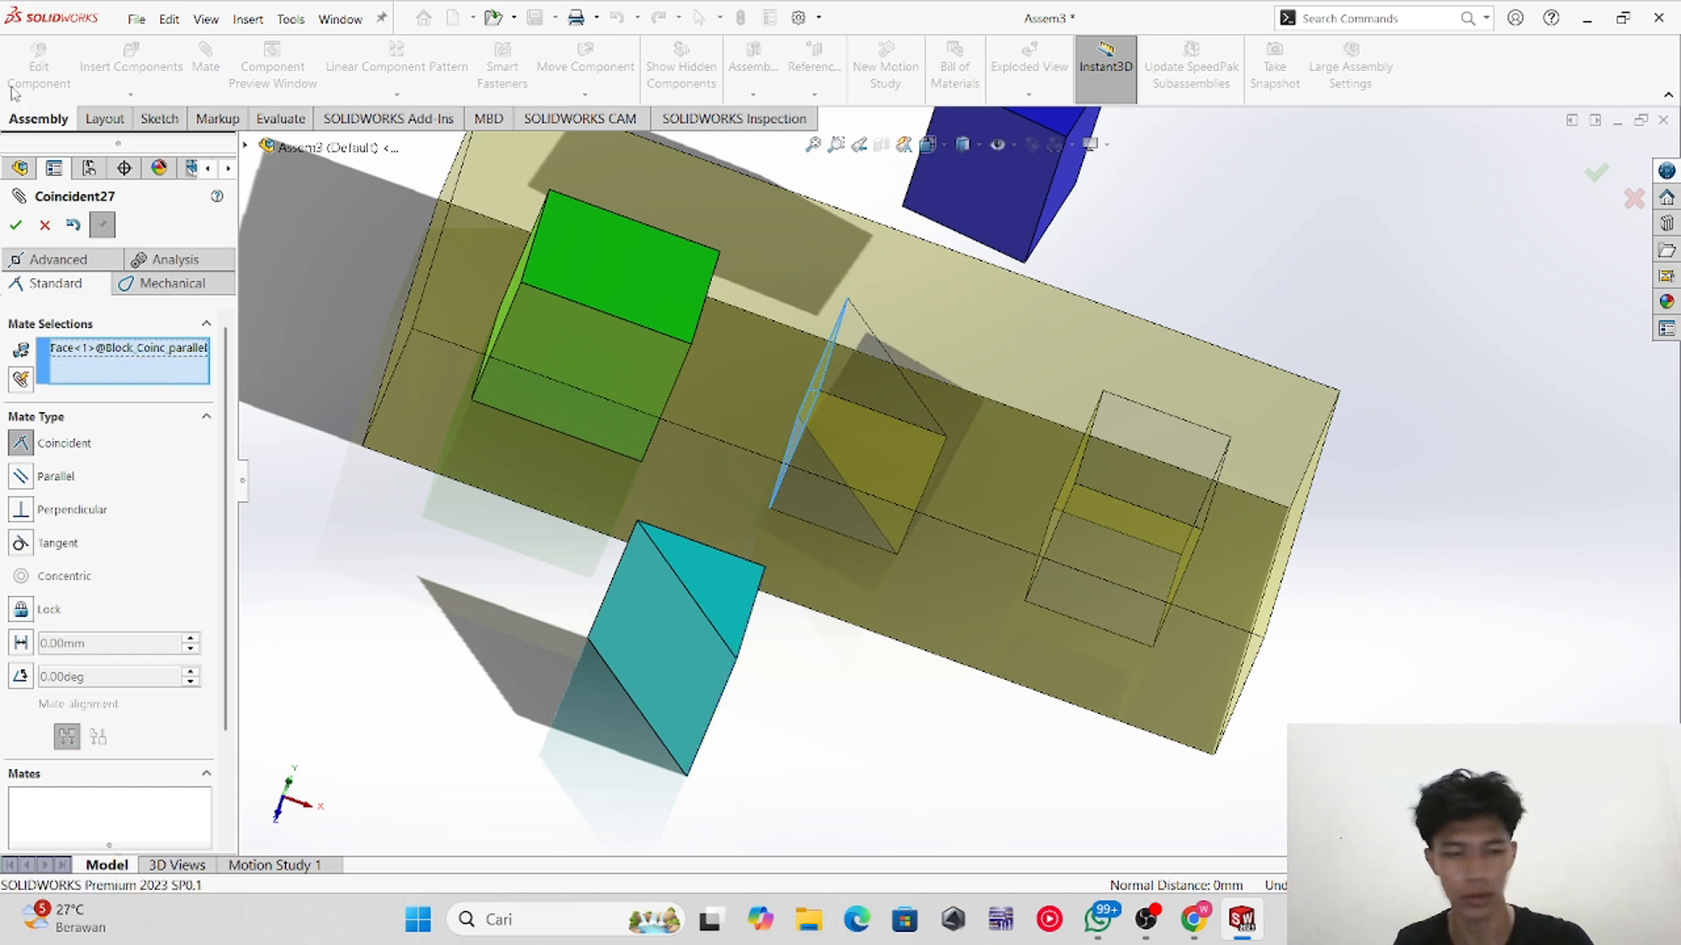
Step: Add a perpendicular mate between the triangular hole's face and a side face of the prism
left_click(689, 647)
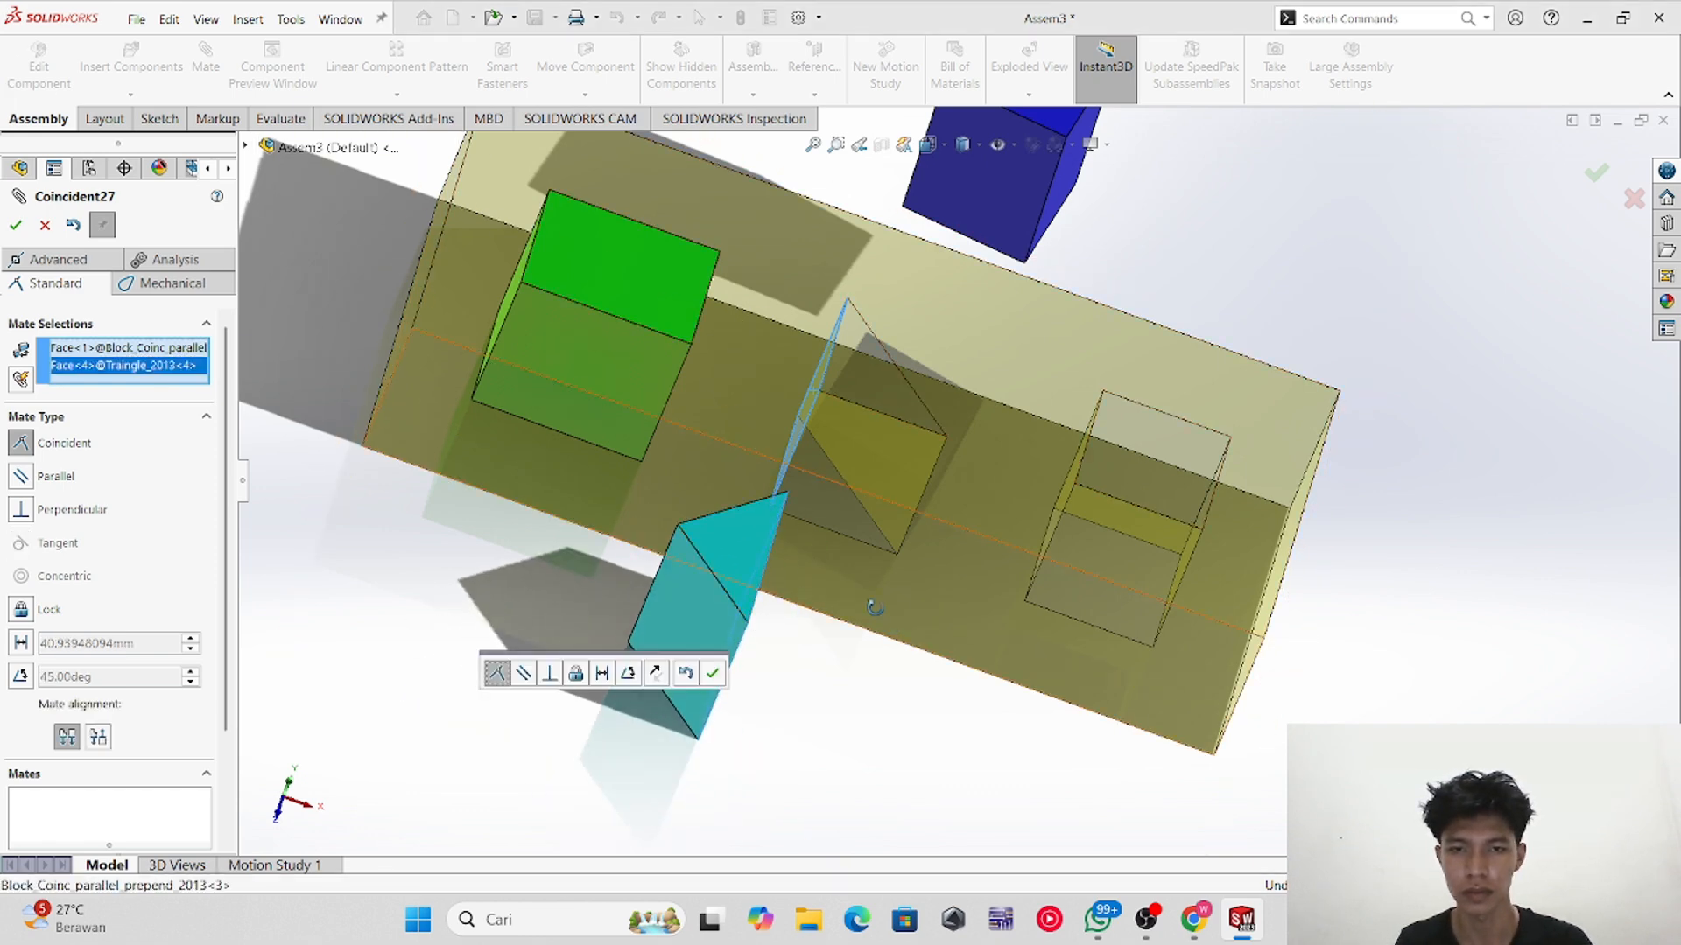
middle_click_drag(792, 604, 822, 650)
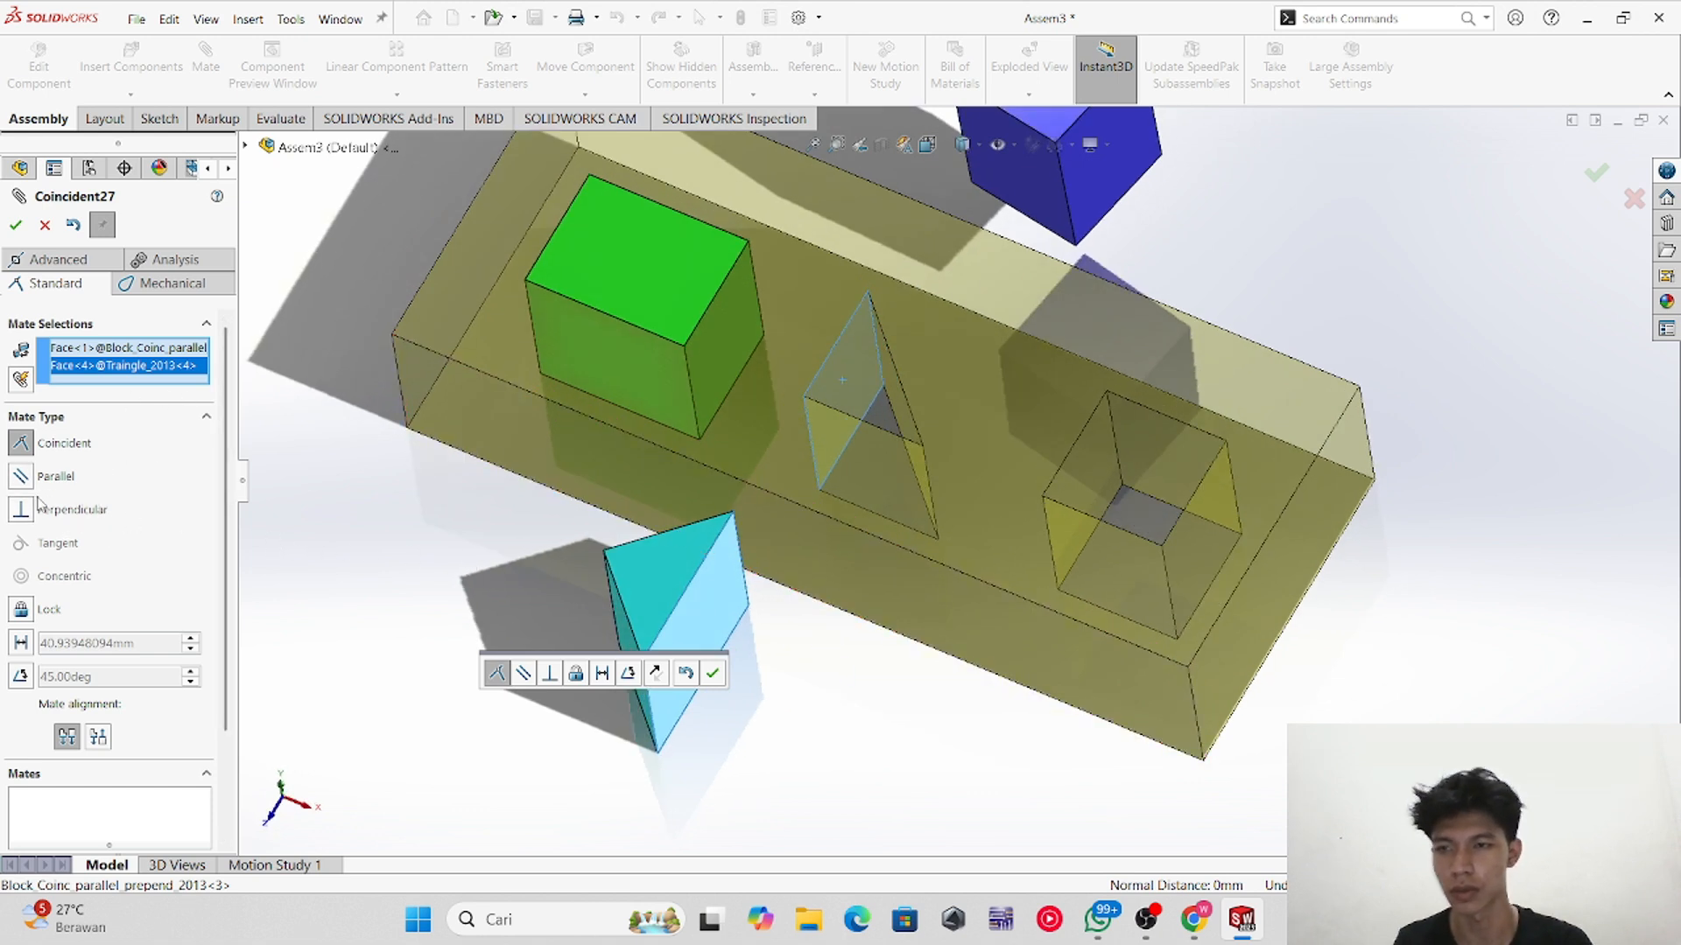
left_click(80, 516)
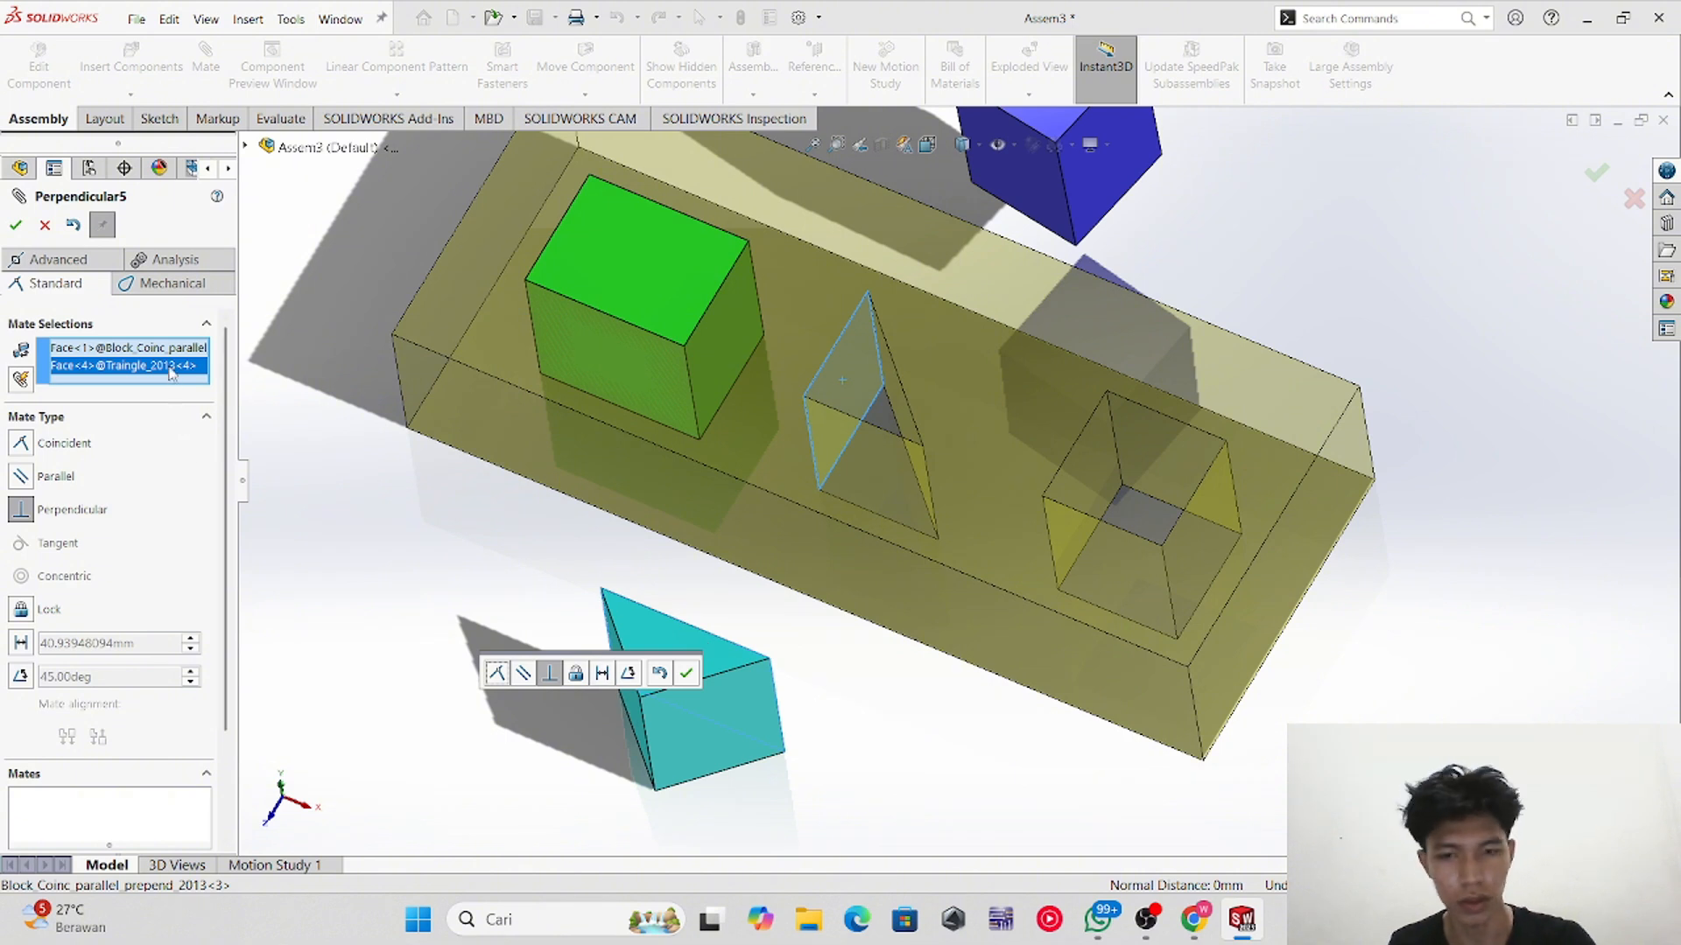
key("Delete")
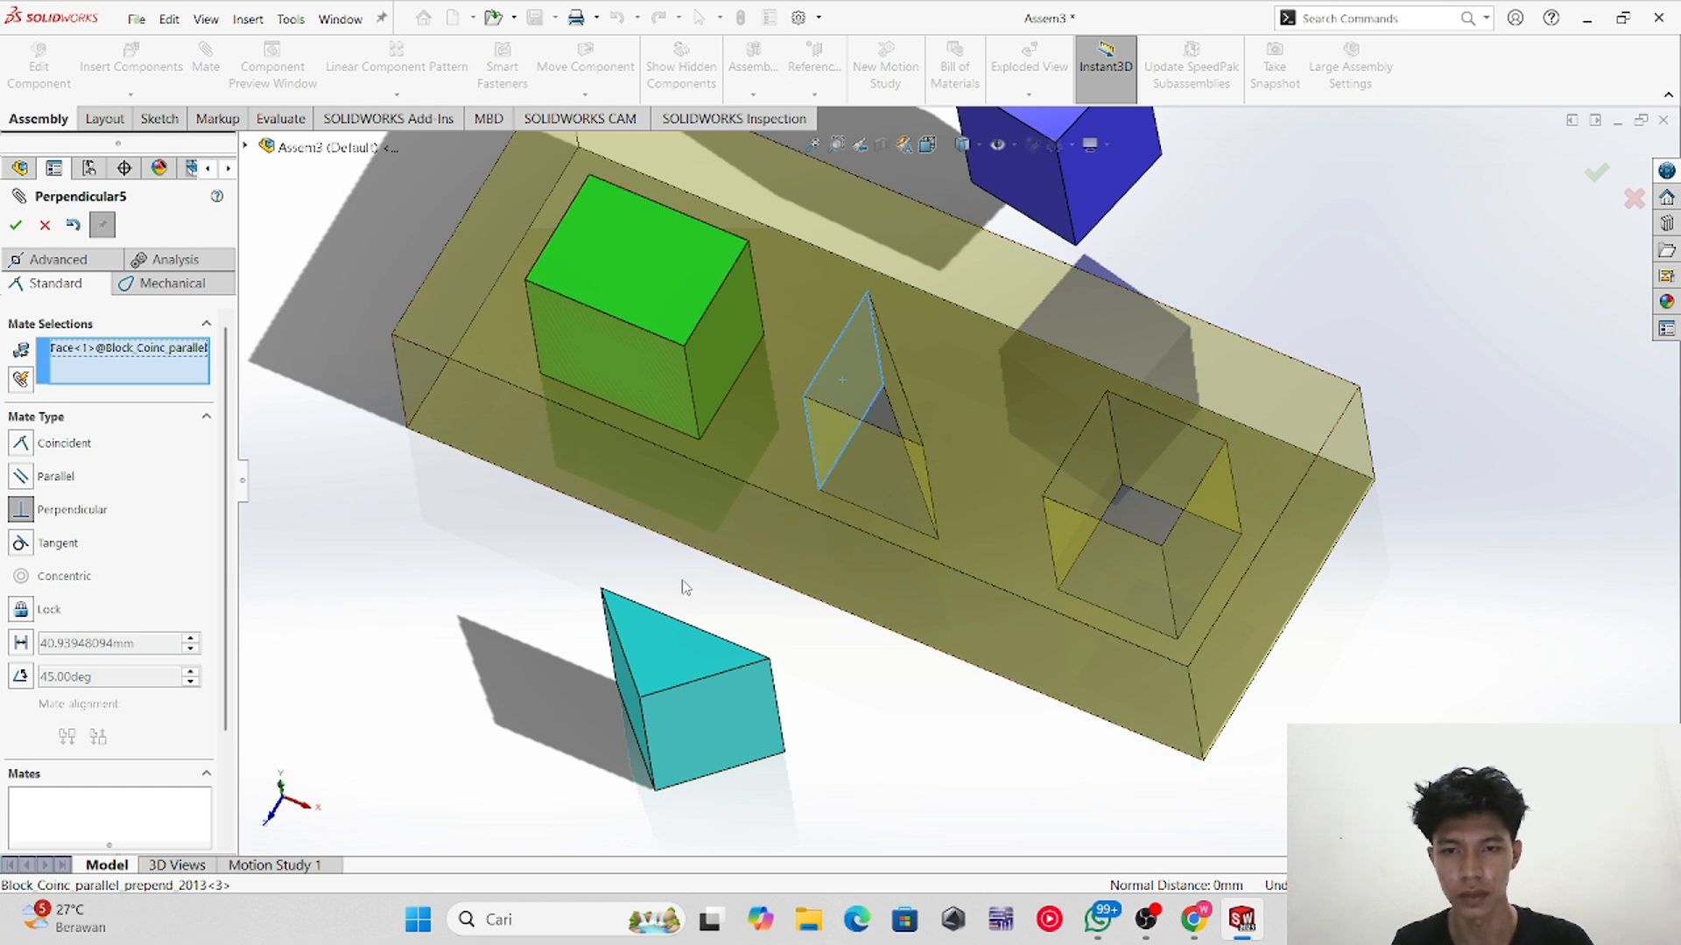
left_click(723, 715)
left_click(16, 225)
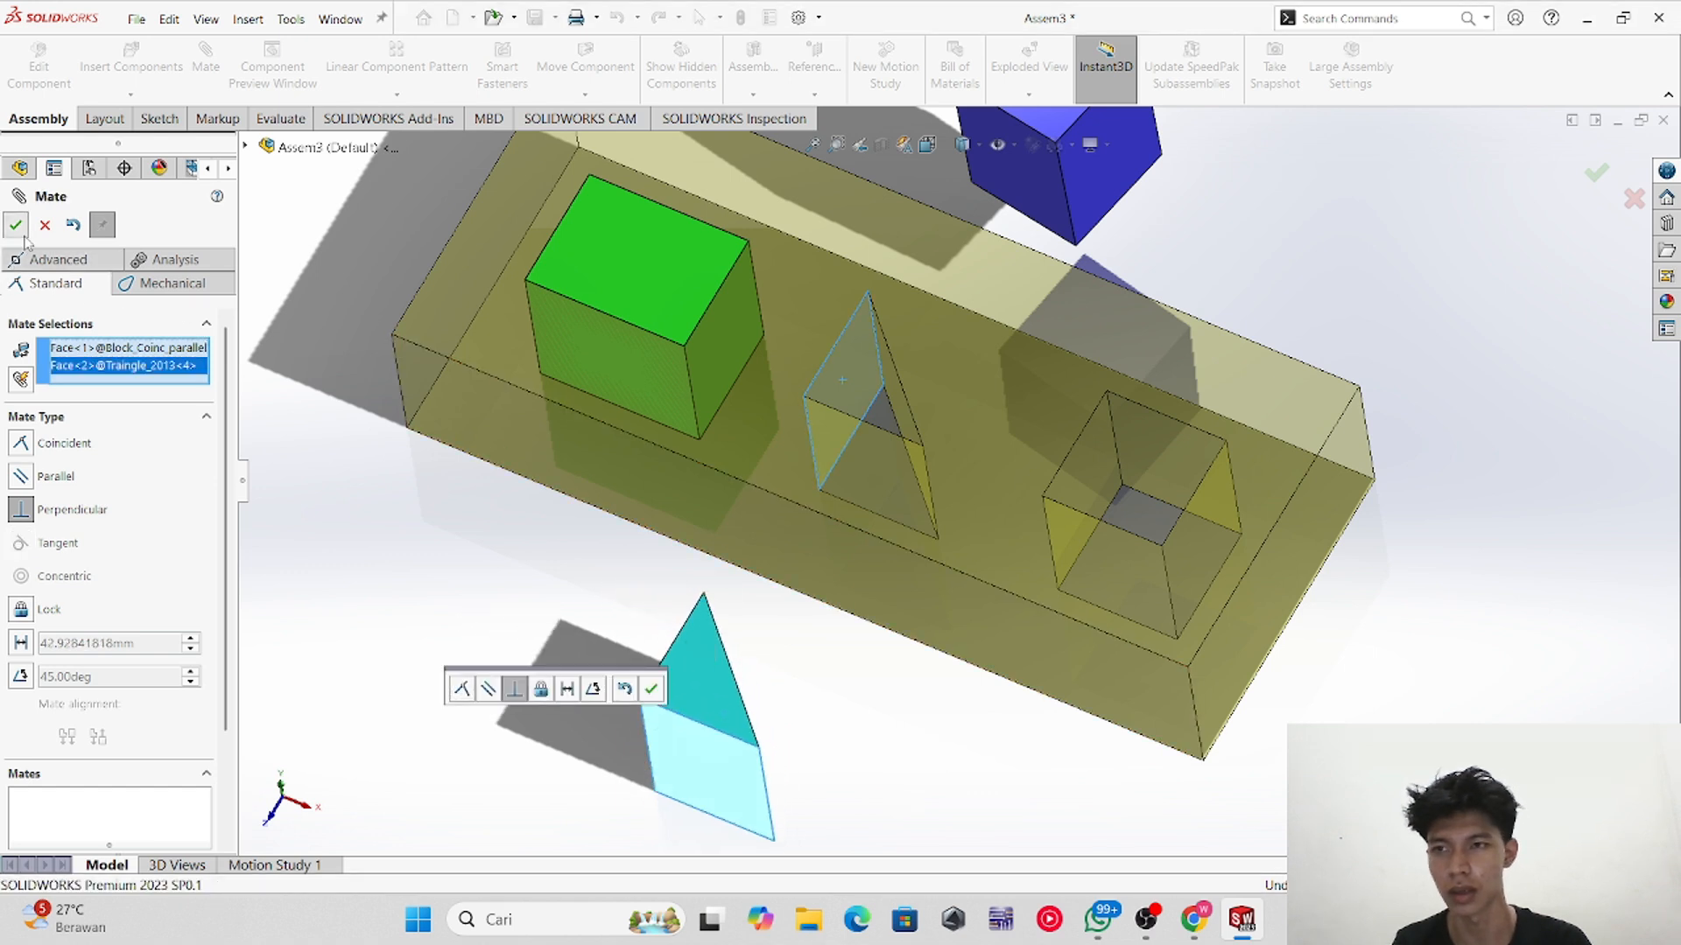
Step: Drag the prism upright and mate one of its vertices coincident with the matching corner of the triangular hole
left_click_drag(670, 721, 670, 649)
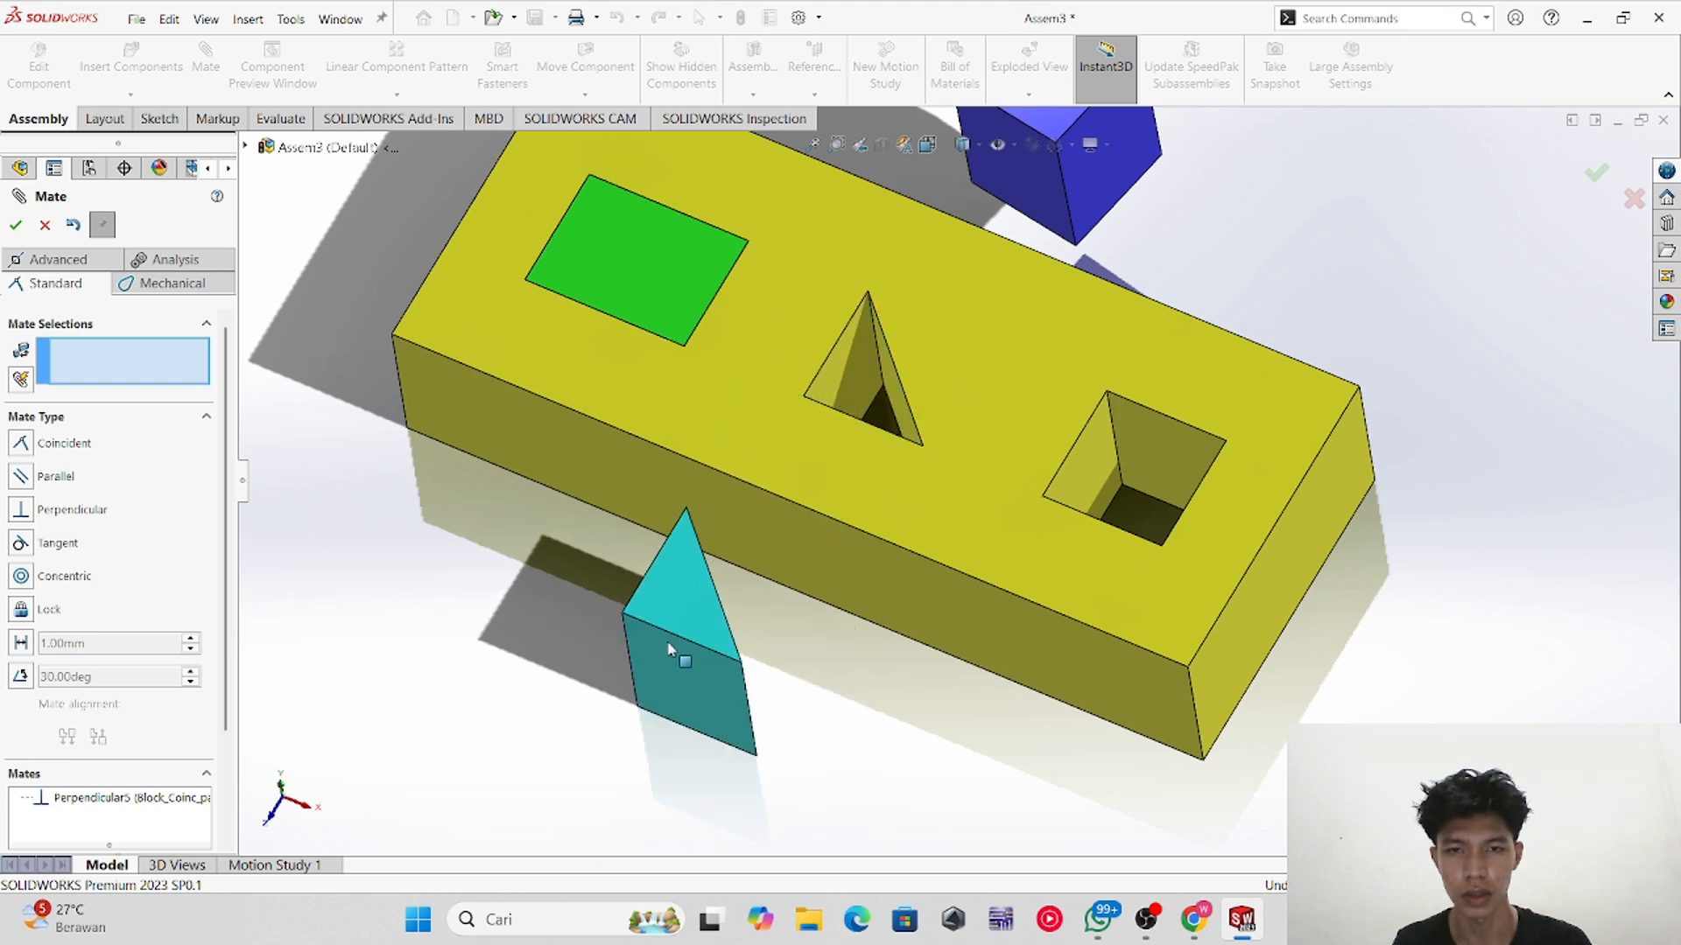
middle_click_drag(725, 755, 731, 701)
scroll(600, 472, "down", 2)
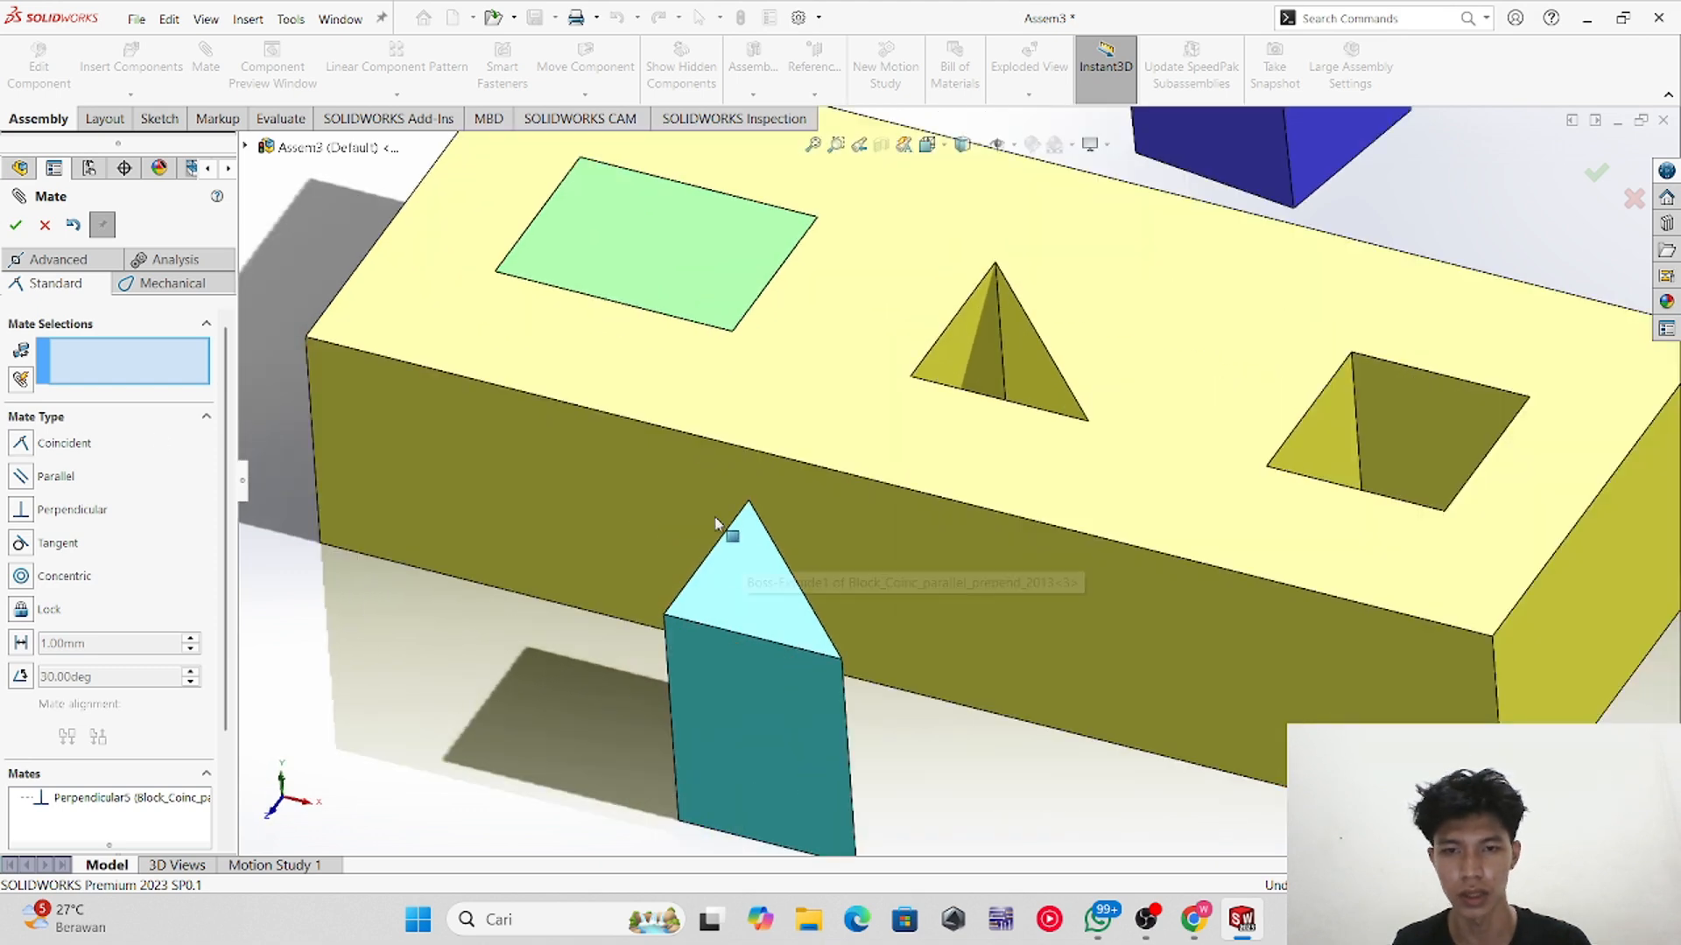
left_click(839, 664)
middle_click_drag(987, 465, 1089, 438)
left_click(1088, 422)
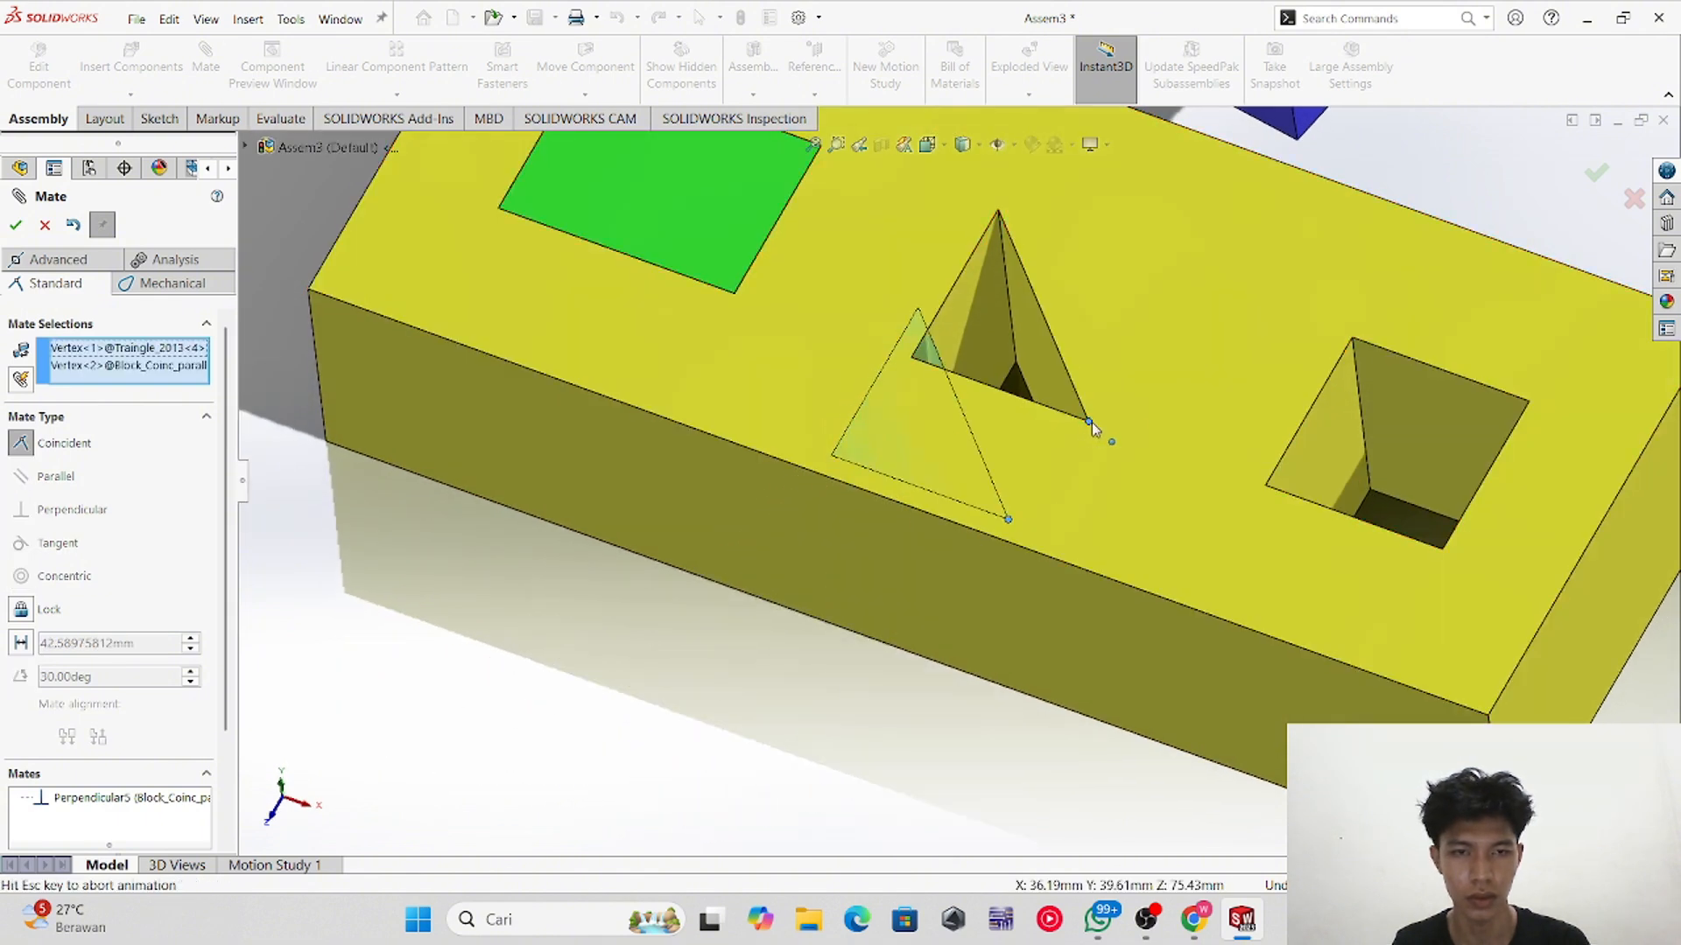
left_click(15, 225)
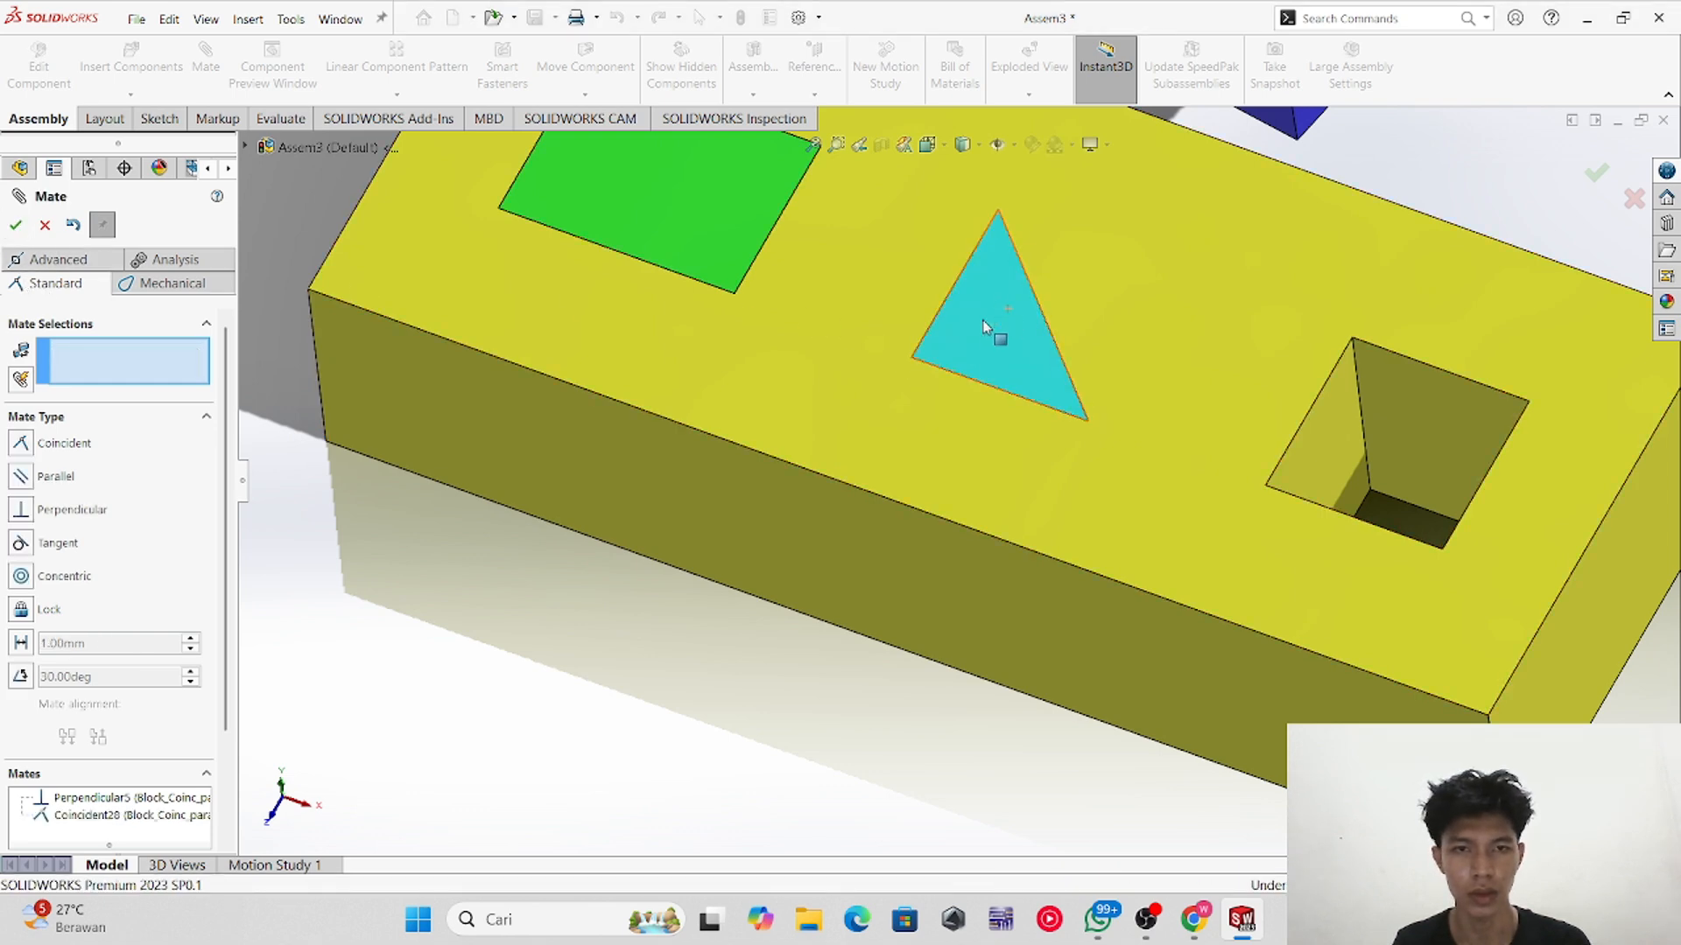
Step: Close the mate dialog and inspect the triangular prism seated in its hole from different angles
scroll(1036, 402, "up", 2)
middle_click_drag(1036, 401, 1036, 338)
scroll(1055, 397, "down", 2)
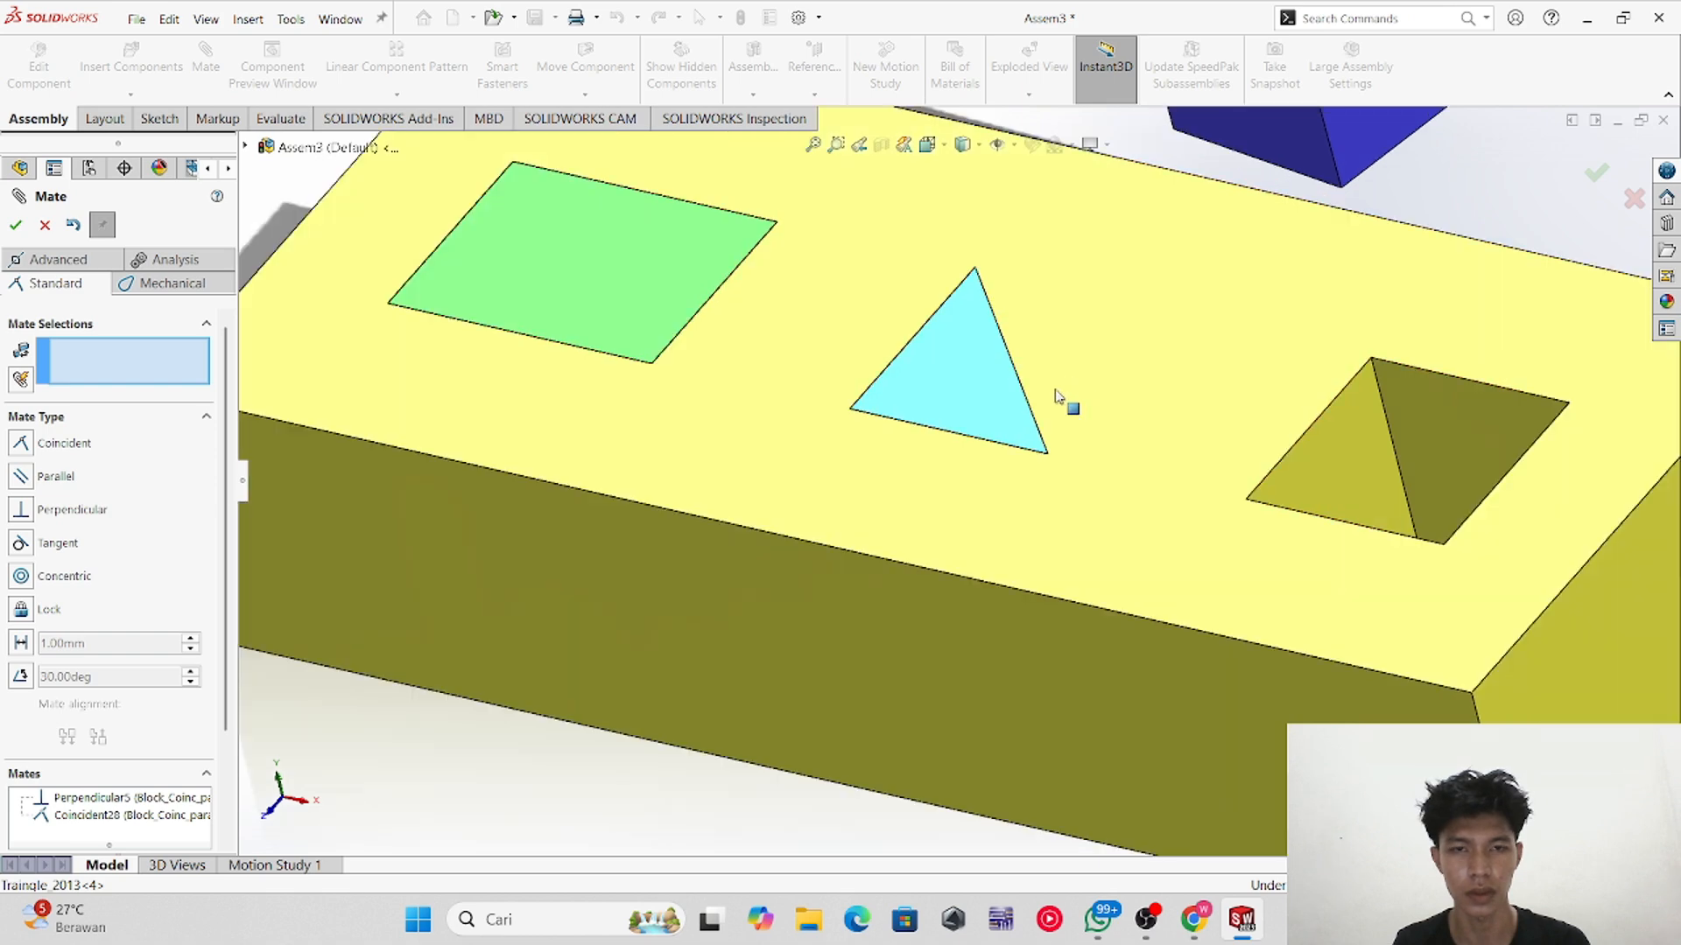
left_click(21, 231)
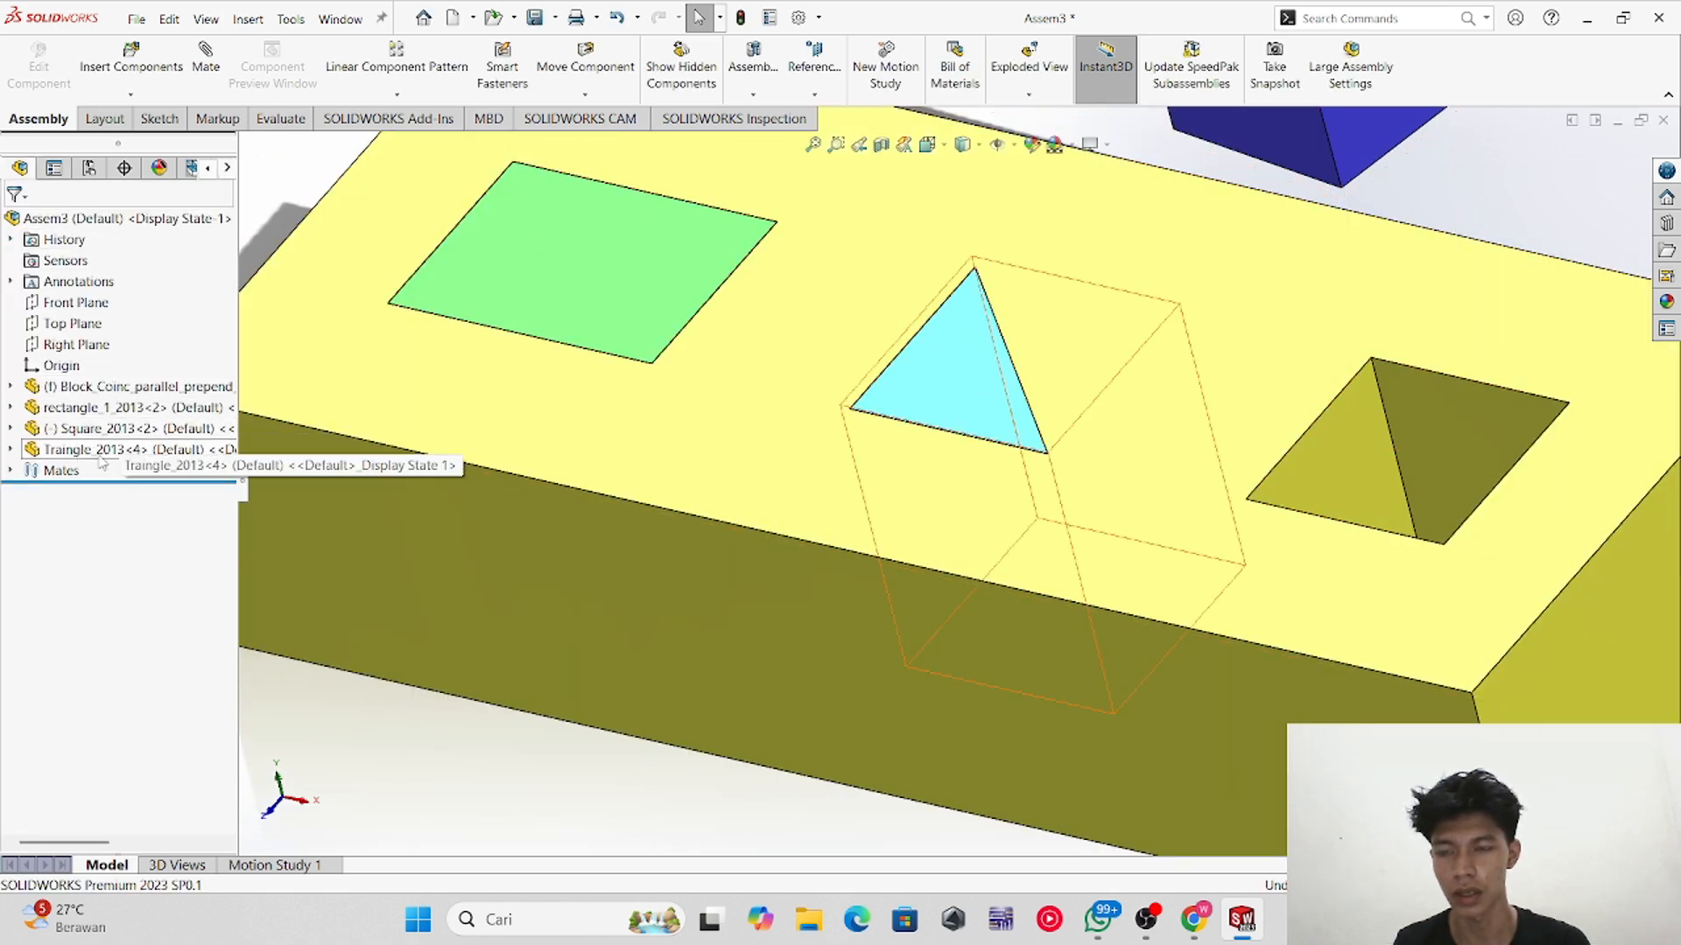
scroll(645, 495, "up", 6)
middle_click_drag(1060, 416, 1020, 518)
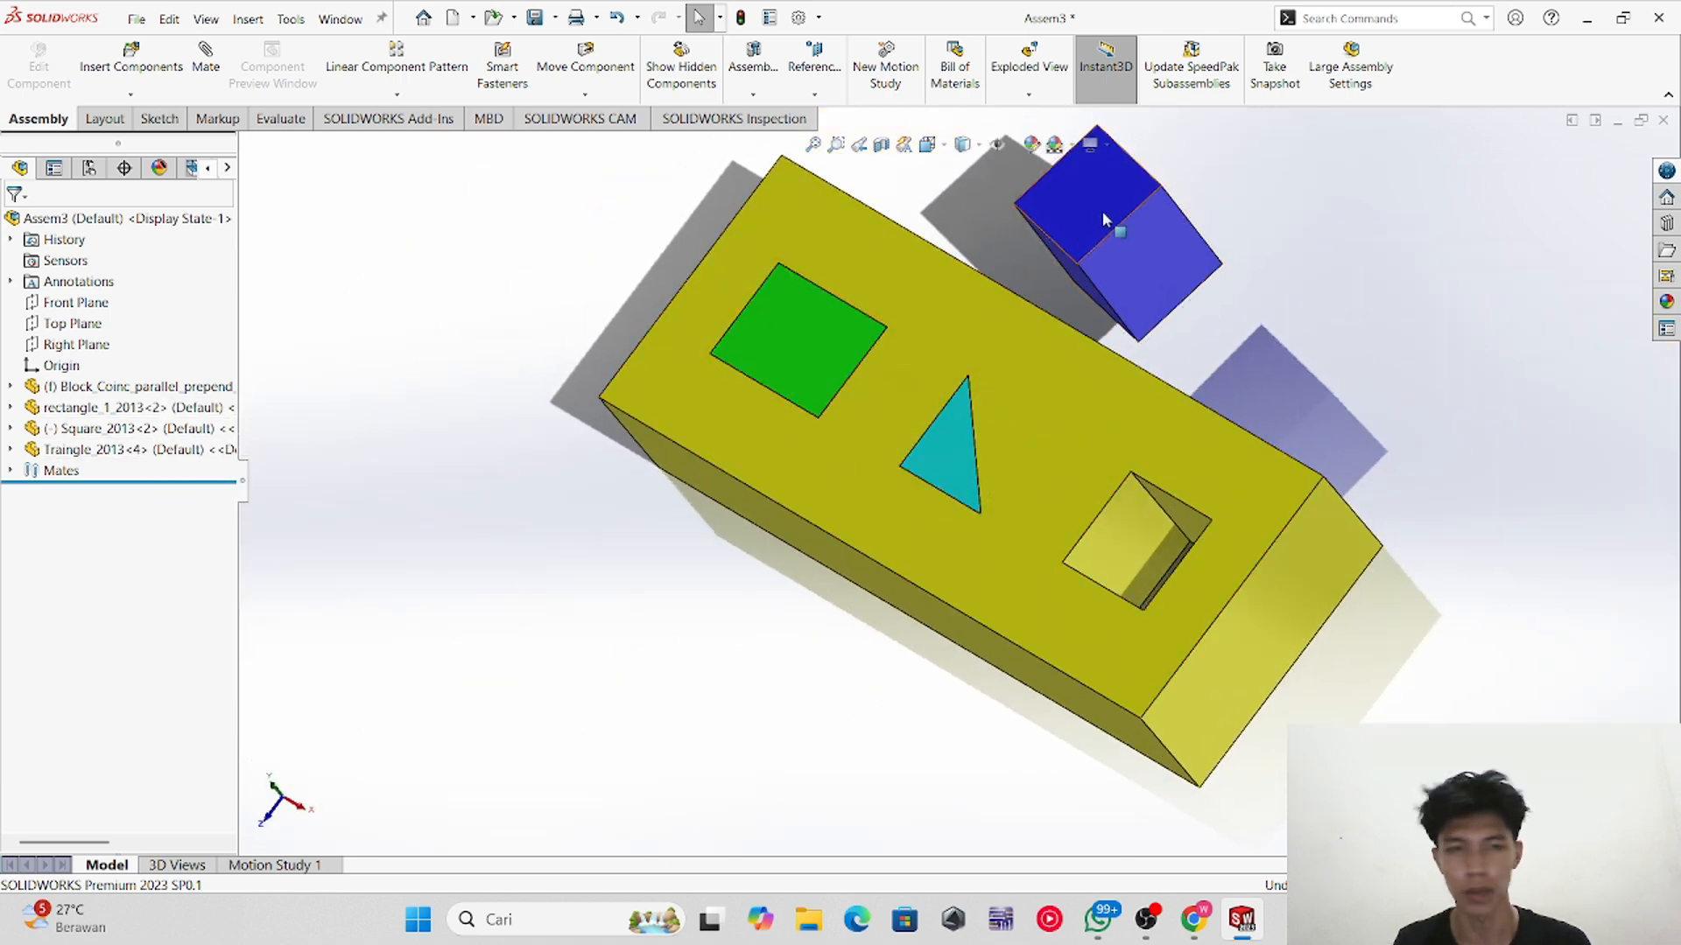
Step: Mate a vertex of the blue cube coincident with the corner of the square hole
middle_click_drag(1127, 250, 912, 409)
left_click(922, 390)
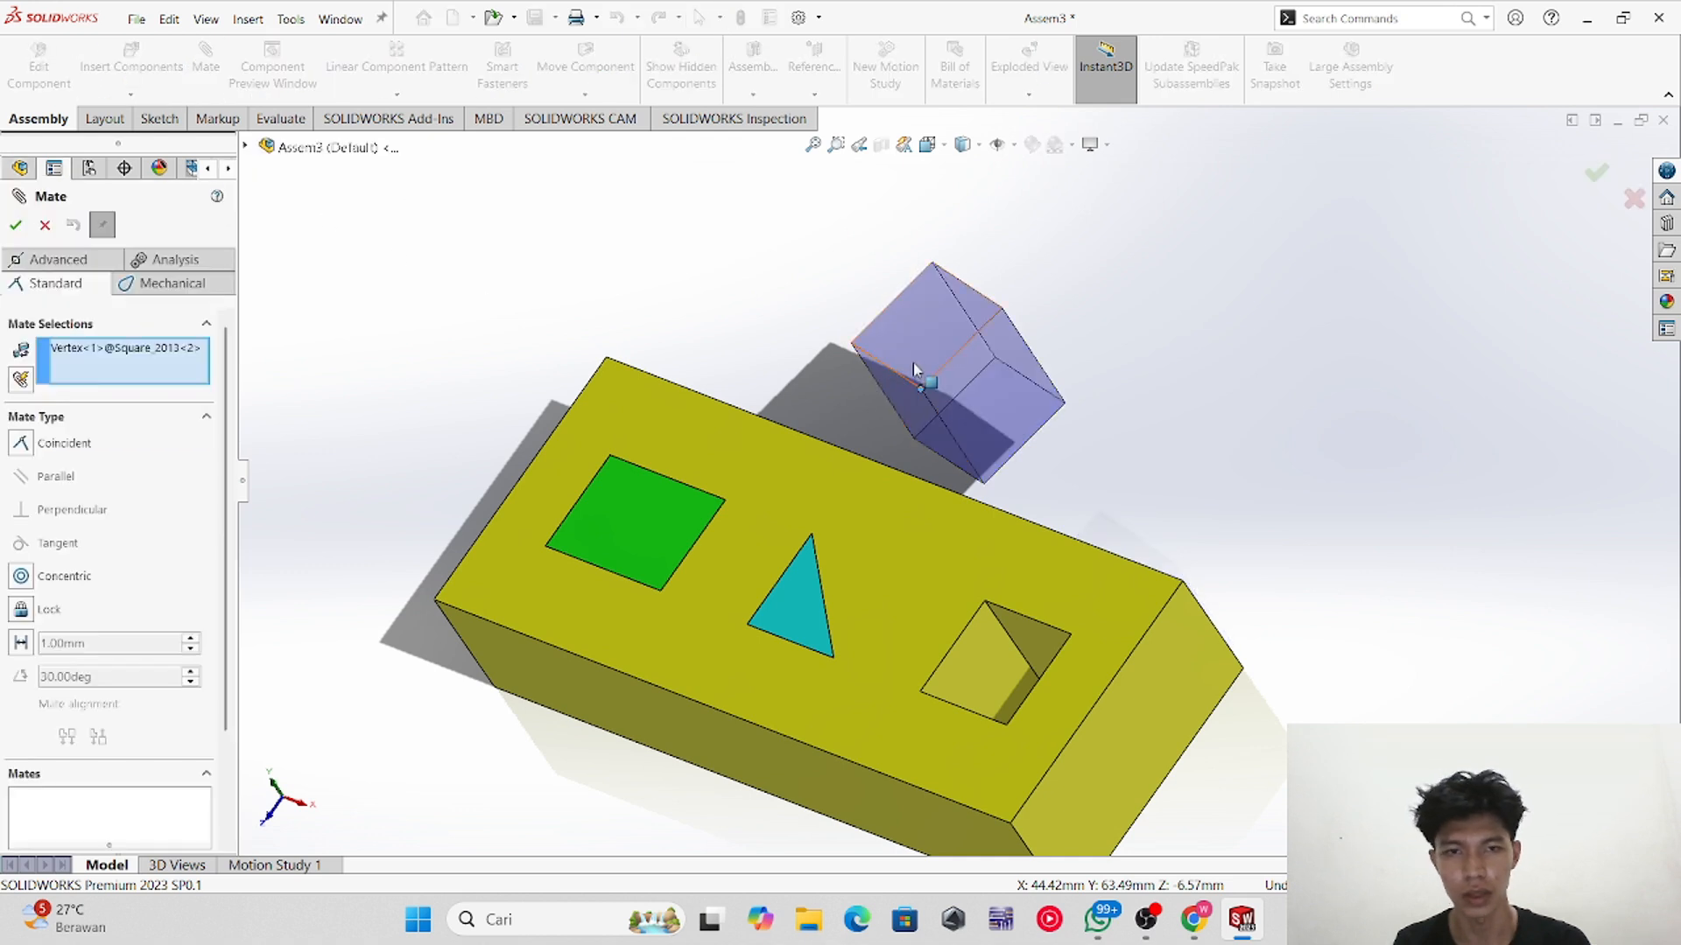
left_click(1005, 727)
left_click(16, 225)
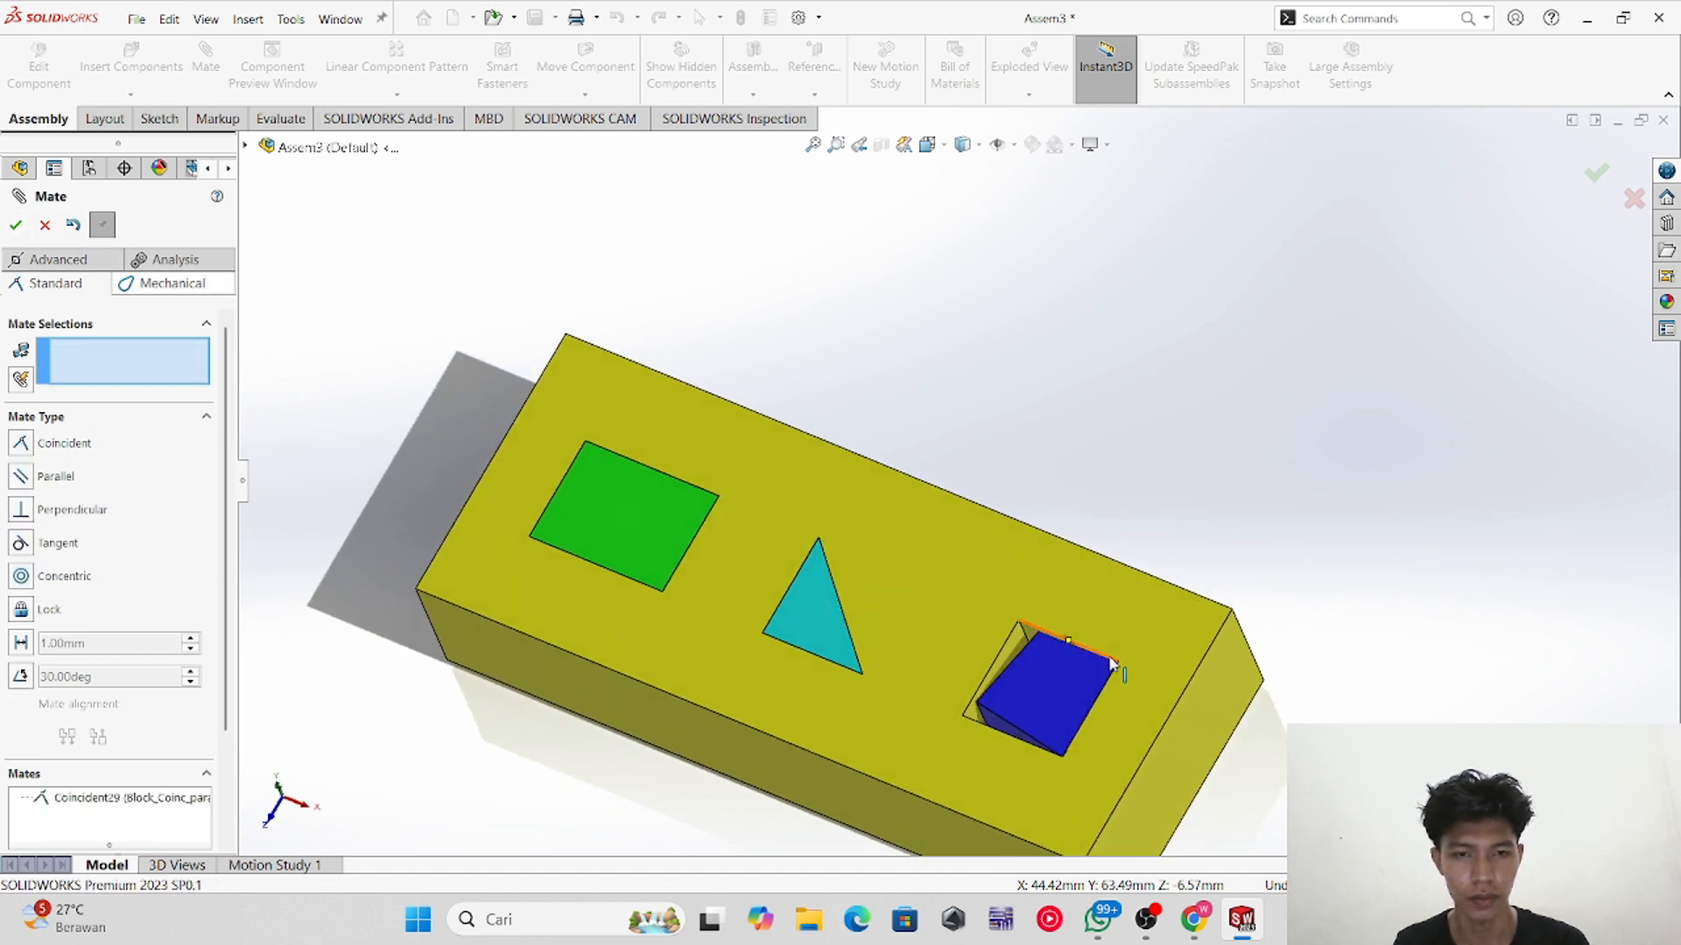
scroll(1021, 572, "down", 3)
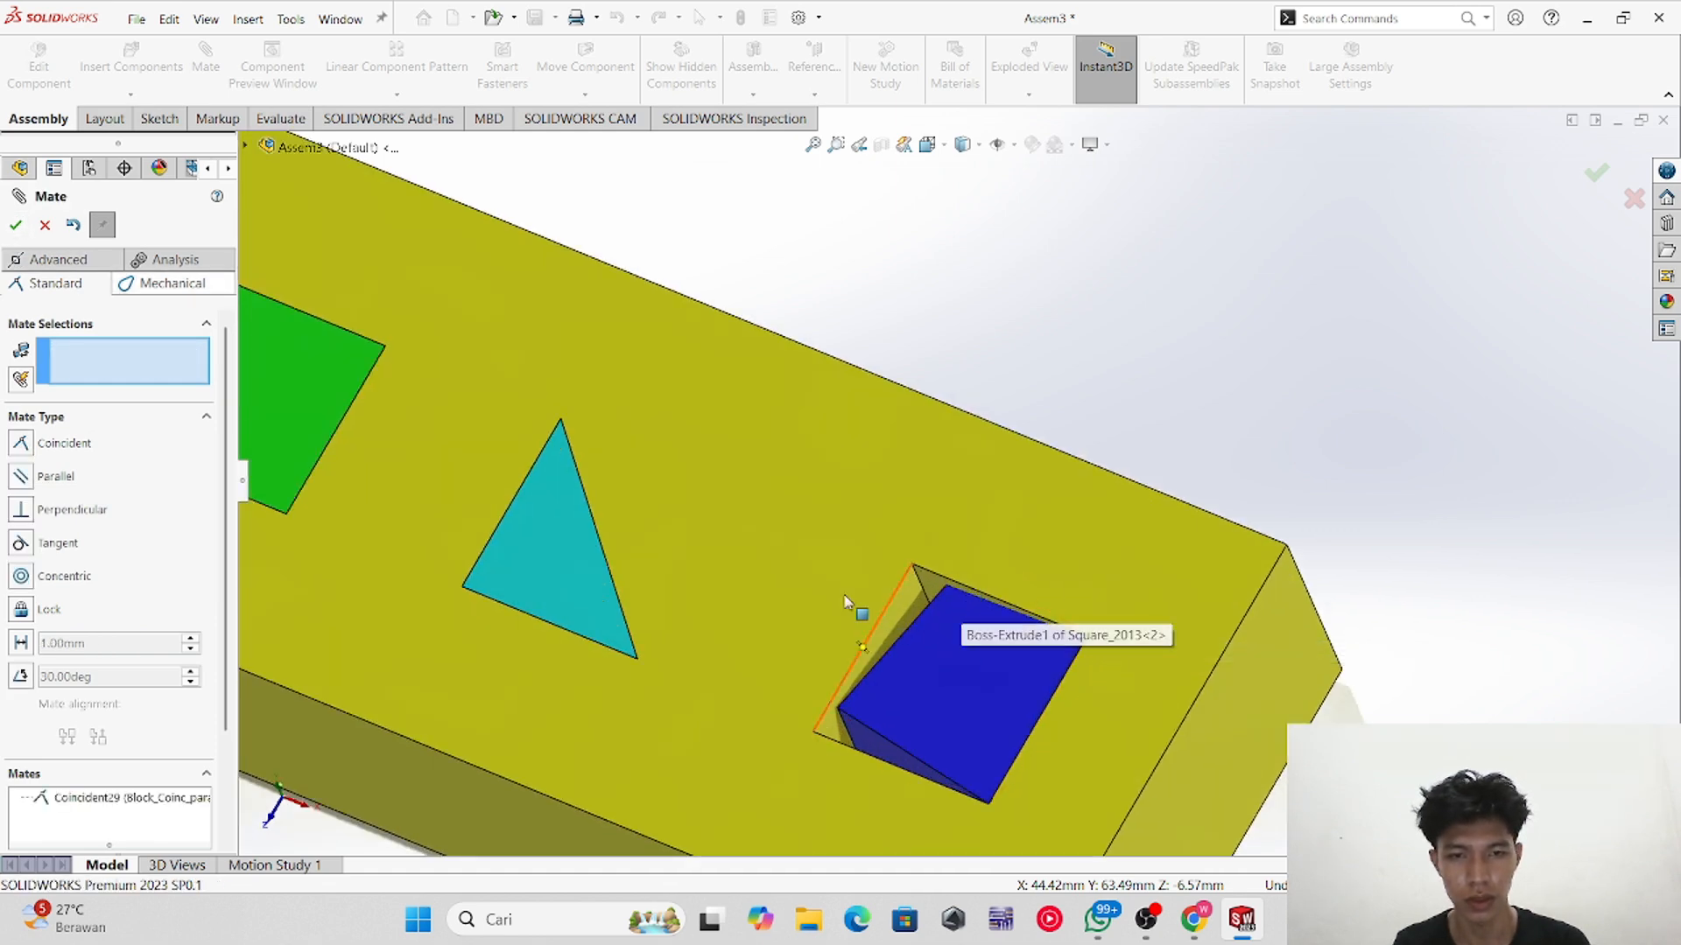
Step: Add another coincident mate between a cube vertex and the square hole's corner, then close the mate dialog
left_click(913, 564)
left_click(969, 565)
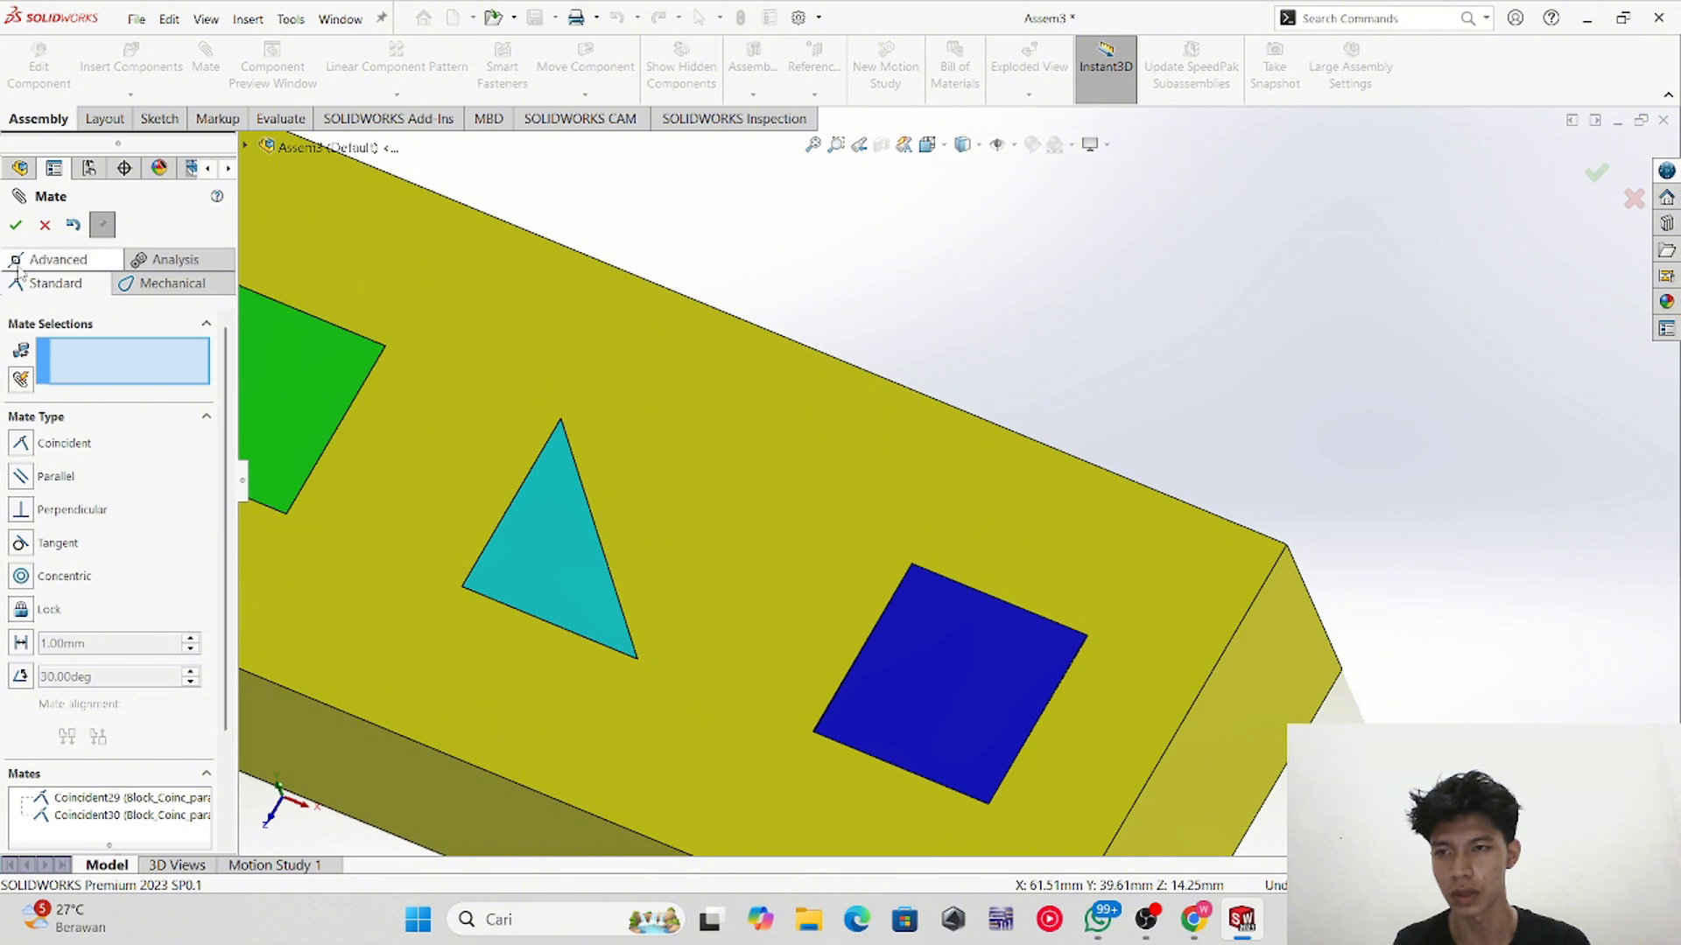
left_click(15, 225)
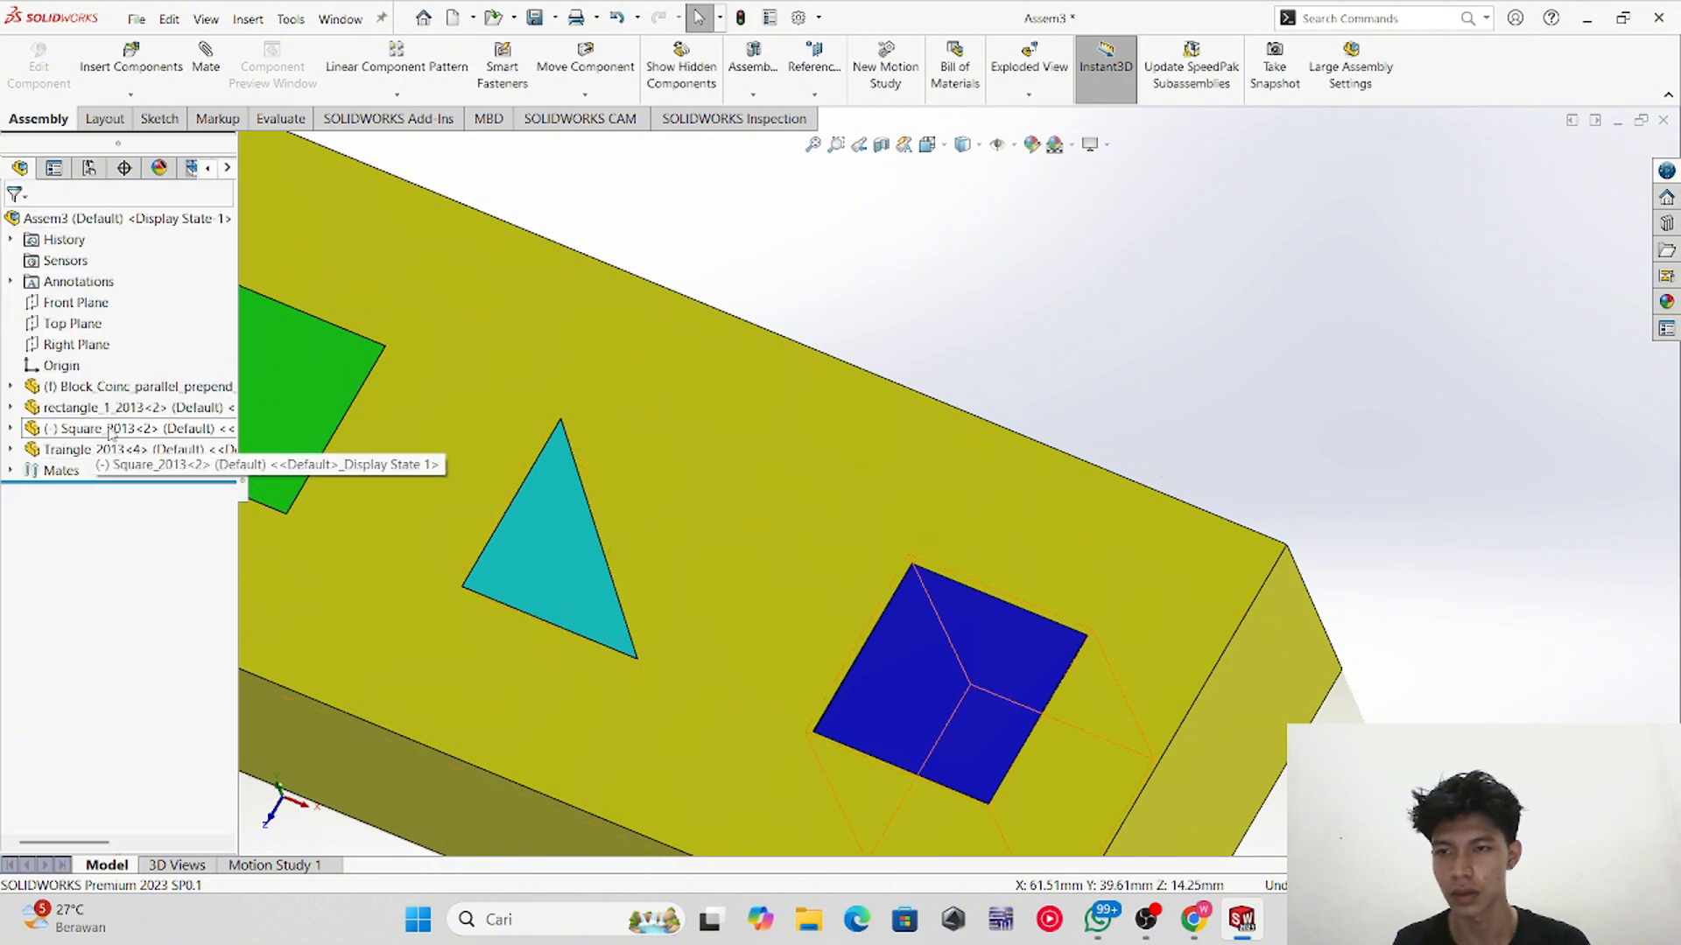
Step: Mate the cube's top face parallel to the block's top face and close the mate dialog
left_click_drag(1024, 701, 925, 649)
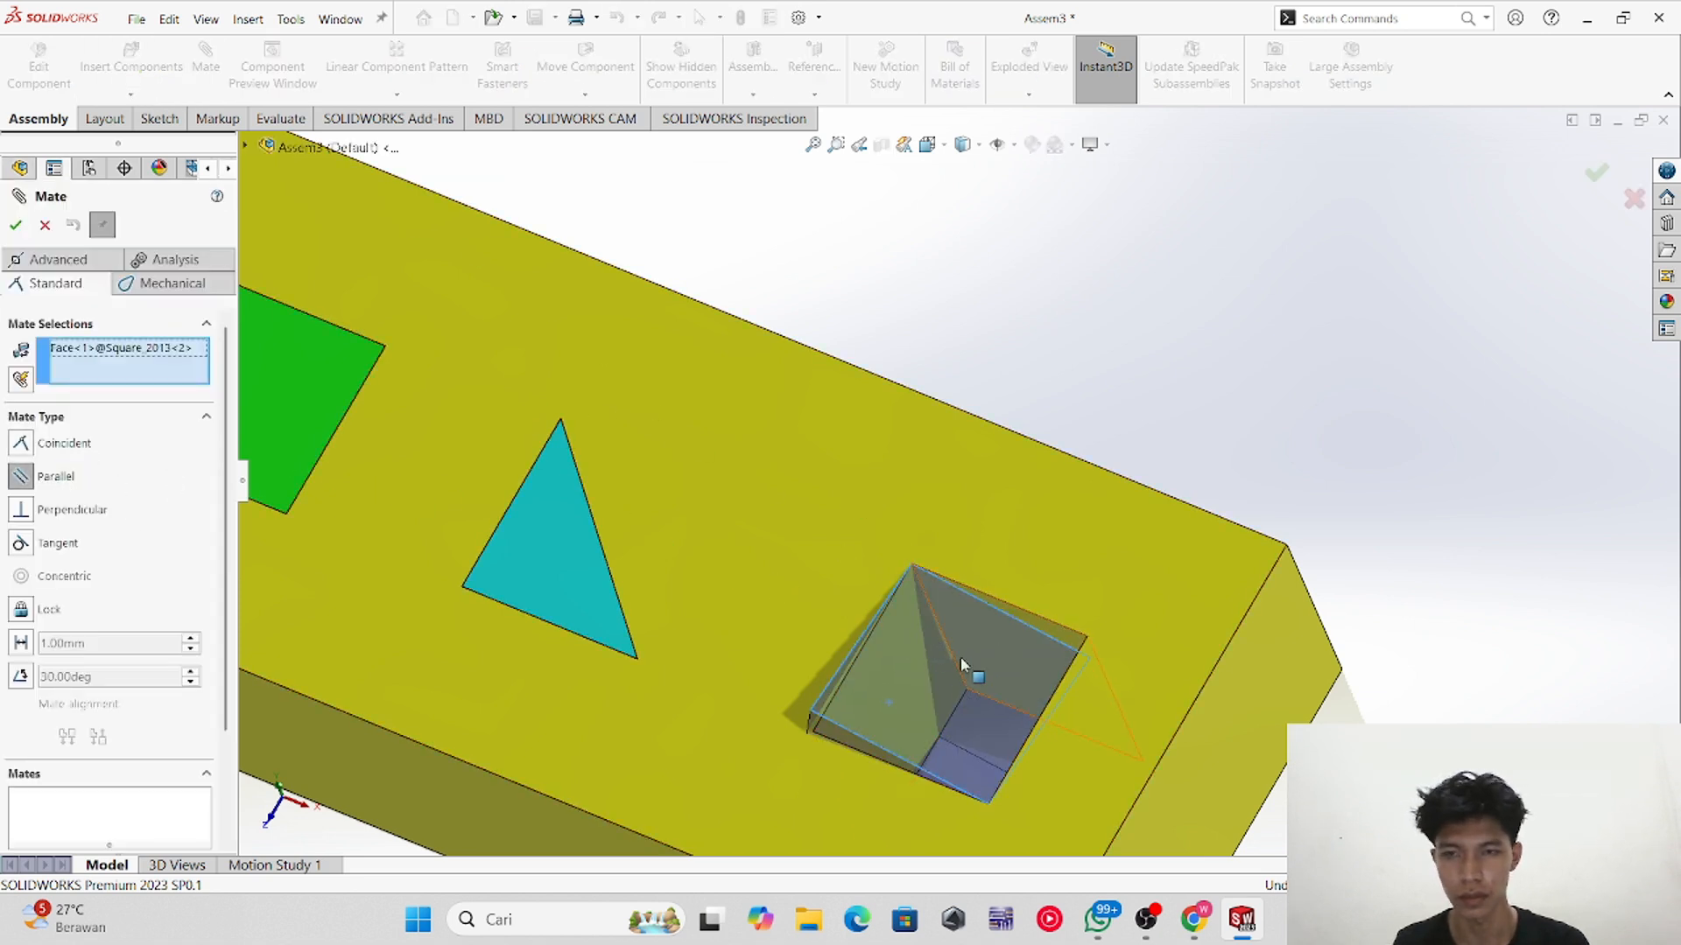
left_click(856, 555)
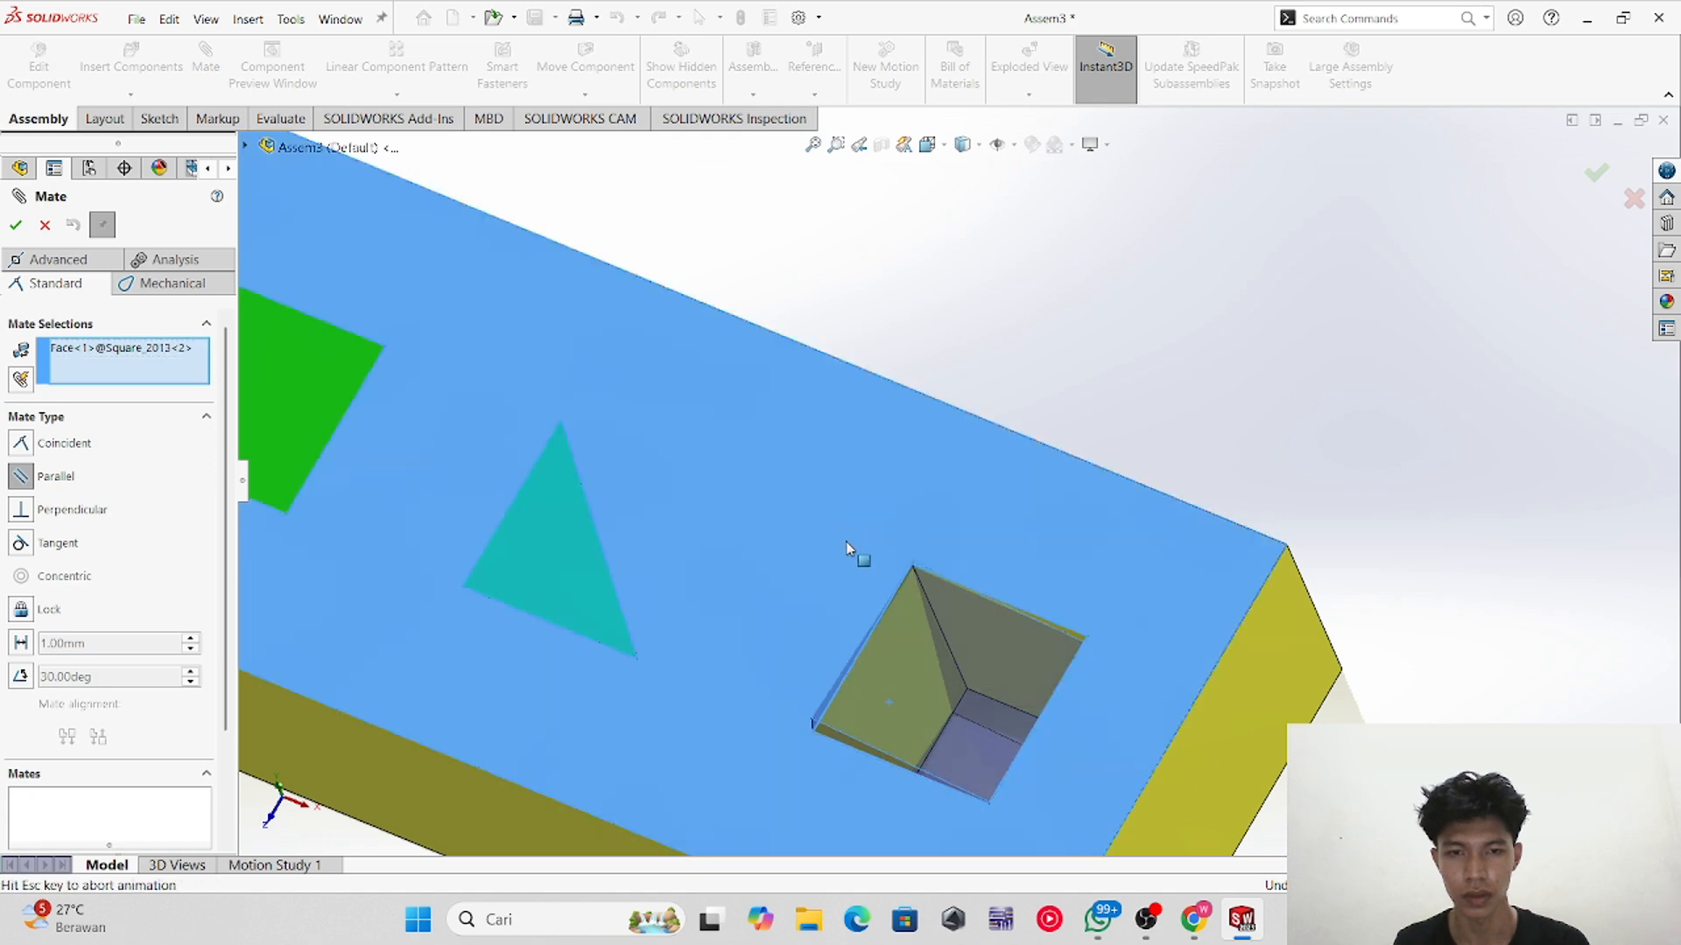
left_click(15, 226)
left_click(45, 226)
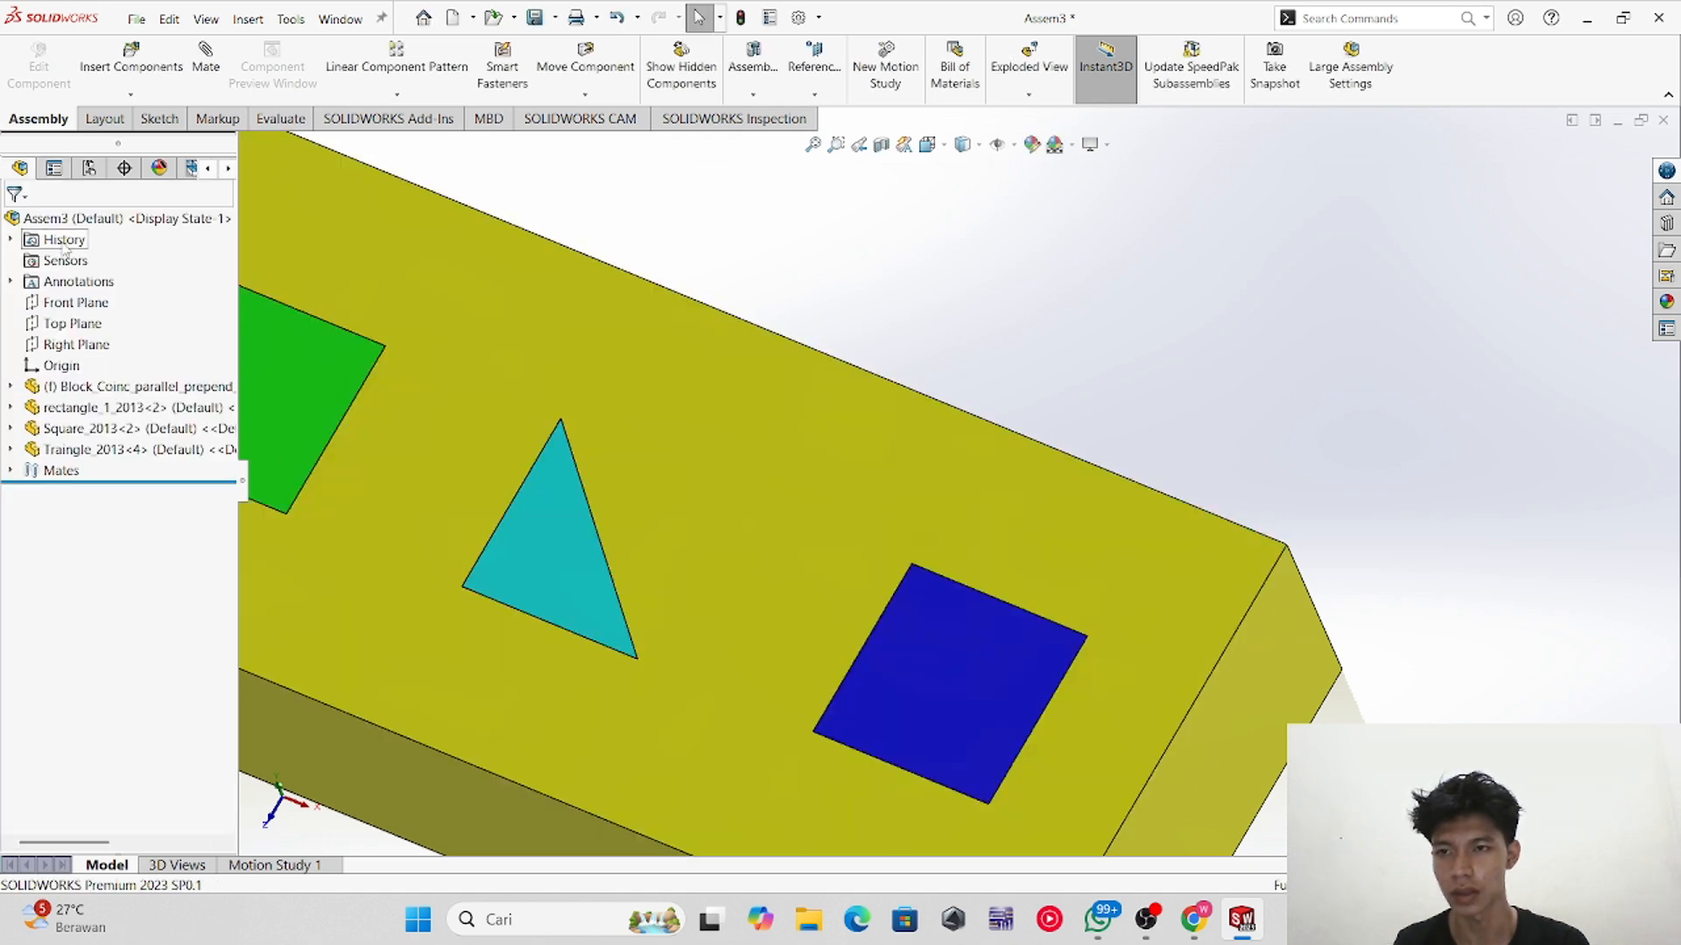
Step: Fit the view and inspect the block with the square, triangle and rectangle pieces seated in their holes
key("f")
middle_click_drag(767, 679, 863, 590)
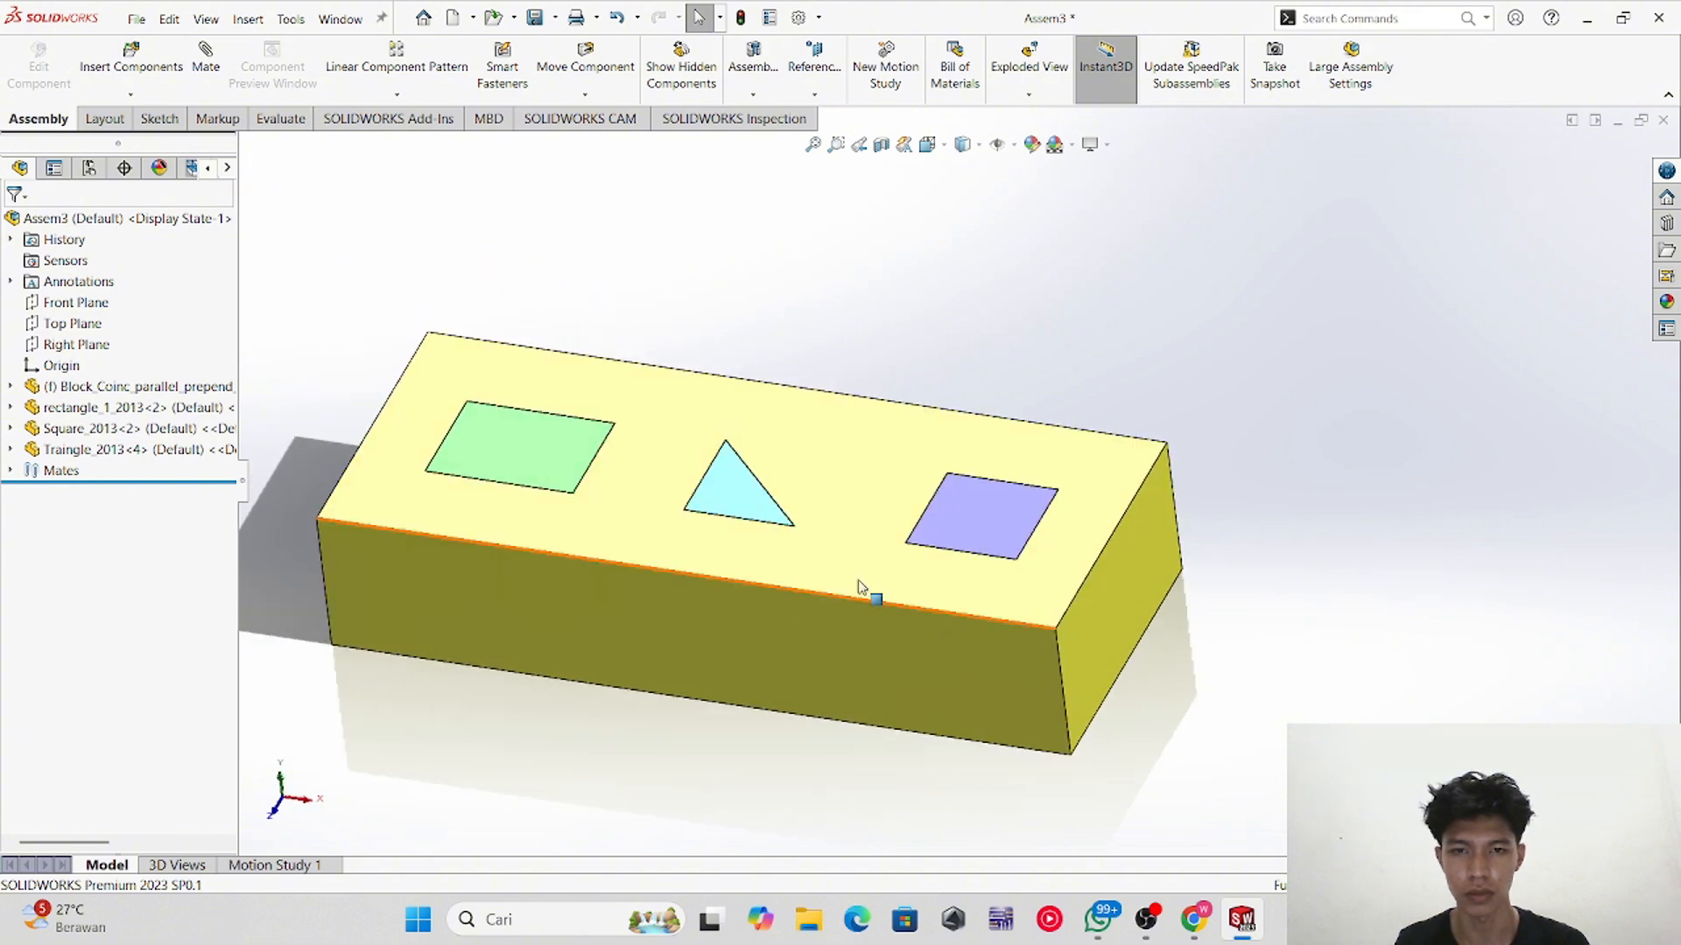
left_click(926, 512)
left_click(740, 486)
left_click(515, 457)
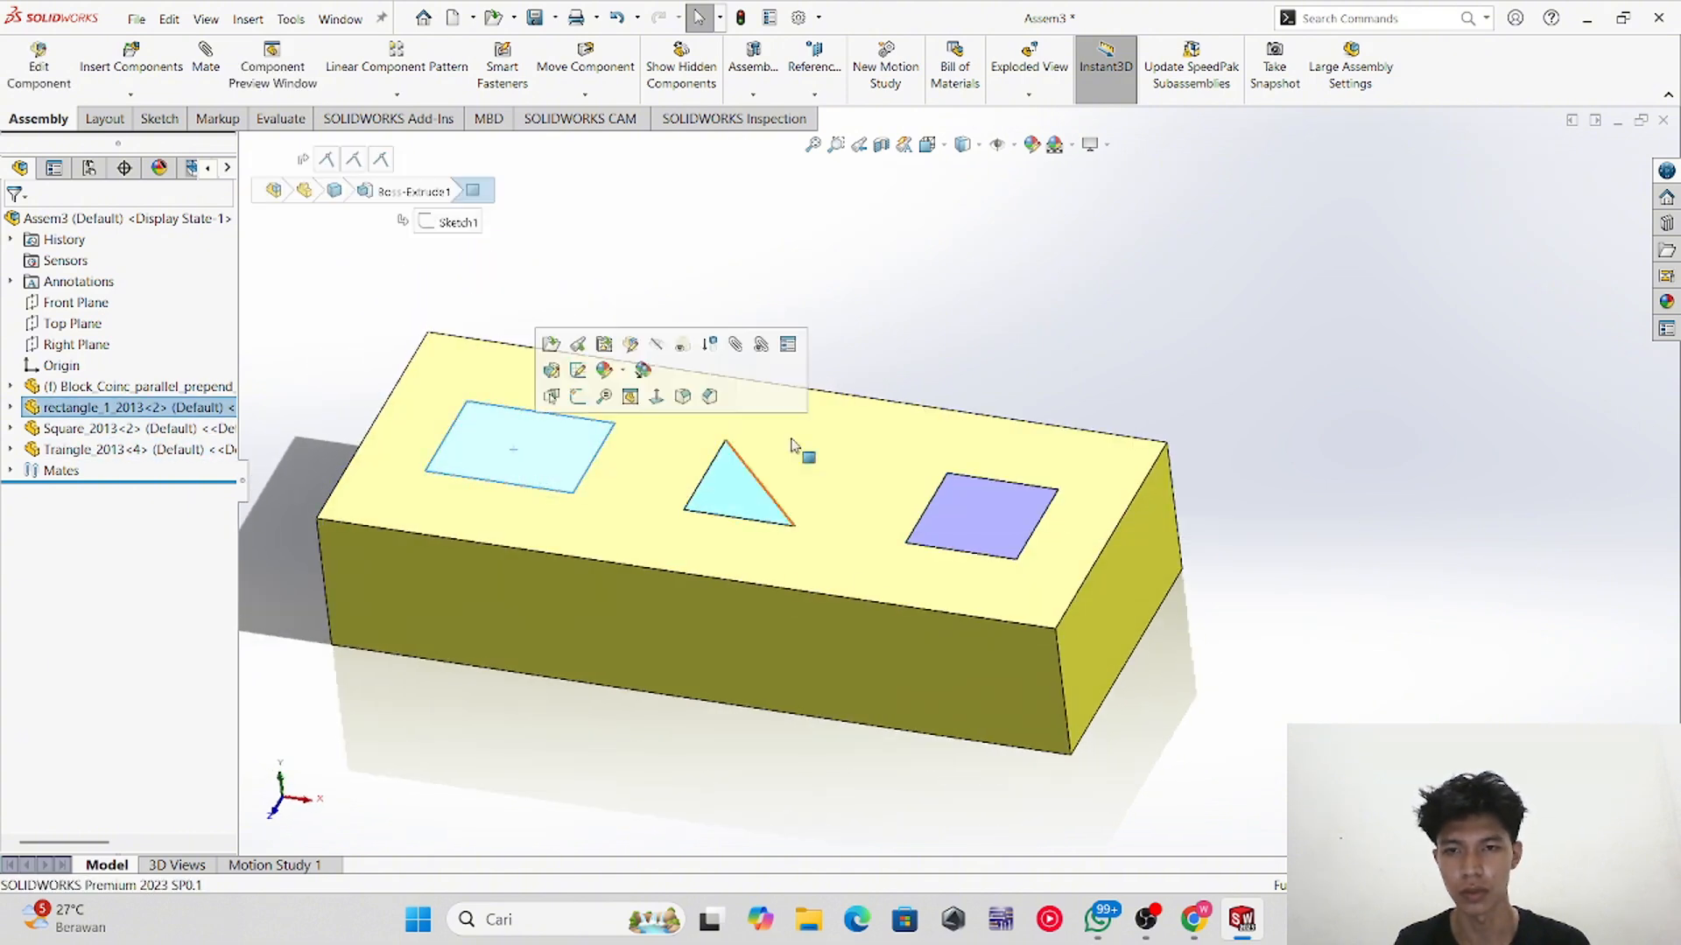
scroll(876, 398, "up", 2)
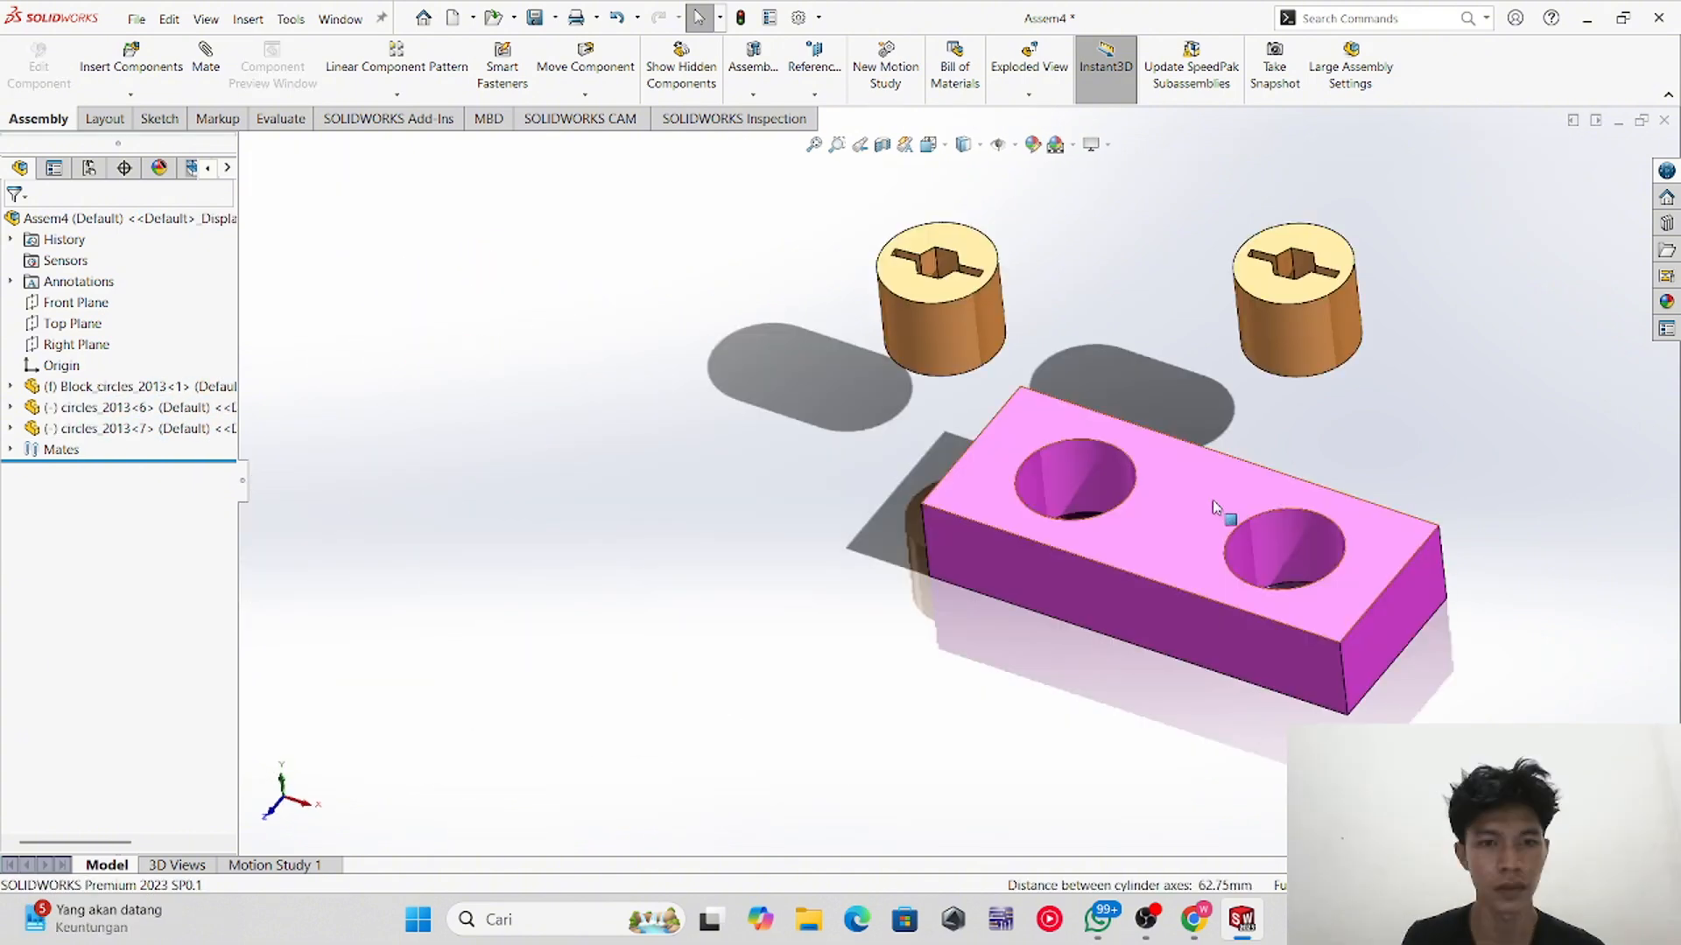
Step: Rotate the round-hole assembly view and copy a cylinder component to add a third cylinder instance
middle_click_drag(1145, 386, 1117, 450)
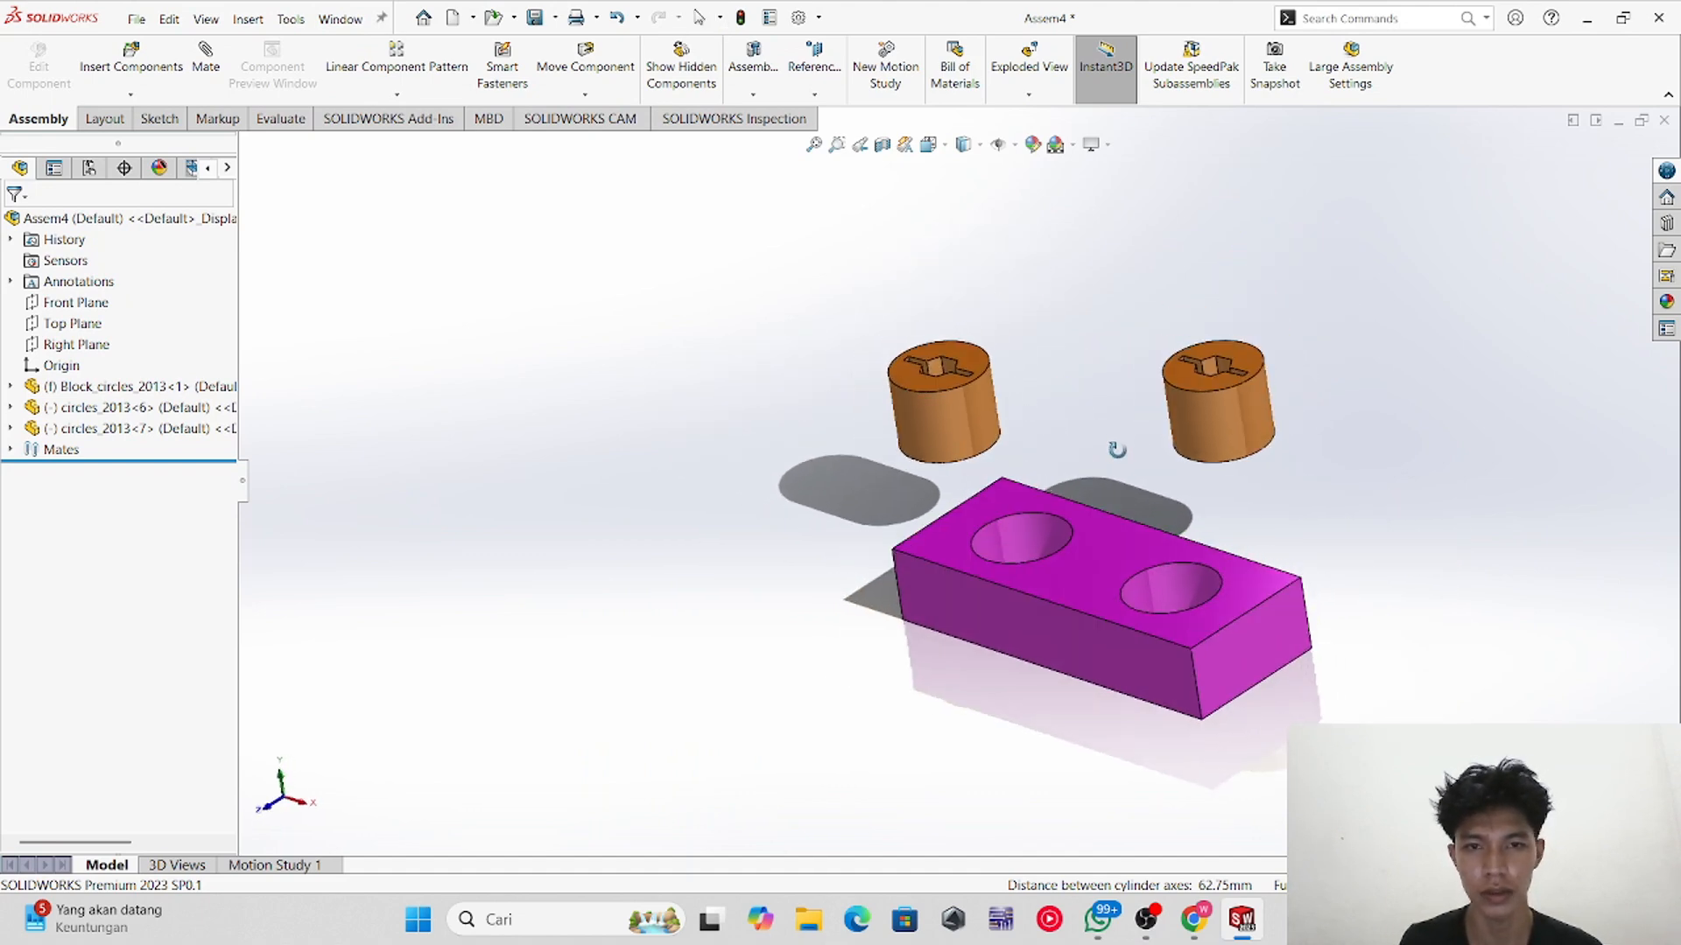
middle_click_drag(1115, 344, 931, 422)
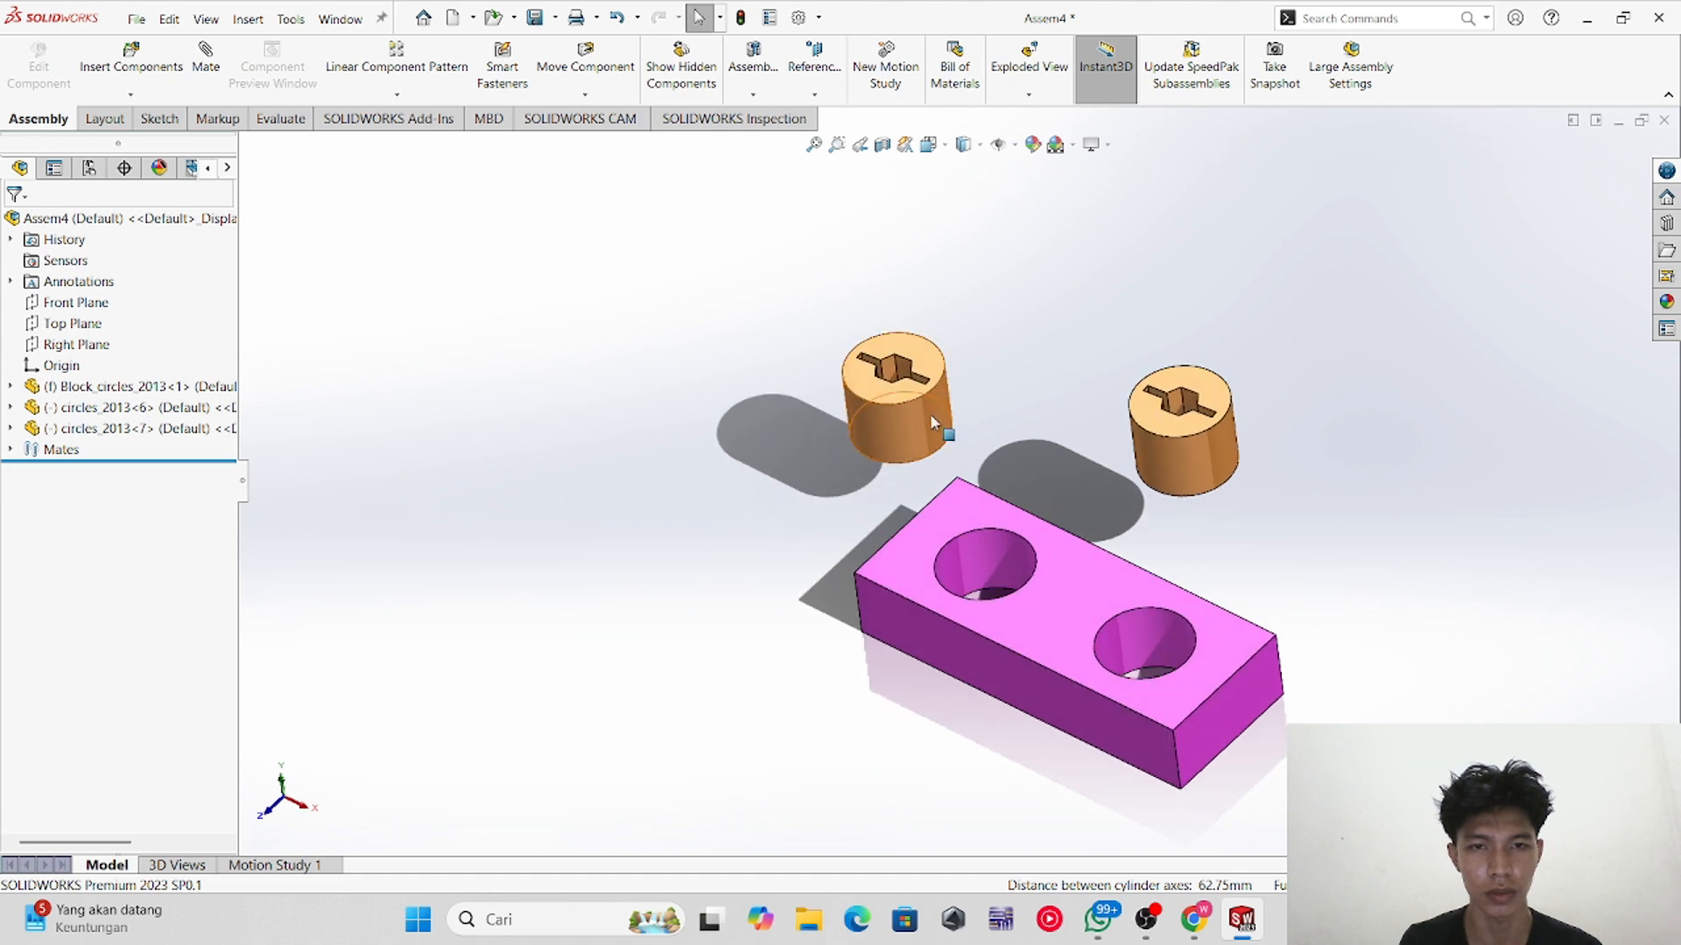
middle_click_drag(1049, 475, 1056, 433)
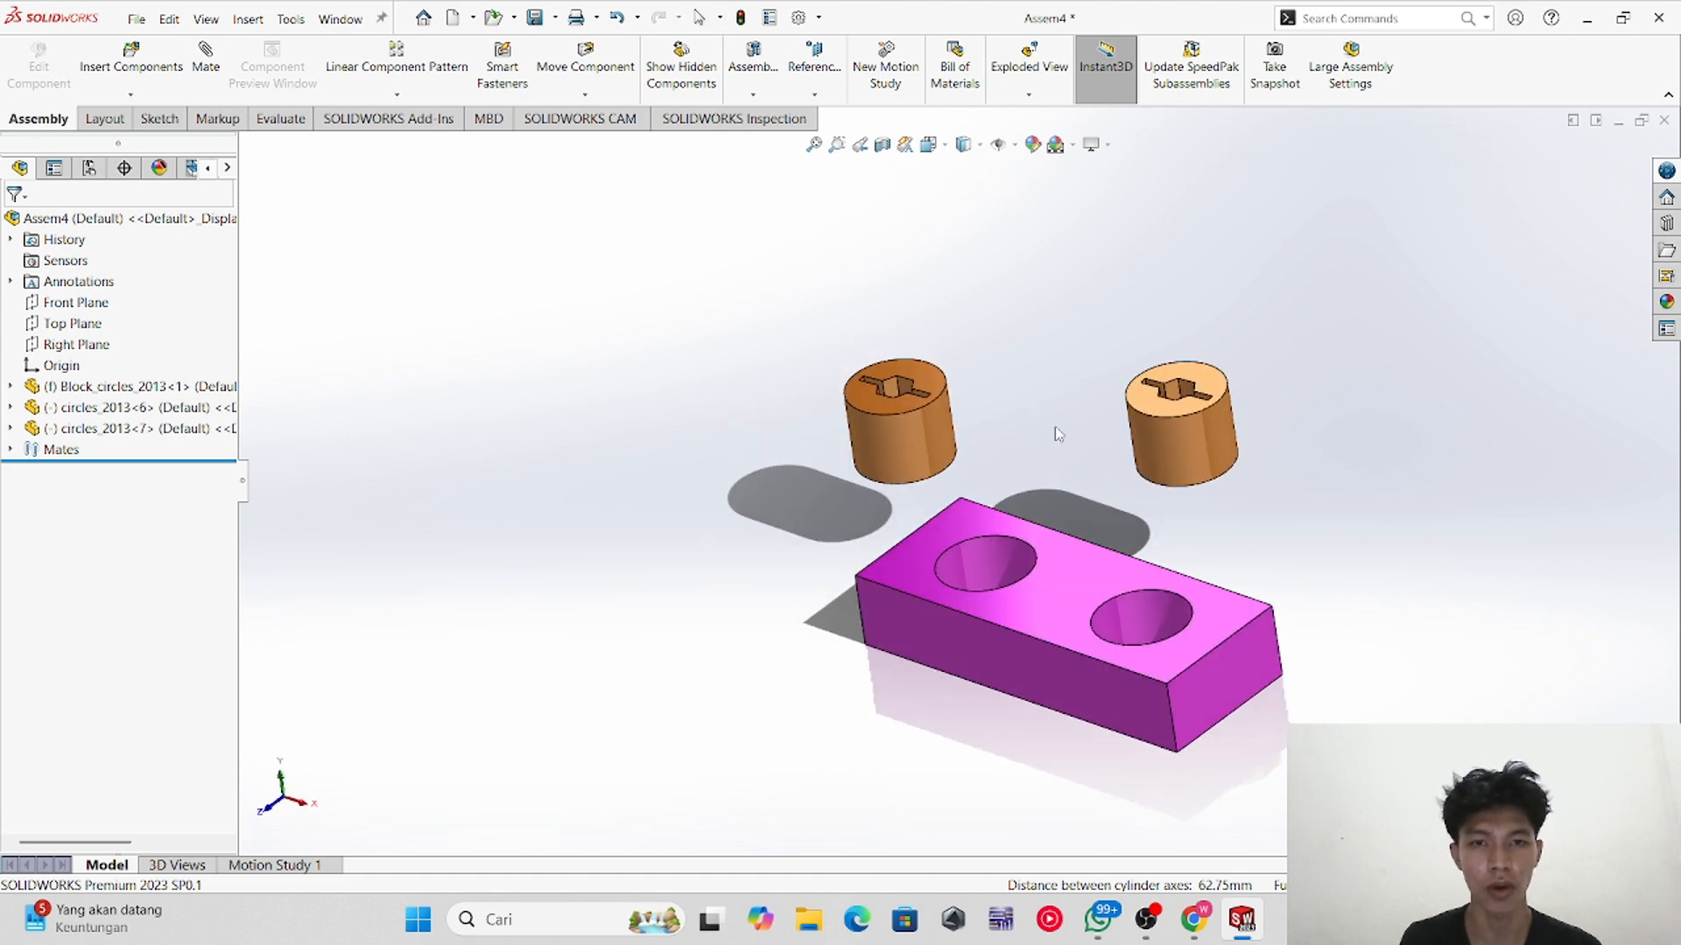
middle_click_drag(966, 308, 862, 424)
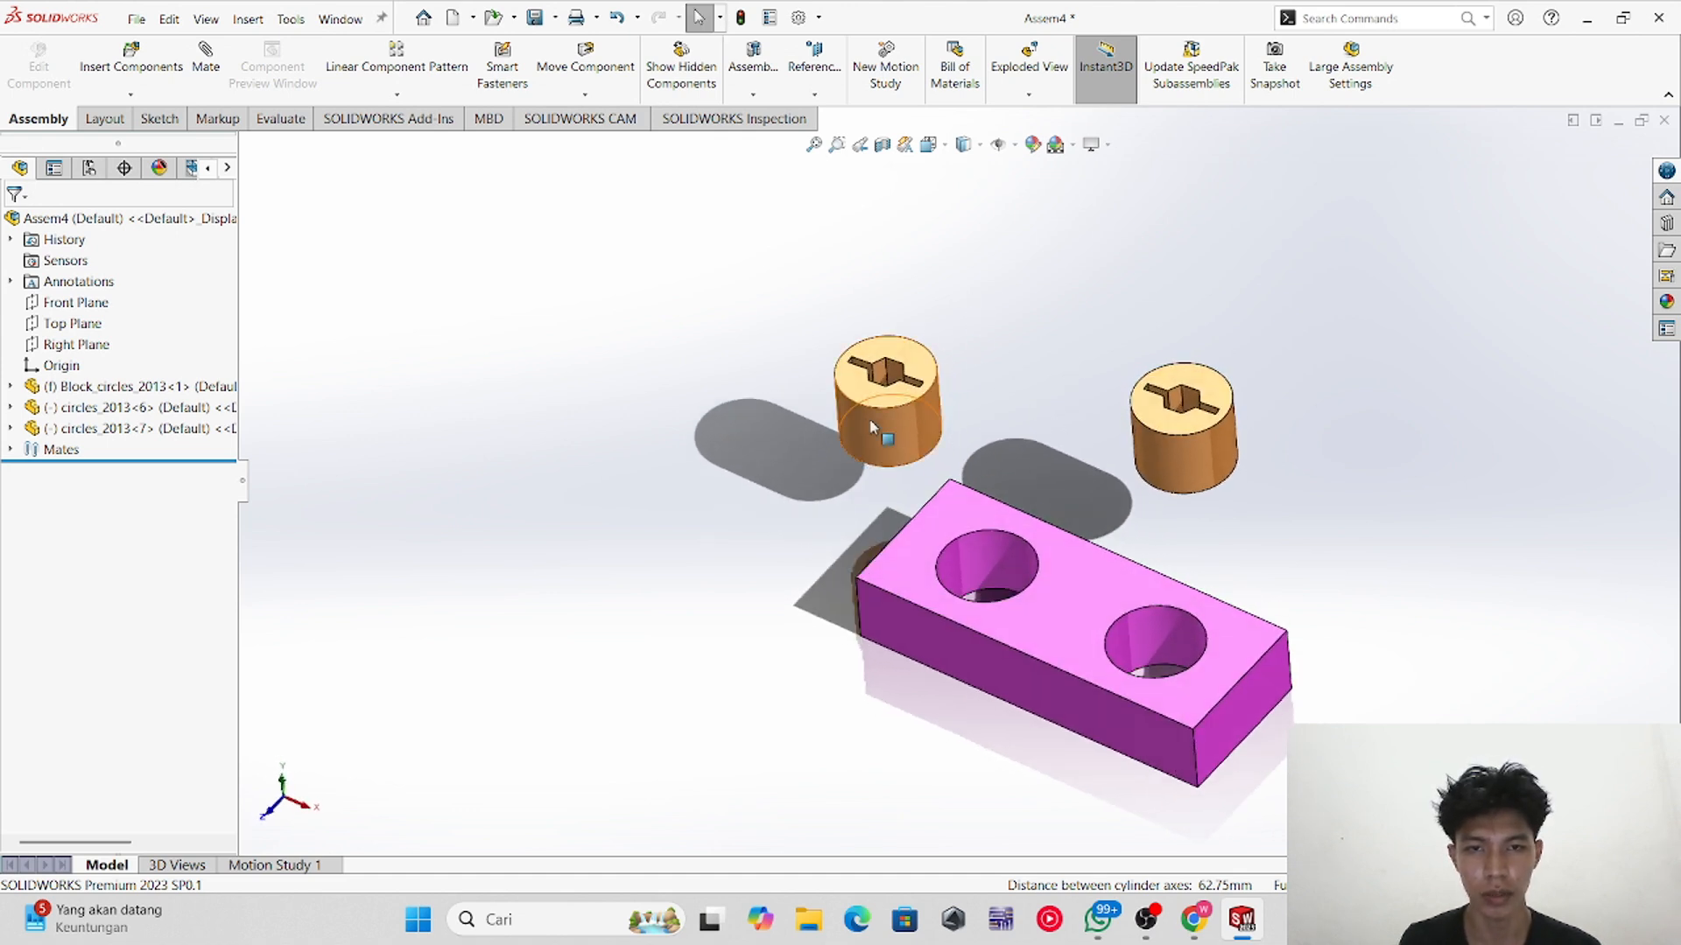
left_click_drag(877, 418, 1429, 506, "ctrl")
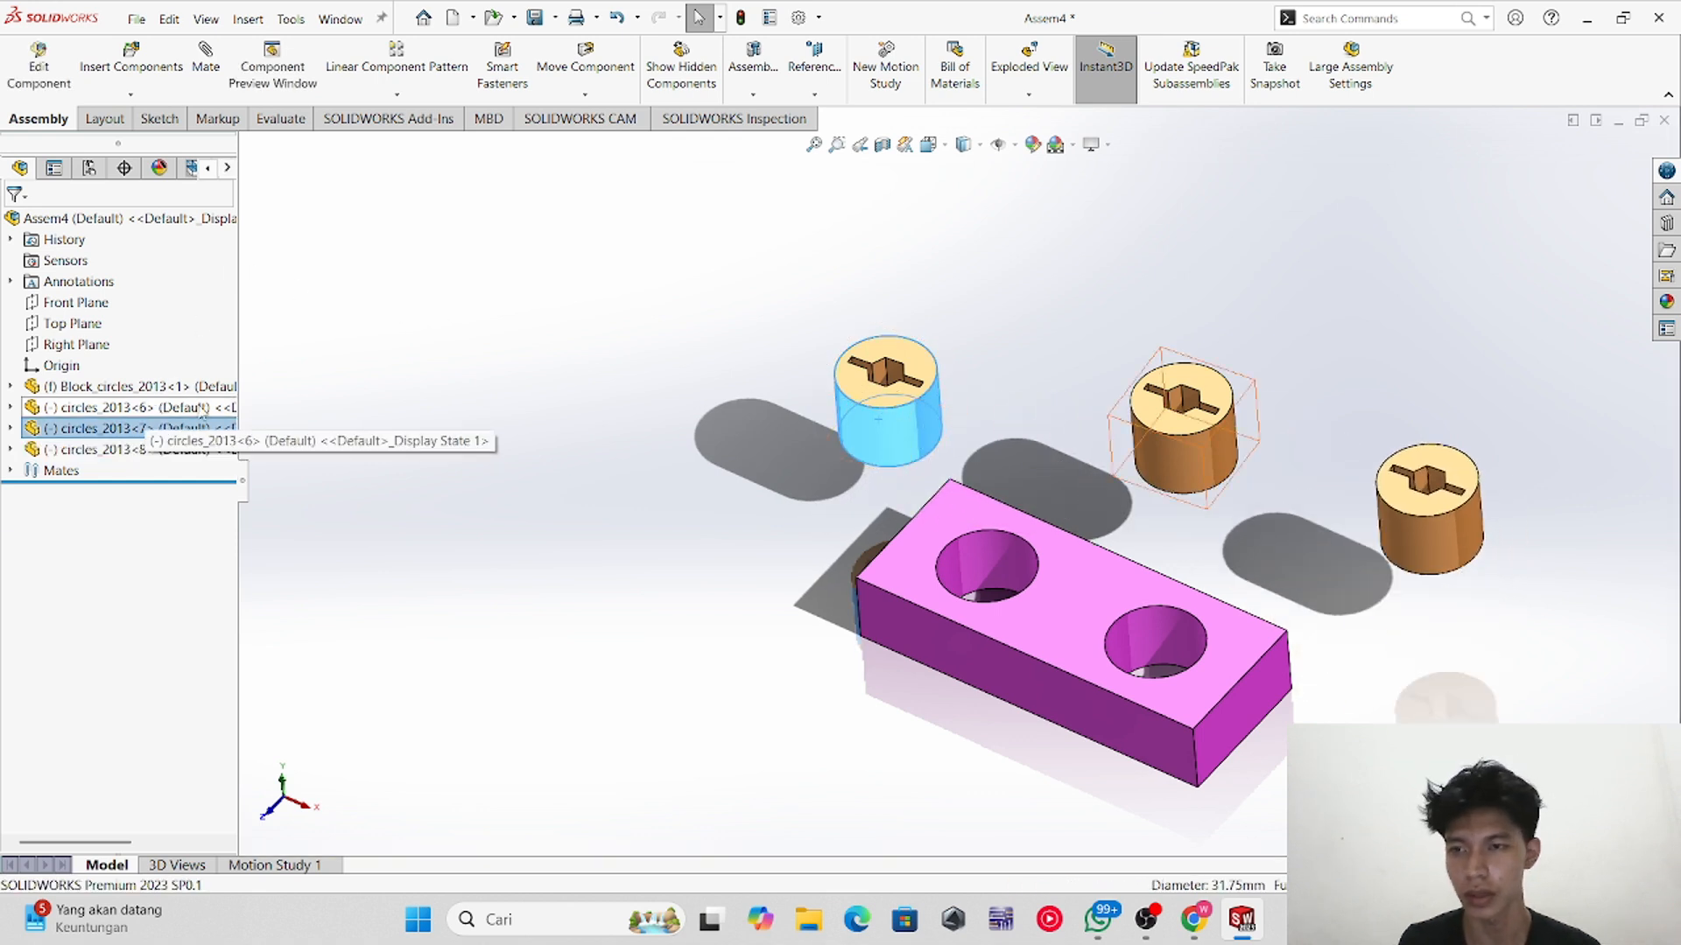
Step: Add a concentric mate between a cylinder's outer face and the block's left round hole
left_click(271, 428)
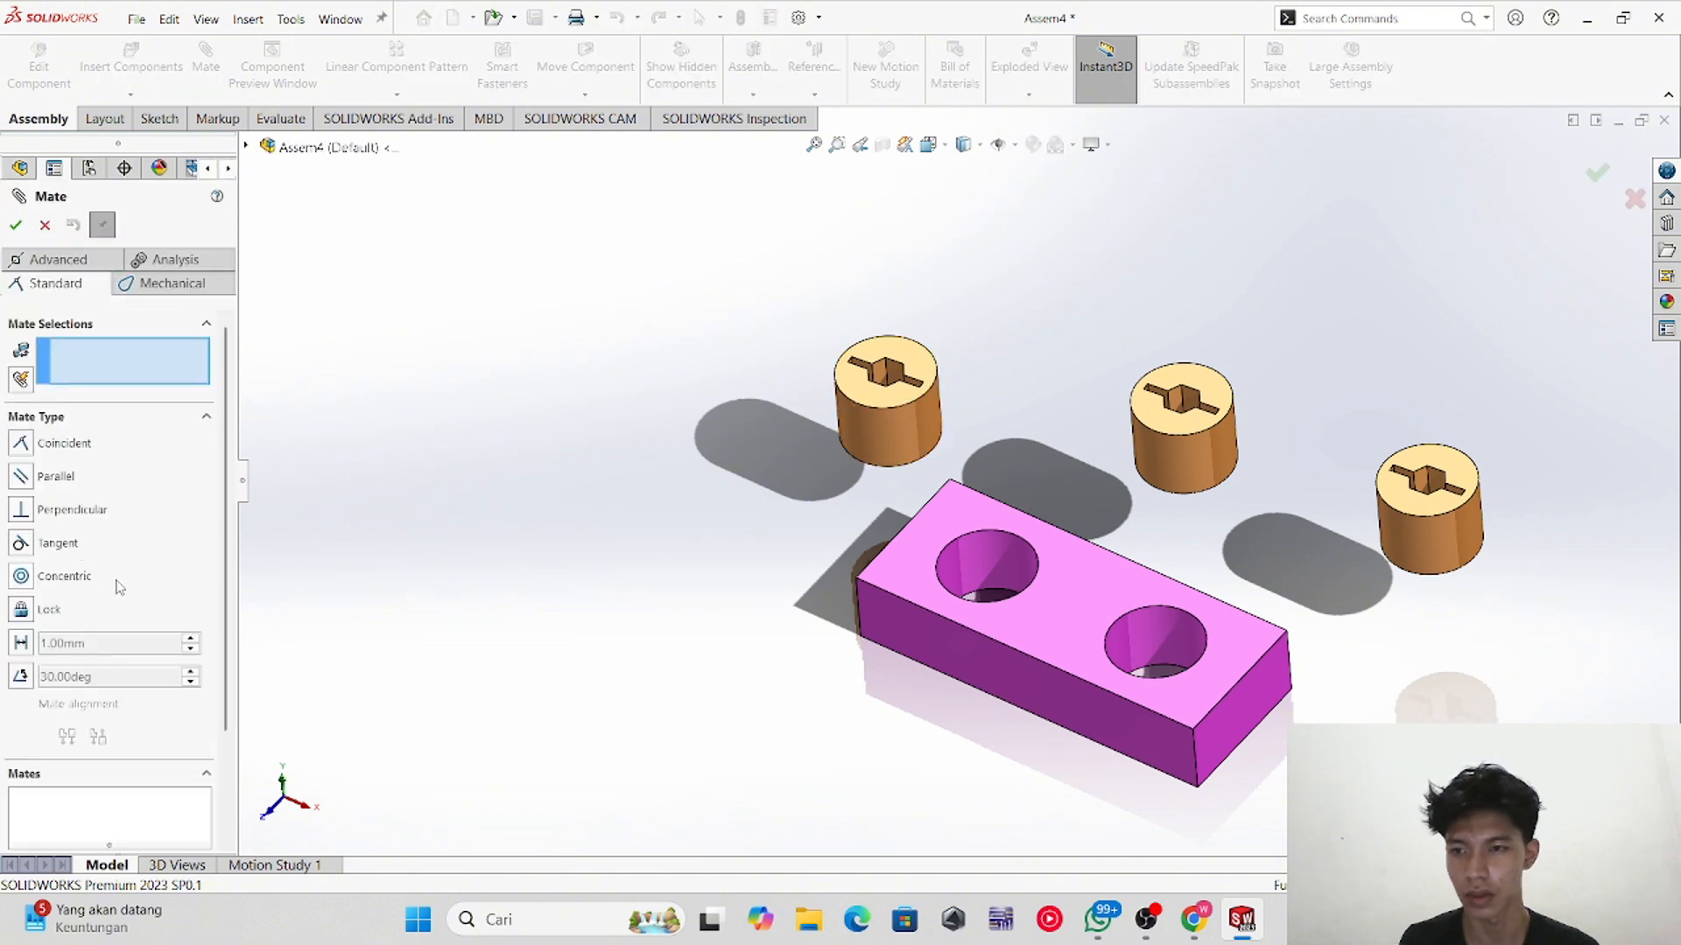
left_click(906, 431)
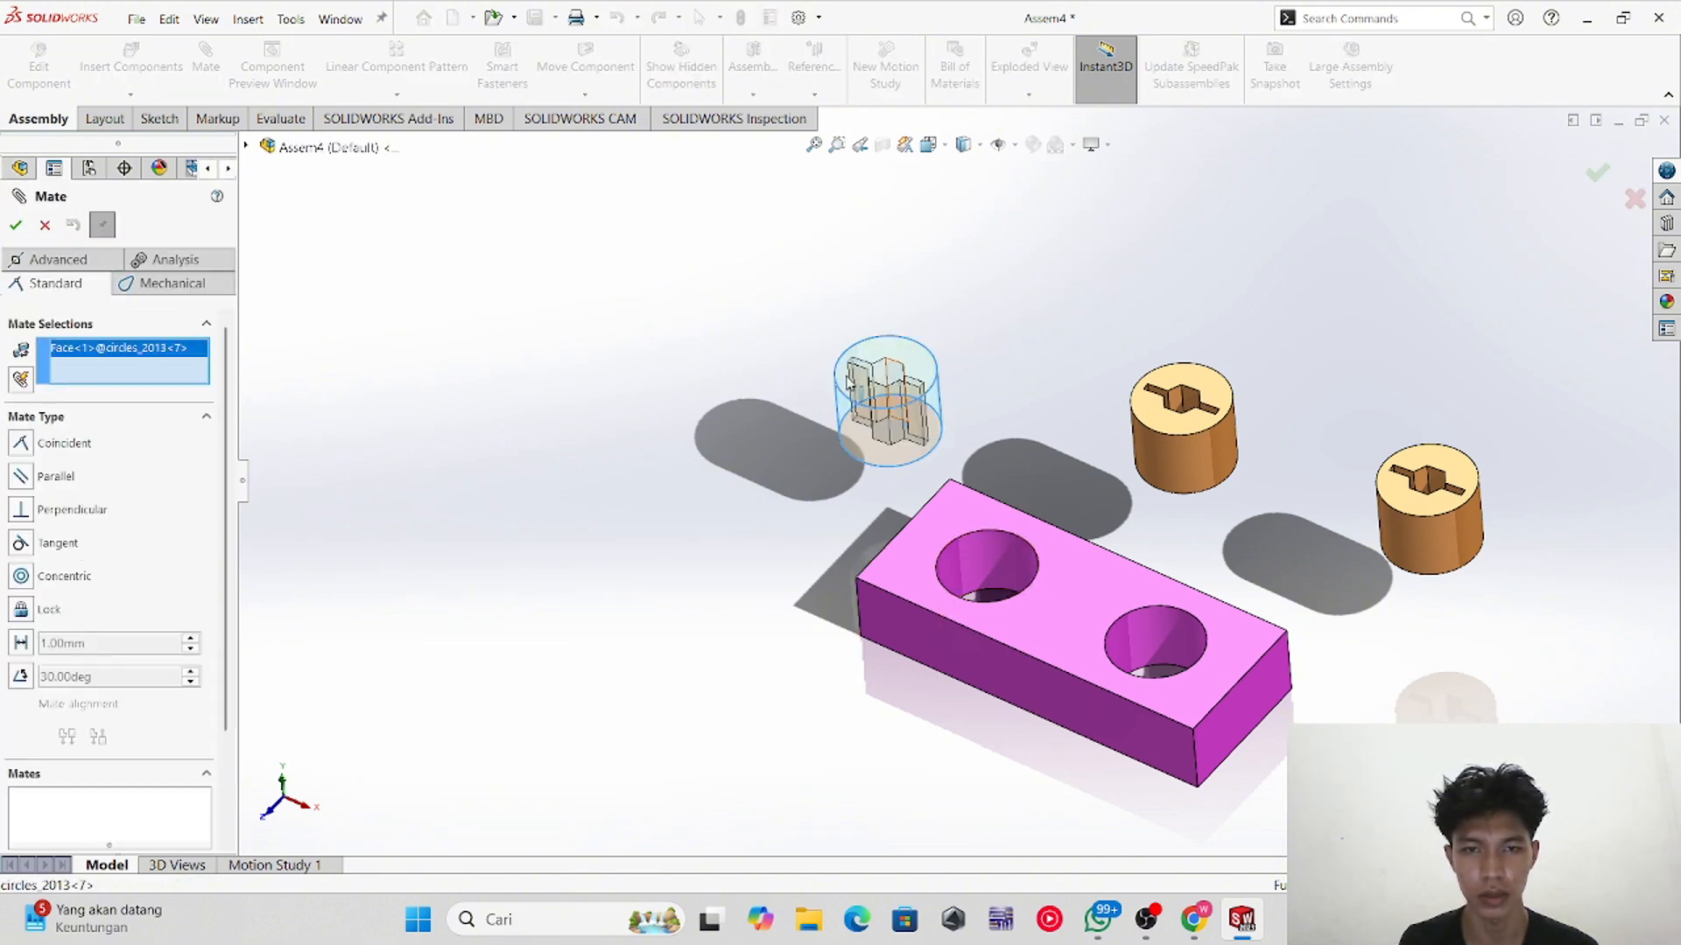
left_click(43, 227)
middle_click_drag(901, 486, 883, 448)
left_click(883, 451)
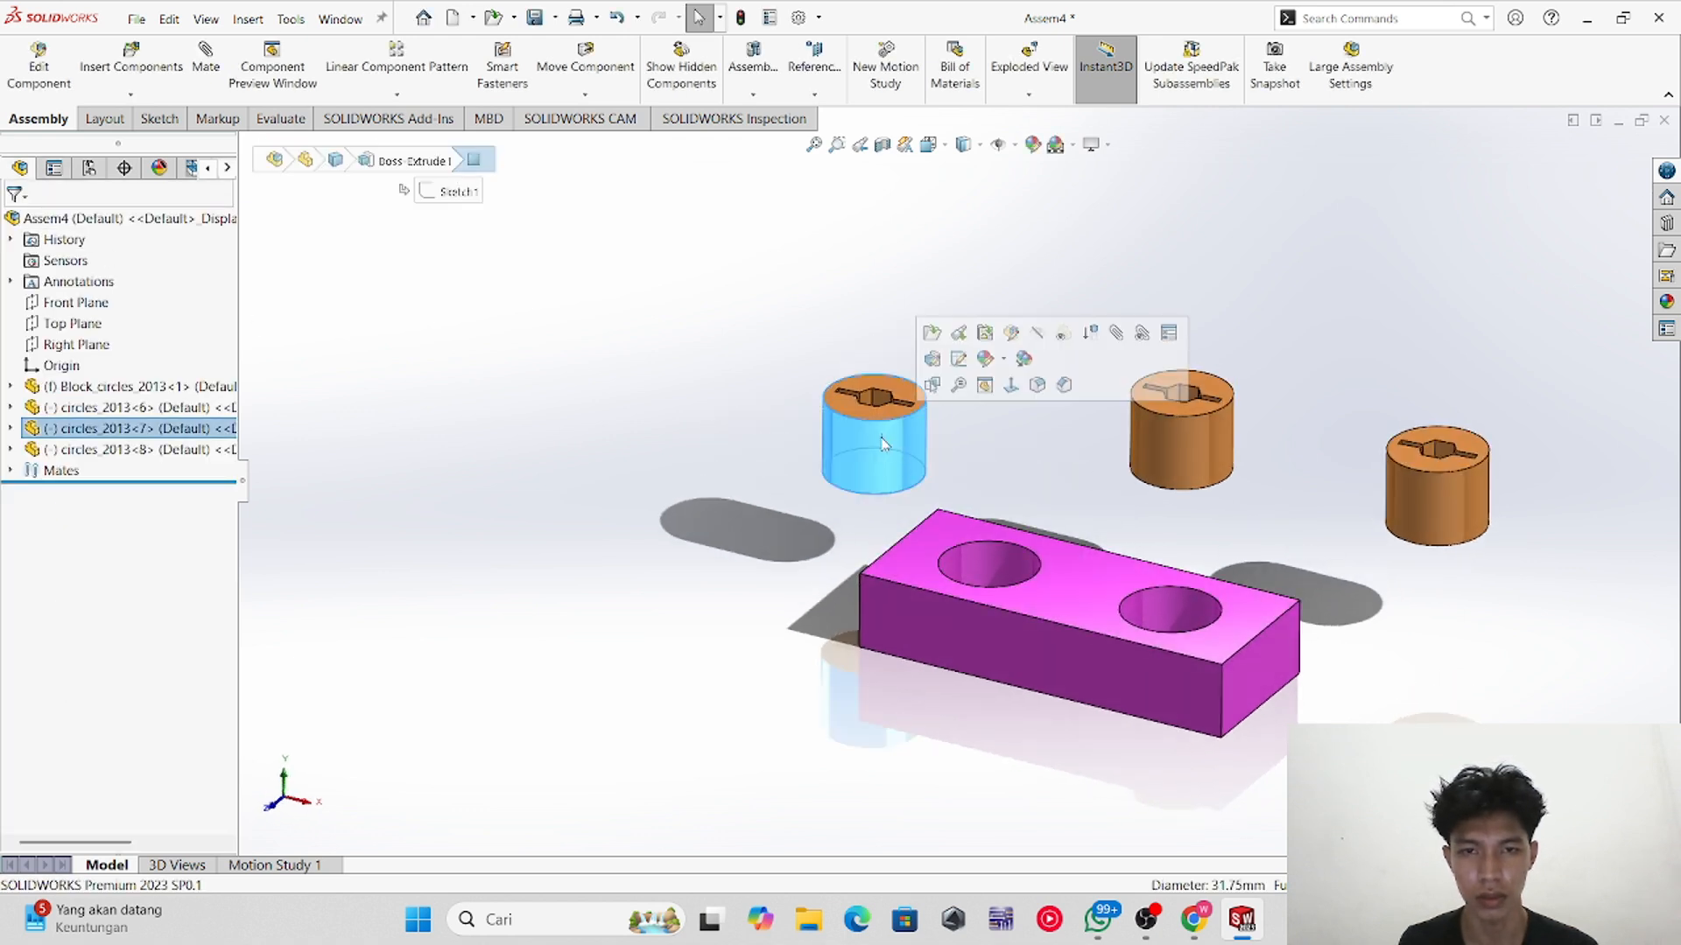
left_click(991, 557)
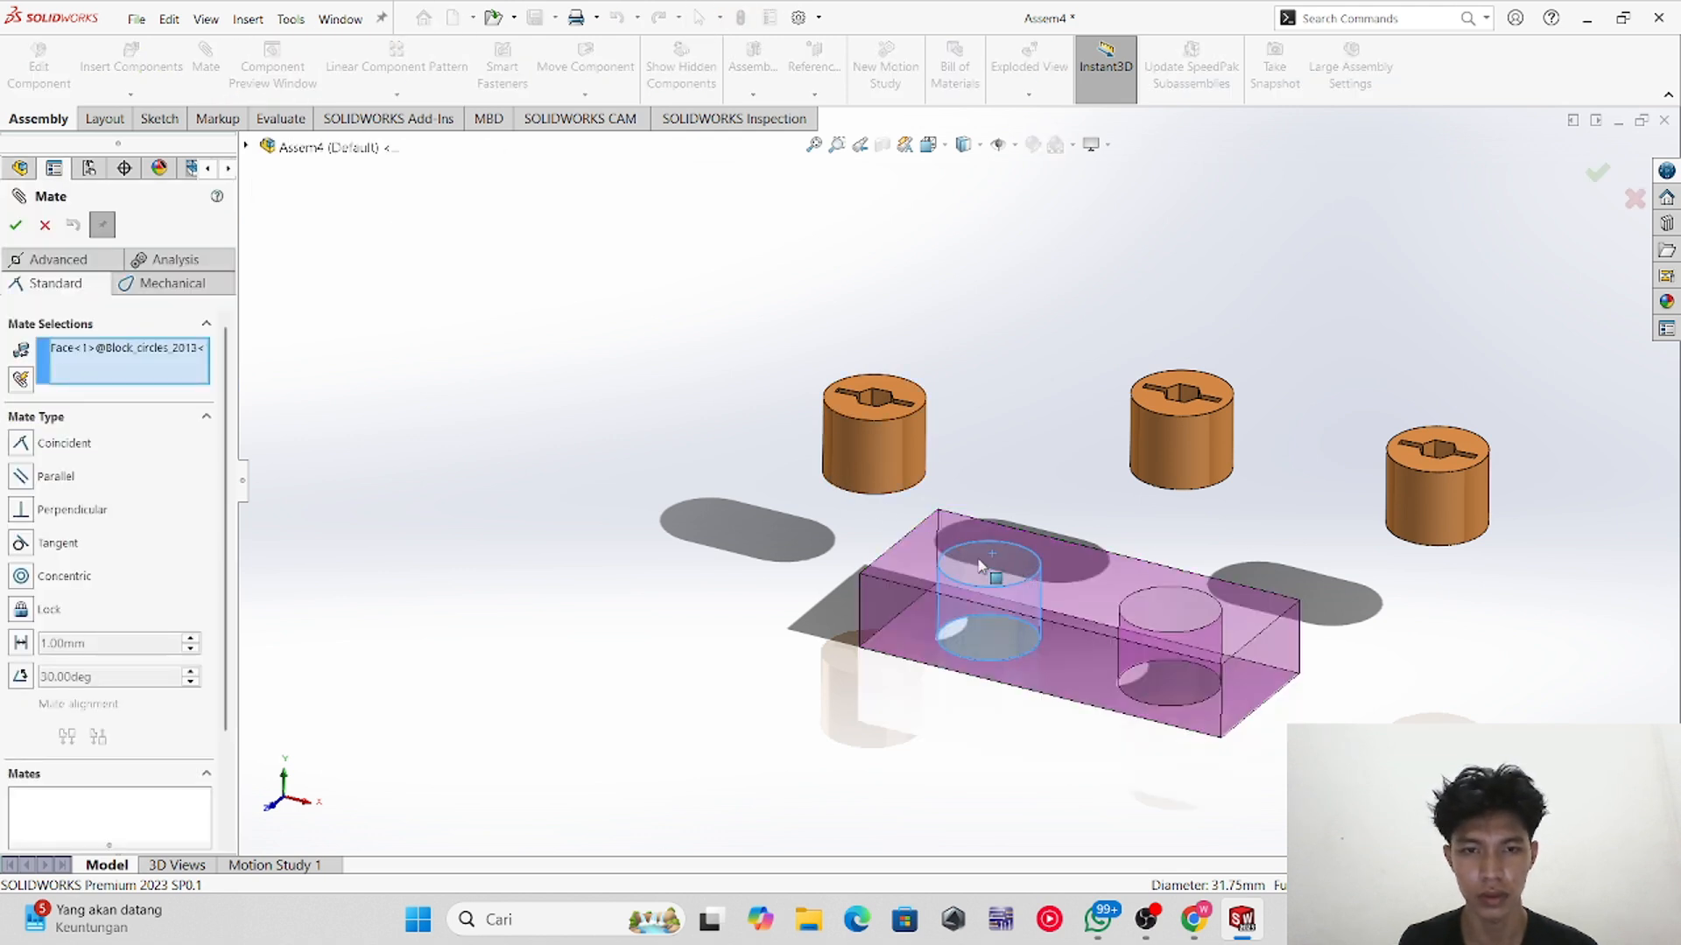
left_click(871, 447)
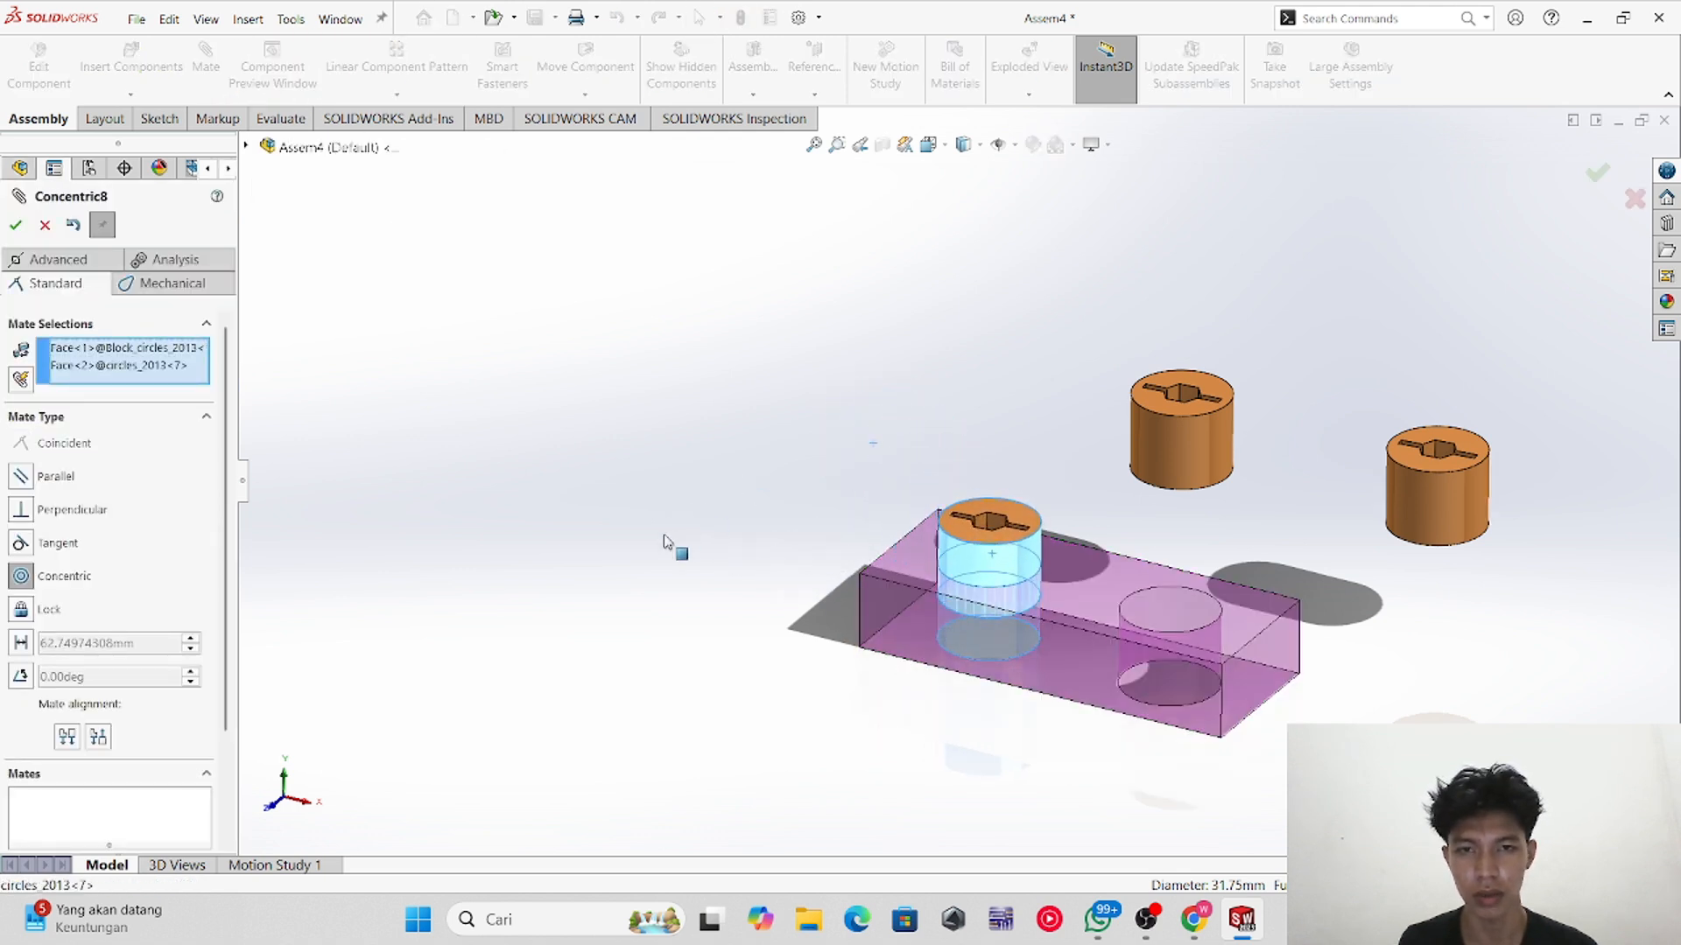
left_click(17, 227)
Step: Drag the cylinder down into the hole and mate its top face coincident with the block's top face
left_click_drag(1003, 561, 1005, 616)
middle_click_drag(1005, 616, 1021, 718)
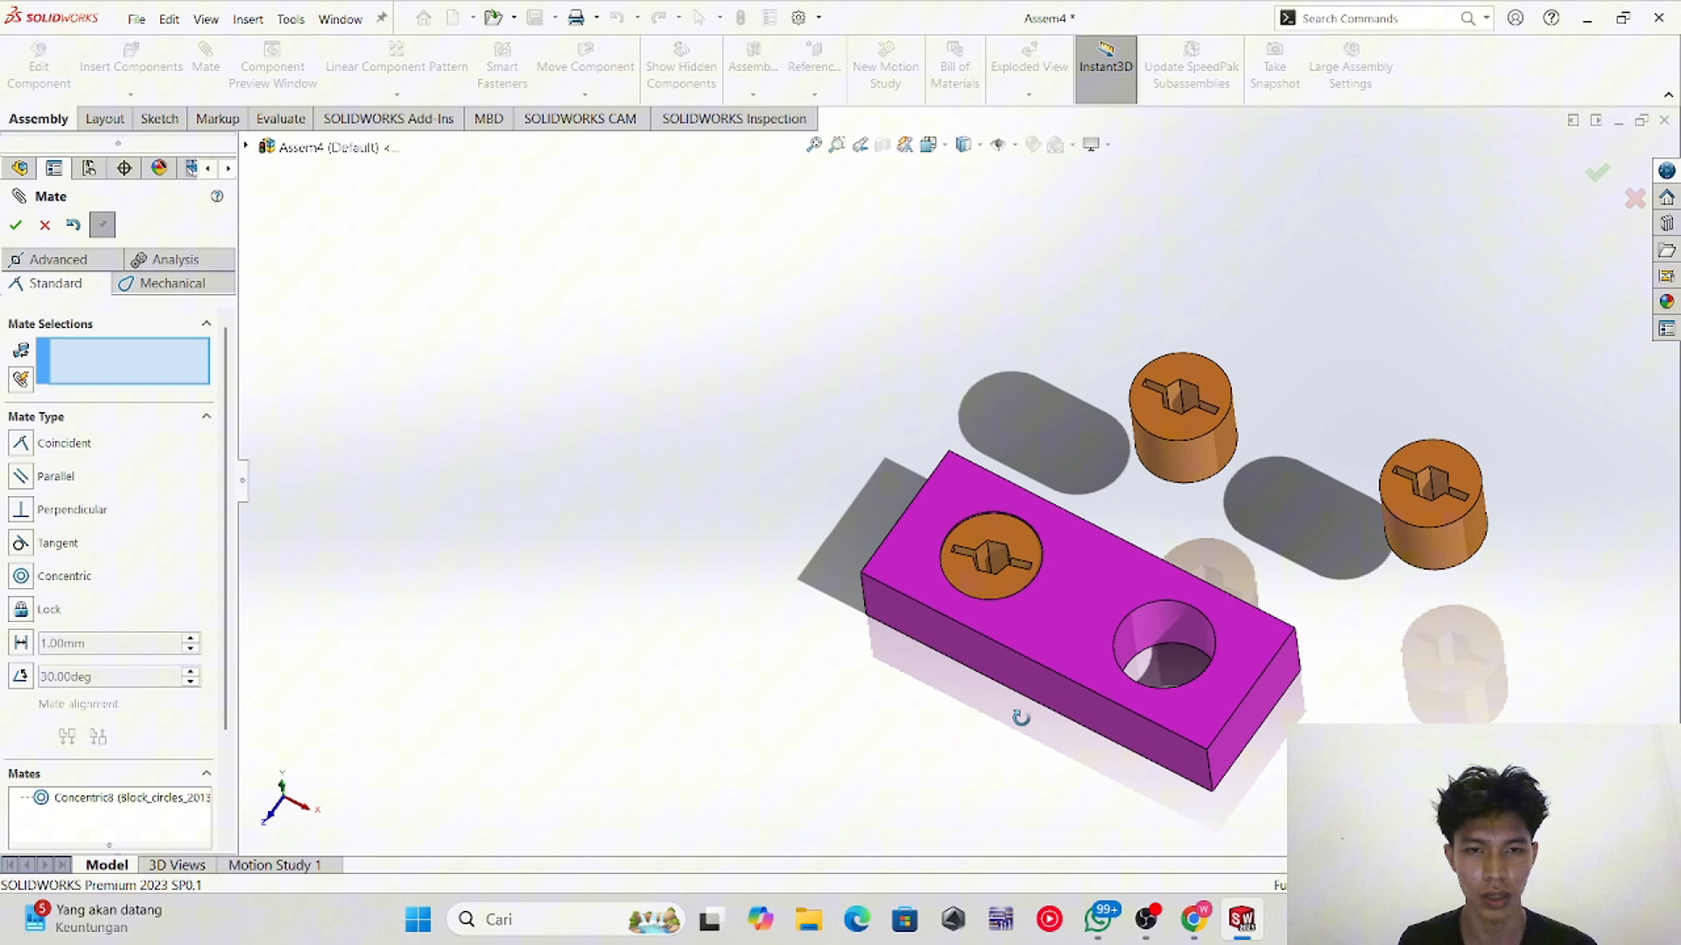
left_click(1017, 550)
left_click(1105, 574)
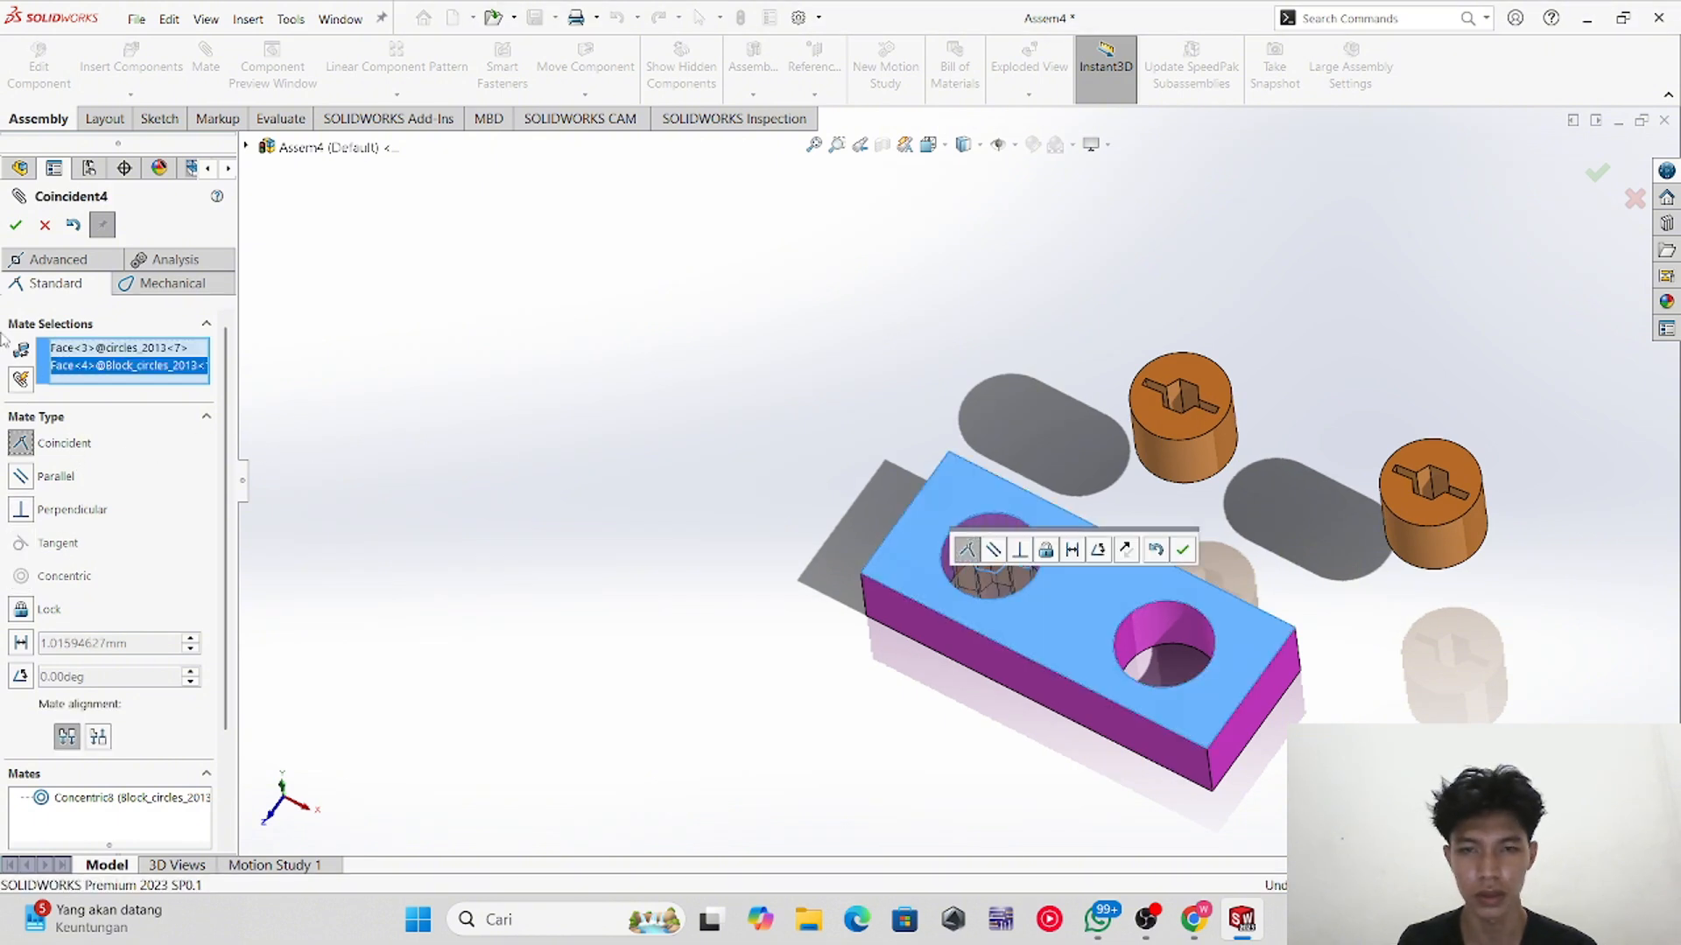
left_click(16, 228)
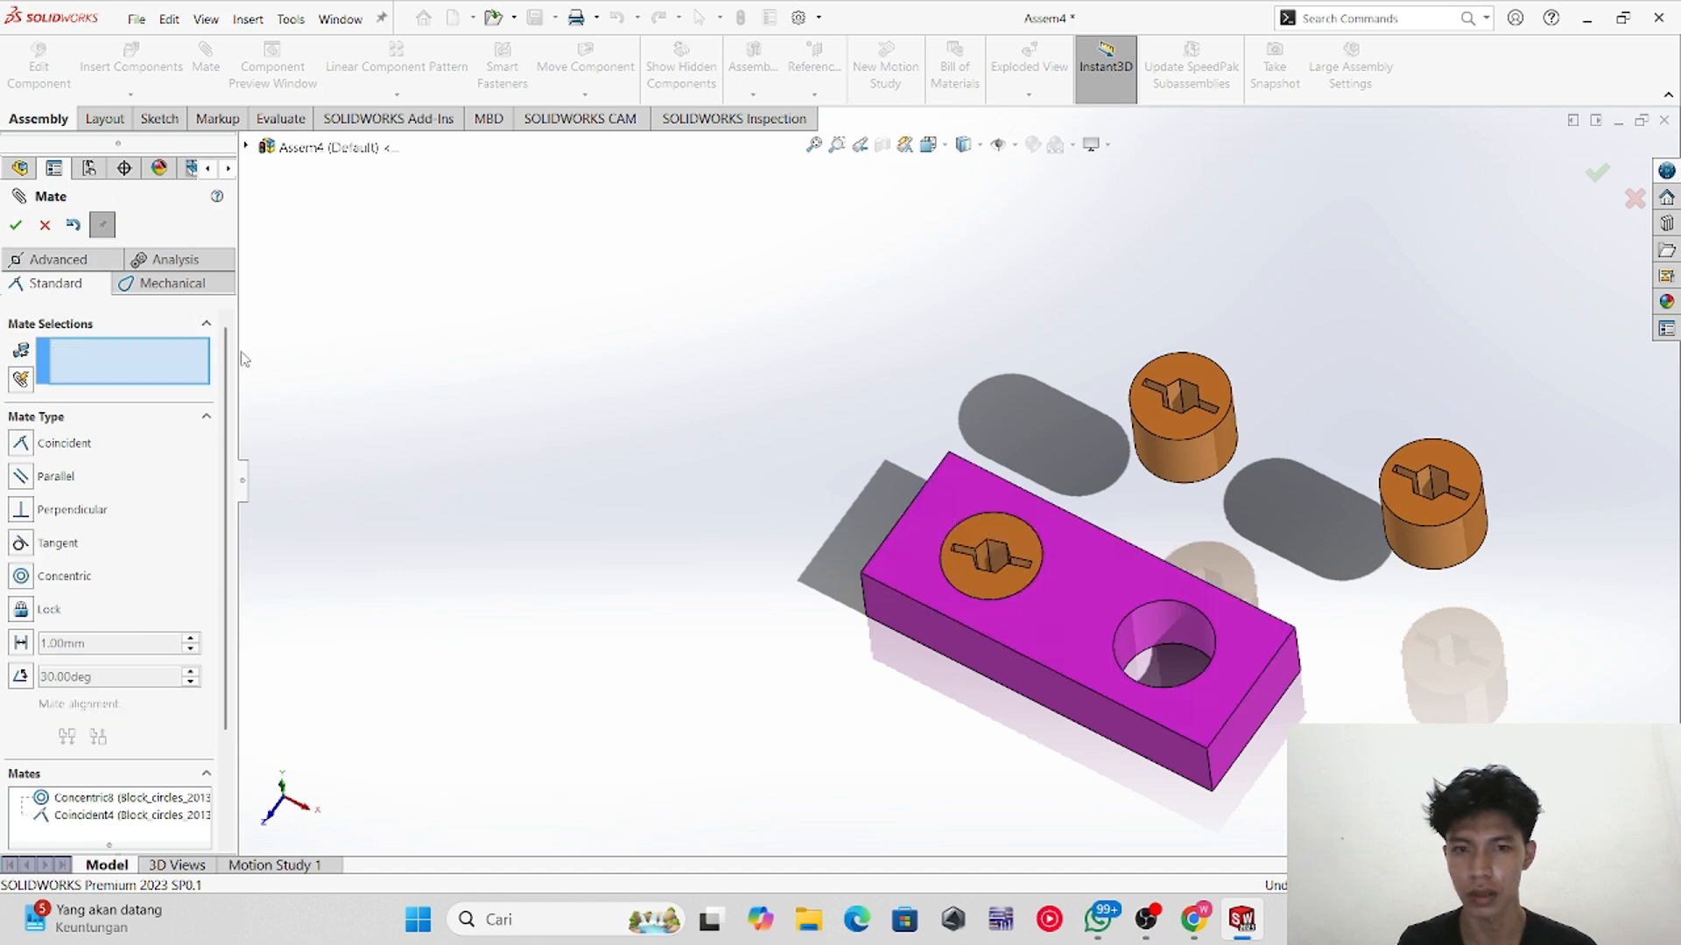
middle_click_drag(821, 575, 818, 628)
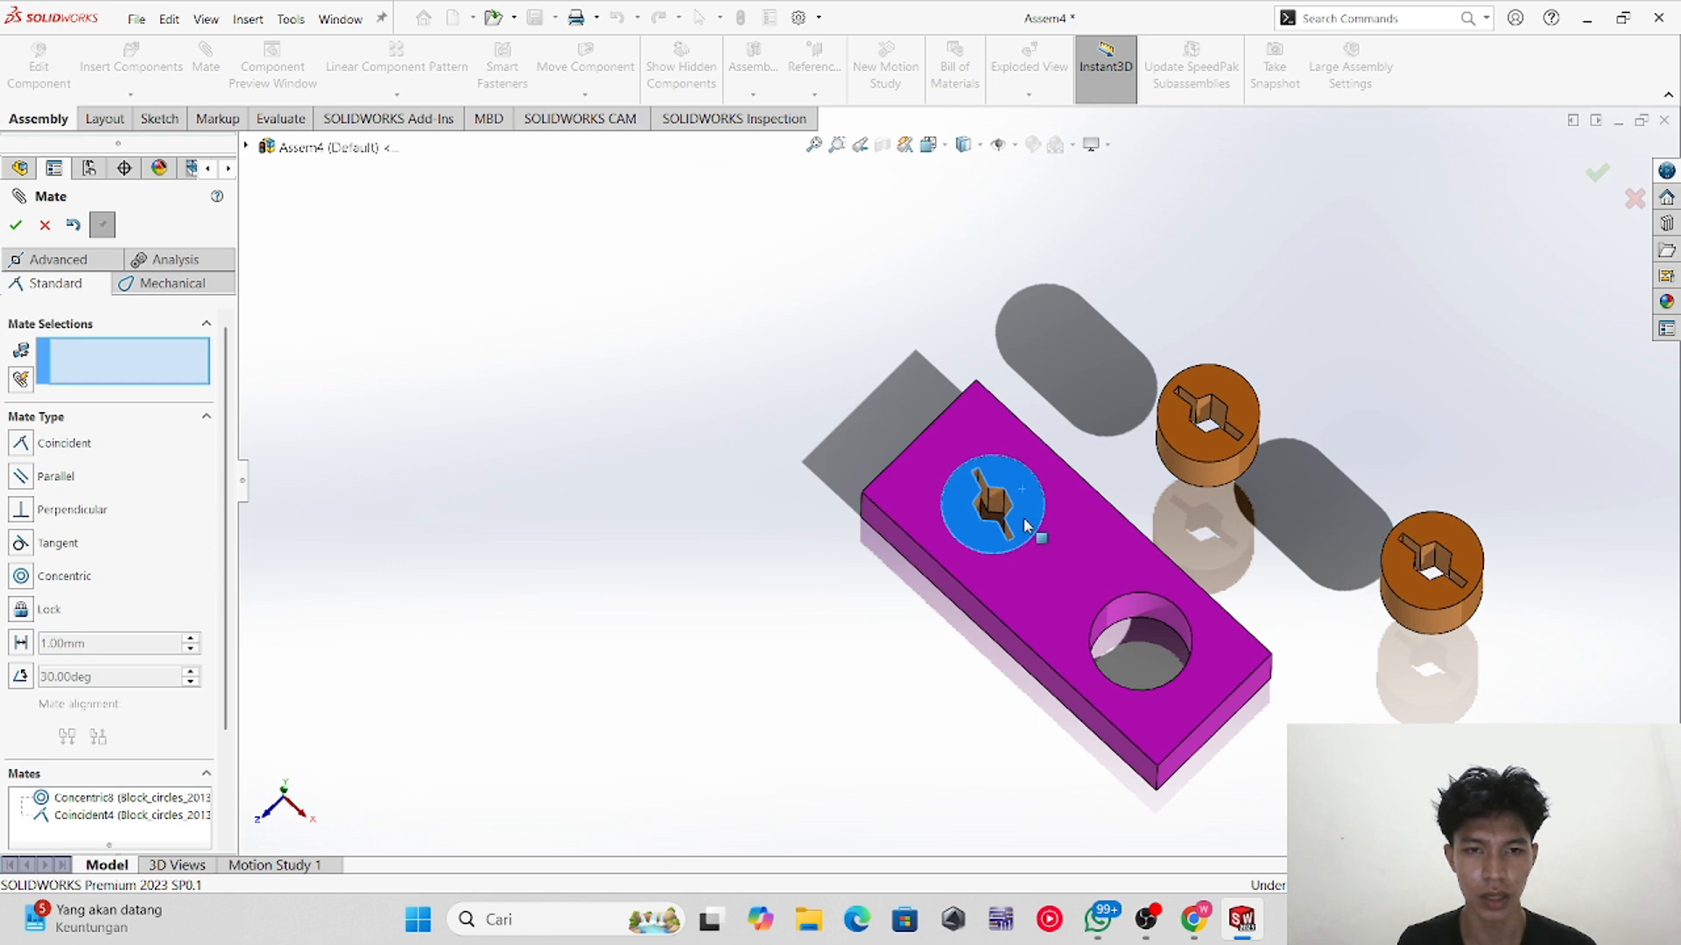
middle_click_drag(949, 690, 1160, 856)
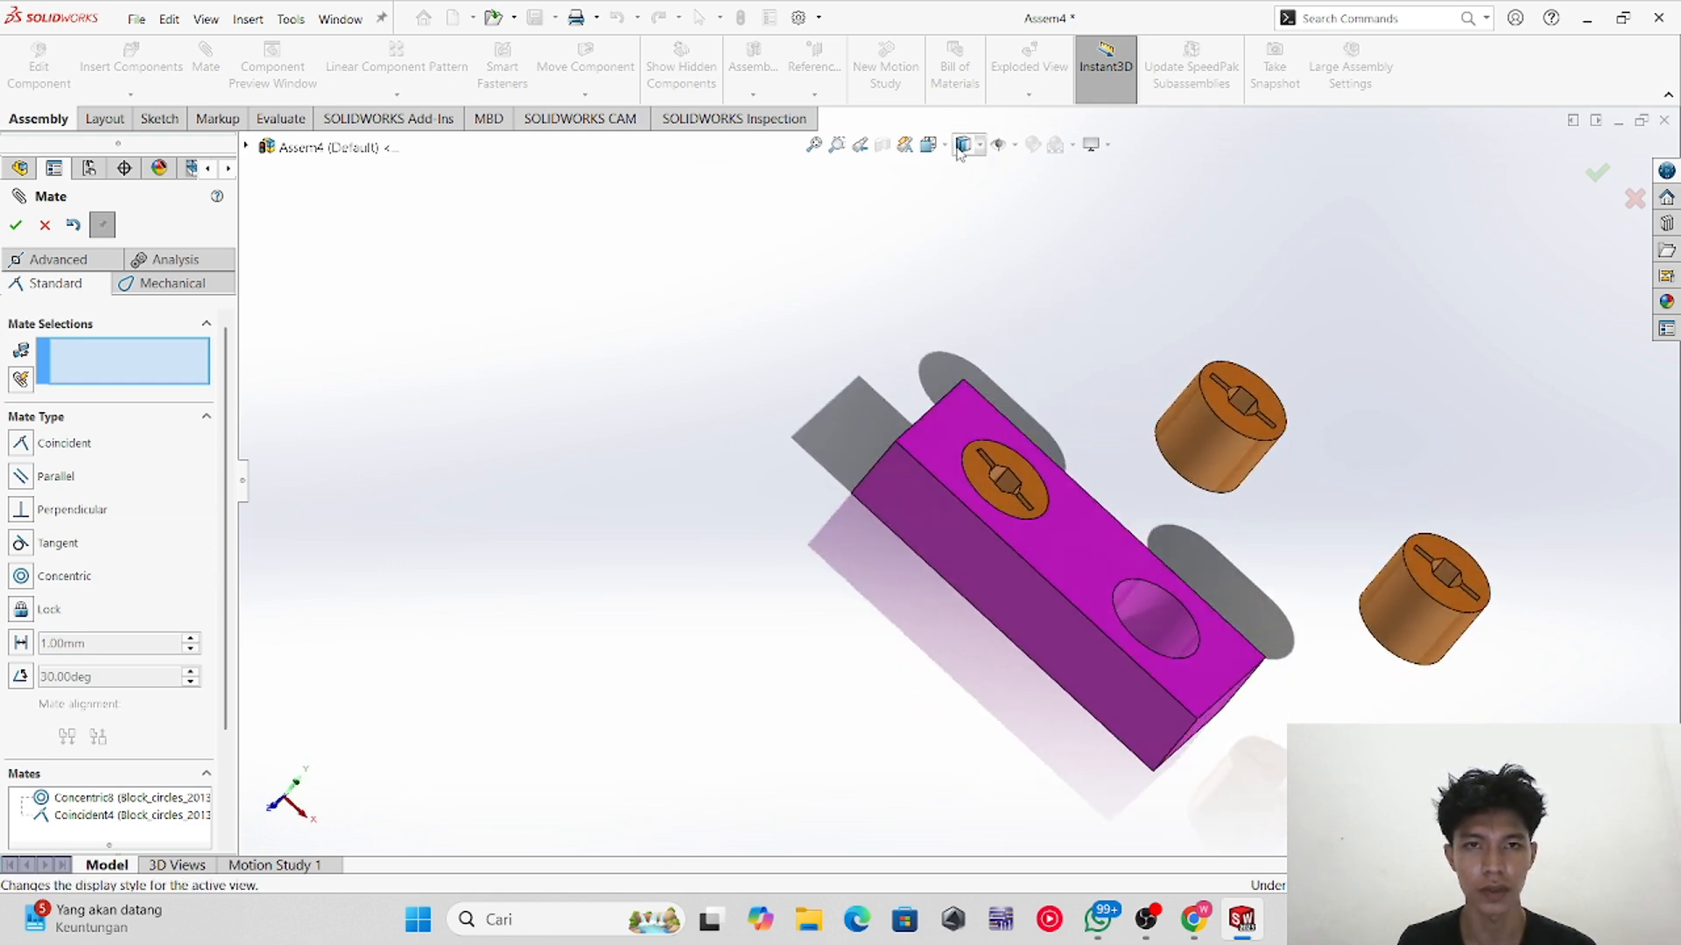
key("space")
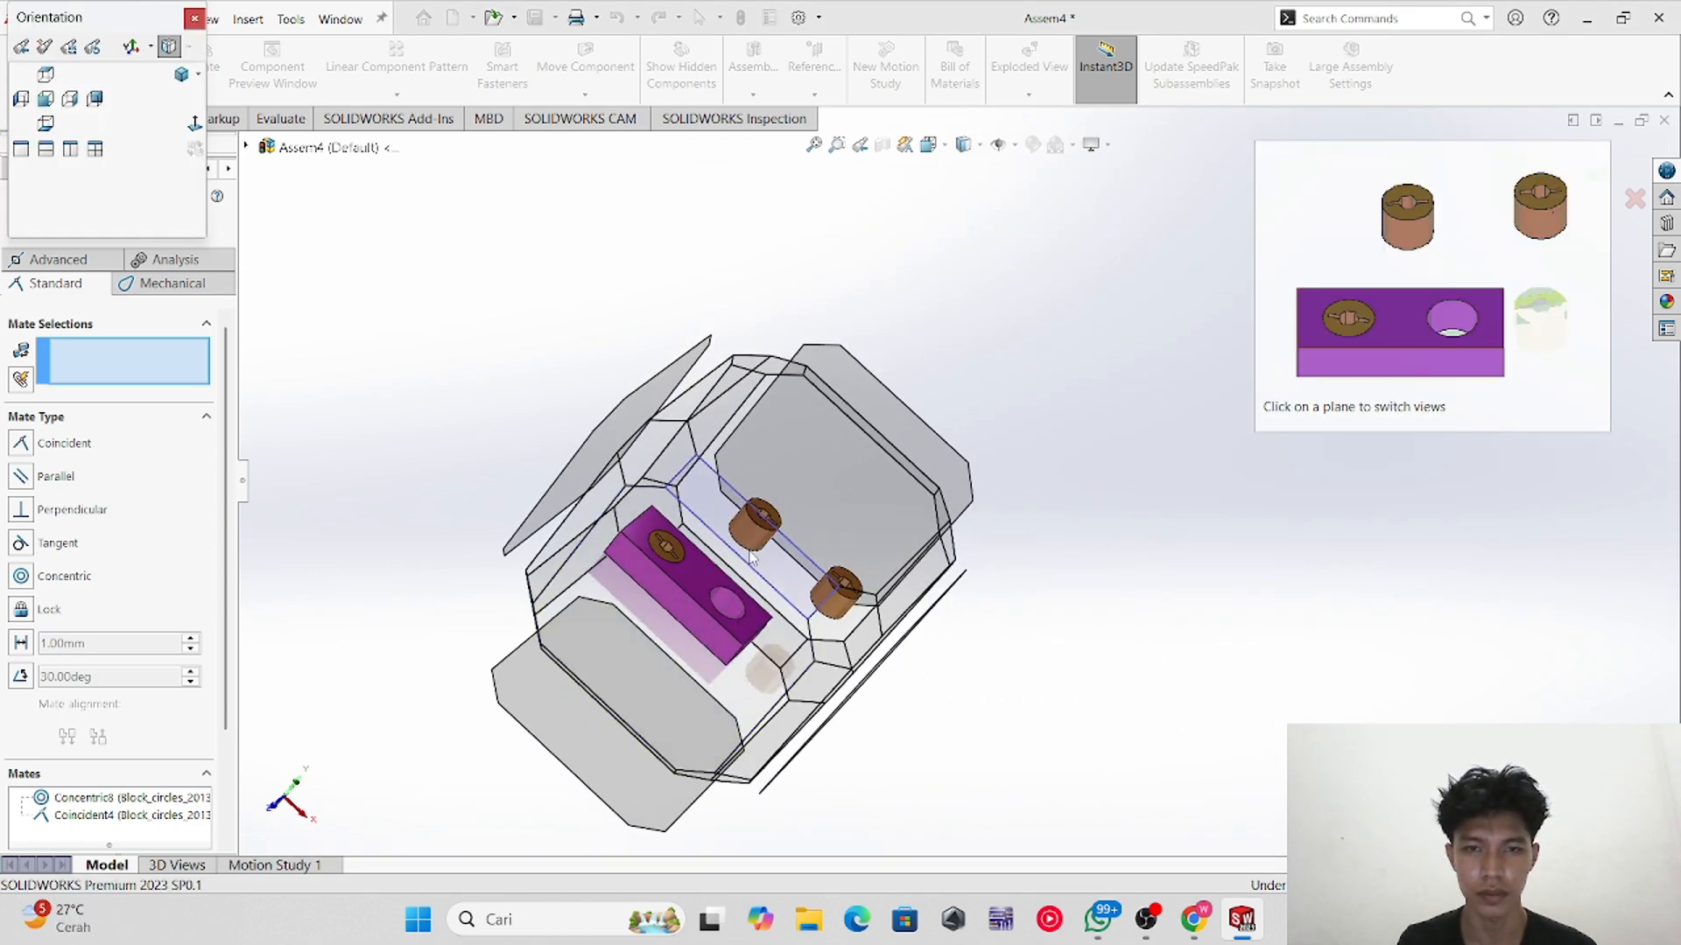
left_click(750, 556)
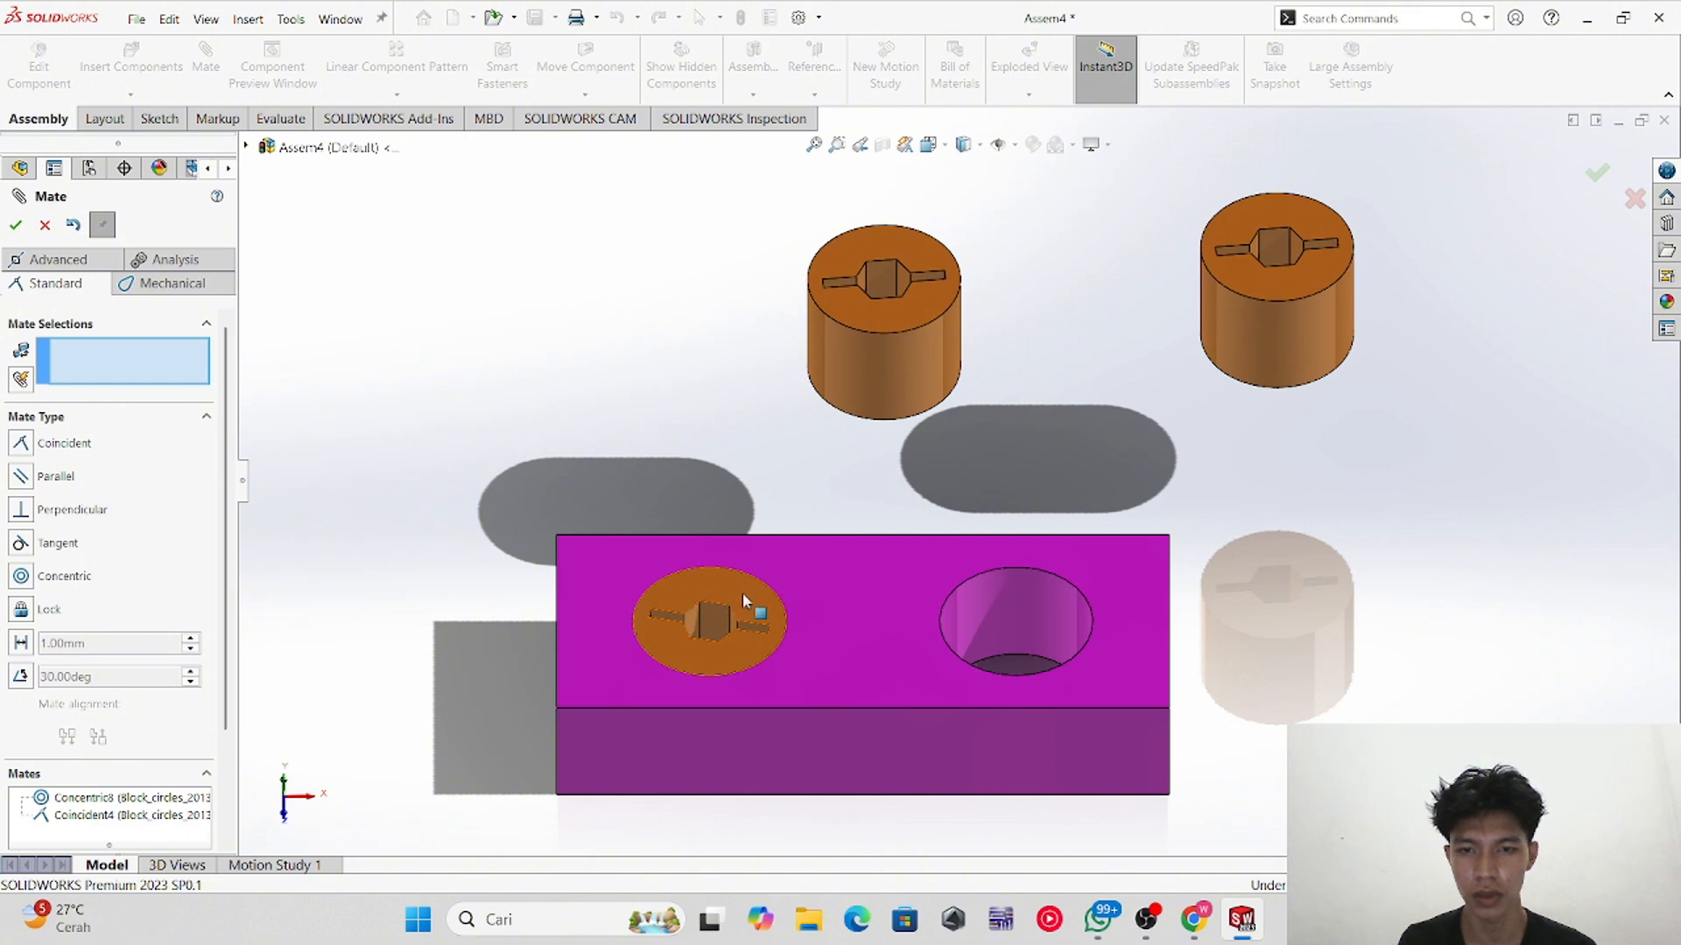
left_click(743, 592)
left_click(714, 599)
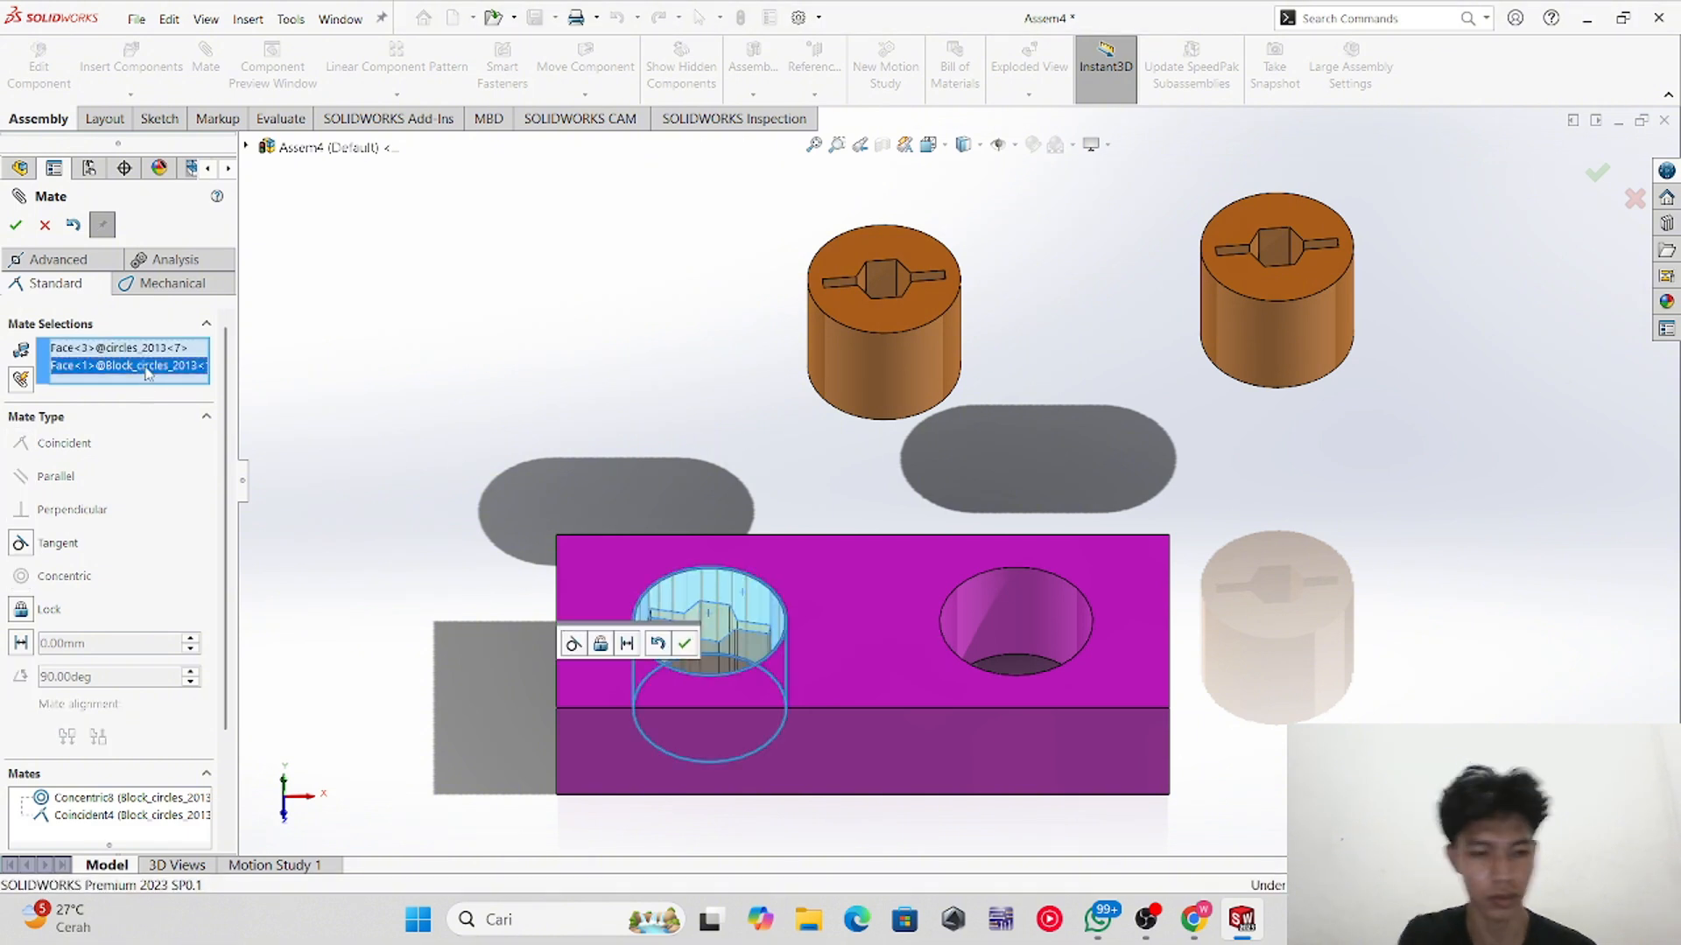
key("Delete")
key("Delete")
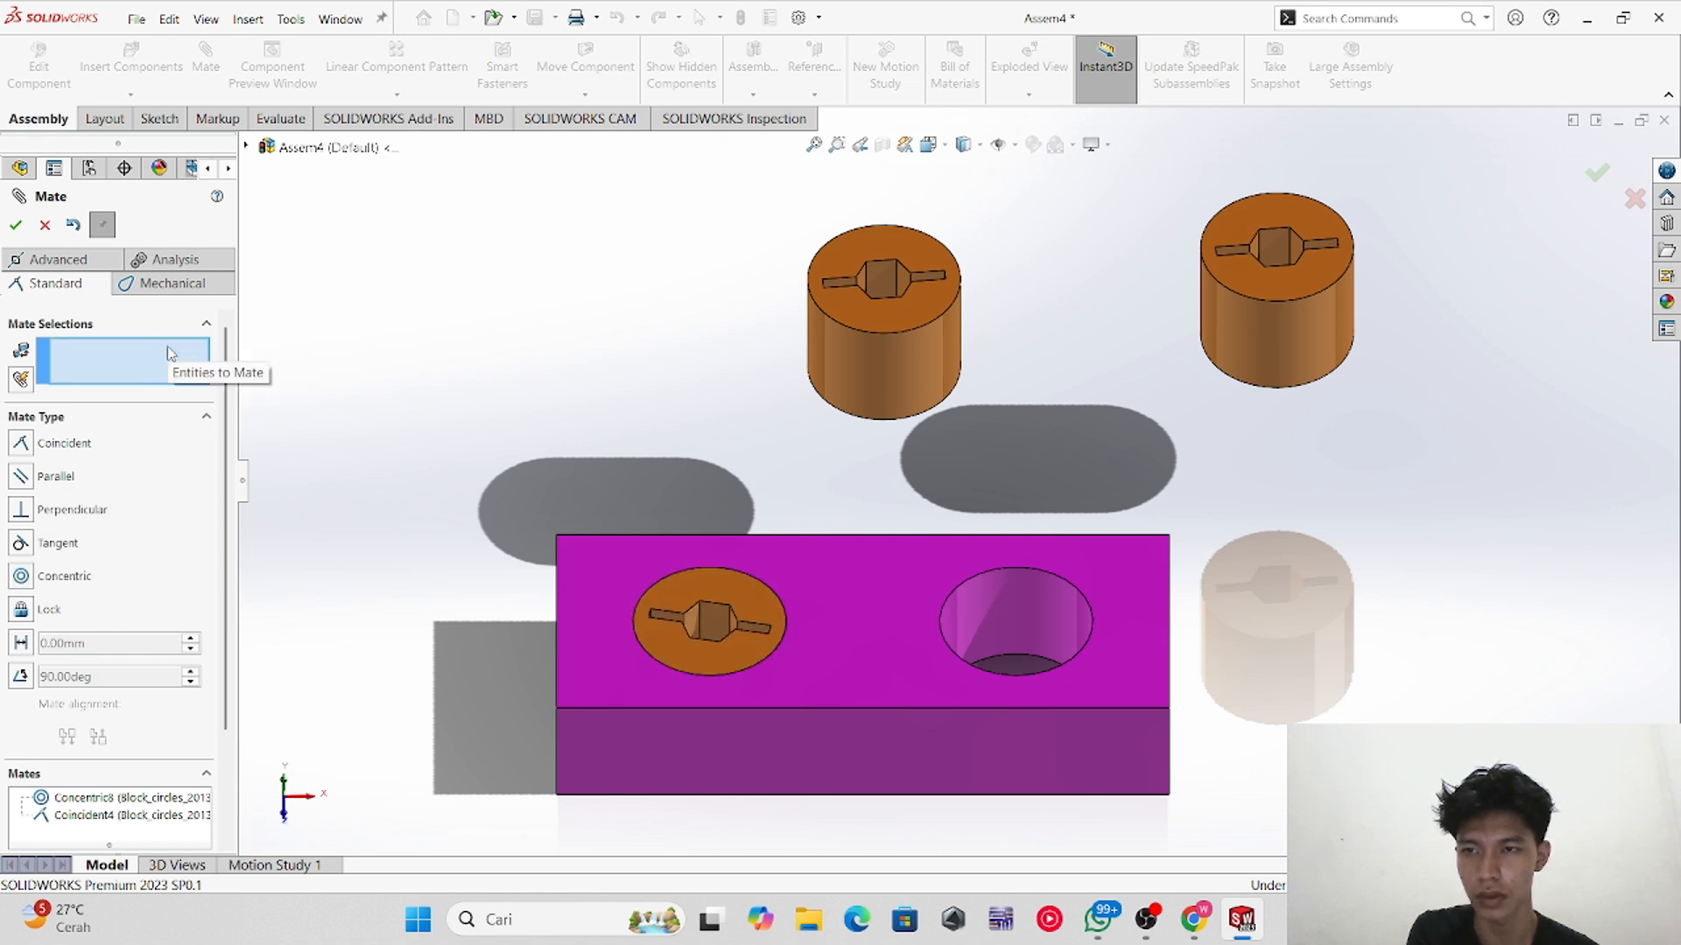
Step: Mate the cylinder's slot side face parallel to the block's front face
left_click(714, 623)
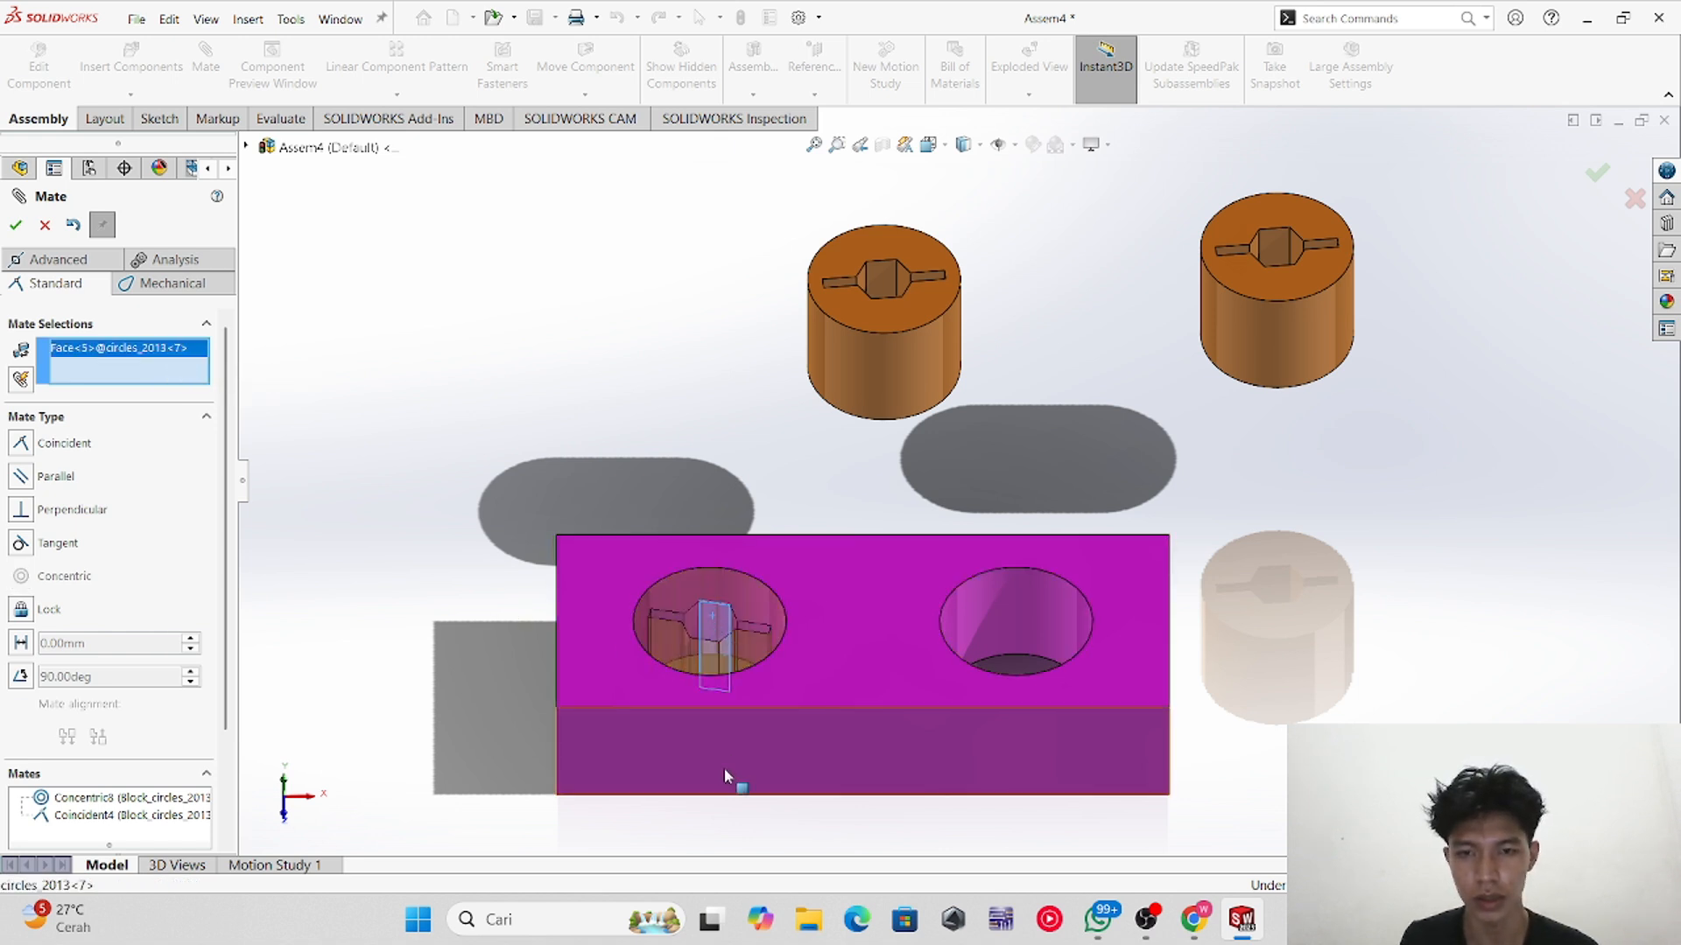
left_click(716, 750)
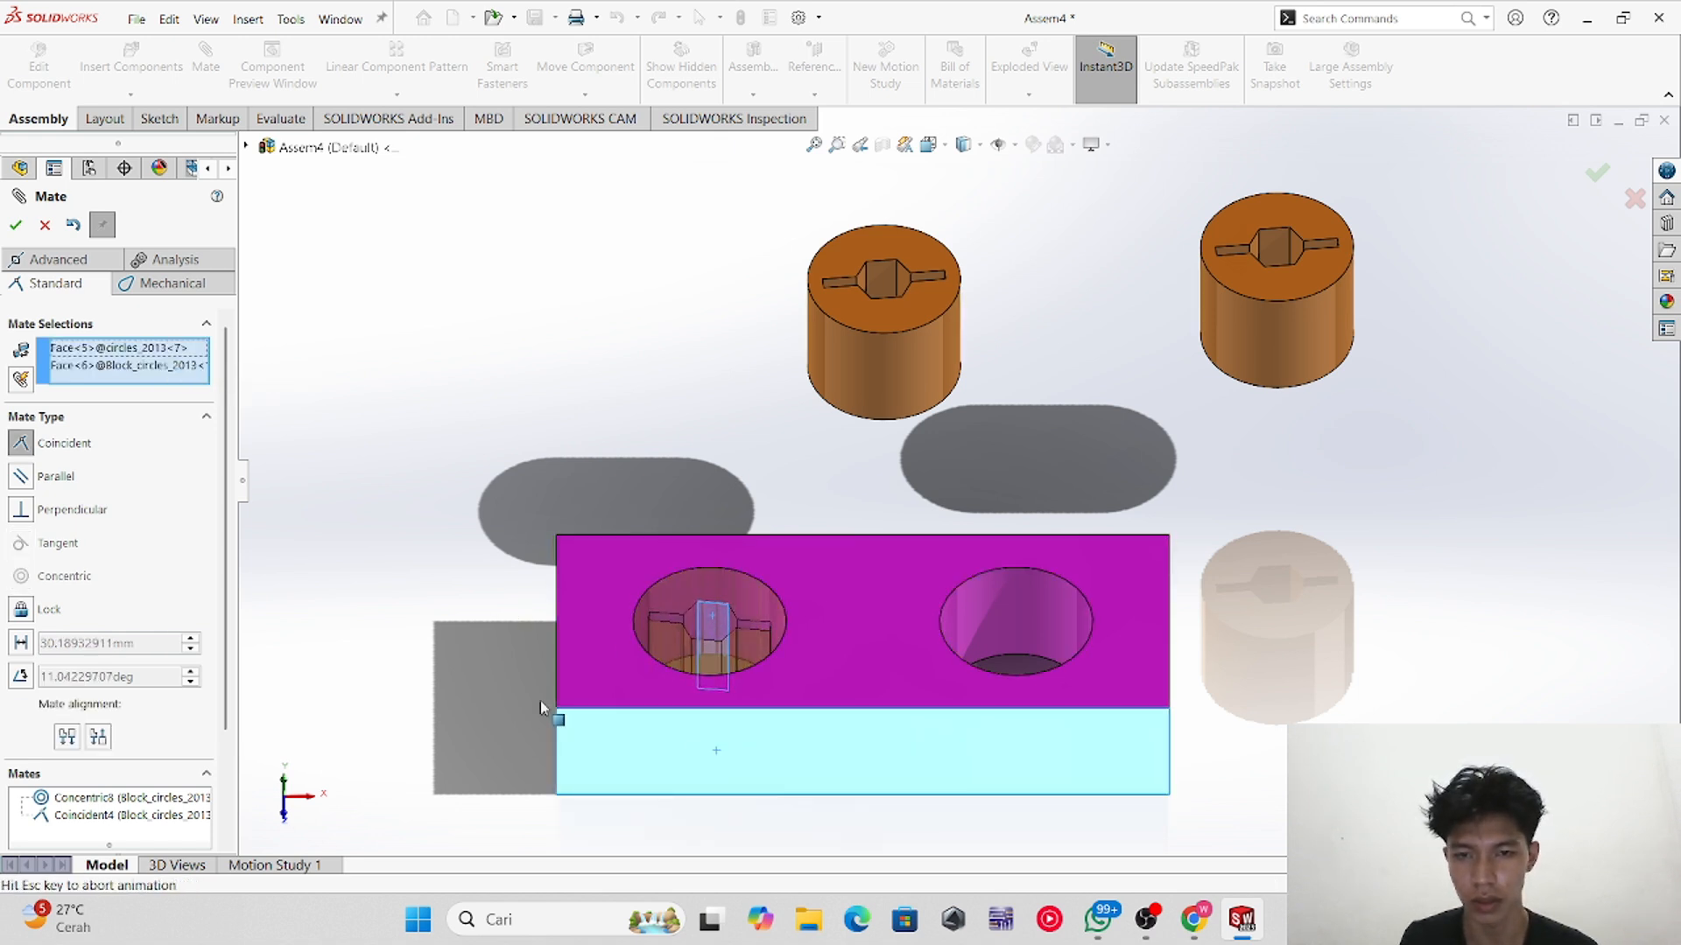
left_click(85, 512)
left_click(74, 477)
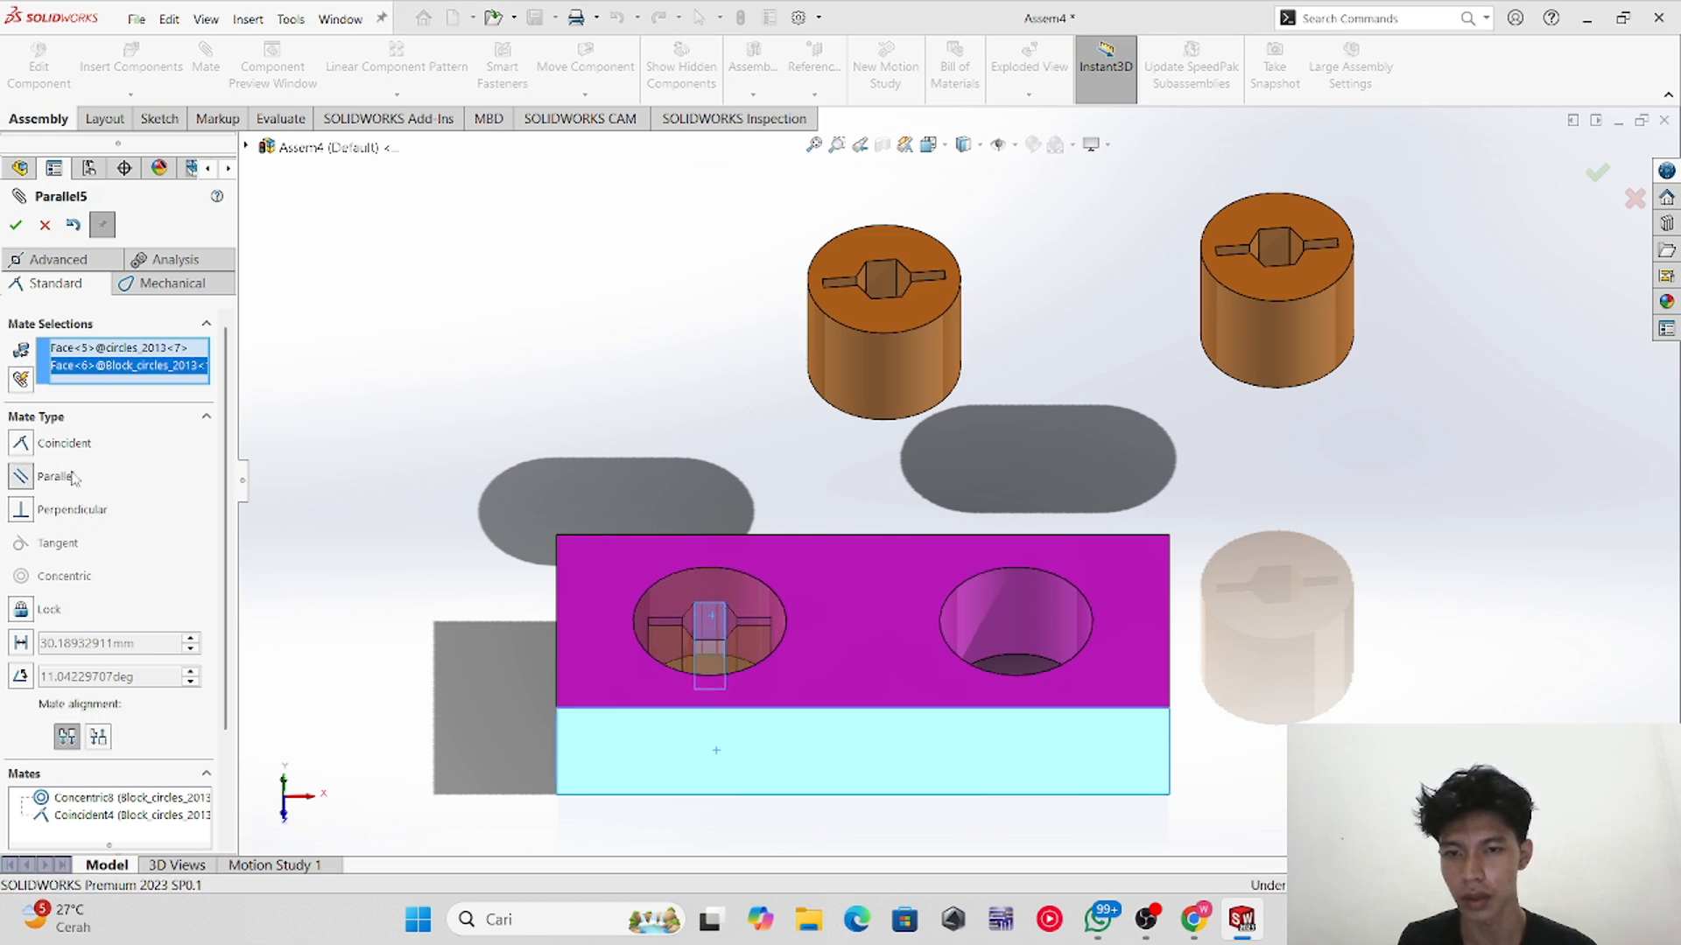
left_click(16, 224)
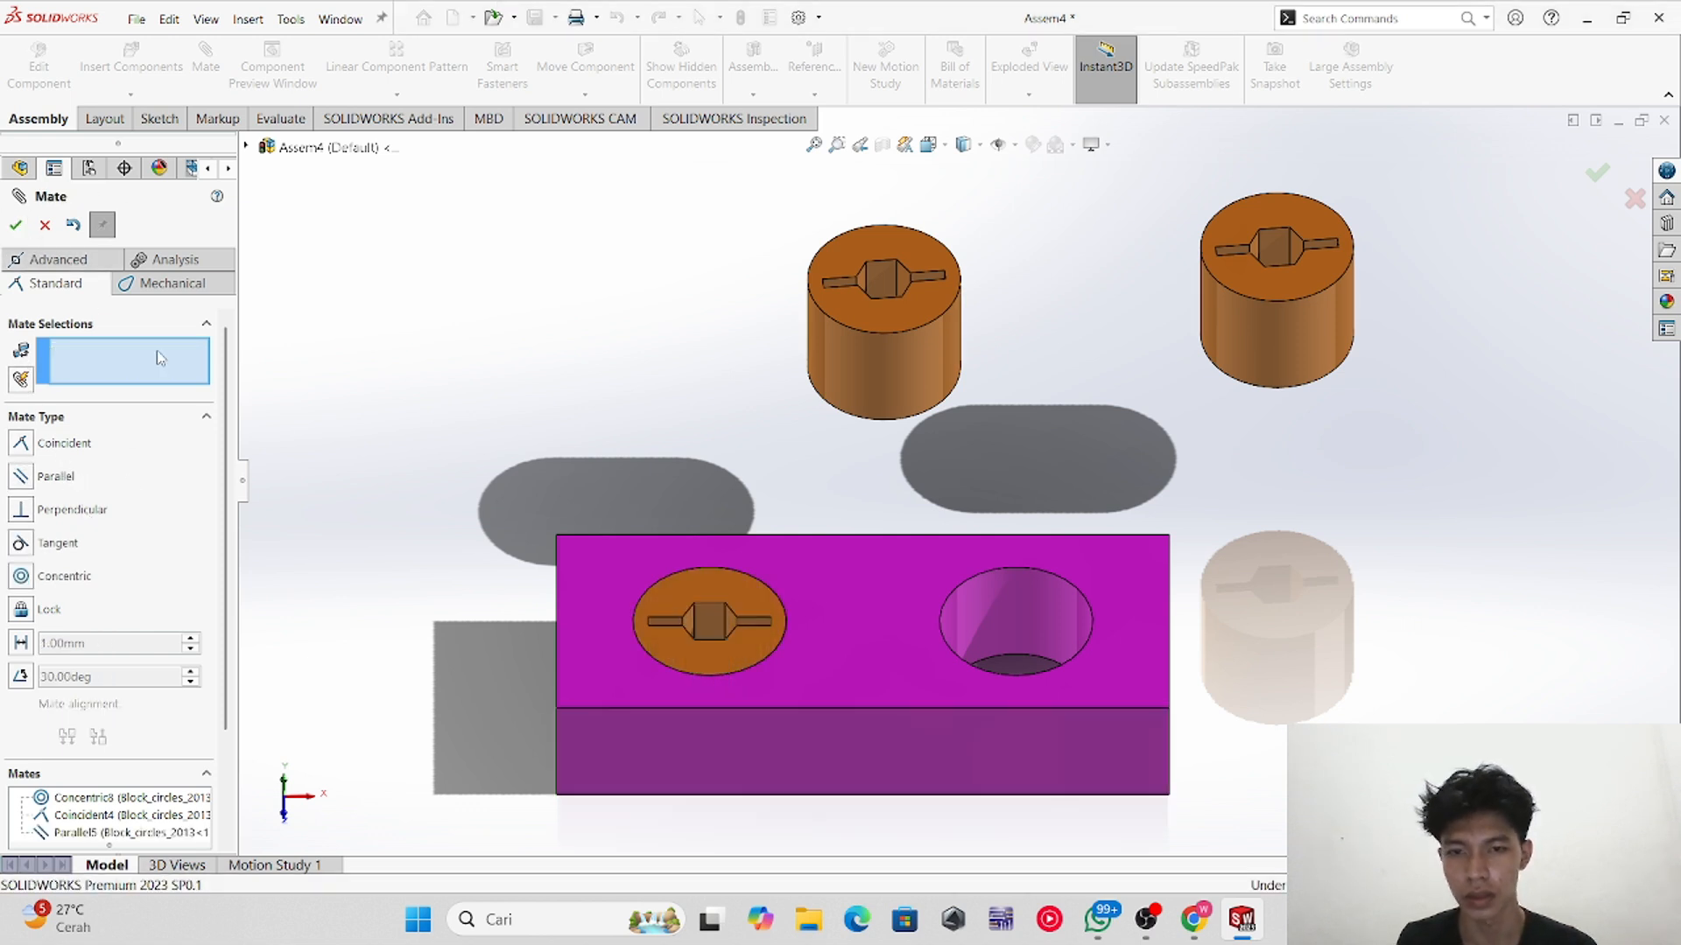
Step: Mate the second cylinder concentric with the block's right round hole and drag it down into the hole
middle_click_drag(1131, 431, 1130, 475)
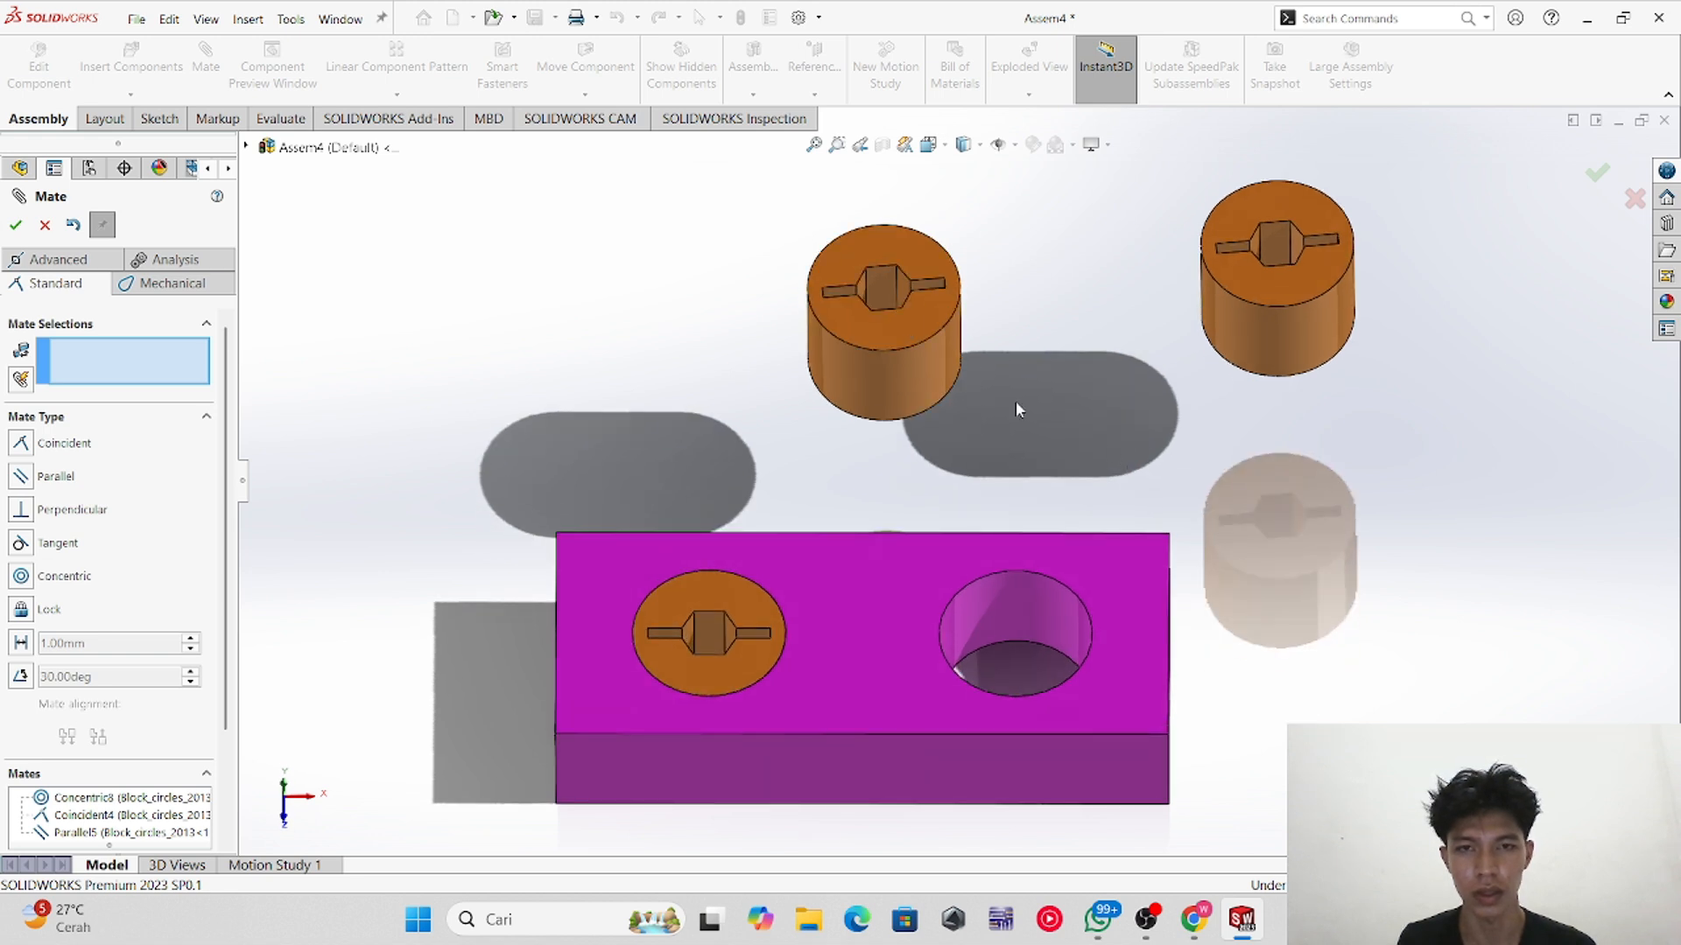
left_click(910, 384)
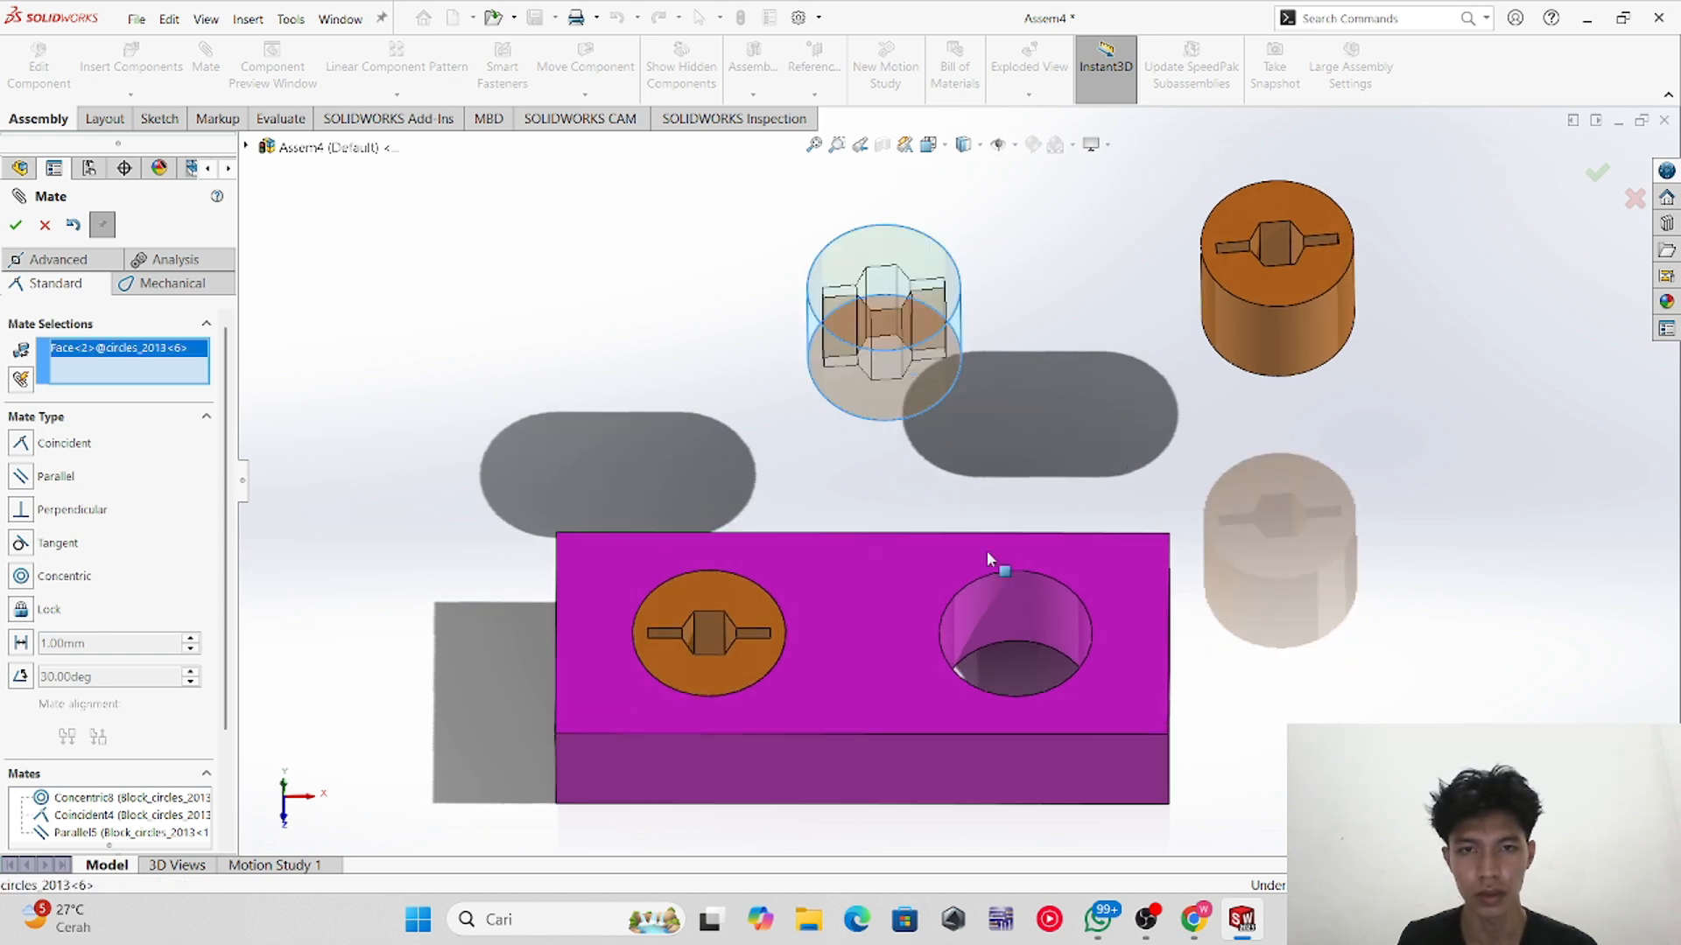
left_click(1047, 605)
left_click(15, 225)
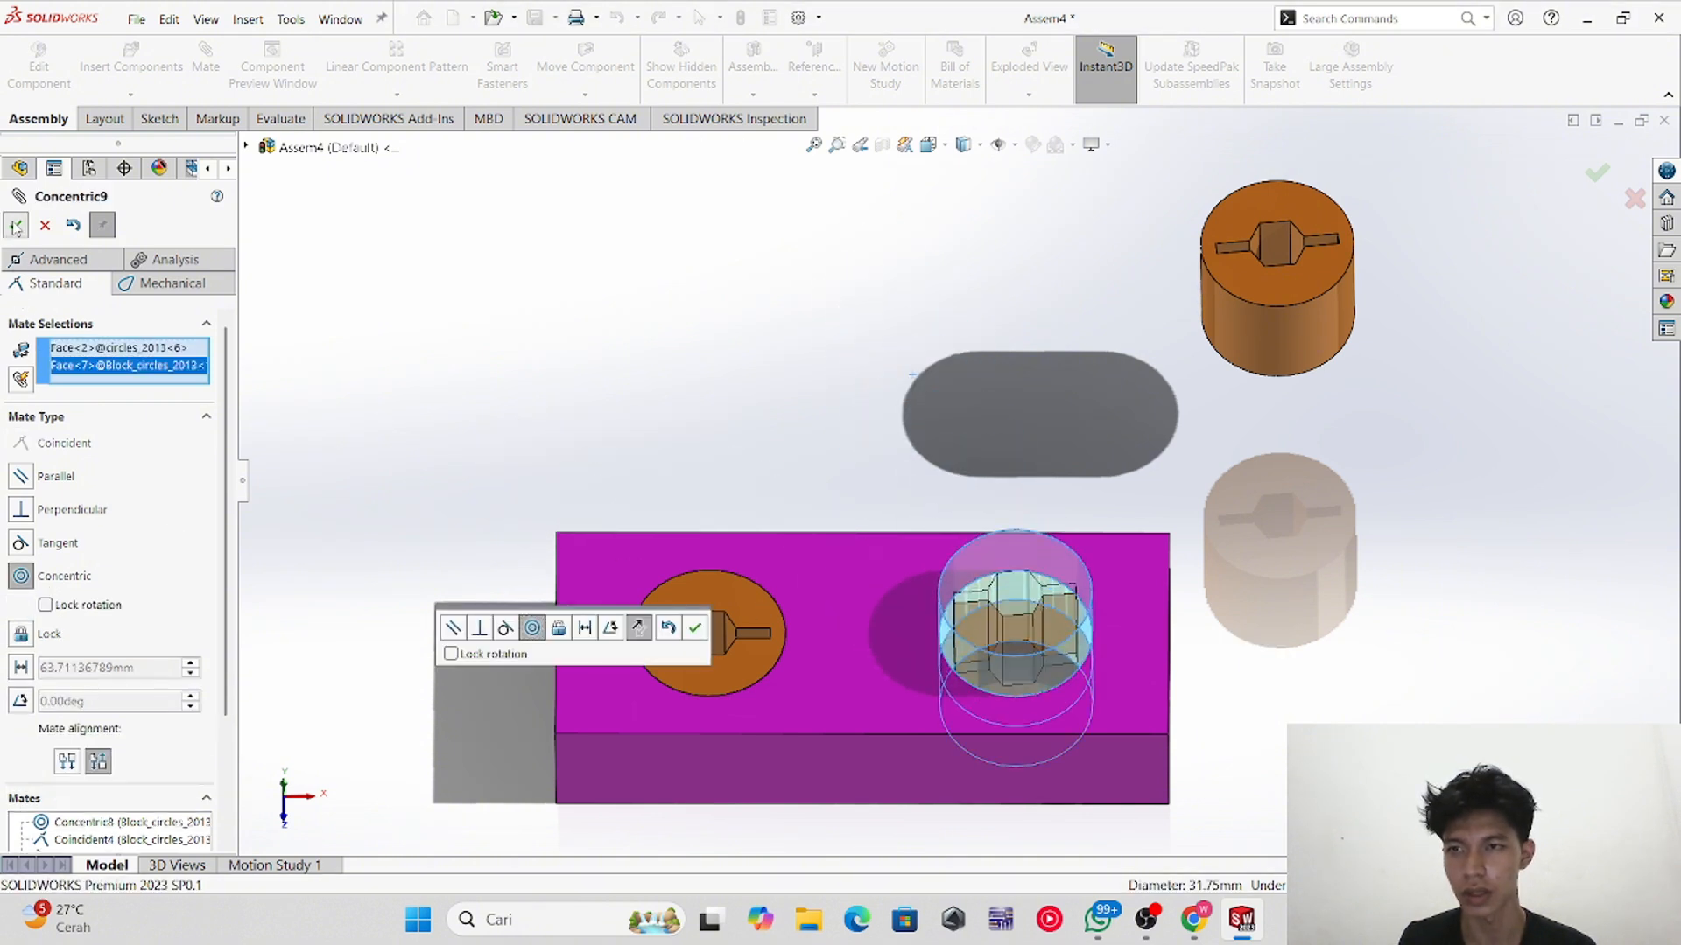
left_click_drag(1051, 659, 1054, 680)
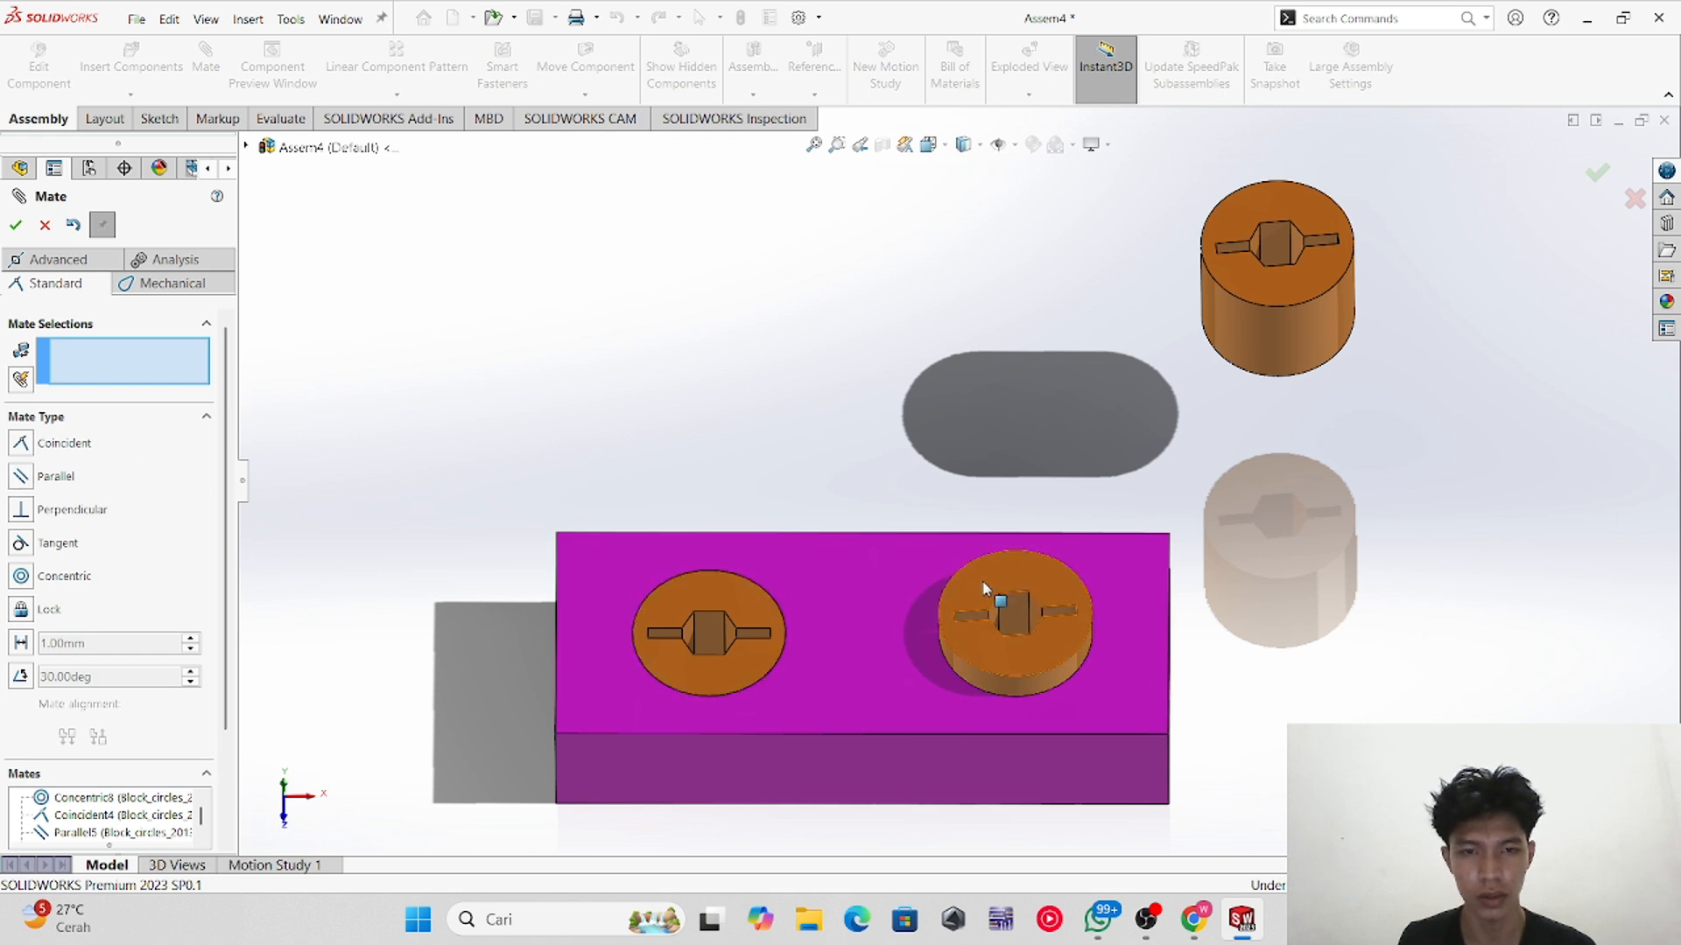
Step: Mate the second cylinder's top face coincident with the block's top face
left_click(989, 591)
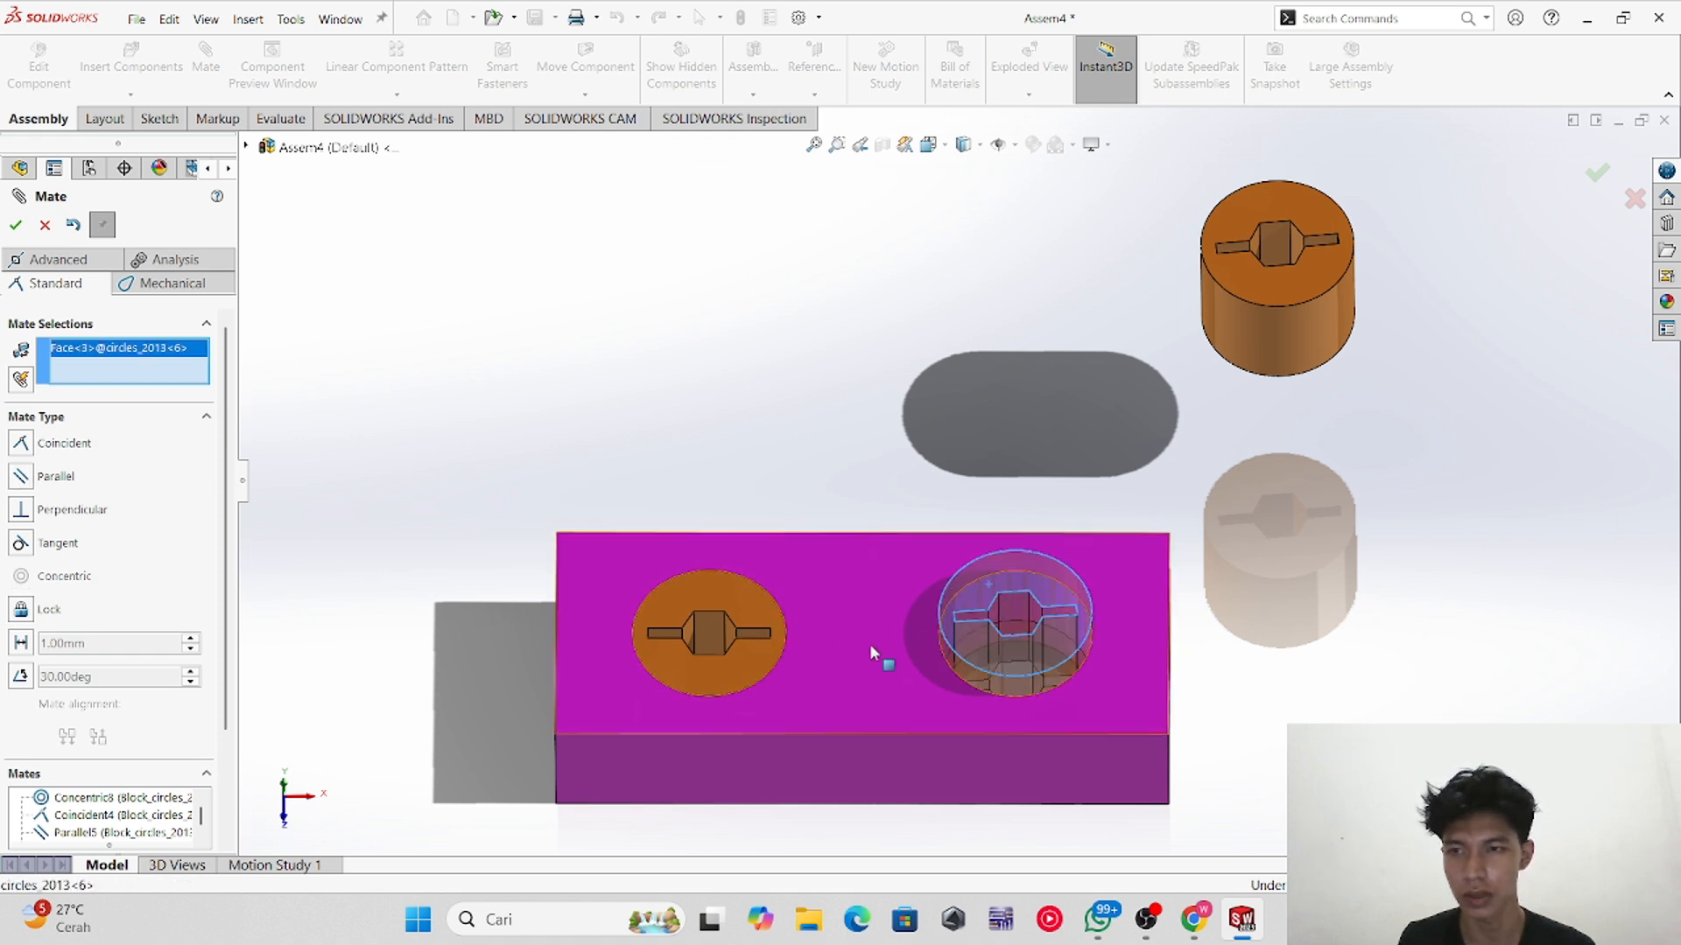
left_click(889, 658)
left_click(15, 225)
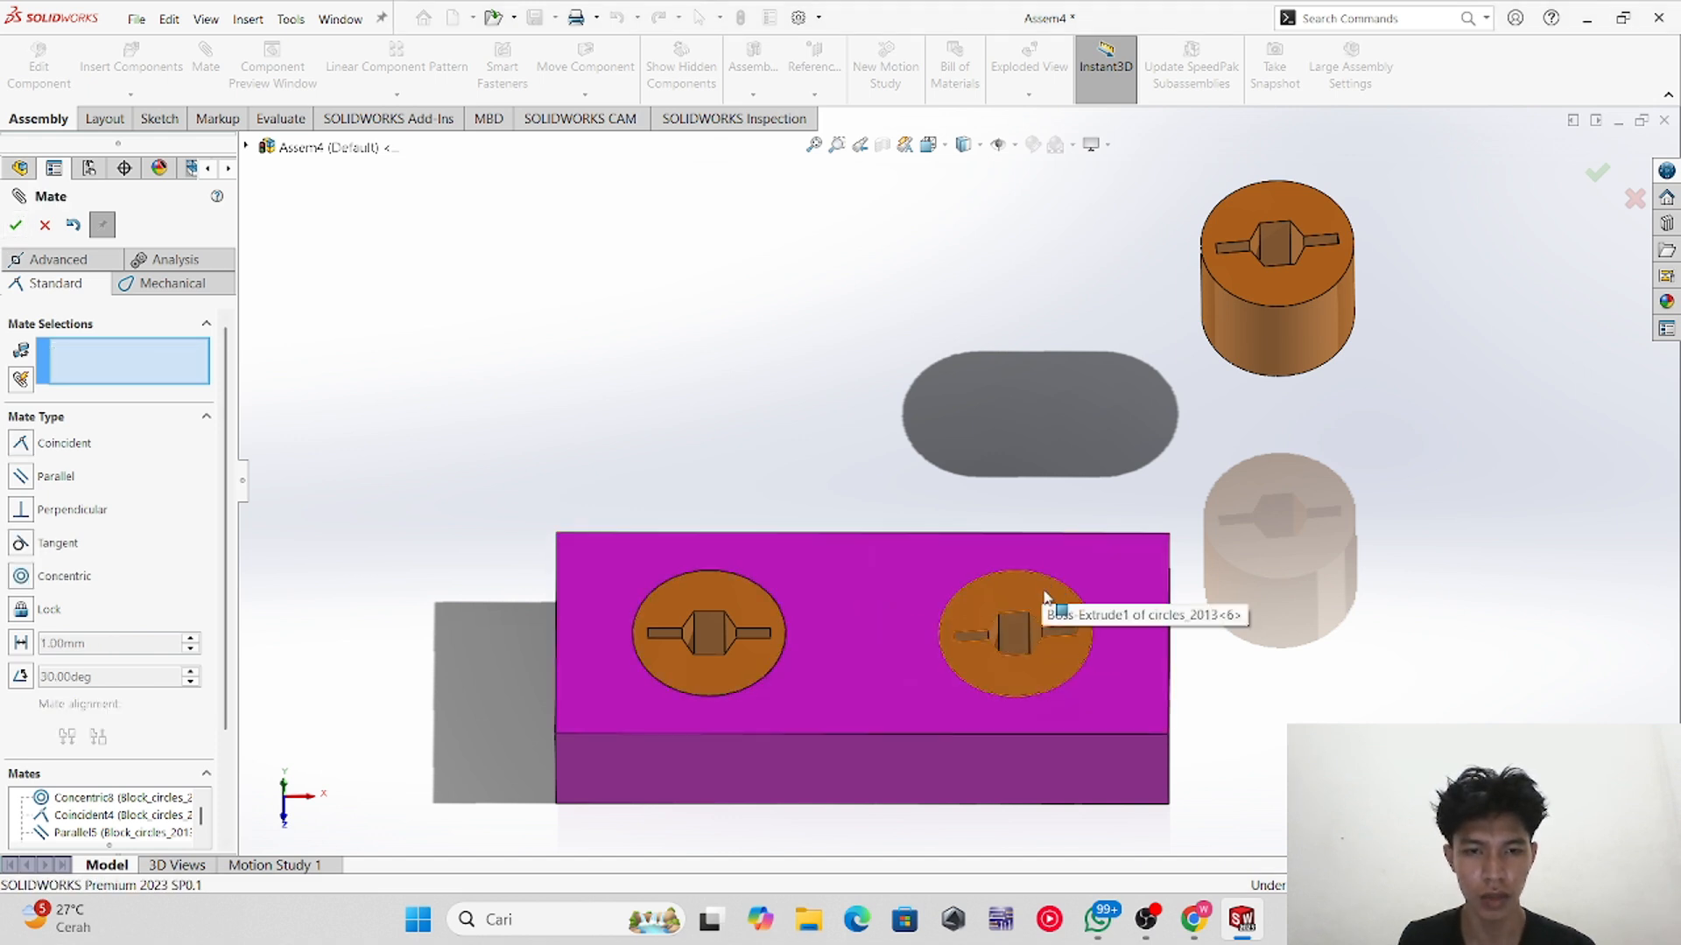
Step: Drag the second cylinder to rotate it within the right hole so its slot turns diagonal
left_click(1060, 652)
left_click_drag(1060, 652, 1037, 571)
left_click_drag(942, 599, 1066, 697)
scroll(1157, 742, "up", 2)
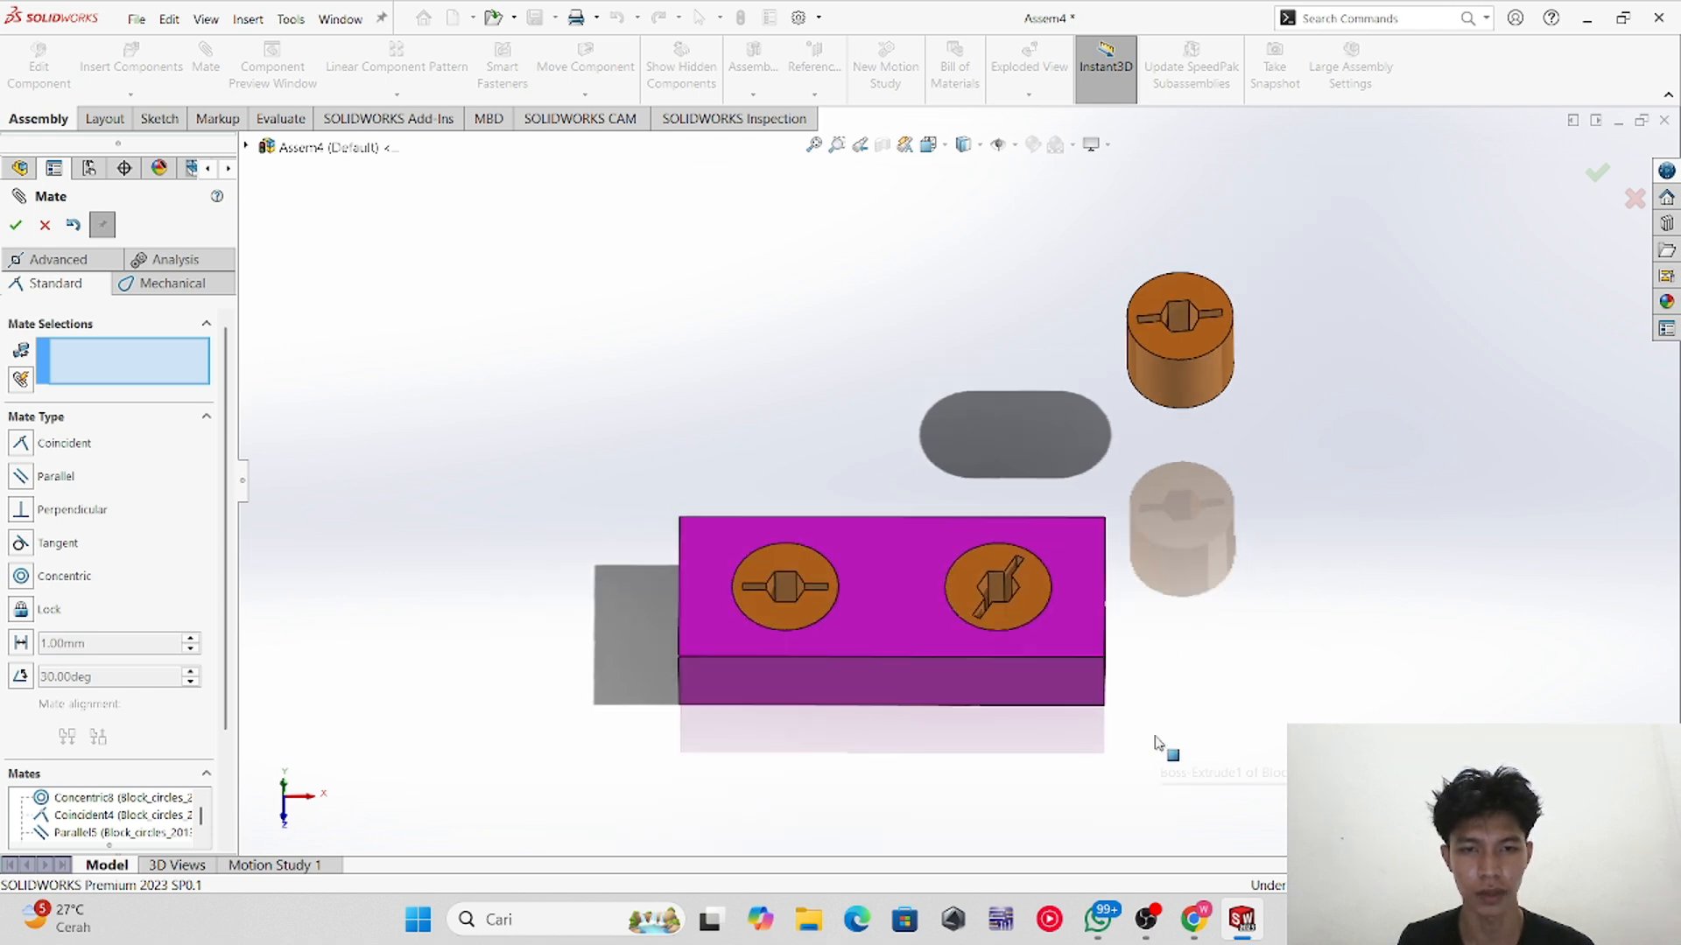
middle_click_drag(1110, 652, 1128, 689)
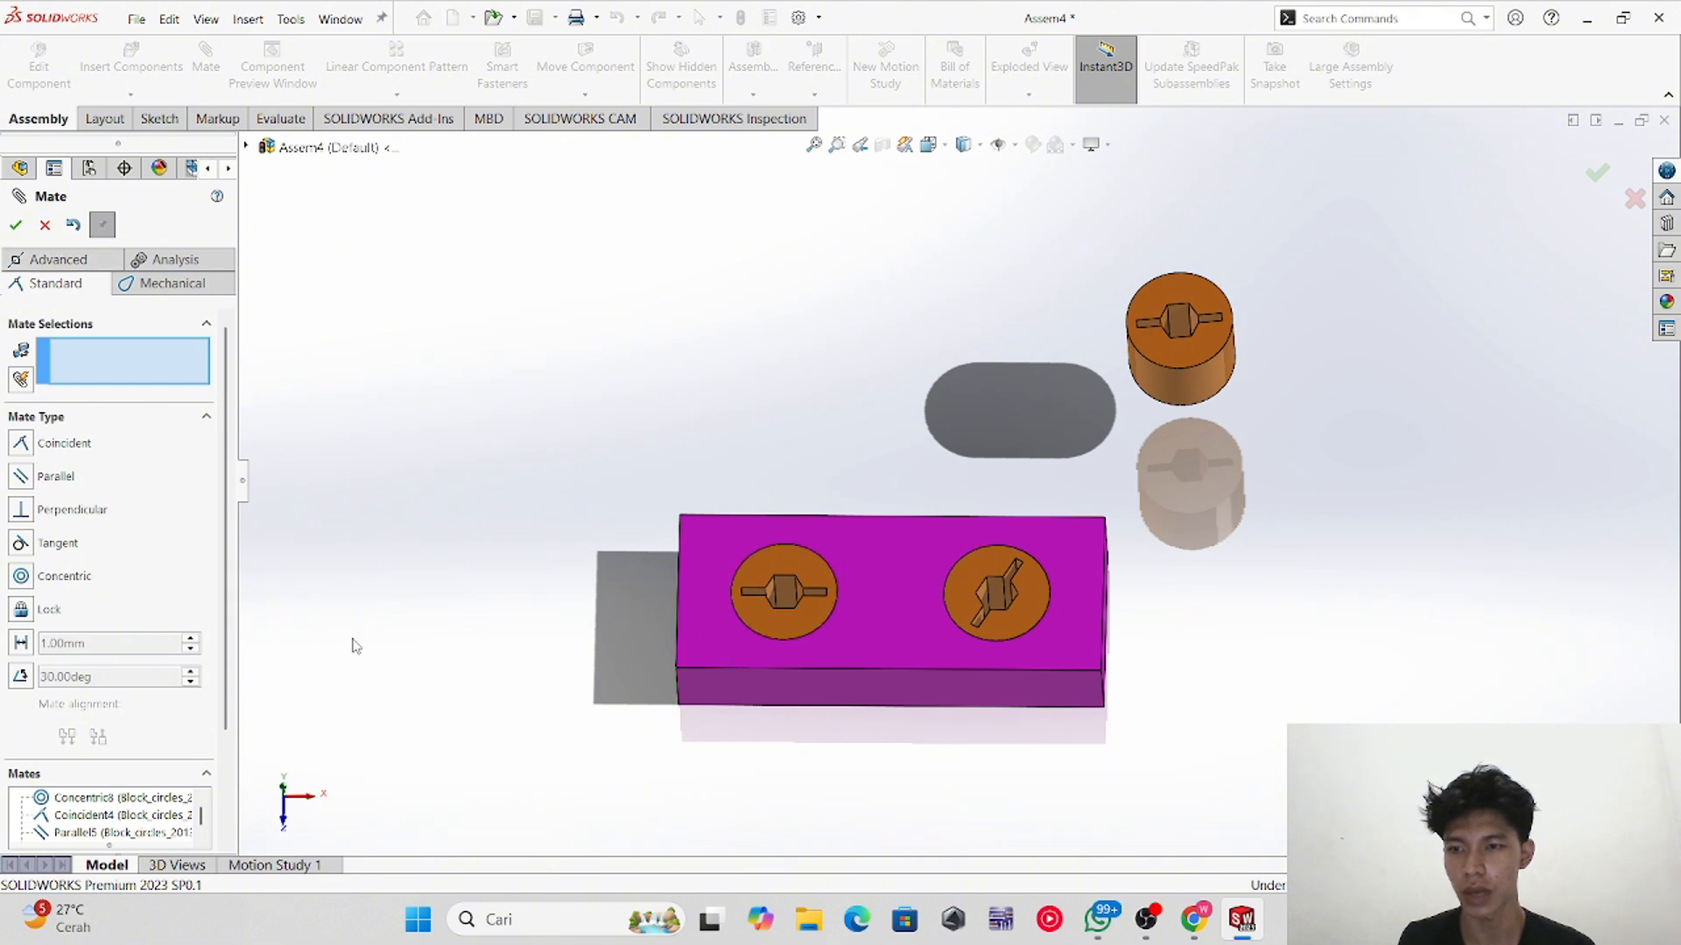
middle_click_drag(1191, 527, 1169, 442)
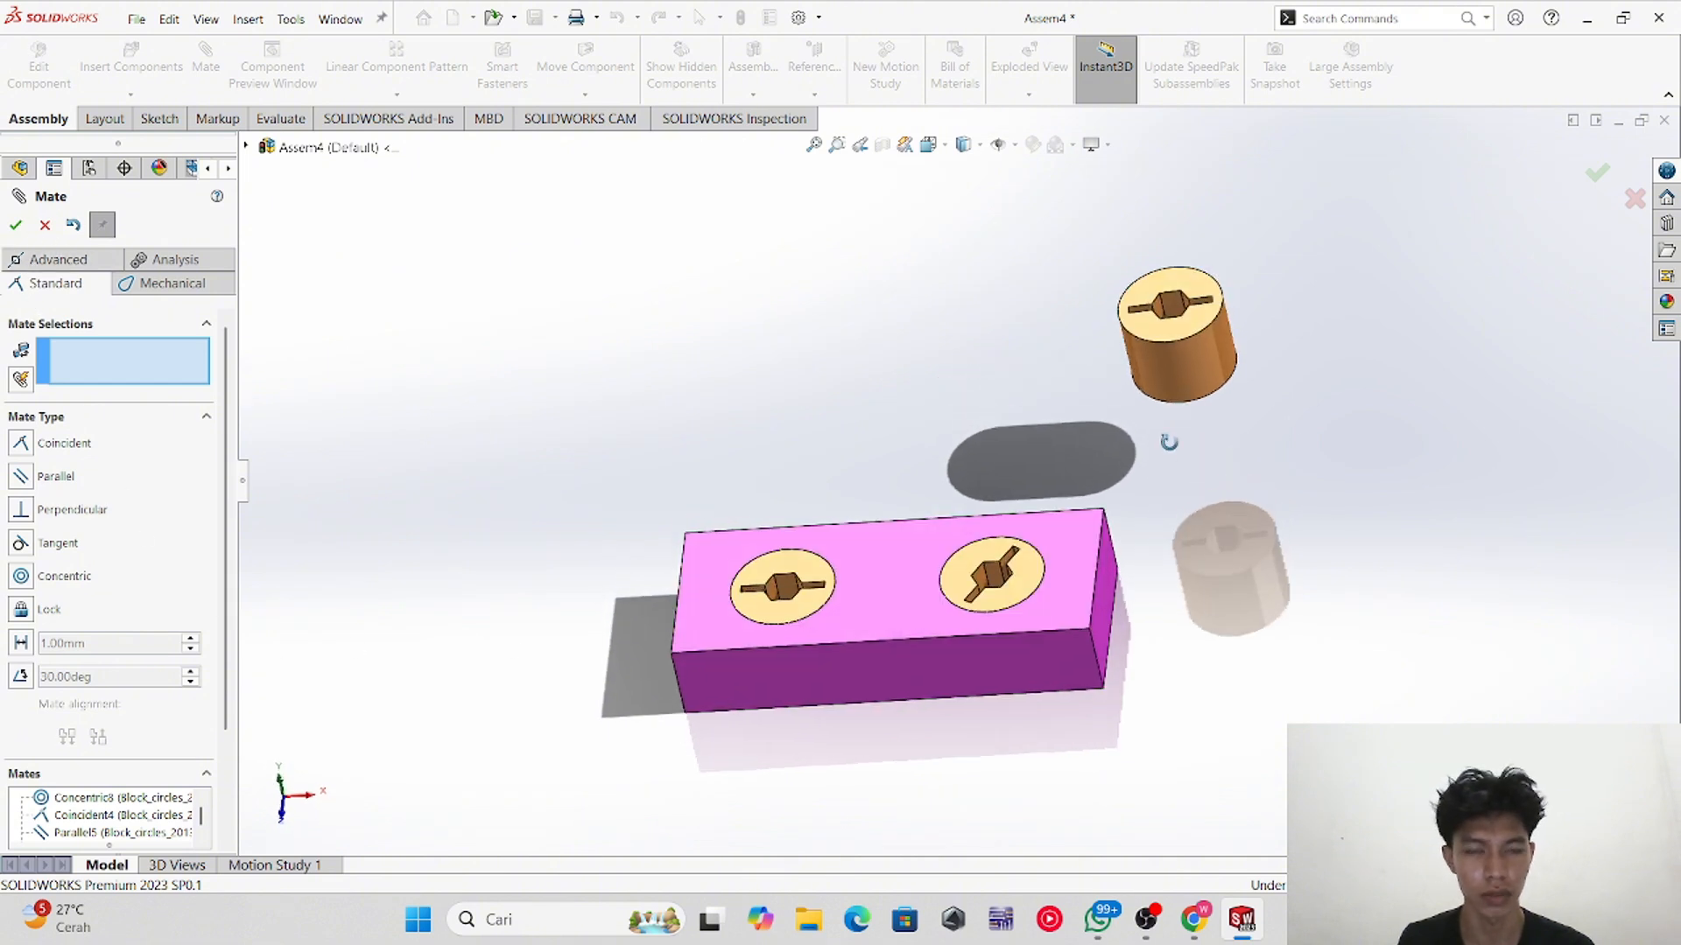
left_click(1171, 370)
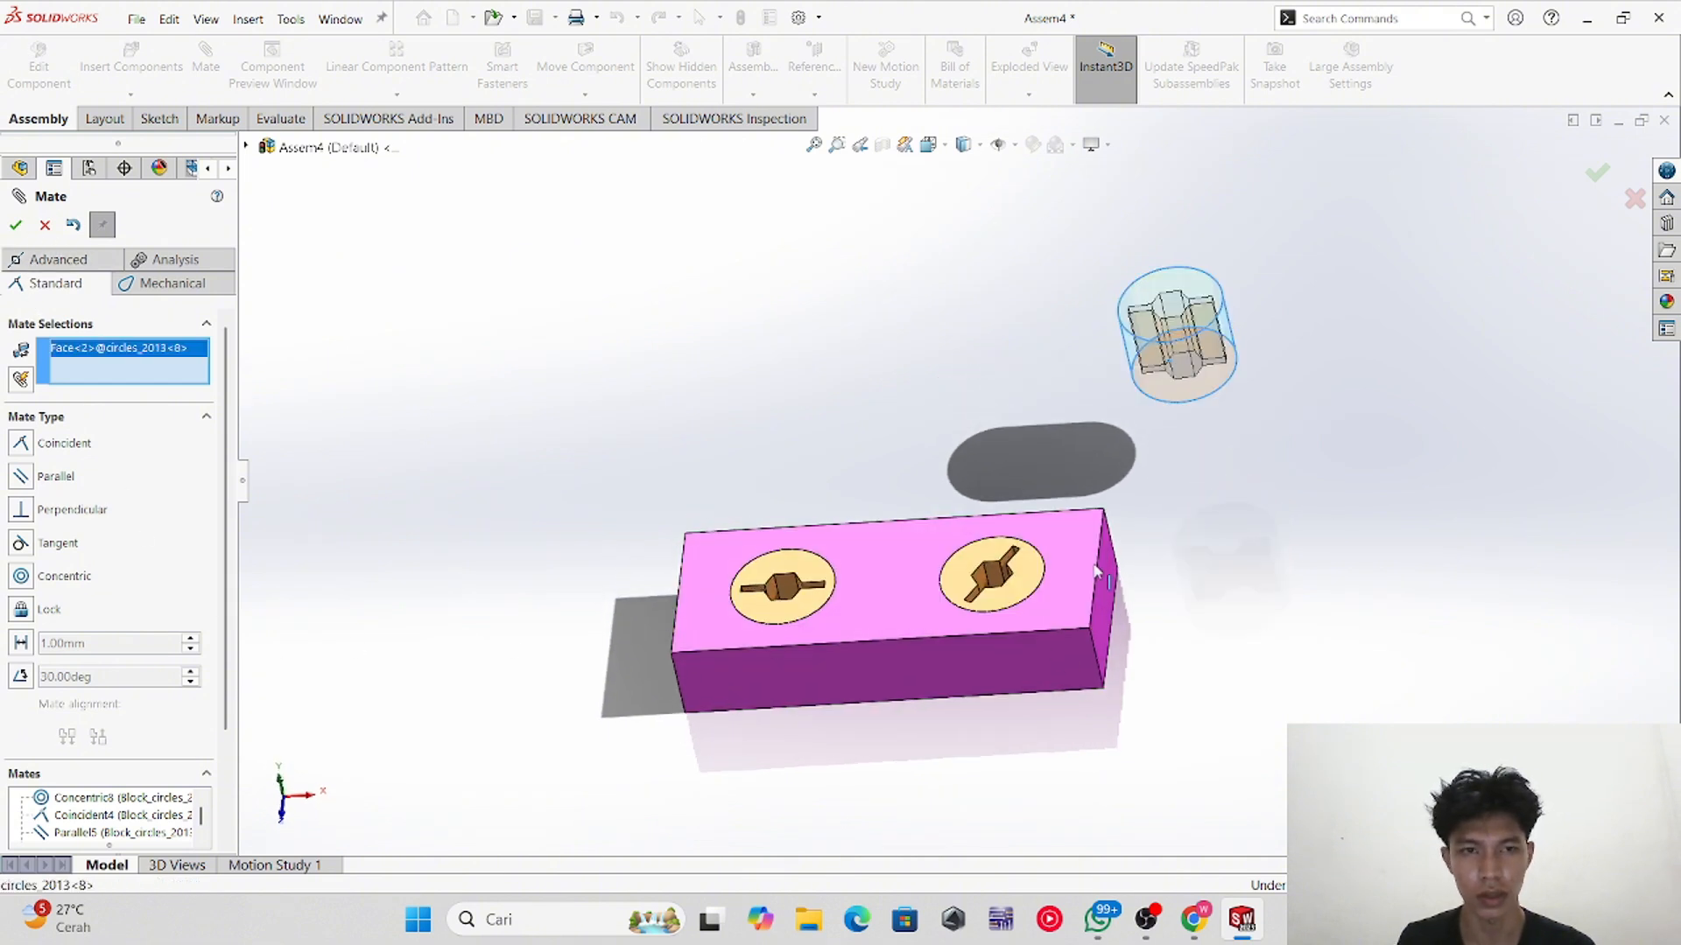
left_click(43, 224)
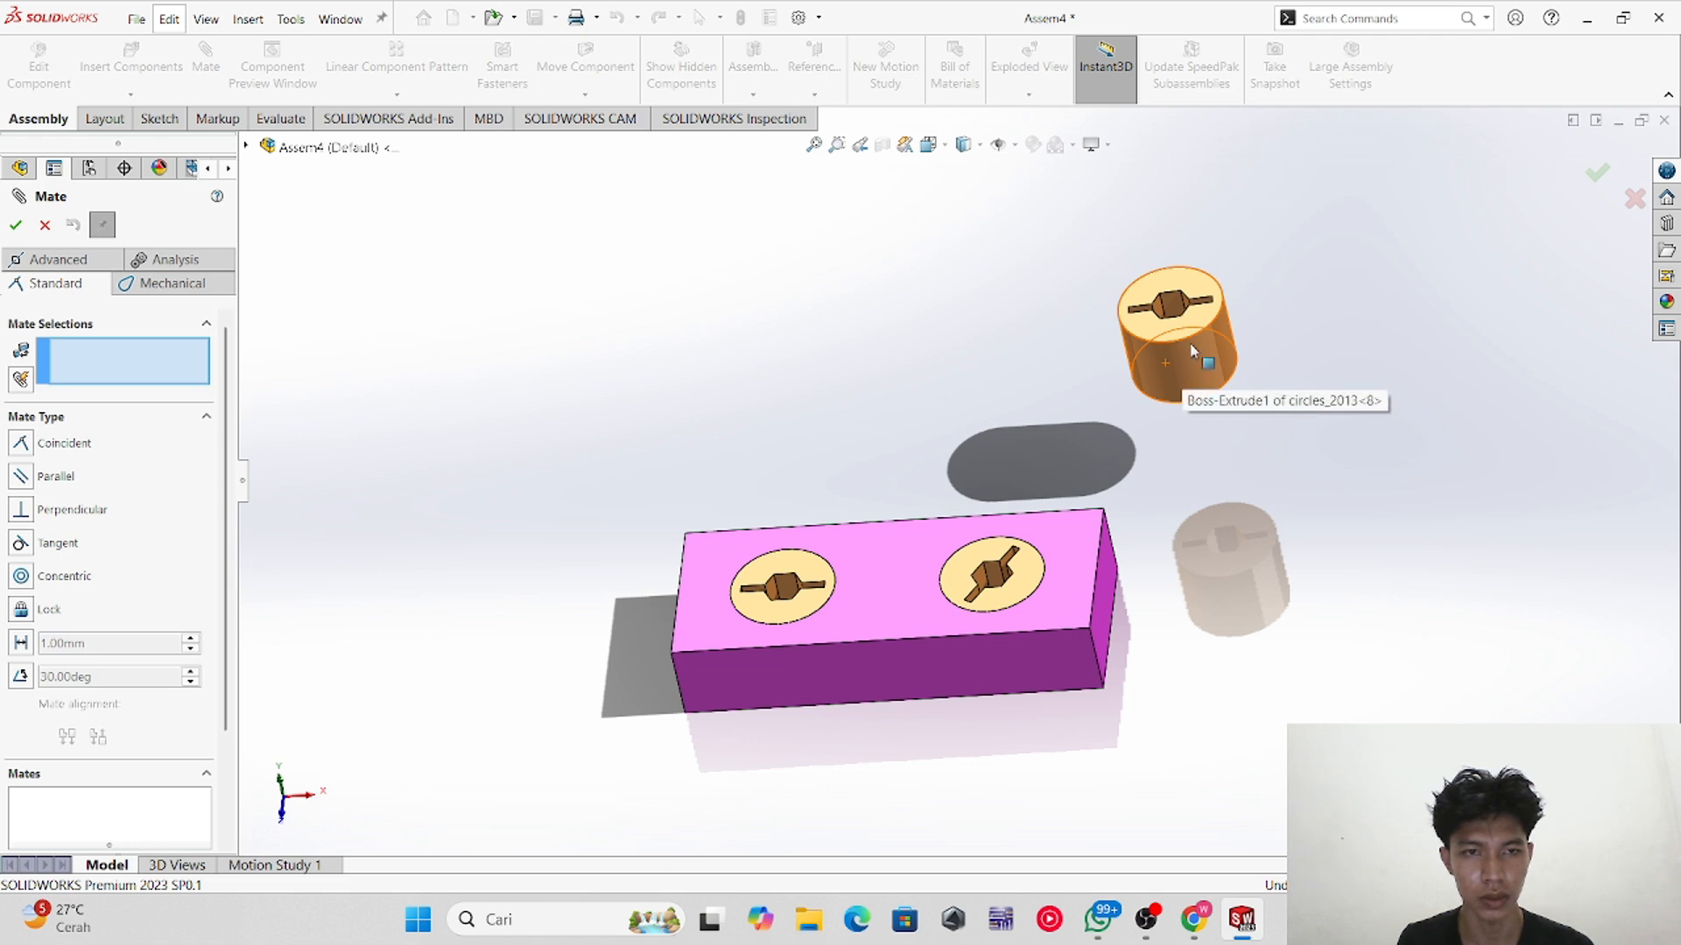
middle_click_drag(1152, 423, 1138, 385)
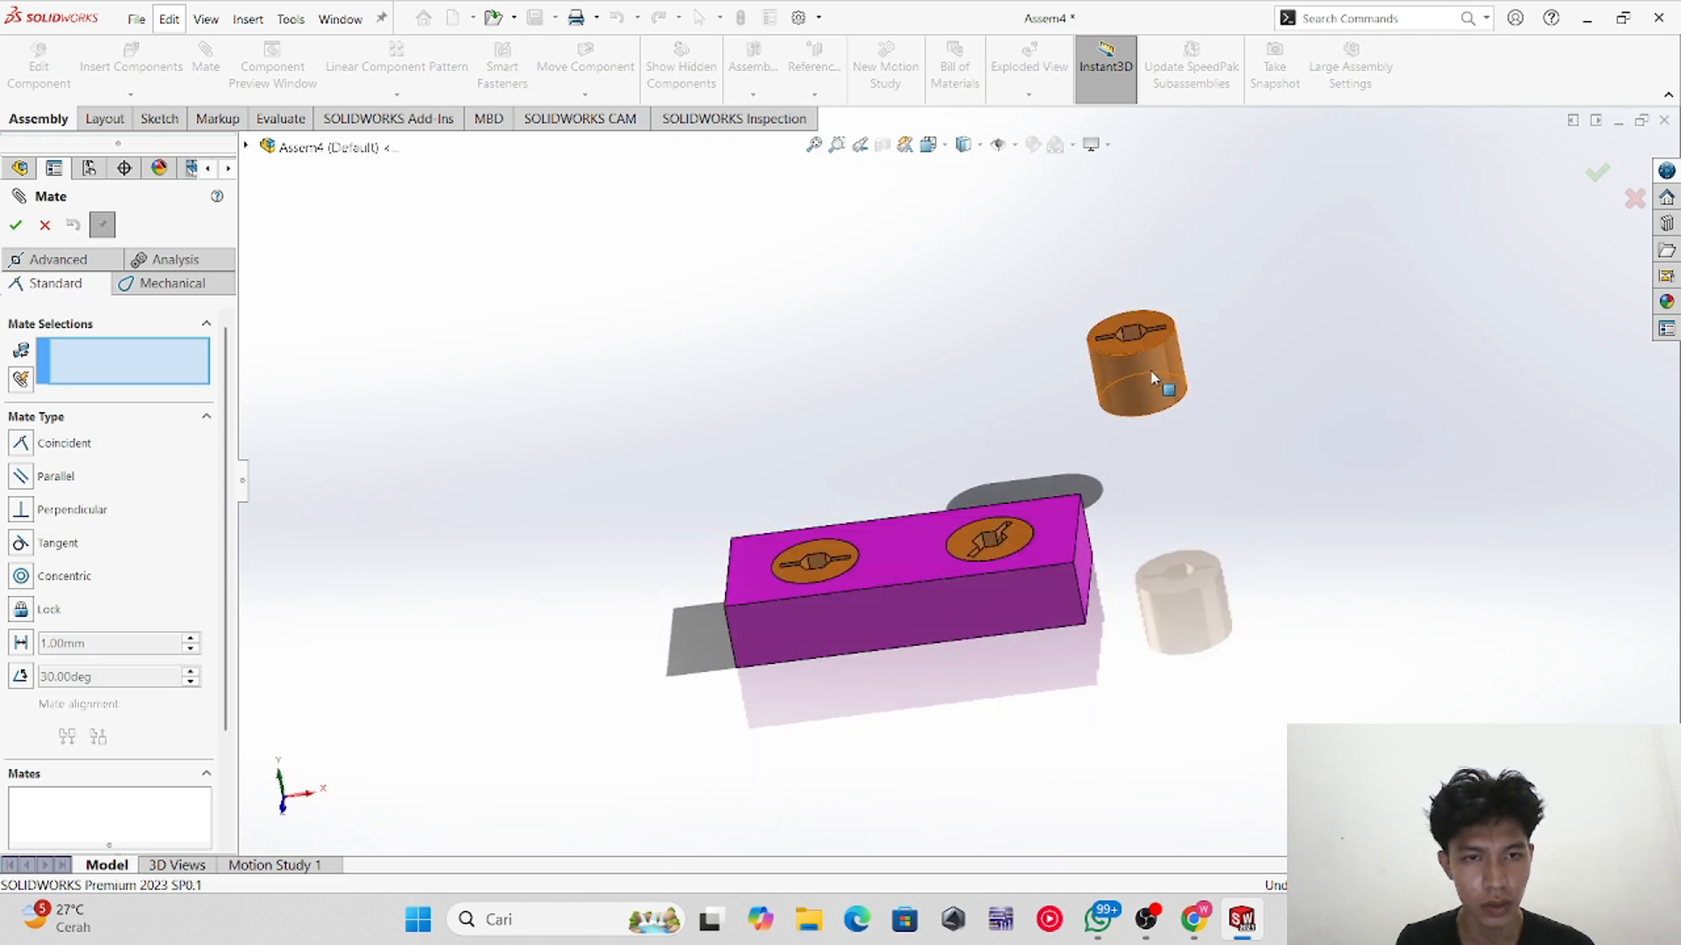
left_click(1140, 382)
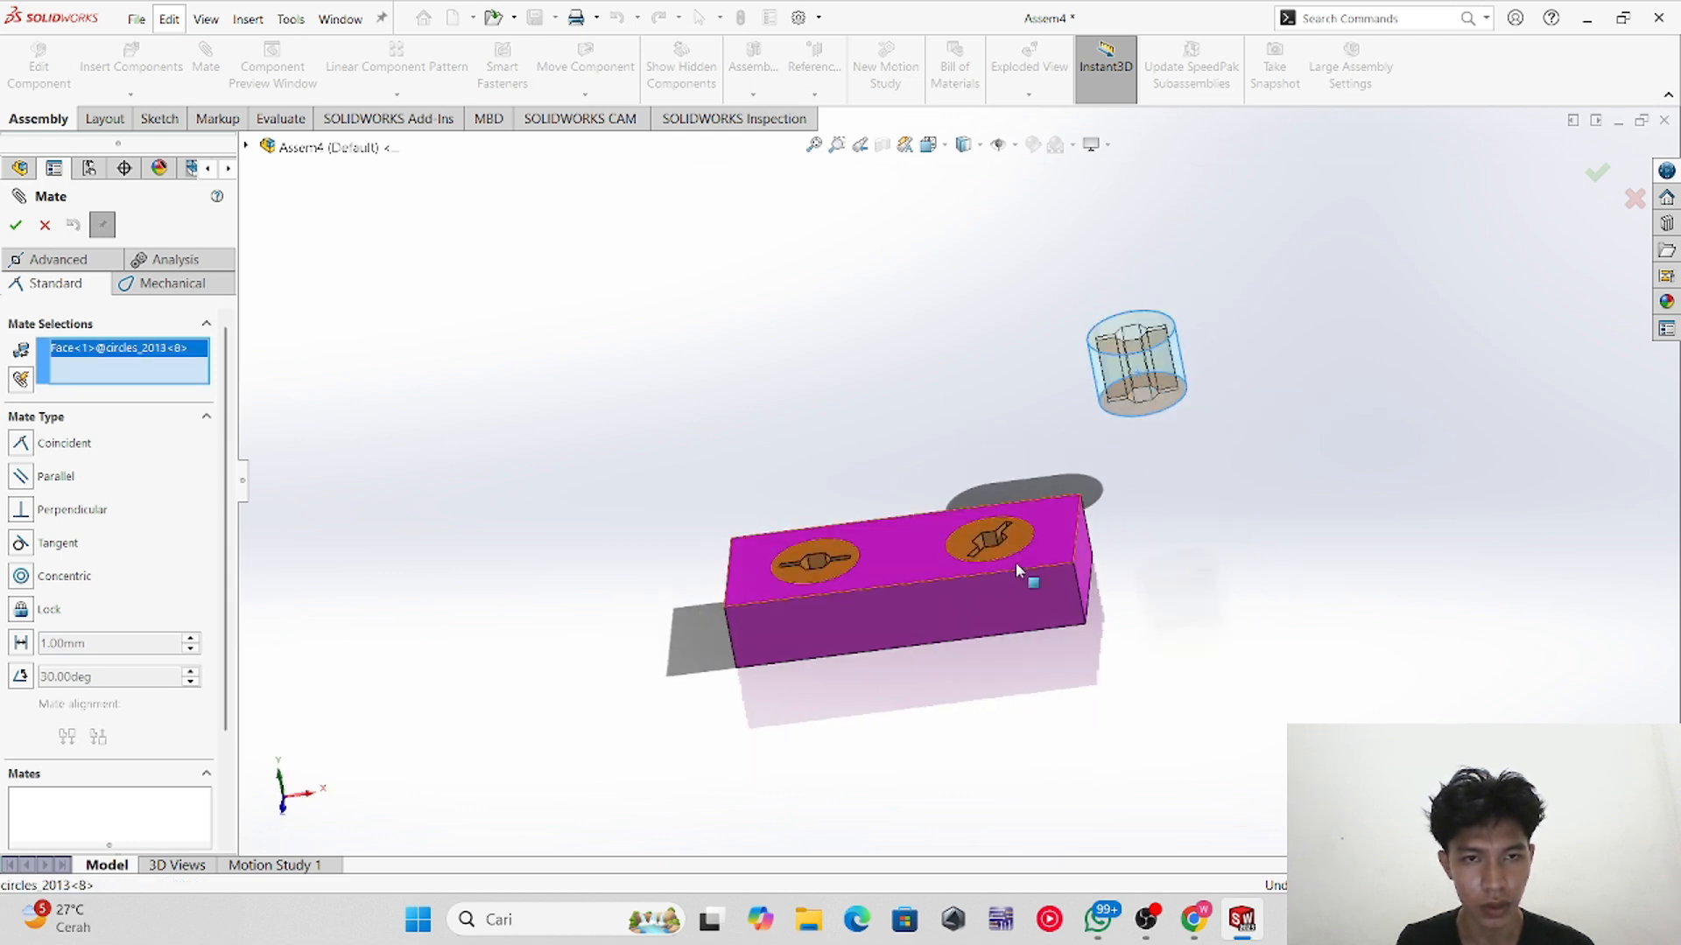
left_click(45, 225)
Step: Drag the third cylinder down beside the block's left end
left_click_drag(1134, 374, 623, 663)
middle_click_drag(836, 683, 832, 740)
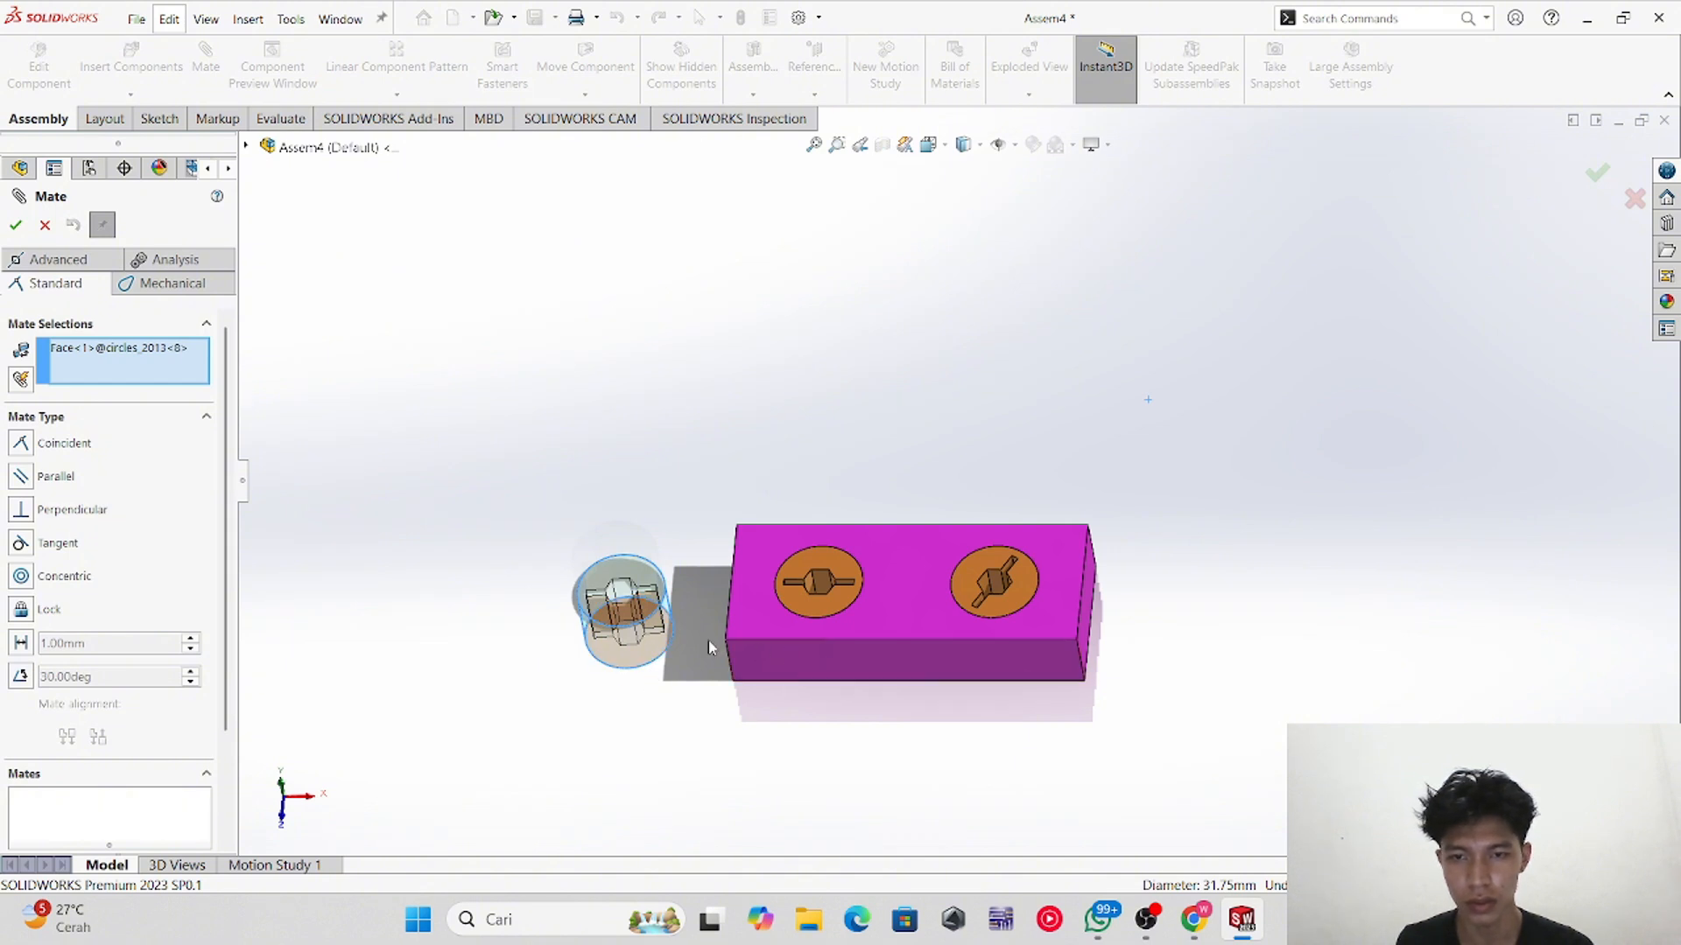
middle_click_drag(691, 716, 685, 651)
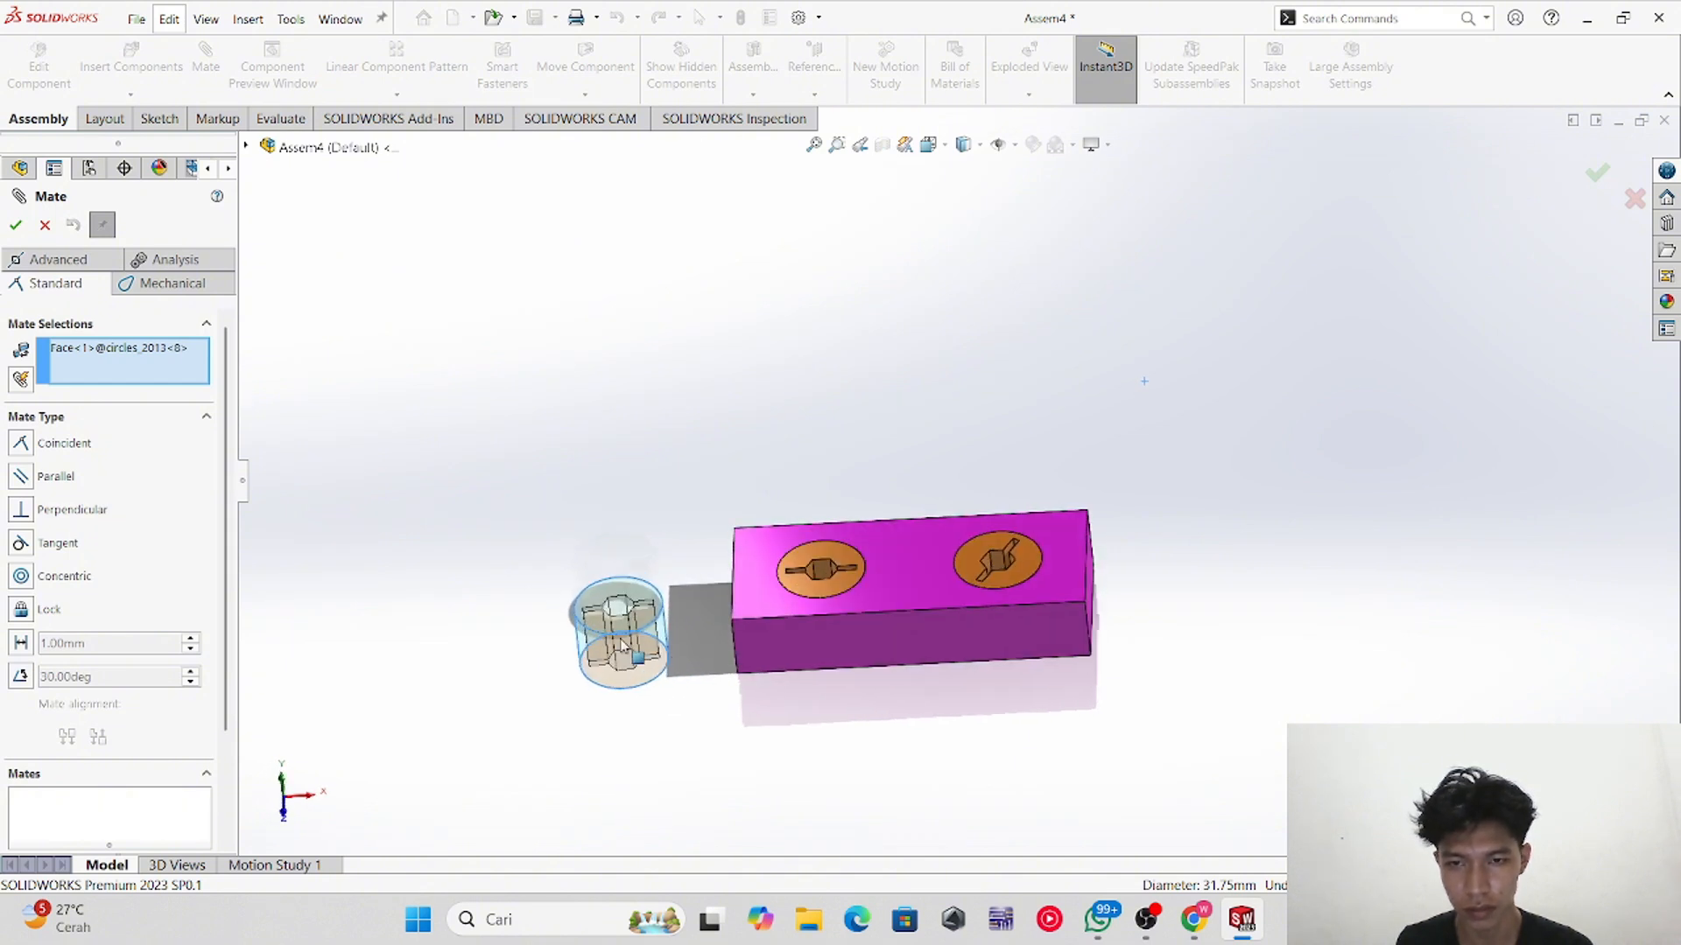
left_click(46, 225)
left_click_drag(651, 615, 677, 549)
mouse_move(698, 724)
middle_mouse_down()
mouse_move(692, 683)
mouse_move(693, 716)
middle_mouse_up()
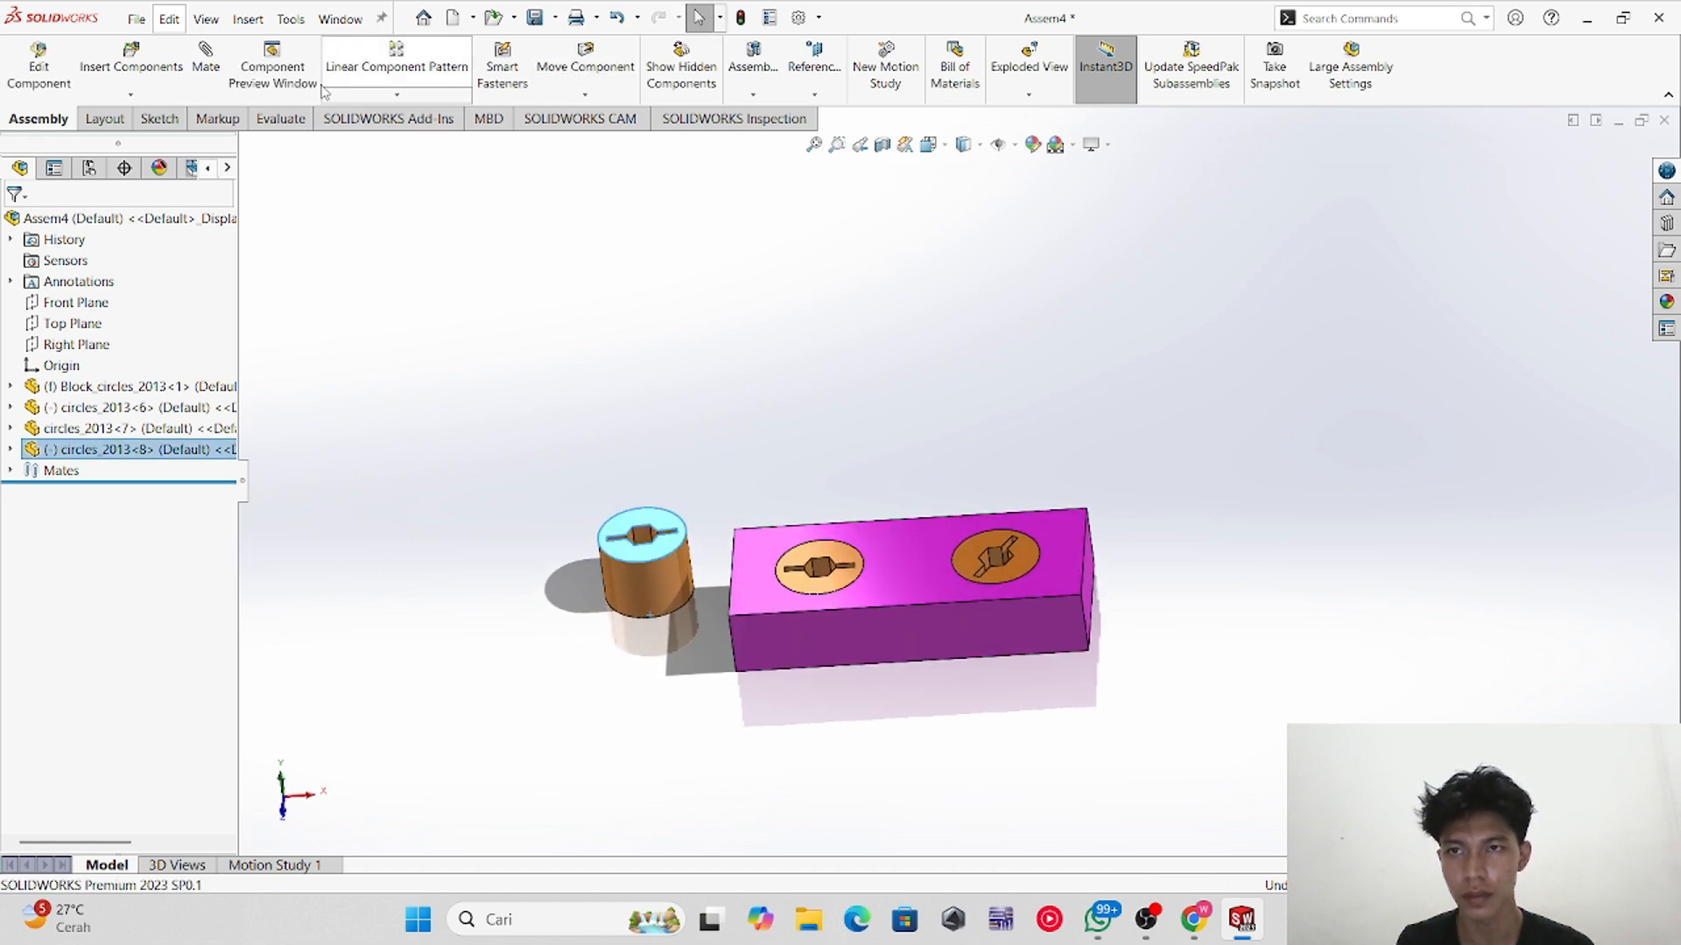
left_click(658, 593)
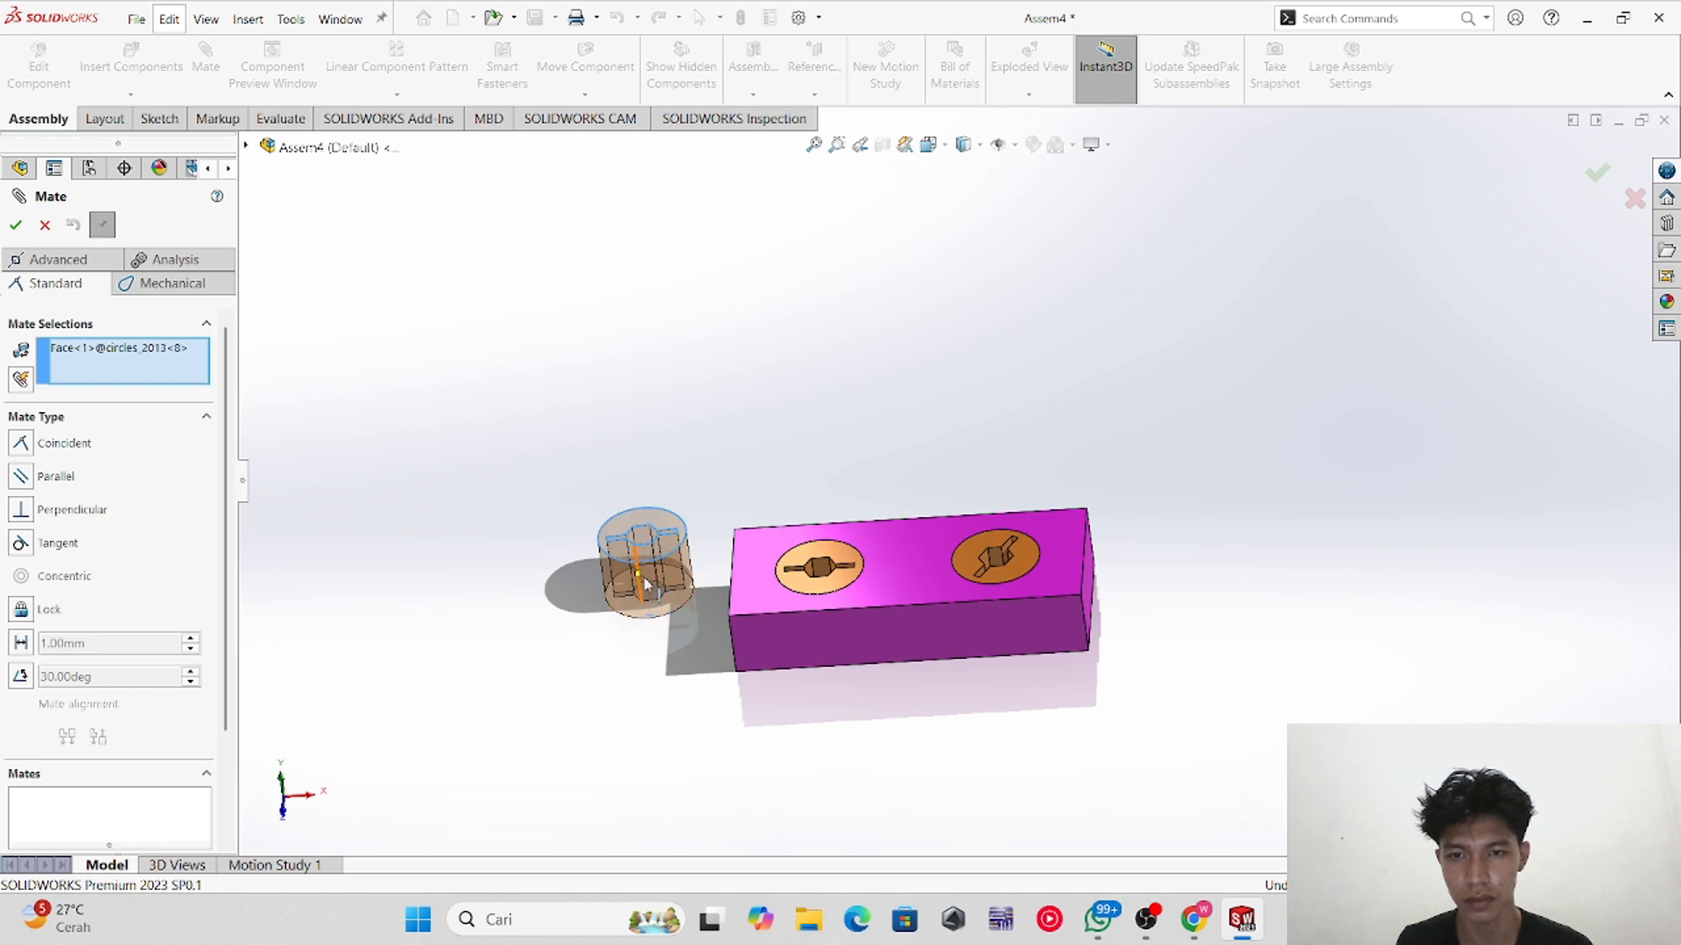
left_click(156, 349)
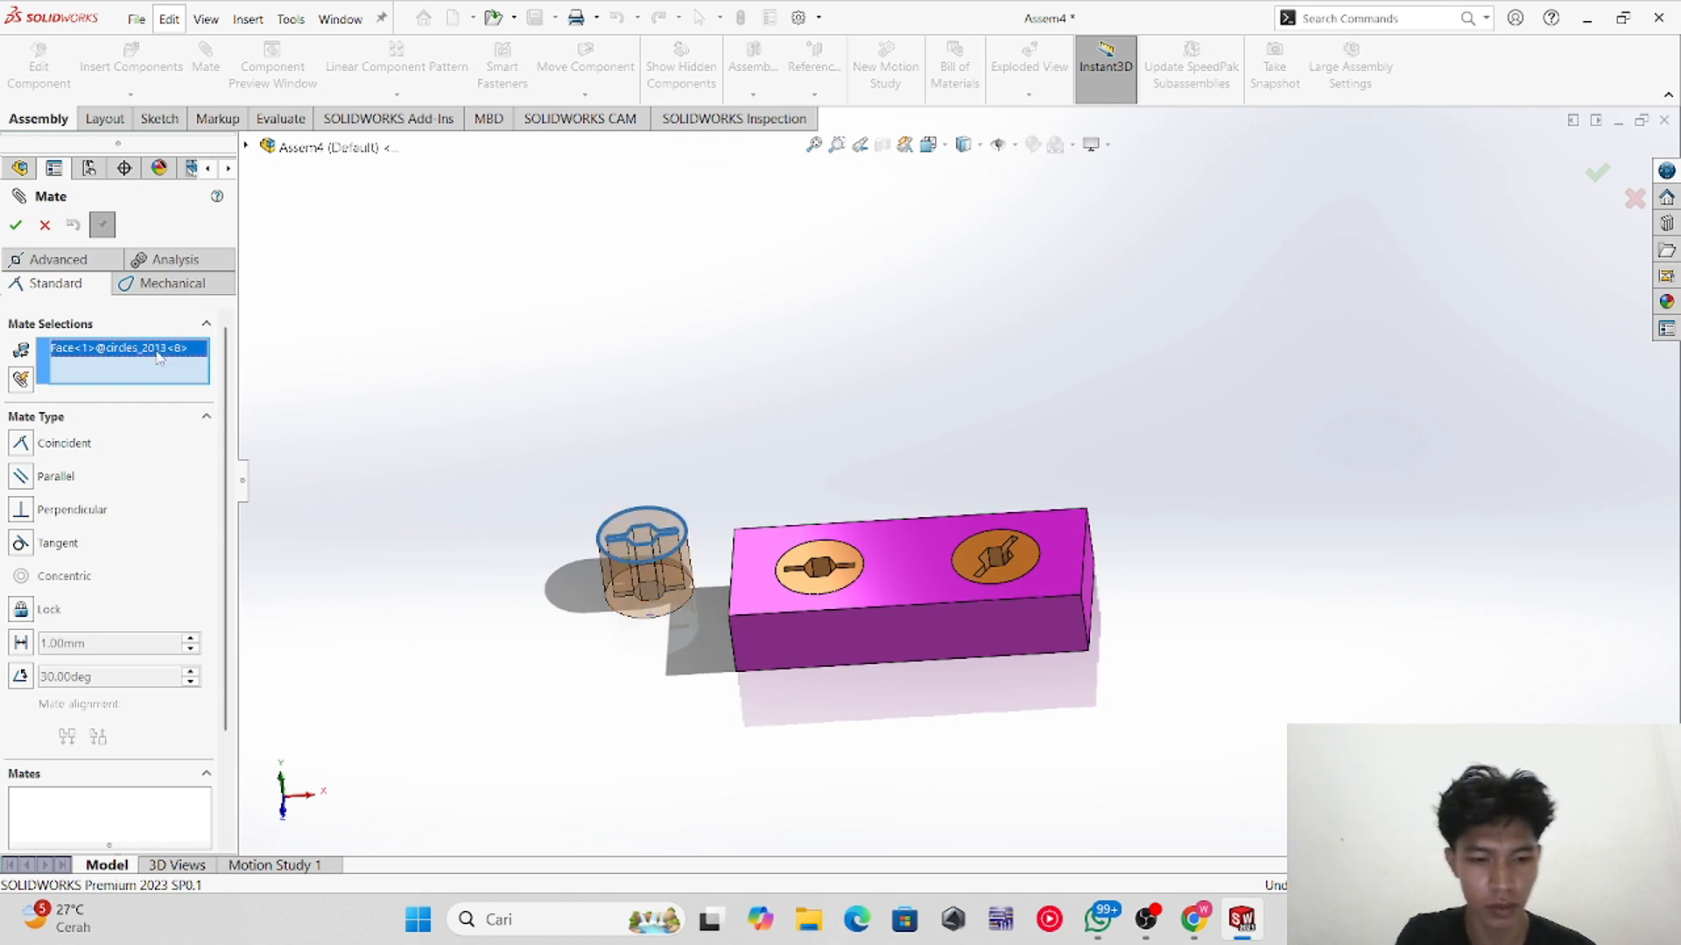
key("Delete")
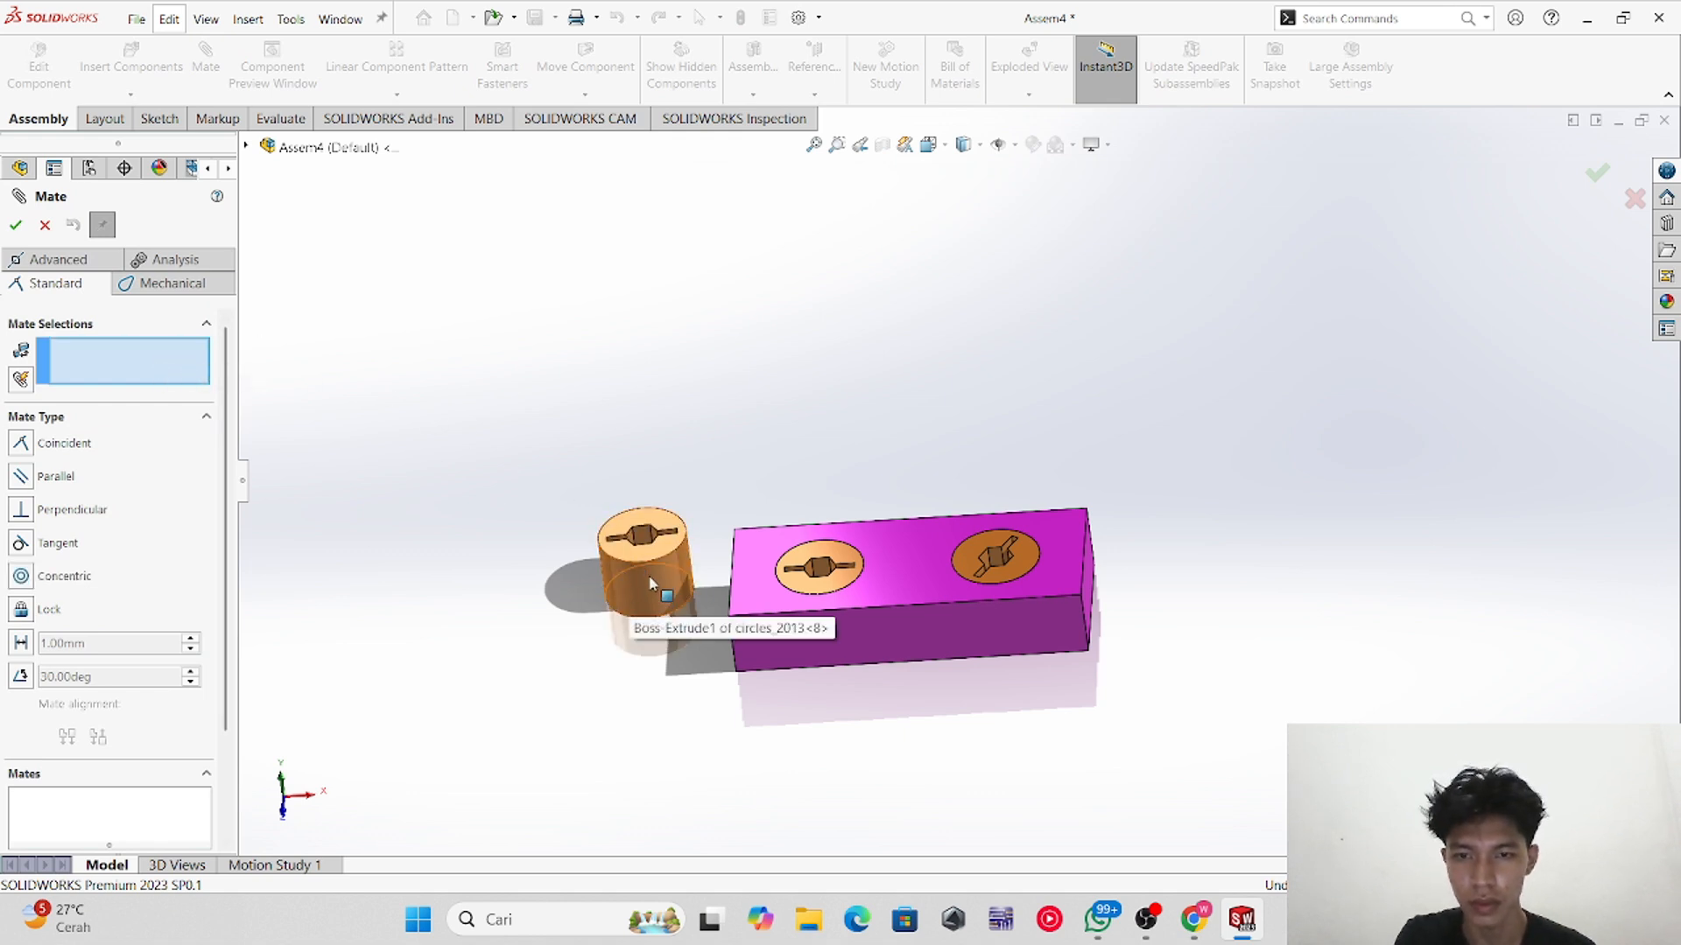
Step: Add a tangent mate between the third cylinder's side face and the block's front face, then delete that mate
scroll(652, 584, "down", 5)
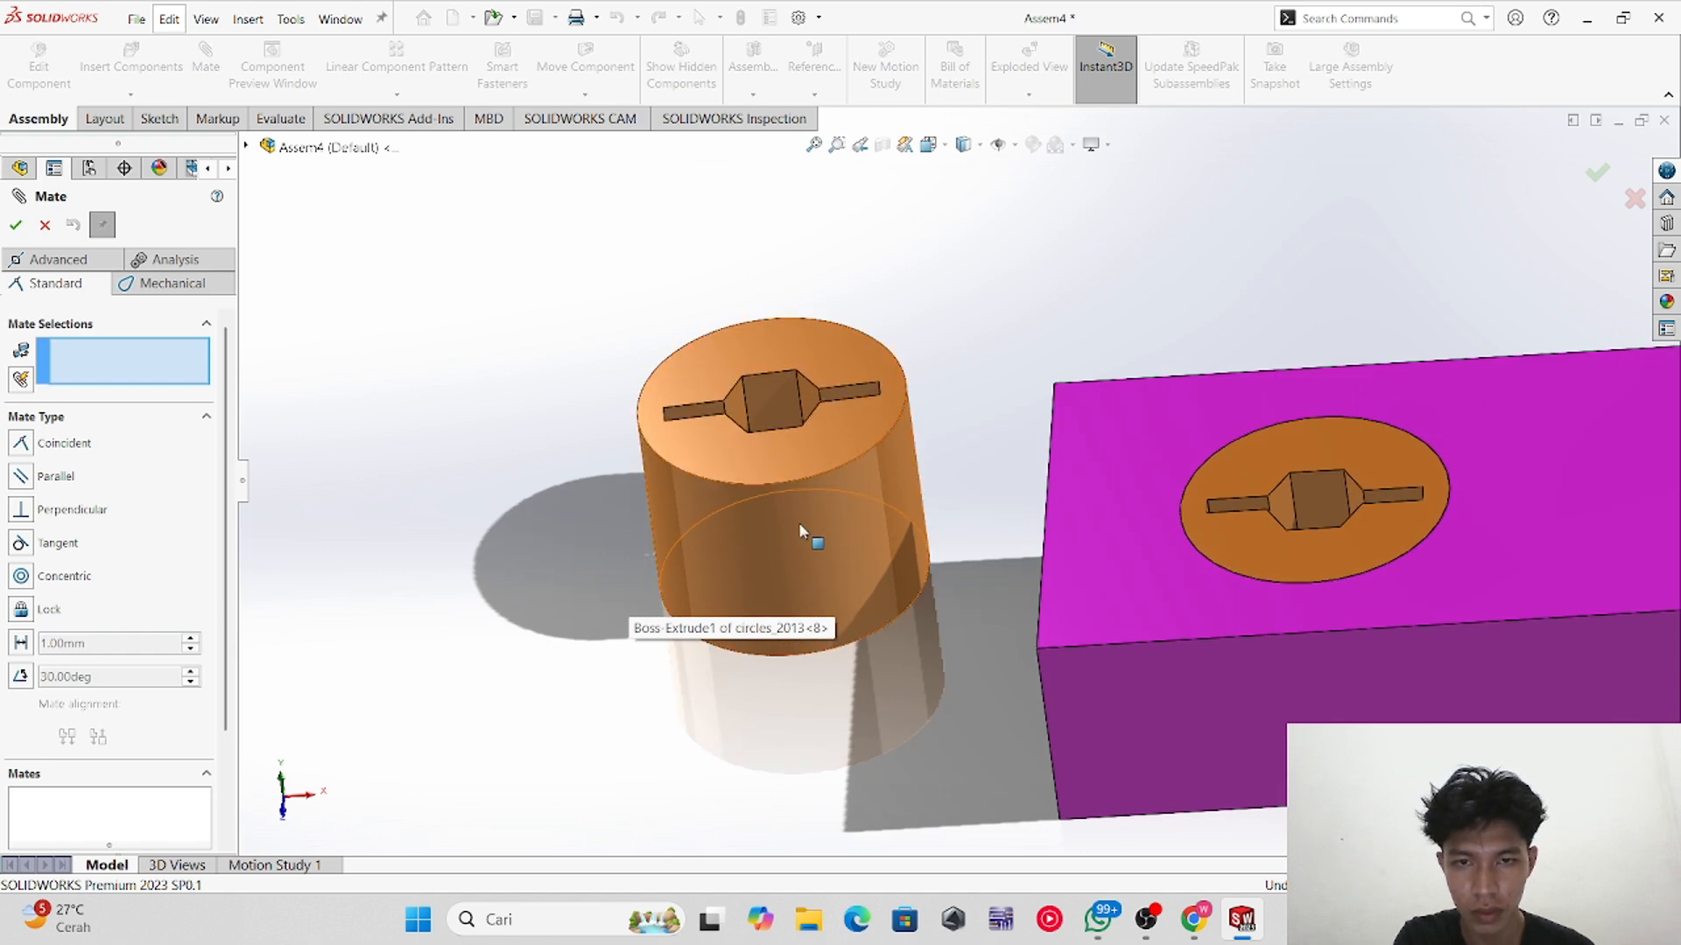
mouse_move(773, 560)
middle_mouse_down()
mouse_move(822, 568)
mouse_move(795, 569)
middle_mouse_up()
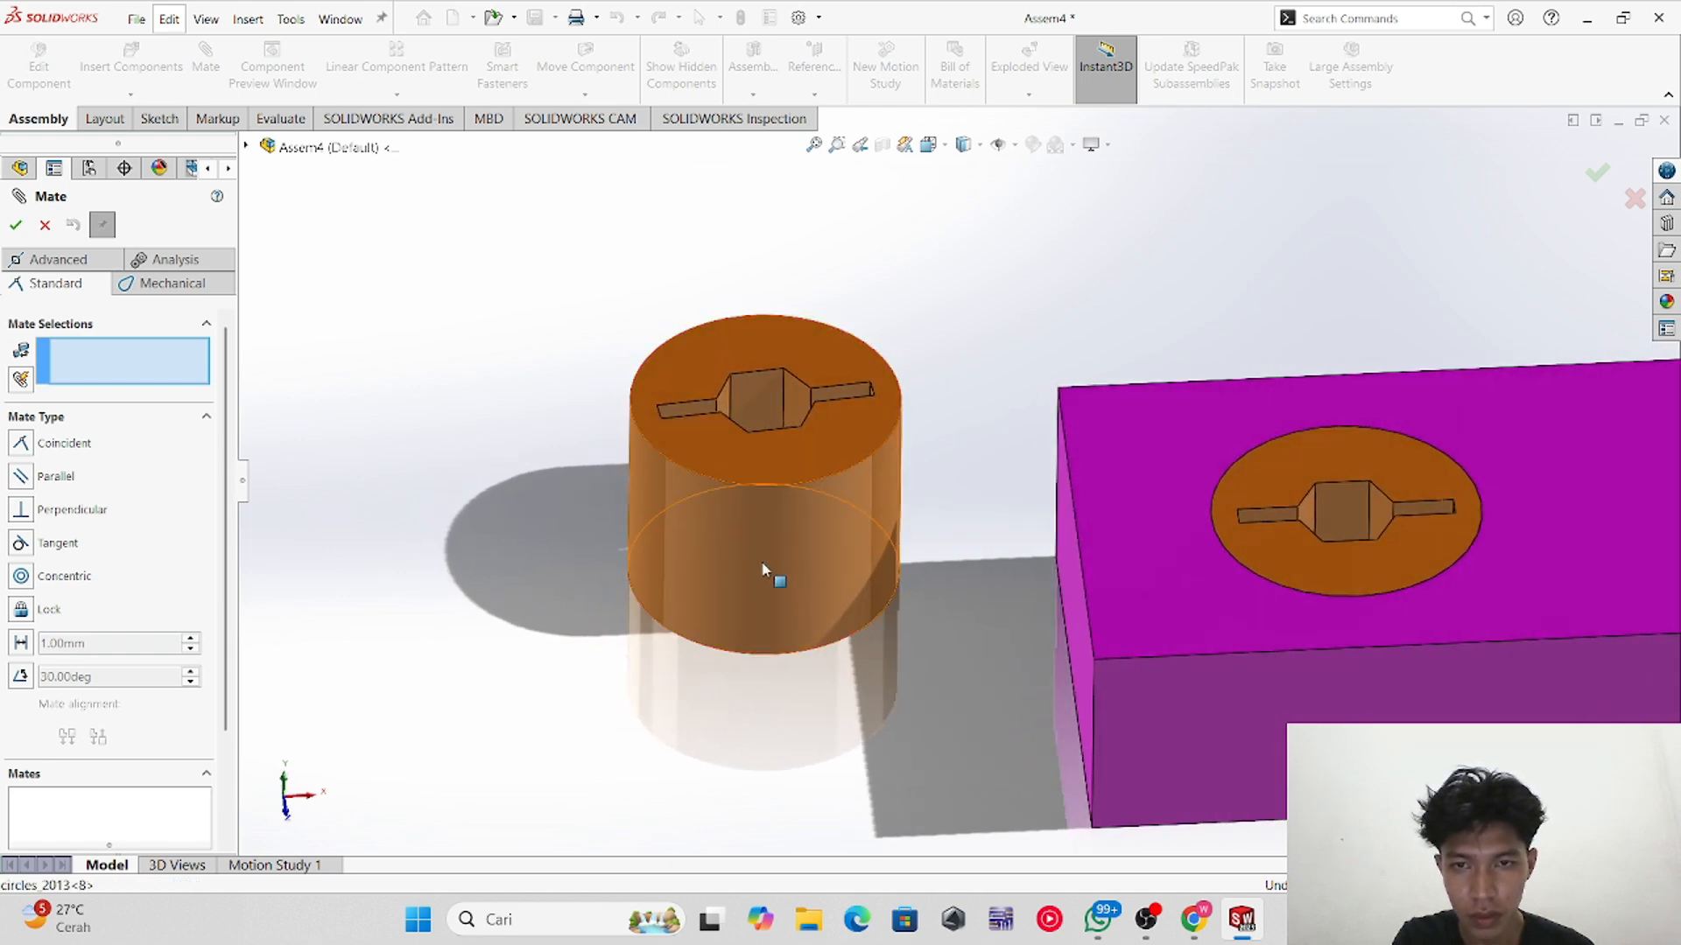
left_click(766, 570)
scroll(1059, 644, "up", 4)
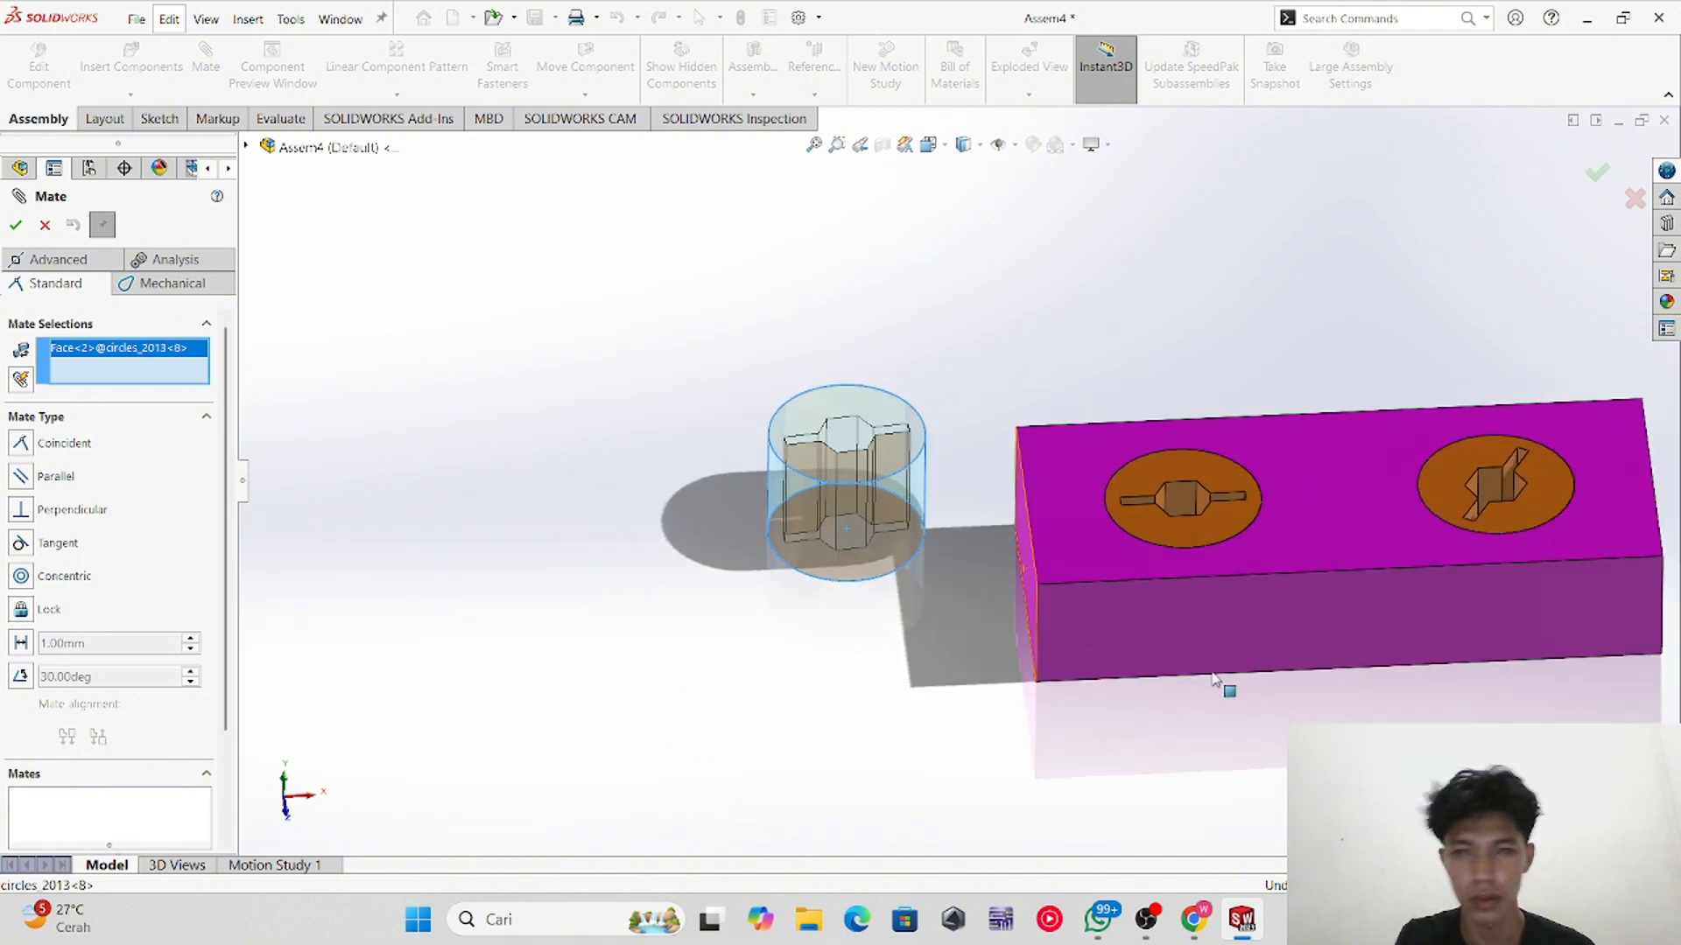
left_click(1188, 623)
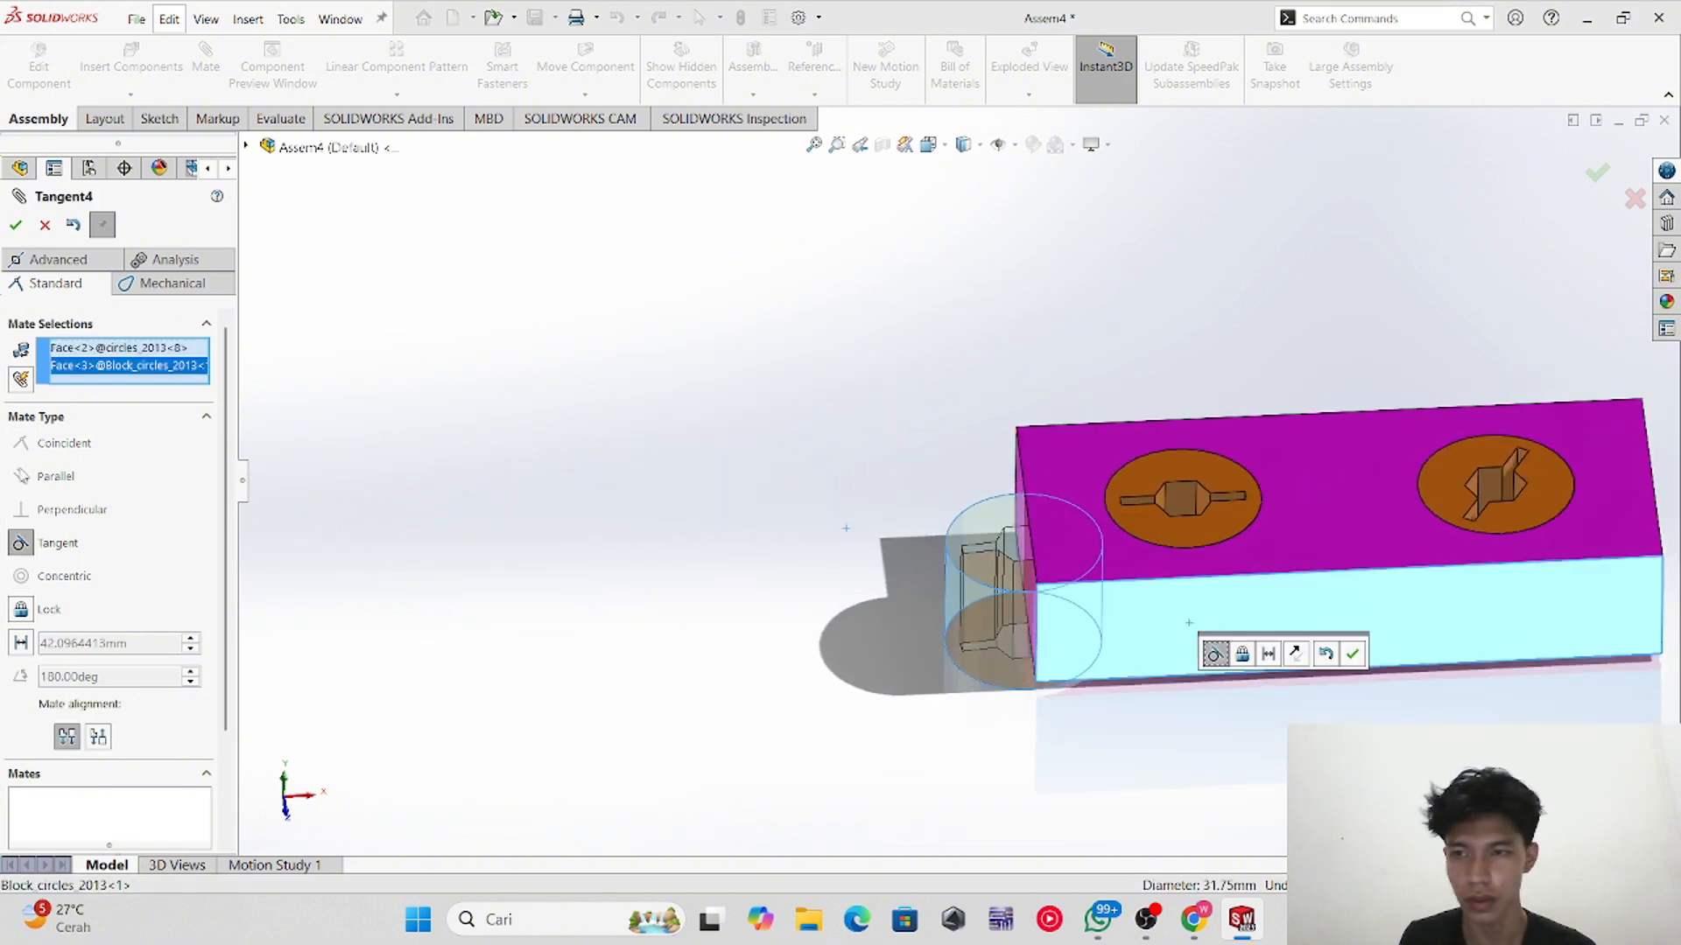
left_click(16, 225)
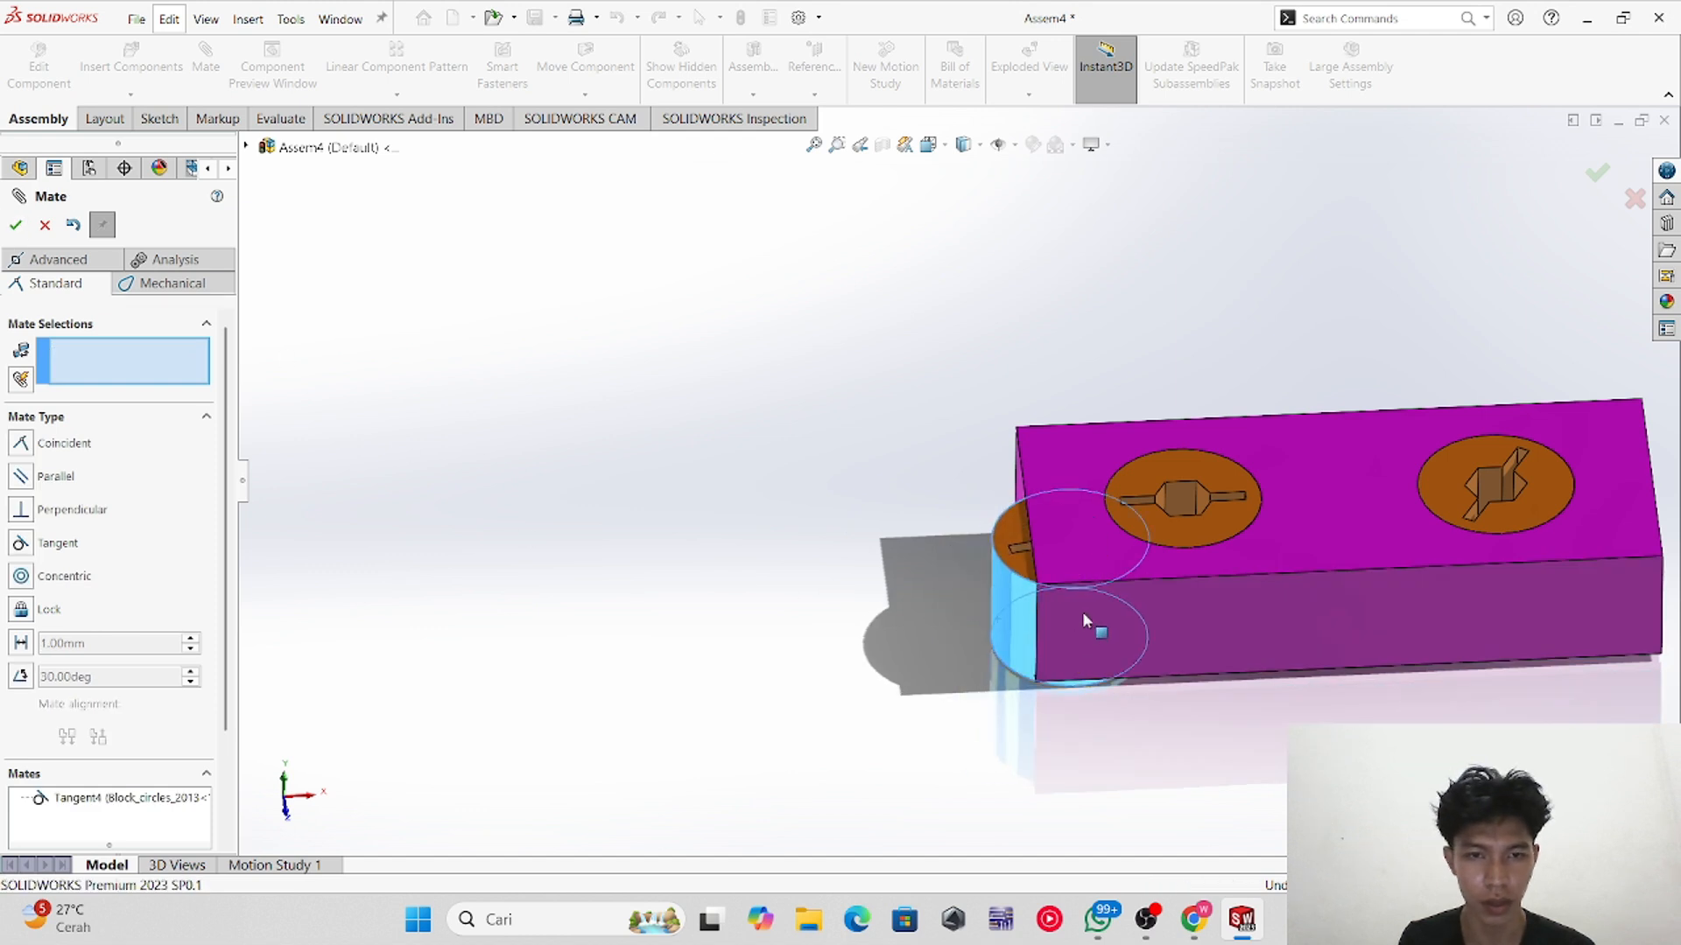
left_click_drag(1084, 620, 800, 541)
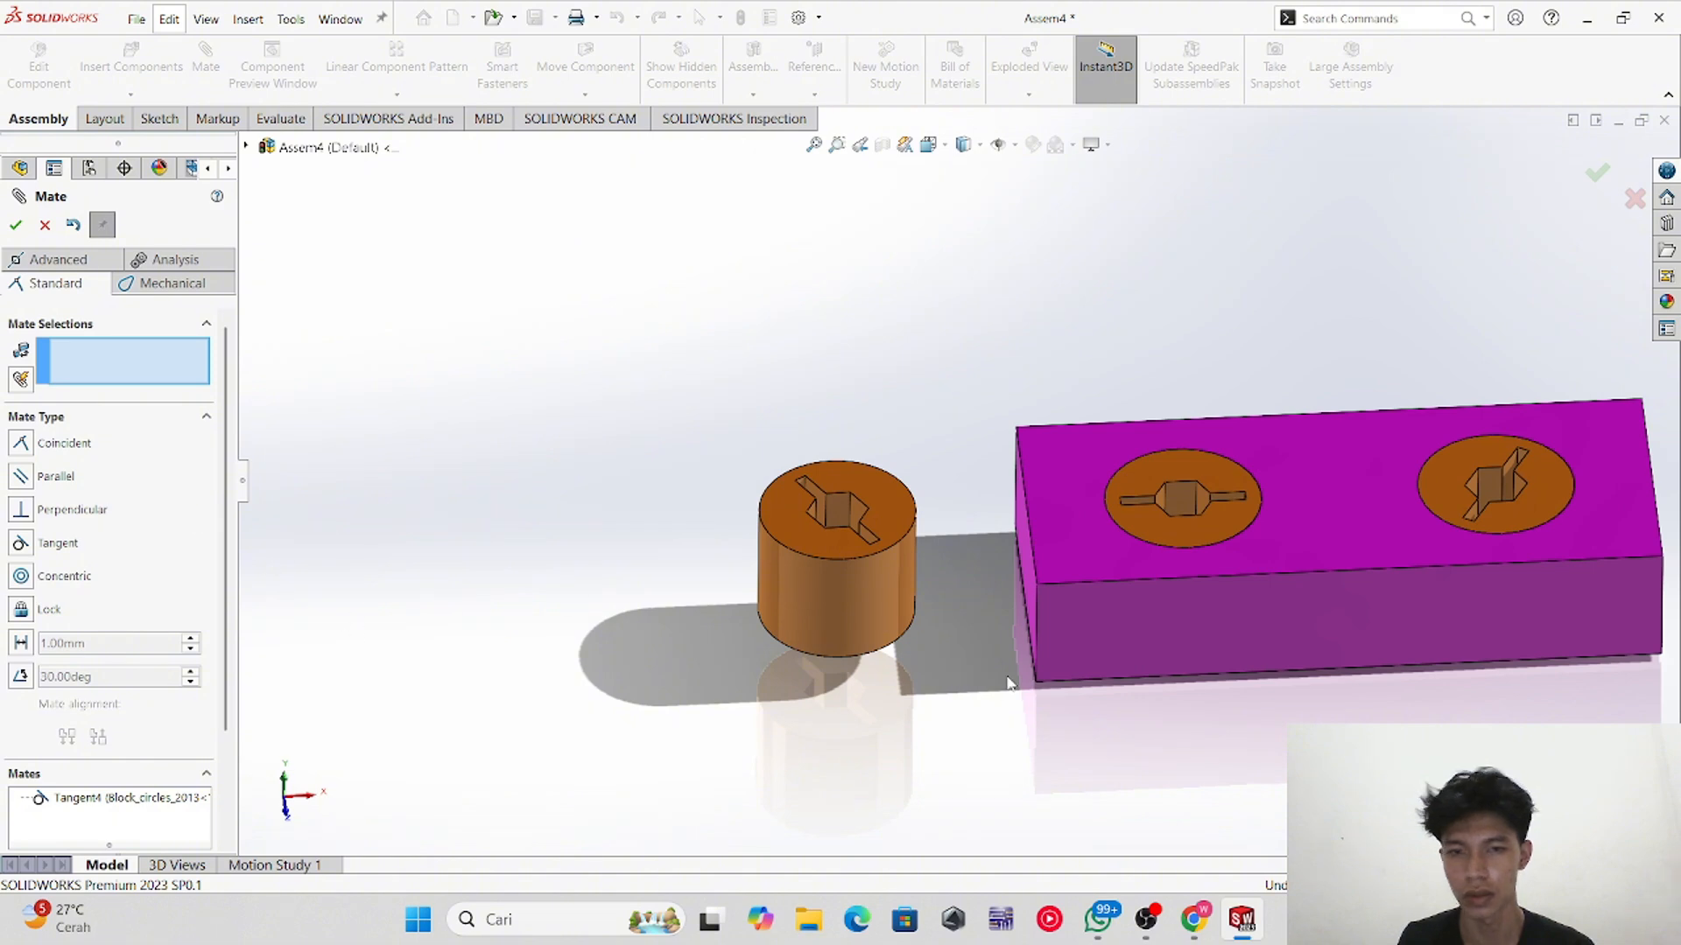
middle_click_drag(1223, 830, 758, 495)
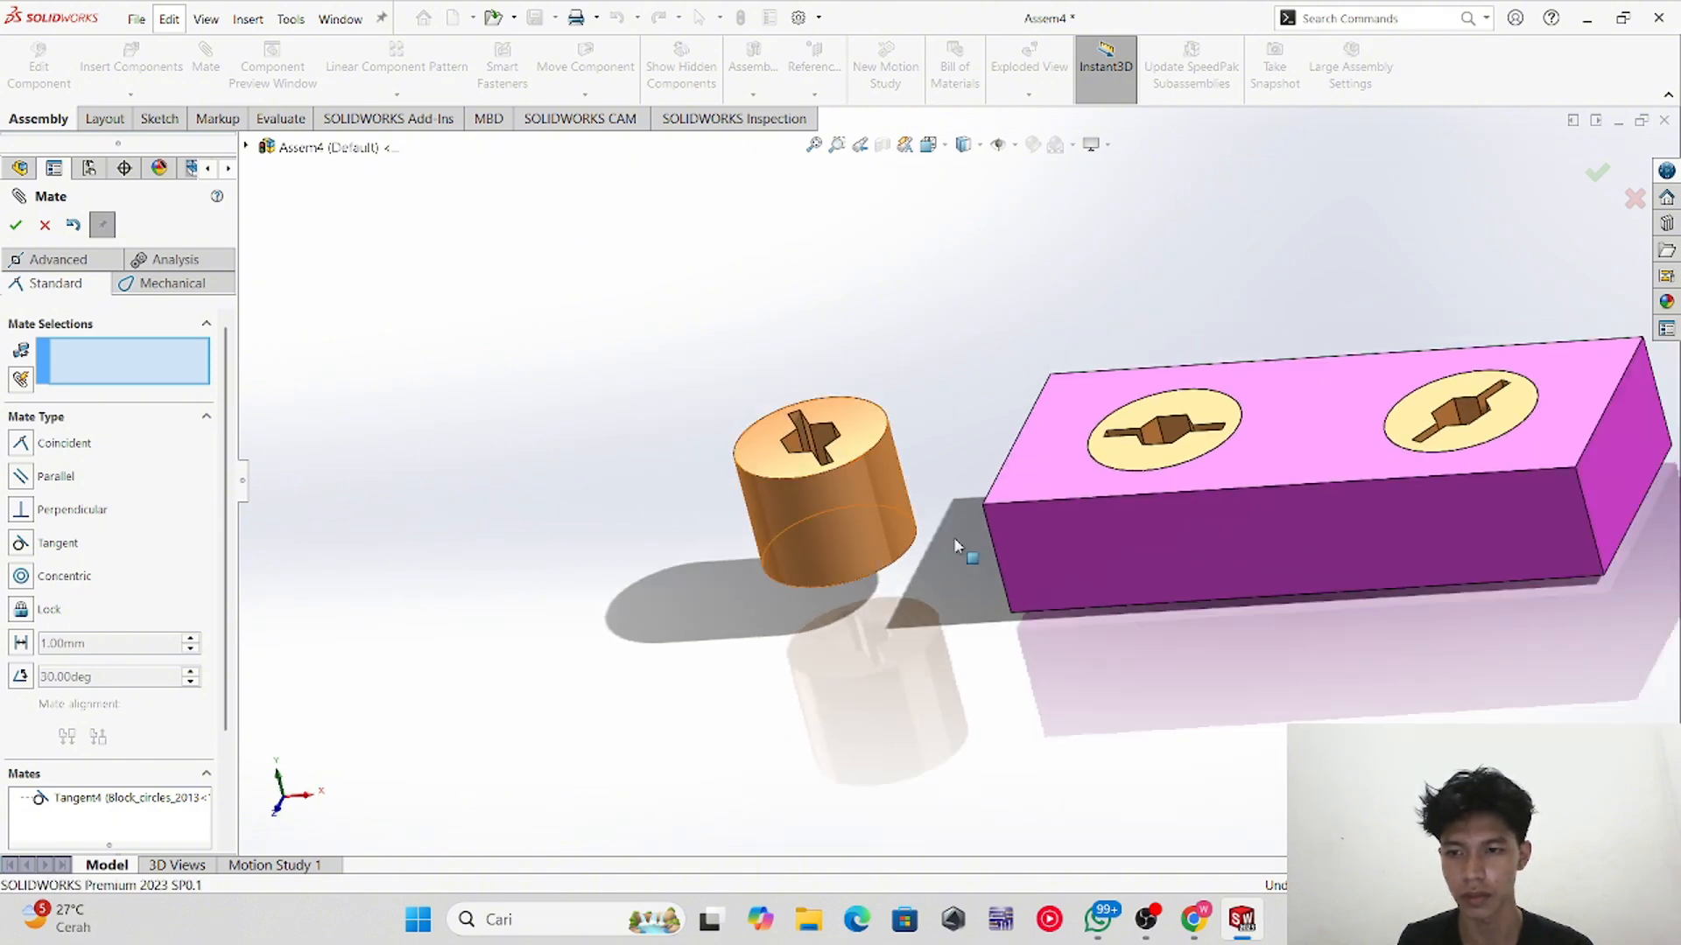
left_click(153, 798)
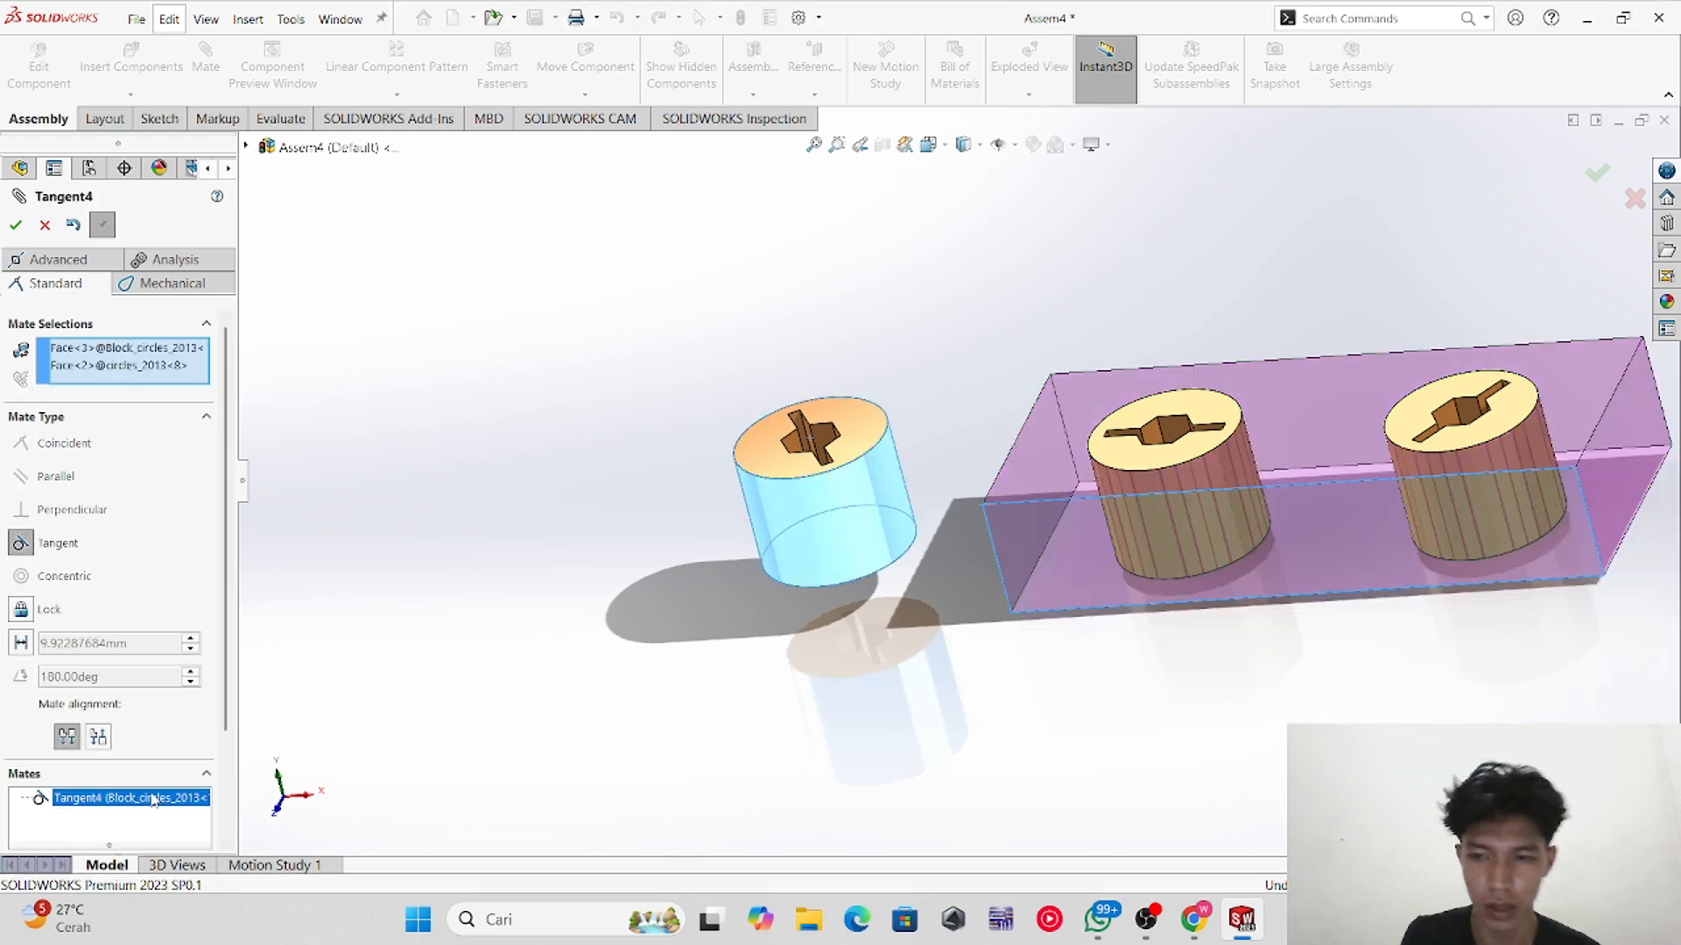
key("Delete")
Step: Mate the third cylinder's side face tangent to the block's left end face
scroll(709, 598, "down", 2)
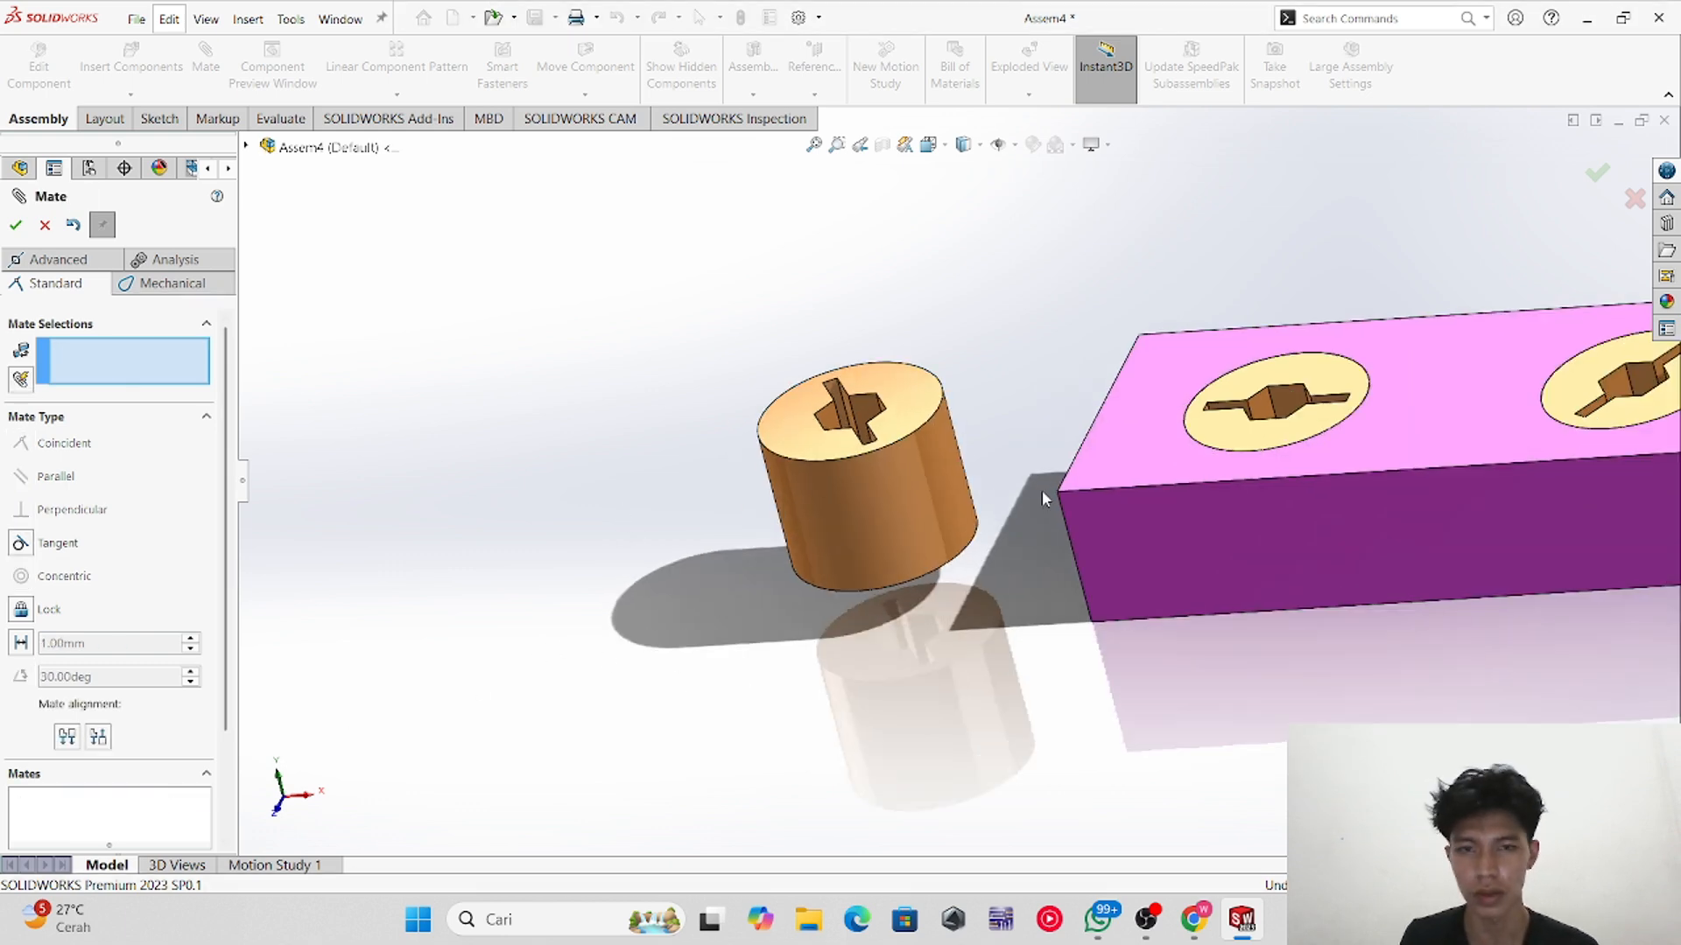
left_click(779, 551)
middle_click_drag(1127, 733, 1129, 652)
middle_click_drag(1024, 577, 1069, 555)
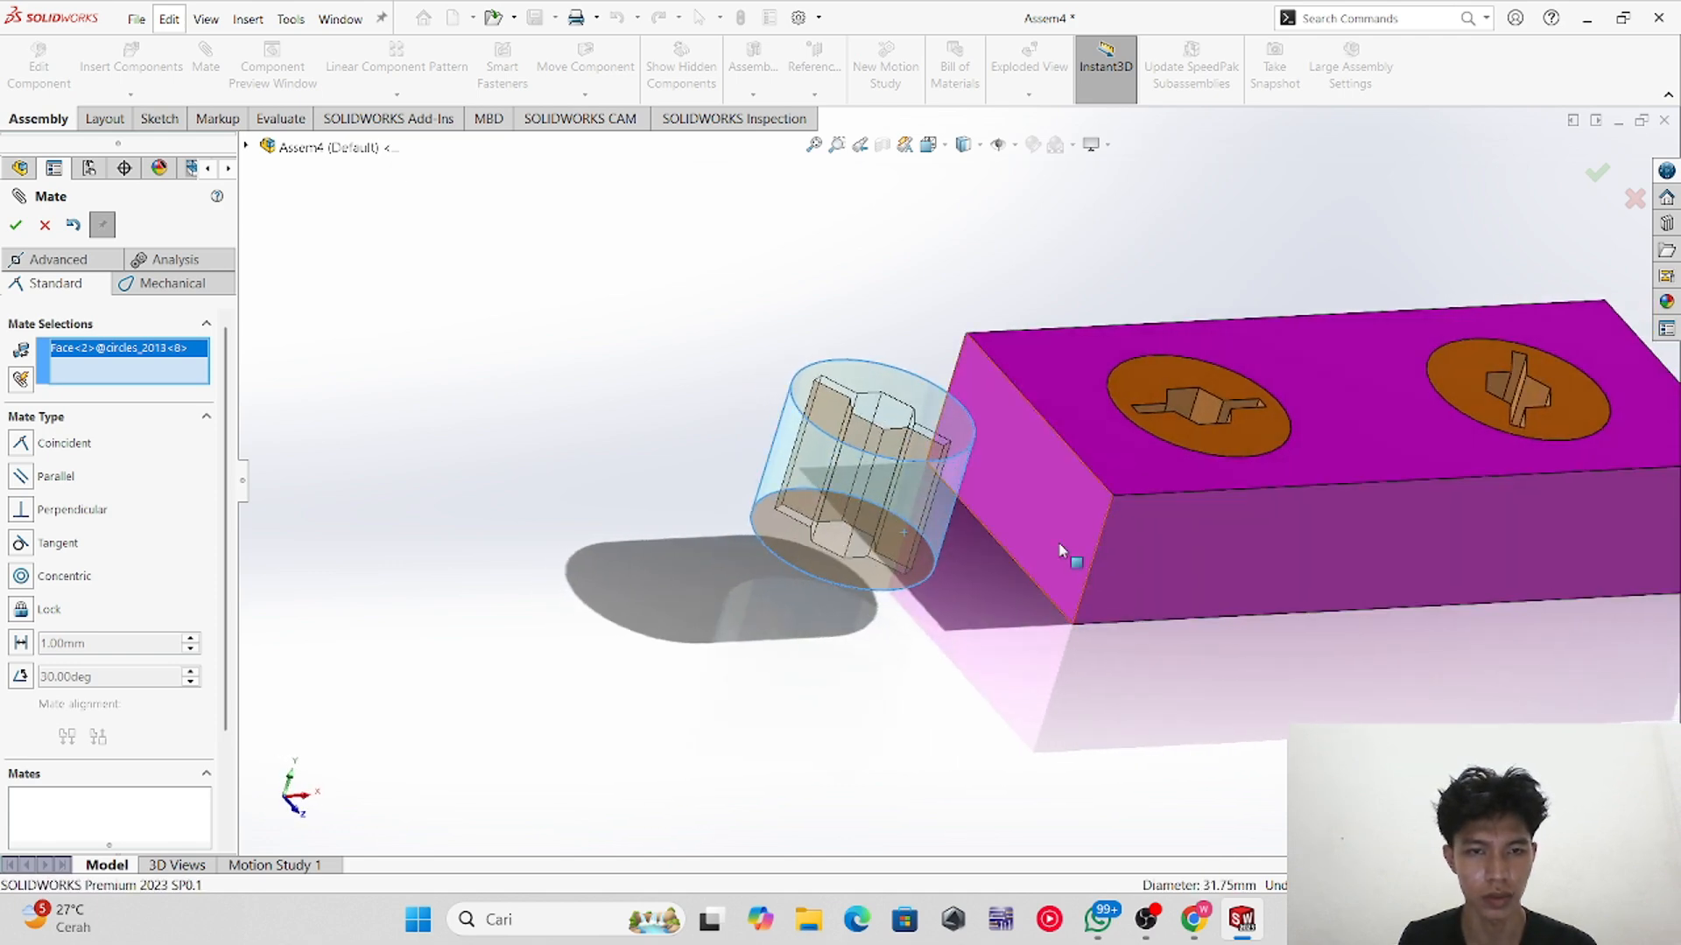
left_click(1035, 491)
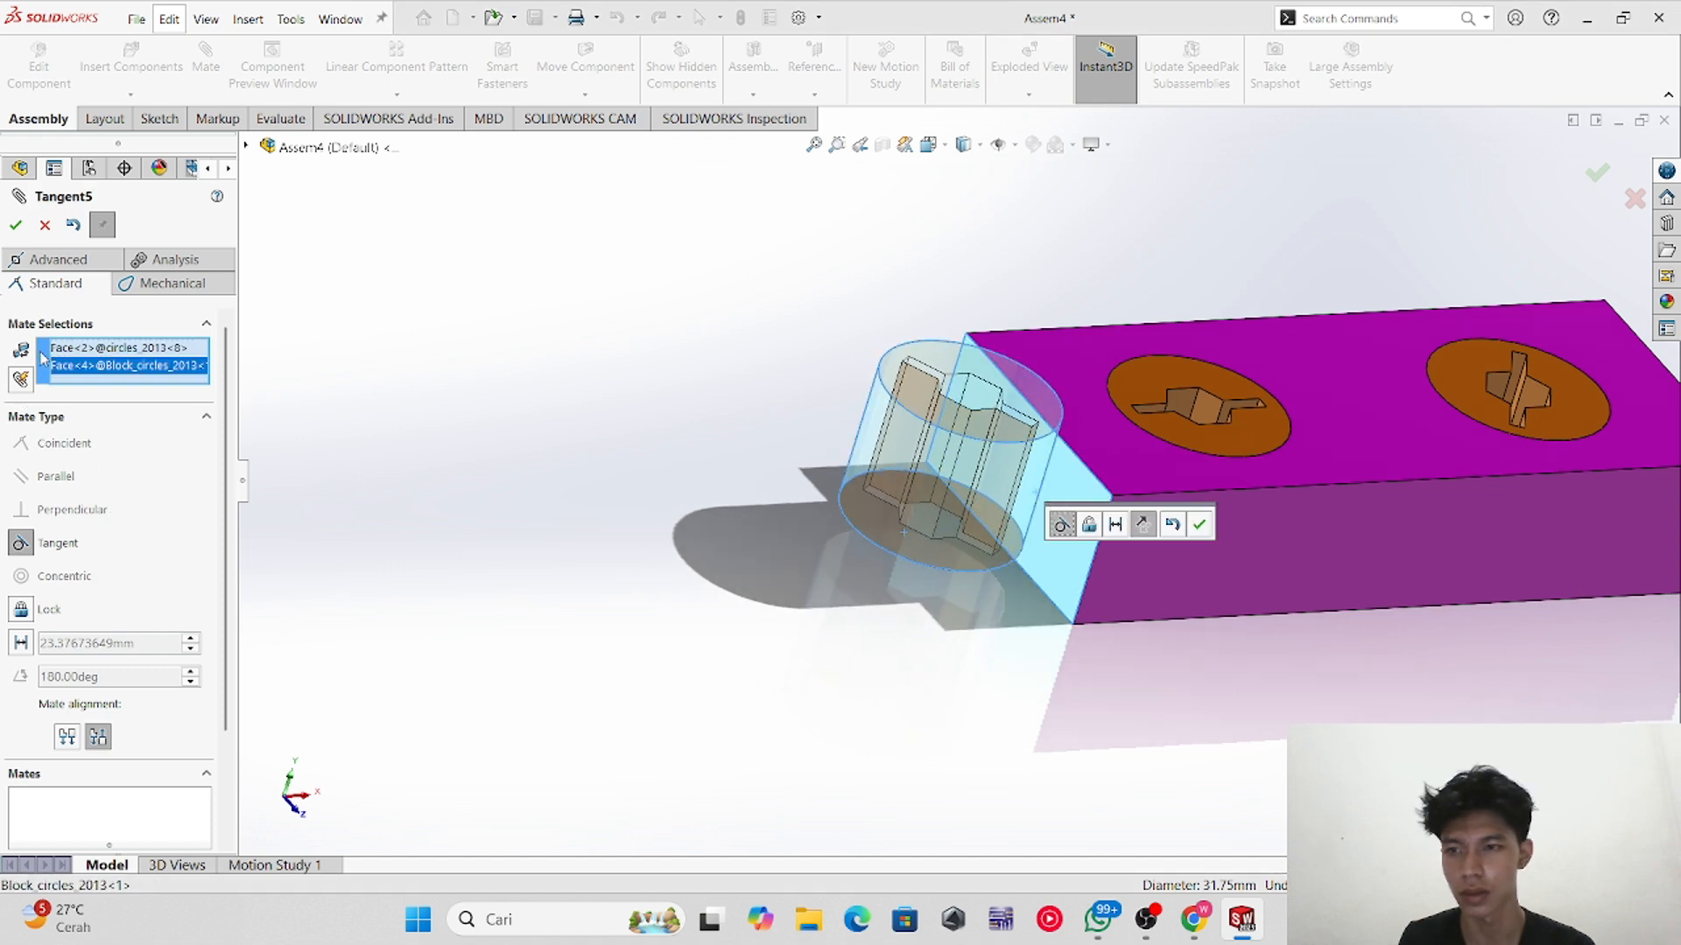
left_click(16, 226)
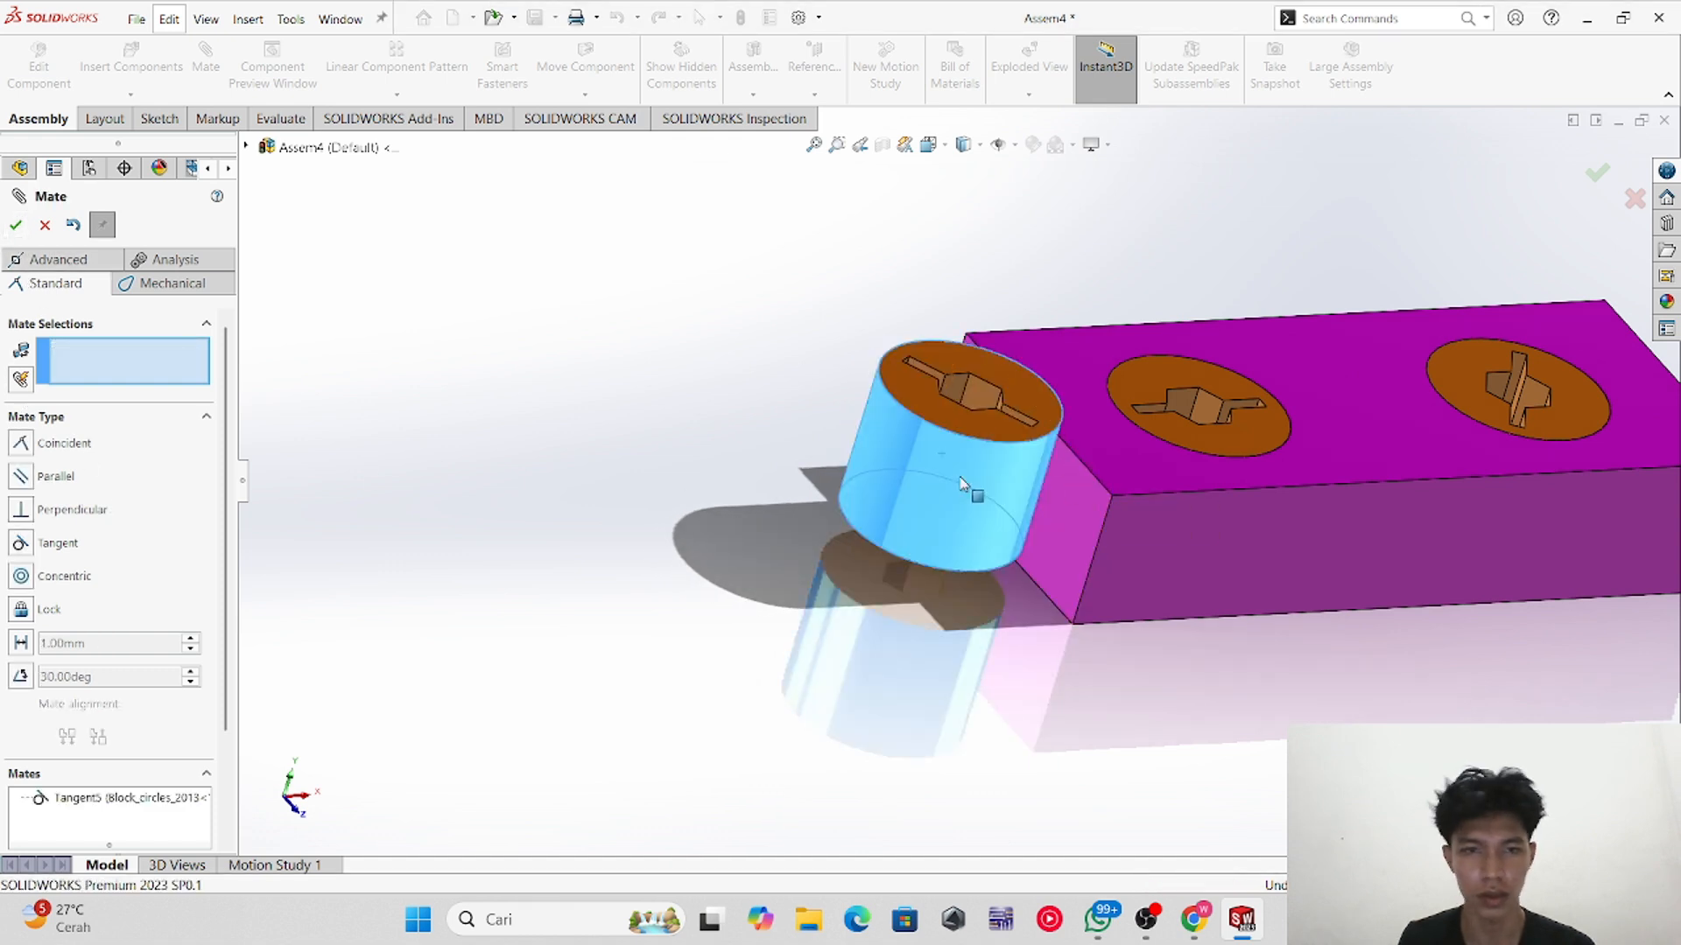
Step: Mate the third cylinder's top face coincident with the block's top face and slide it along the end face
left_click_drag(936, 525, 1055, 486)
middle_click_drag(1086, 688, 1026, 730)
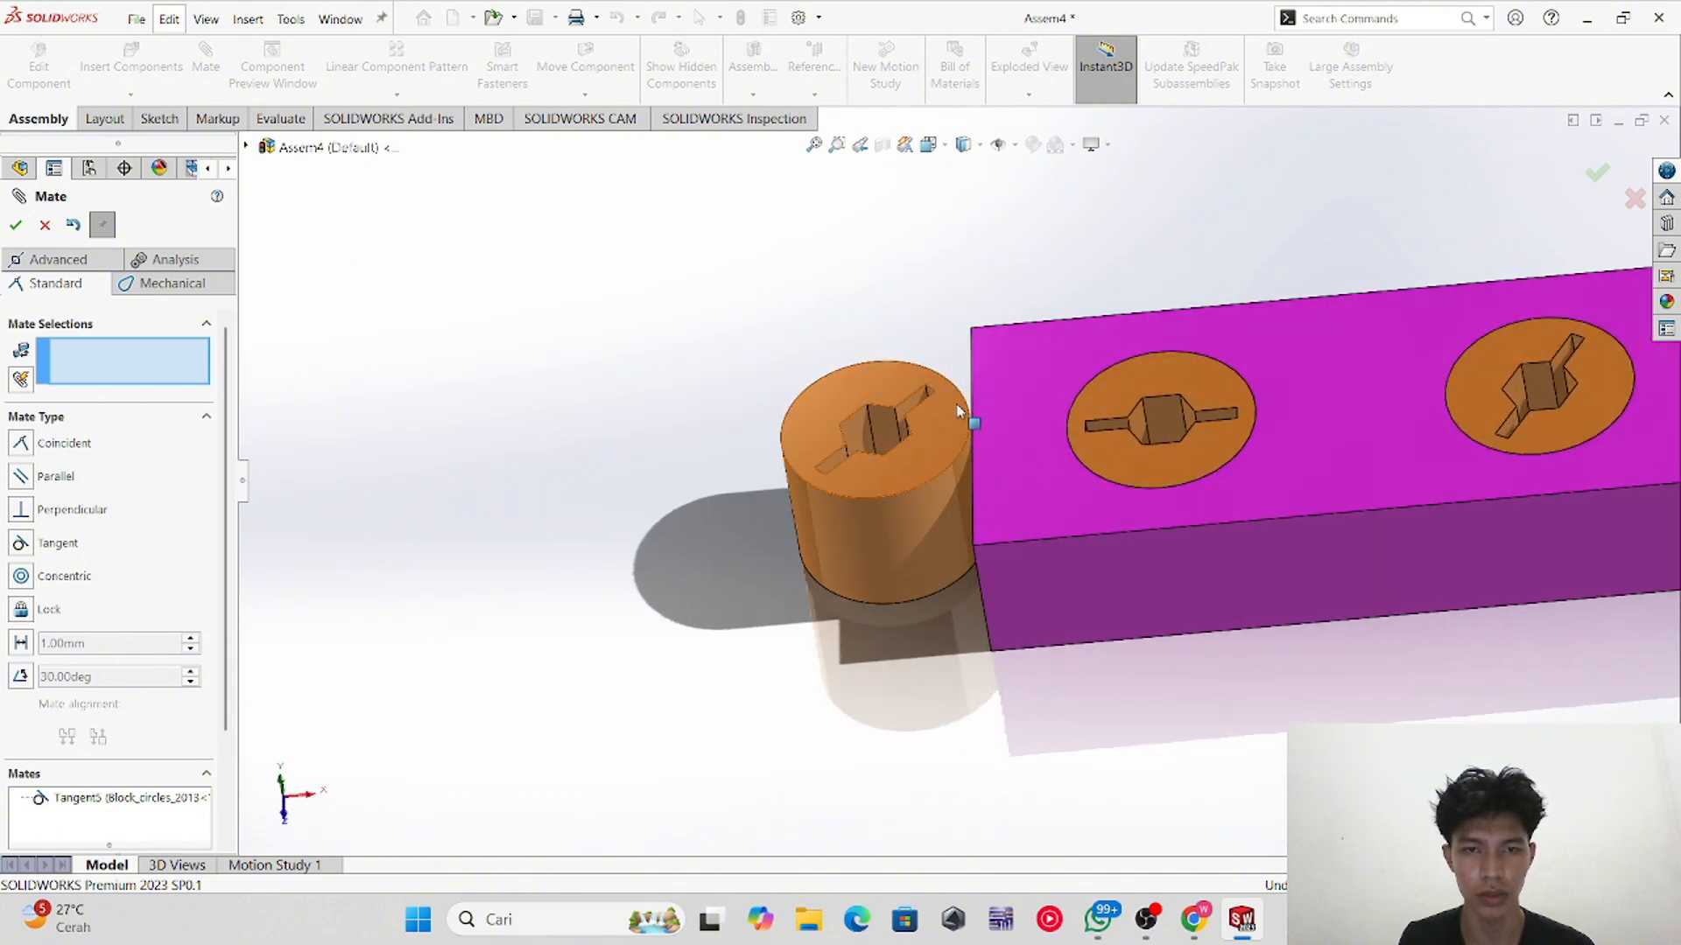
left_click(946, 421)
left_click(1046, 399)
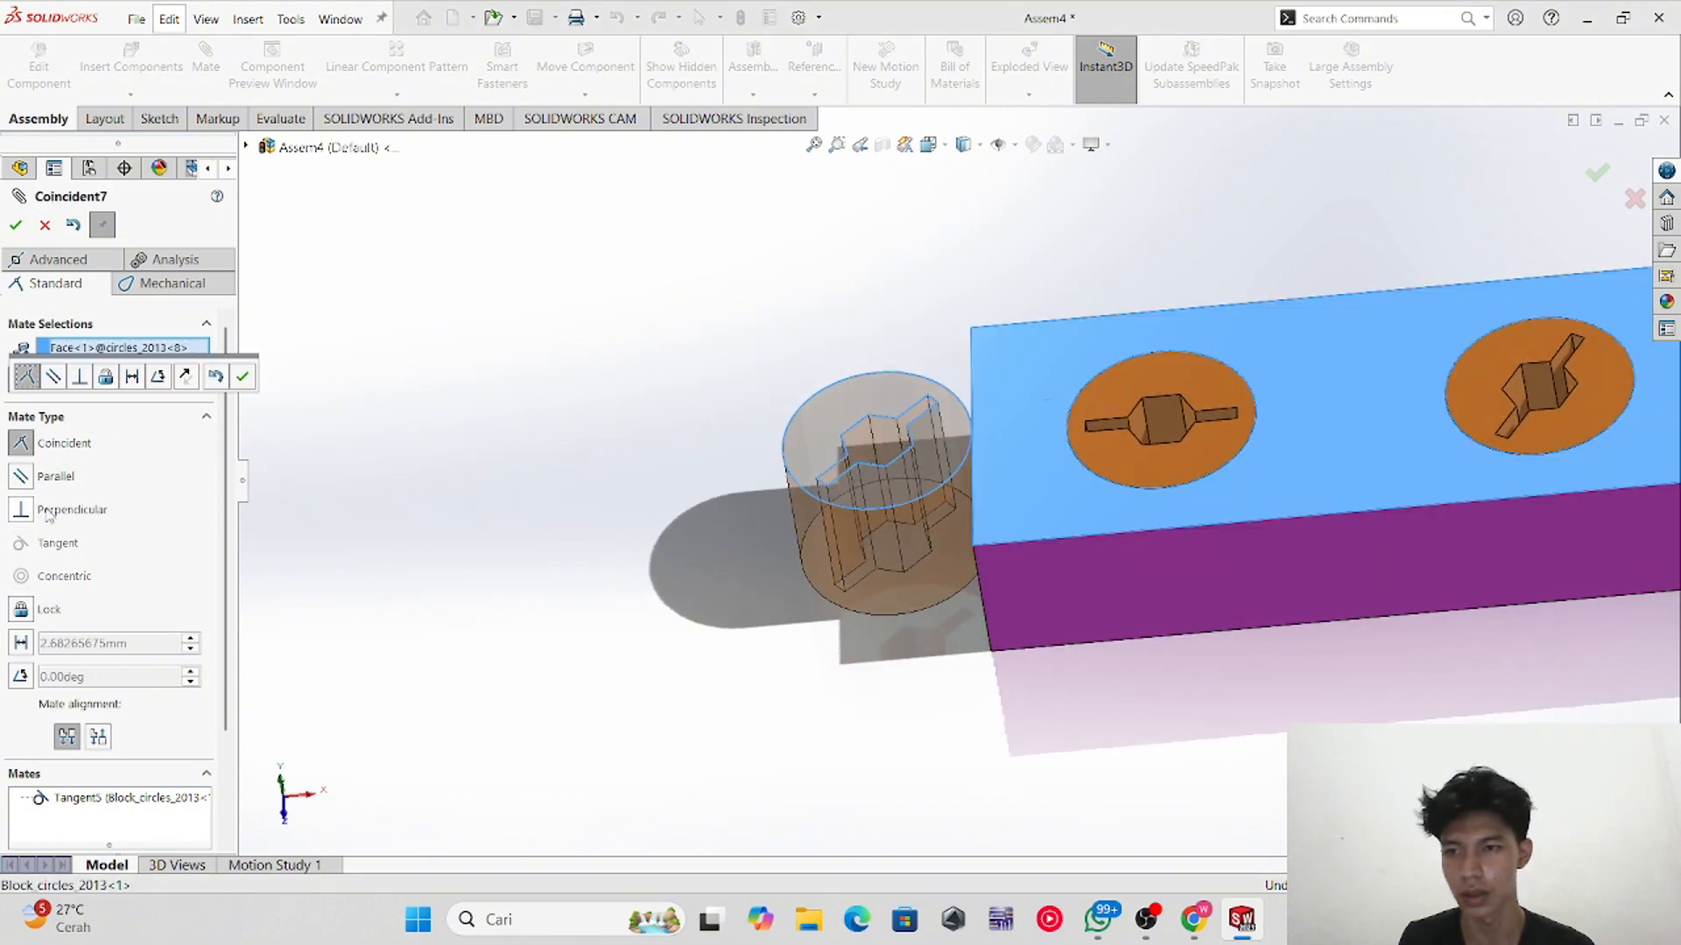
left_click(16, 224)
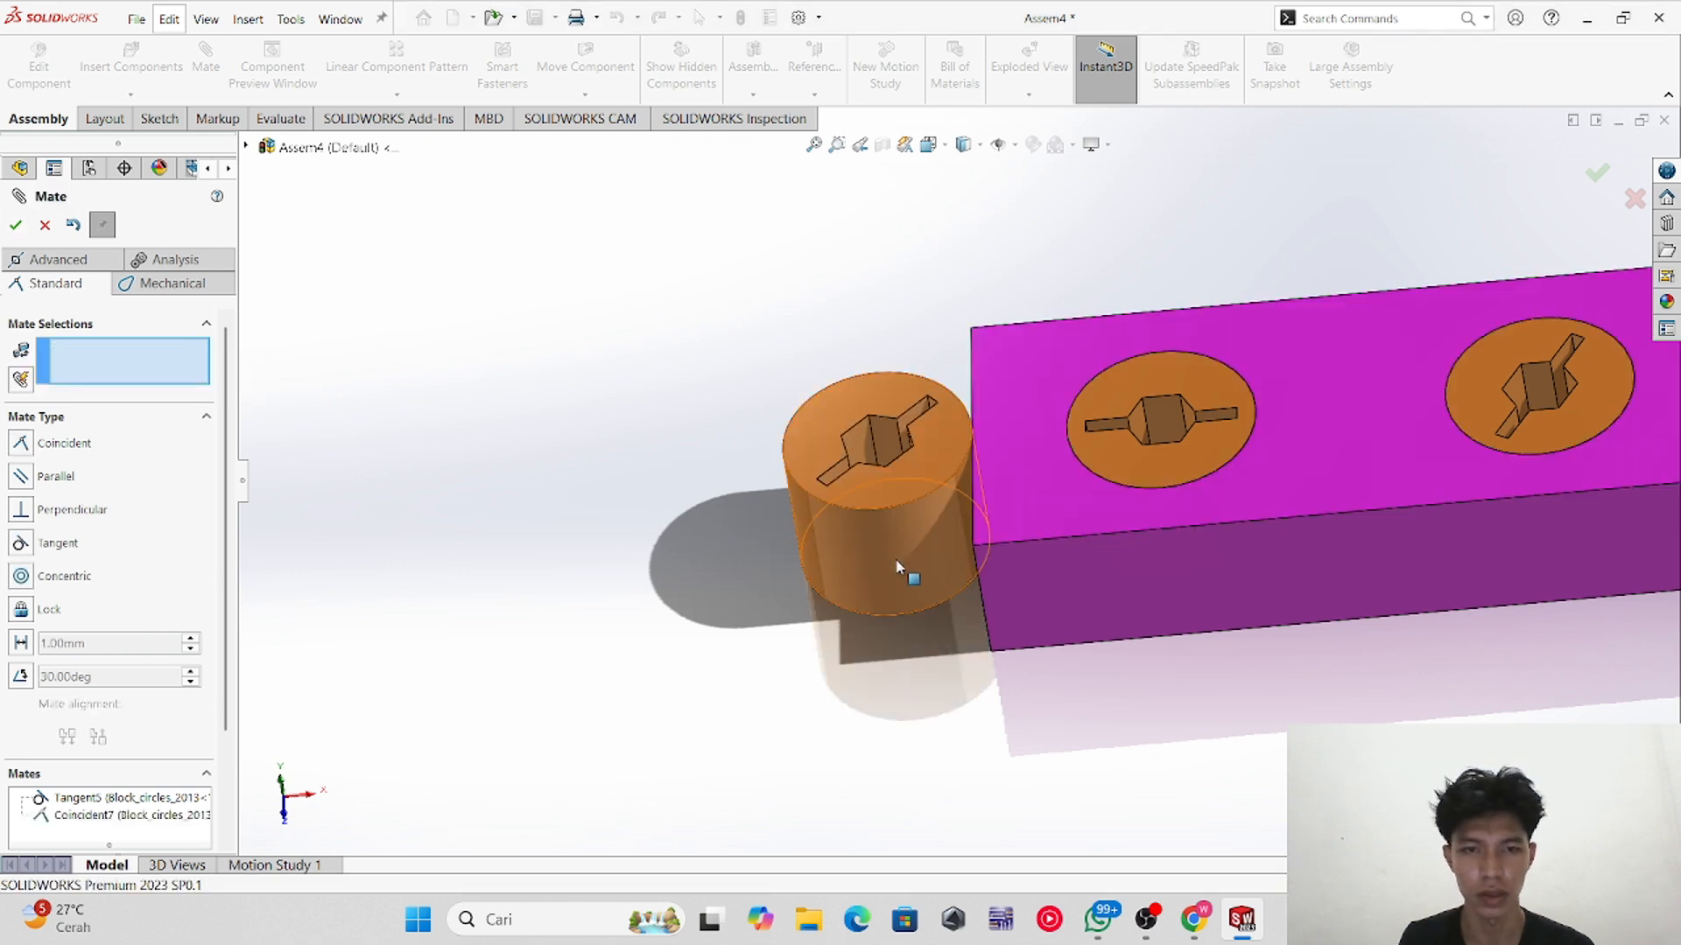
left_click_drag(907, 573, 1042, 500)
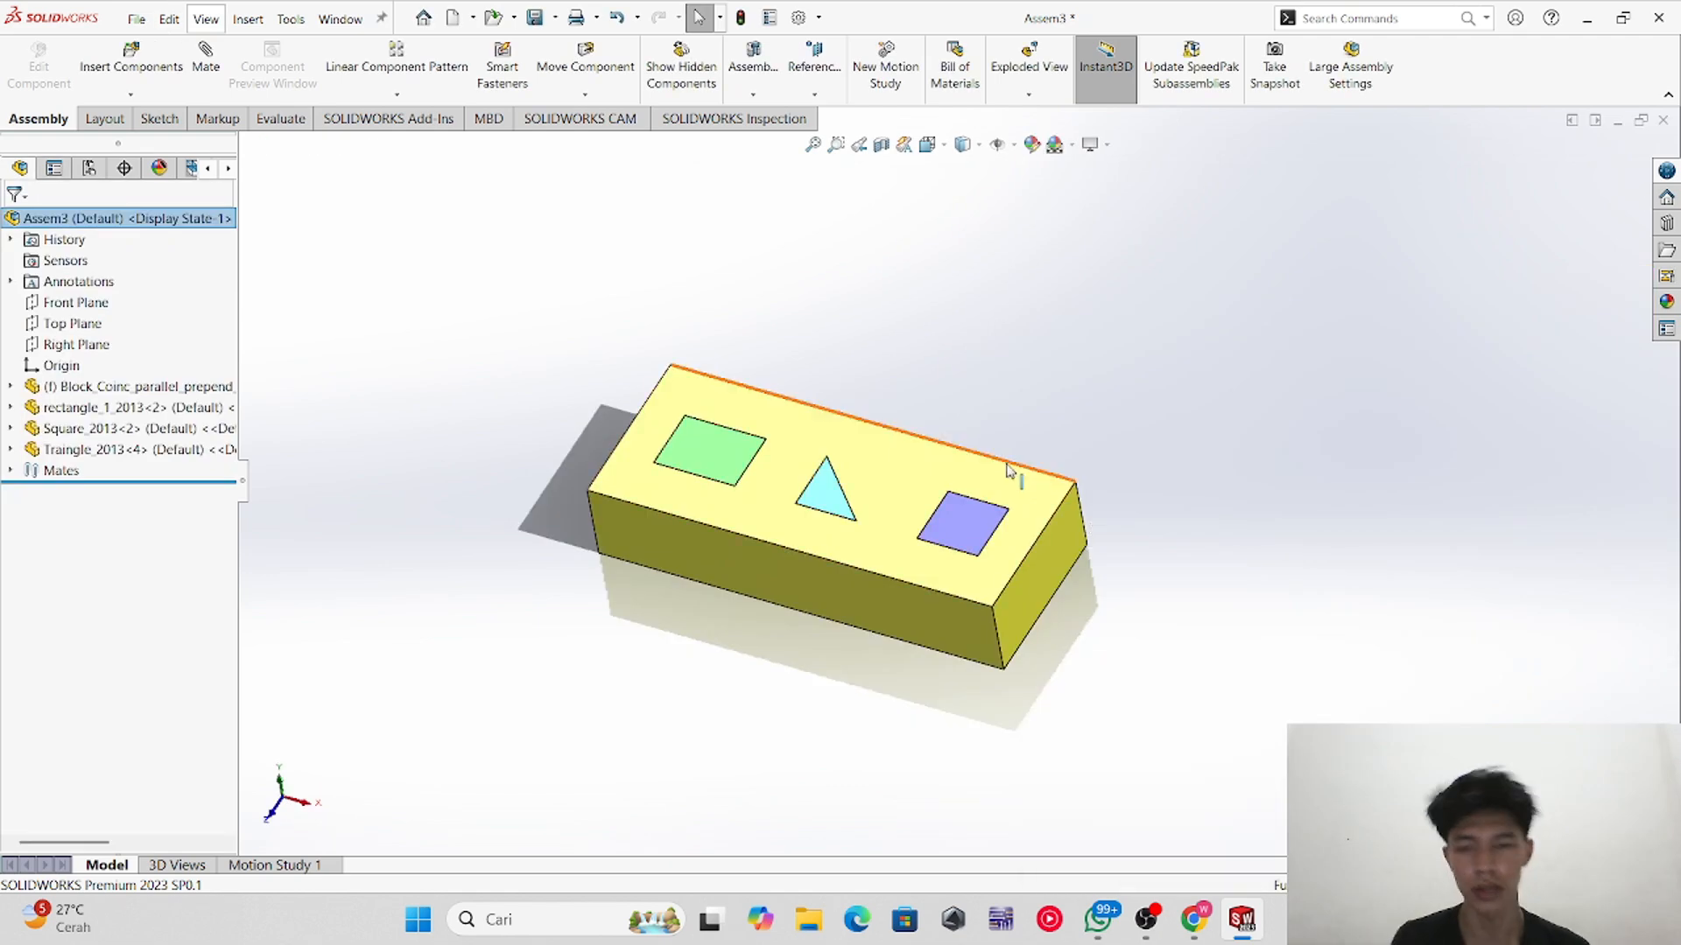
Step: Inspect the Assem3 shape-sorter block and its list of mates
scroll(1007, 812, "down", 1)
middle_click_drag(1007, 812, 942, 682)
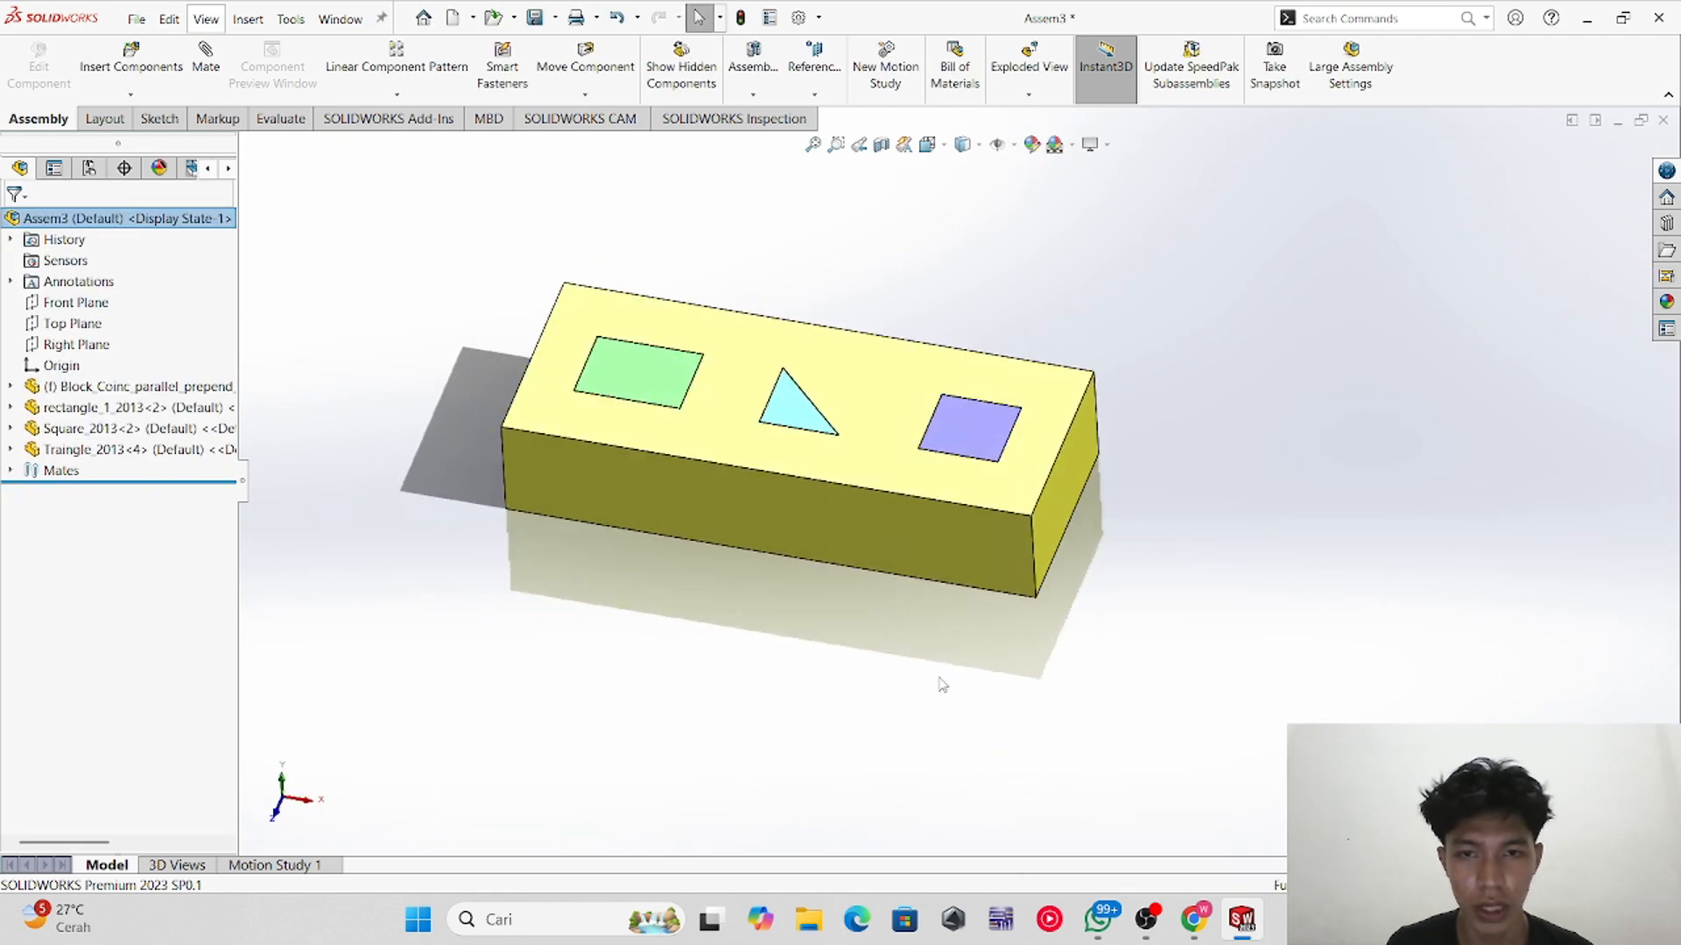
scroll(827, 399, "down", 1)
scroll(1006, 455, "up", 2)
middle_click_drag(1007, 456, 963, 547)
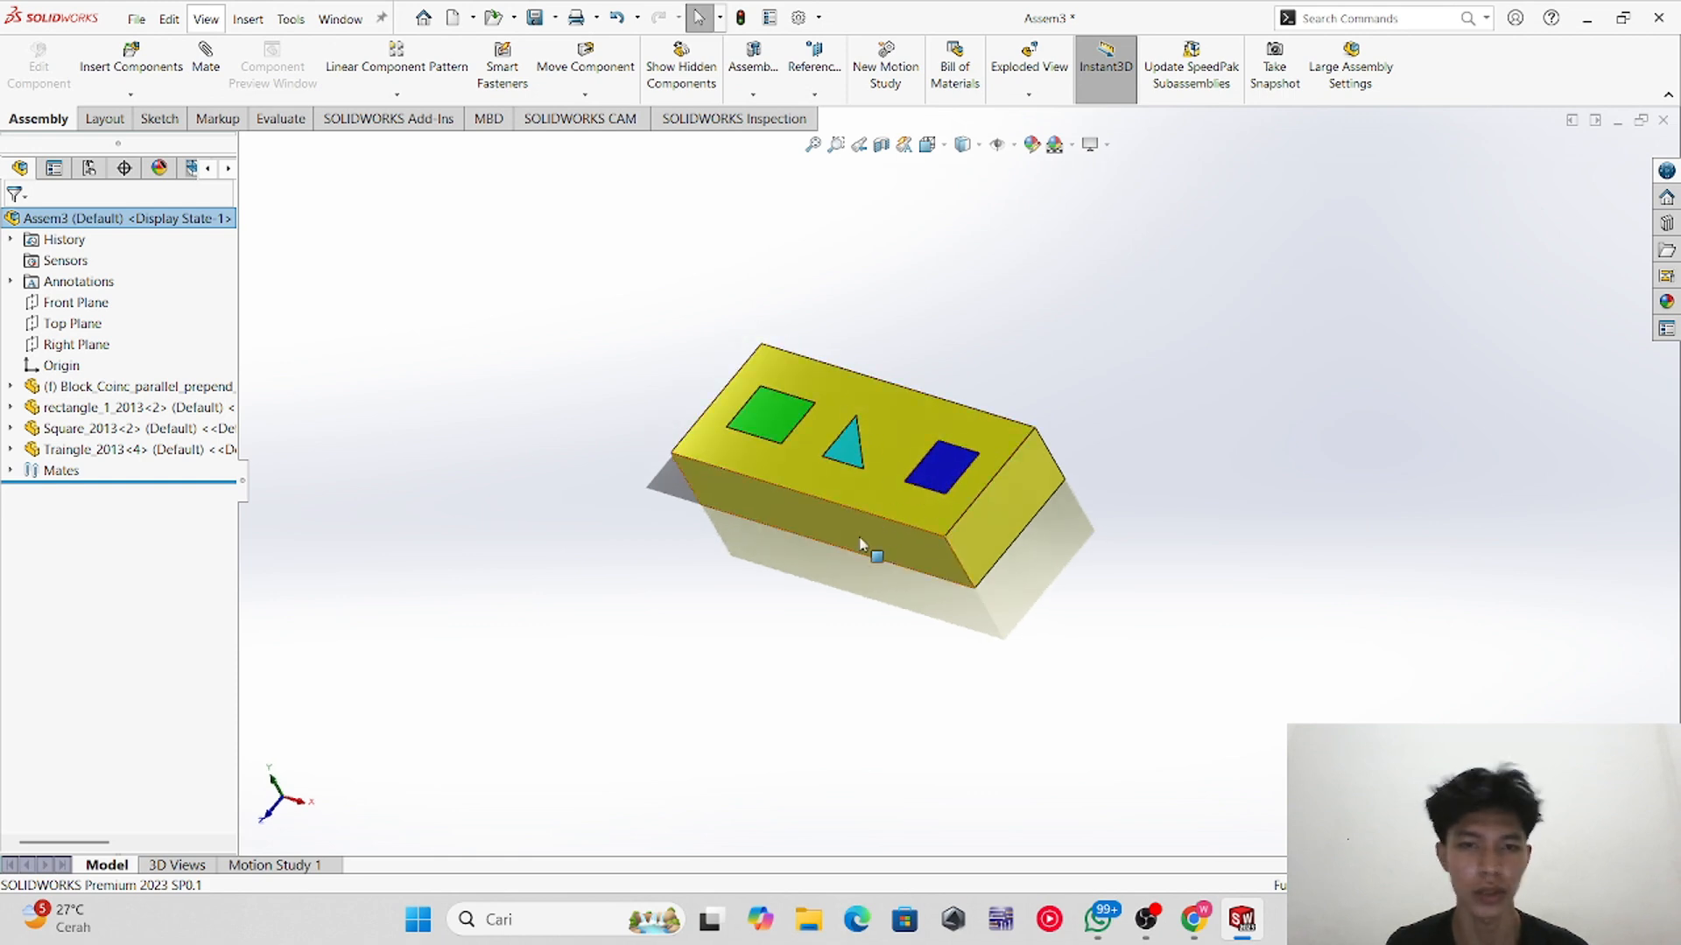
left_click(12, 471)
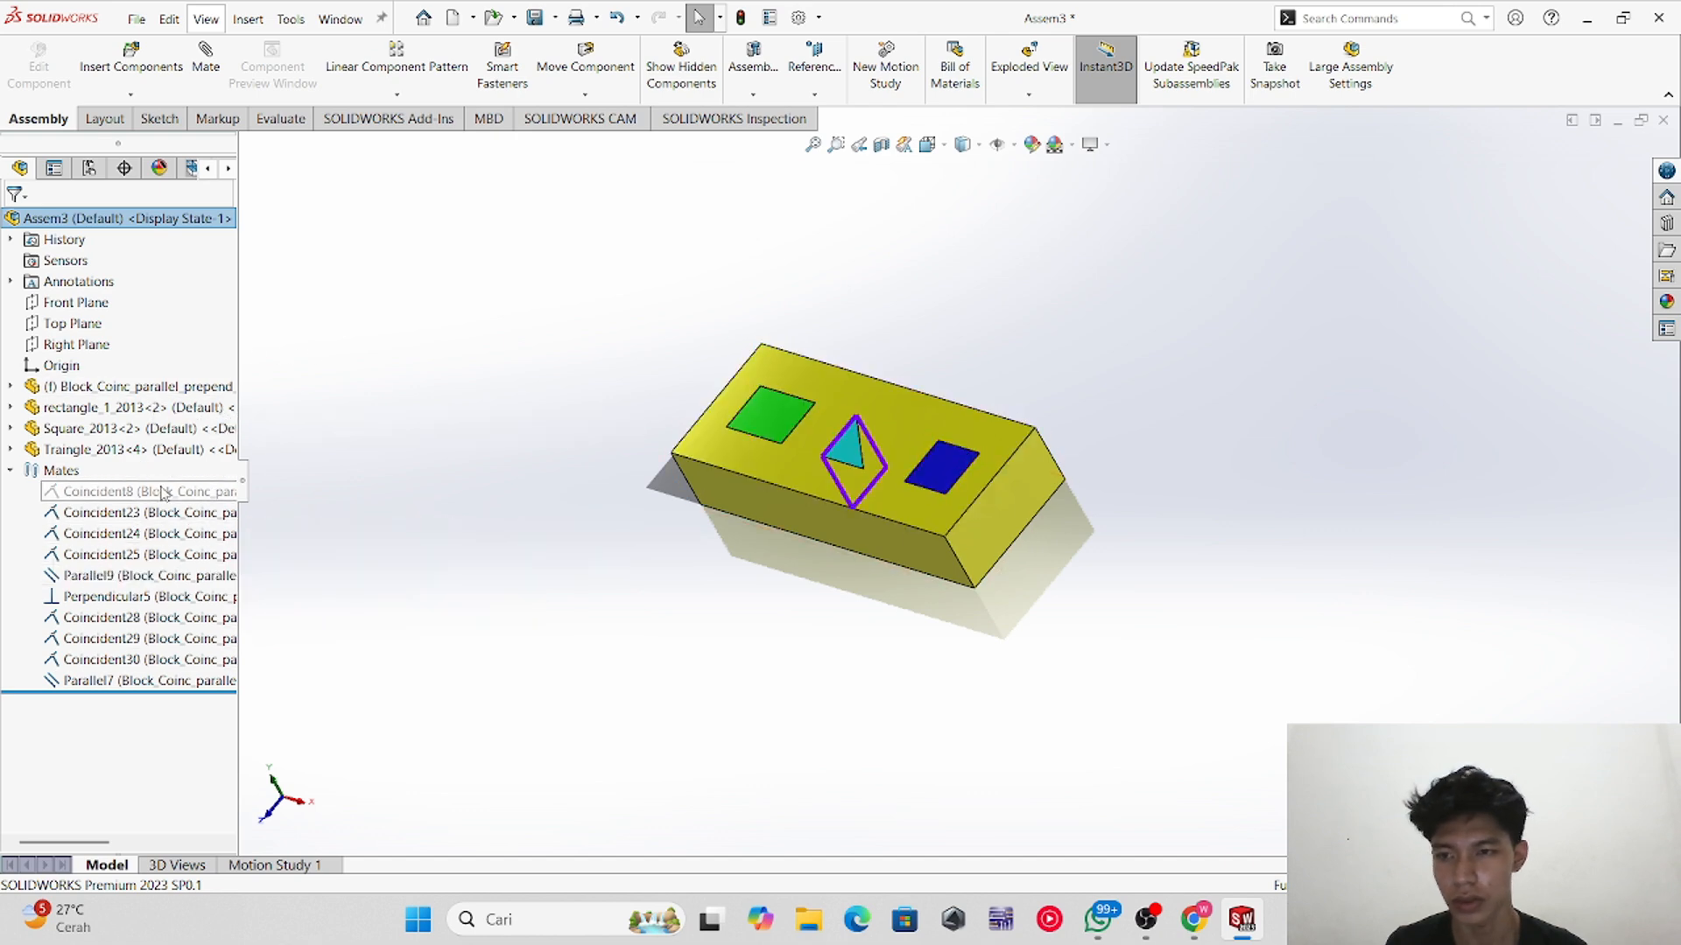
left_click(11, 471)
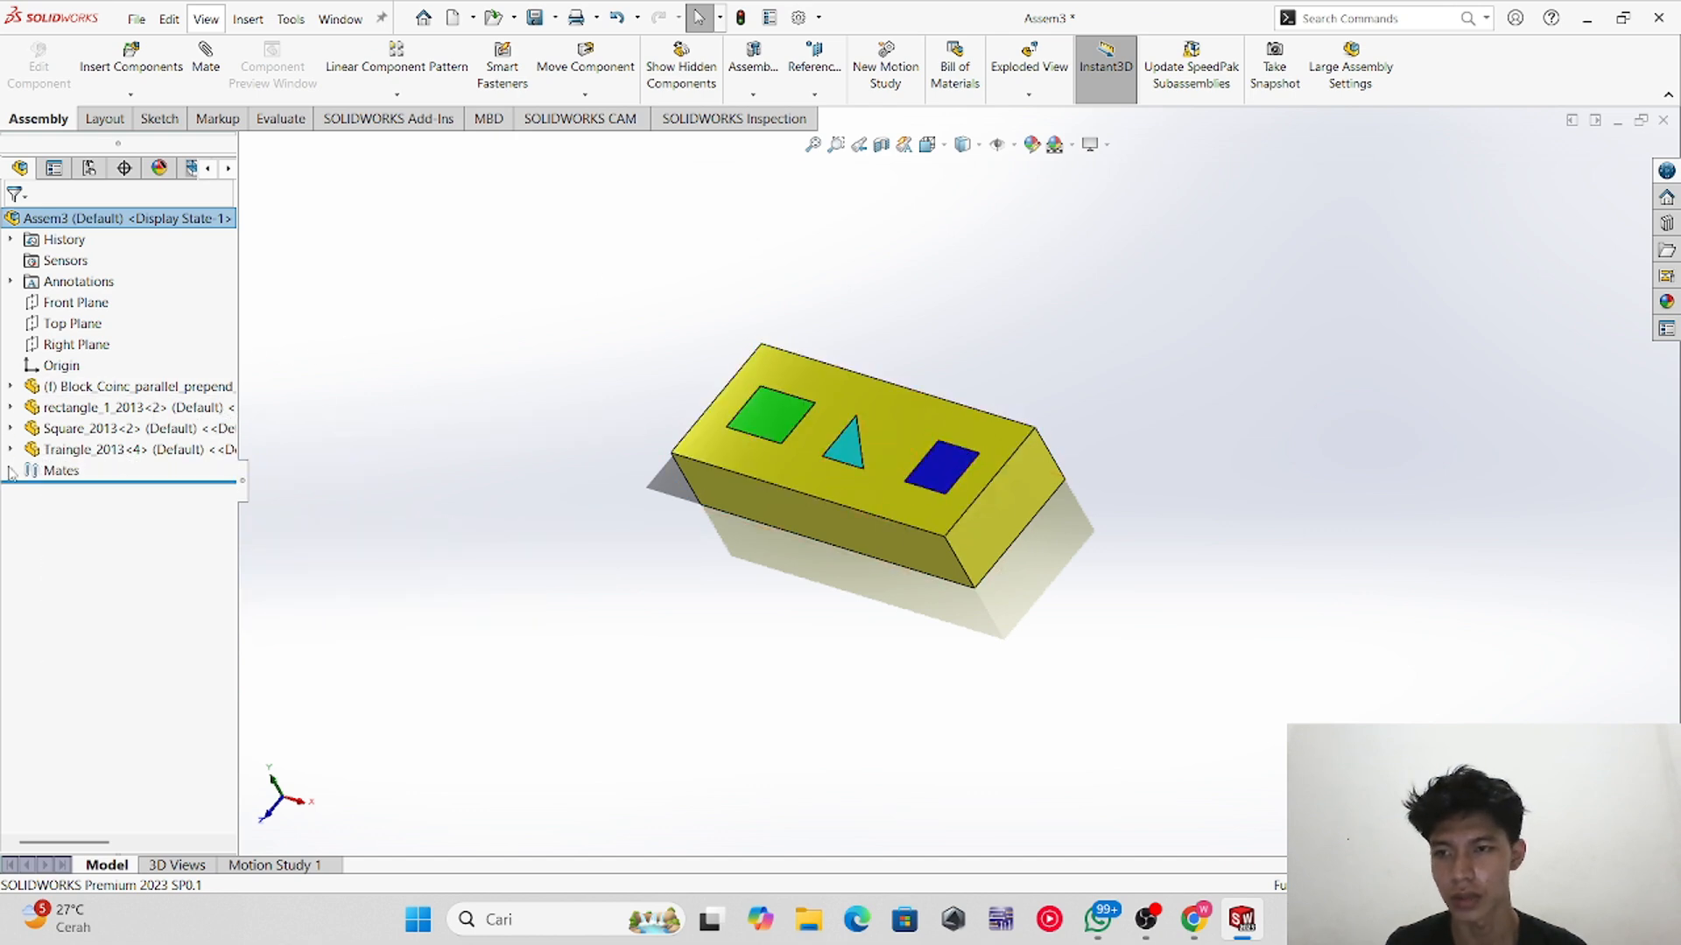
Step: Delete the coincident mate between the block and the triangular prism
left_click(10, 470)
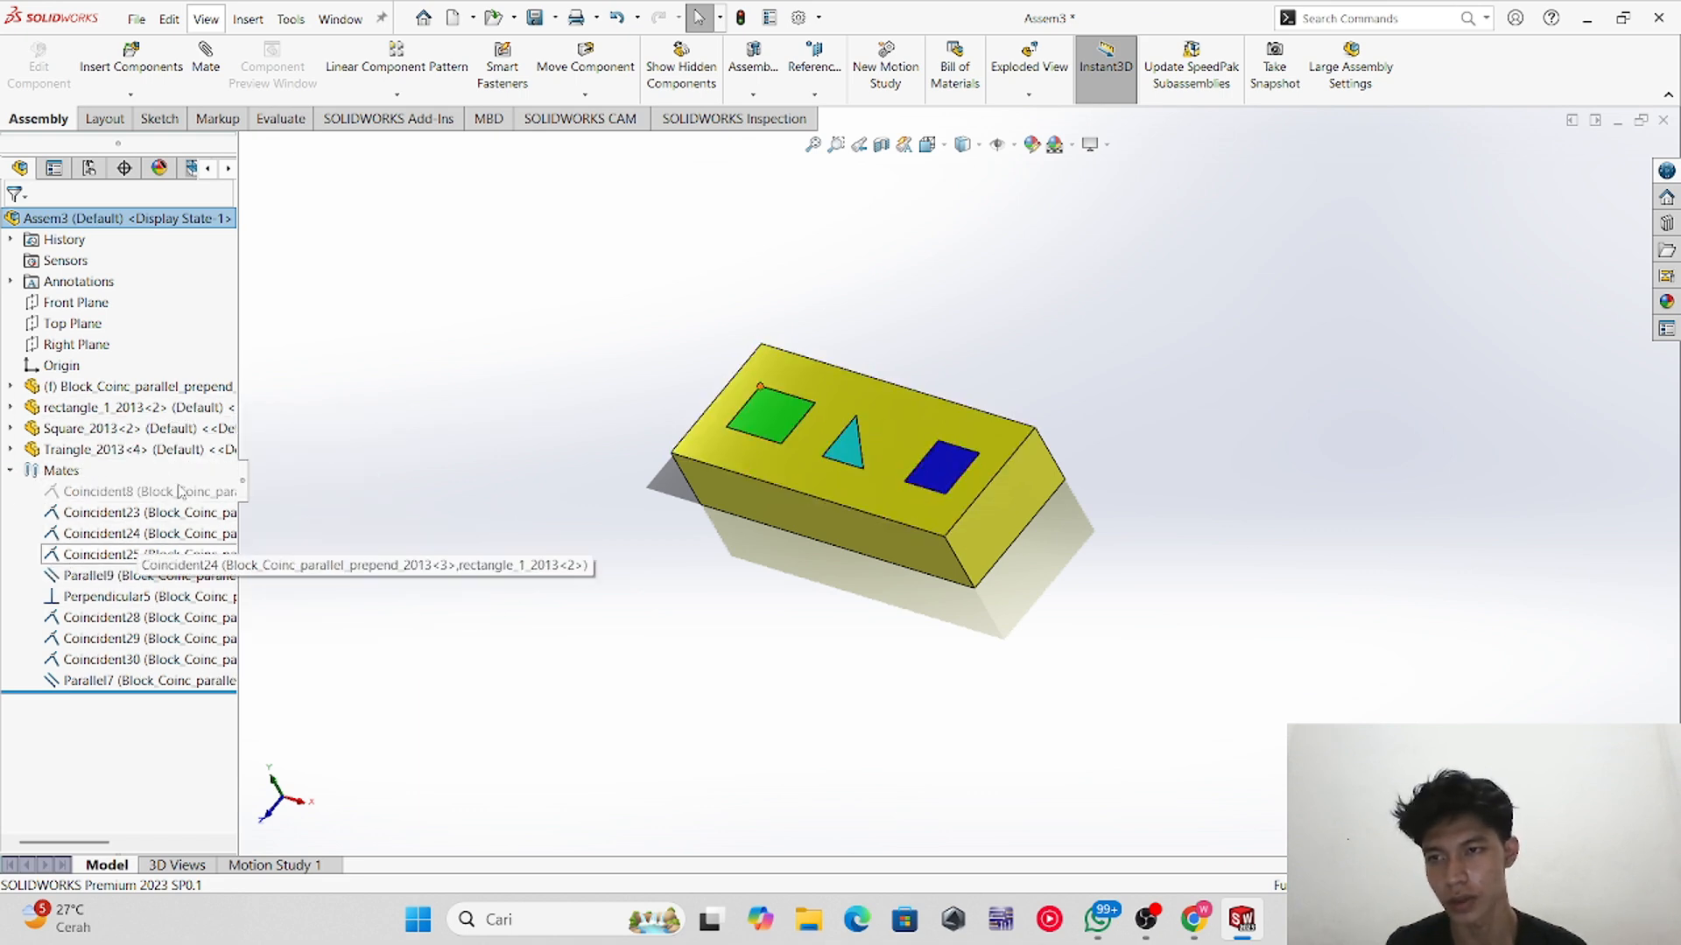
left_click(12, 472)
left_click(12, 473)
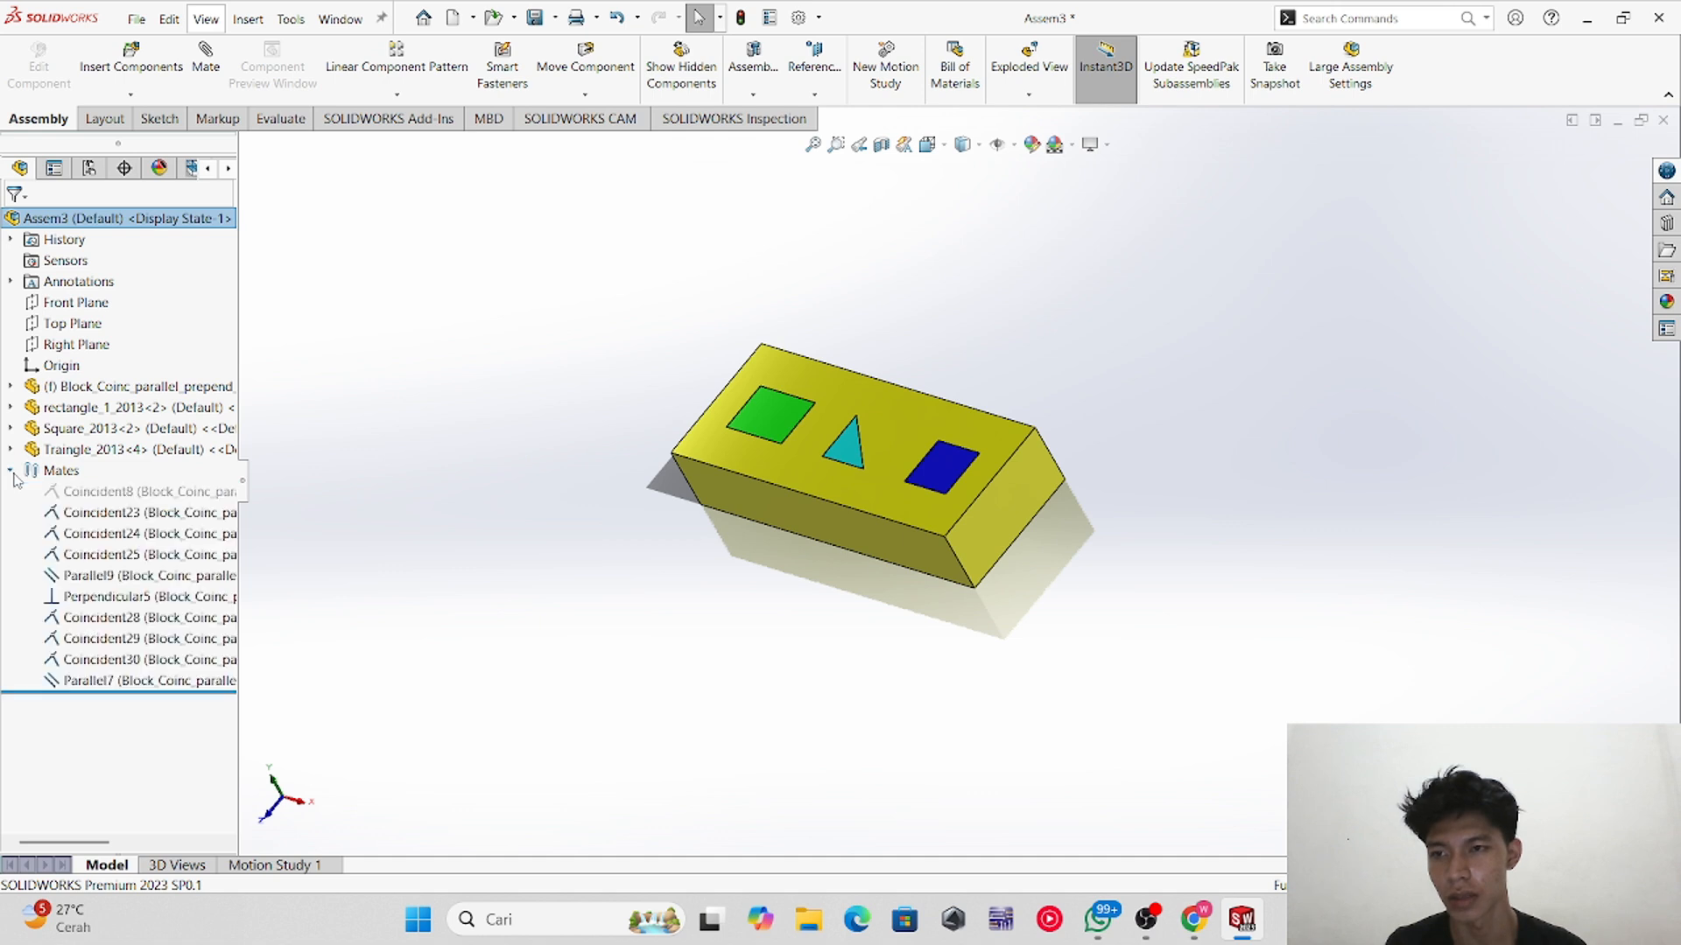
right_click(143, 620)
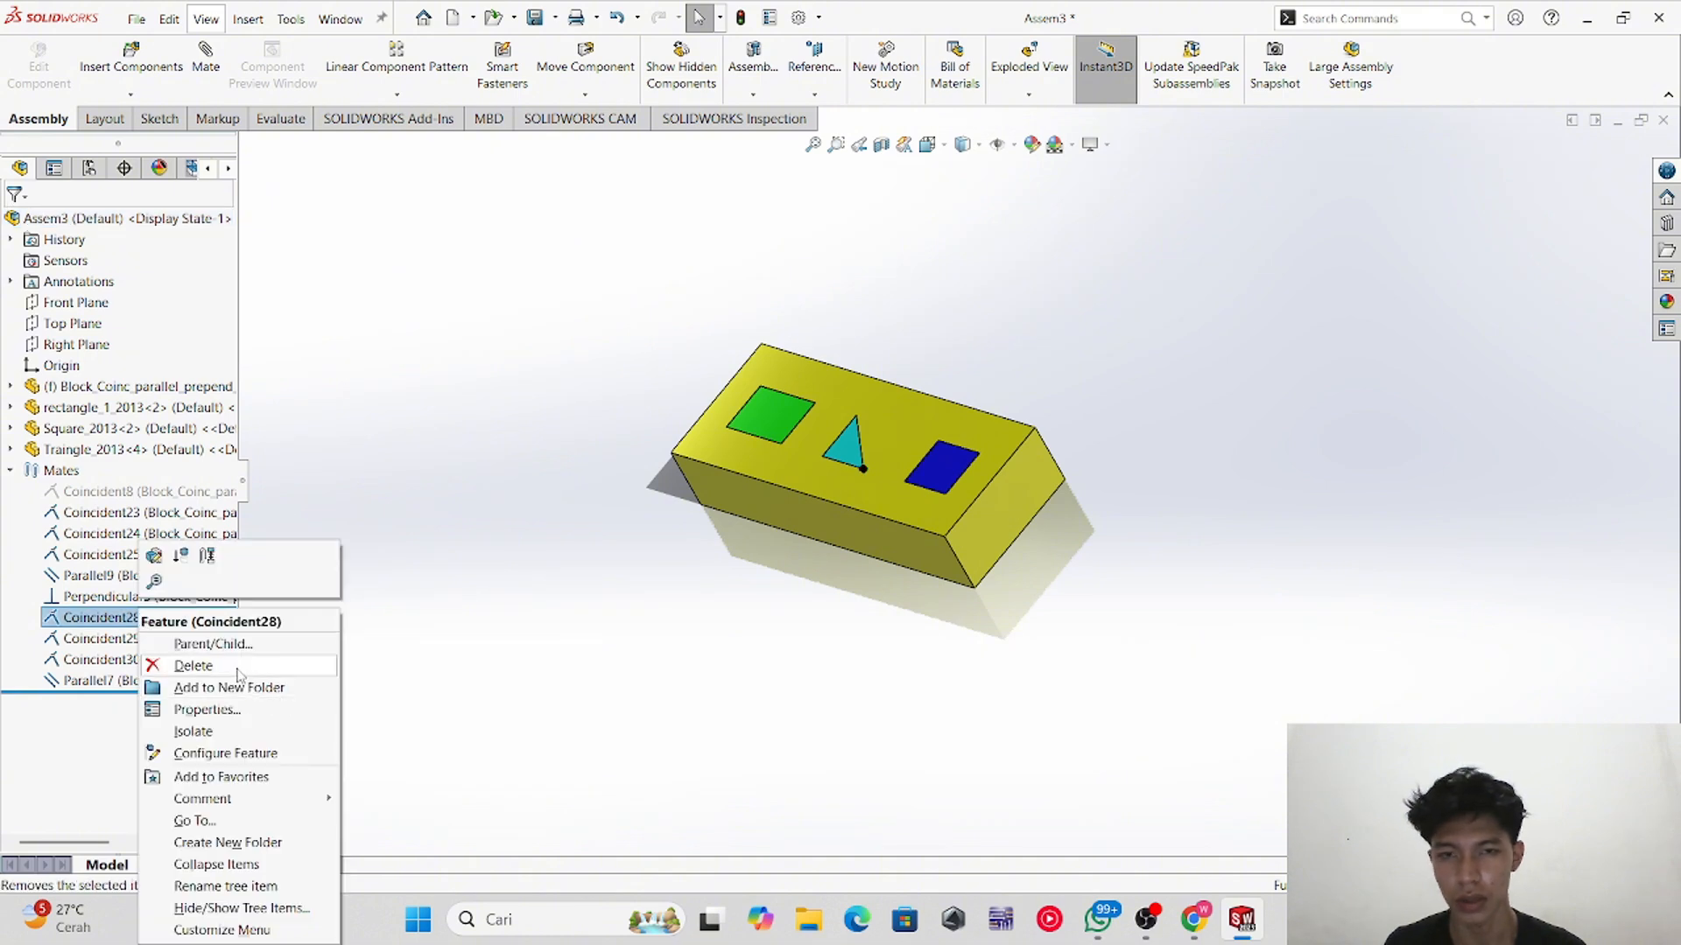
left_click(194, 666)
left_click(969, 342)
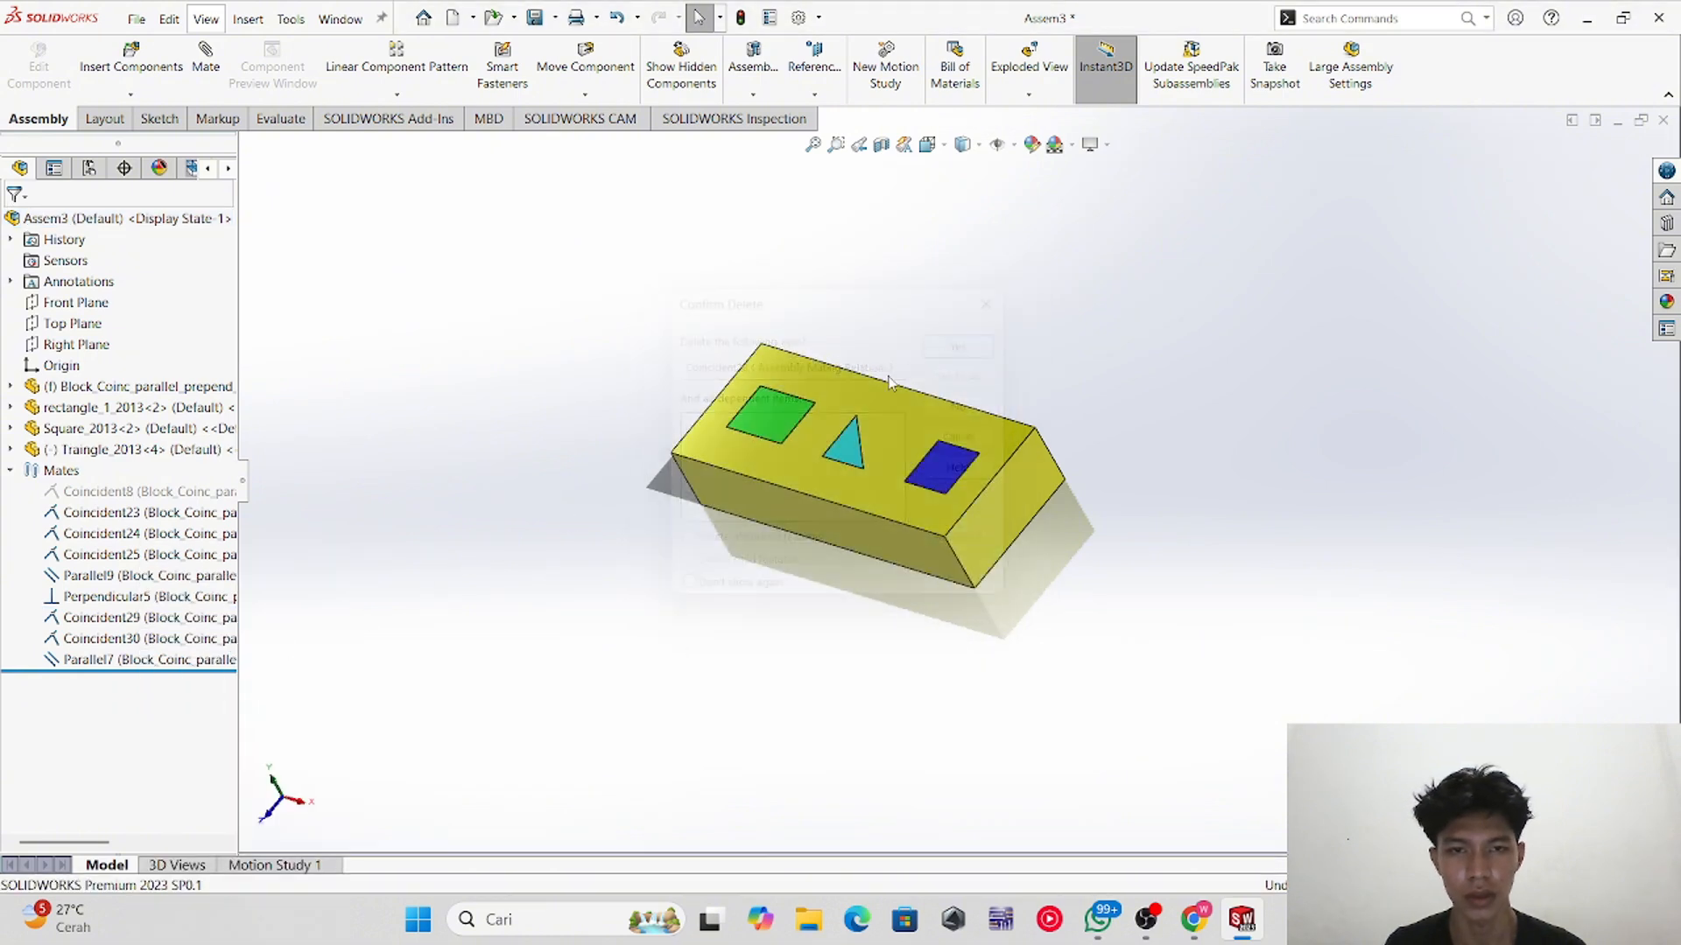
Step: Drag the triangular prism up out of its hole so it stands above the block
left_click_drag(854, 451, 792, 343)
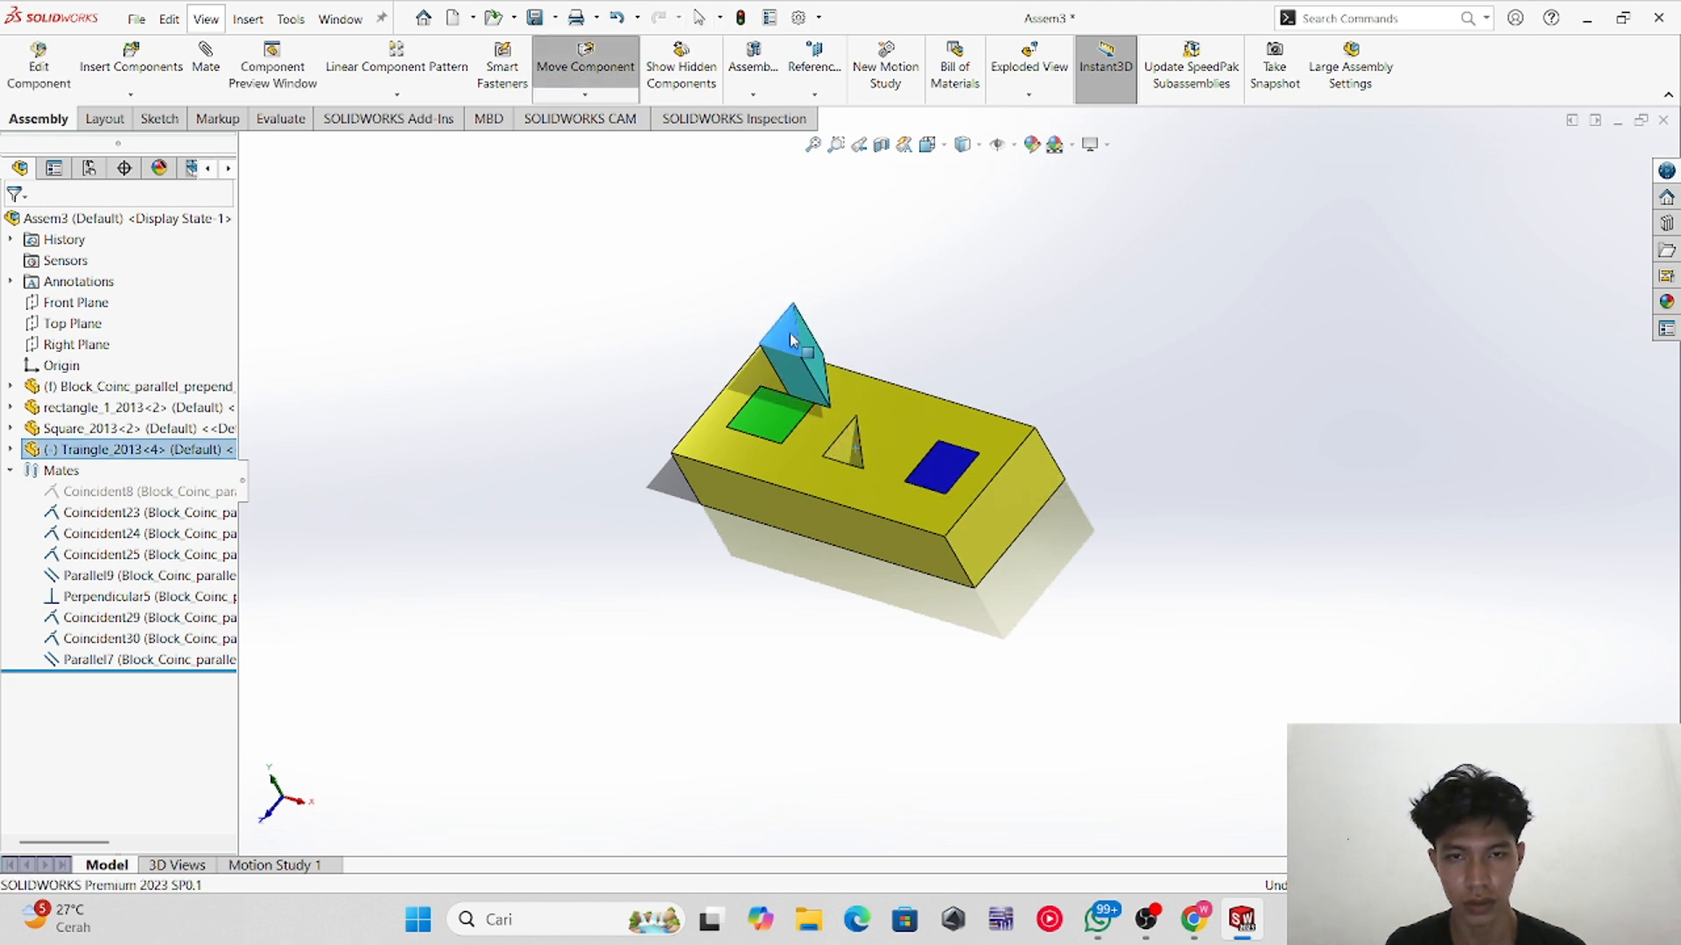
middle_click_drag(865, 492, 873, 434)
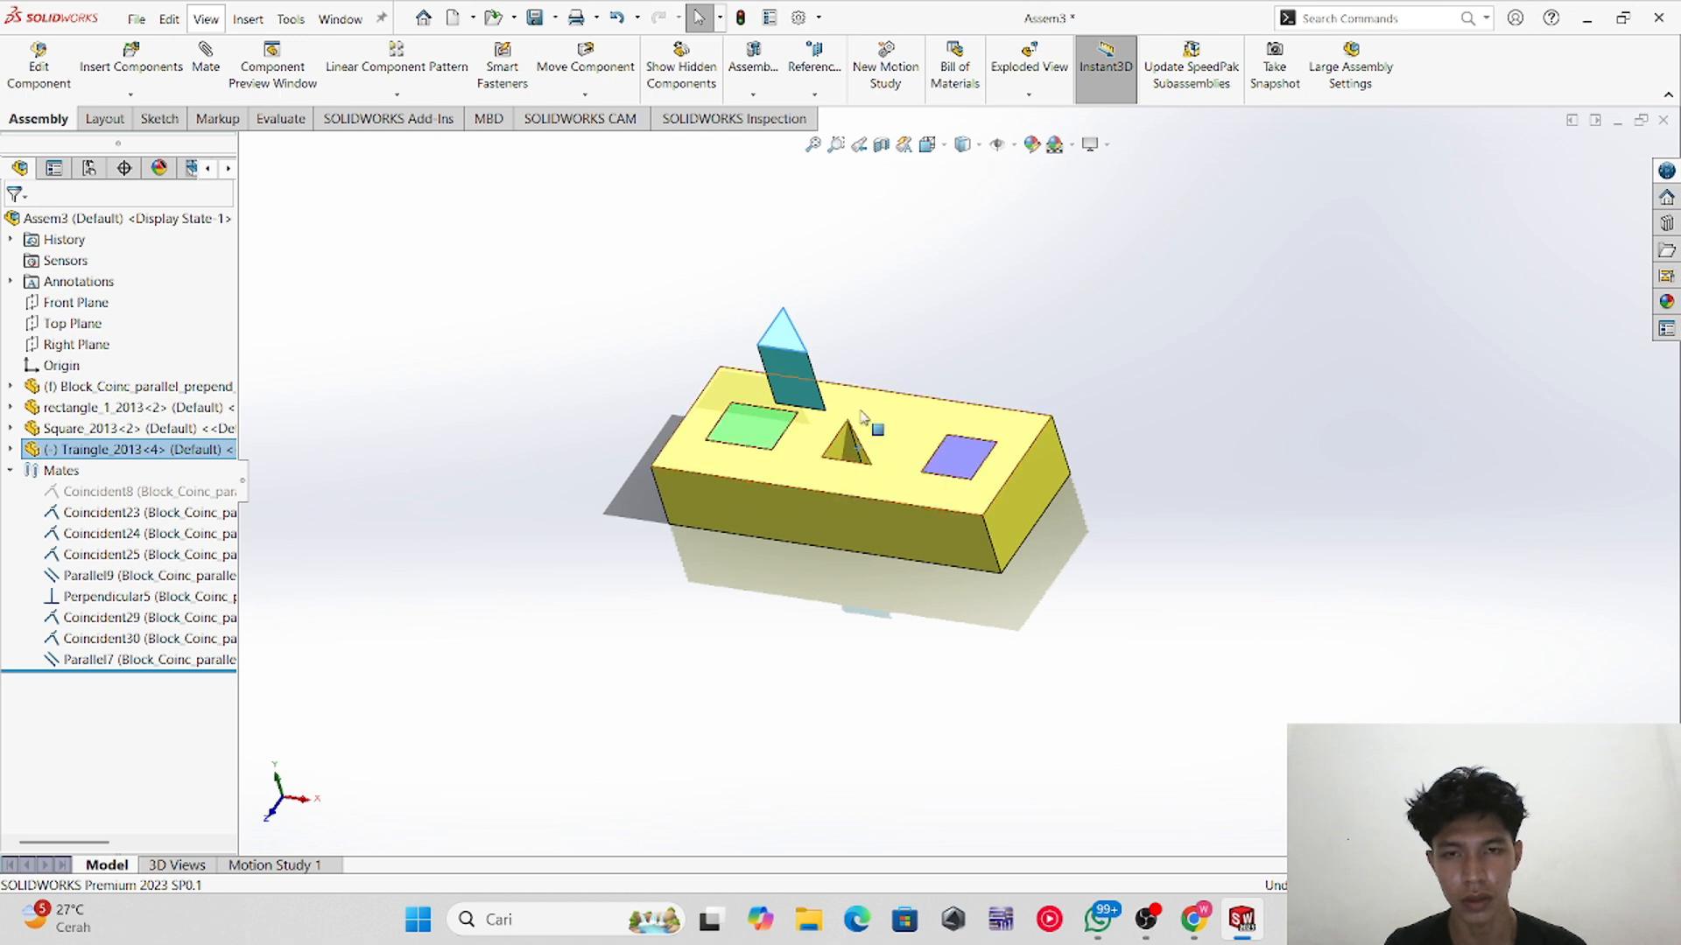
scroll(871, 439, "up", 3)
left_click(819, 350)
left_click_drag(806, 380, 885, 410)
left_click(926, 293)
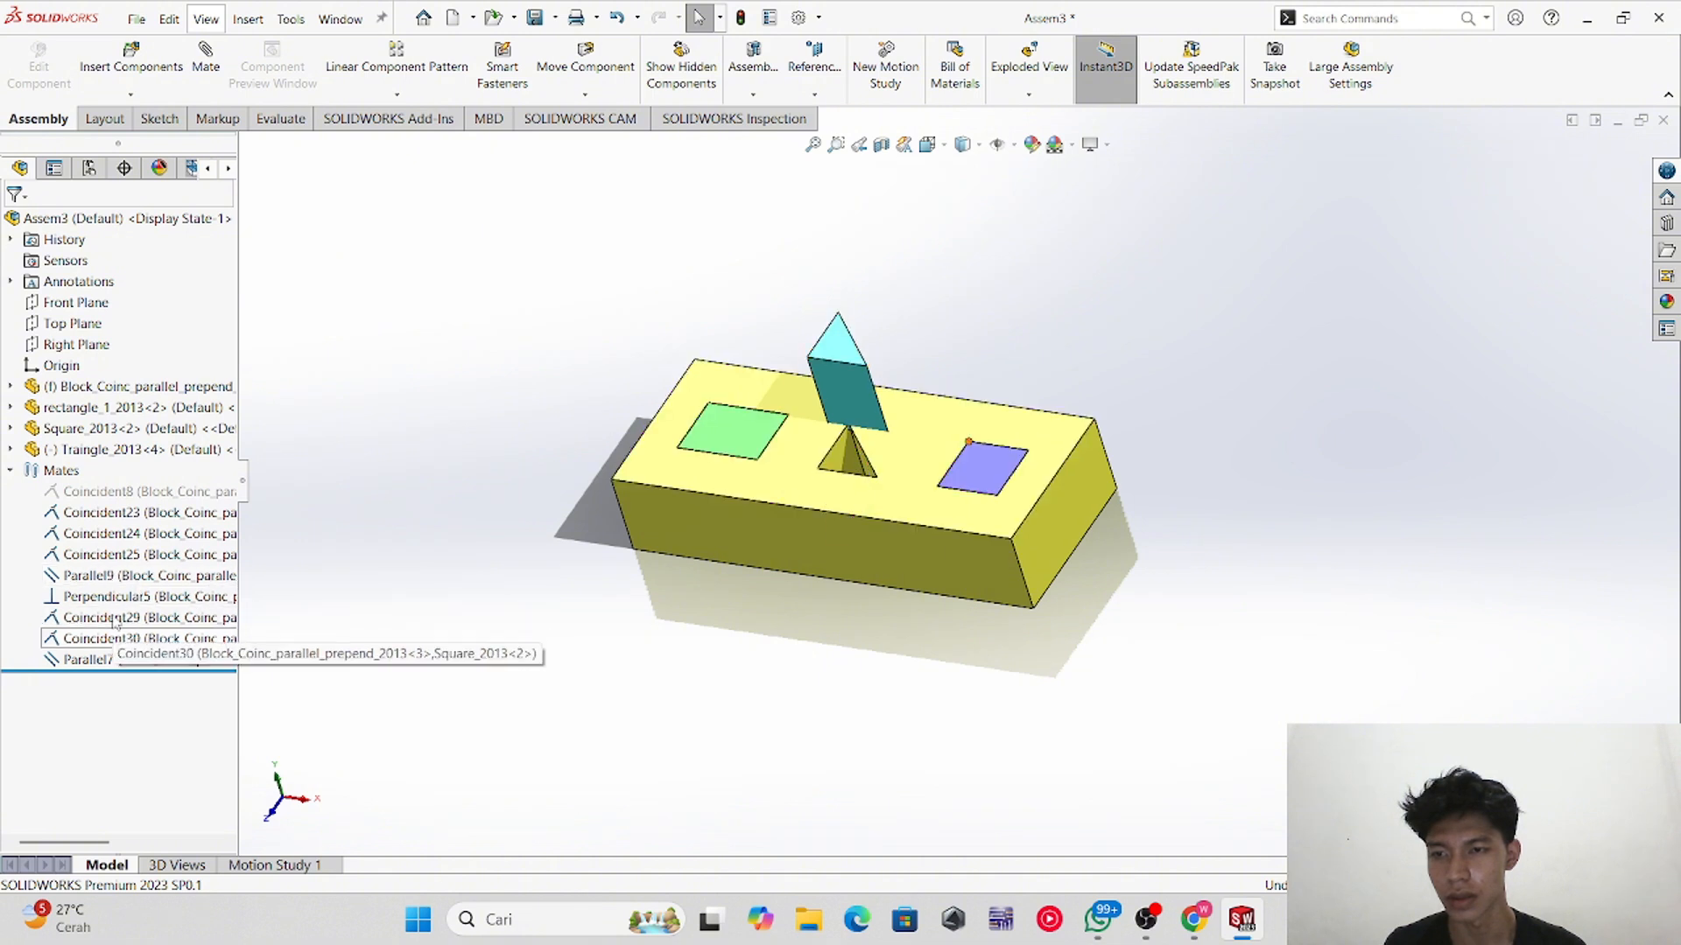
Step: Try switching the block–prism parallel mate to coincident, then keep it parallel
left_click(111, 584)
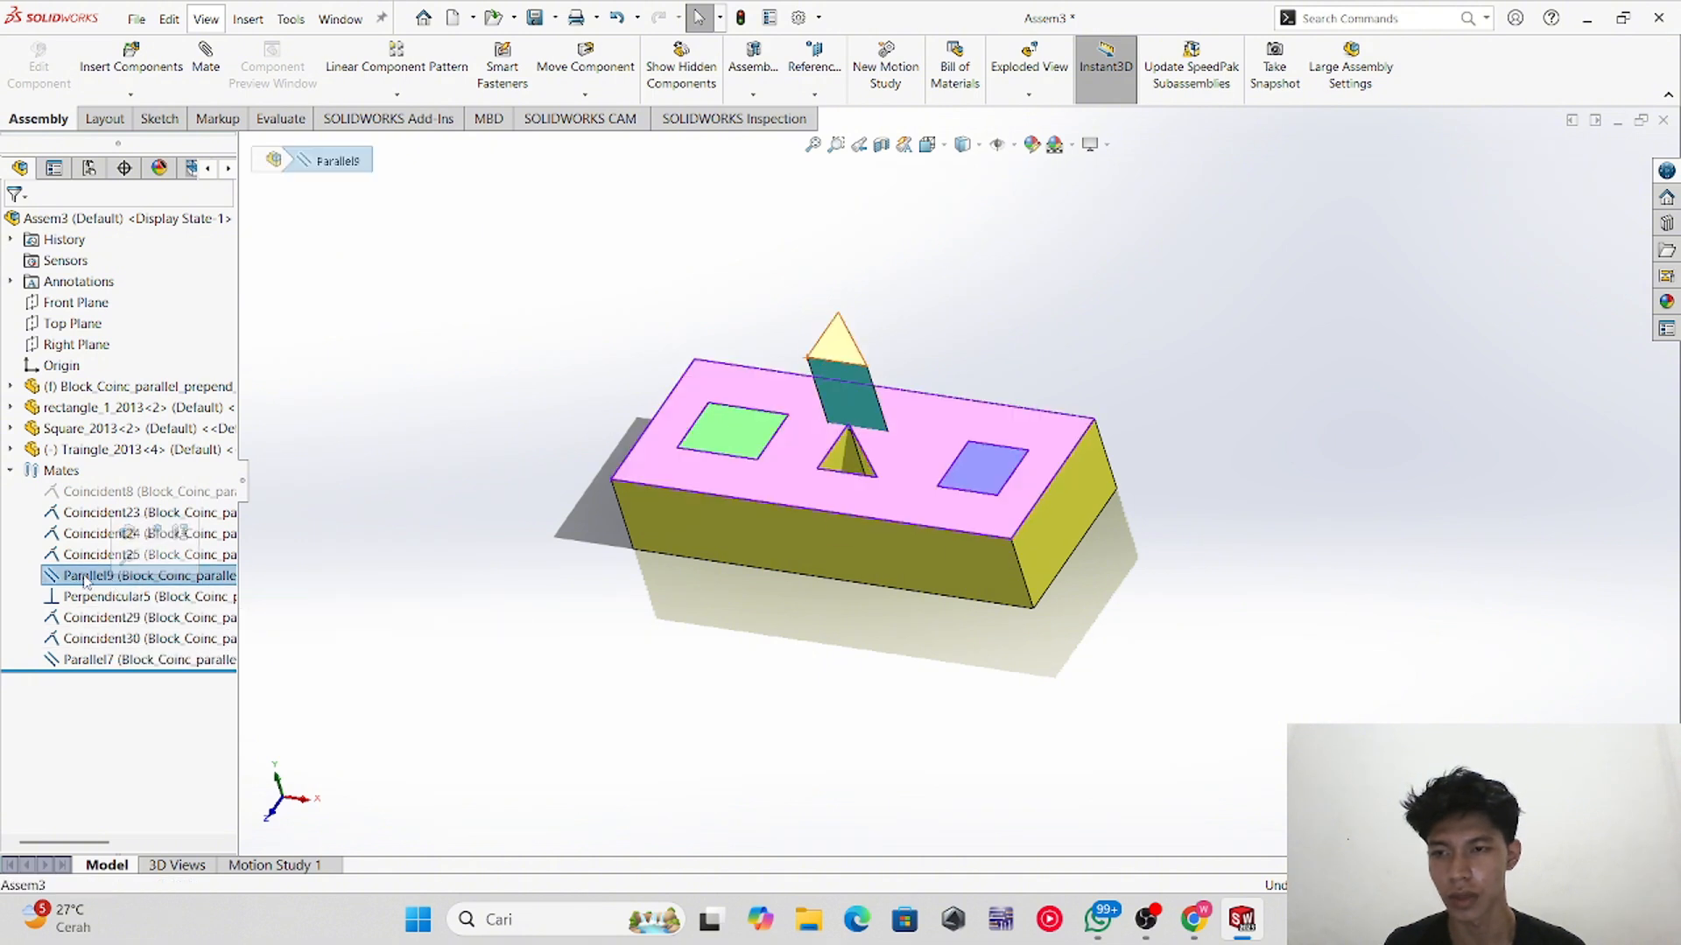
right_click(88, 580)
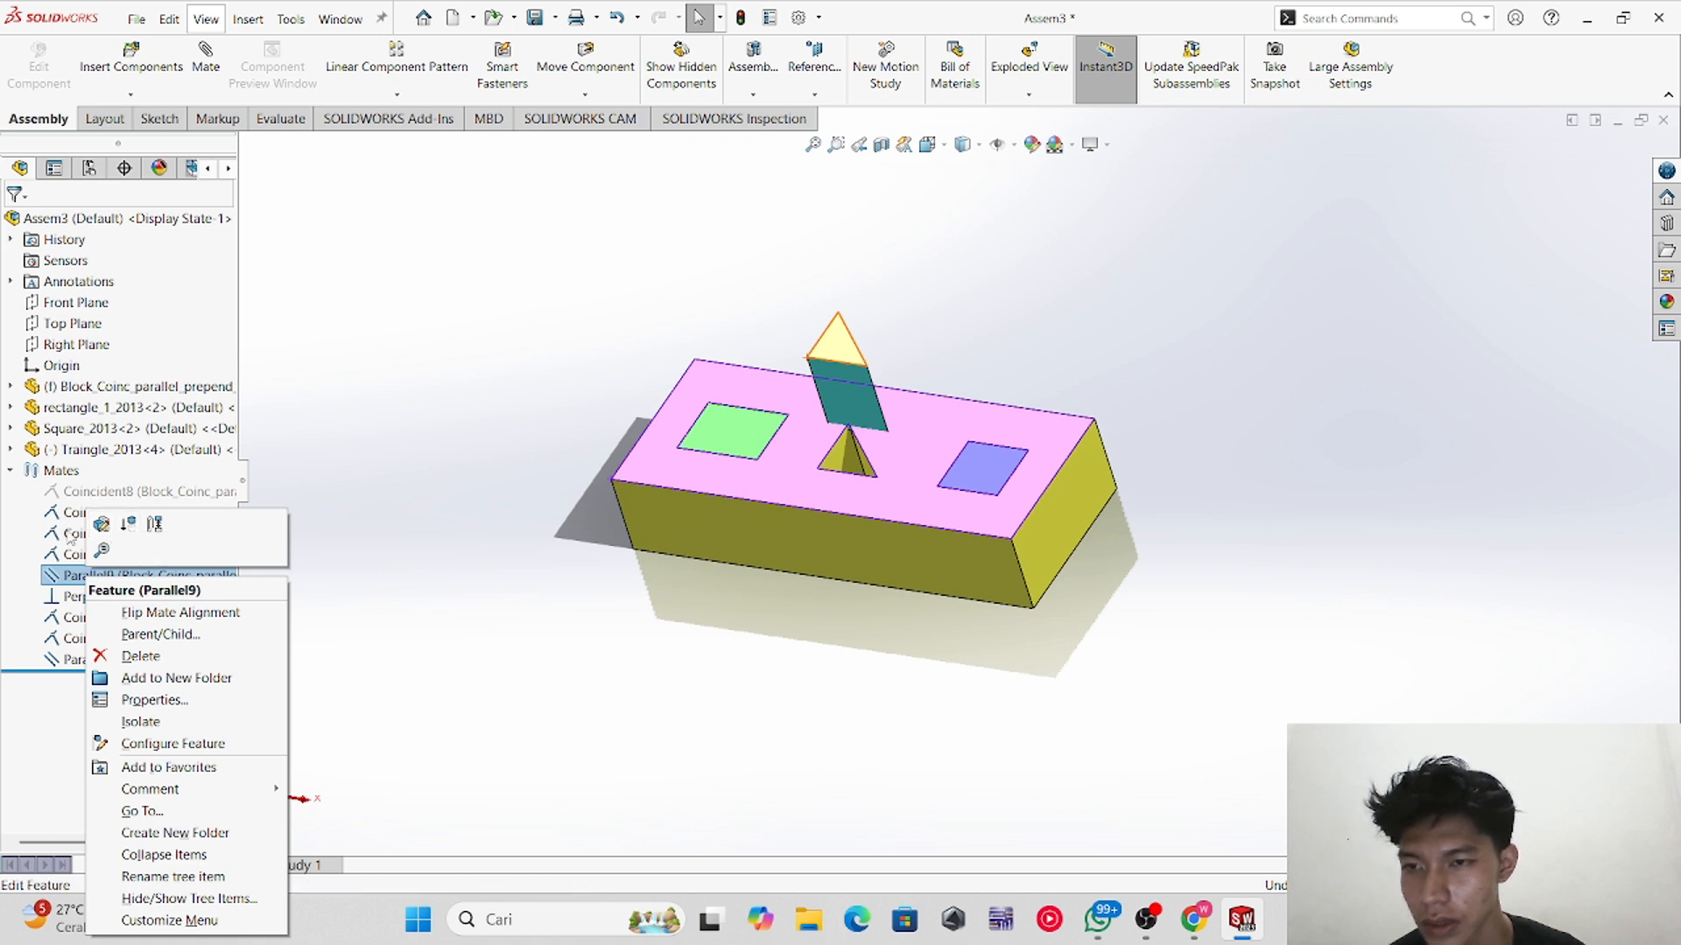
left_click(102, 523)
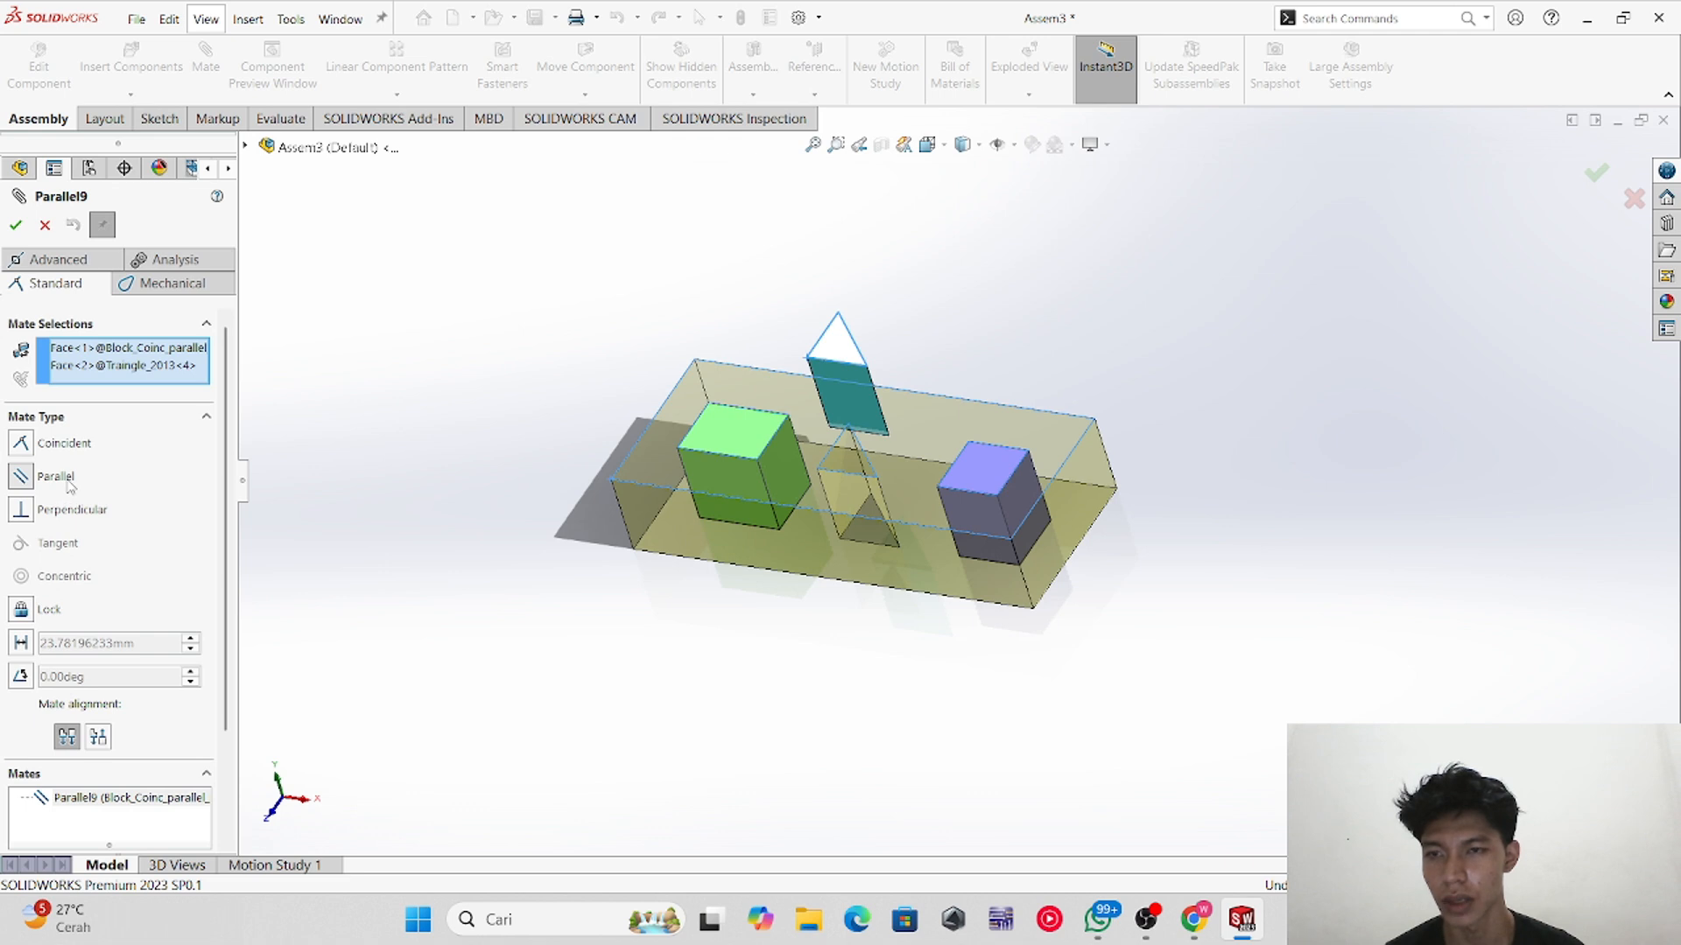
left_click(75, 449)
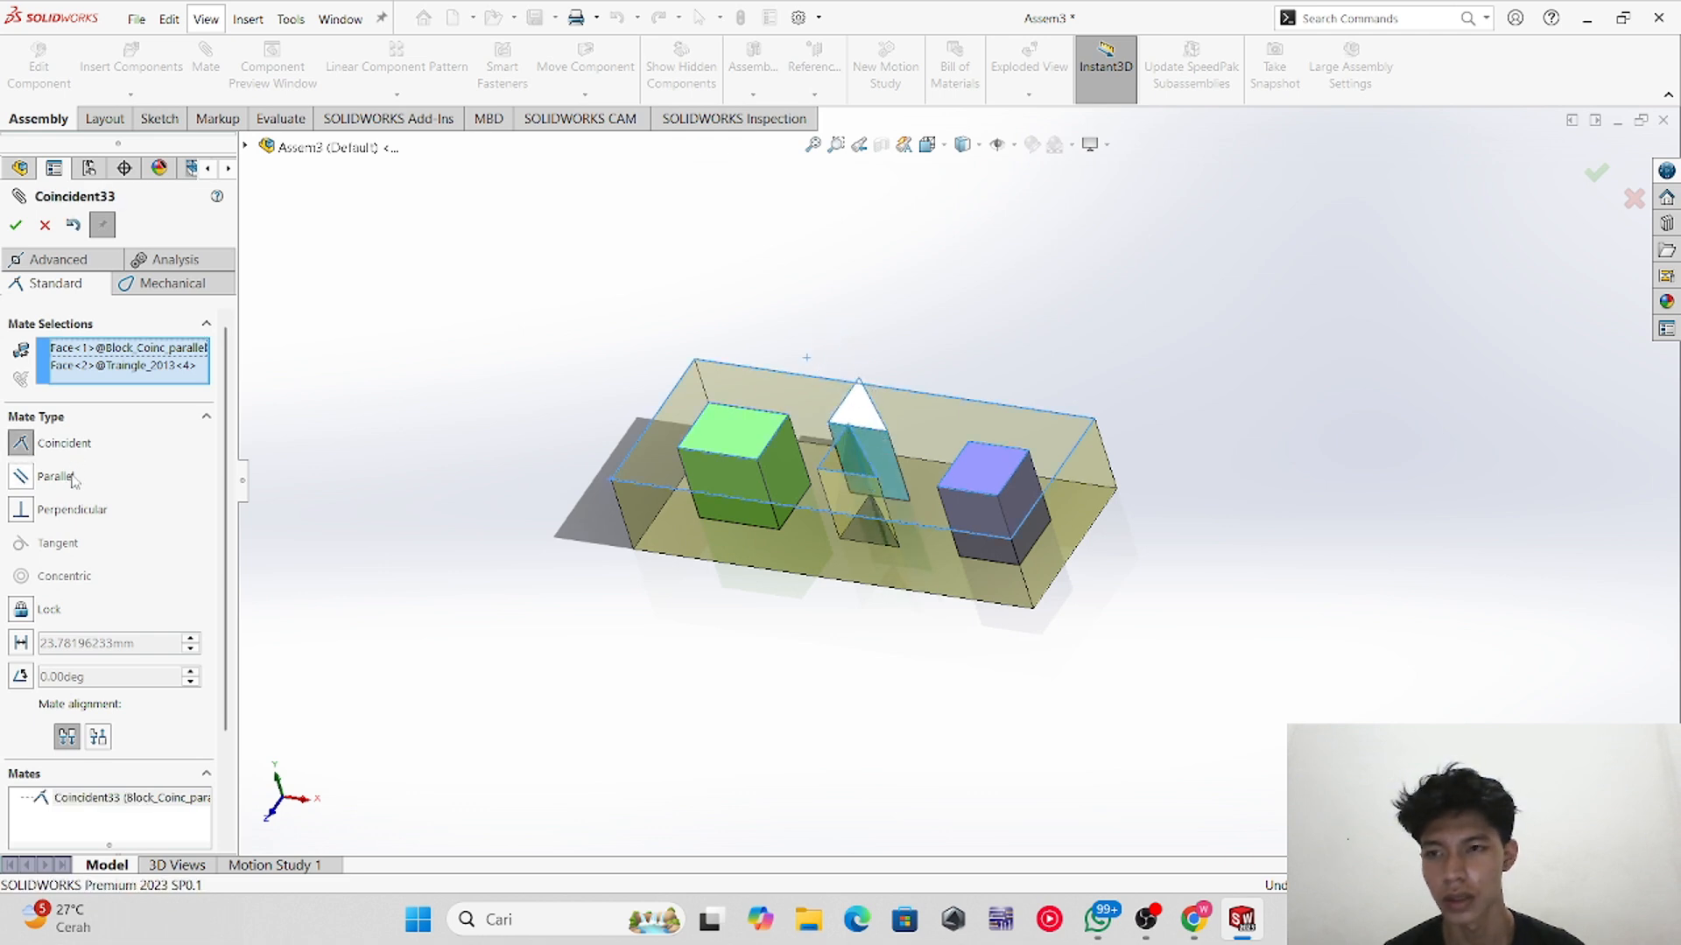
left_click(55, 476)
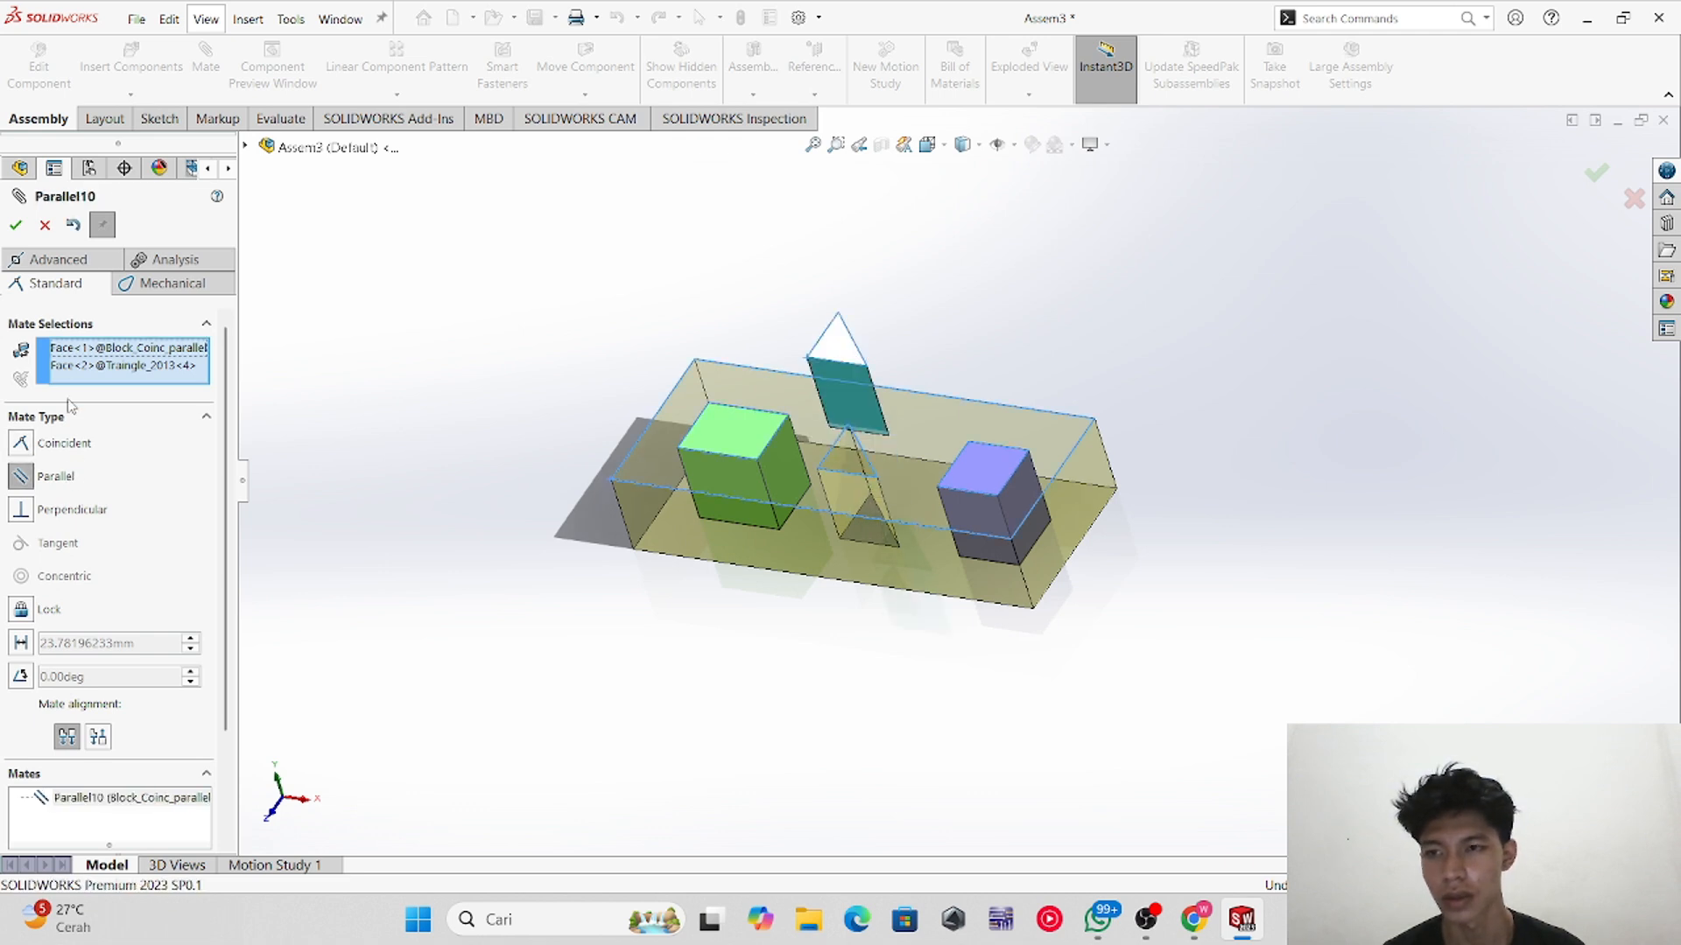
left_click(16, 226)
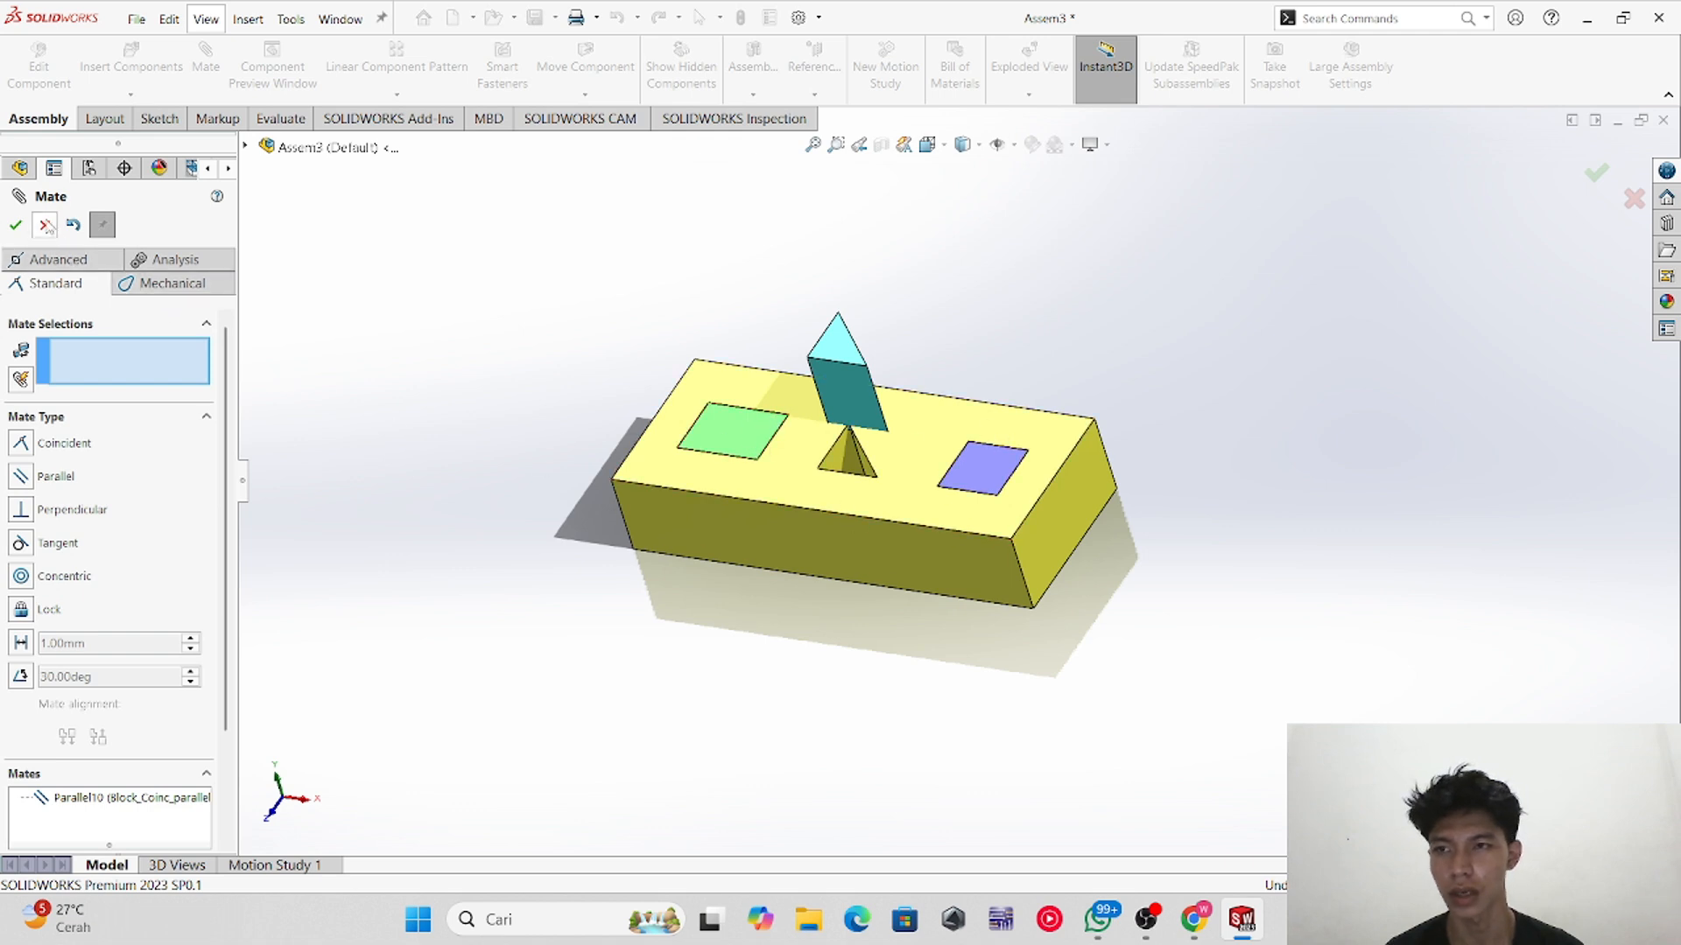
left_click(45, 226)
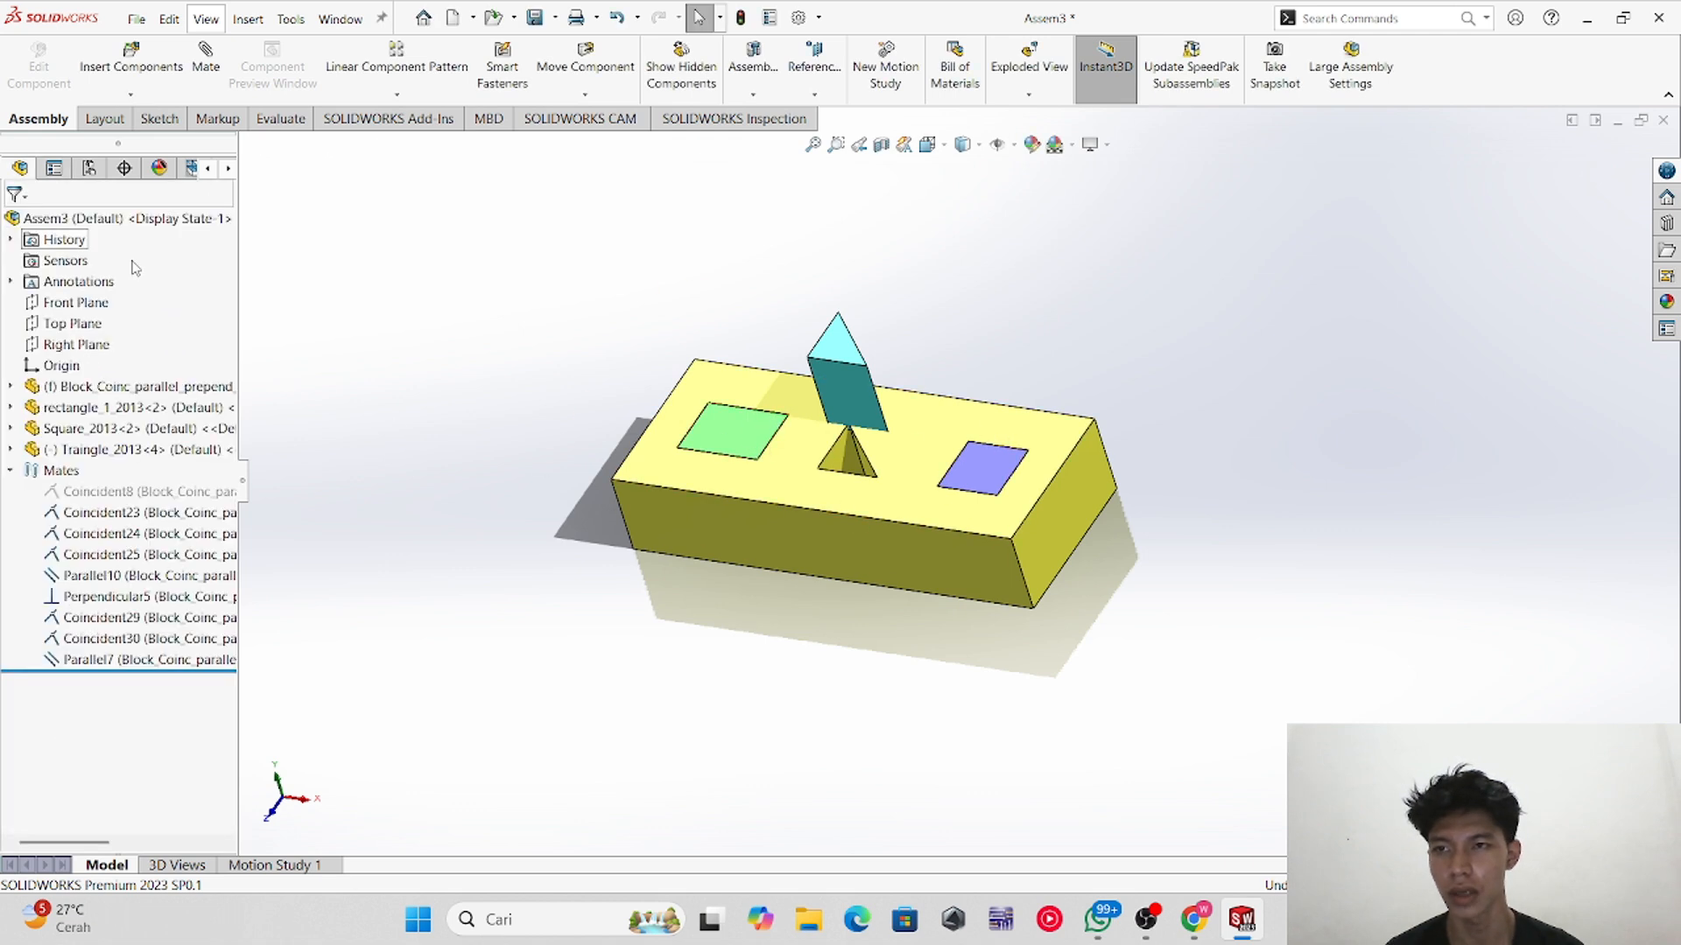
Step: Show the triangular prism's mates and highlight each listed mate in the model
left_click(839, 358)
right_click(838, 350)
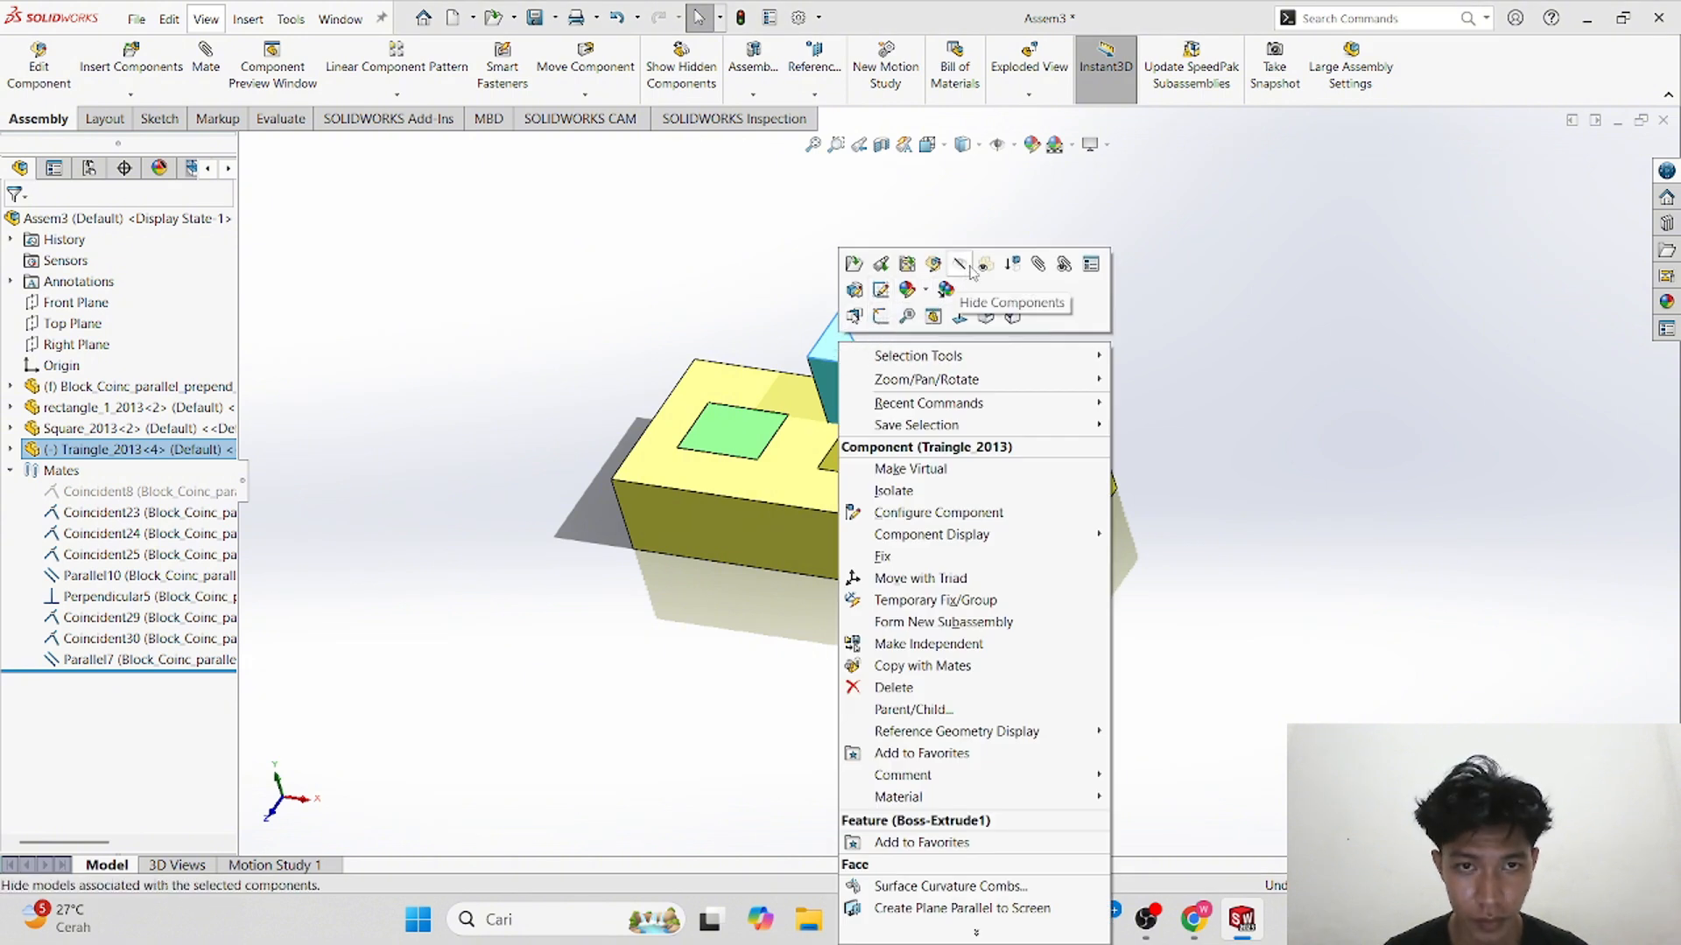
left_click(1062, 264)
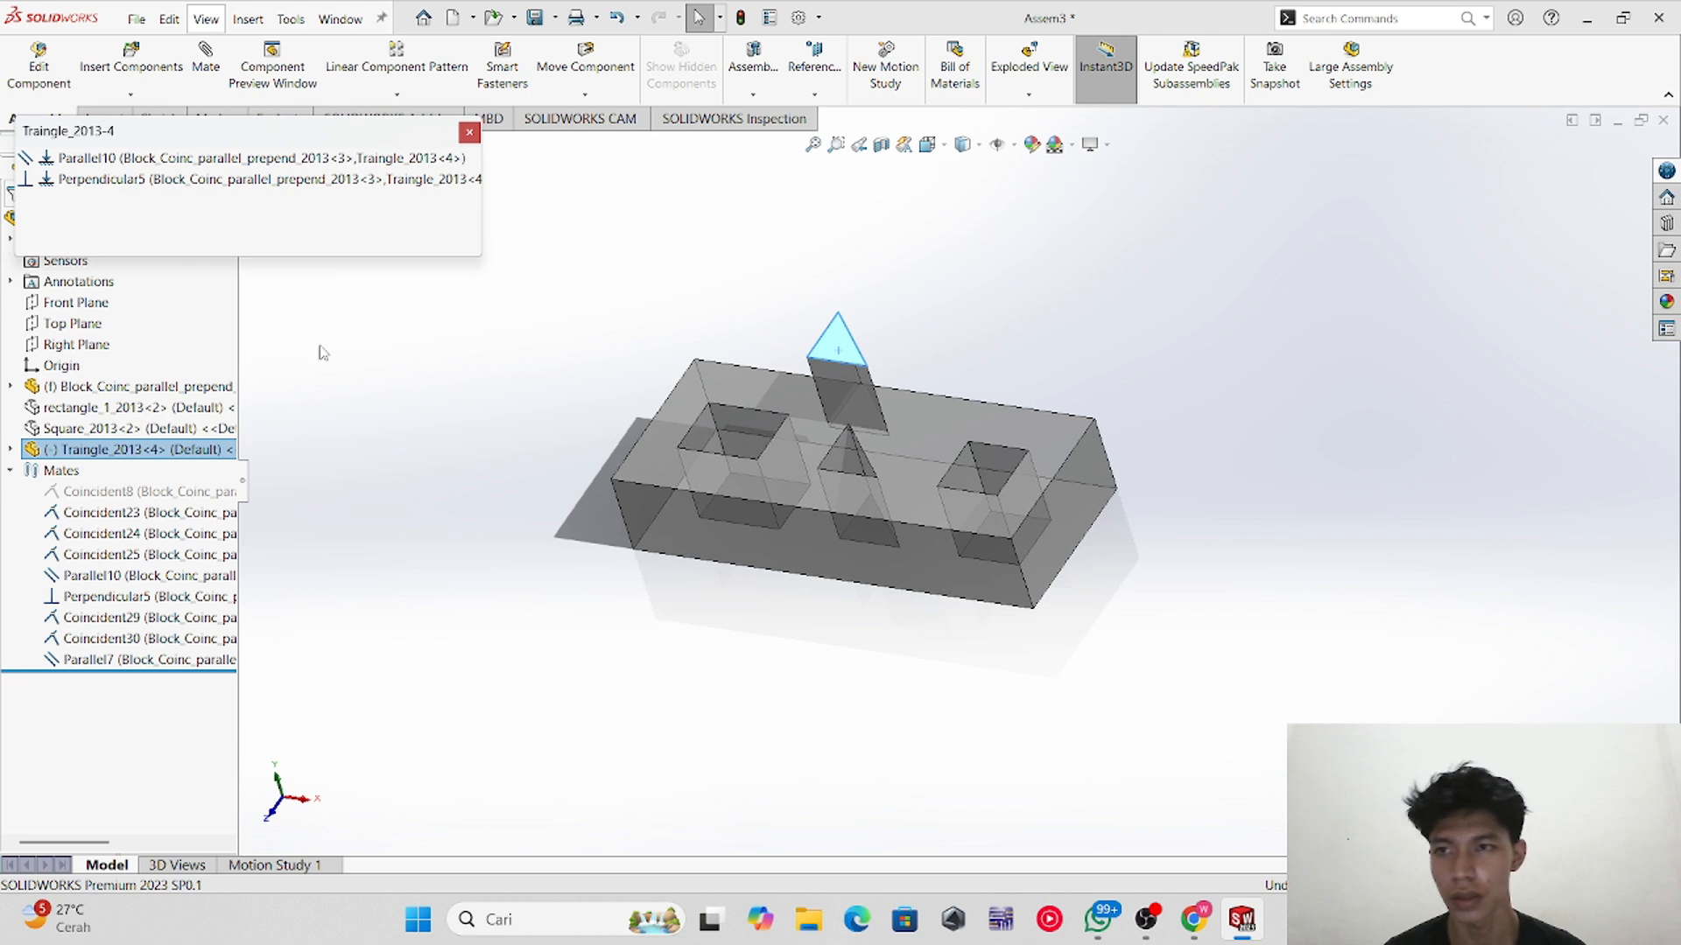
left_click_drag(226, 140, 452, 307)
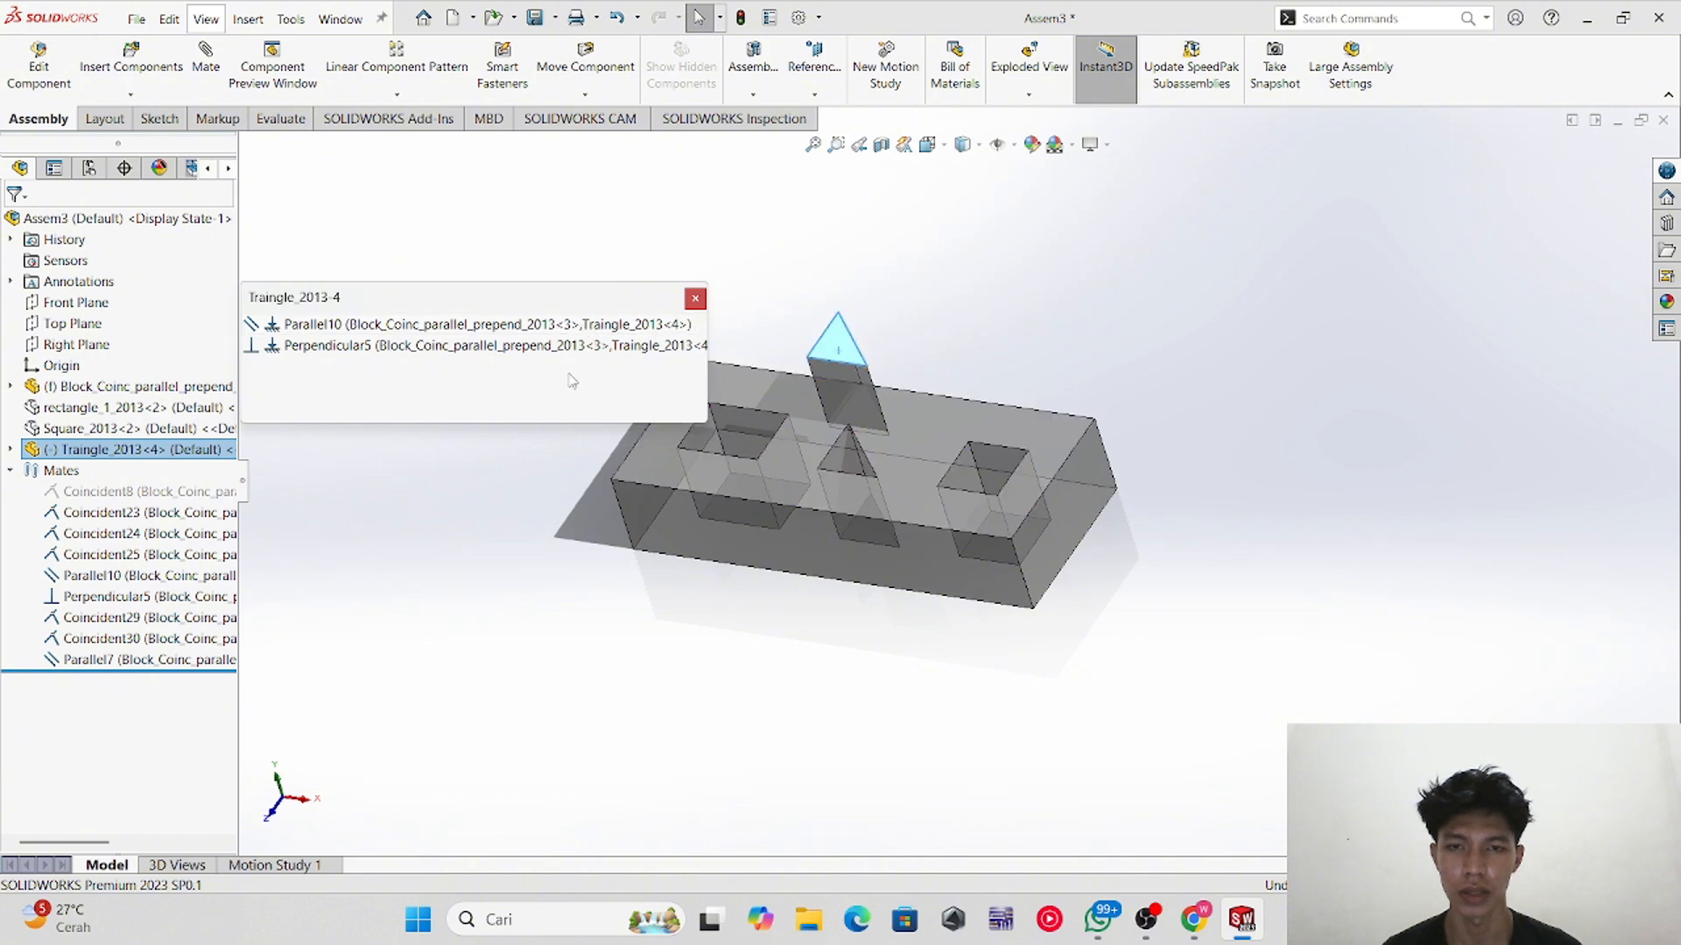
left_click(411, 325)
left_click(403, 346)
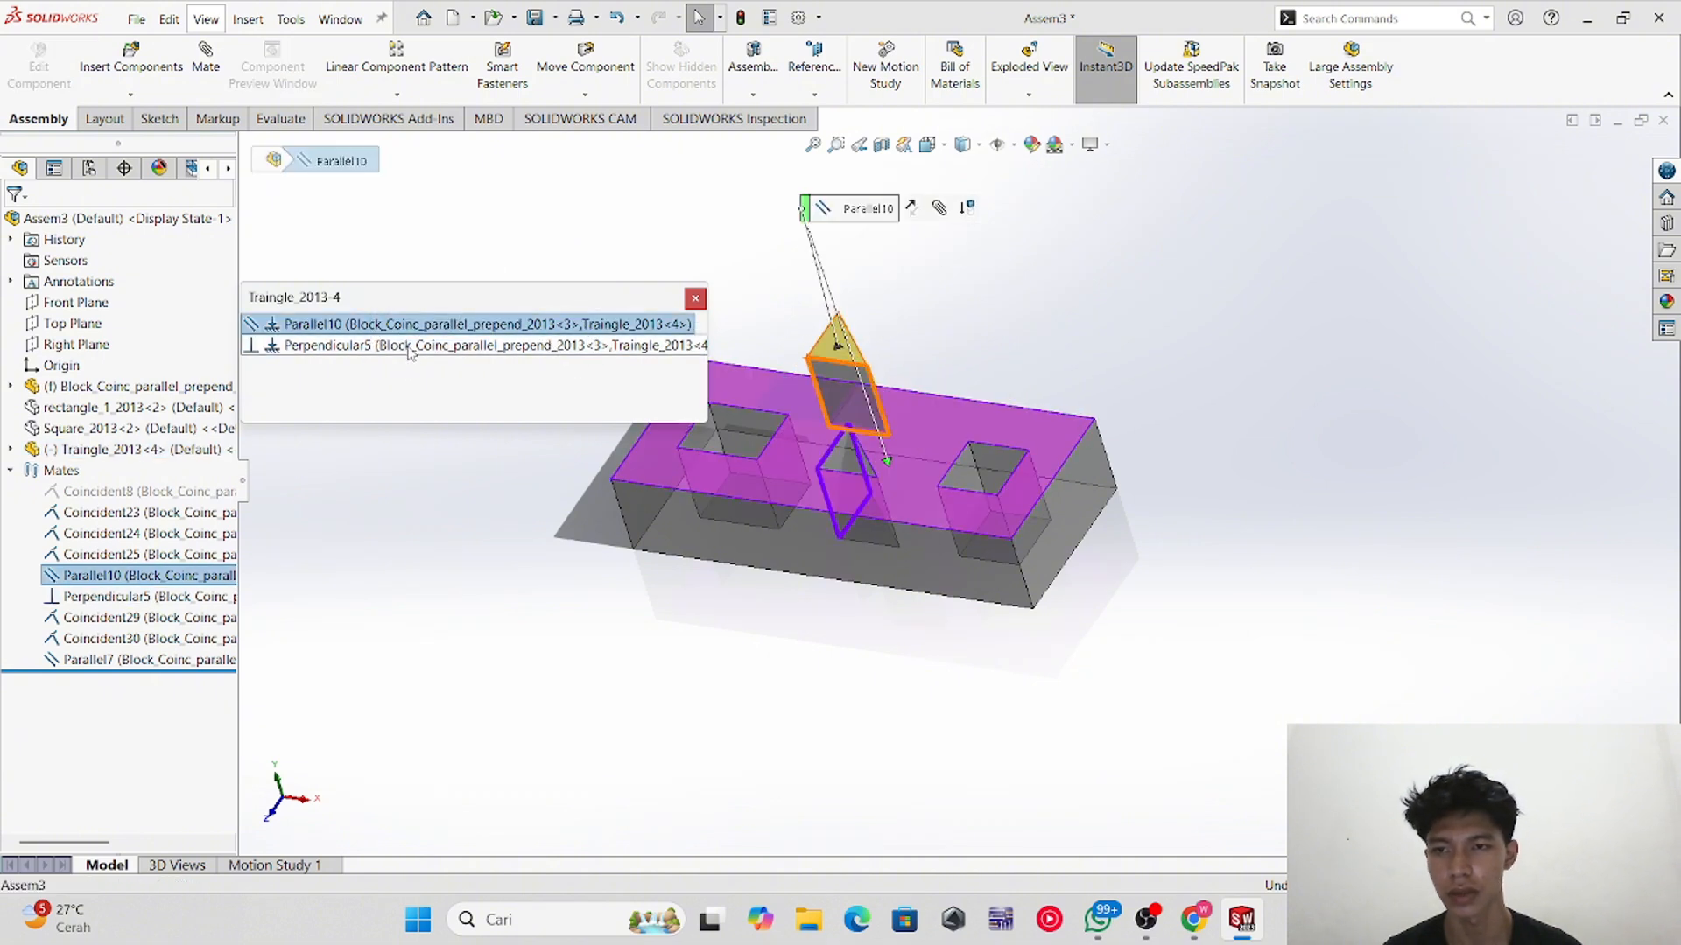
Step: Edit the block–prism parallel mate and change its type to coincident
right_click(407, 346)
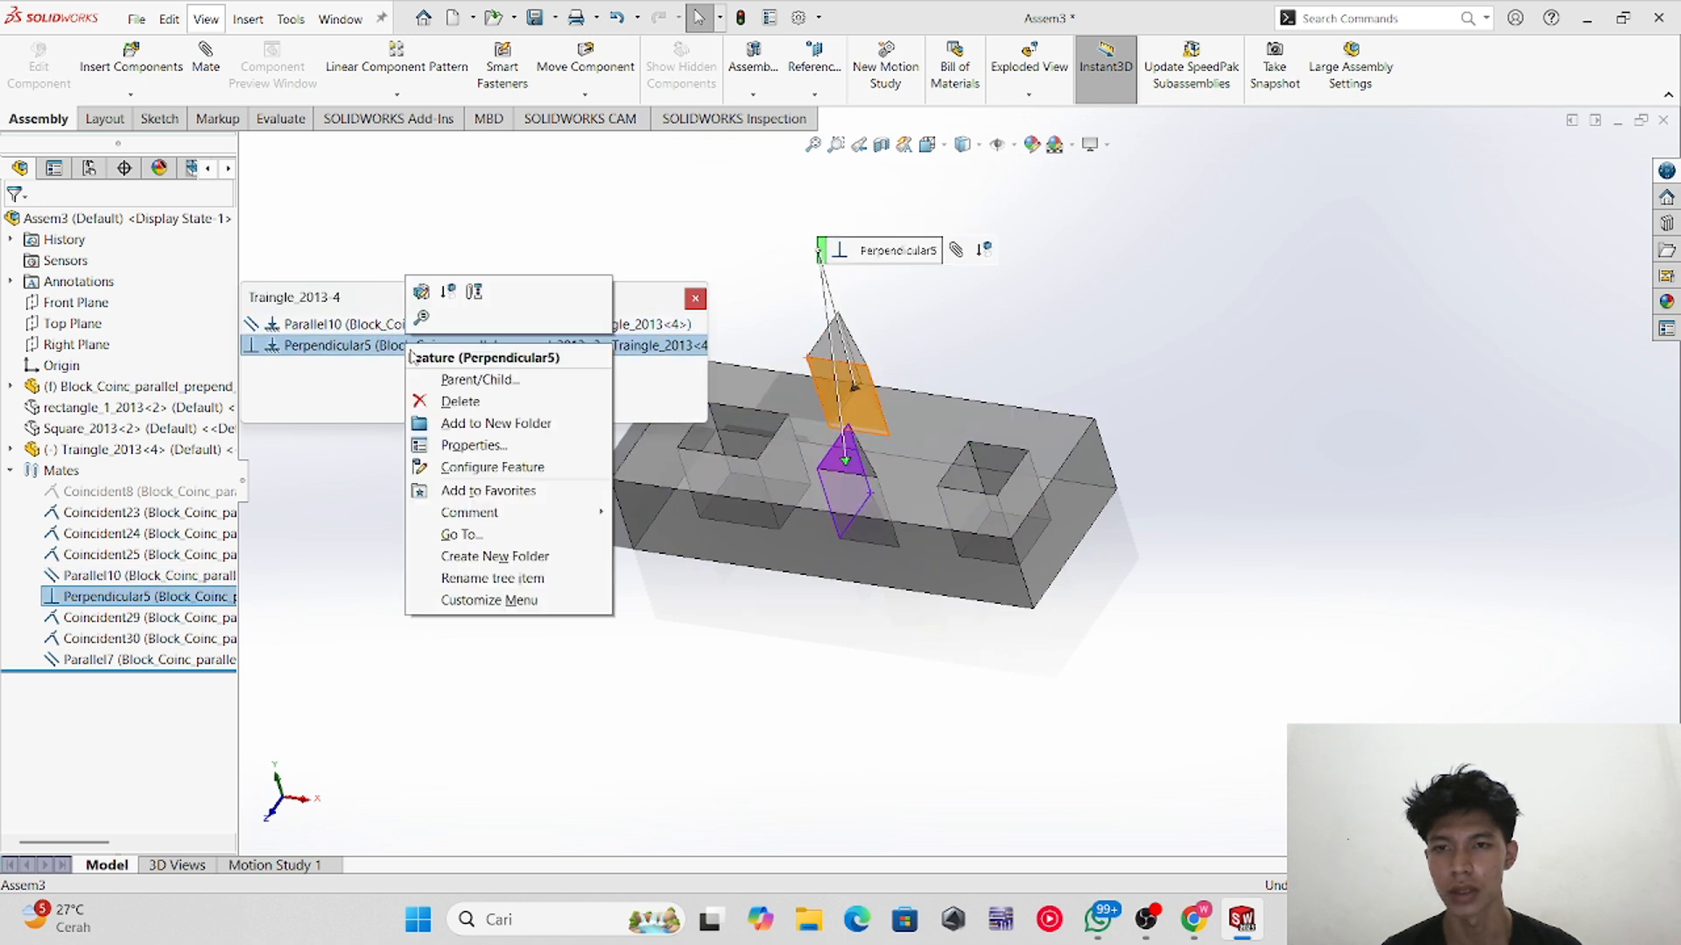
left_click(325, 329)
right_click(322, 331)
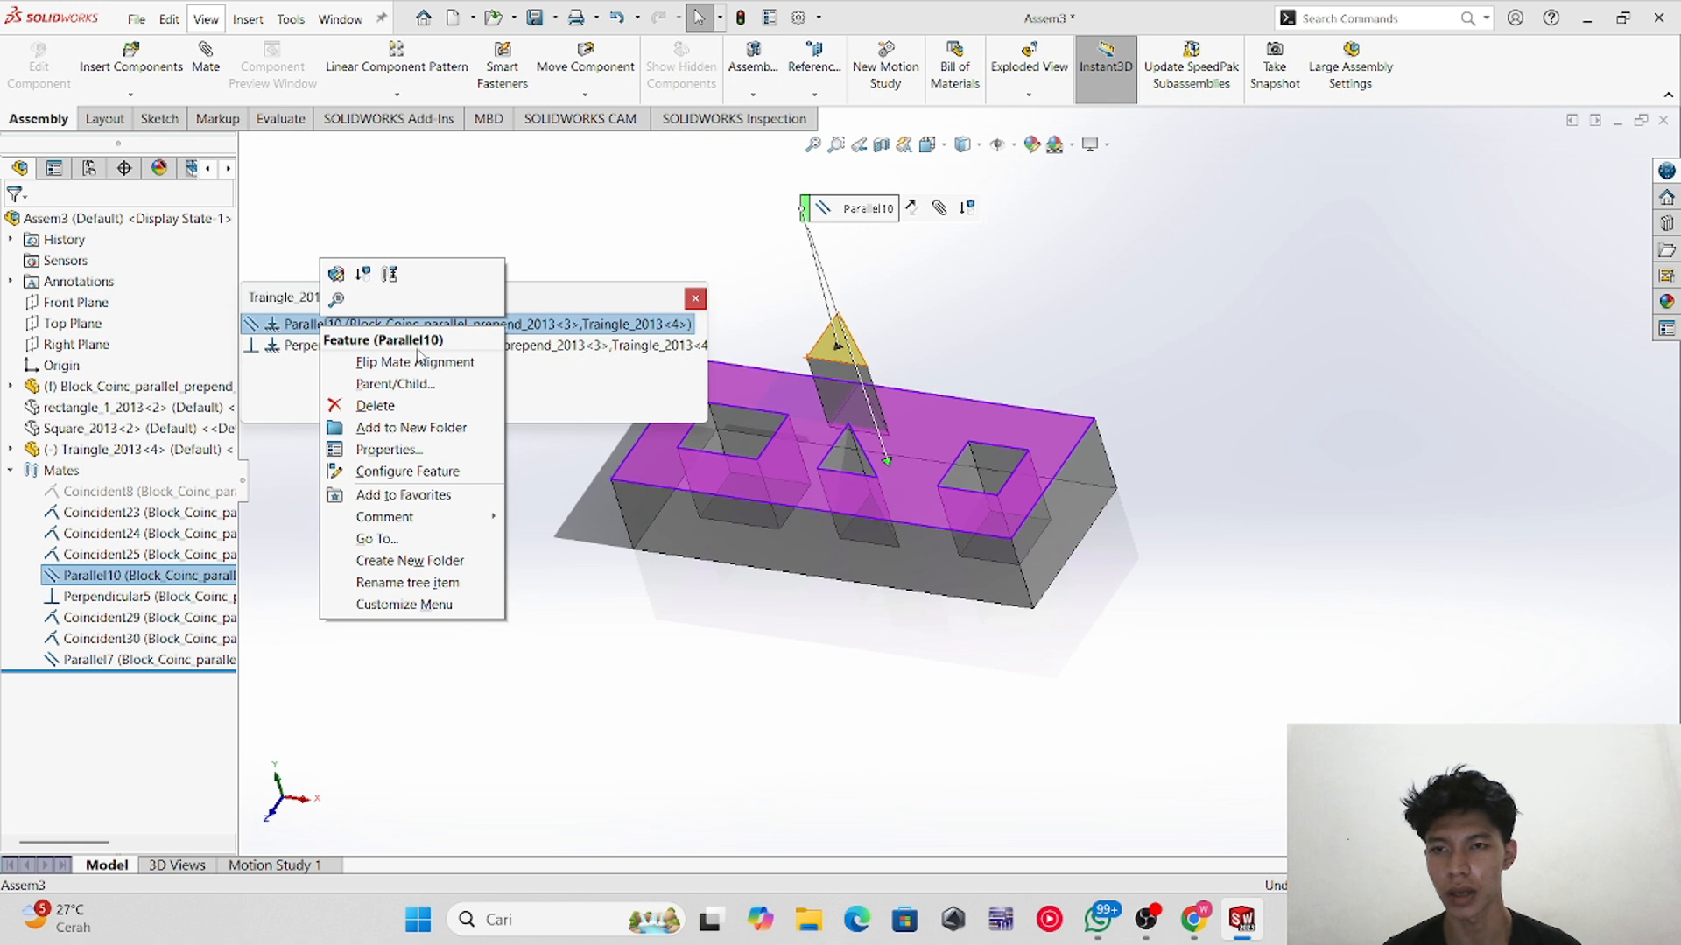
left_click(336, 276)
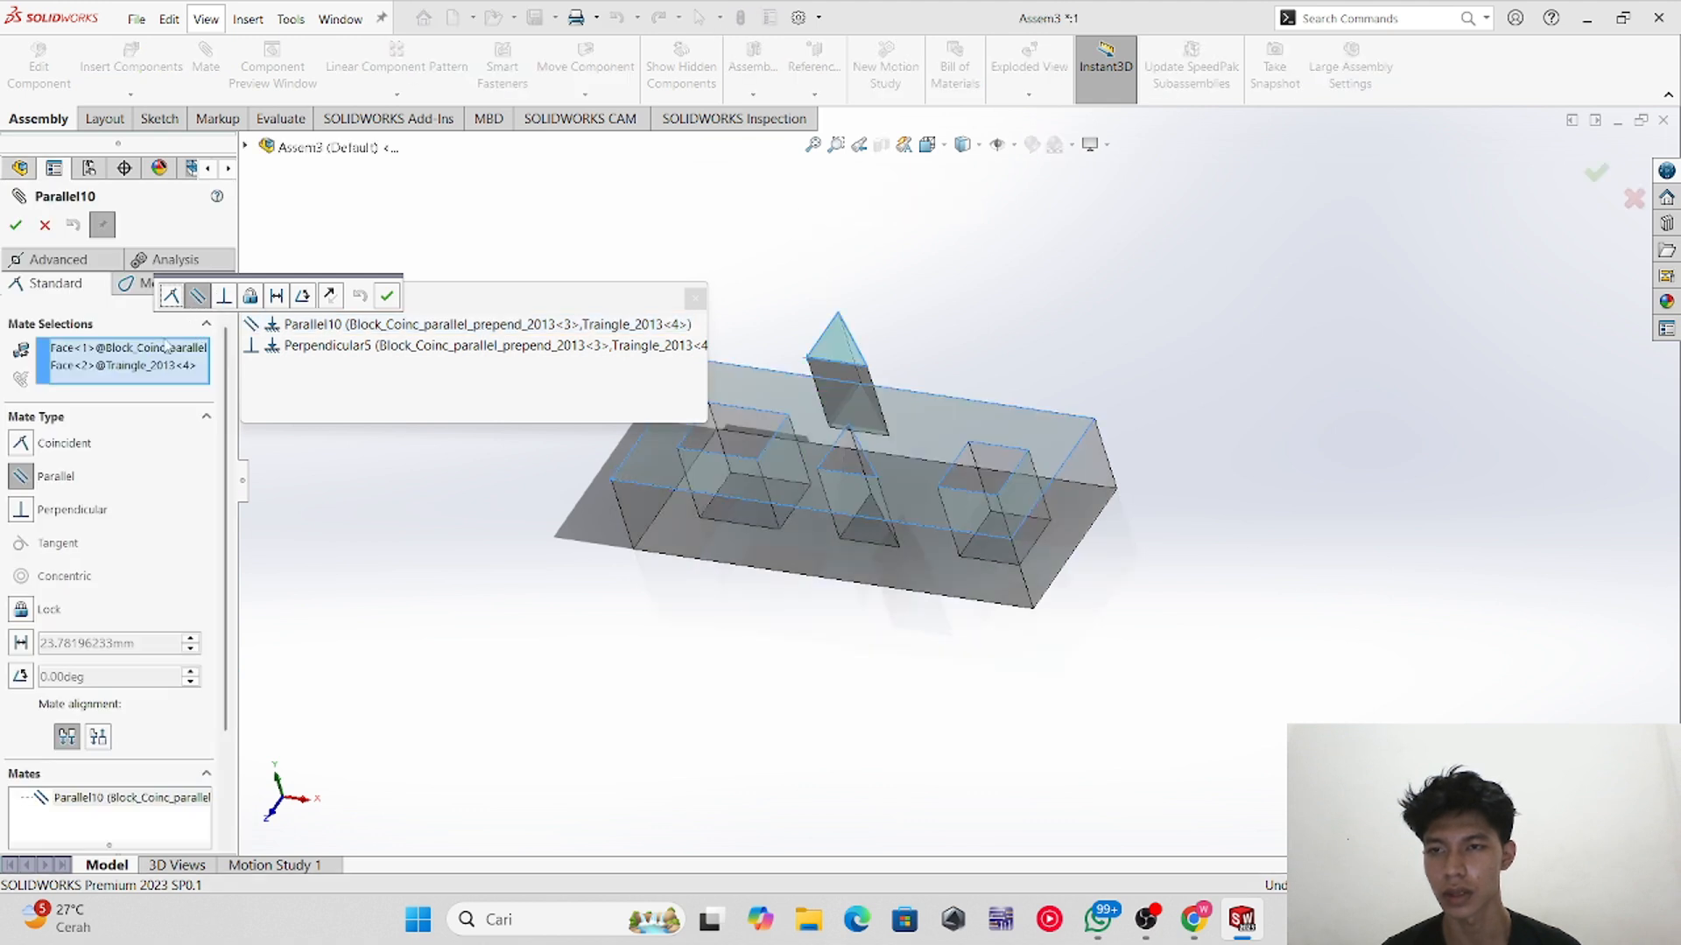
left_click(171, 298)
left_click(198, 296)
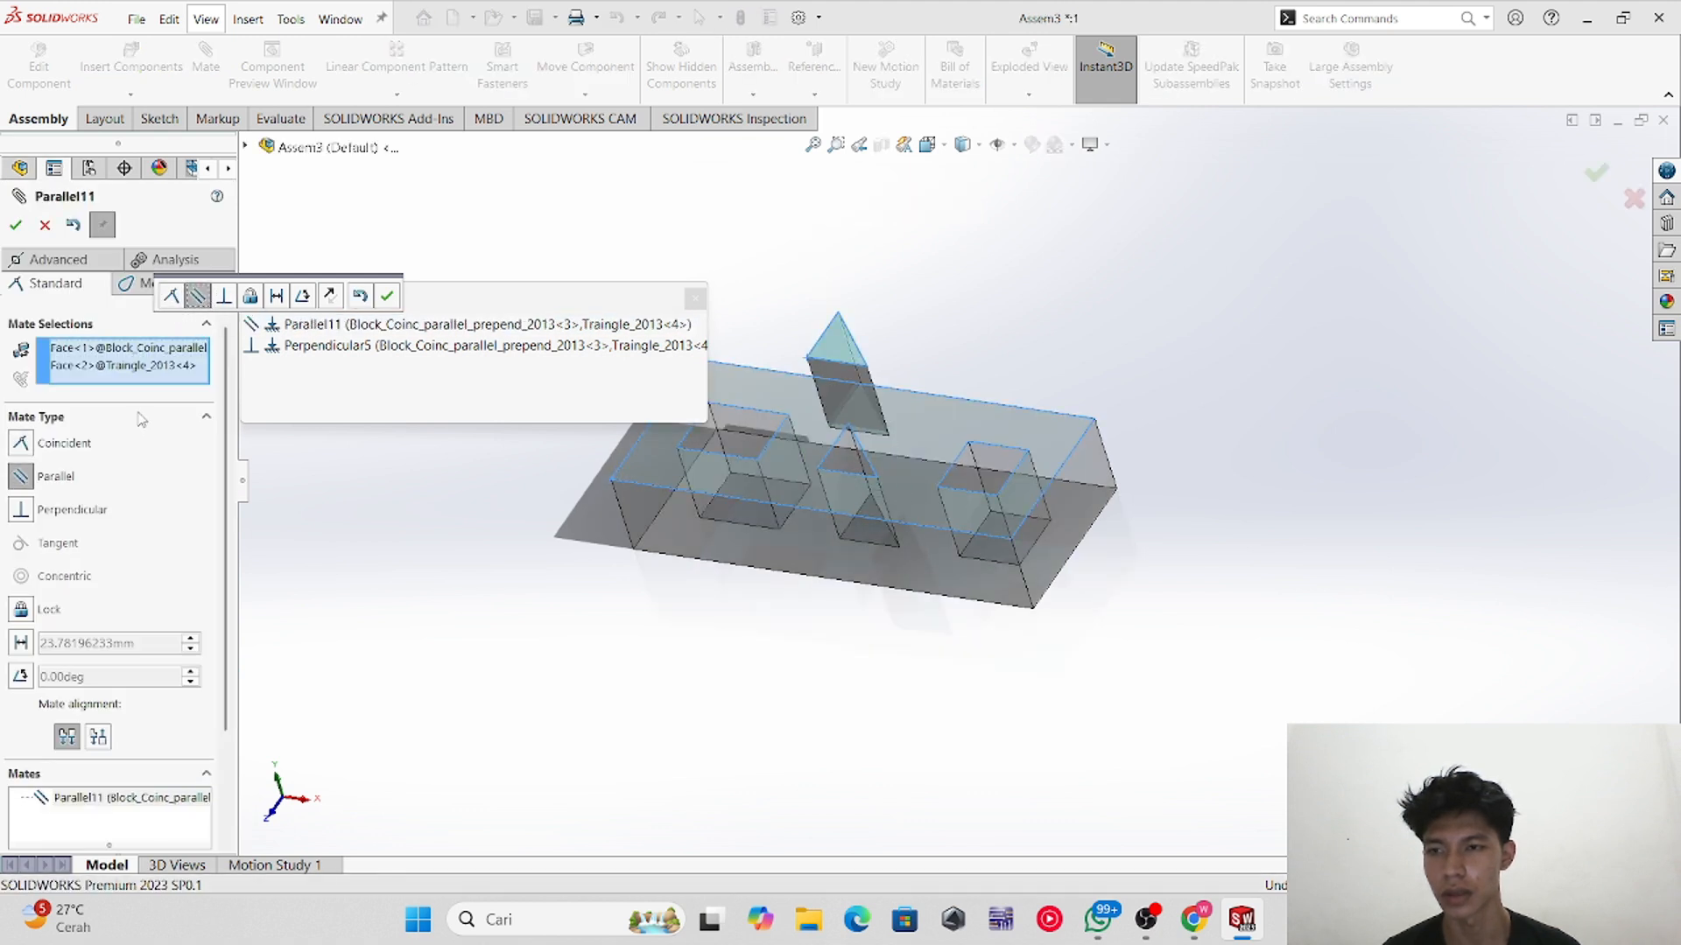
left_click(86, 452)
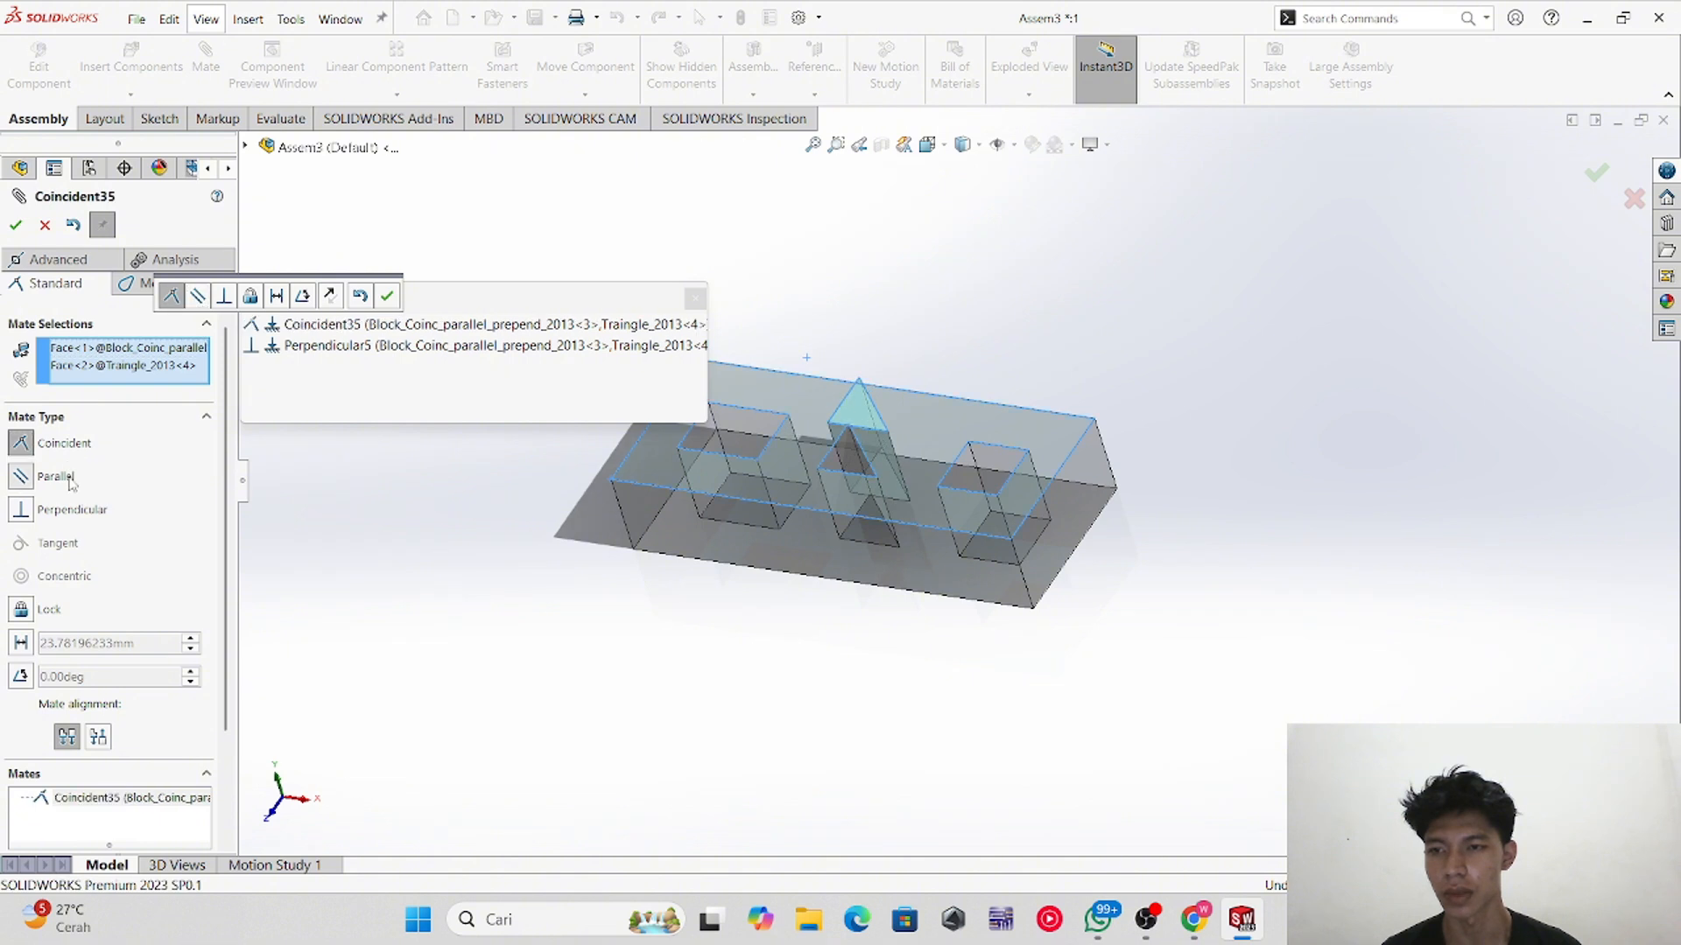
left_click(67, 478)
left_click(79, 442)
left_click(15, 225)
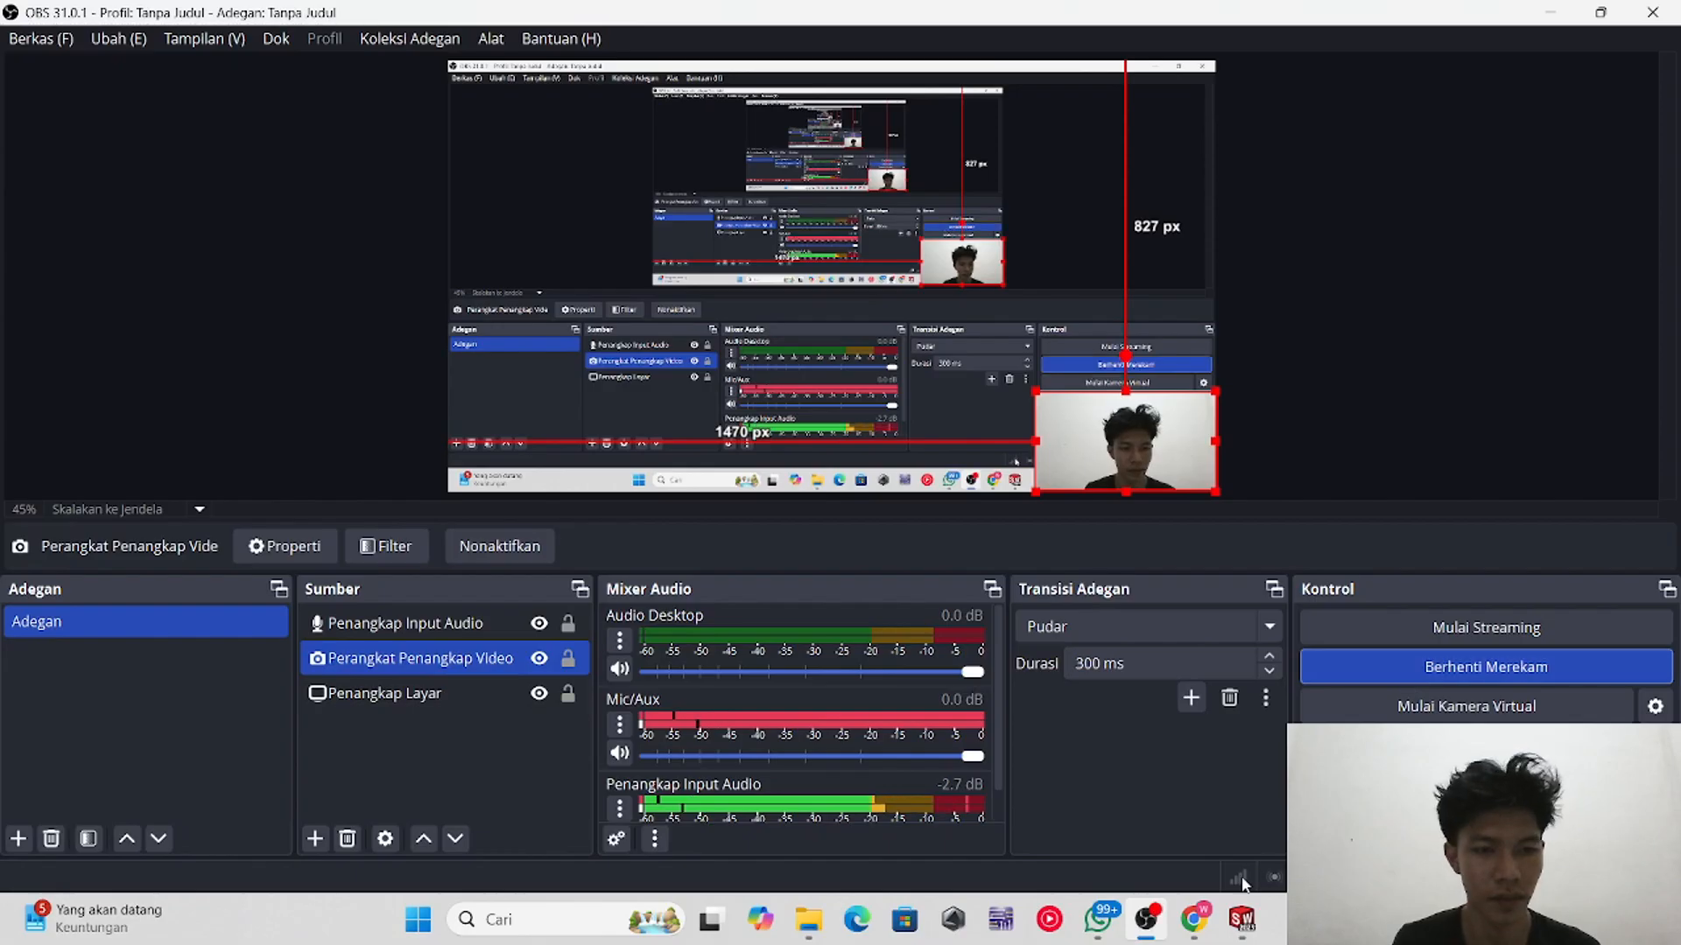
Step: Return to SOLIDWORKS in Assem5 and copy the wing component to add a second wing
left_click(1241, 921)
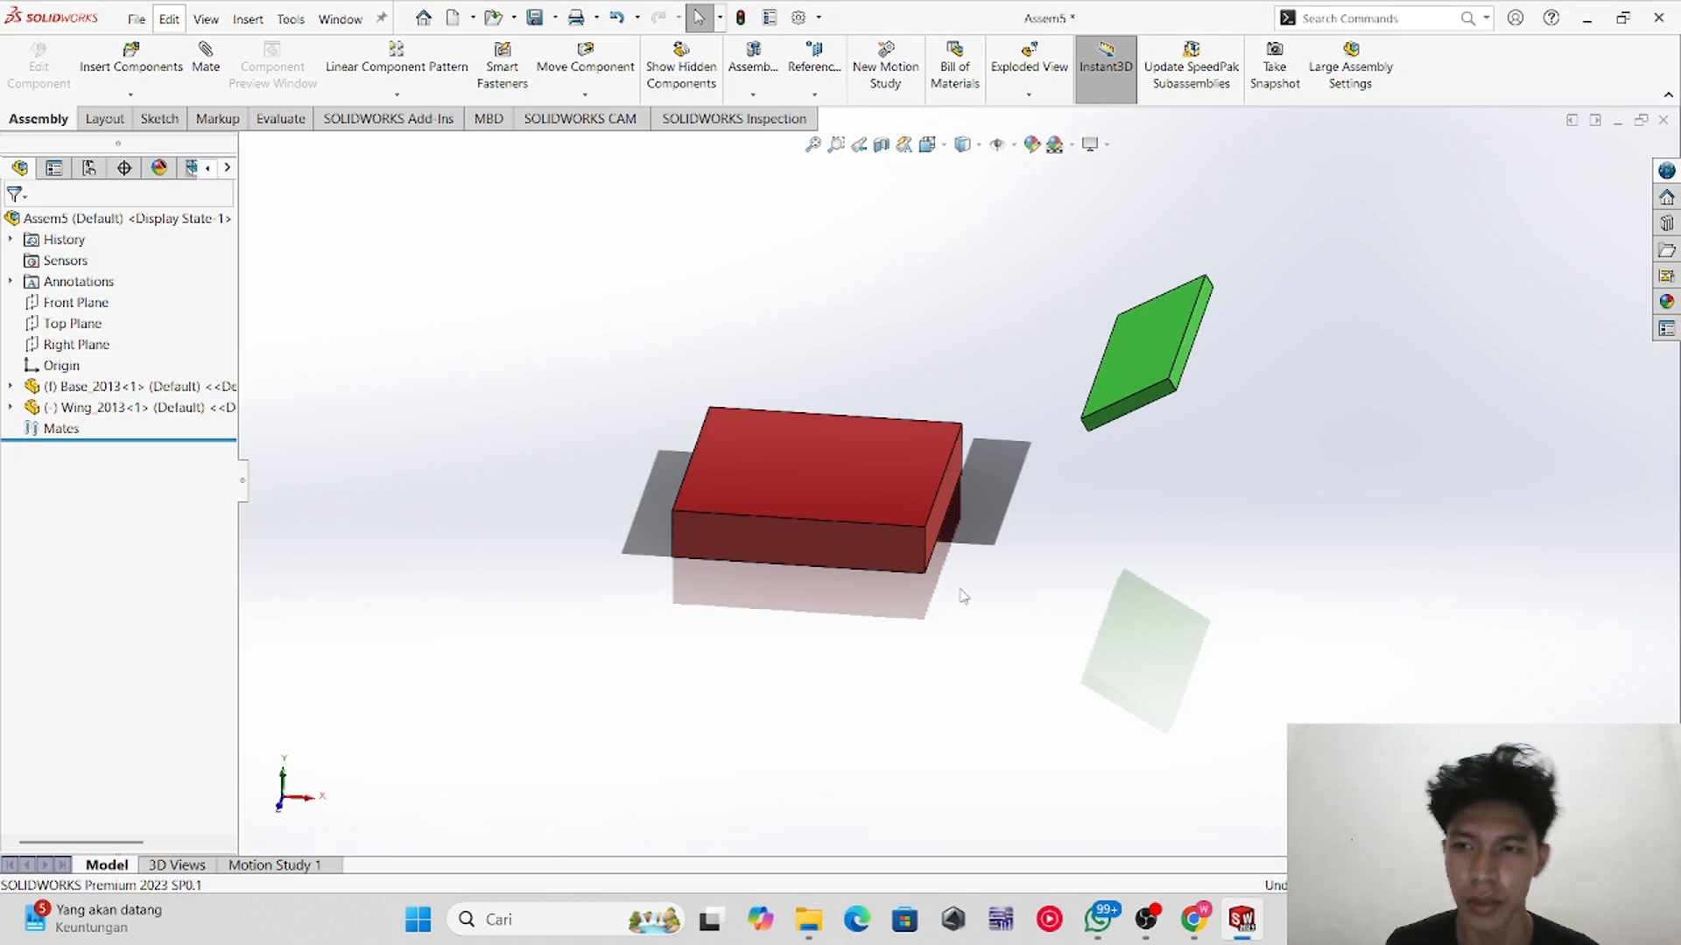
middle_click_drag(963, 596, 976, 493)
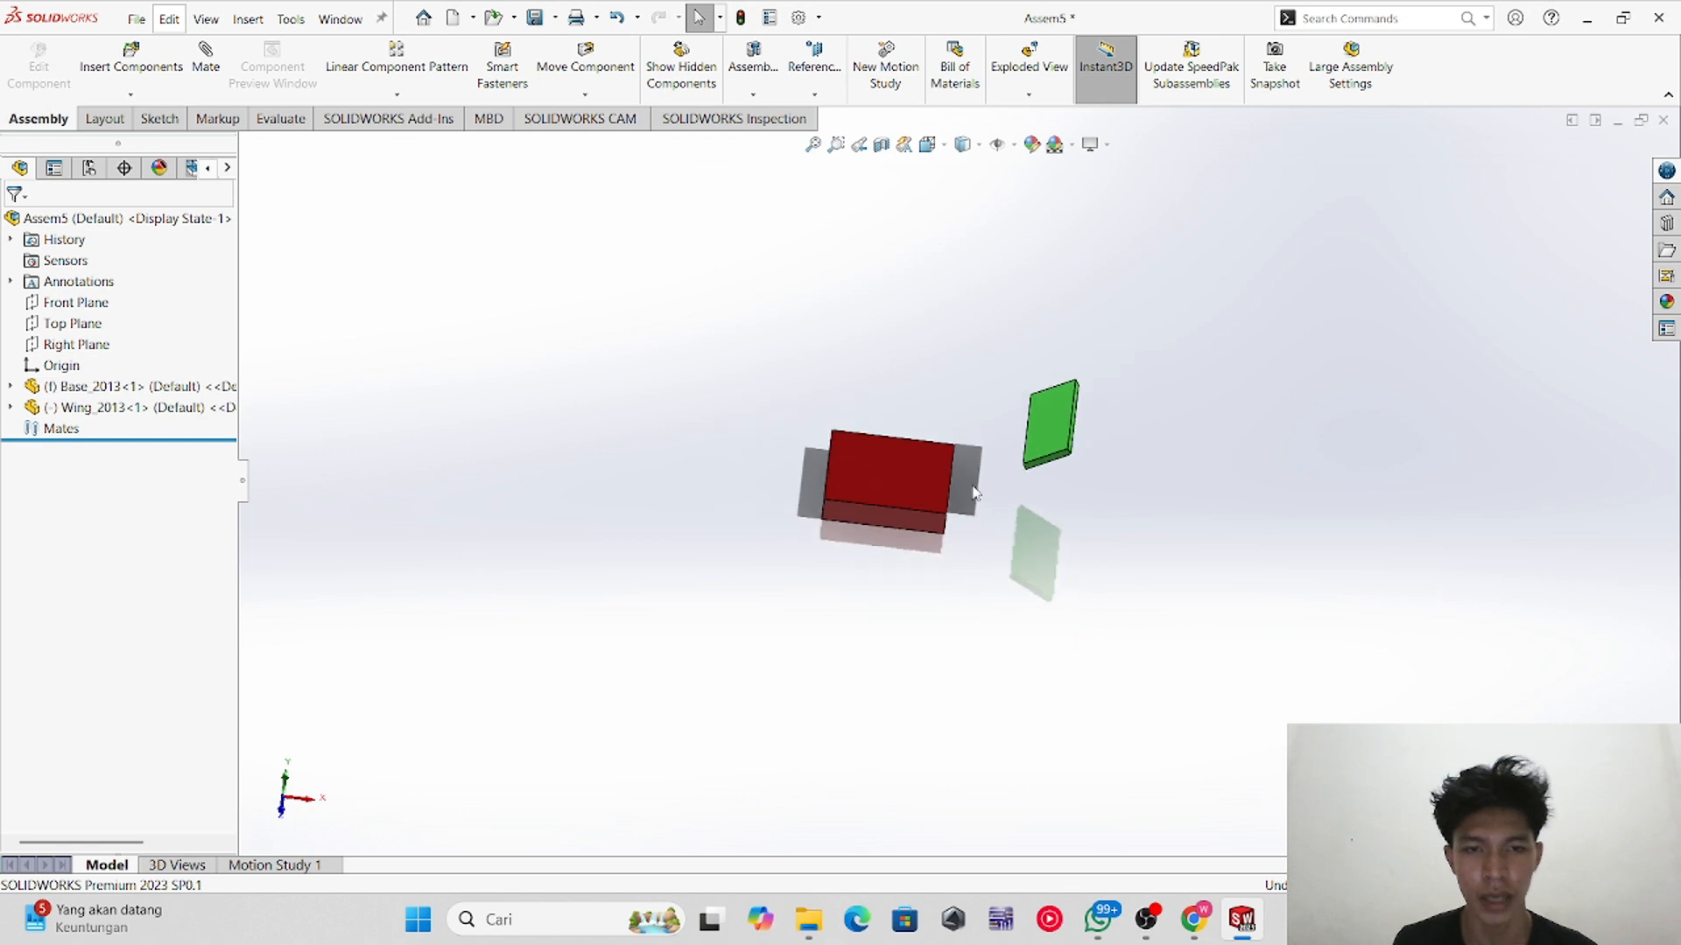
scroll(981, 499, "down", 5)
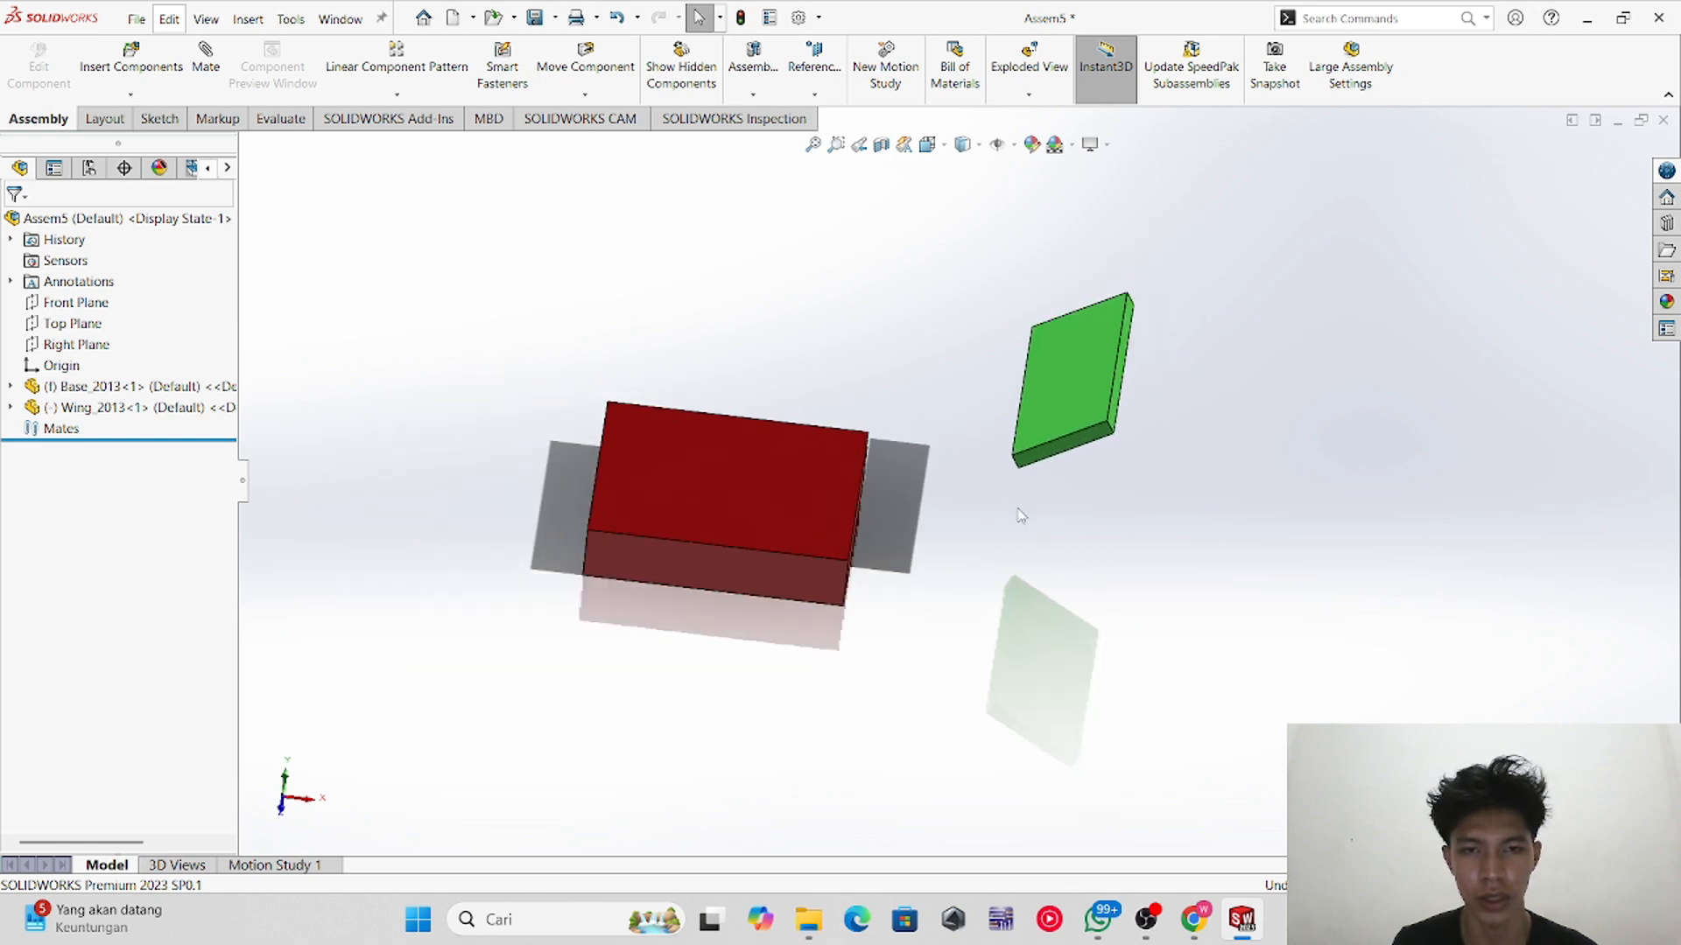
scroll(964, 412, "down", 2)
scroll(965, 470, "up", 3)
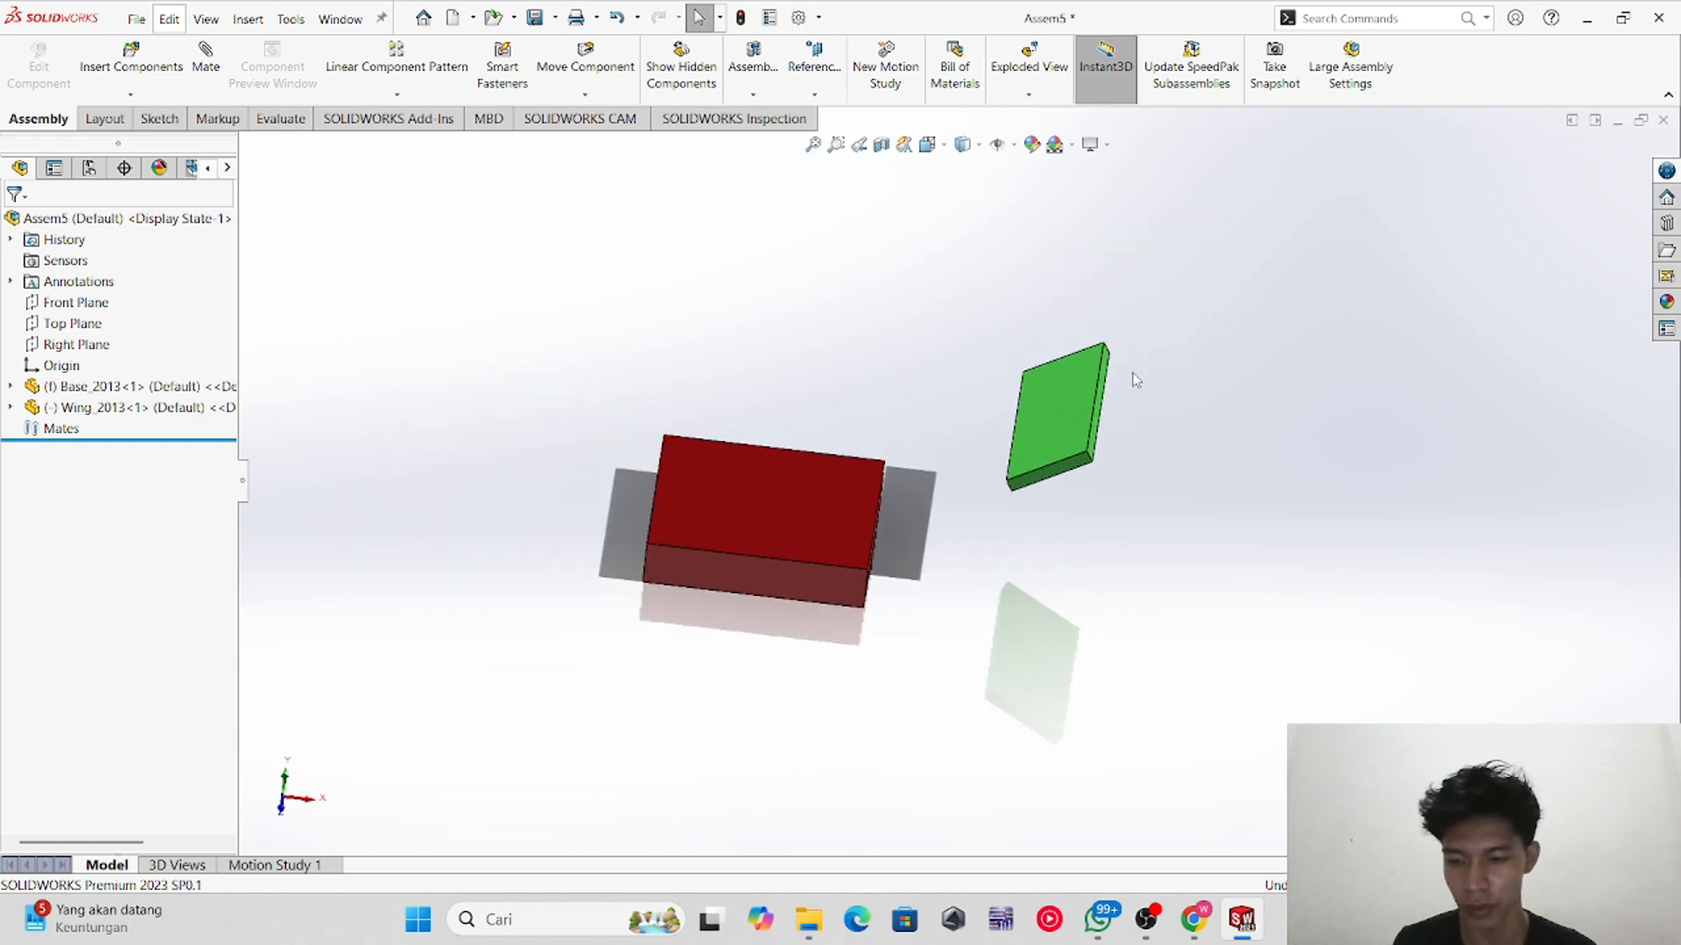
left_click_drag(1065, 415, 736, 290, "ctrl")
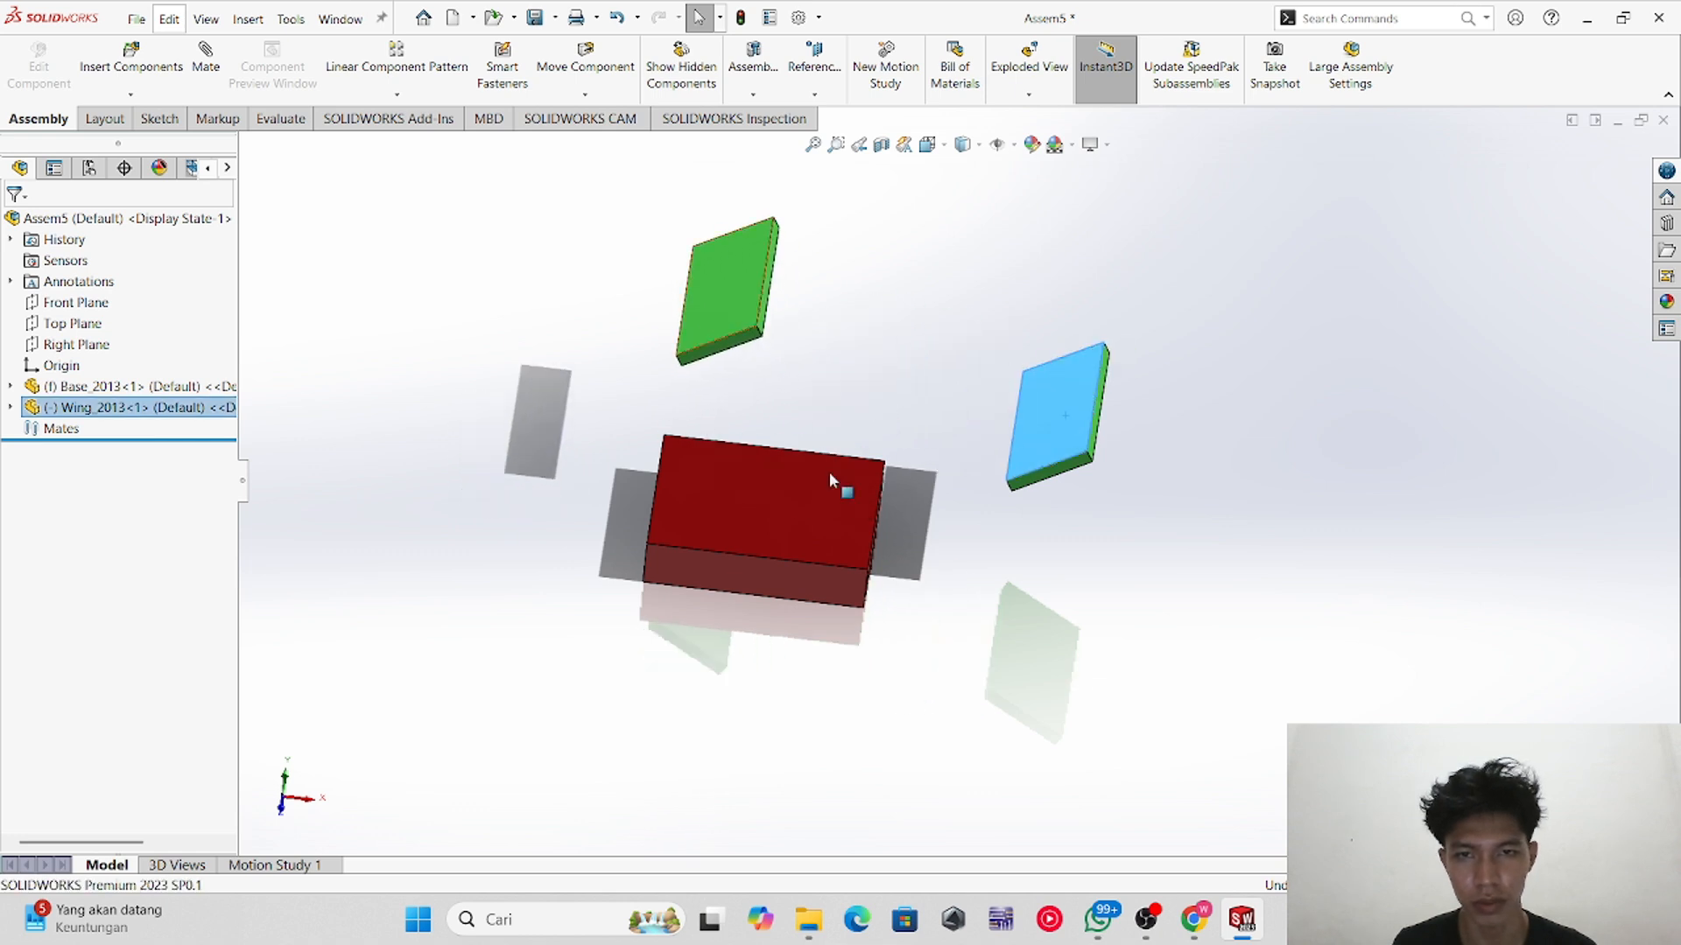
scroll(875, 487, "up", 2)
scroll(921, 502, "down", 6)
left_click(1049, 456)
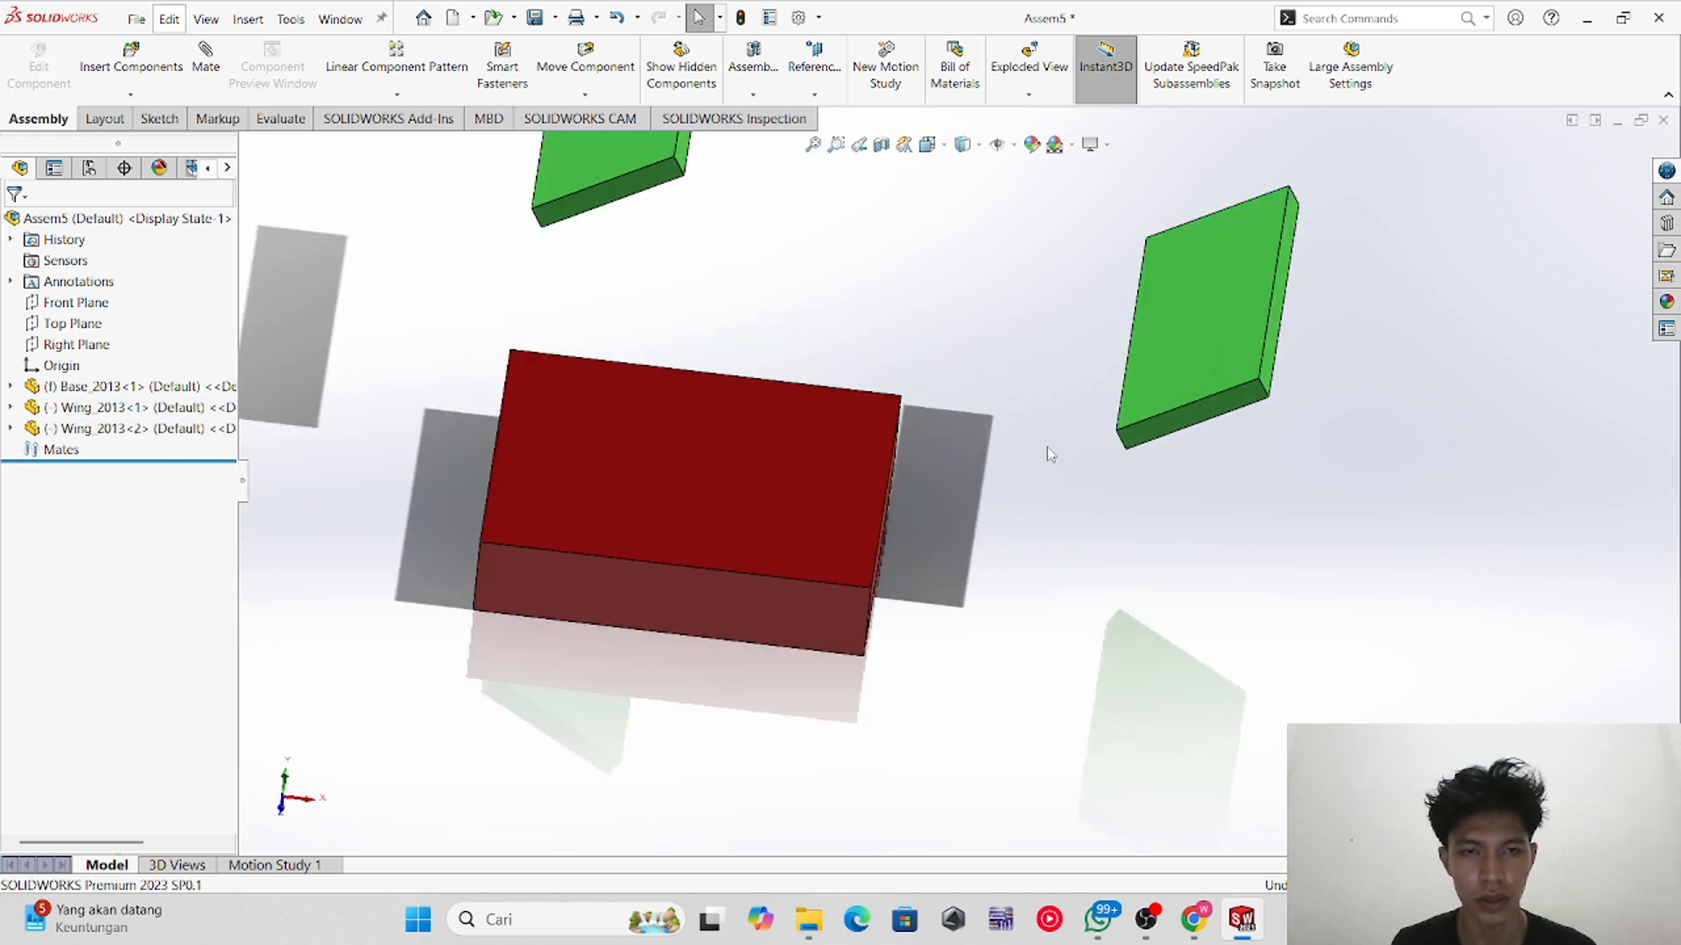
Step: Start a mate and make an edge of the base block coincident with an edge of the wing
scroll(939, 481, "up", 1)
scroll(942, 490, "down", 1)
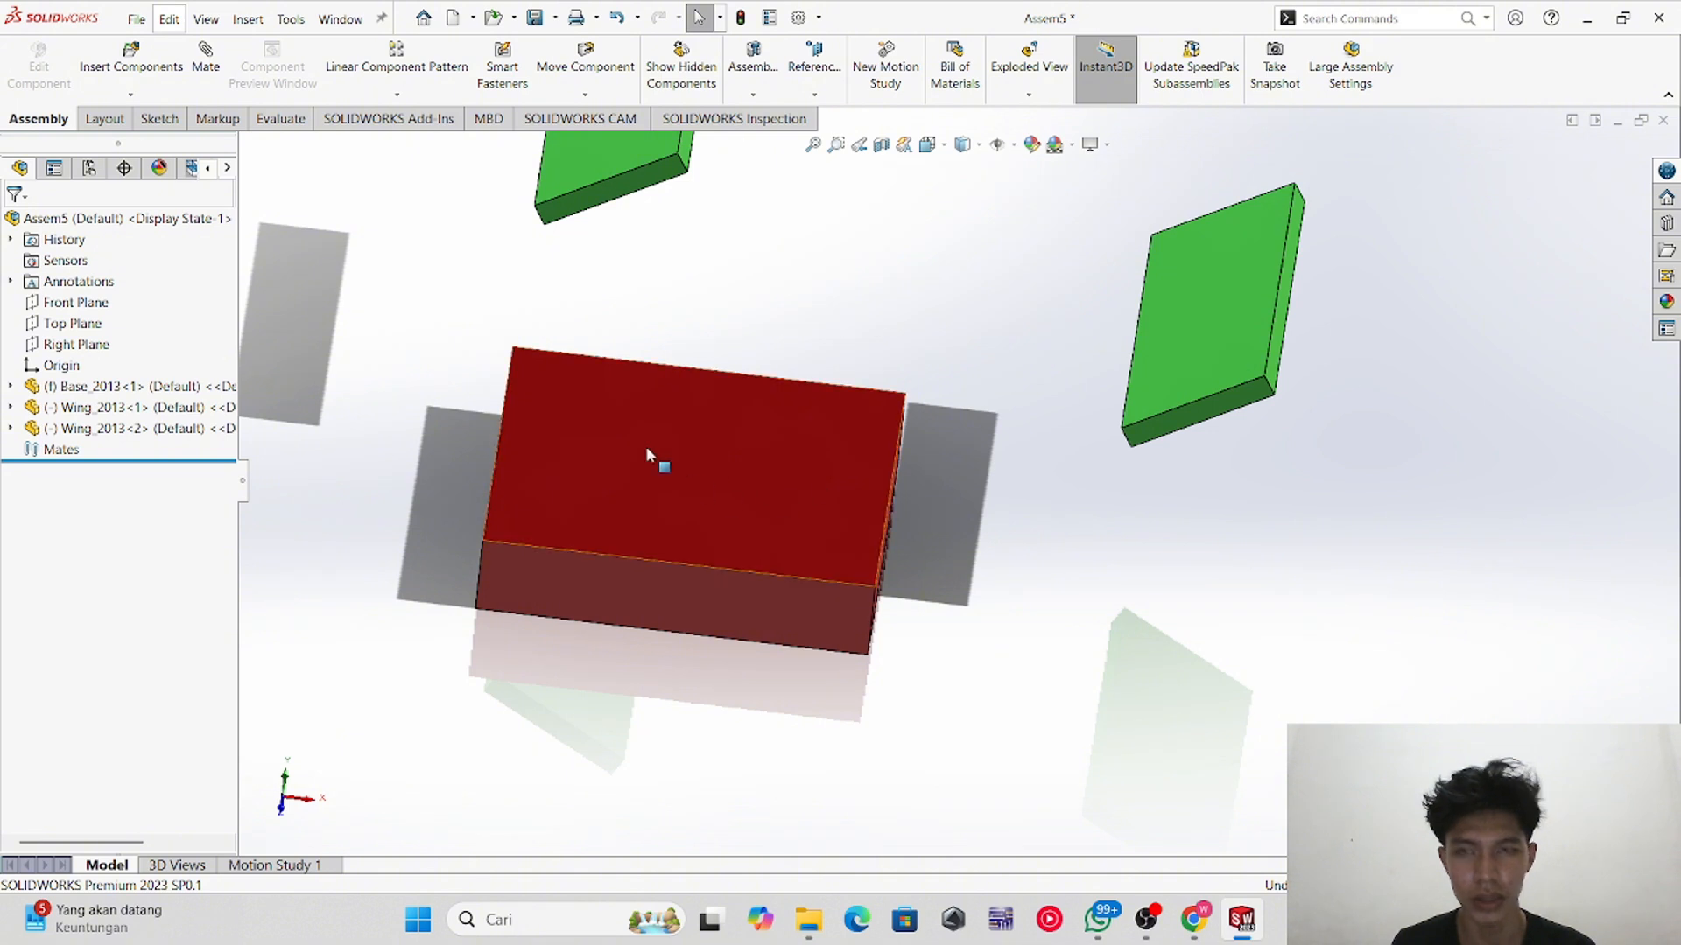
left_click(893, 481)
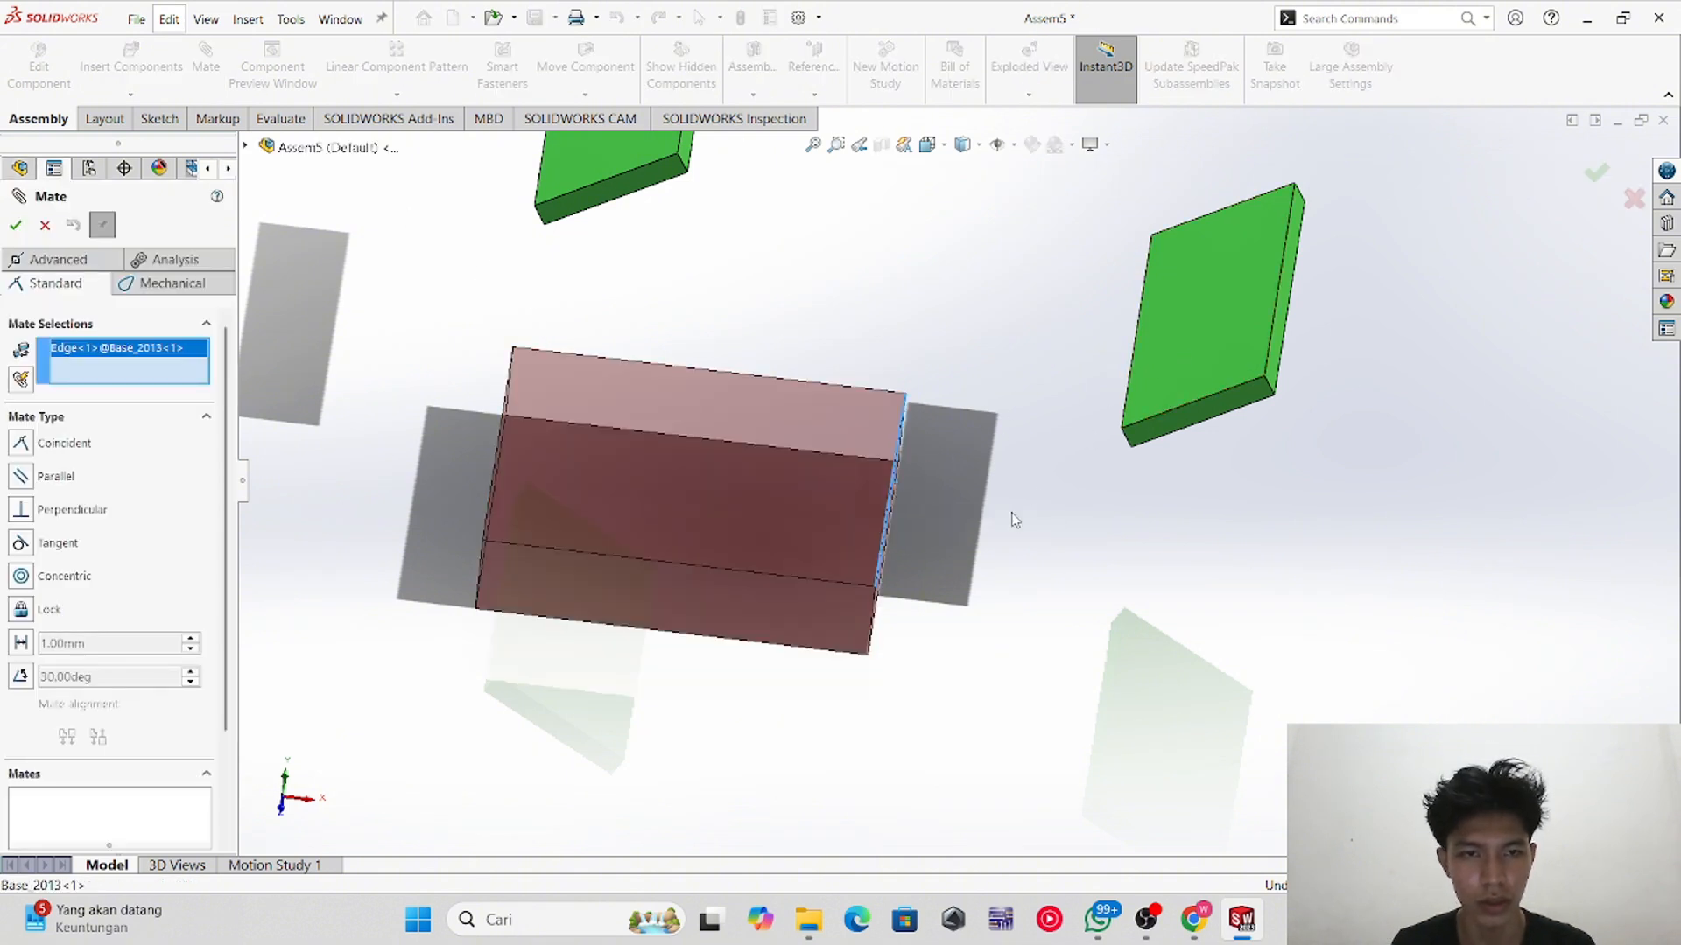
middle_click_drag(1009, 517, 1065, 458)
left_click(1184, 350)
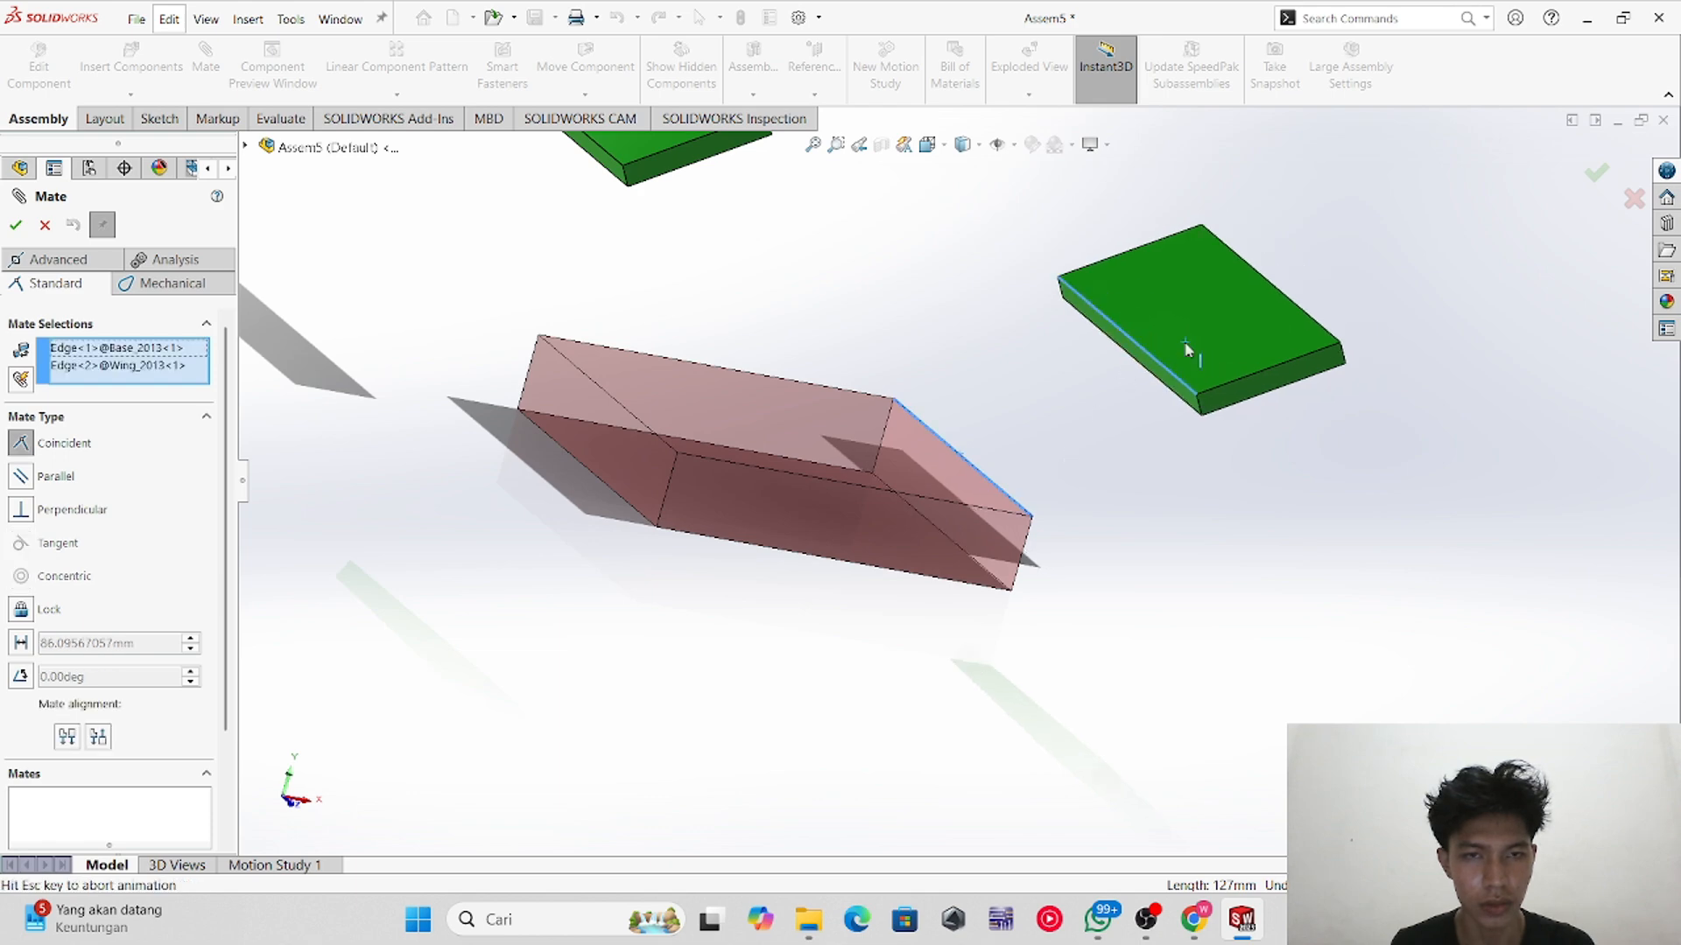
middle_click_drag(998, 588, 865, 594)
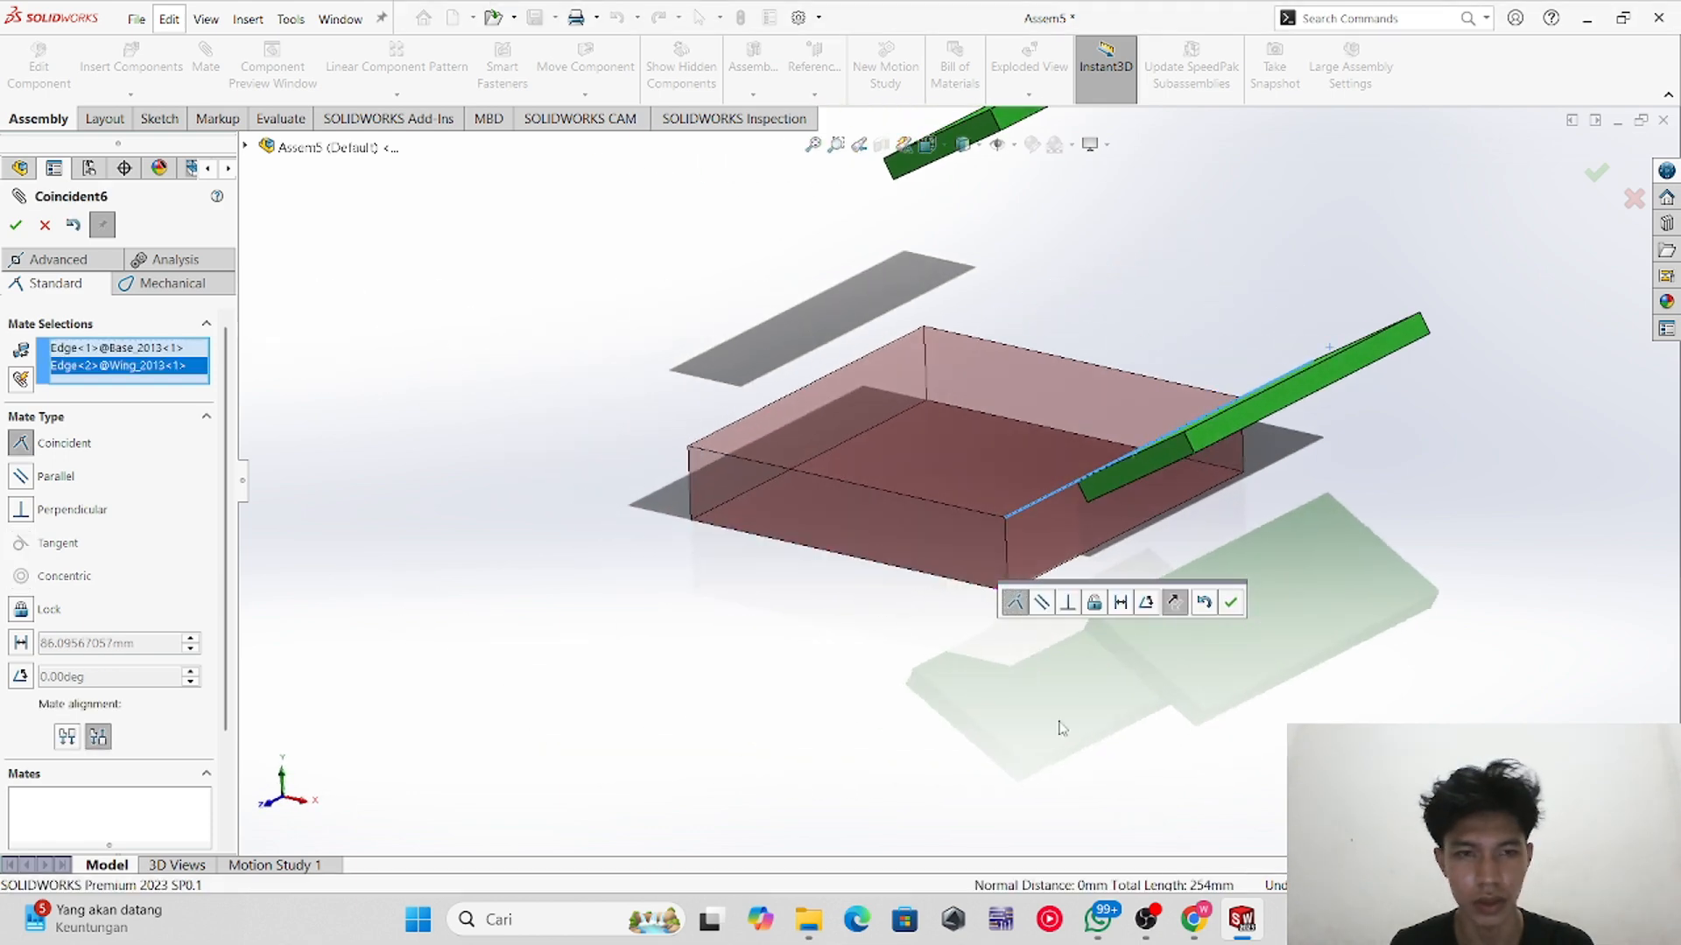
middle_click_drag(1061, 732, 1048, 785)
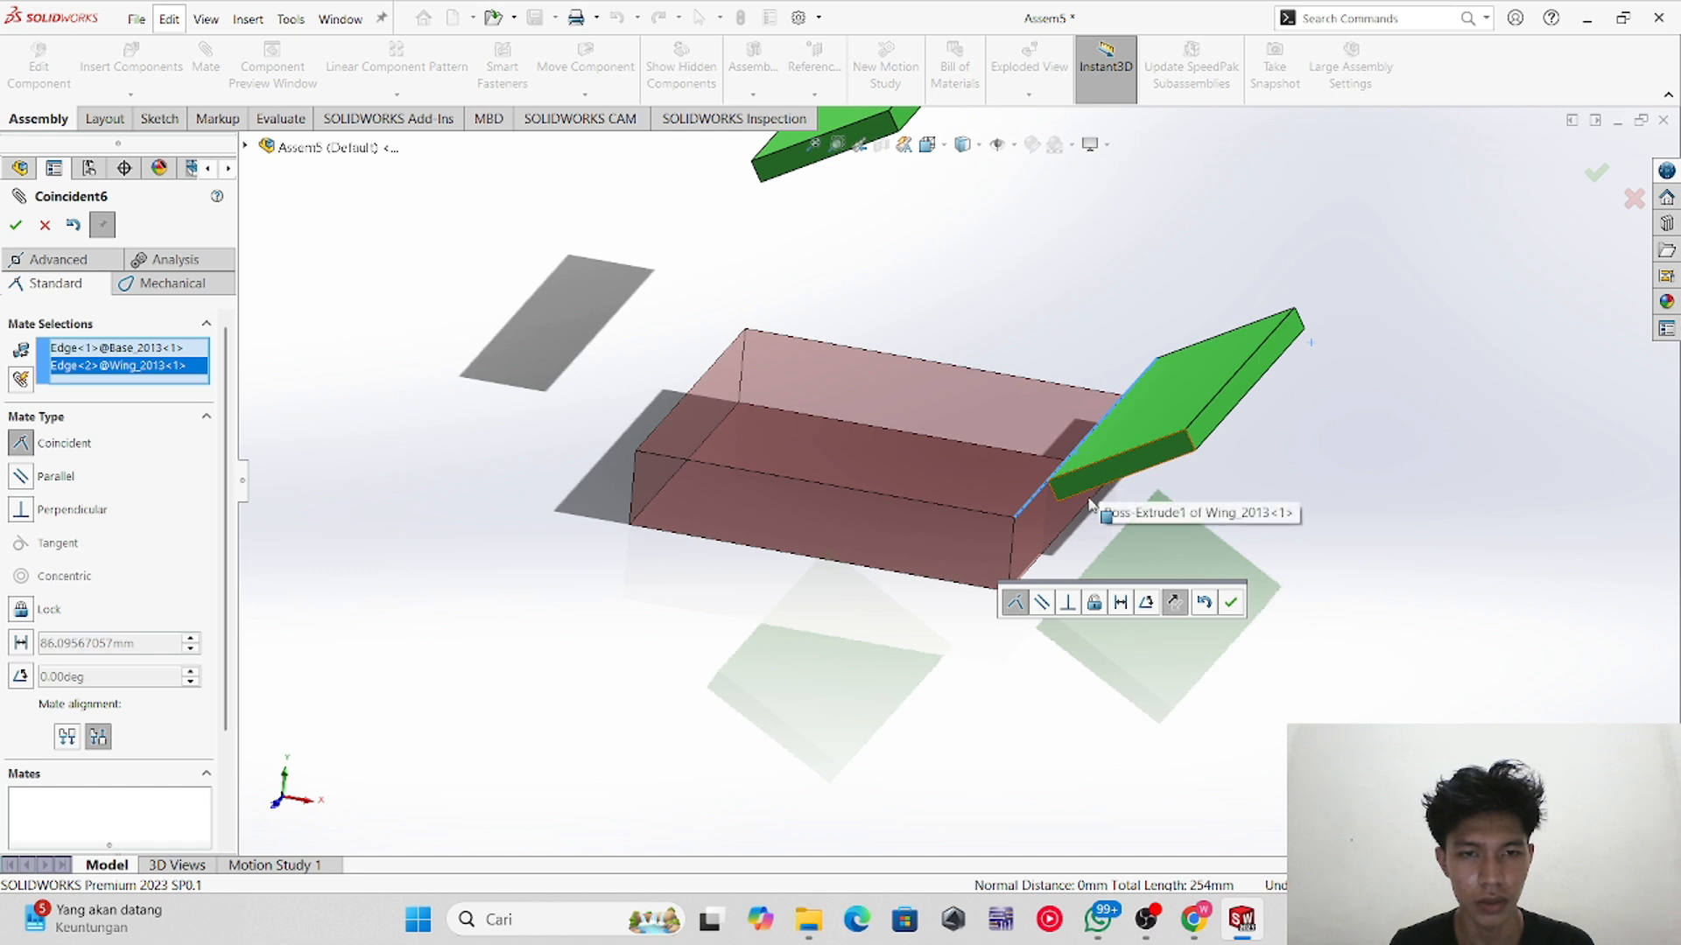
left_click(16, 225)
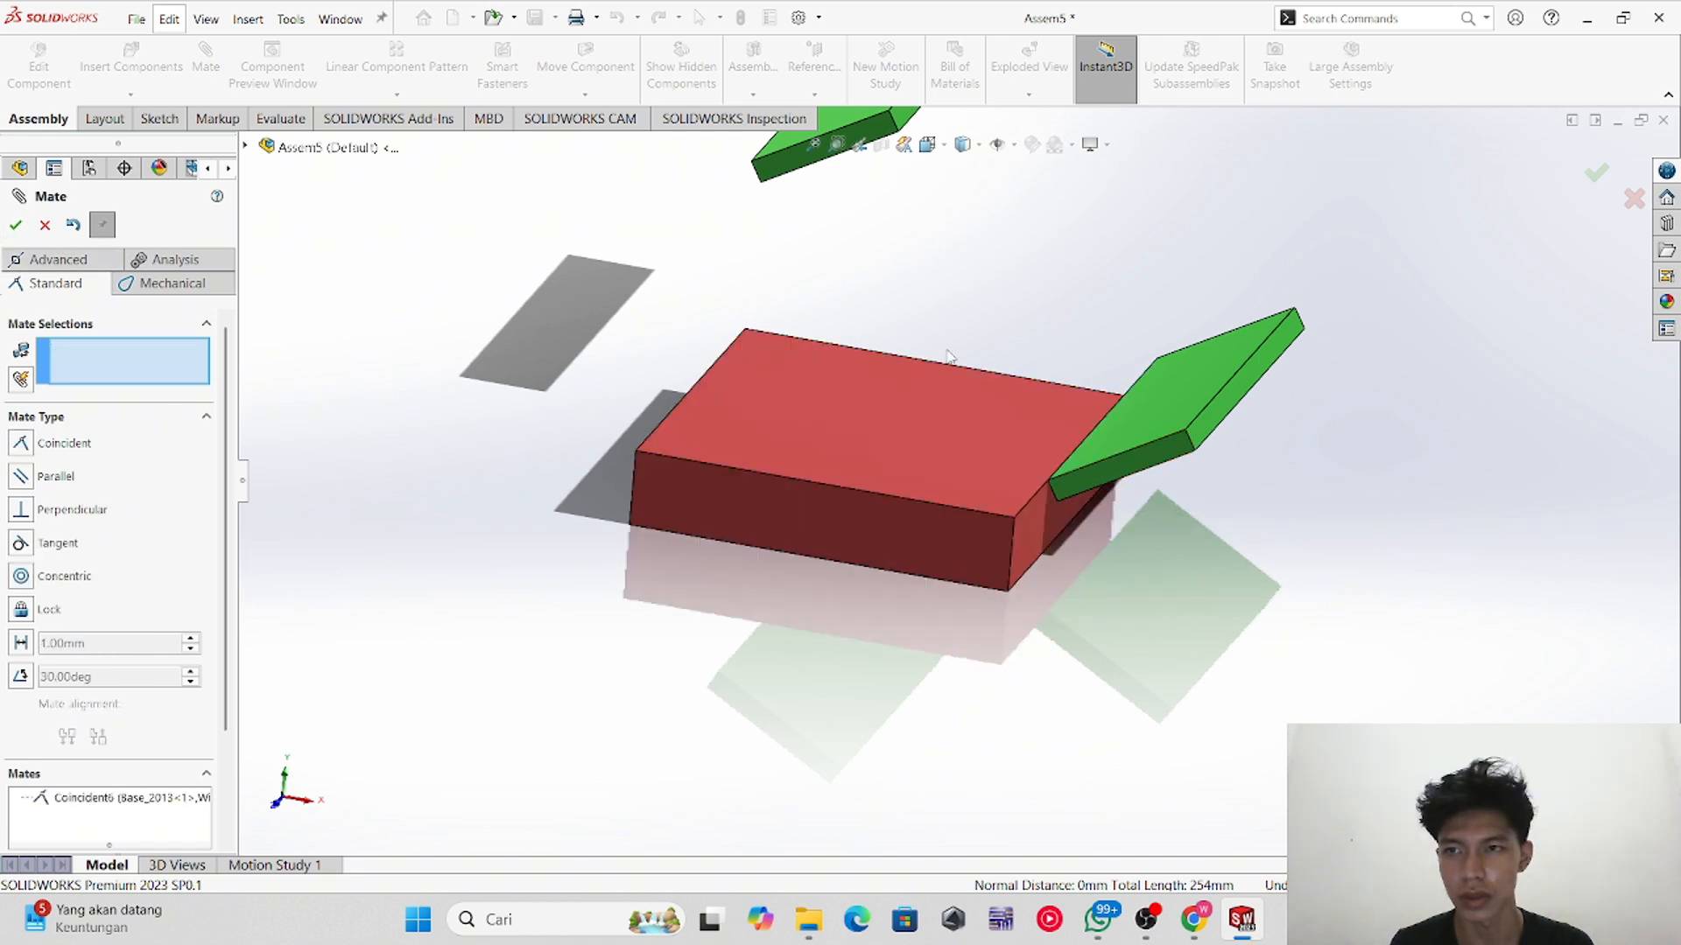
Step: Mate the wing's side face coincident with the base block's side face
left_click(1121, 467)
left_click(969, 532)
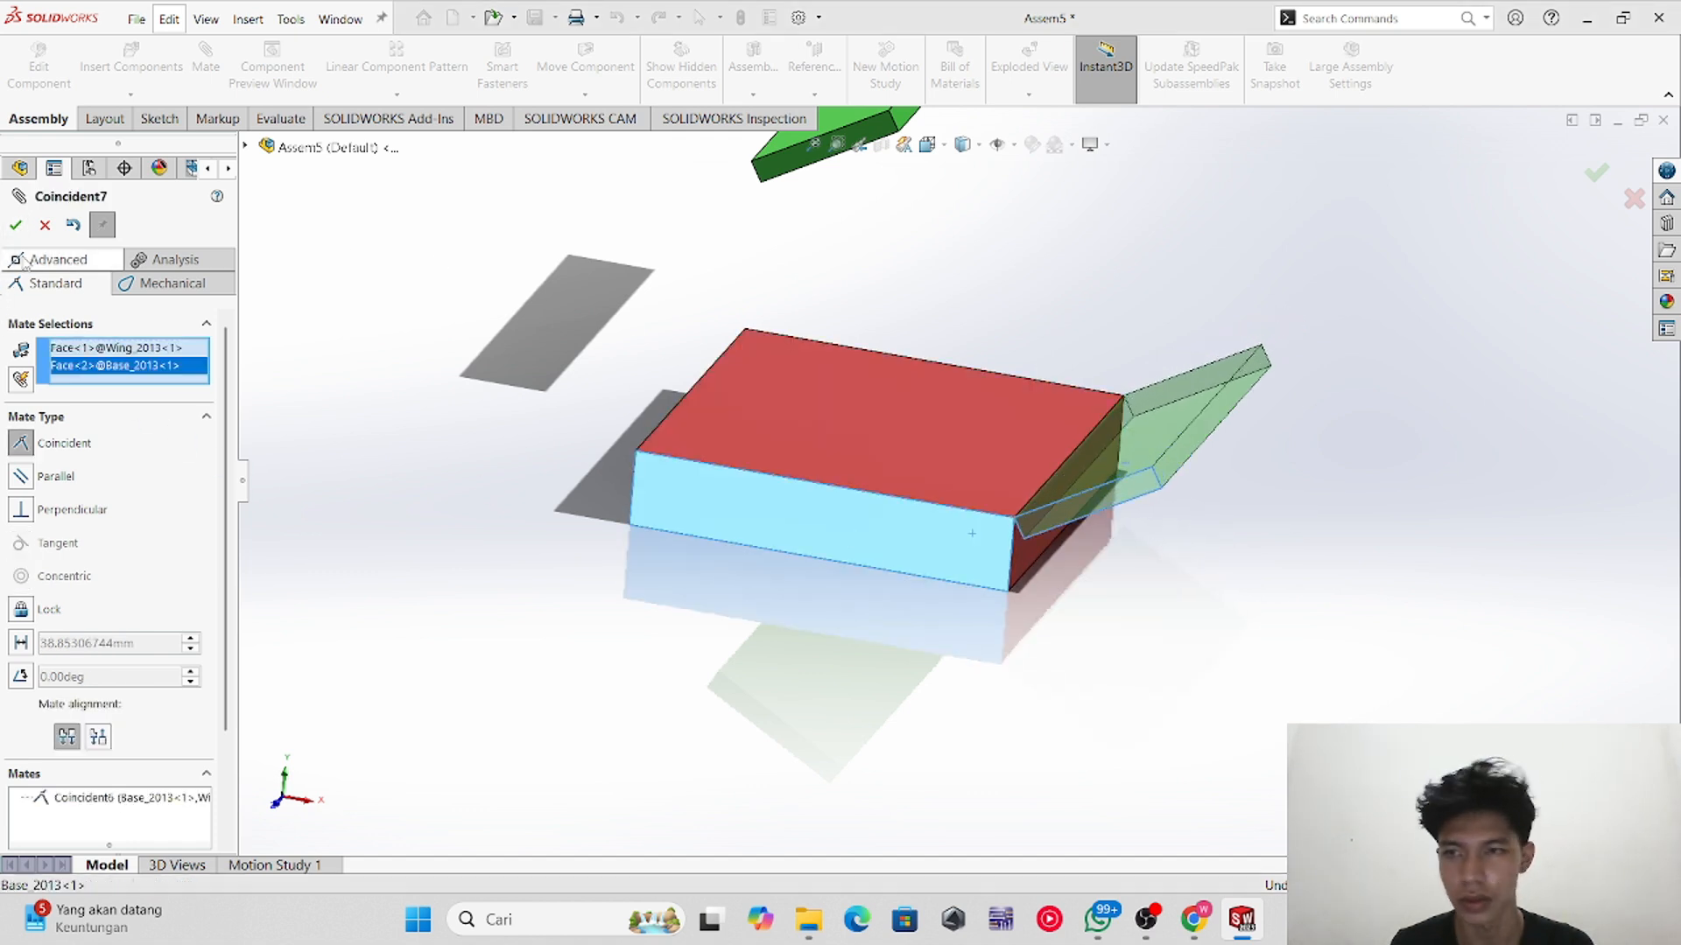
left_click(16, 226)
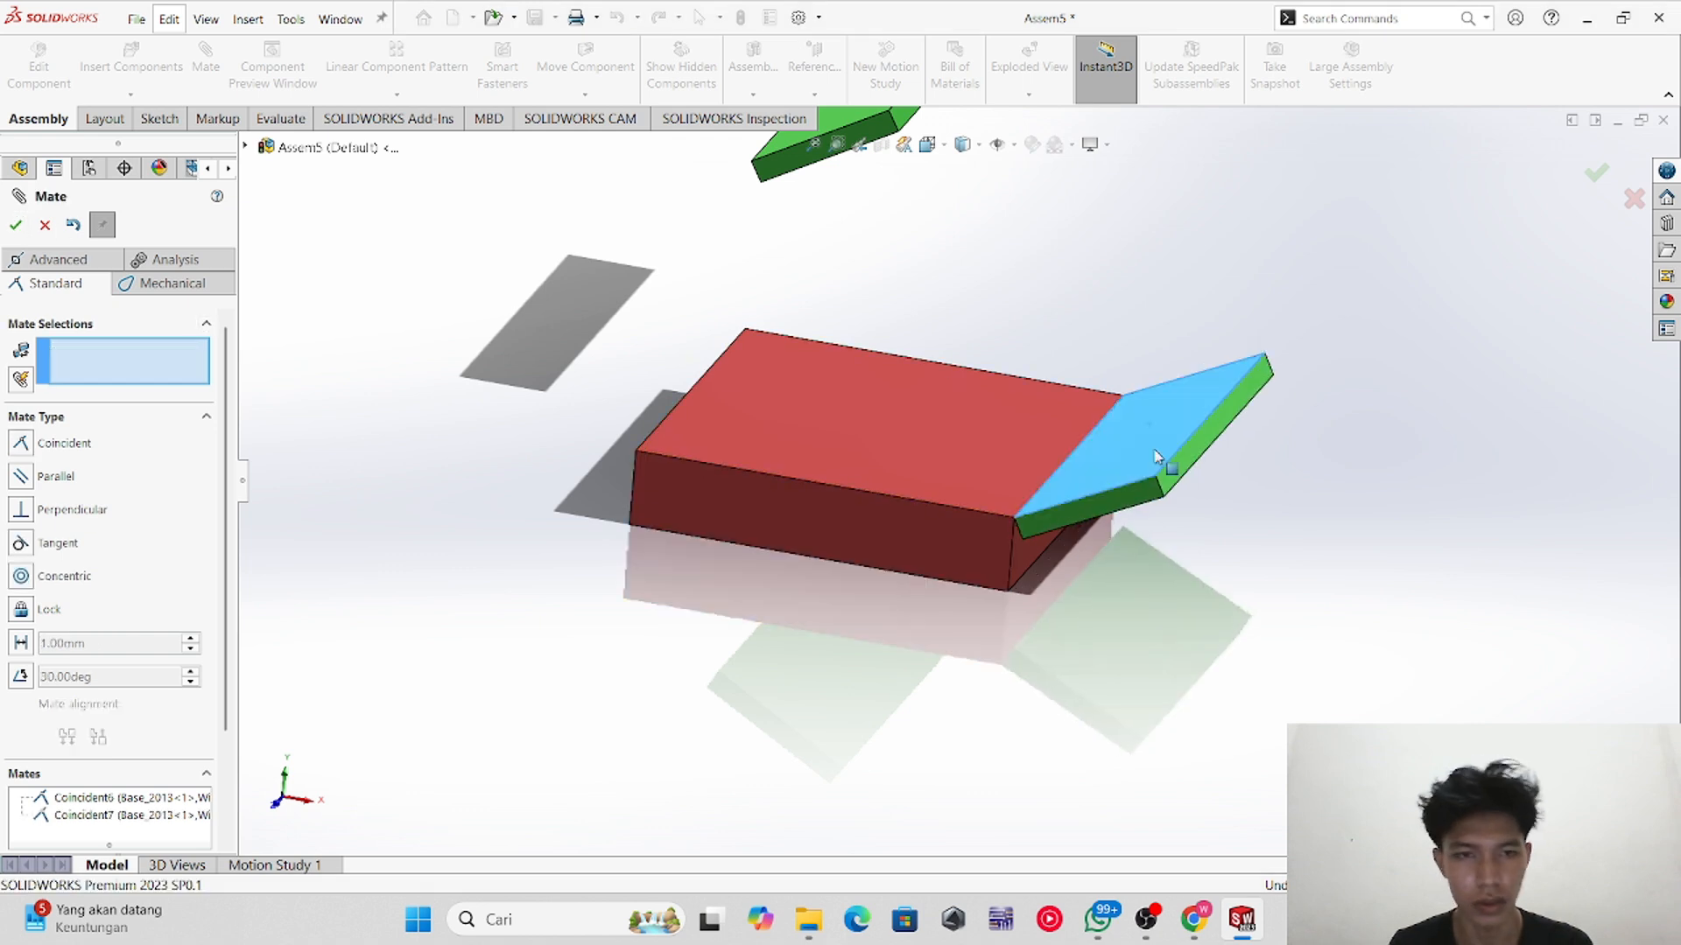
Step: Add an angle mate between the wing's face and the base block's top face, set to 130 degrees
left_click_drag(1155, 455, 1159, 418)
middle_click_drag(936, 772, 944, 737)
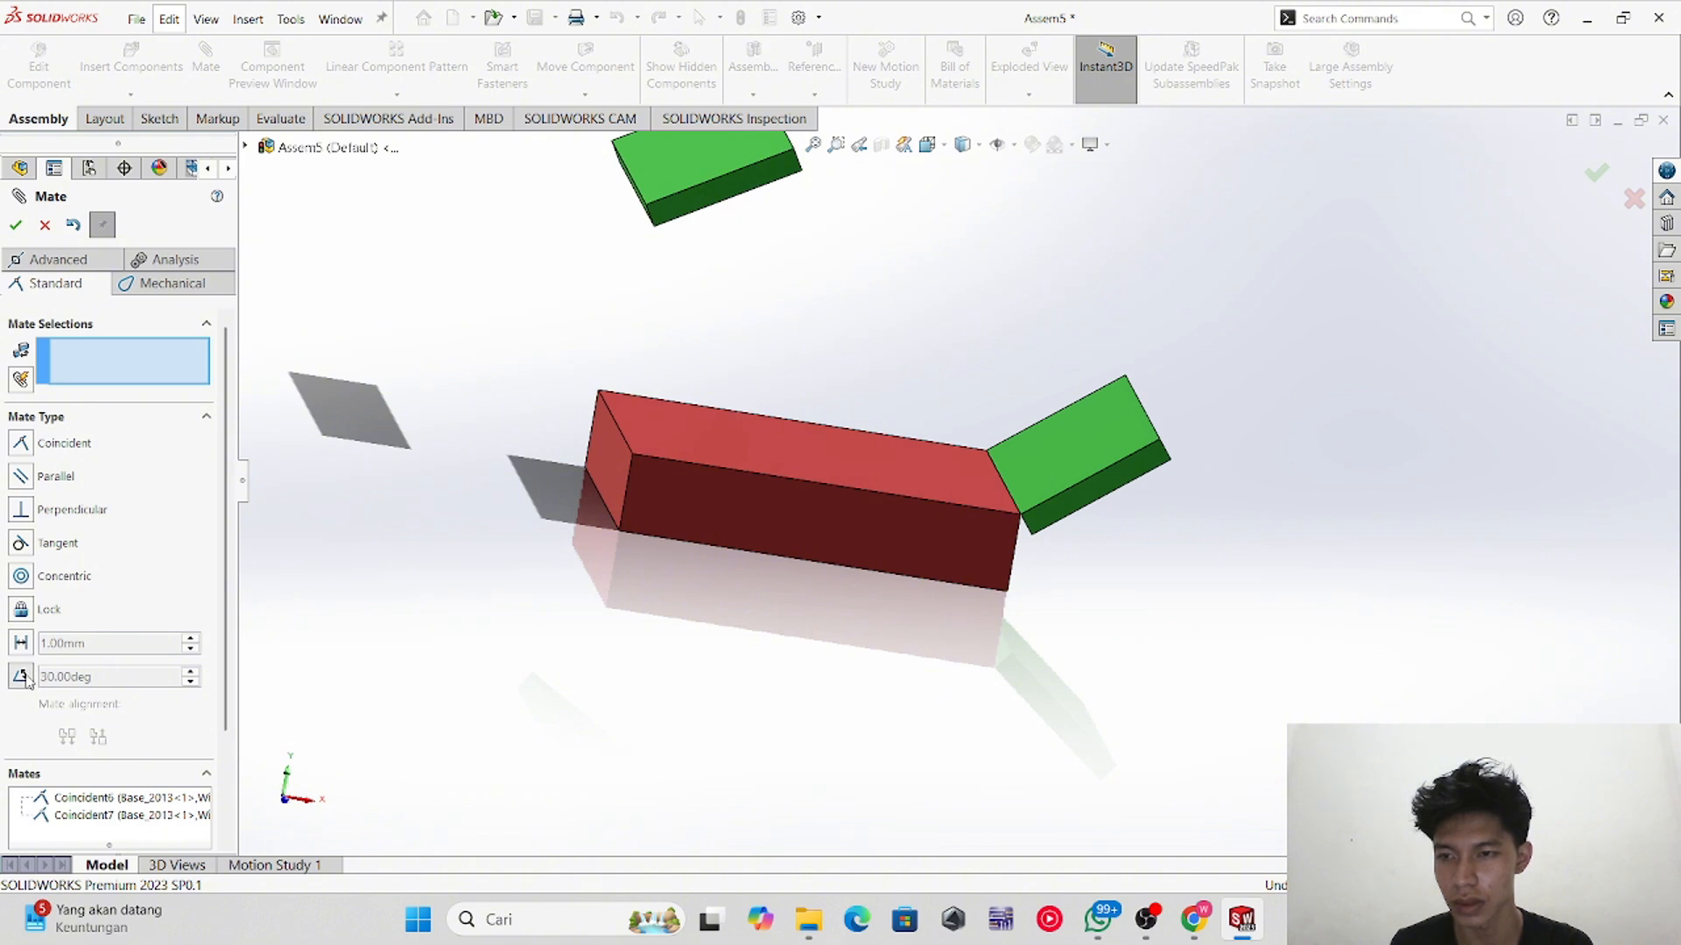
left_click(22, 678)
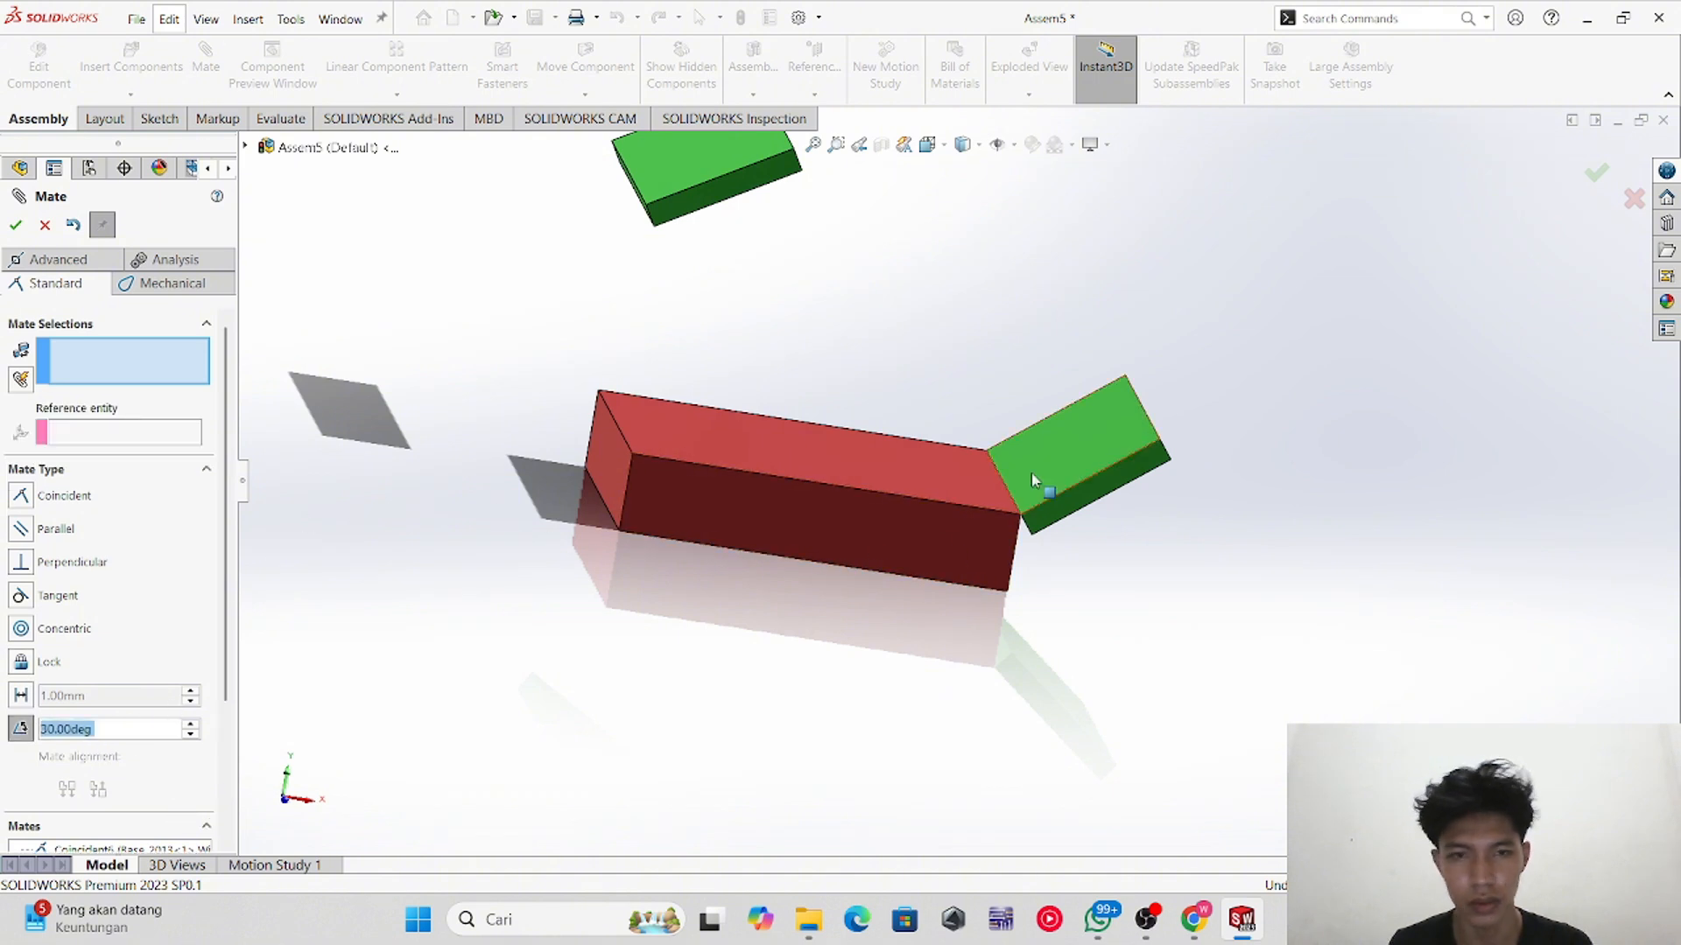
middle_click_drag(994, 619, 1031, 550)
left_click(1033, 552)
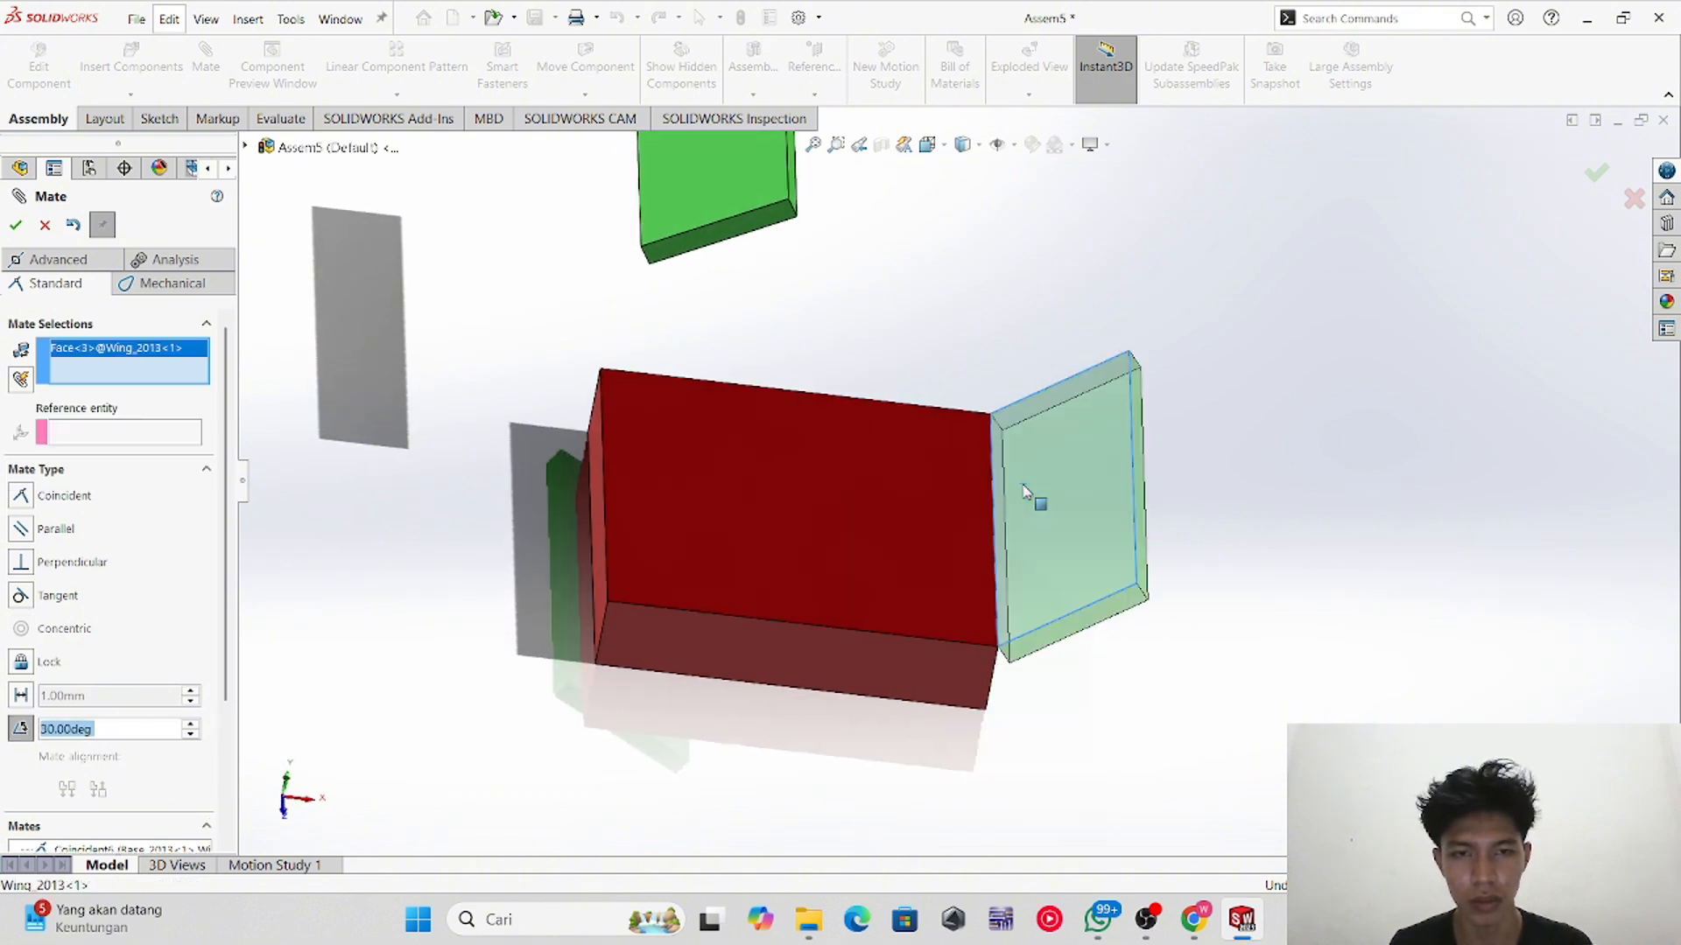
left_click(896, 527)
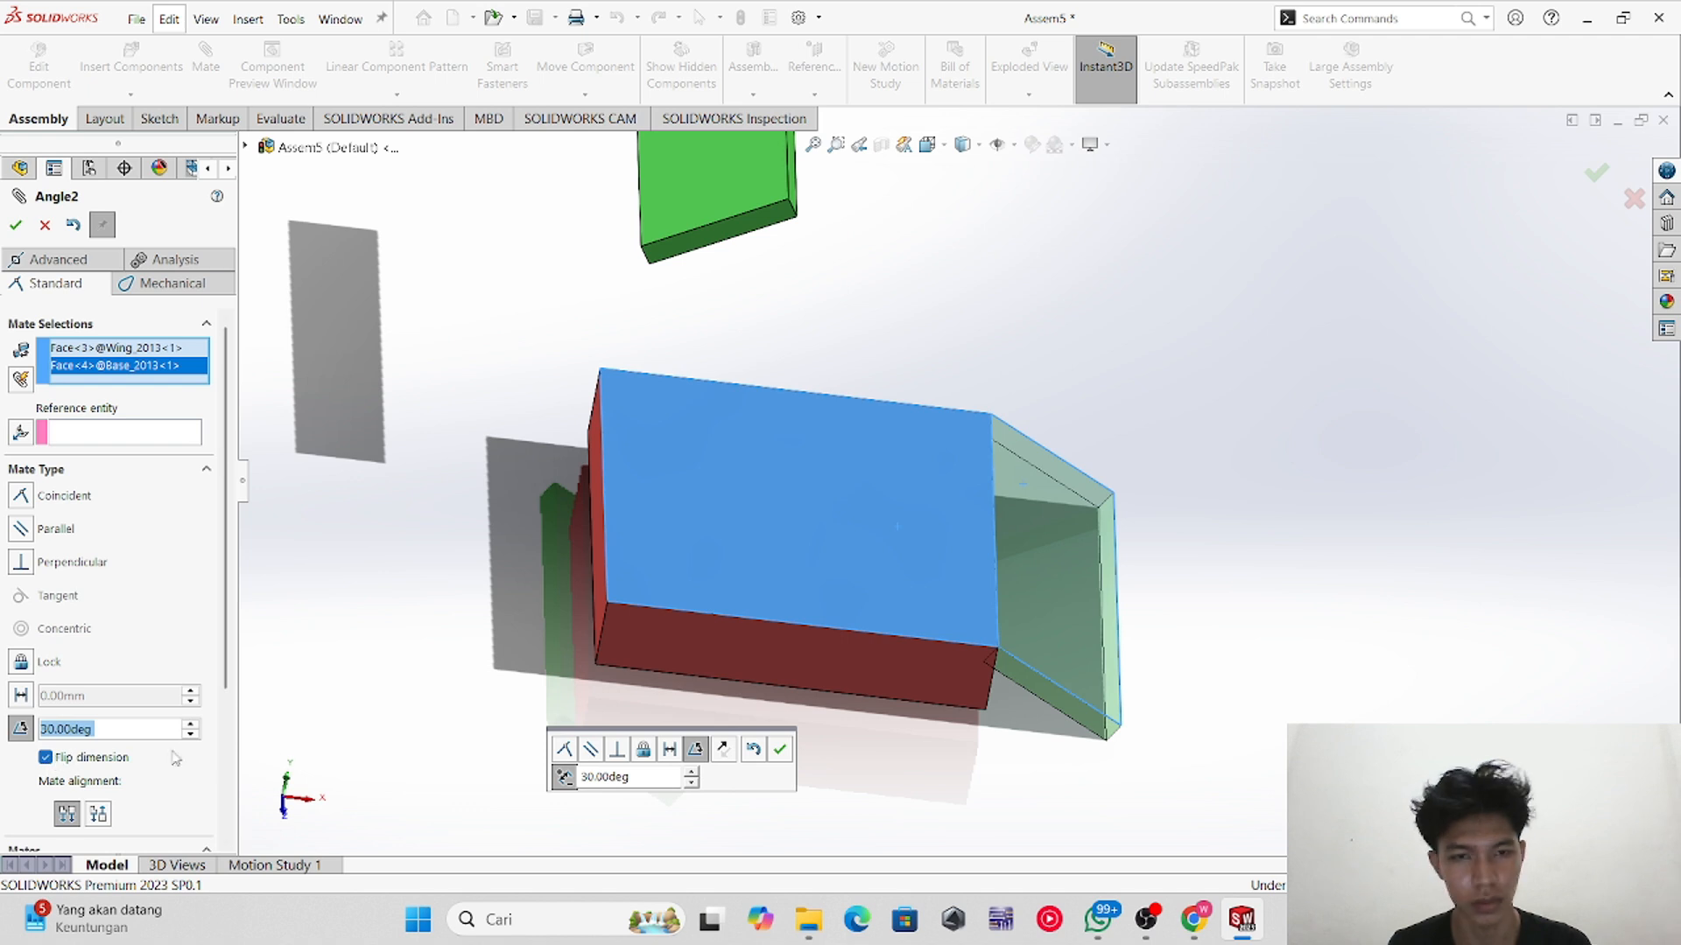
middle_click_drag(1059, 724, 1035, 689)
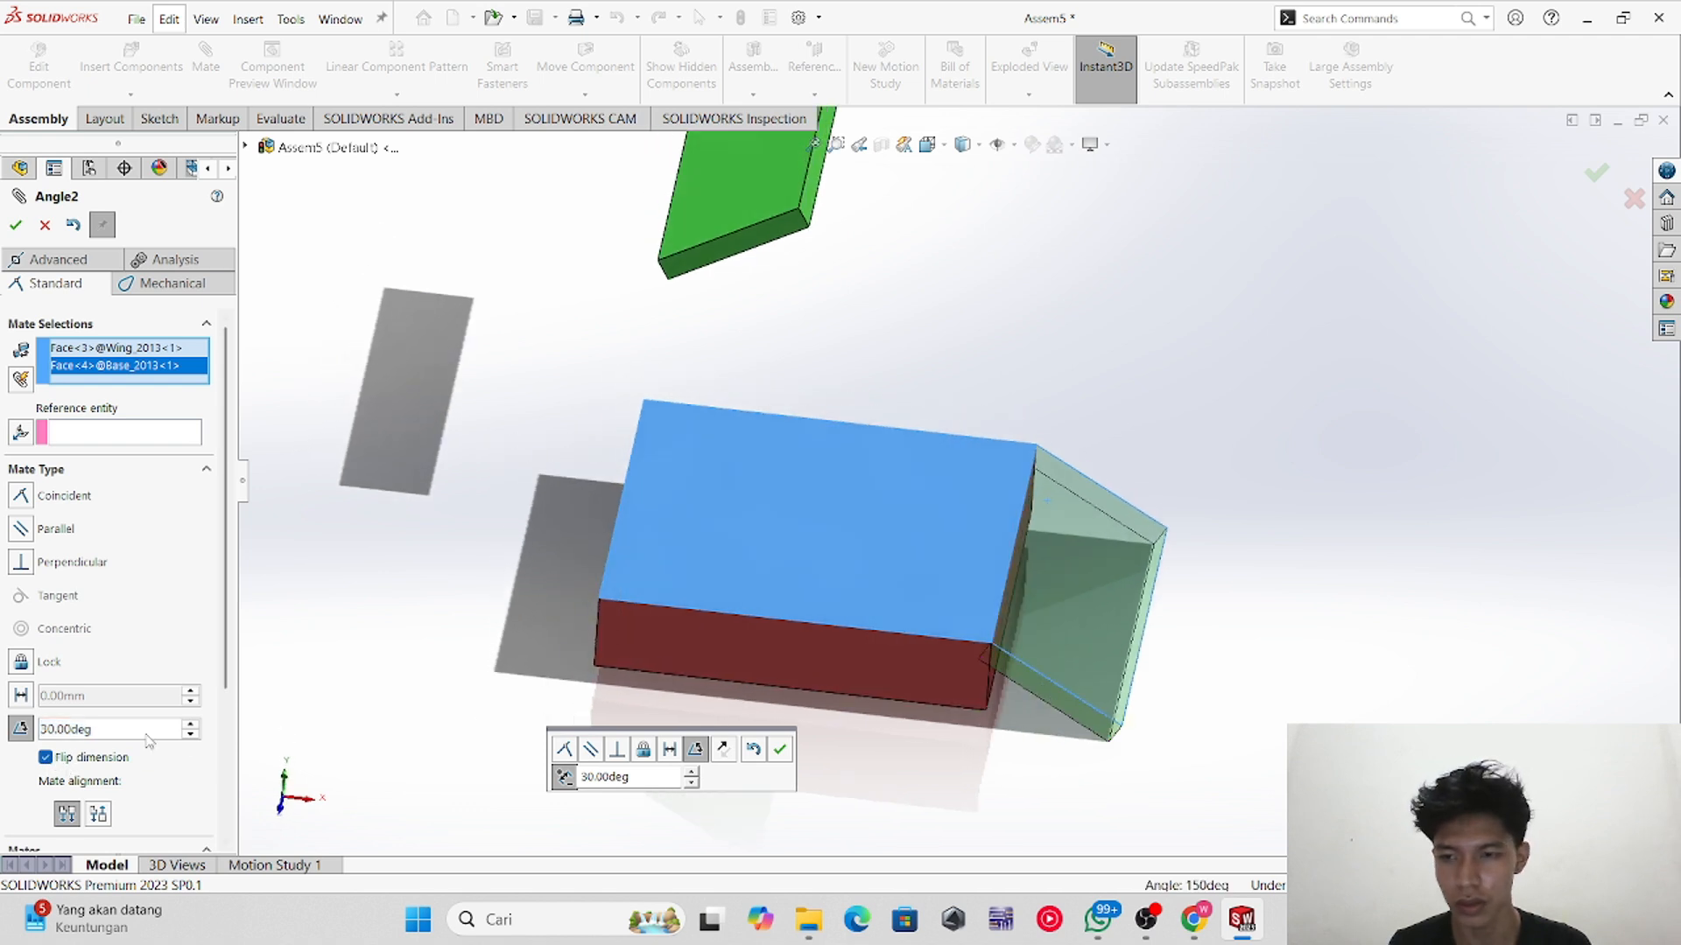
type("1")
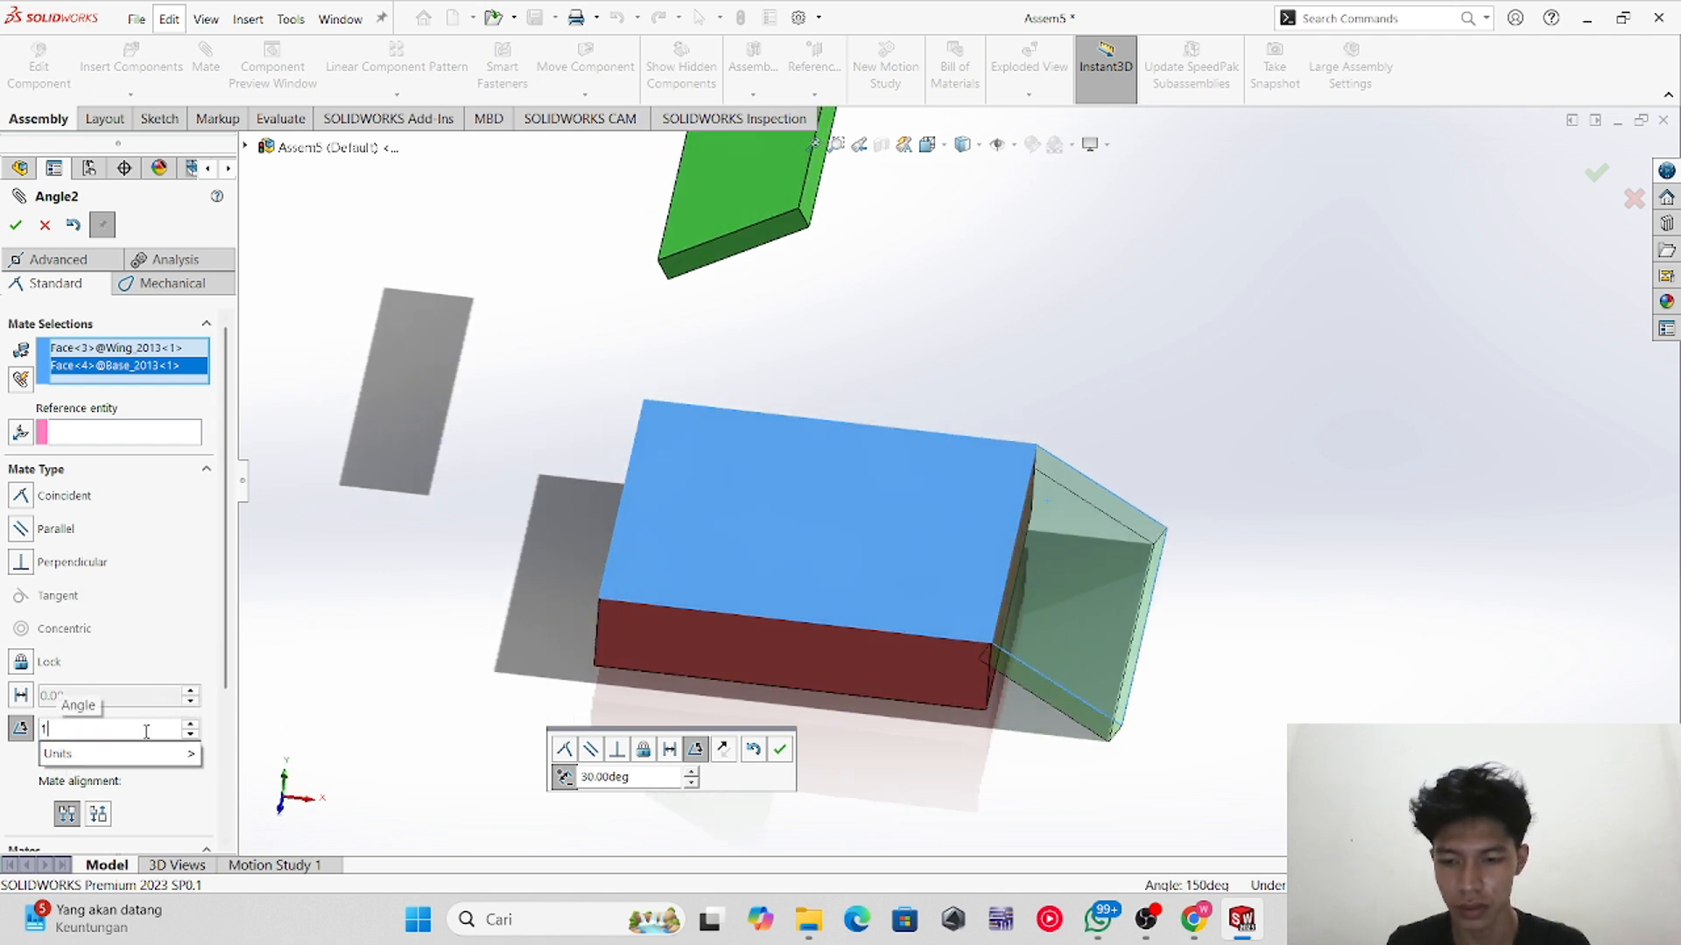
type("30")
key("Return")
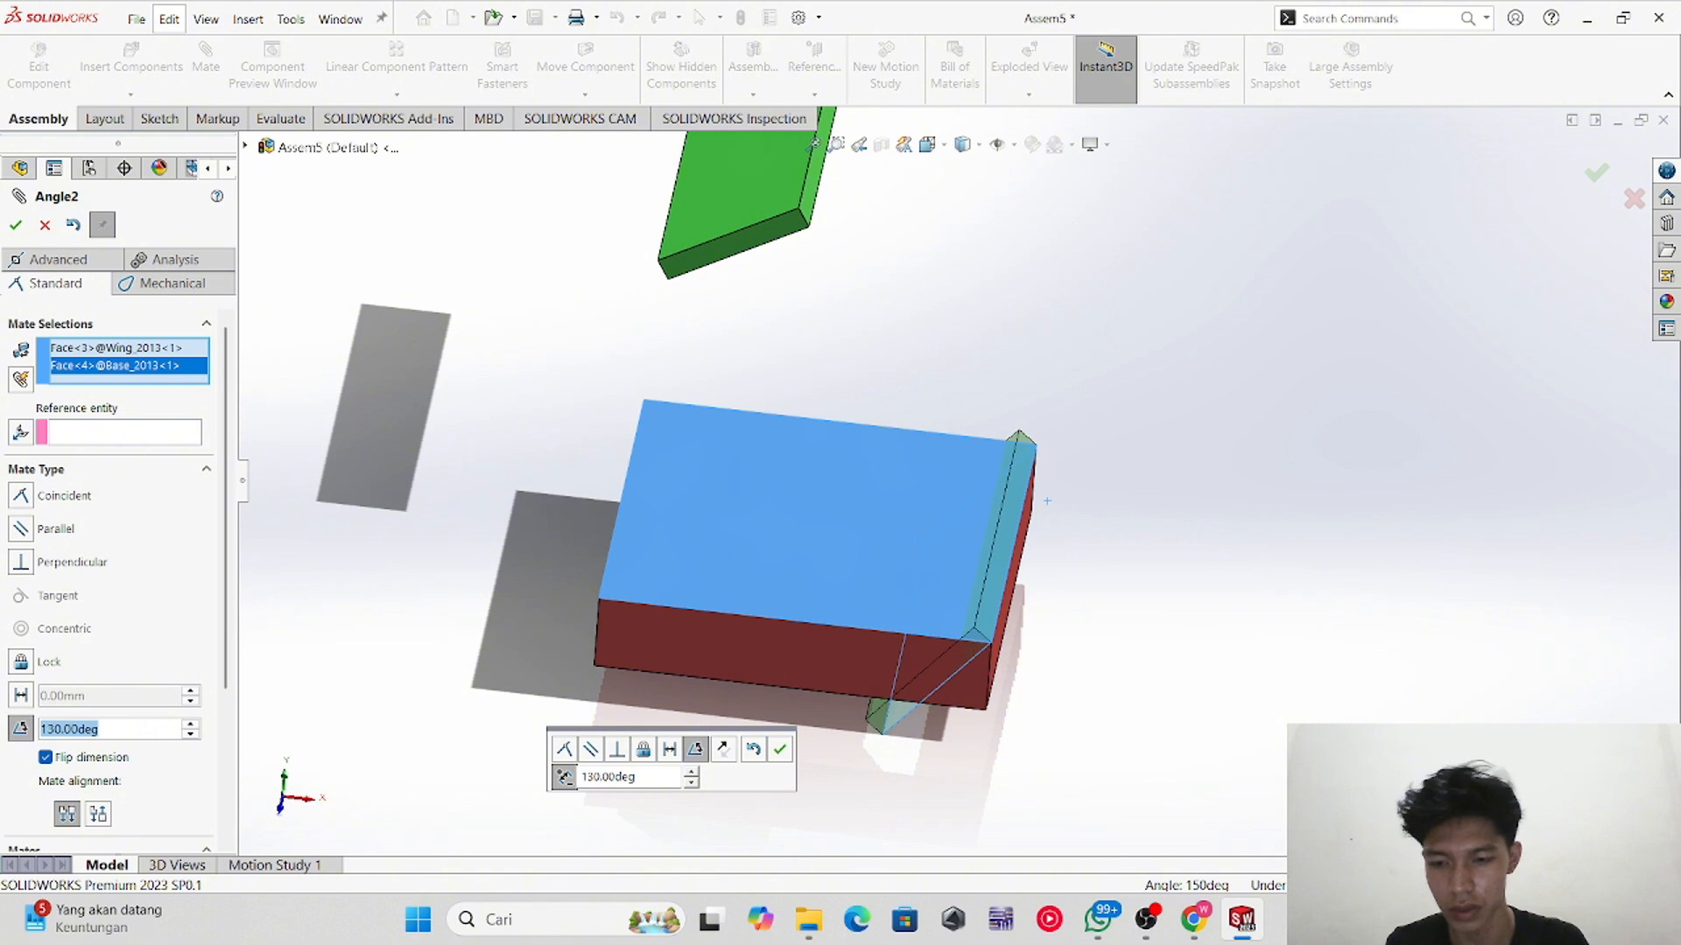
type("30")
Step: Change the angle mate to 30 degrees and flip its mate alignment
key("Return")
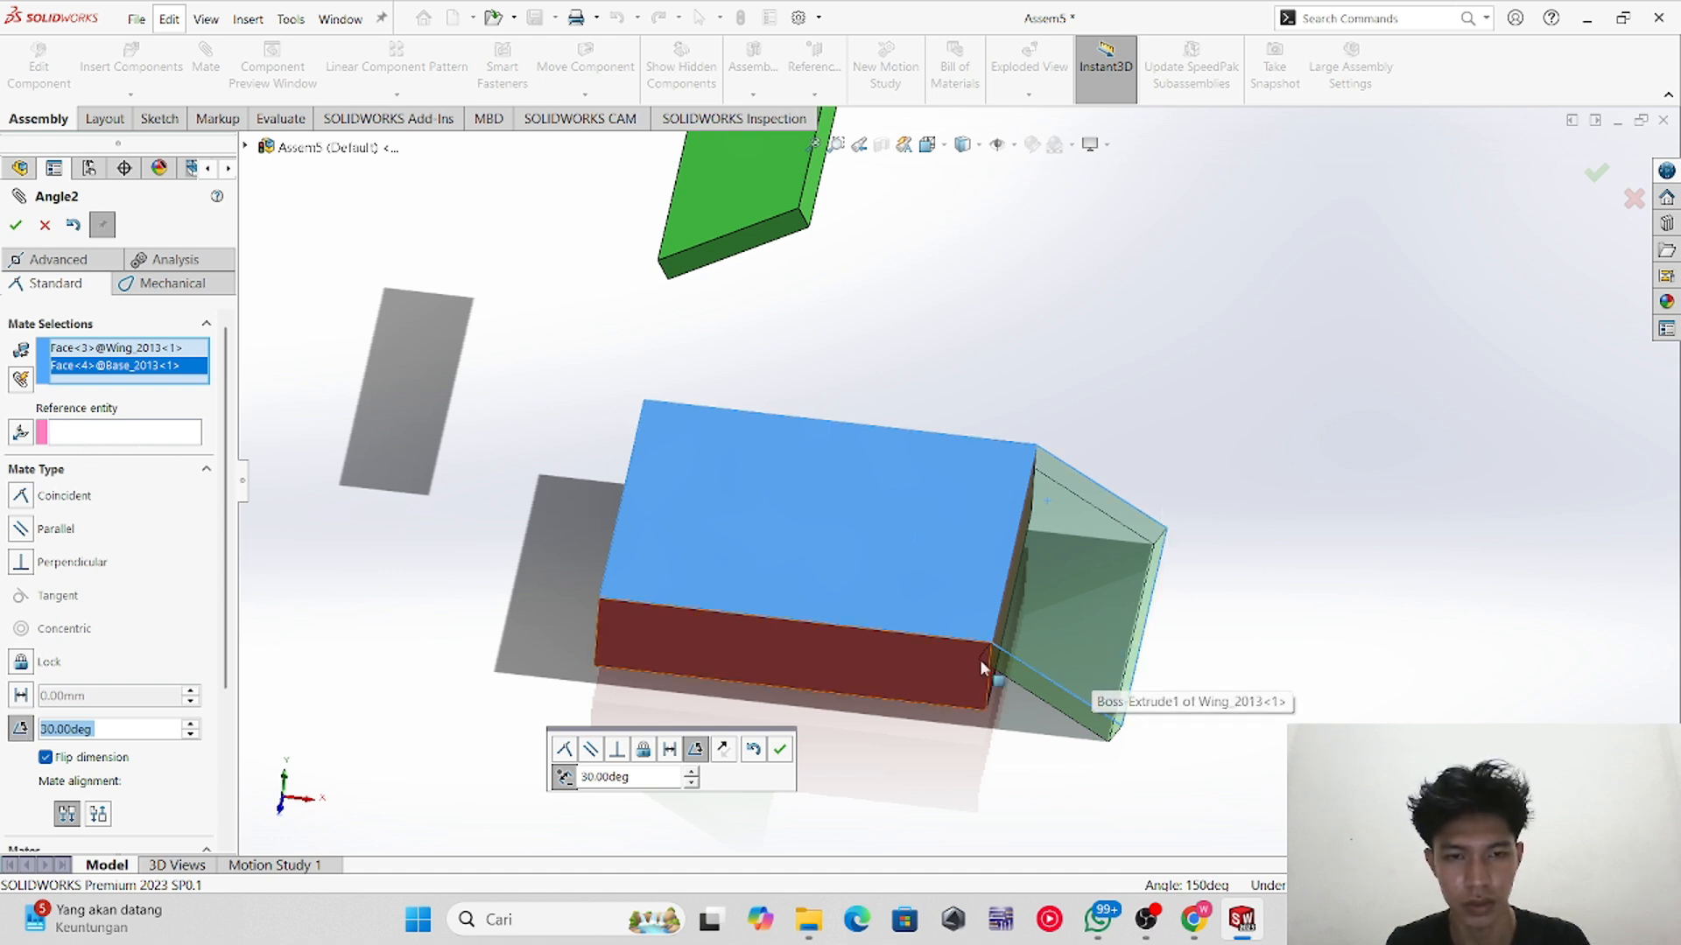
left_click(97, 815)
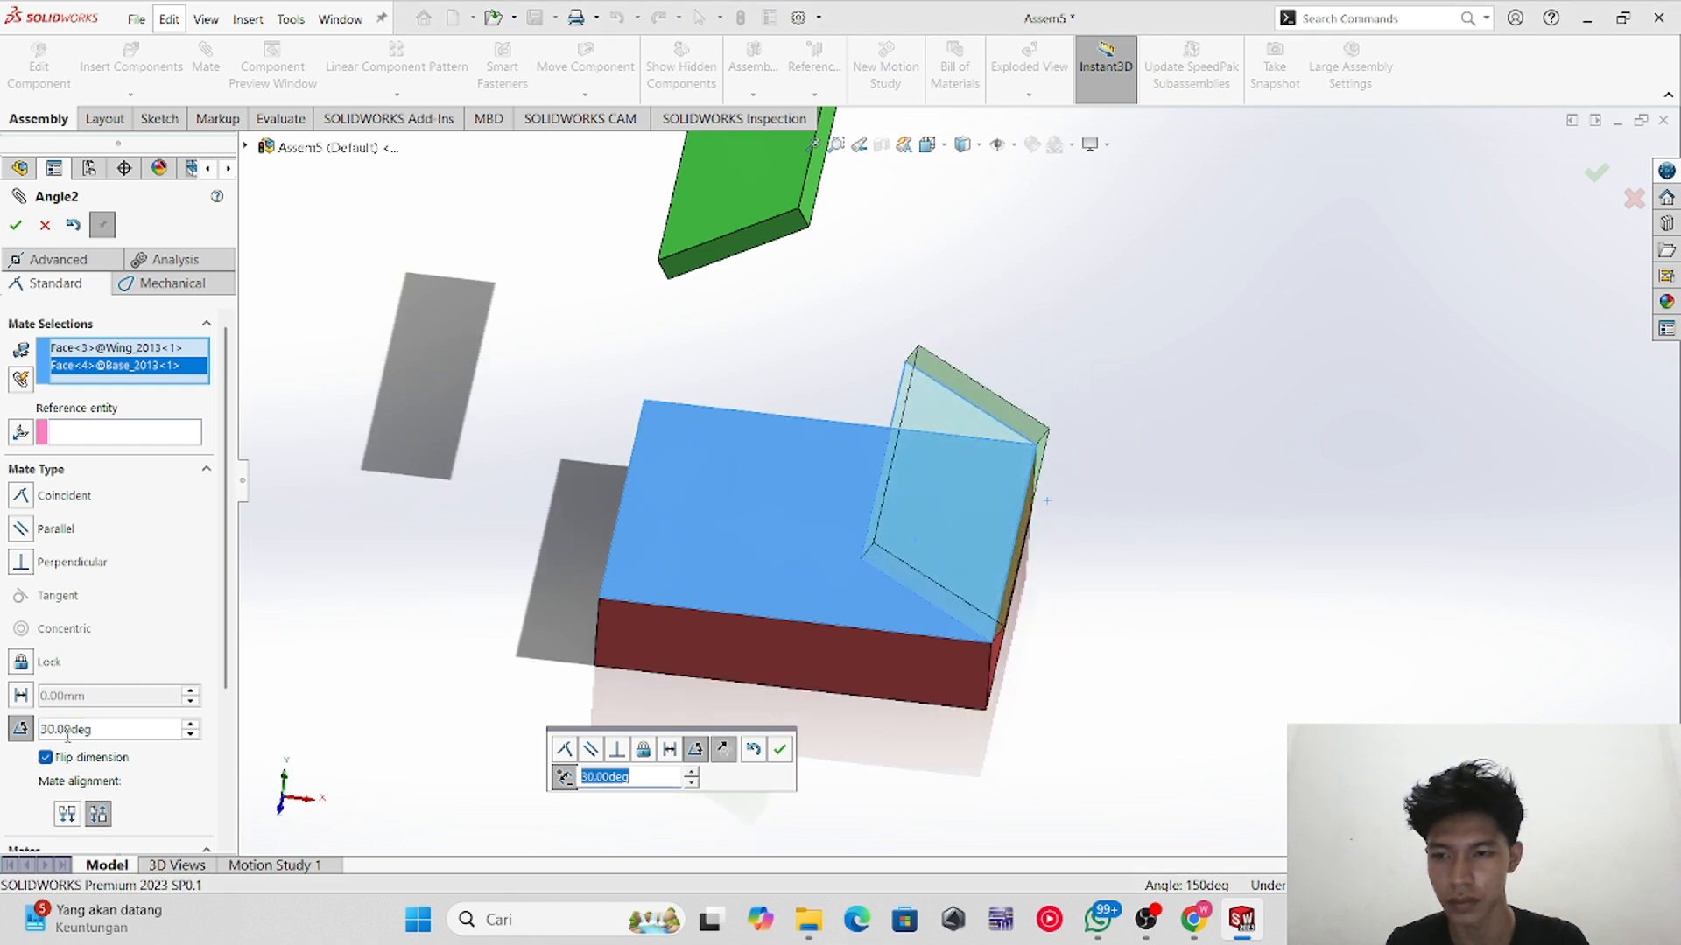
Step: Set the angle mate's value to 130 degrees again
double_click(101, 729)
type("13")
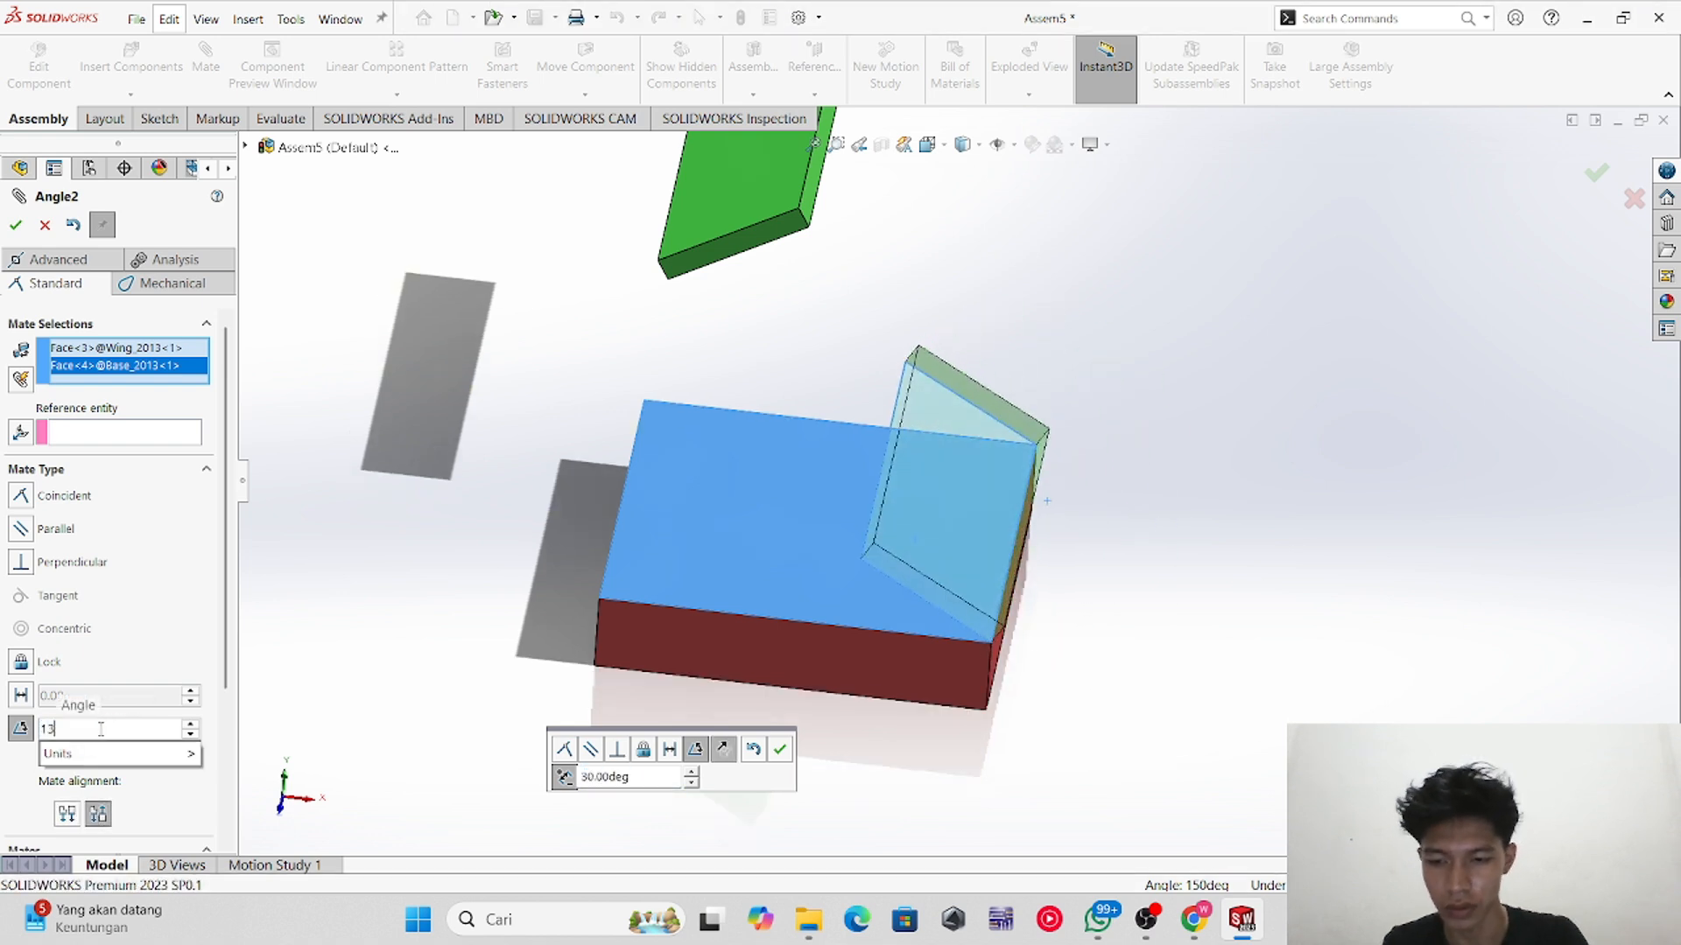
type("0")
key("Return")
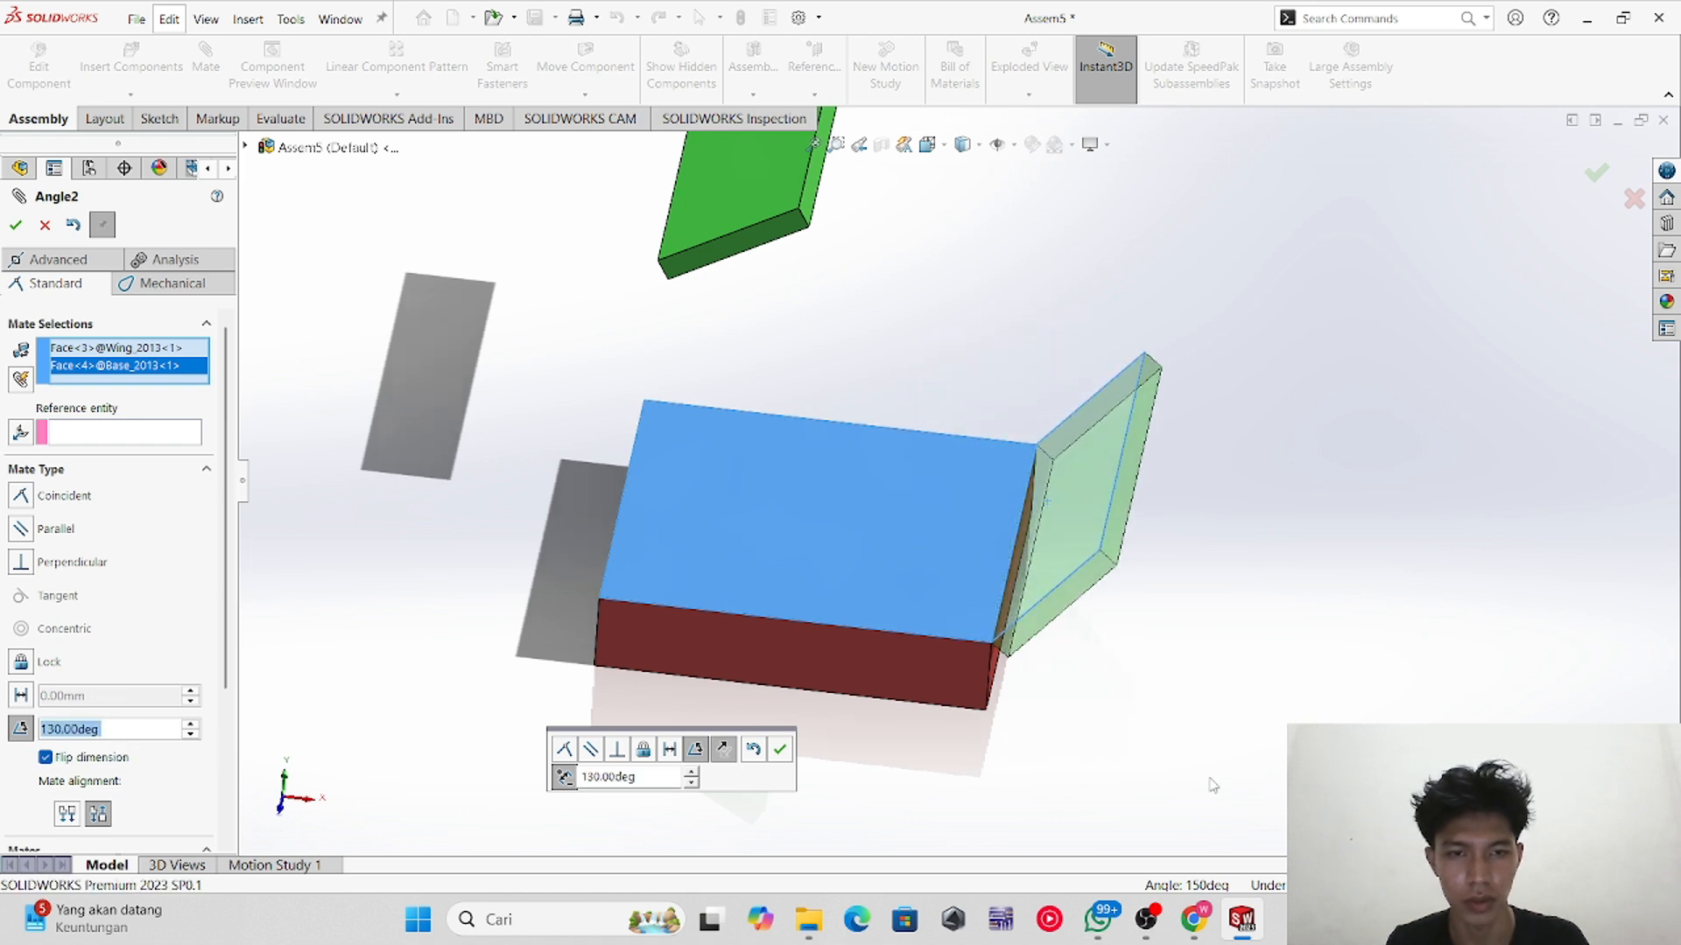
middle_click_drag(1212, 785, 1209, 675)
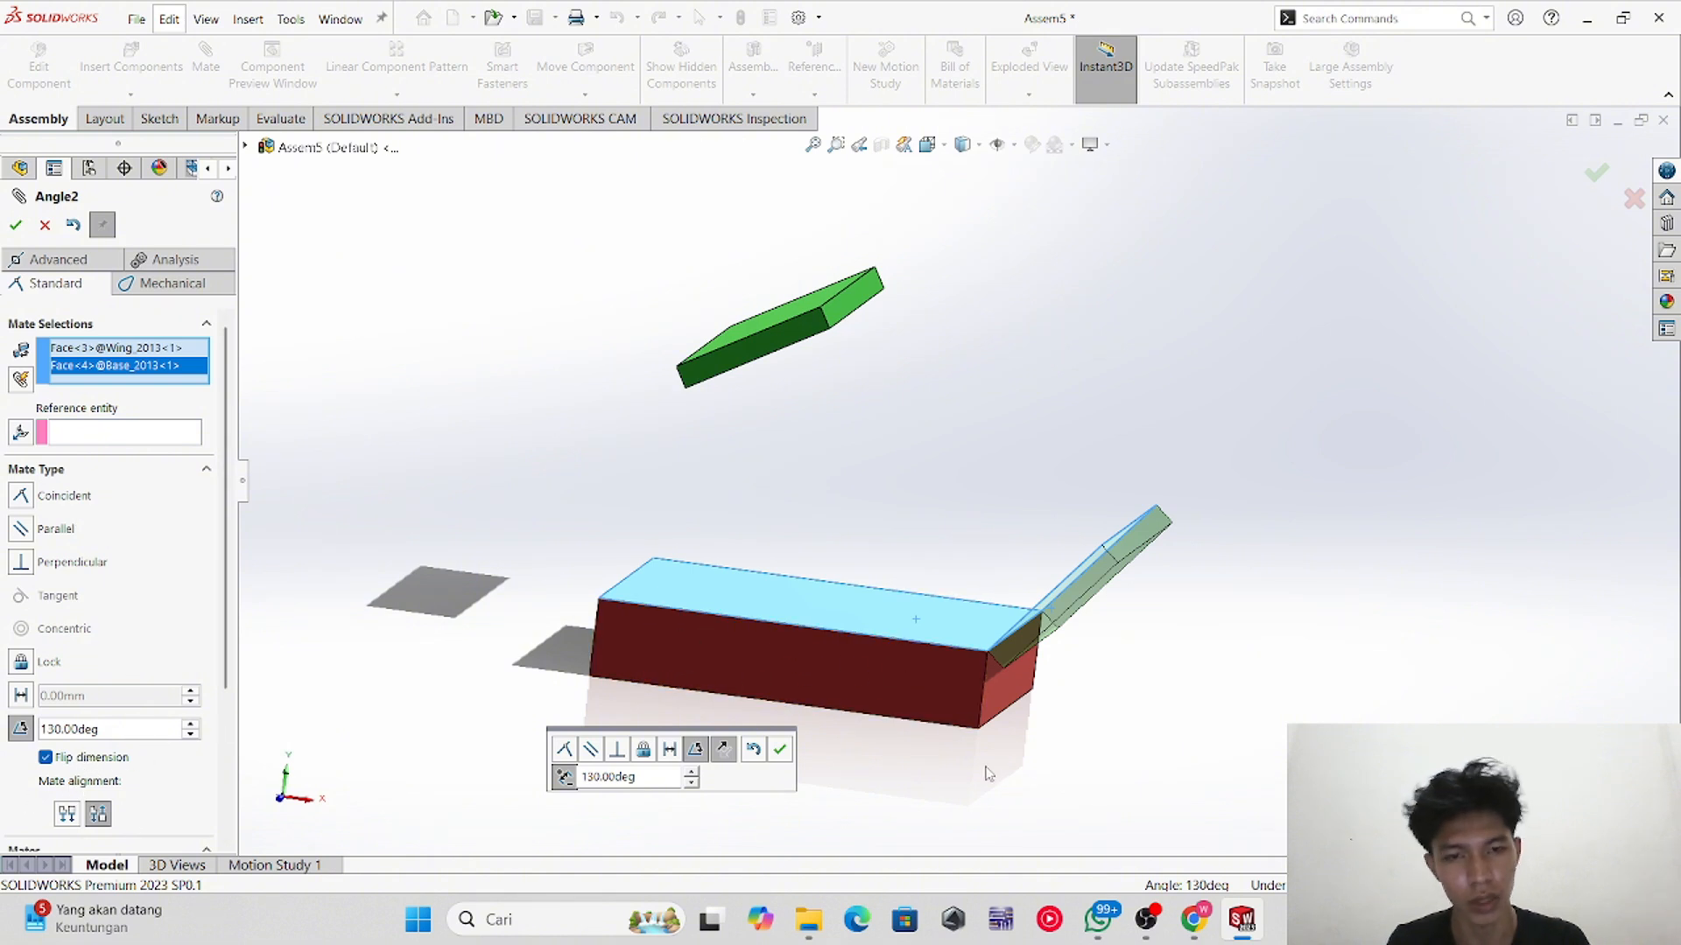
middle_click_drag(987, 771, 1005, 770)
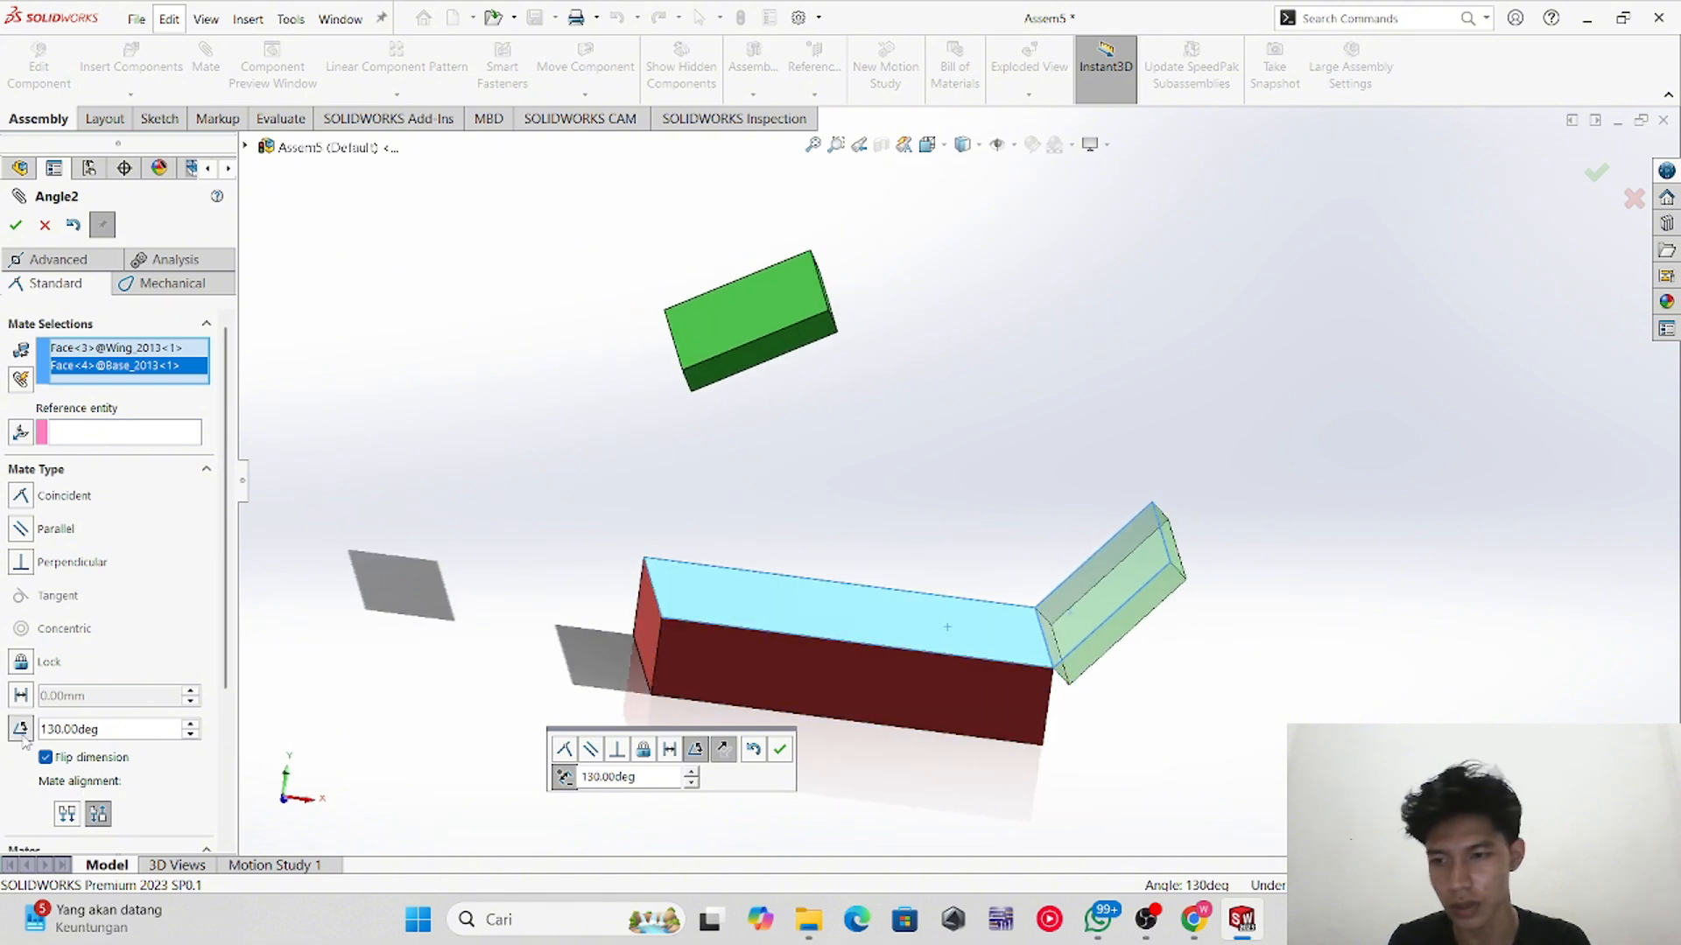
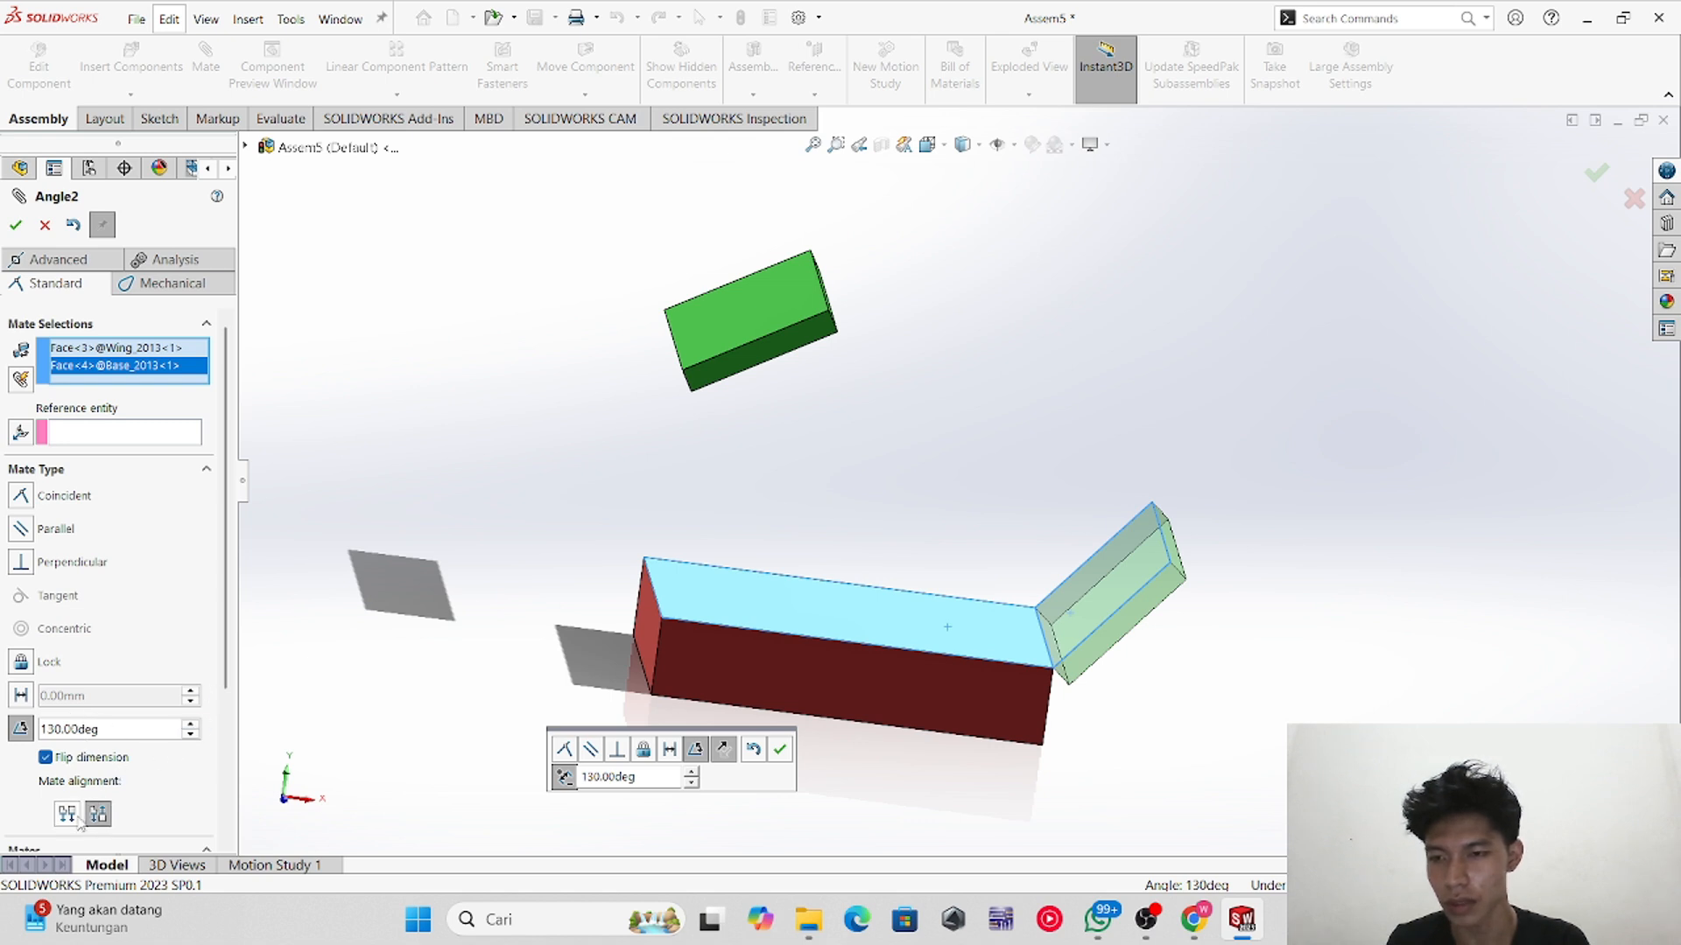
Step: Accept the 130-degree angle mate between the wing and the base block
scroll(131, 804, "down", 3)
scroll(76, 704, "up", 3)
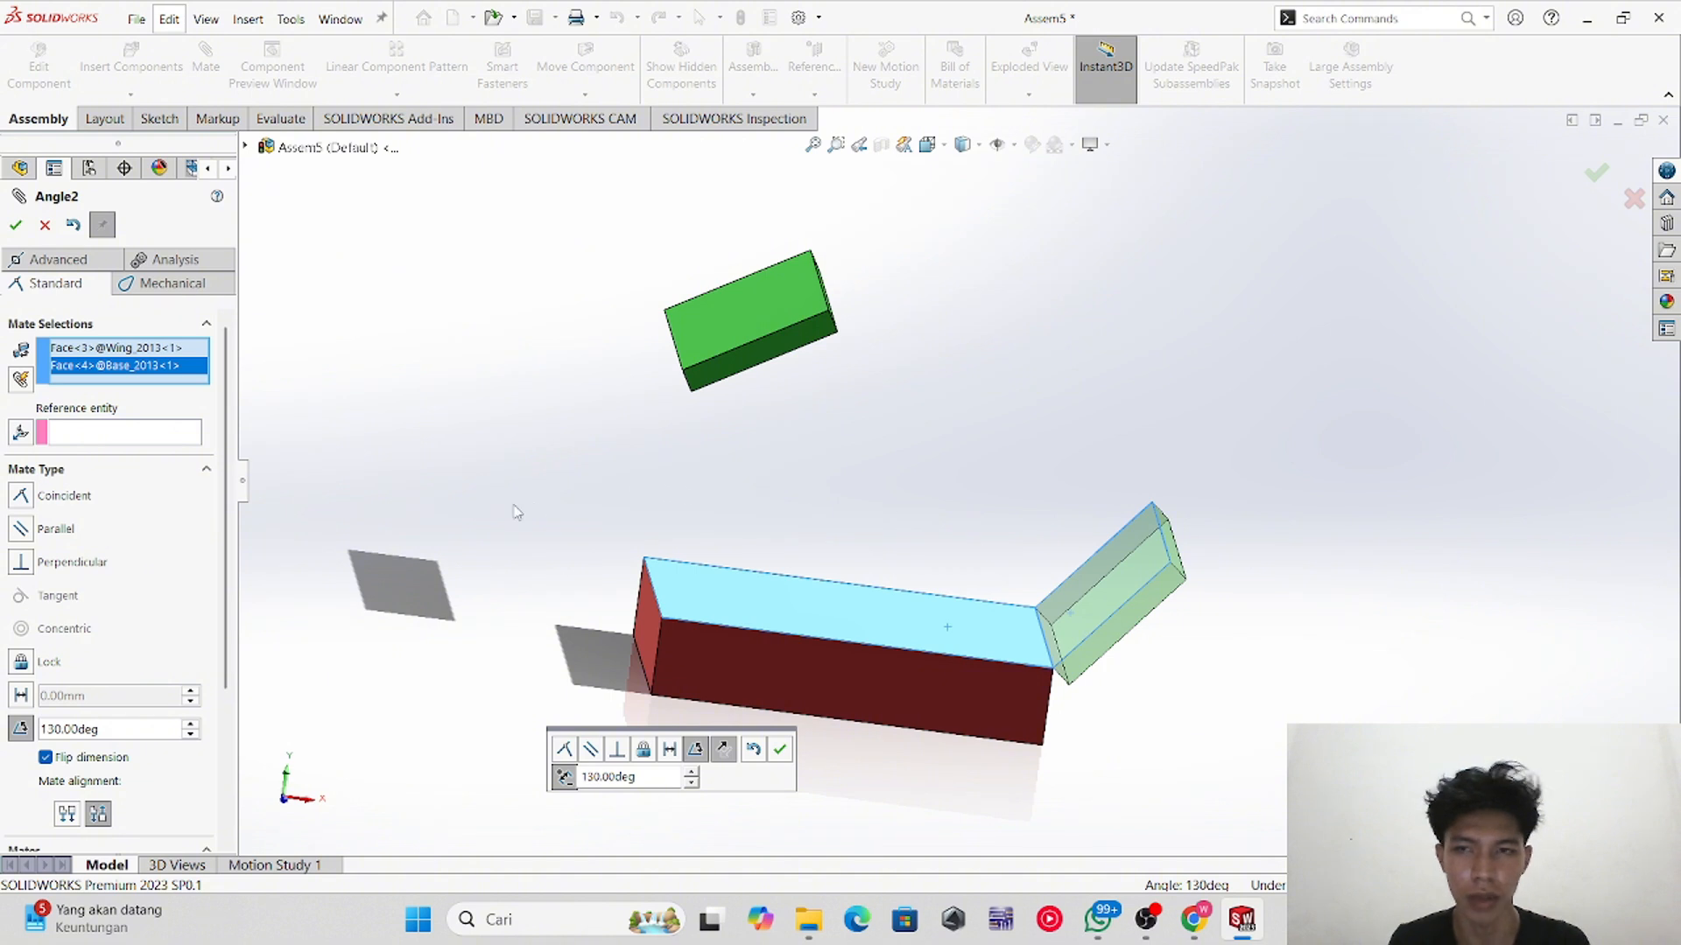
left_click(16, 225)
Step: Mate the second wing's face coincident with the base block's top face
mouse_move(1118, 720)
middle_mouse_down()
mouse_move(1111, 657)
mouse_move(1089, 723)
middle_mouse_up()
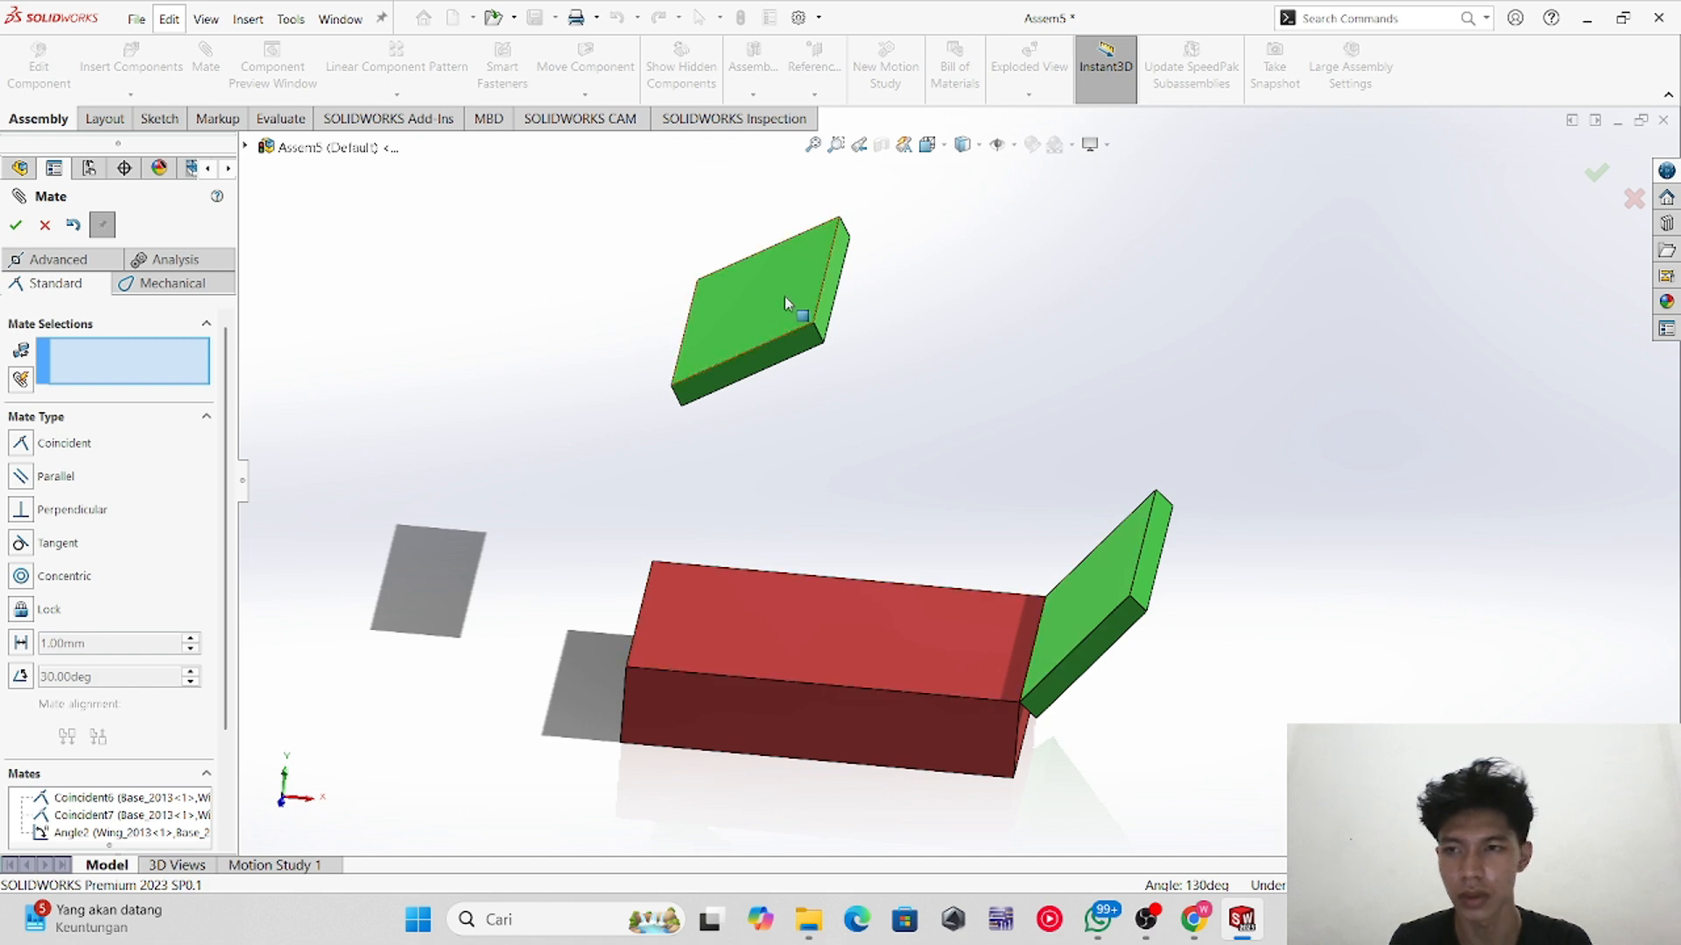
mouse_move(777, 534)
middle_mouse_down()
mouse_move(806, 563)
mouse_move(803, 517)
middle_mouse_up()
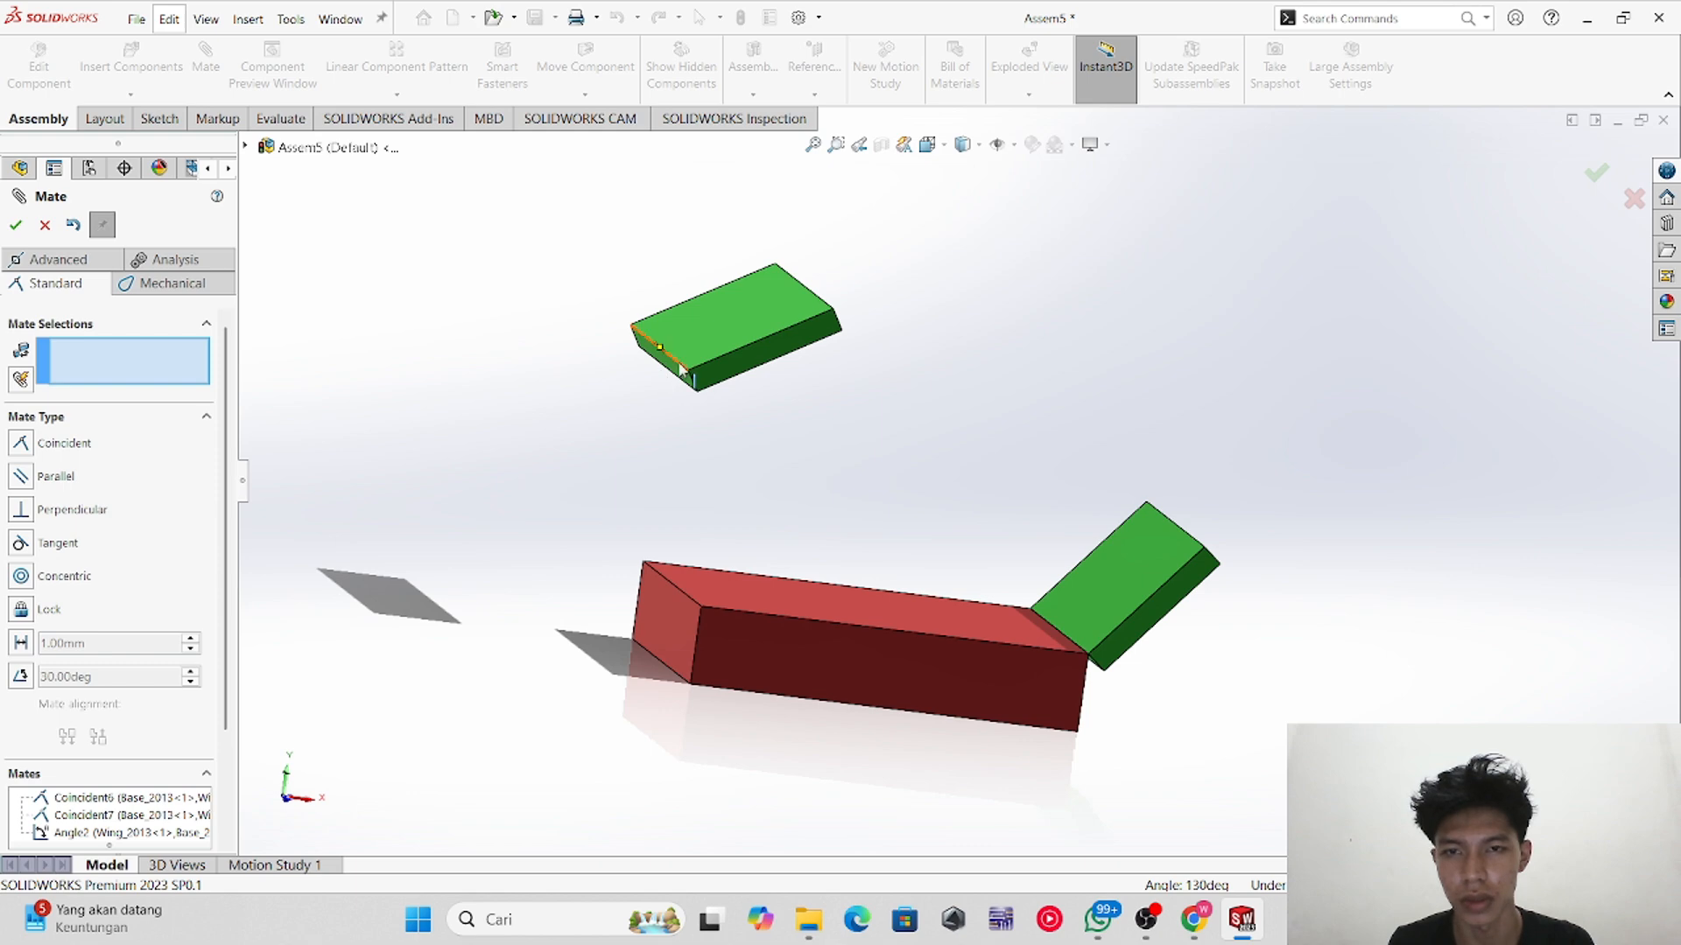
mouse_move(687, 387)
middle_mouse_down()
mouse_move(620, 492)
mouse_move(713, 387)
middle_mouse_up()
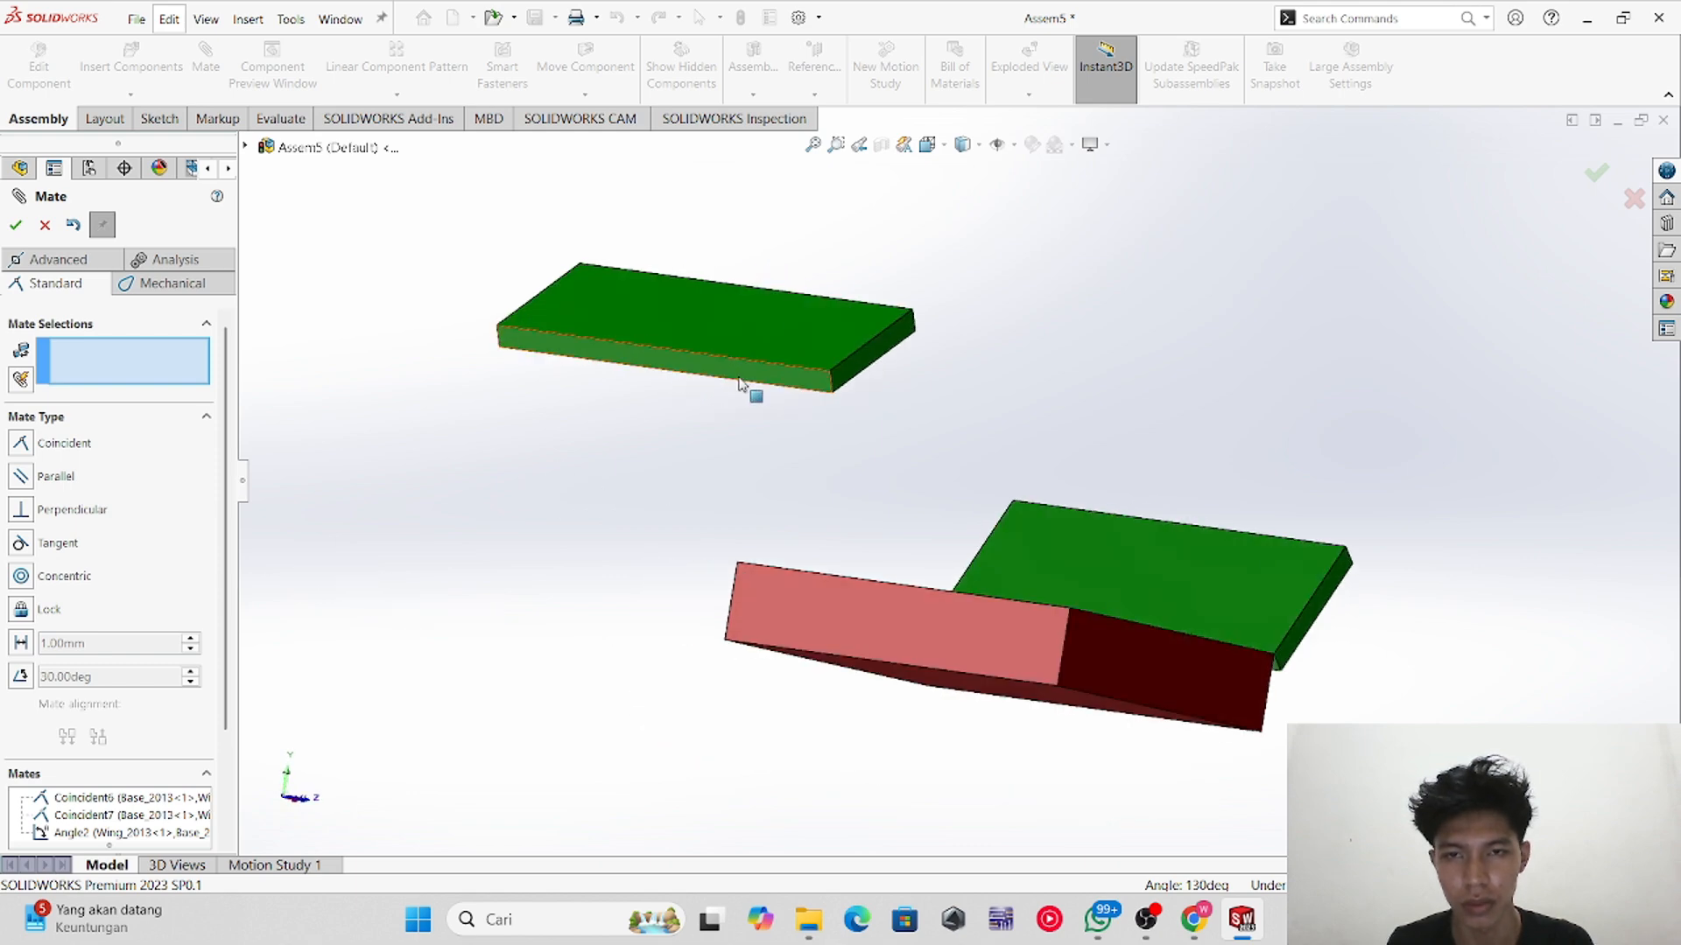
left_click(753, 379)
middle_click_drag(953, 522, 890, 686)
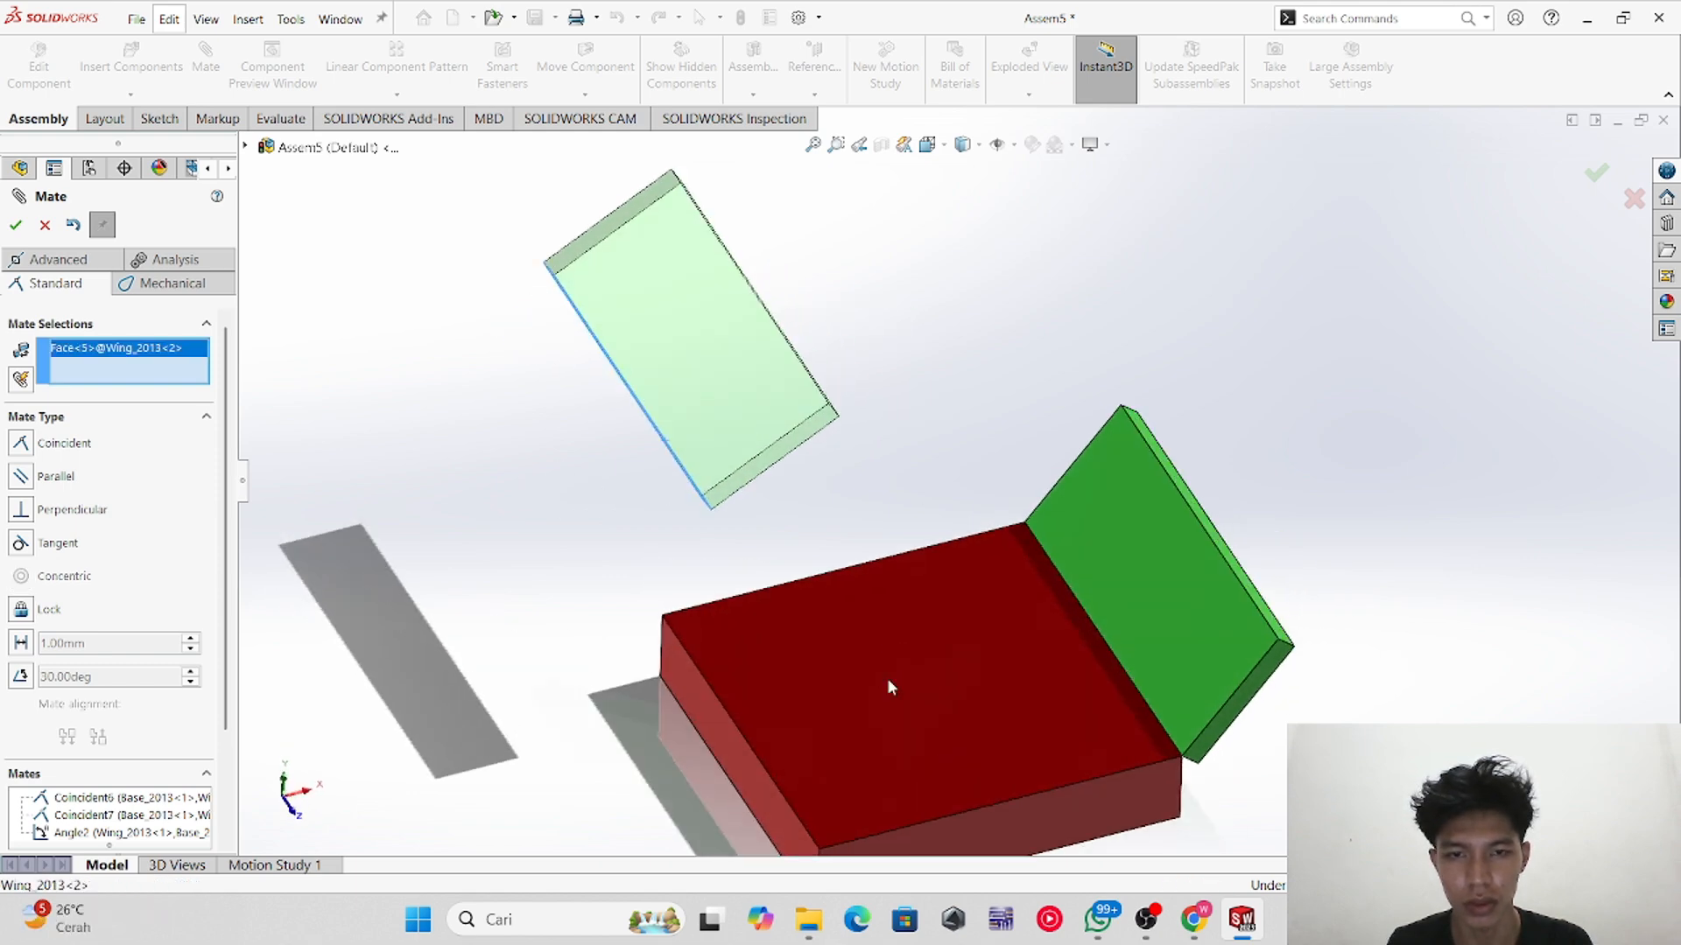
left_click(947, 700)
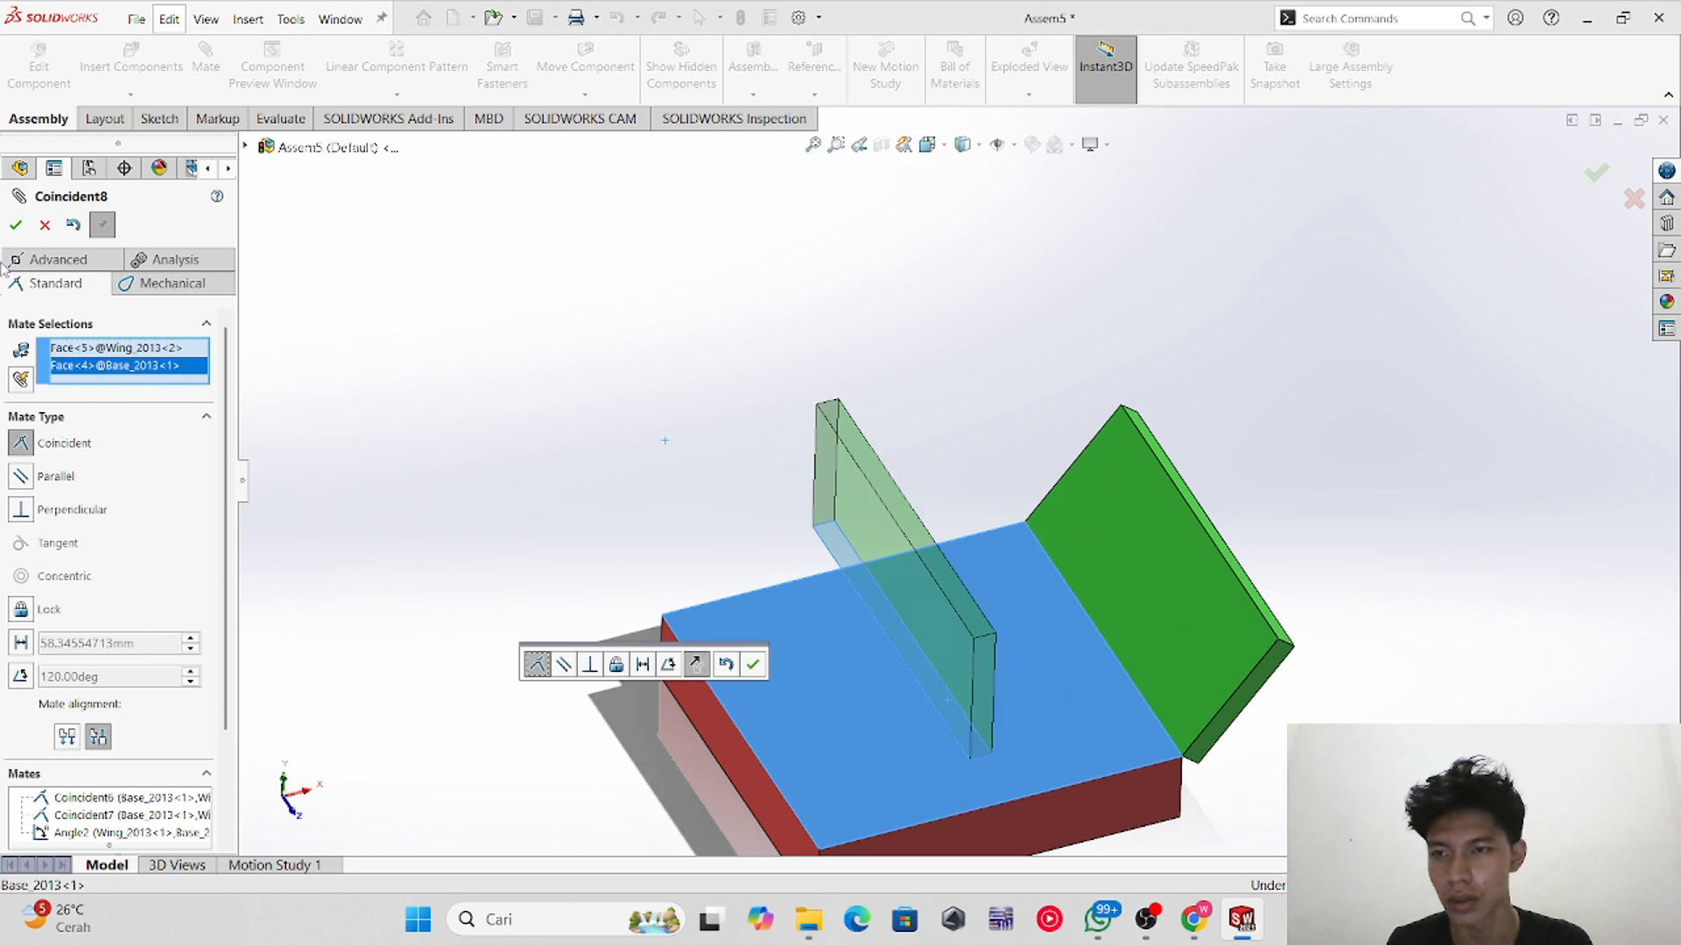
left_click(16, 225)
Step: Mate the second wing's face coincident with the base block's front side face
middle_click_drag(885, 613, 940, 636)
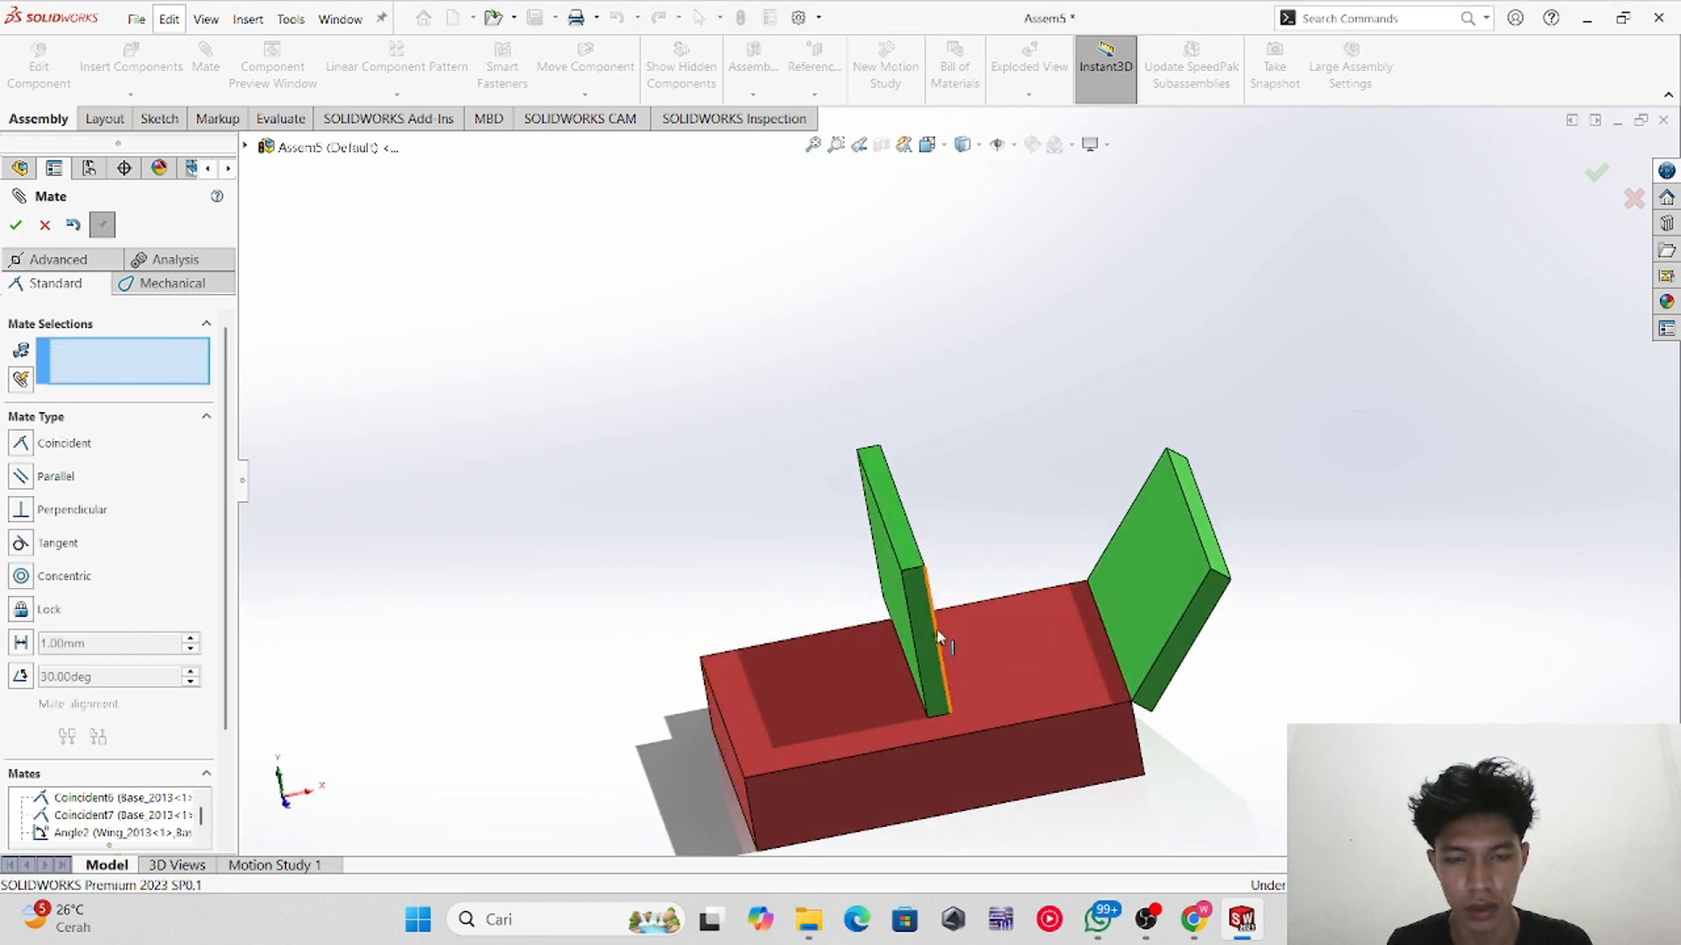
left_click(927, 639)
left_click(963, 774)
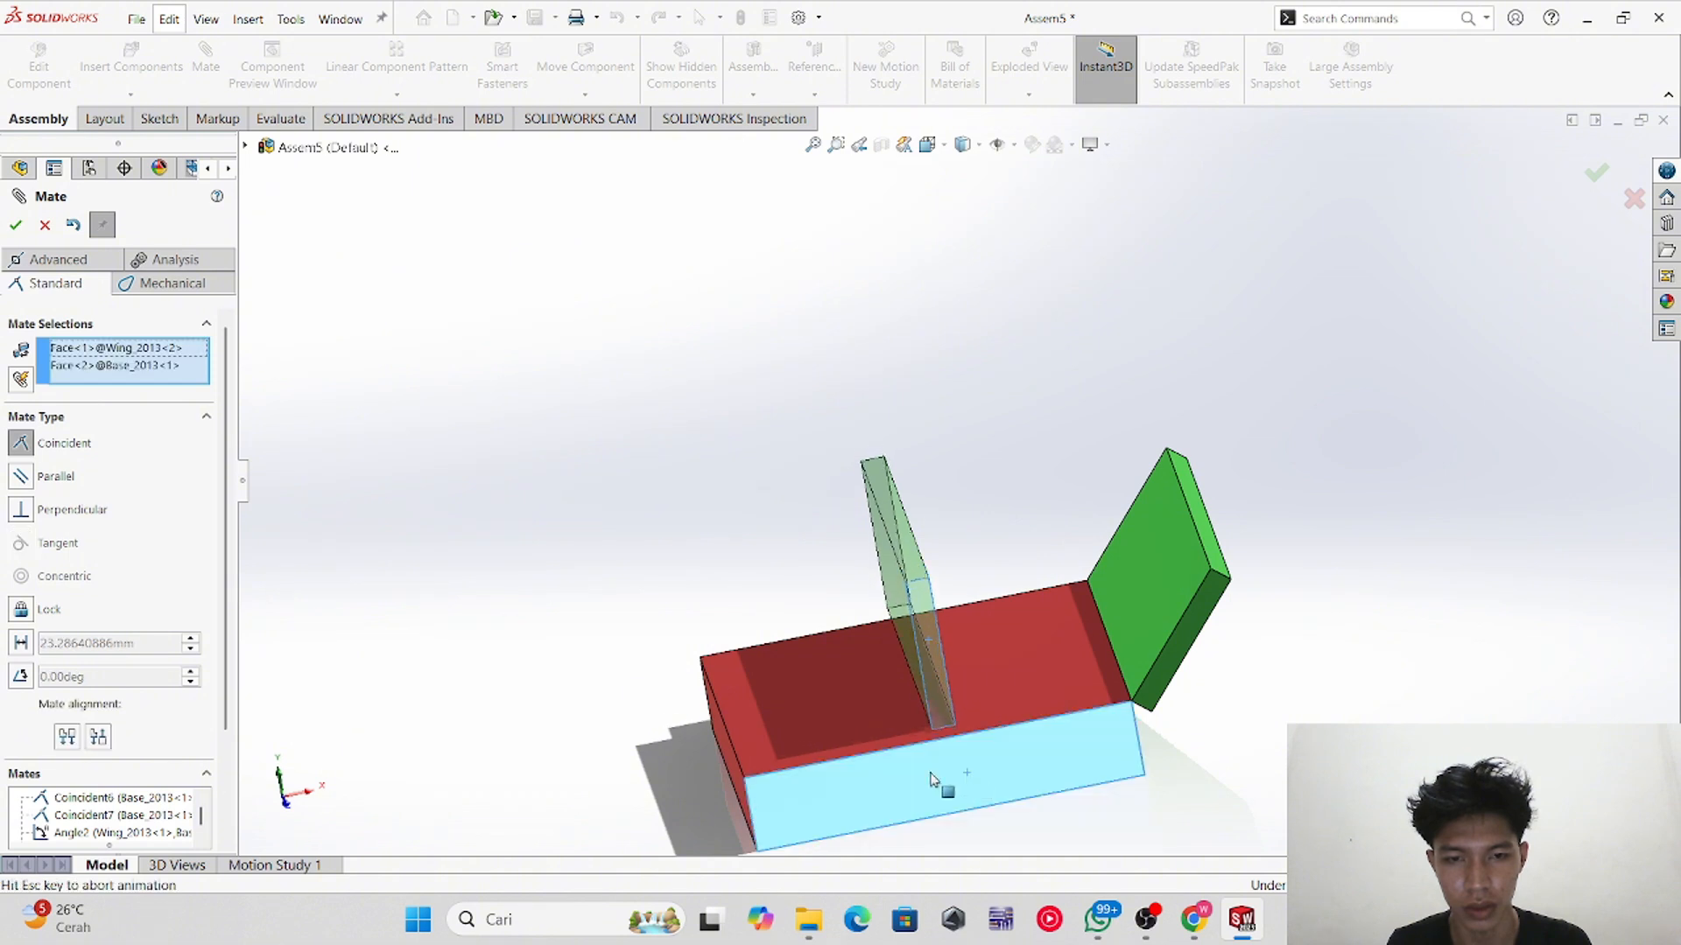
left_click(16, 225)
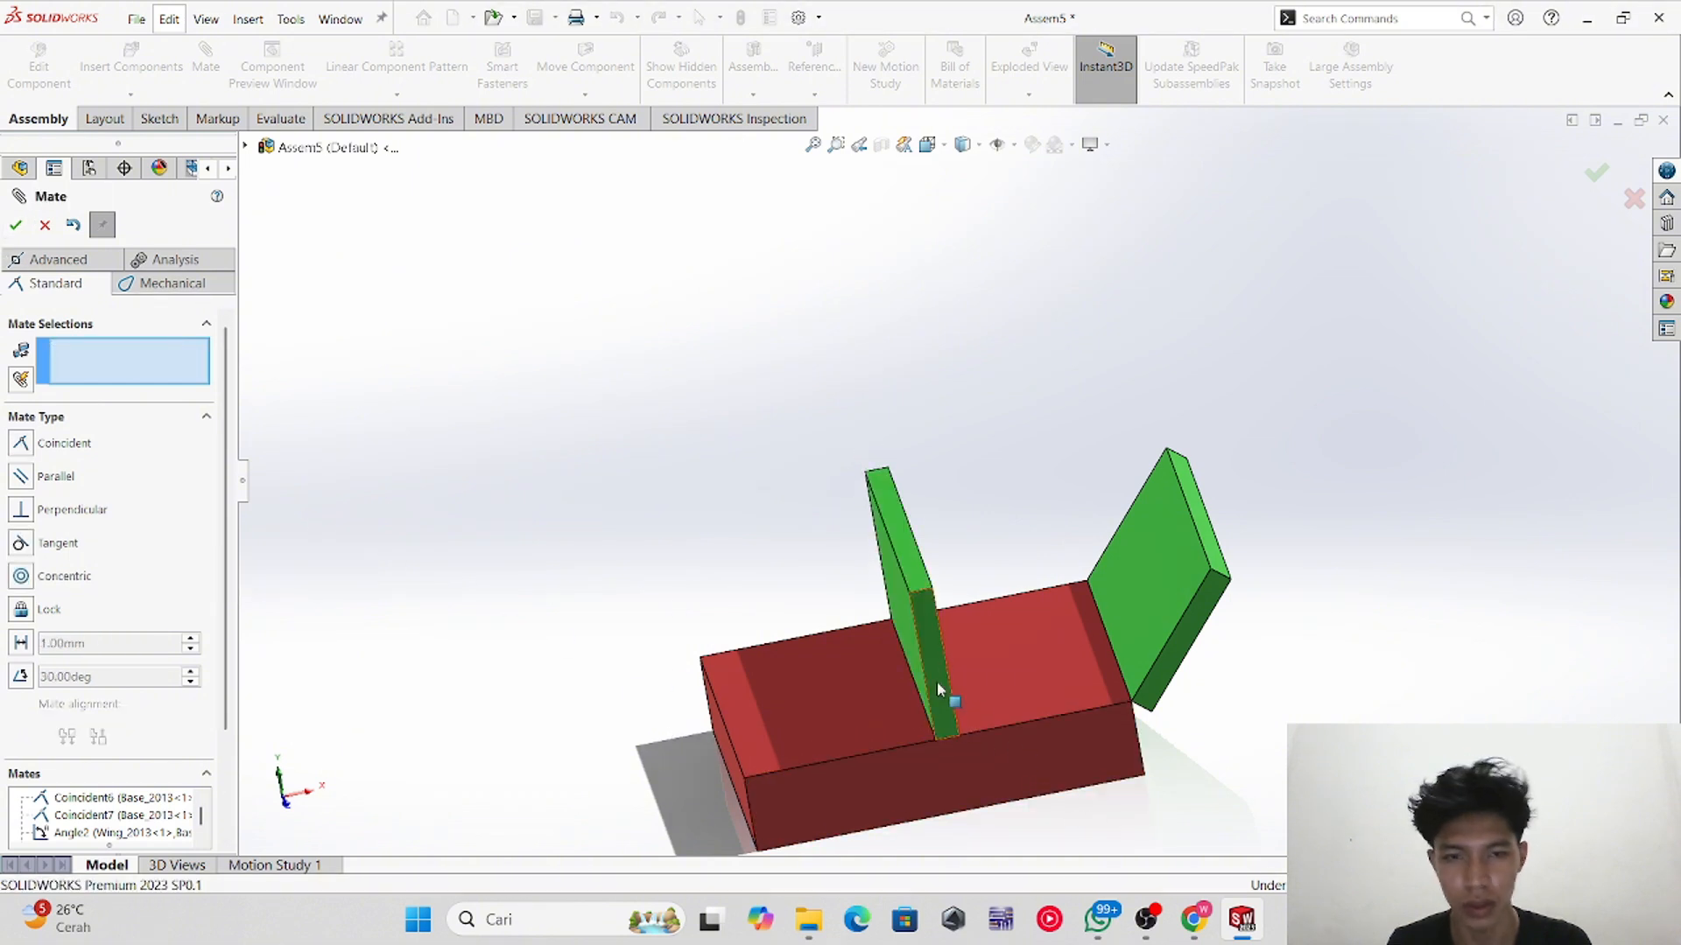
Step: Add a distance mate of 20 mm between the second wing's bottom edge and the base block's end edge
mouse_move(937, 684)
left_mouse_down()
mouse_move(804, 688)
mouse_move(963, 681)
left_mouse_up()
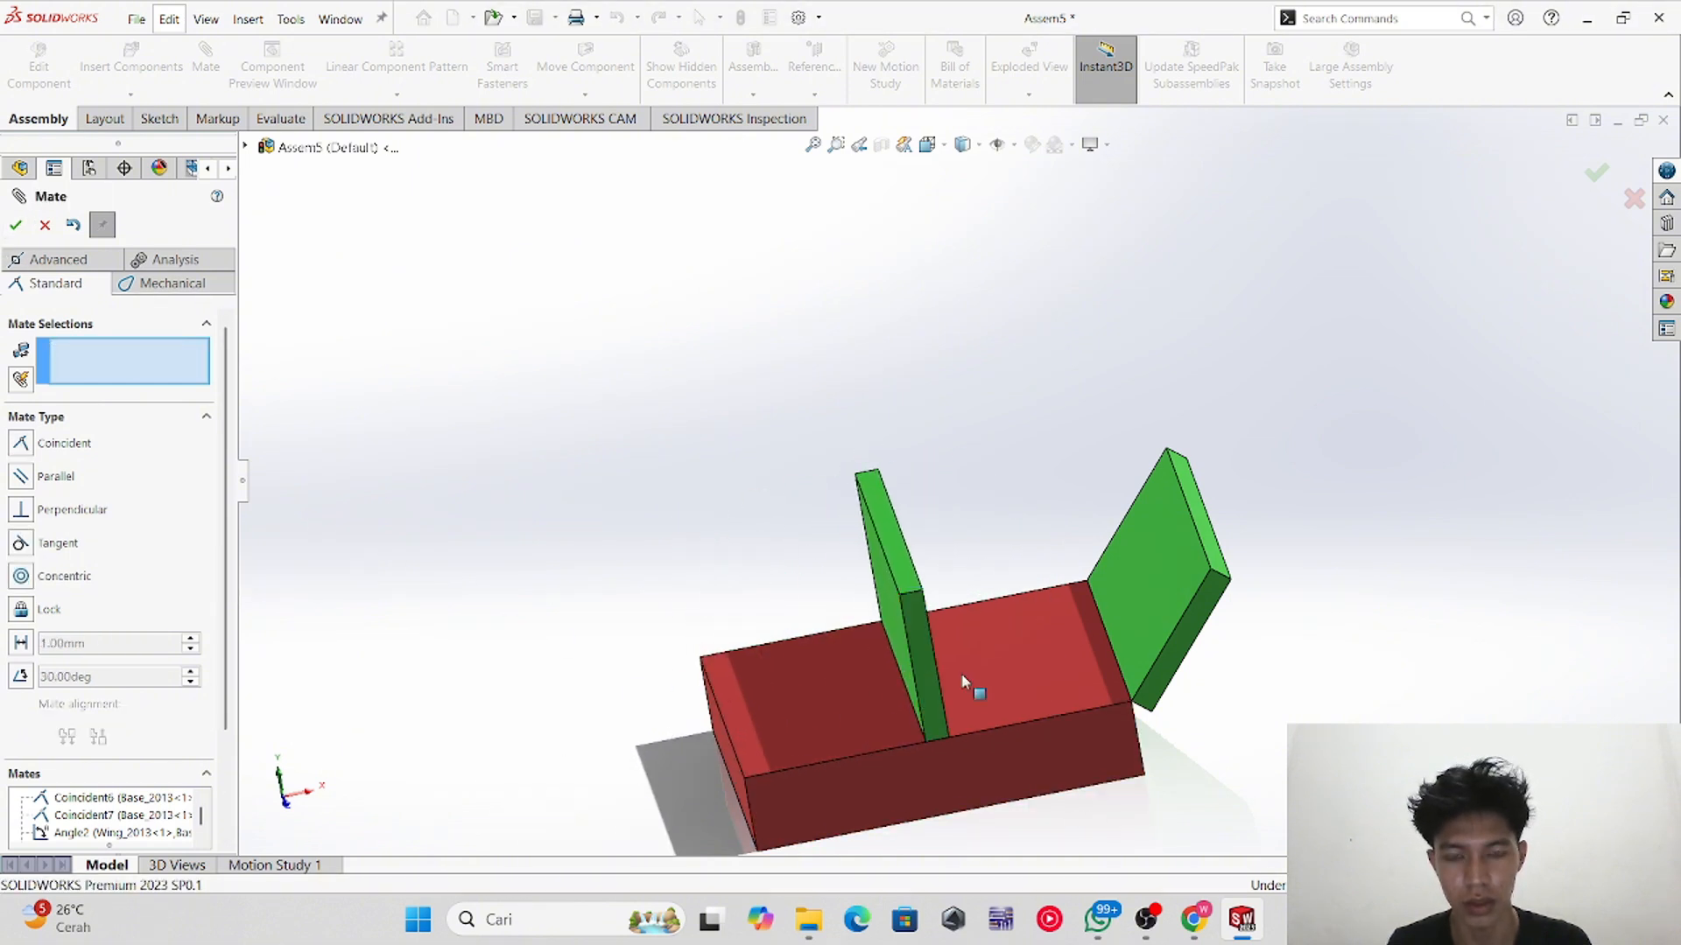
middle_click_drag(963, 681, 1044, 673)
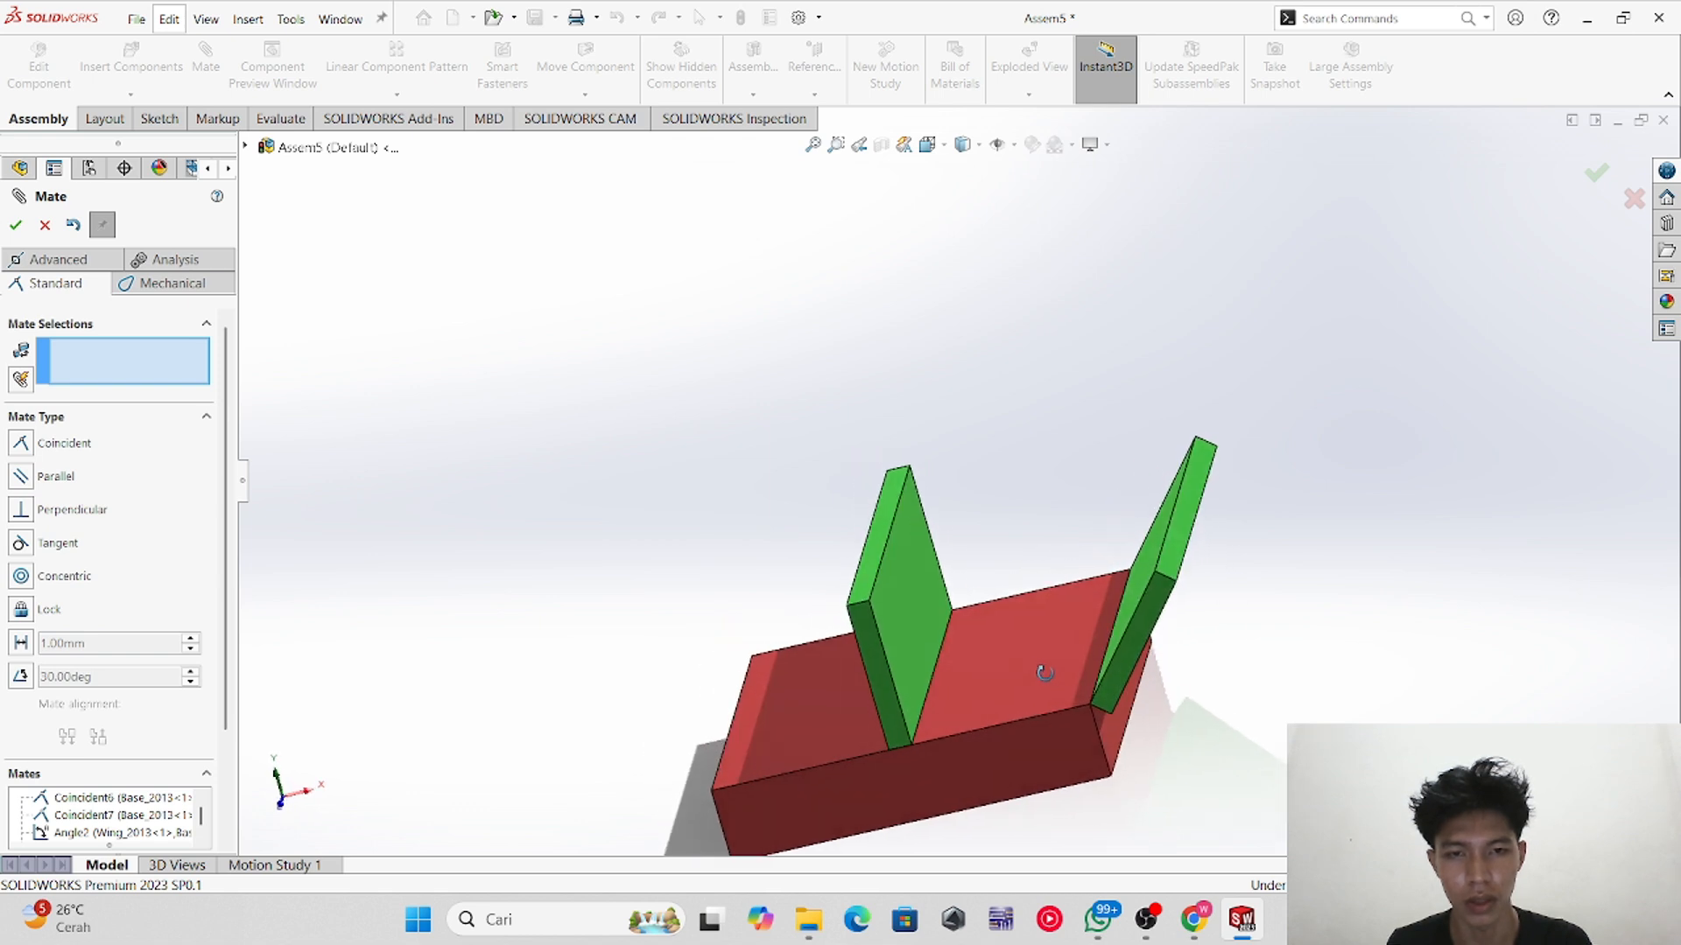
mouse_move(994, 602)
middle_mouse_down()
mouse_move(1016, 600)
mouse_move(999, 616)
middle_mouse_up()
scroll(191, 518, "down", 3)
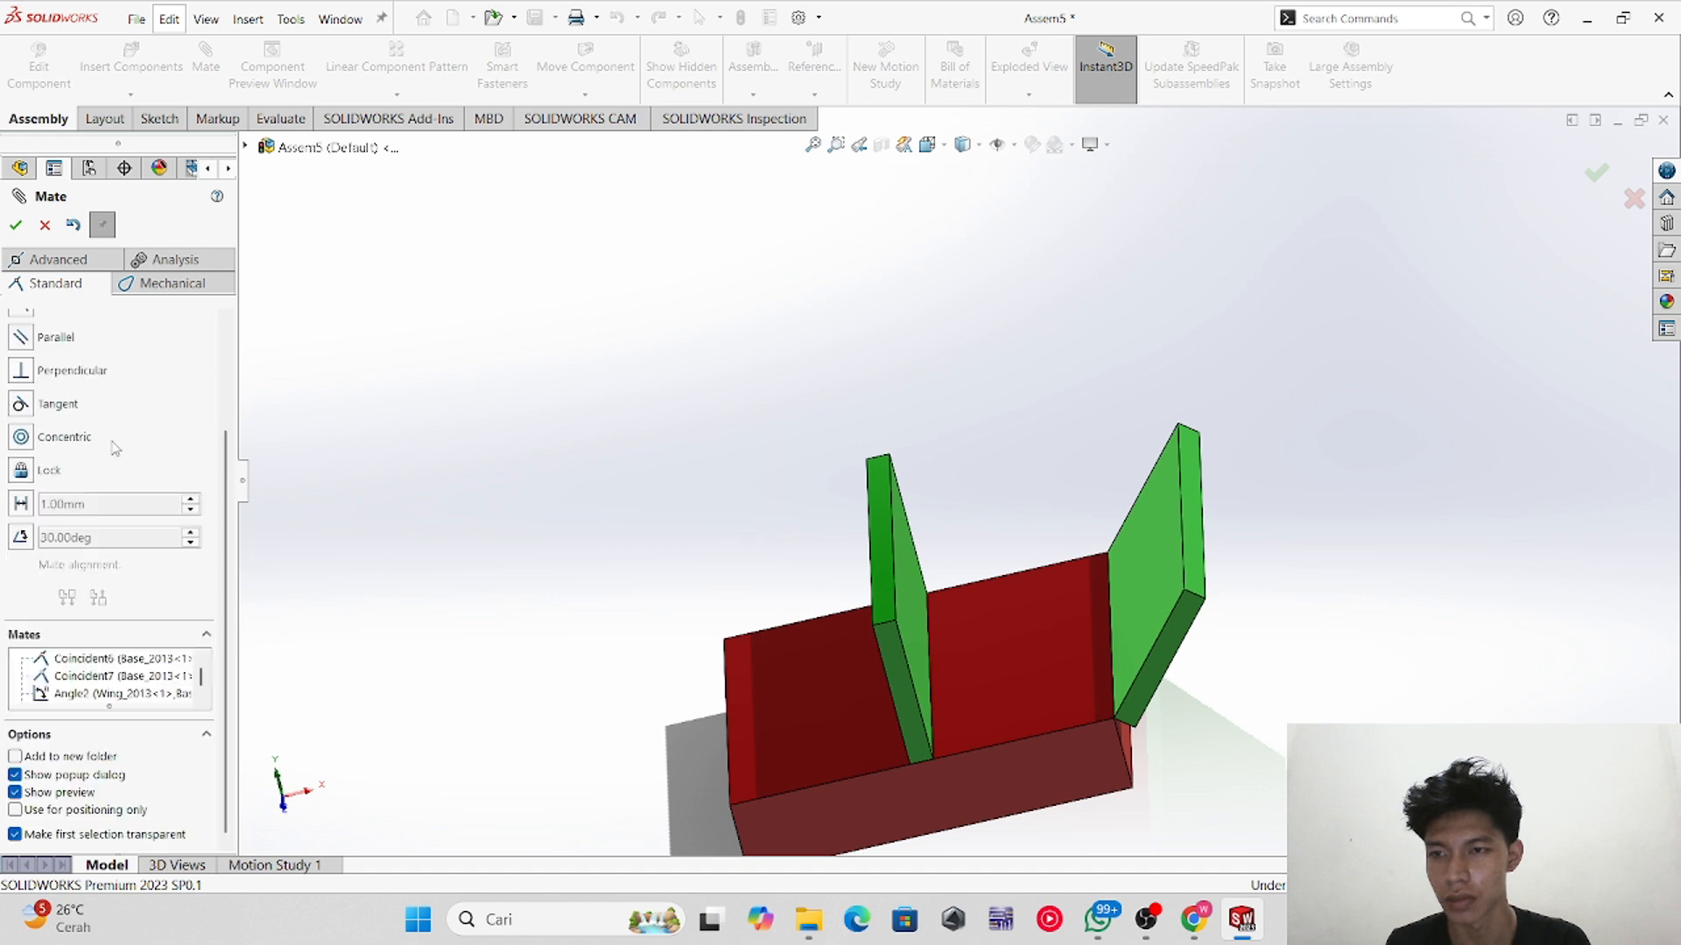
left_click(931, 659)
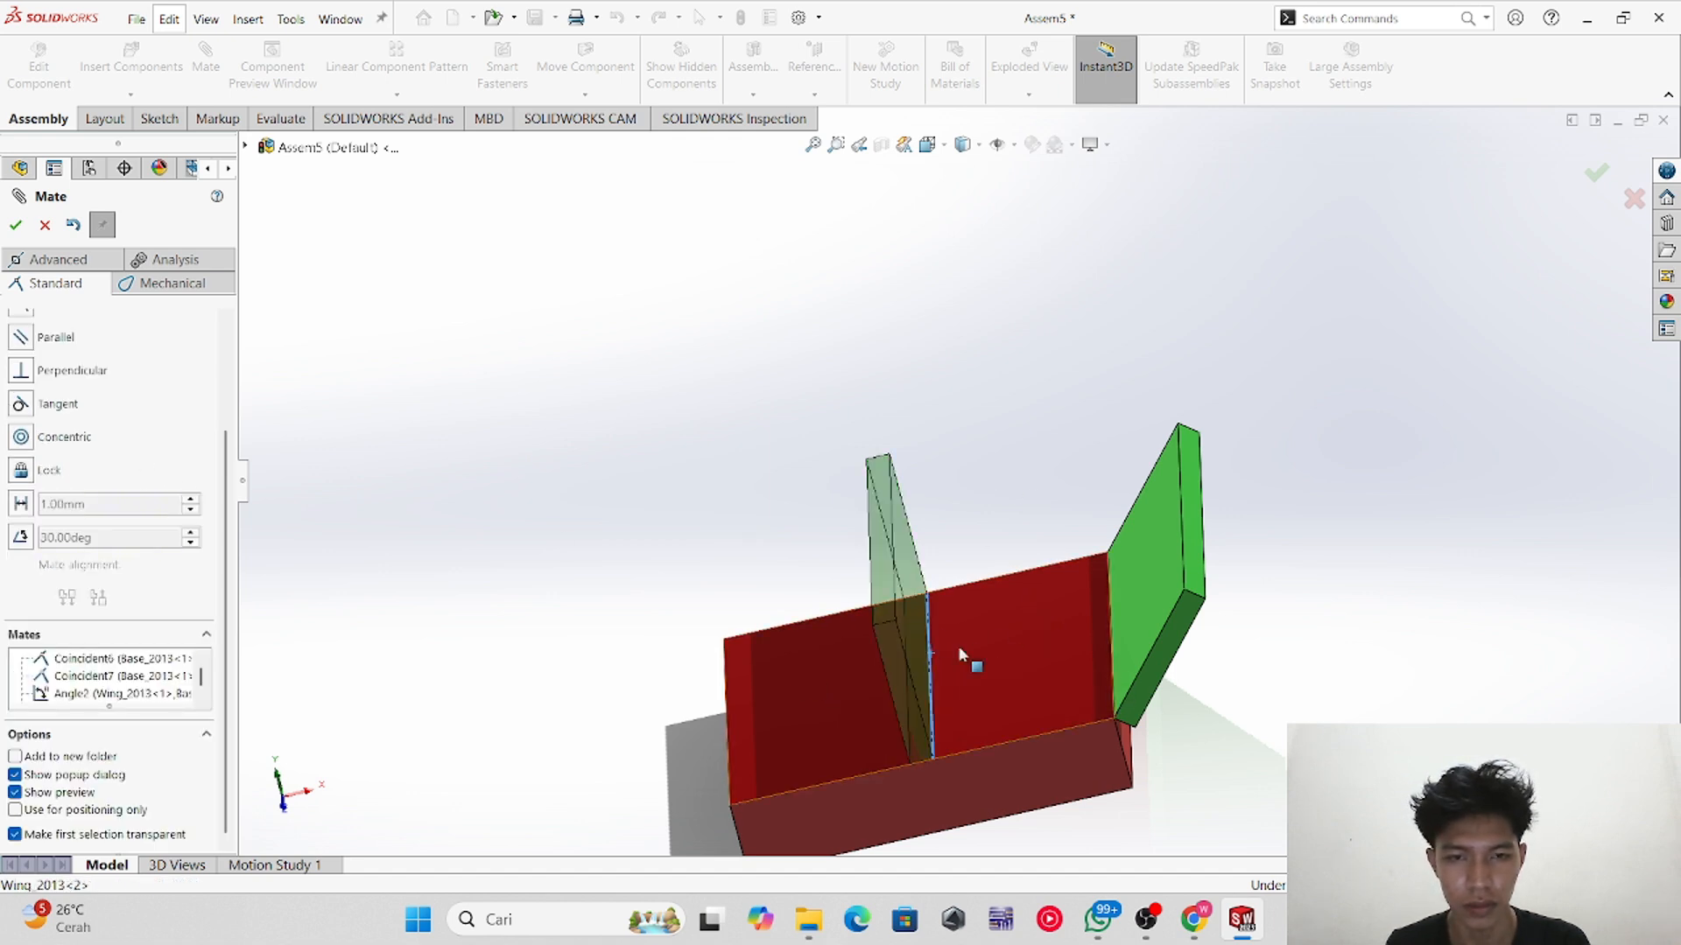
left_click(1107, 668)
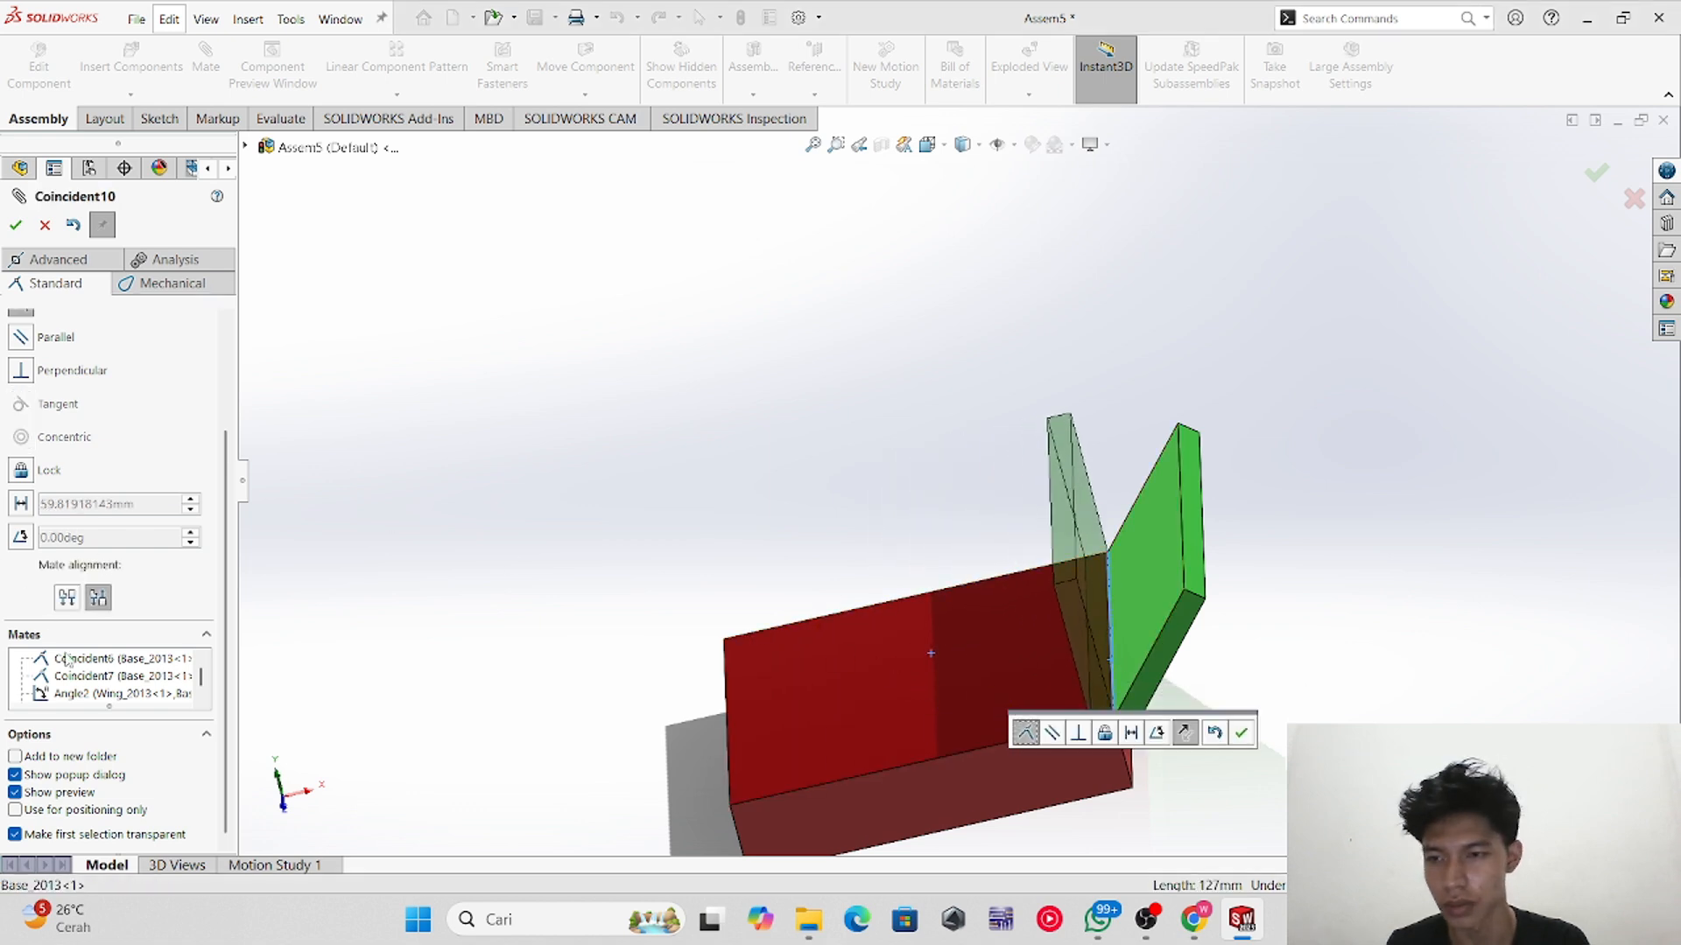
scroll(70, 548, "up", 3)
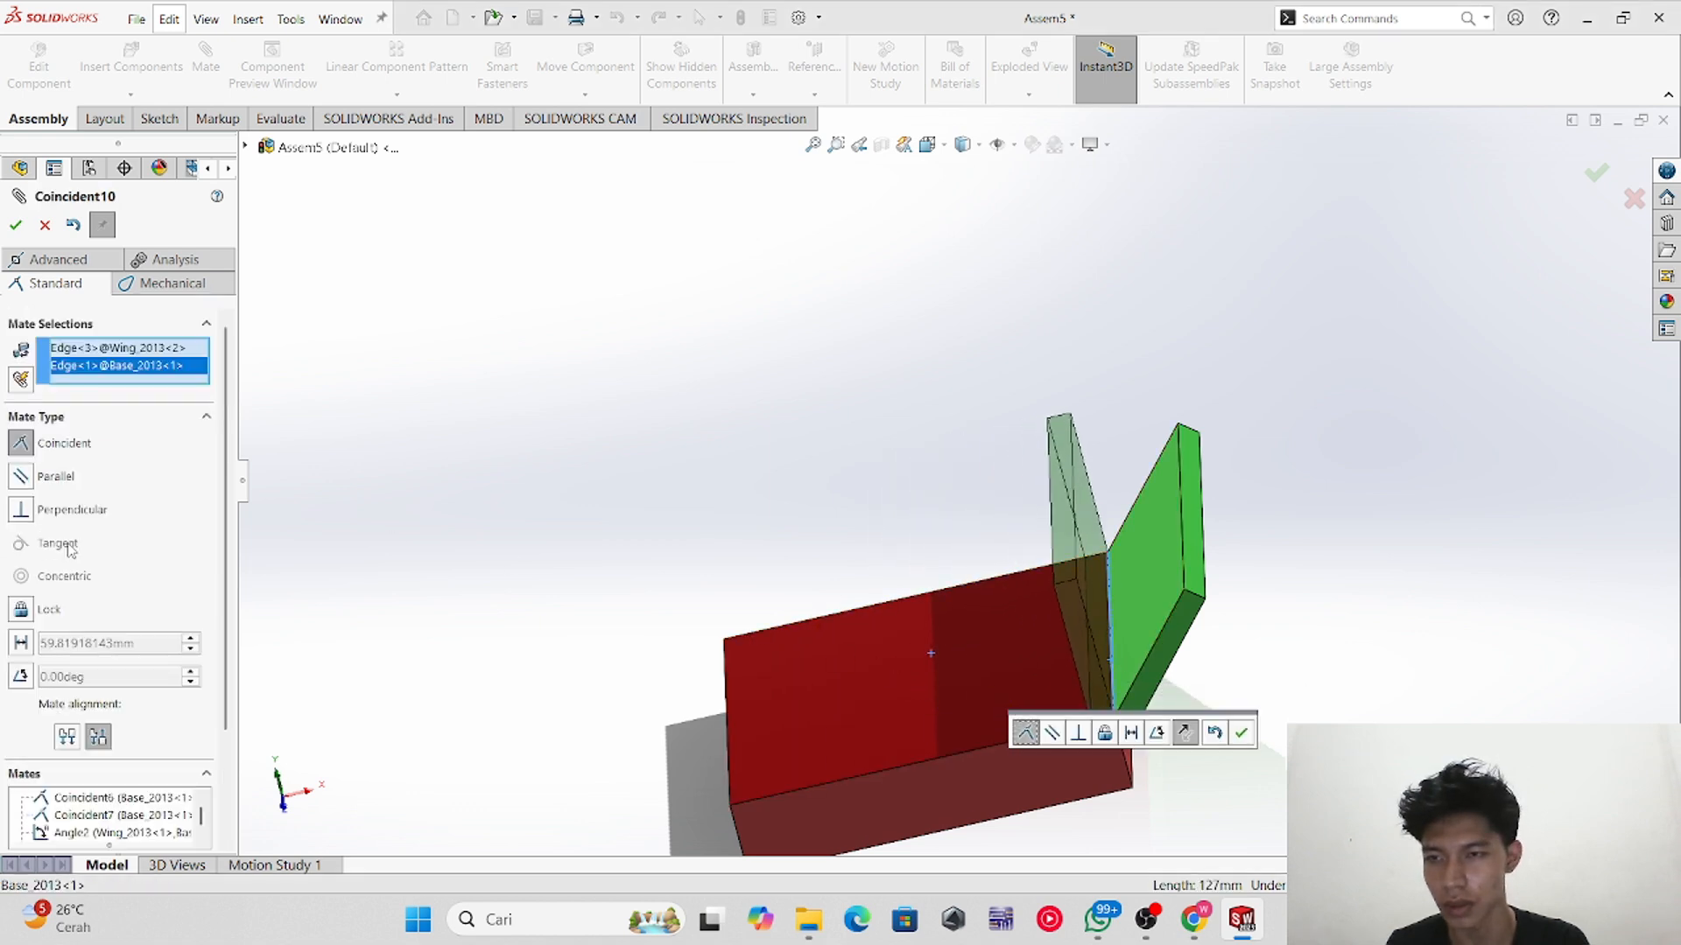
left_click(21, 644)
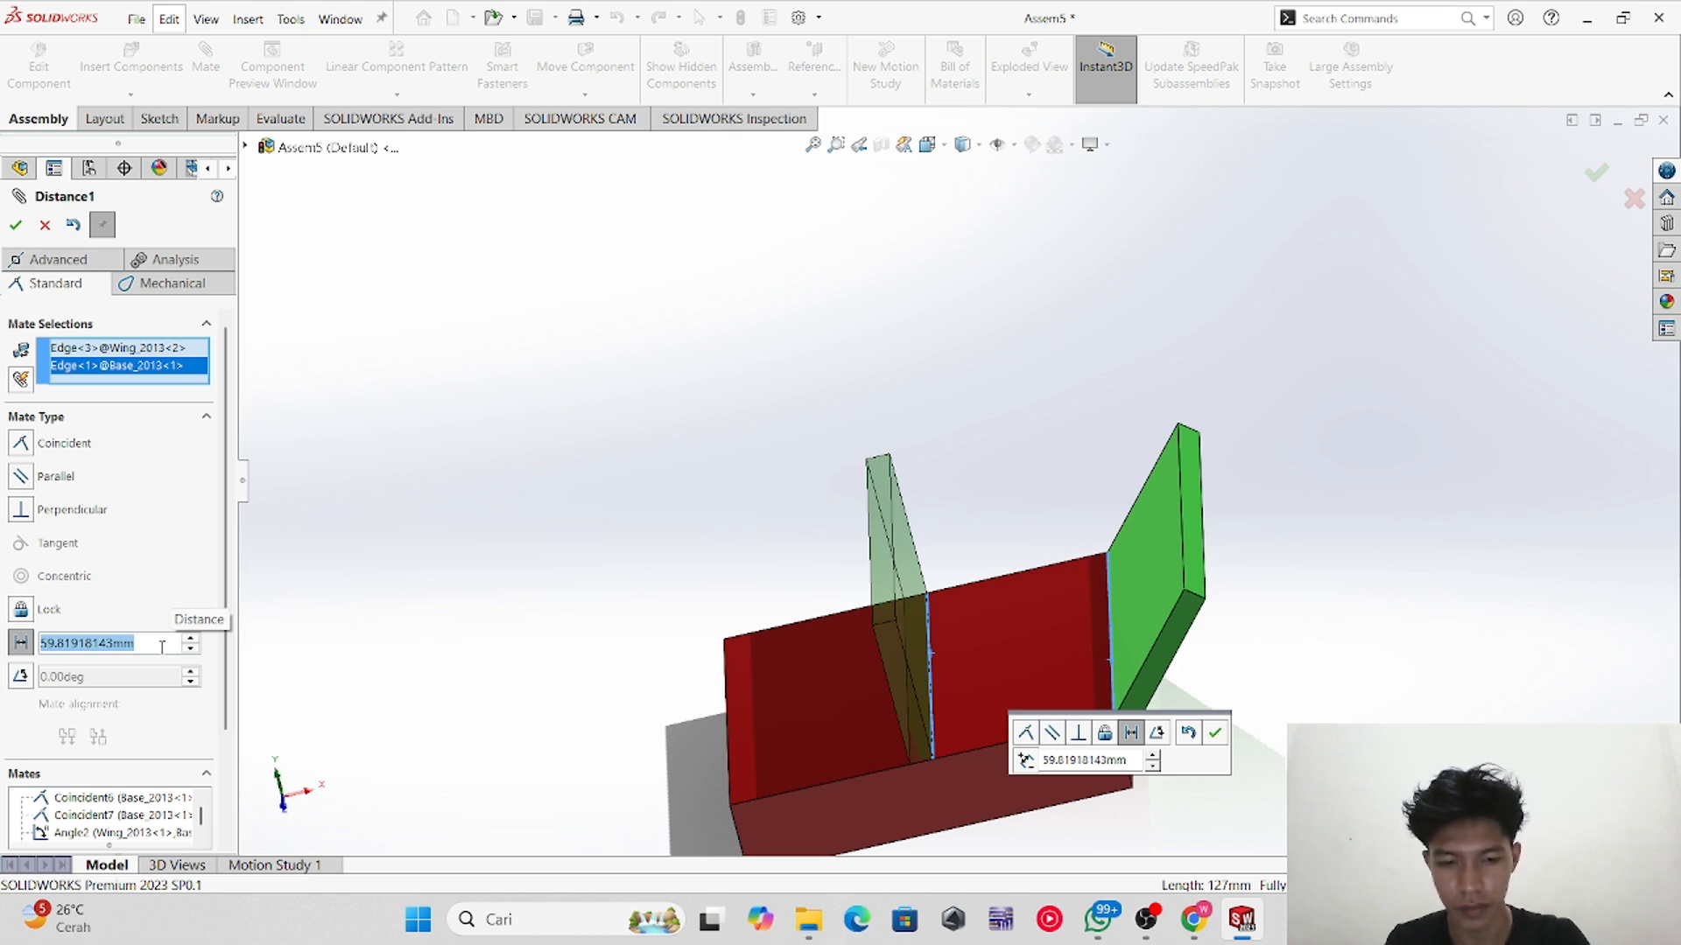
type("20")
key("Return")
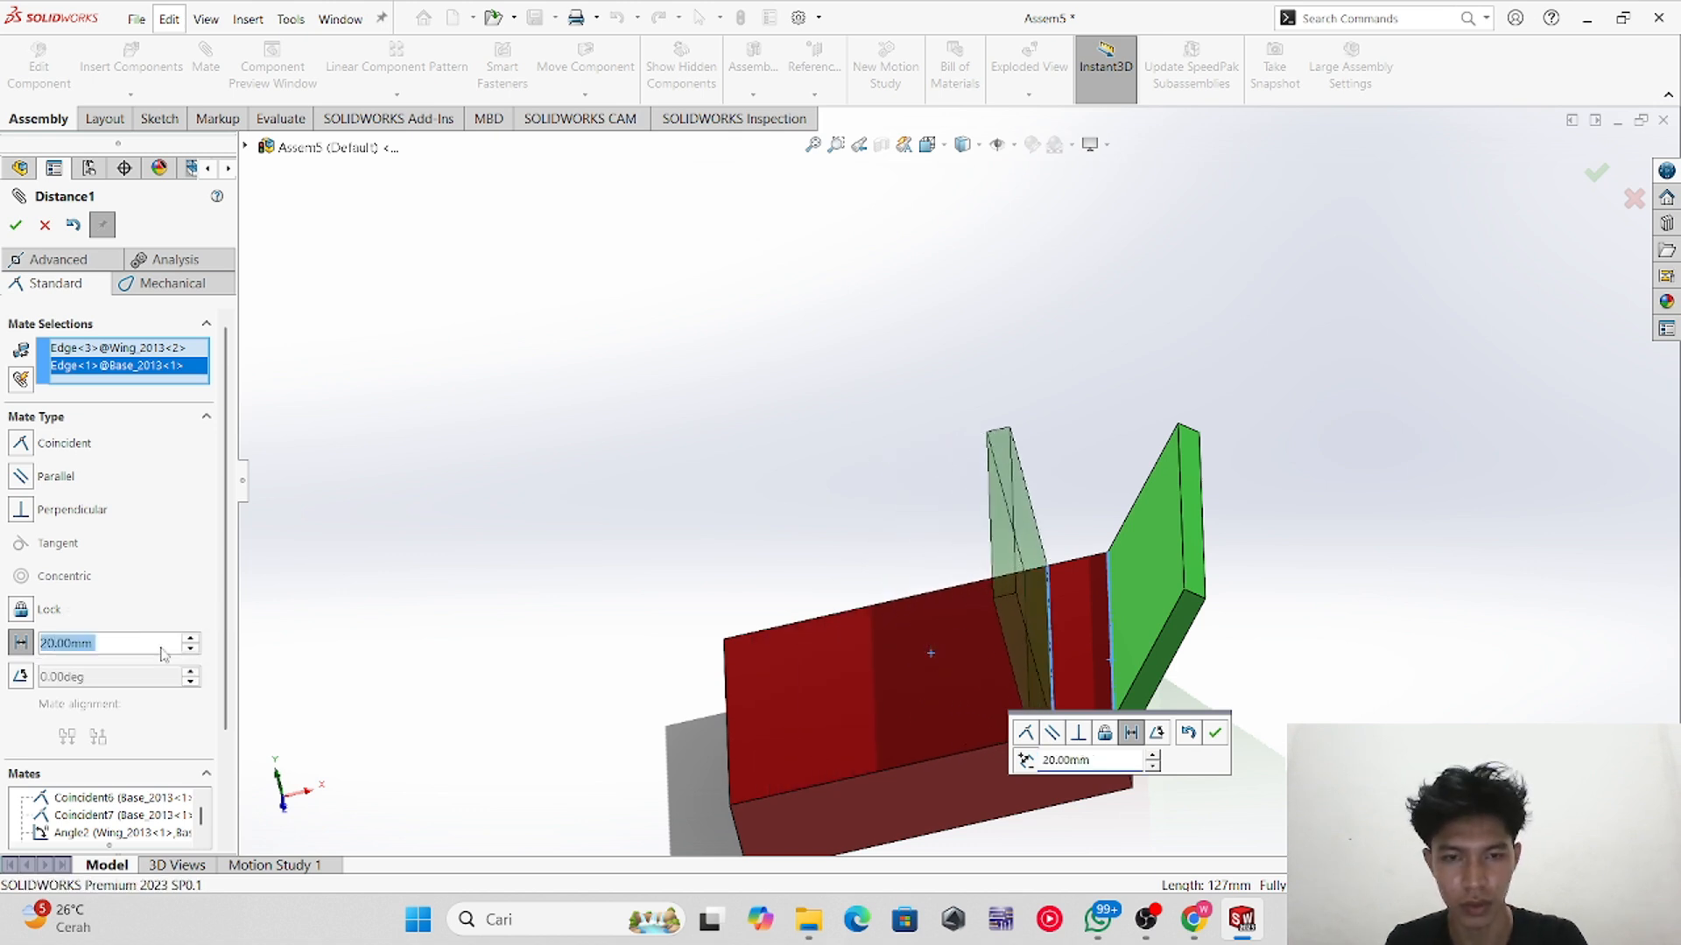
Step: Change the distance mate to 30 mm and accept it
key("BackSpace")
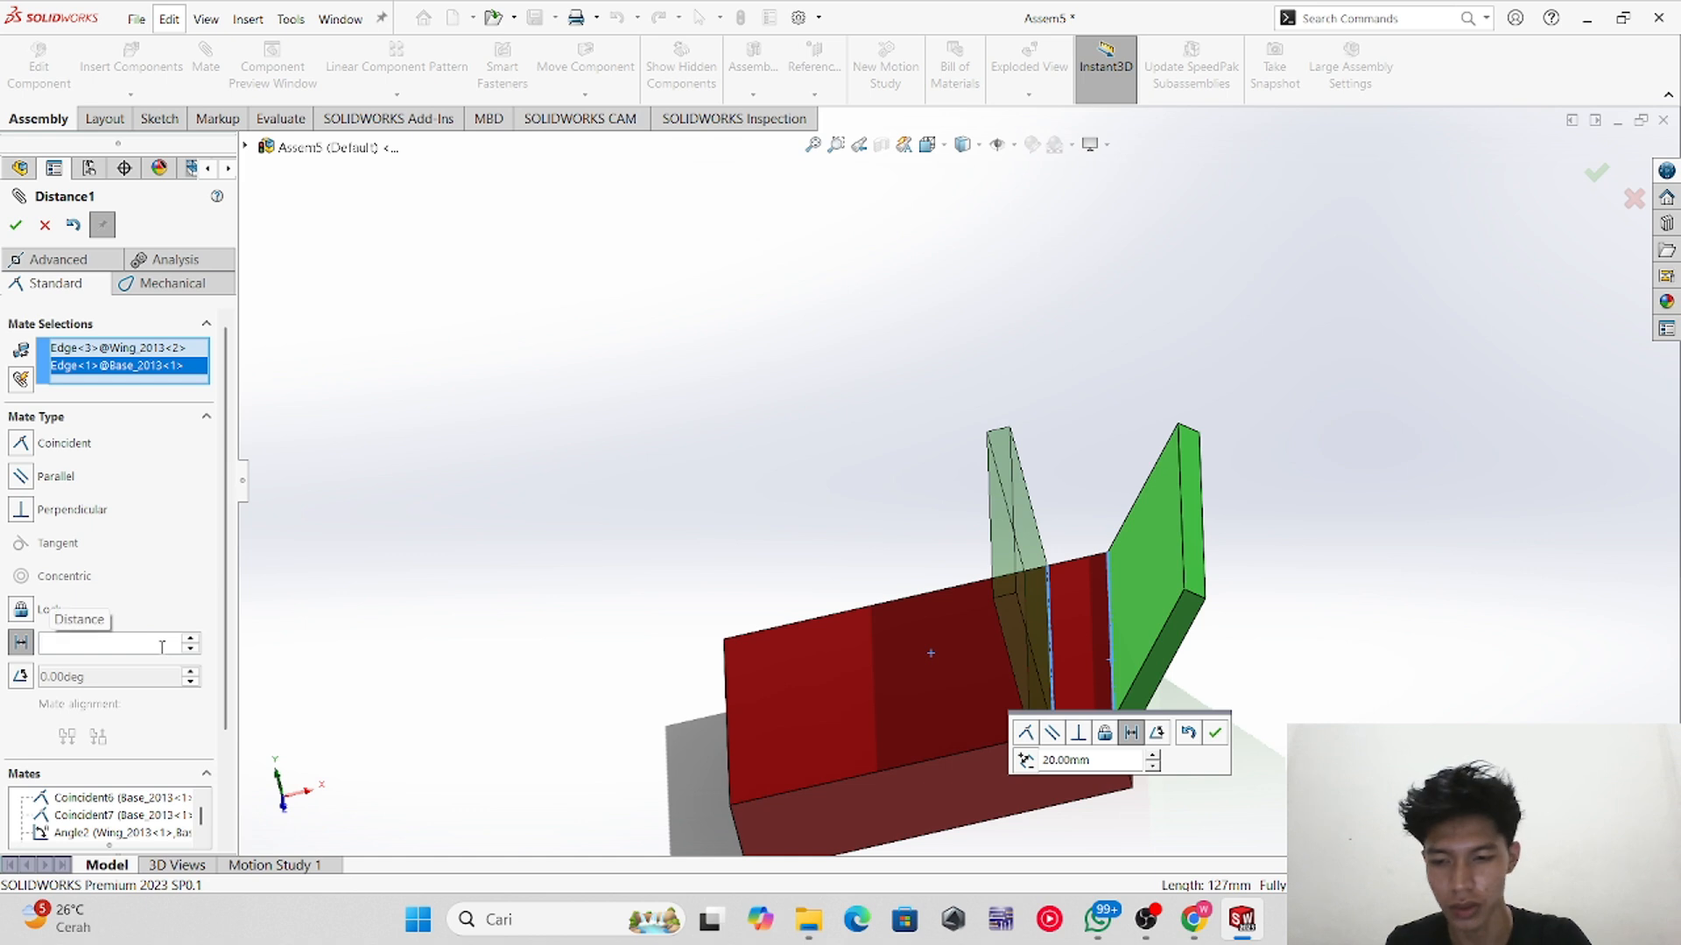
type("30")
key("Return")
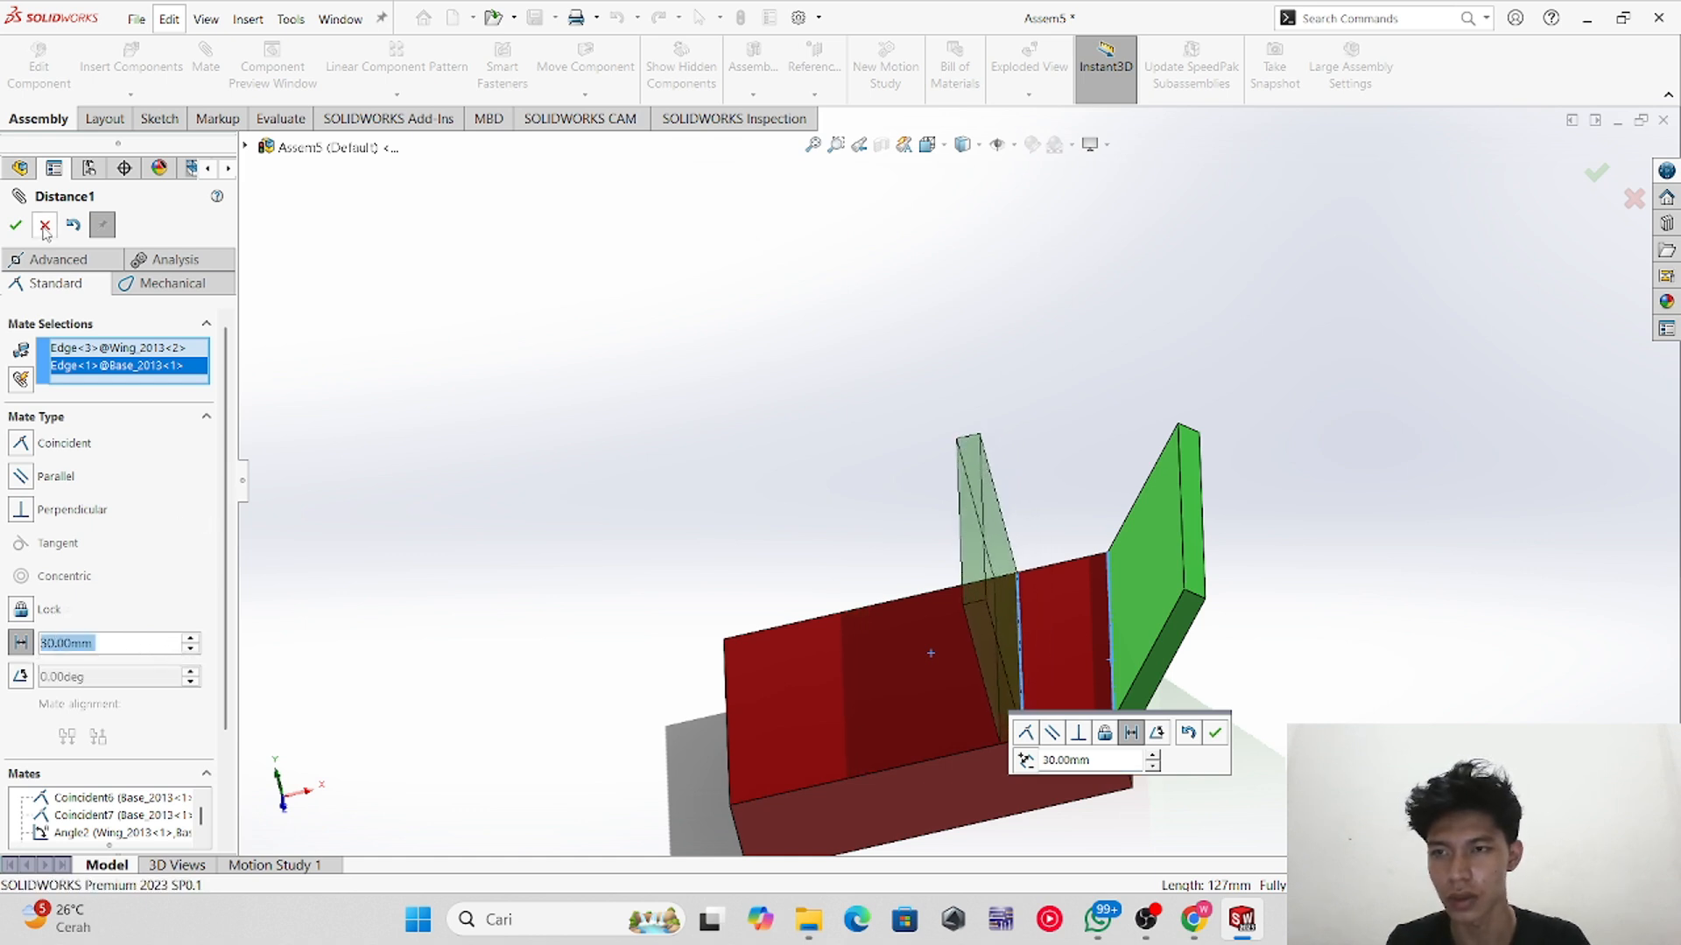
left_click(16, 225)
Step: Close the mate tool and make two more copies of the wing component in the assembly
middle_click_drag(780, 548, 788, 487)
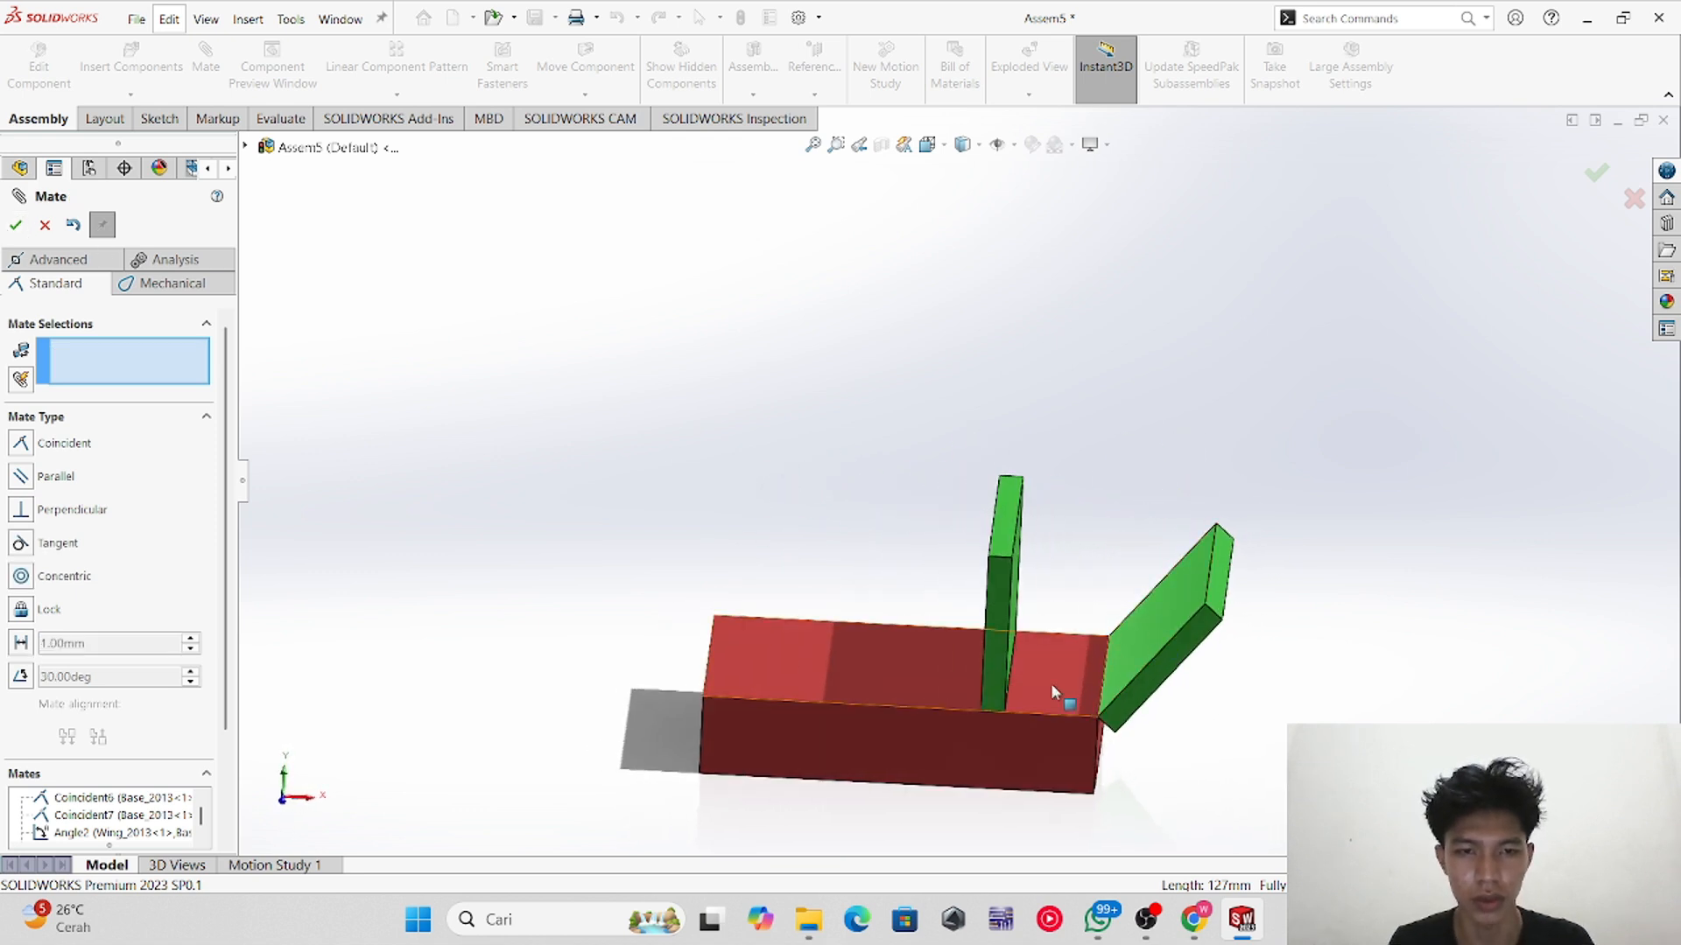
mouse_move(1061, 537)
middle_mouse_down()
mouse_move(1080, 491)
mouse_move(1073, 519)
middle_mouse_up()
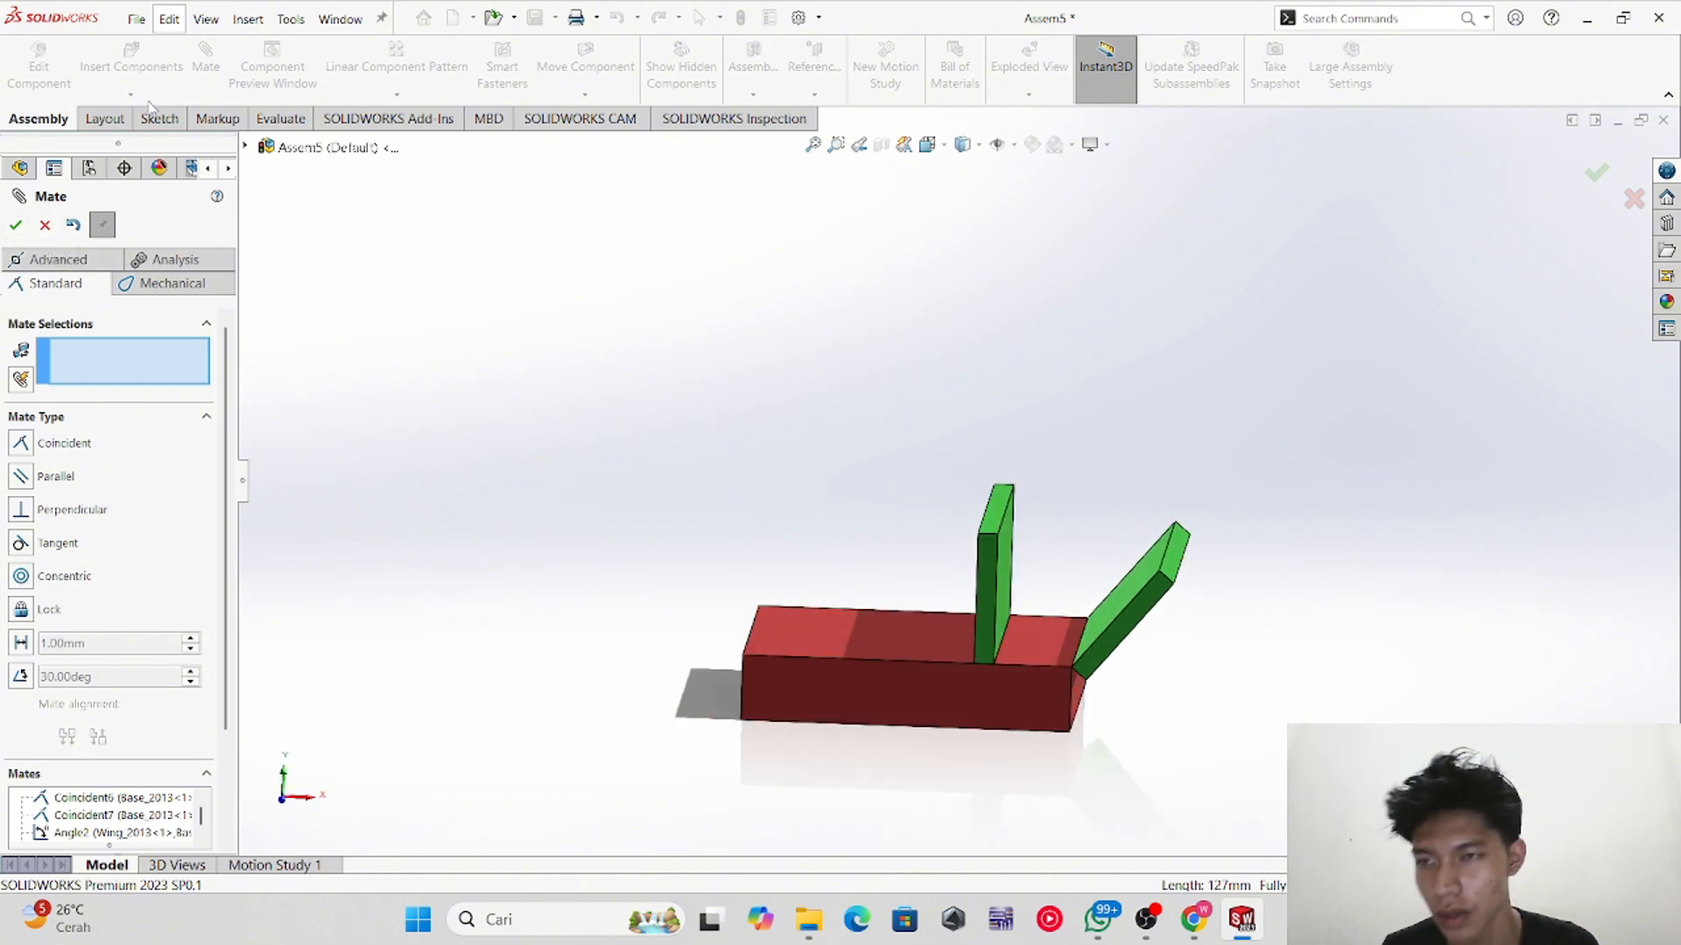
left_click(46, 225)
middle_click_drag(1159, 461, 1168, 487)
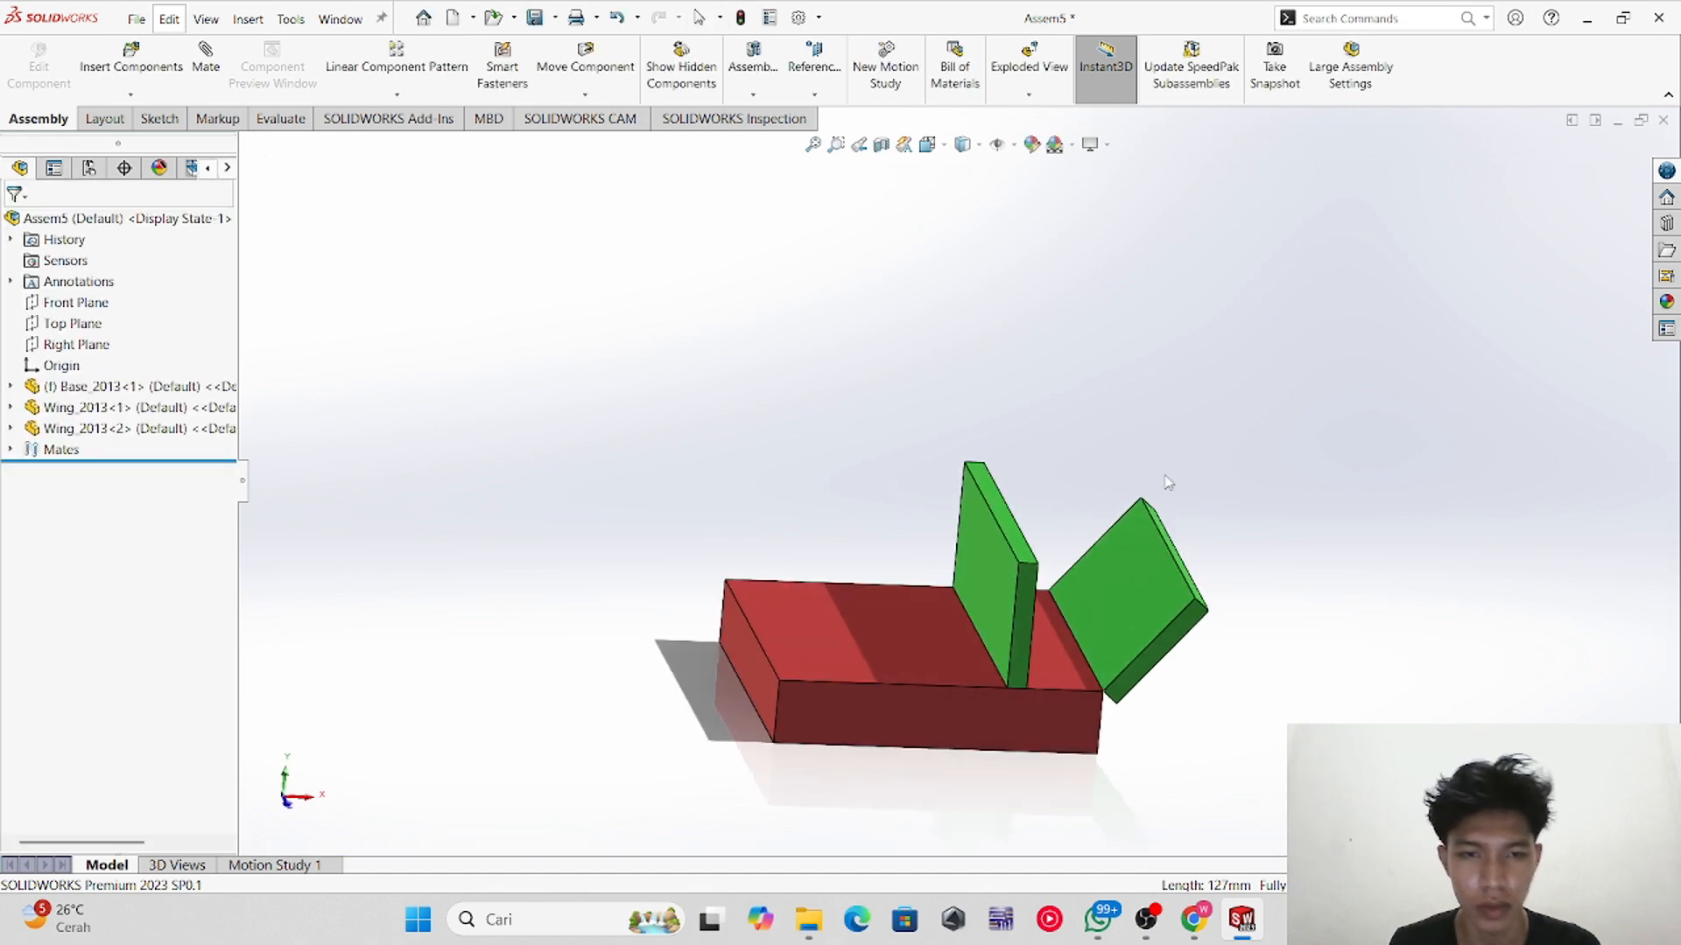
left_click_drag(1006, 586, 792, 376, "ctrl")
left_click_drag(995, 581, 827, 186, "ctrl")
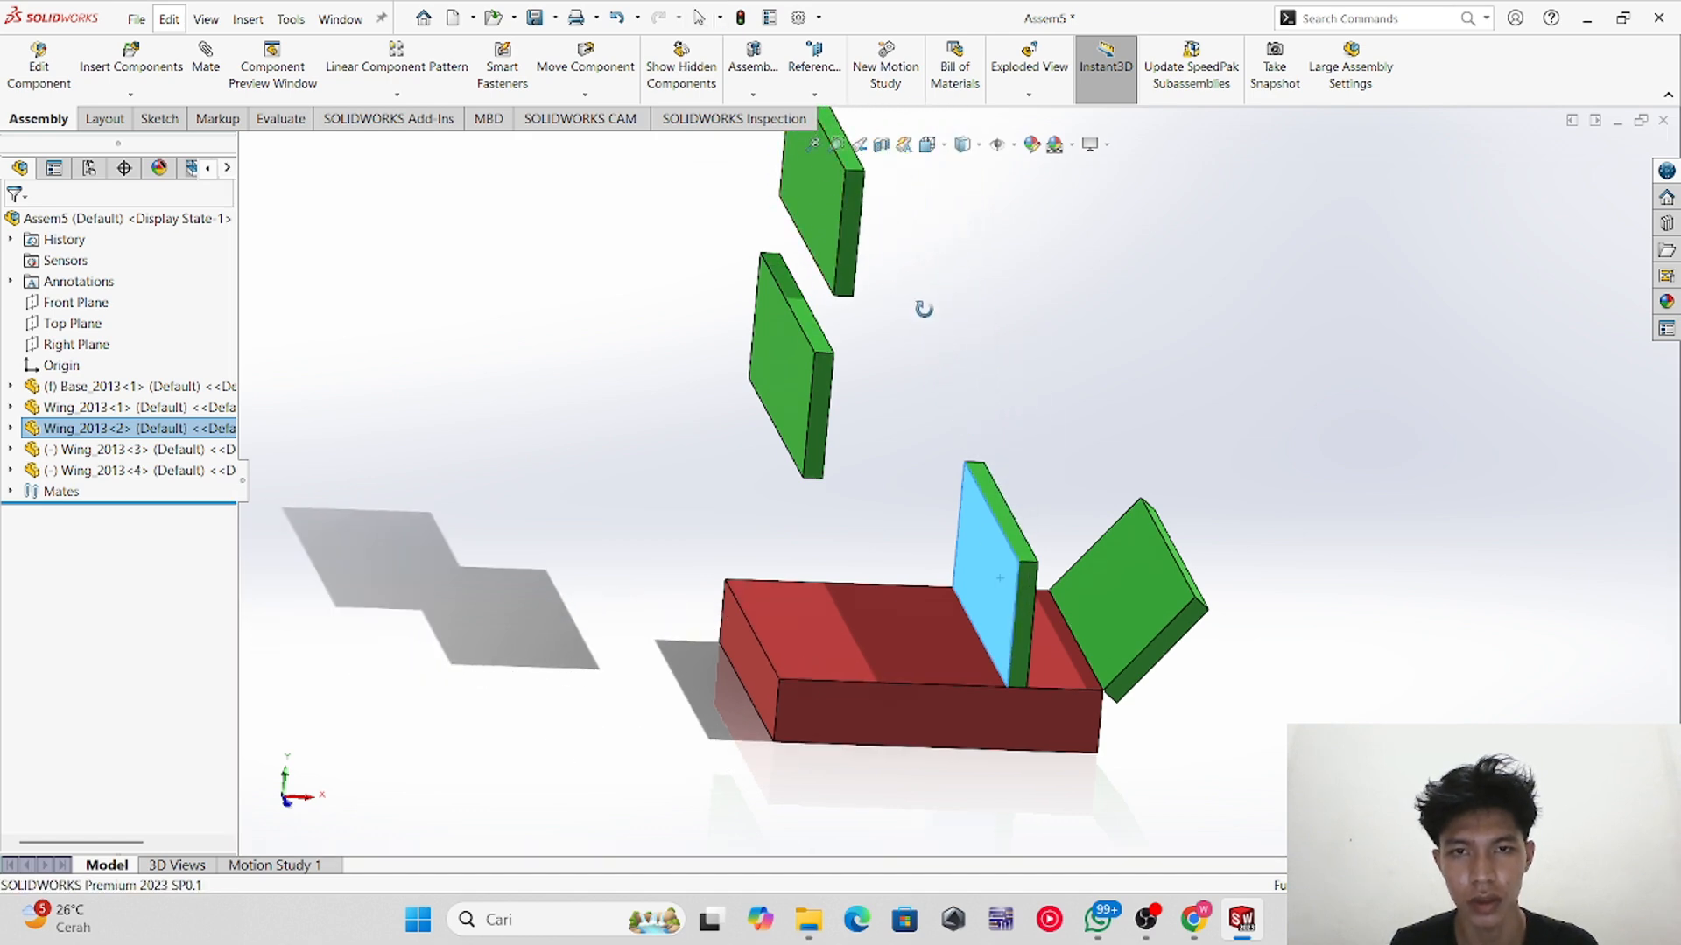
Step: Mate the face of one new wing copy coincident with the face of the other wing copy
middle_click_drag(919, 307, 953, 390)
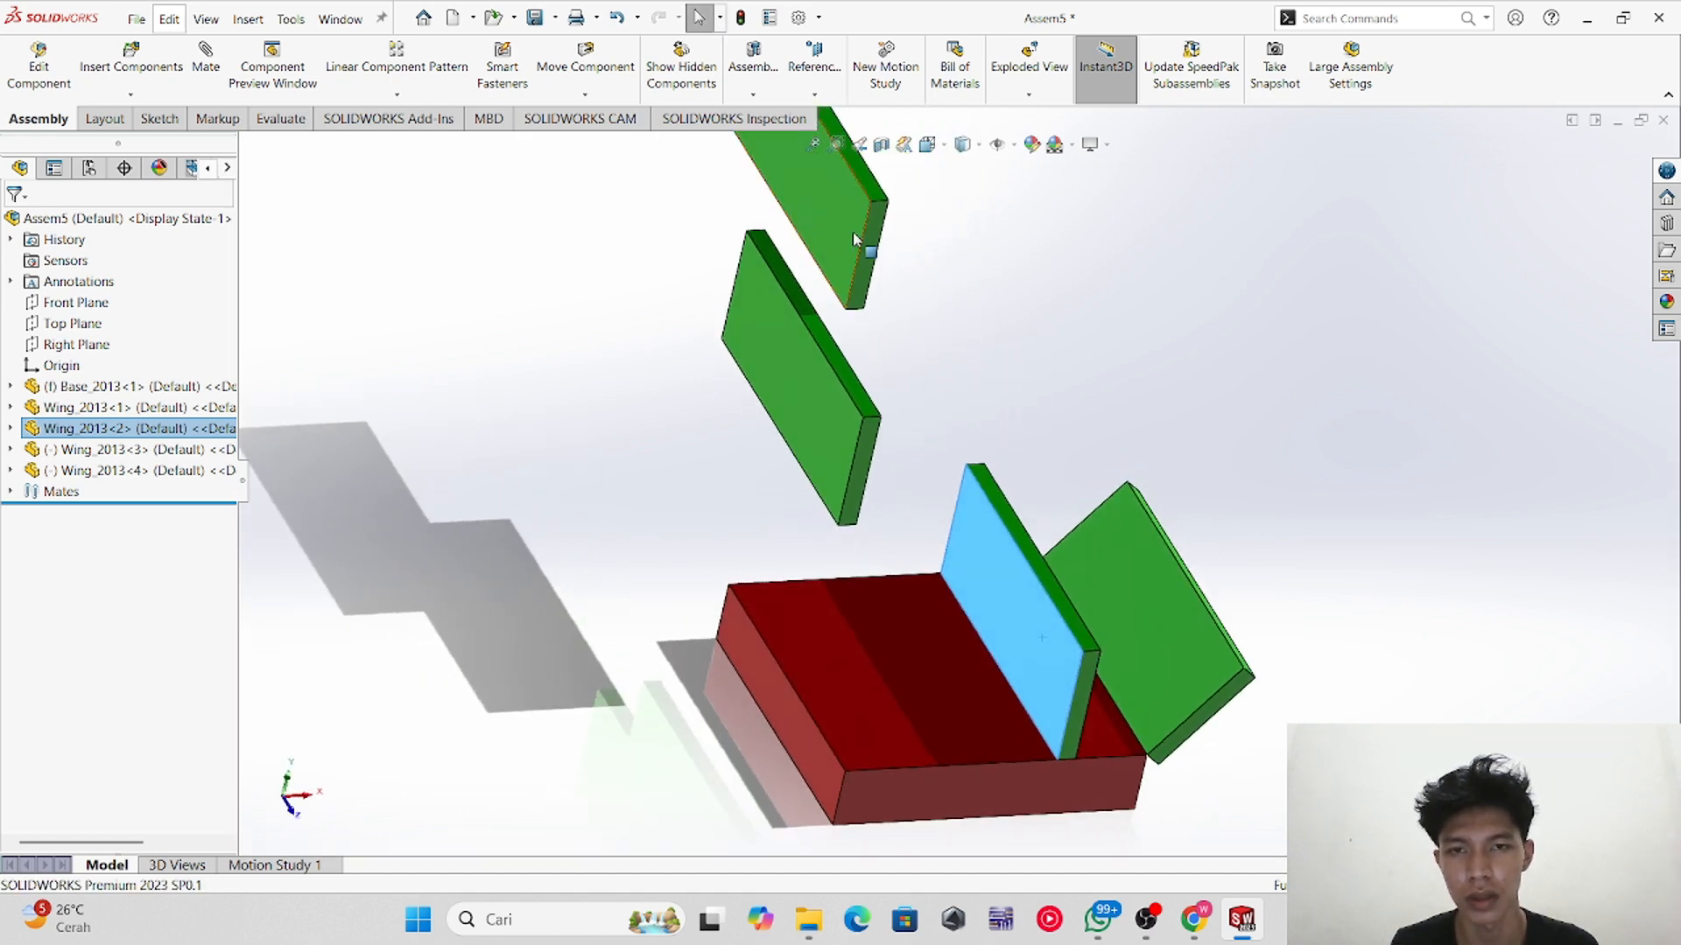
left_click(206, 60)
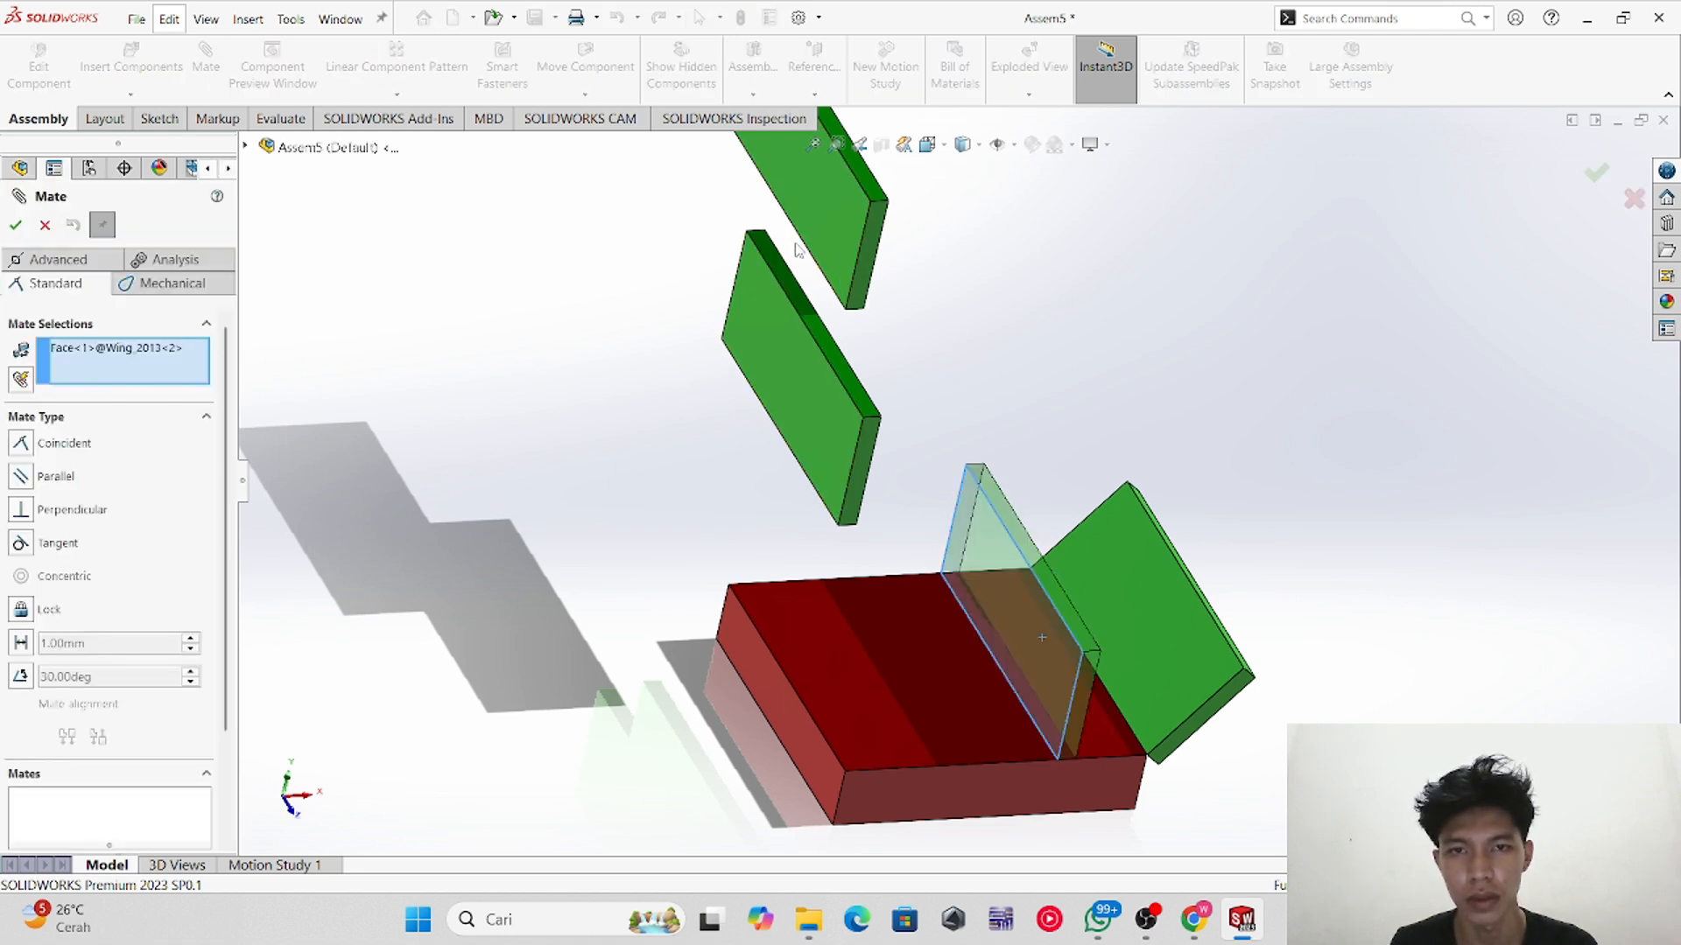
left_click(825, 224)
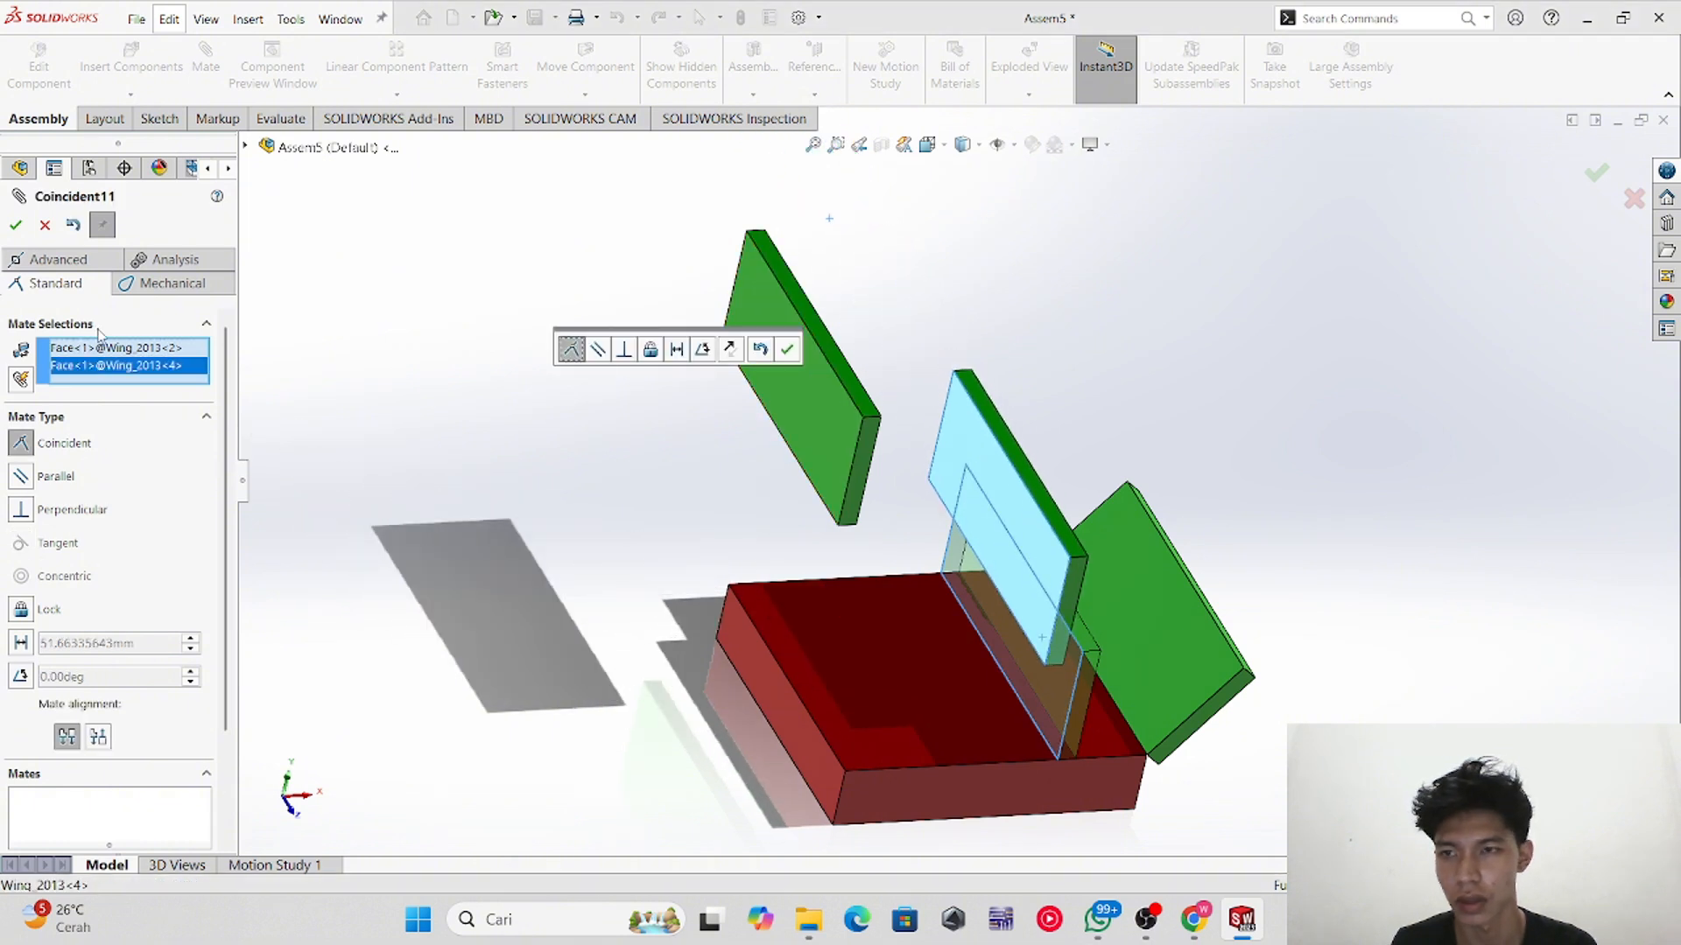
left_click(127, 348)
key("Delete")
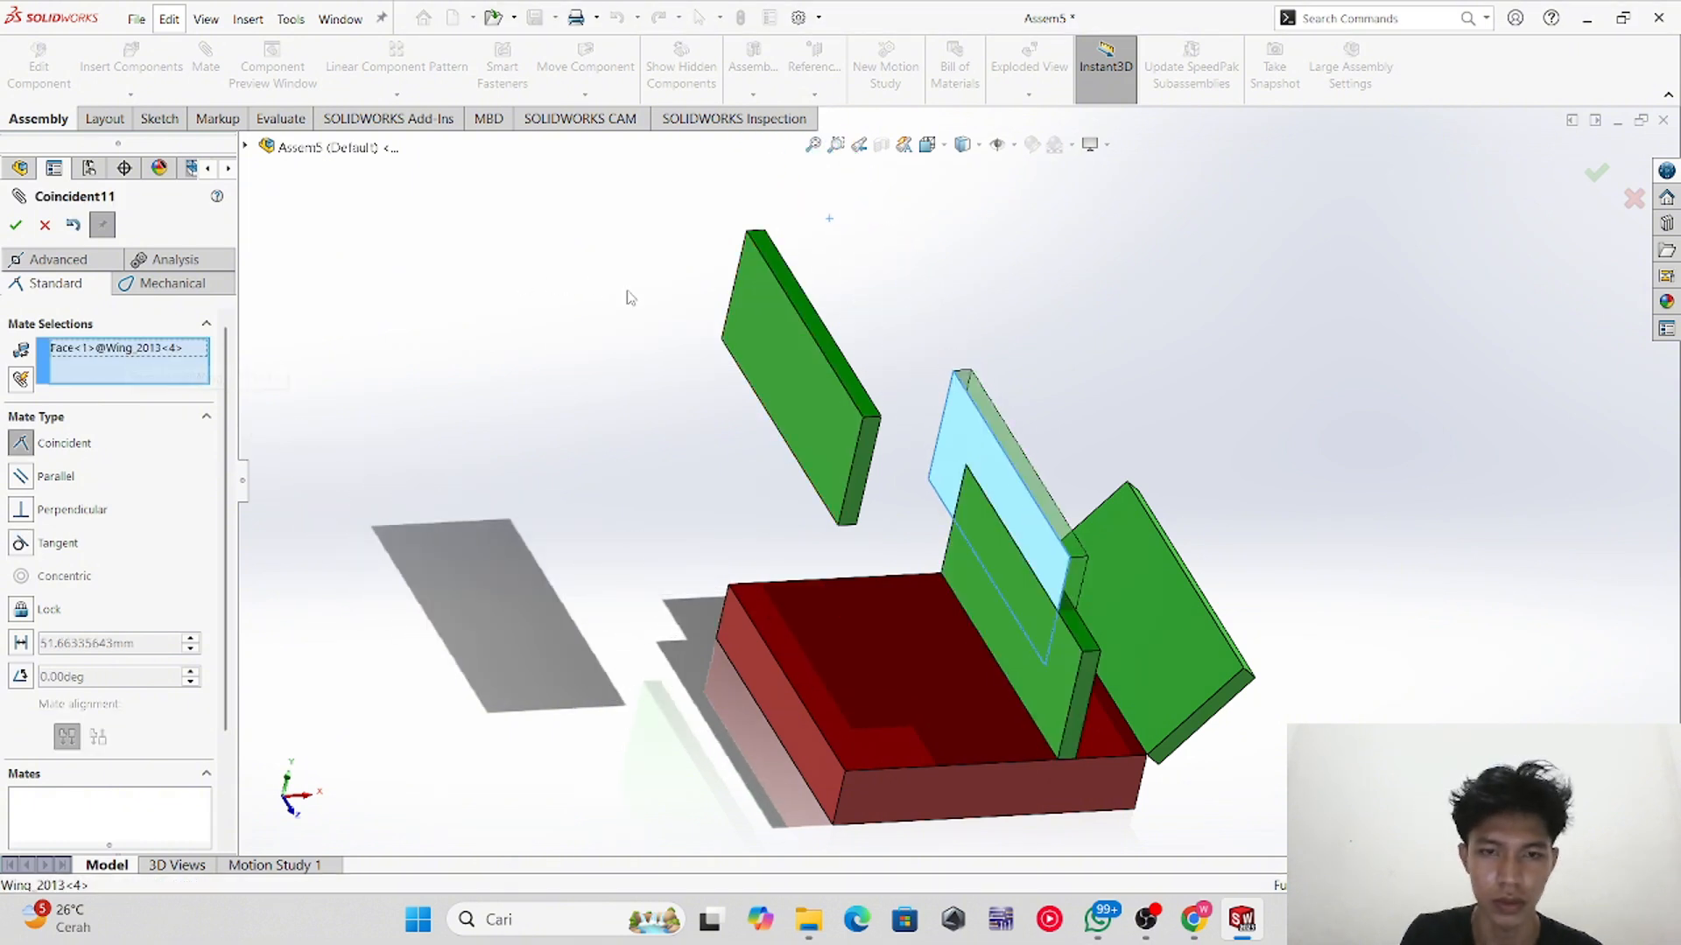
left_click(809, 366)
left_click(698, 458)
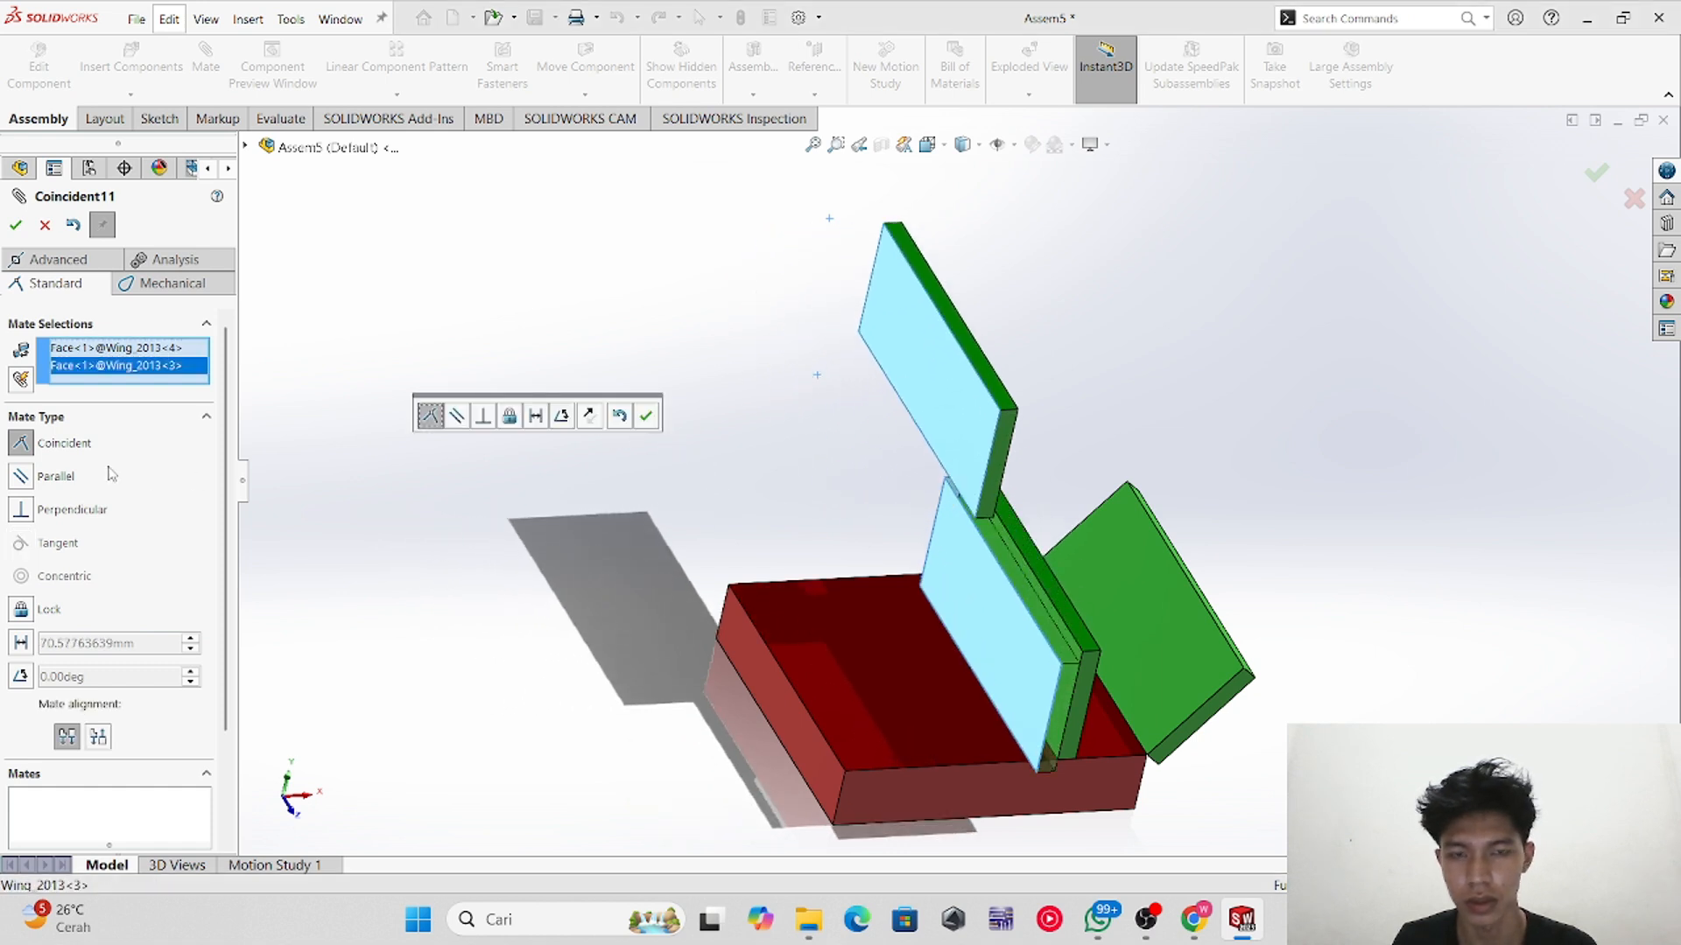
left_click(15, 225)
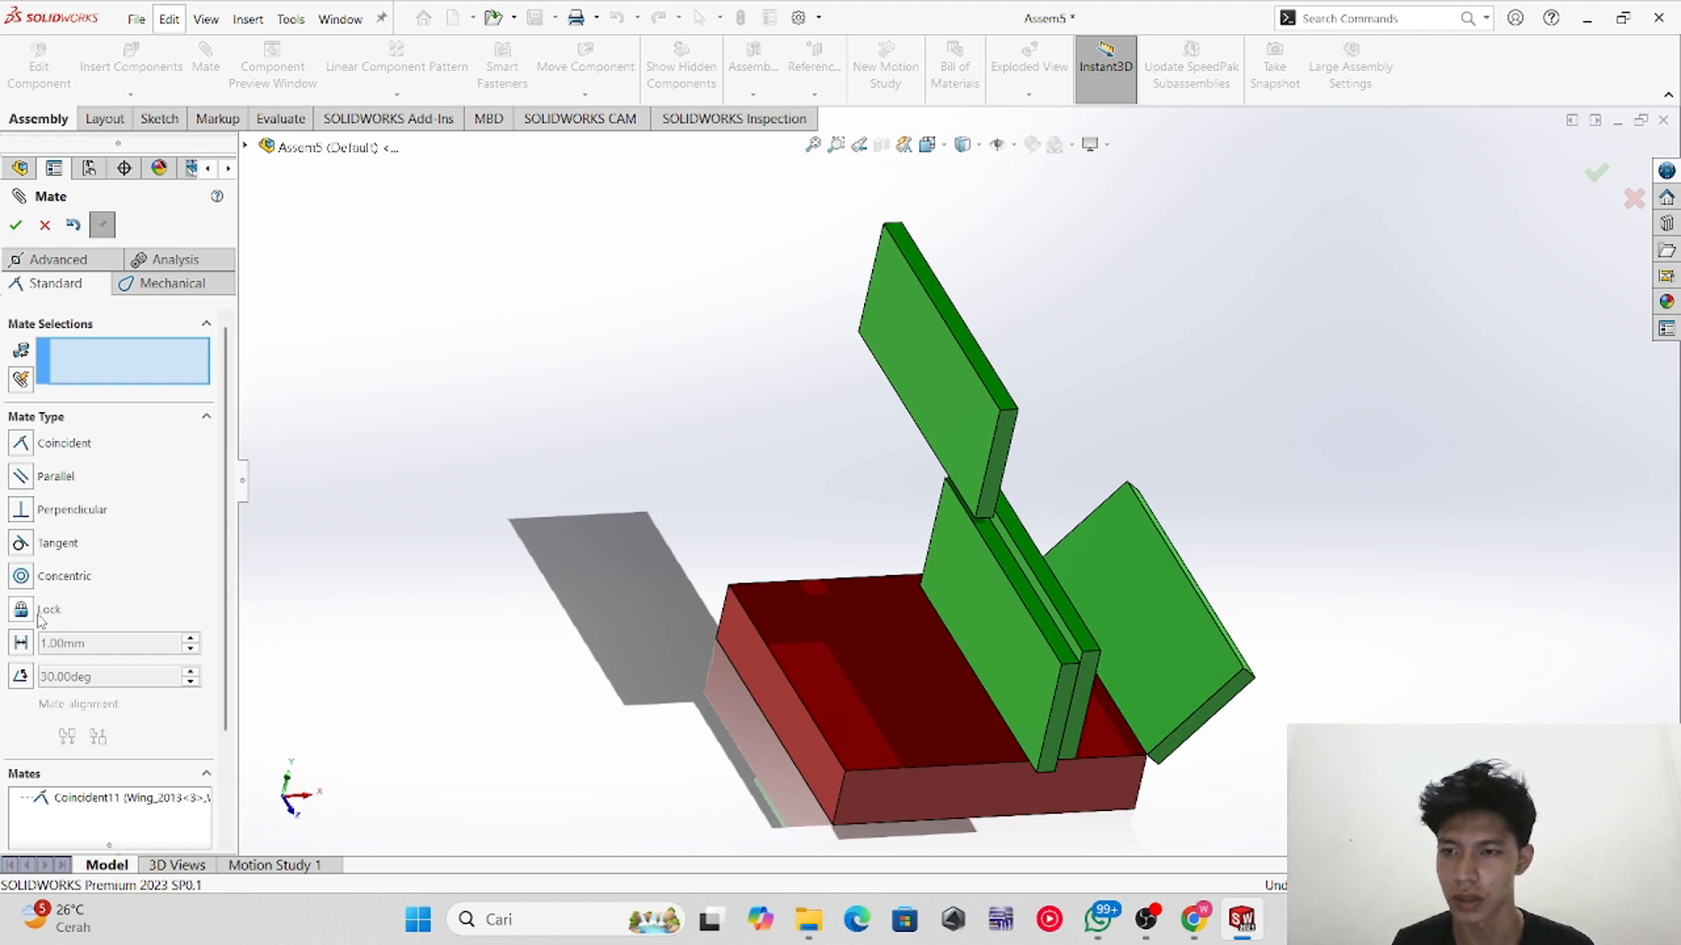
Step: Lock the two new wing copies together with a Lock mate
left_click(936, 376)
left_click(984, 602)
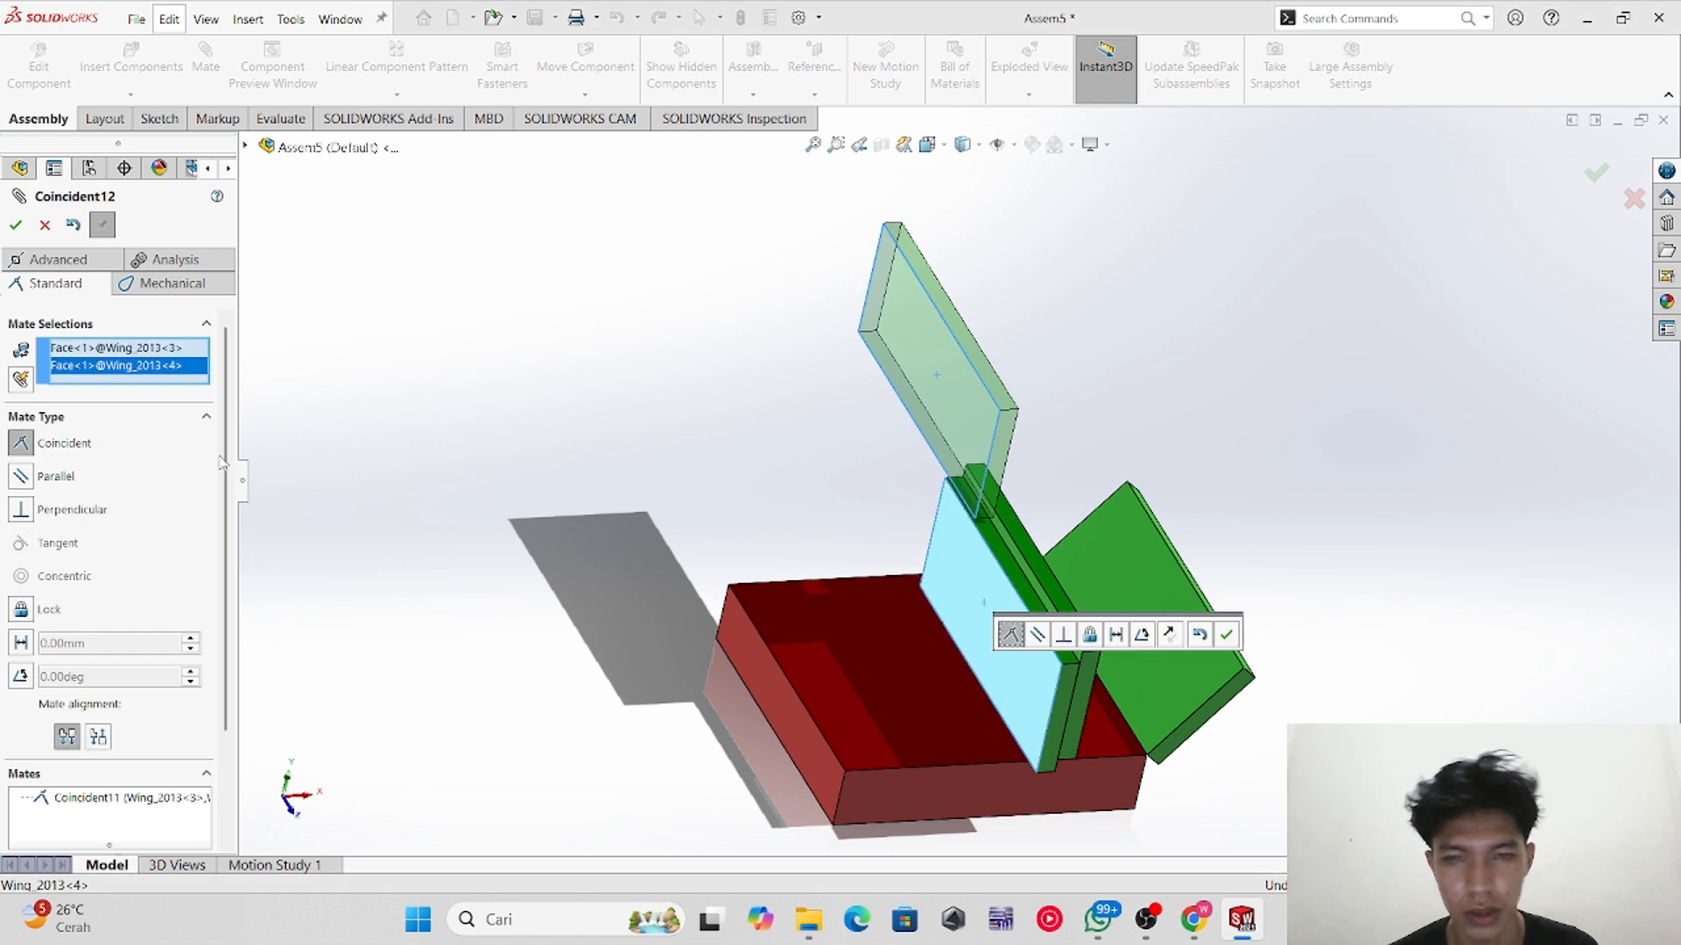
left_click(22, 610)
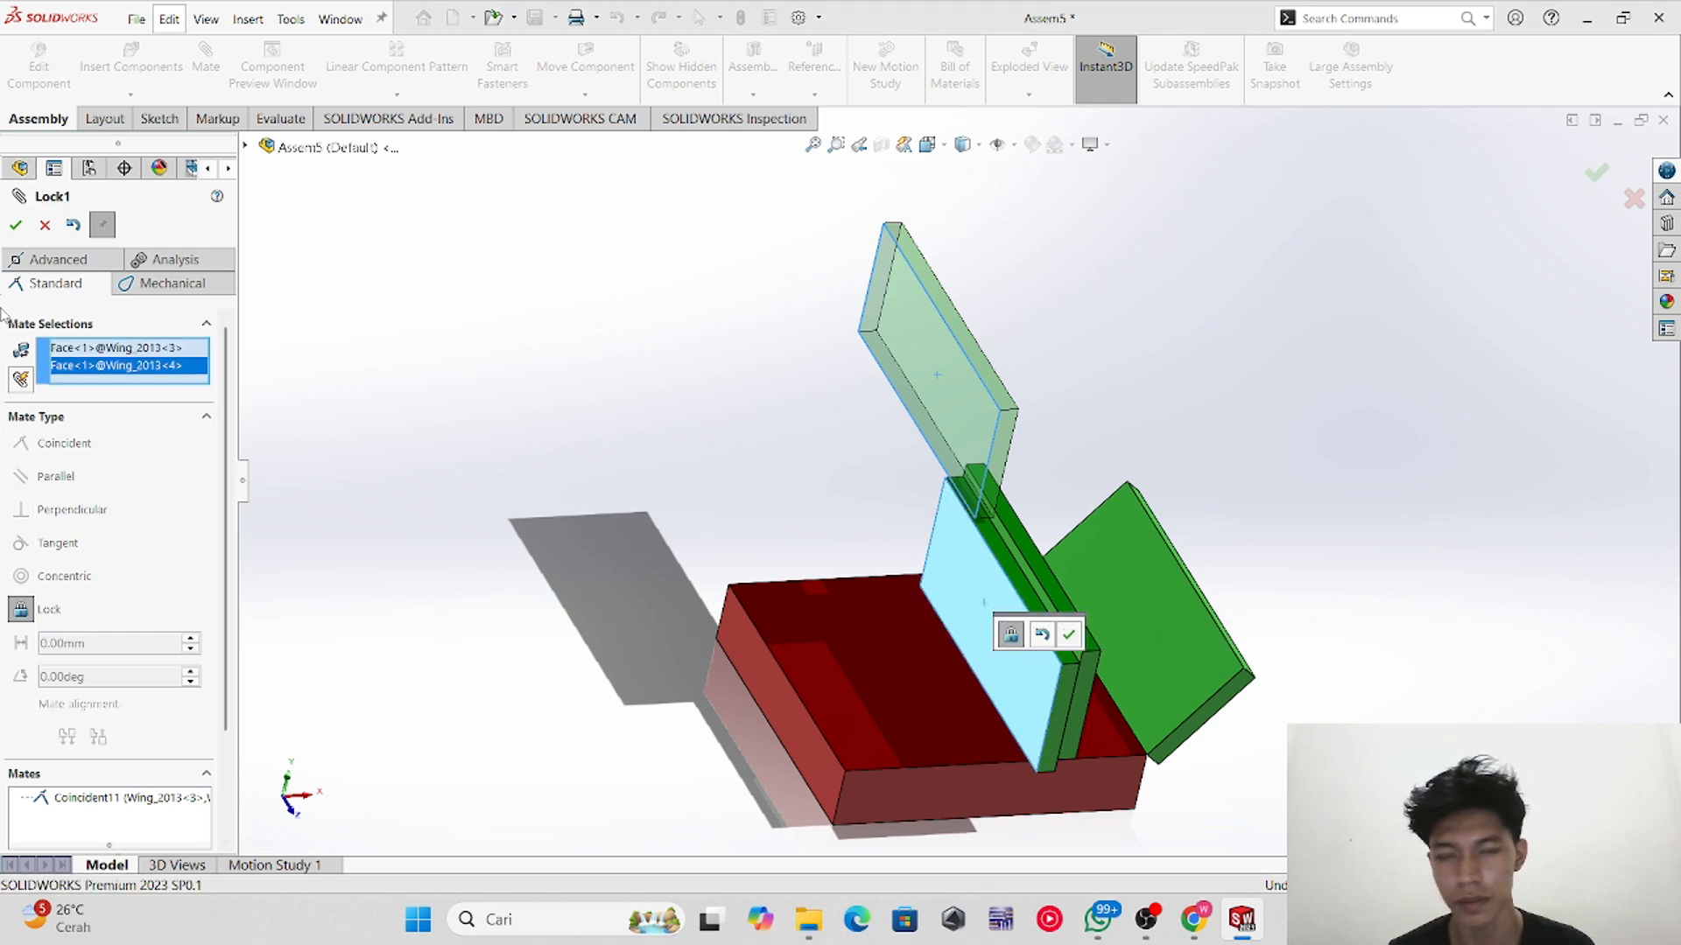
left_click(12, 229)
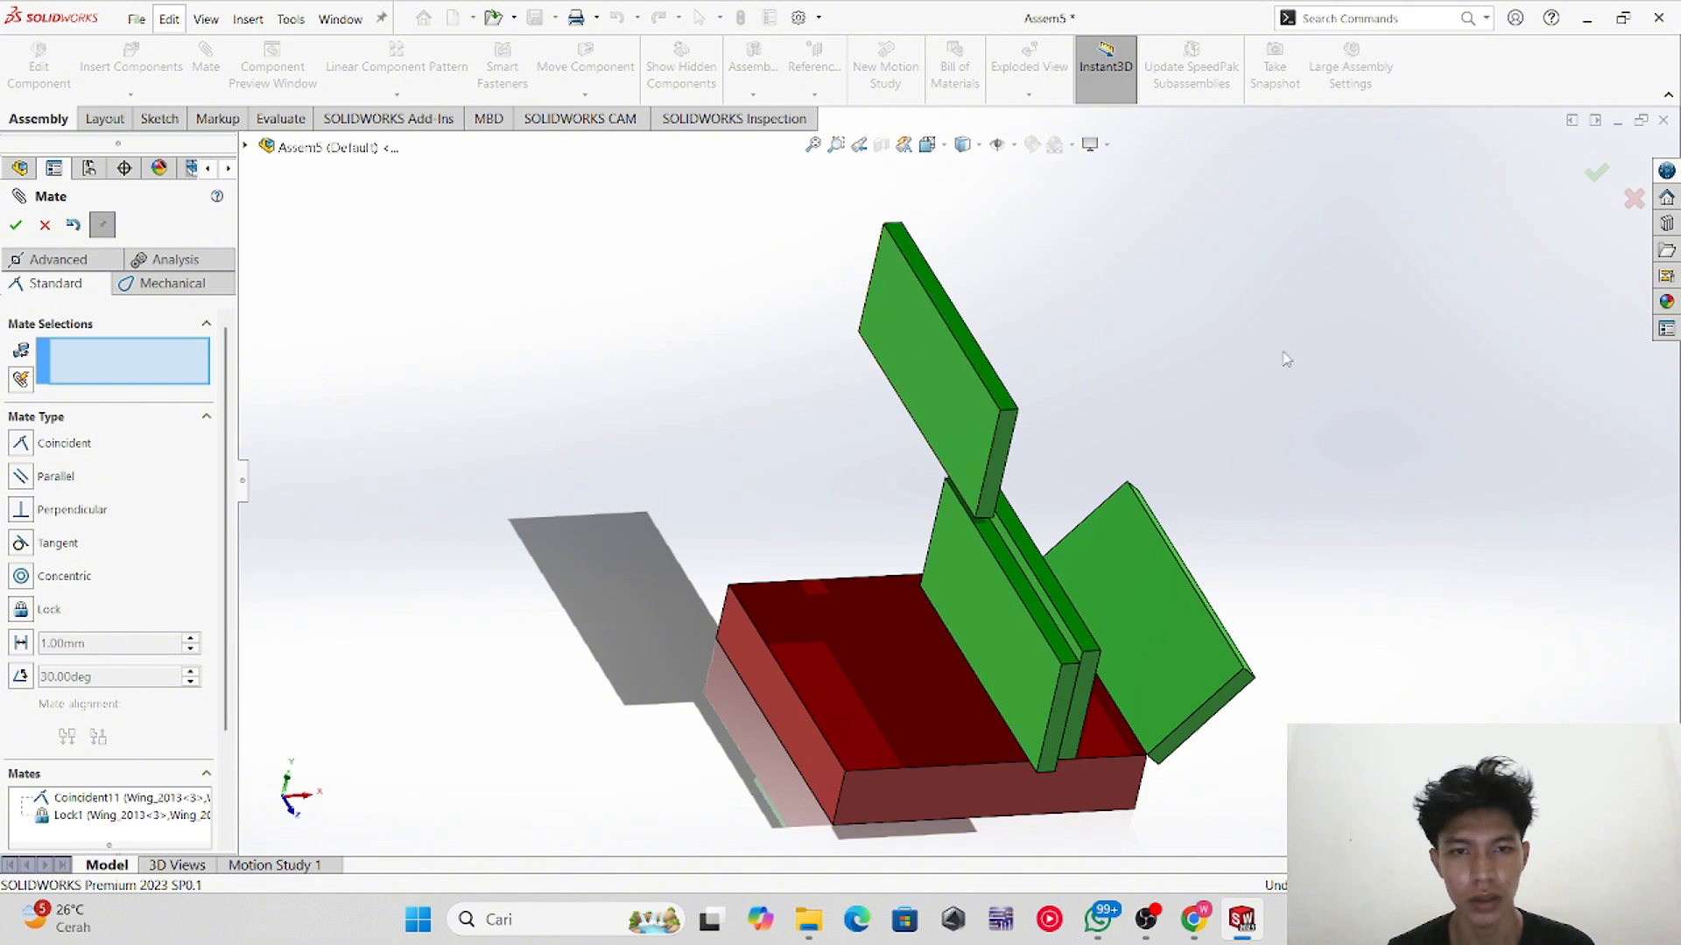
middle_click_drag(1283, 360, 1232, 356)
left_click_drag(937, 396, 691, 297)
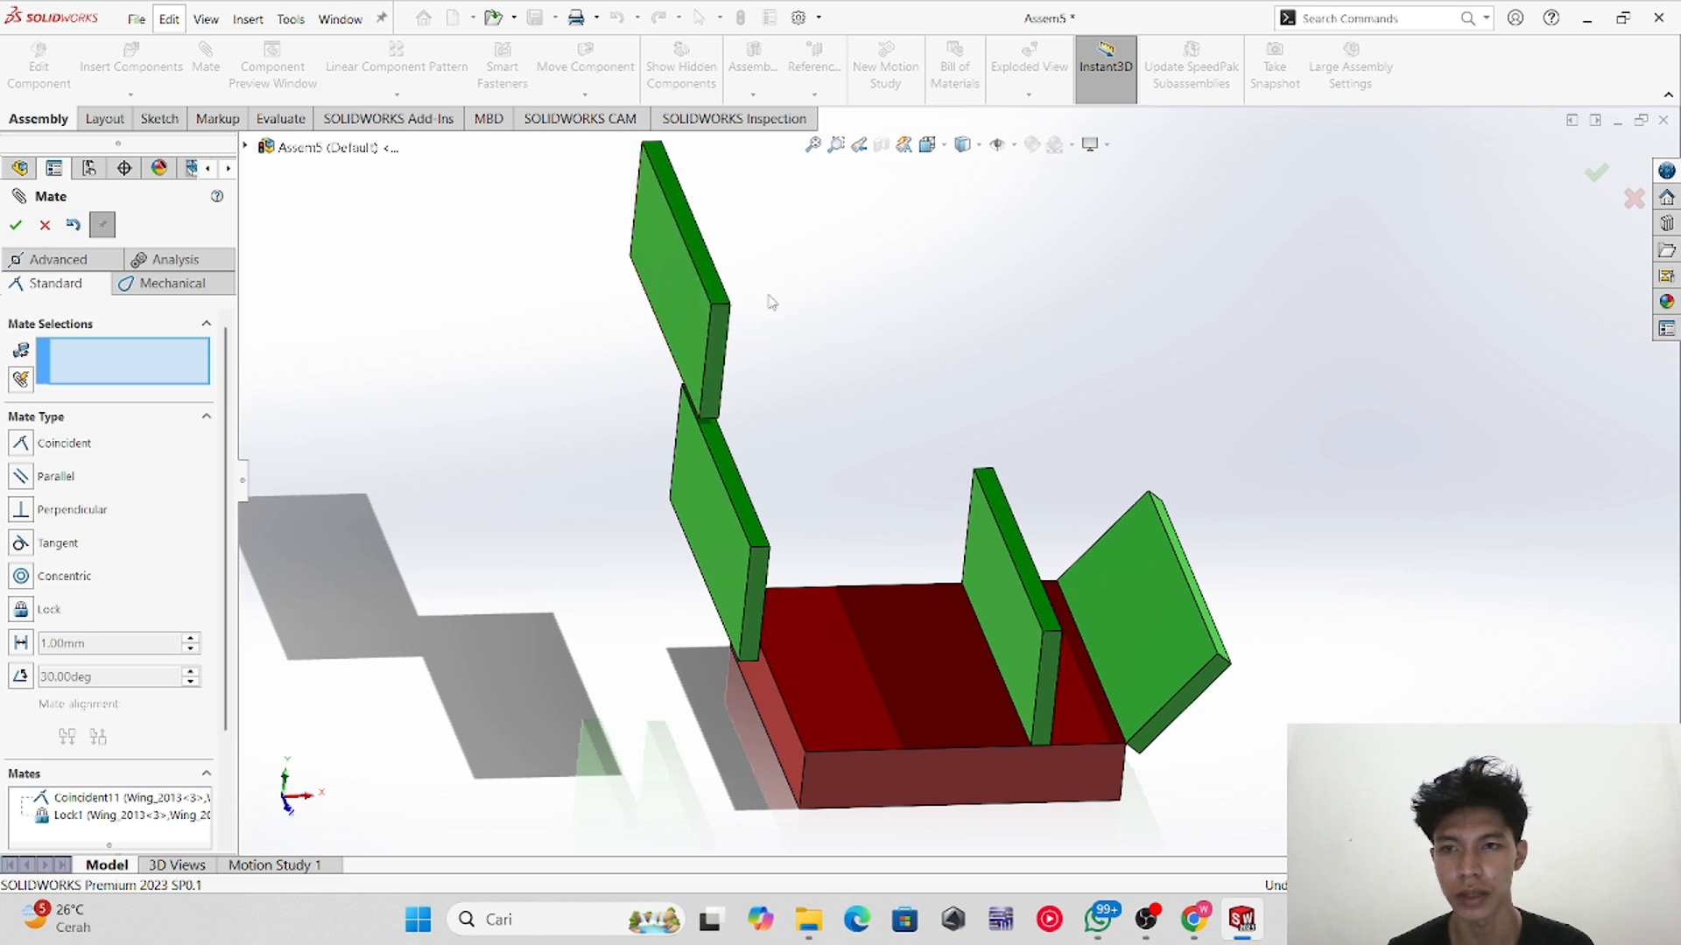
mouse_move(665, 318)
left_mouse_down()
mouse_move(777, 312)
mouse_move(680, 330)
mouse_move(695, 326)
left_mouse_up()
middle_click_drag(867, 371, 883, 342)
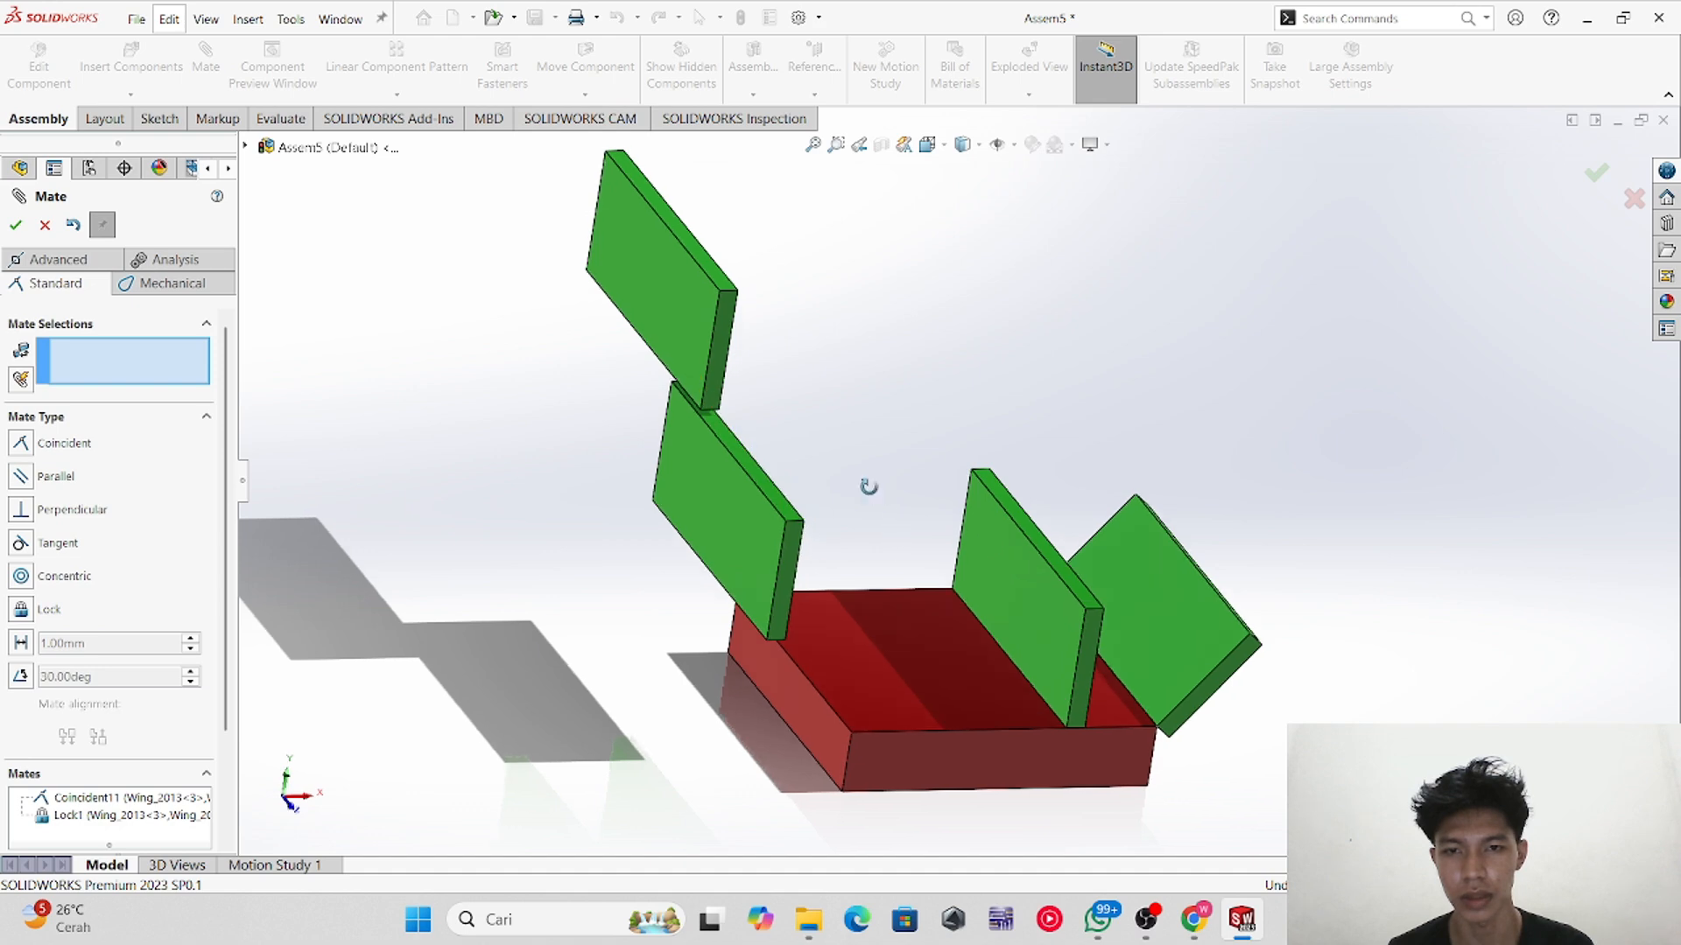
middle_click_drag(867, 485, 770, 514)
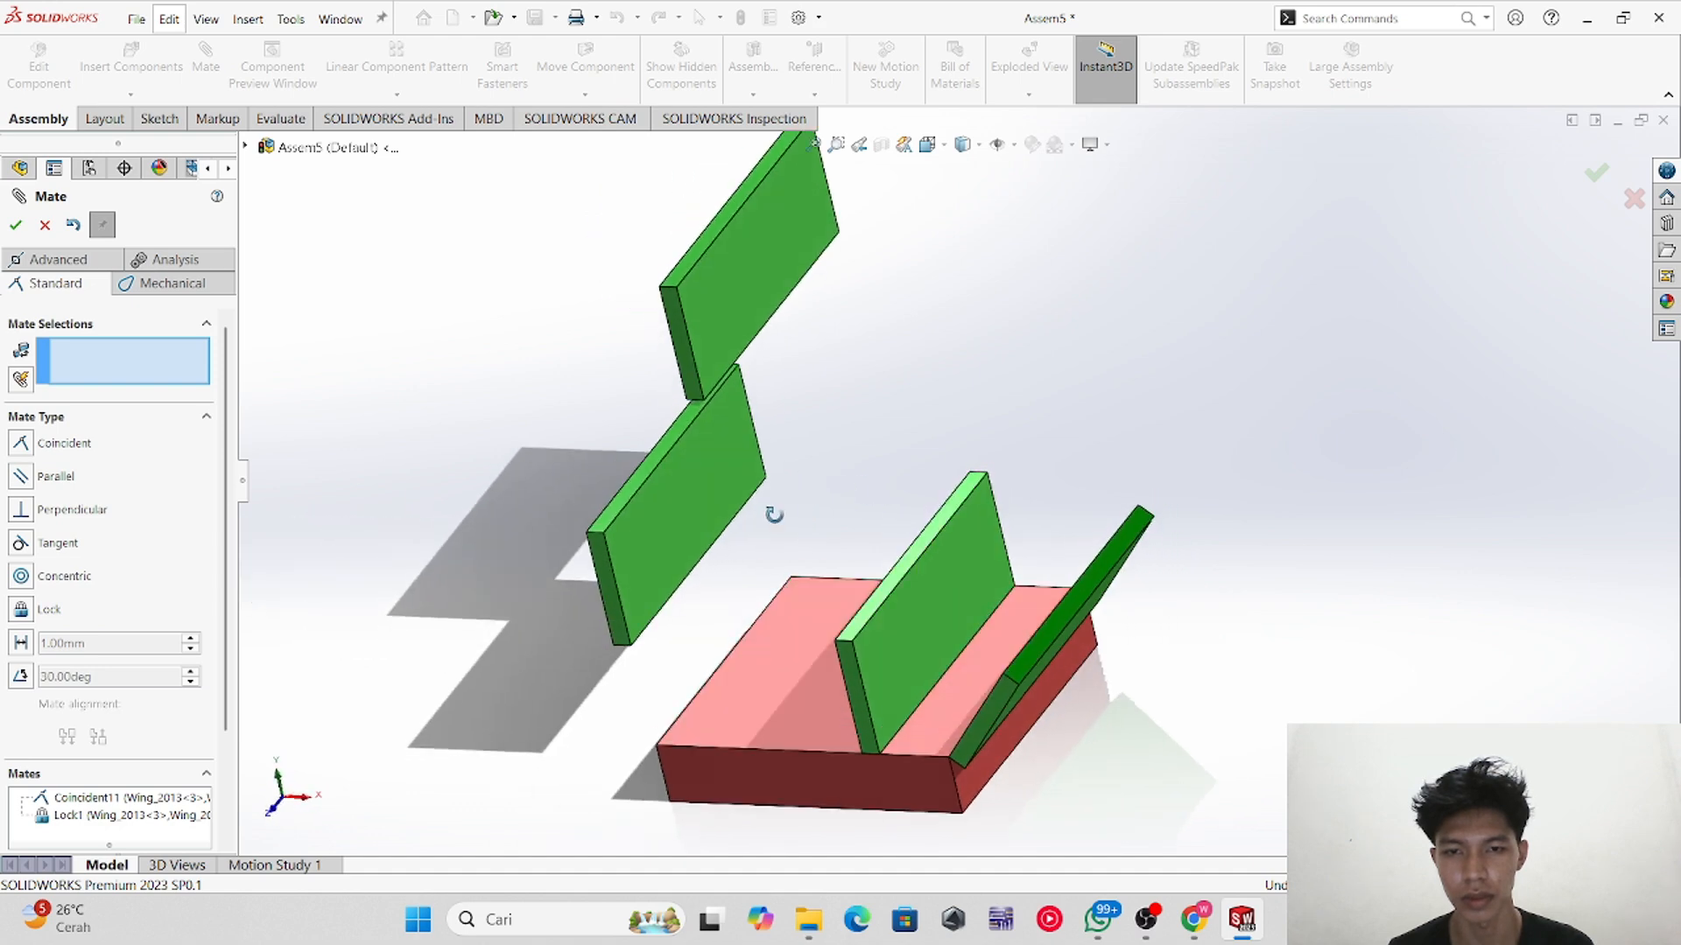
Step: Mate the lower edge of one new wing copy coincident with the base block's edge
left_click(663, 615)
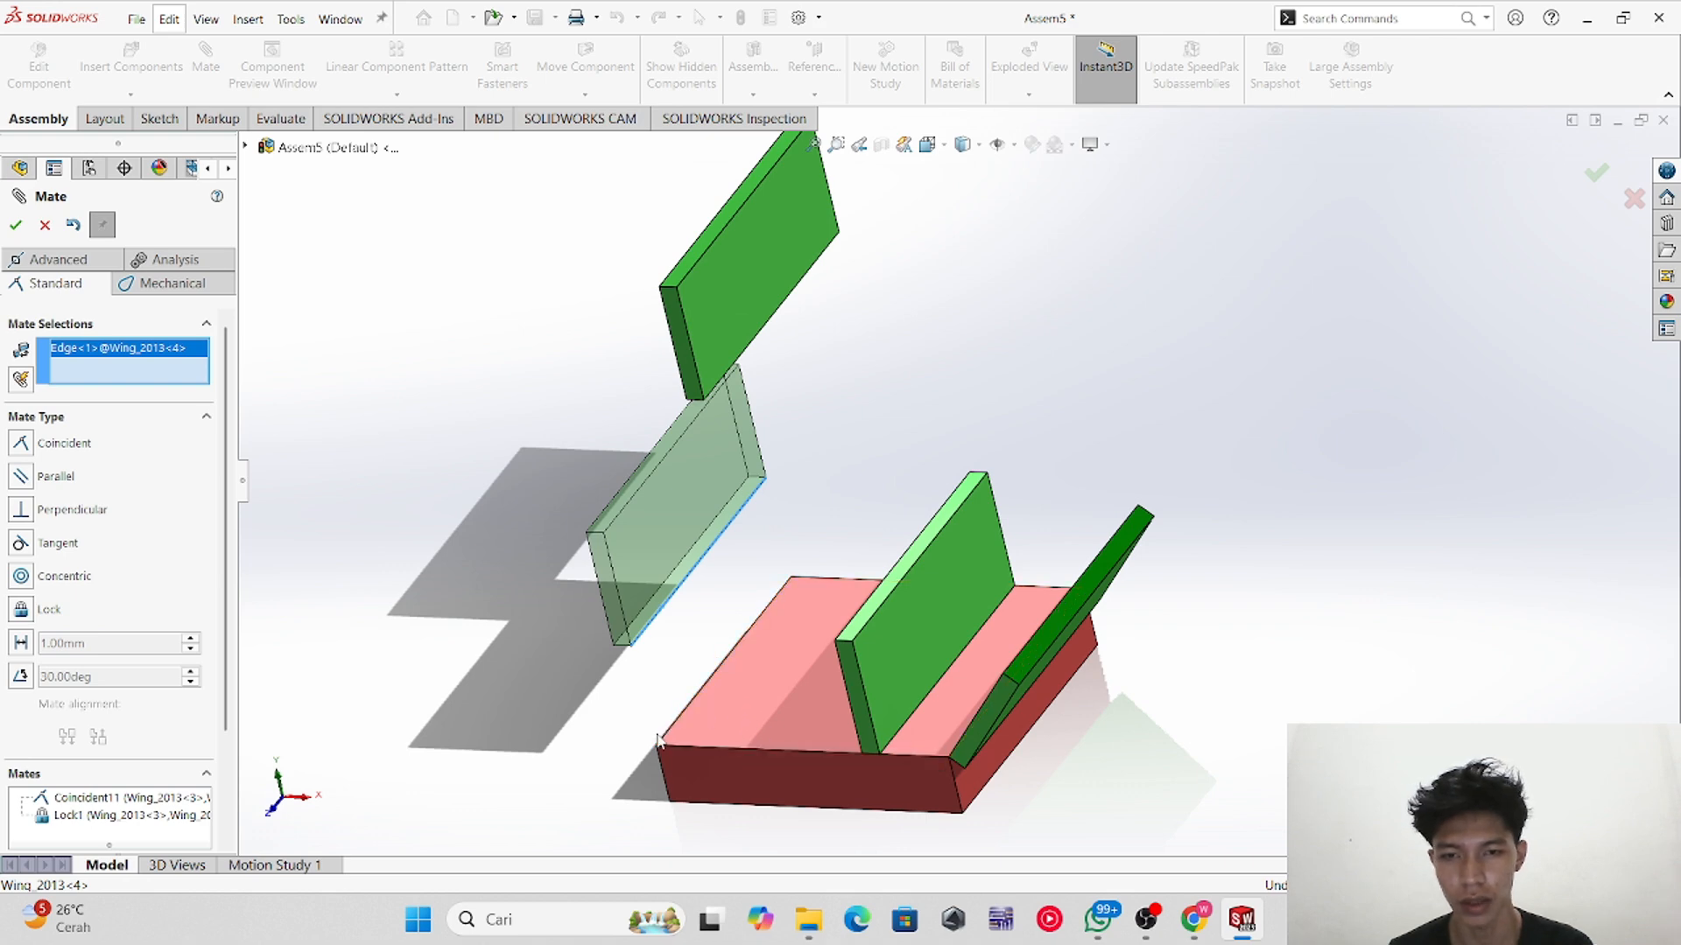
middle_click_drag(658, 740, 750, 703)
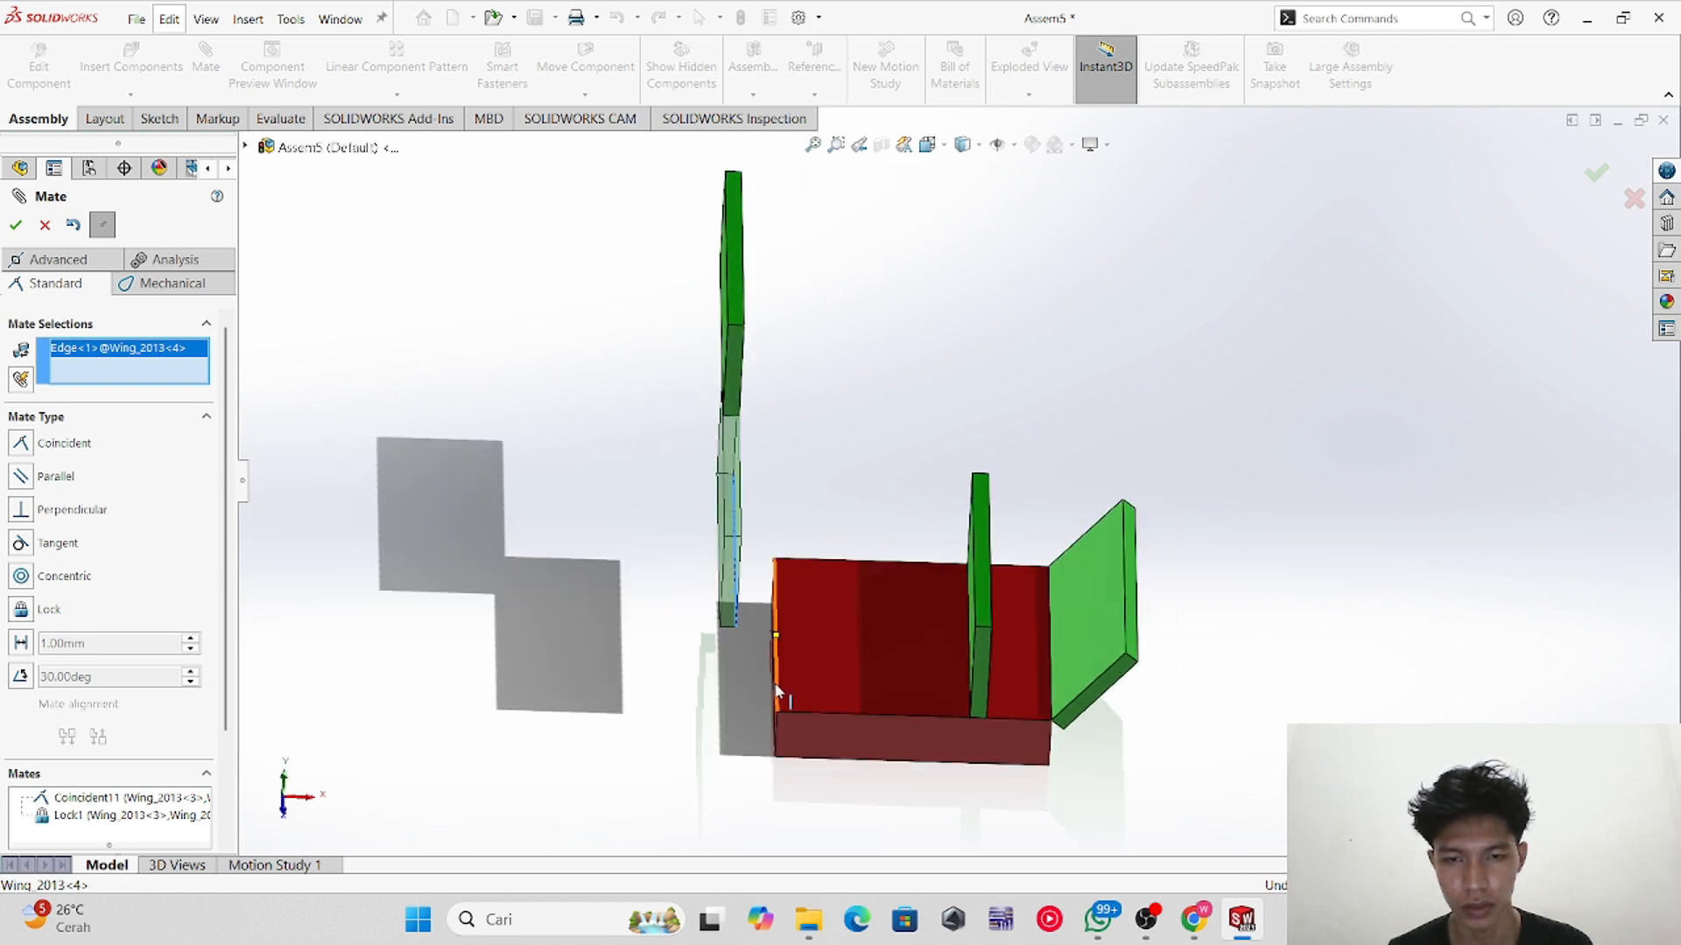
left_click(772, 685)
mouse_move(885, 491)
middle_mouse_down()
mouse_move(888, 463)
mouse_move(857, 481)
middle_mouse_up()
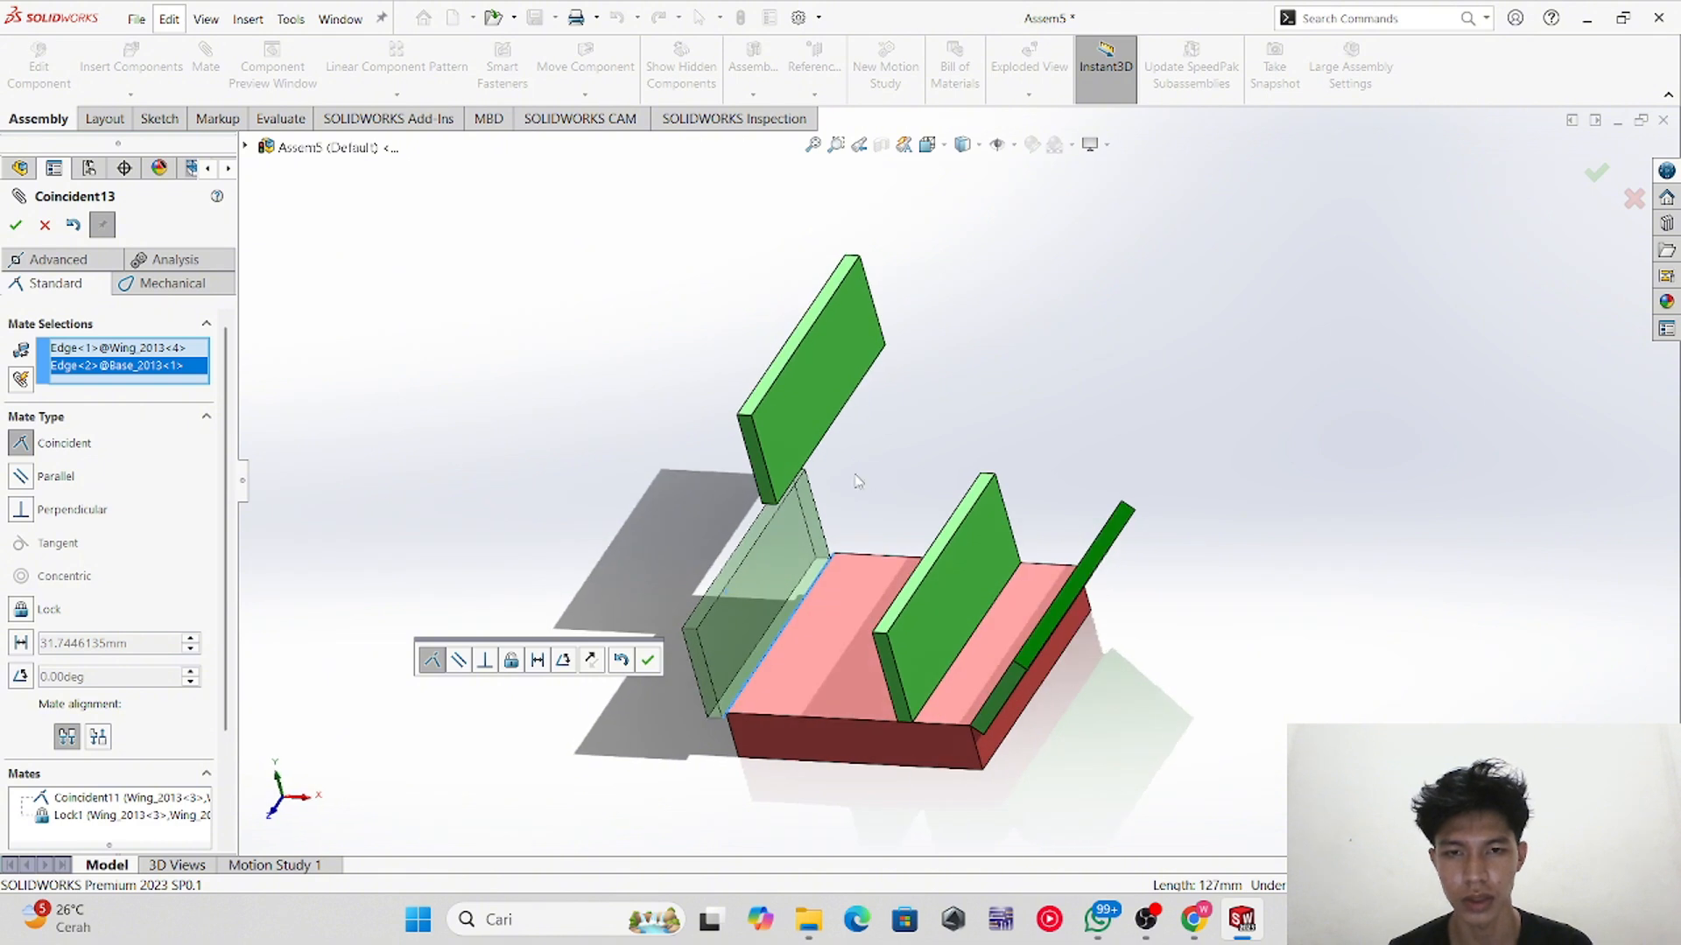
left_click(17, 224)
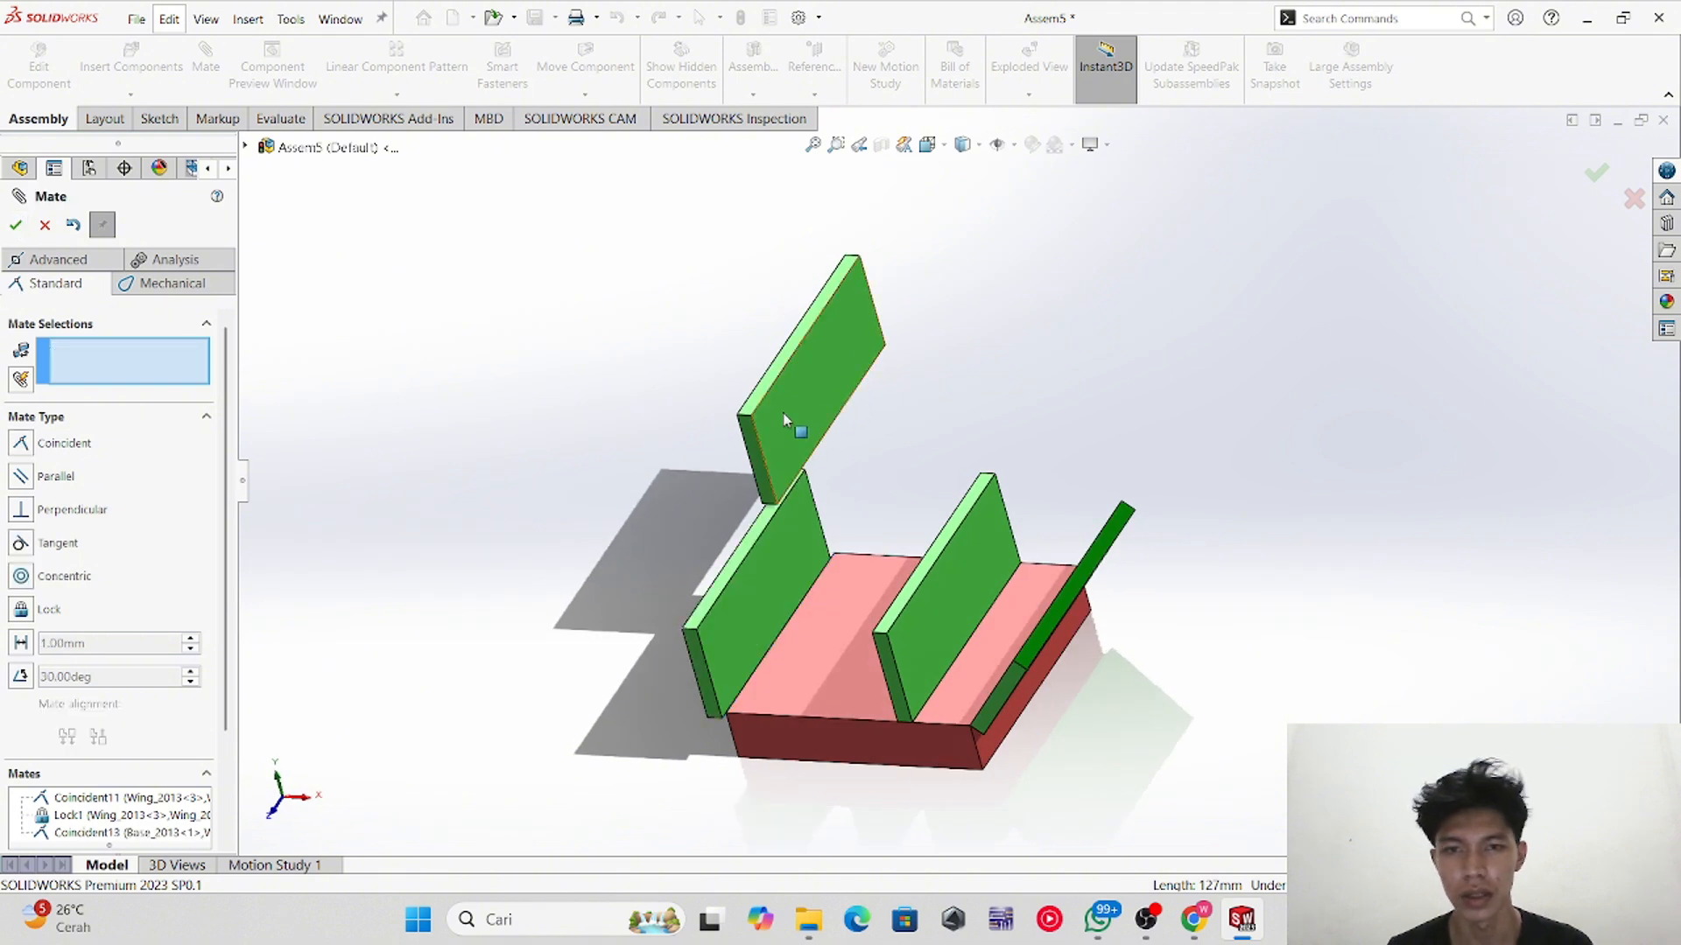
Step: Mate the side face of the wing copy coincident with the base block's front face
mouse_move(782, 432)
left_mouse_down()
mouse_move(724, 432)
mouse_move(799, 424)
mouse_move(787, 401)
left_mouse_up()
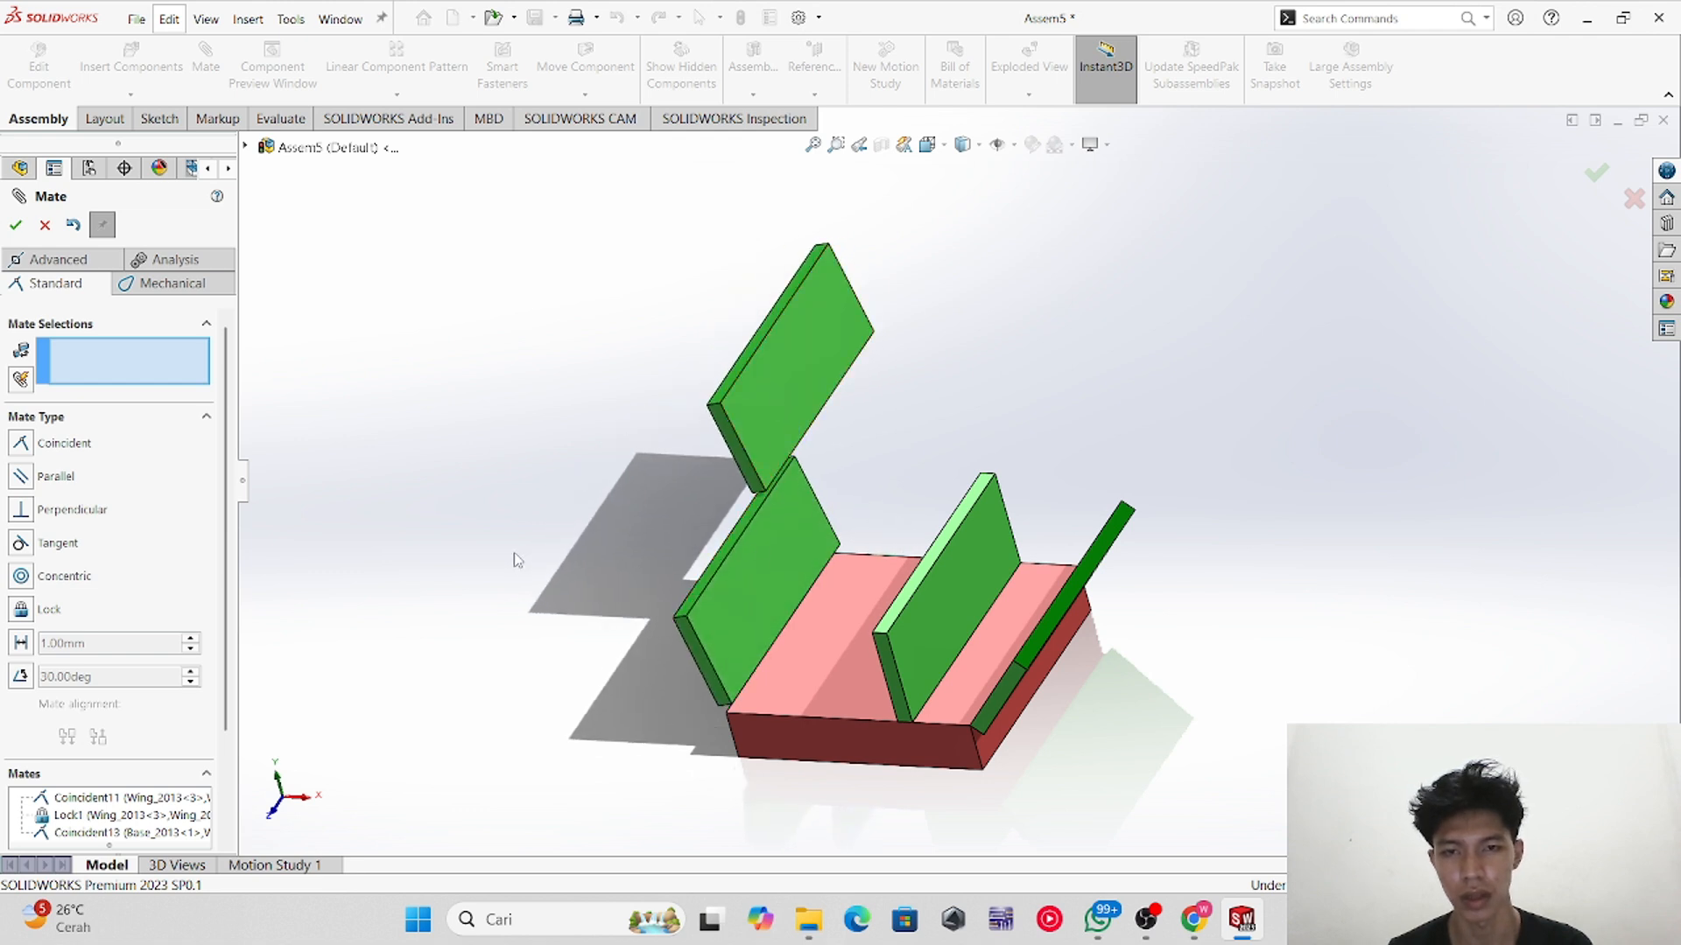
middle_click_drag(513, 554, 556, 536)
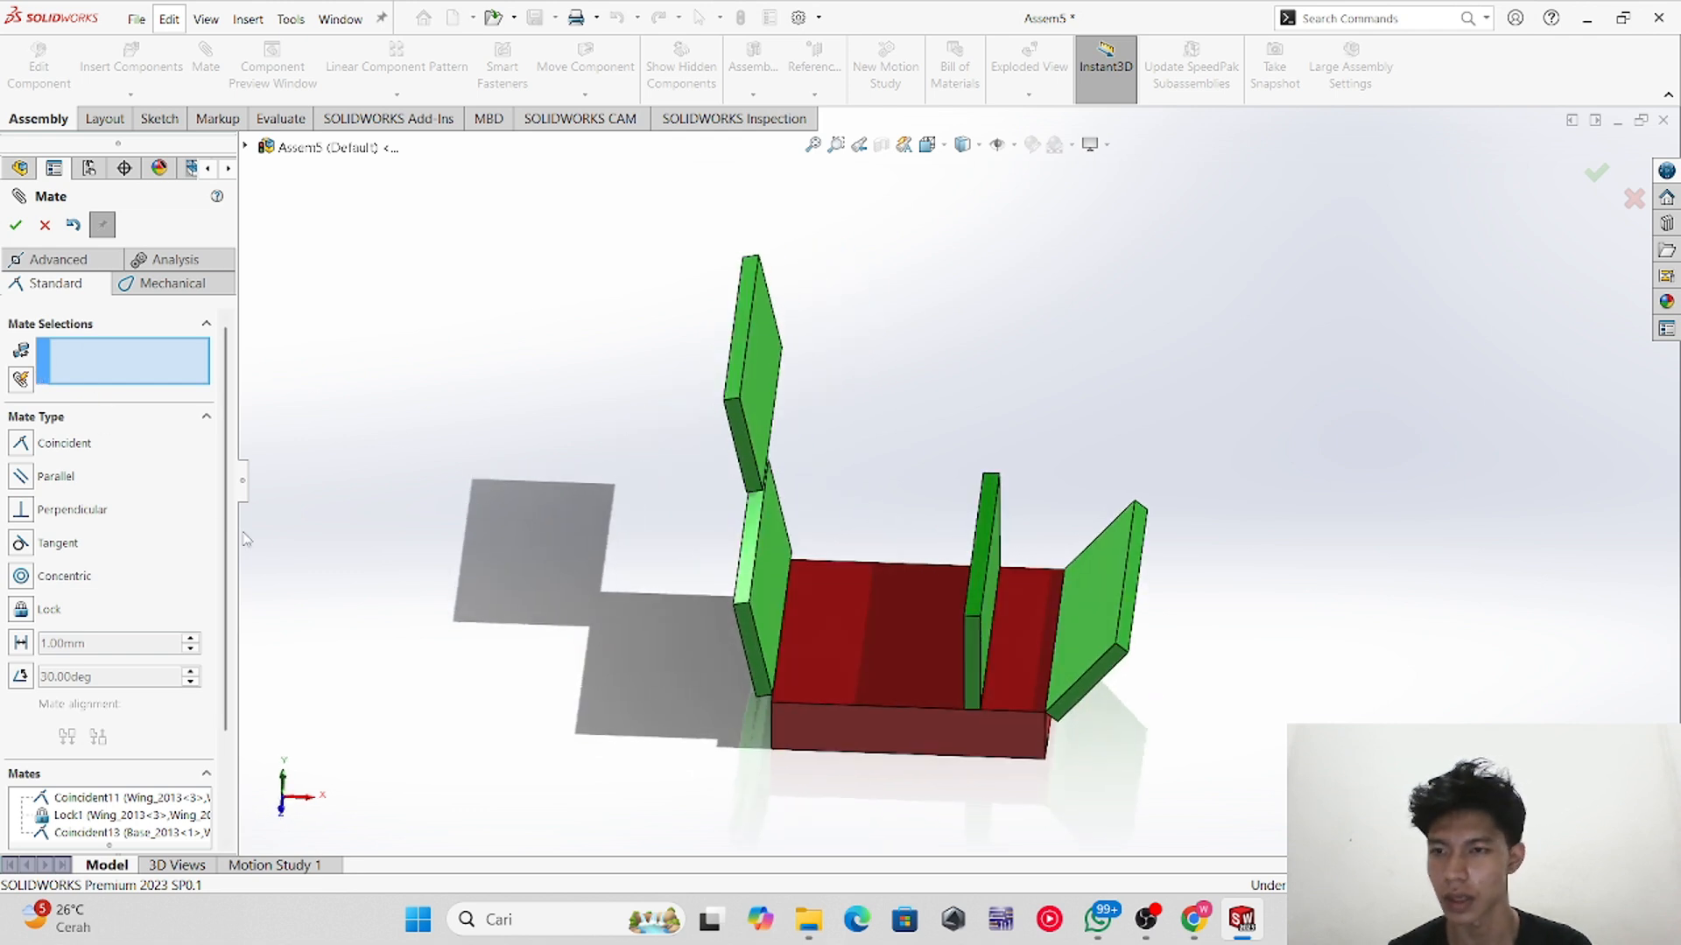
left_click(751, 687)
left_click(821, 719)
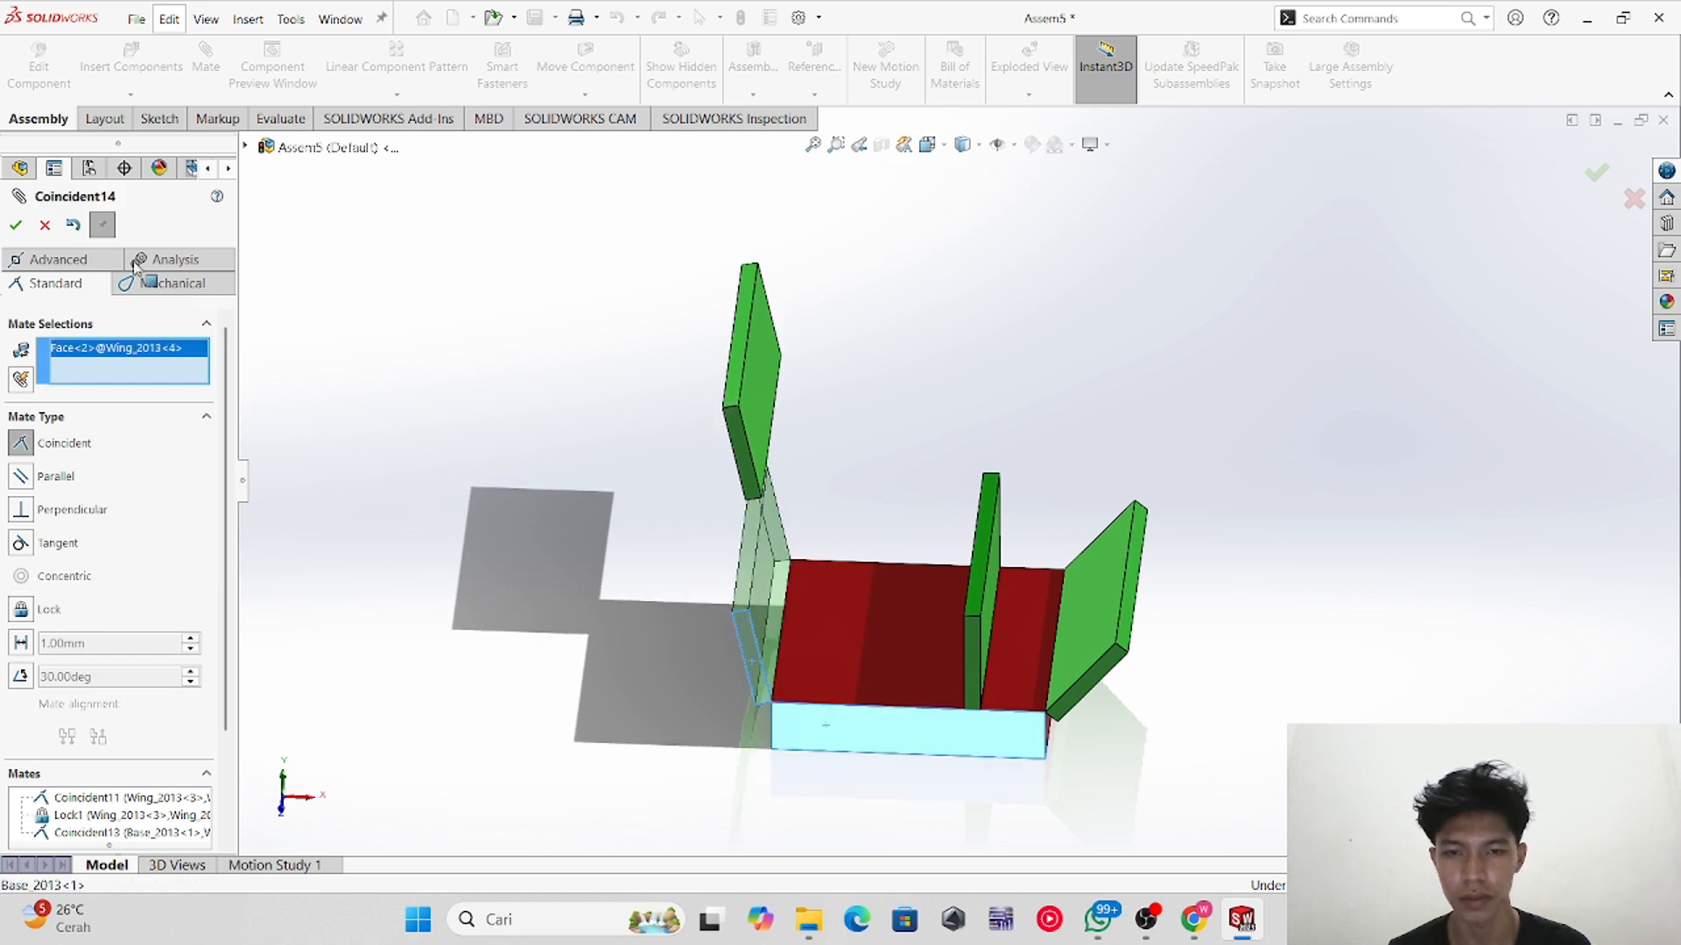
left_click(16, 225)
left_click_drag(750, 400, 1137, 675)
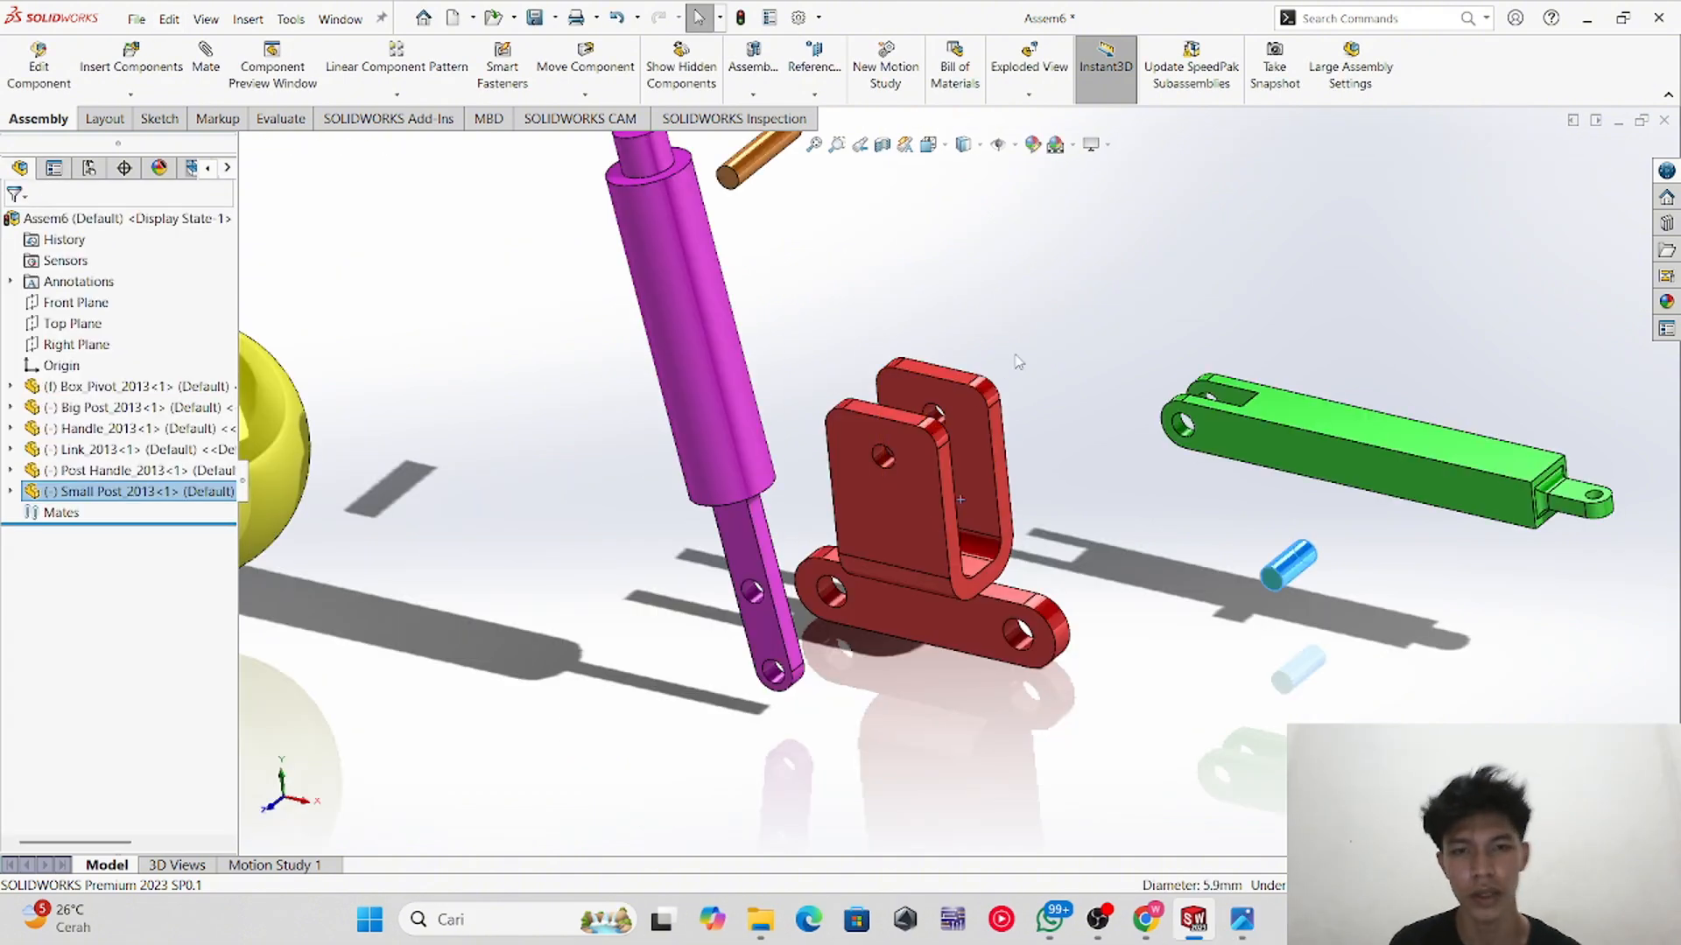
middle_click_drag(1015, 355, 1017, 408)
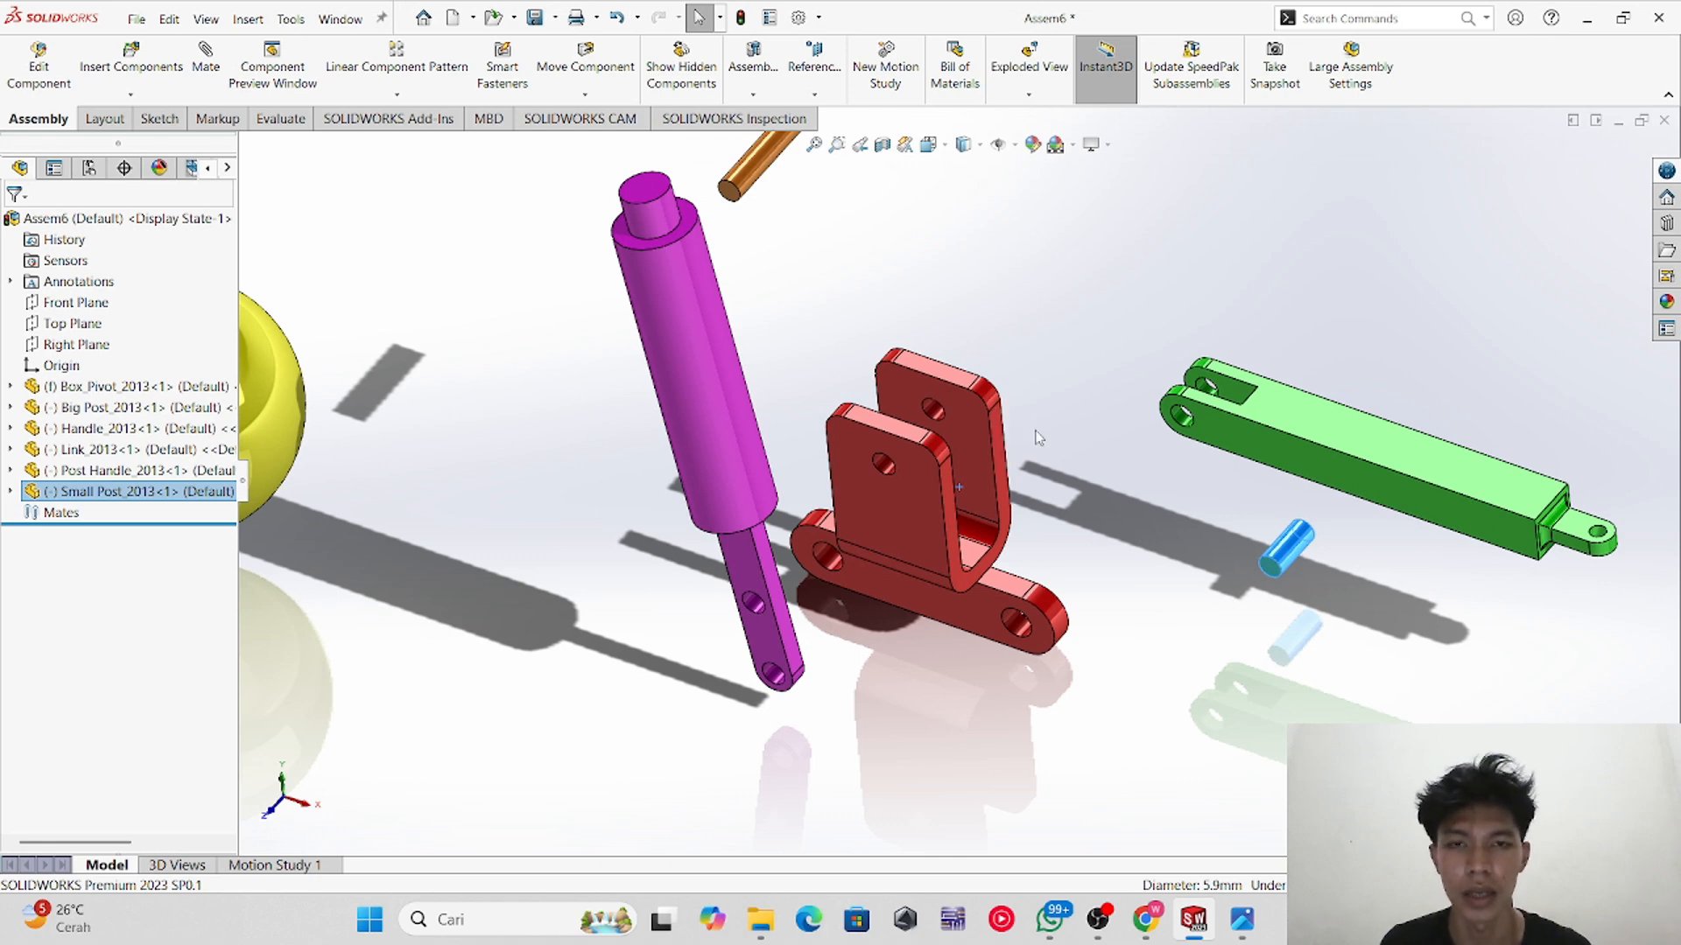
Step: Examine the parts of the new pivot assembly from different views
scroll(1070, 433, "up", 3)
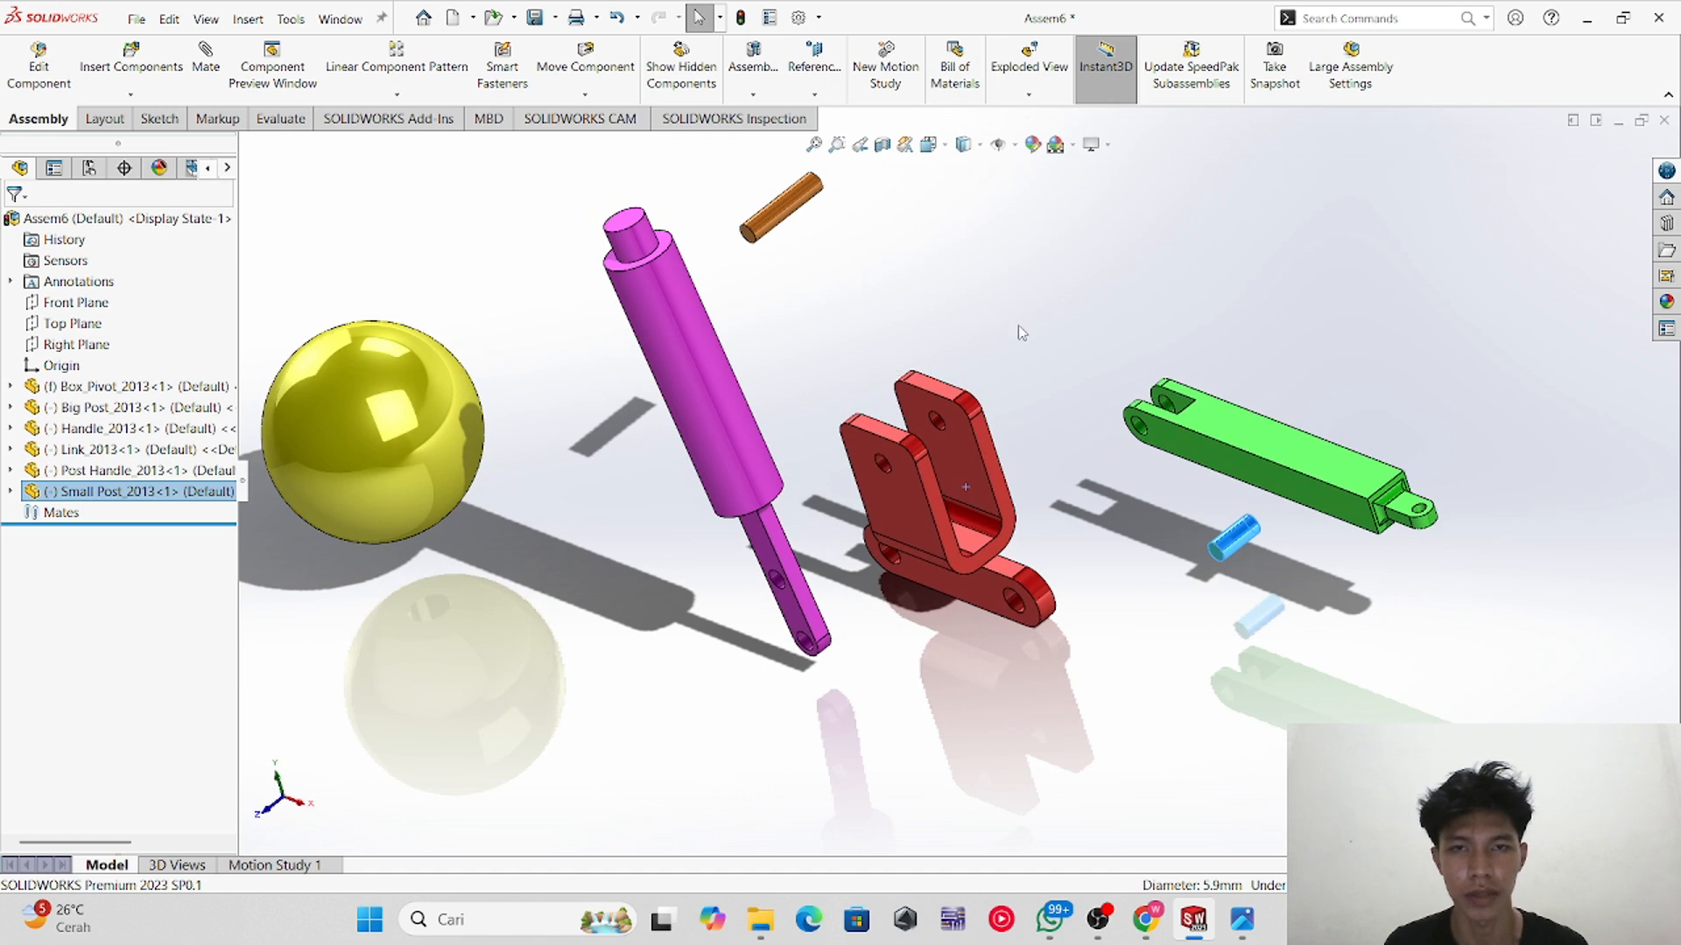
scroll(1056, 356, "down", 2)
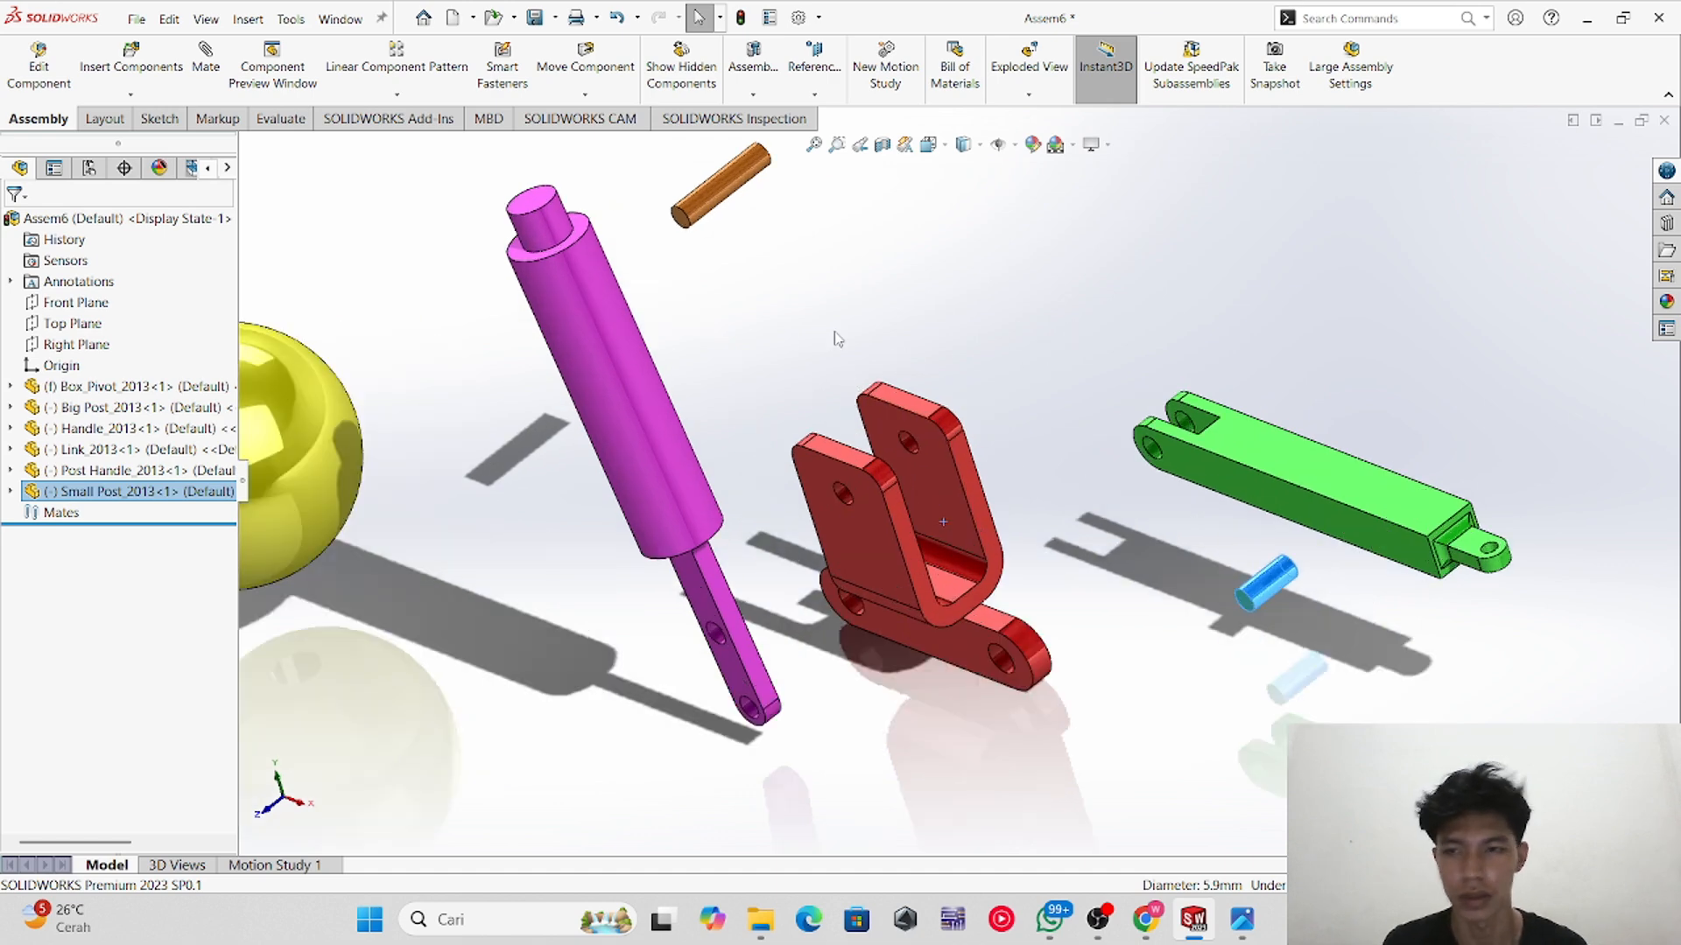
scroll(837, 339, "up", 3)
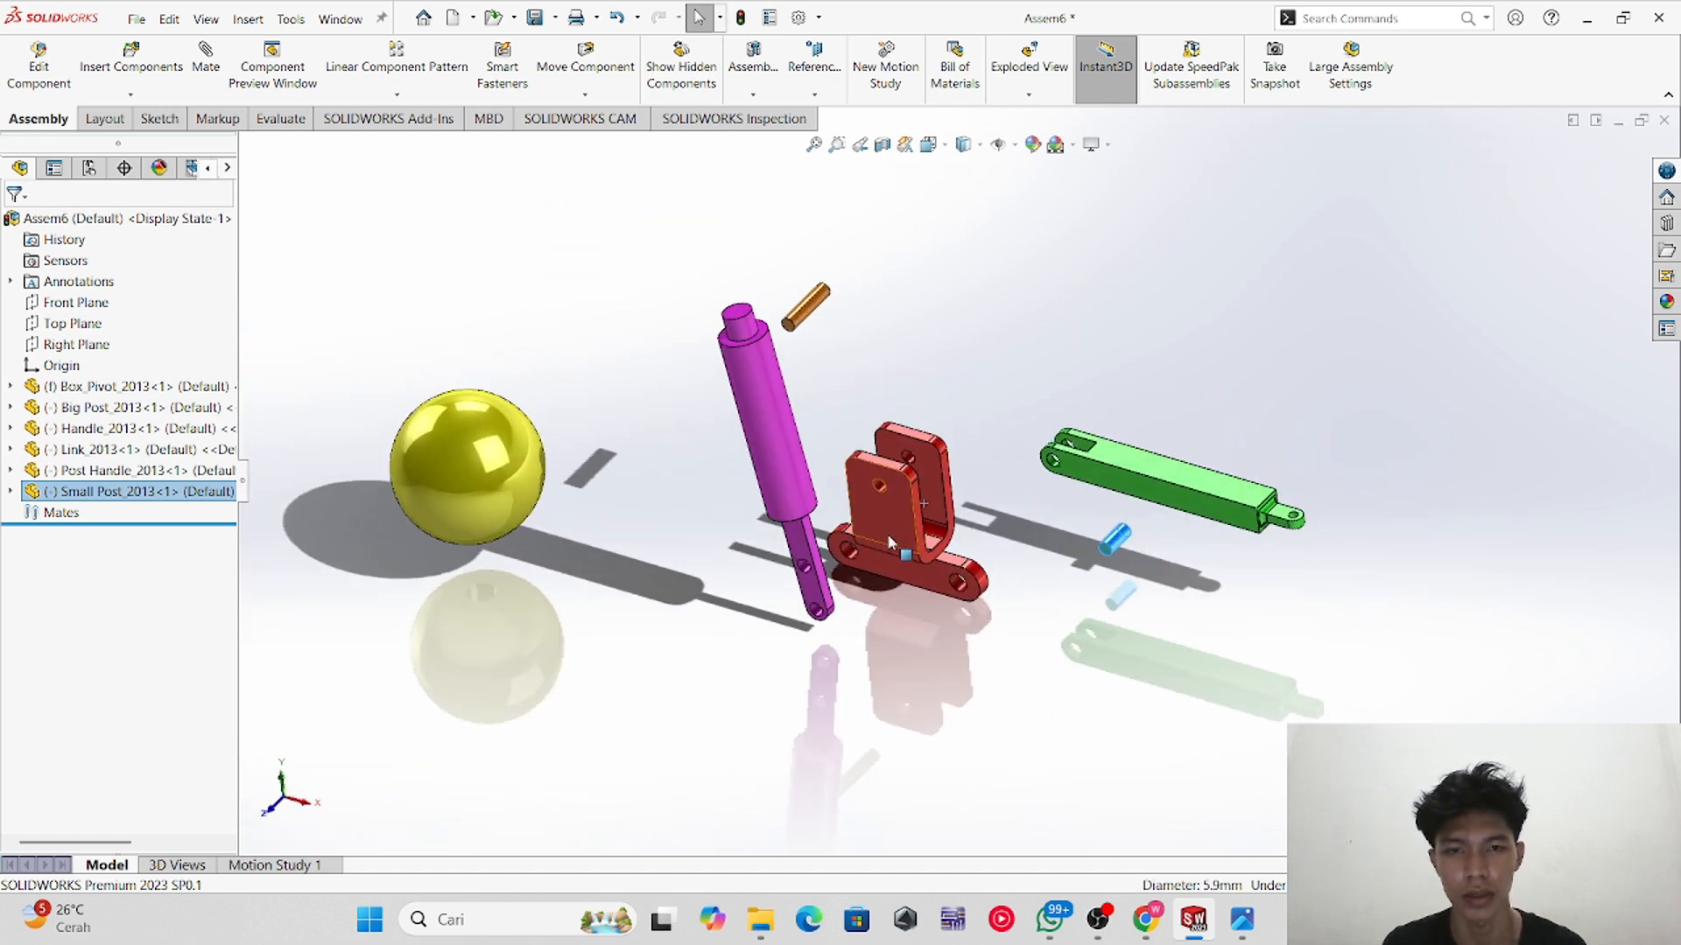
scroll(848, 359, "down", 3)
left_click_drag(949, 606, 985, 580)
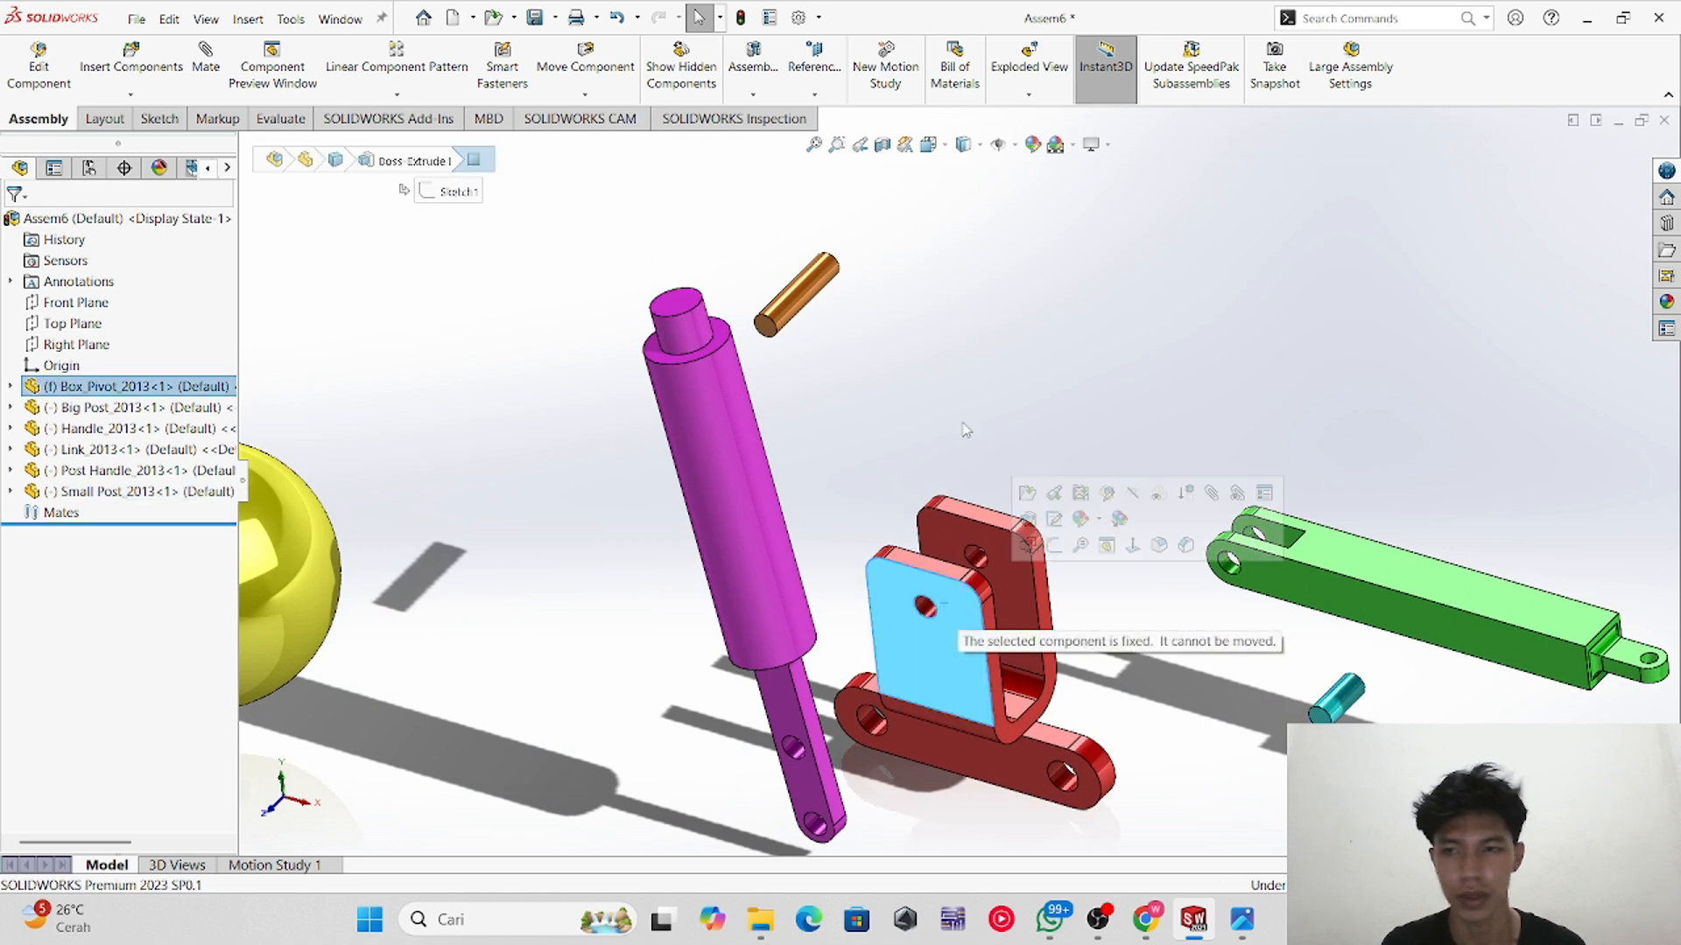
left_click(965, 430)
scroll(805, 288, "down", 2)
scroll(886, 455, "up", 4)
scroll(886, 455, "down", 2)
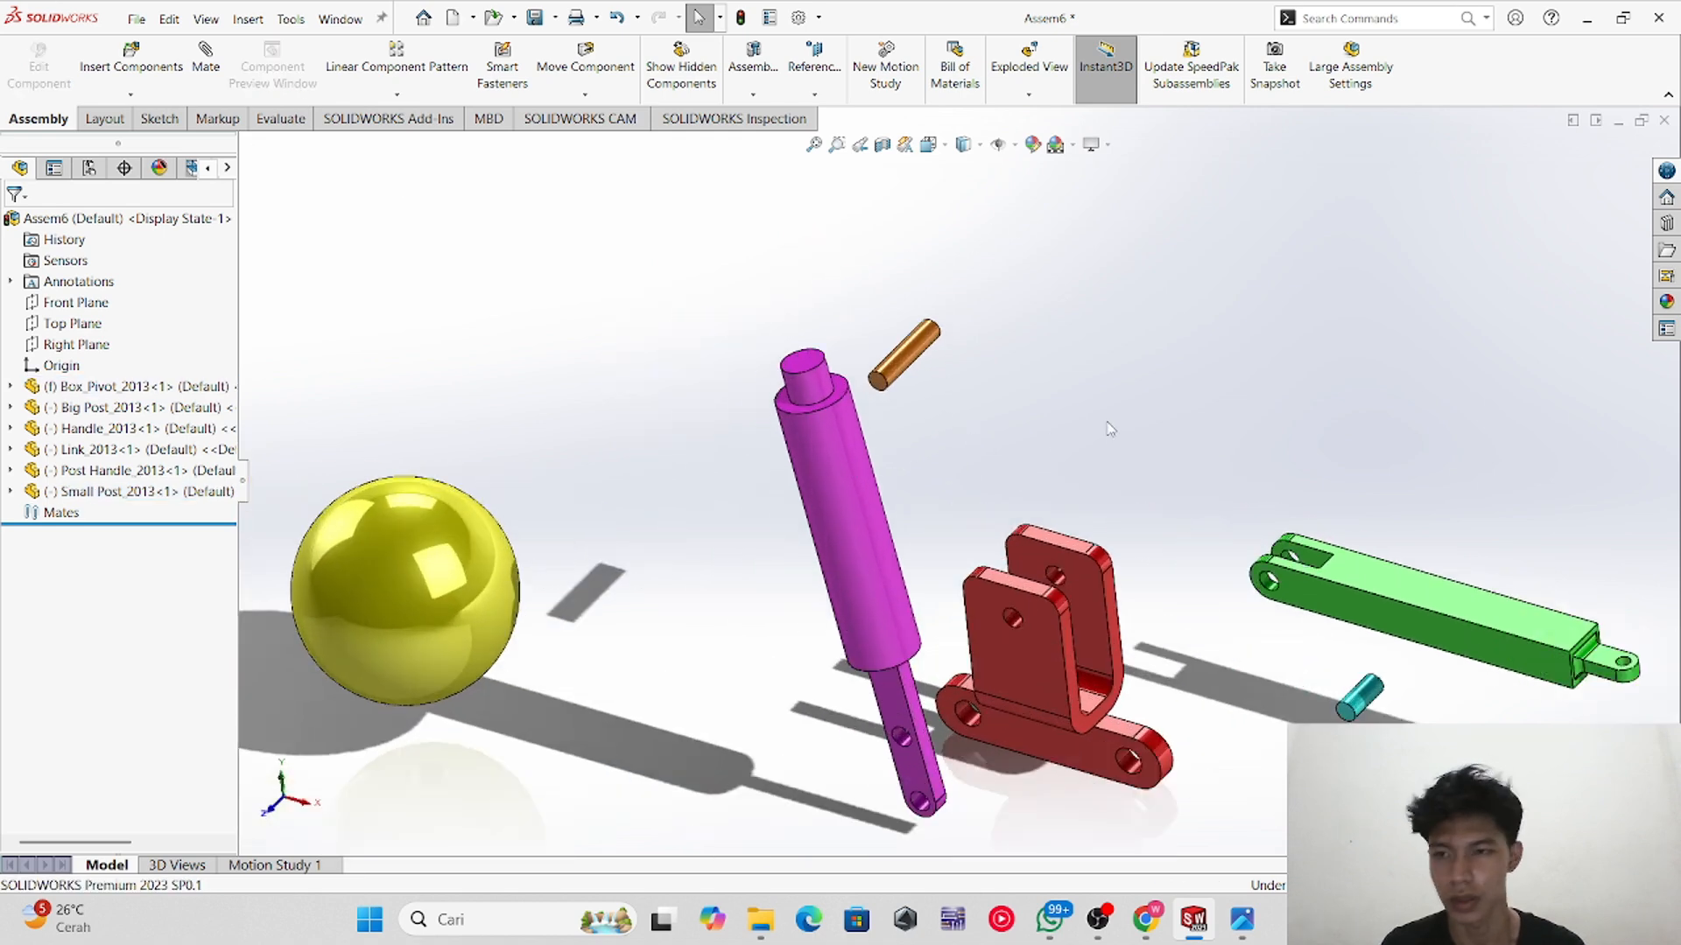
Step: Mate the orange pin concentric with the hole in the red pivot bracket
left_click(906, 357)
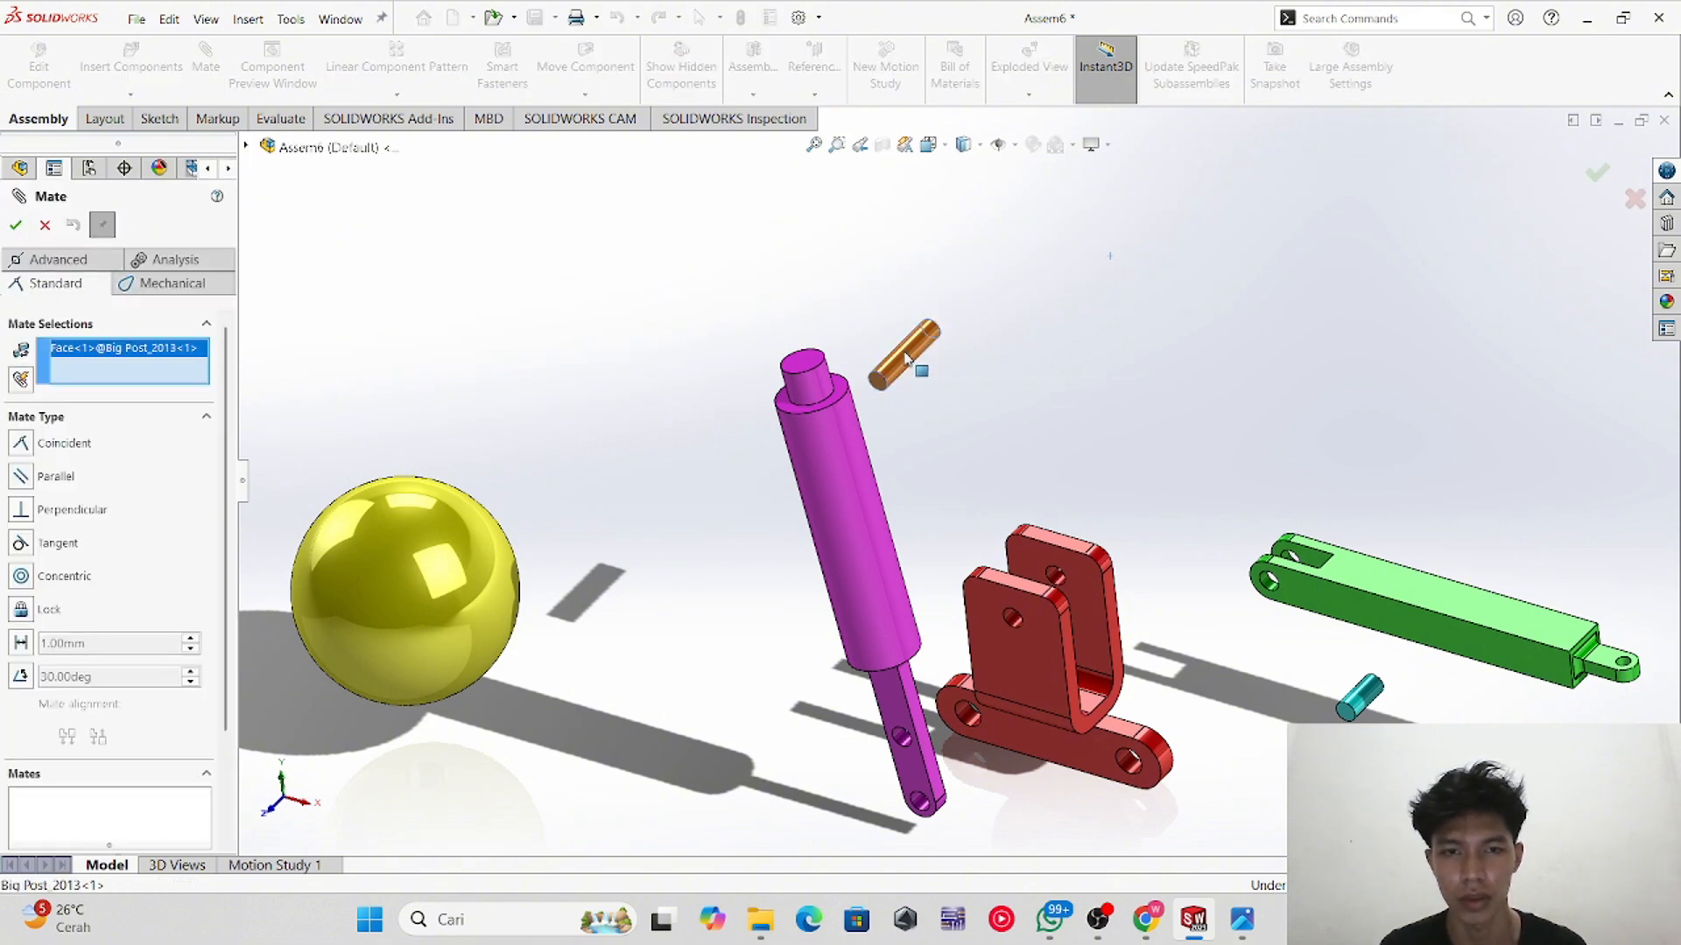
scroll(1059, 616, "down", 3)
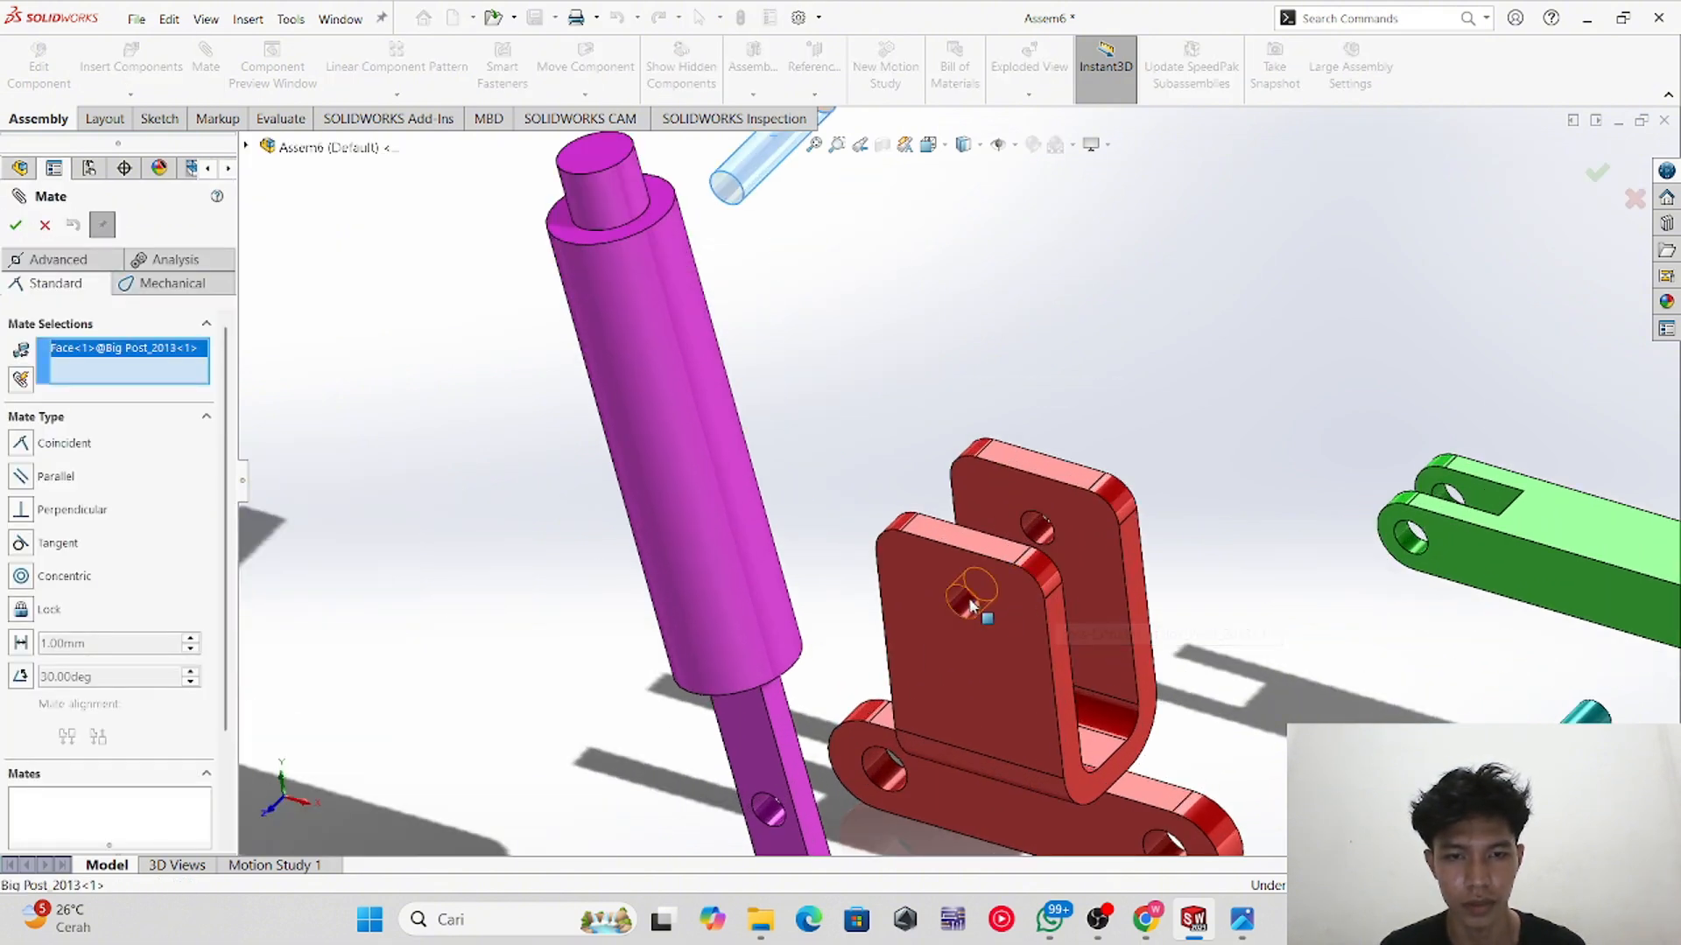
left_click(966, 602)
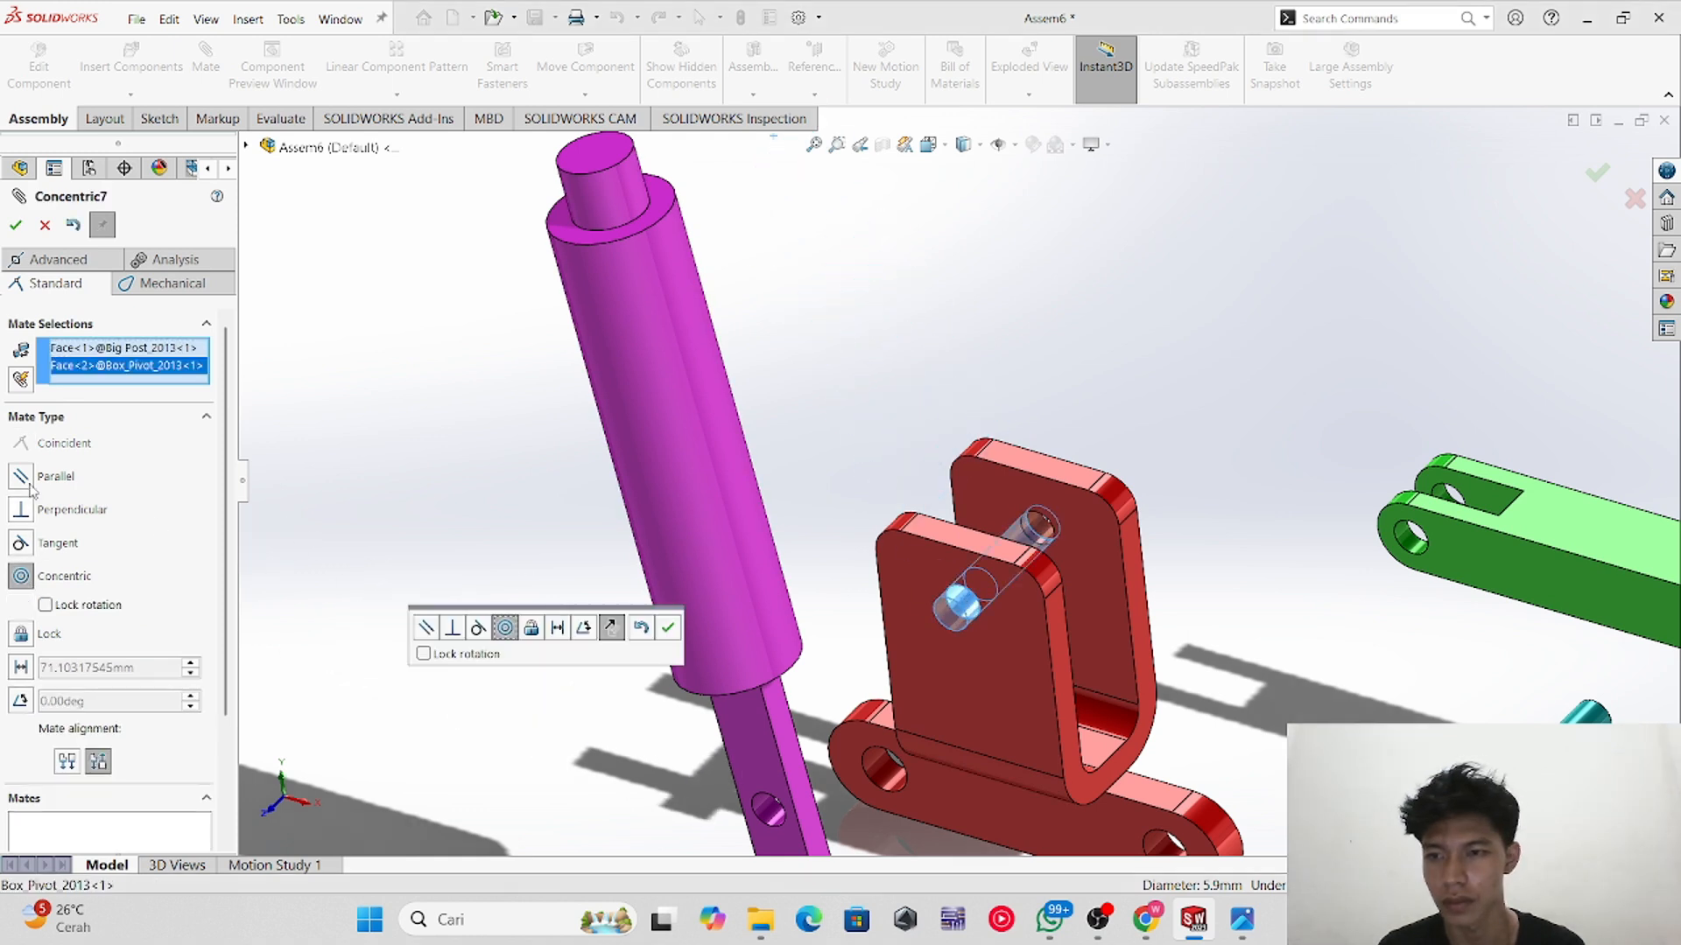
left_click(15, 226)
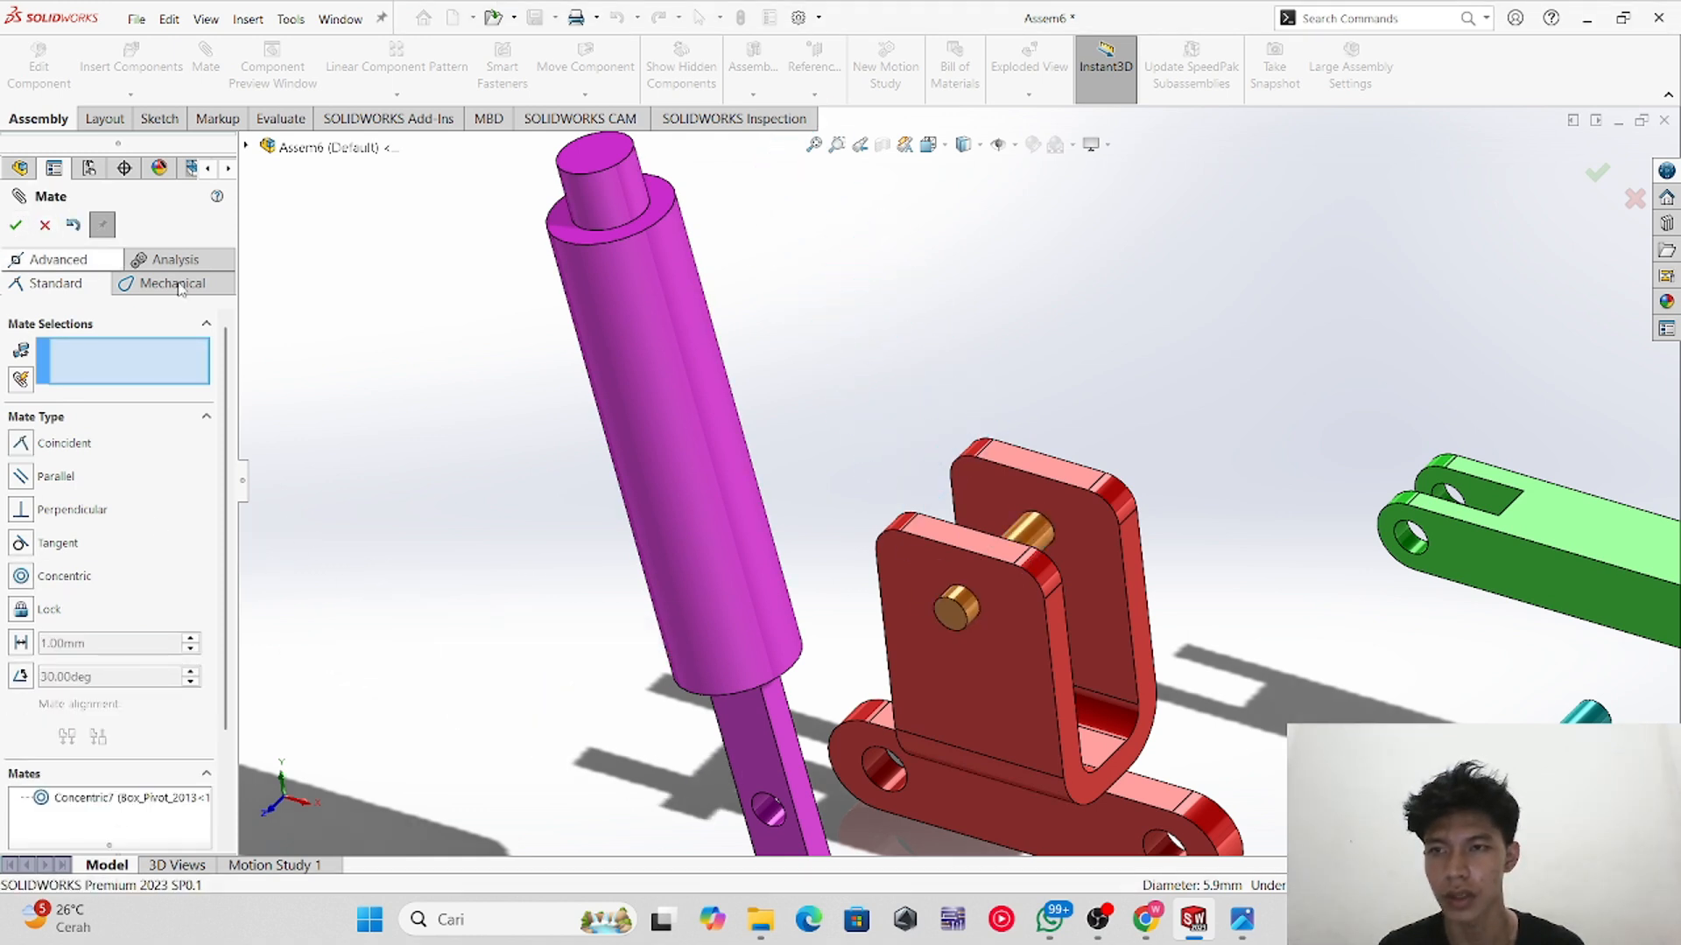
Step: Make the orange pin's end face coincident with the bracket's outer side face
left_click(956, 613)
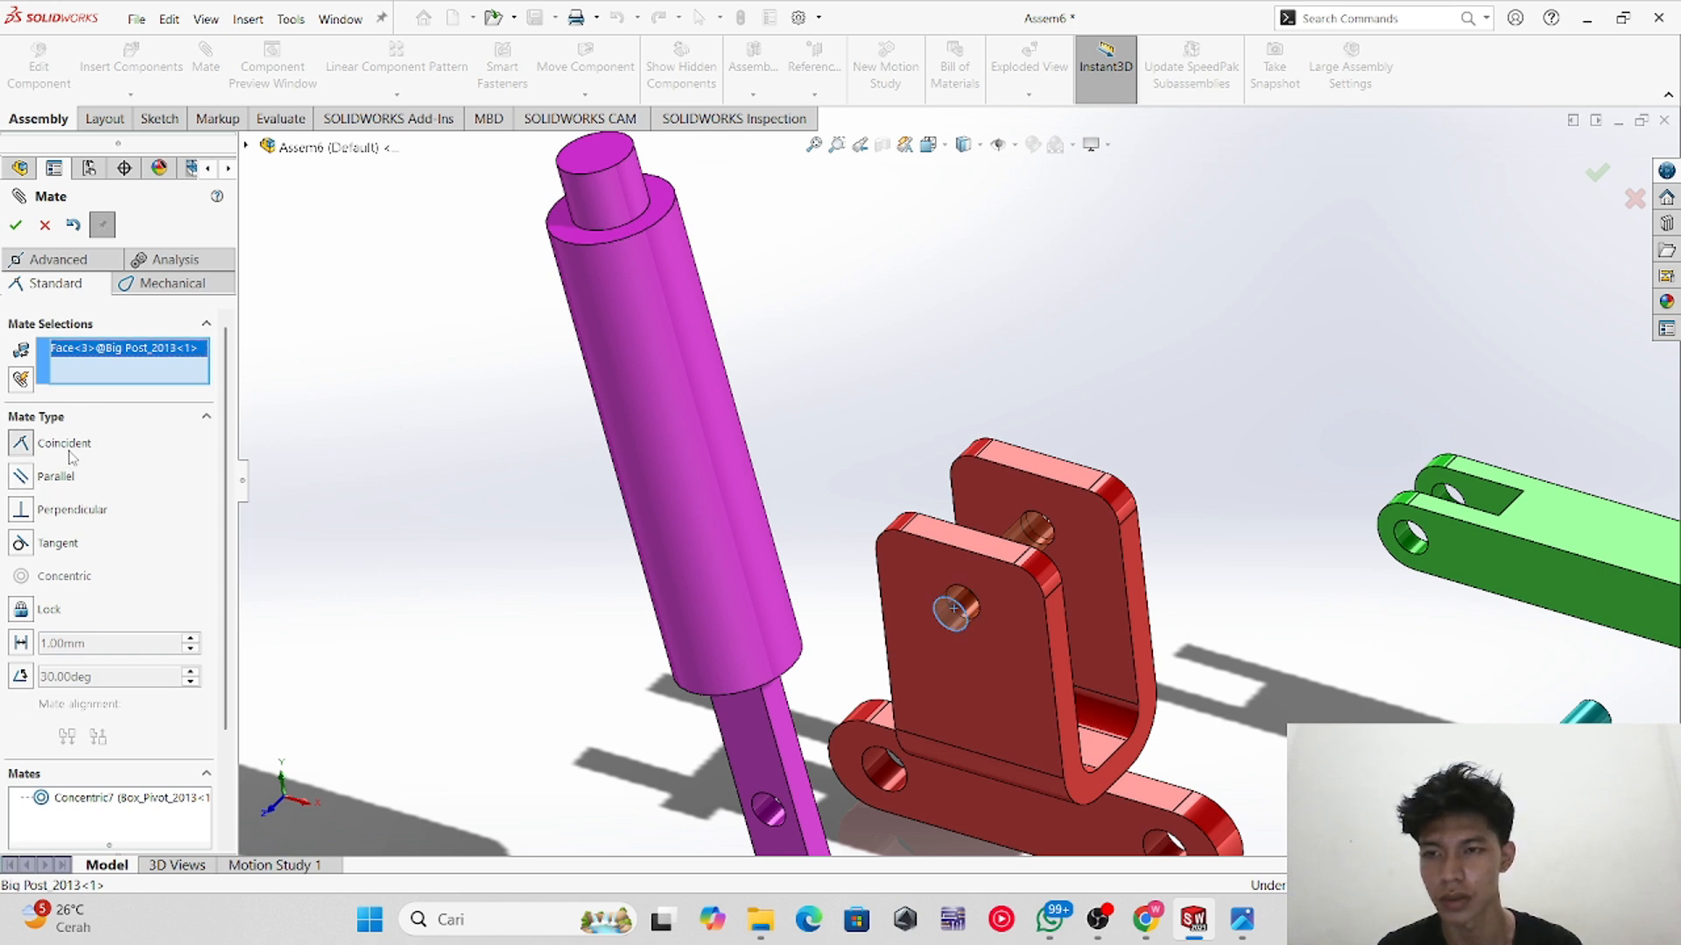
left_click(1022, 604)
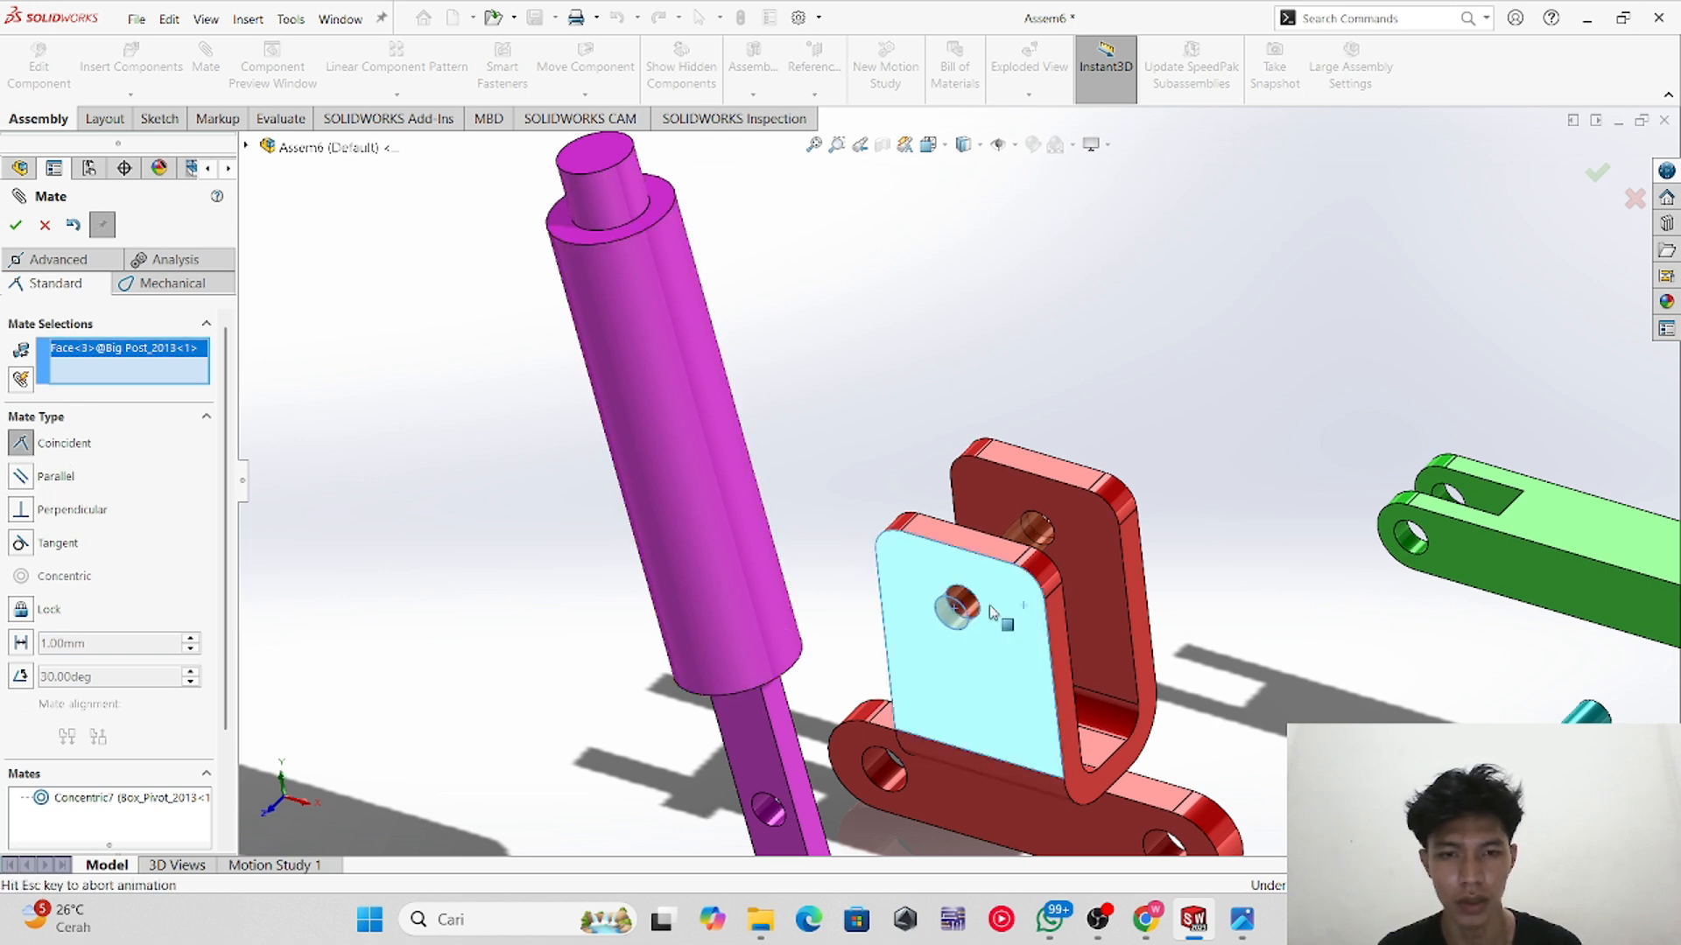
left_click(15, 225)
Step: Mate the lower hole of the purple post handle concentric with the orange pin
mouse_move(985, 451)
middle_mouse_down()
mouse_move(977, 466)
mouse_move(988, 444)
middle_mouse_up()
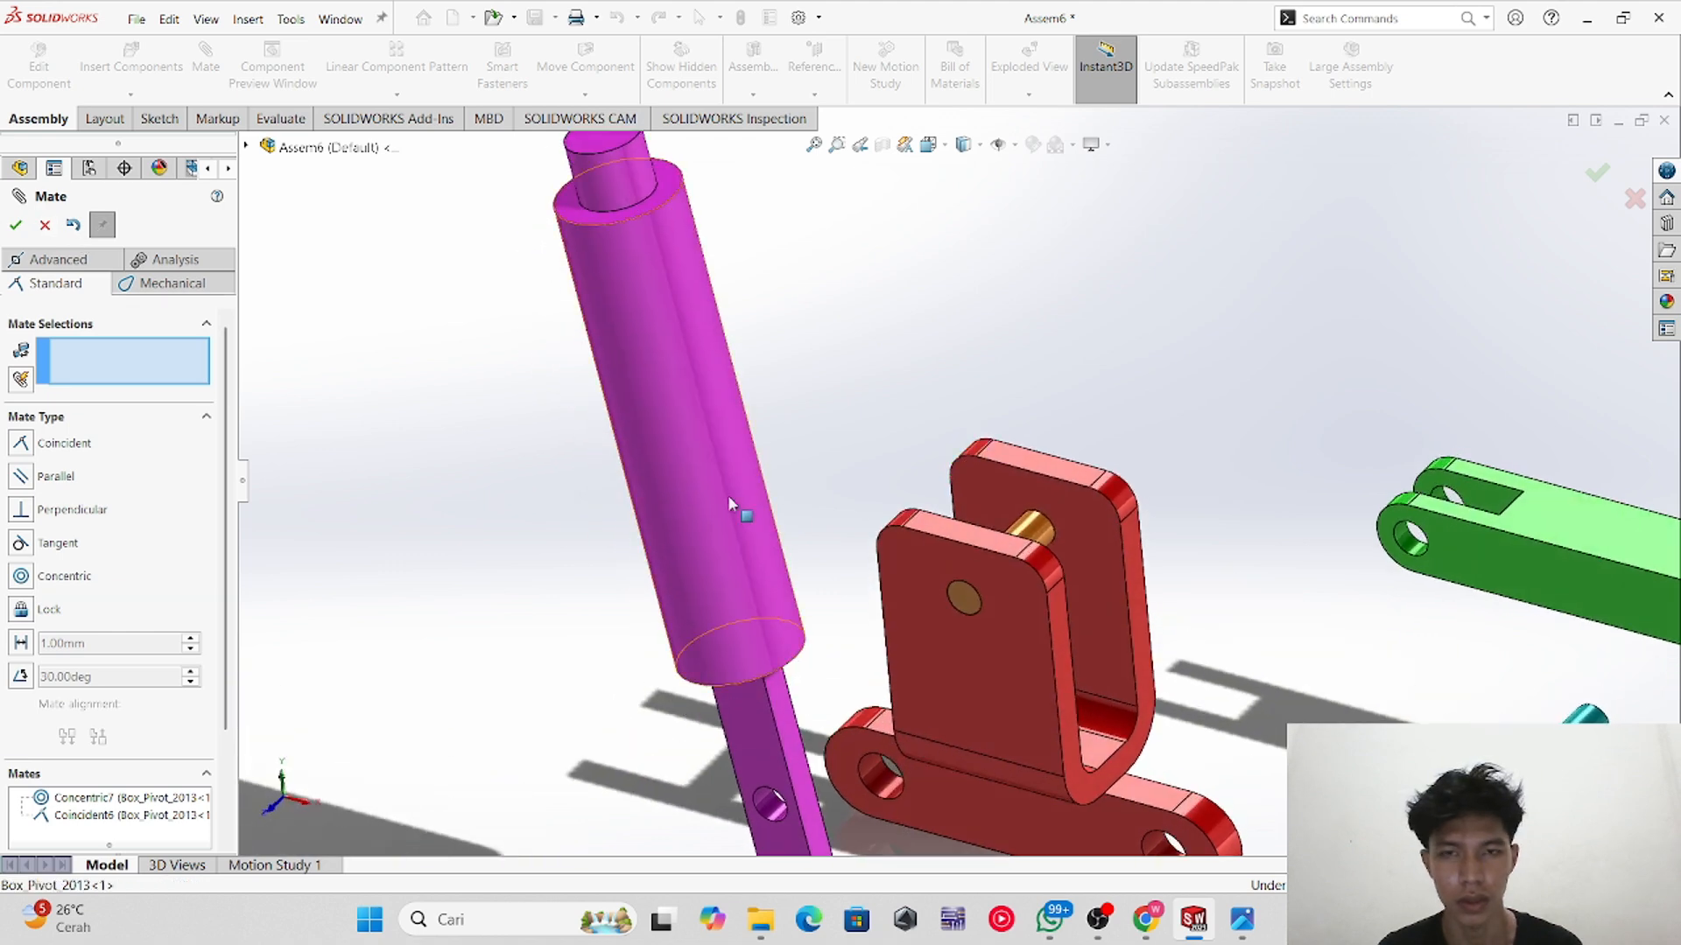
left_click_drag(728, 578, 628, 492)
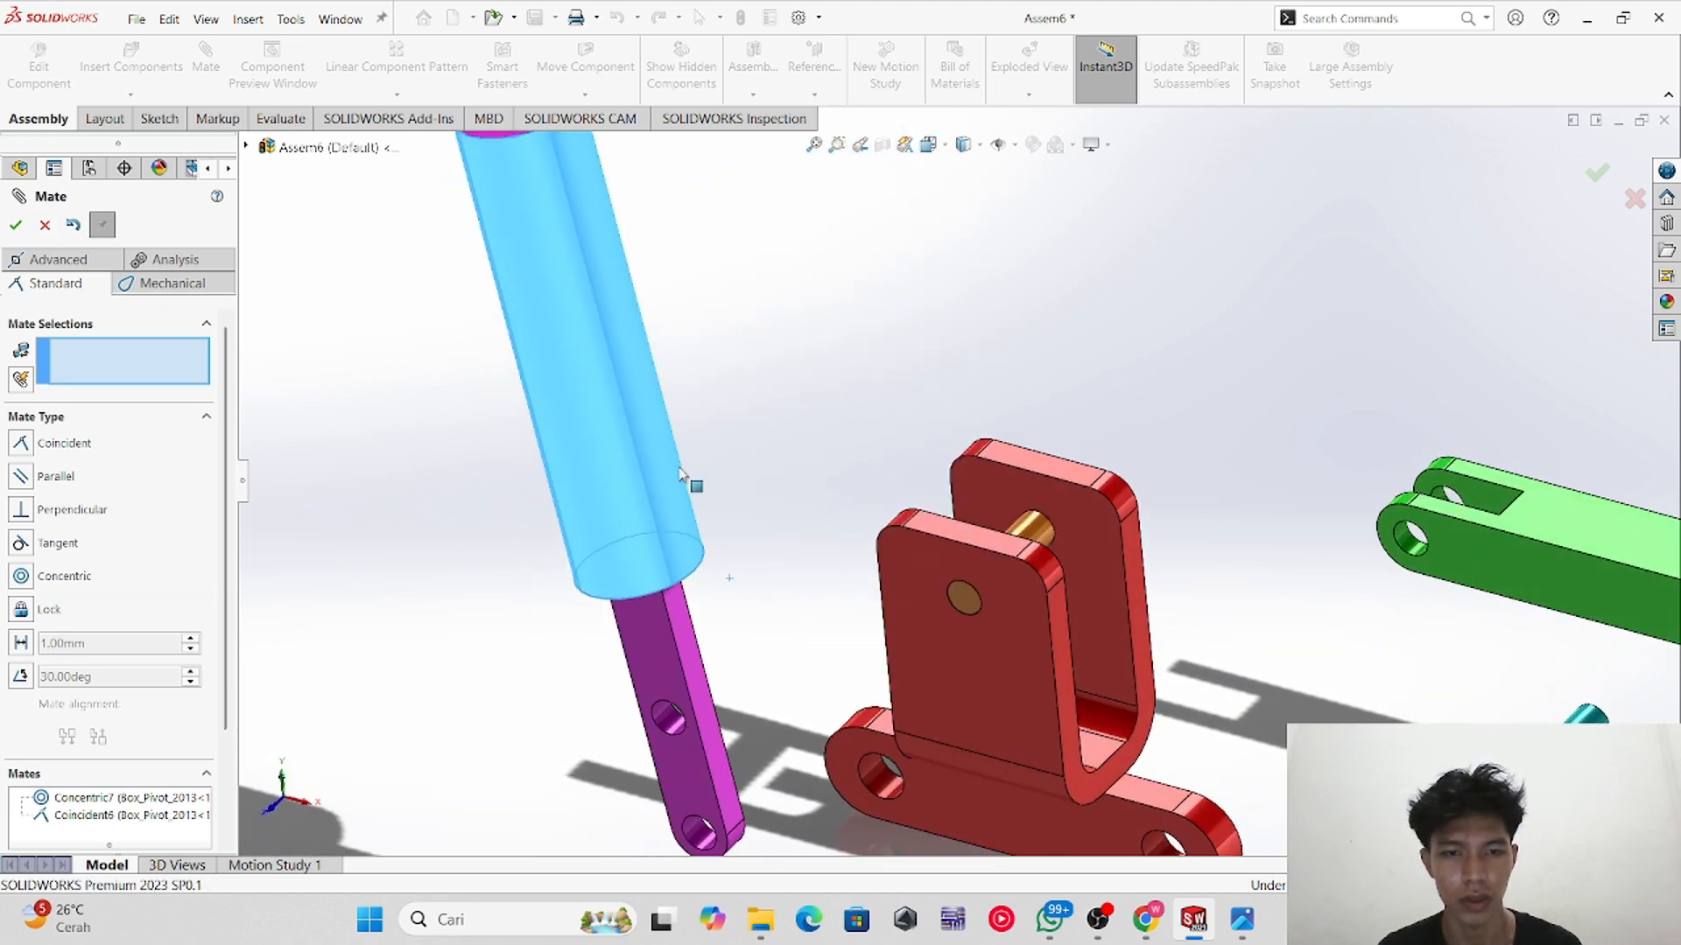
middle_click_drag(895, 722, 889, 755)
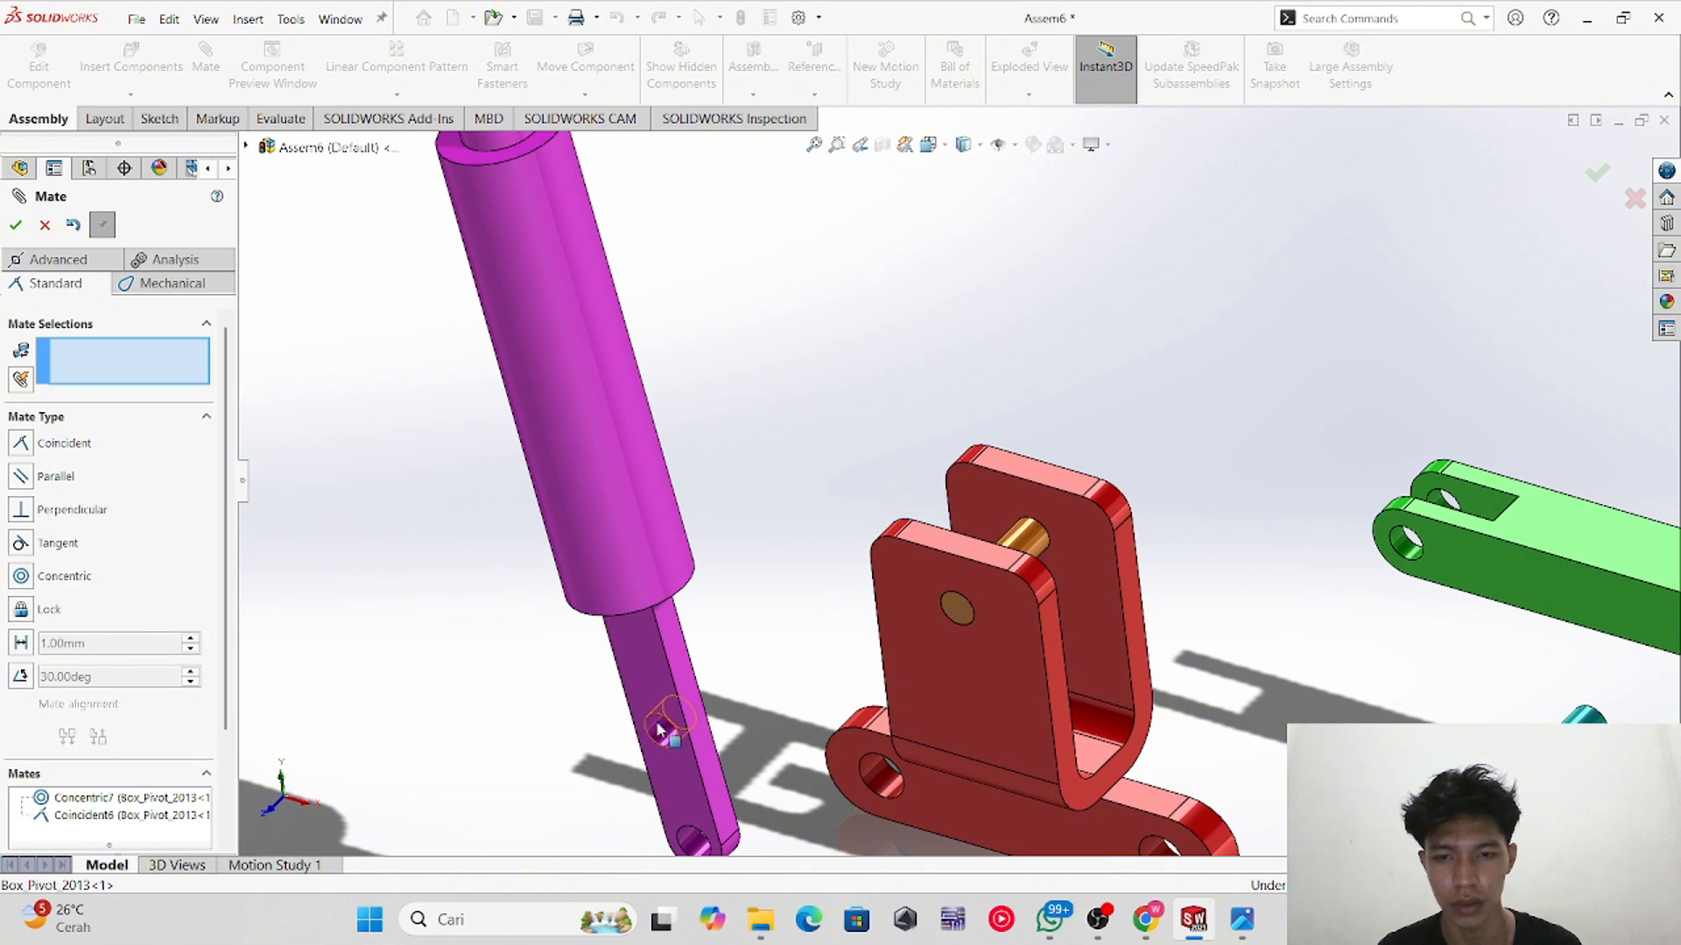
left_click(659, 729)
left_click(1024, 547)
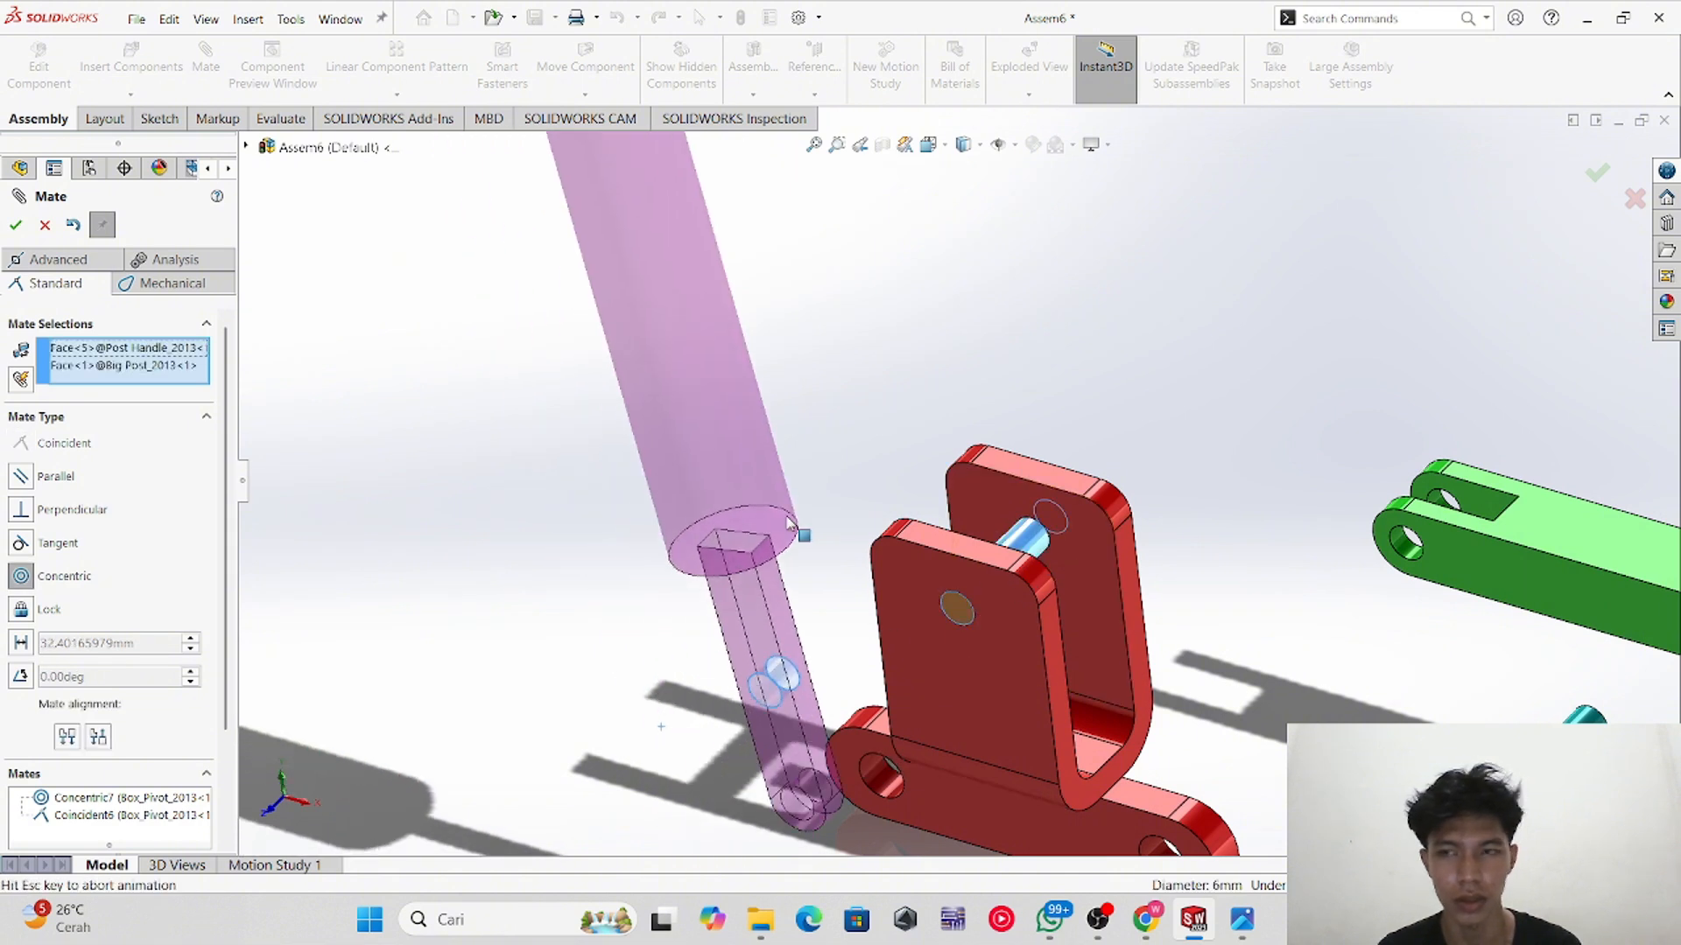
left_click(15, 226)
Step: Mate the small blue pin concentric with the outer hole in the green link's fork
left_click_drag(917, 471, 1015, 429)
middle_click_drag(1120, 615, 1082, 677)
left_click_drag(922, 442, 856, 438)
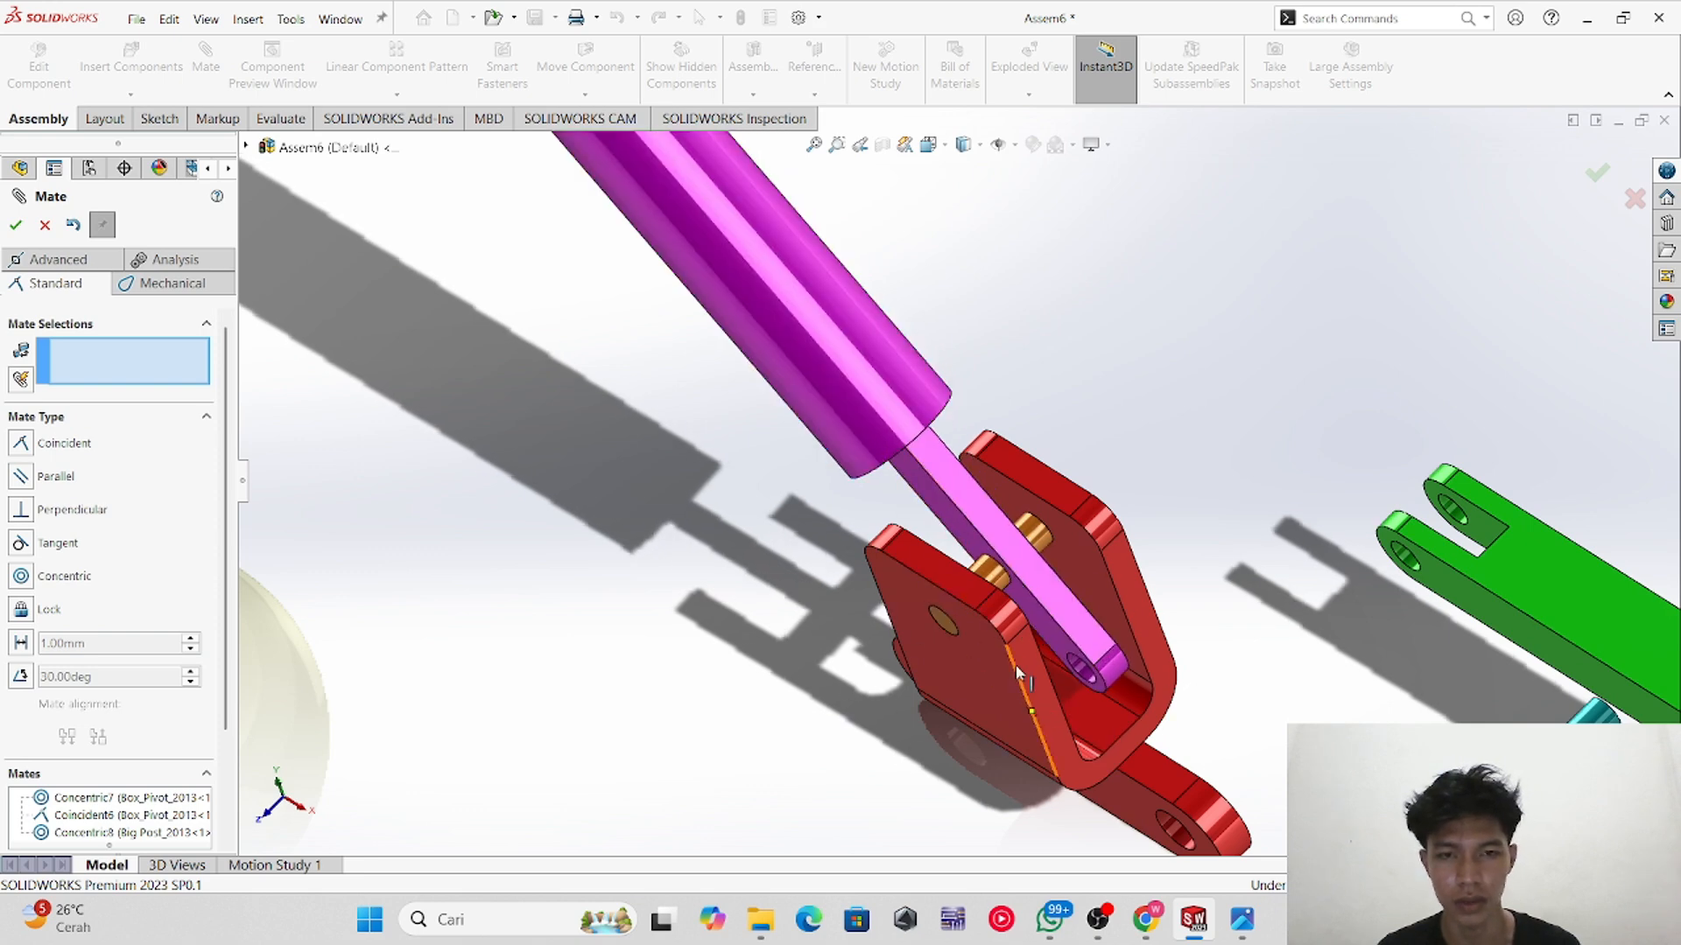
middle_click_drag(1015, 670, 1061, 579)
scroll(1488, 695, "up", 2)
middle_click_drag(1454, 679, 1285, 462)
left_click(1284, 628)
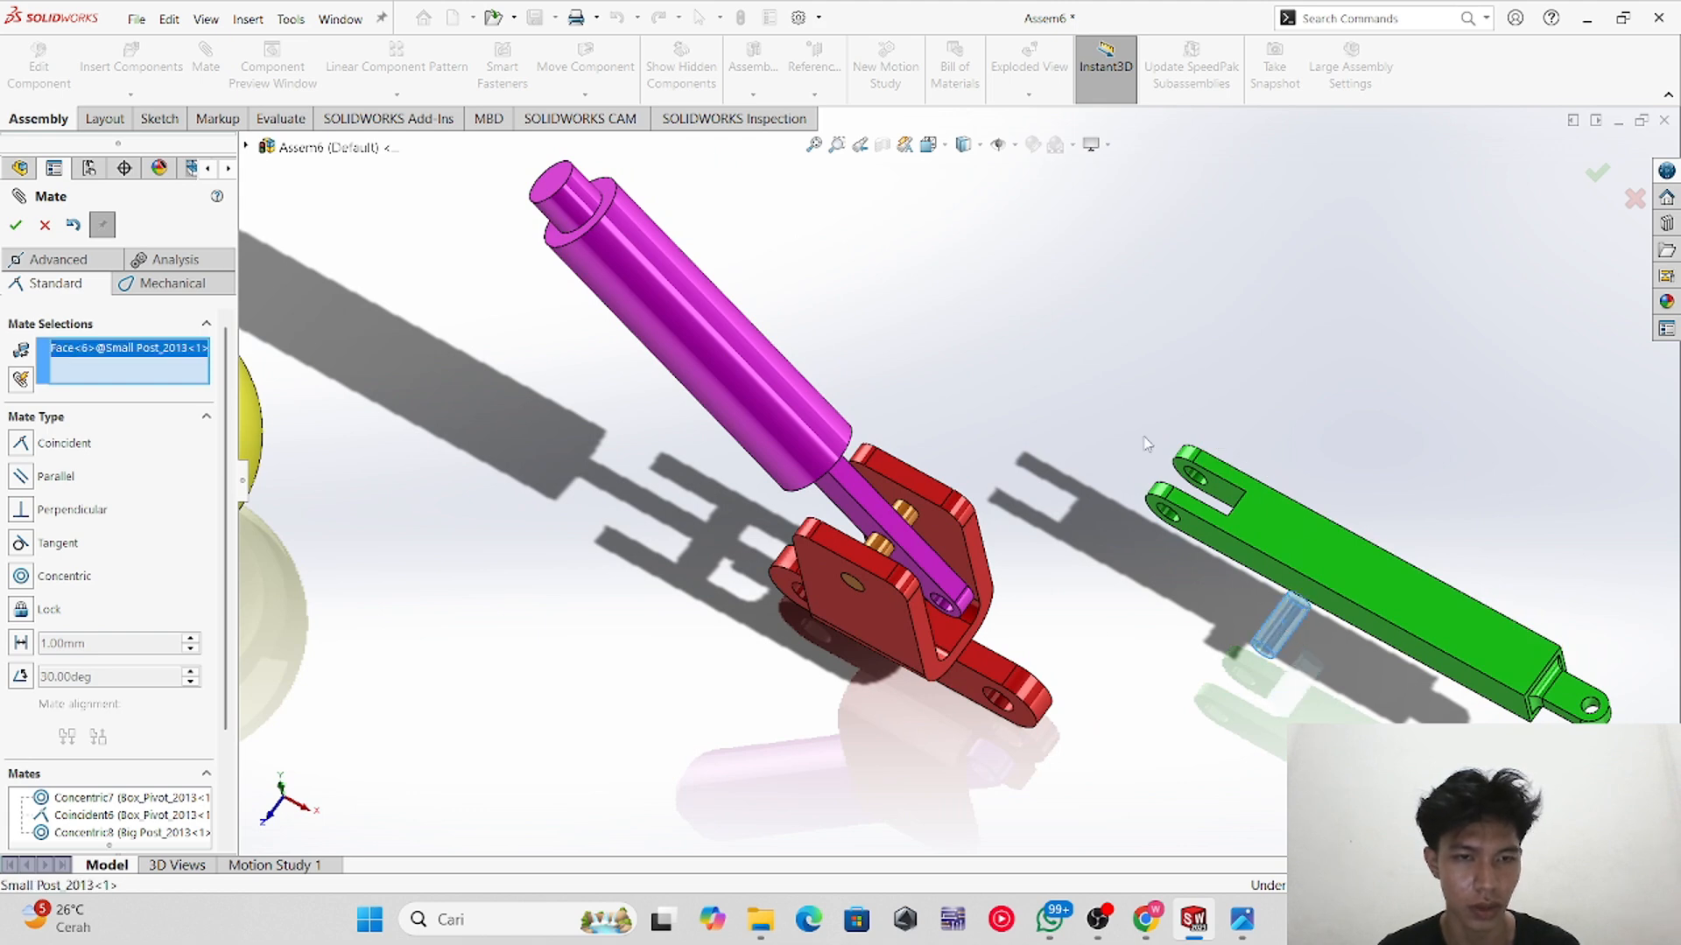
left_click(1197, 480)
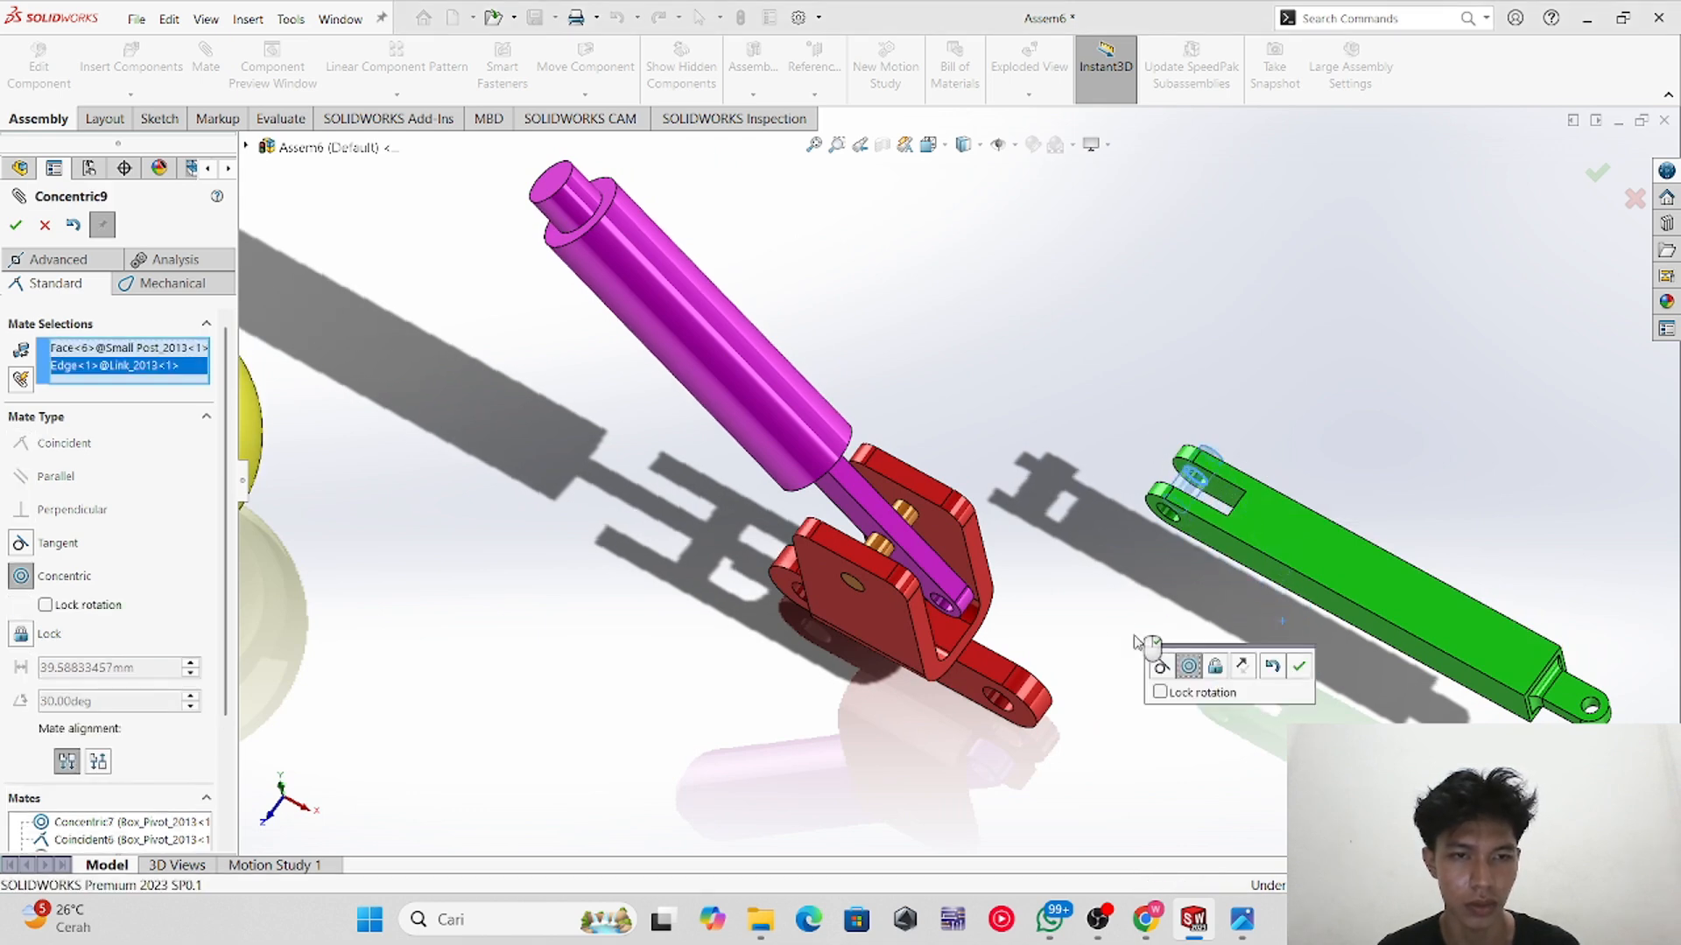
scroll(1165, 588, "down", 10)
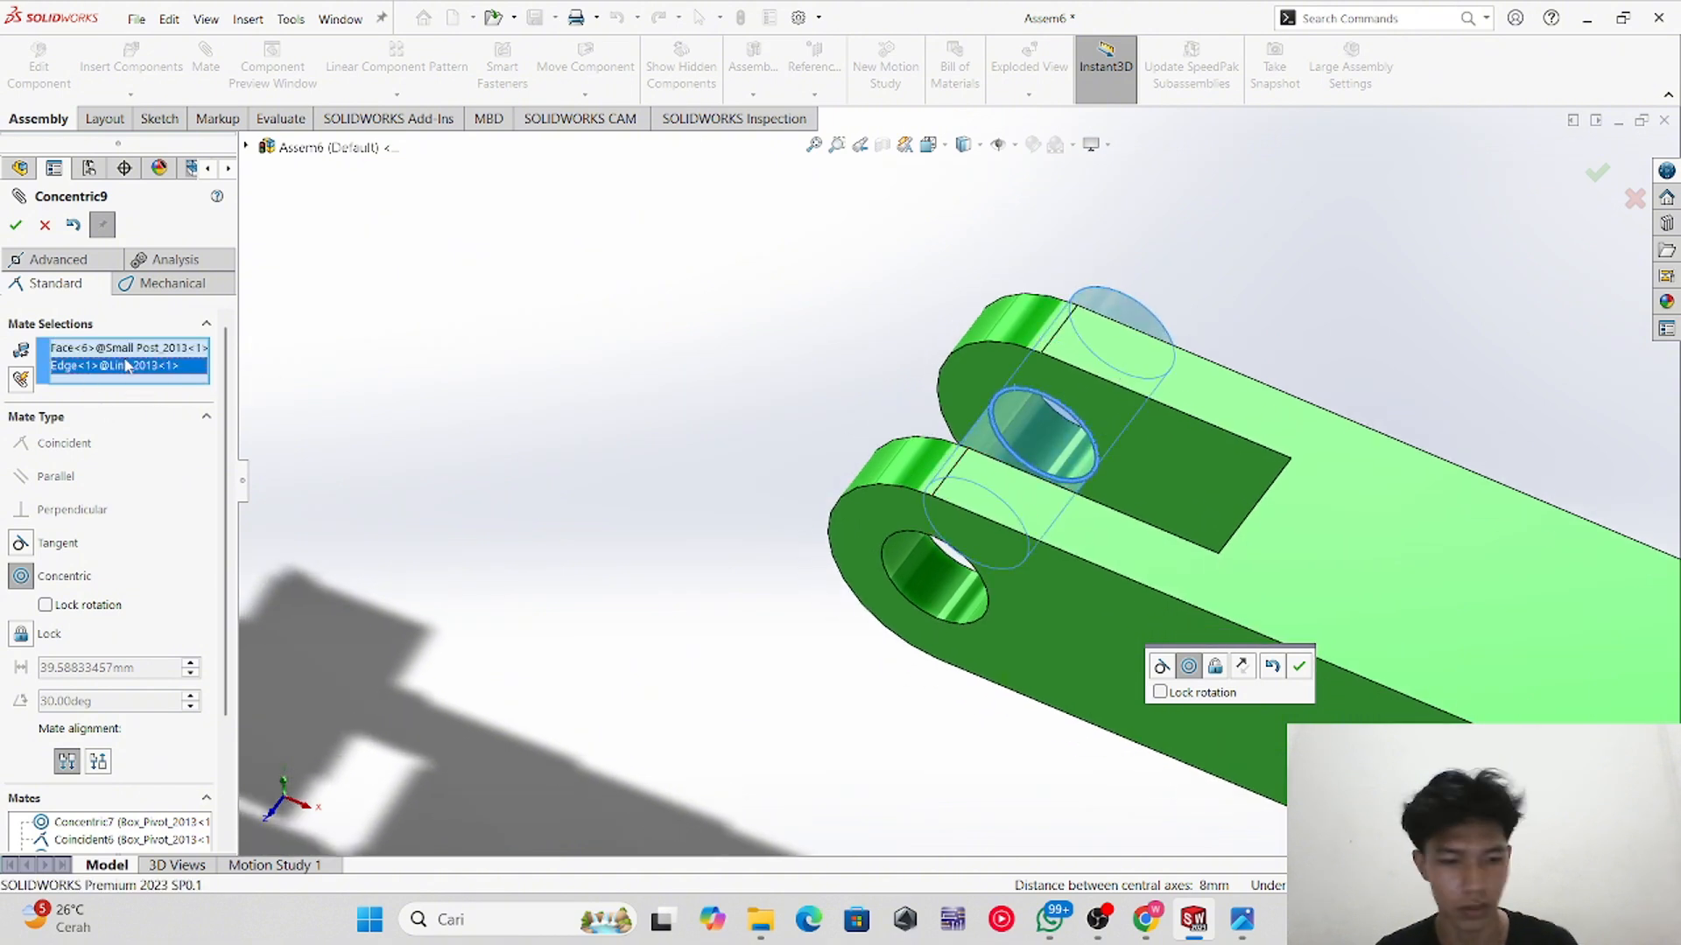
key("Delete")
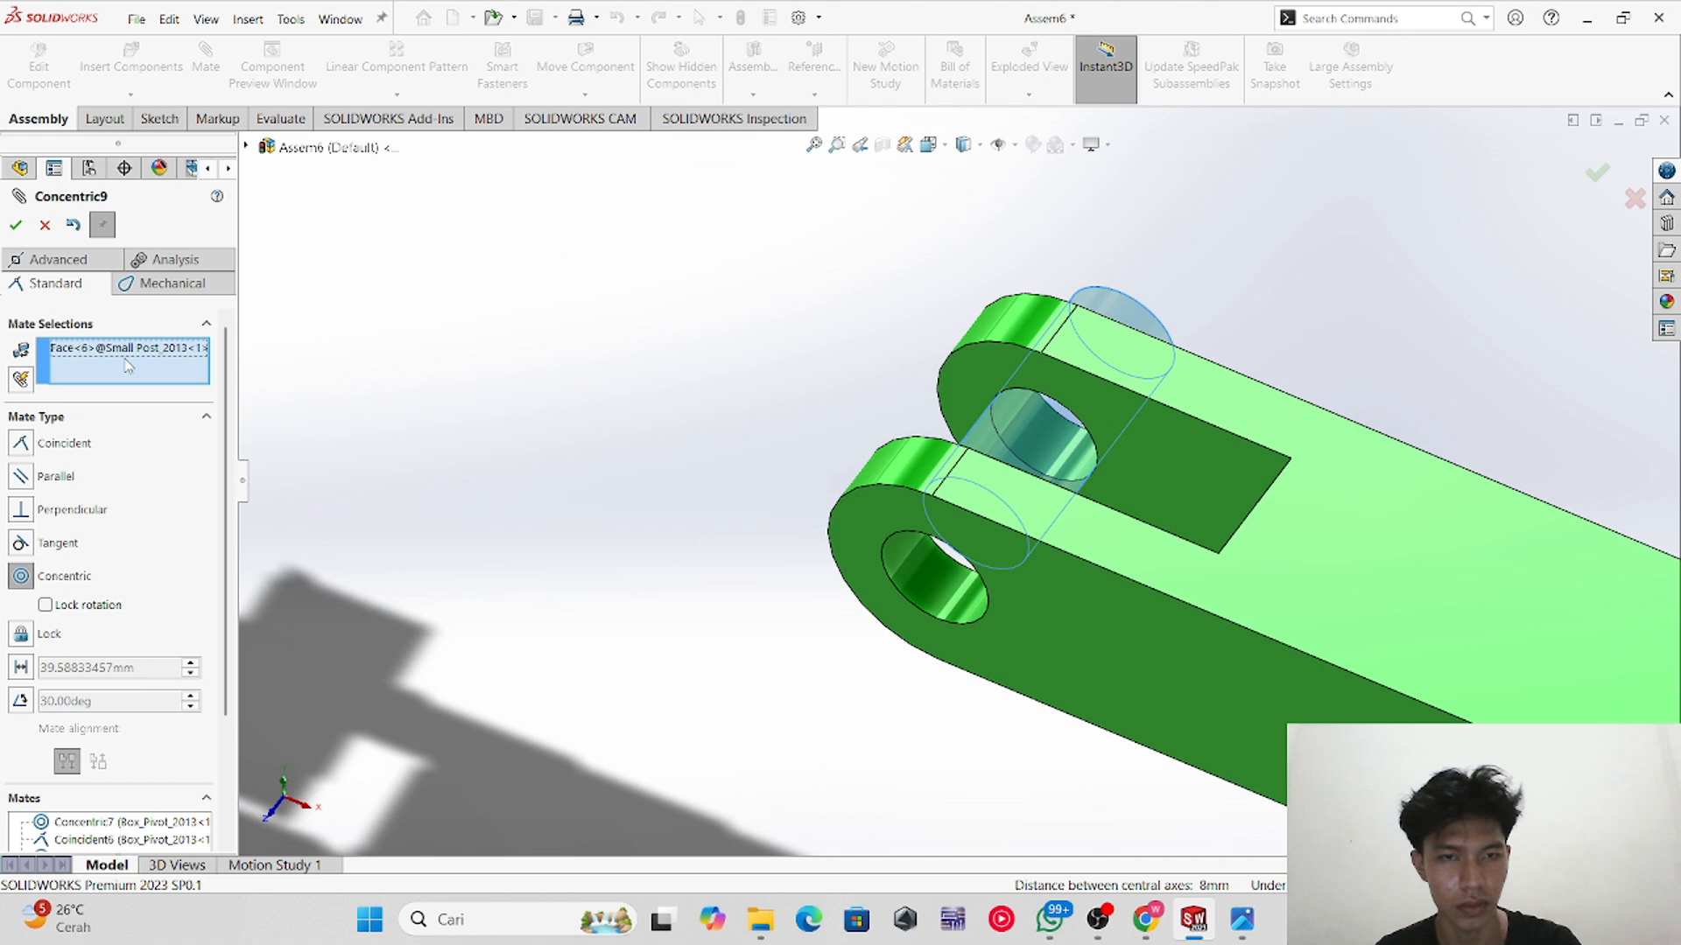
left_click(935, 593)
left_click(16, 225)
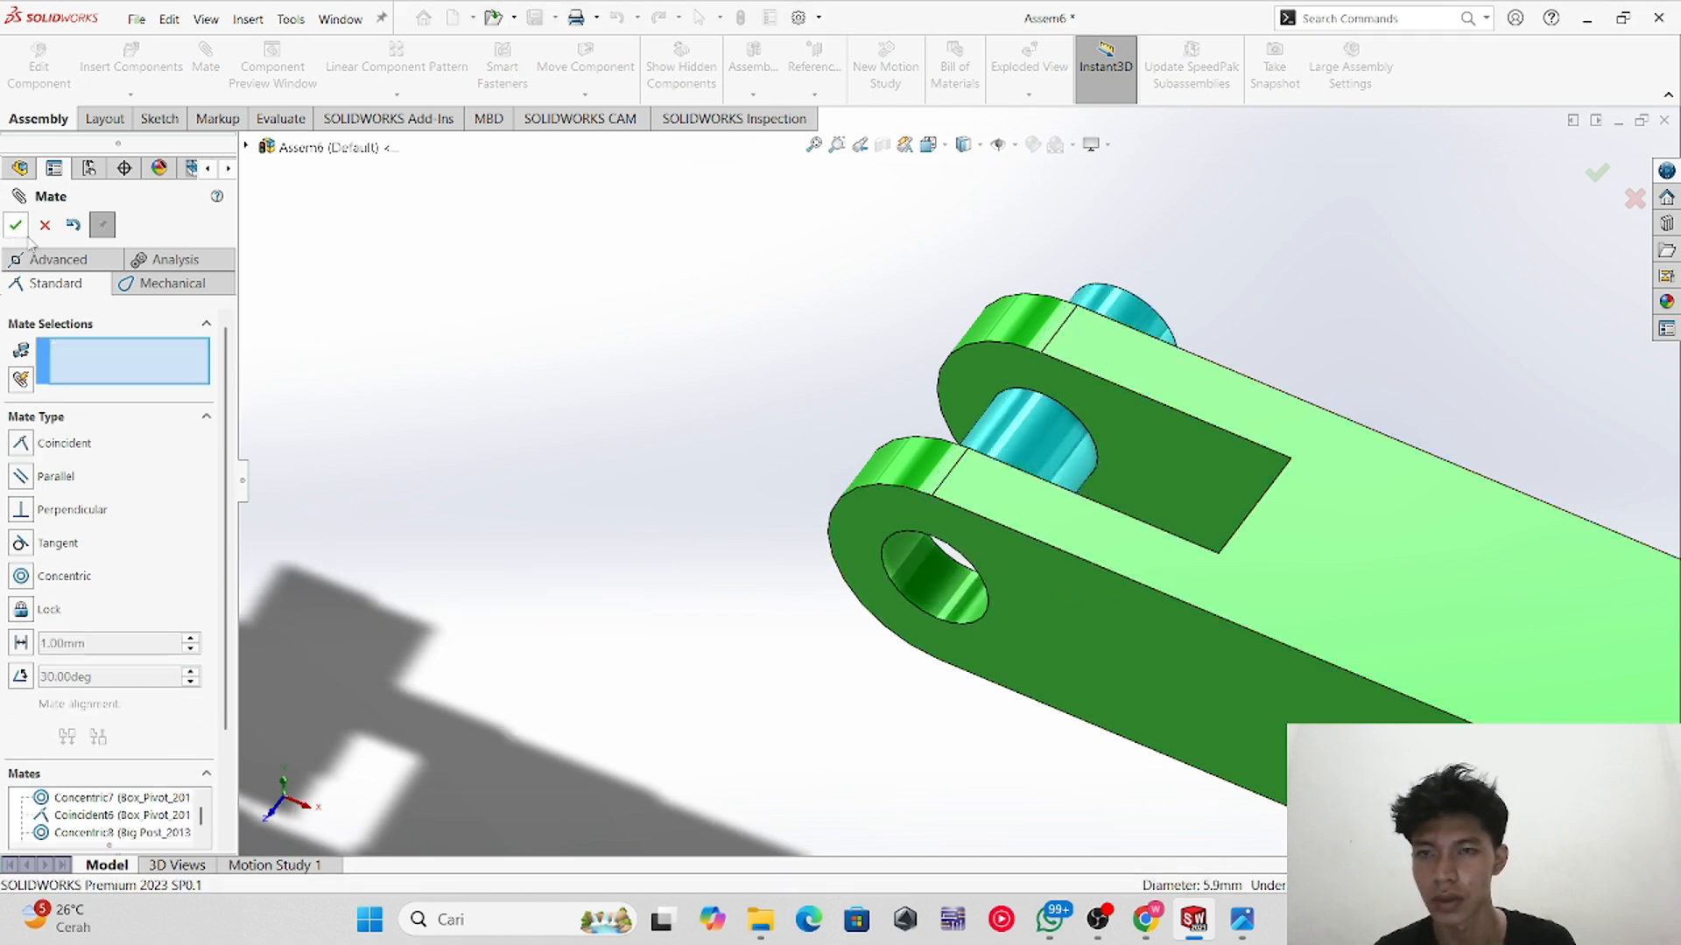
Step: Make the small pin's end face coincident with the link fork's outer side face
middle_click_drag(727, 623, 900, 630)
scroll(1016, 593, "down", 5)
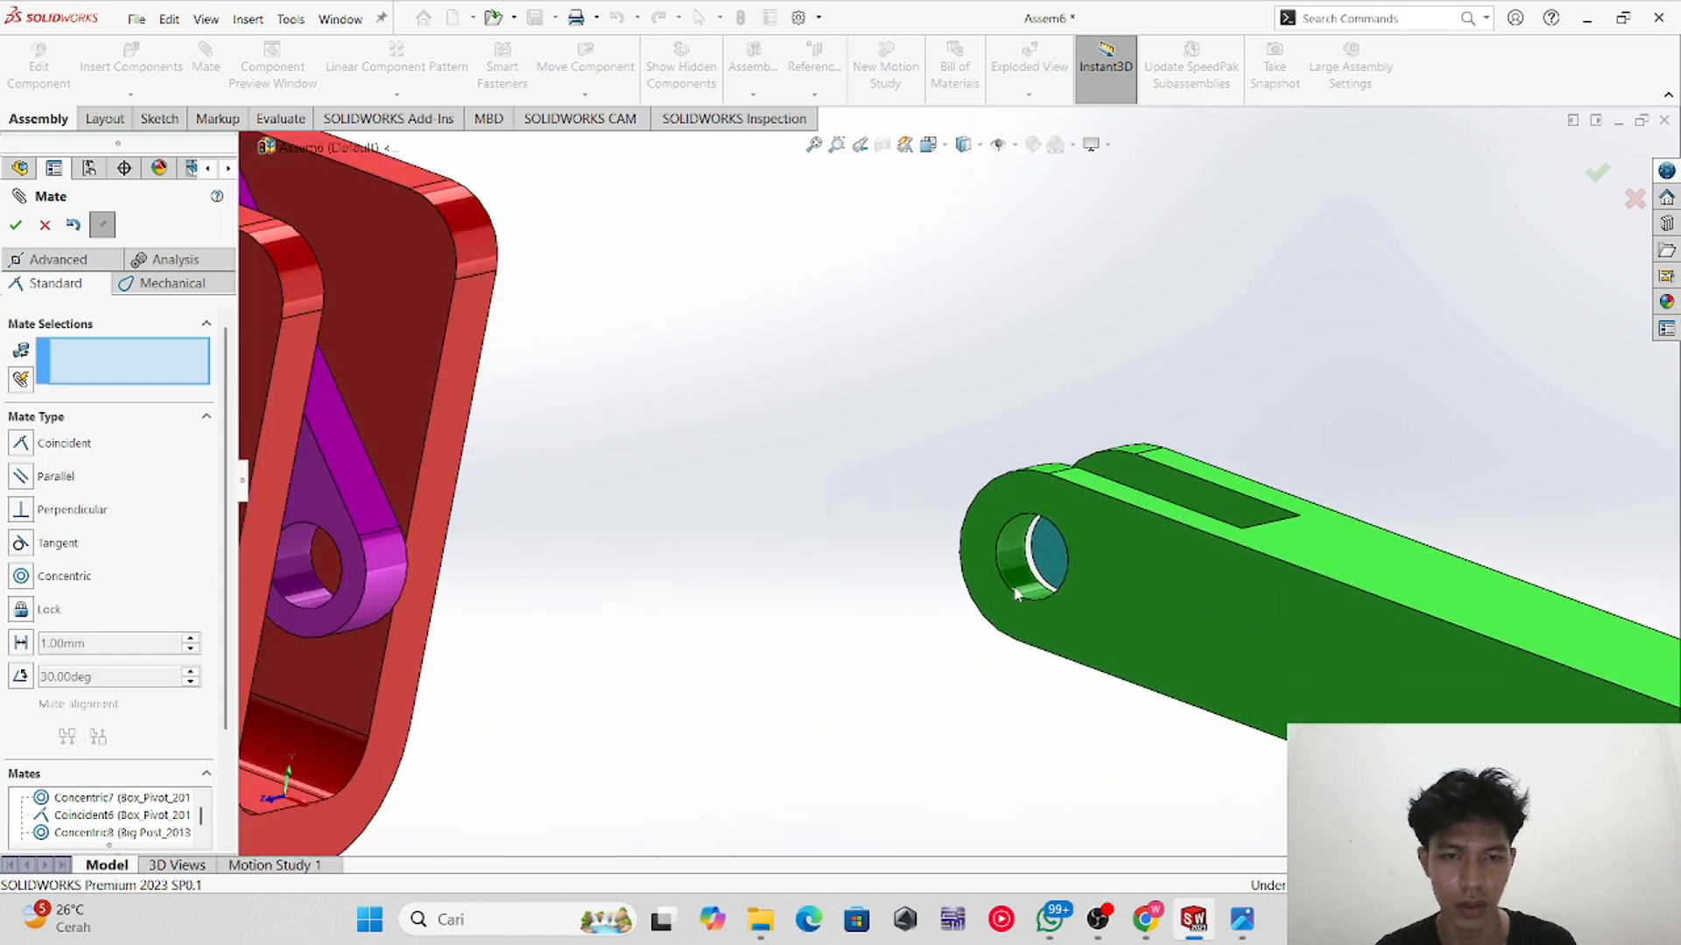
left_click(1054, 558)
left_click(1144, 597)
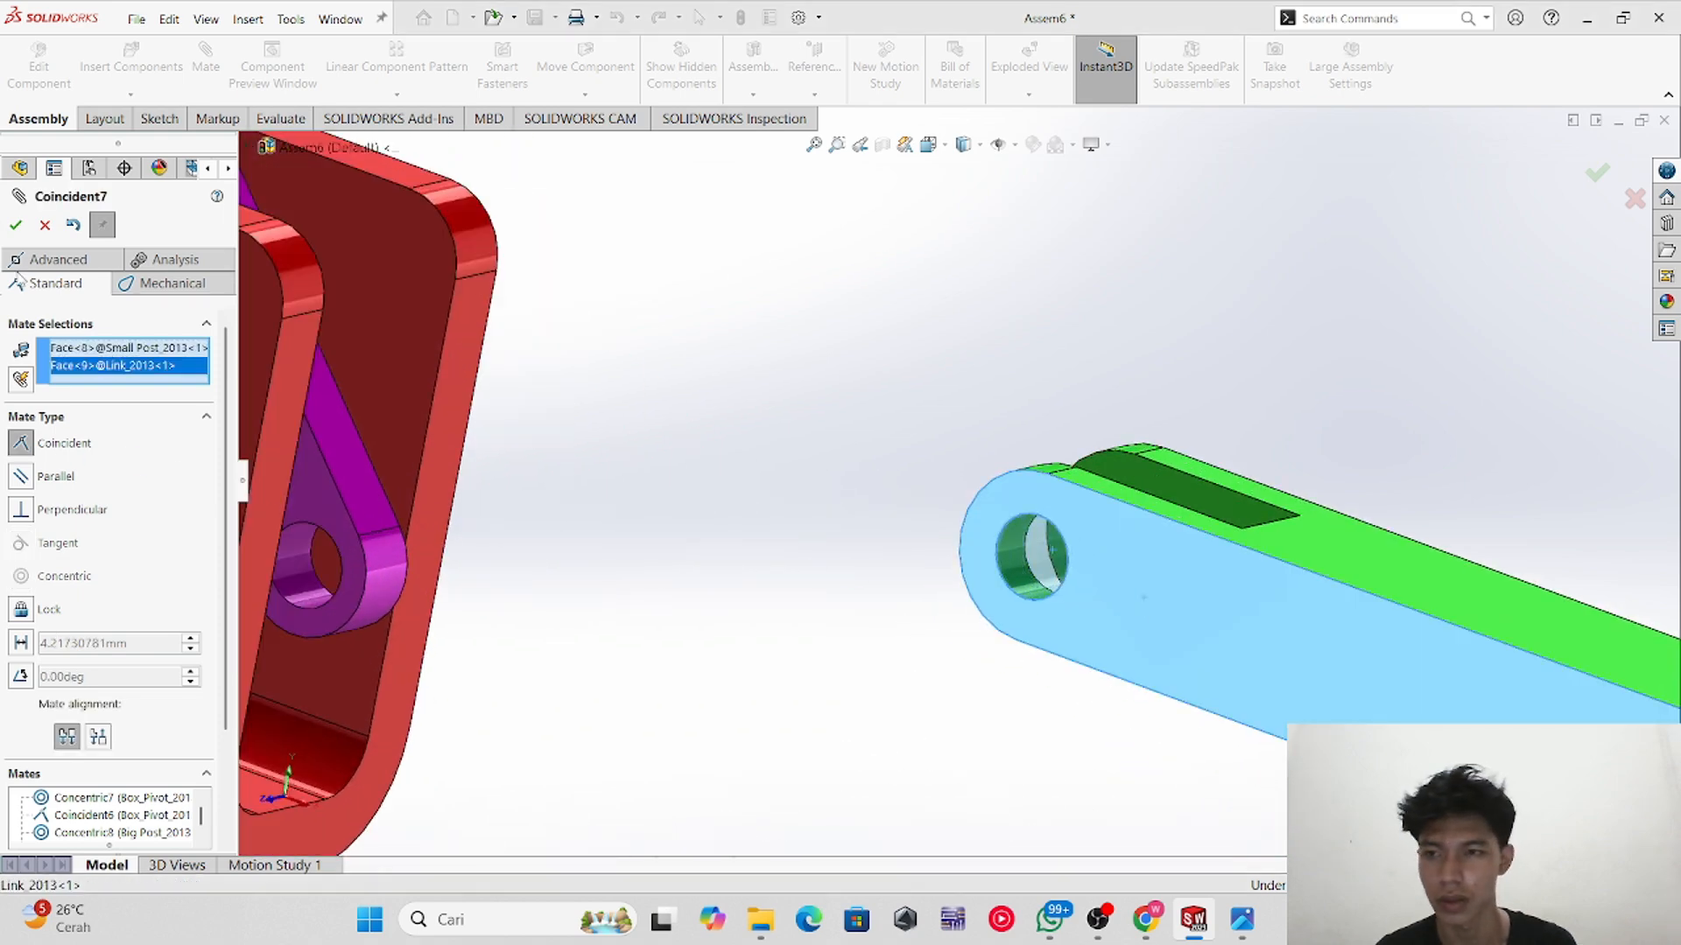
left_click(16, 225)
Step: Mate the small blue pin concentric with the lower hole of the purple post handle
scroll(901, 657, "up", 8)
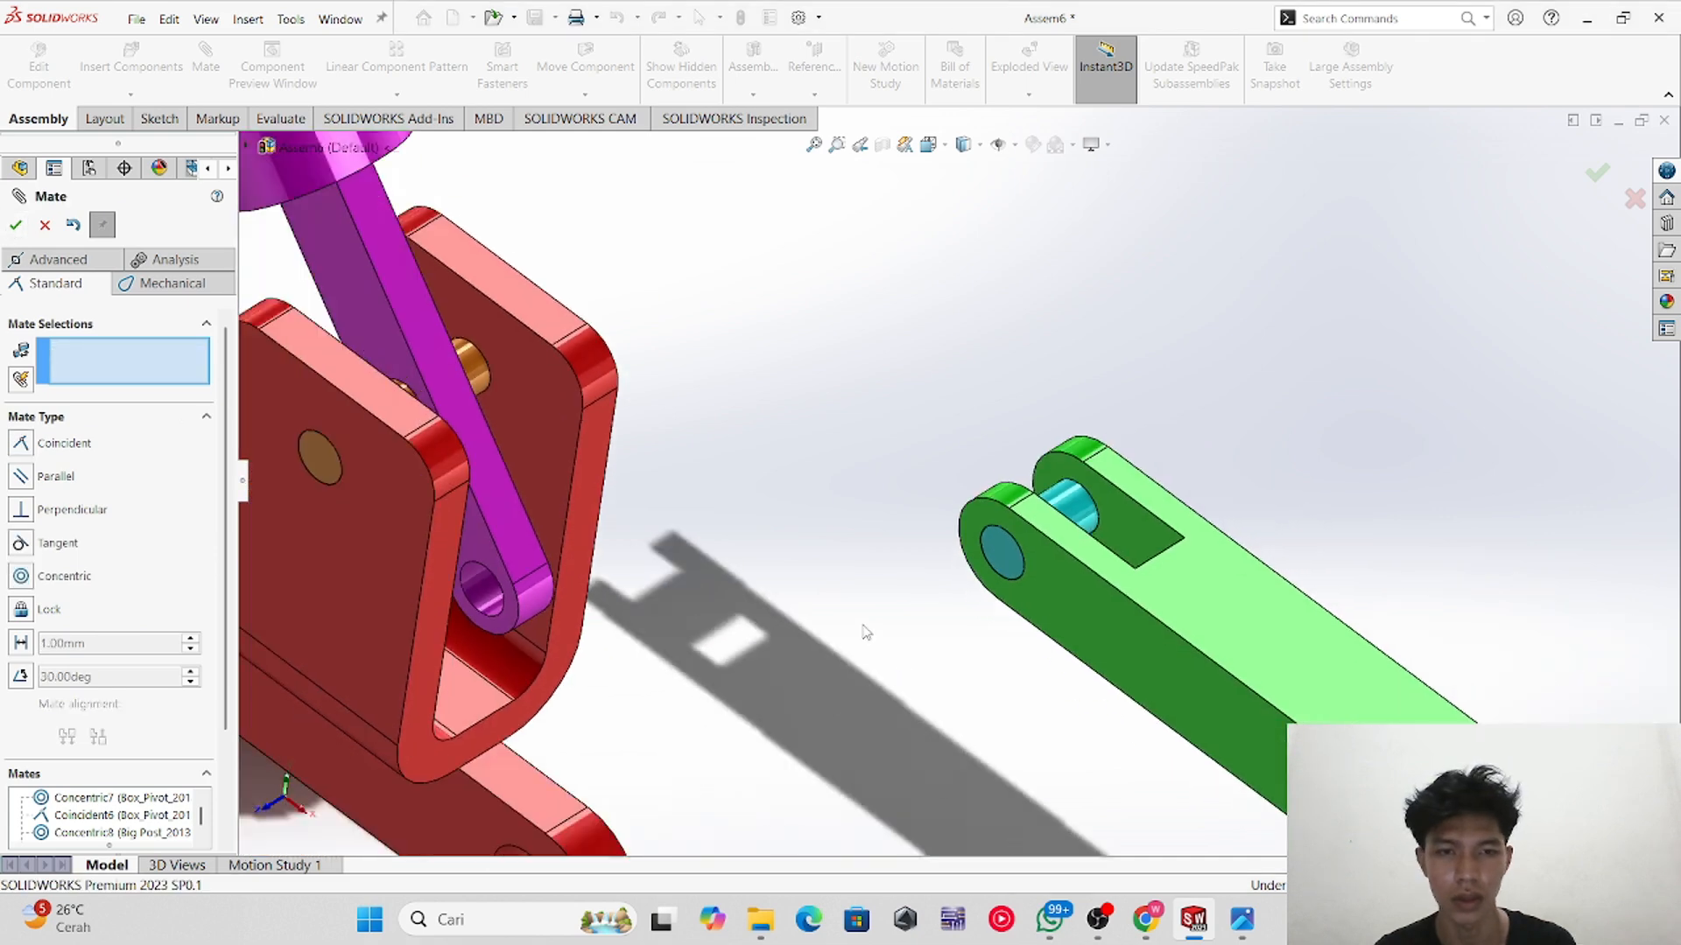
scroll(857, 561, "up", 2)
middle_click_drag(856, 560, 855, 588)
scroll(950, 514, "down", 3)
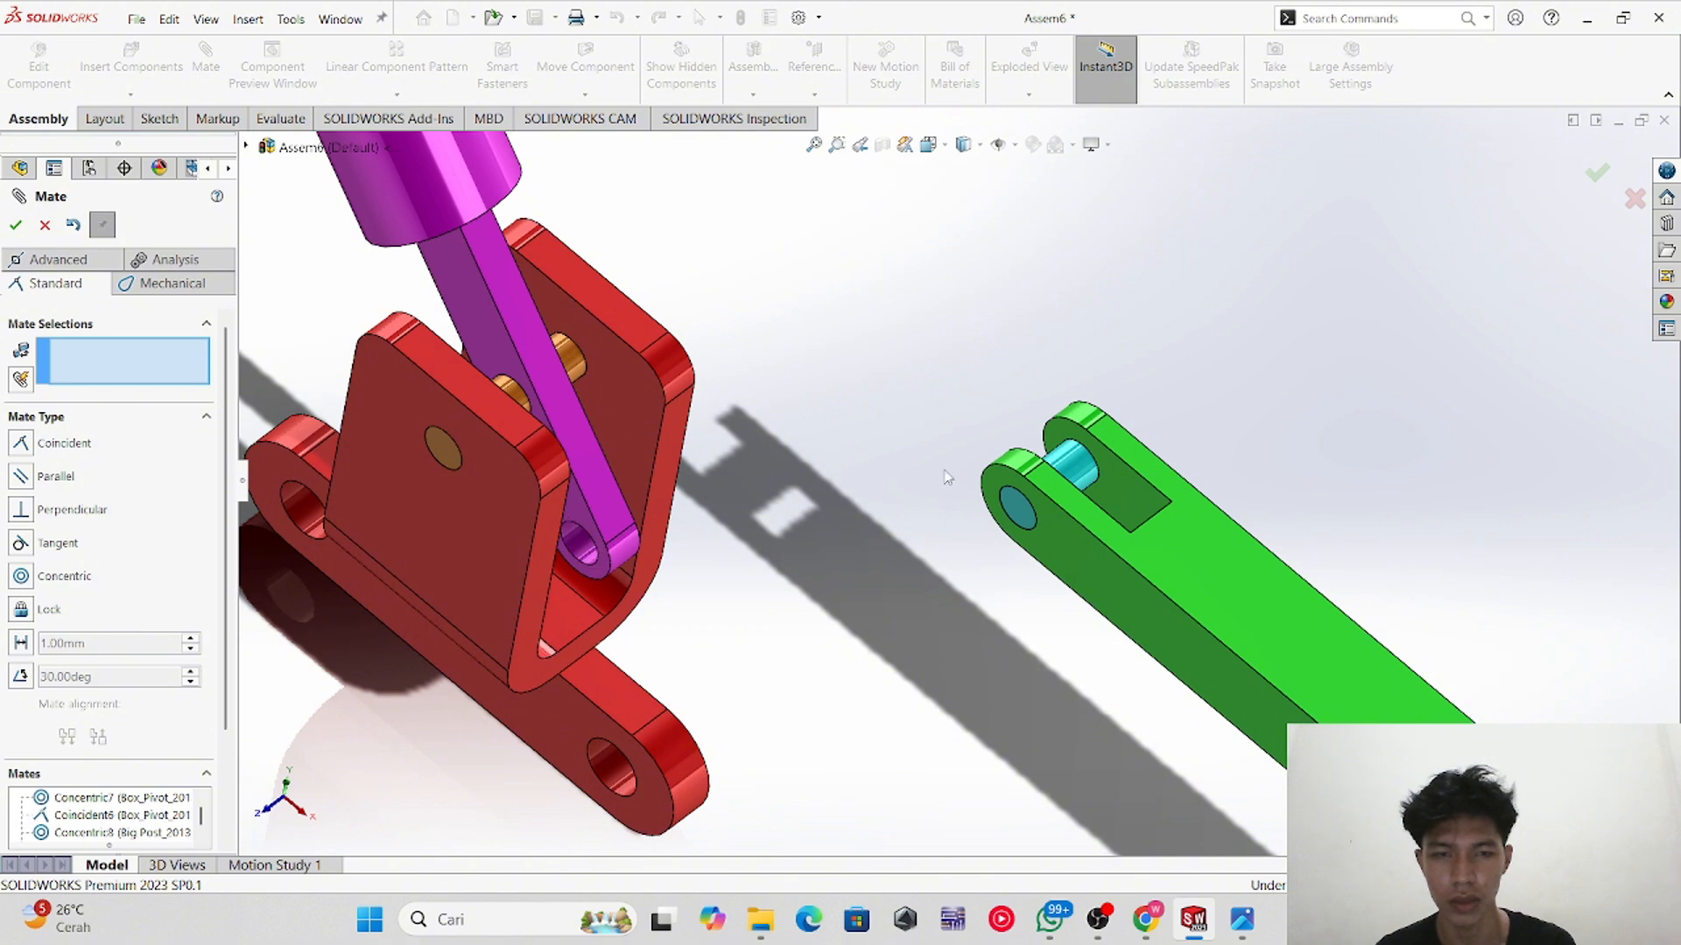
left_click_drag(653, 527, 617, 547)
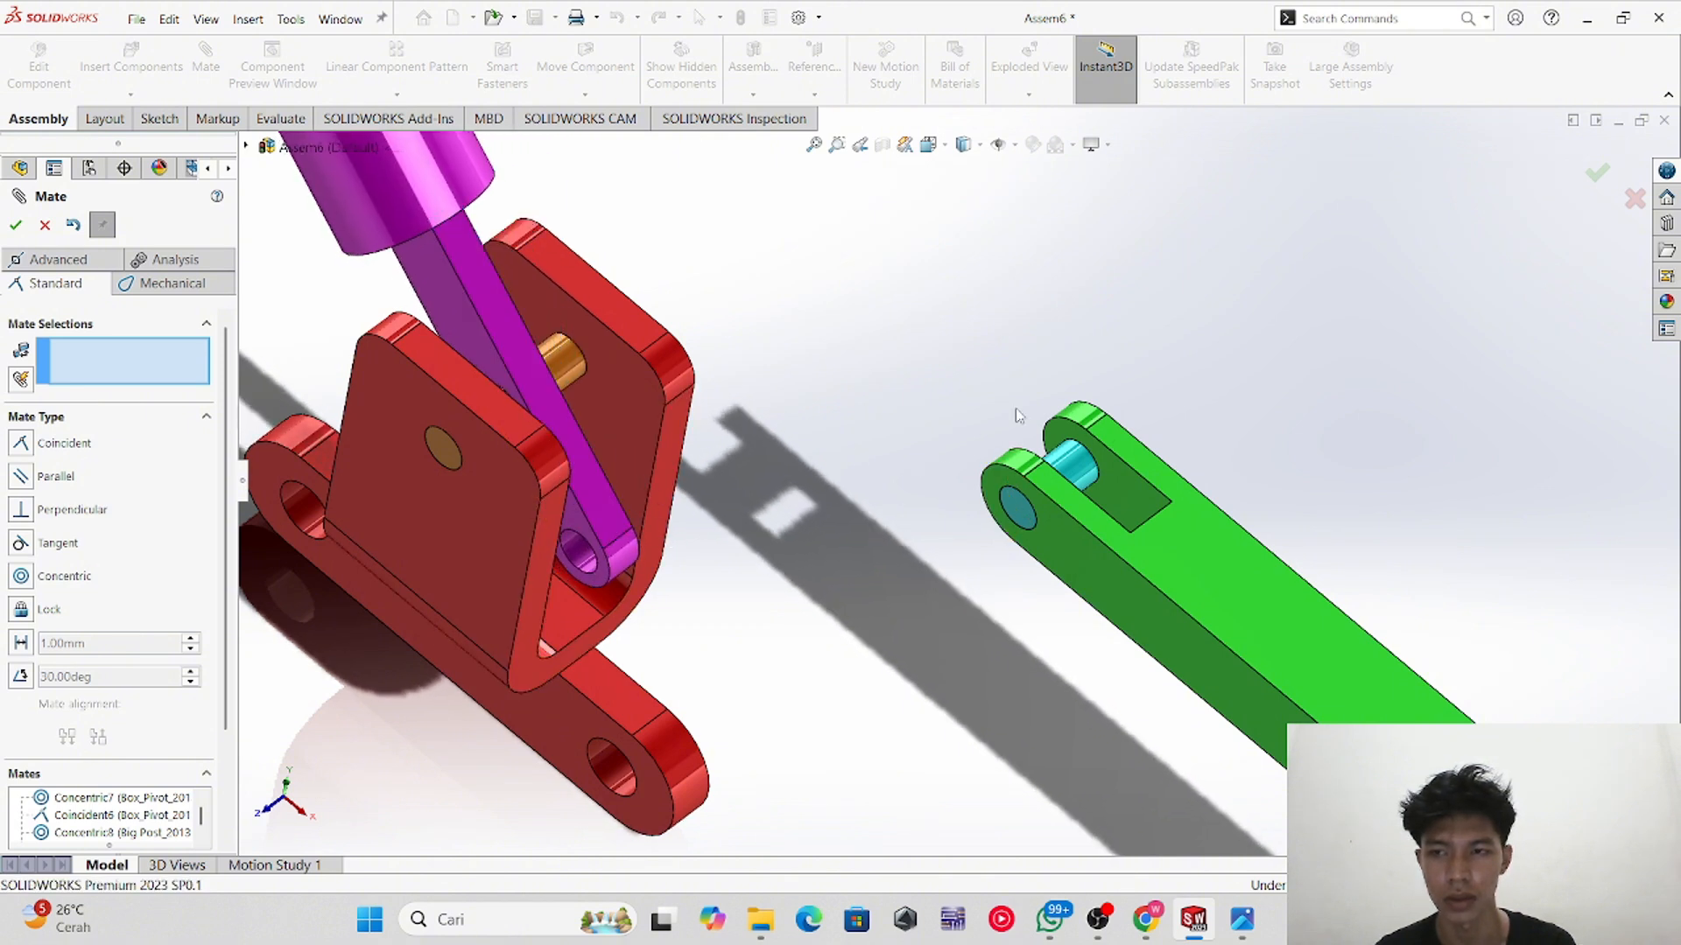
left_click(1068, 459)
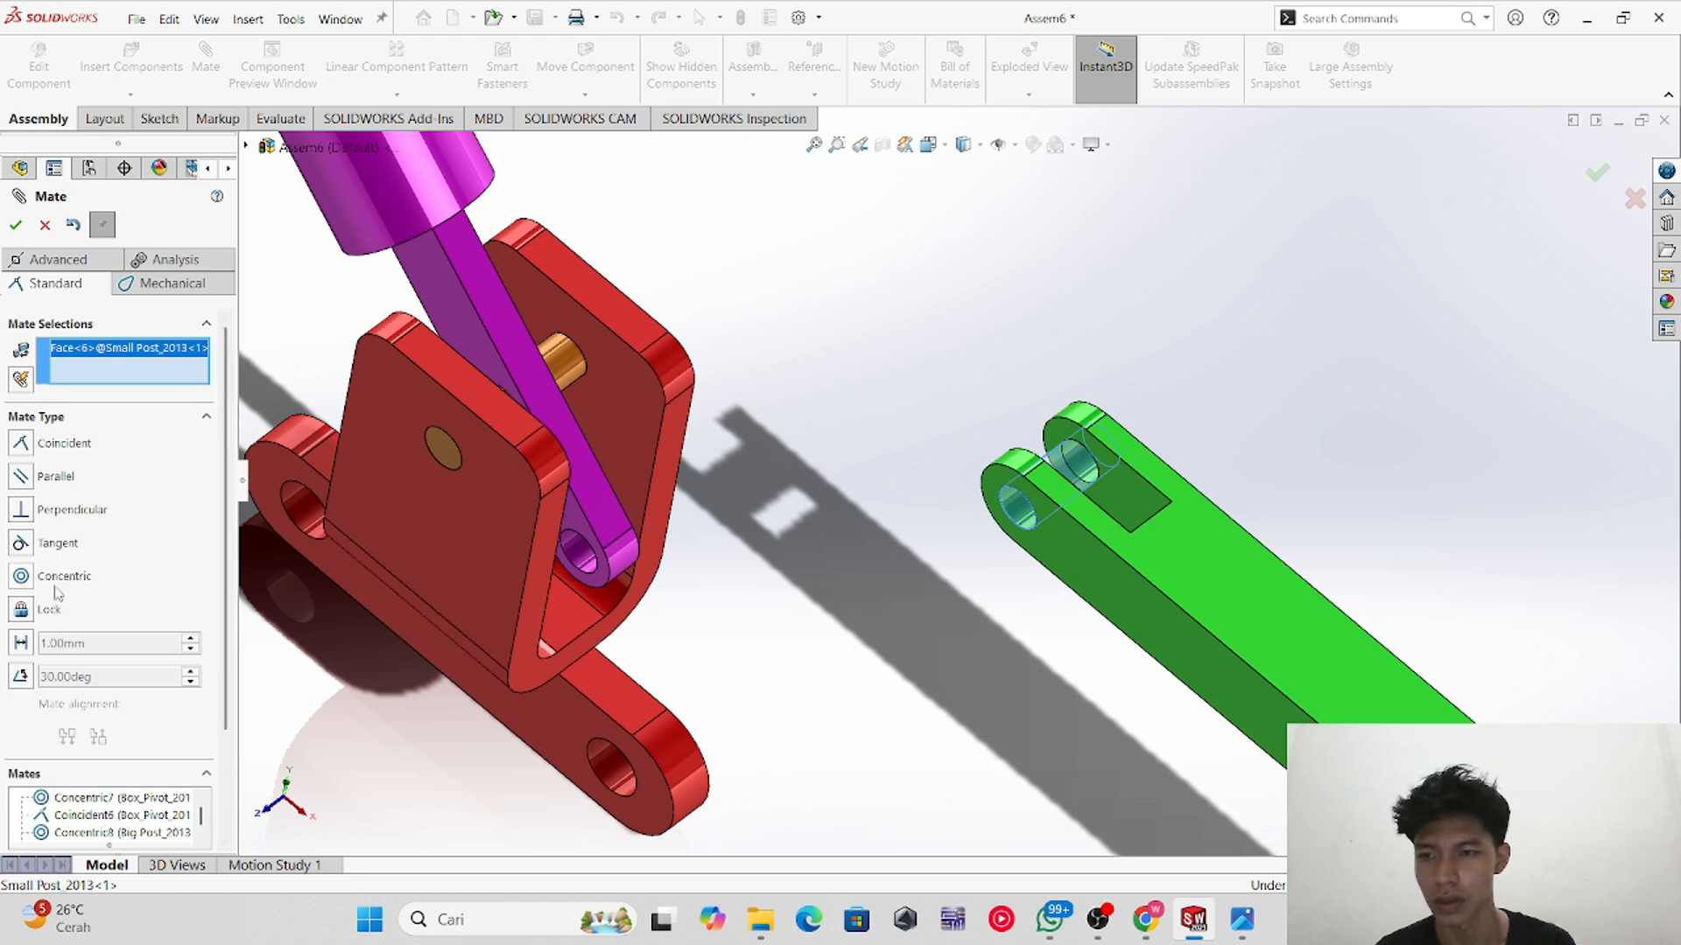
left_click(578, 558)
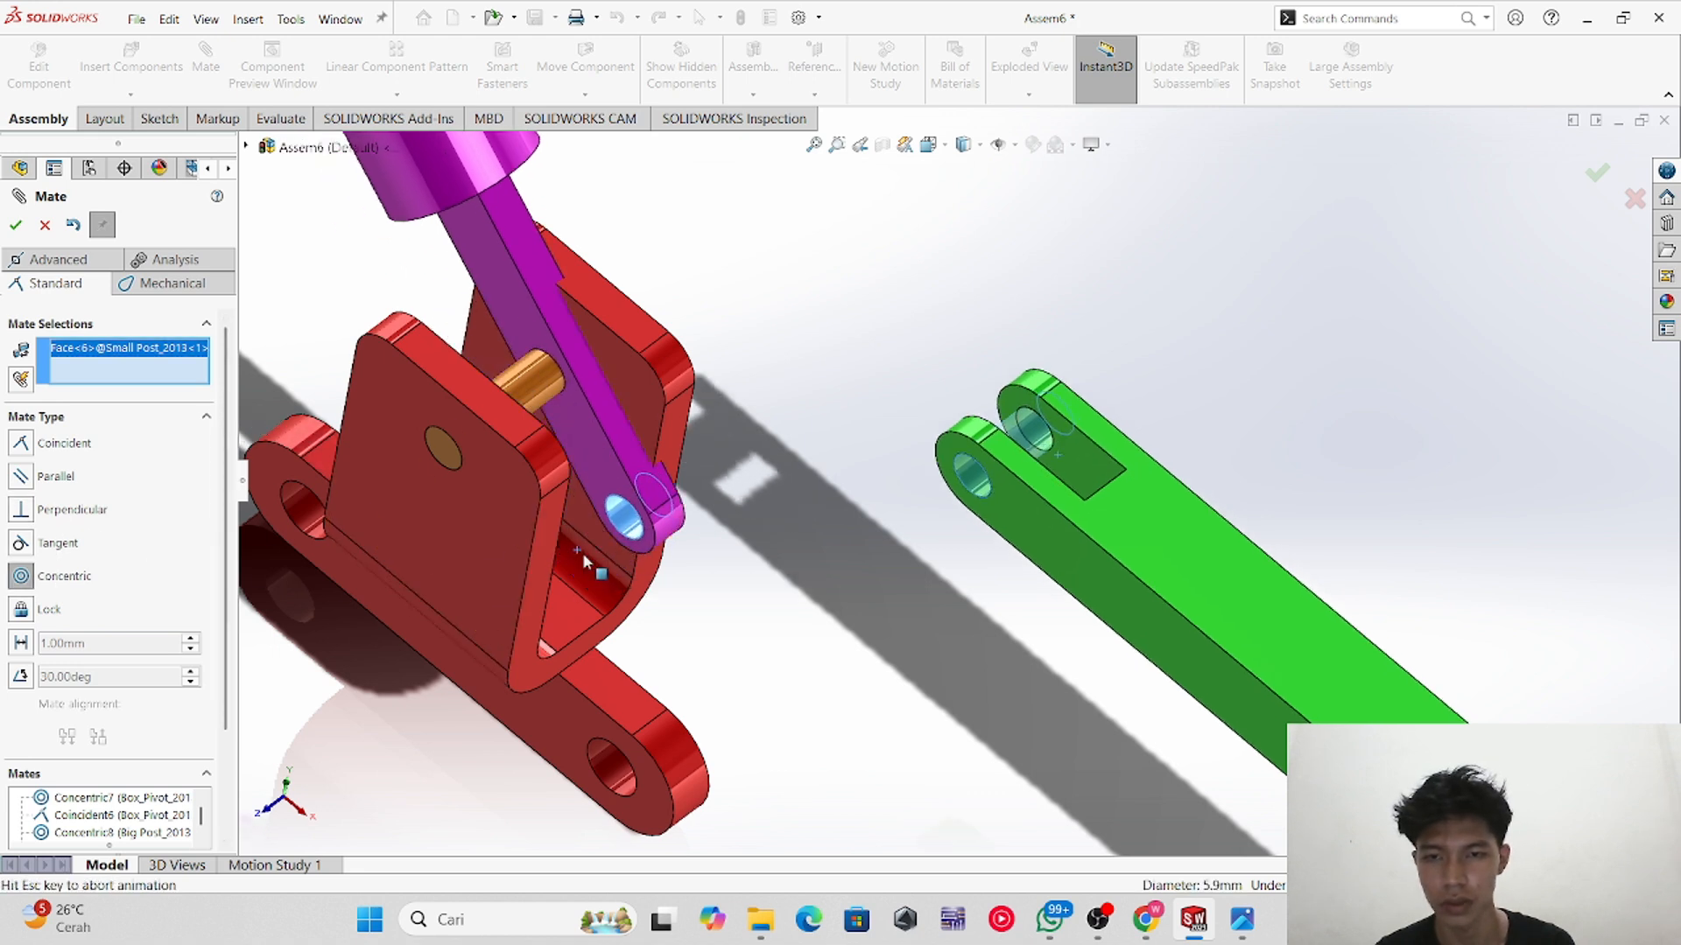
left_click(21, 230)
Step: Move the green link up into the pivot bracket beside the post handle
left_click_drag(891, 330, 792, 438)
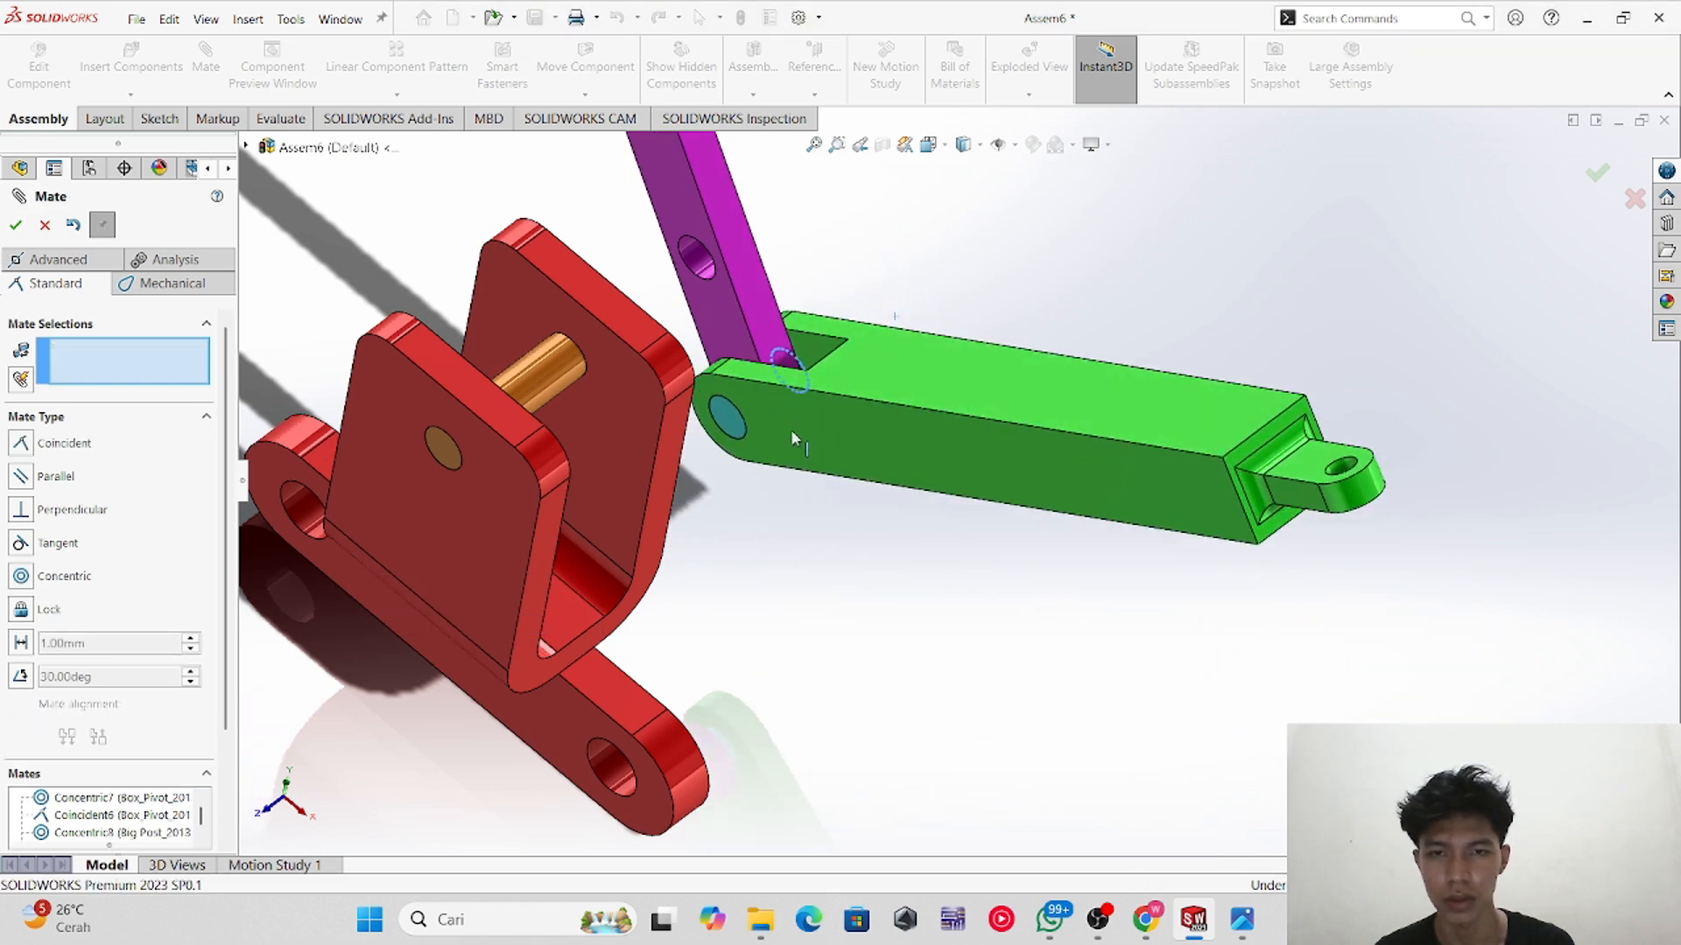
left_click_drag(719, 271, 518, 409)
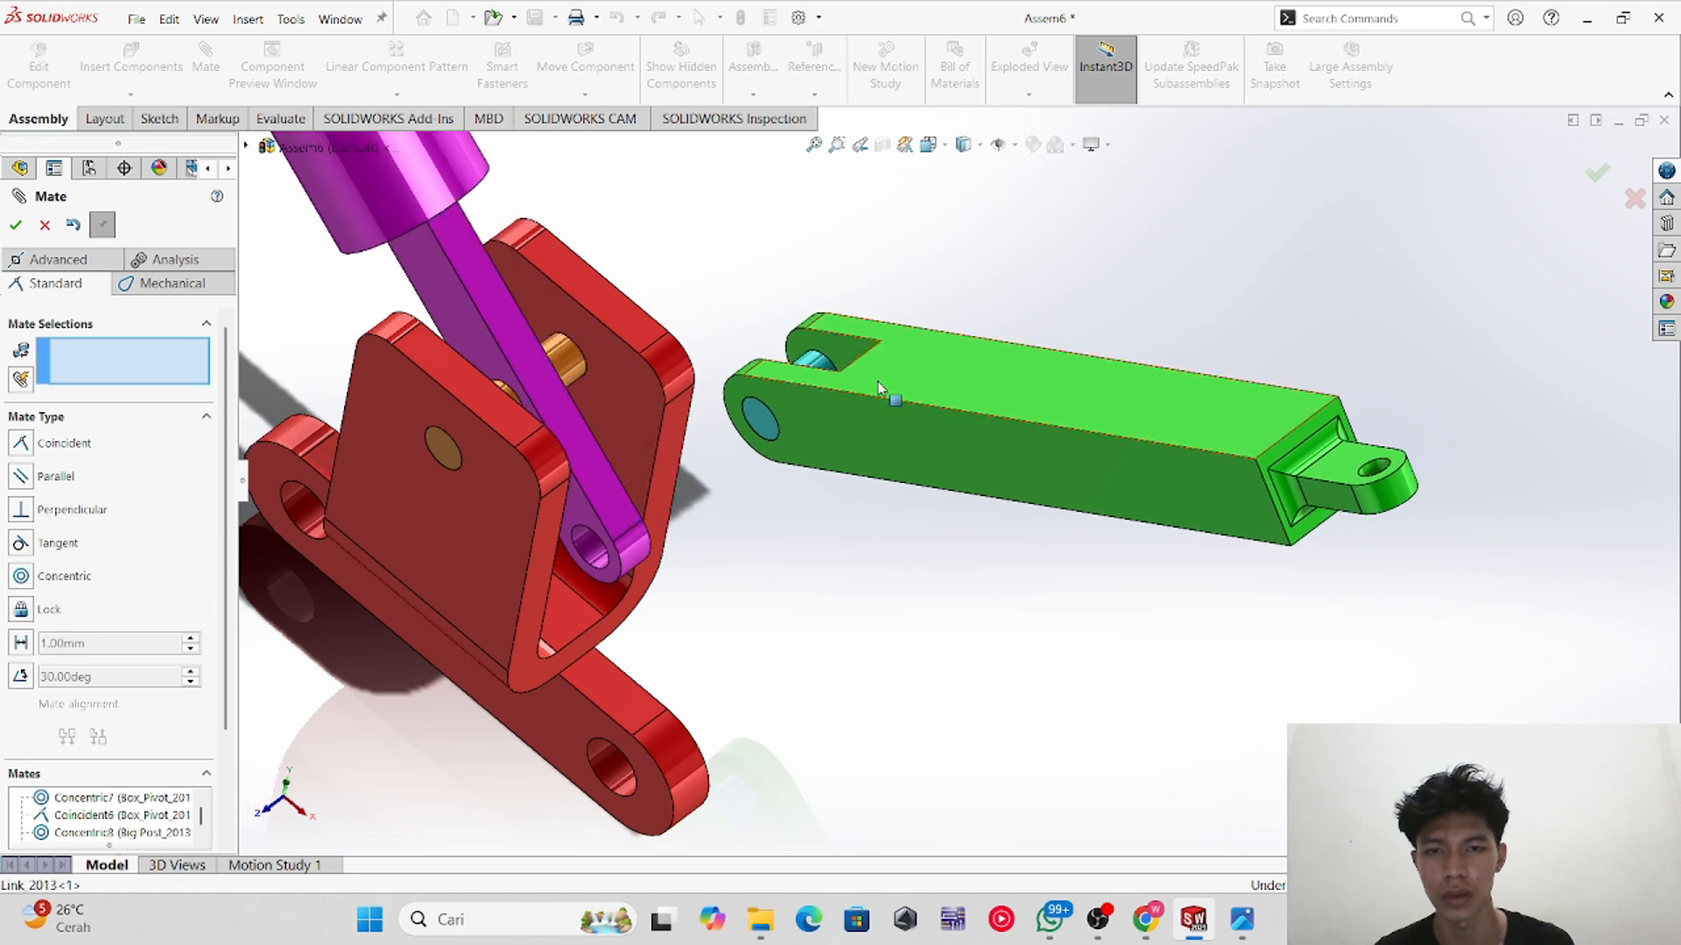
left_click_drag(879, 388, 575, 549)
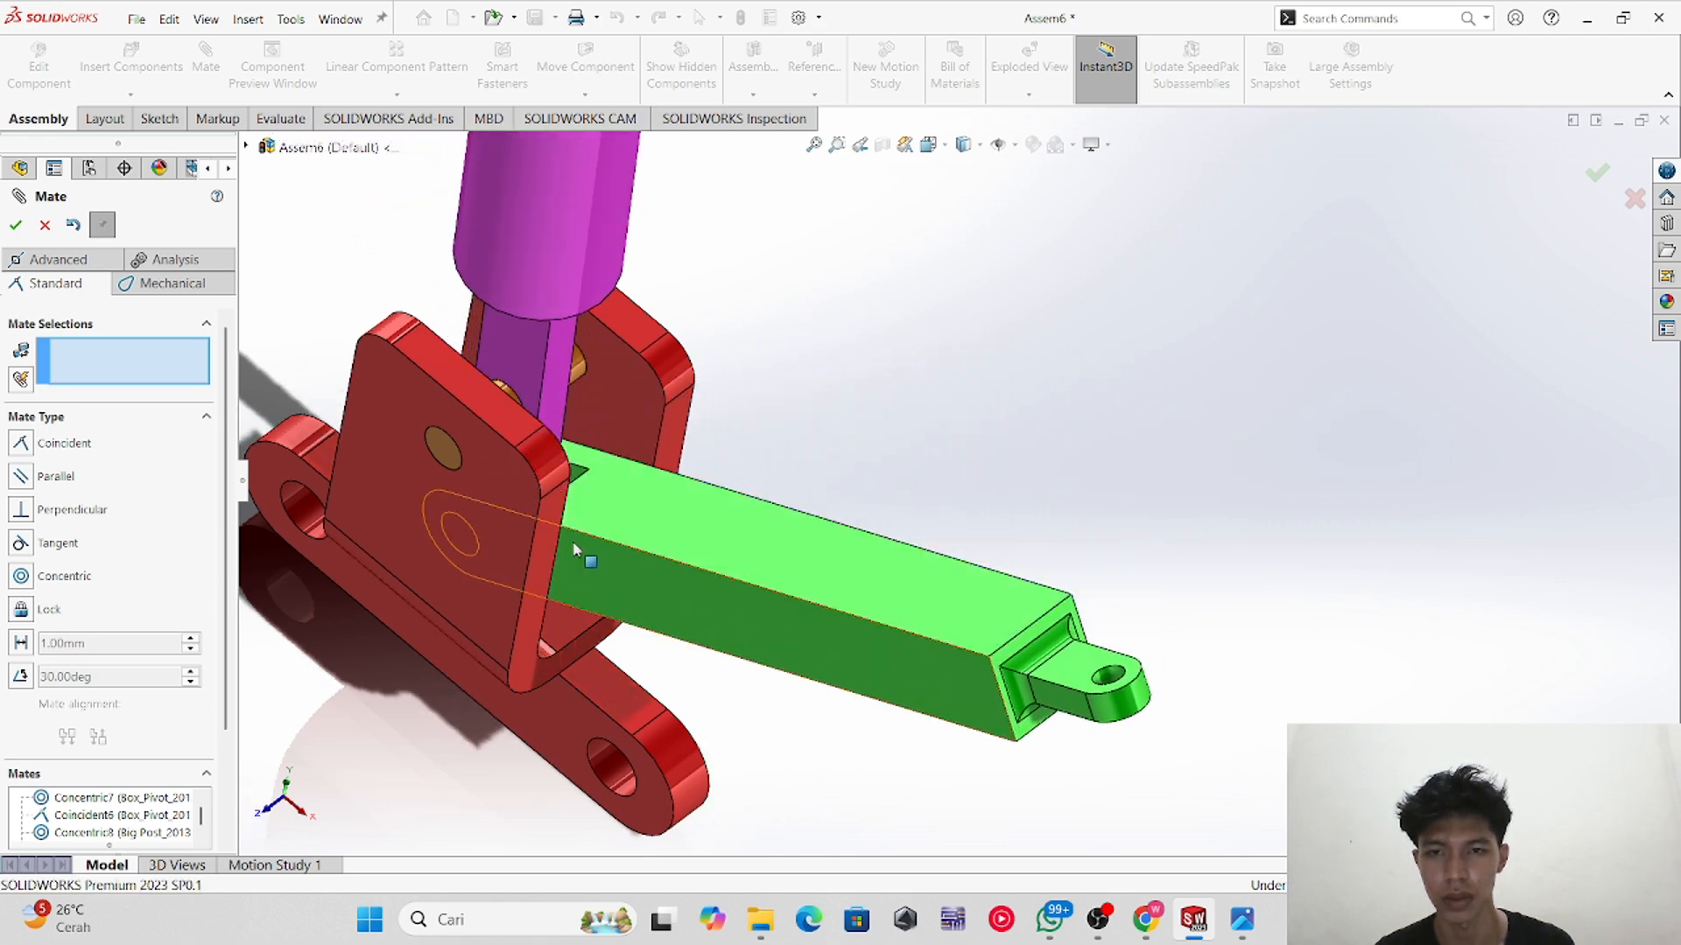
Step: Make the post handle's side face coincident with the inner face of the link's fork
middle_click_drag(778, 399, 724, 476)
scroll(701, 421, "down", 5)
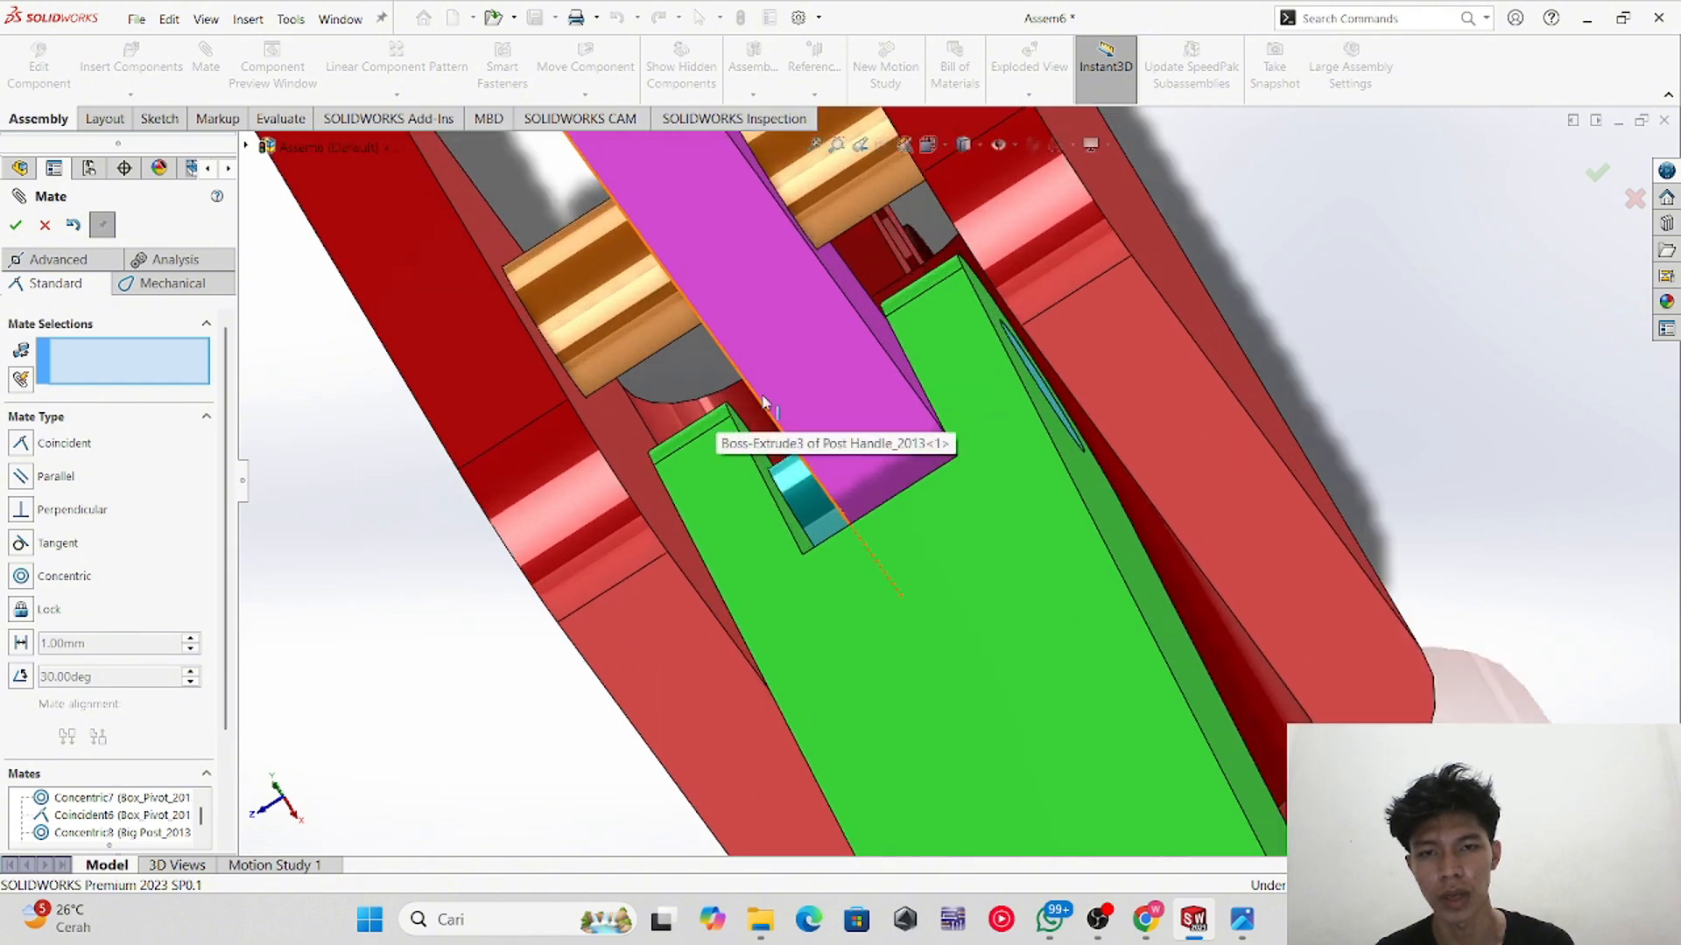
scroll(763, 401, "down", 3)
scroll(744, 371, "up", 6)
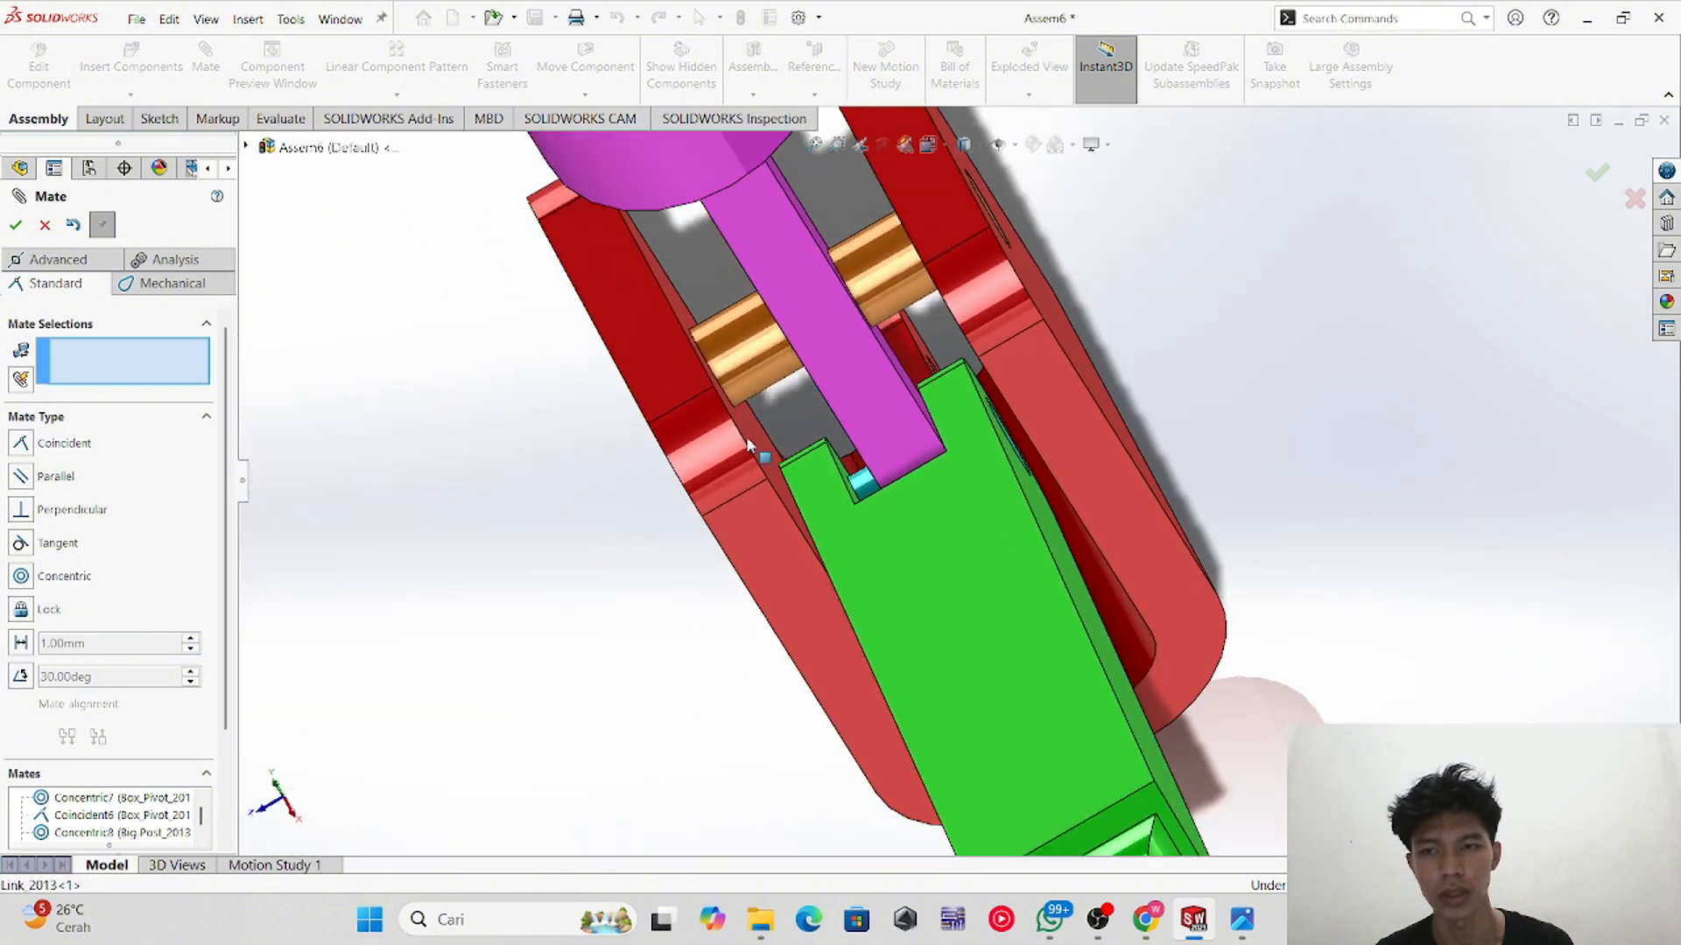
middle_click_drag(746, 436, 737, 492)
left_click(762, 455)
scroll(711, 559, "down", 2)
middle_click_drag(747, 605, 728, 619)
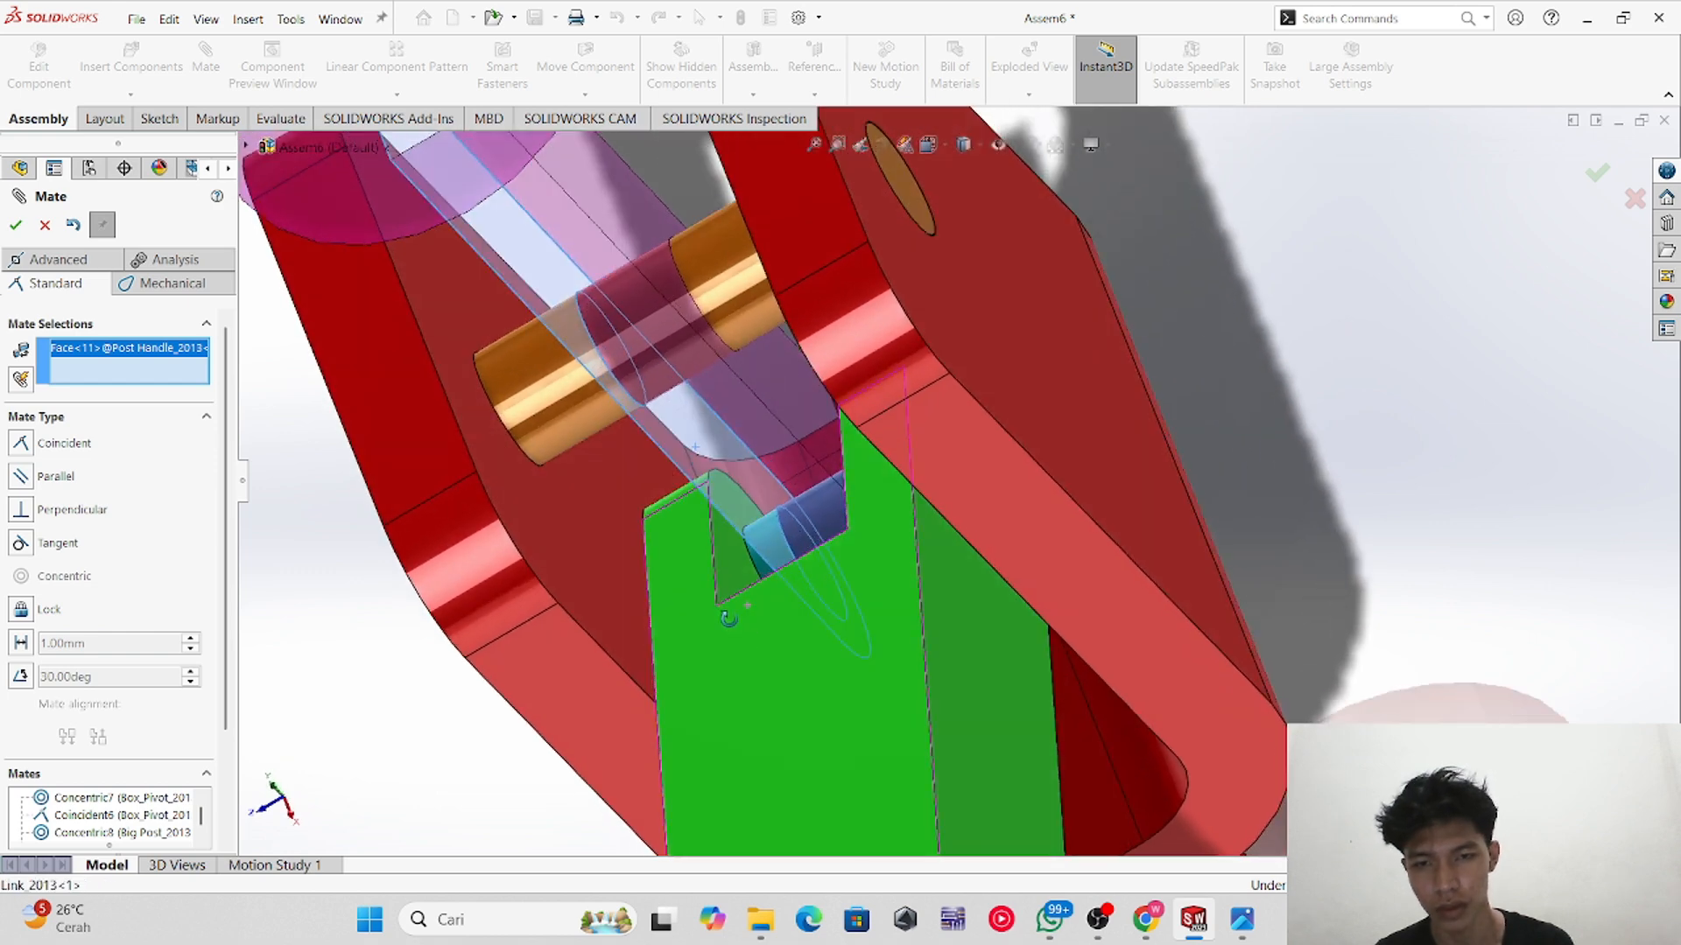
left_click(727, 559)
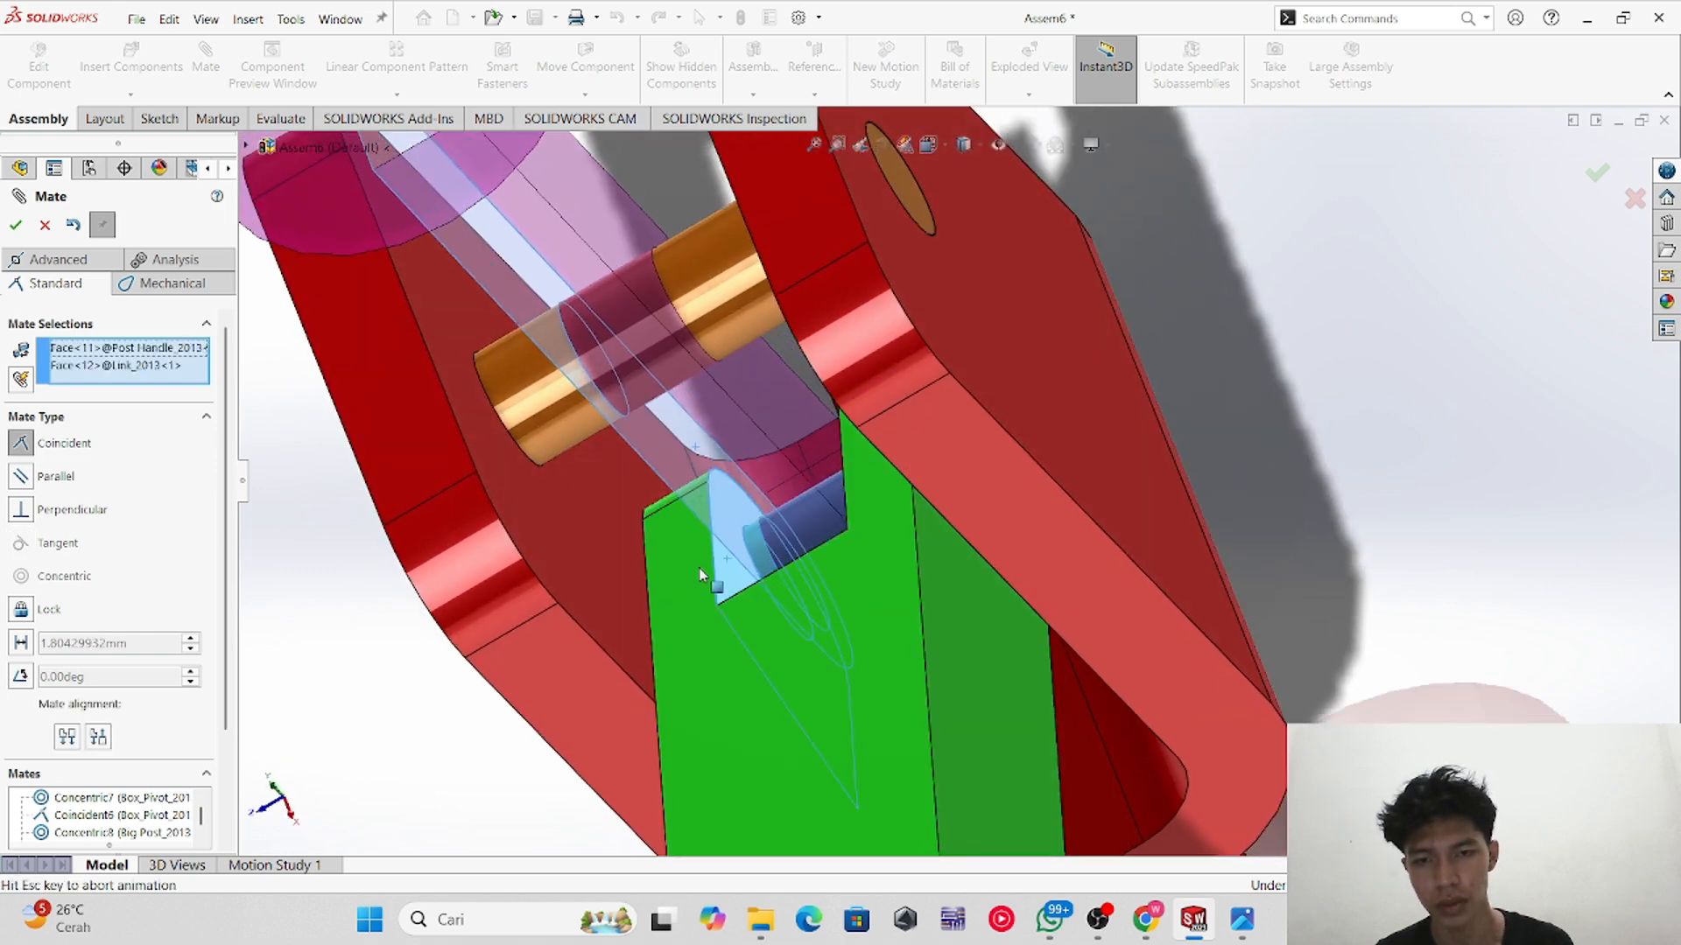
left_click(16, 226)
Step: Make the green link's top face parallel to the pivot bracket's top face
scroll(601, 514, "up", 2)
middle_click_drag(601, 515, 751, 623)
scroll(753, 623, "up", 3)
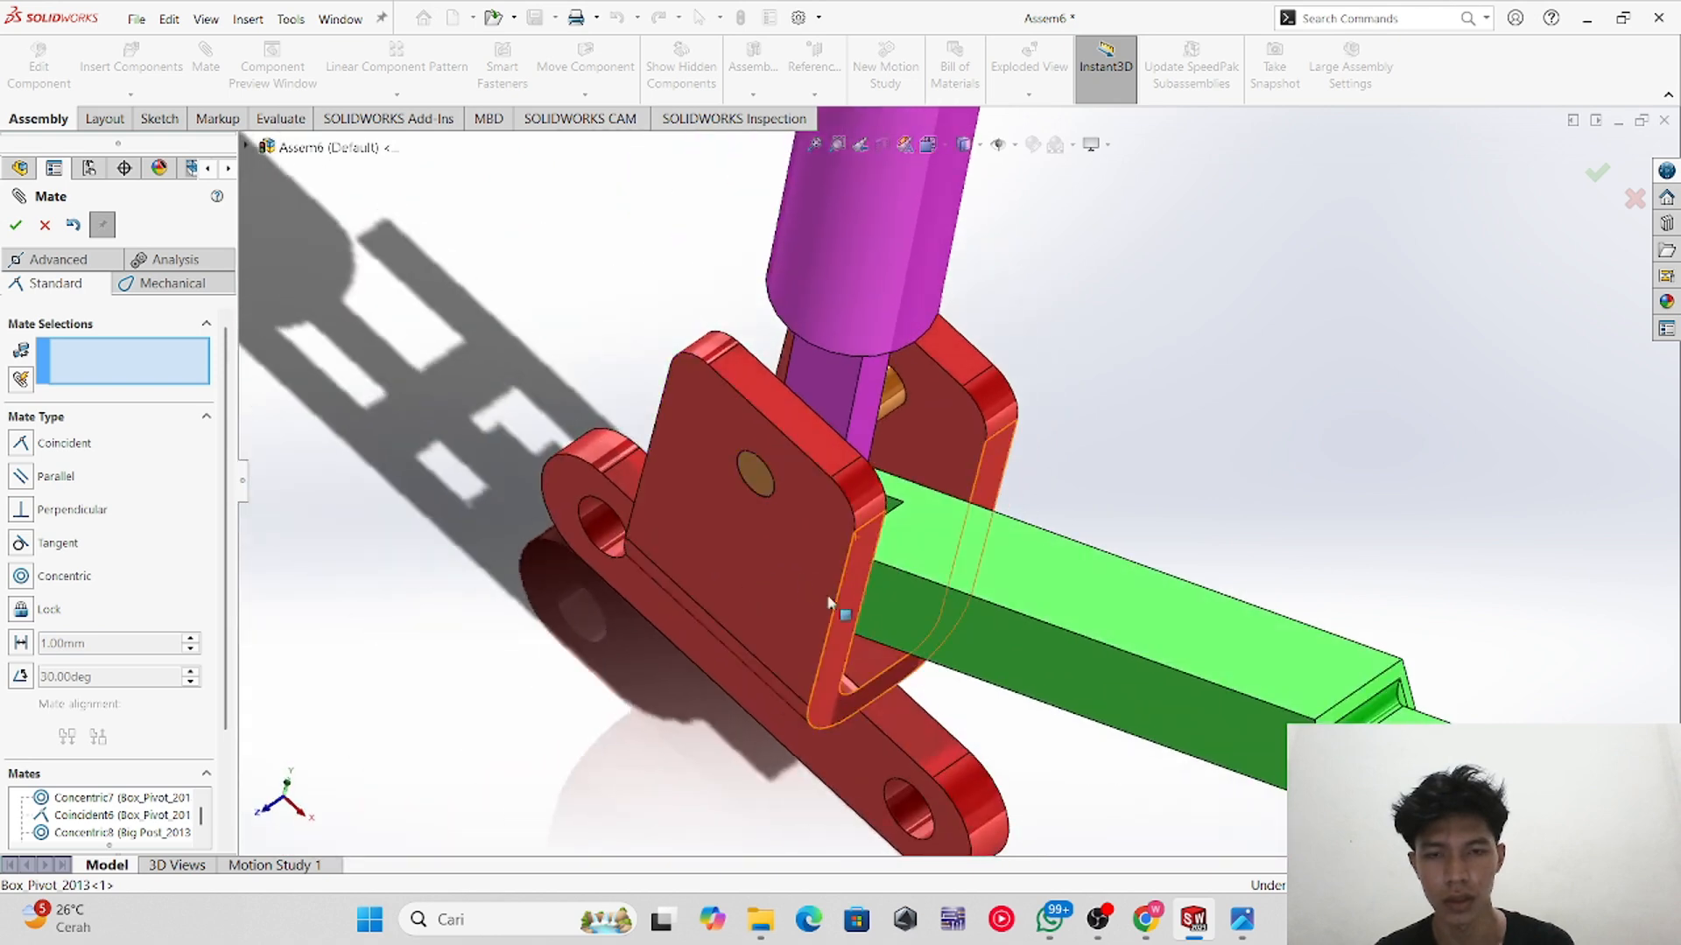
scroll(830, 603, "up", 2)
middle_click_drag(928, 564, 1020, 599)
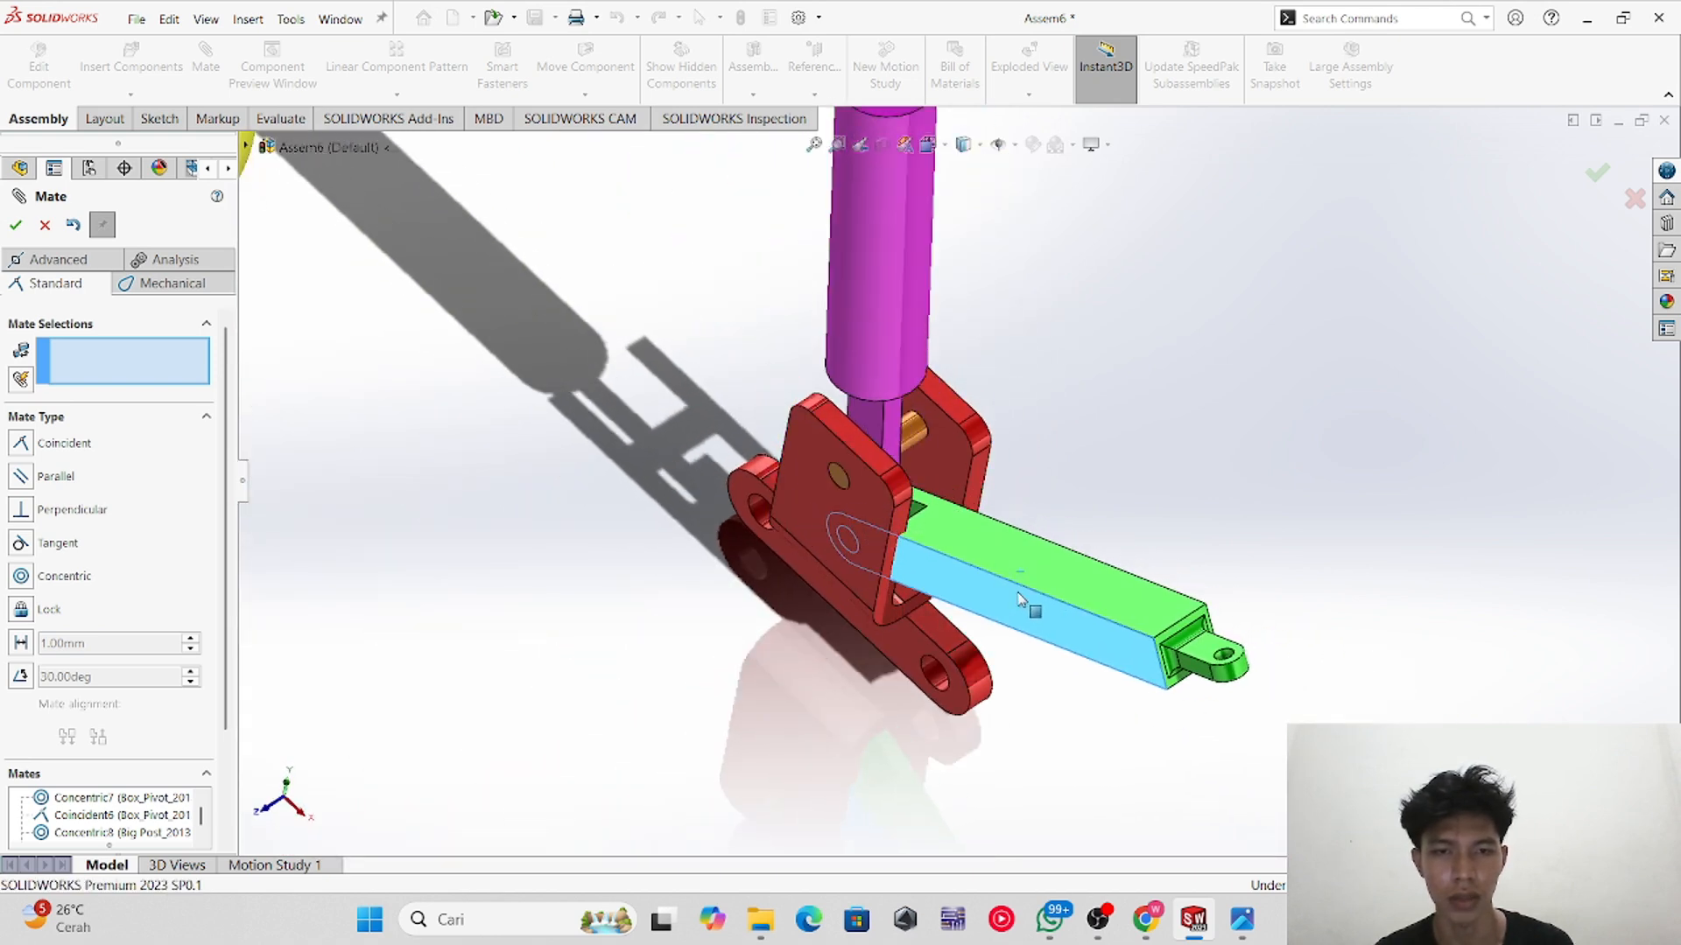
scroll(843, 698, "up", 1)
middle_click_drag(844, 699, 822, 521)
scroll(823, 521, "up", 2)
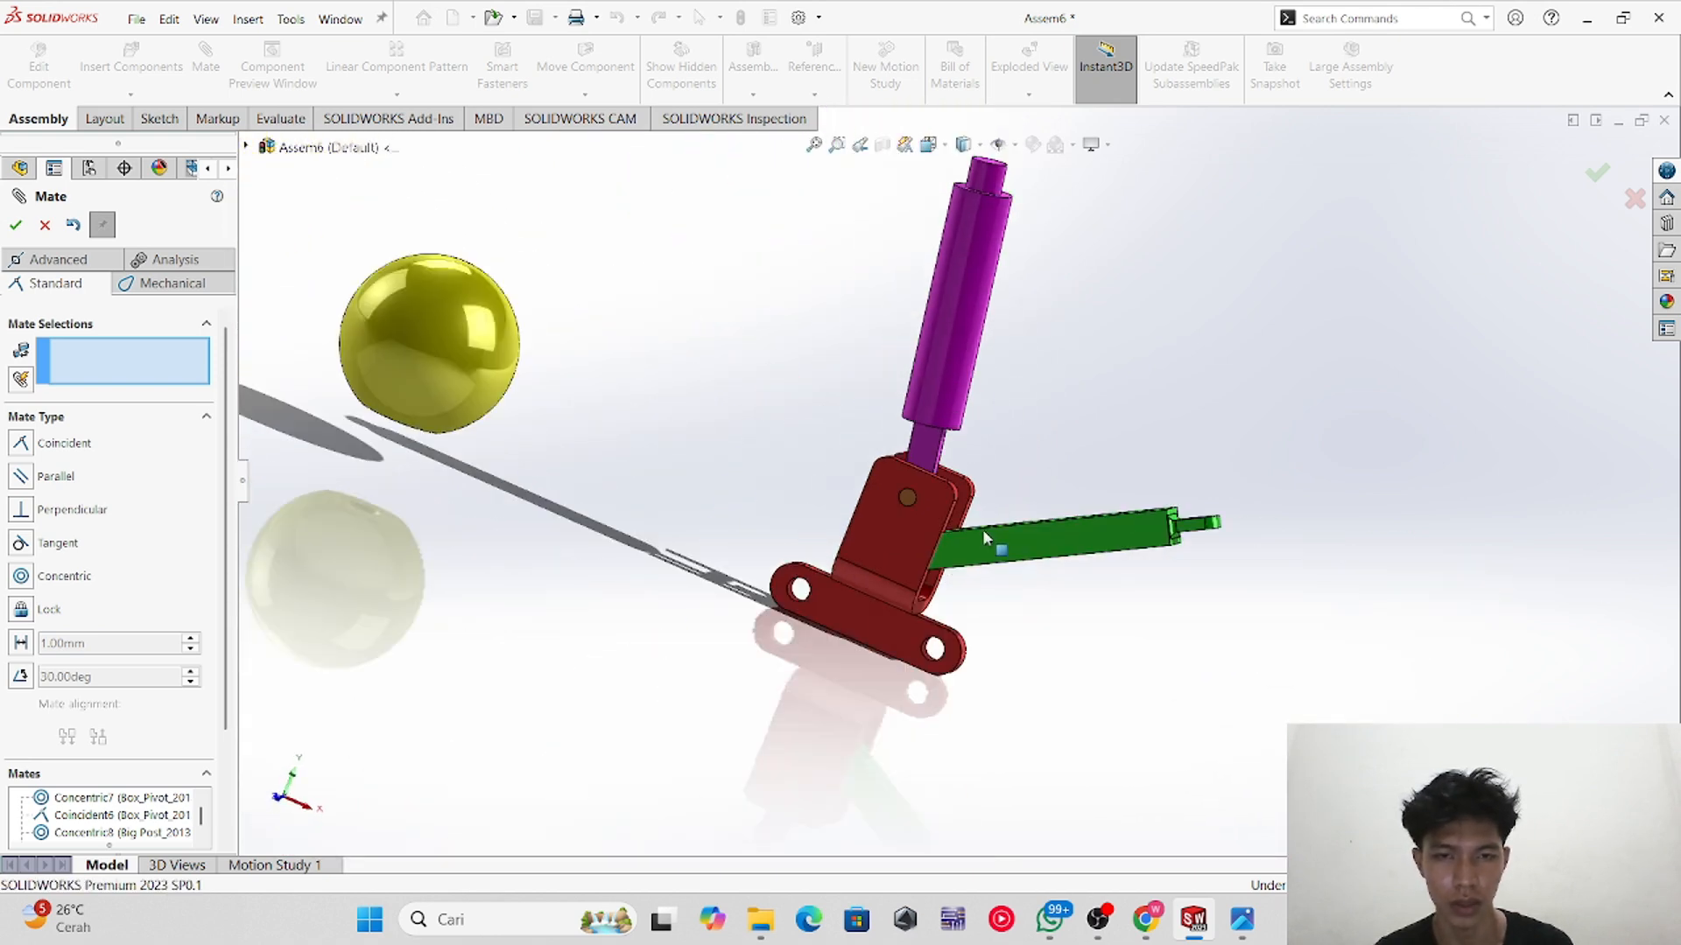
middle_click_drag(983, 529, 1019, 496)
scroll(1019, 496, "down", 2)
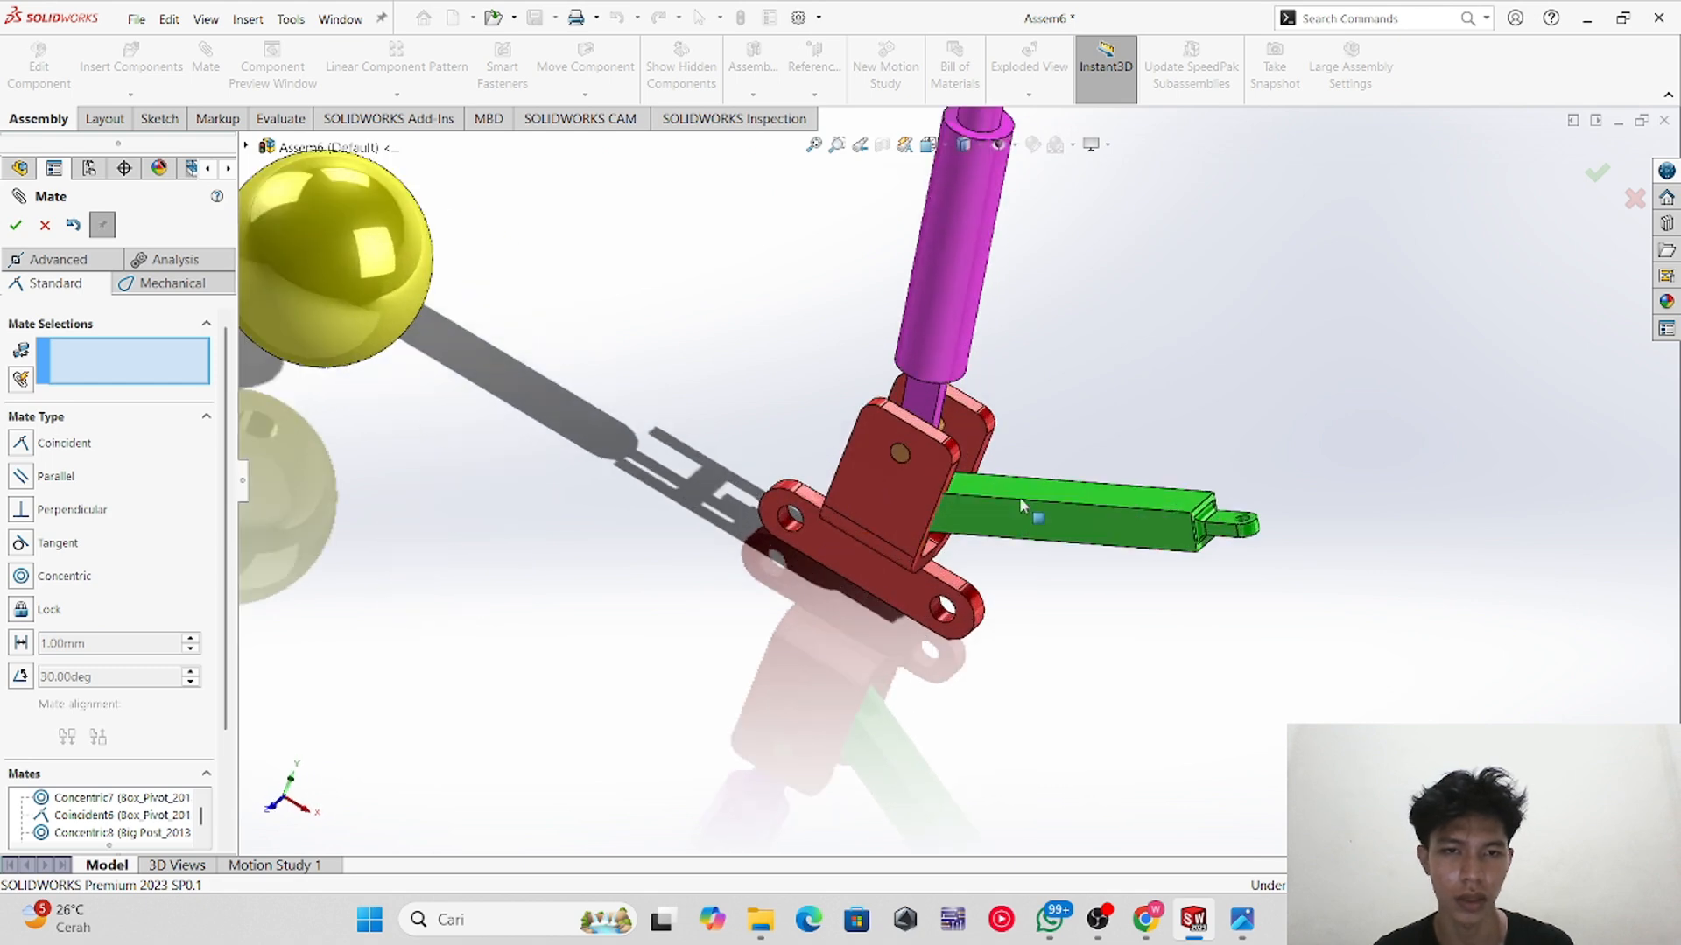
left_click(936, 153)
left_click(697, 514)
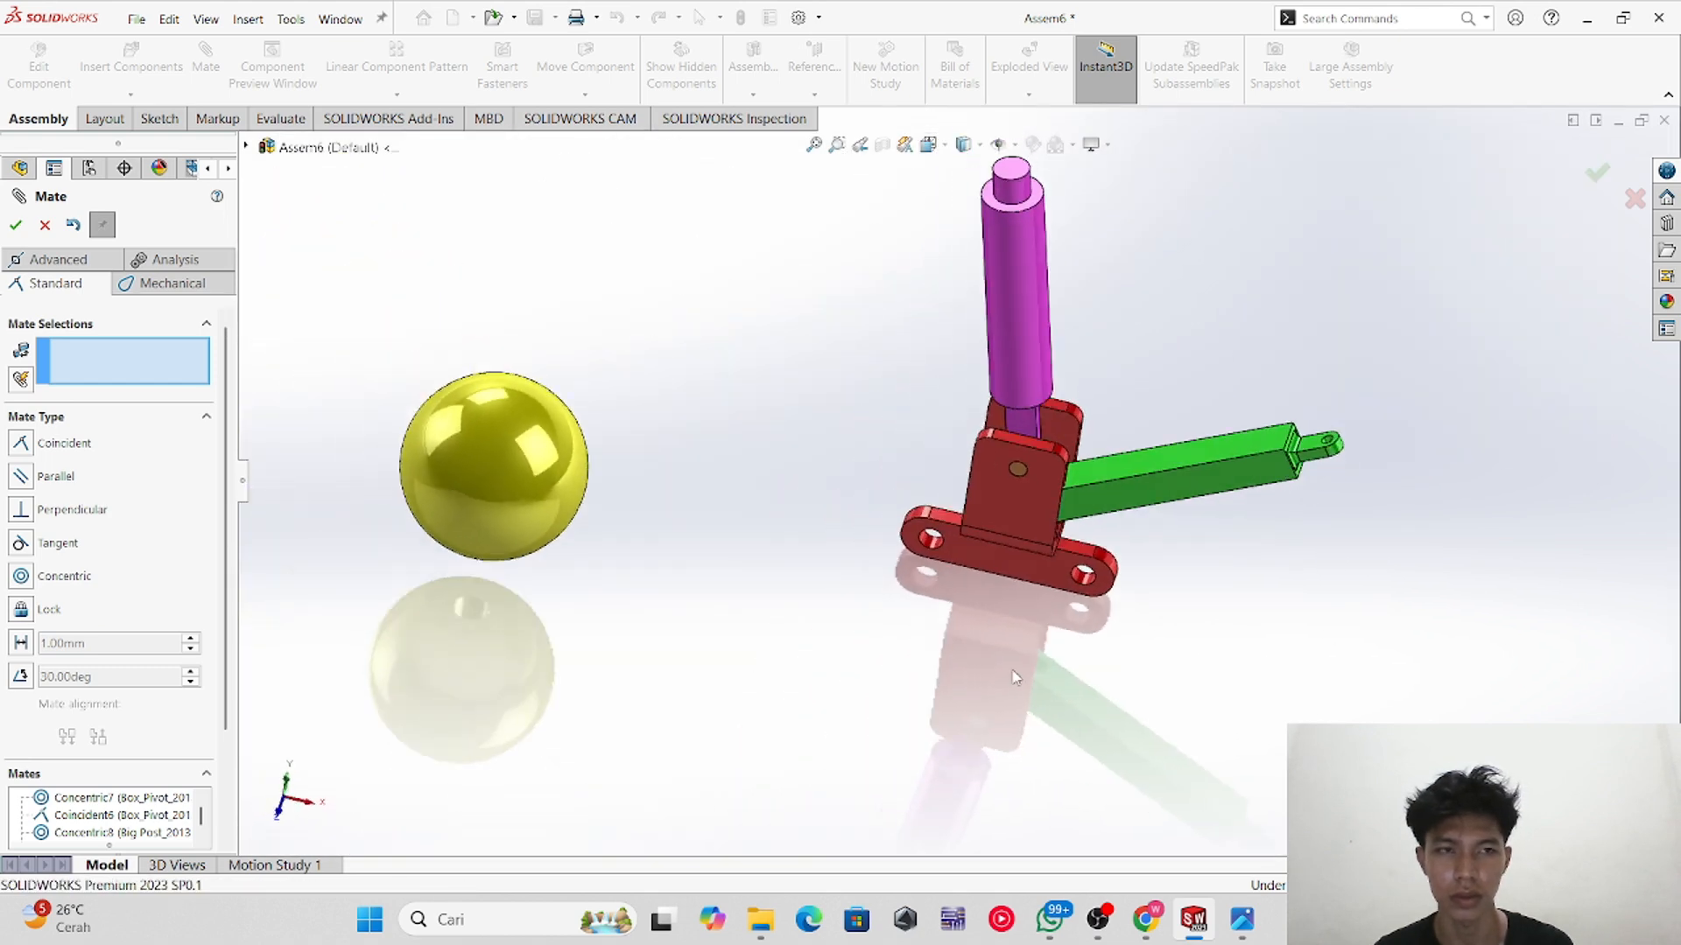
scroll(1277, 558, "up", 1)
scroll(1059, 391, "down", 4)
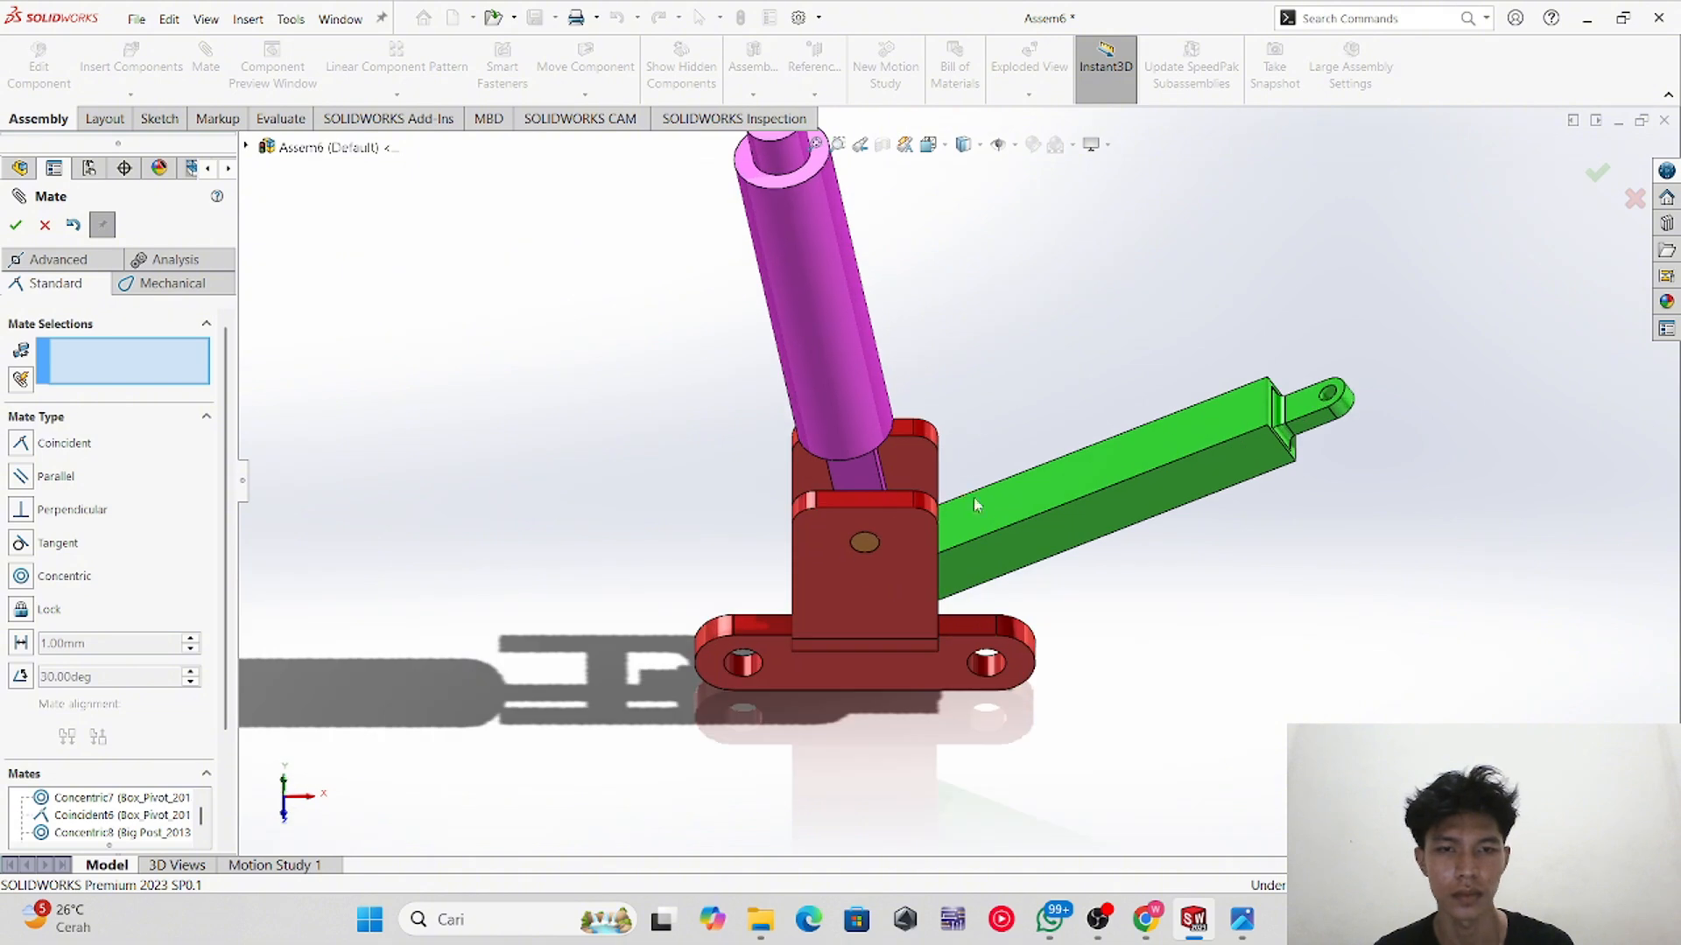
left_click(1067, 501)
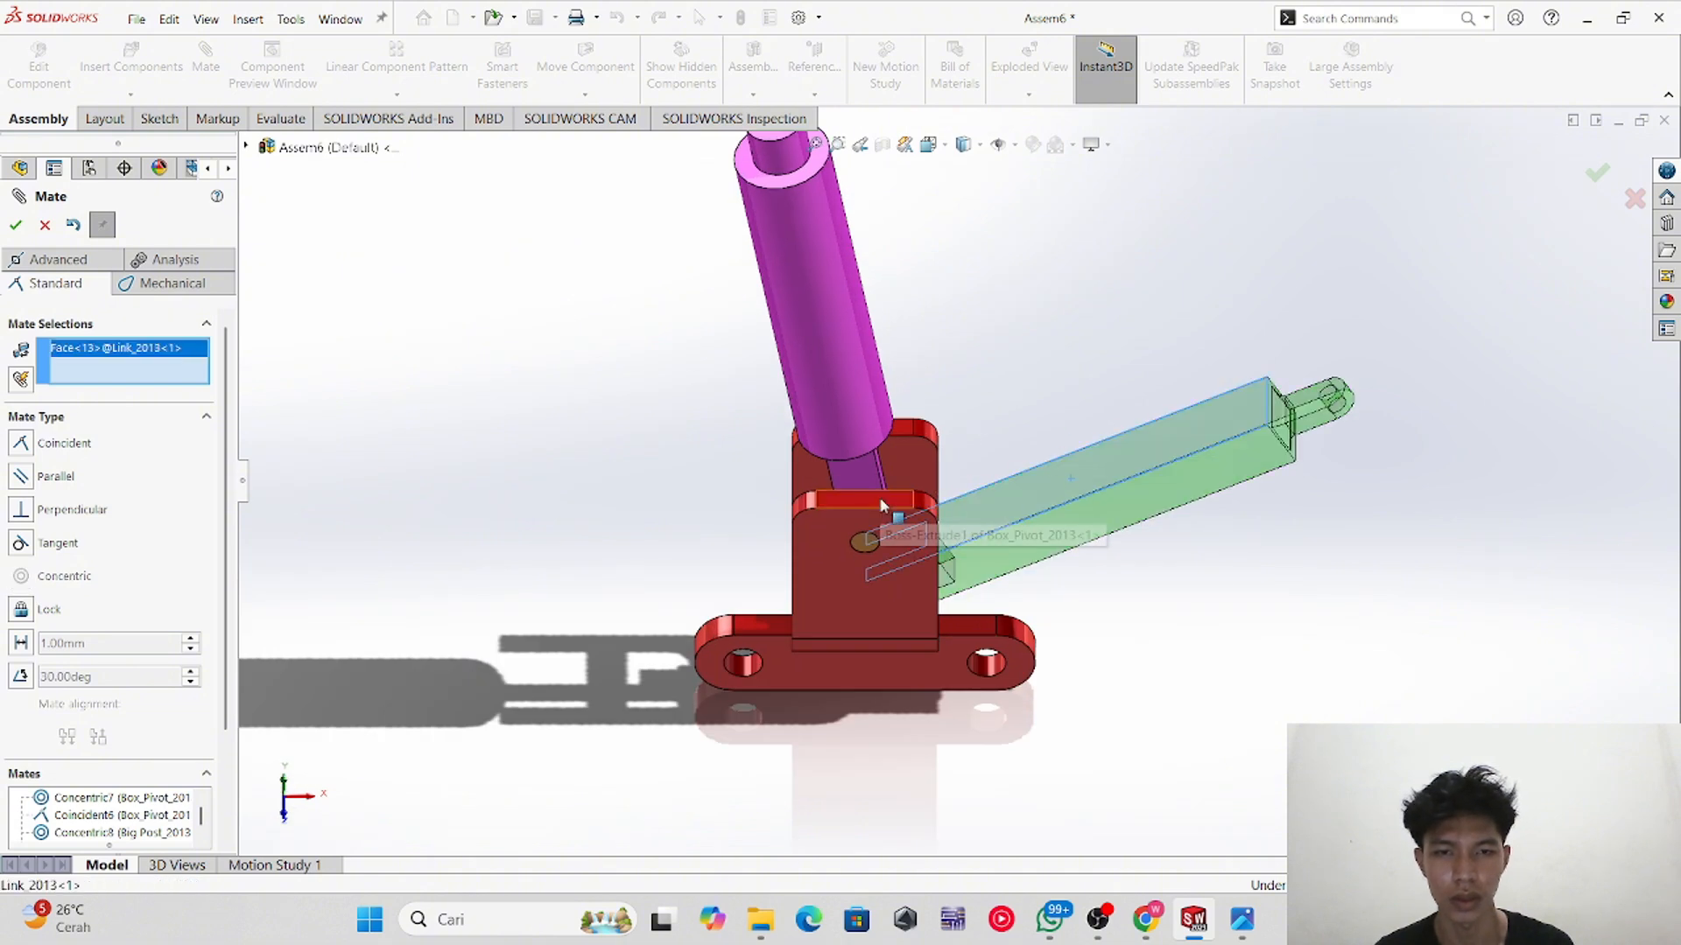
left_click(867, 501)
left_click(48, 479)
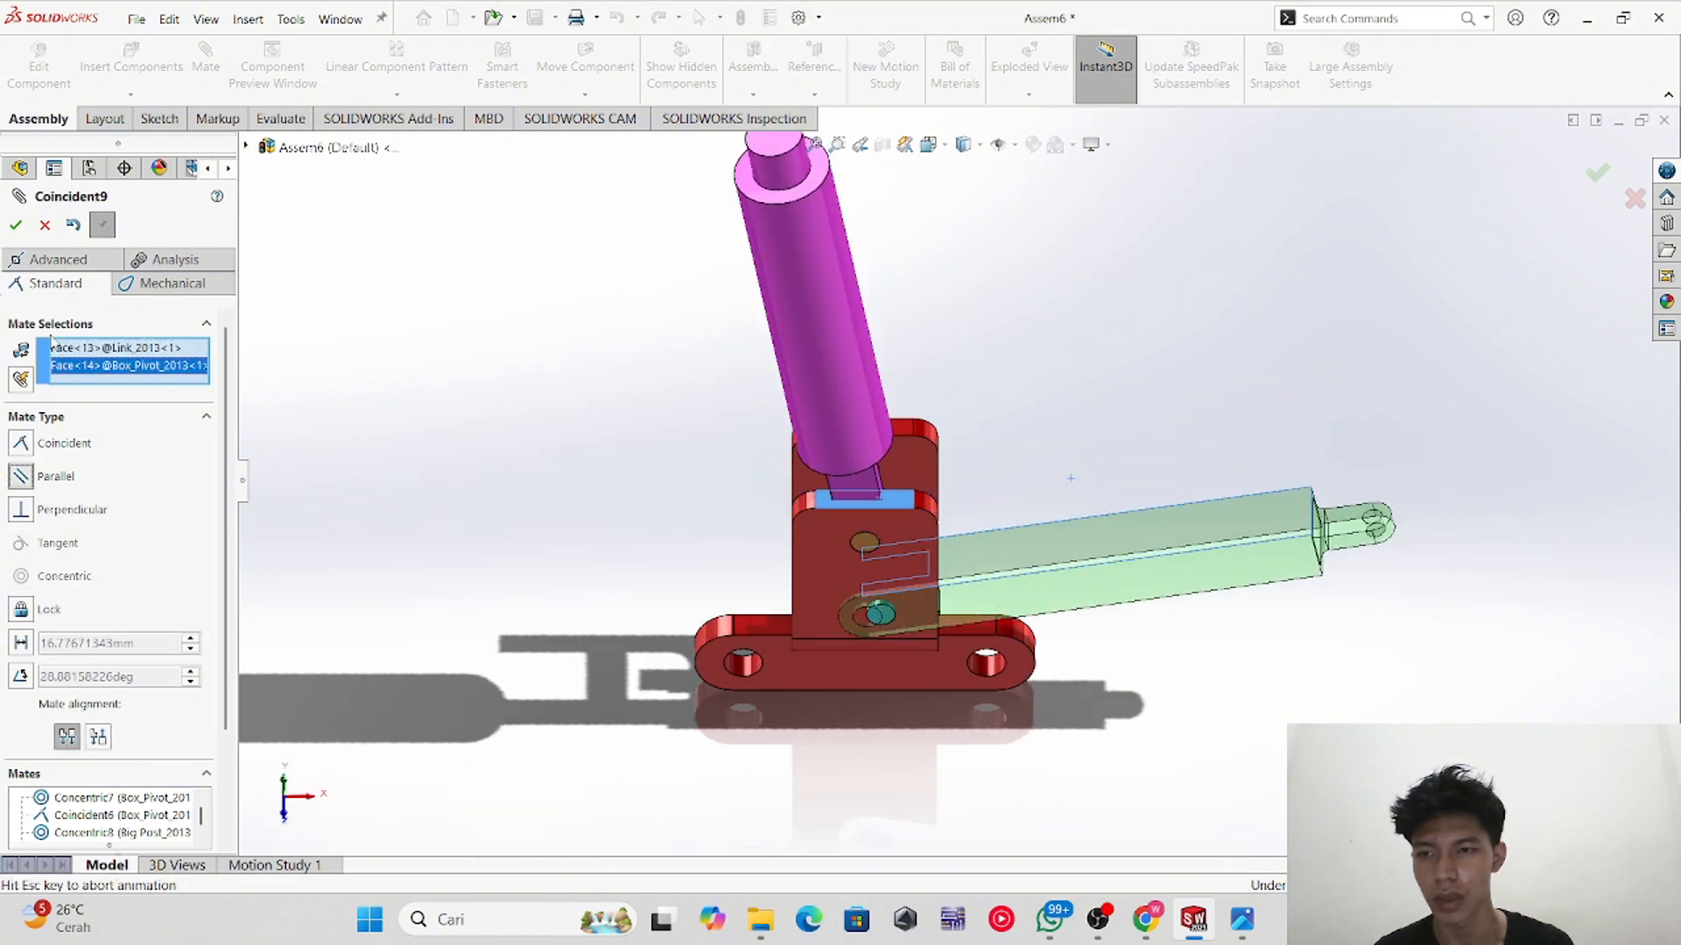
left_click(44, 226)
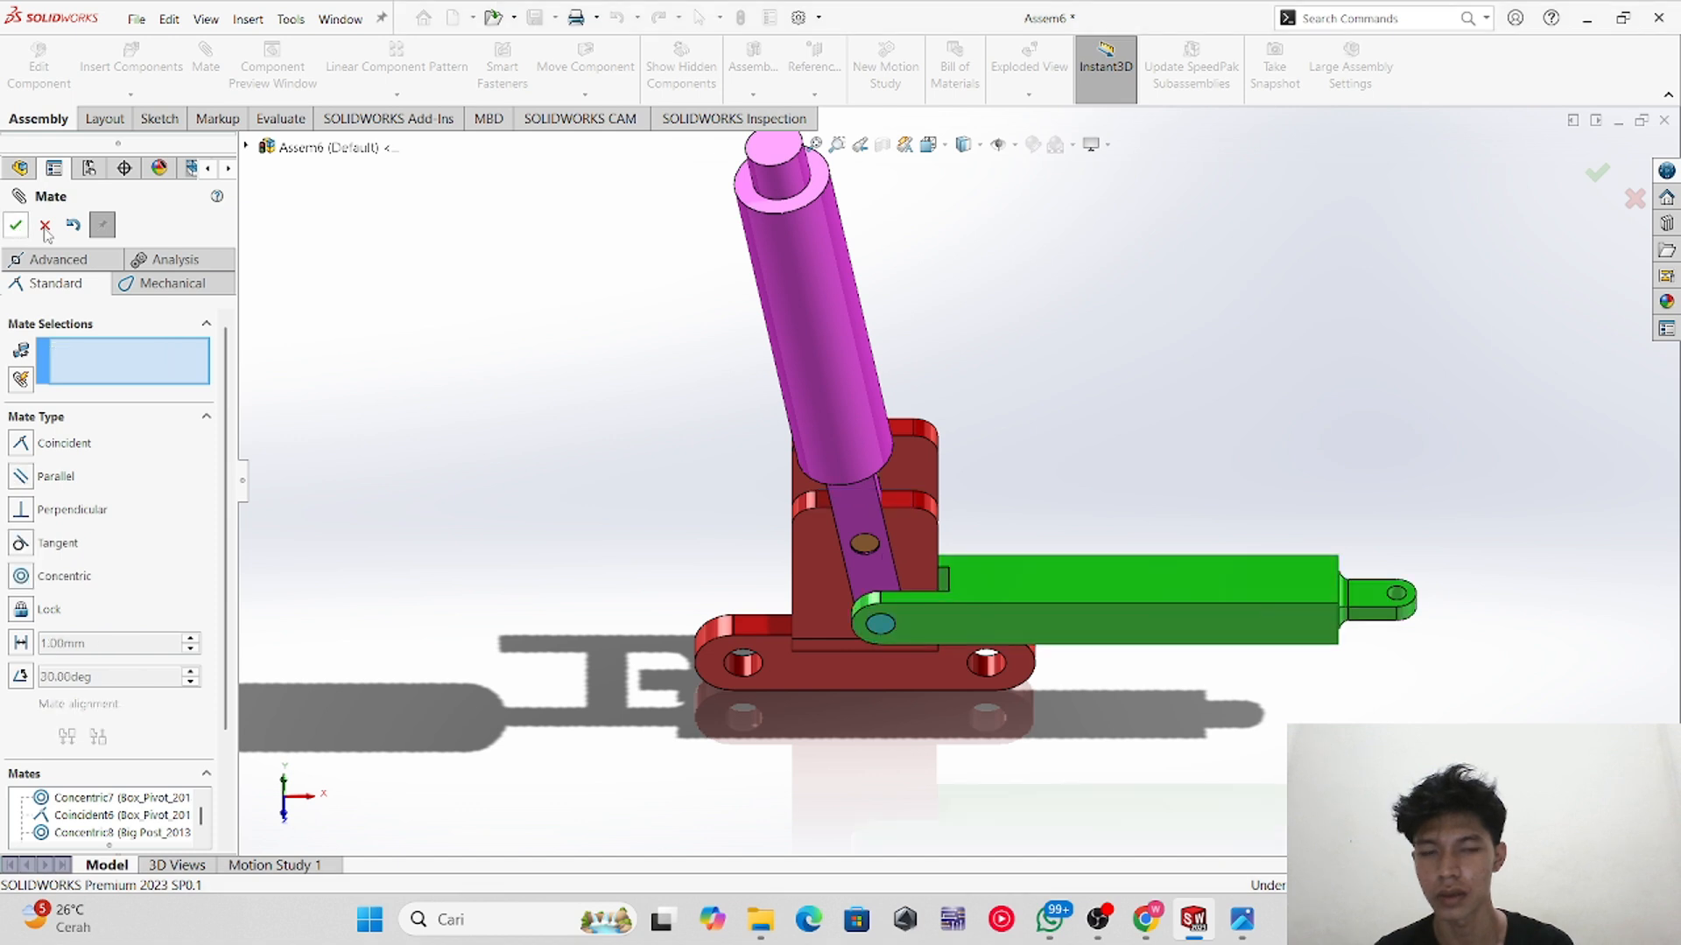
Step: Make the link's front side face parallel to the bracket's front face
left_click(1033, 628)
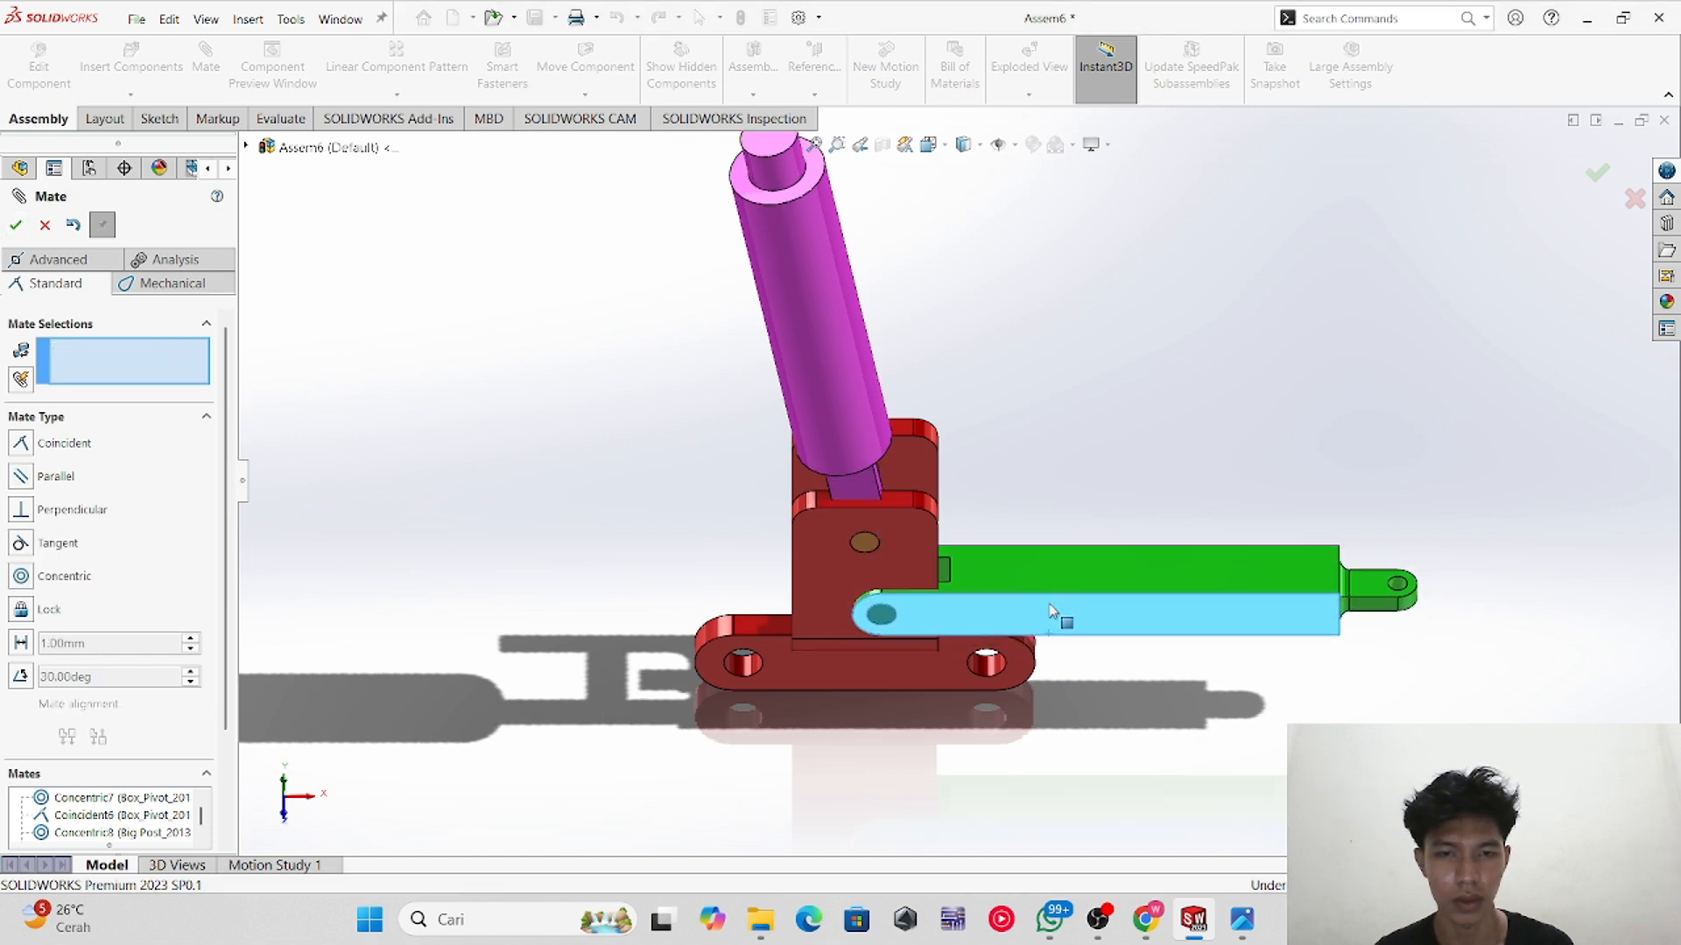
left_click(907, 598)
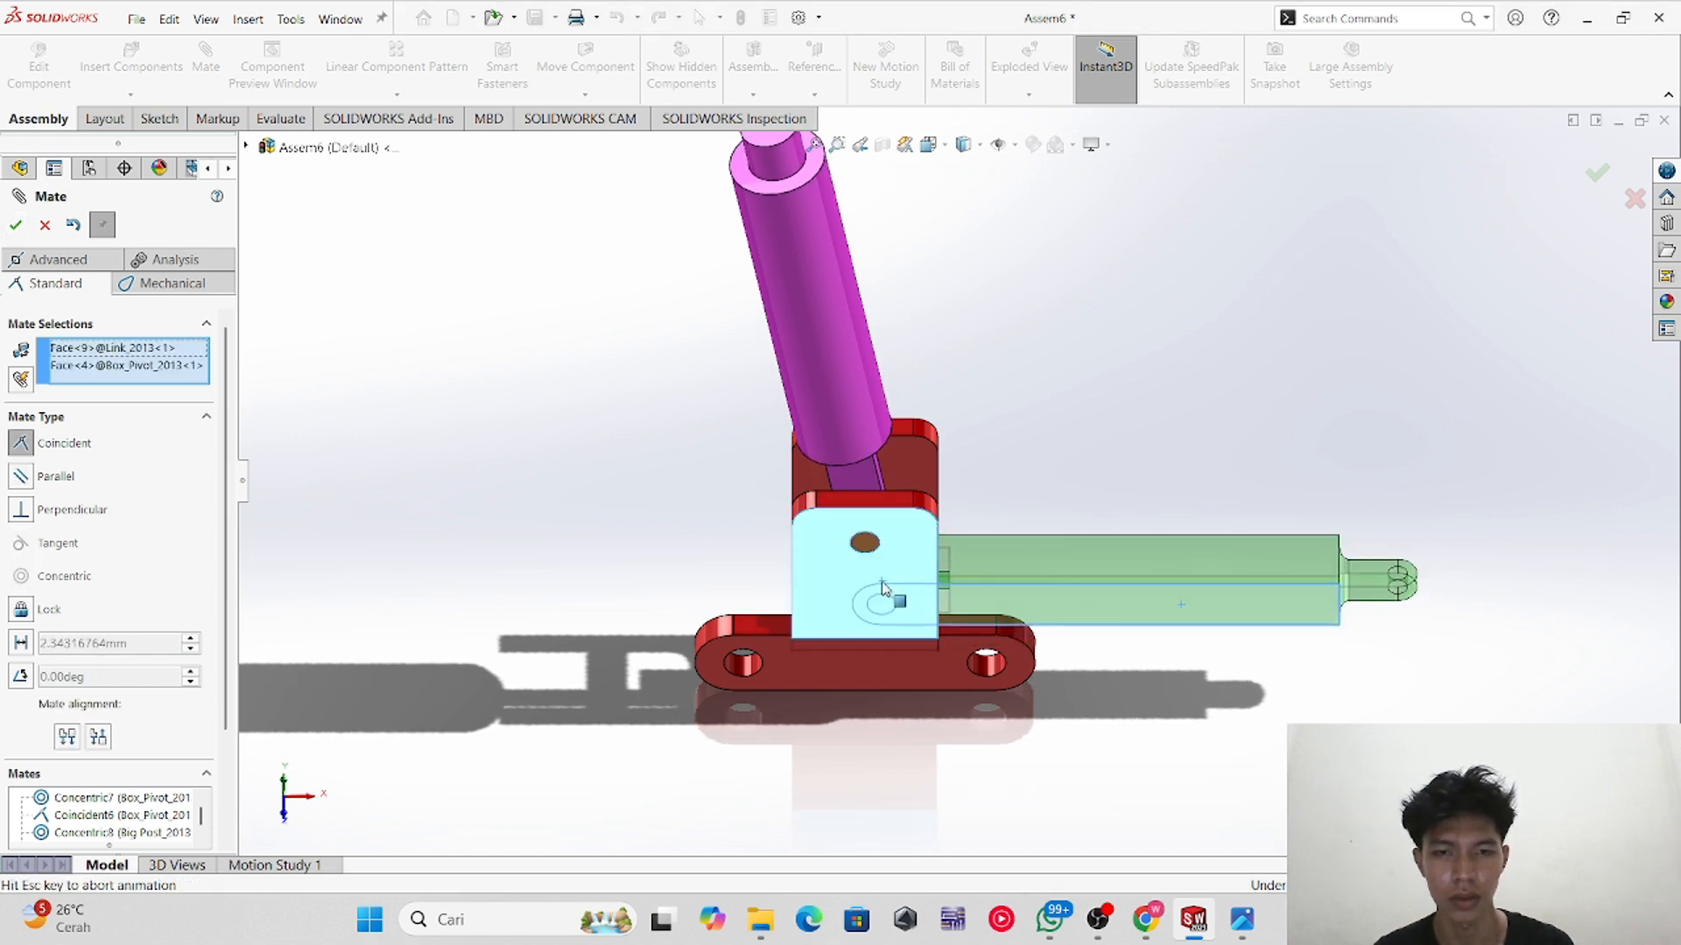
left_click(56, 480)
left_click(15, 225)
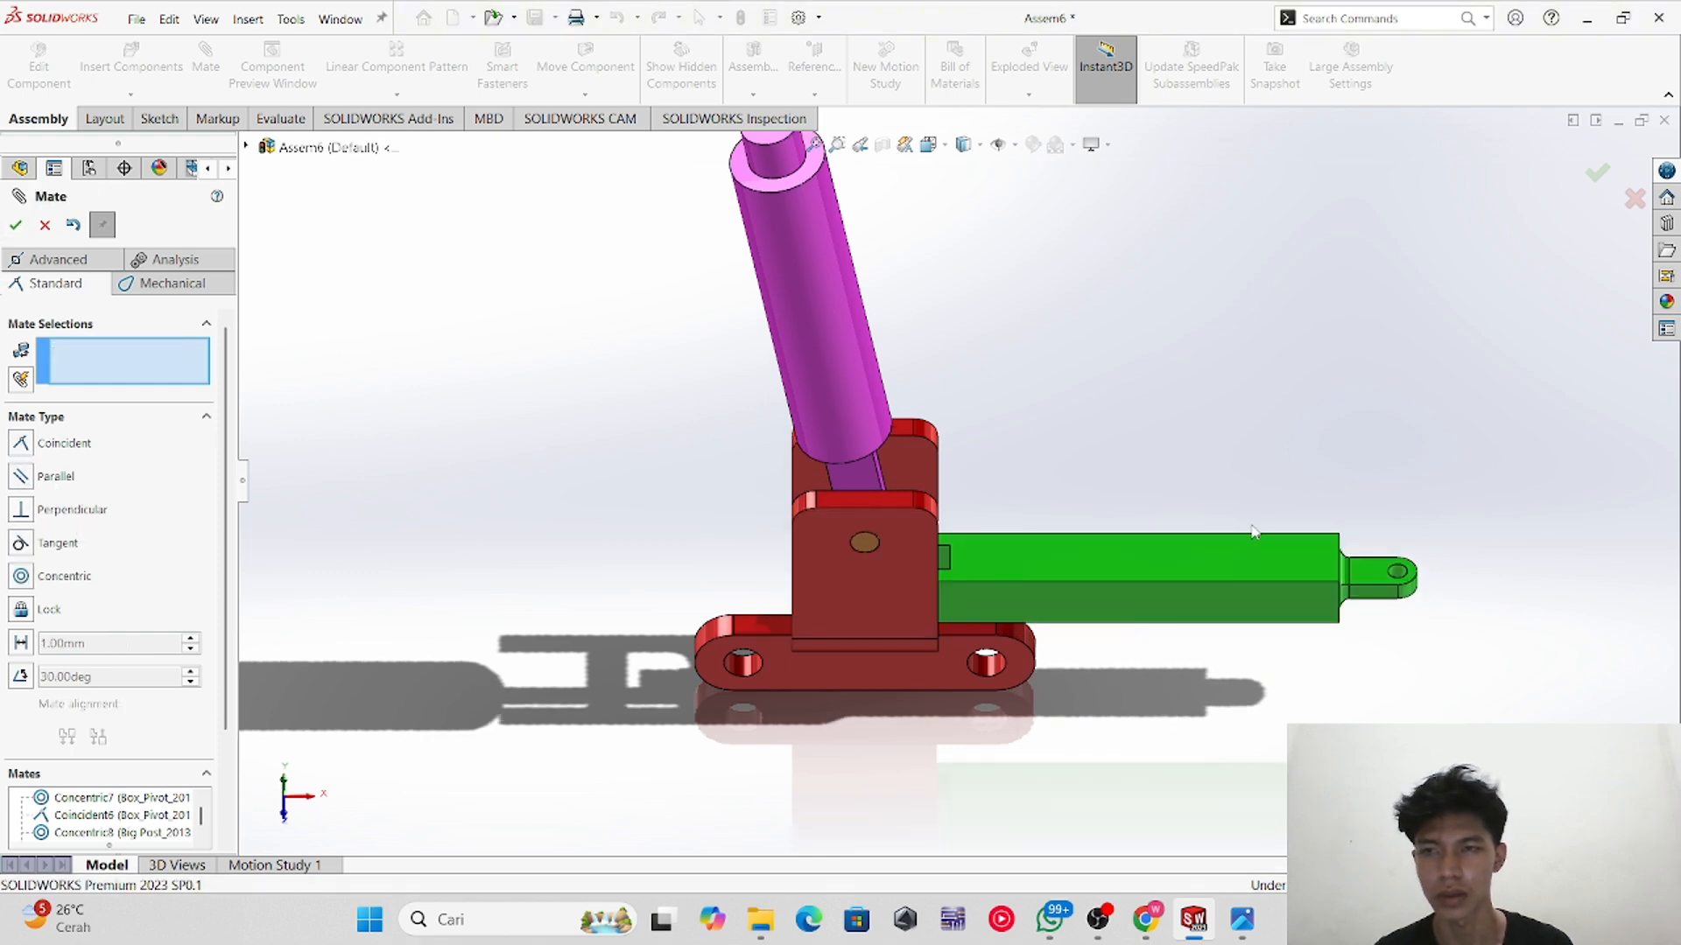
Step: Open the reference drawing image to check the assembly layout, then return to the assembly
left_click_drag(1216, 589, 1249, 560)
scroll(1020, 632, "up", 2)
scroll(1018, 594, "down", 1)
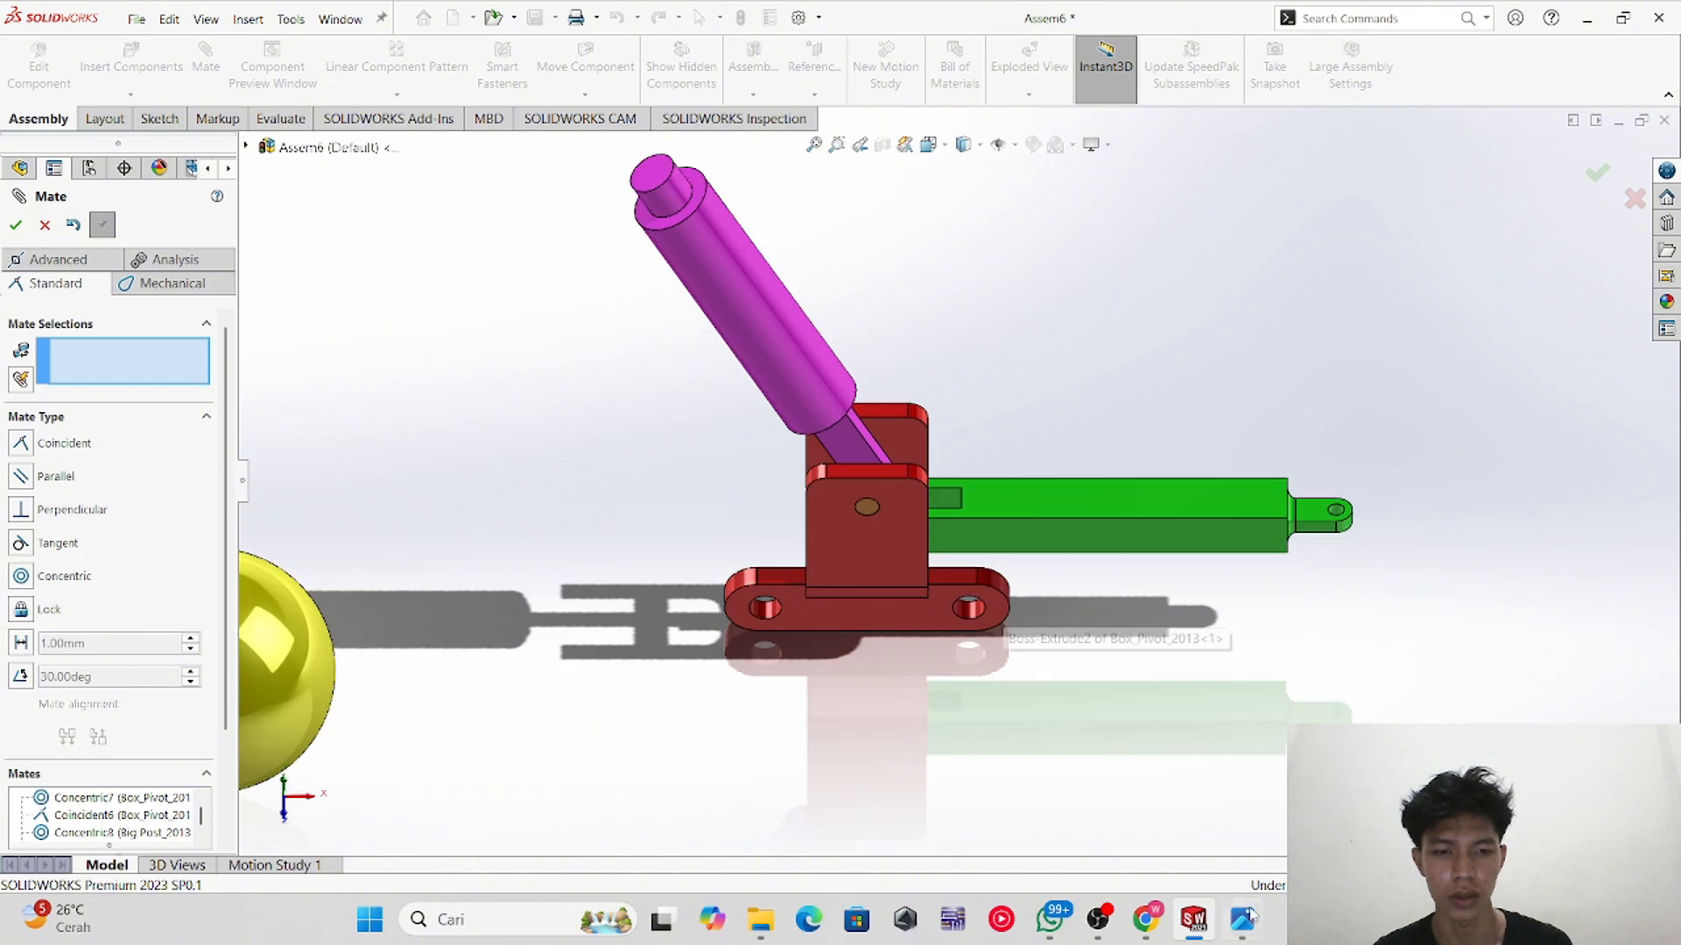
left_click(1243, 919)
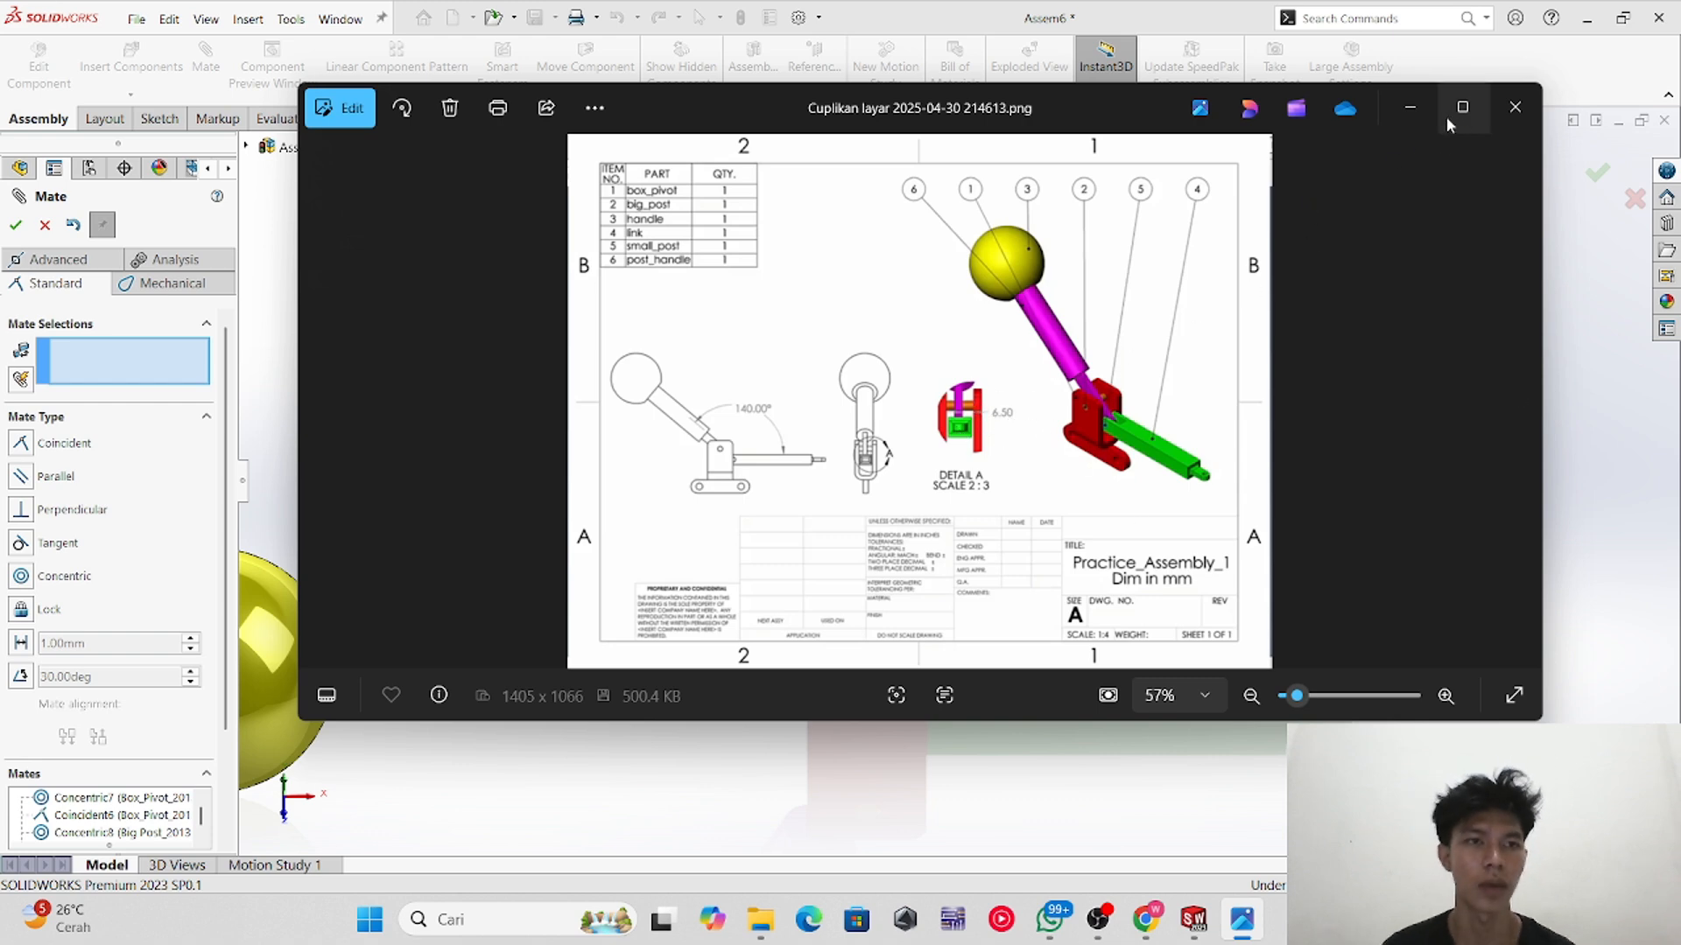
left_click(1409, 108)
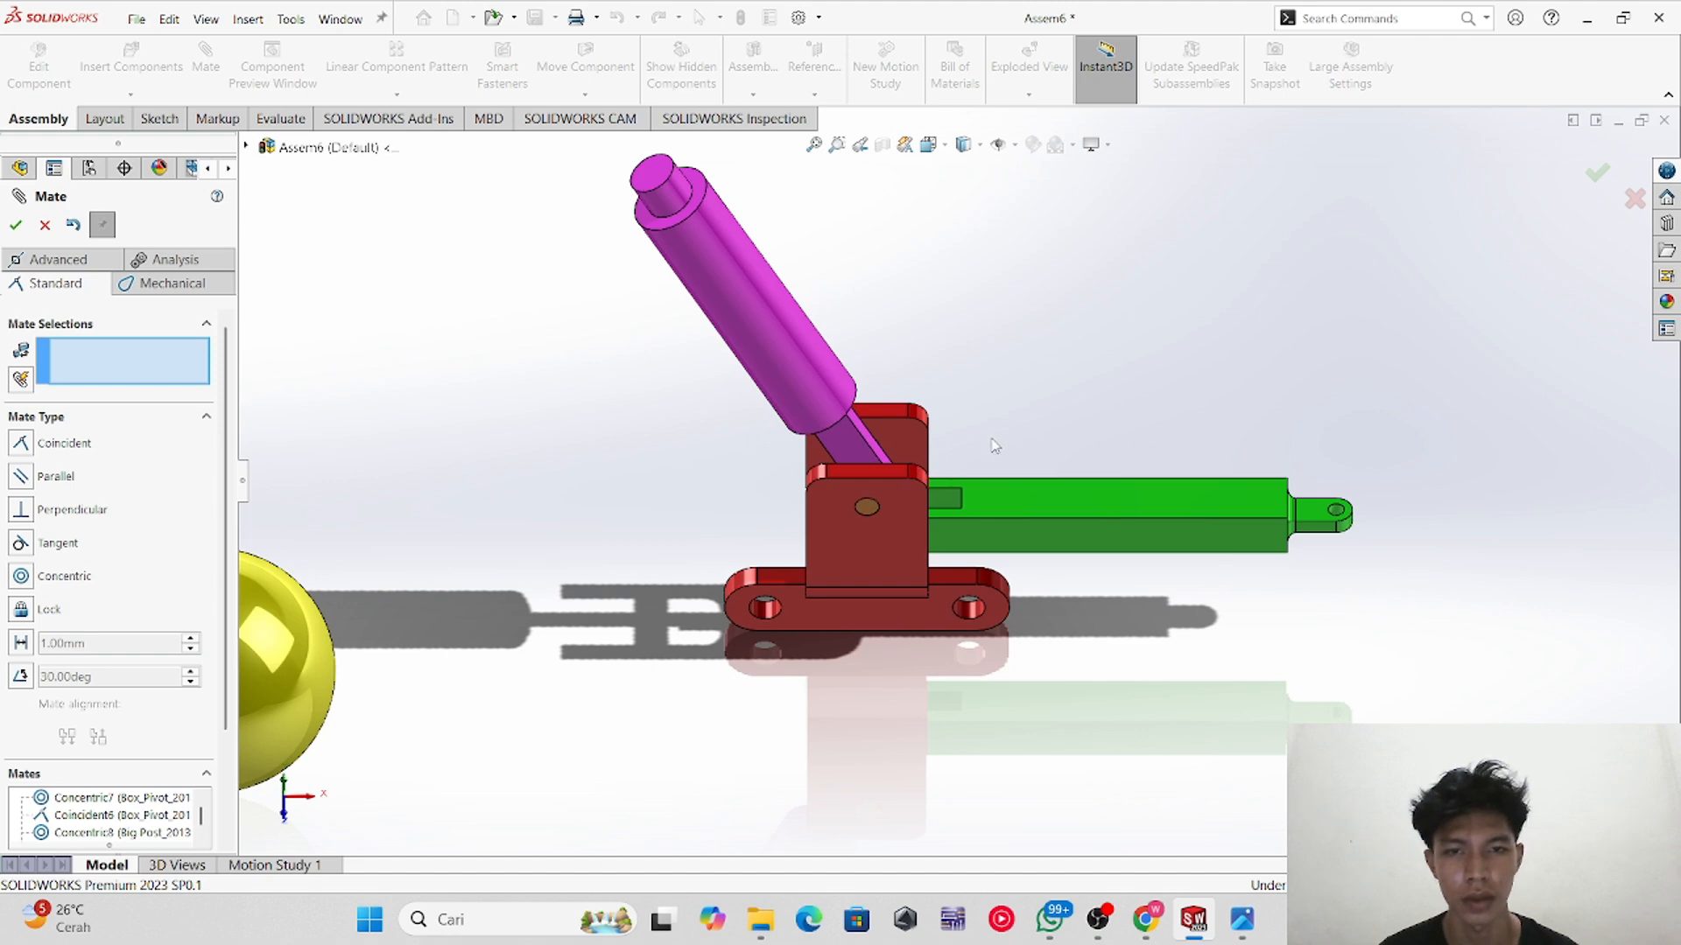
Step: Add a 6.5 mm distance mate between the bracket's inner face and the post handle's side face
middle_click_drag(995, 446, 1073, 540)
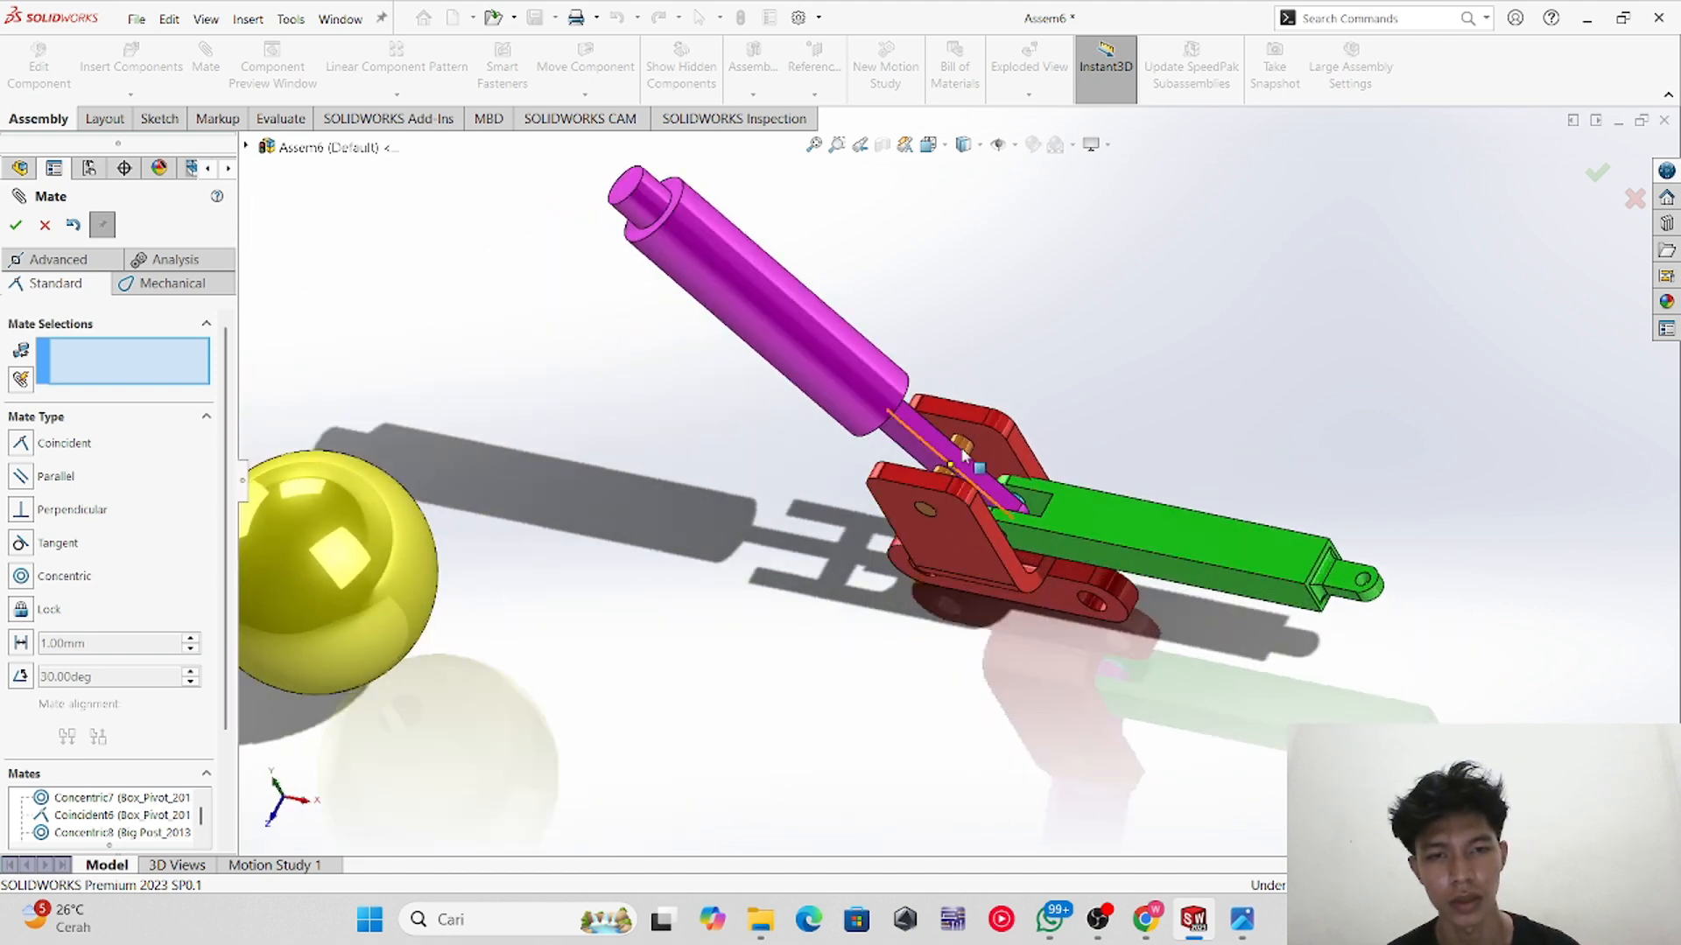
scroll(963, 453, "down", 10)
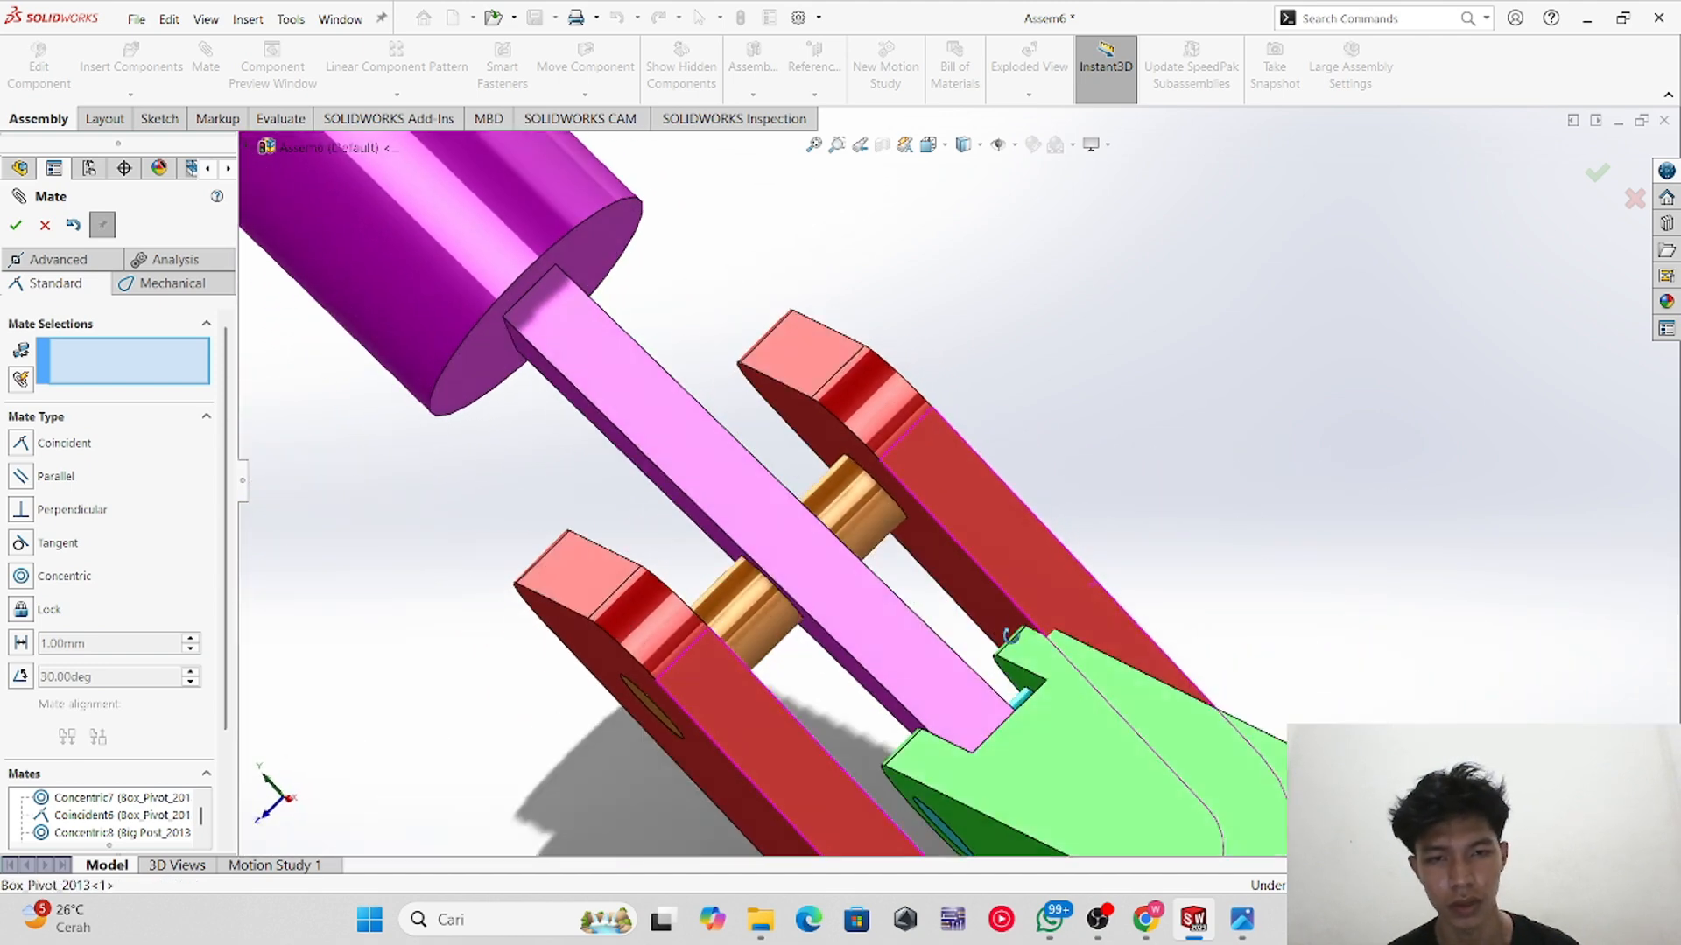
middle_click_drag(1011, 637, 901, 630)
left_click(956, 580)
left_click(918, 609)
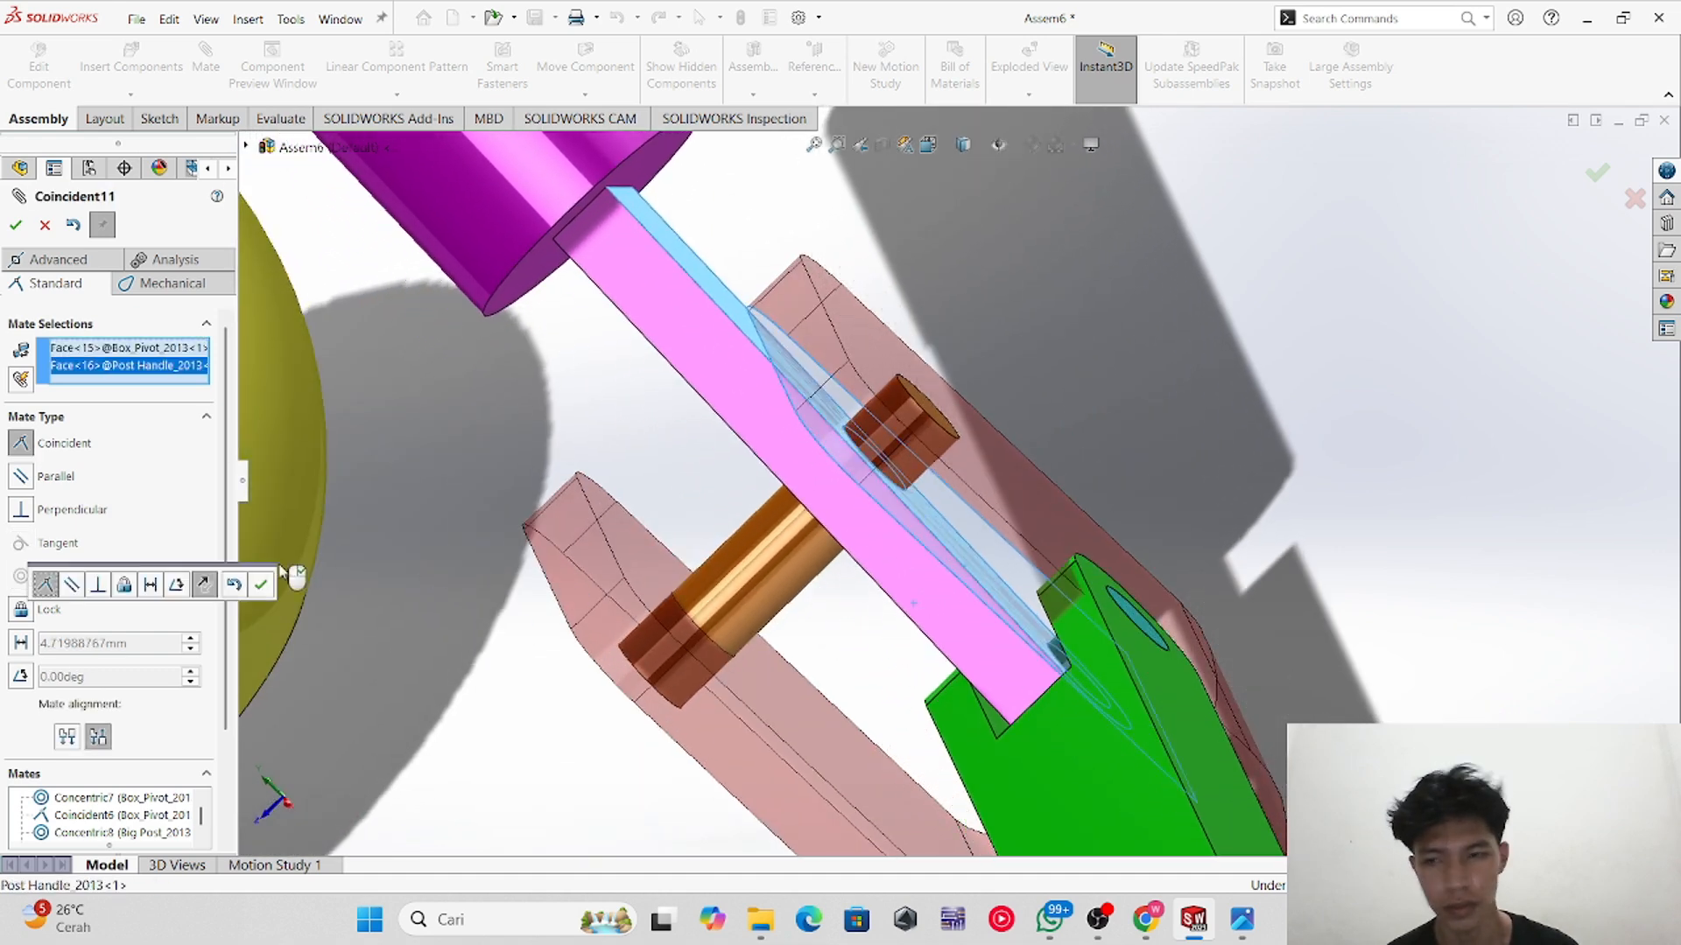
left_click(24, 645)
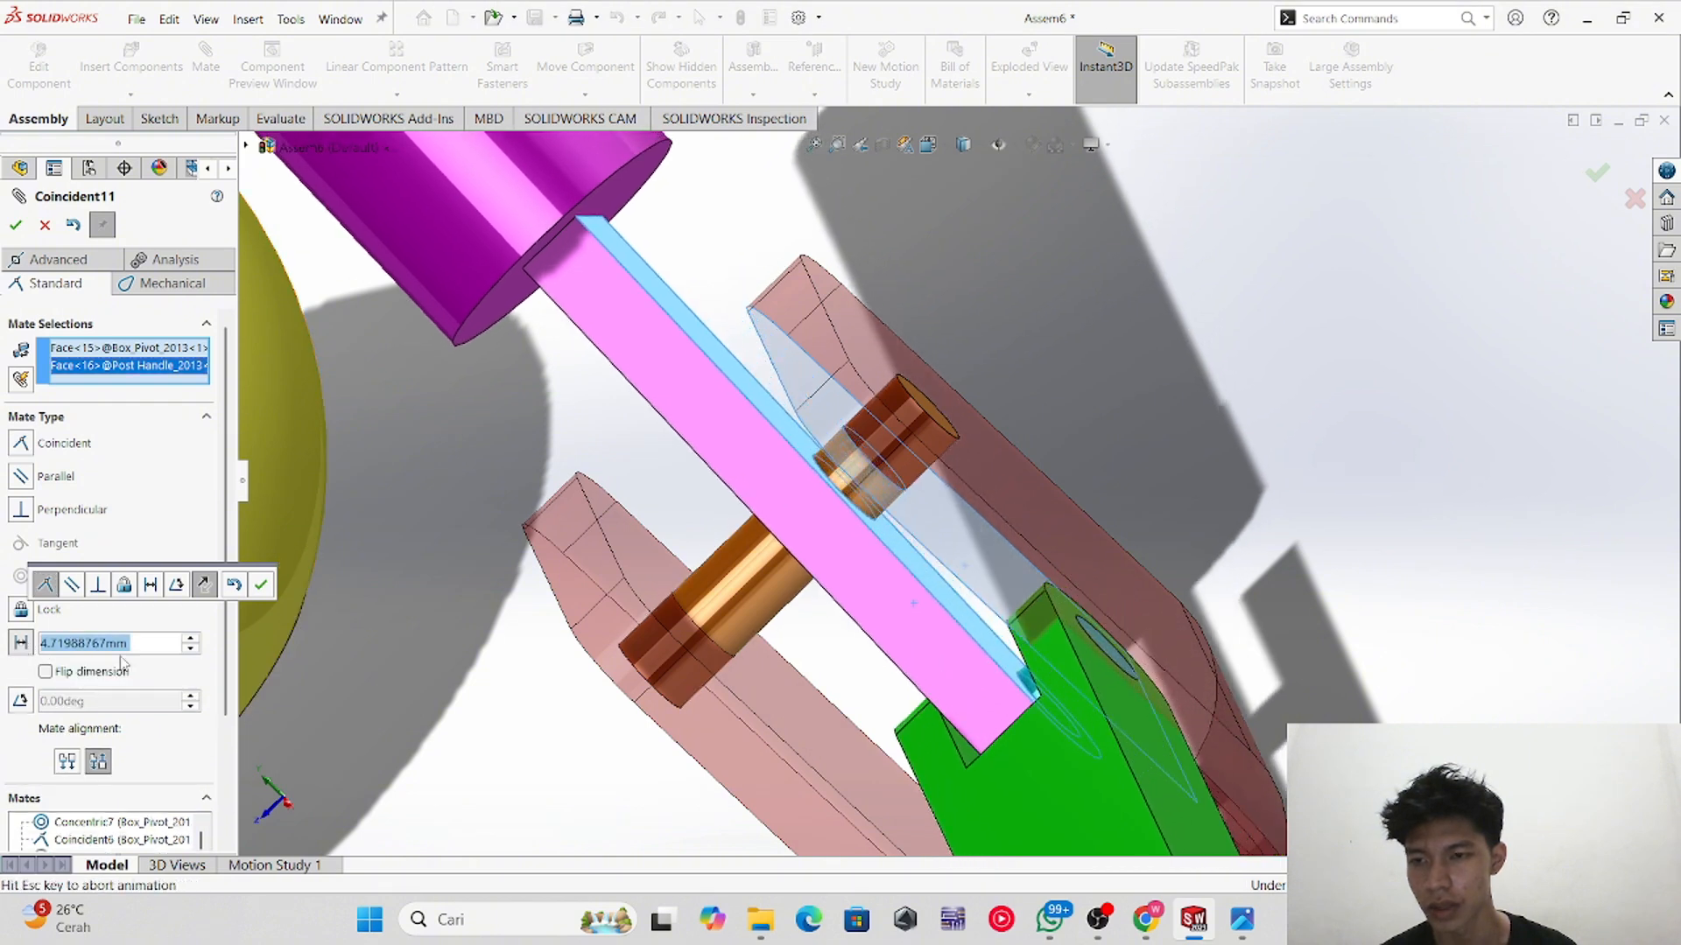
type("6")
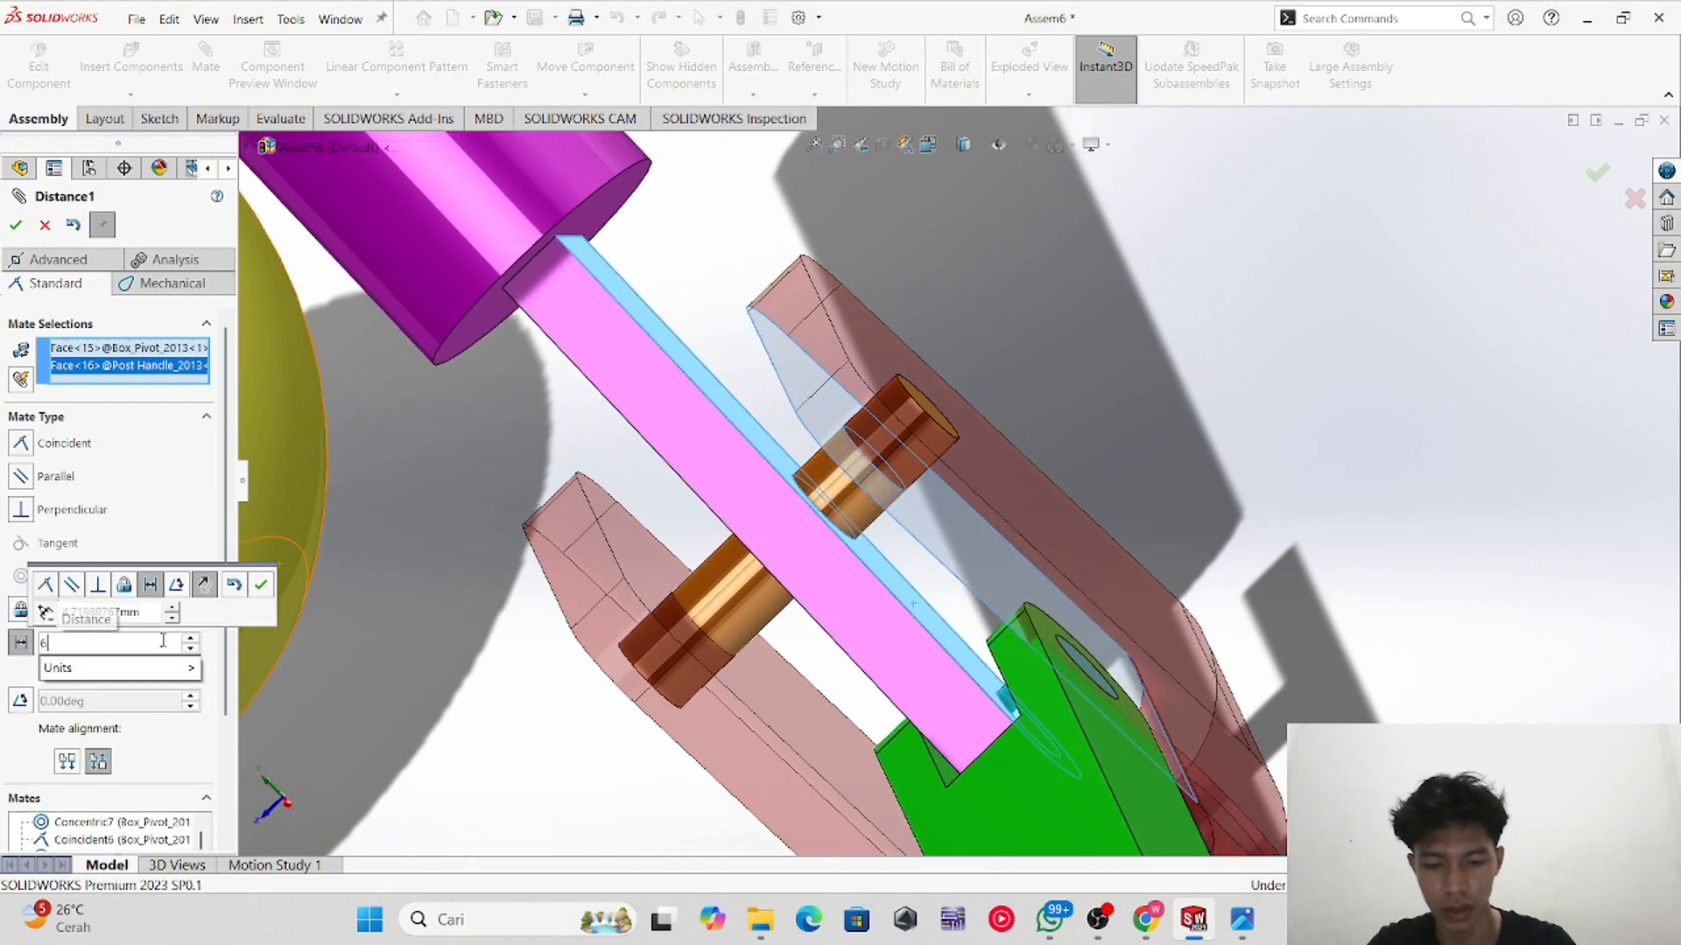
type(".5")
key("Return")
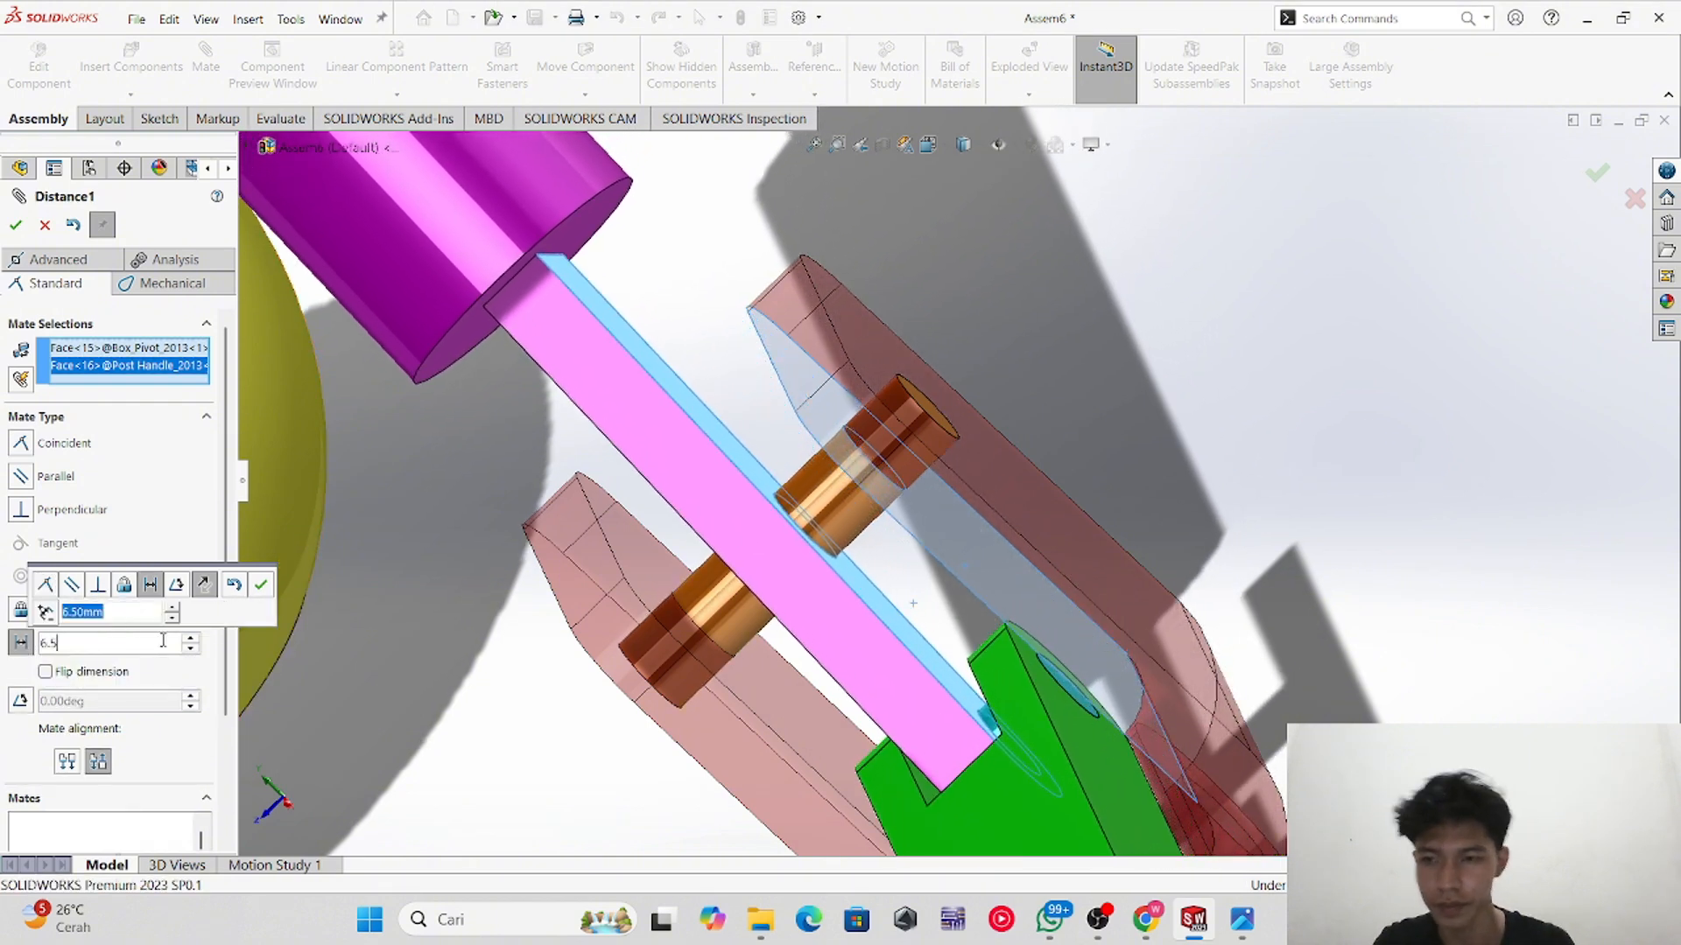
left_click(14, 225)
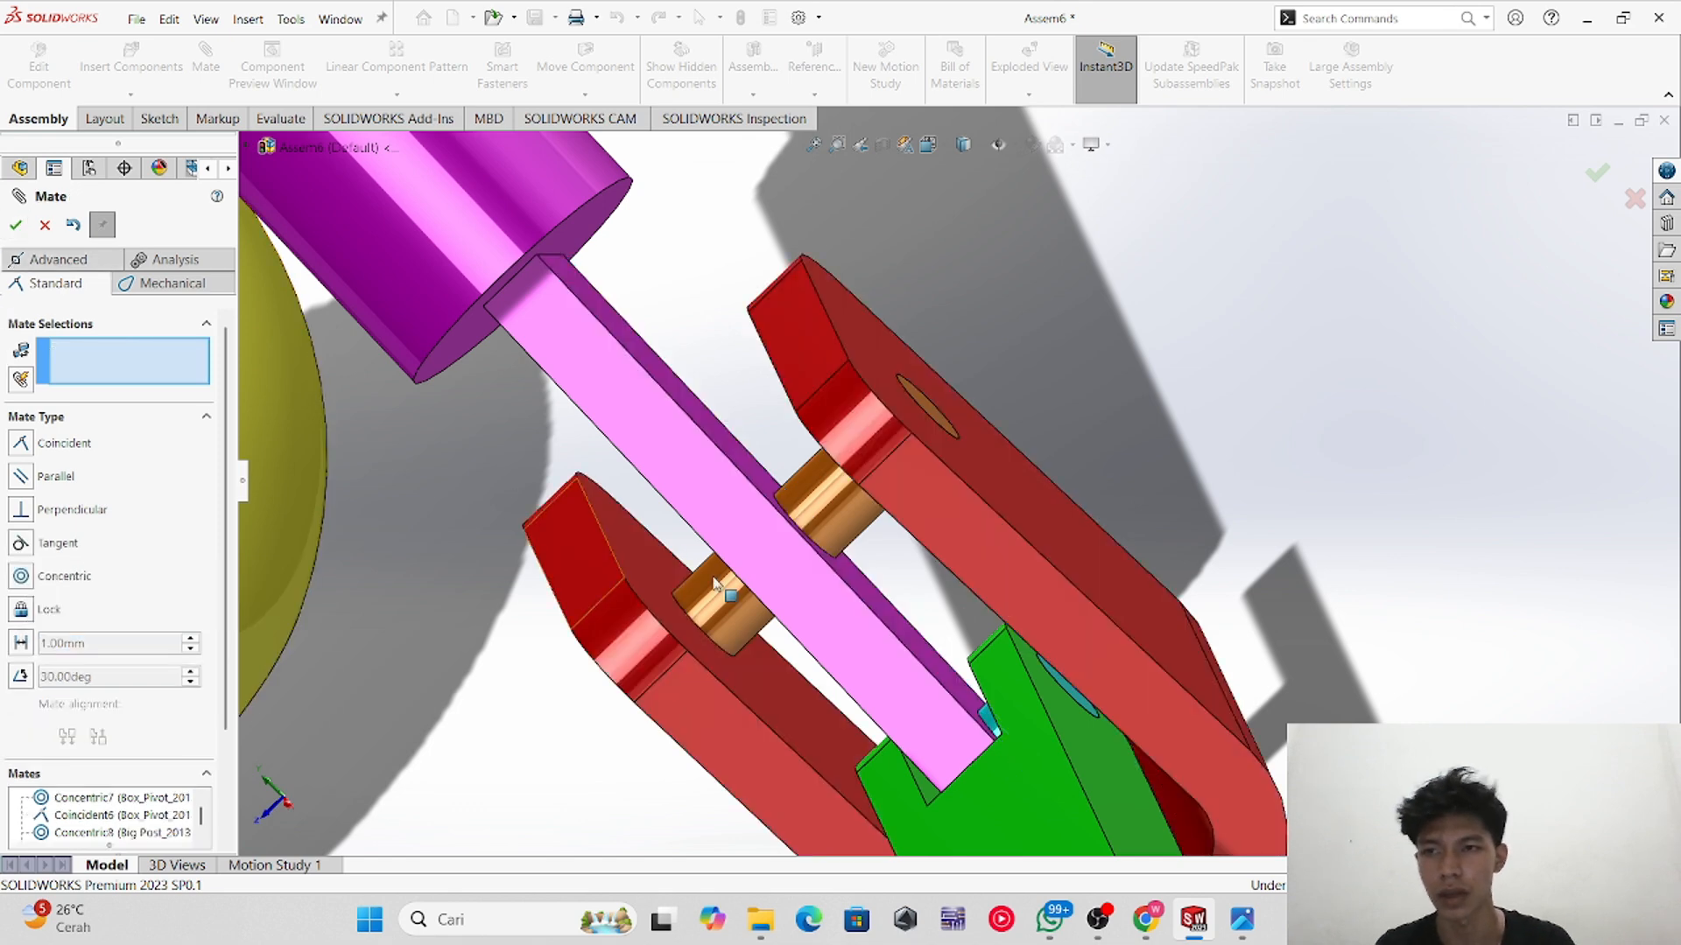
scroll(1021, 802, "down", 5)
left_click_drag(1016, 850, 1139, 705)
scroll(895, 719, "up", 4)
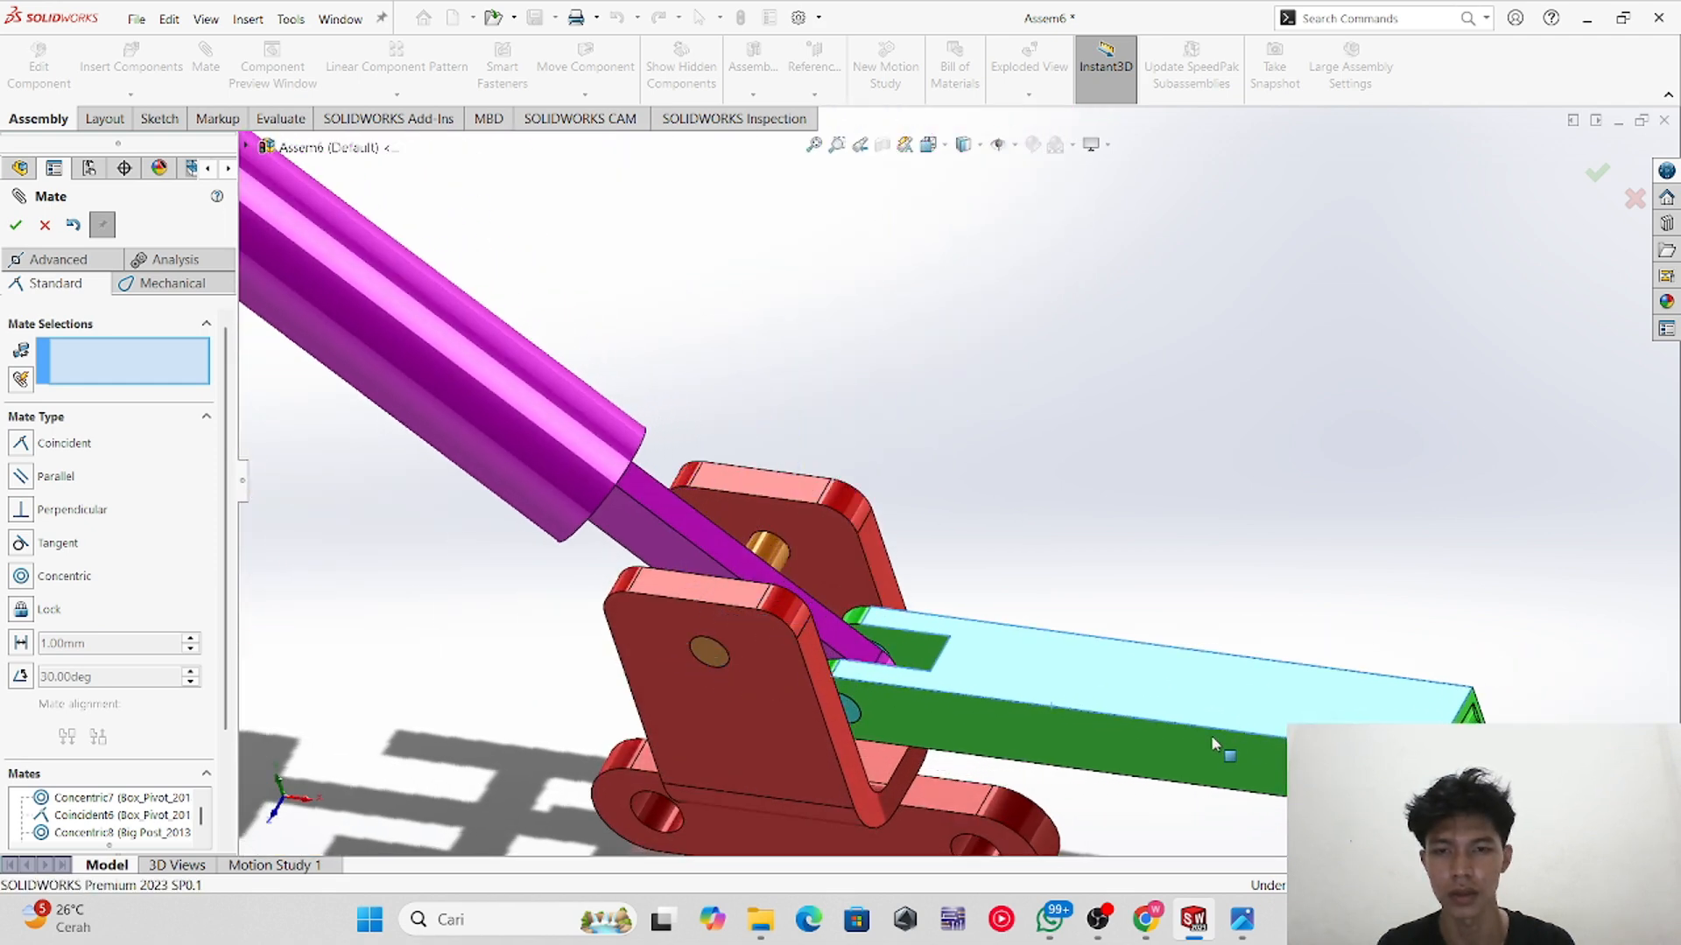
Step: Move the yellow handle ball away from the assembly to an open area above the post handle, then close the Mate command
scroll(946, 578, "up", 6)
scroll(748, 438, "down", 3)
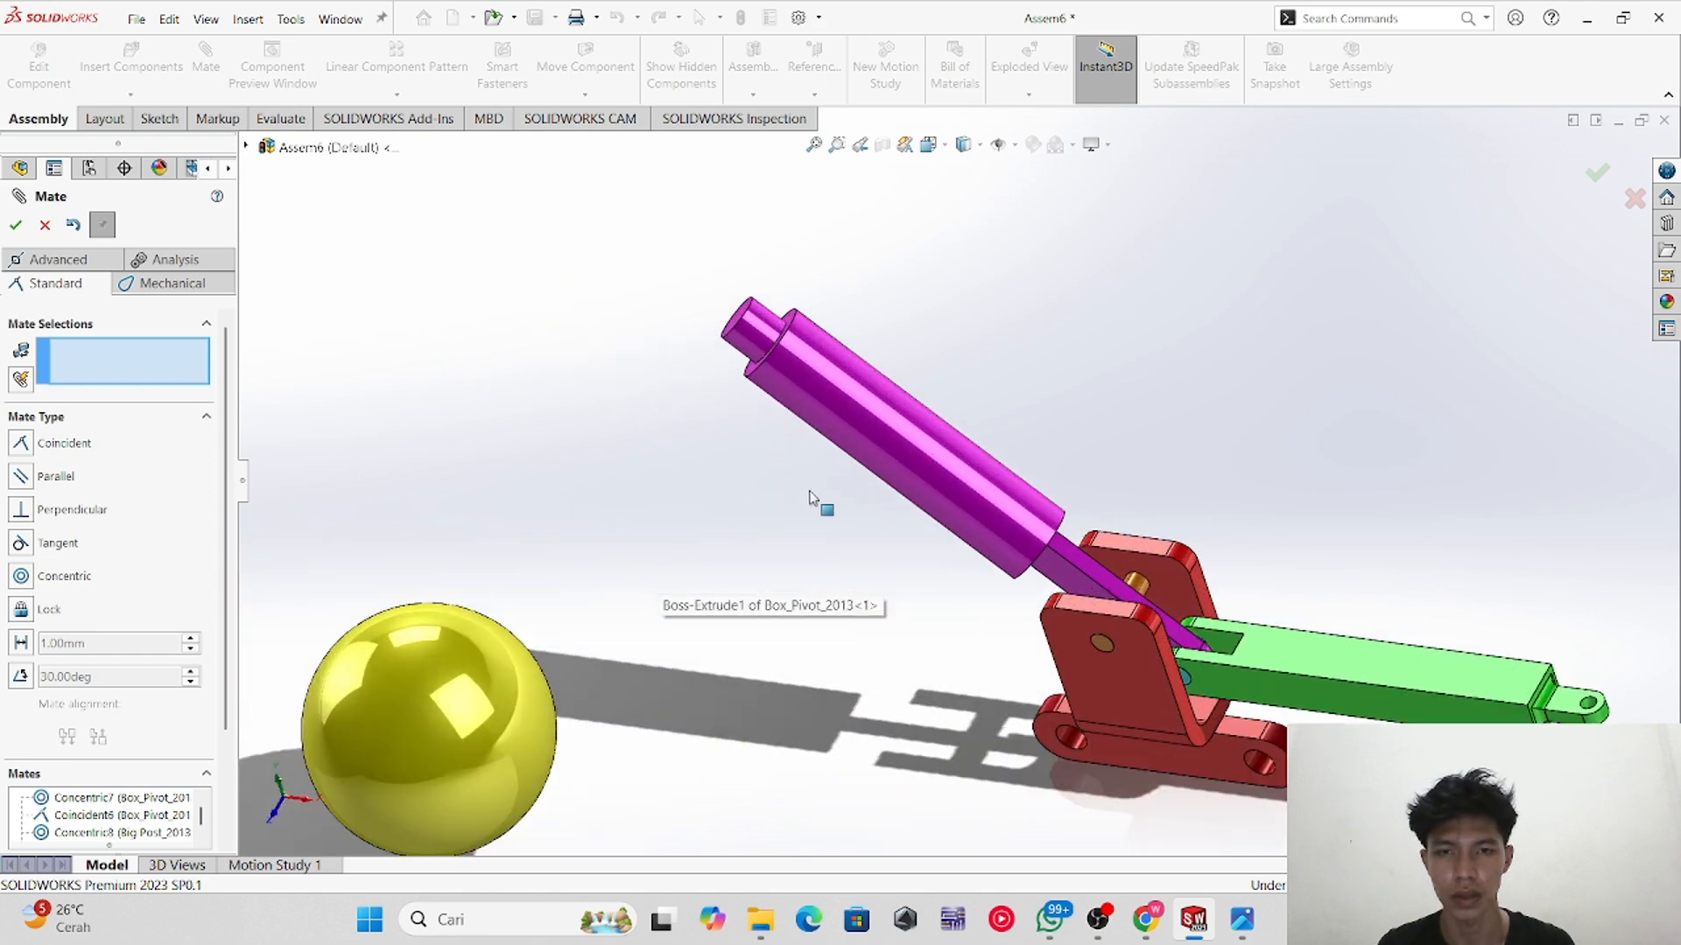
scroll(819, 499, "up", 3)
left_click(569, 649)
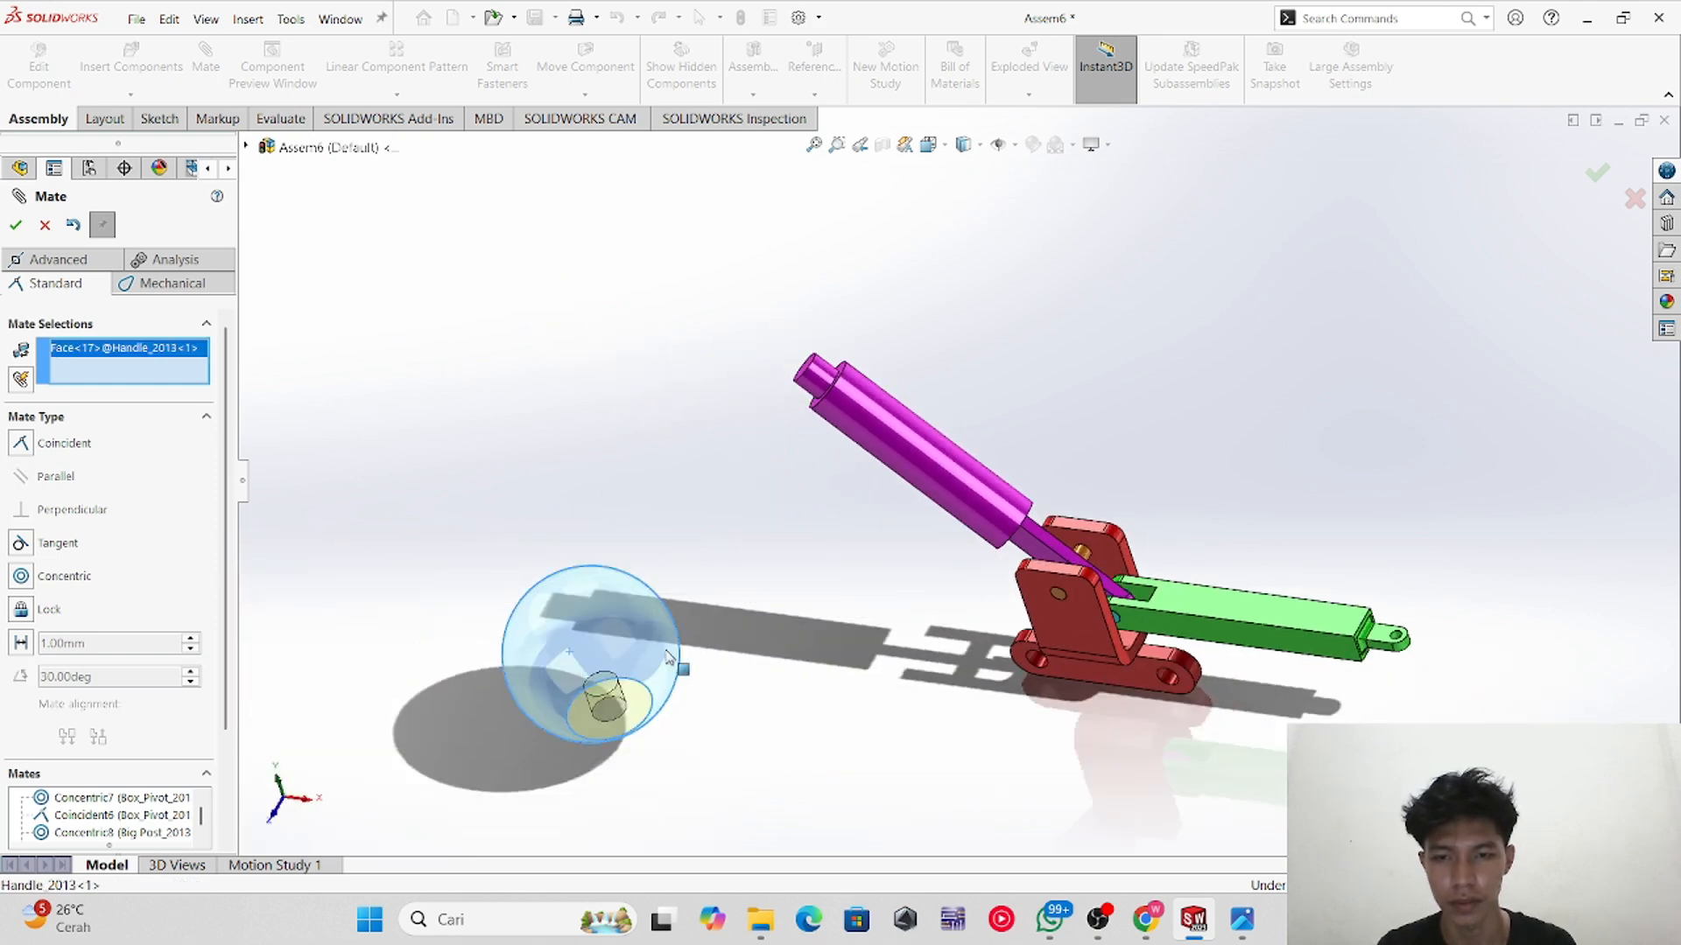
left_click_drag(667, 656, 718, 287)
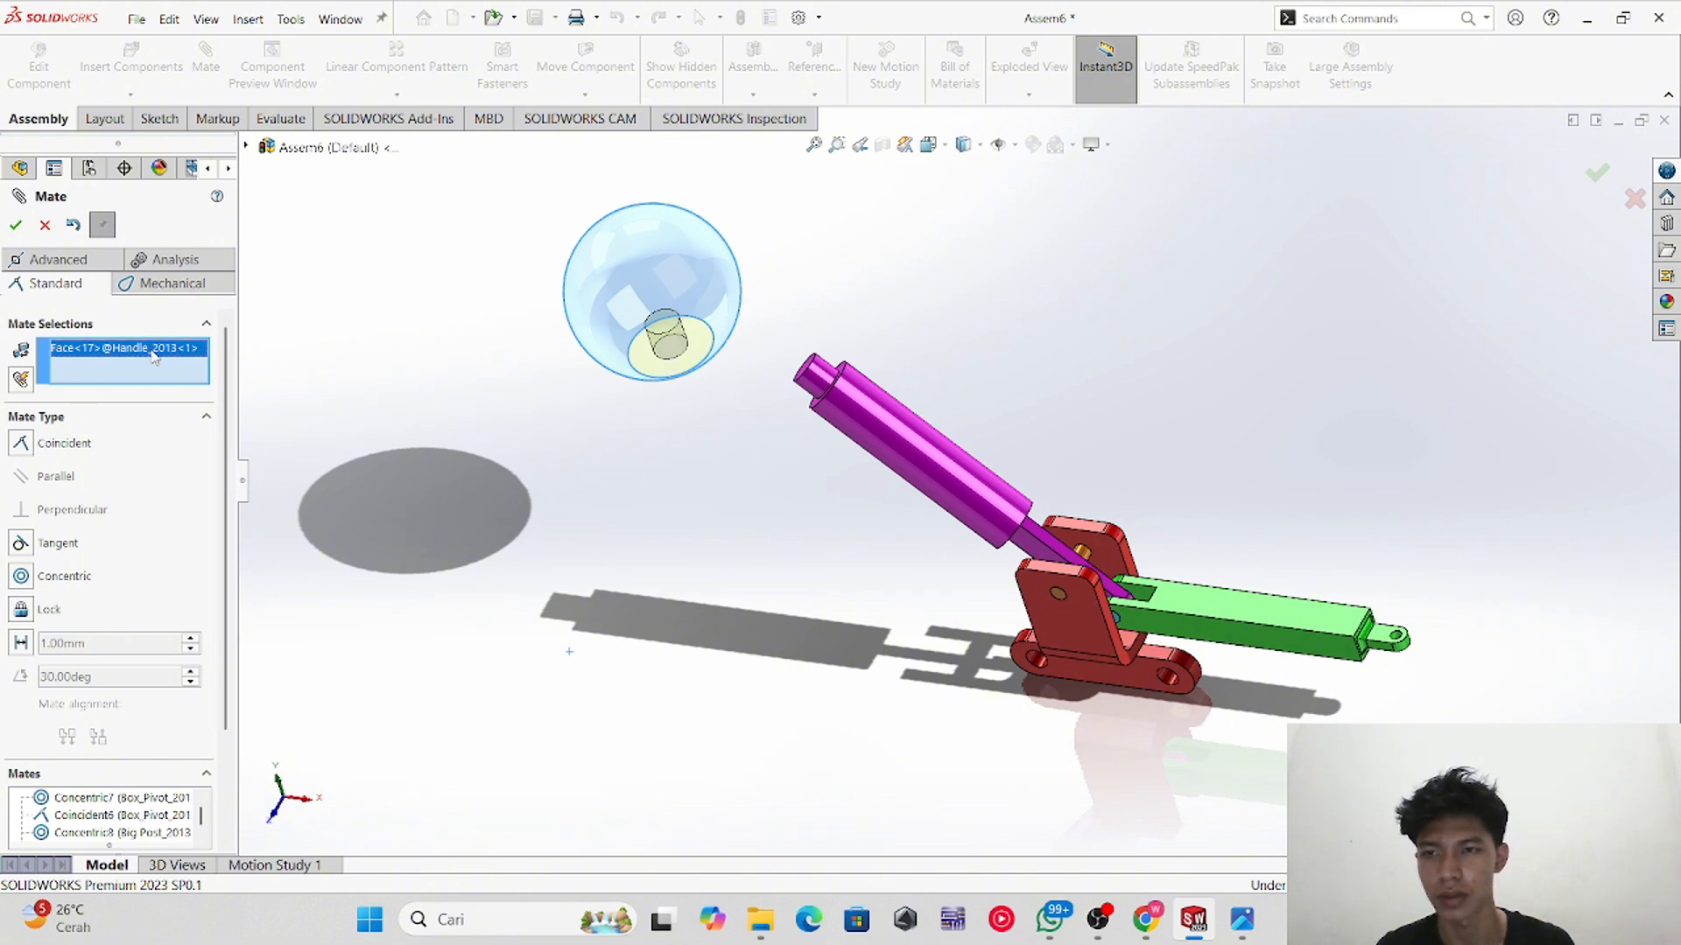
key("Delete")
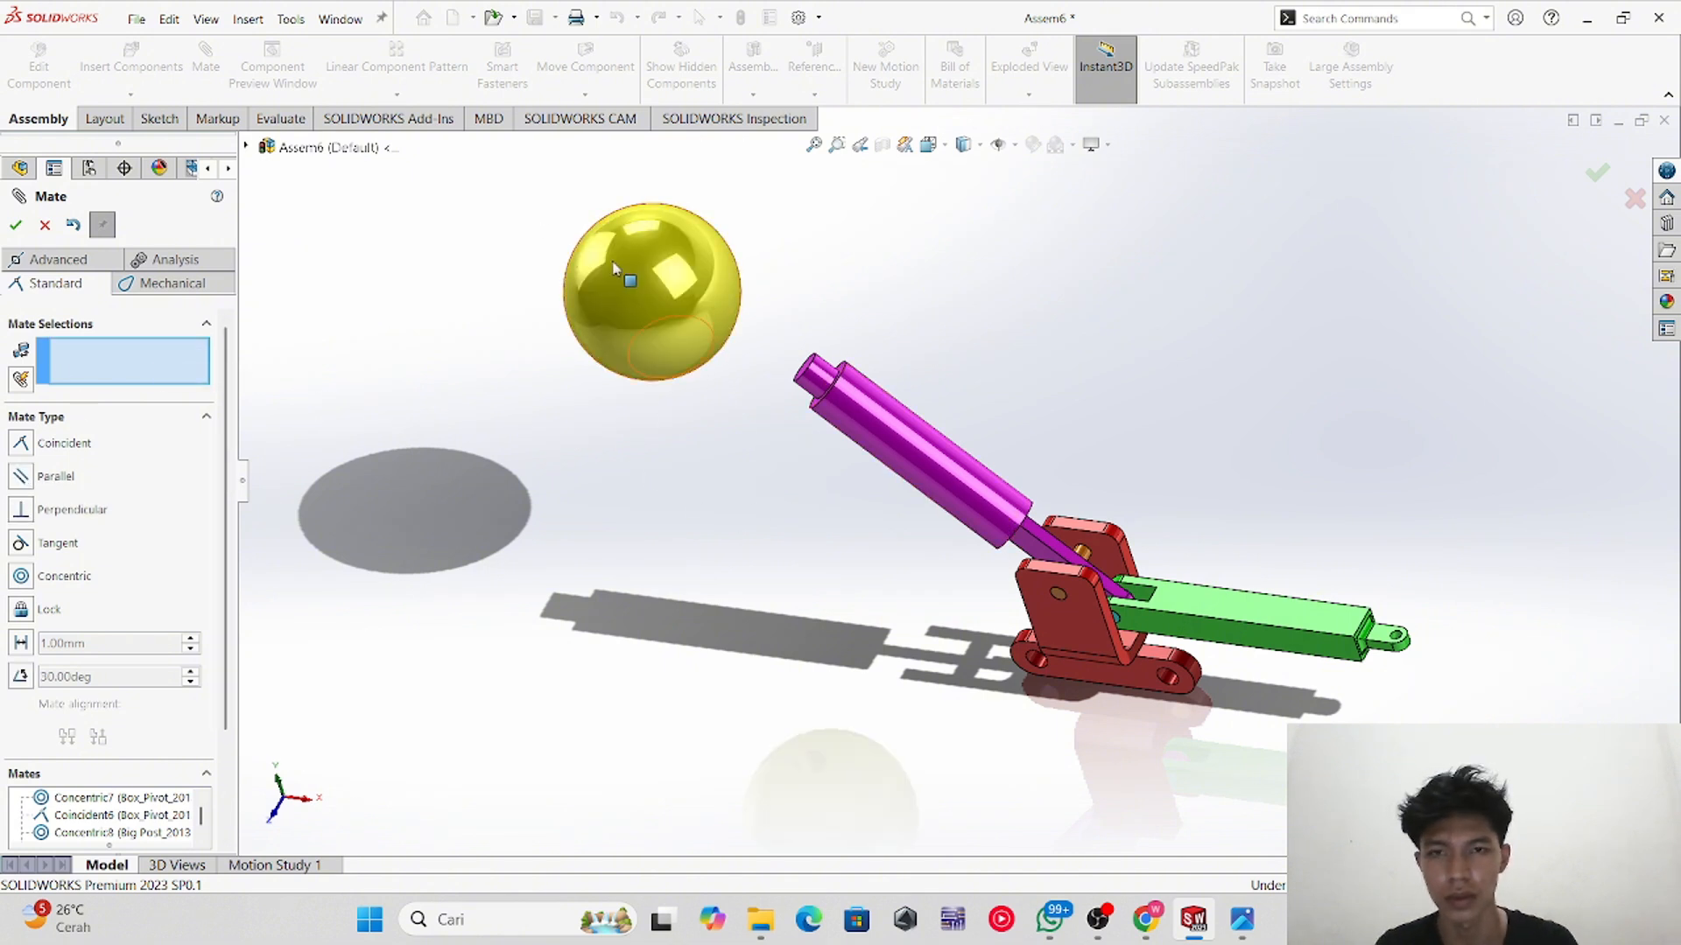
scroll(742, 460, "up", 2)
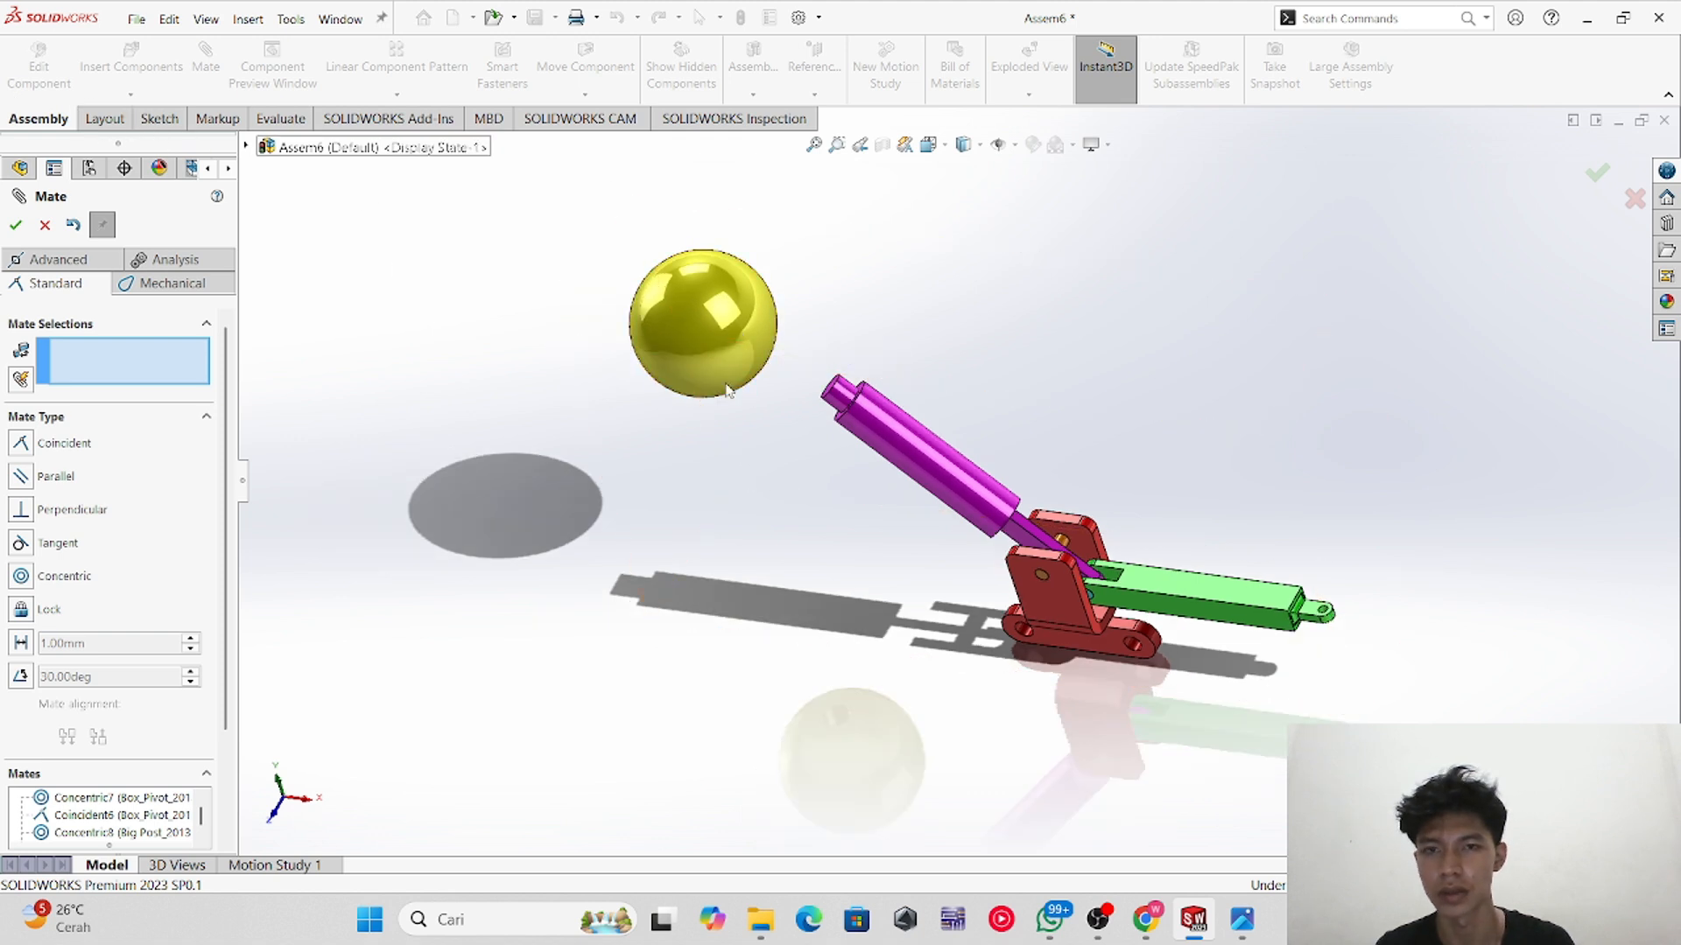
key("Escape")
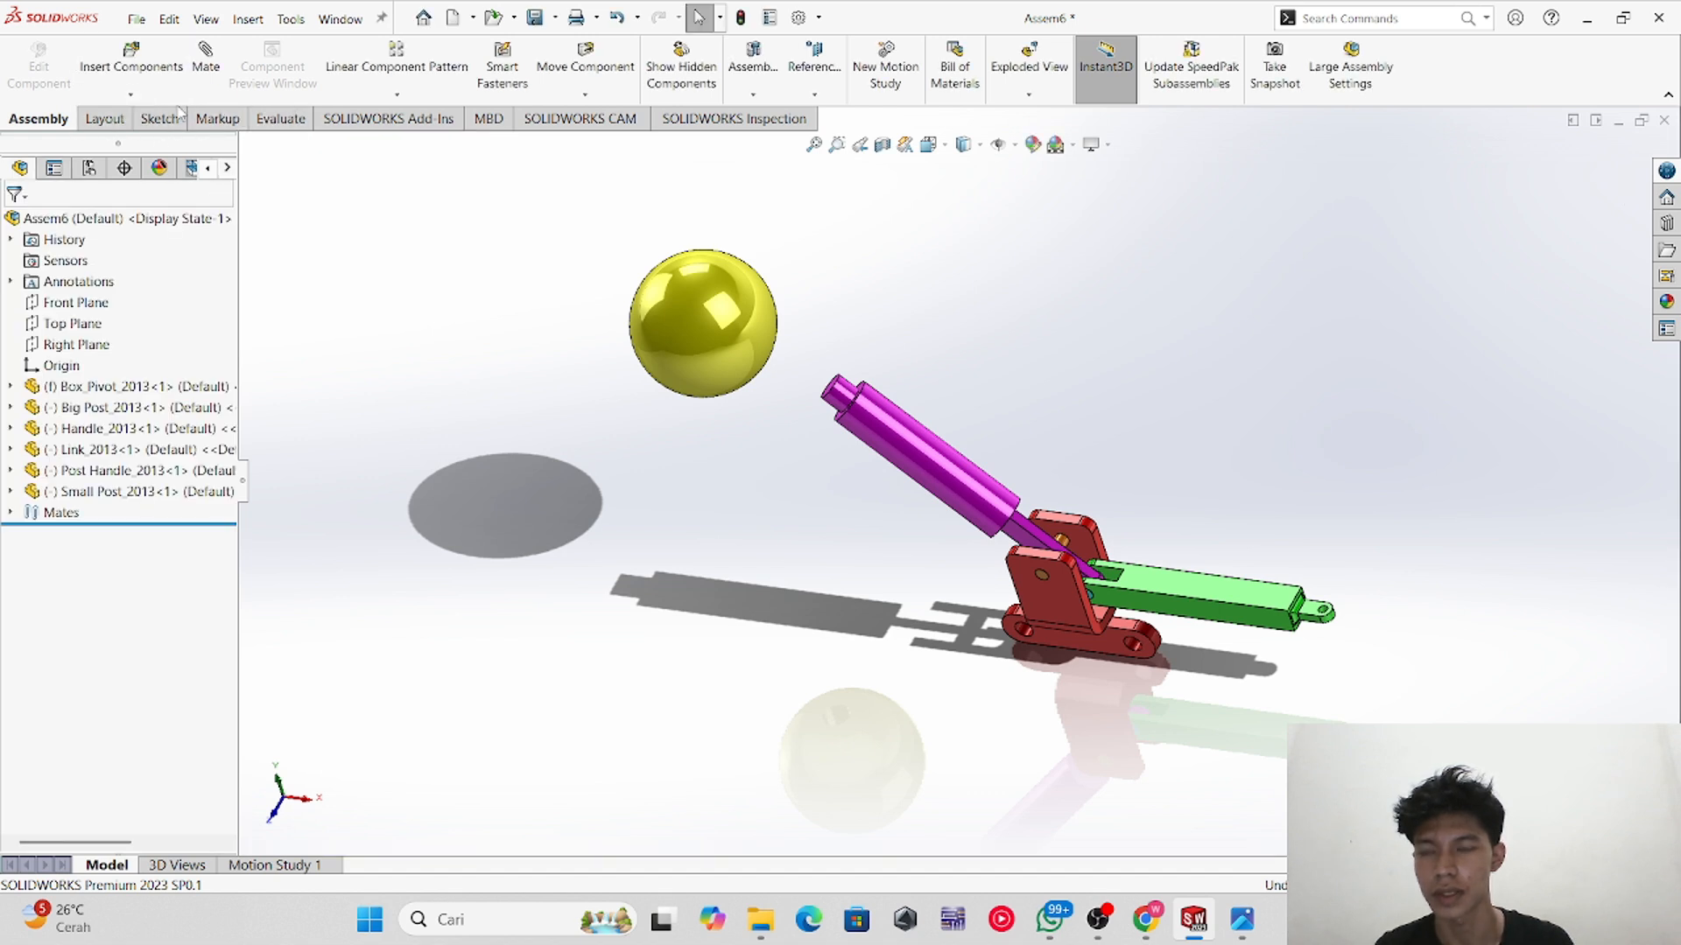
Step: Rotate the handle ball with Rotate Component so its hole faces toward the post handle
left_click(585, 95)
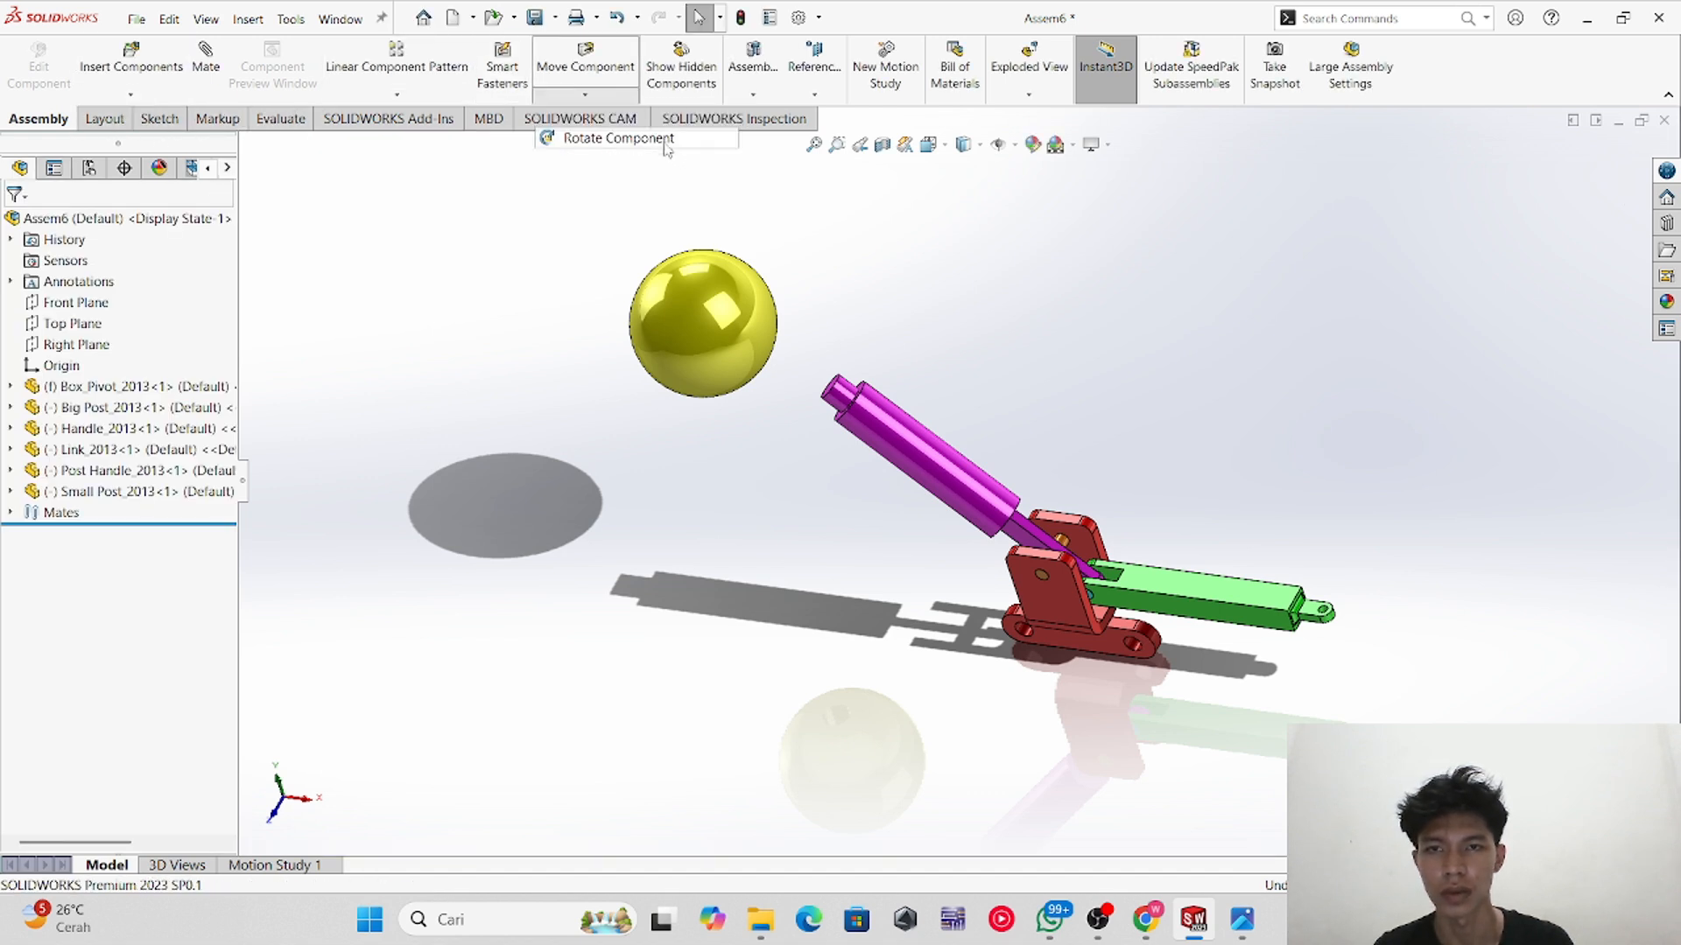
left_click(560, 137)
left_click_drag(600, 266, 505, 244)
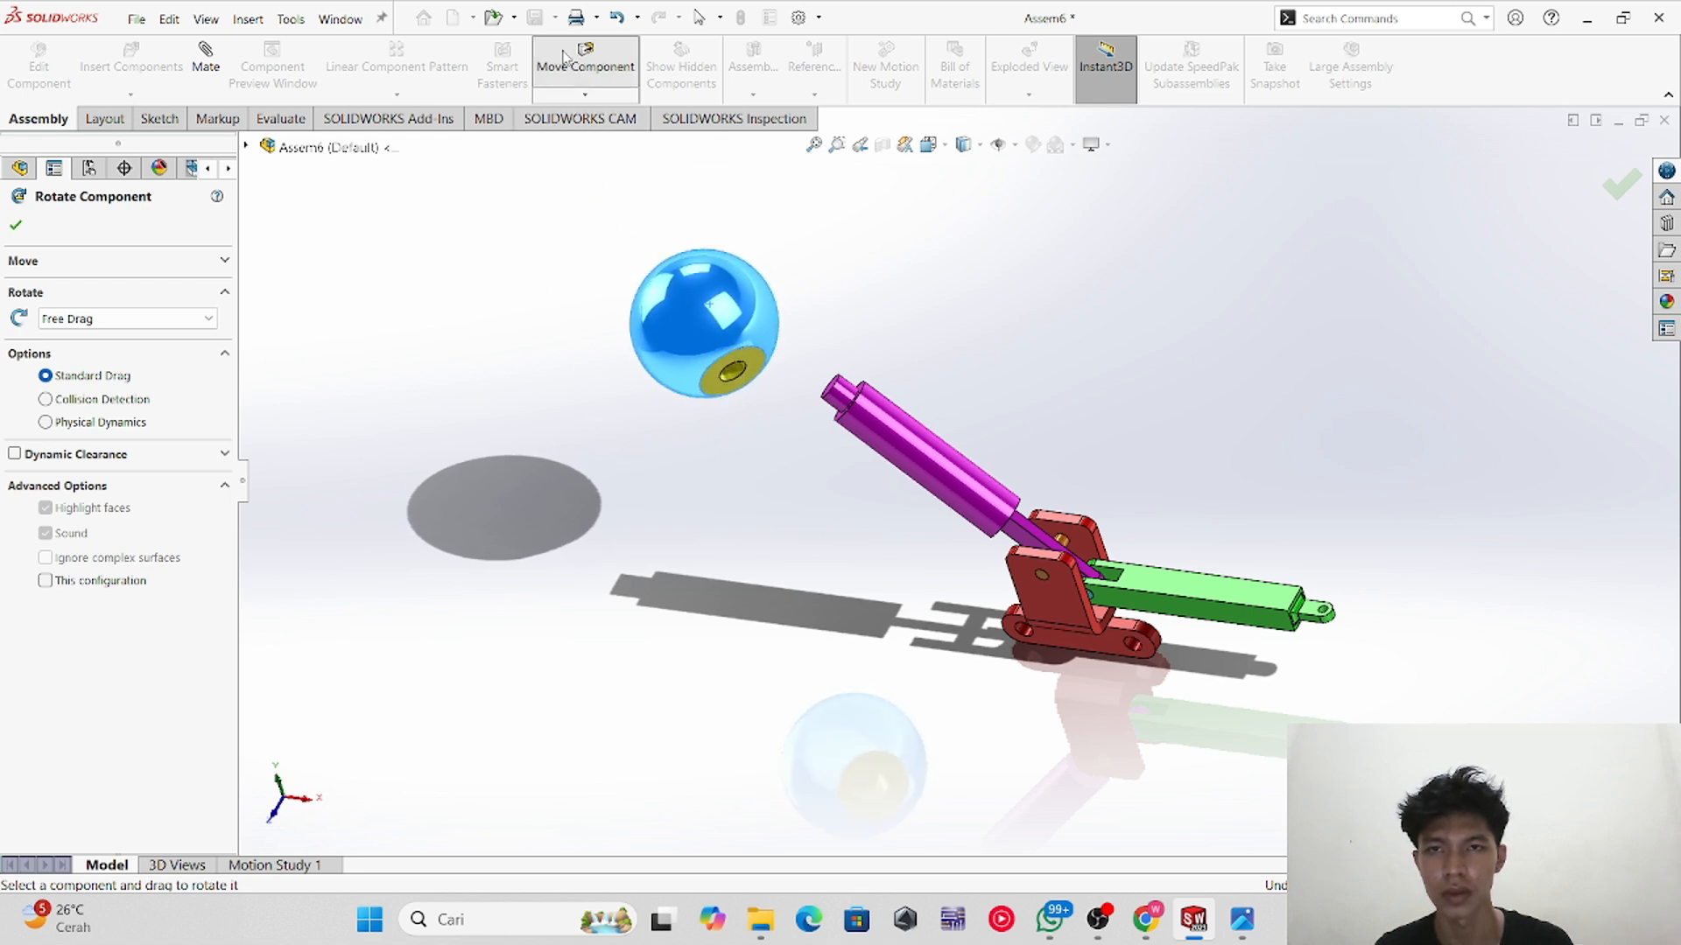
left_click(16, 225)
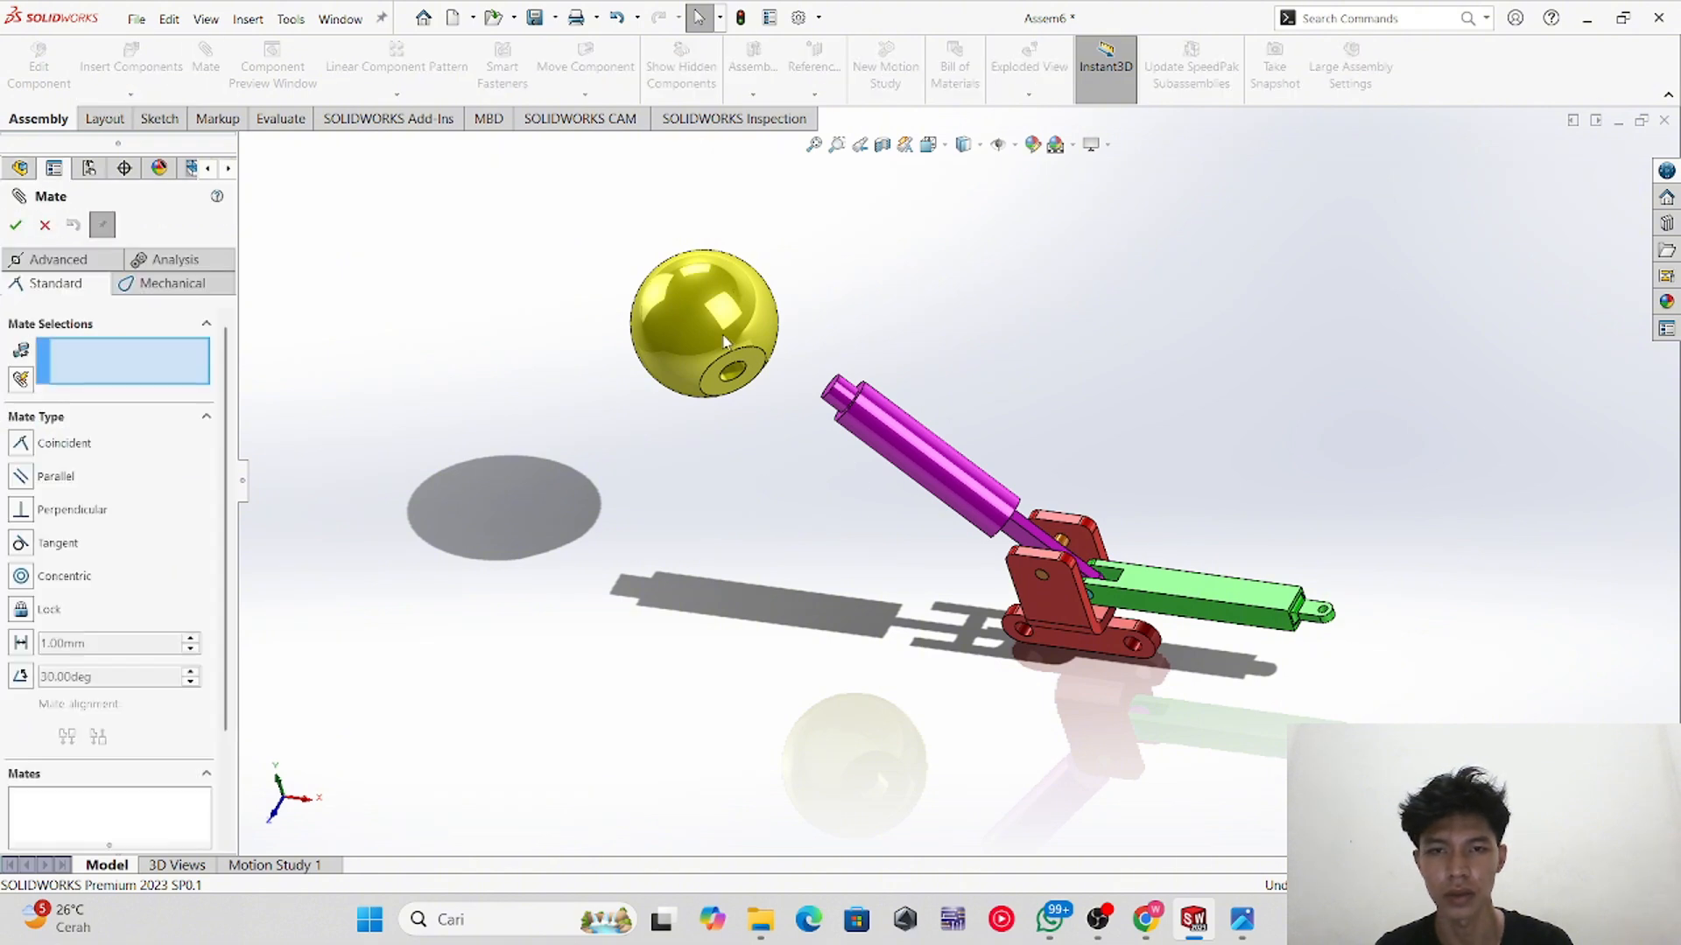
Step: Add a concentric mate between the ball's hole and the post handle's end cylinder
scroll(845, 459, "down", 3)
scroll(546, 266, "down", 2)
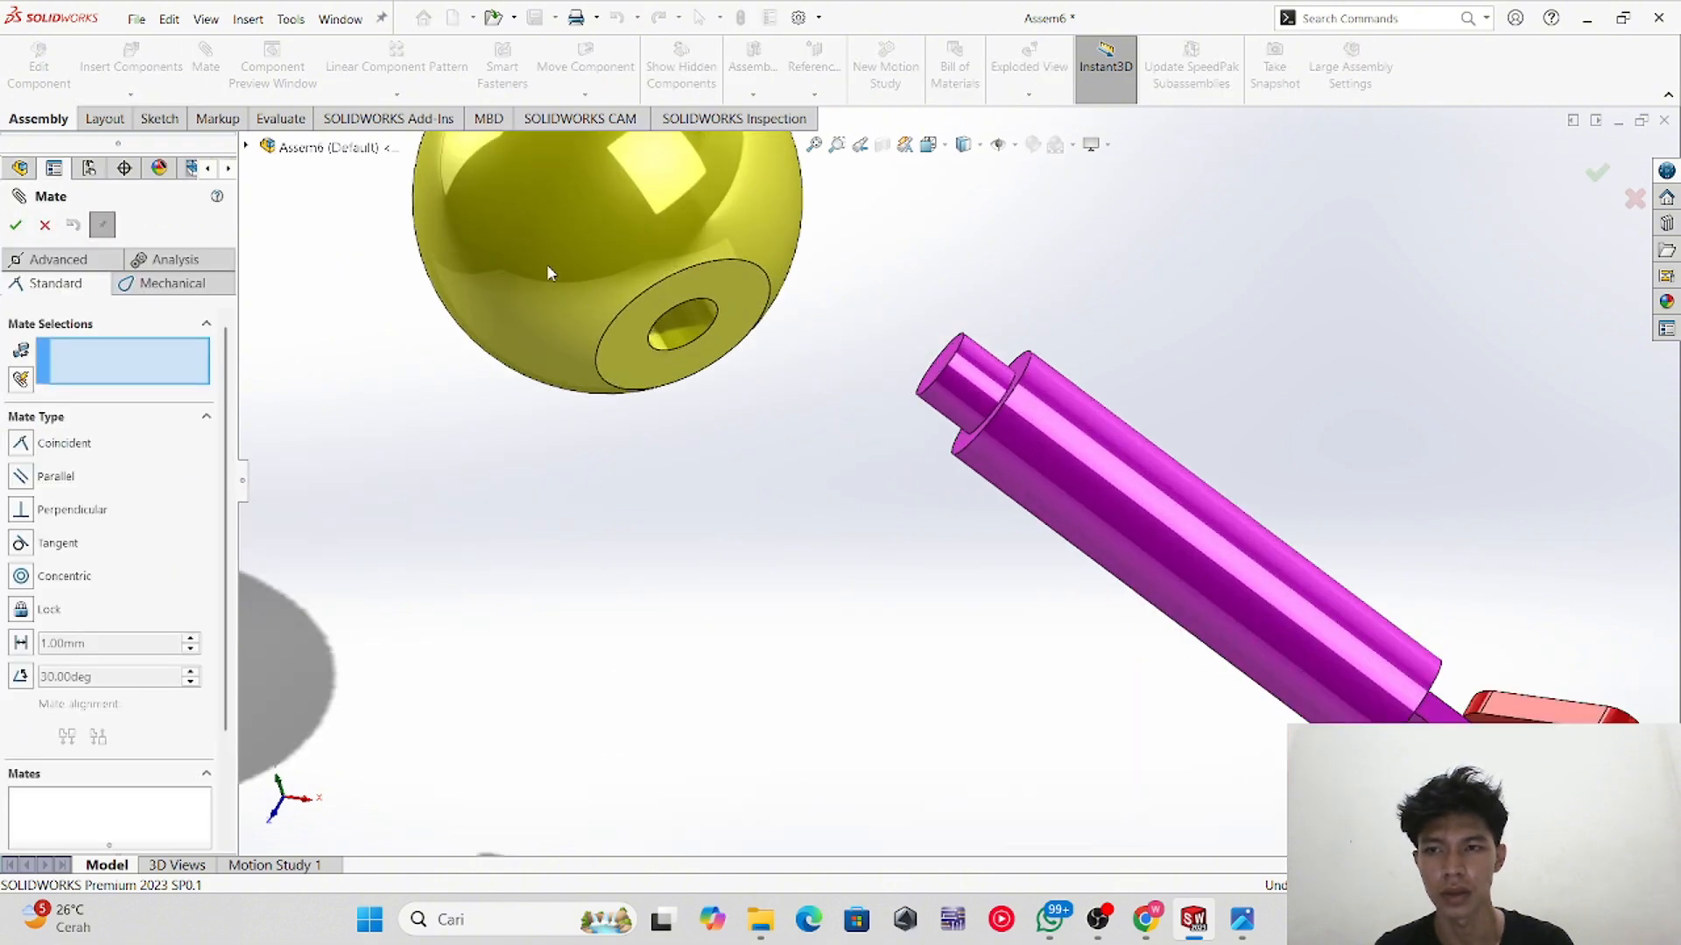
left_click(683, 329)
left_click(971, 378)
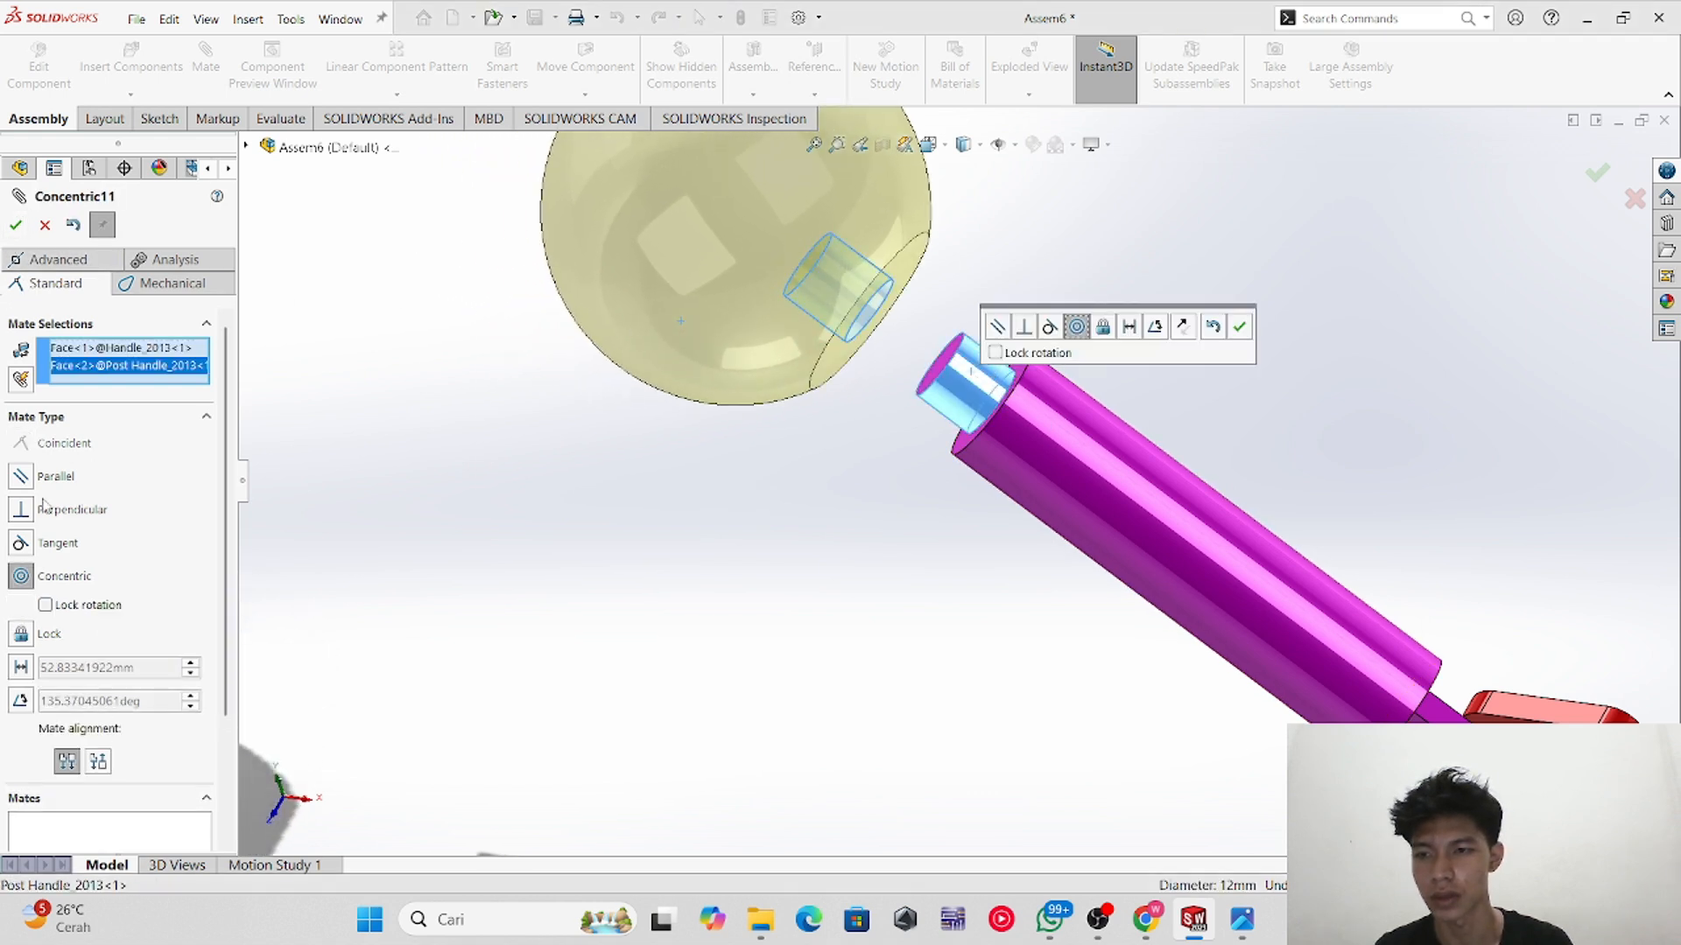
left_click(16, 226)
Step: Add a coincident mate between the bottom face of the ball's hole and the post handle's end face
middle_click_drag(864, 616, 833, 435)
scroll(1136, 435, "down", 5)
middle_click_drag(1136, 429, 1082, 377)
left_click(1247, 352)
middle_click_drag(1246, 352, 1222, 560)
scroll(1373, 693, "up", 5)
scroll(1129, 578, "down", 3)
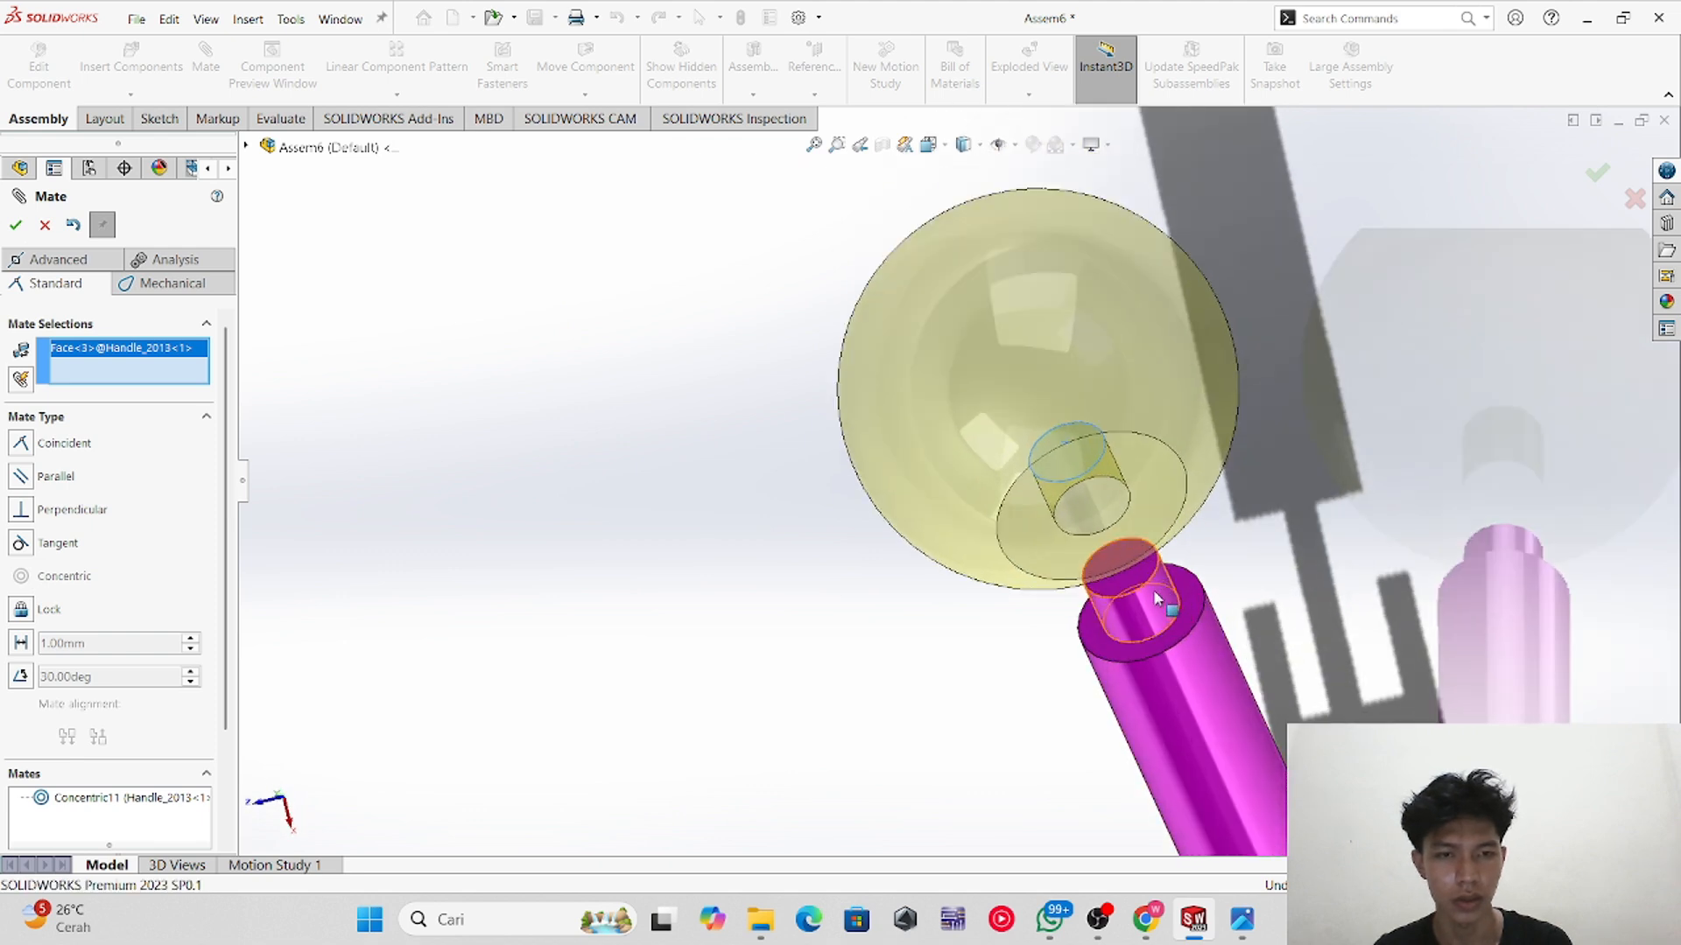
left_click(1115, 564)
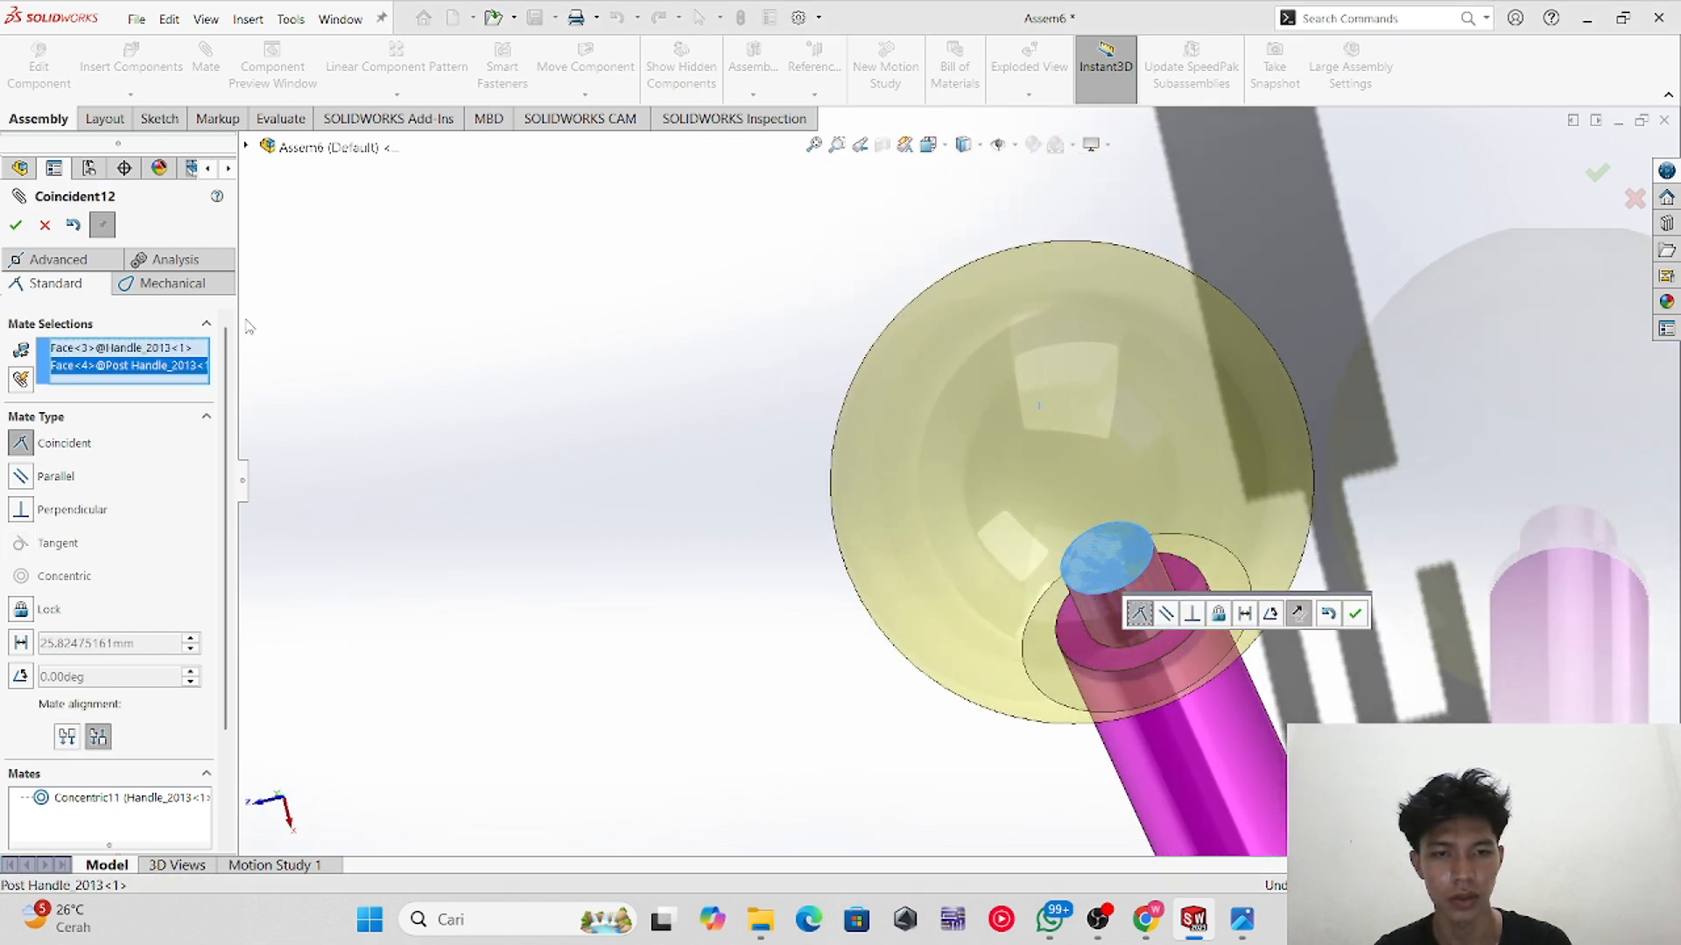
left_click(22, 232)
Step: Reorient the assembly view and open the reference drawing to compare the handle layout, then return
scroll(1220, 727, "up", 8)
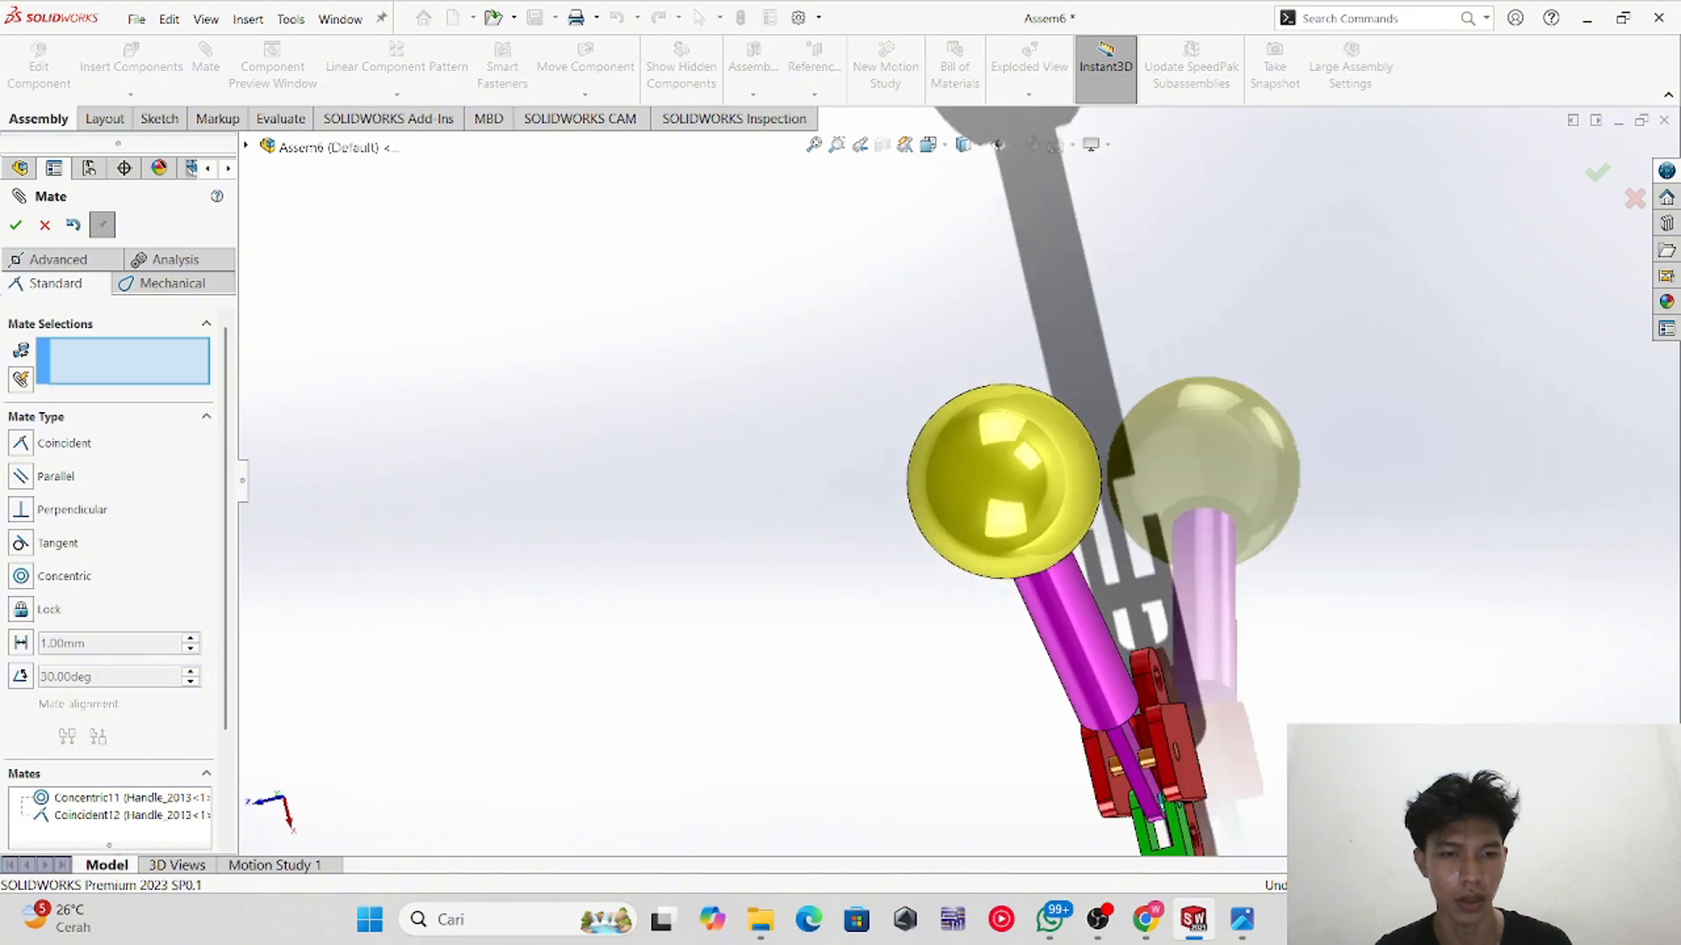
scroll(1225, 700, "down", 3)
middle_click_drag(971, 711, 1050, 530)
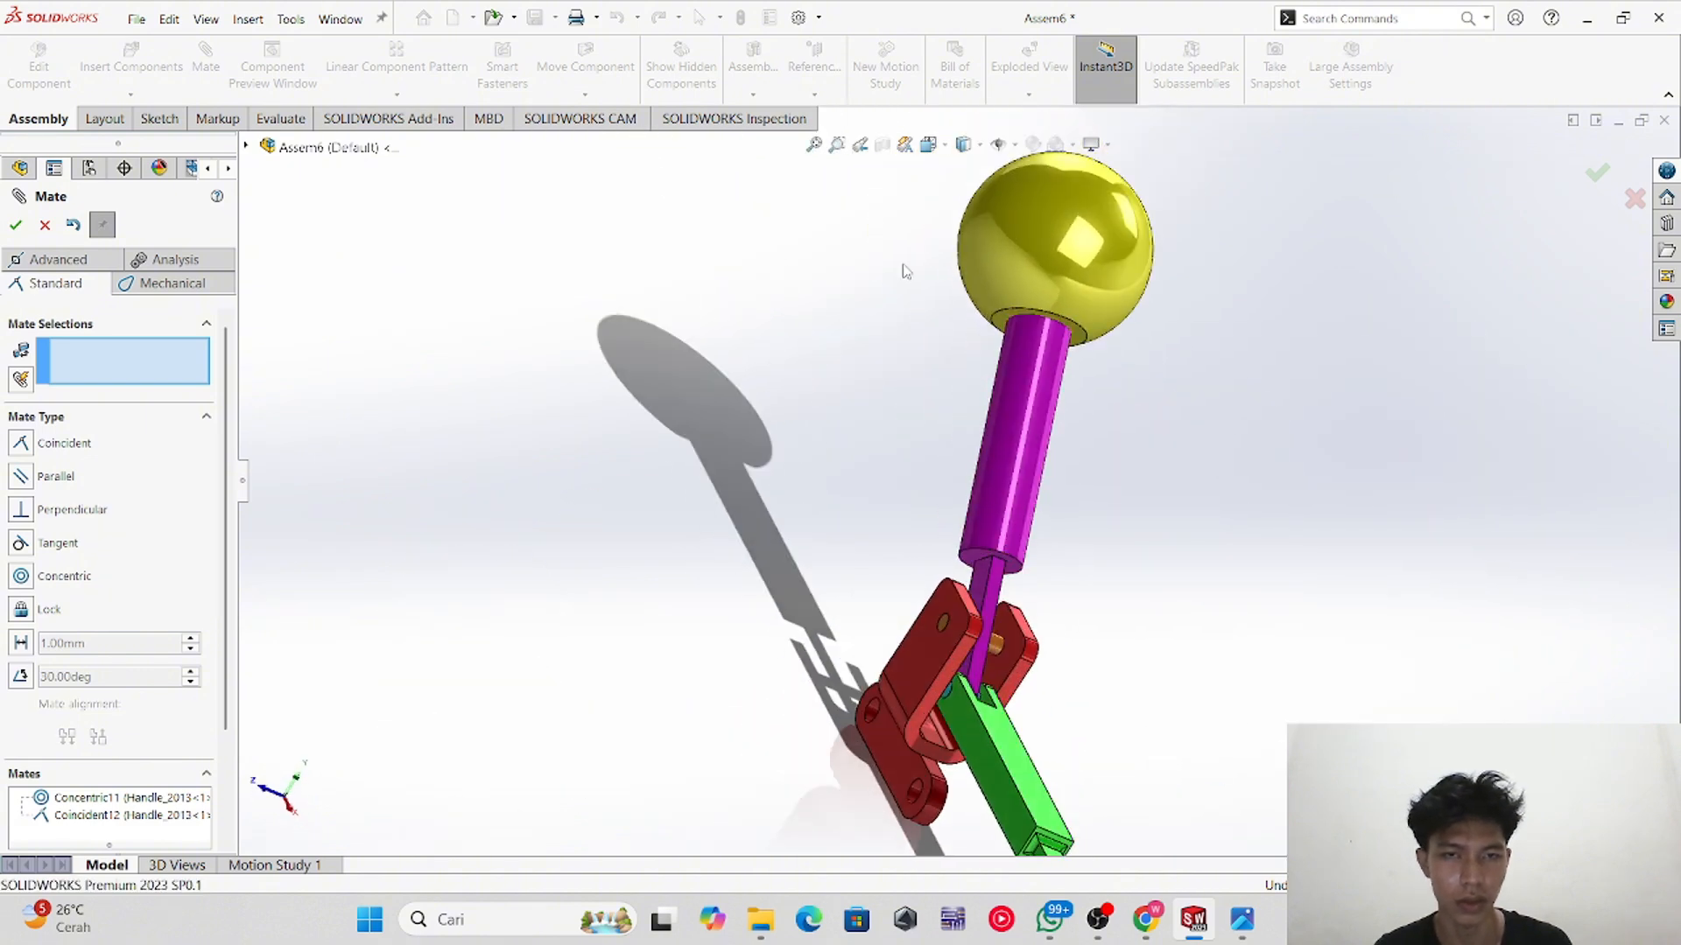
left_click(921, 154)
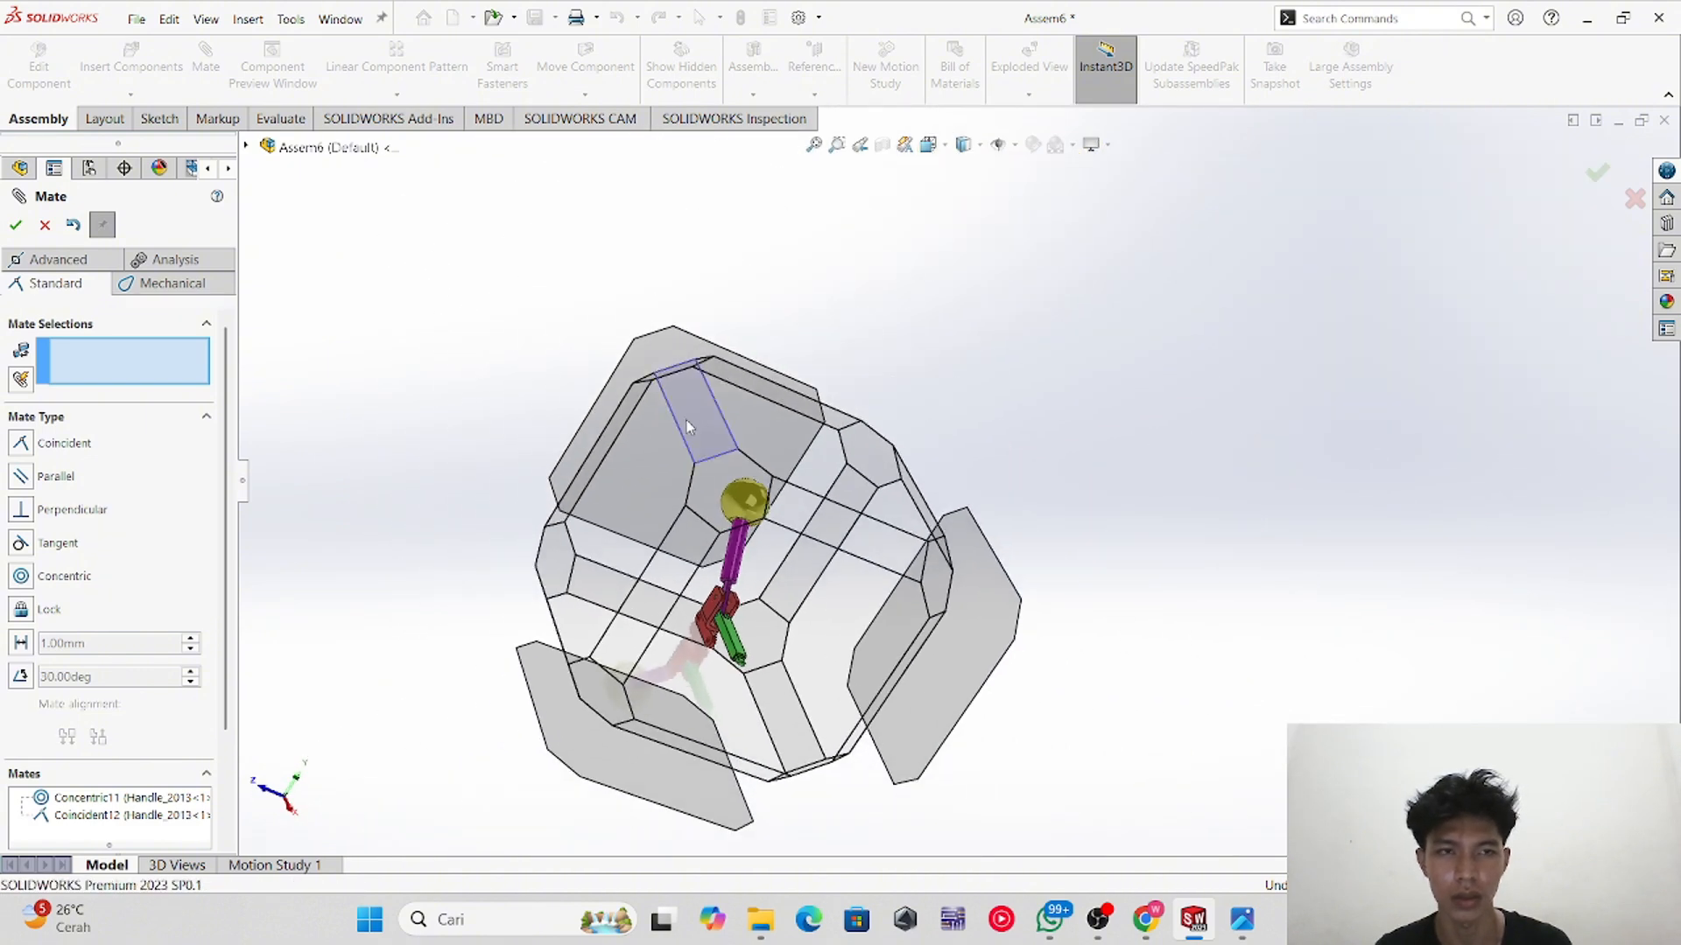
left_click(686, 420)
middle_click_drag(868, 602, 917, 464)
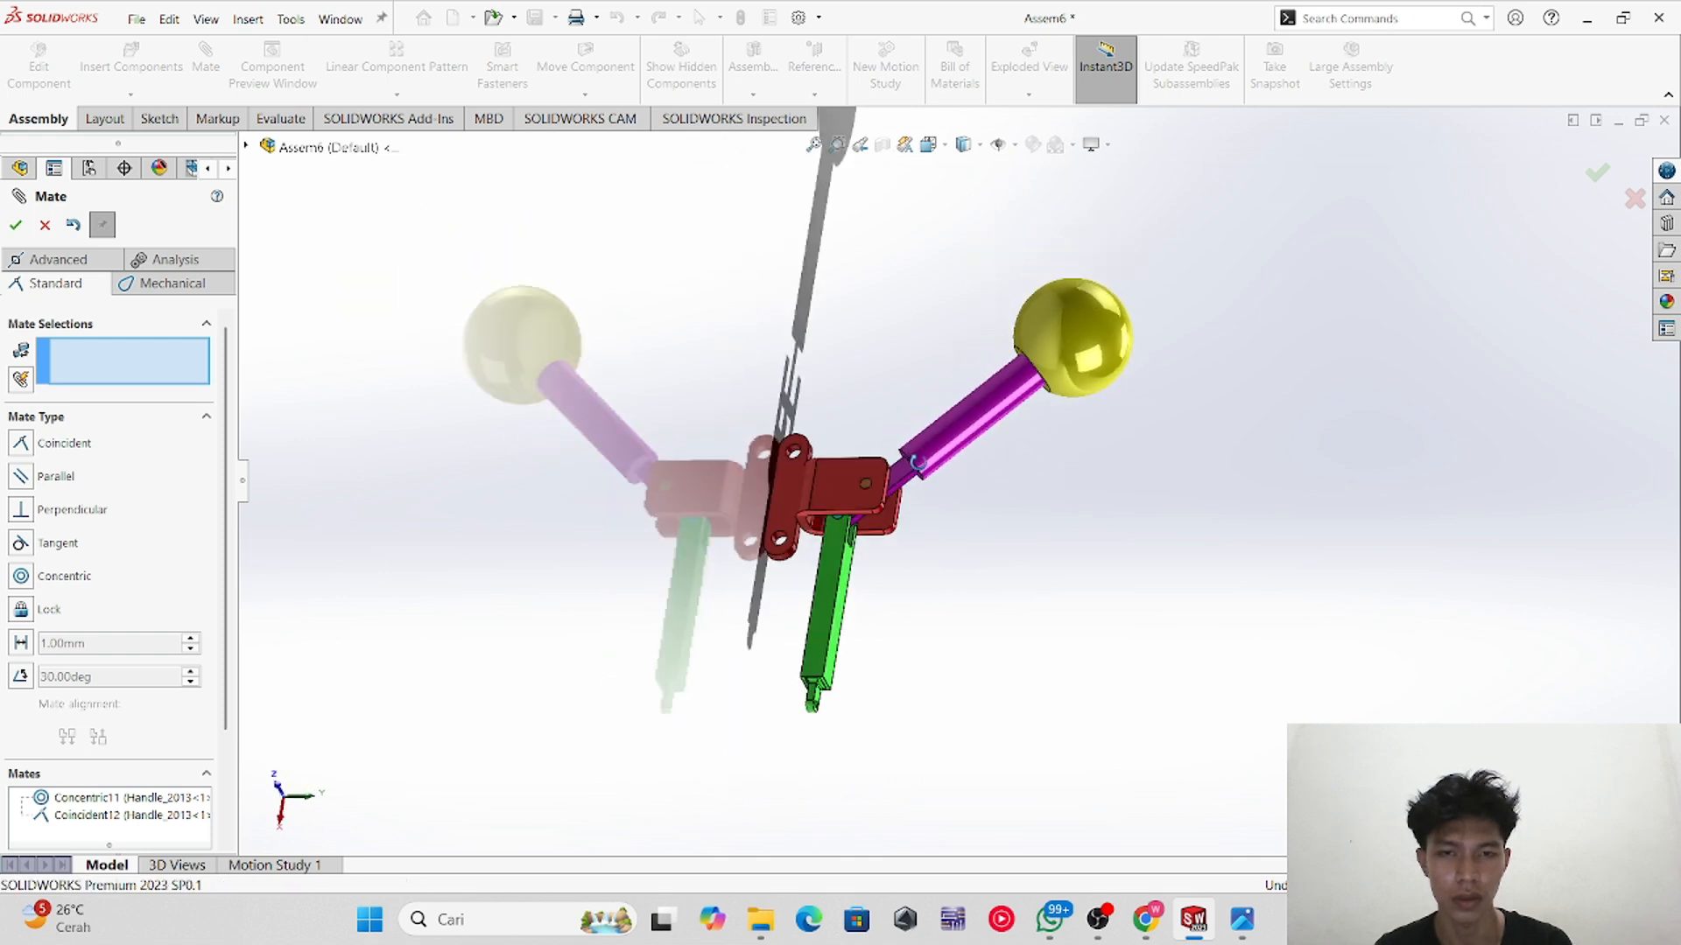
middle_click_drag(762, 690, 804, 501)
left_click(928, 145)
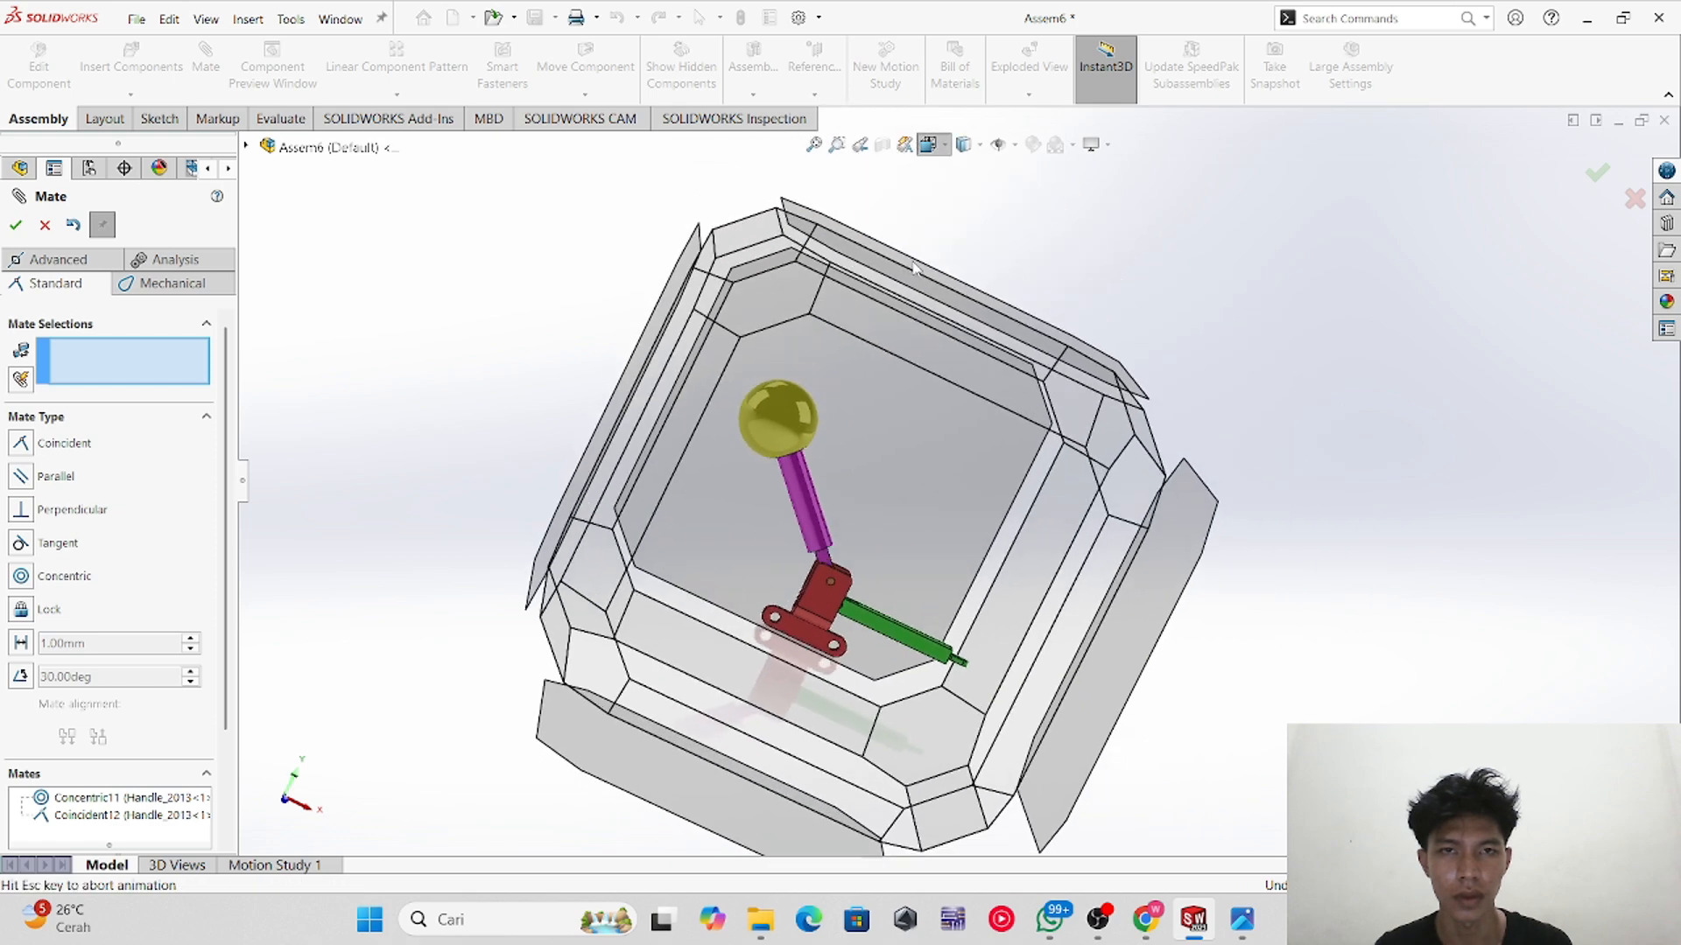
left_click(814, 476)
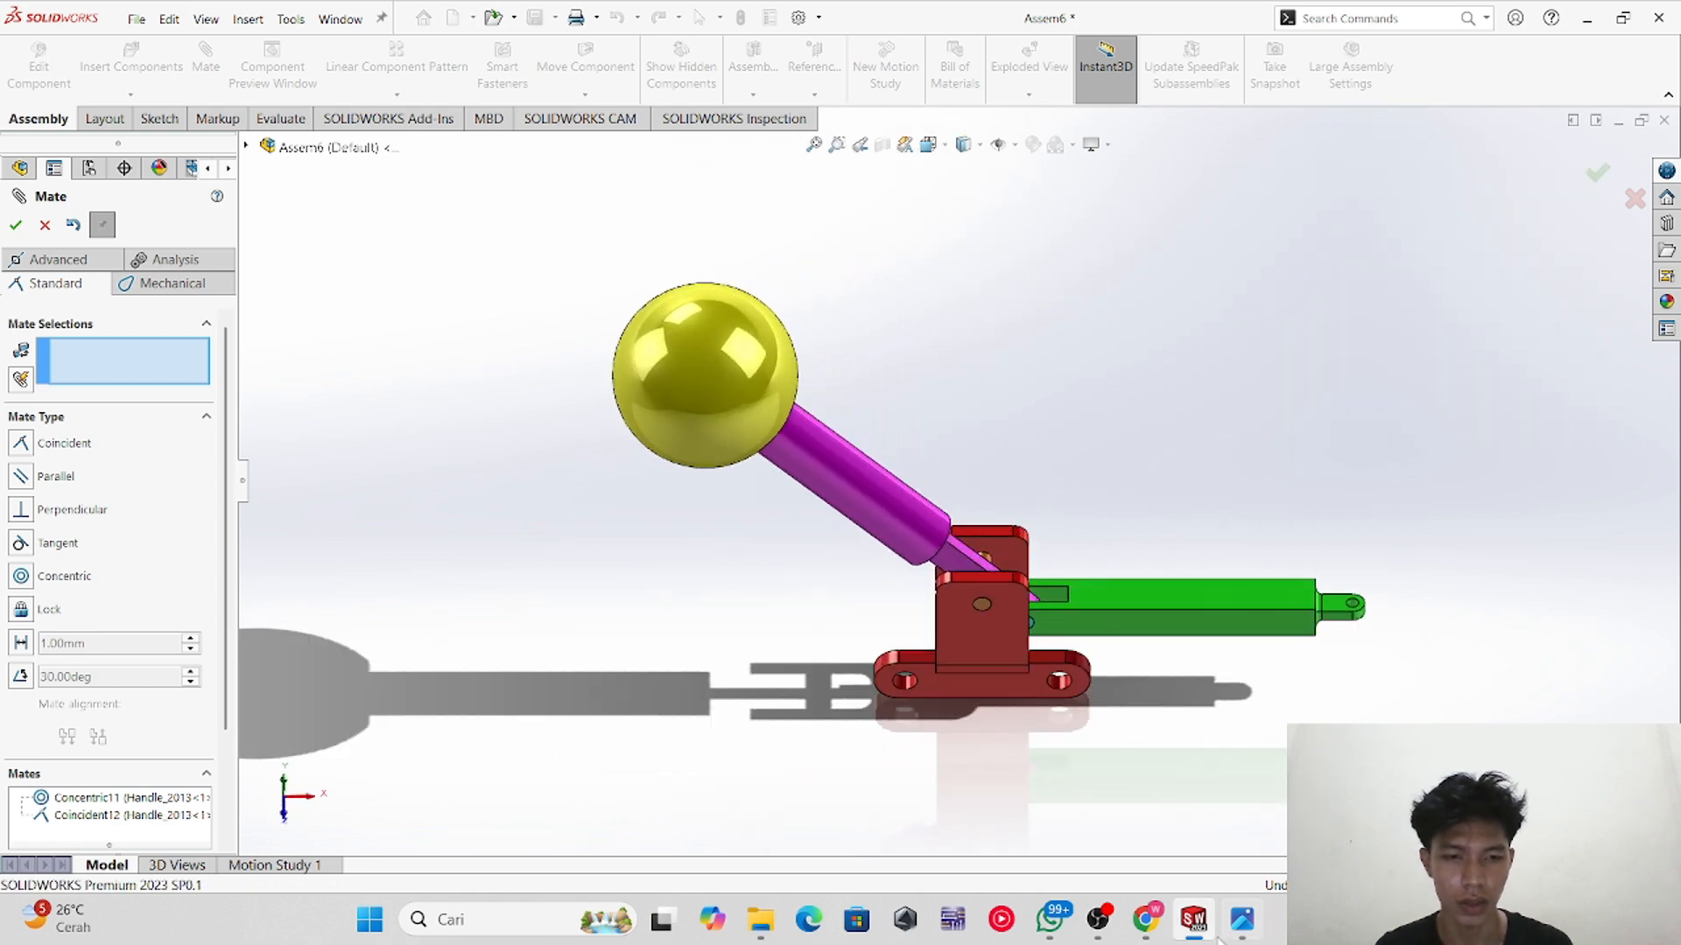
left_click(1241, 919)
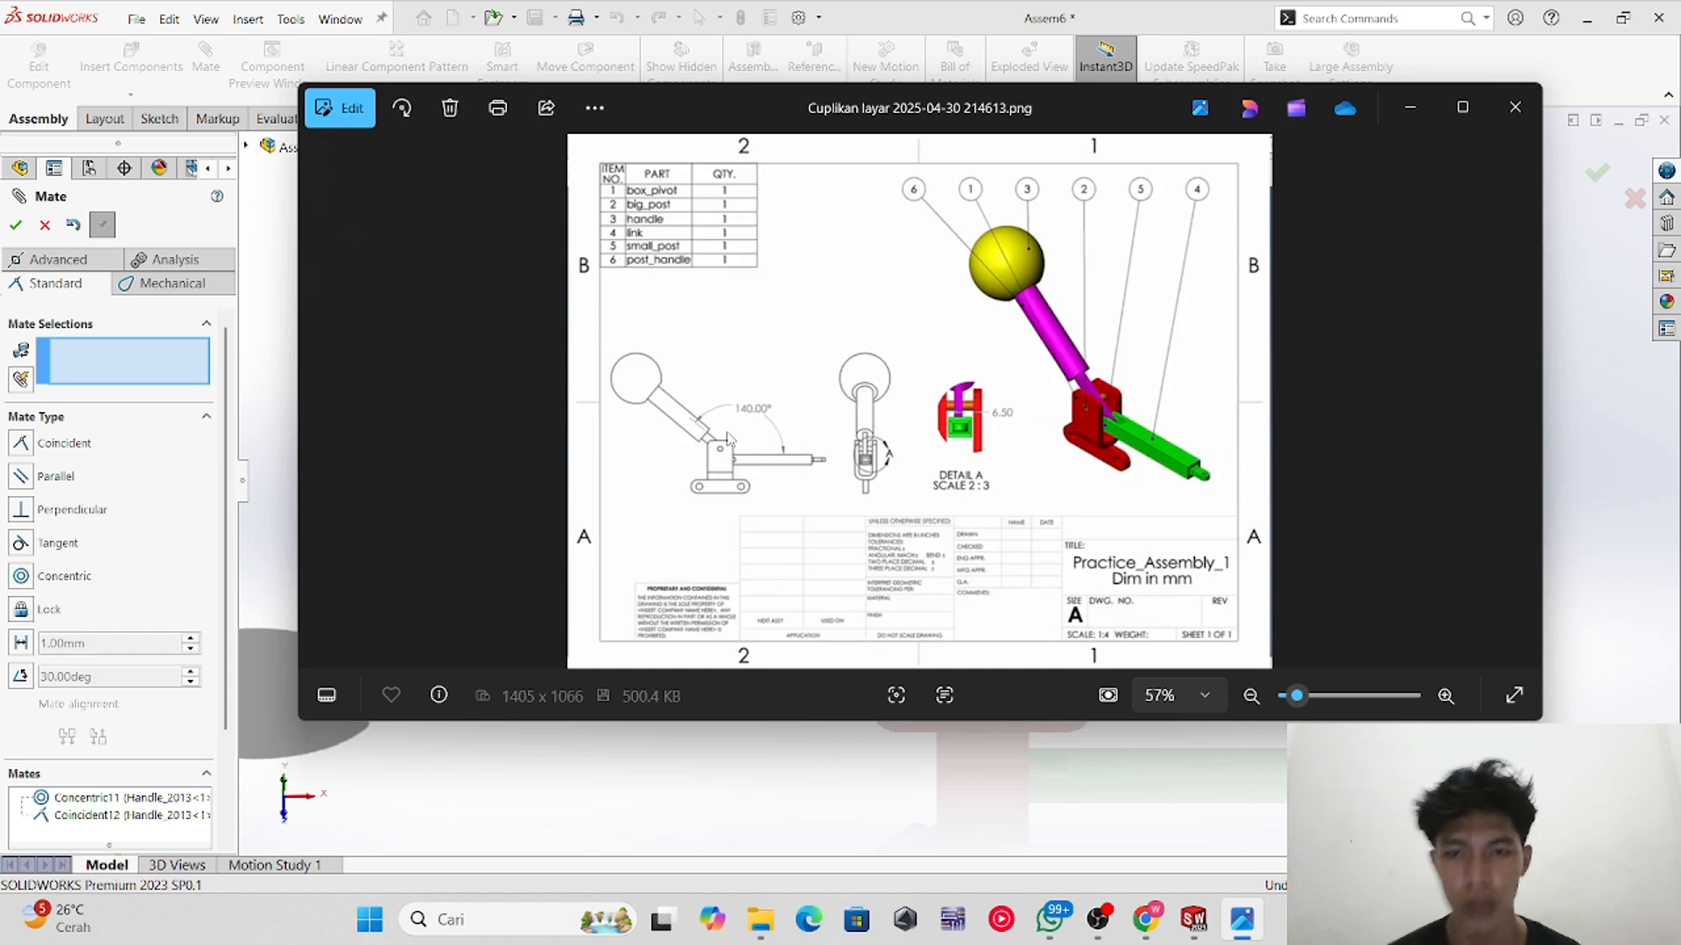
left_click(1410, 107)
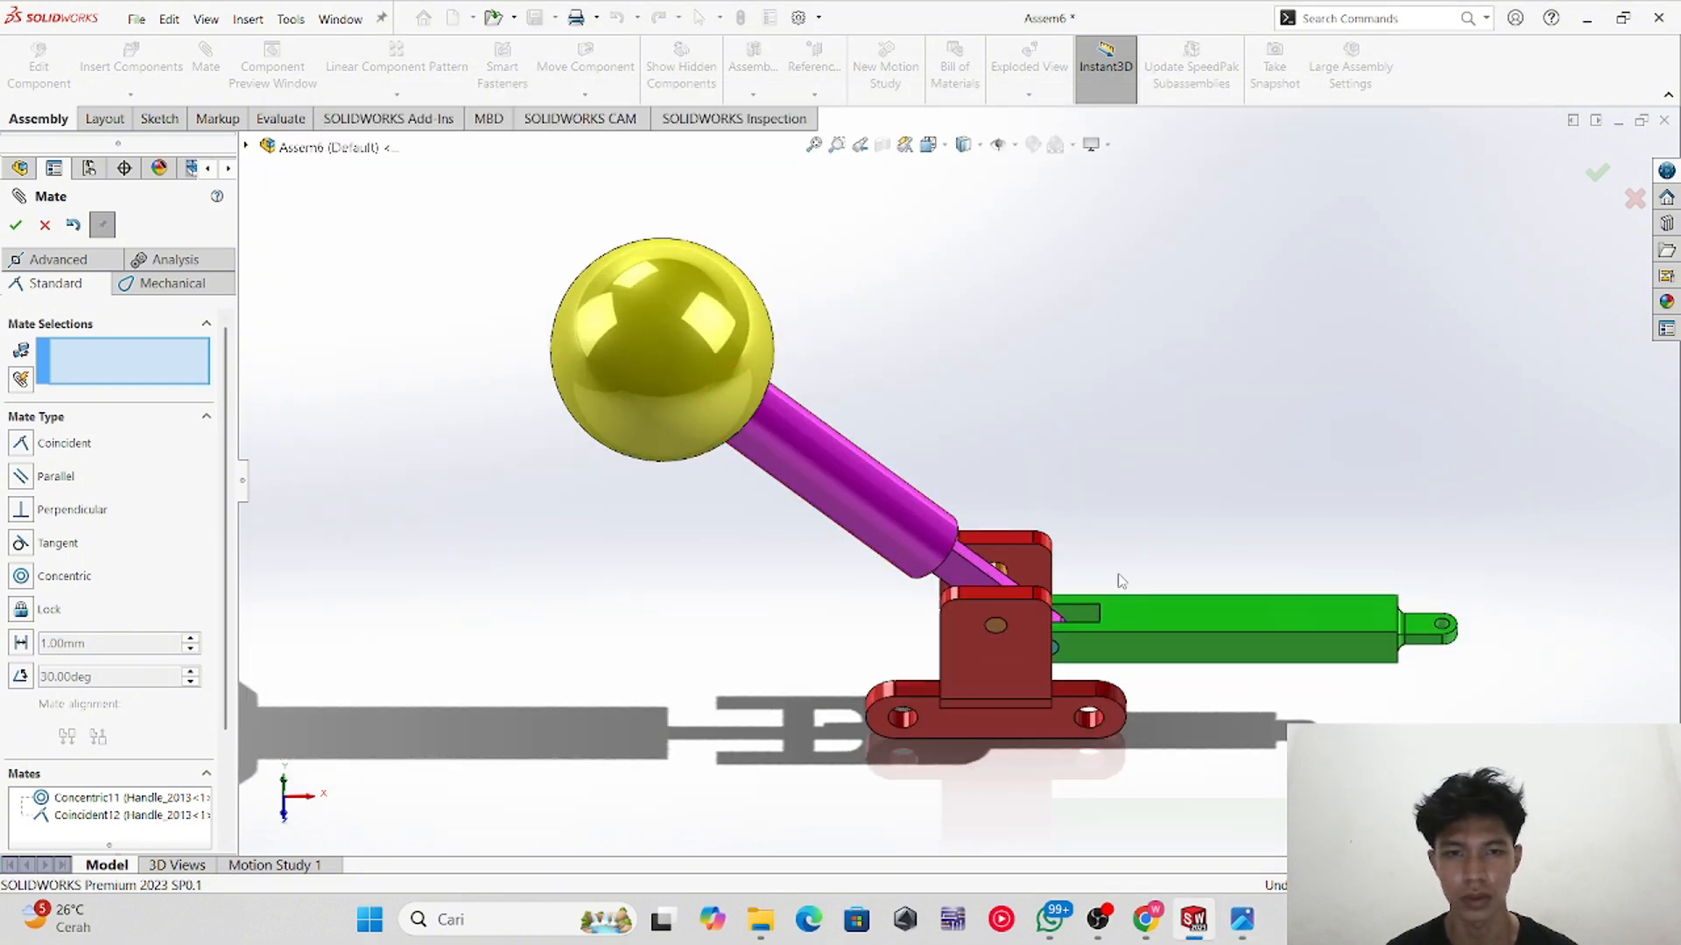
Step: Add a 140 deg angle mate between the post handle's flat face and the link's top face
middle_click_drag(1086, 567, 1054, 587)
scroll(1055, 585, "down", 3)
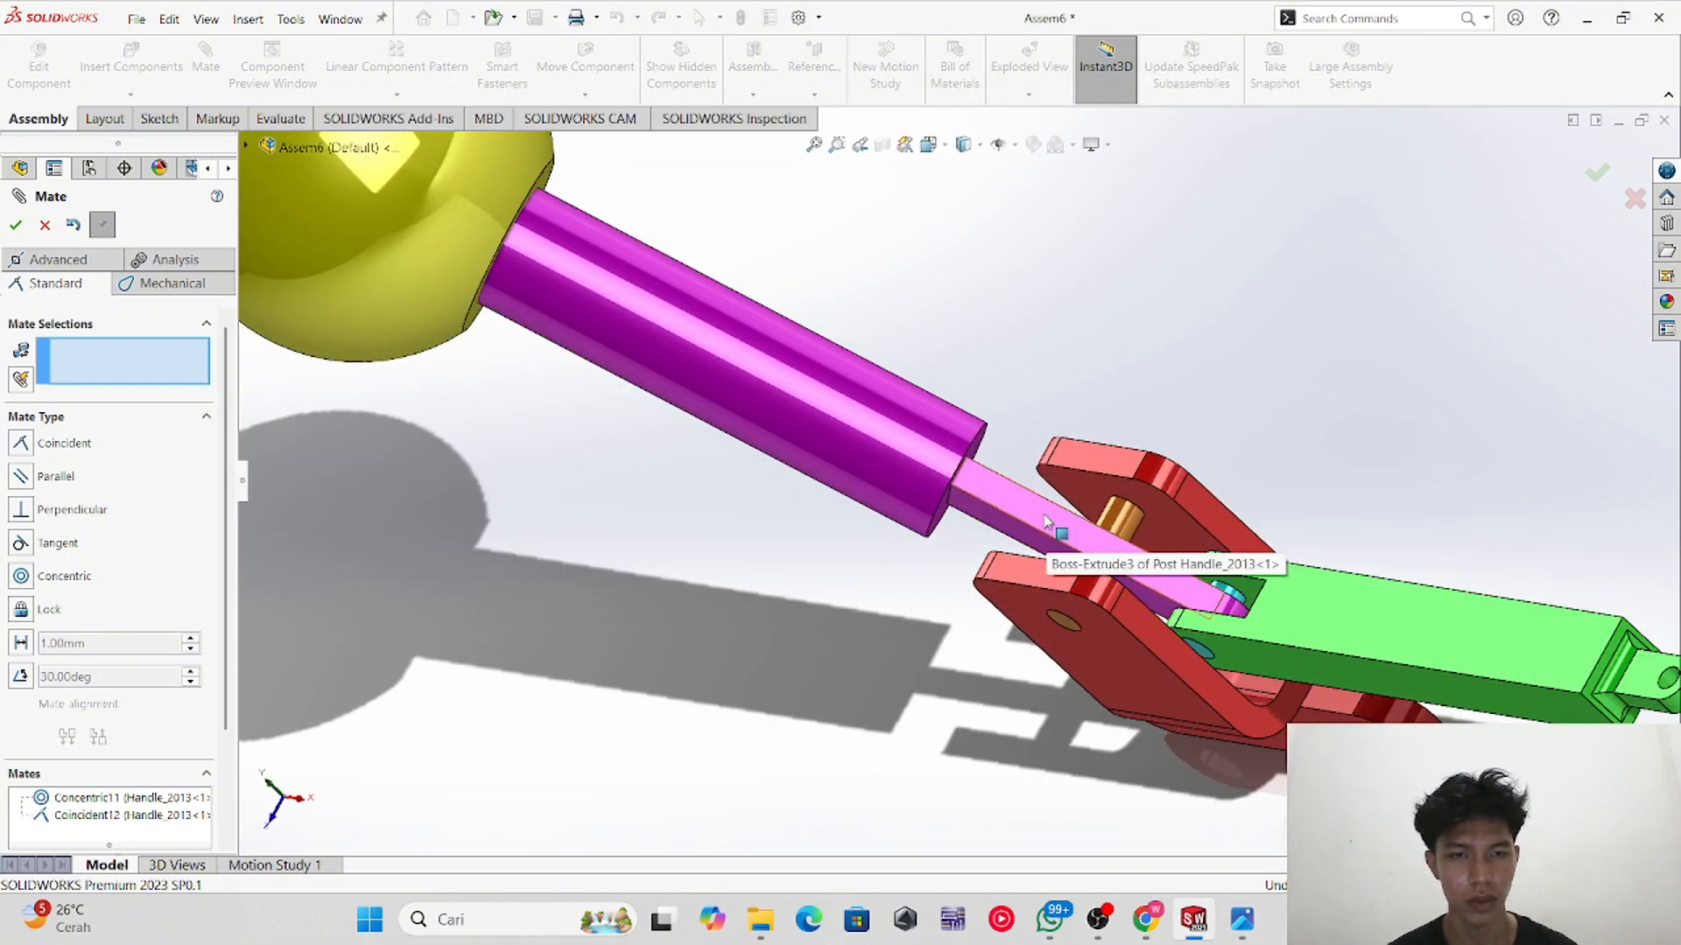
left_click(1046, 517)
left_click(1352, 613)
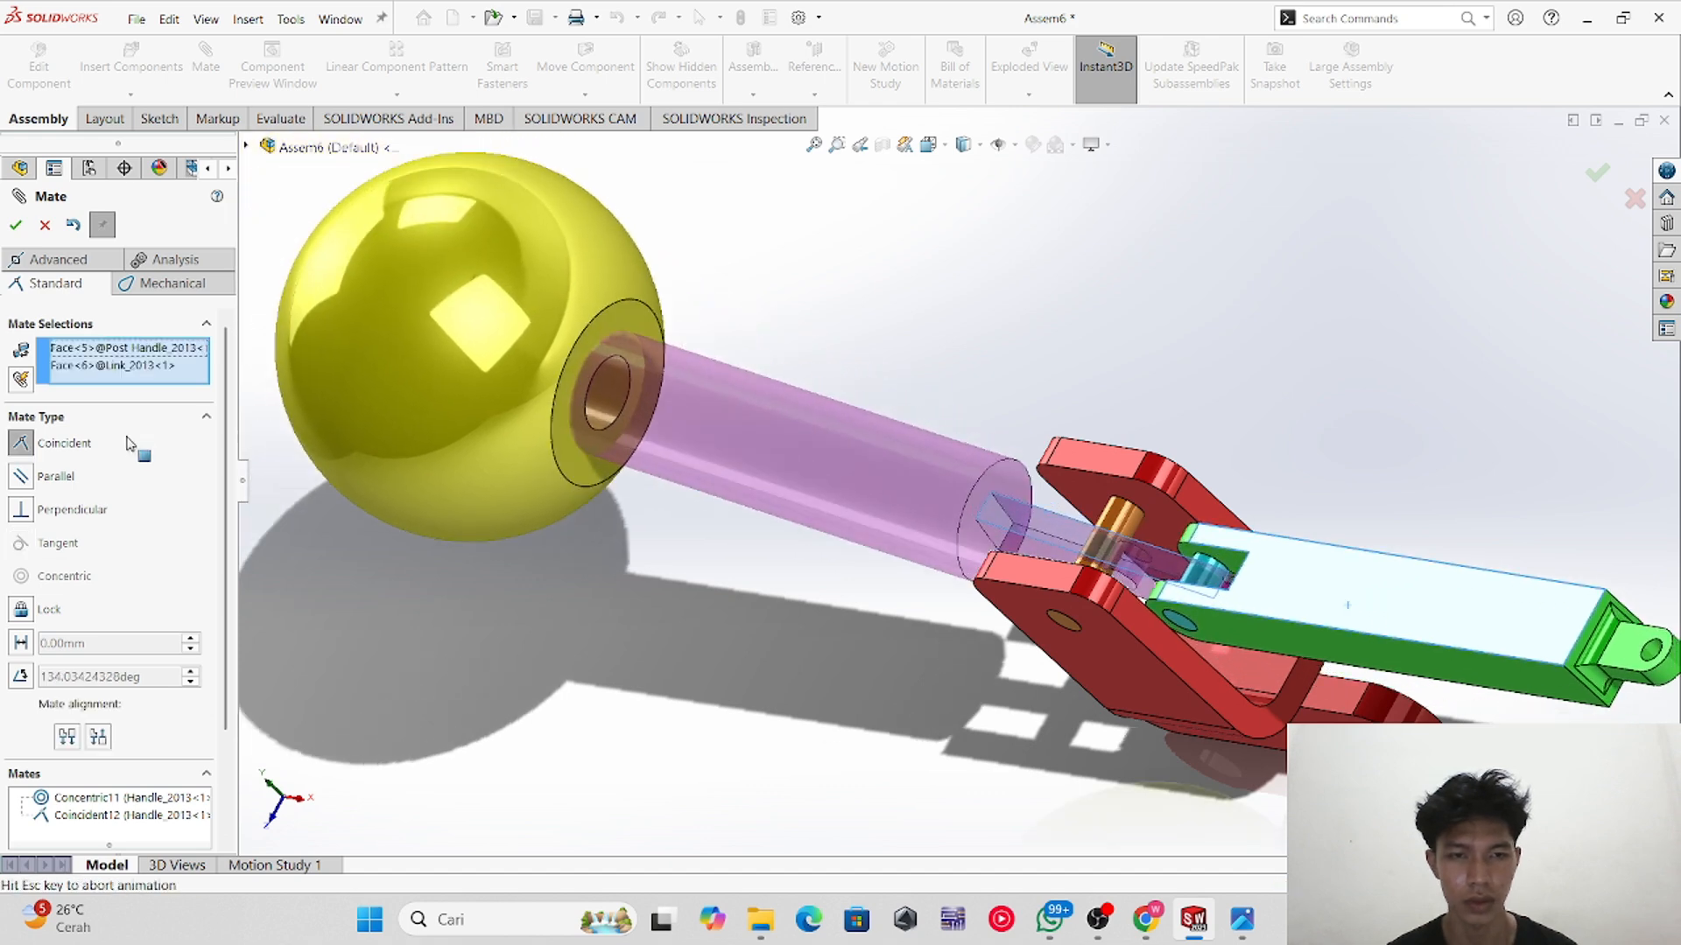
left_click(21, 677)
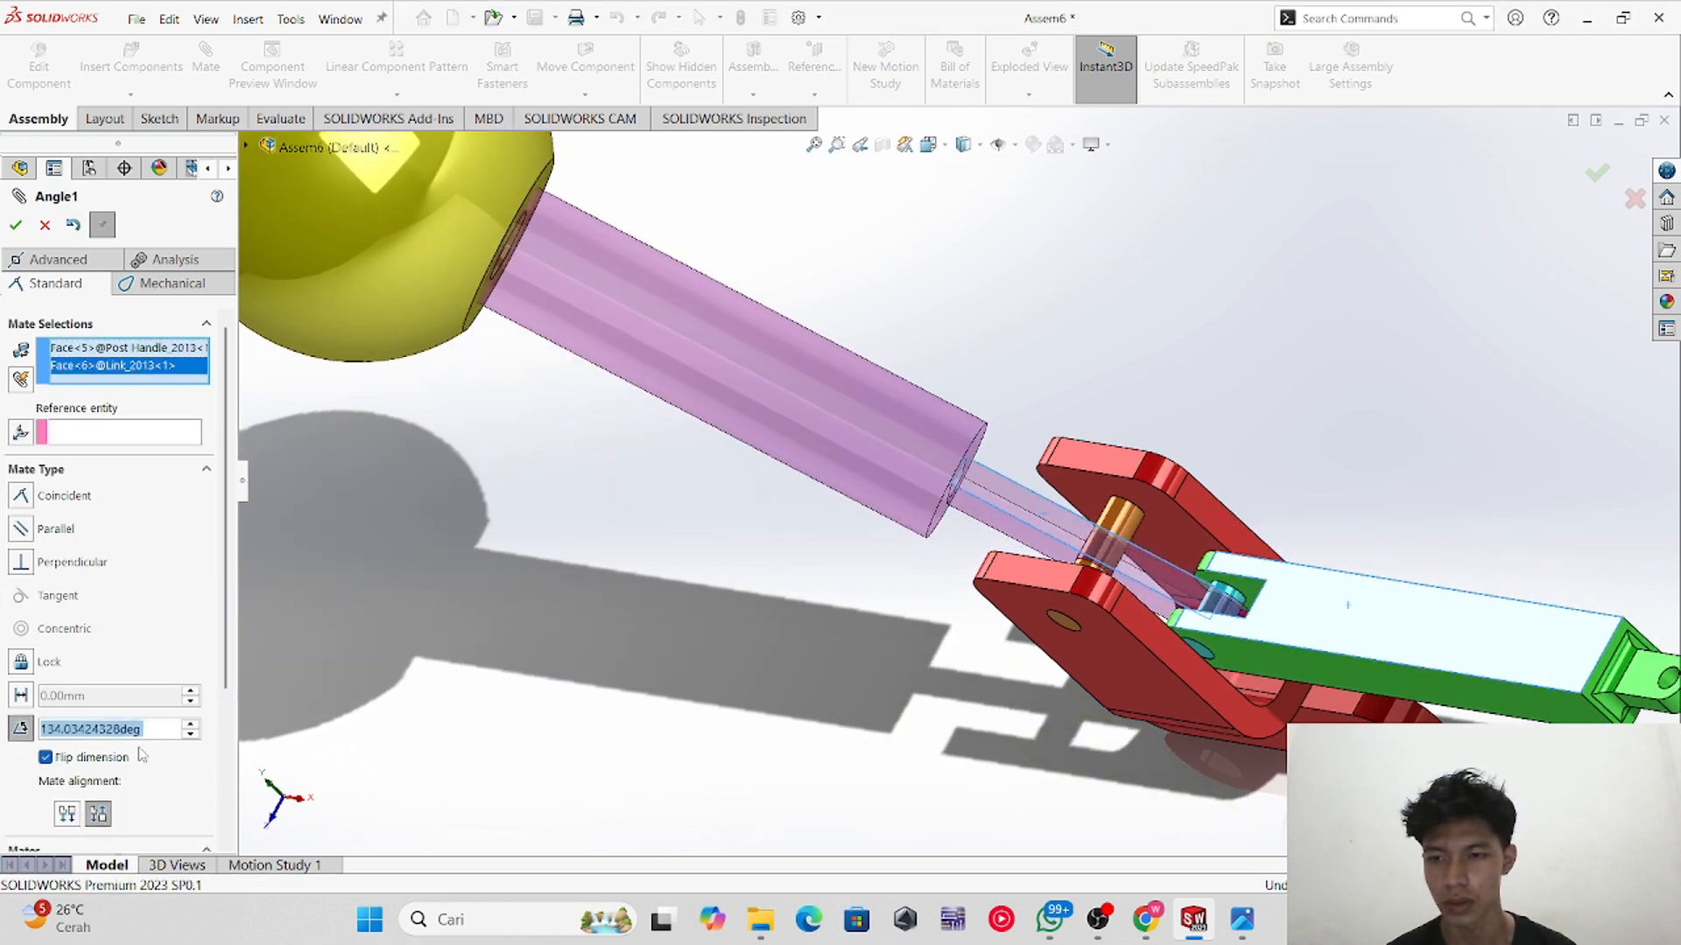
type("14")
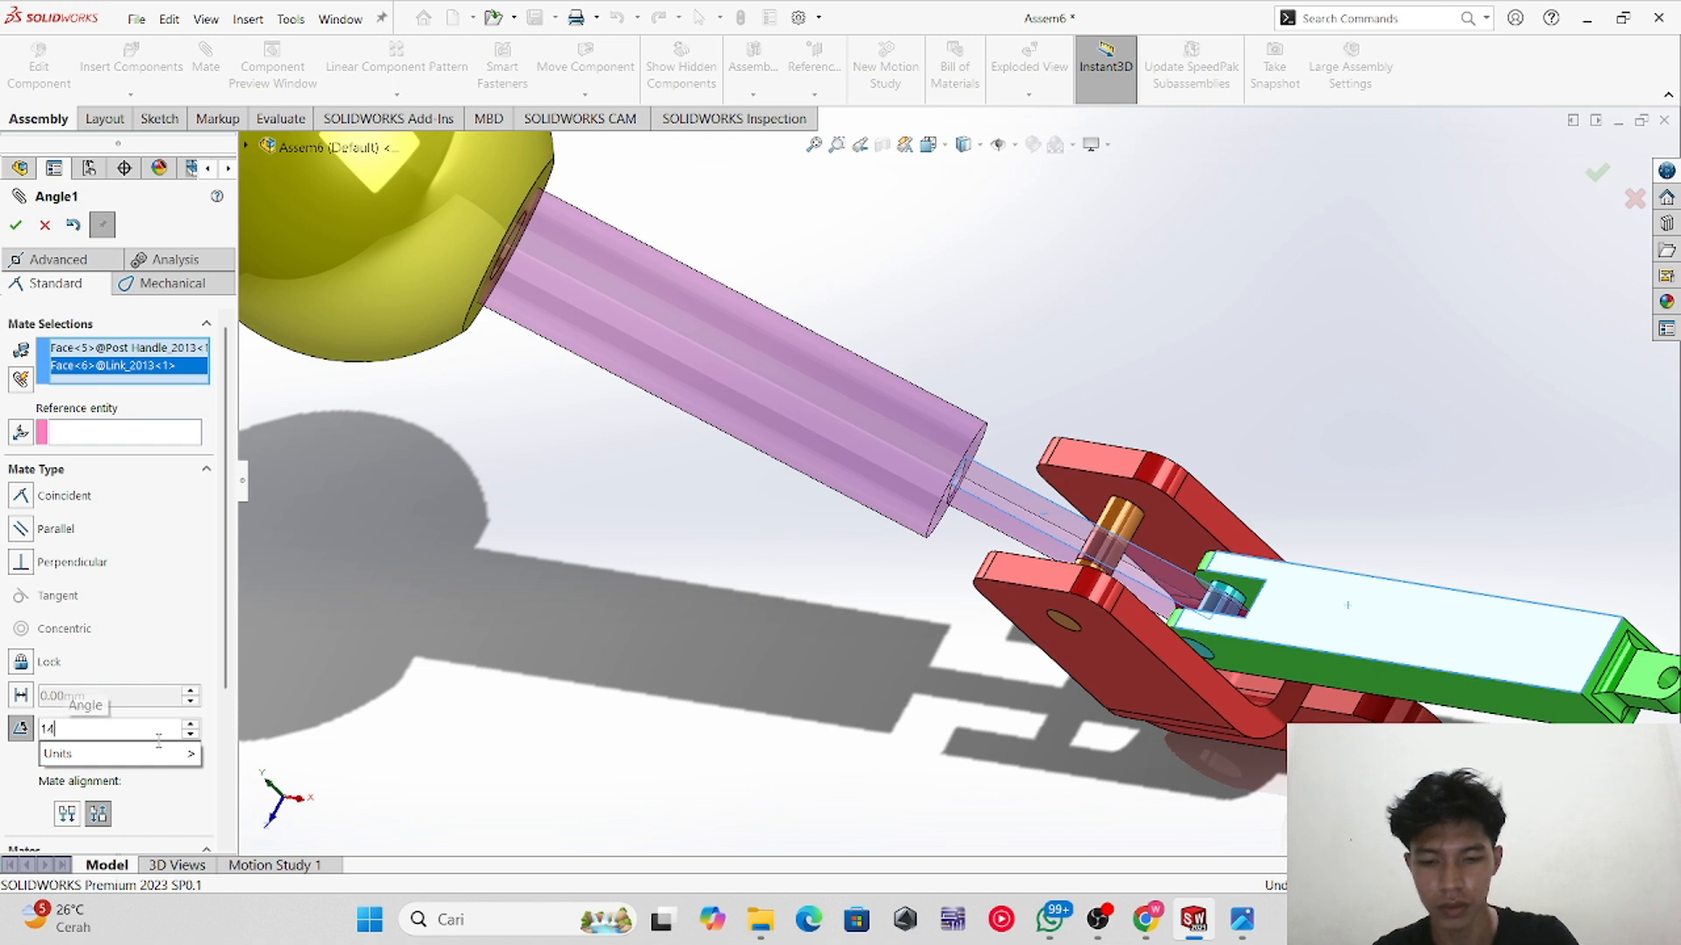
type("0")
key("Return")
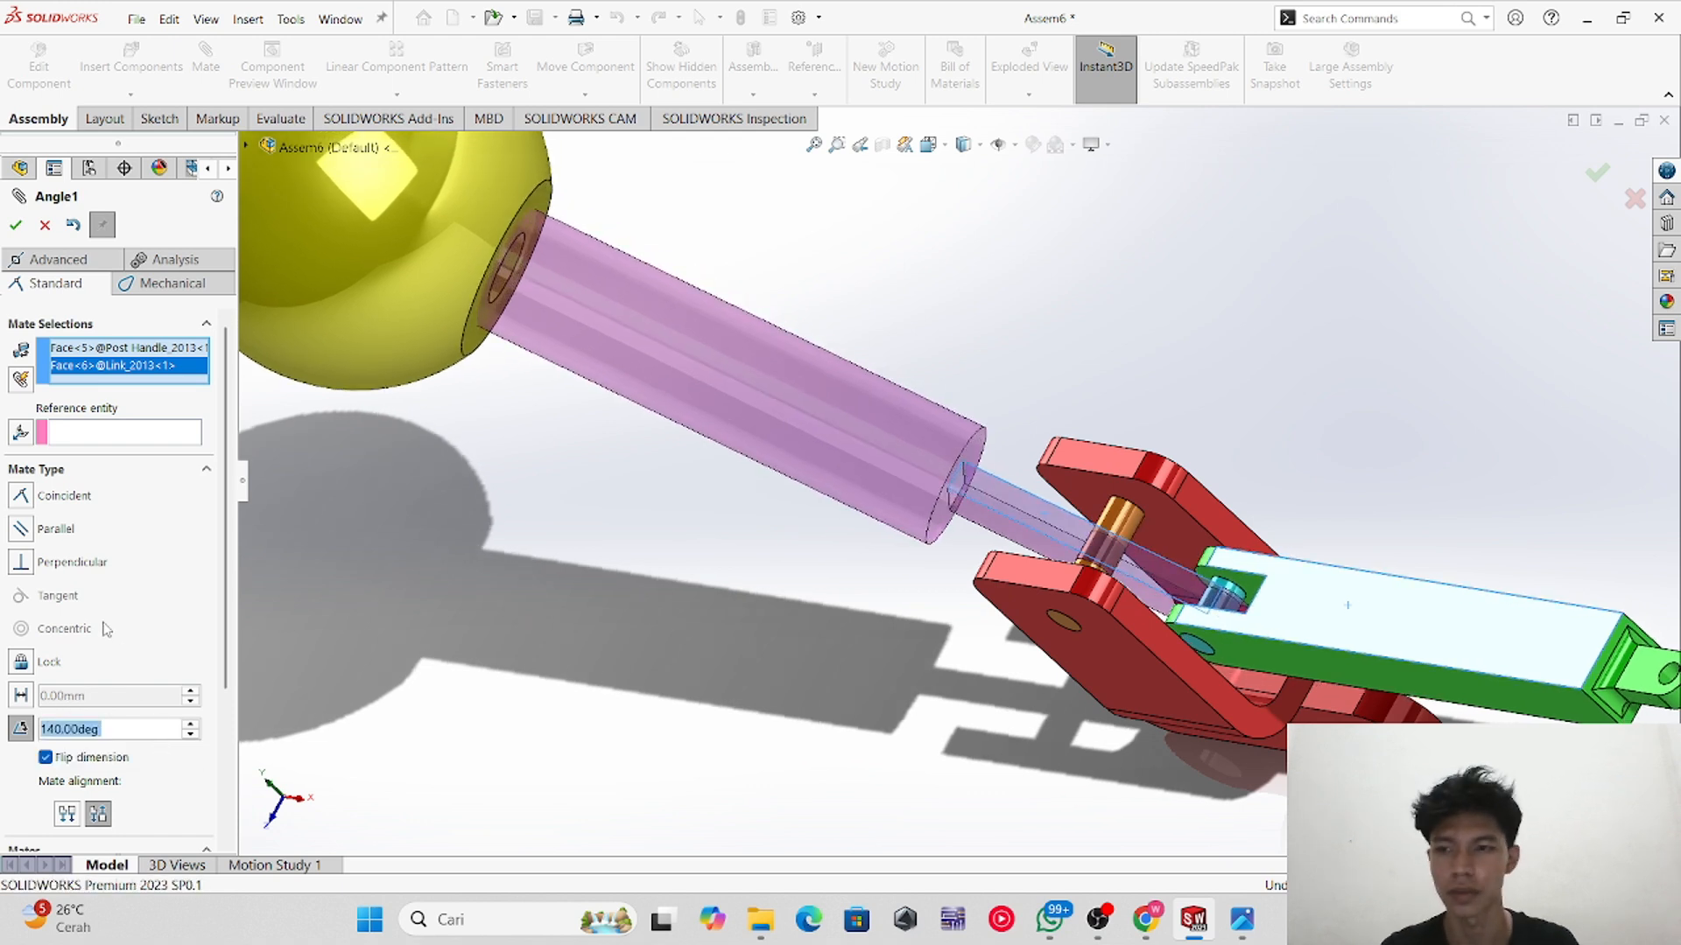
left_click(16, 225)
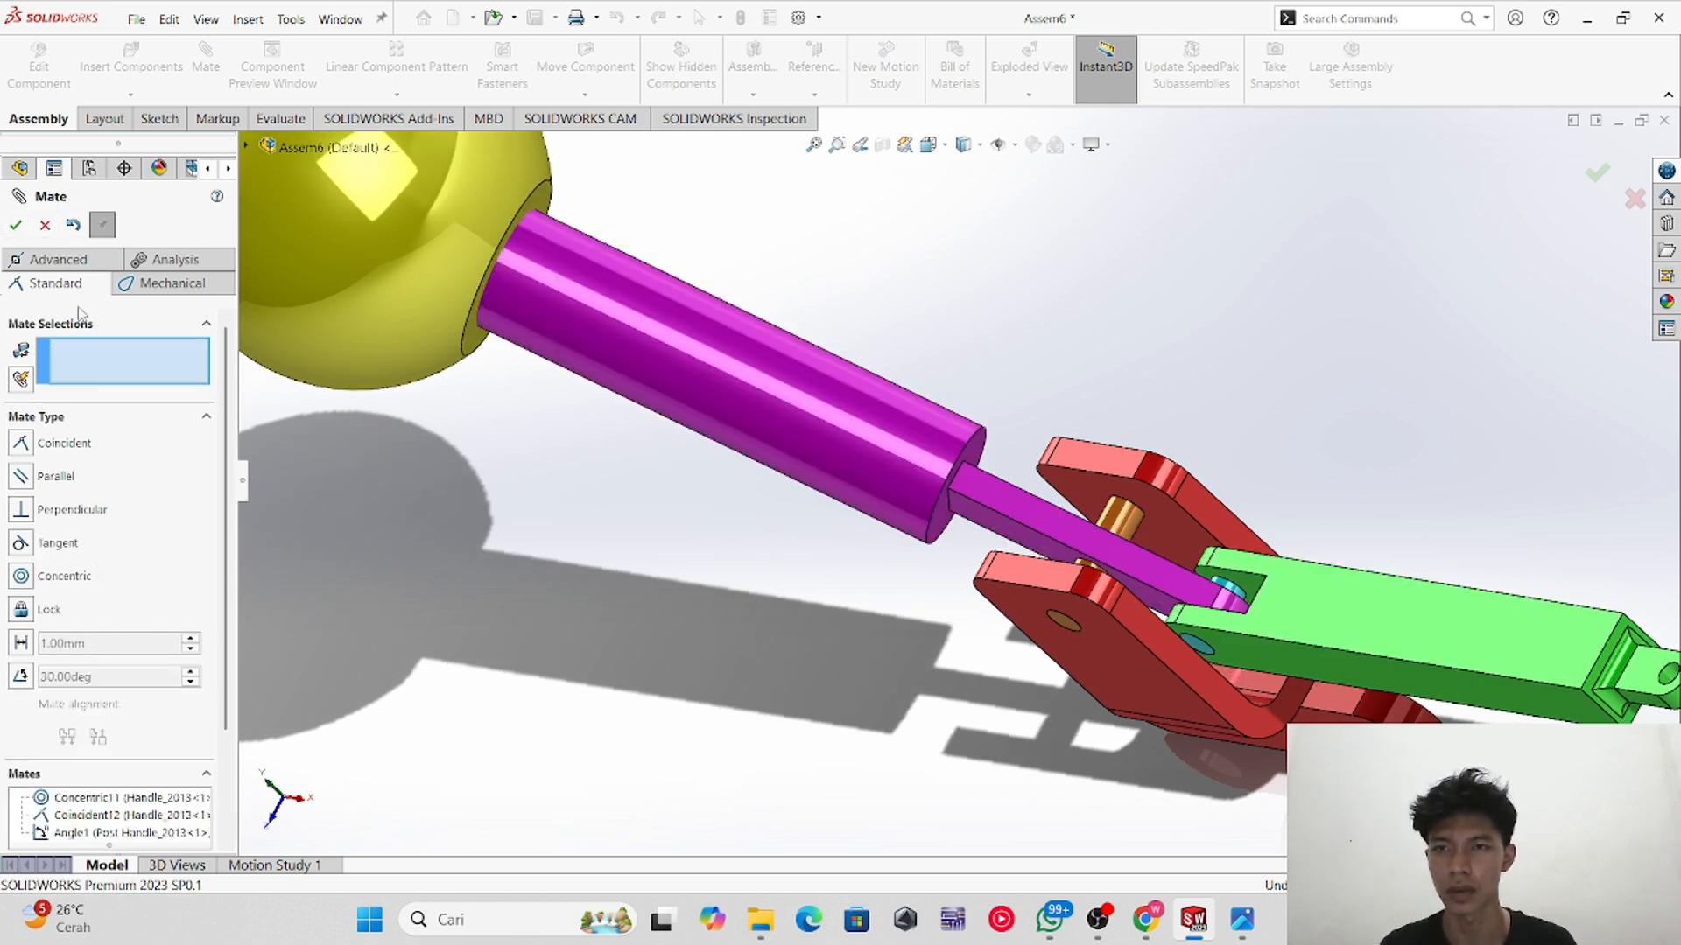
Step: Drag the green link to check how the mated assembly moves, and close the Mate command
middle_click_drag(1344, 600, 1321, 544)
scroll(1321, 544, "up", 5)
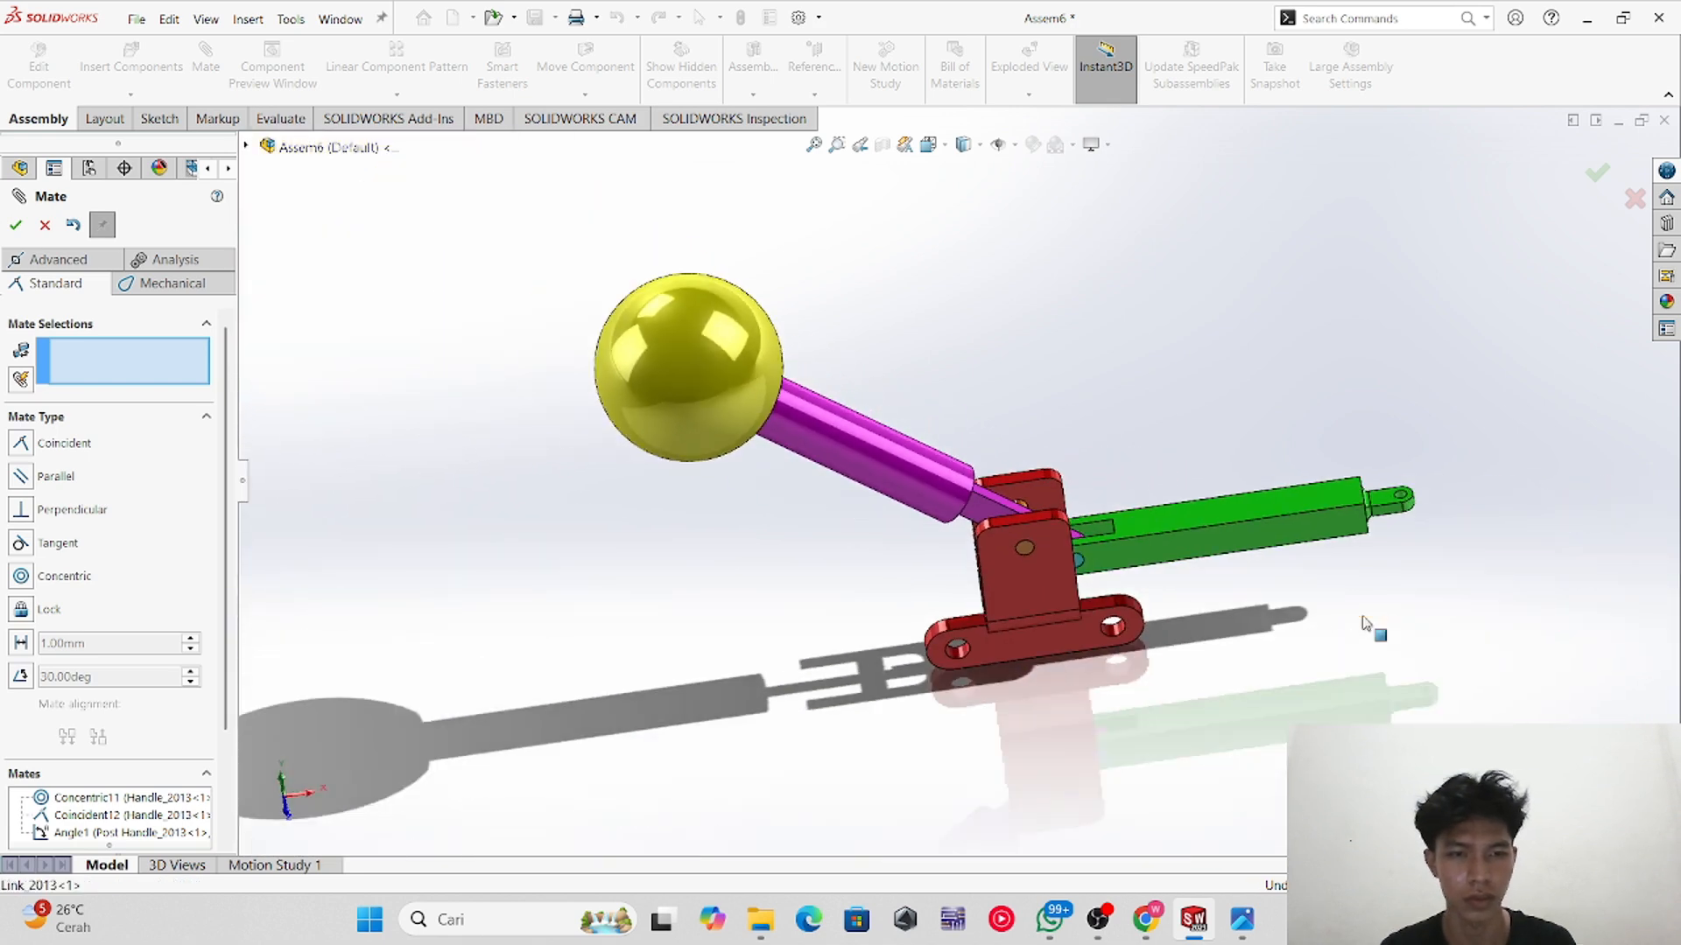
middle_click_drag(1142, 545, 1252, 551)
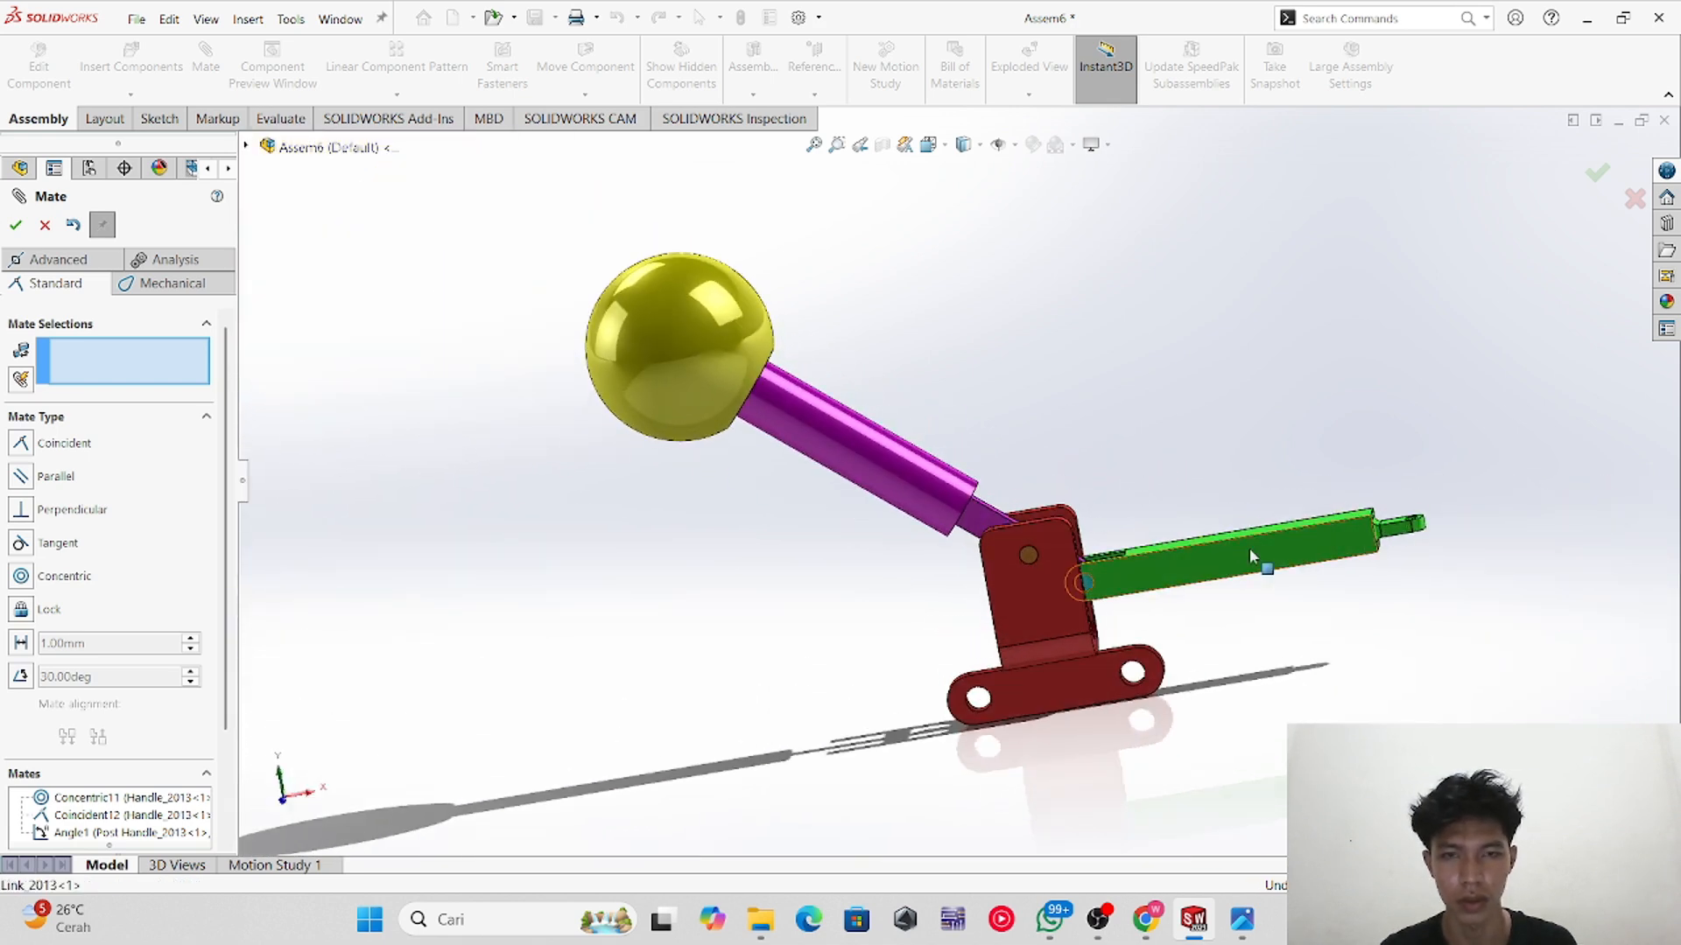
middle_click_drag(1075, 411, 1096, 535)
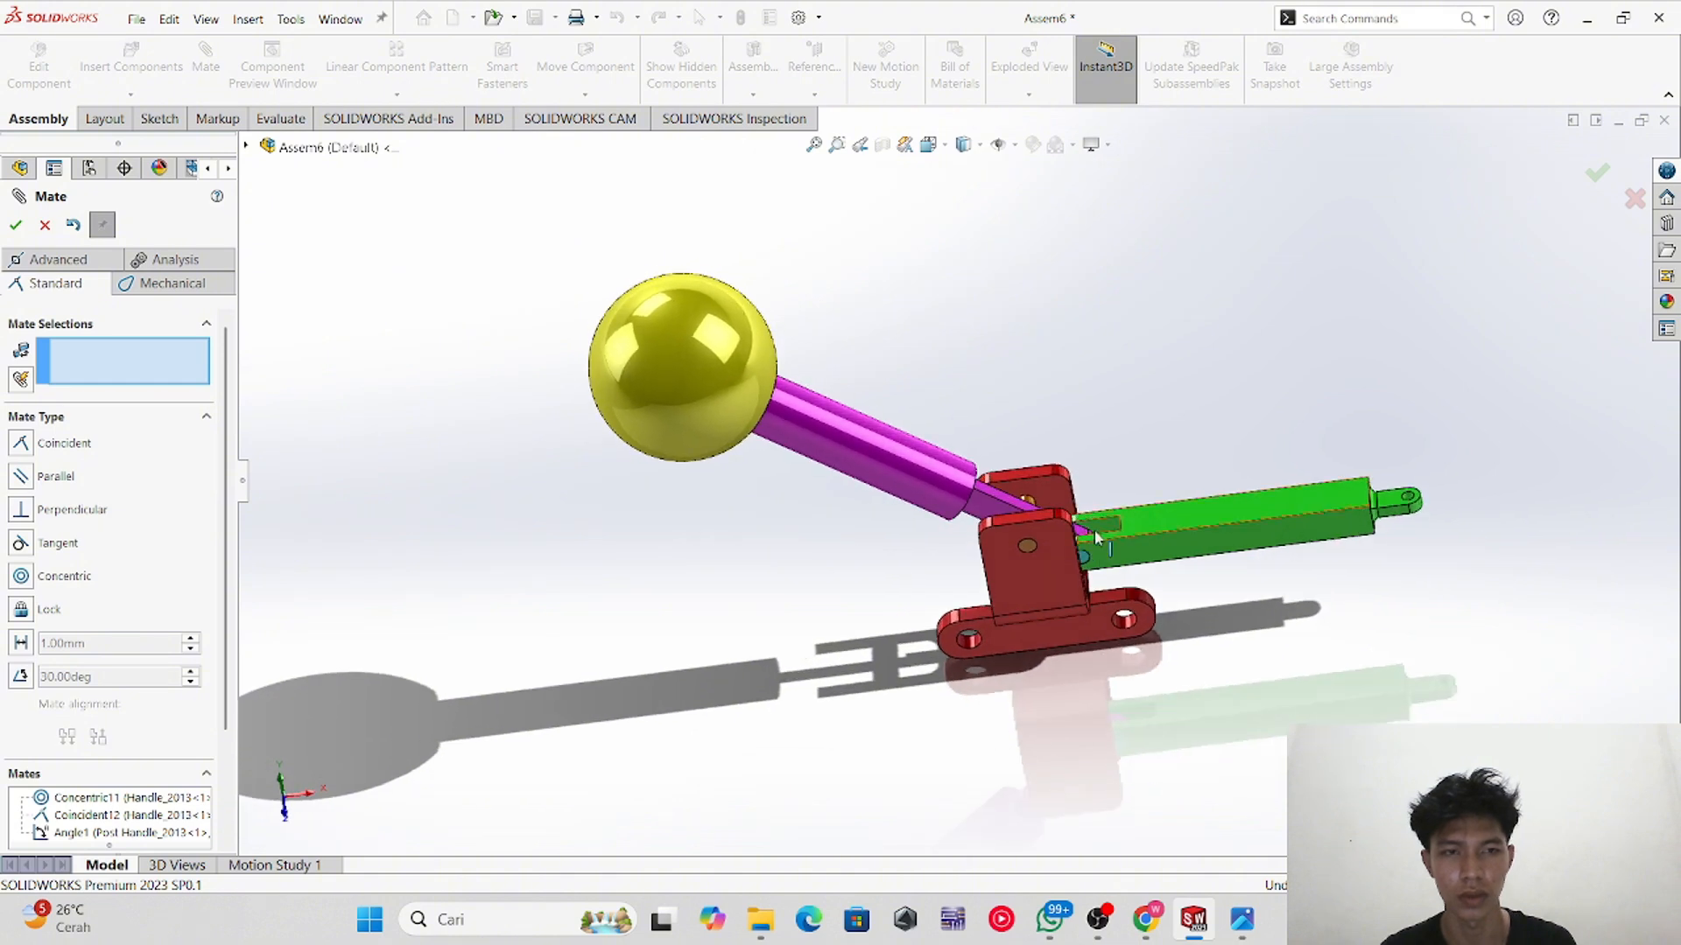
left_click(15, 228)
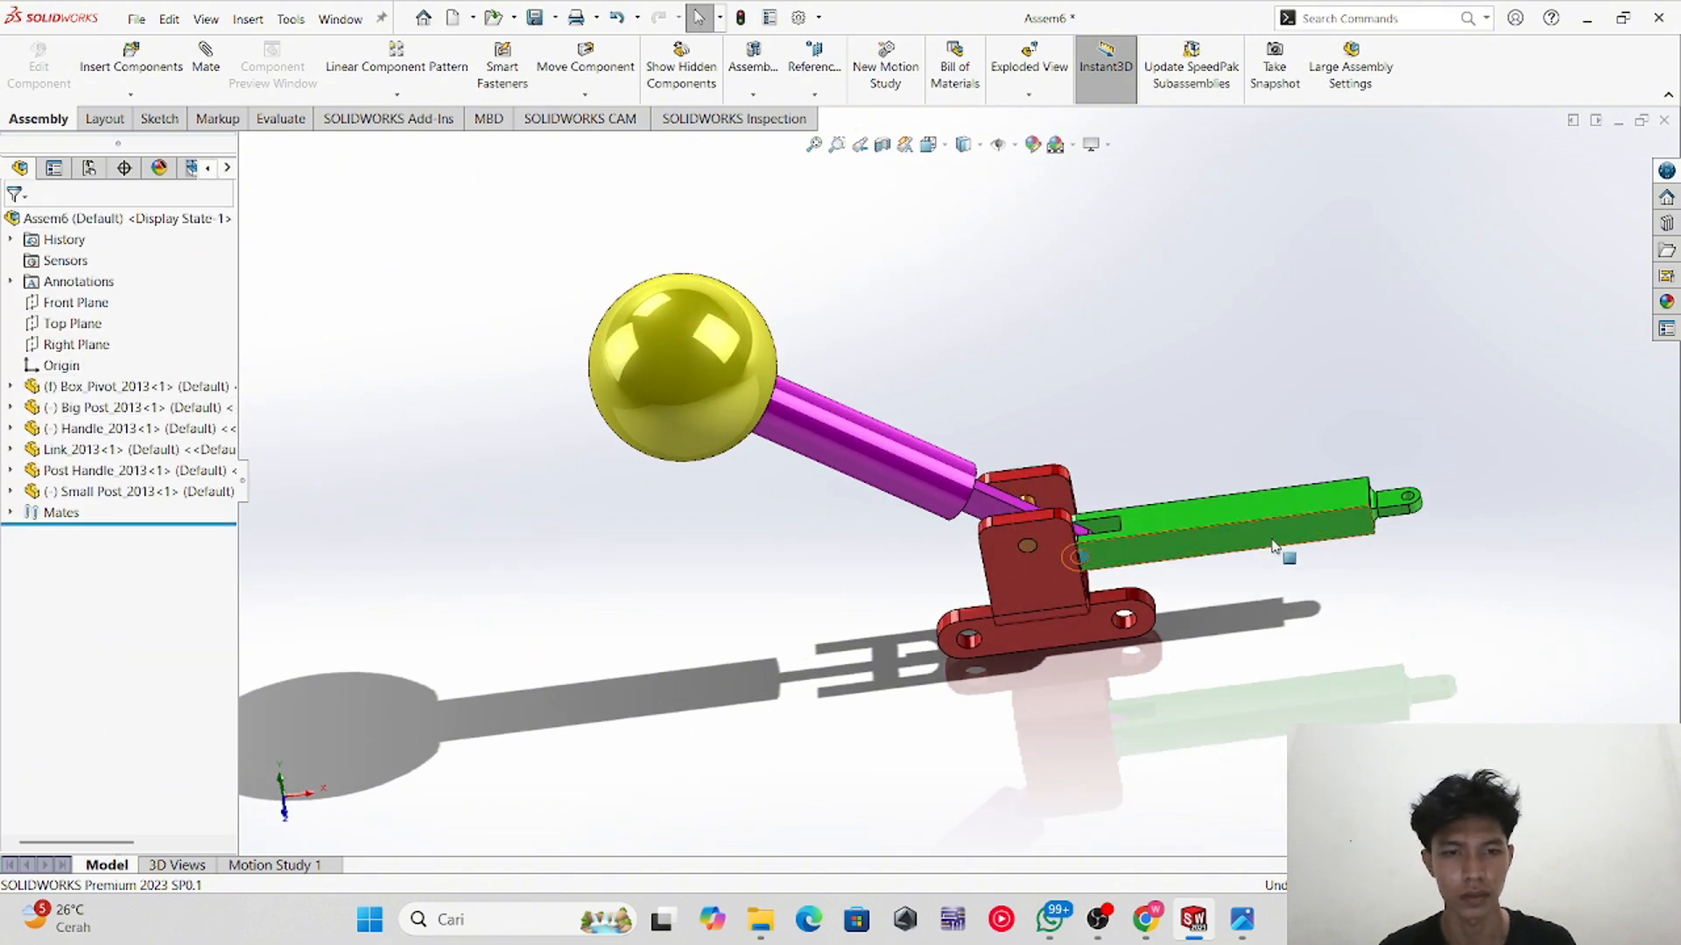
mouse_move(1145, 458)
middle_mouse_down()
mouse_move(1168, 493)
mouse_move(1145, 467)
middle_mouse_up()
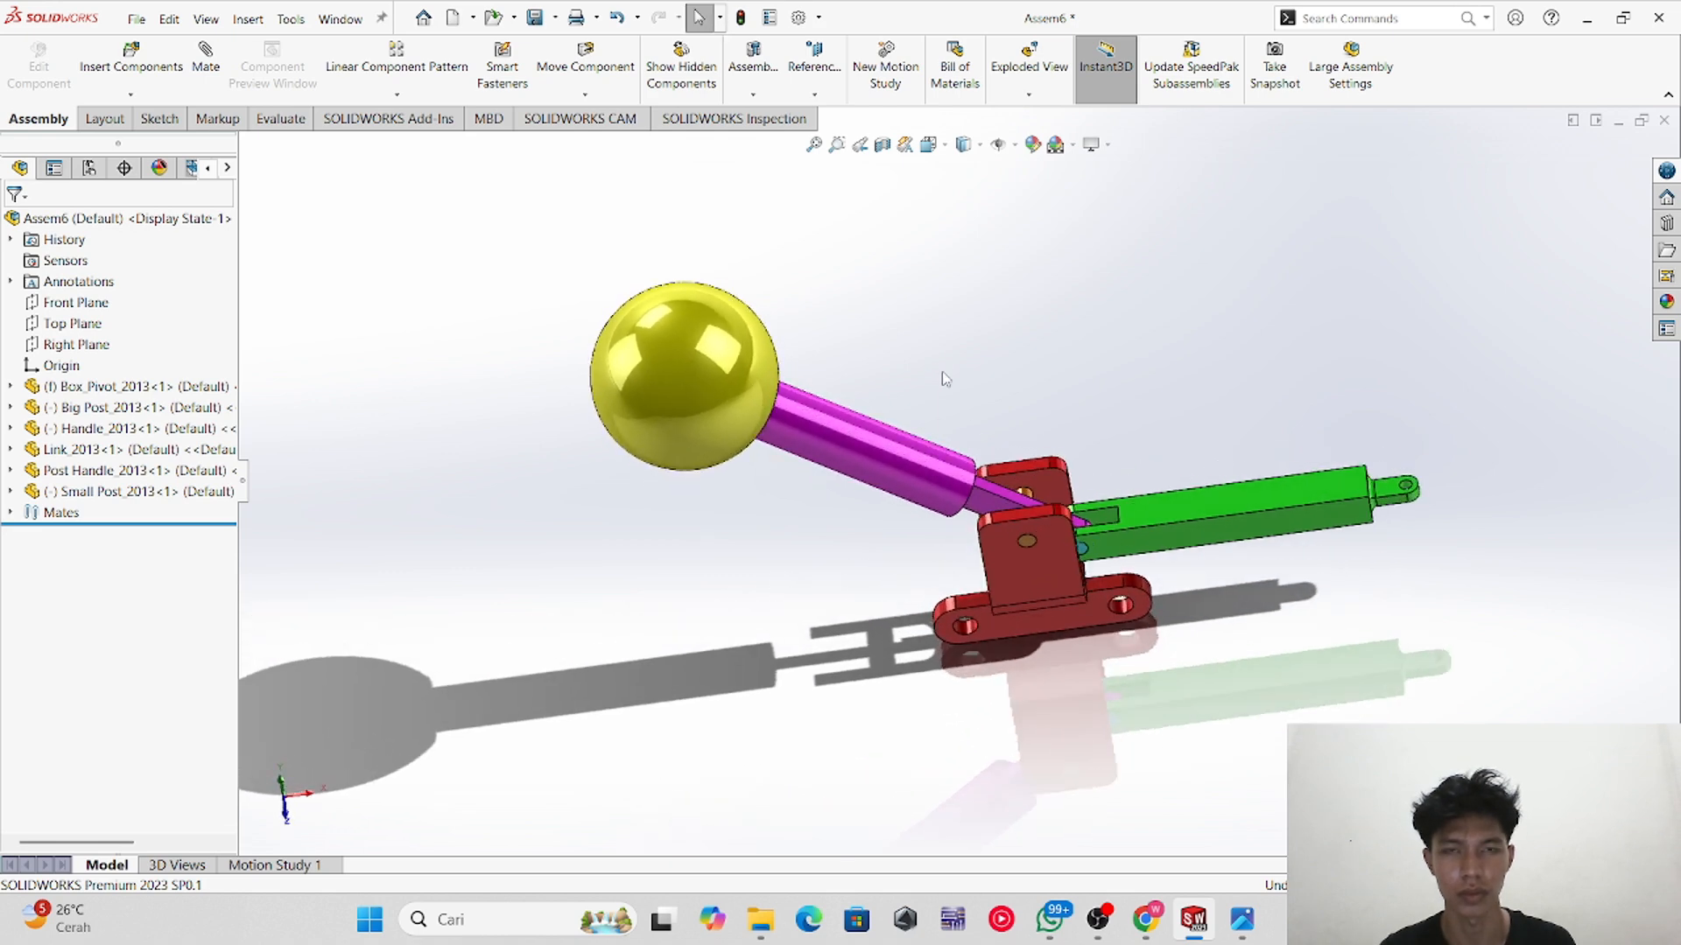
left_click(1113, 919)
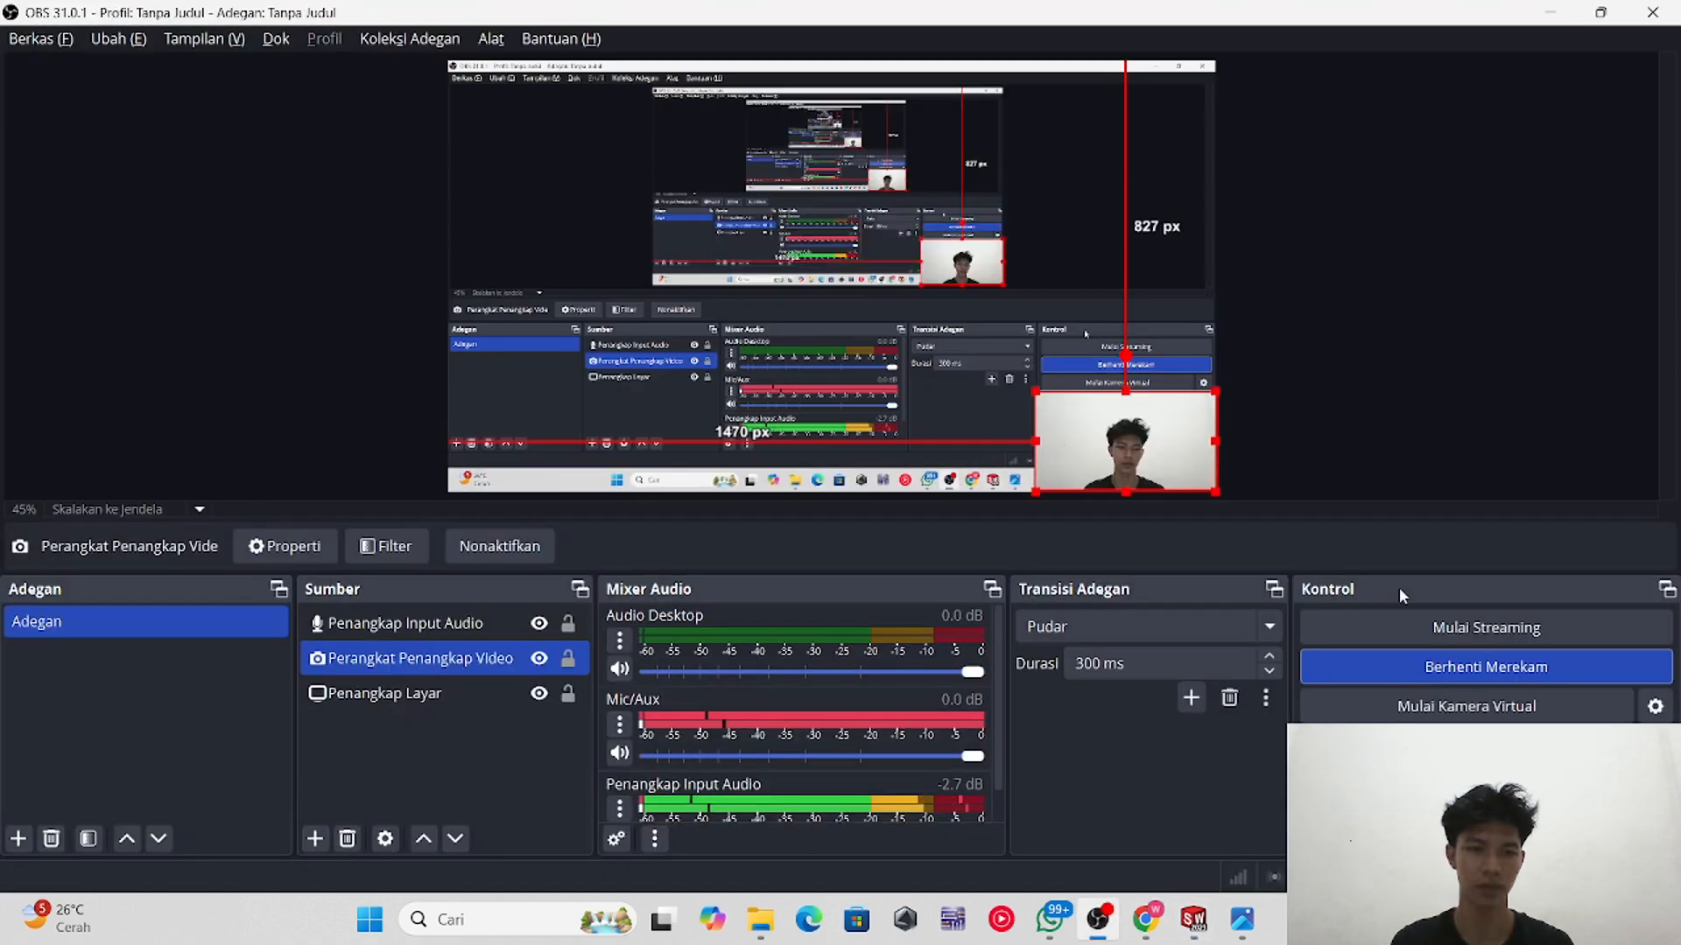
left_click_drag(1032, 385, 449, 61)
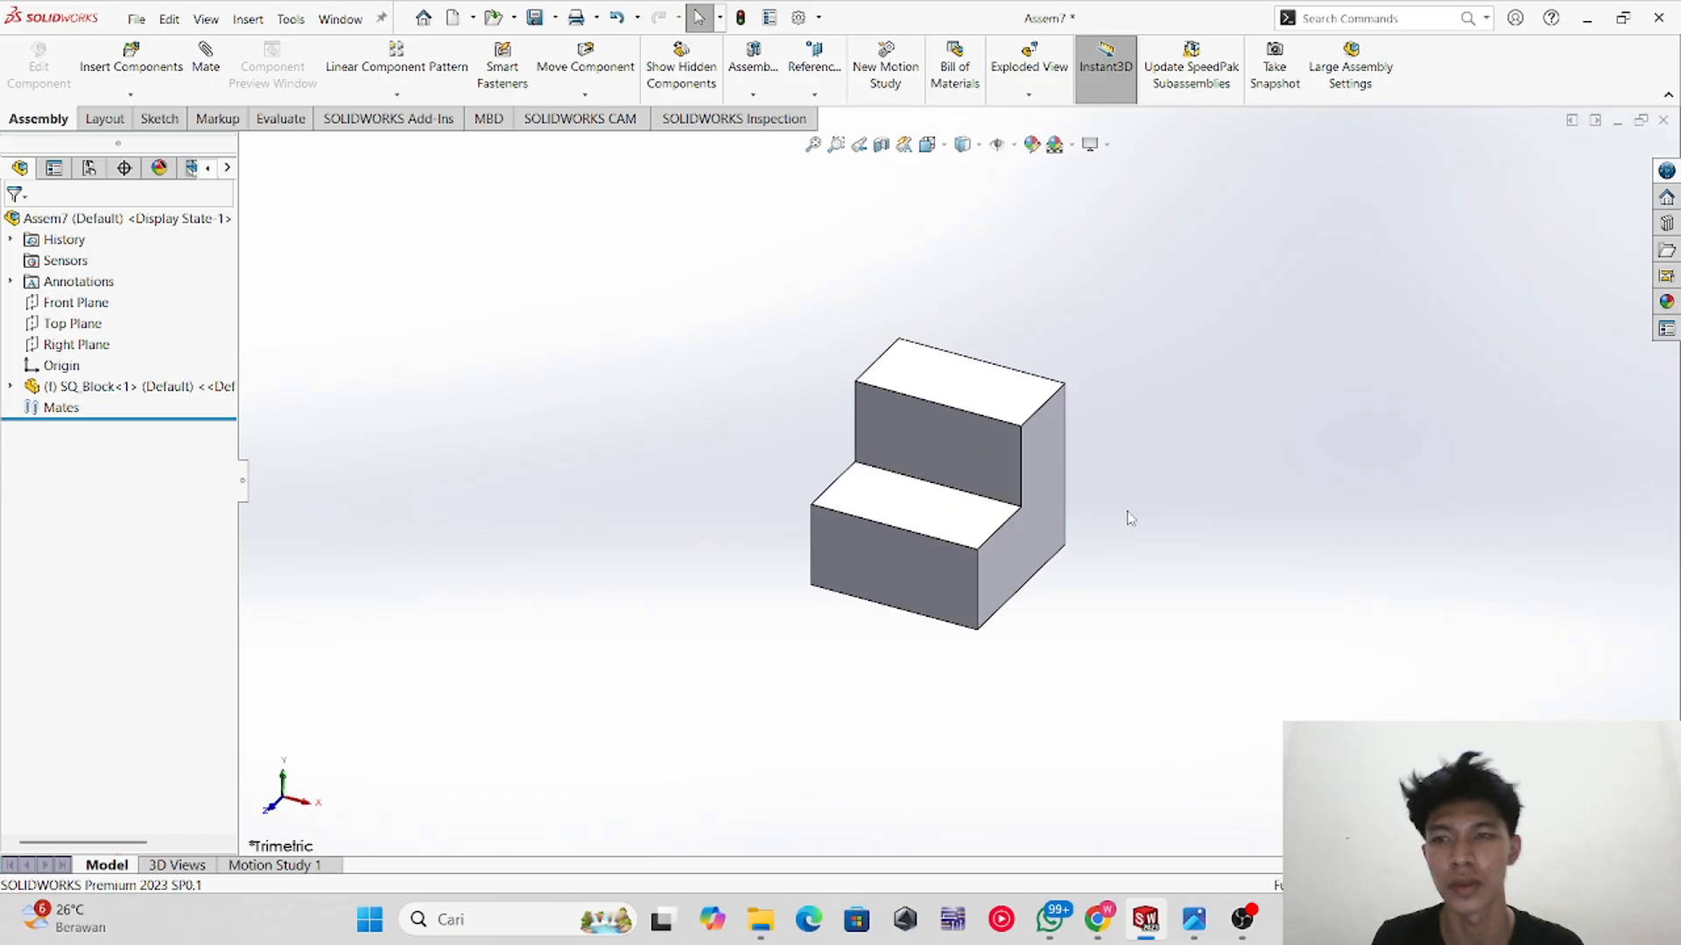
middle_click_drag(1126, 518, 985, 477)
scroll(1252, 764, "up", 3)
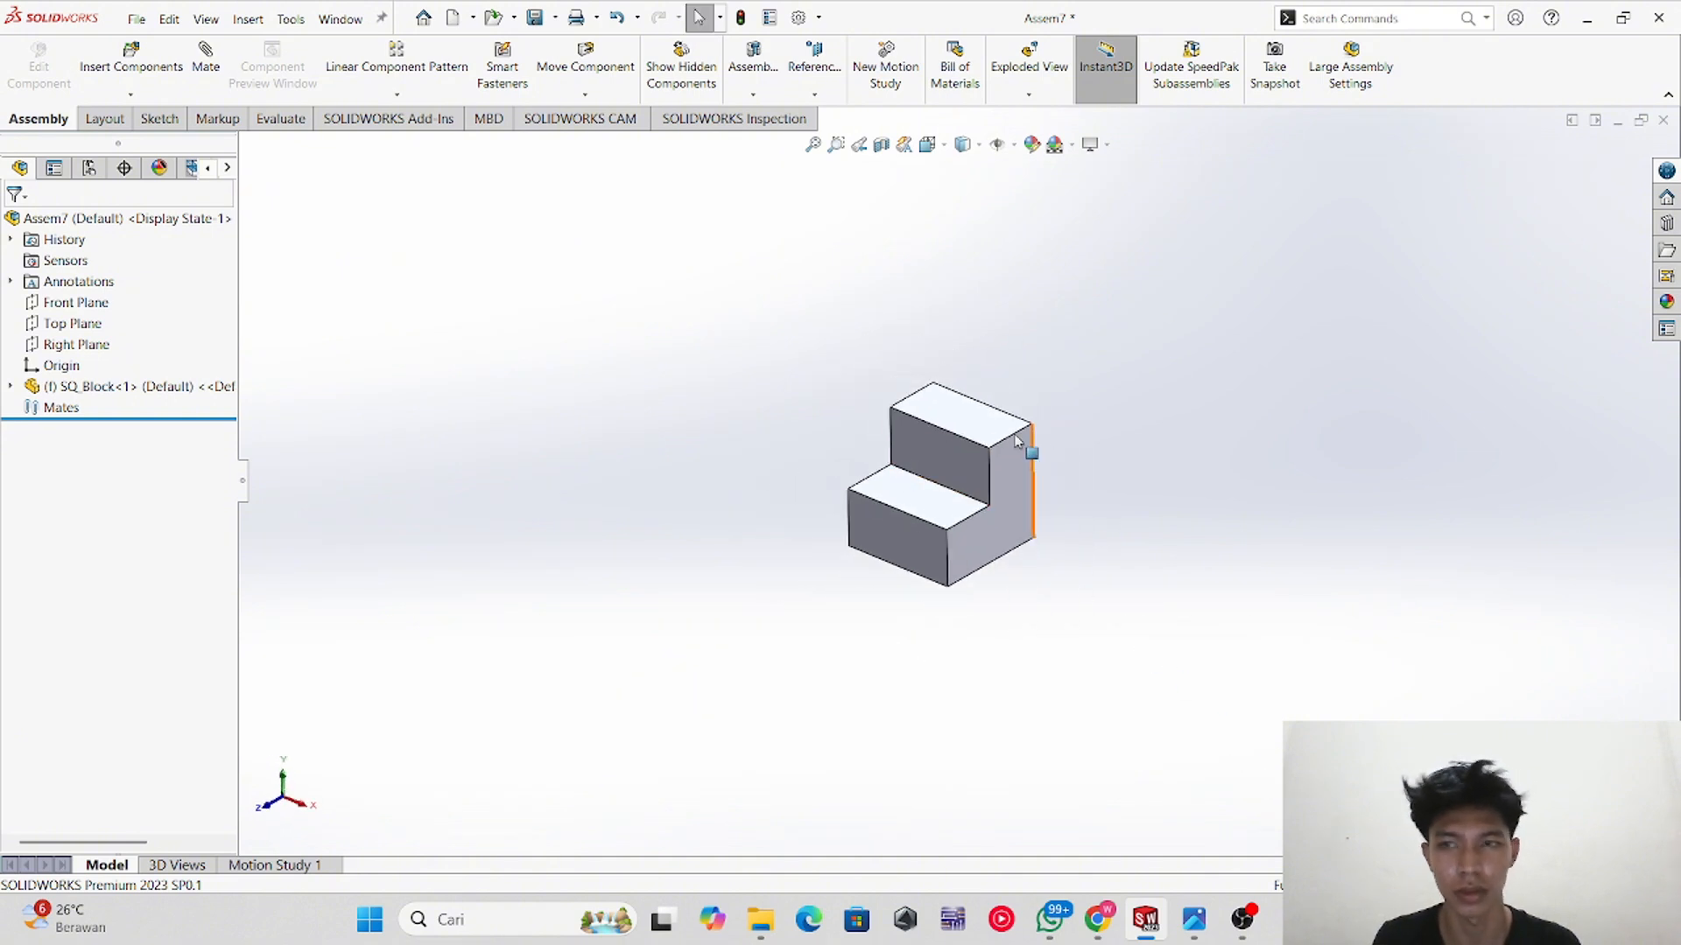
Step: Zoom the block and open the Ex1_Assembly reference drawing to compare the block layout, then return
scroll(1016, 440, "down", 2)
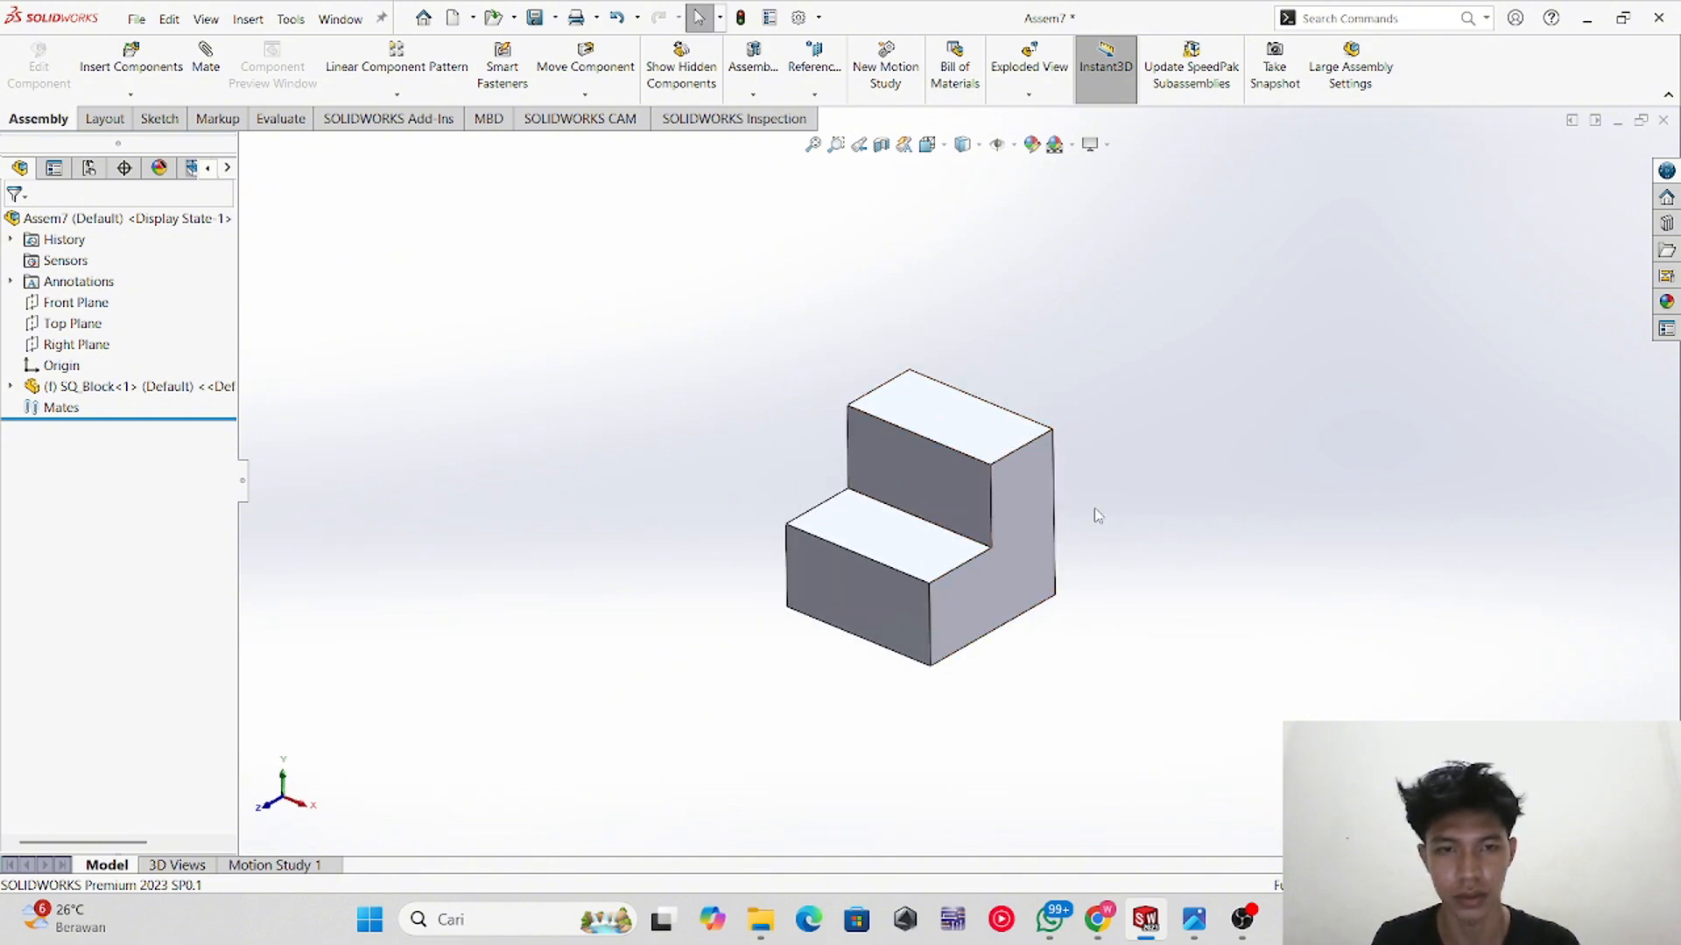
scroll(1089, 486, "down", 1)
scroll(1070, 597, "up", 1)
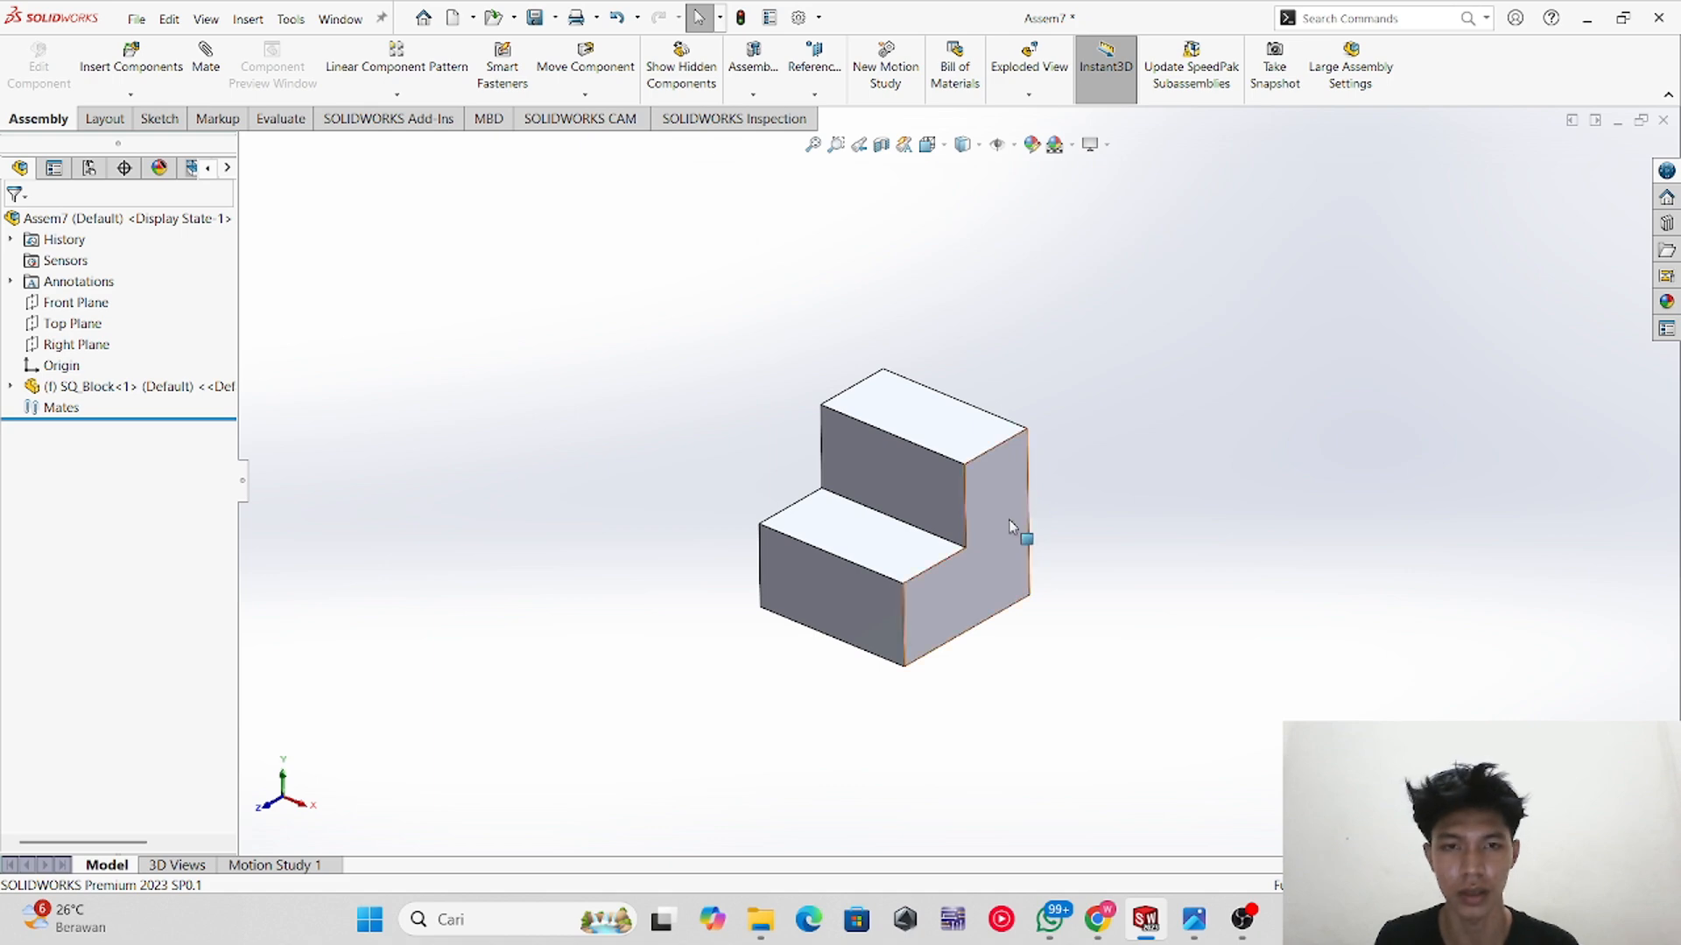
key("alt+Tab")
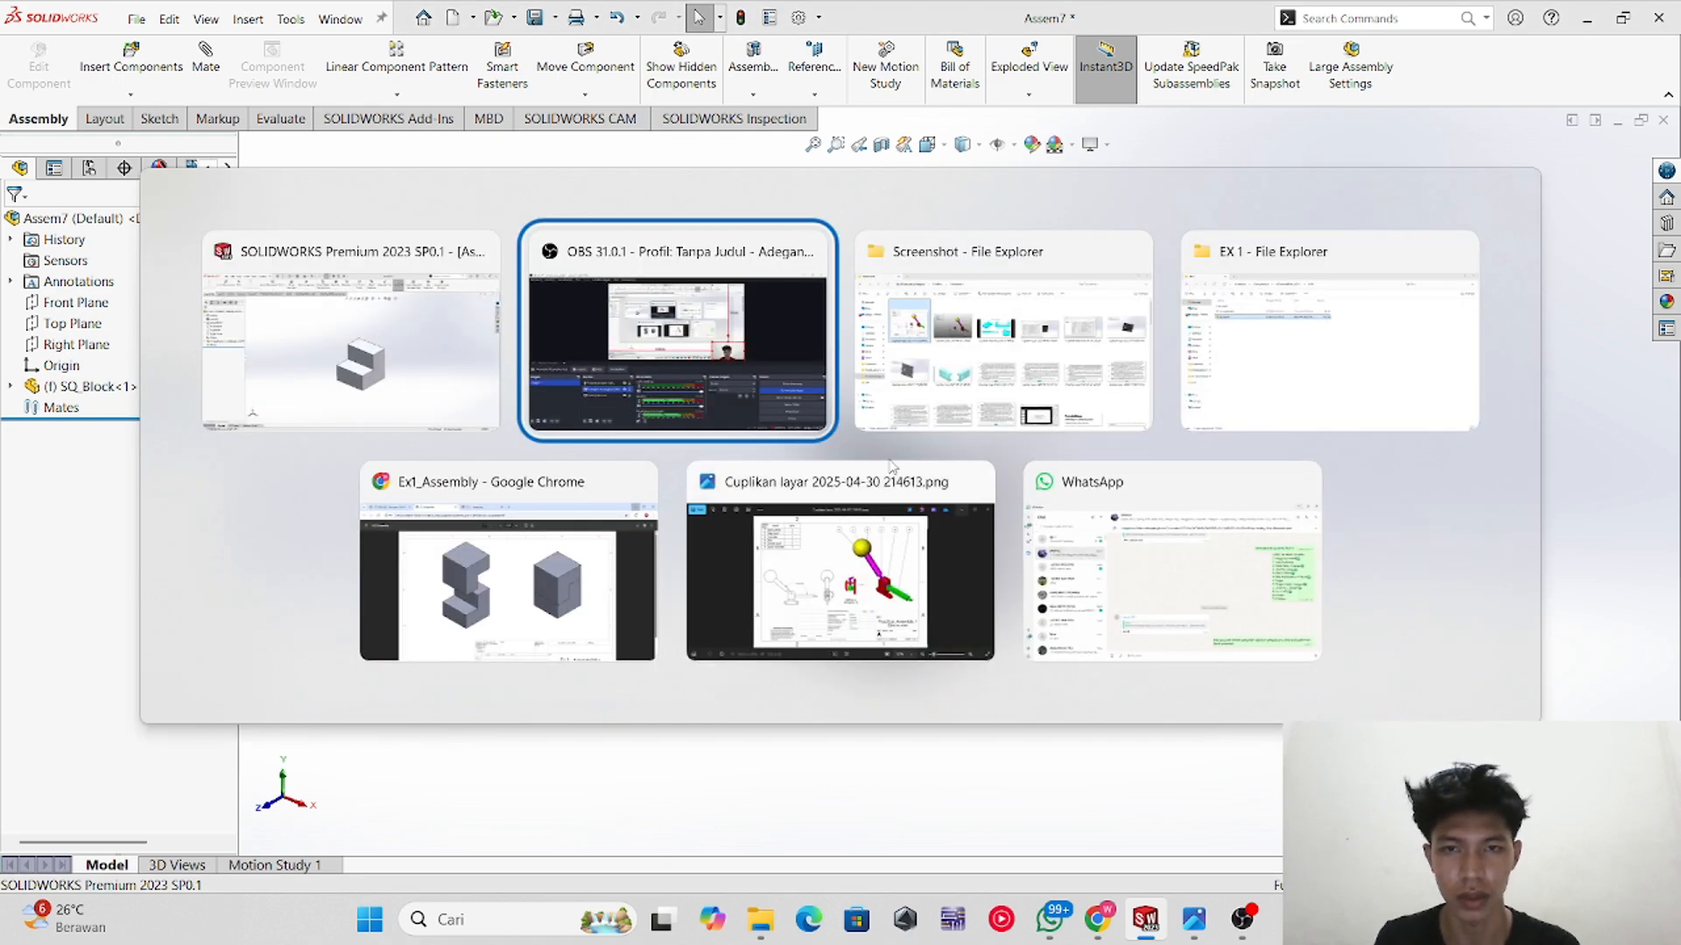
key("alt+Tab")
key("alt+Tab")
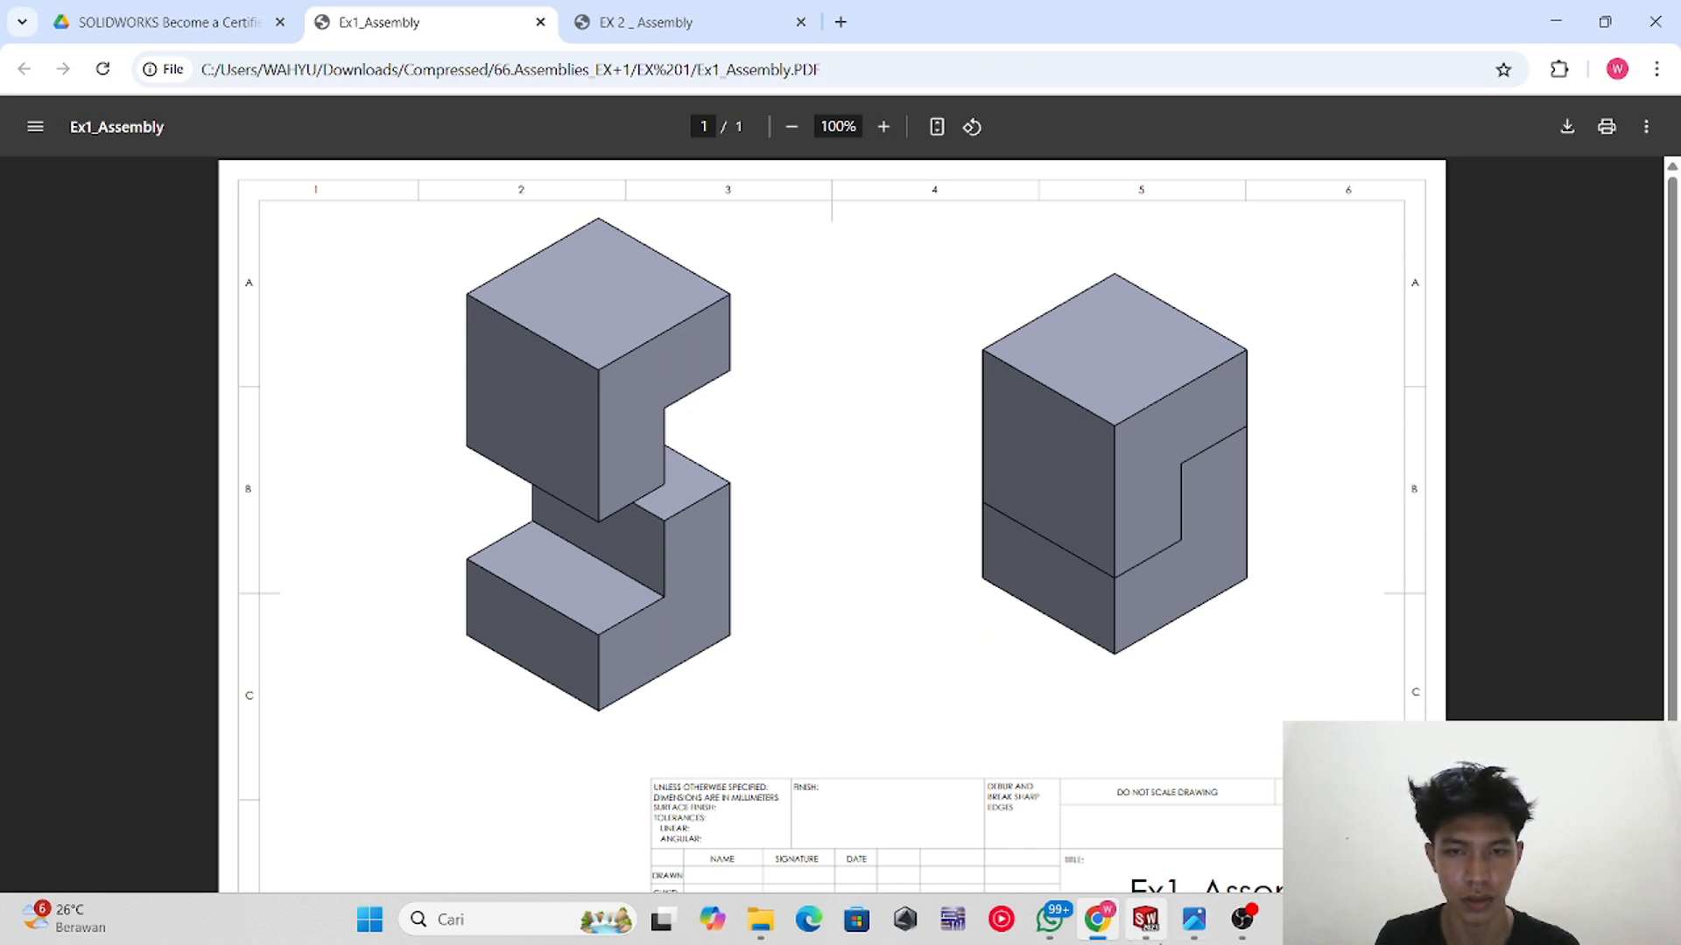
key("alt+Tab")
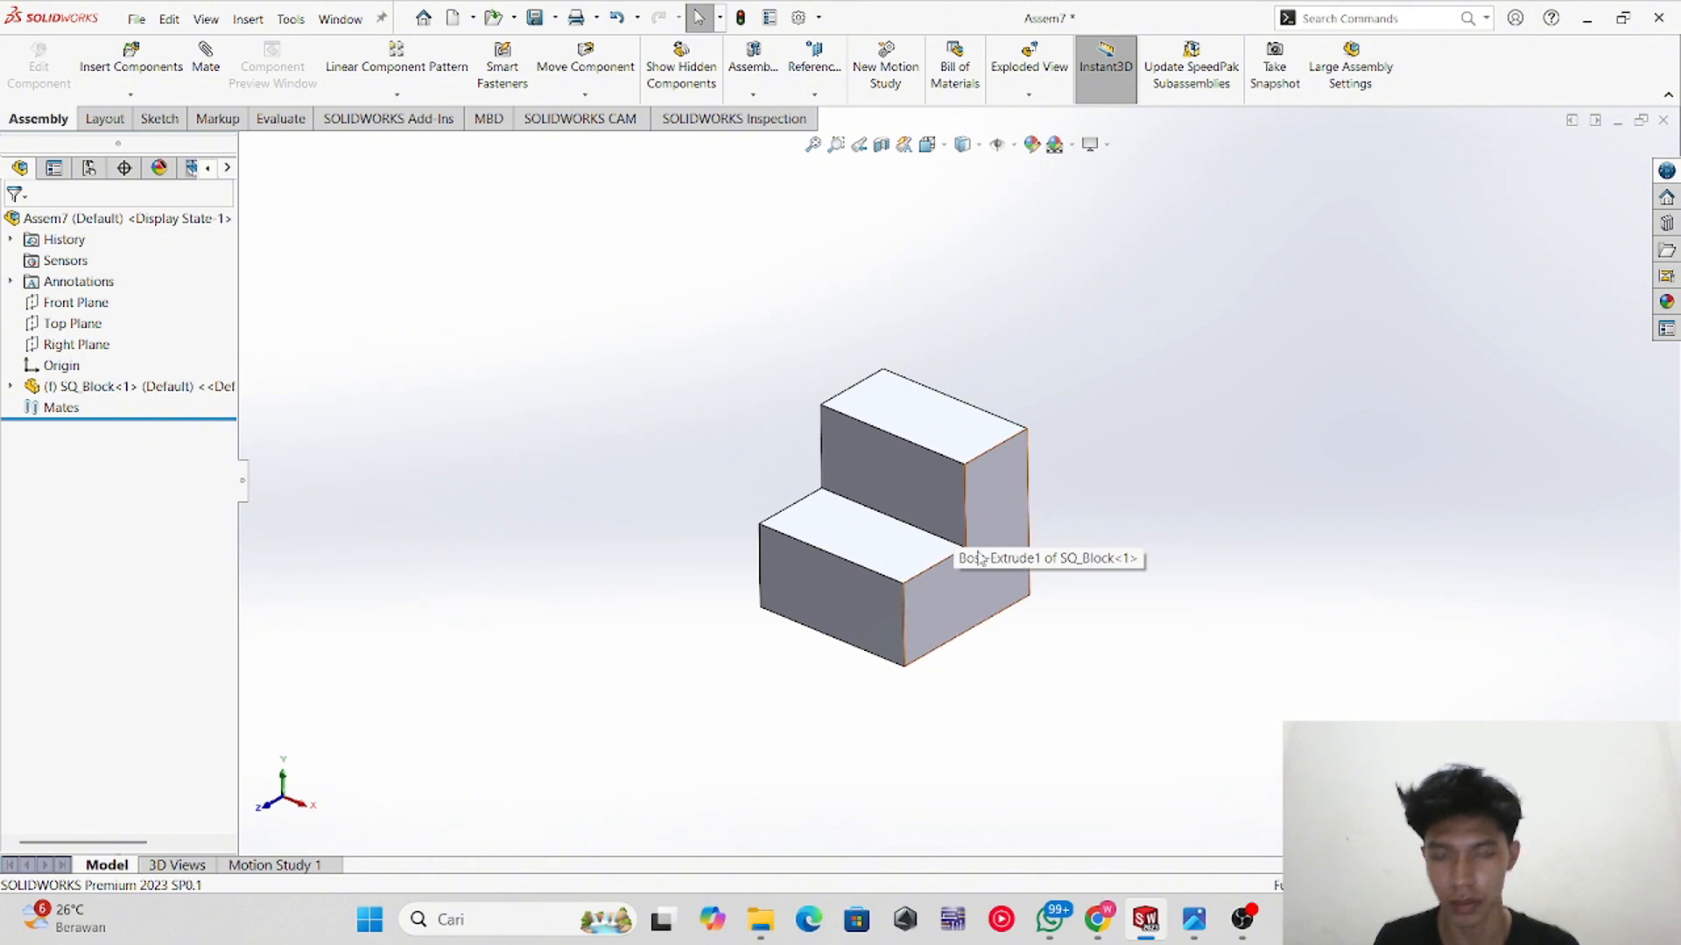
Step: Add a second SQ_Block copy to the assembly and place it beside the first block
left_click_drag(991, 511, 1158, 308, "ctrl")
left_click(1269, 593)
middle_click_drag(1274, 406, 1095, 441)
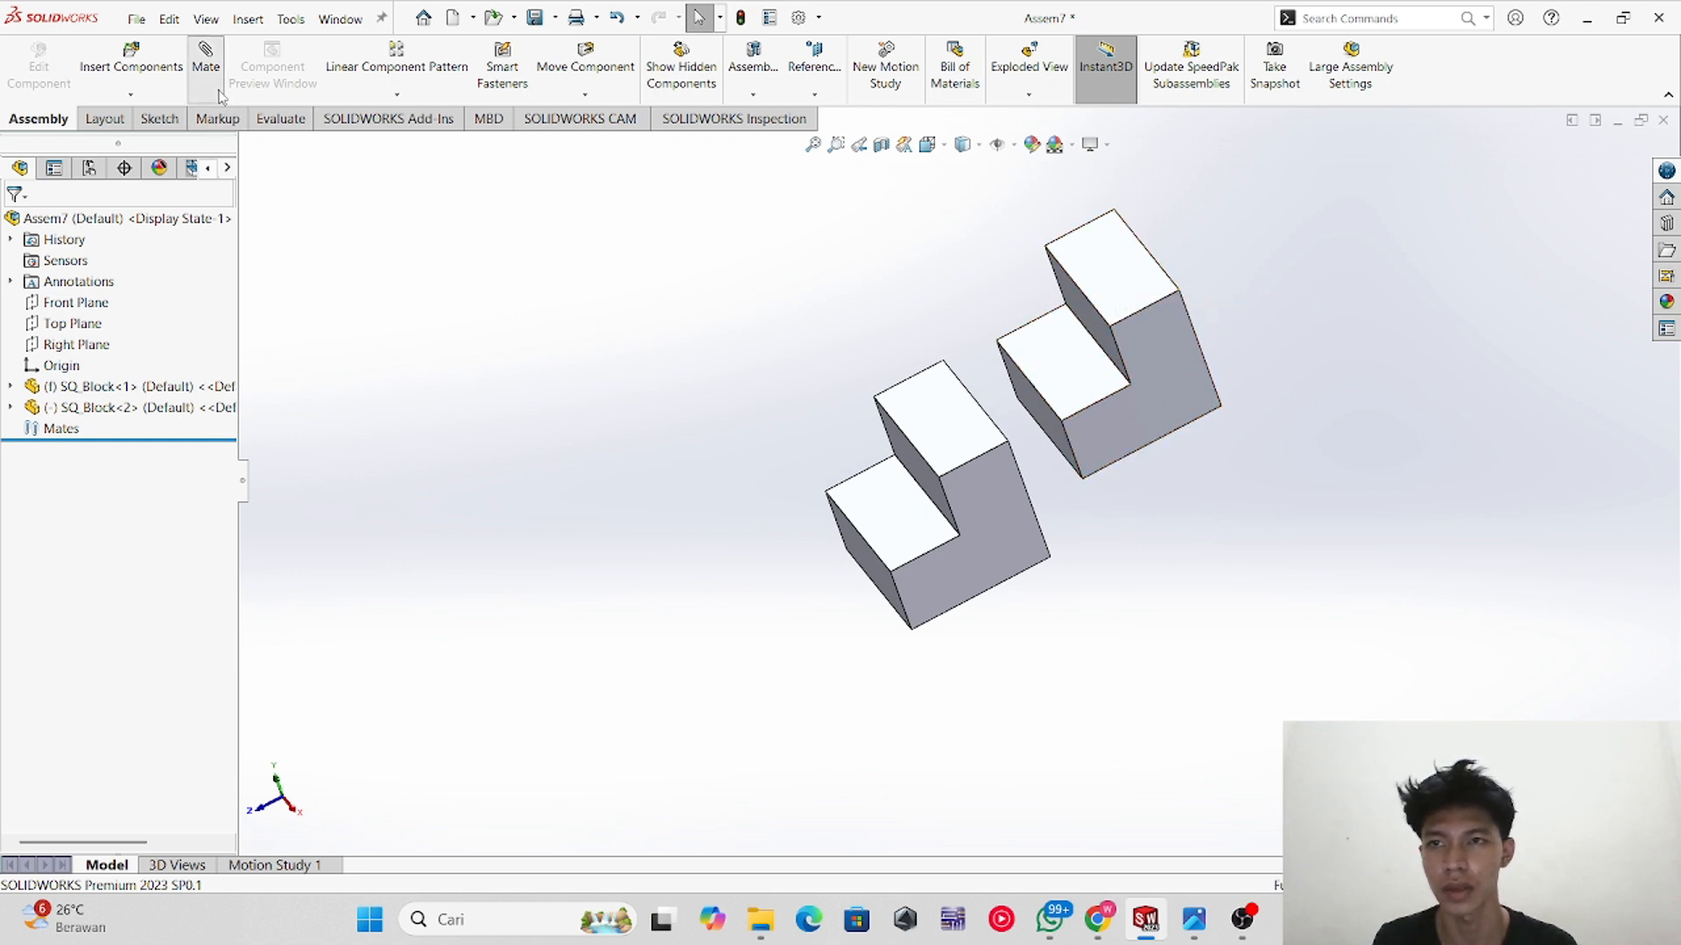
Step: Add a coincident mate between the second block's top face and the first block's lower step face
left_click(1131, 282)
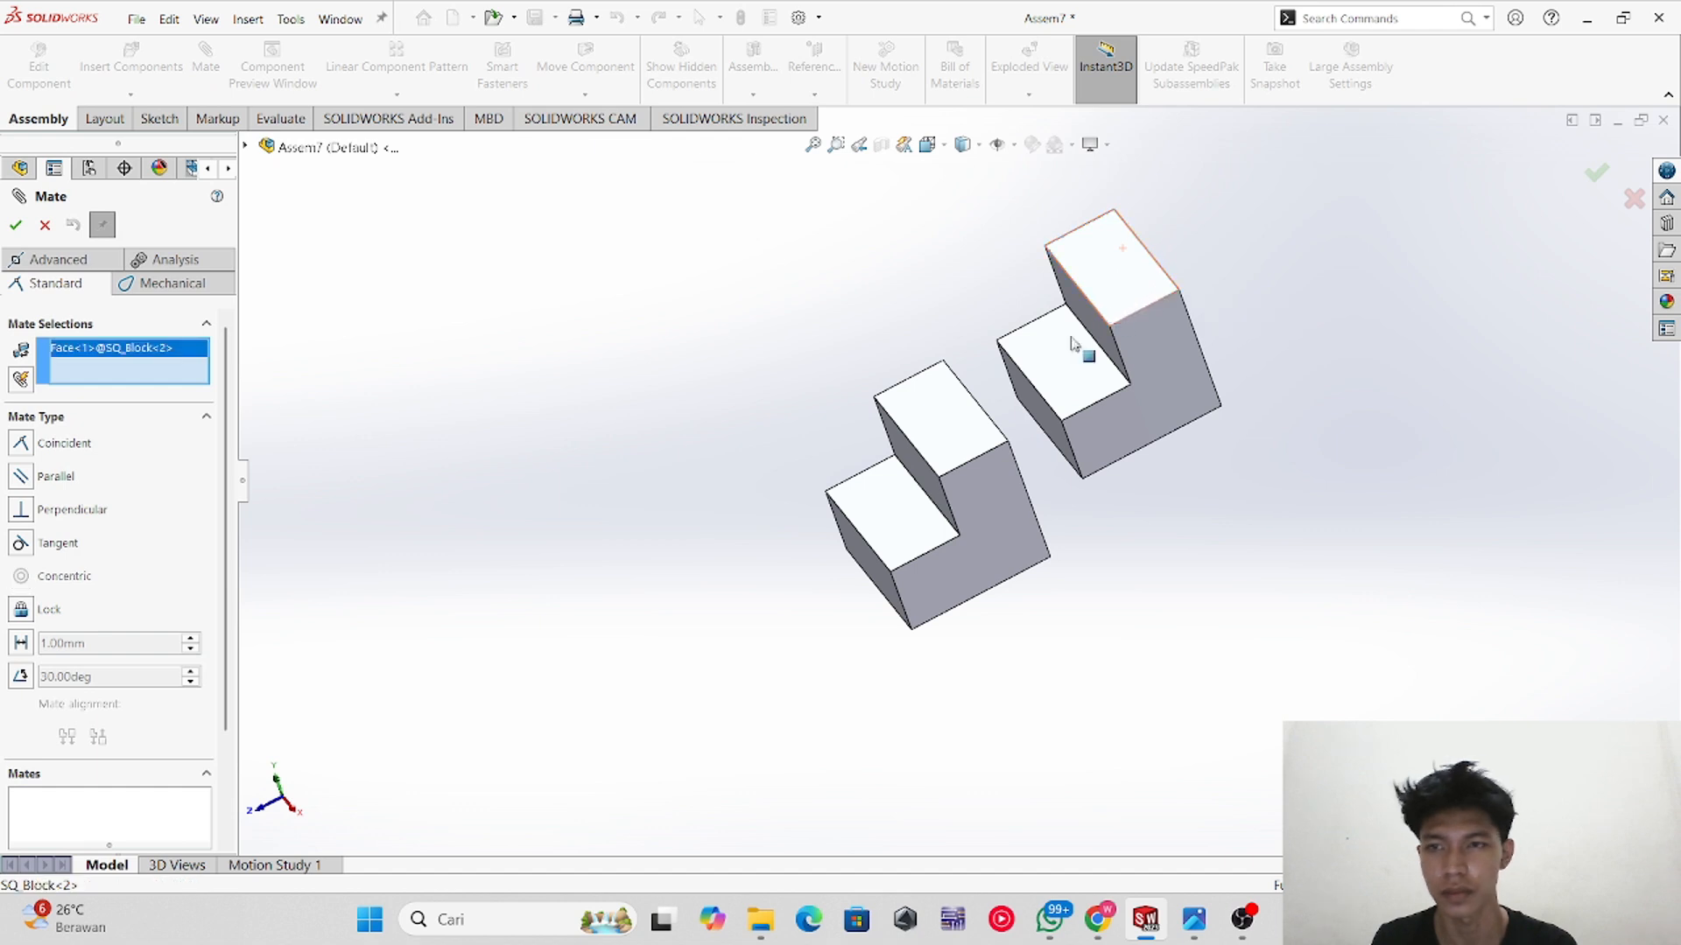
left_click(915, 507)
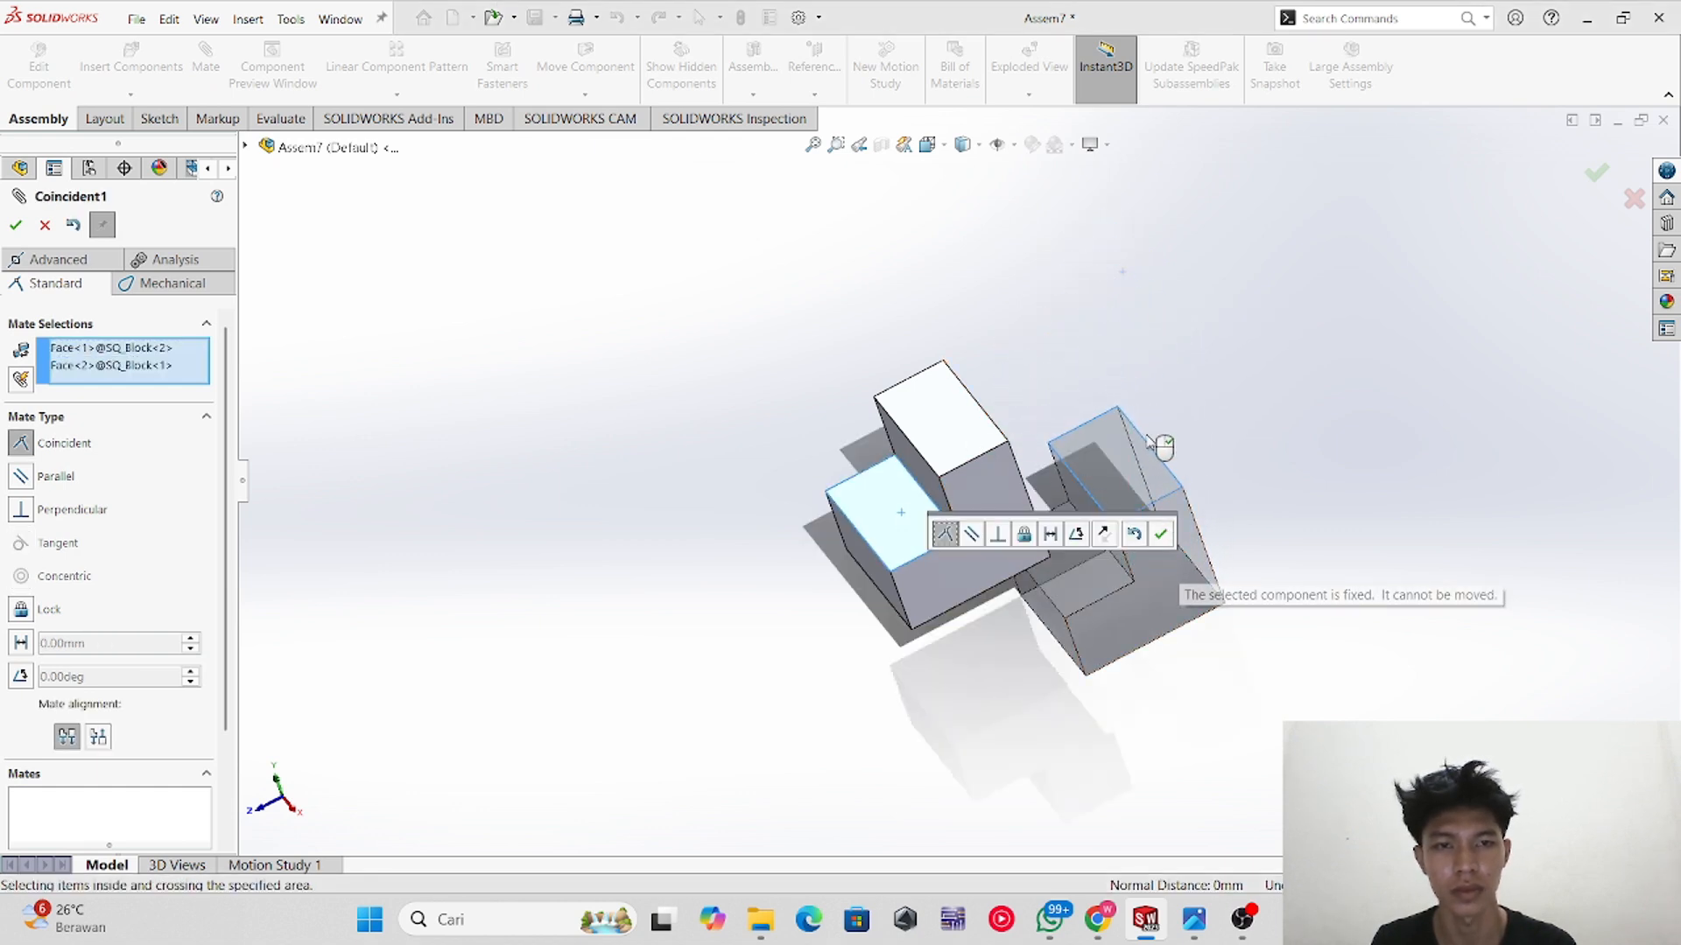
left_click(16, 226)
Step: Add a coincident mate between the second block's upper edge and the matching edge of the first block
middle_click_drag(1209, 448, 1174, 495)
left_click_drag(1139, 560, 908, 293)
middle_click_drag(916, 623, 959, 495)
left_click_drag(823, 402, 870, 340)
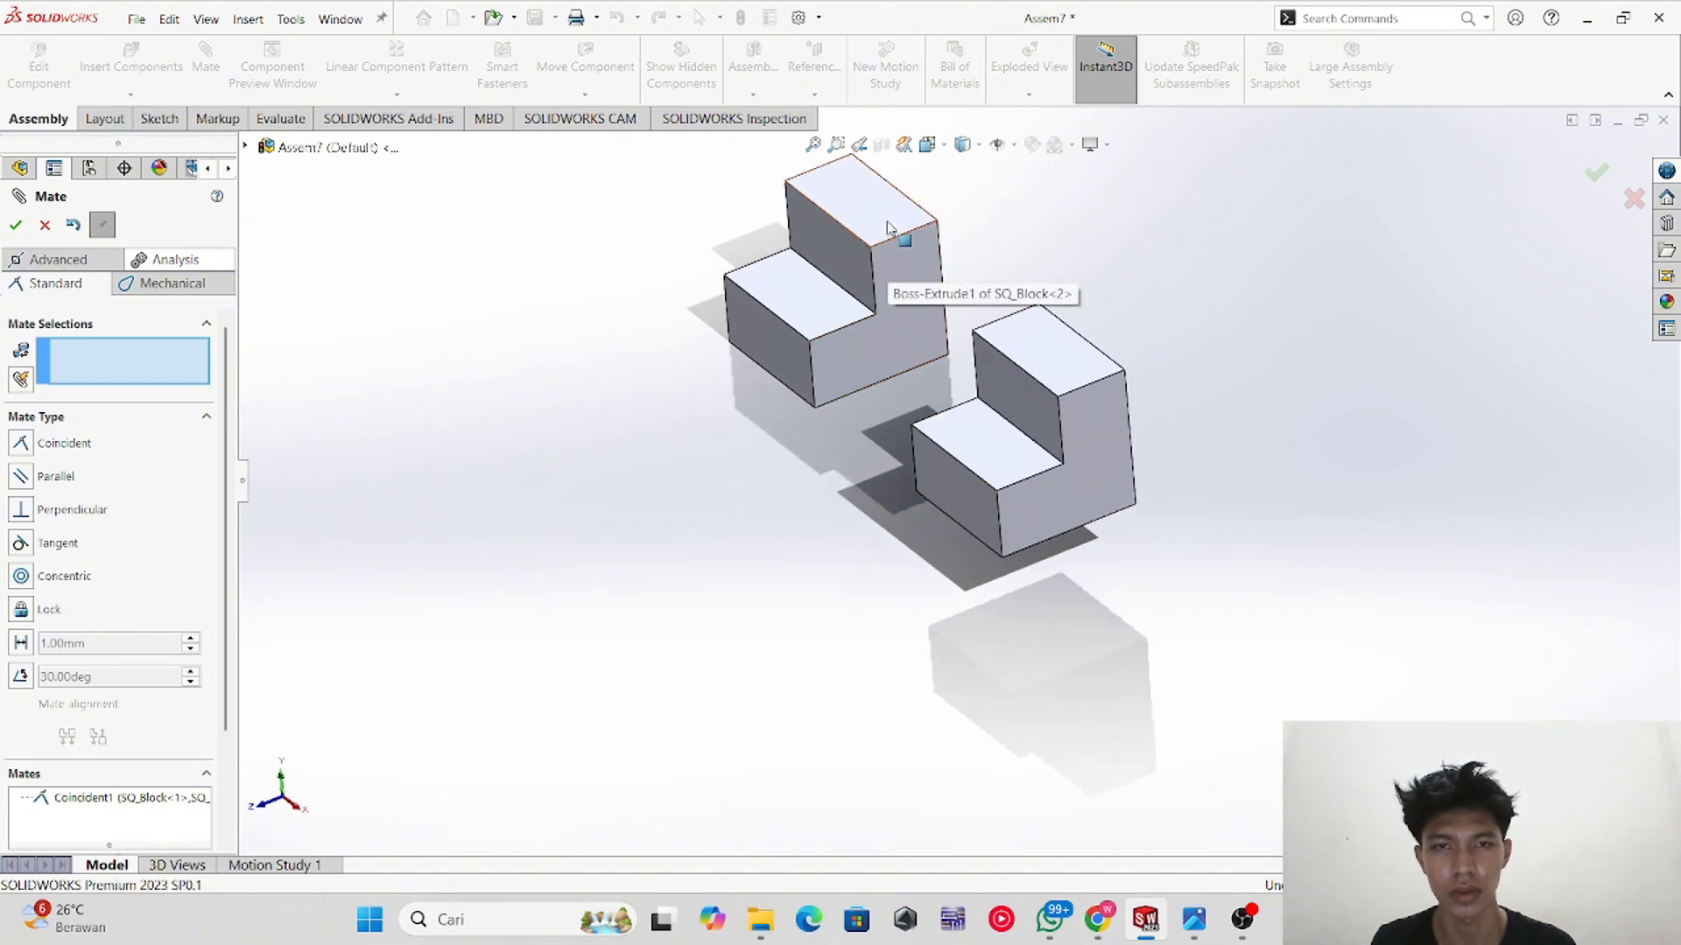
left_click(930, 220)
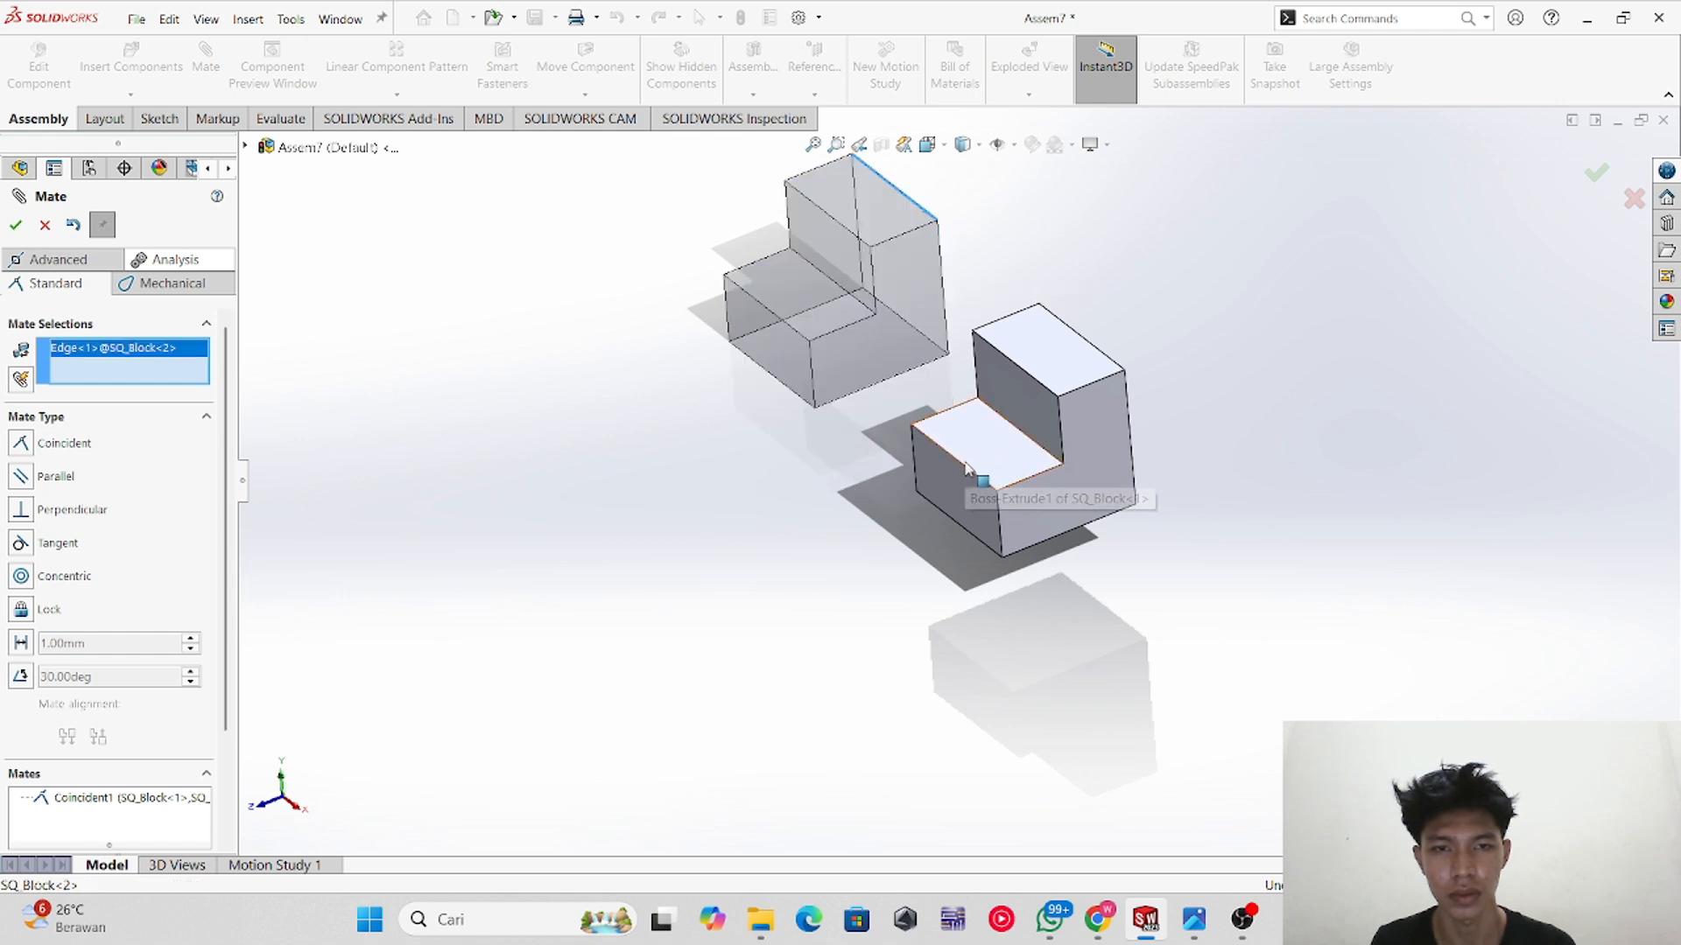
left_click(972, 473)
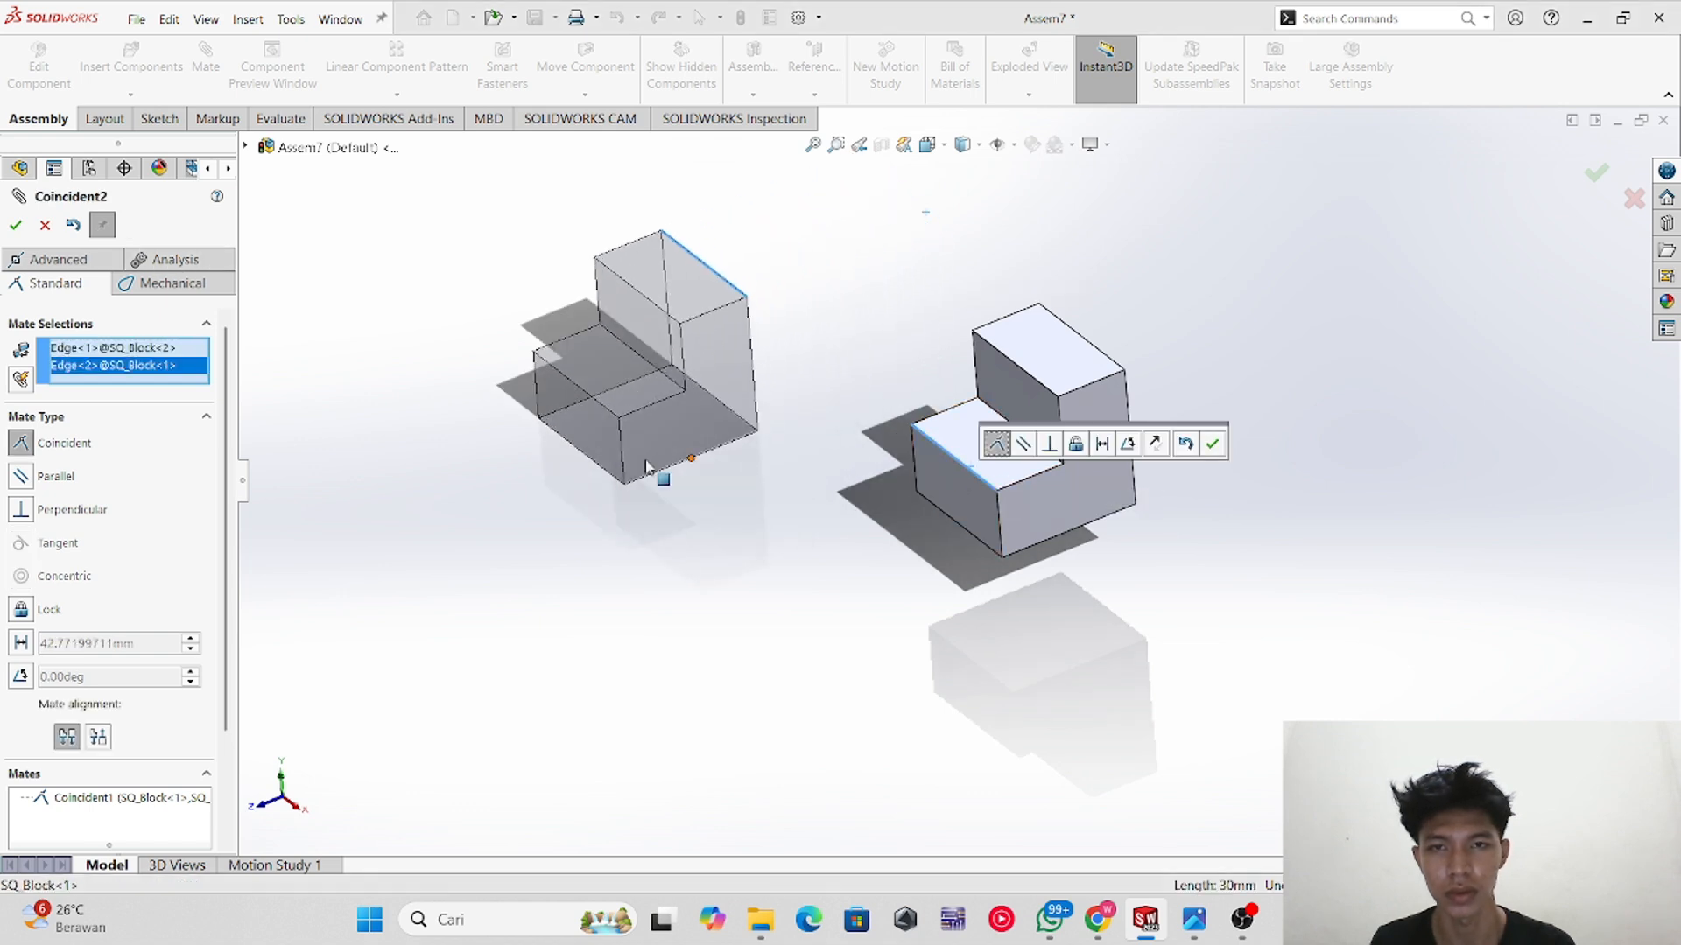
left_click(16, 225)
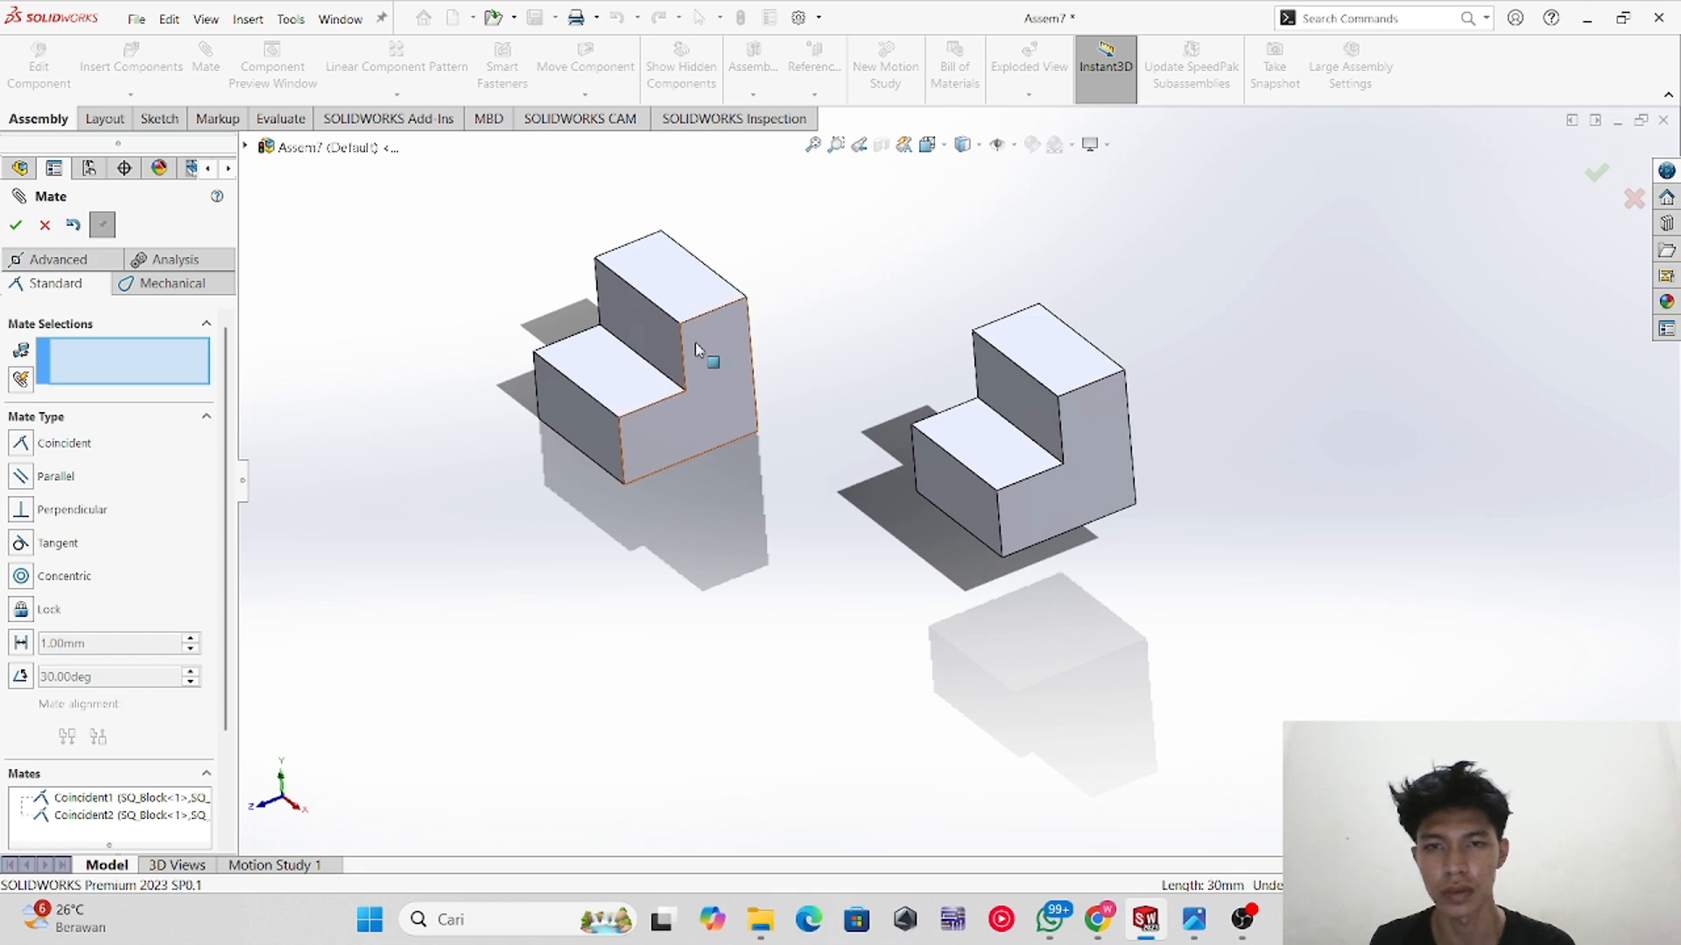
Step: Try to mate two more block edges as coincident, dismissing the over-defining mate error
left_click_drag(695, 344, 904, 591)
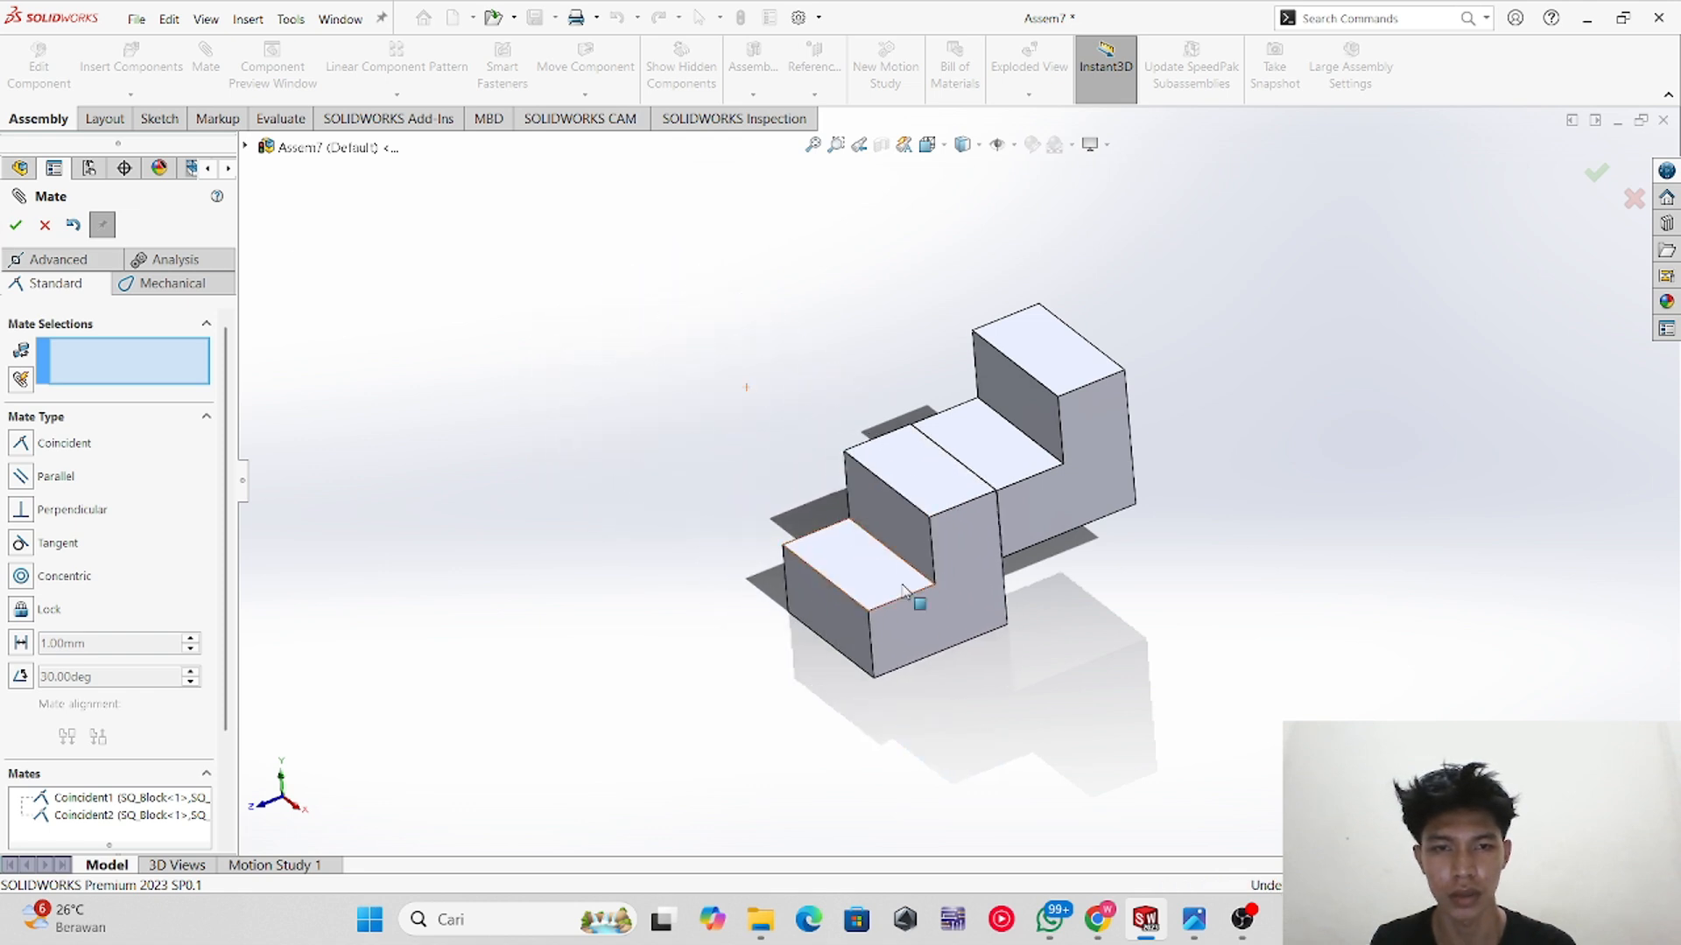
left_click(856, 604)
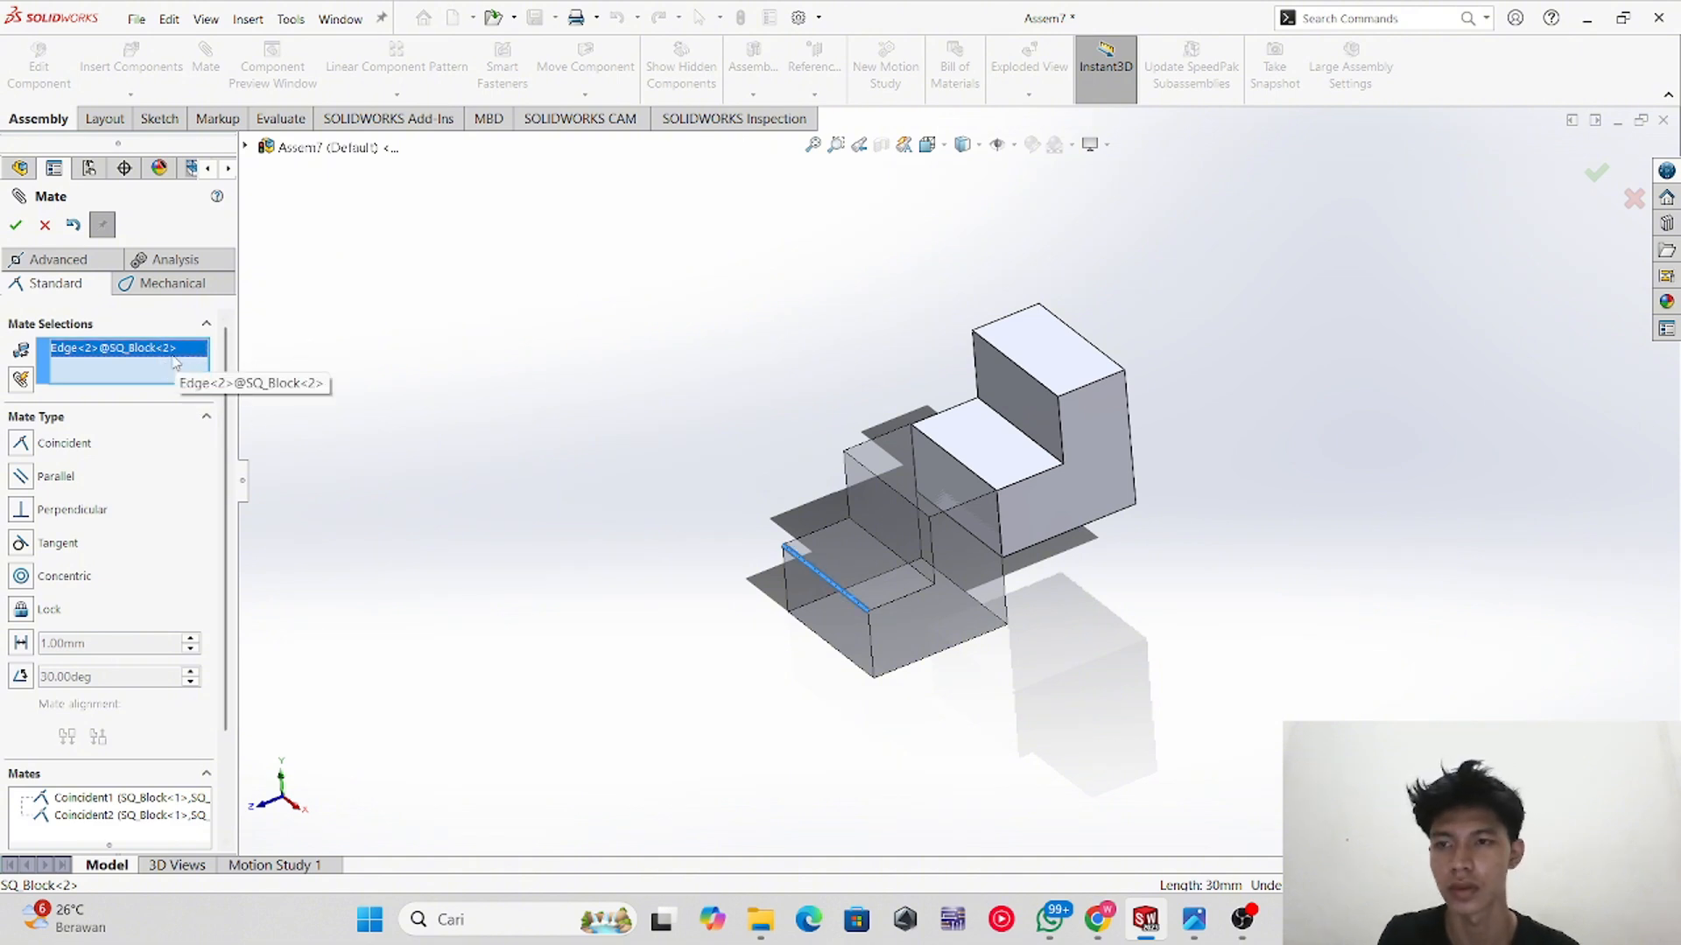
key("Delete")
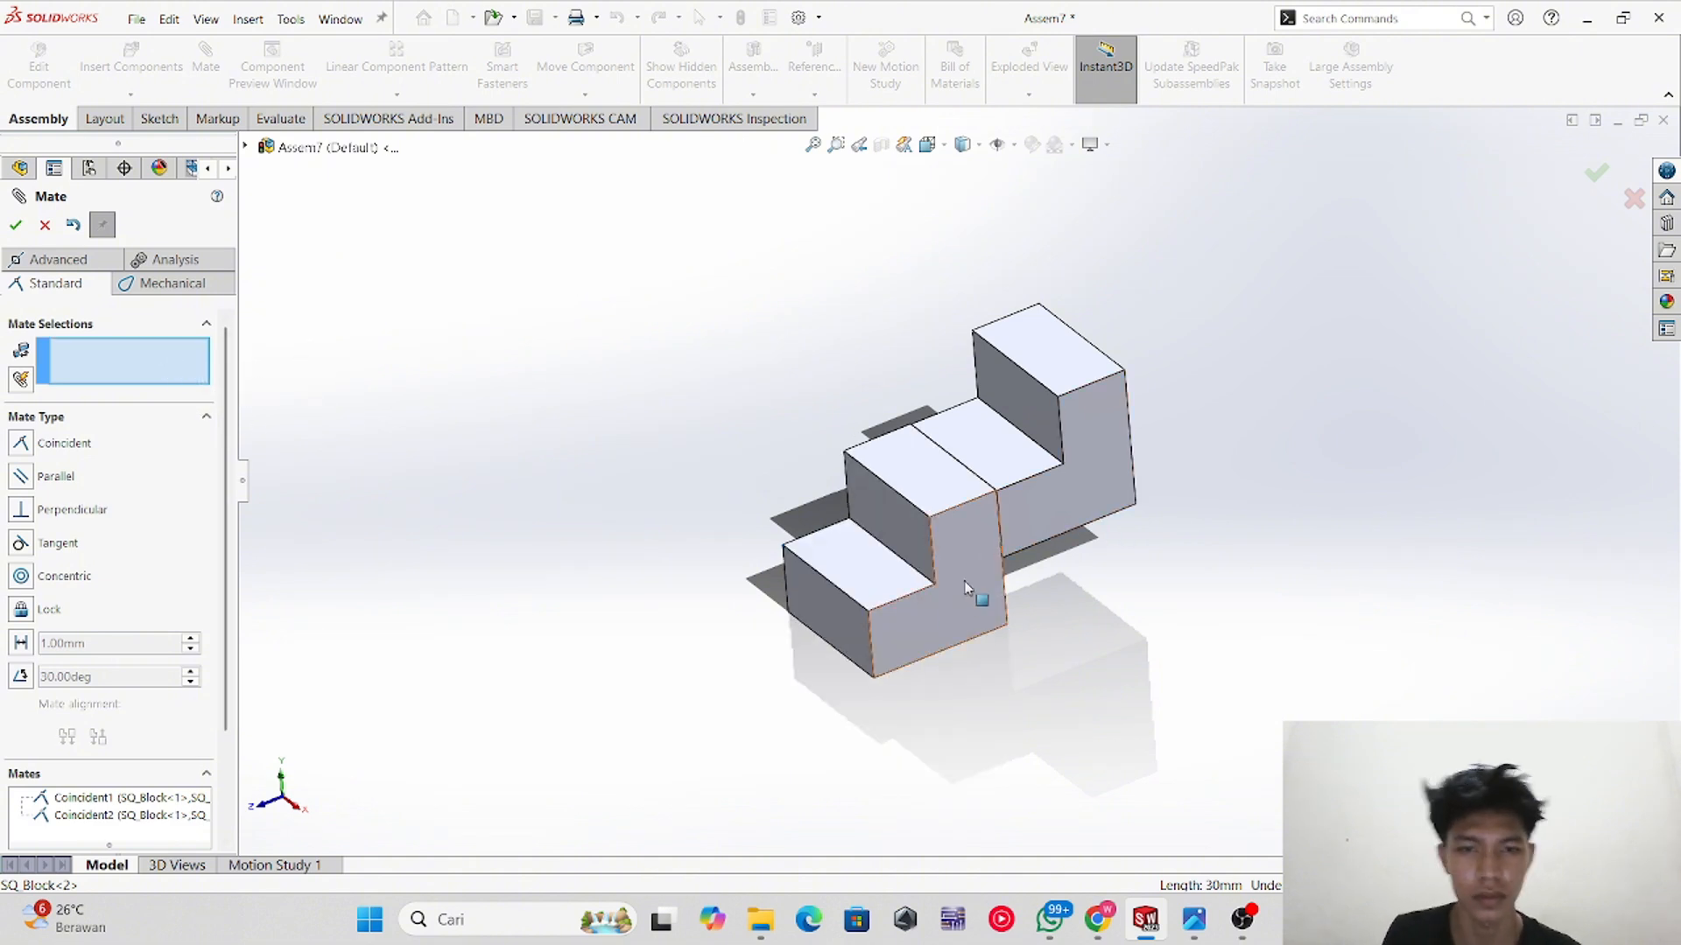
scroll(899, 575, "down", 2)
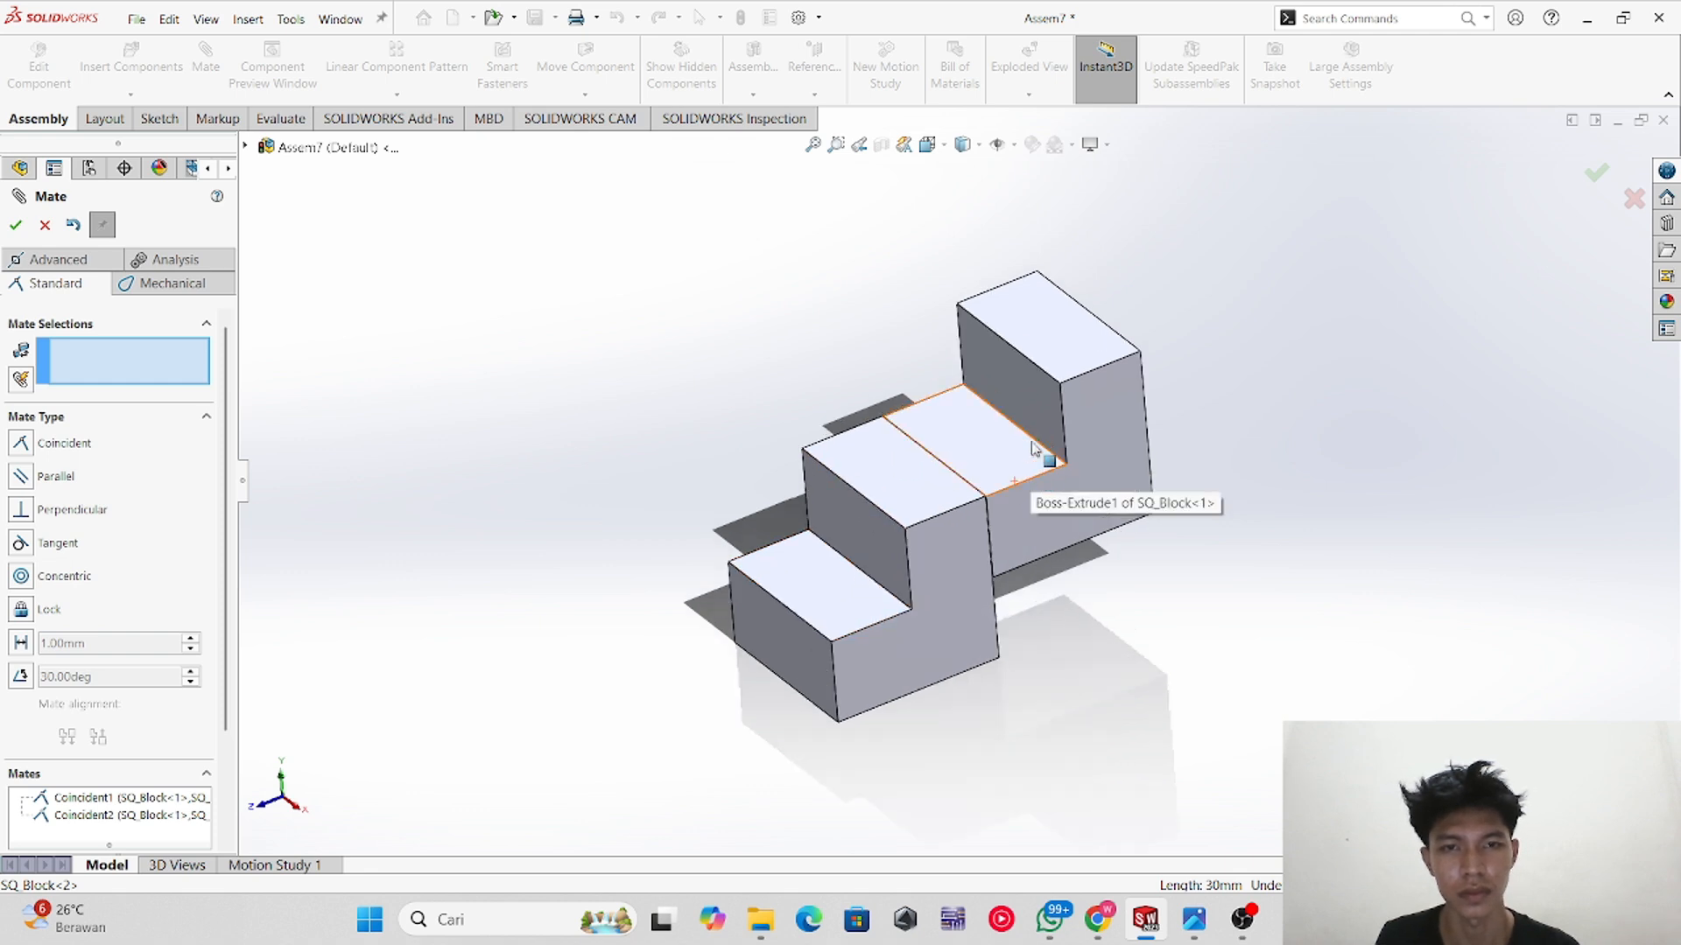
left_click(894, 598)
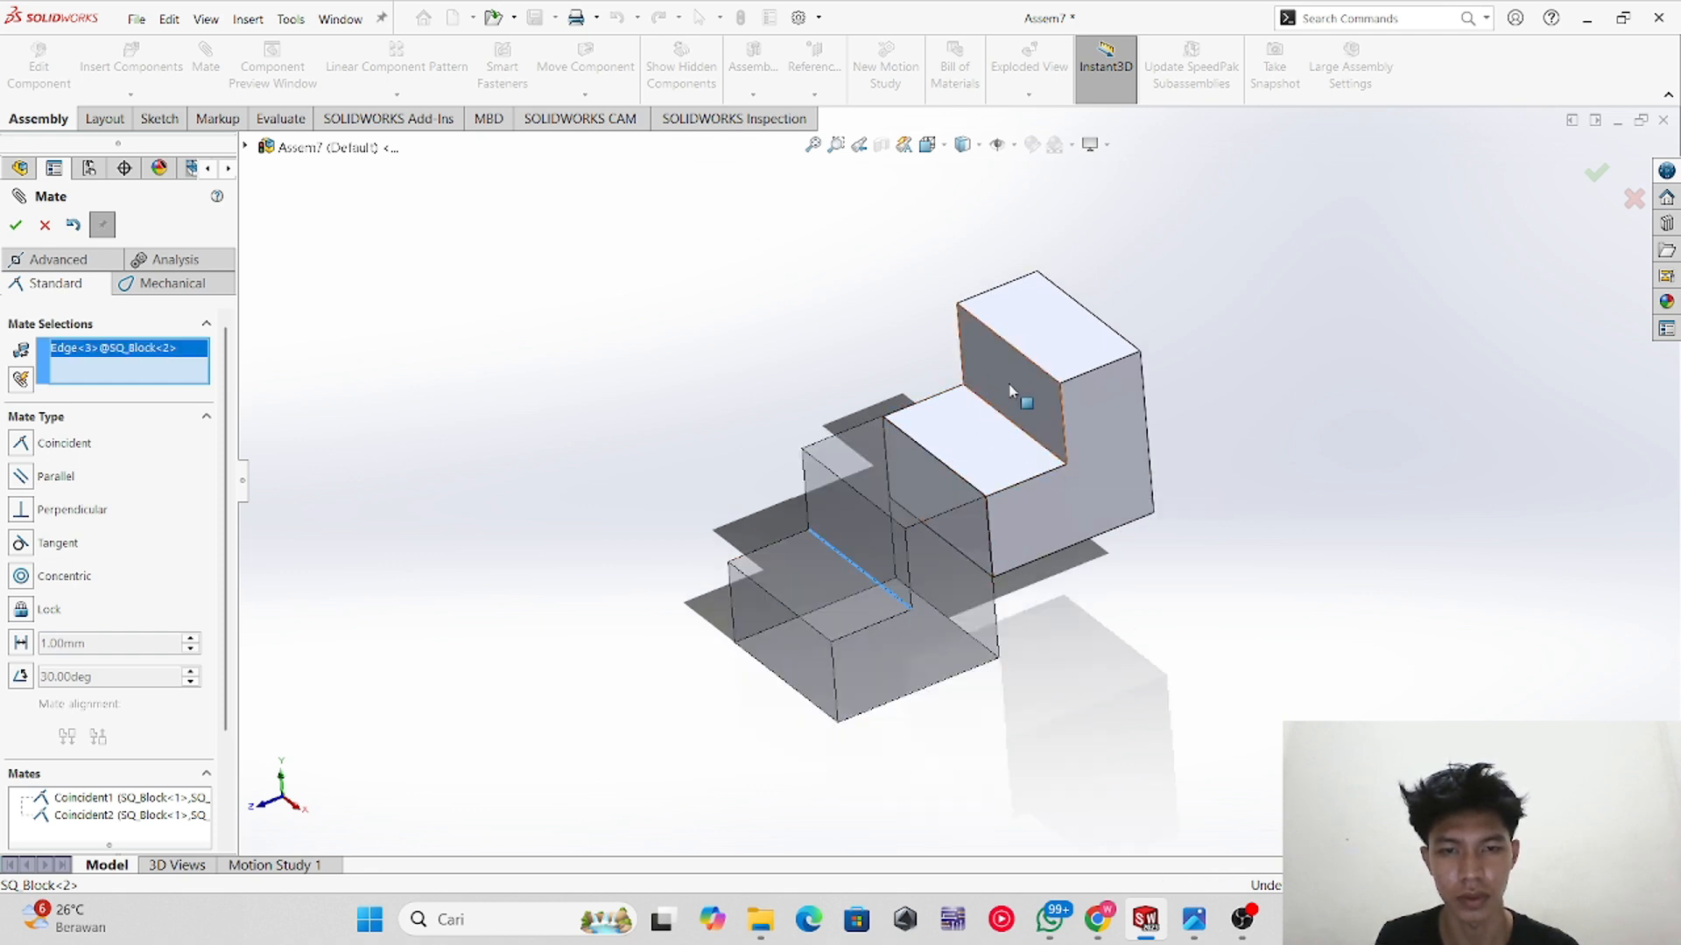
left_click(1038, 367)
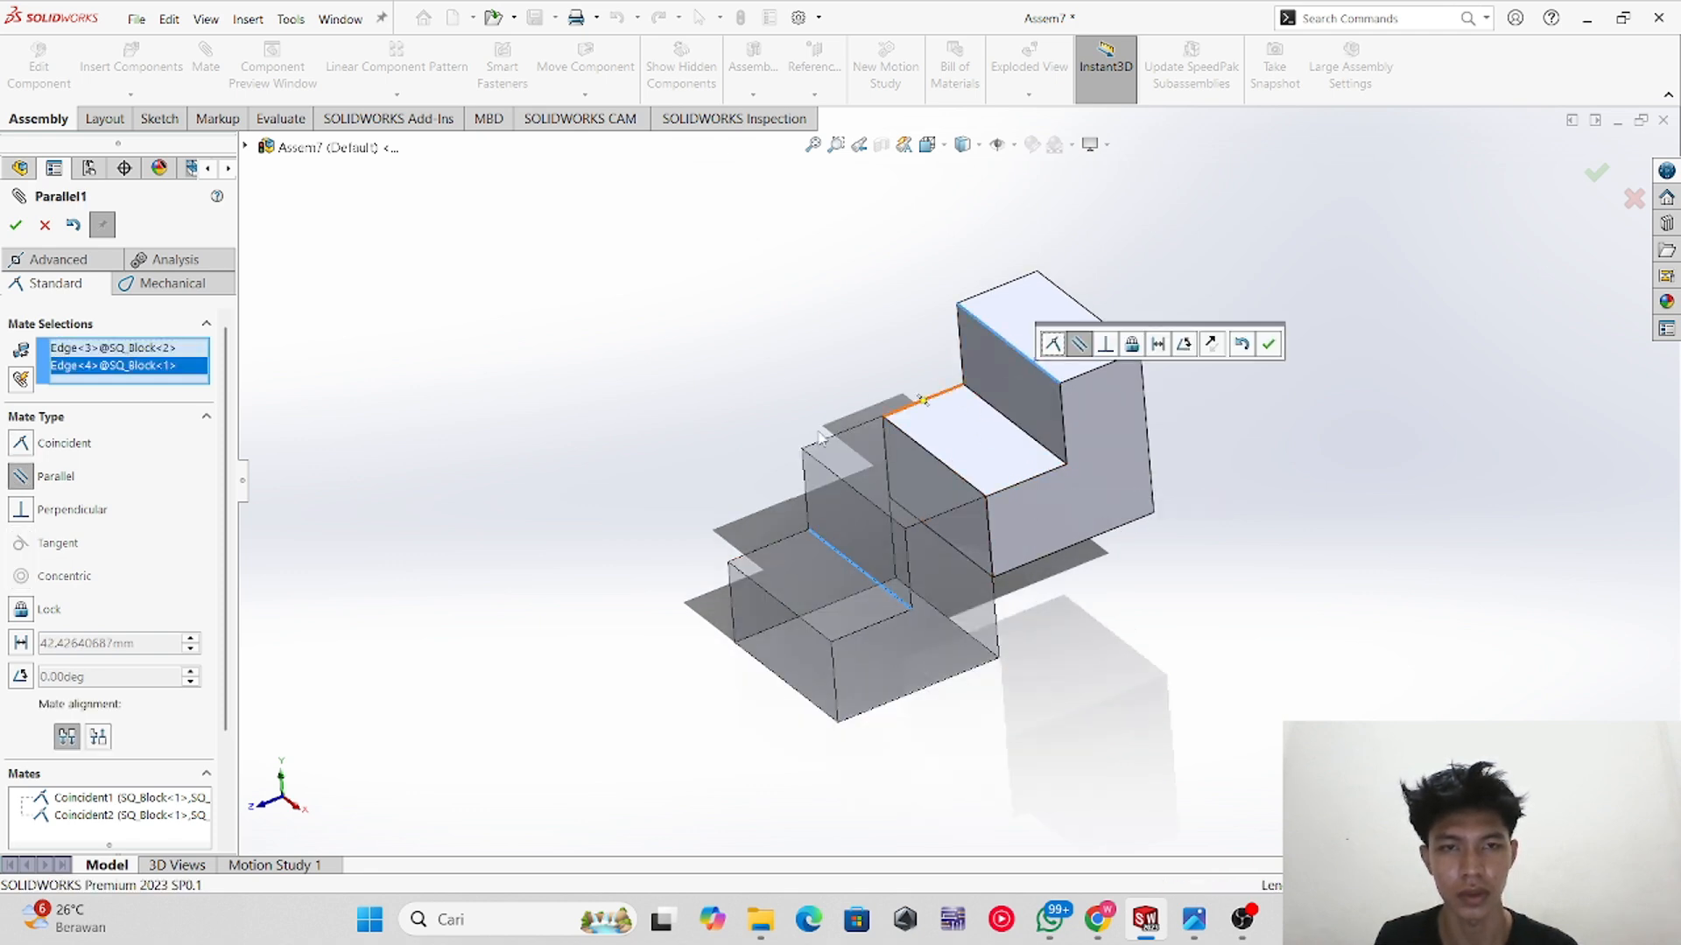
left_click(75, 448)
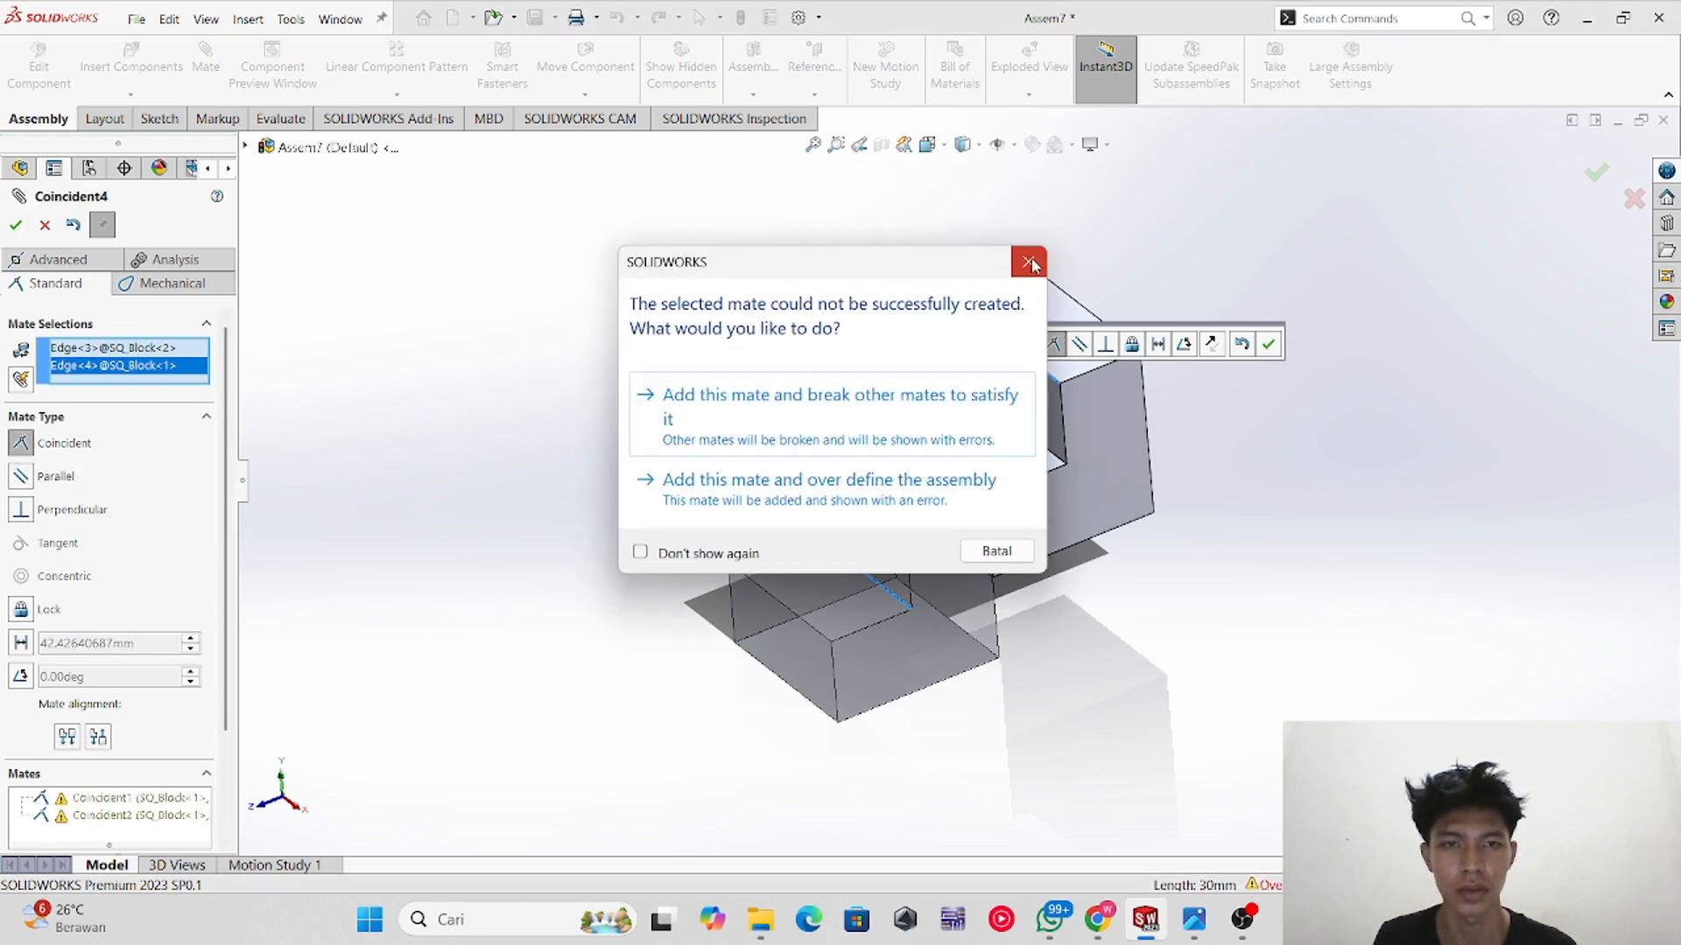
left_click(1030, 262)
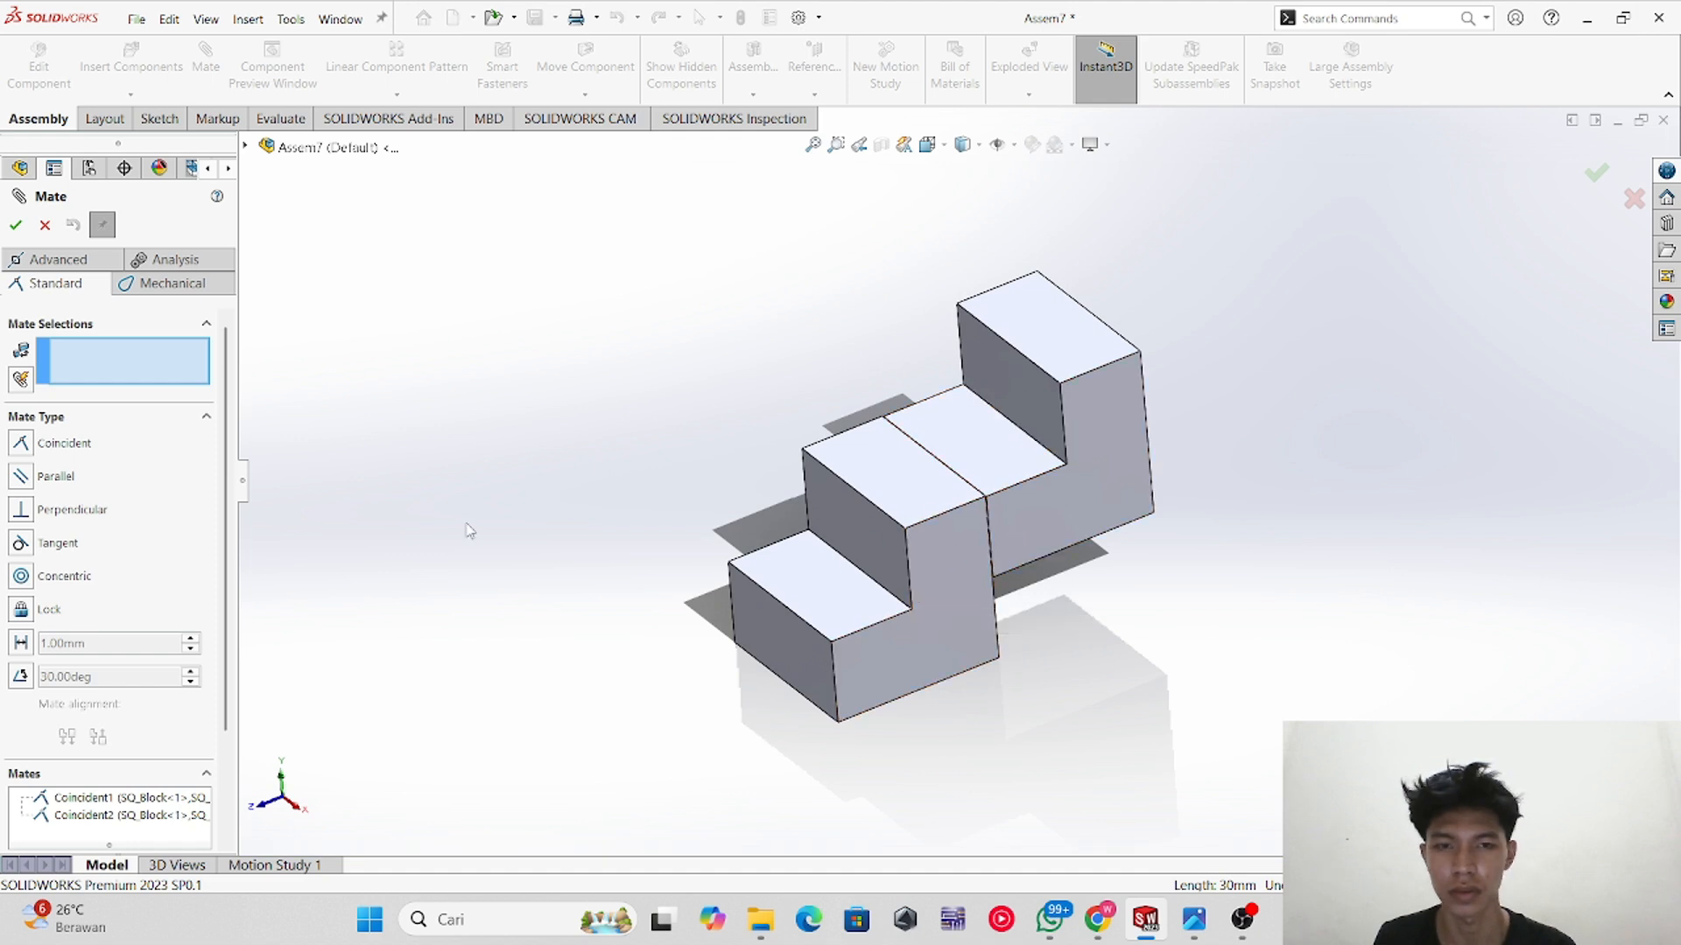
Step: Delete the first coincident face mate and add a coincident mate between the two blocks' upper edges
left_click(103, 799)
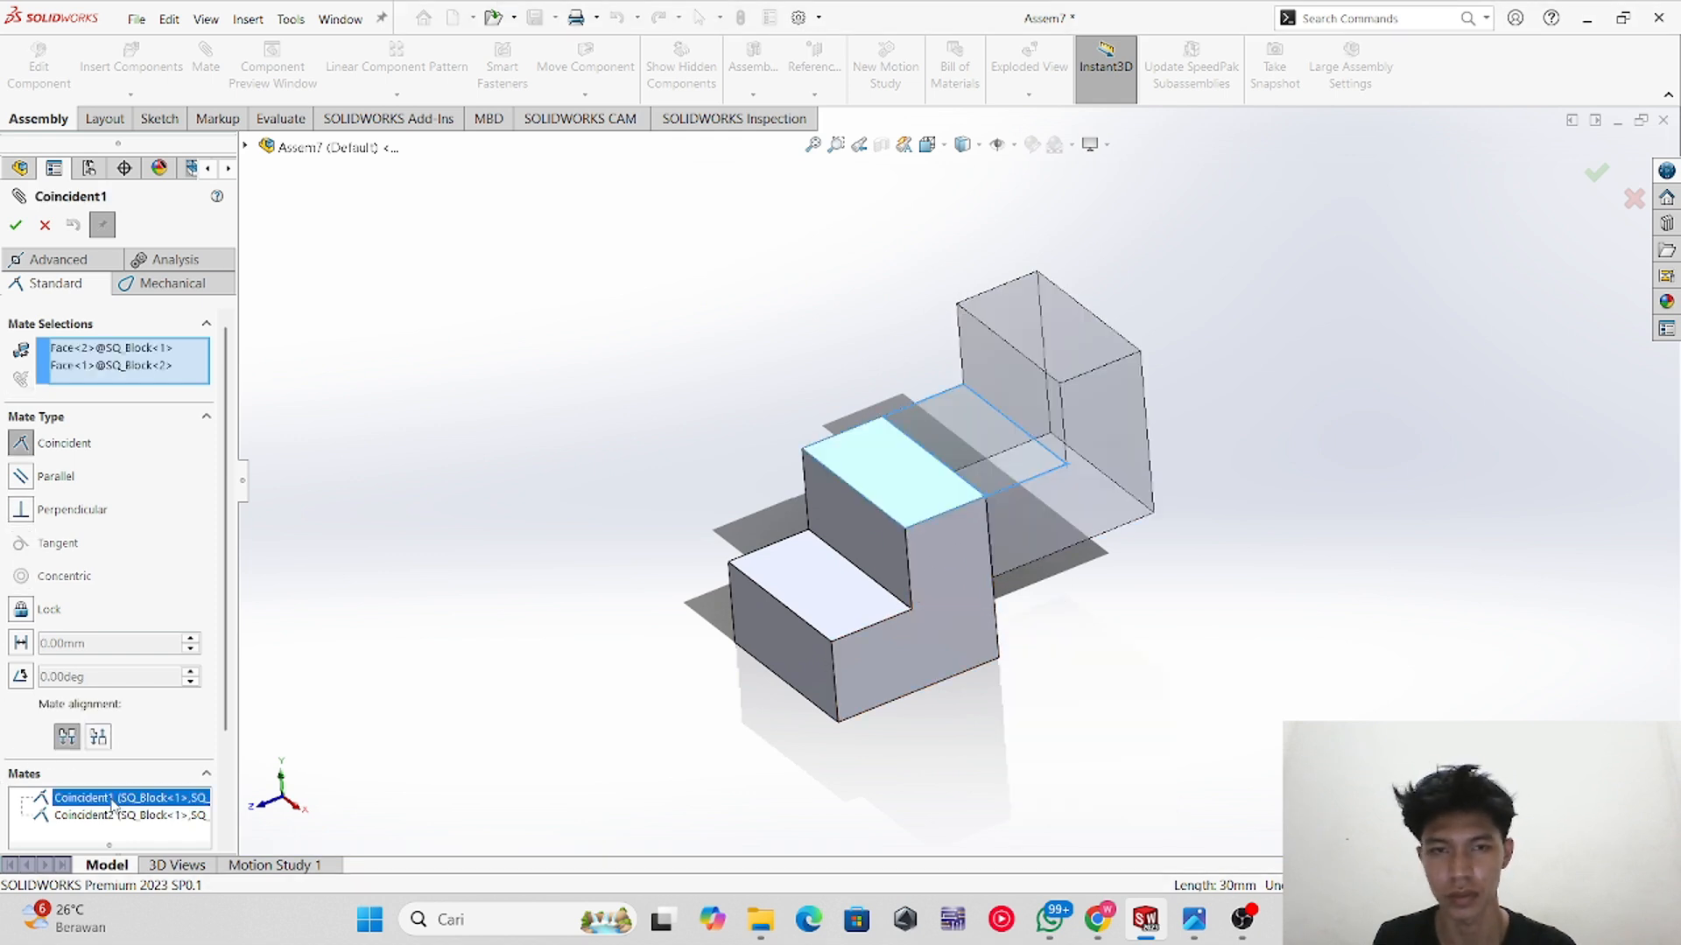
key("Delete")
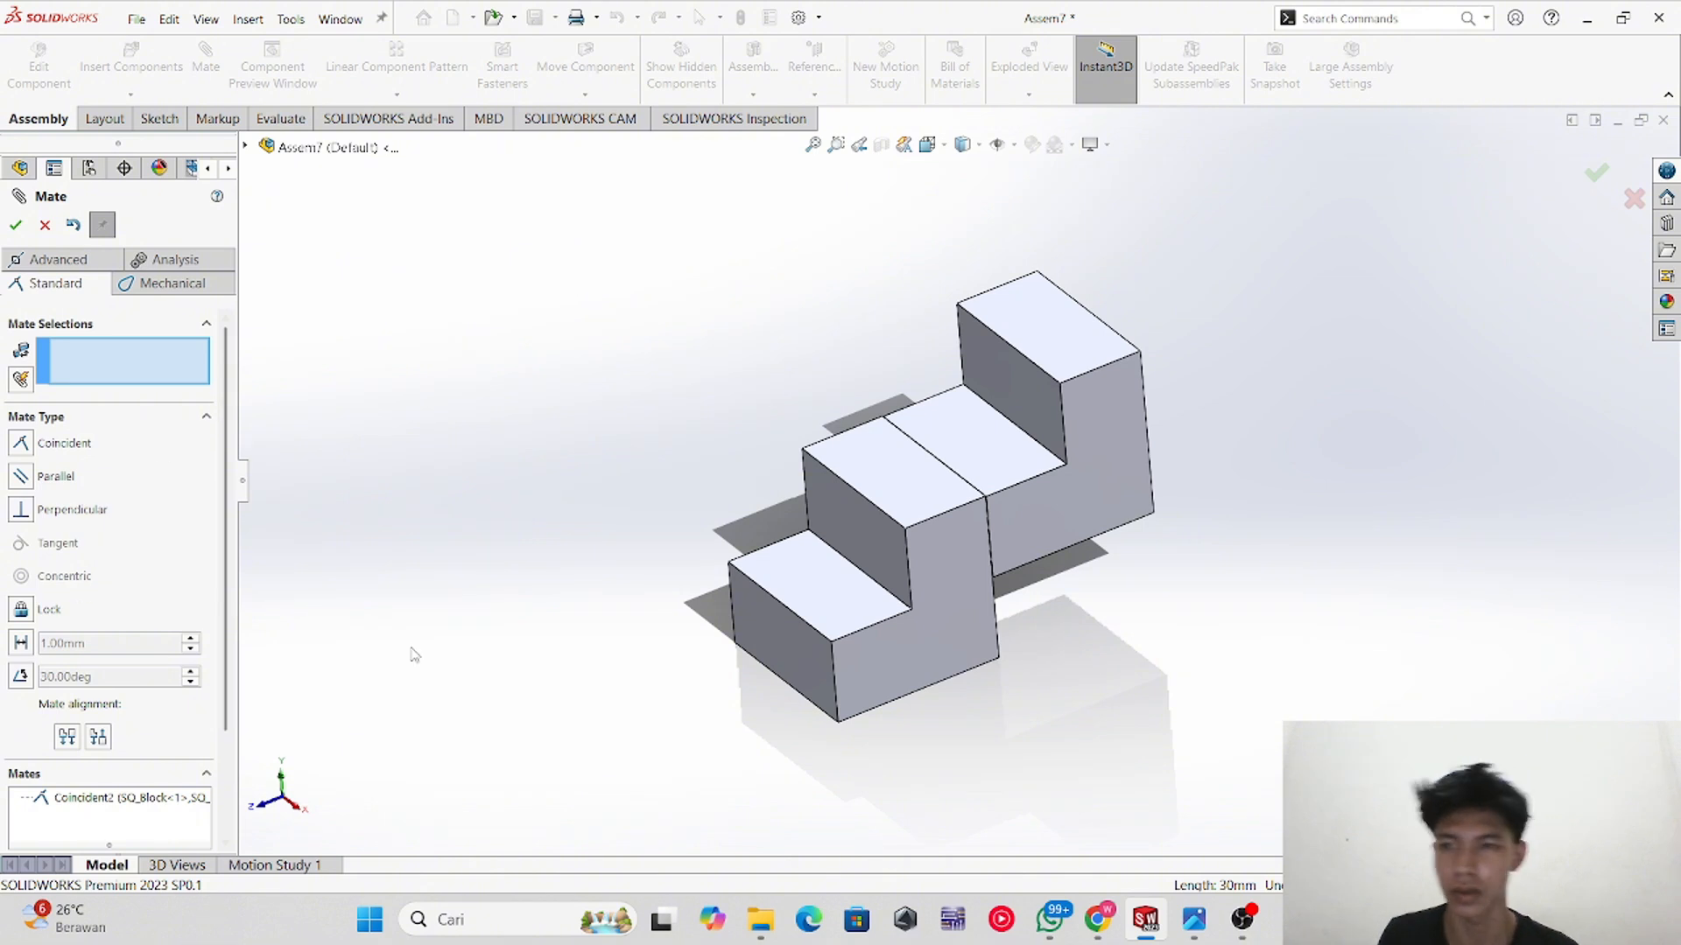
left_click(883, 593)
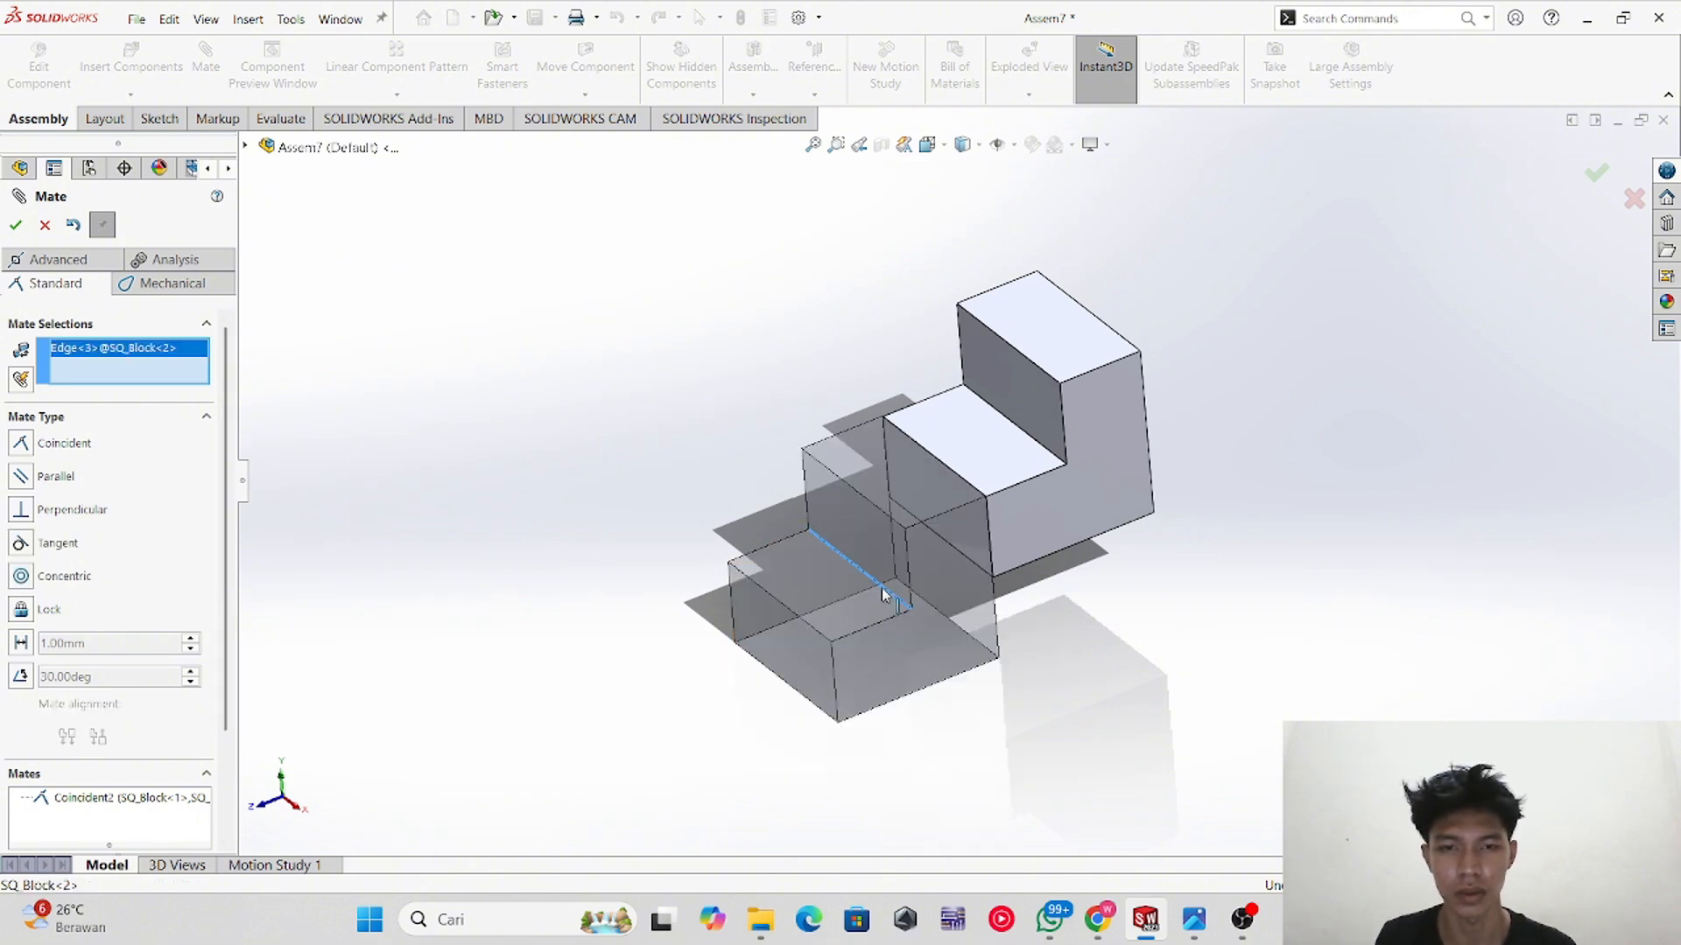
left_click(1027, 356)
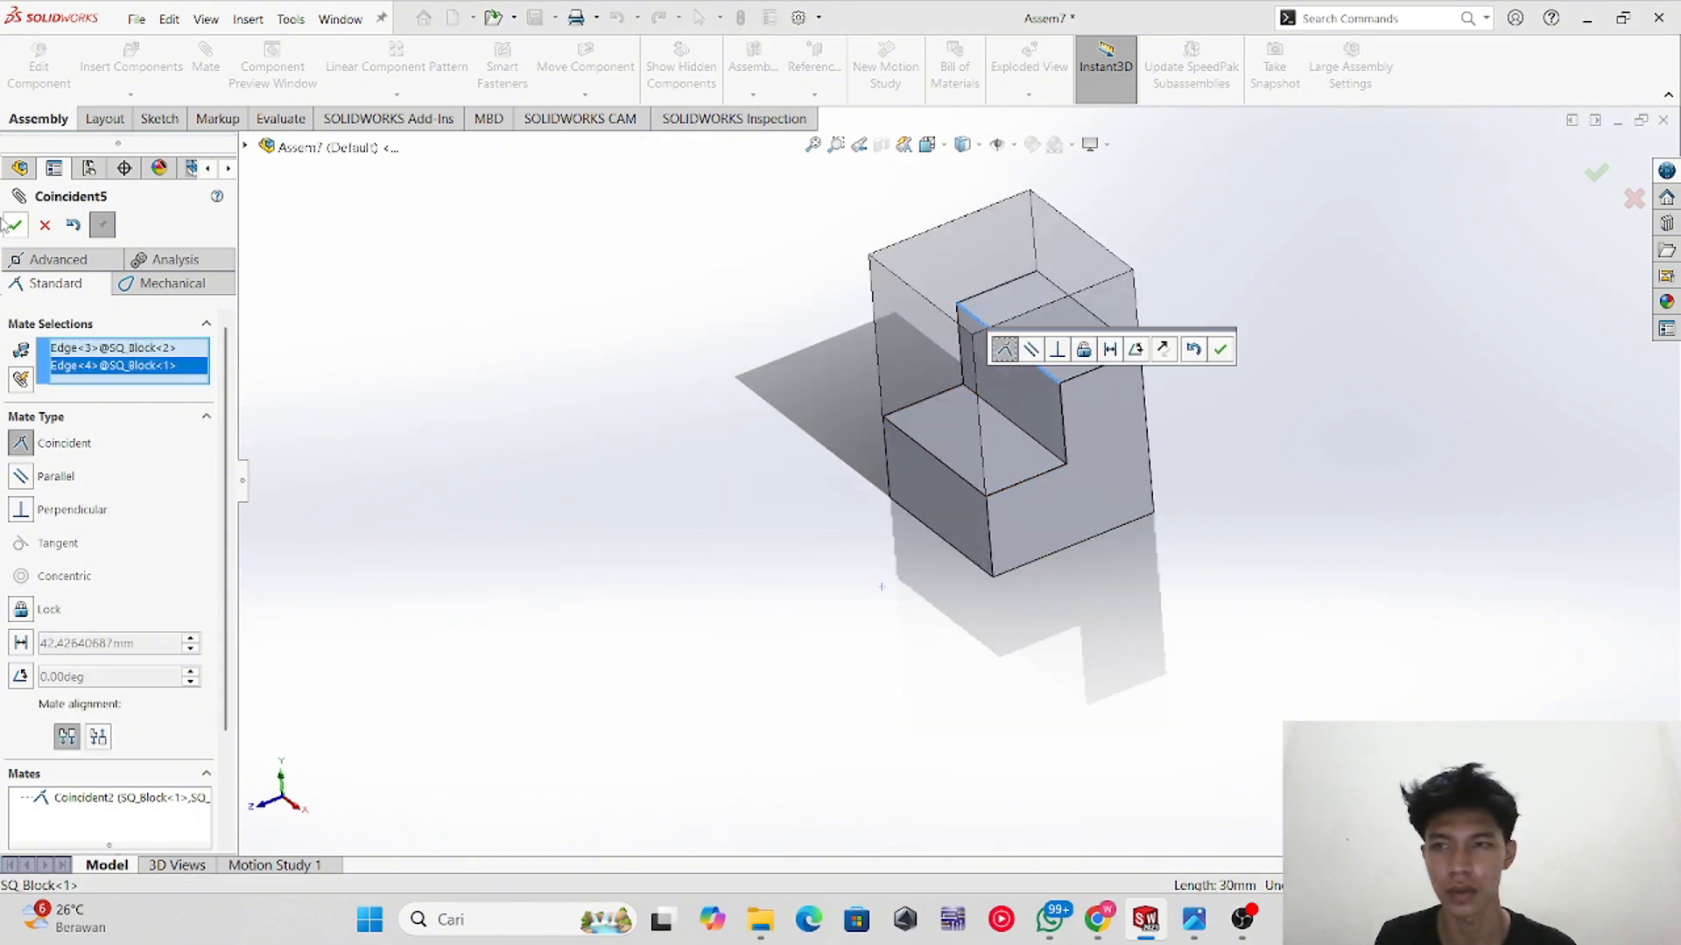
left_click(14, 226)
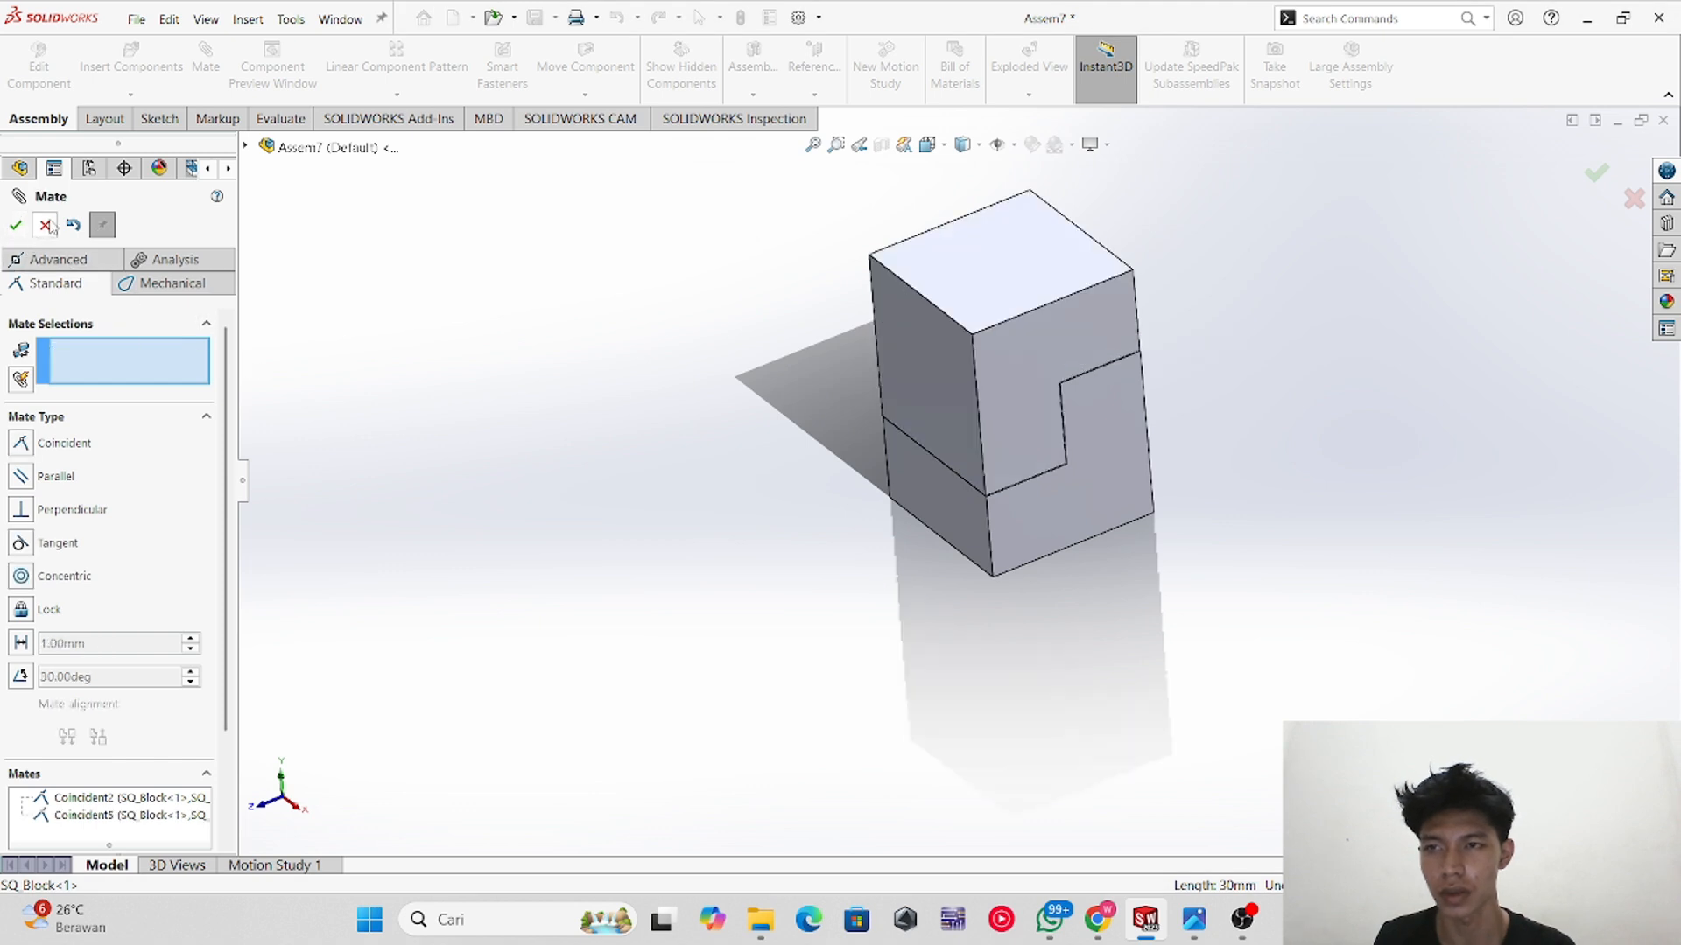
Step: Add a coincident mate between the two blocks' front faces and close the Mate command
left_click_drag(1016, 279, 1066, 368)
left_click(988, 308)
left_click(1132, 455)
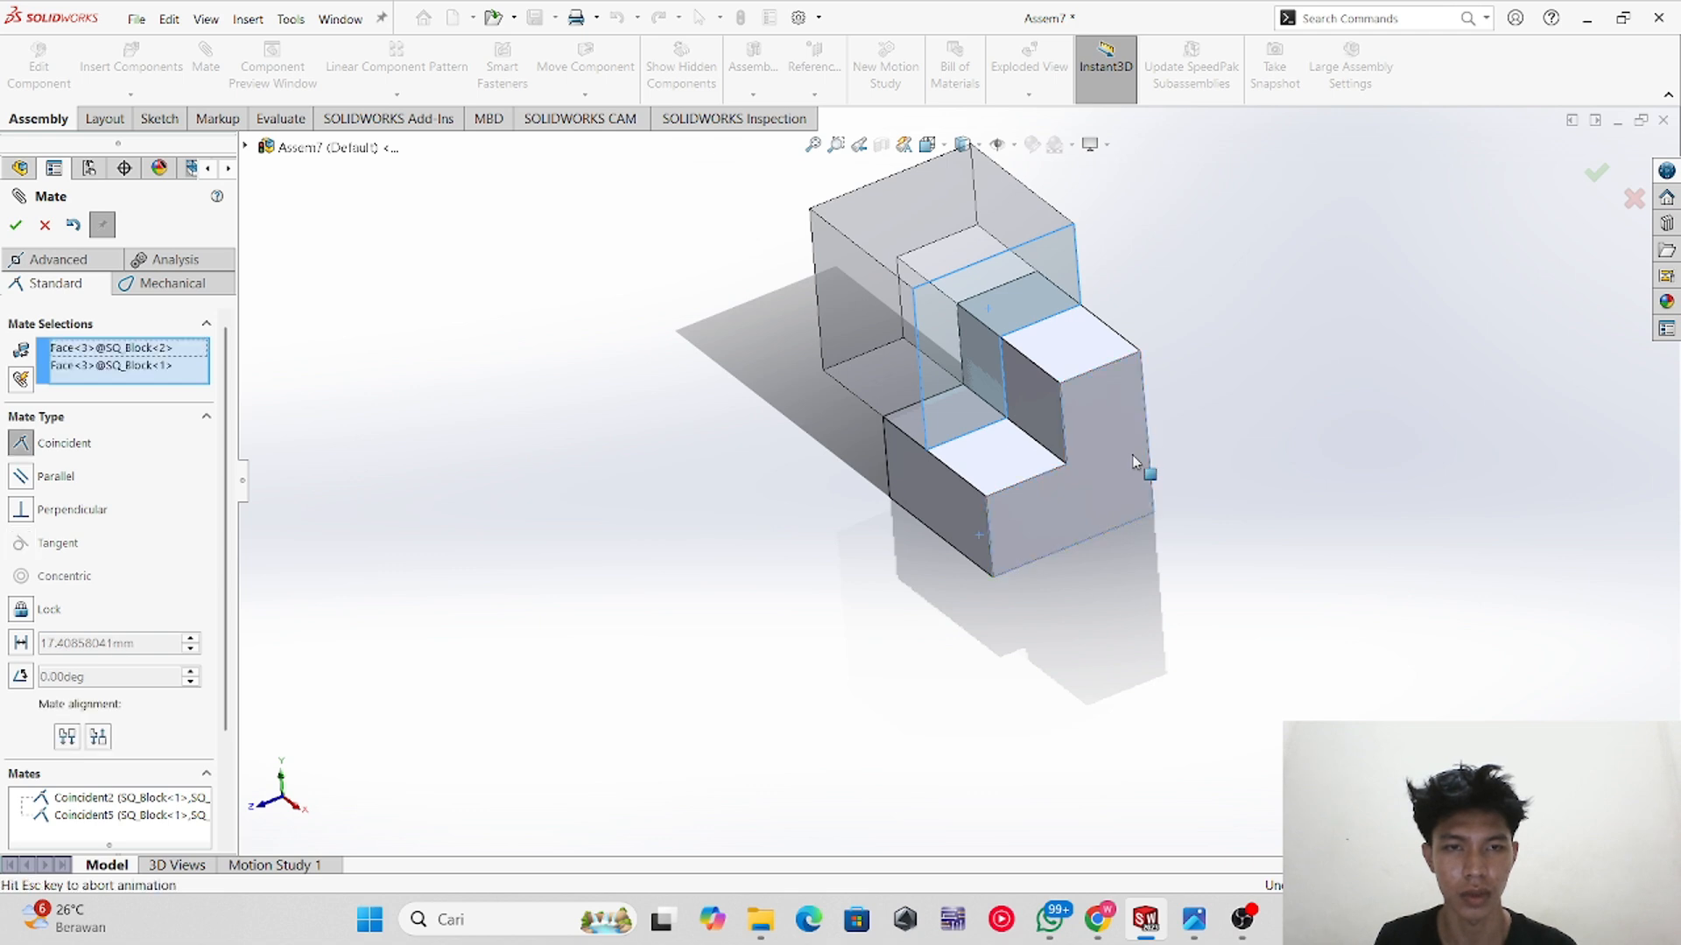
left_click(17, 228)
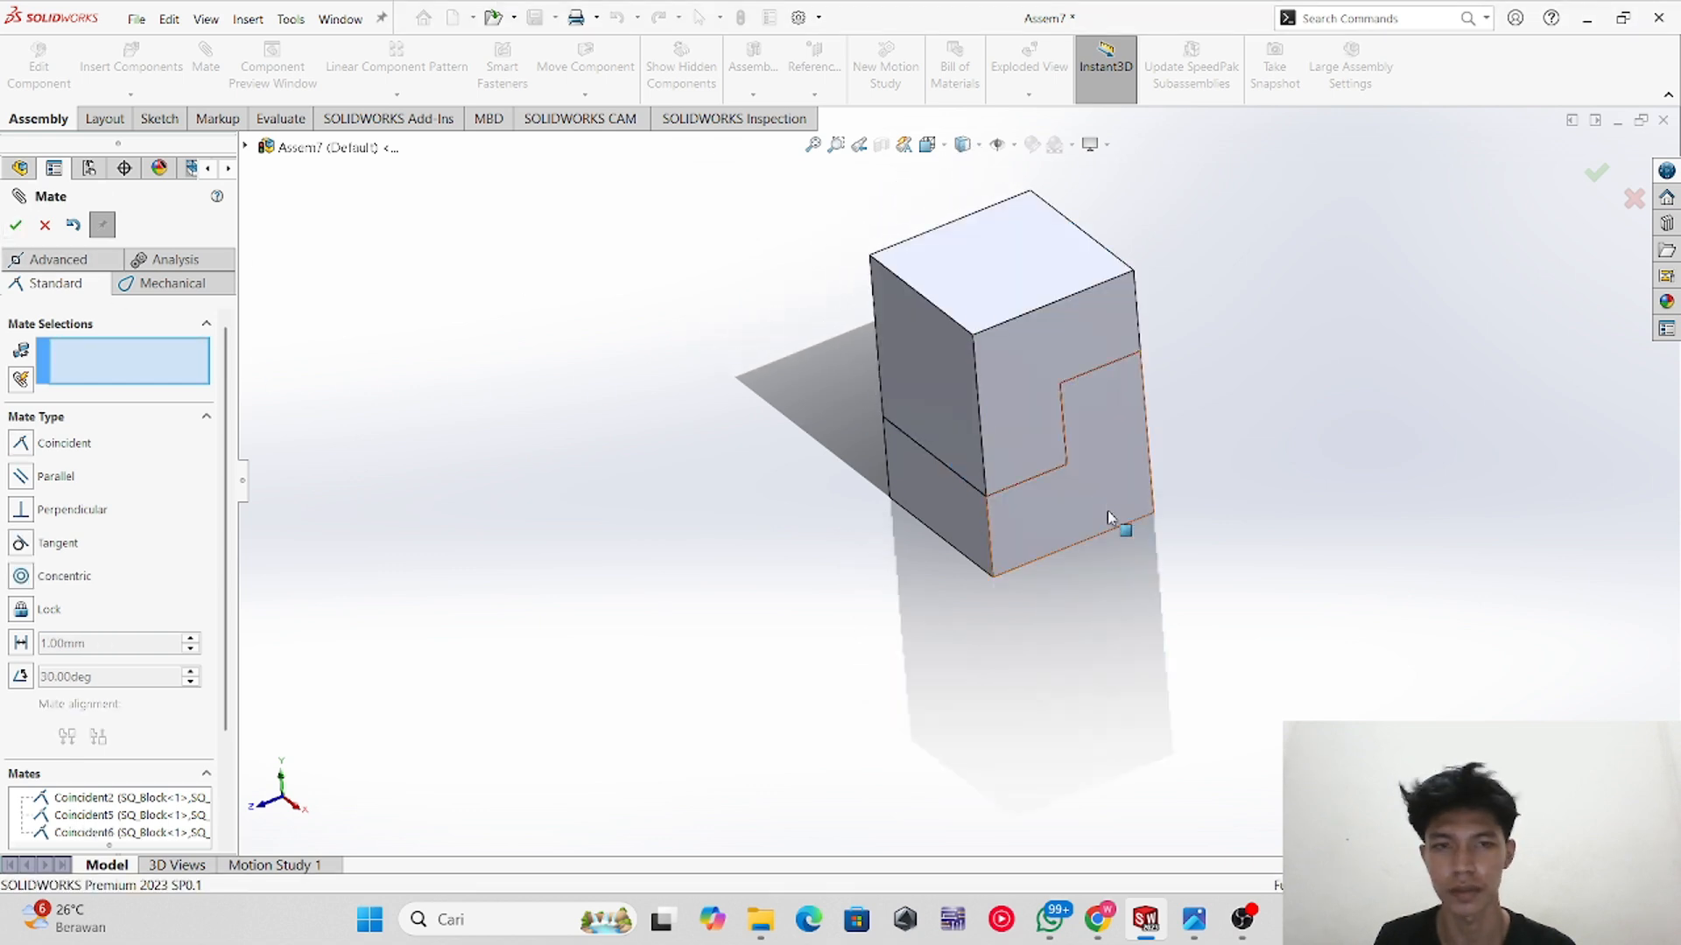
left_click(16, 225)
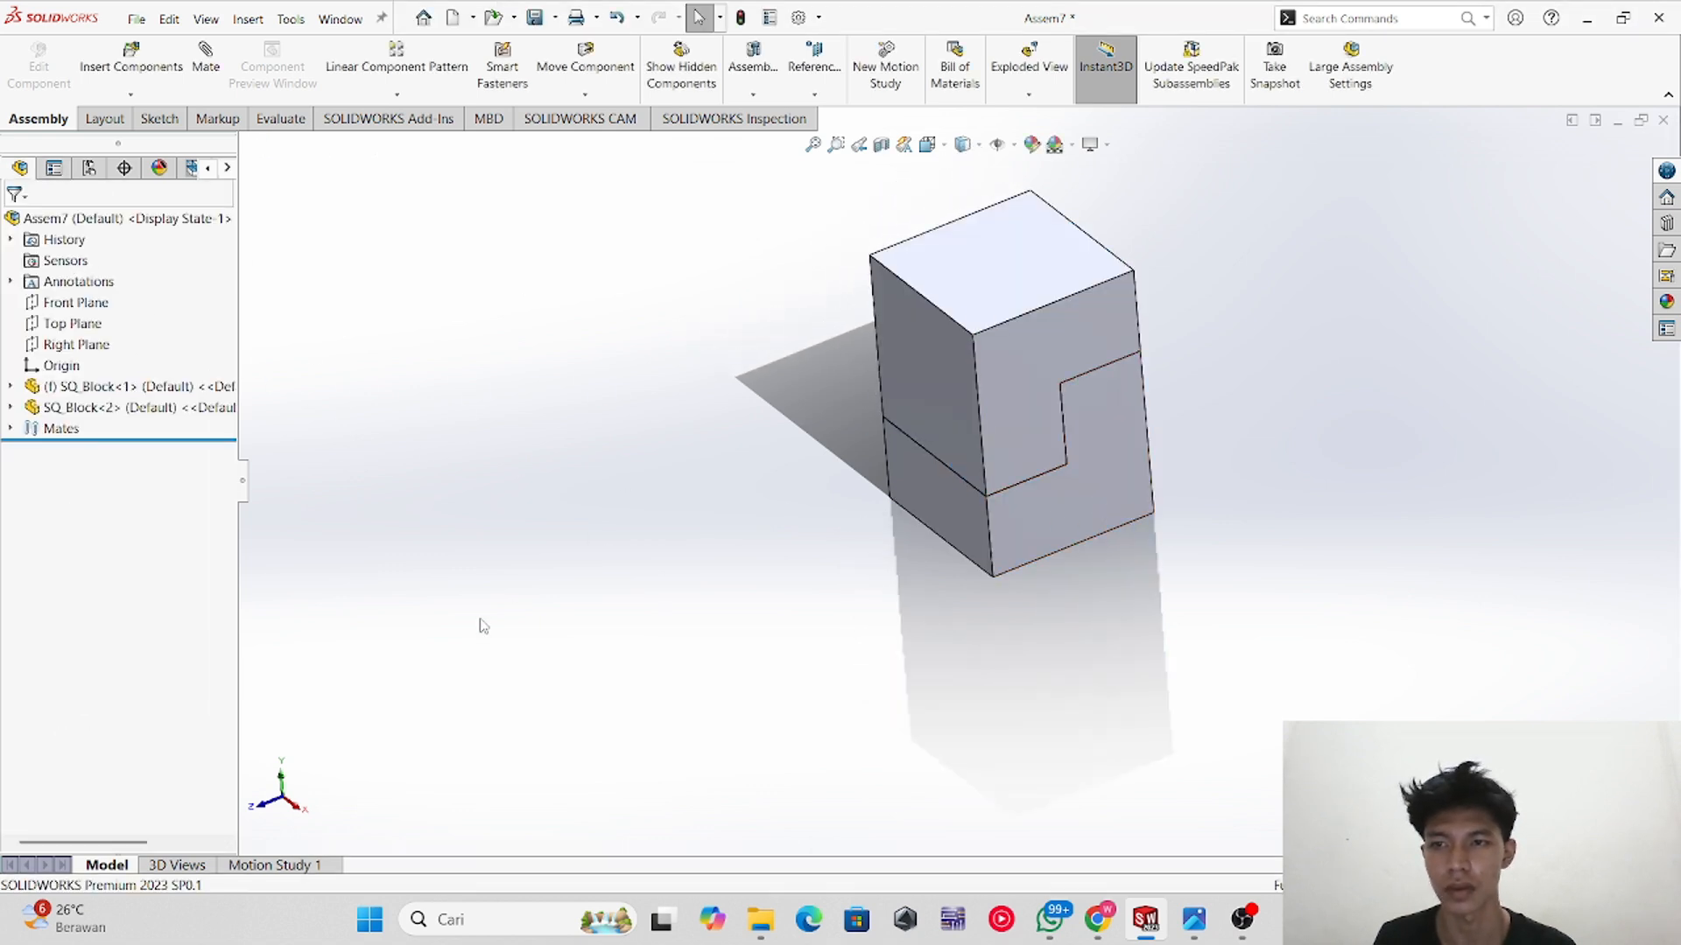
Step: Open the EX 2 _ Assembly reference drawing to check the parts and quantities, then return
middle_click_drag(700, 513, 891, 457)
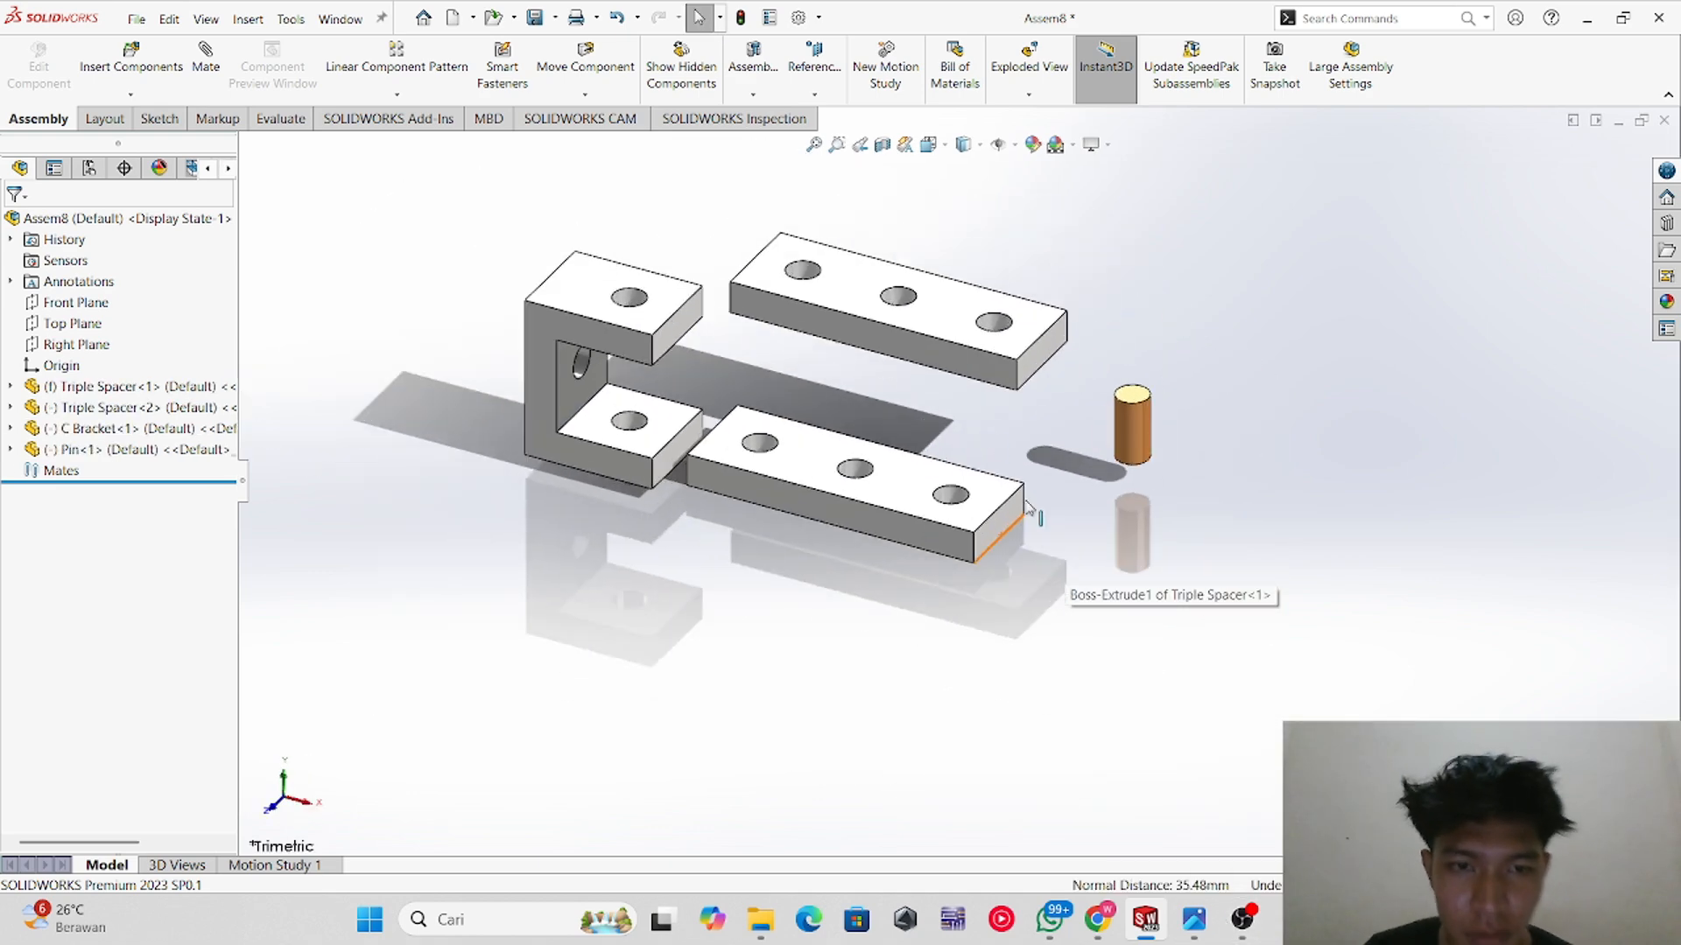
scroll(748, 304, "up", 2)
scroll(744, 298, "down", 2)
scroll(1170, 729, "down", 1)
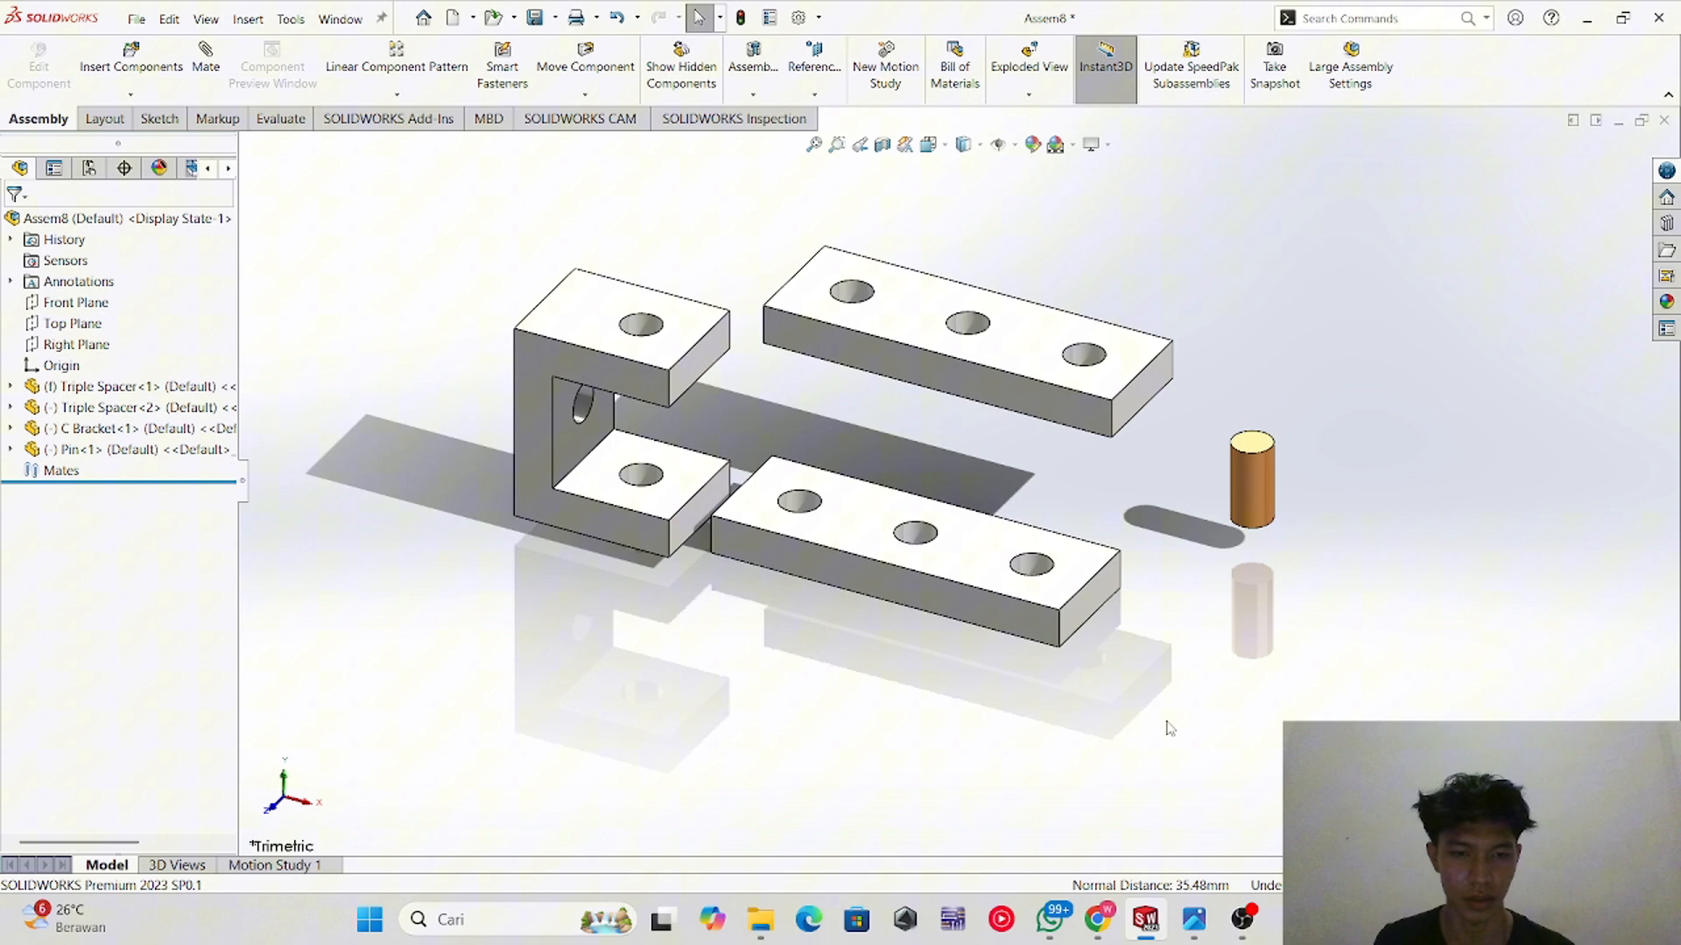
left_click(1105, 917)
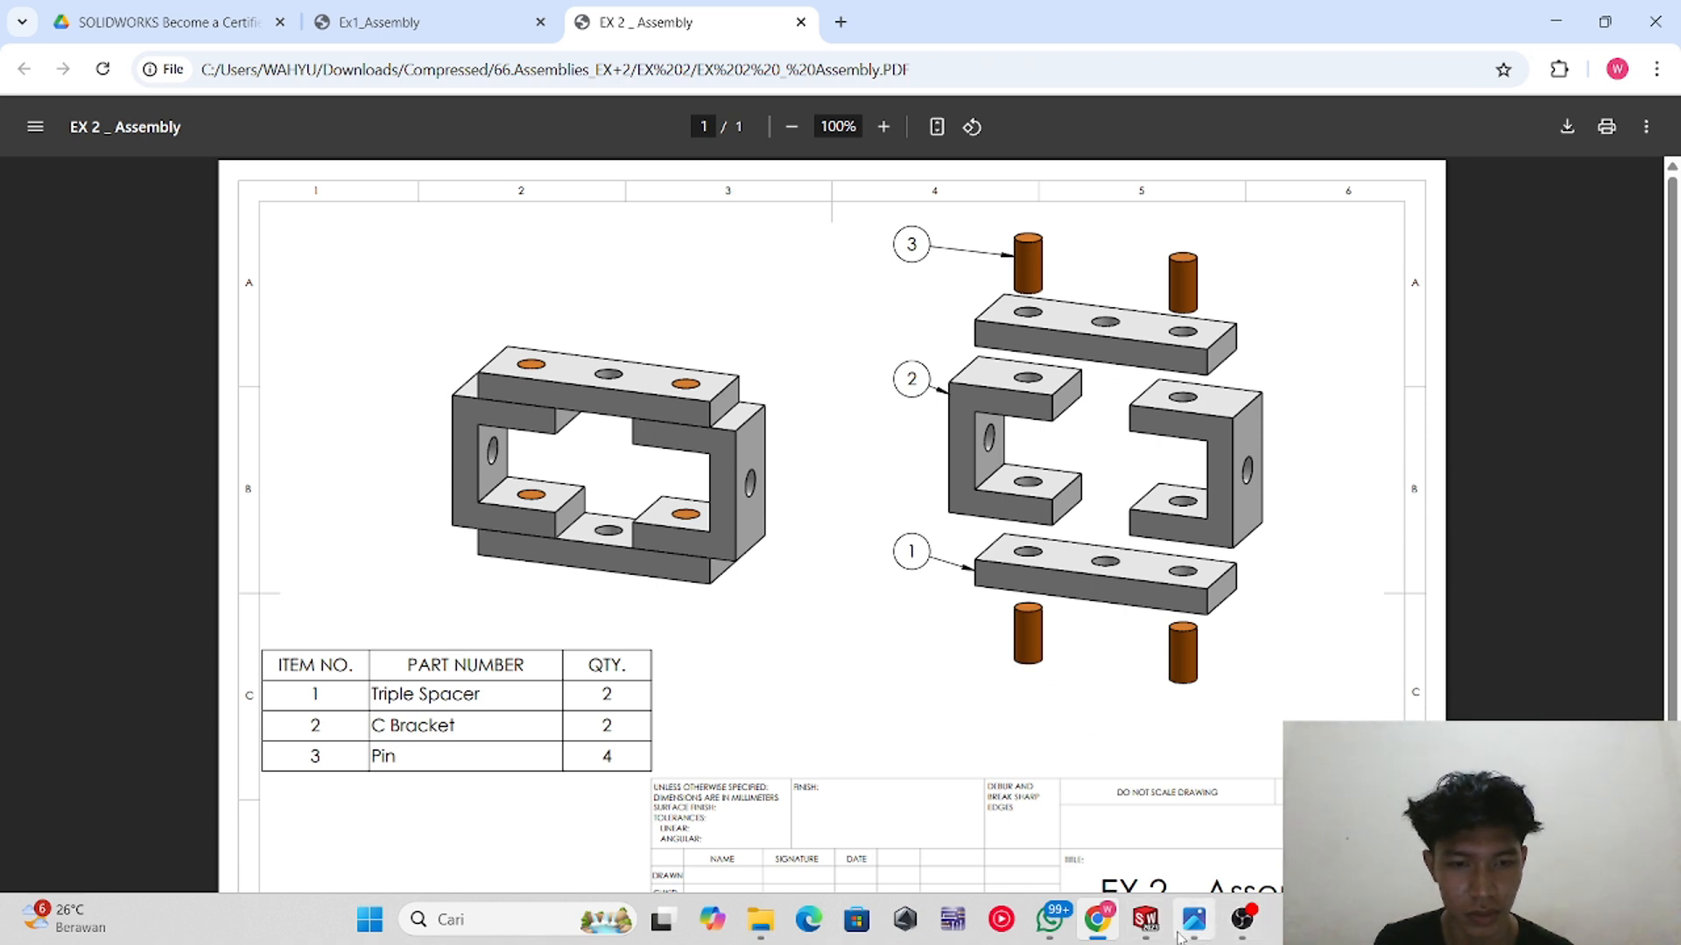
mouse_move(1145, 919)
left_click(1129, 879)
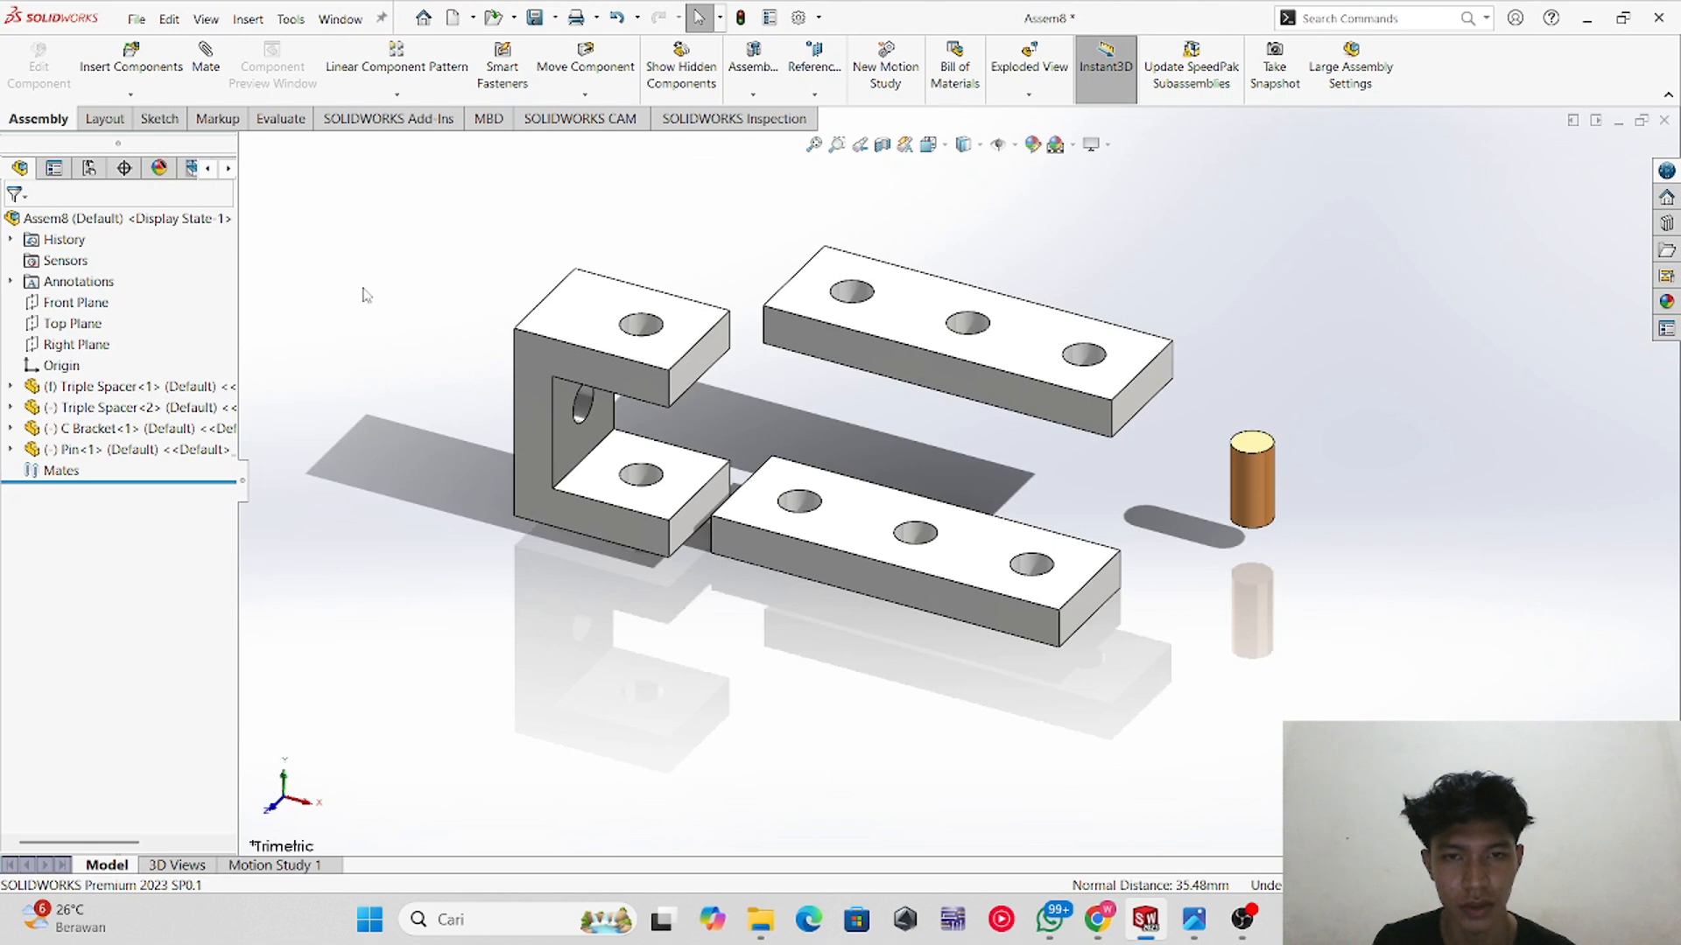
Step: Add a second C Bracket and three more Pin copies to the assembly
left_click_drag(544, 385, 1392, 494, "ctrl")
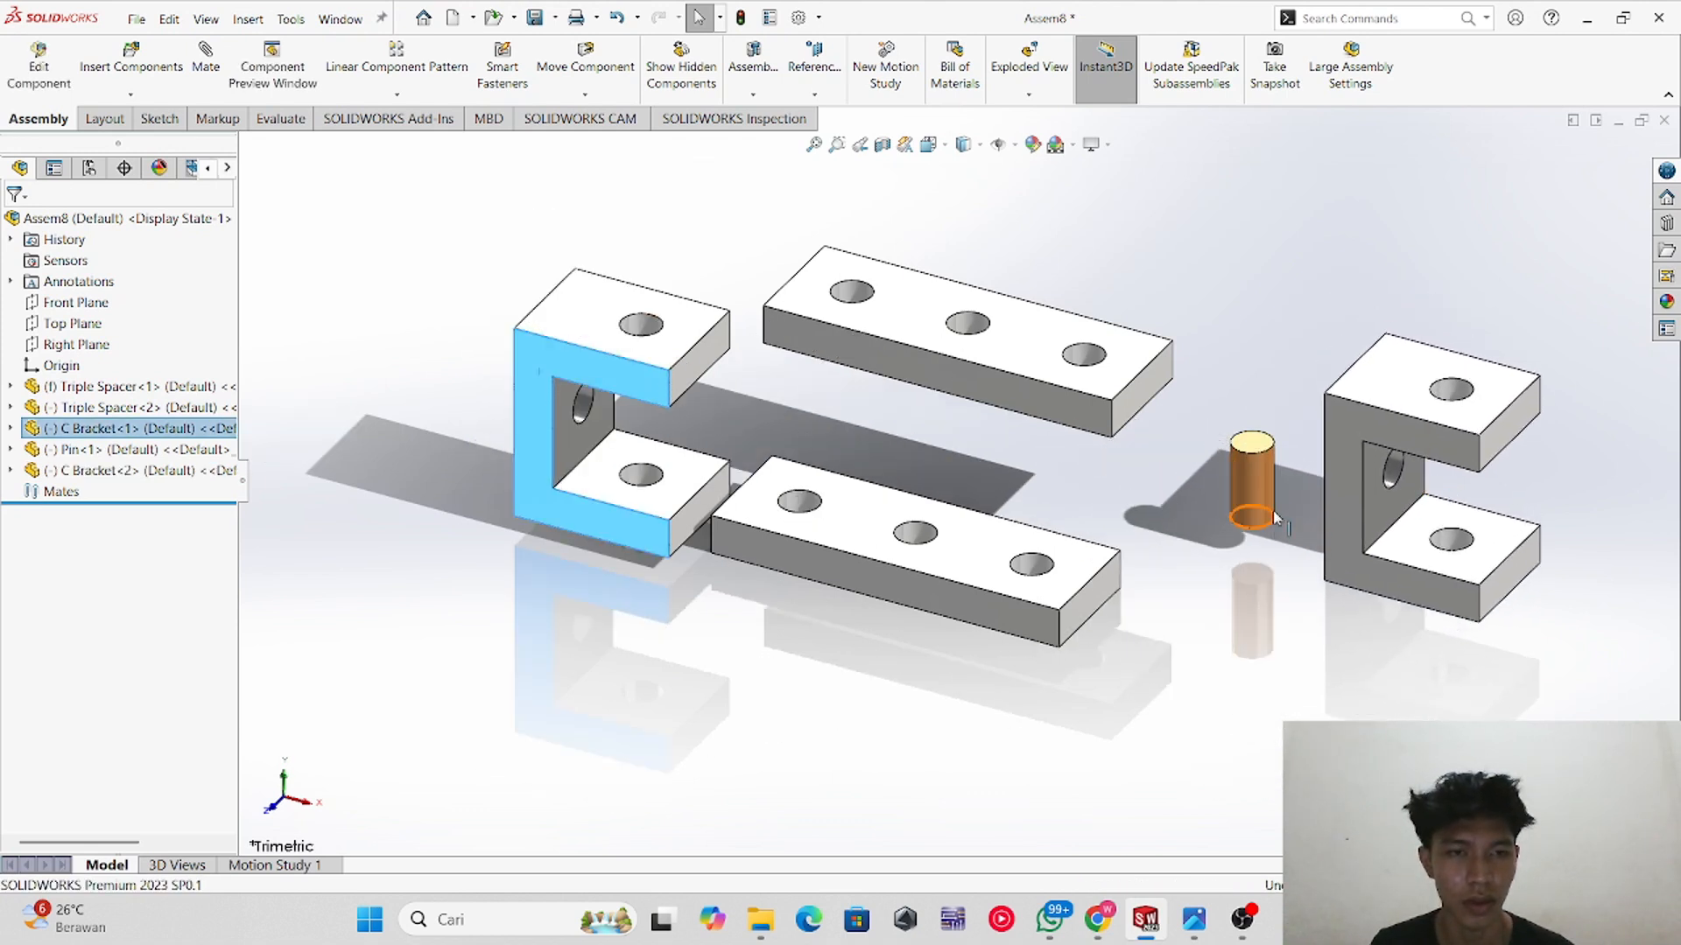
left_click_drag(1260, 491, 1260, 218, "ctrl")
left_click_drag(1261, 484, 1340, 207, "ctrl")
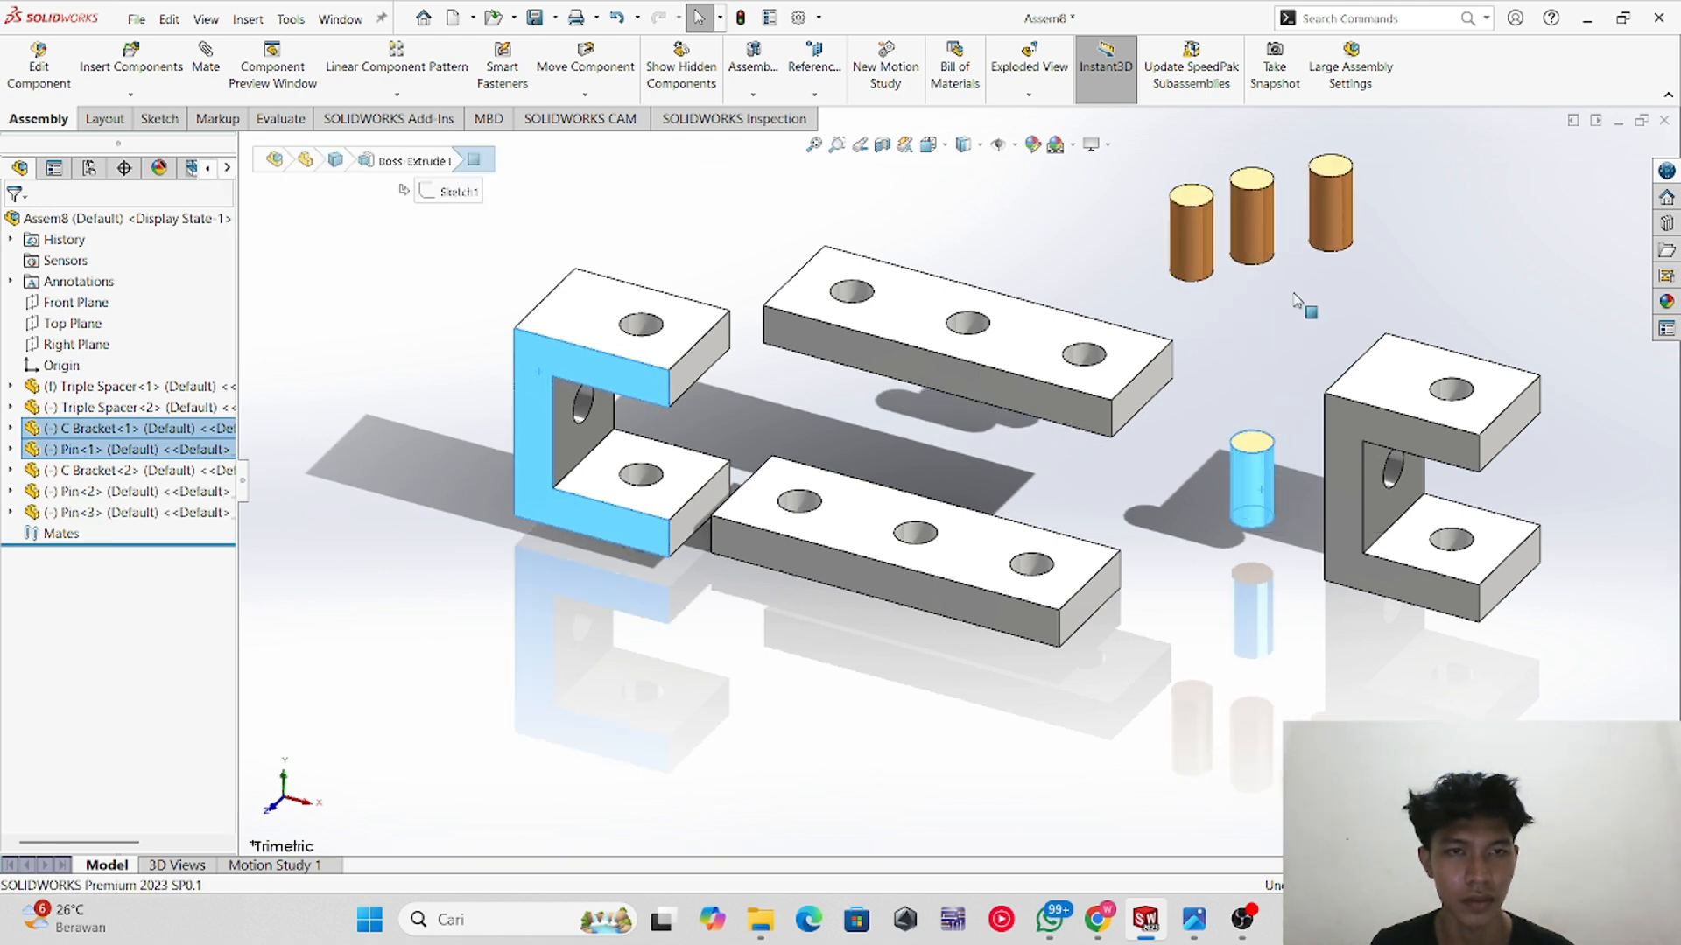
left_click(784, 692)
left_click_drag(902, 385, 830, 324)
left_click(814, 429)
middle_click_drag(718, 438, 767, 399)
scroll(768, 398, "down", 1)
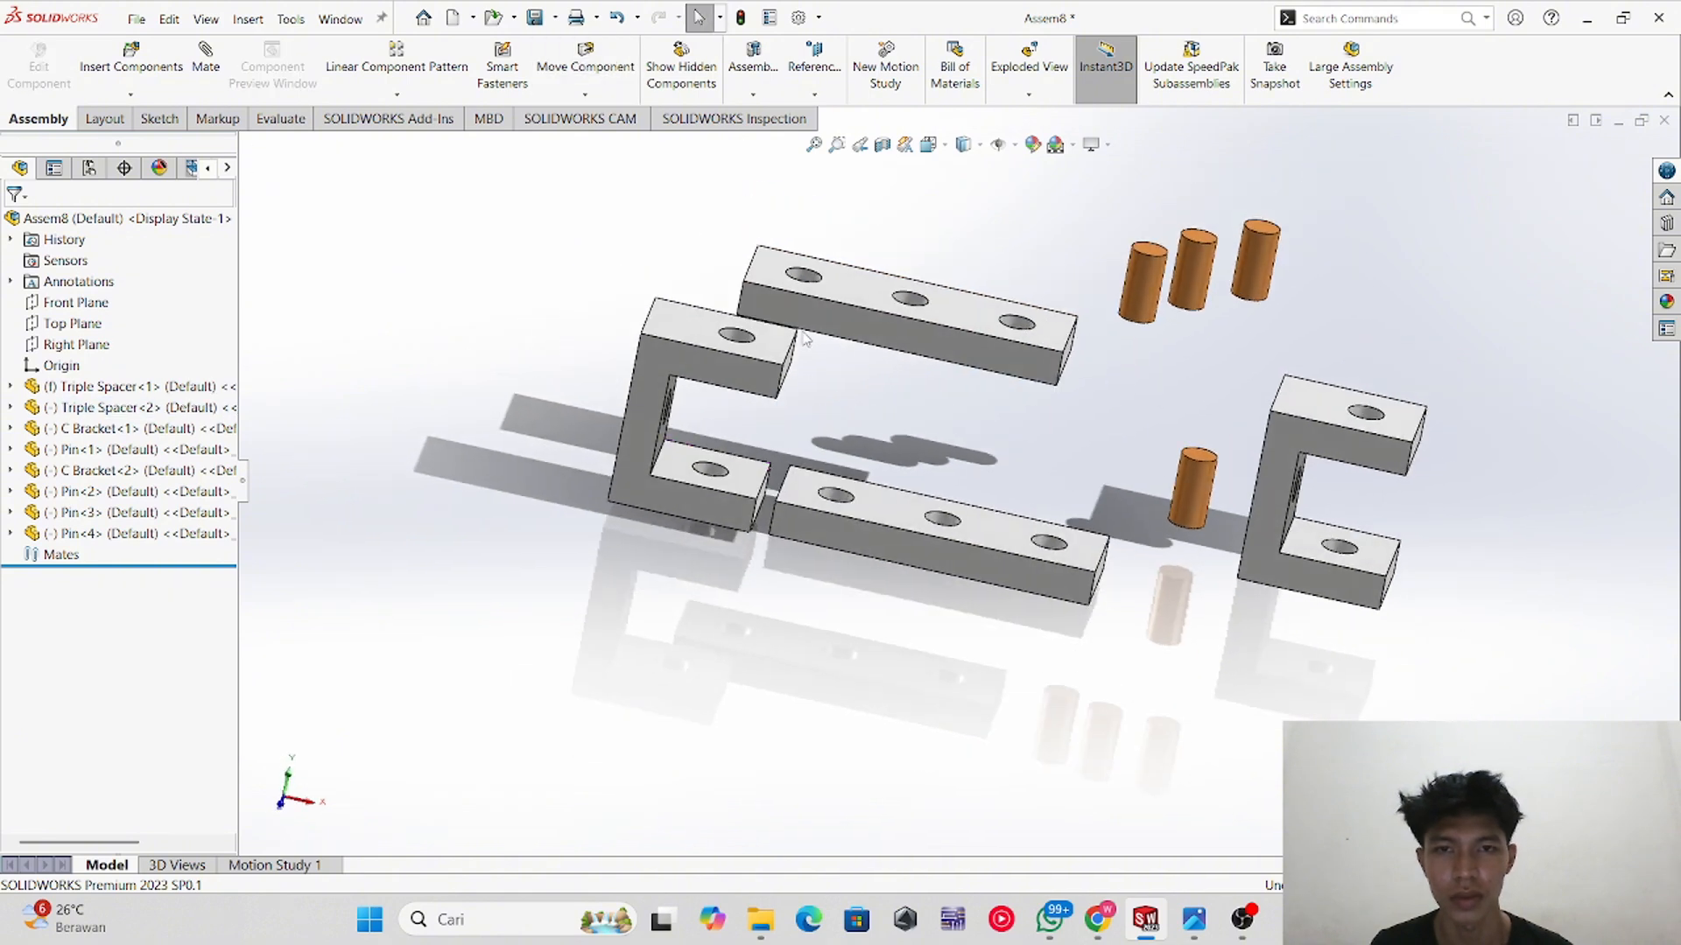
scroll(800, 338, "up", 2)
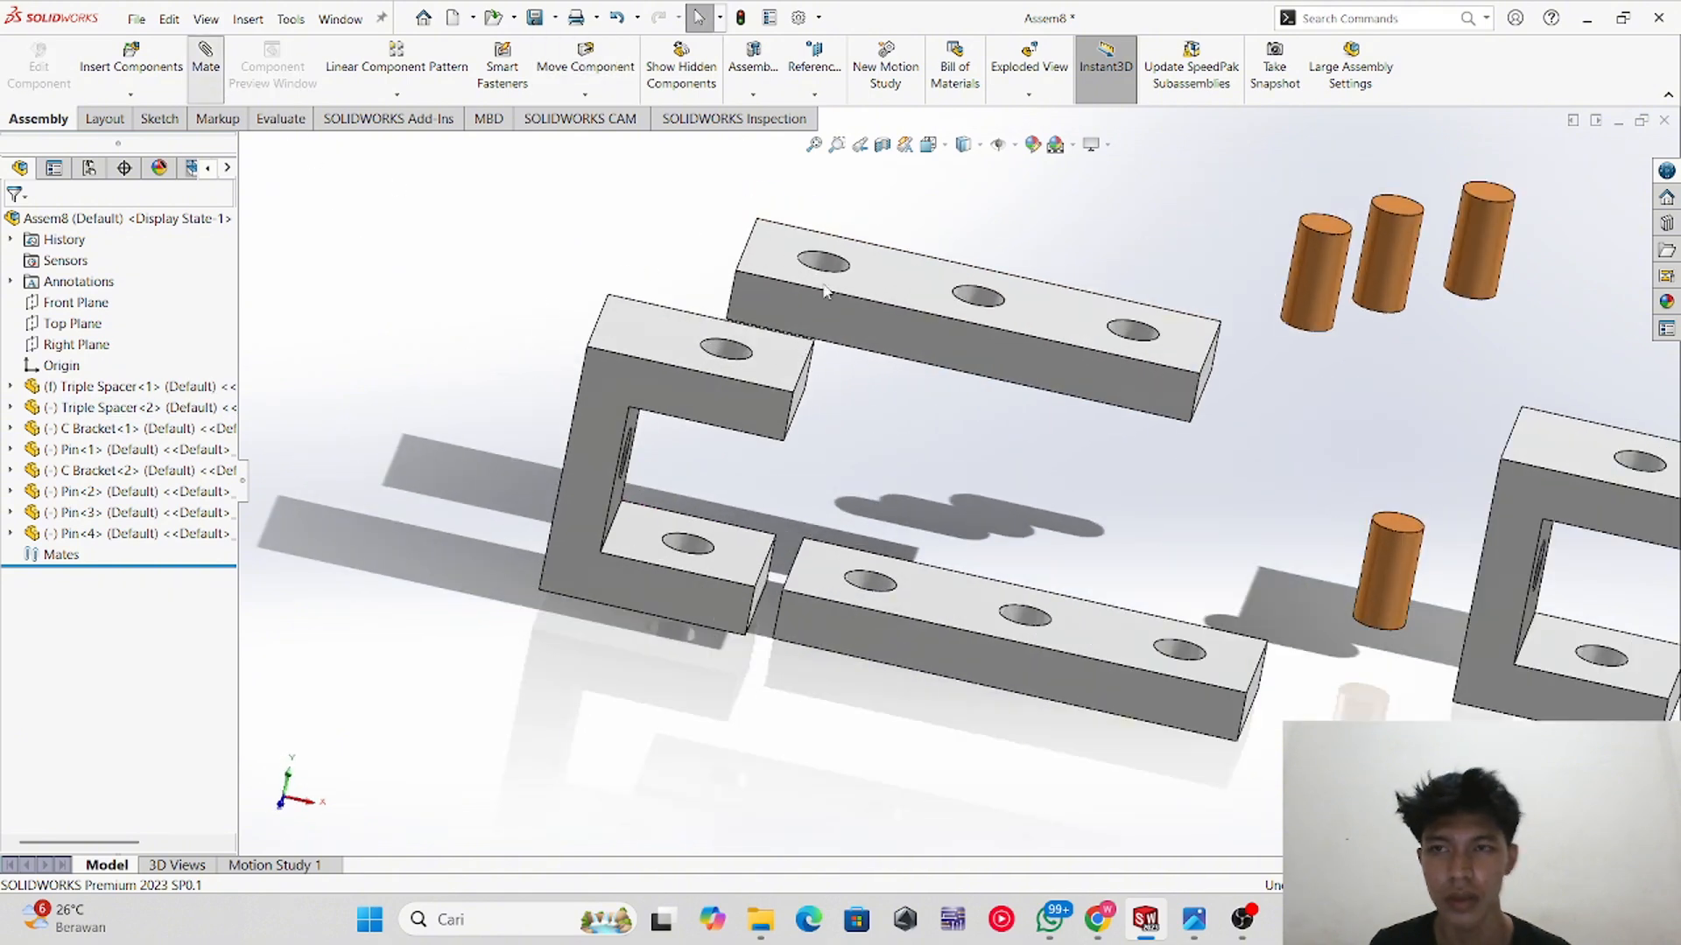
middle_click_drag(844, 389, 811, 473)
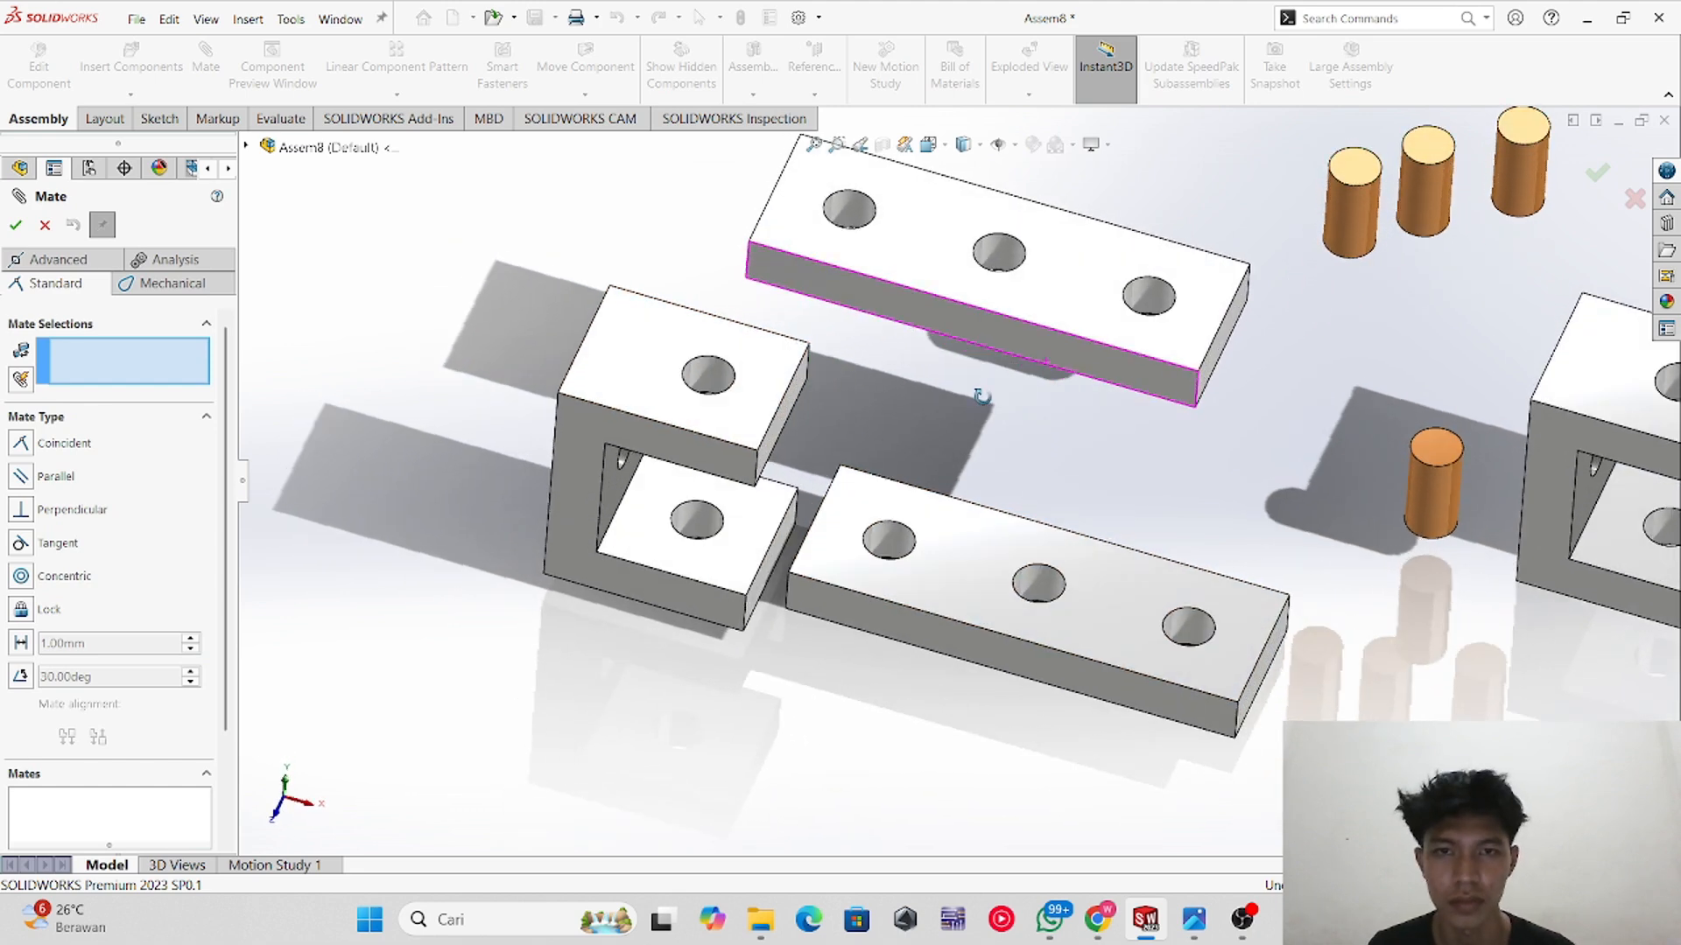
scroll(967, 451, "down", 3)
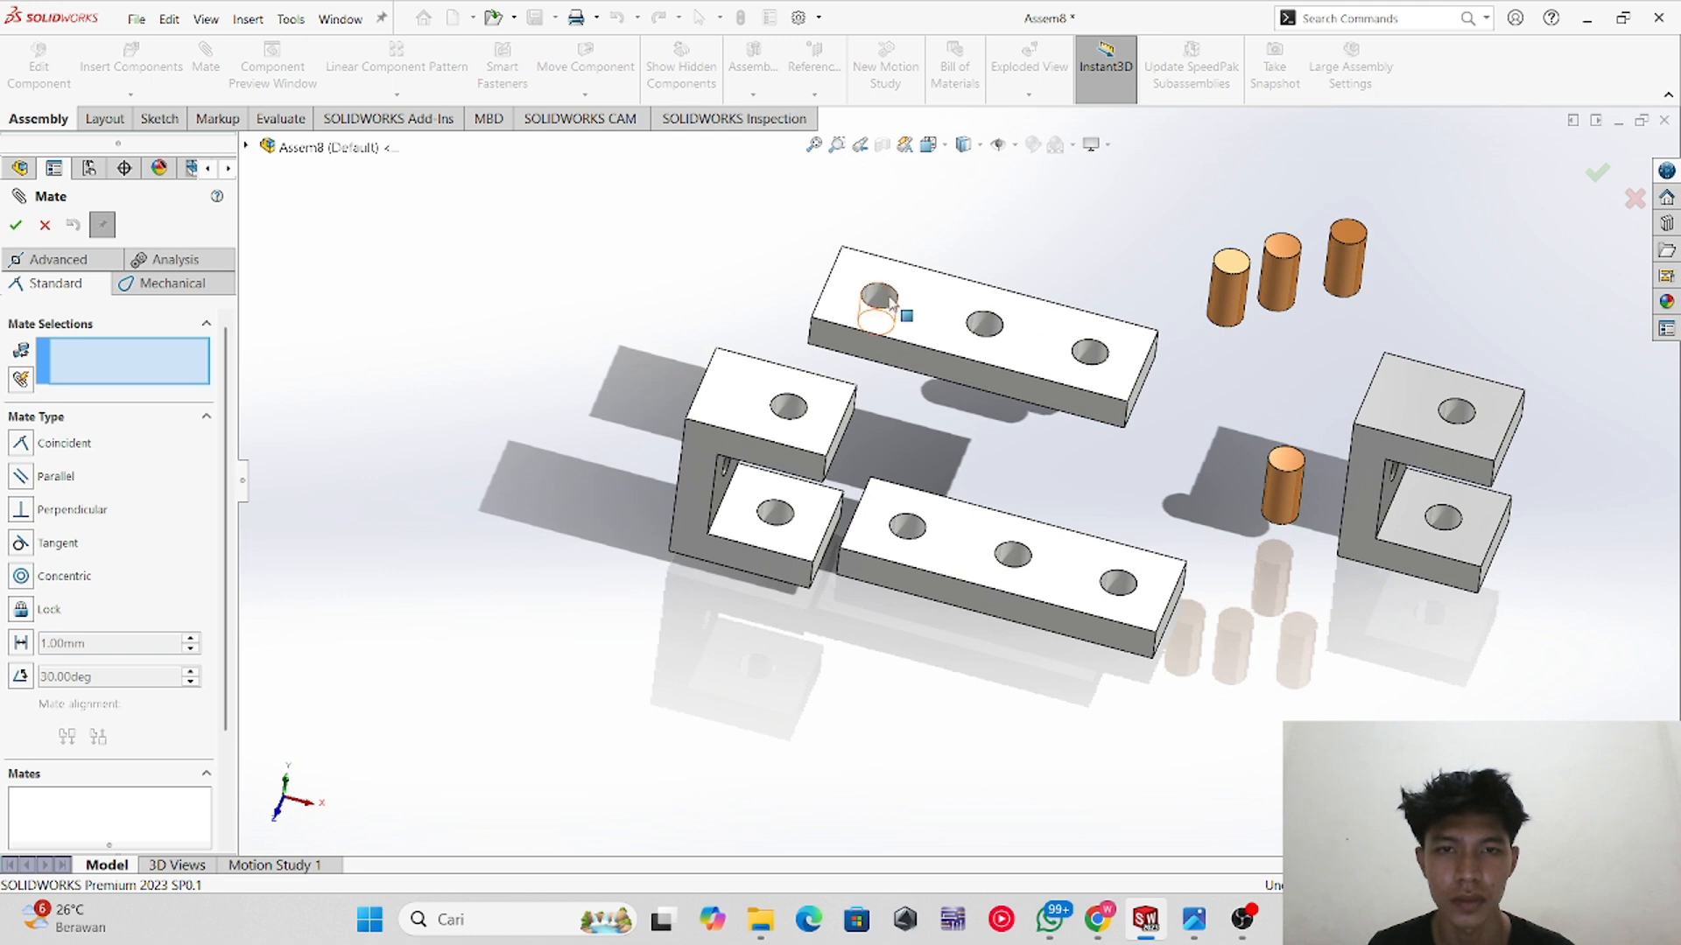
left_click(888, 300)
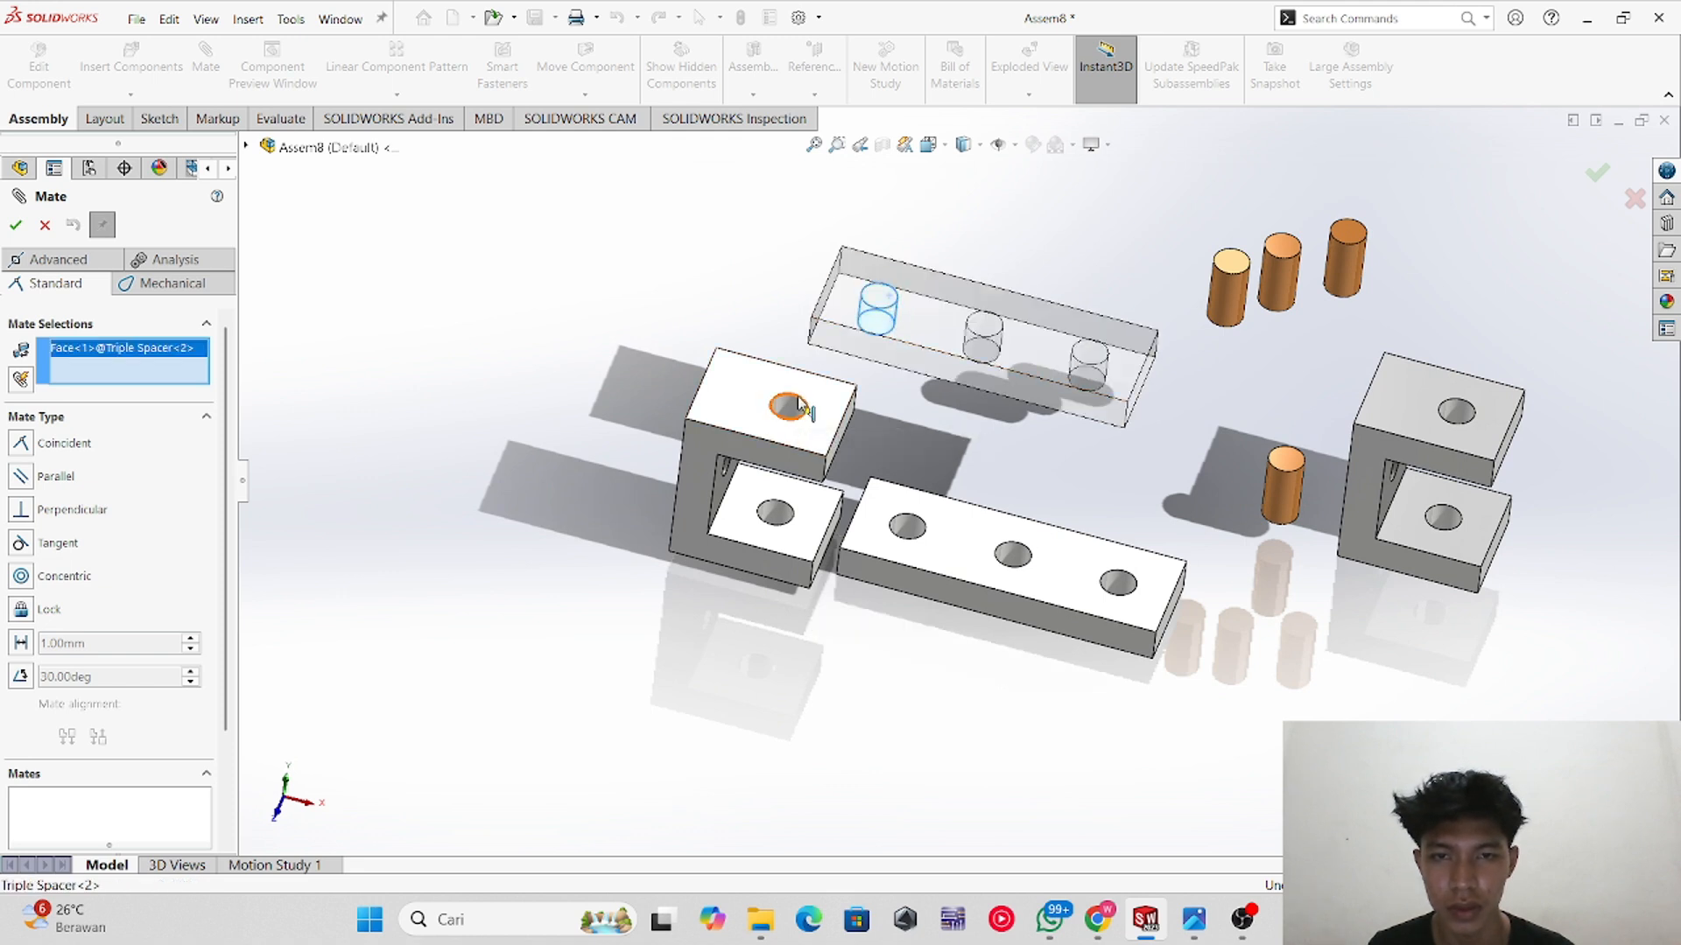
left_click(801, 406)
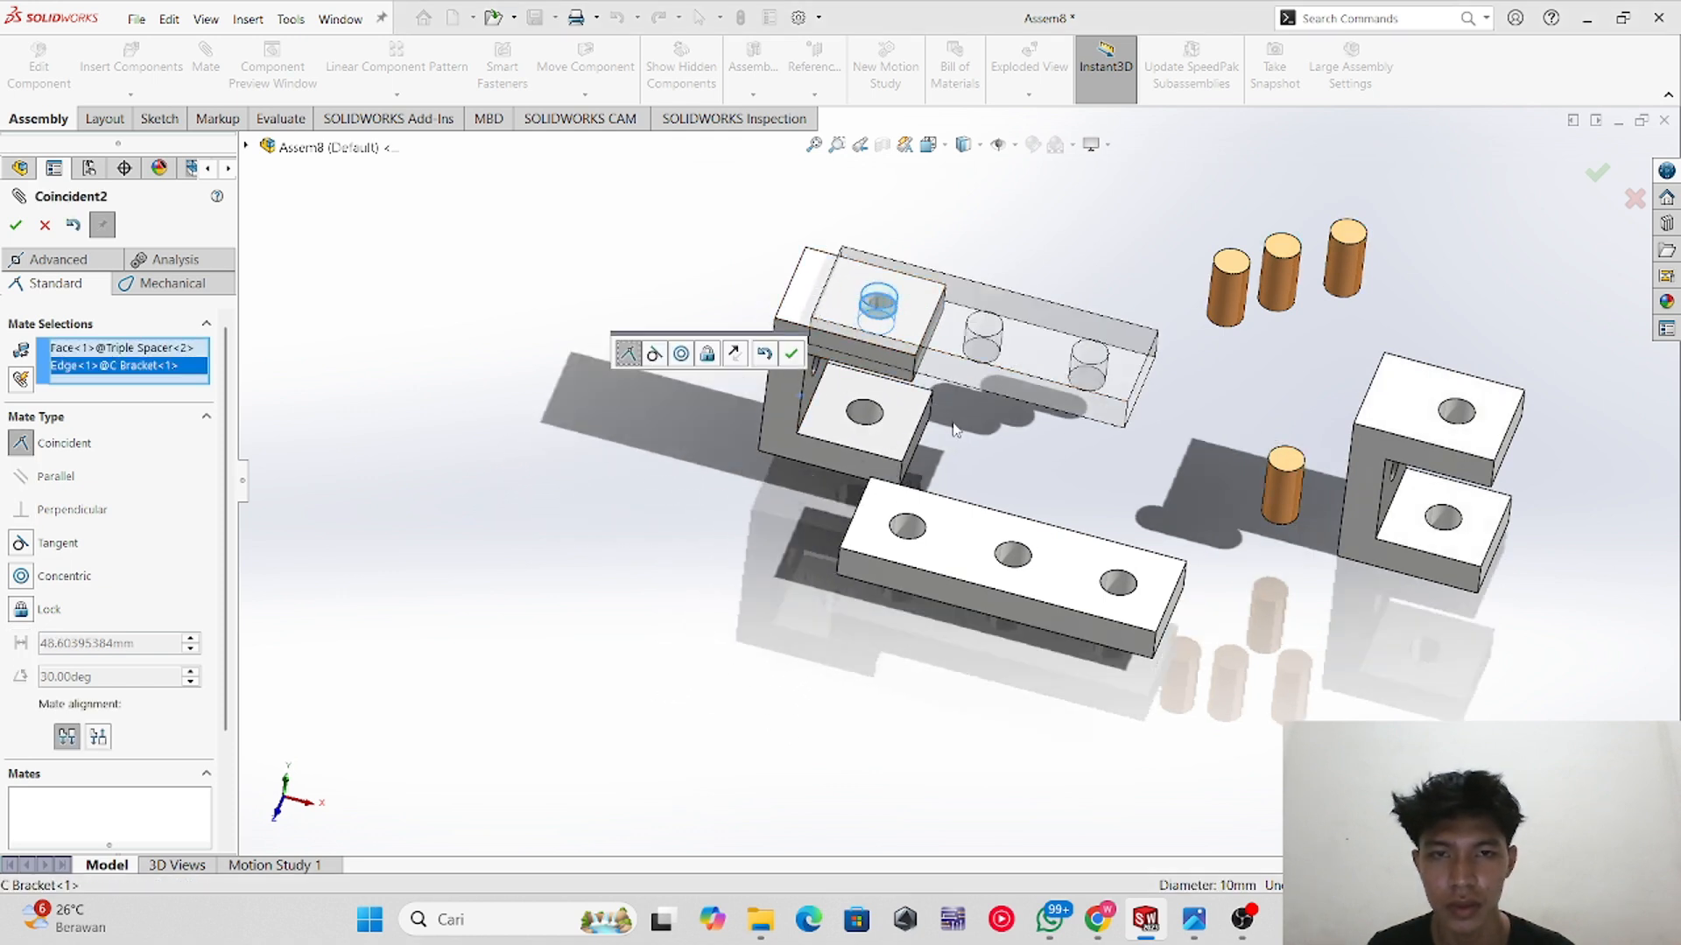
middle_click_drag(801, 405, 824, 462)
scroll(966, 408, "up", 1)
middle_click_drag(965, 408, 948, 252)
scroll(924, 446, "down", 3)
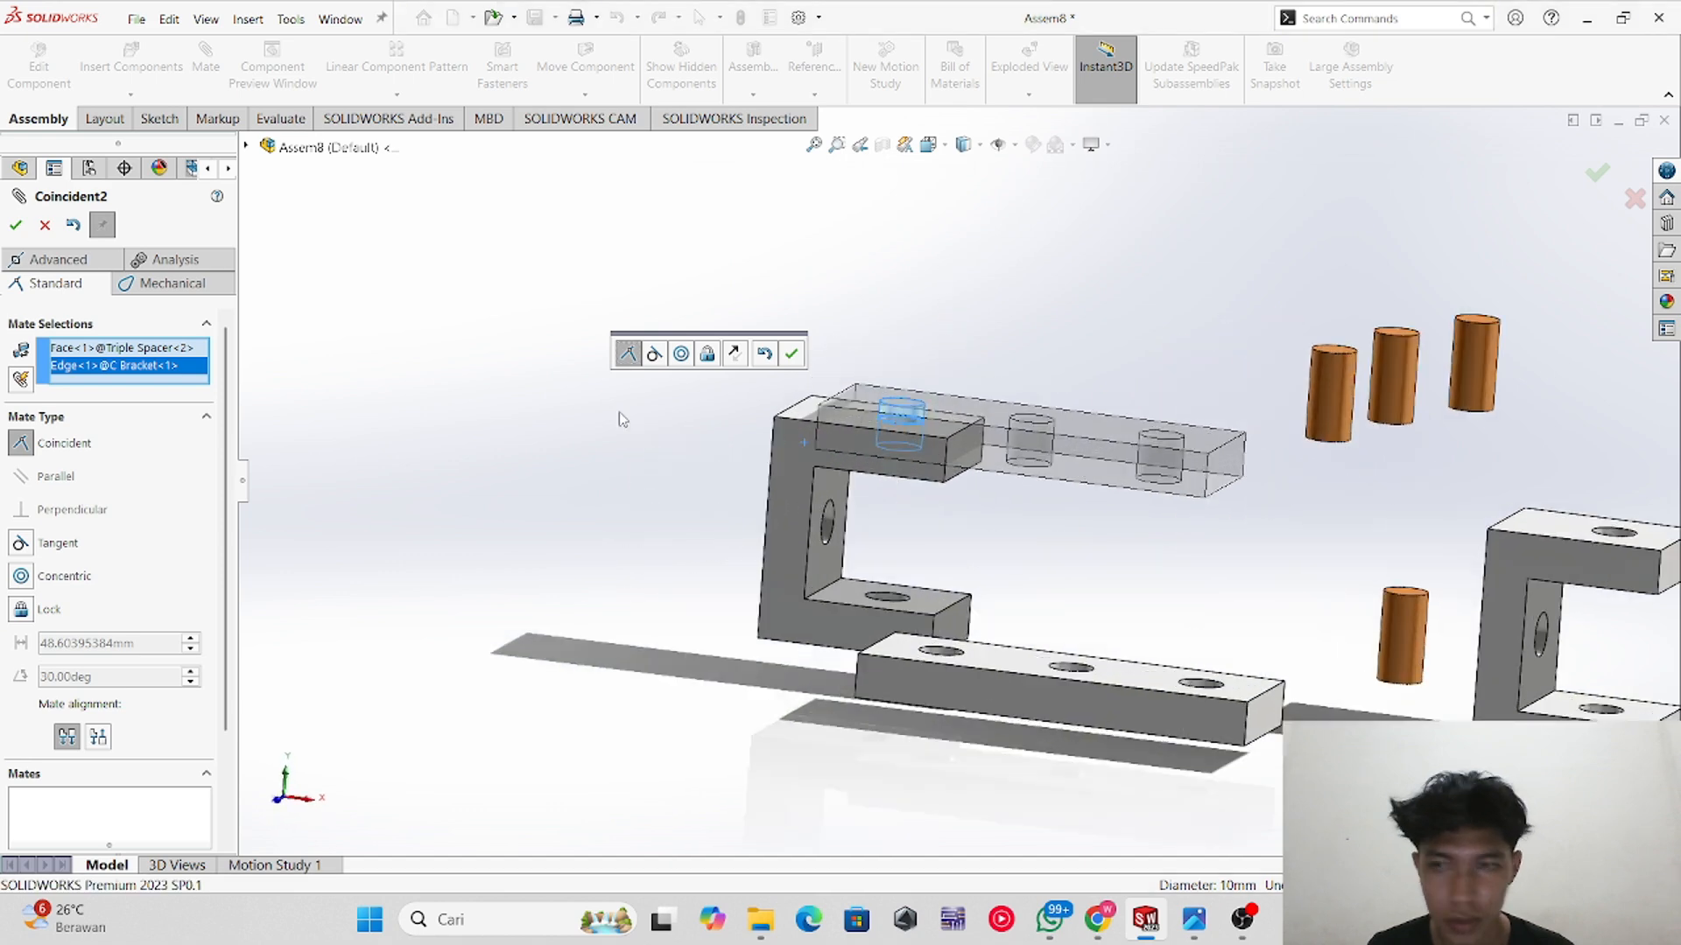
left_click(76, 575)
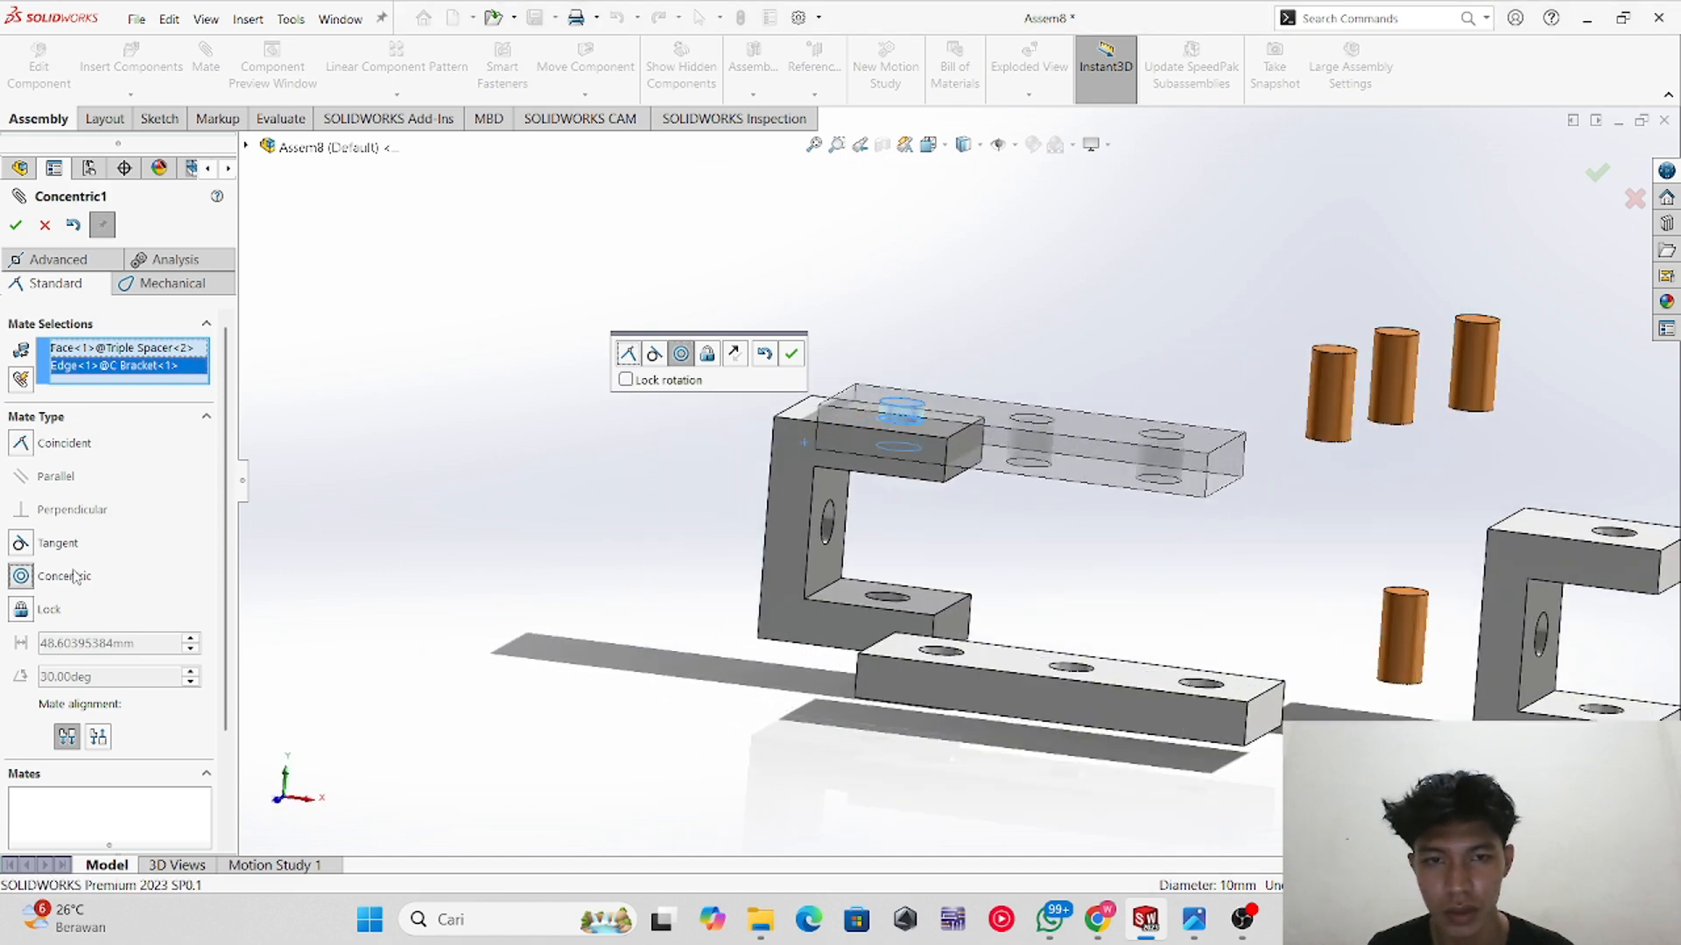
left_click(65, 550)
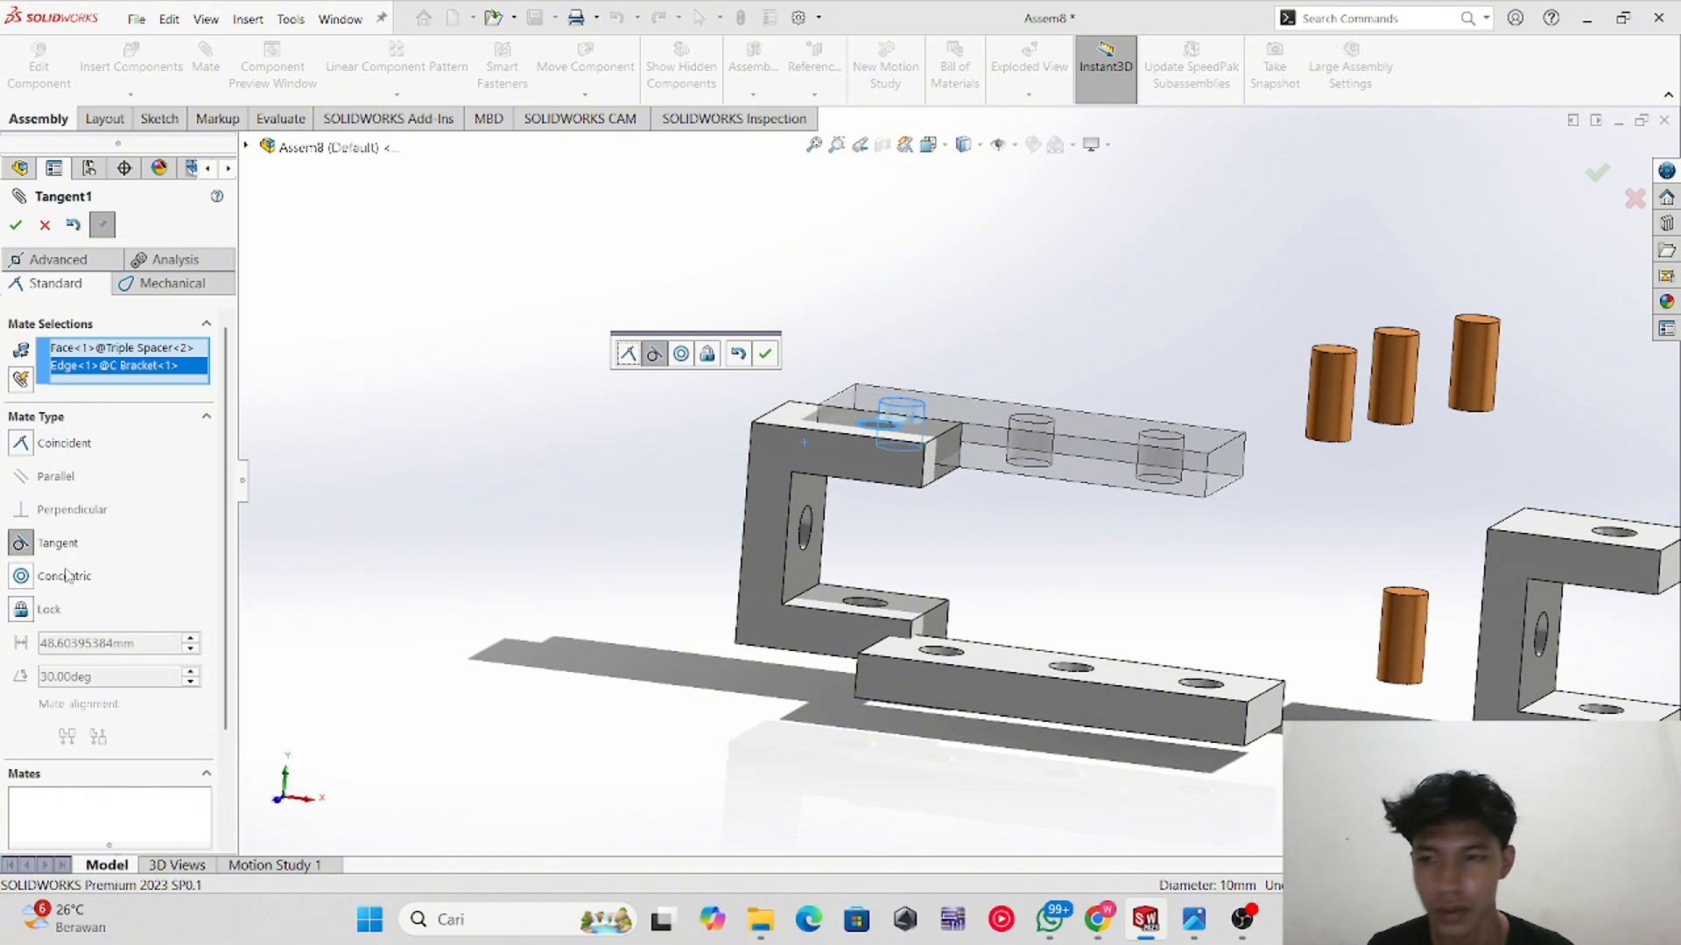
left_click(66, 575)
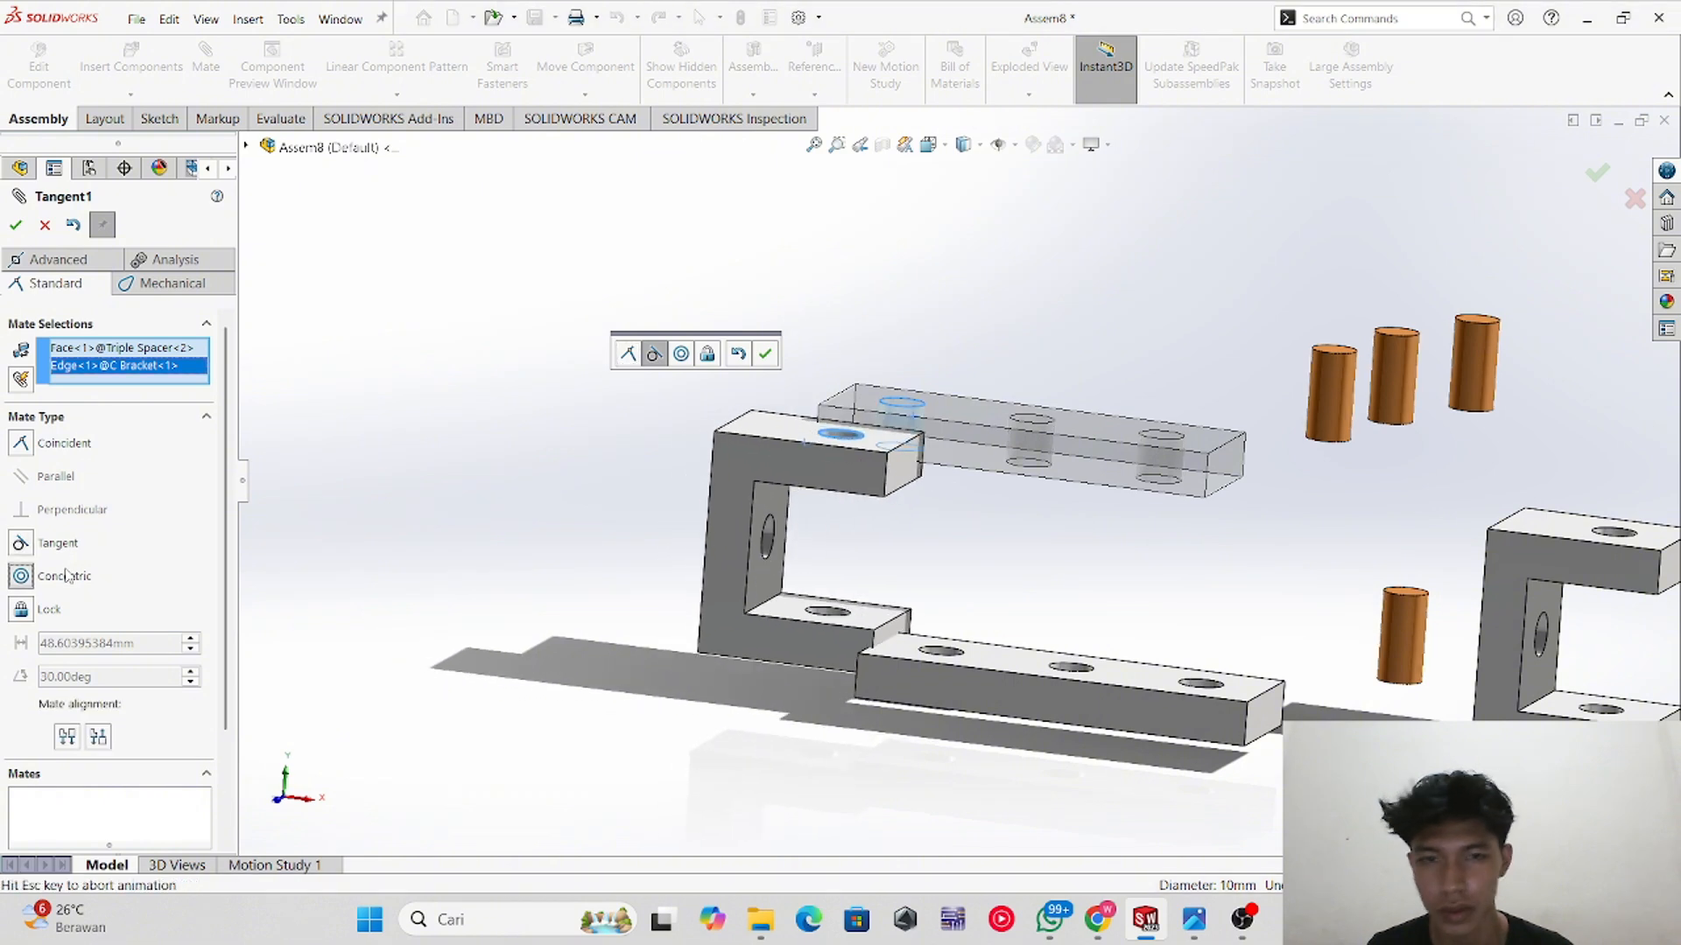
left_click(42, 229)
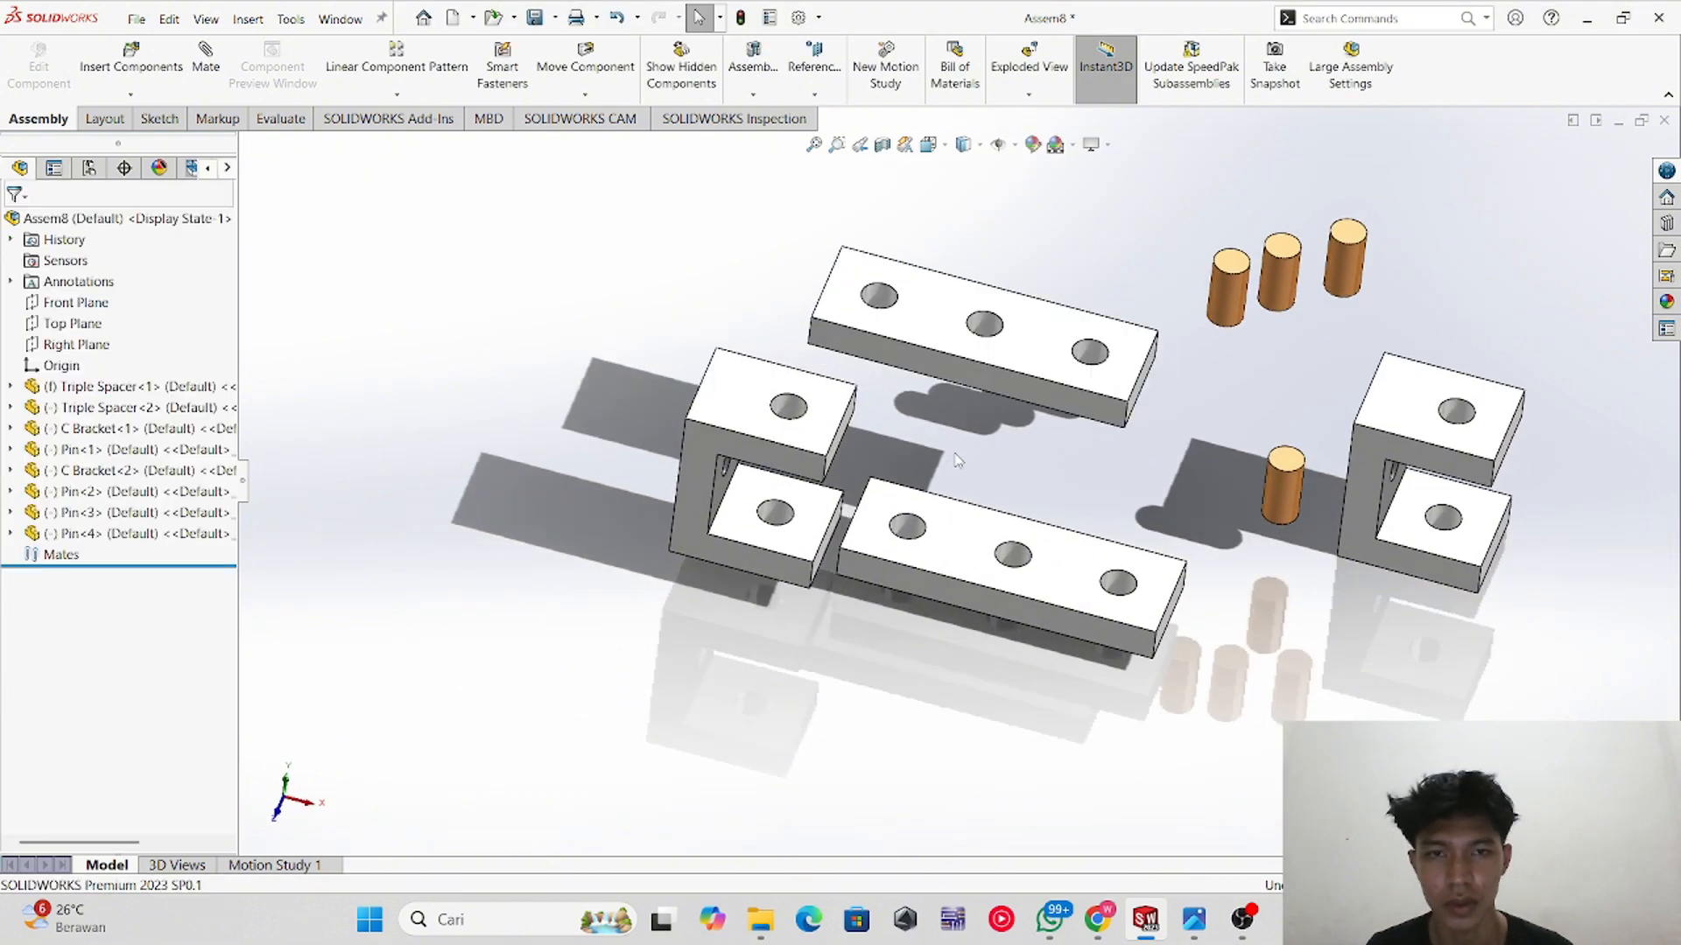
Step: Mate the first C bracket's top face coincident with the upper Triple Spacer's bottom face
scroll(978, 432, "down", 7)
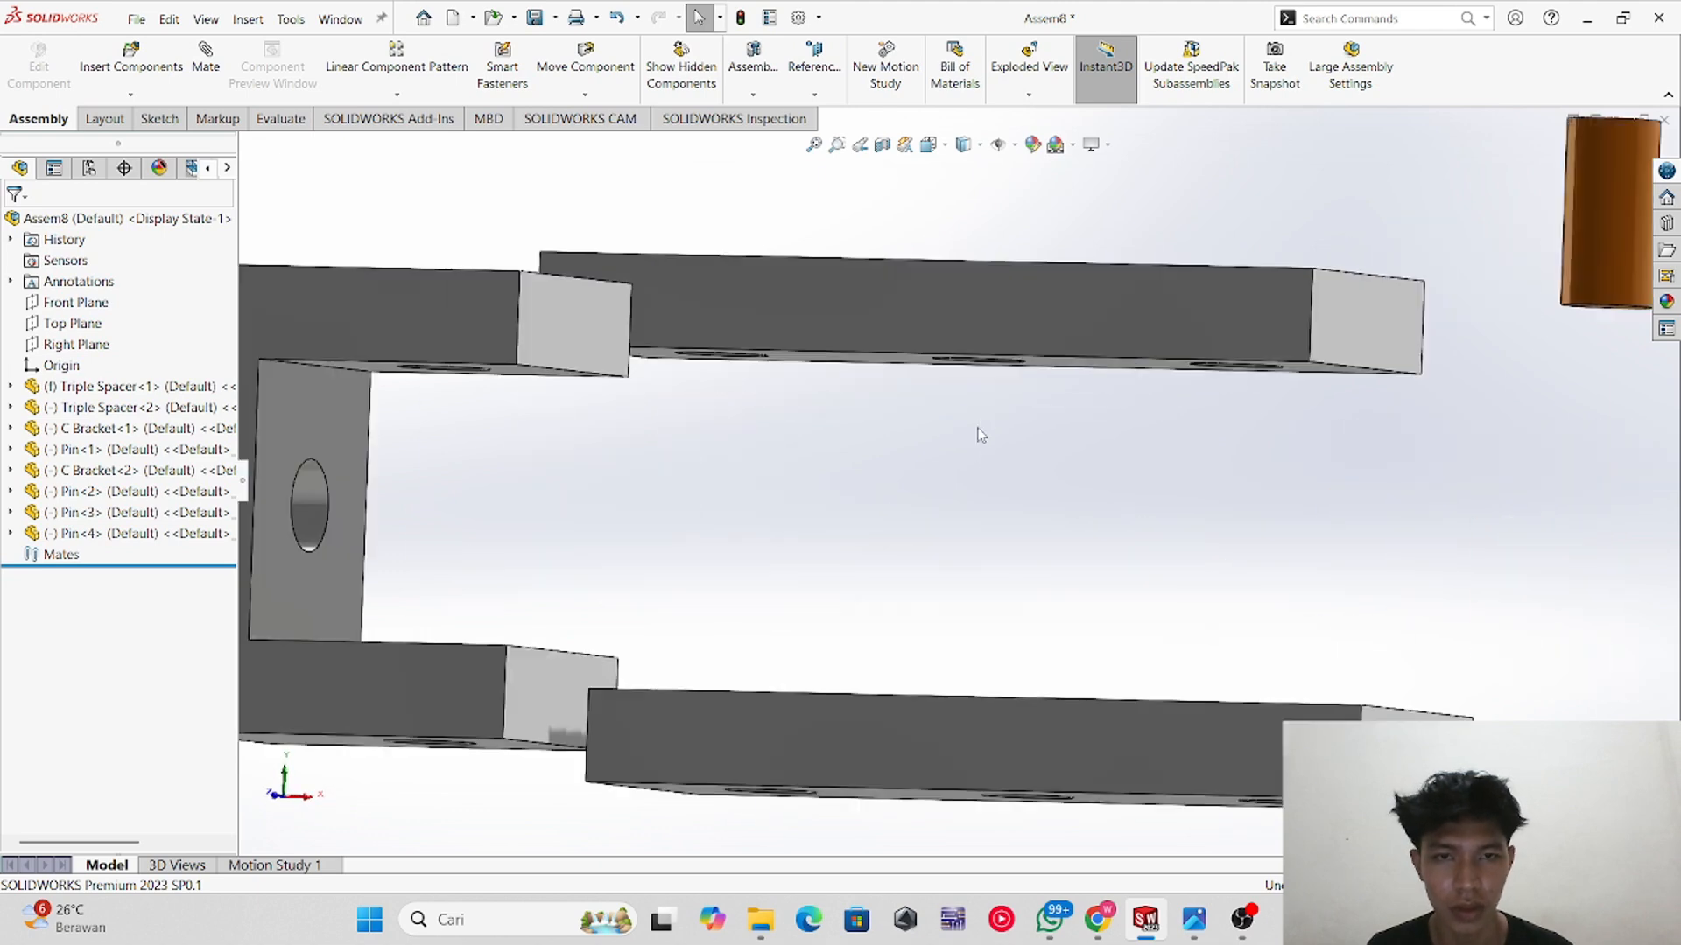
scroll(791, 458, "up", 2)
middle_click_drag(811, 480, 698, 377)
left_click(780, 318)
left_click(634, 214)
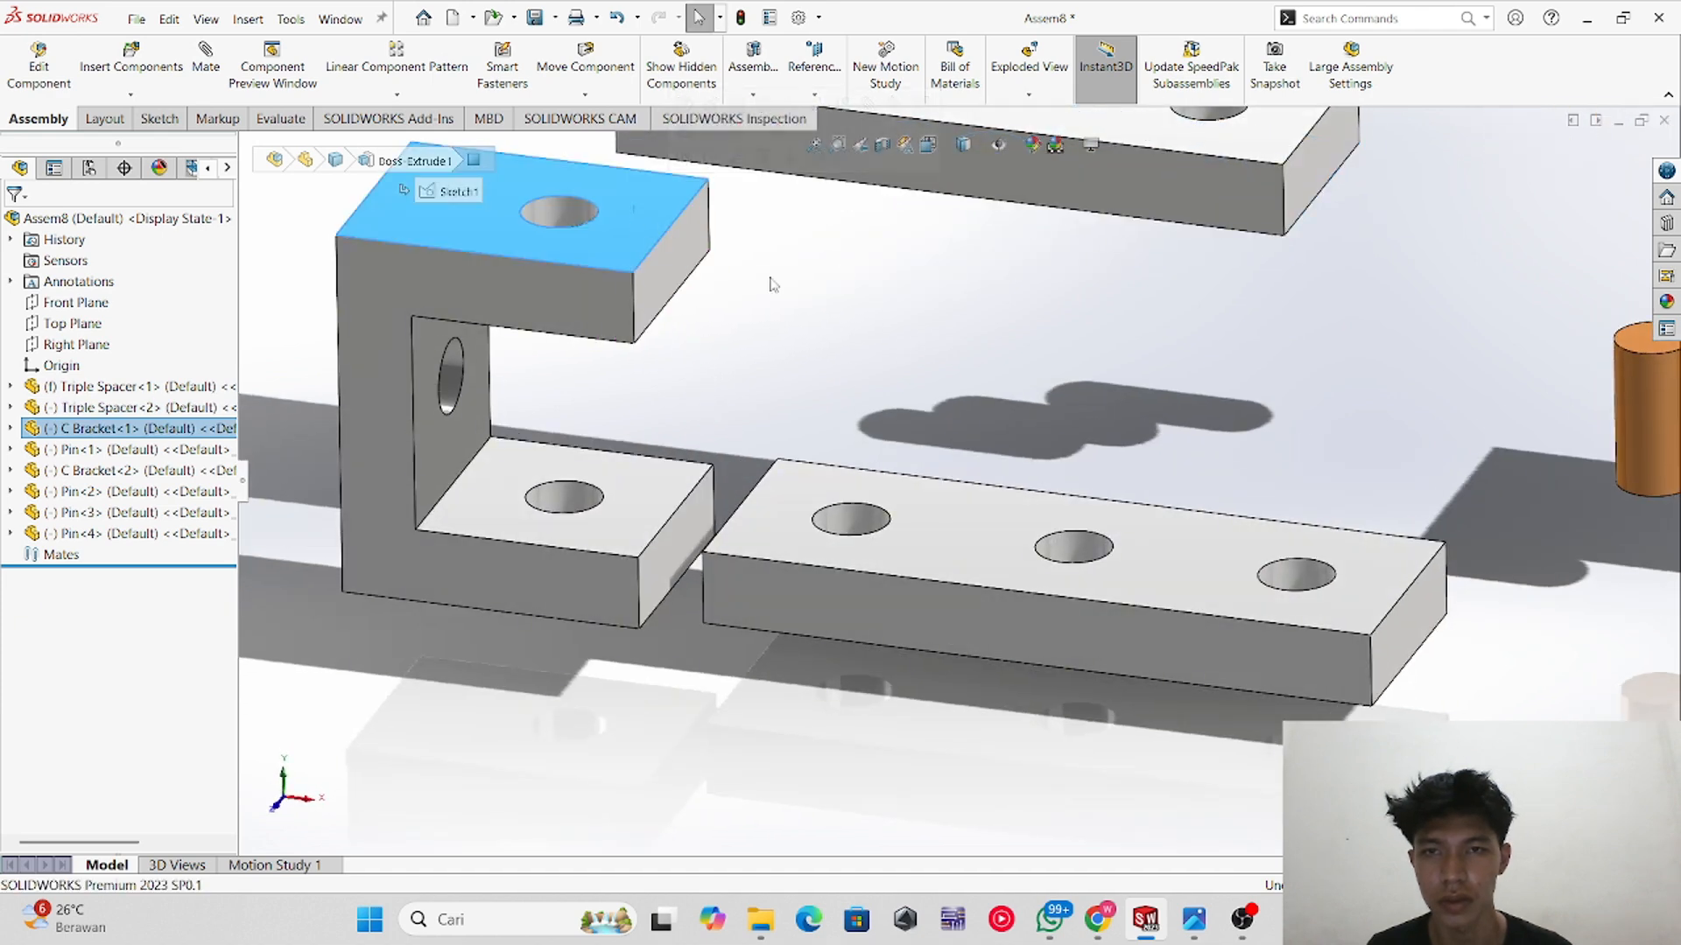
left_click(208, 87)
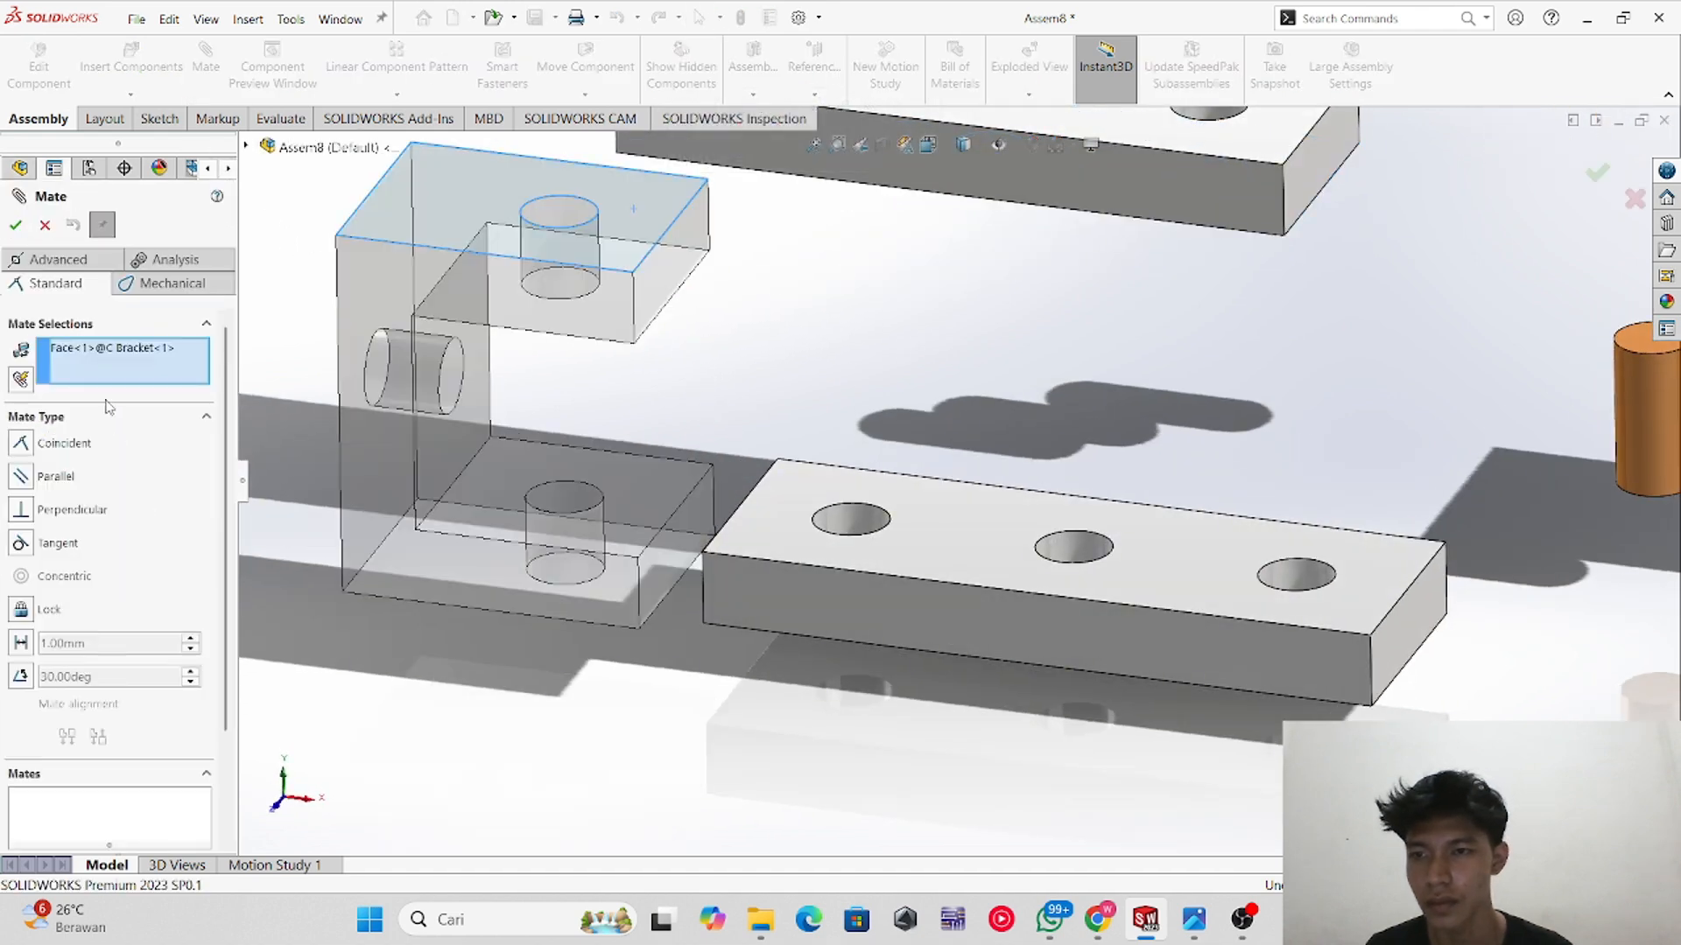
scroll(919, 316, "up", 1)
middle_click_drag(919, 317, 889, 113)
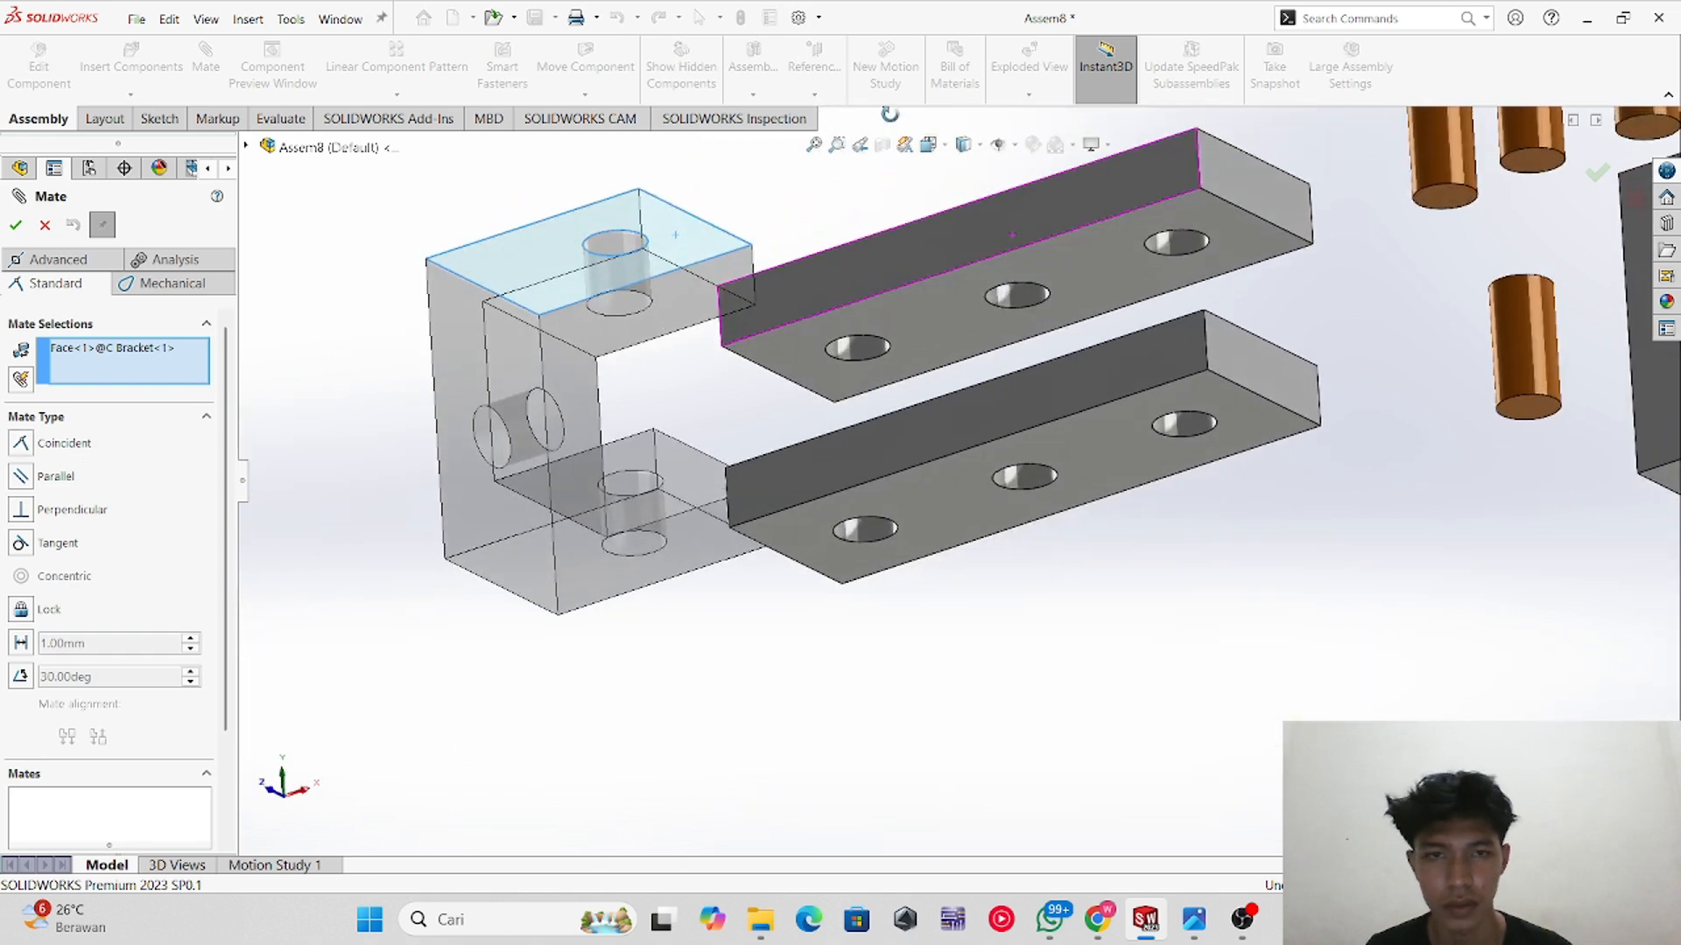
left_click(906, 306)
middle_click_drag(859, 366, 855, 586)
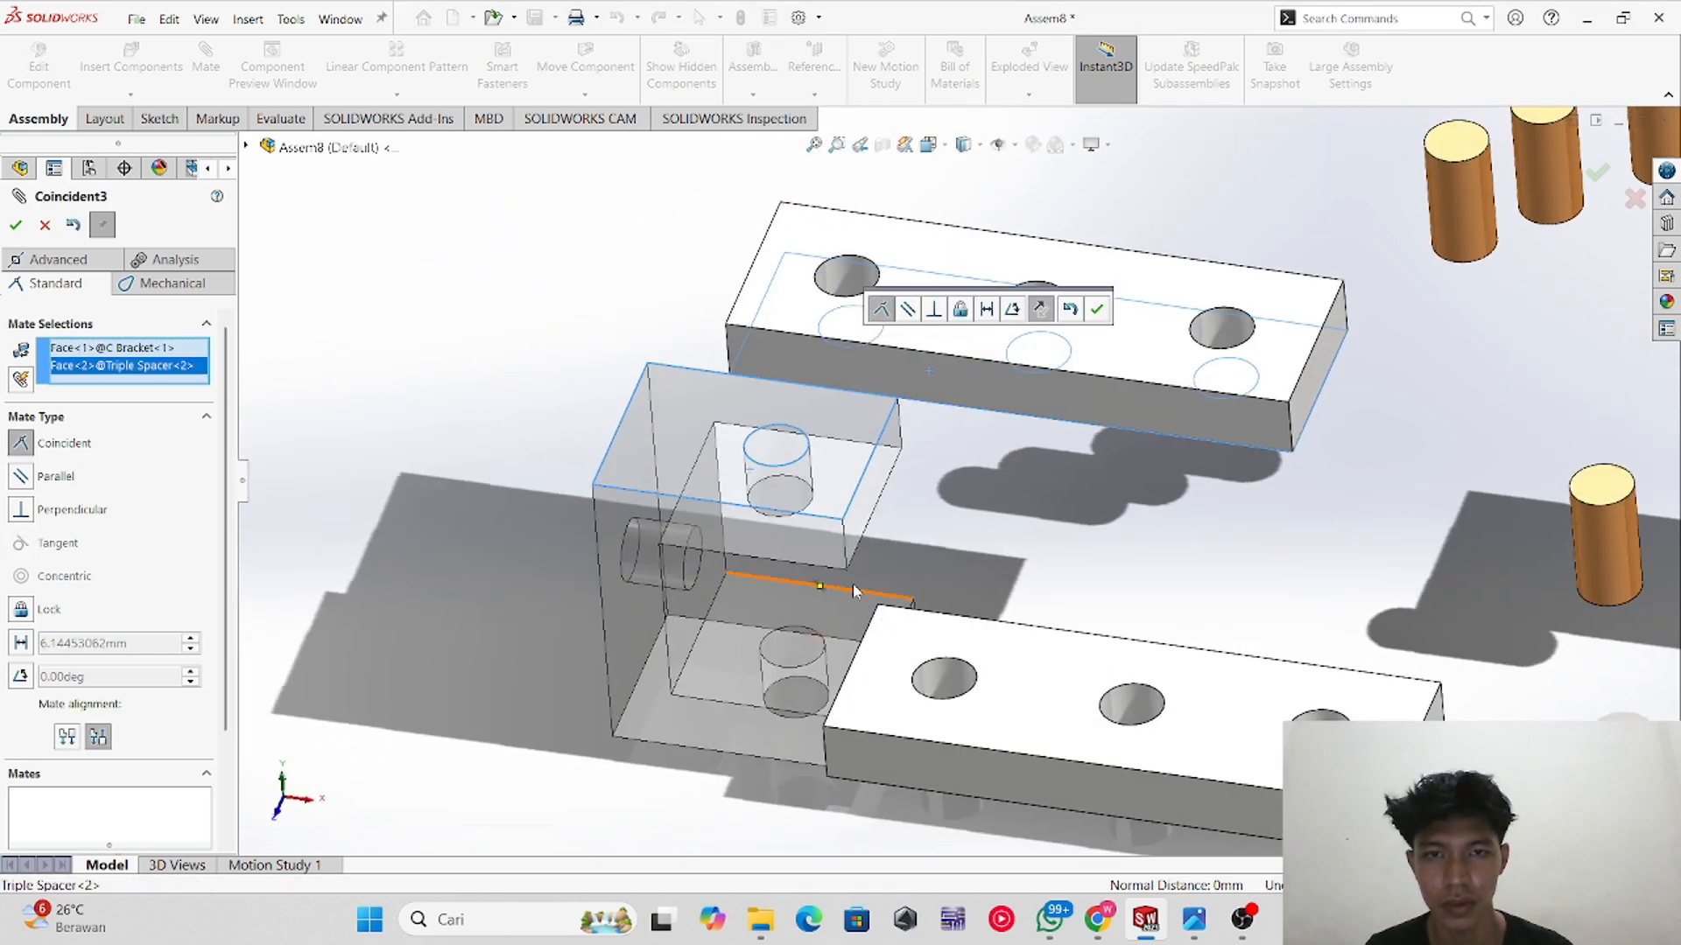
left_click(14, 225)
Step: Mate the upper spacer's end face coincident with the C bracket's outer back face
left_click(867, 356)
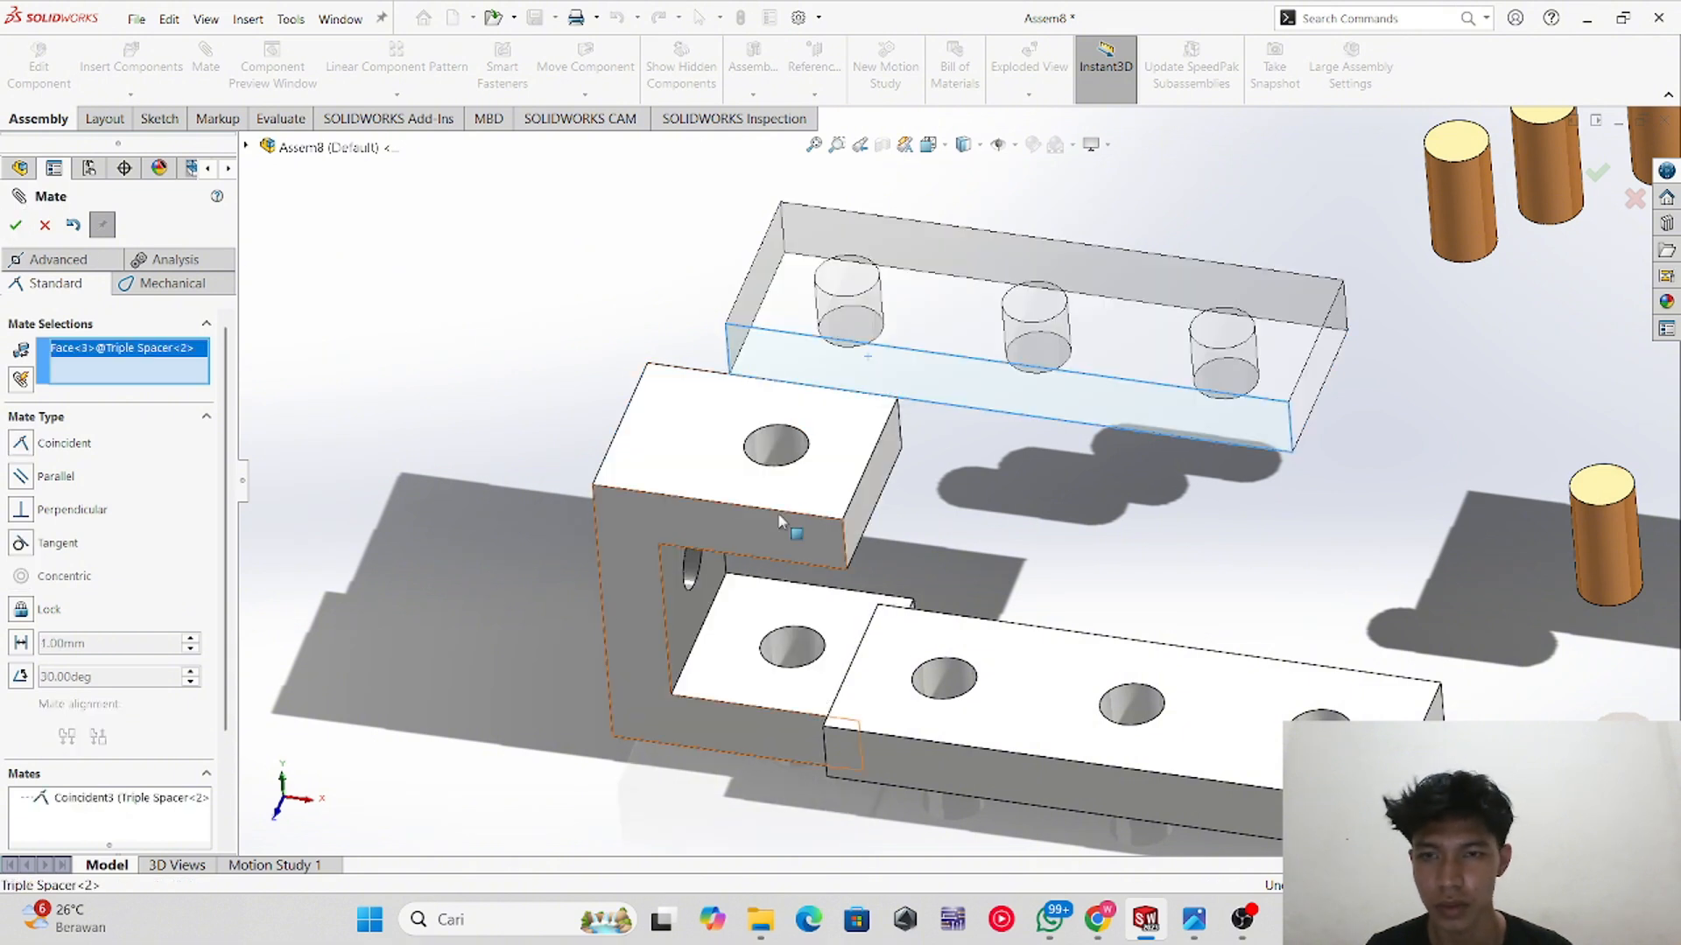
left_click(779, 519)
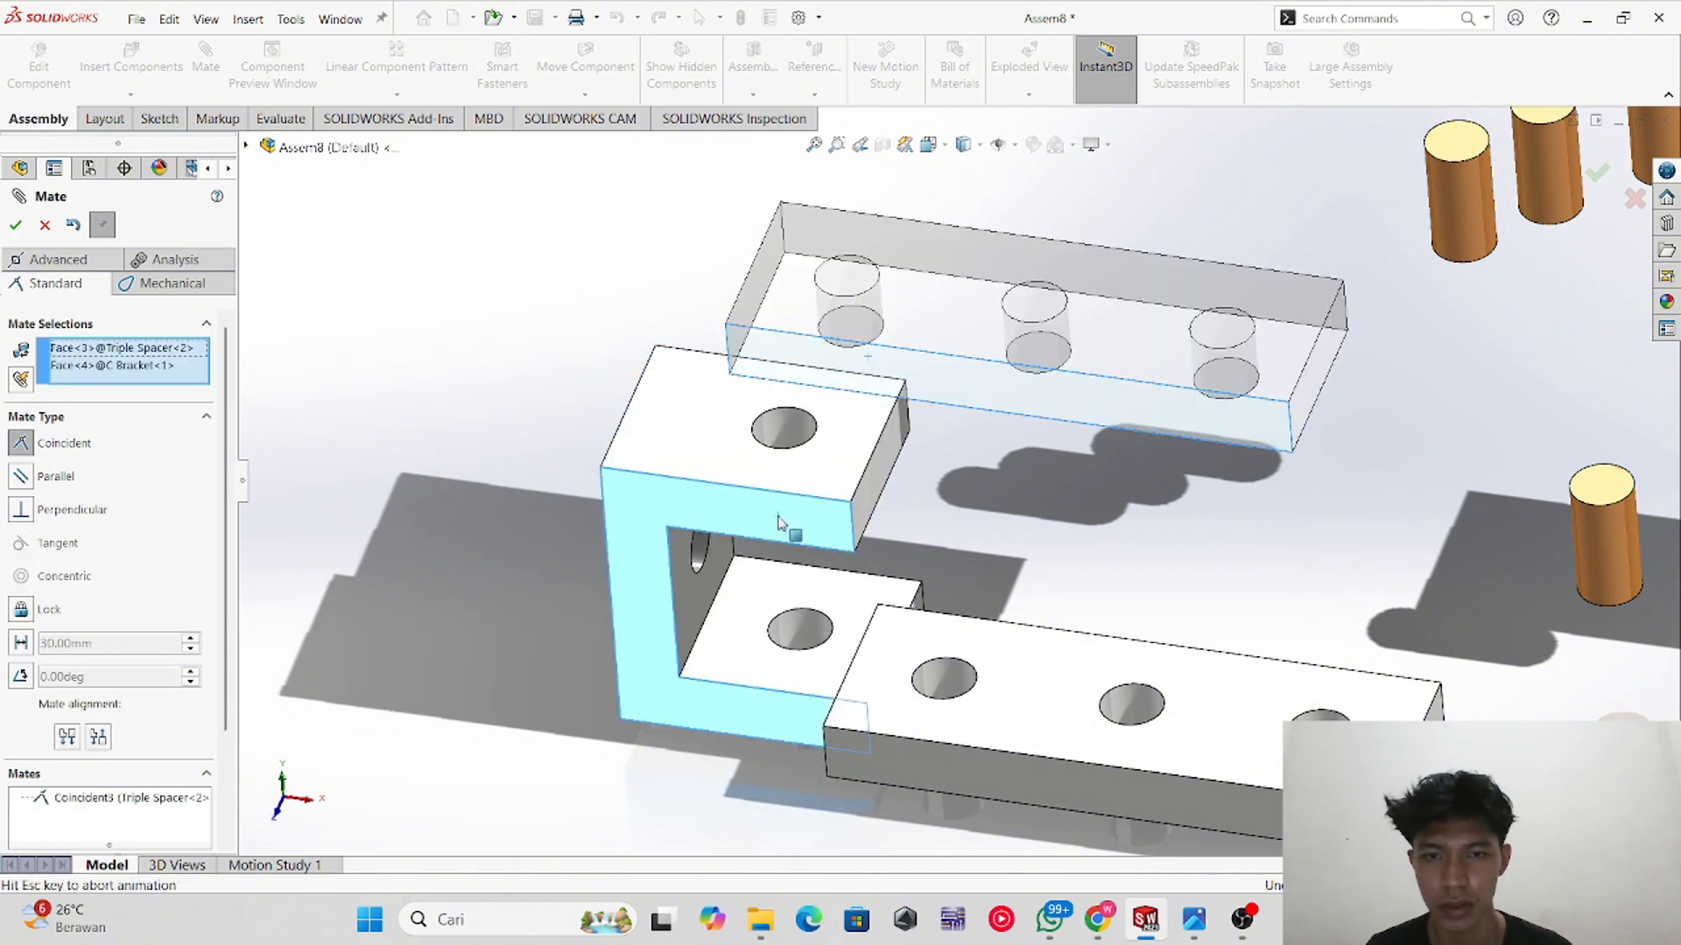
left_click(15, 226)
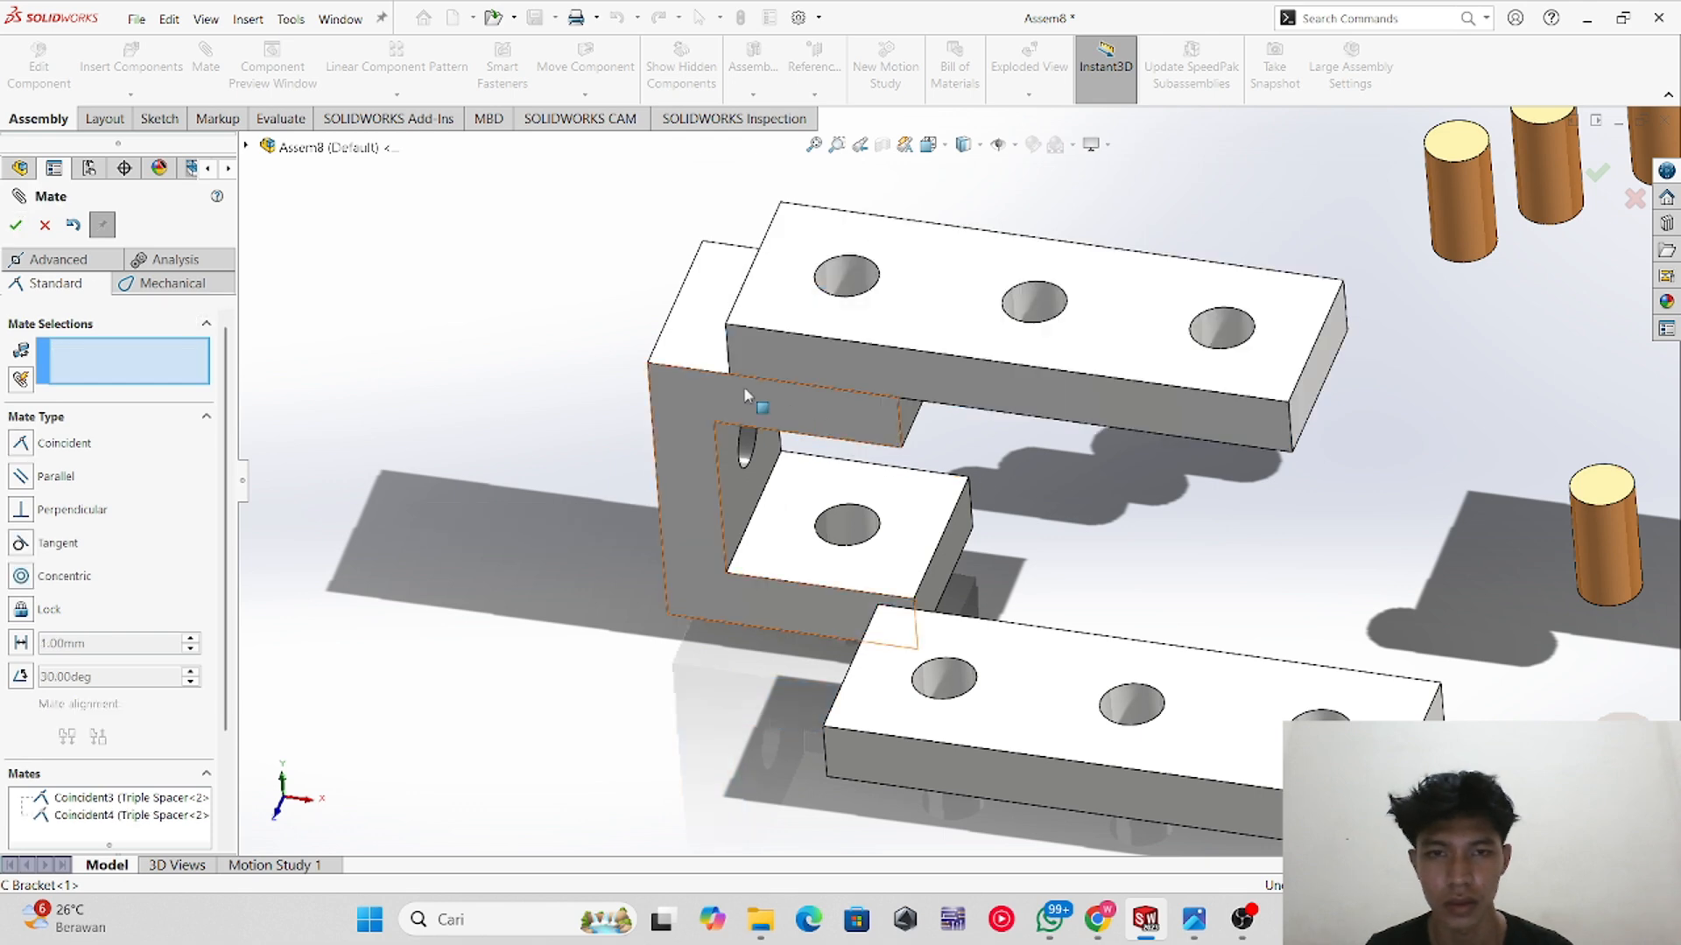
Step: Check the reference drawing, then mate a Pin concentric with the upper spacer's first hole
key("alt+Tab")
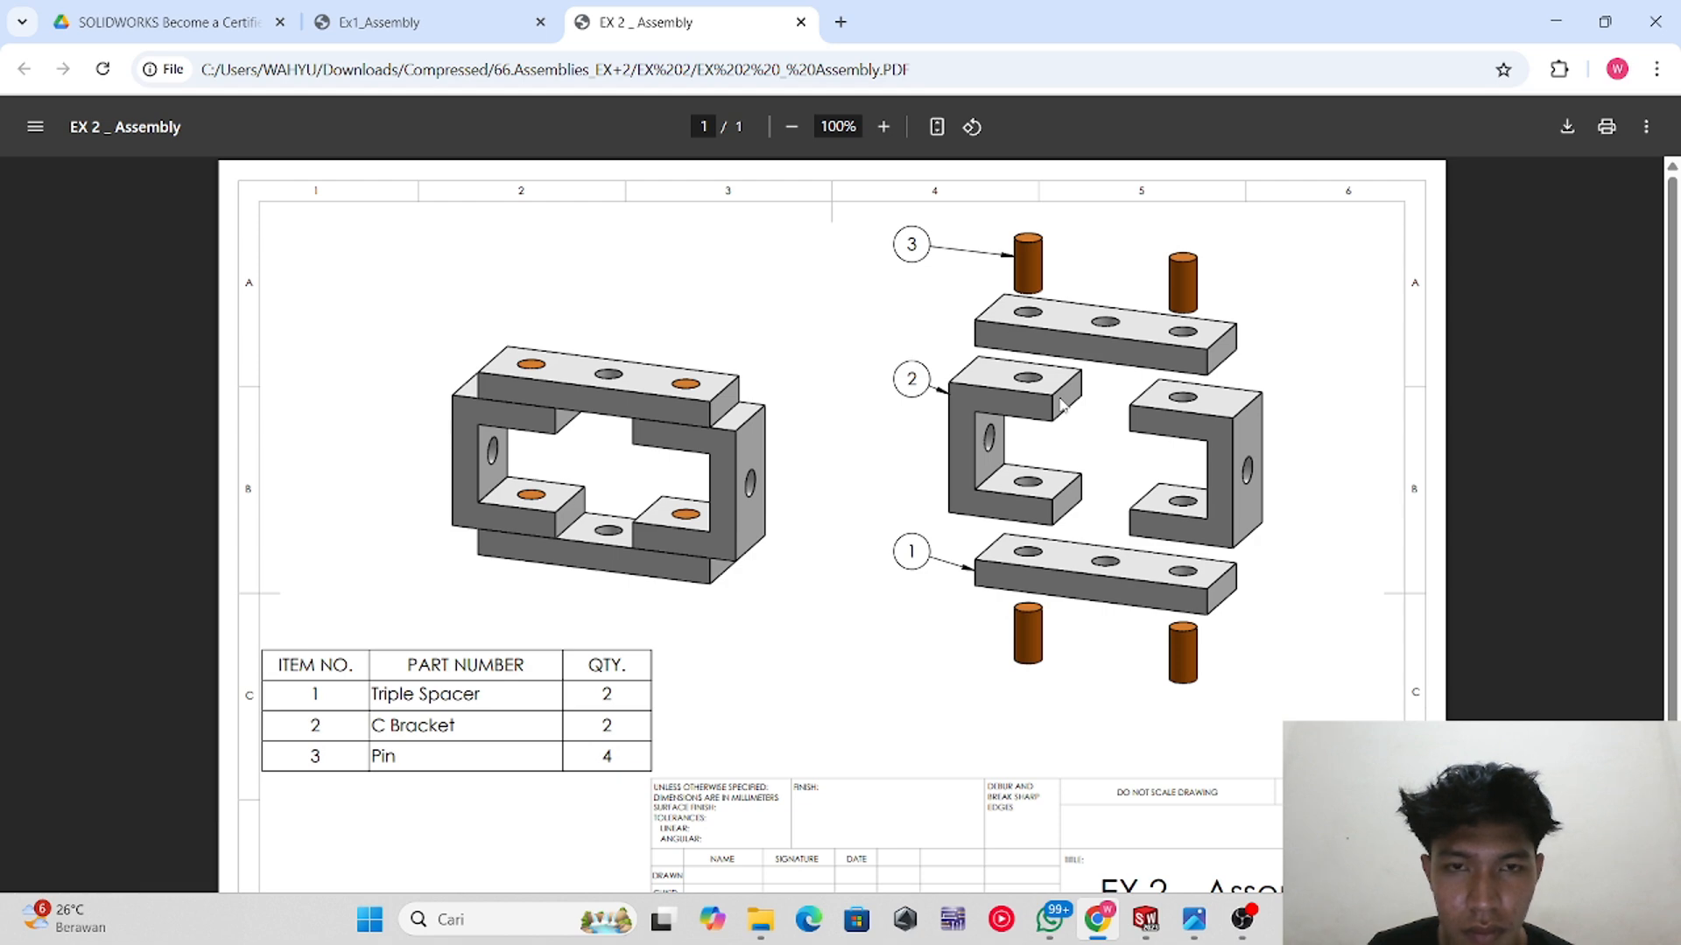
key("alt+Tab")
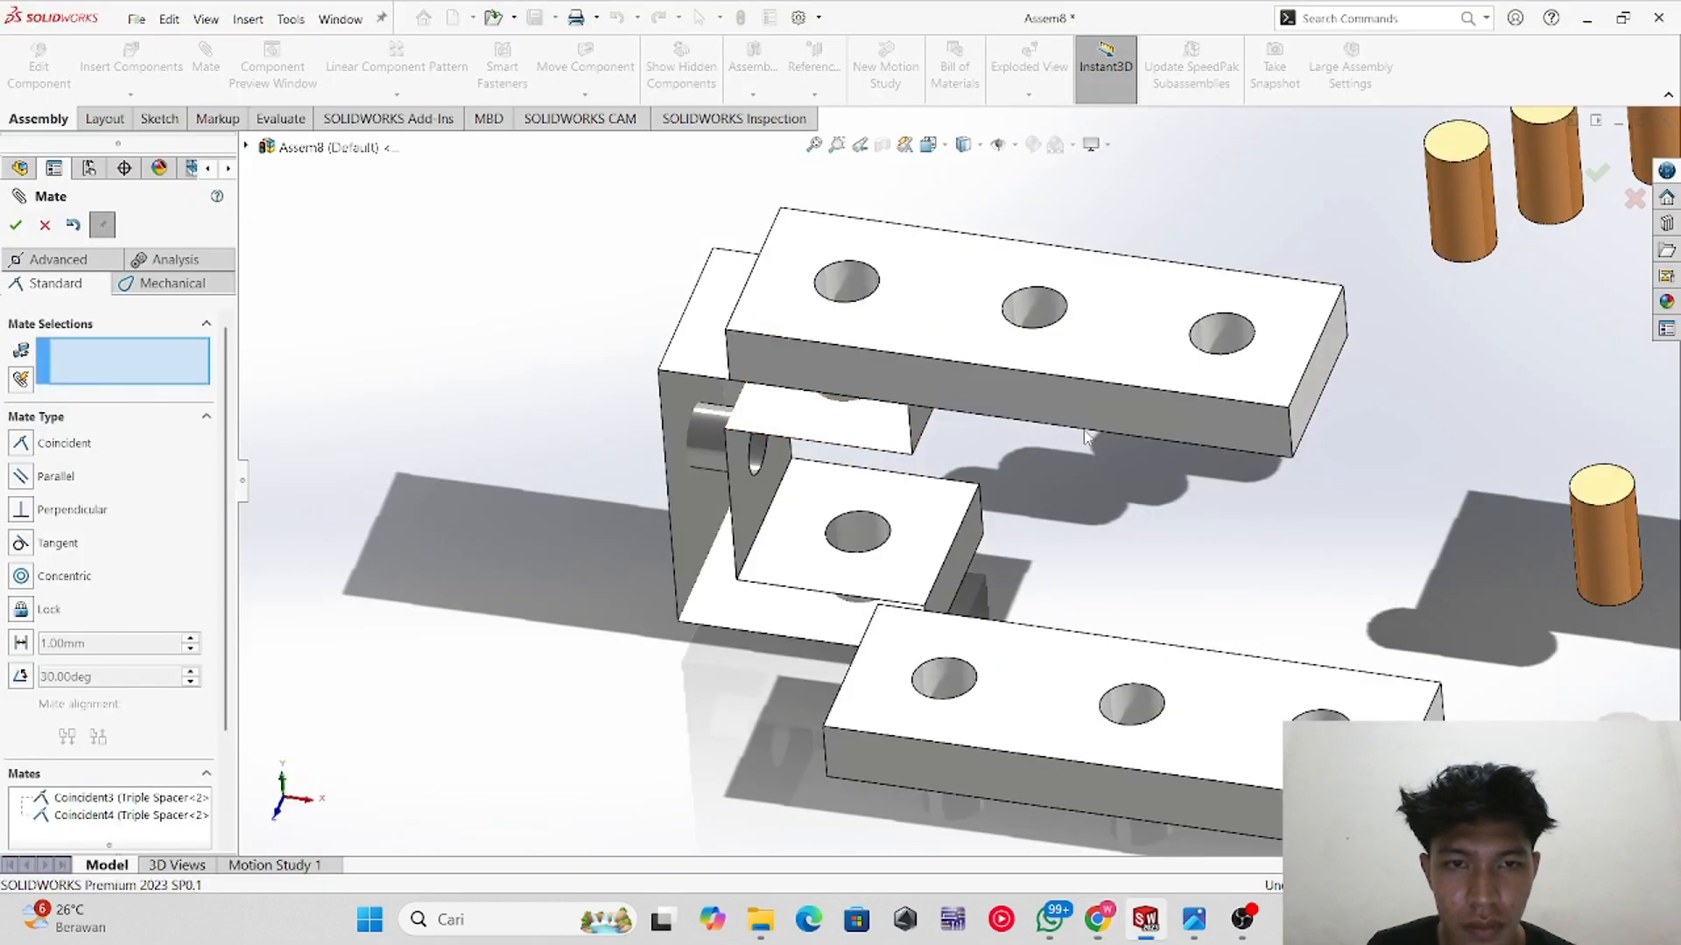
left_click(1476, 218)
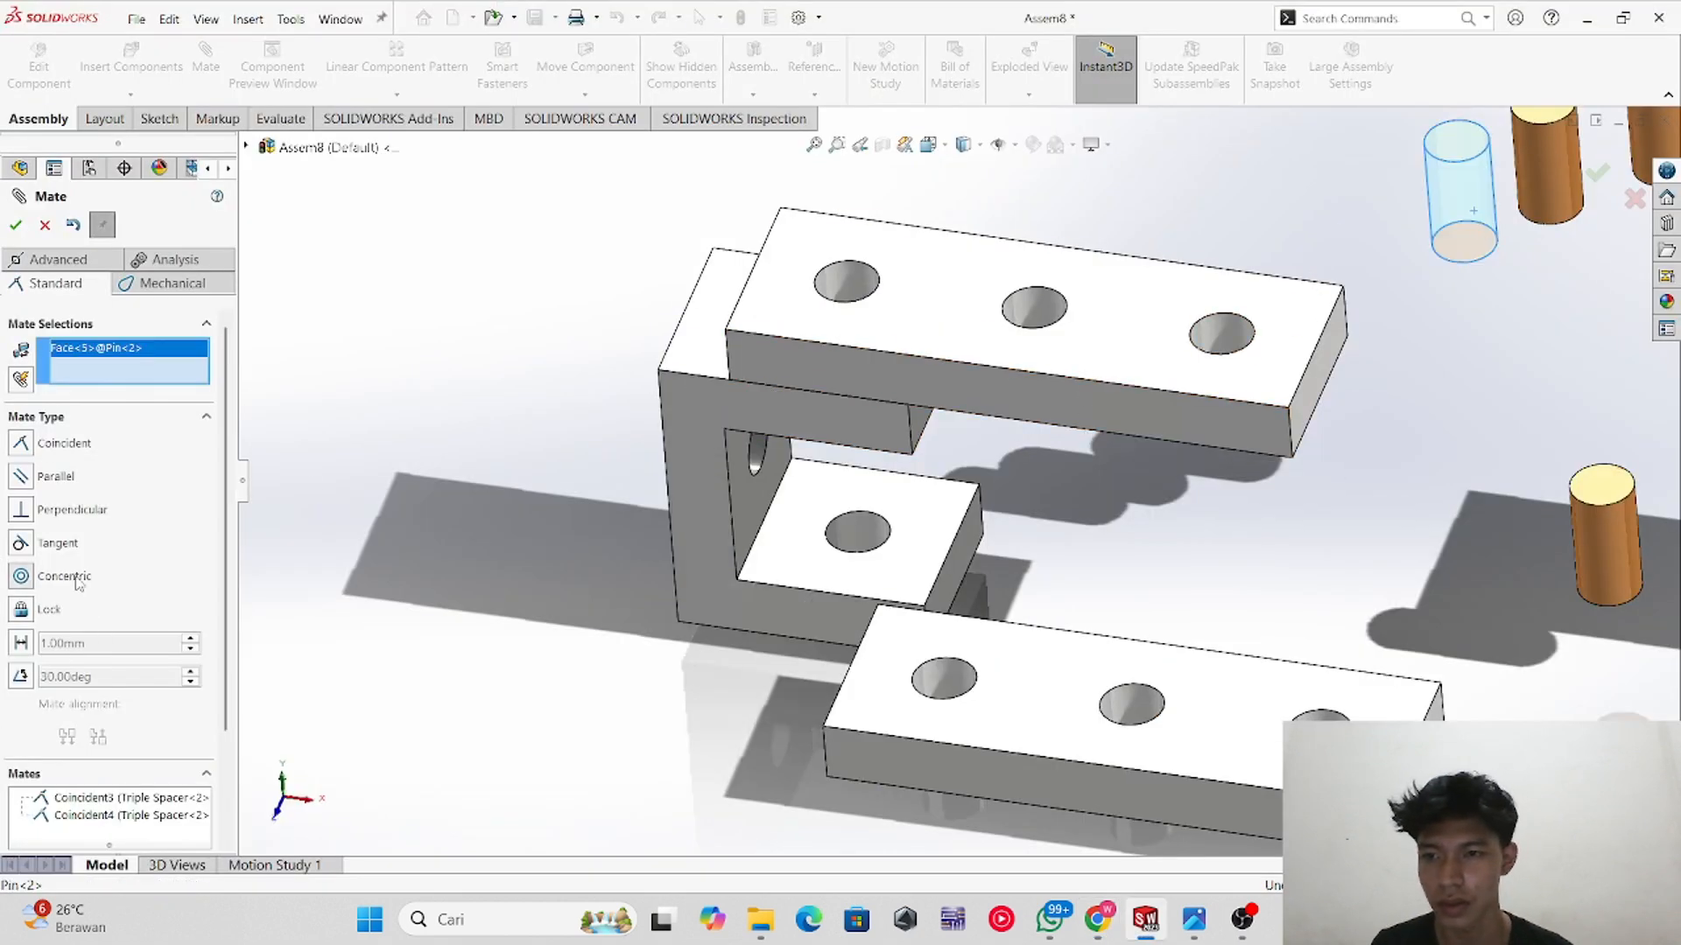
left_click(863, 275)
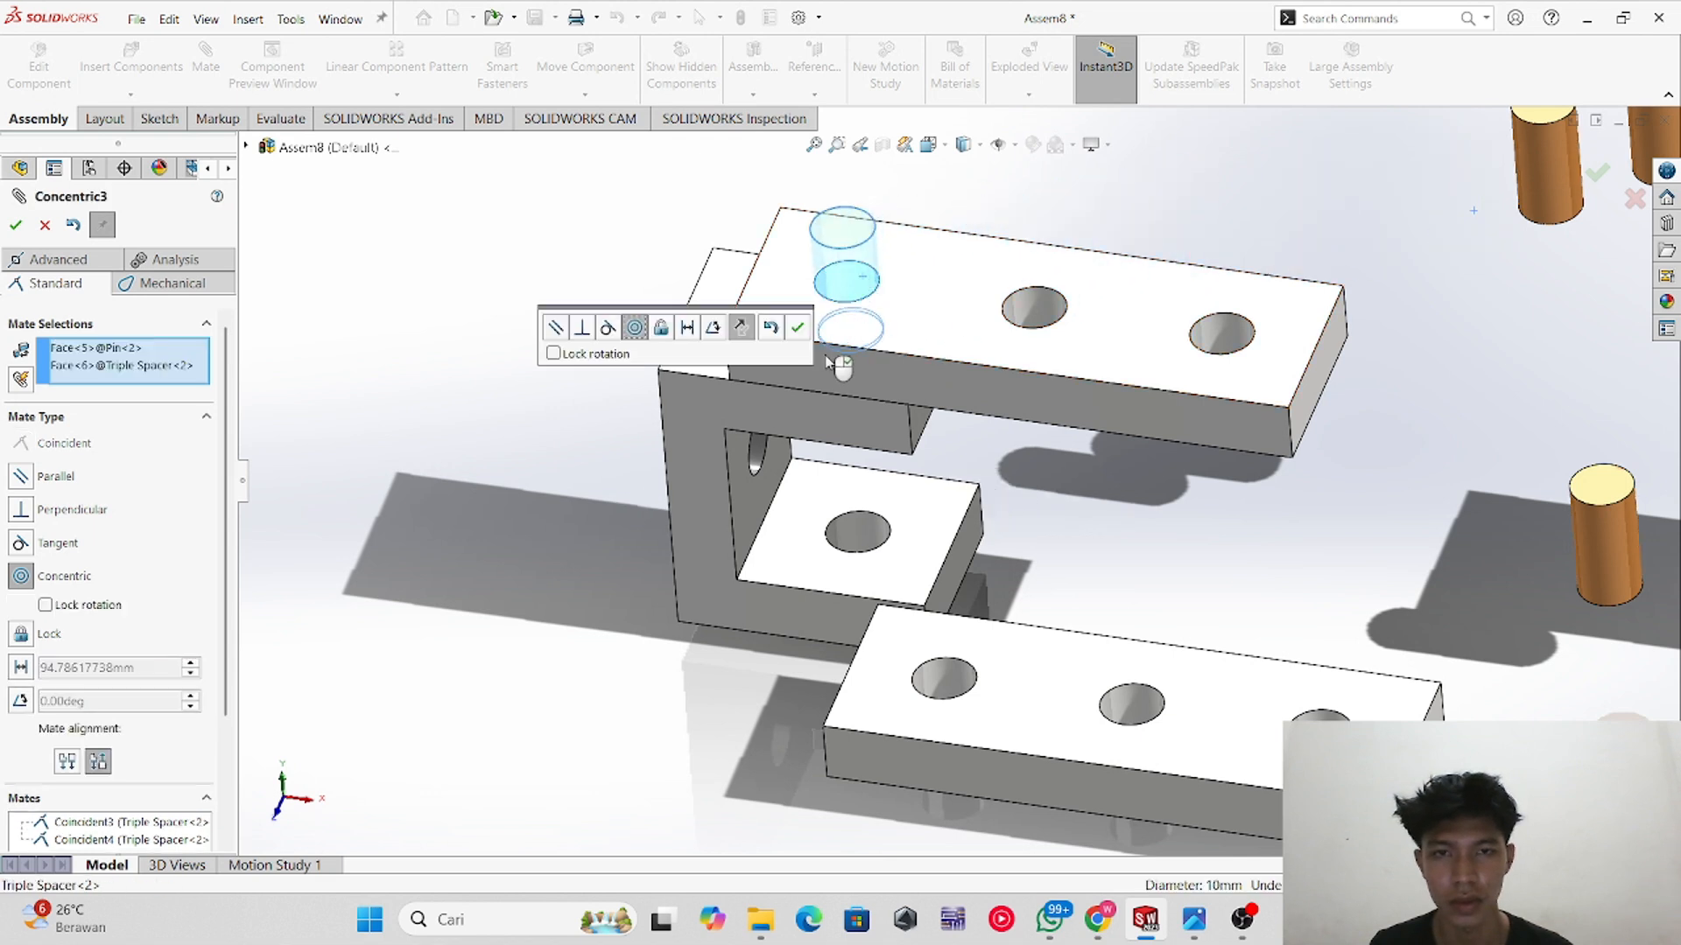
left_click(16, 225)
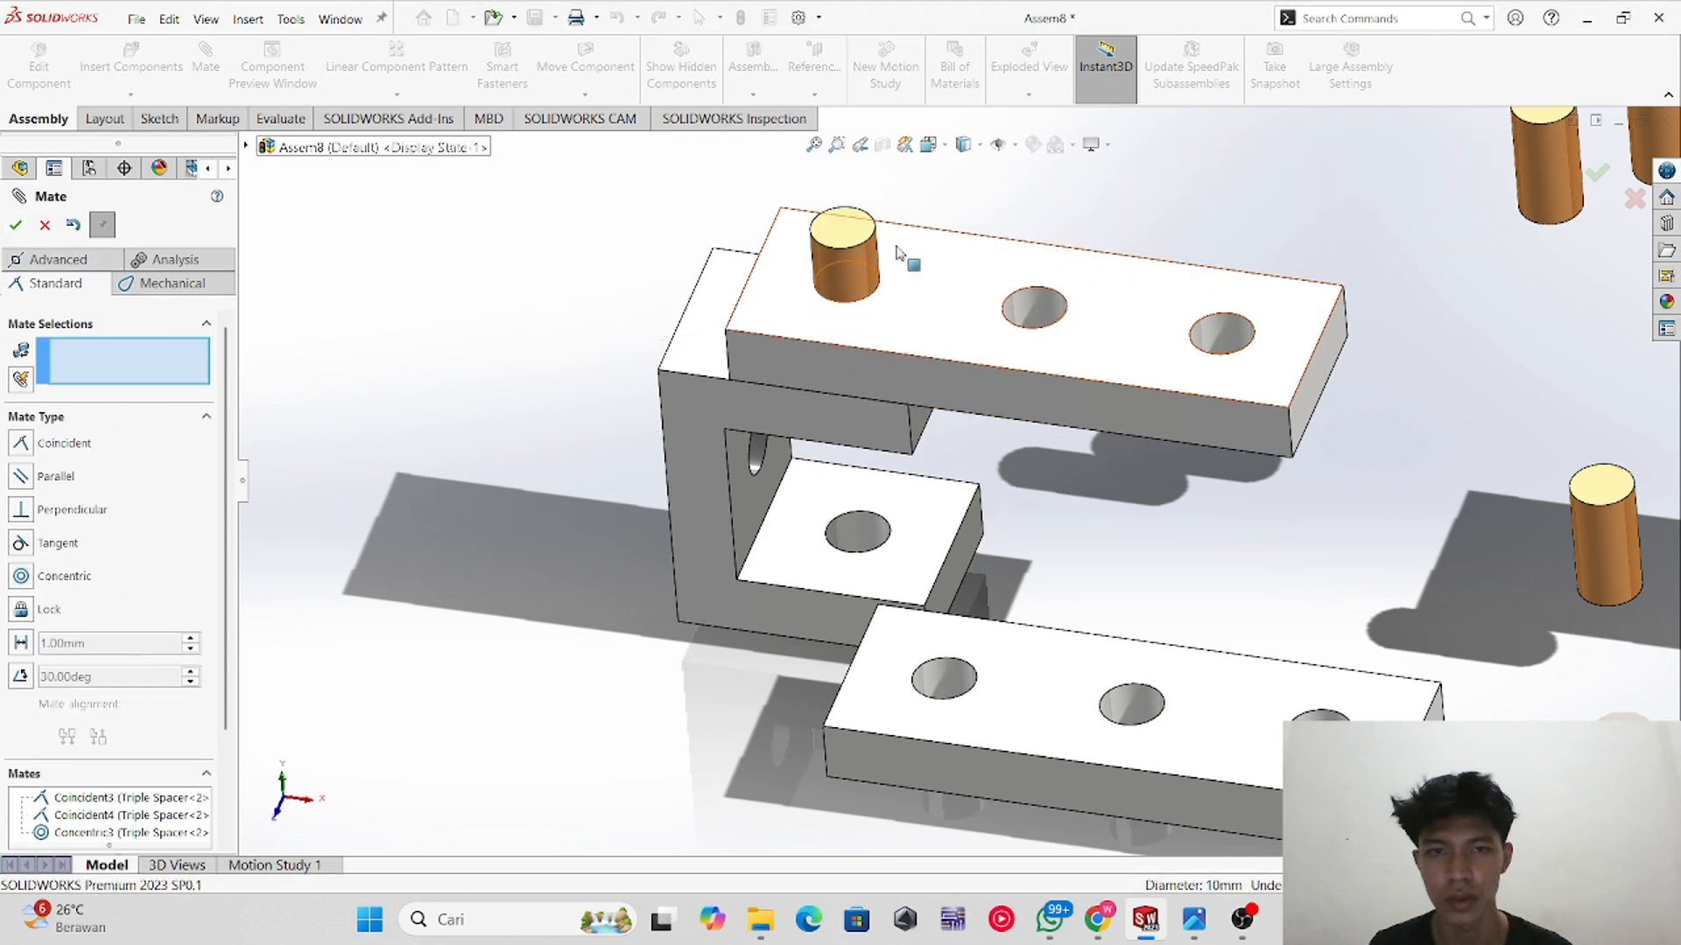
Step: Mate the same Pin concentric with the C bracket's hole beneath the spacer
left_click(857, 268)
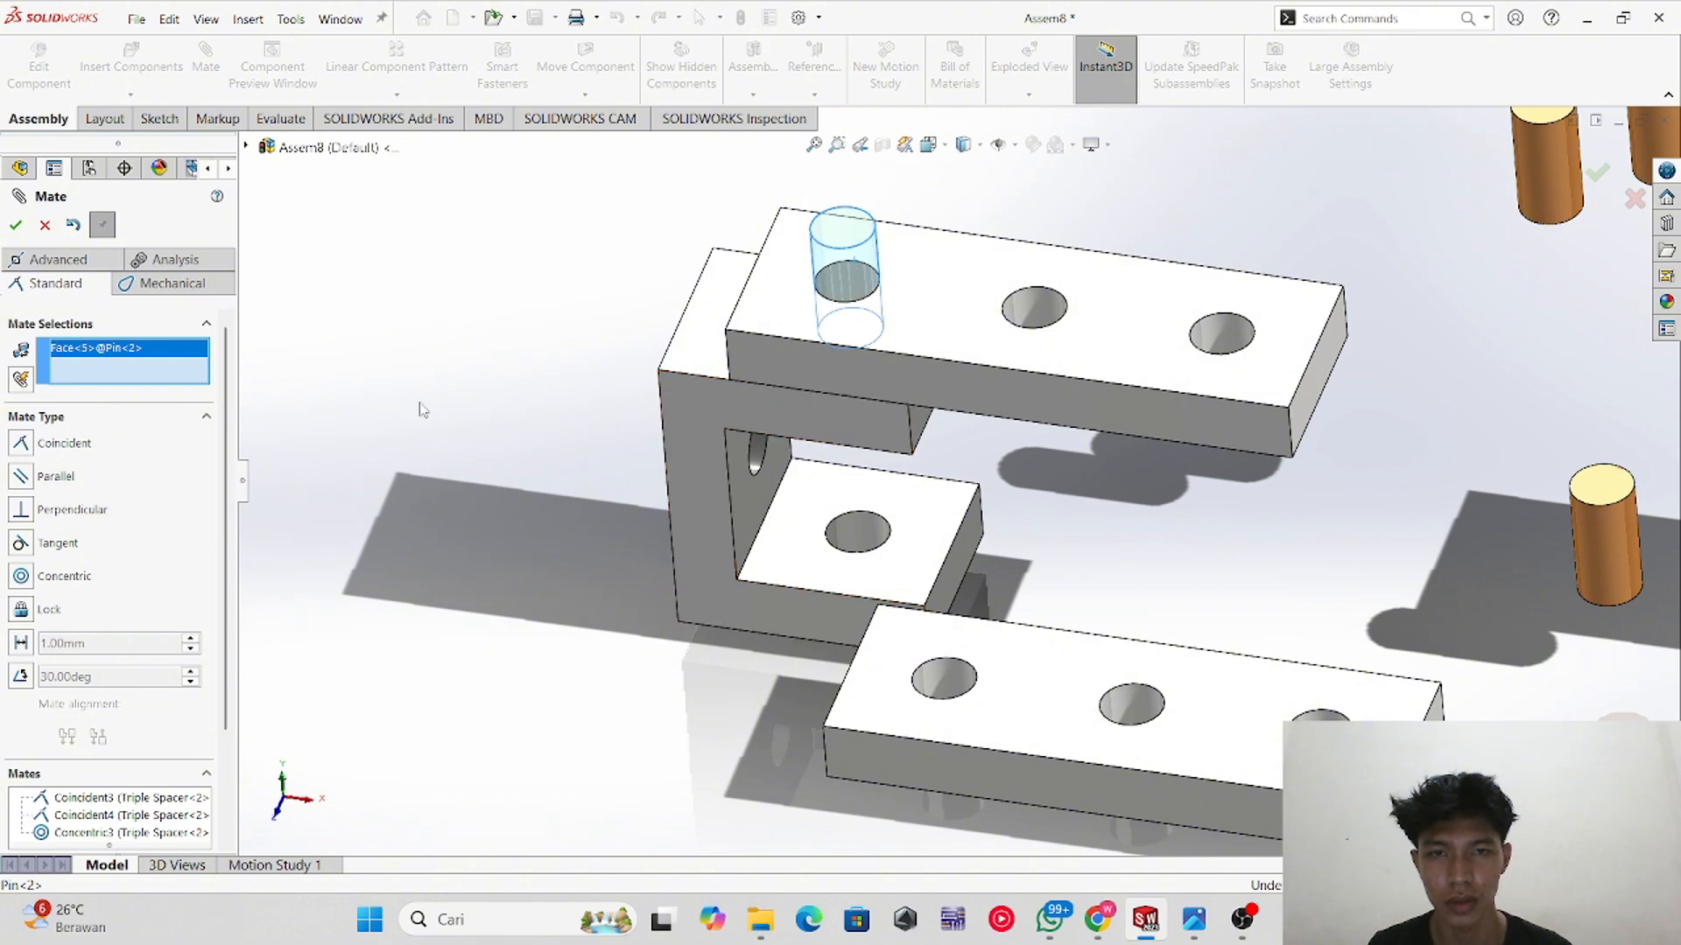
middle_click_drag(717, 490, 814, 296)
scroll(905, 381, "up", 1)
scroll(893, 357, "down", 6)
middle_click_drag(901, 403, 895, 311)
left_click(853, 329)
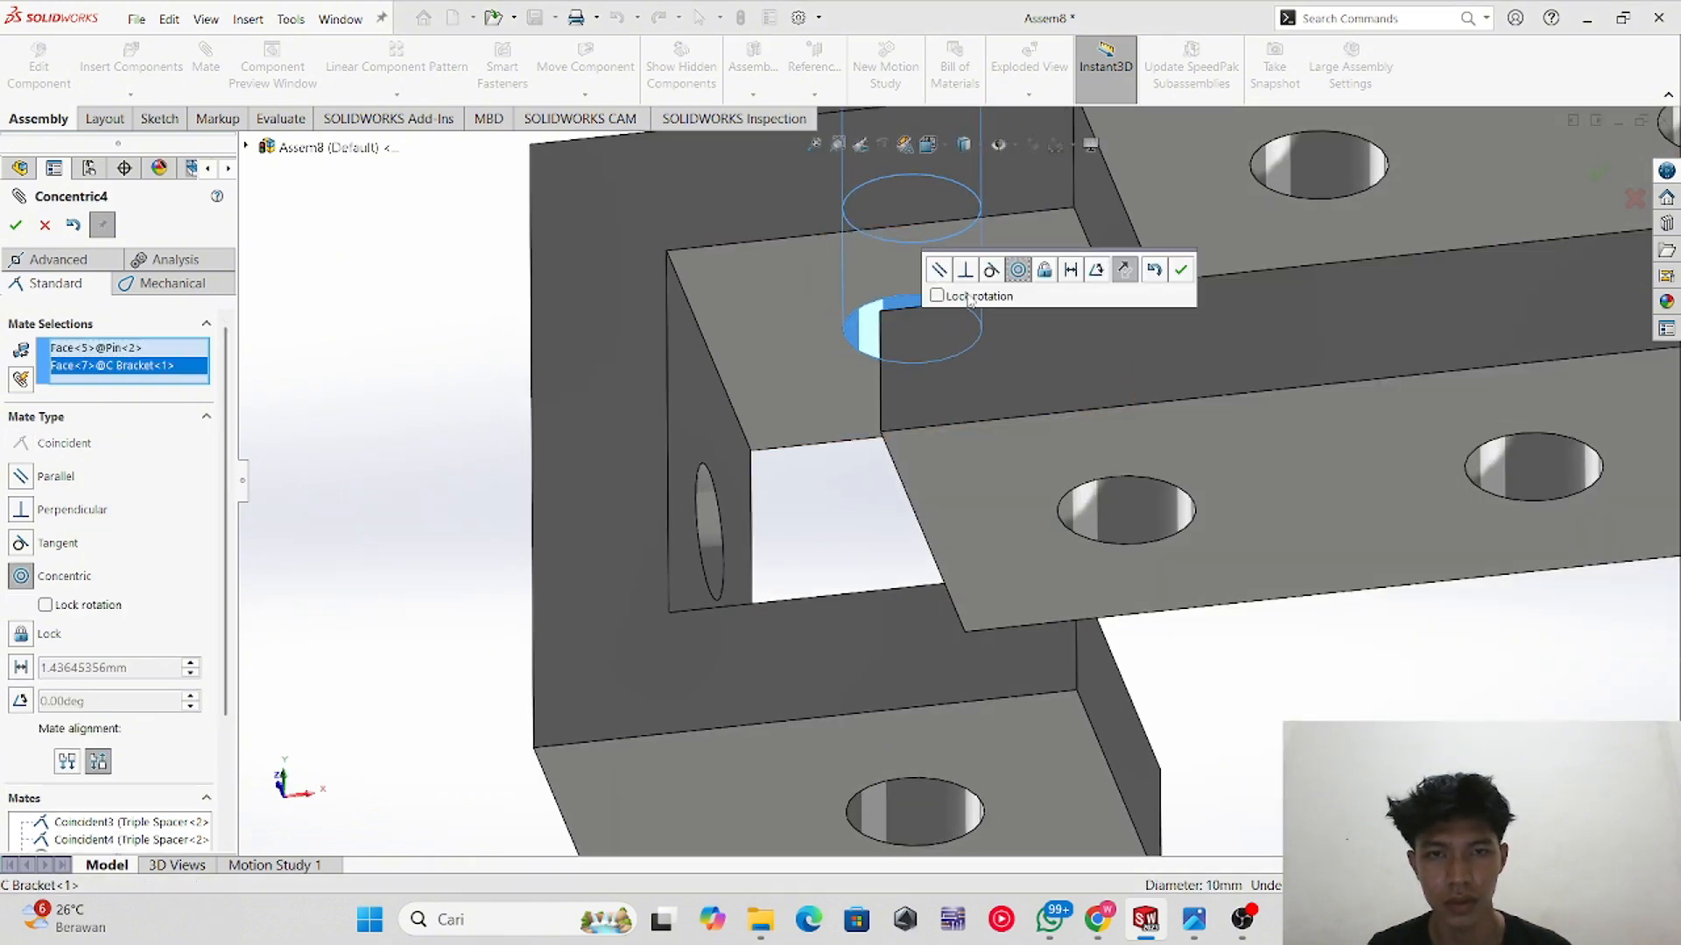
middle_click_drag(838, 376, 864, 556)
scroll(915, 440, "up", 4)
middle_click_drag(912, 340, 903, 538)
left_click(16, 225)
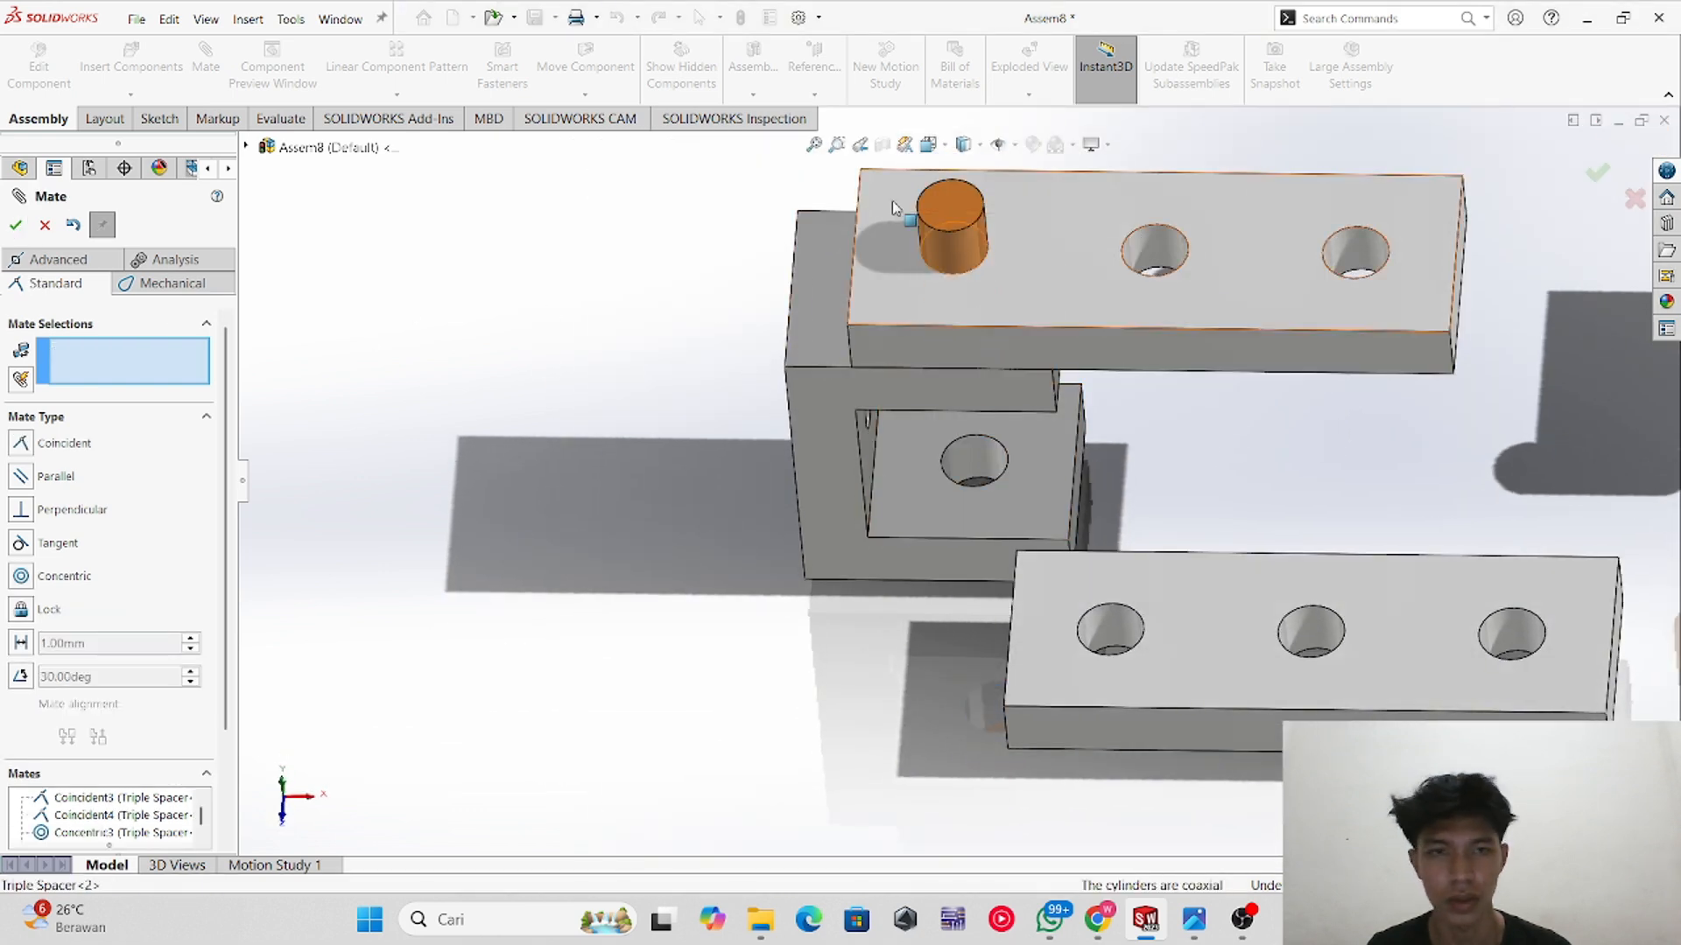
Step: Mate the Pin's end face coincident with the upper spacer's top face so it sits flush
left_click(947, 201)
left_click(1021, 277)
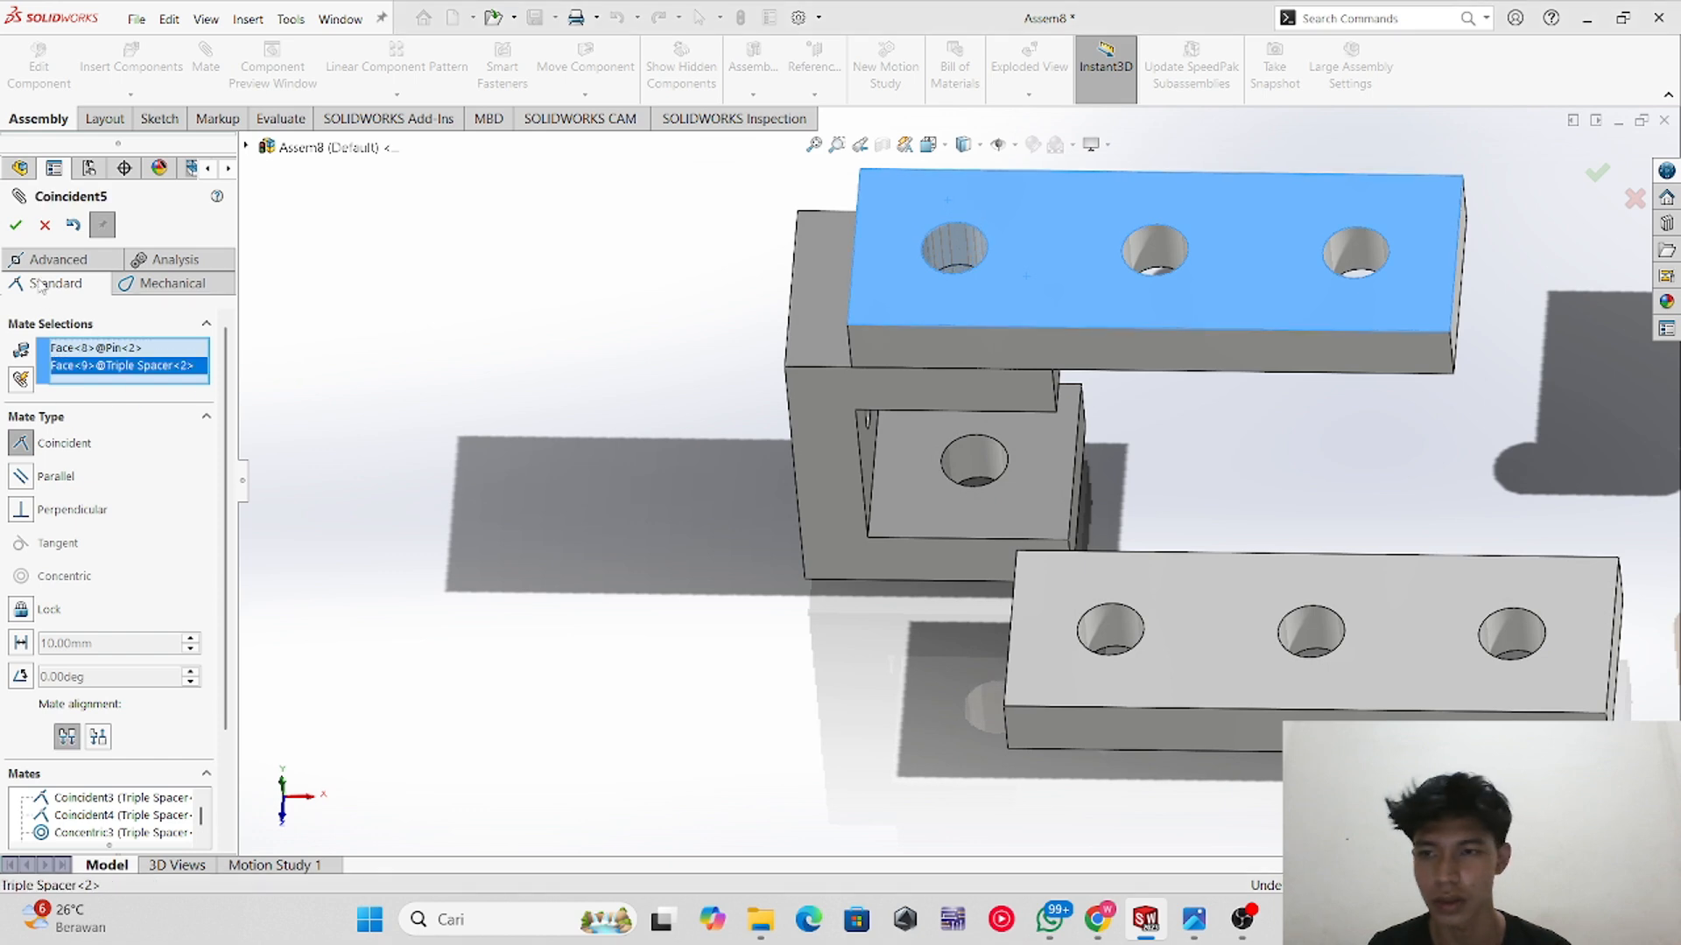
left_click(16, 225)
Step: Mate a second Pin coincident with the edge of the upper spacer's third hole
scroll(1348, 357, "up", 3)
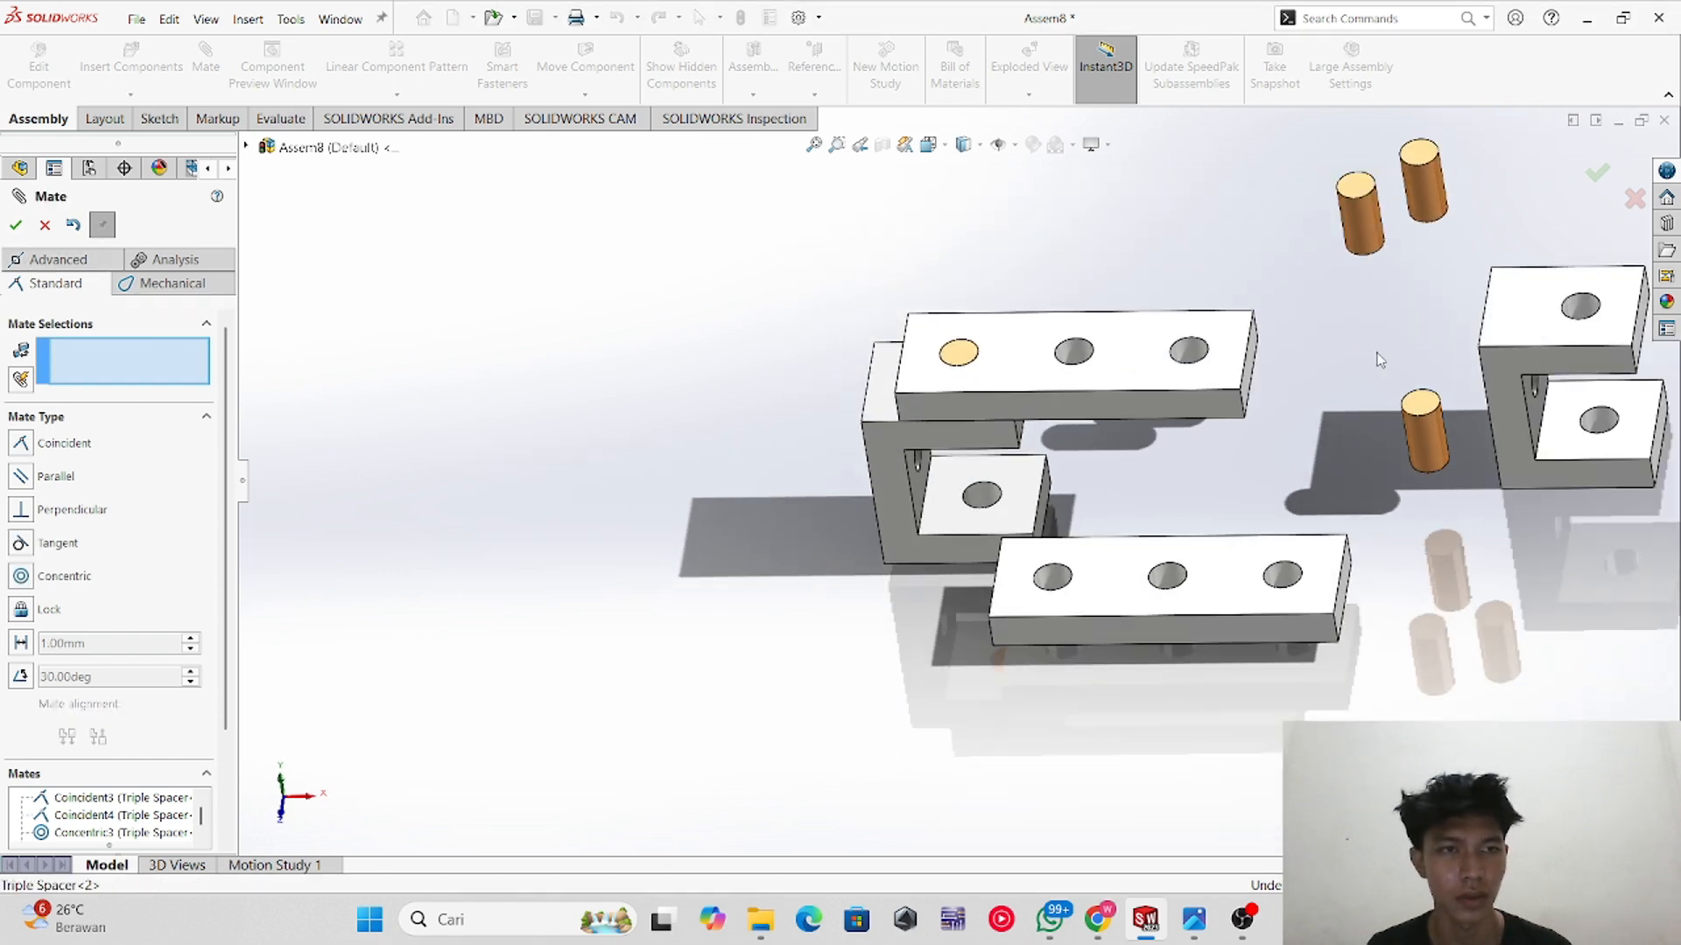
scroll(1327, 302, "down", 2)
left_click(1361, 206)
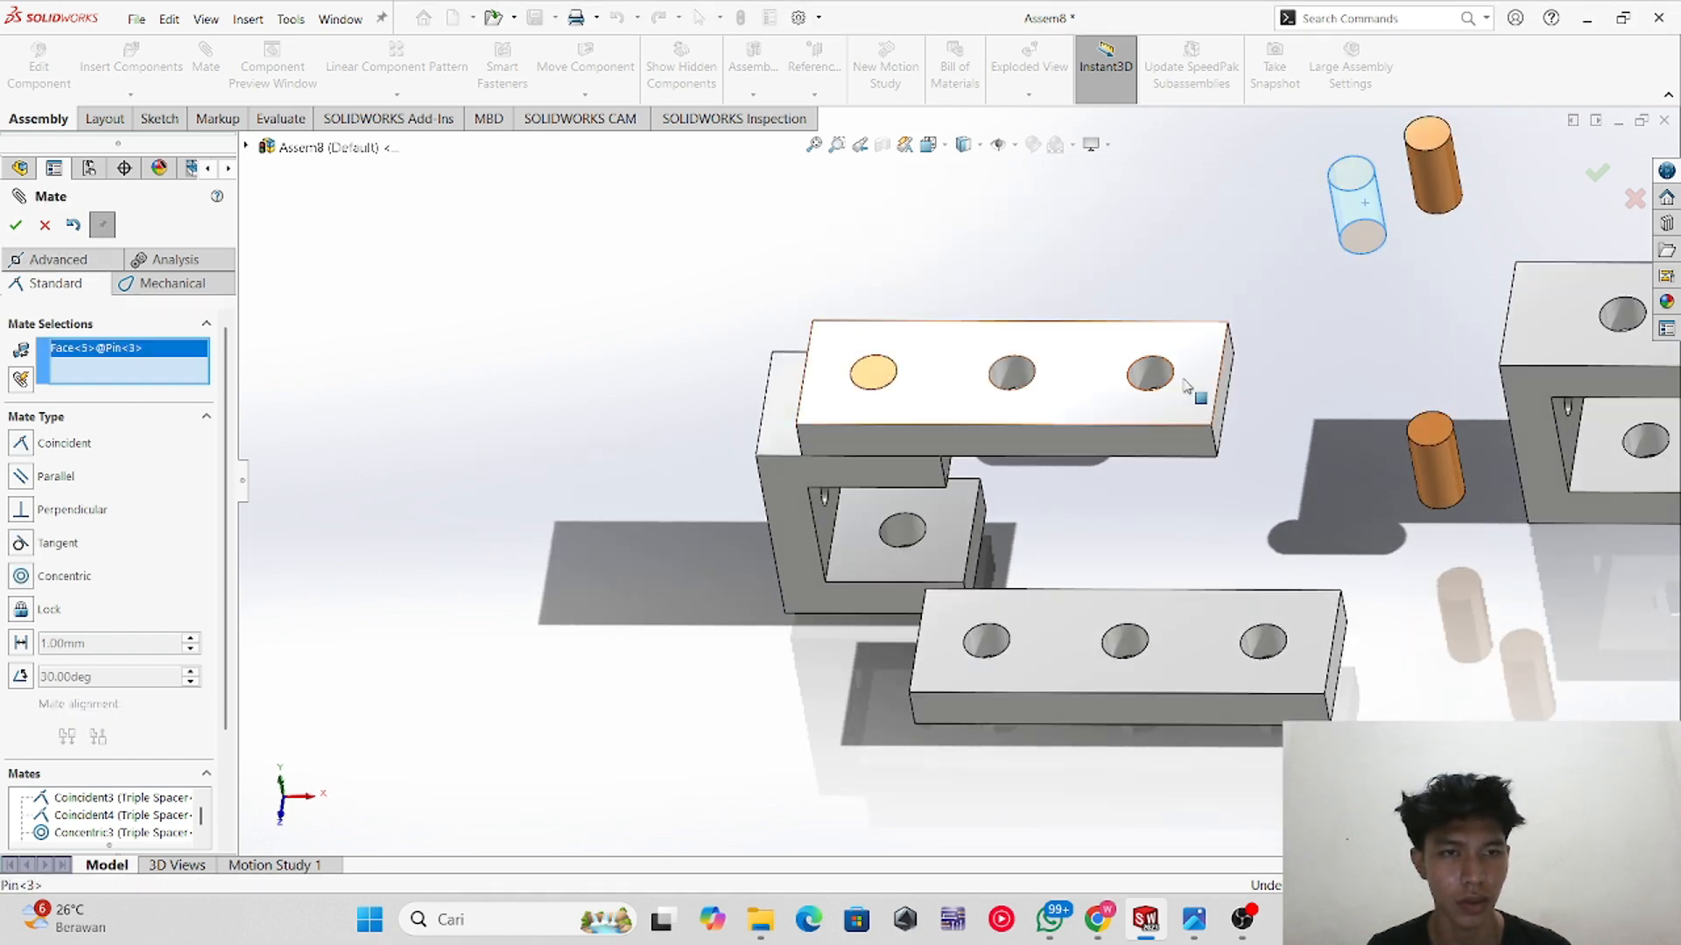
left_click(1135, 375)
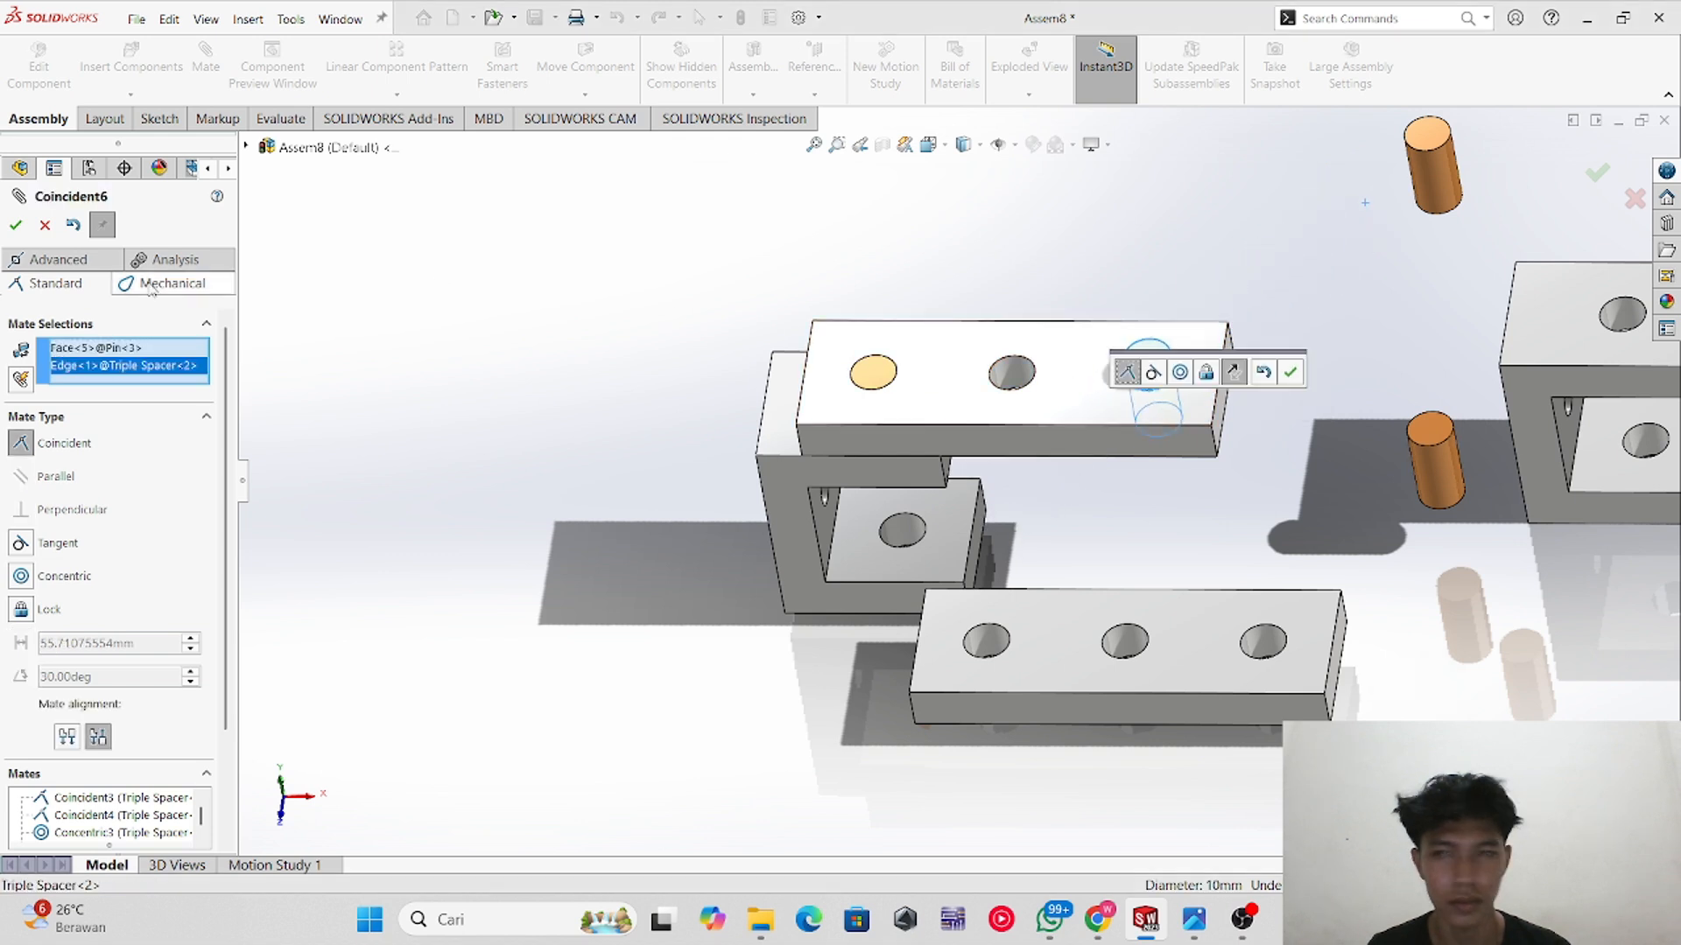
left_click(16, 225)
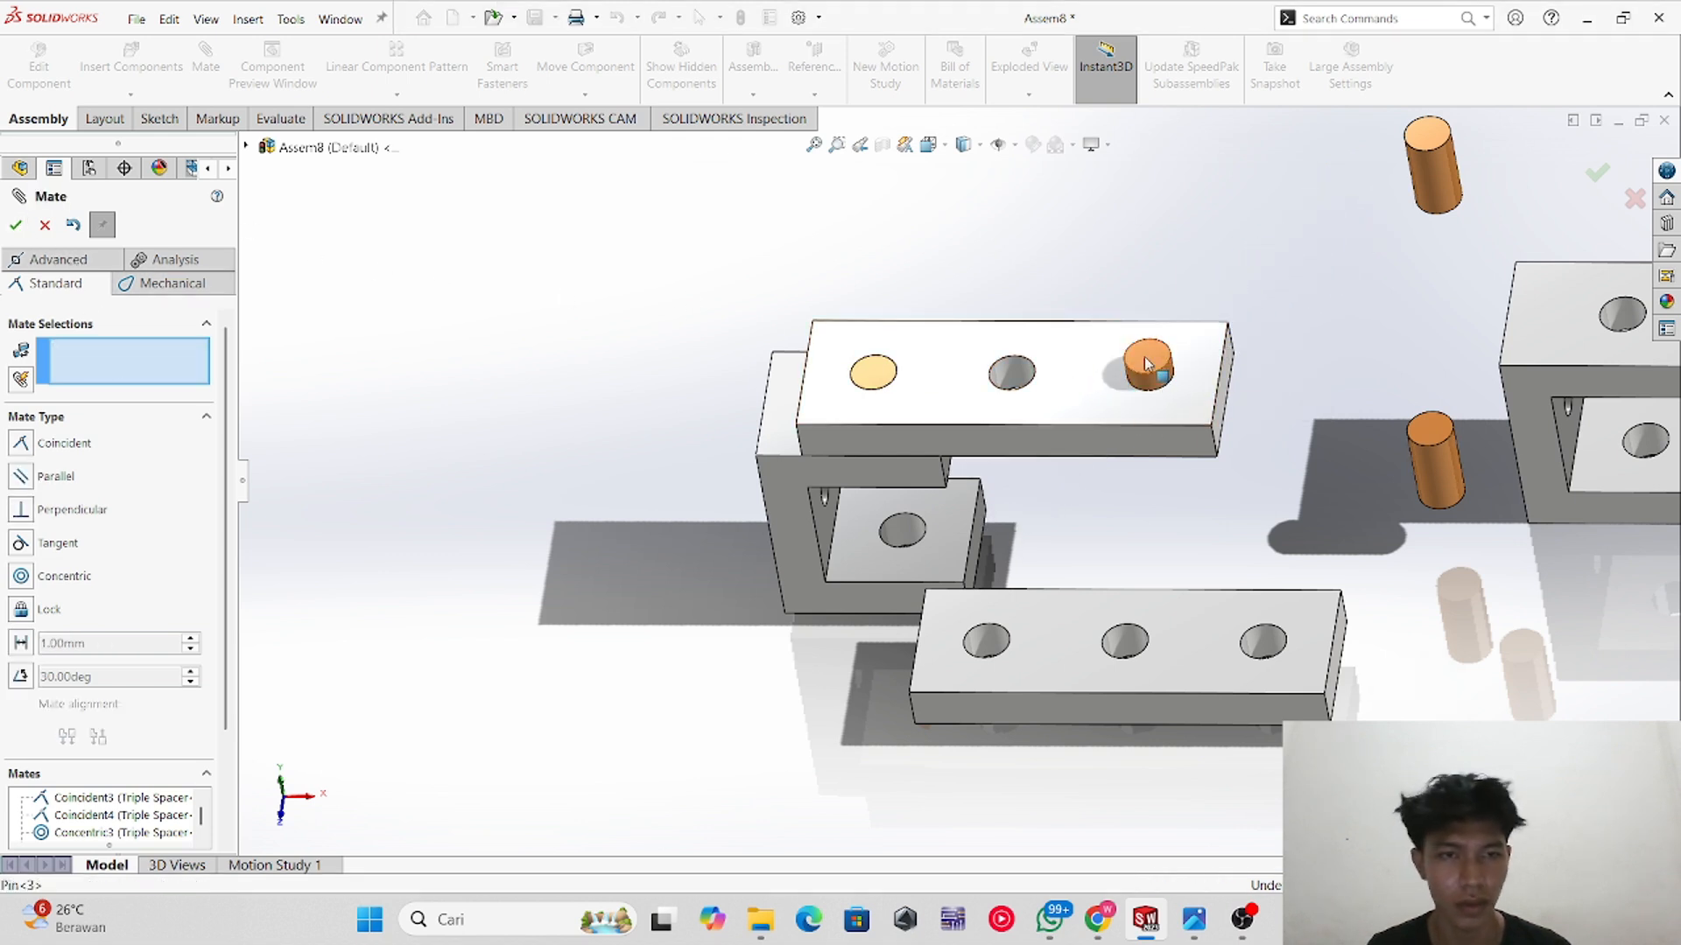
Step: Mate the second Pin's end face coincident with the upper spacer's top face
left_click(1121, 376)
left_click(1110, 384)
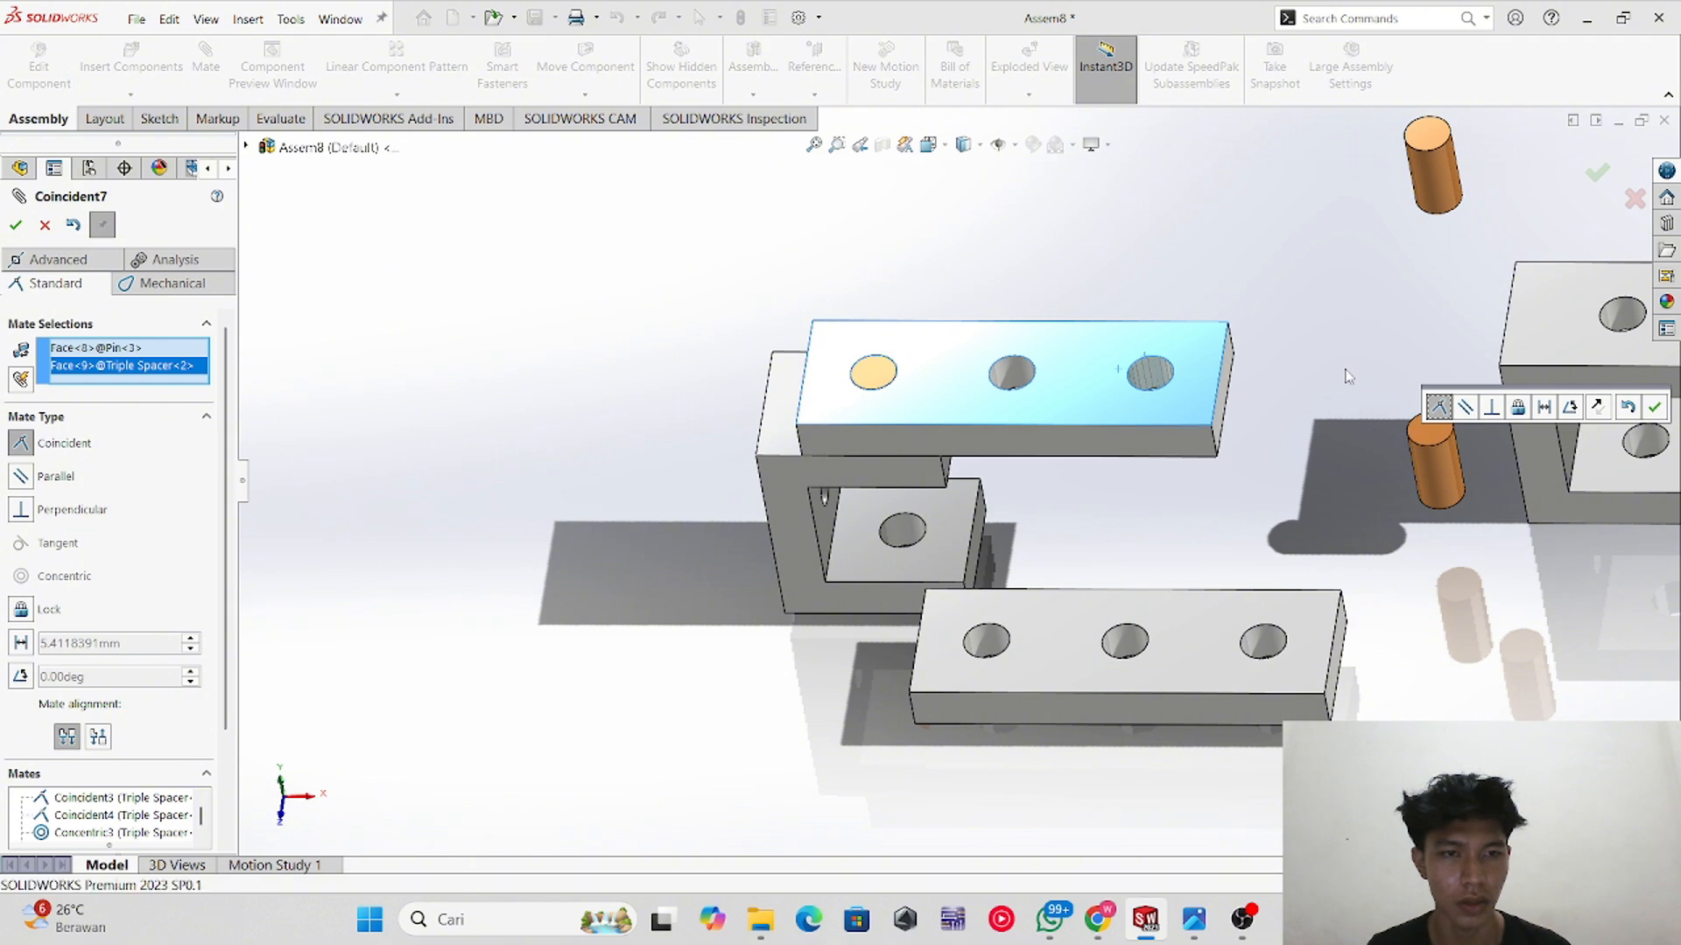
scroll(1257, 454, "down", 2)
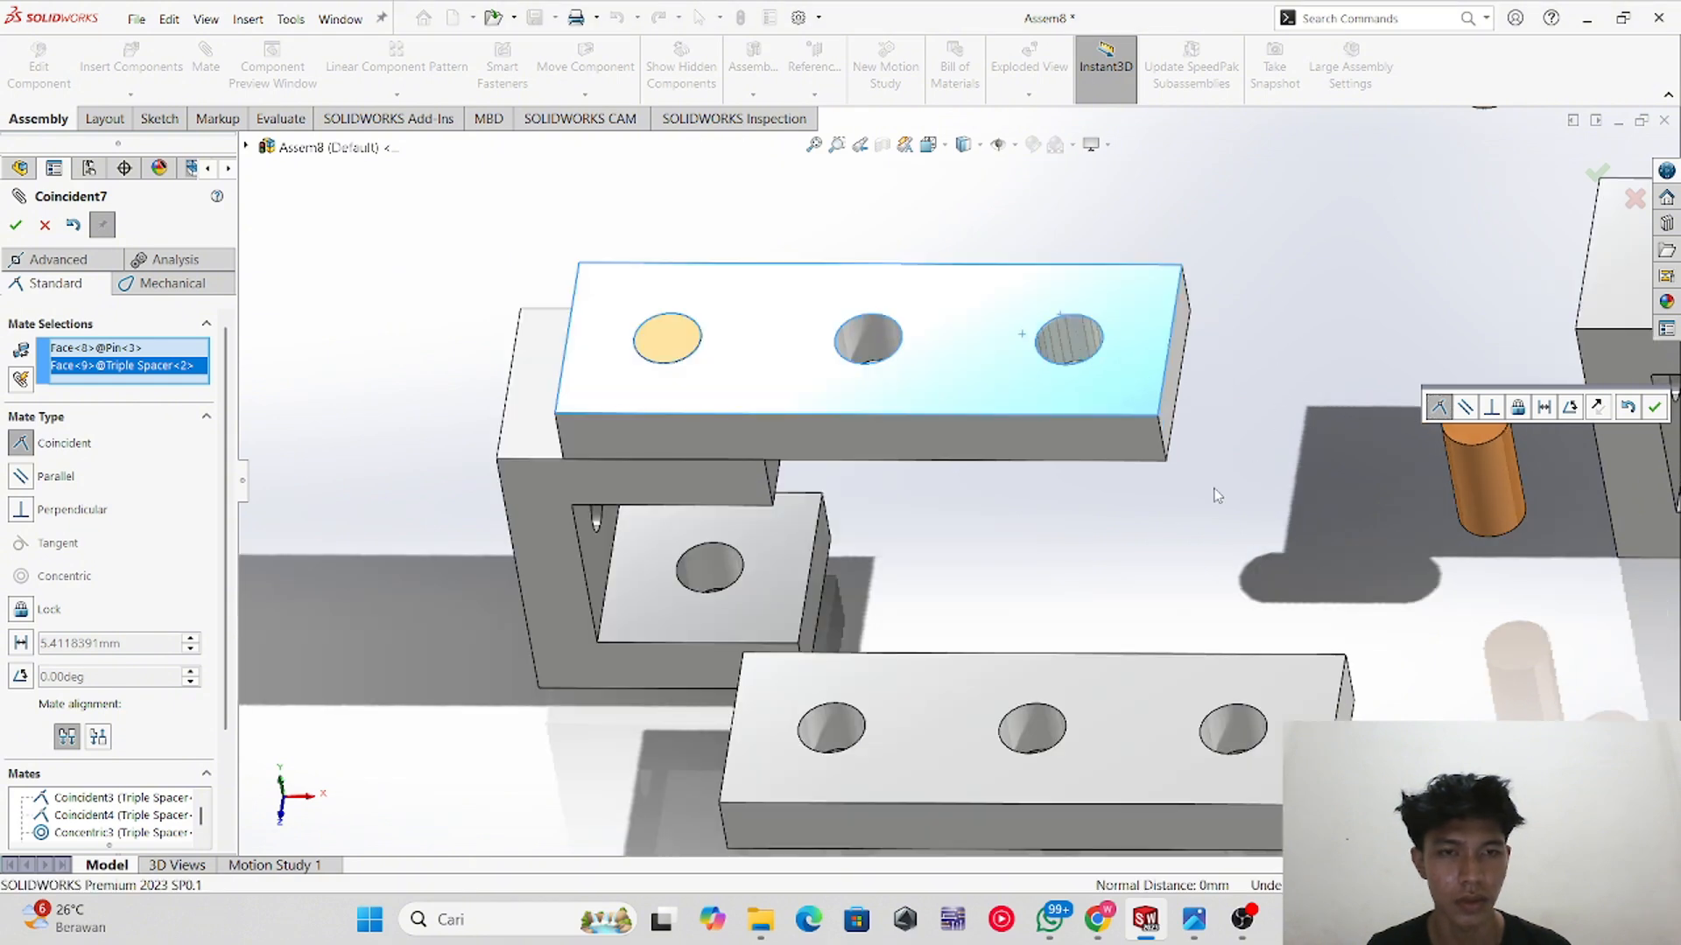
scroll(1275, 338, "up", 3)
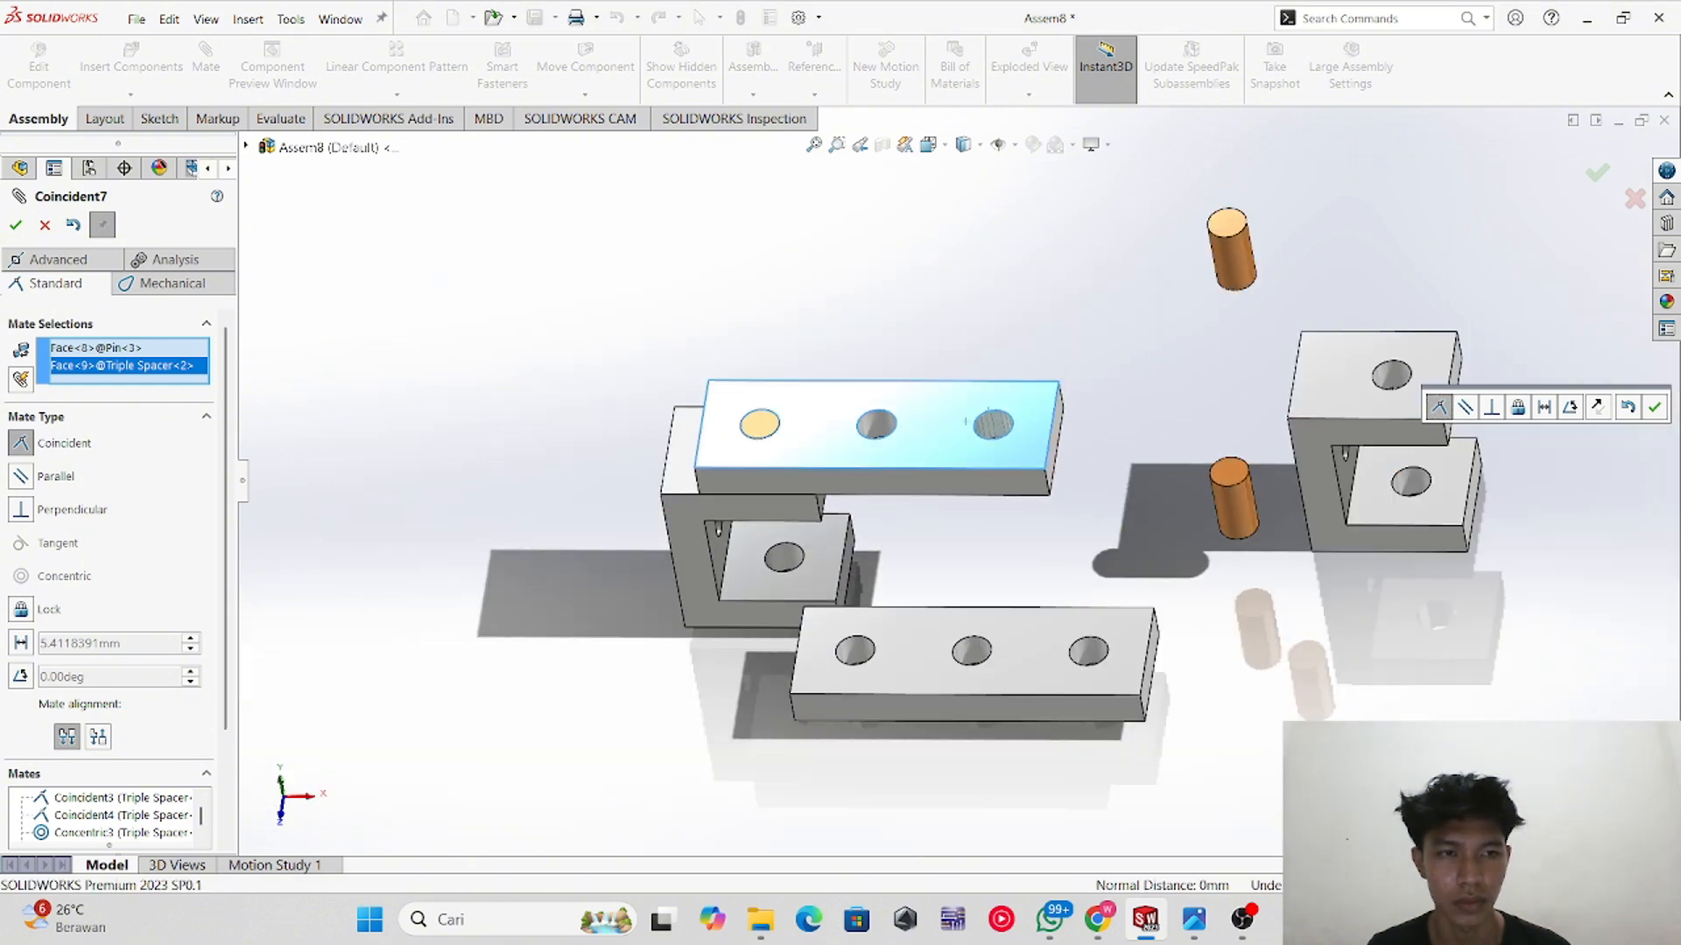
left_click(16, 225)
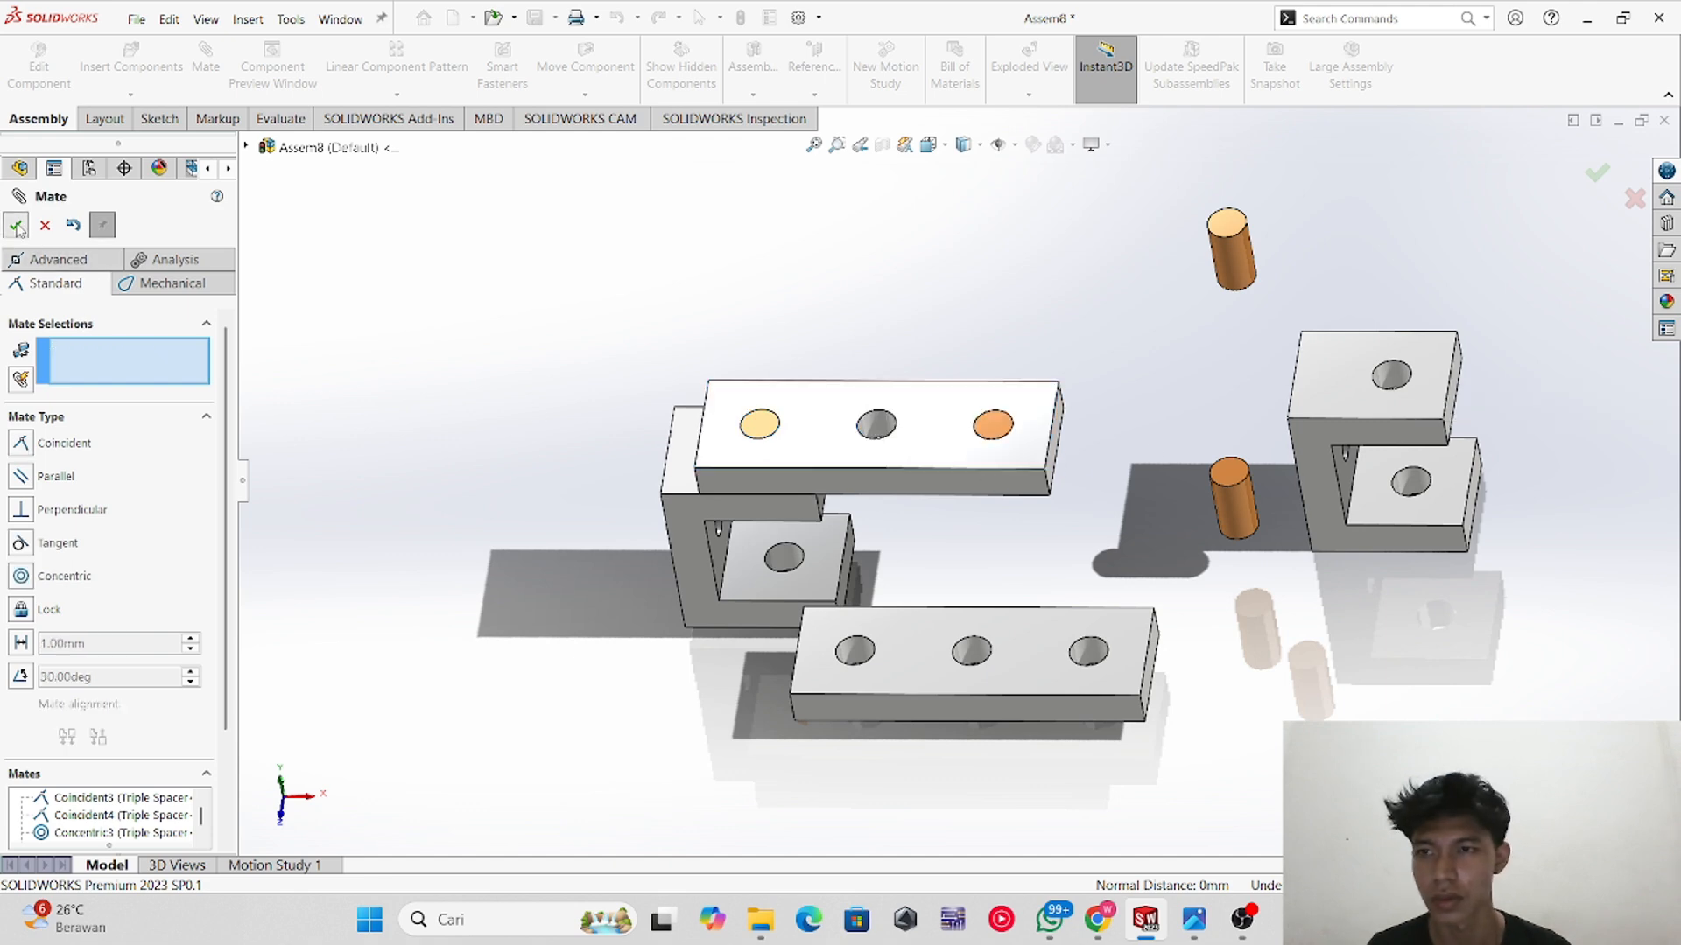
middle_click_drag(1084, 549, 1084, 460)
scroll(1078, 479, "down", 4)
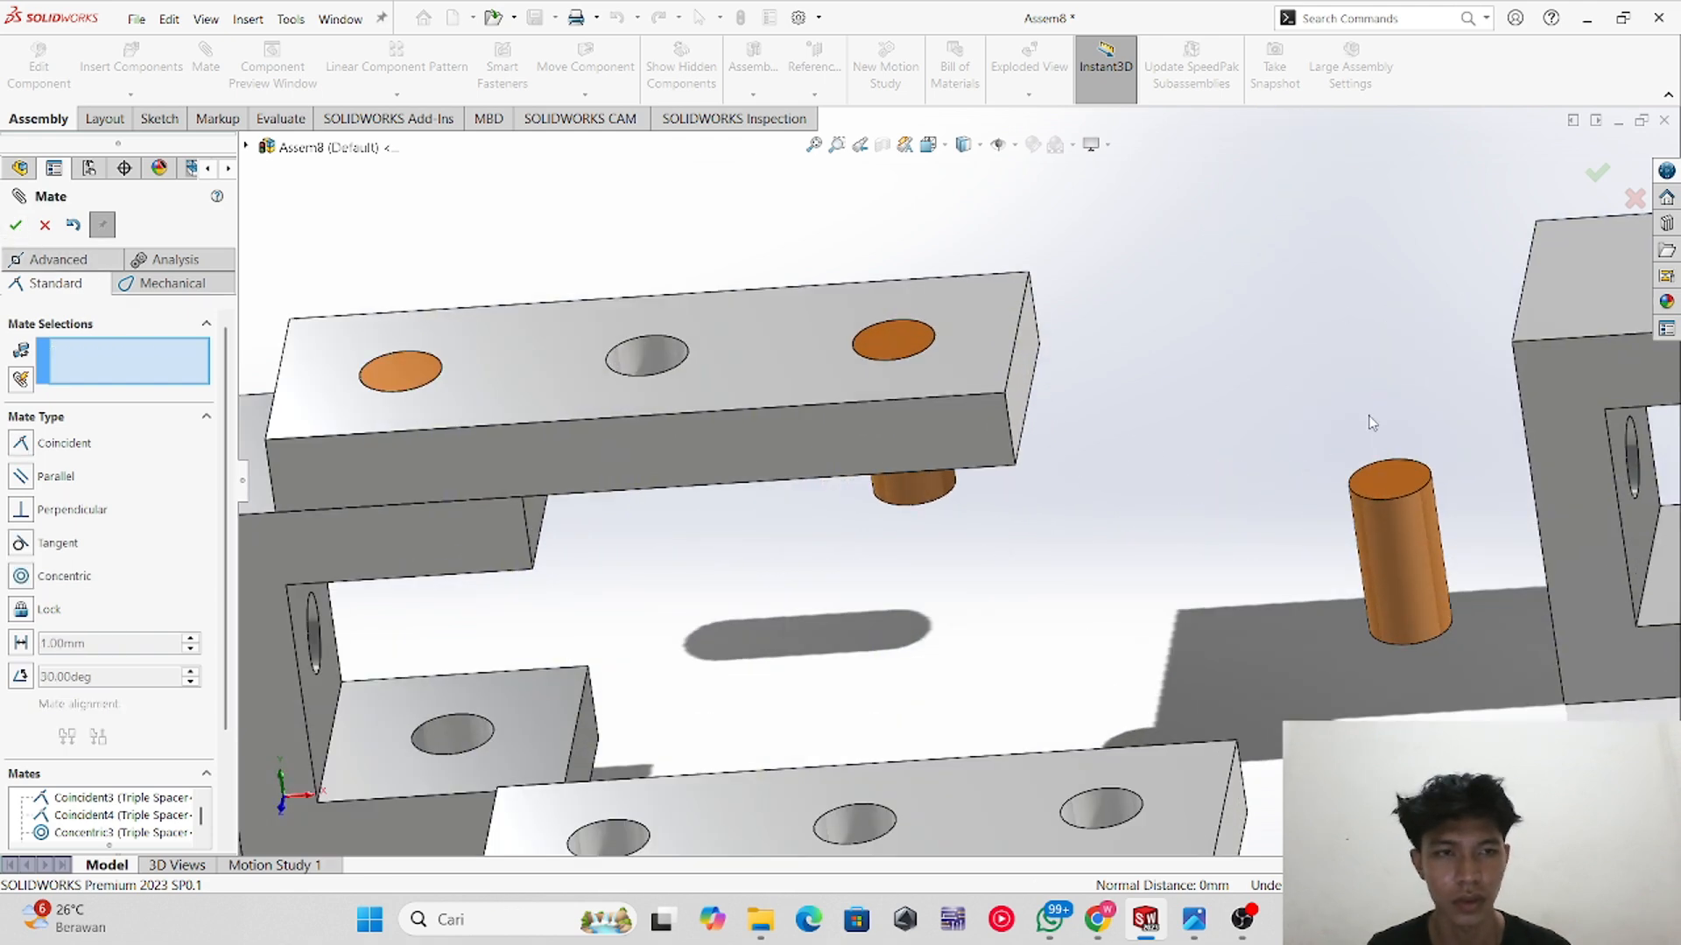
scroll(1369, 417, "up", 3)
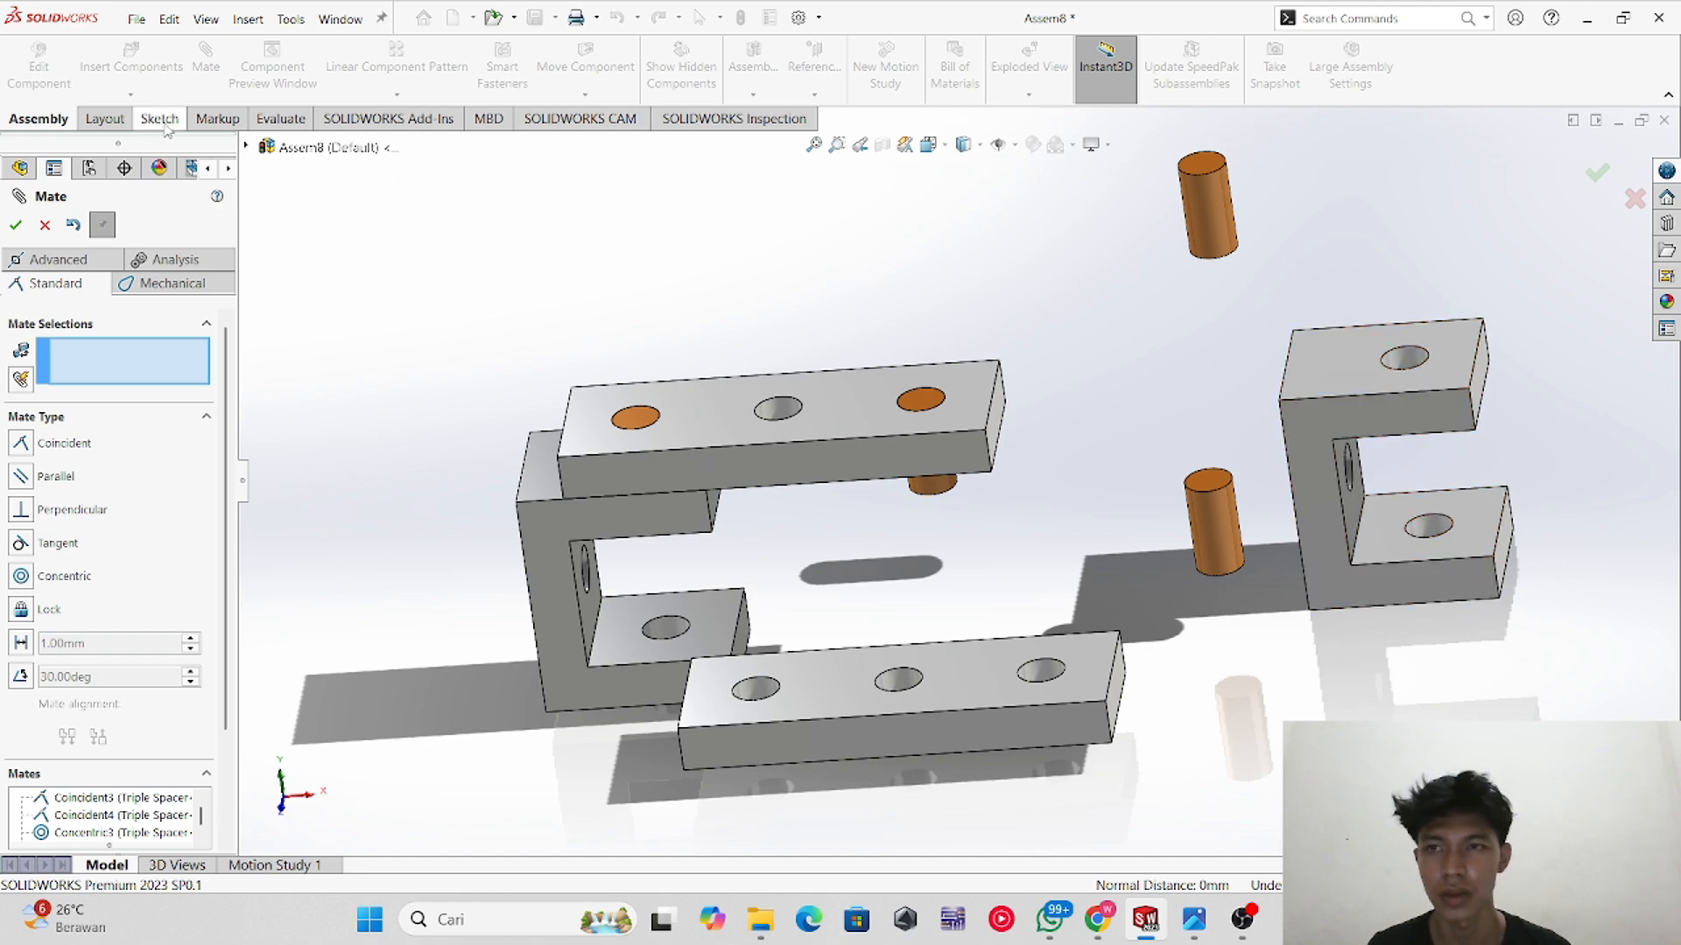
scroll(1401, 469, "down", 3)
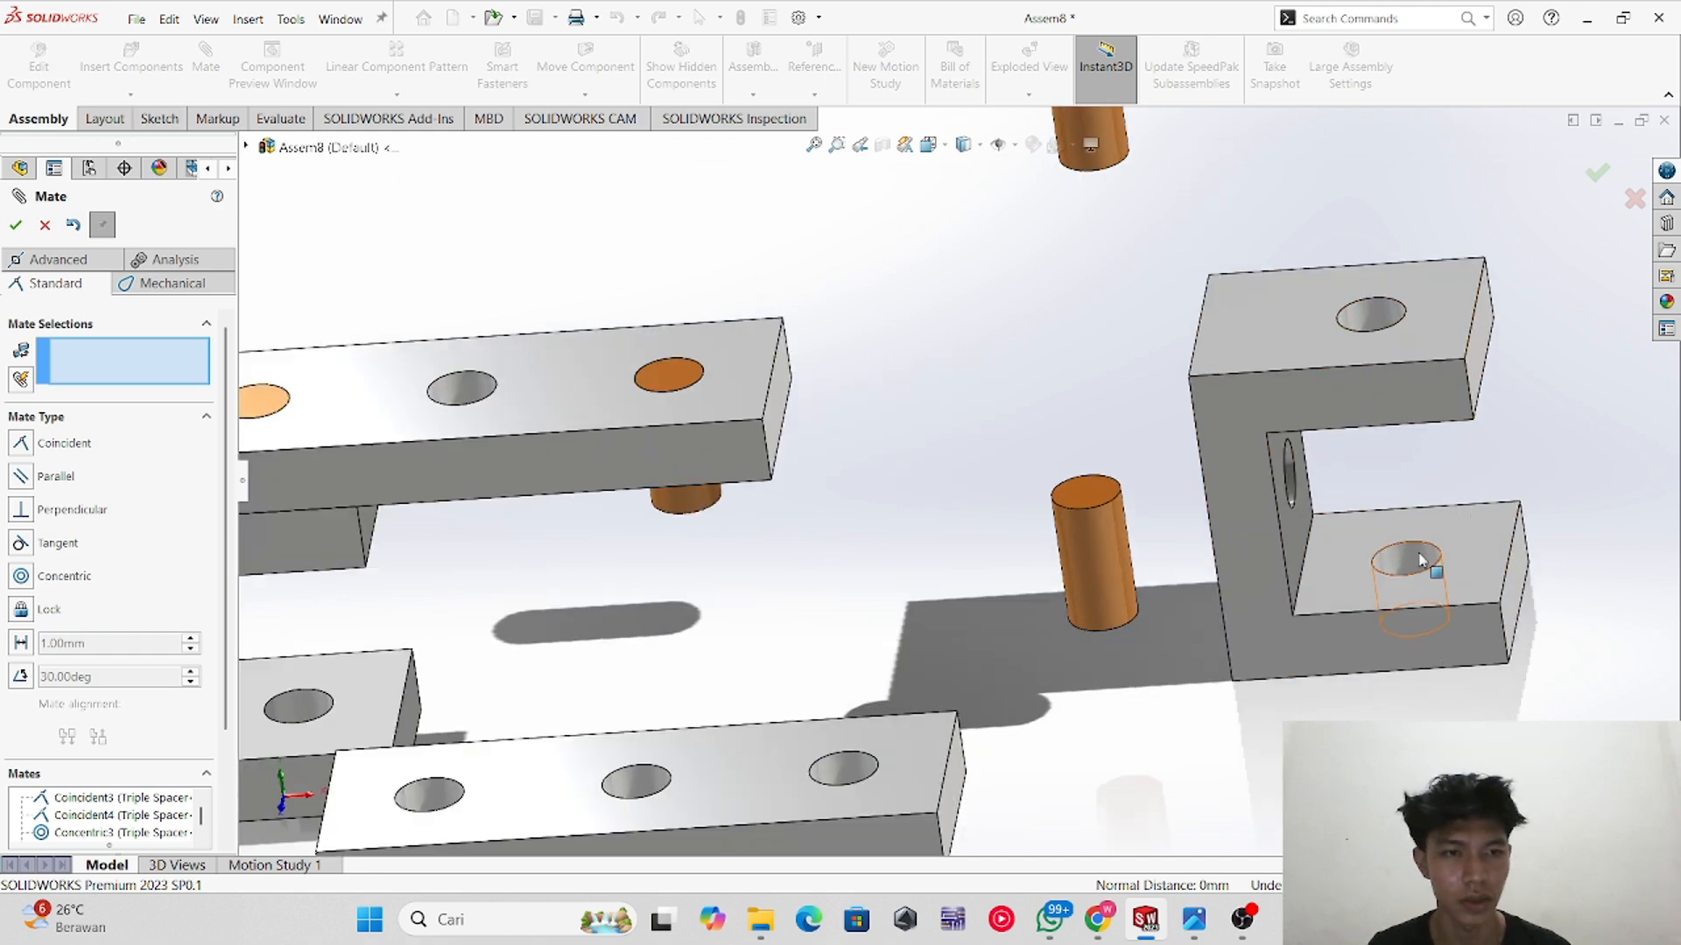
left_click(1421, 561)
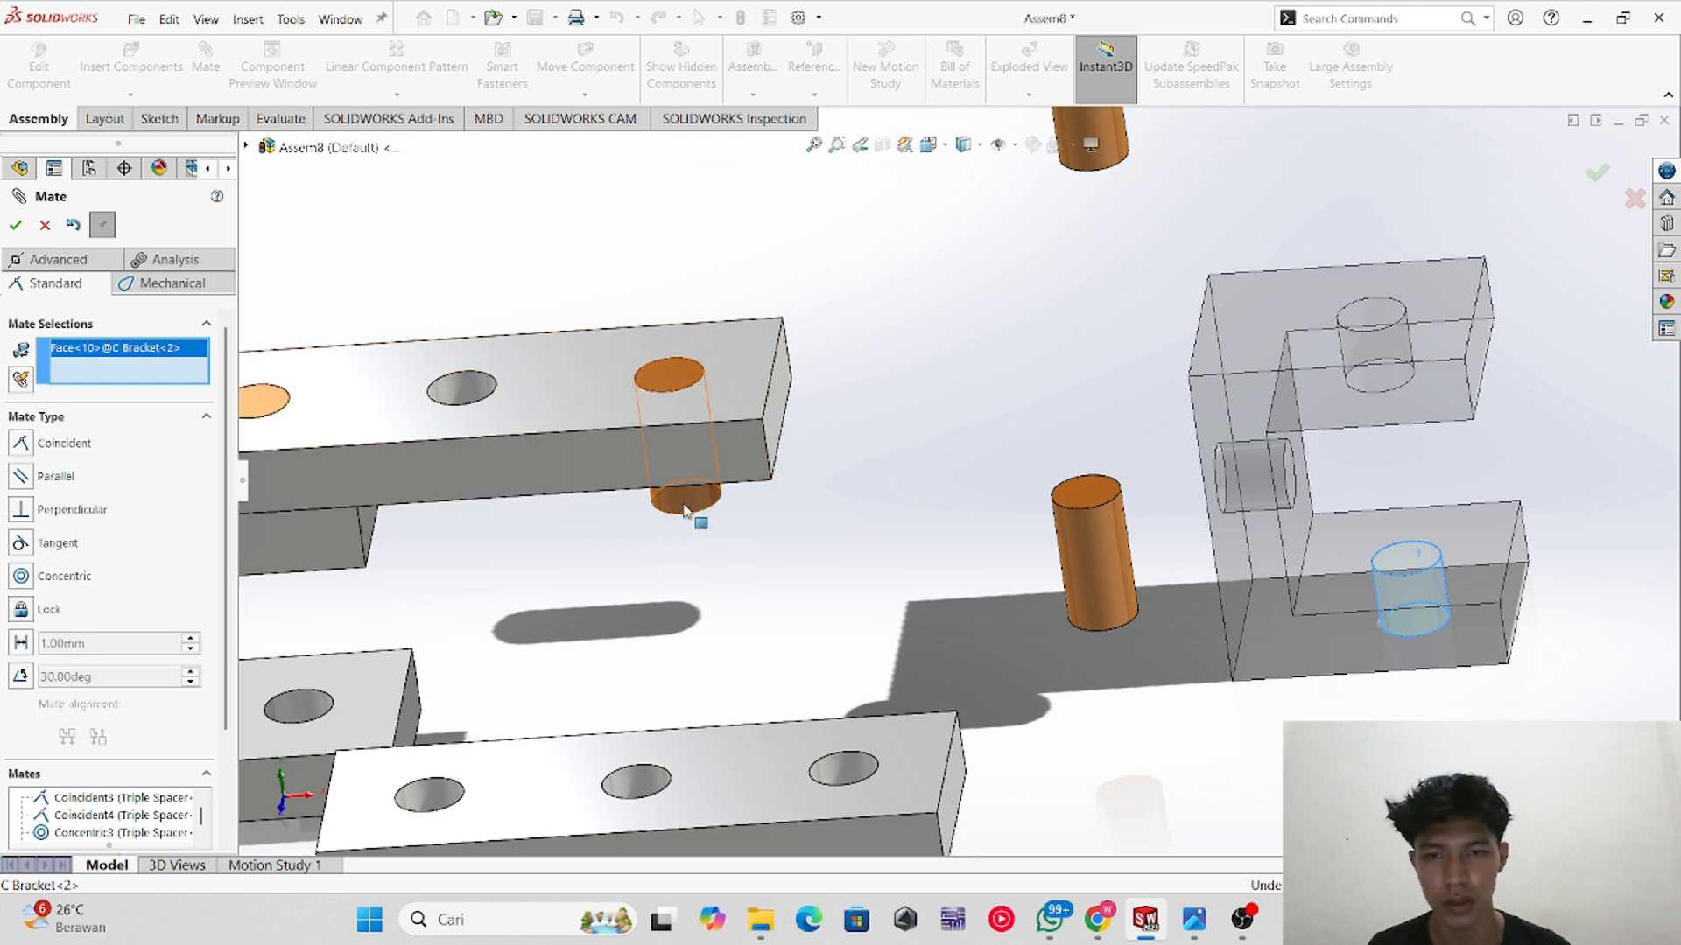
left_click(685, 508)
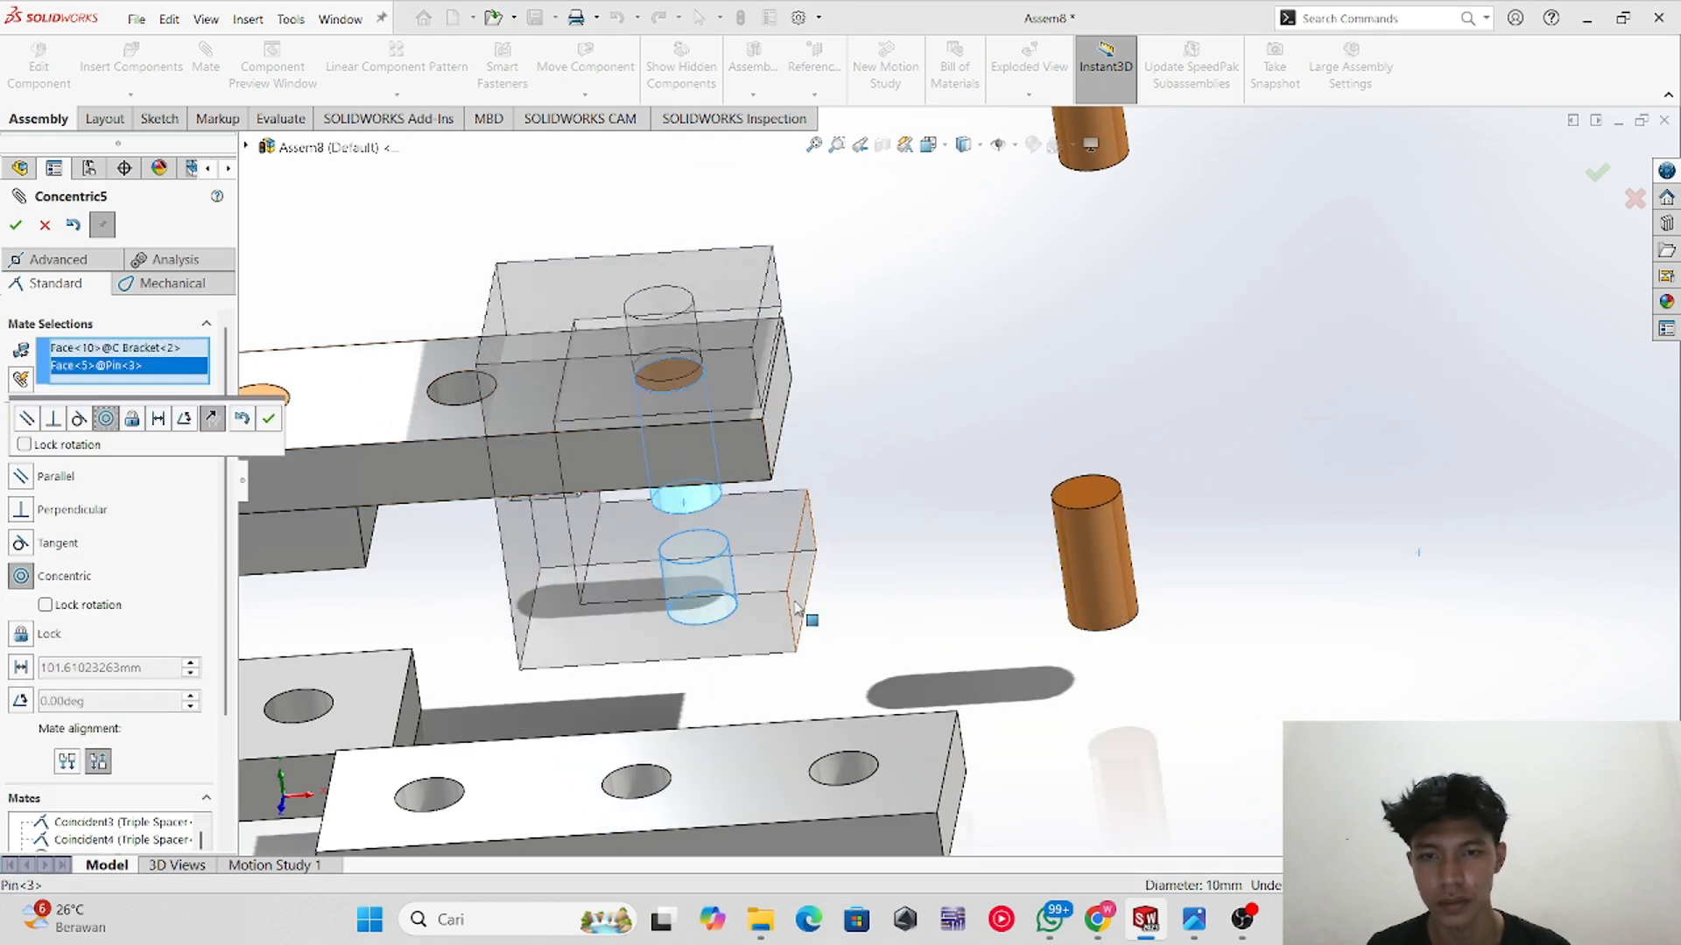
scroll(795, 610, "up", 2)
scroll(794, 560, "down", 2)
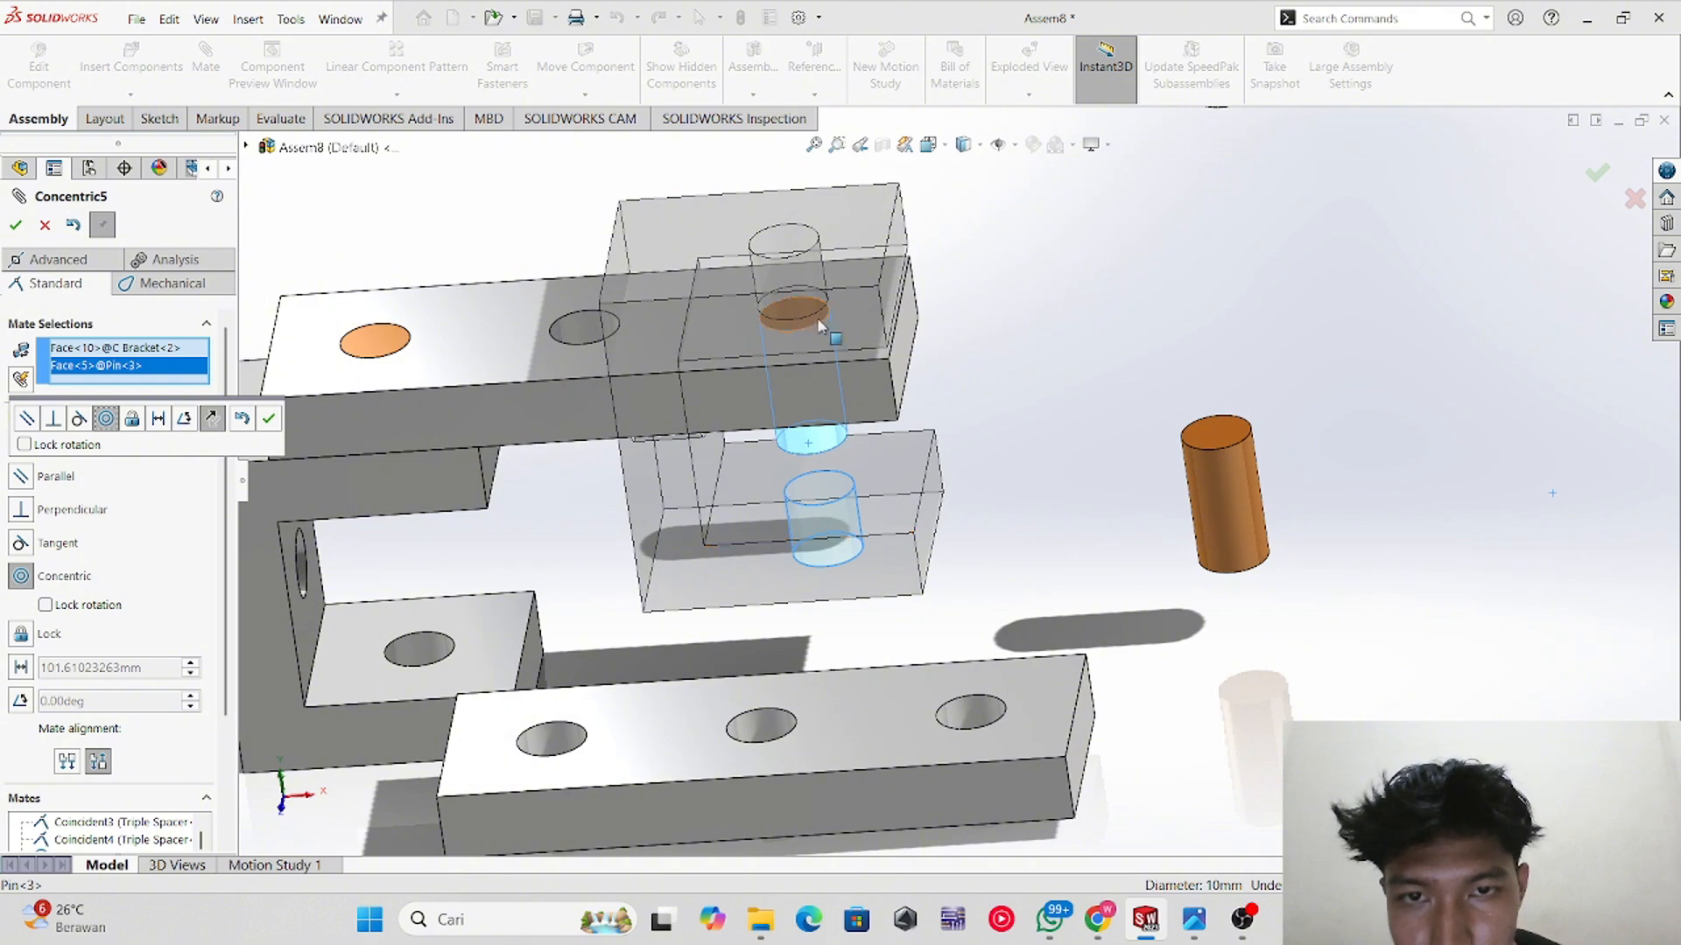
left_click(44, 226)
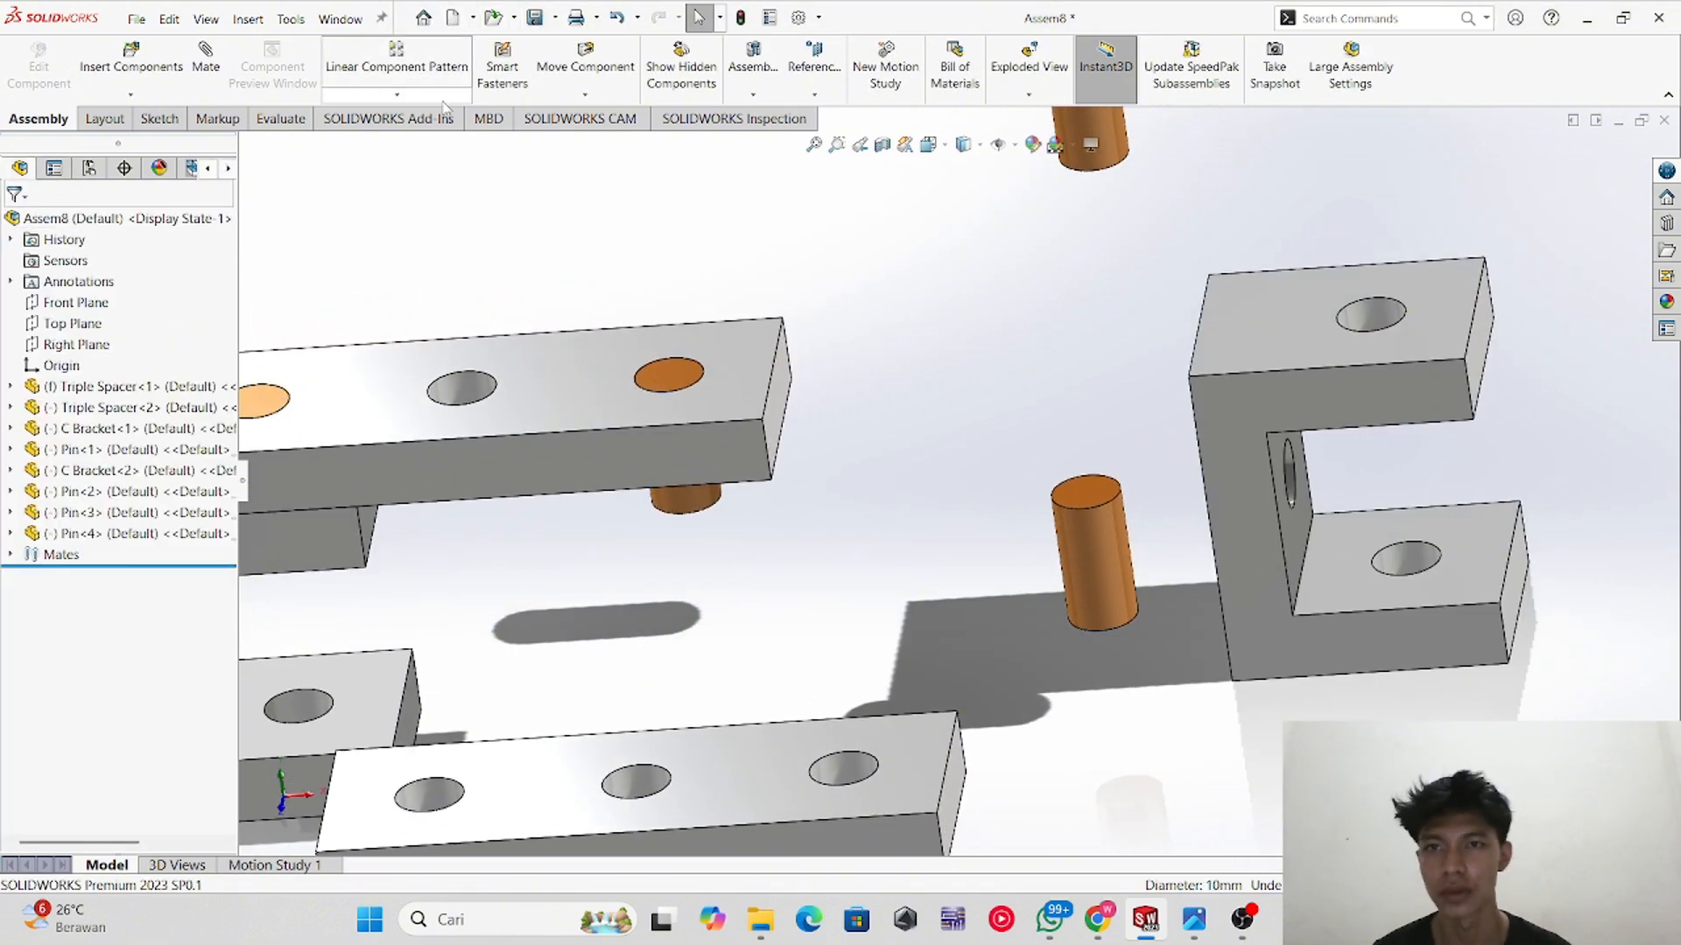
Step: Rotate the second C bracket so its open side faces the upper spacer
left_click(445, 95)
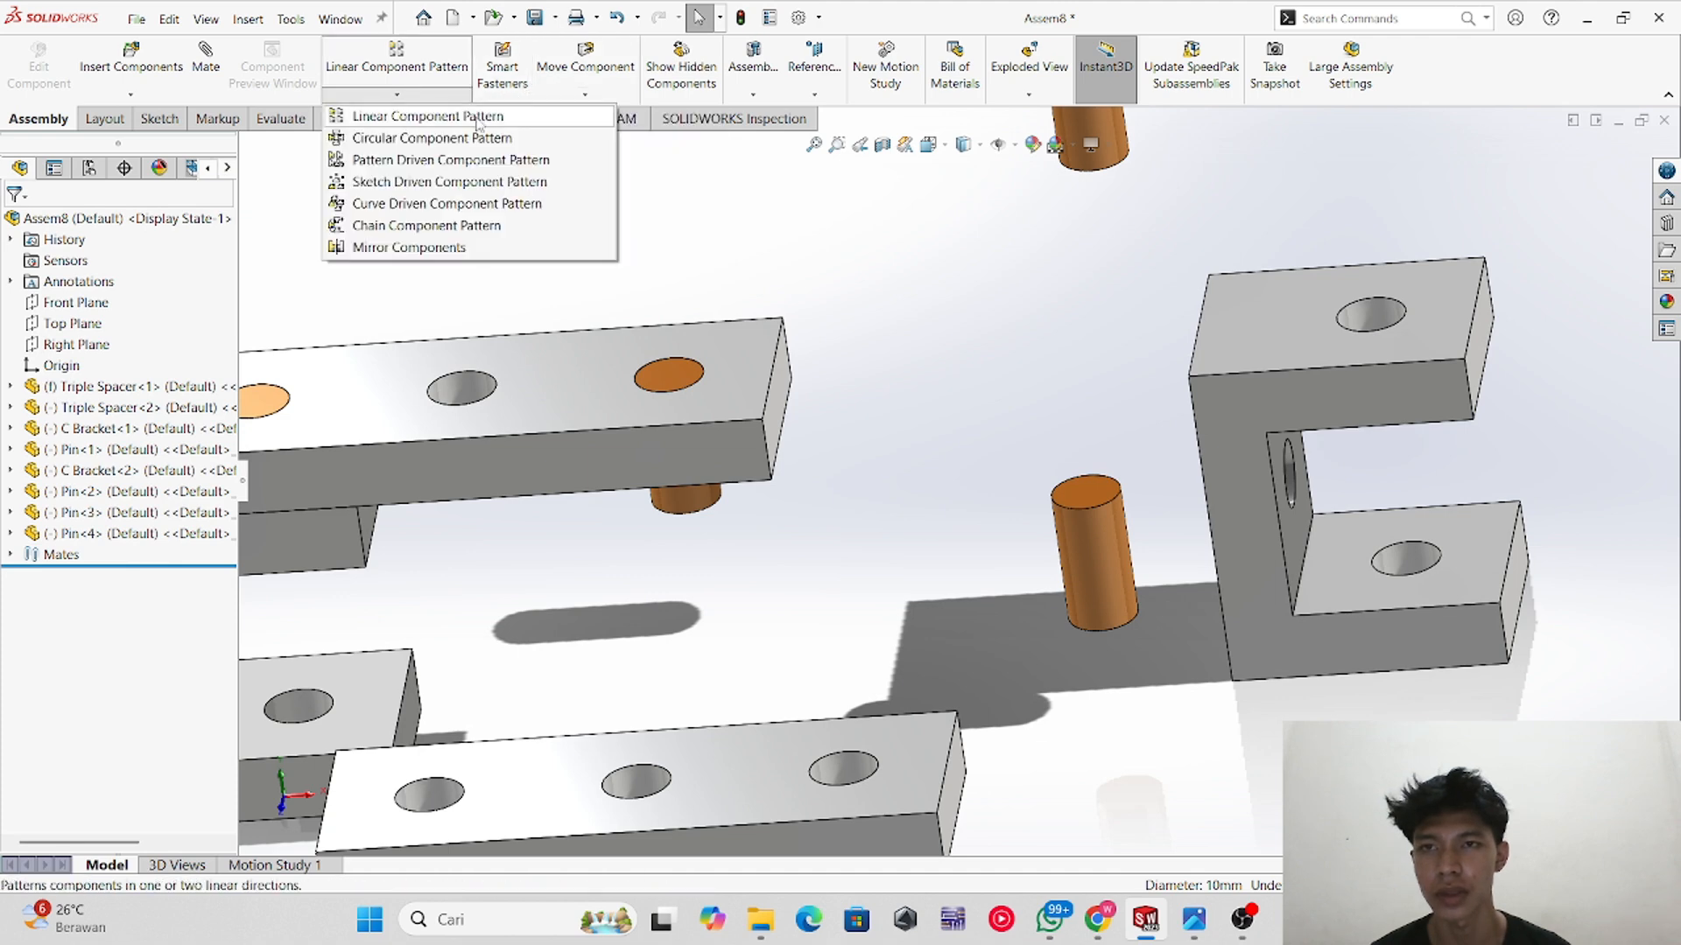
left_click(585, 94)
left_click(613, 138)
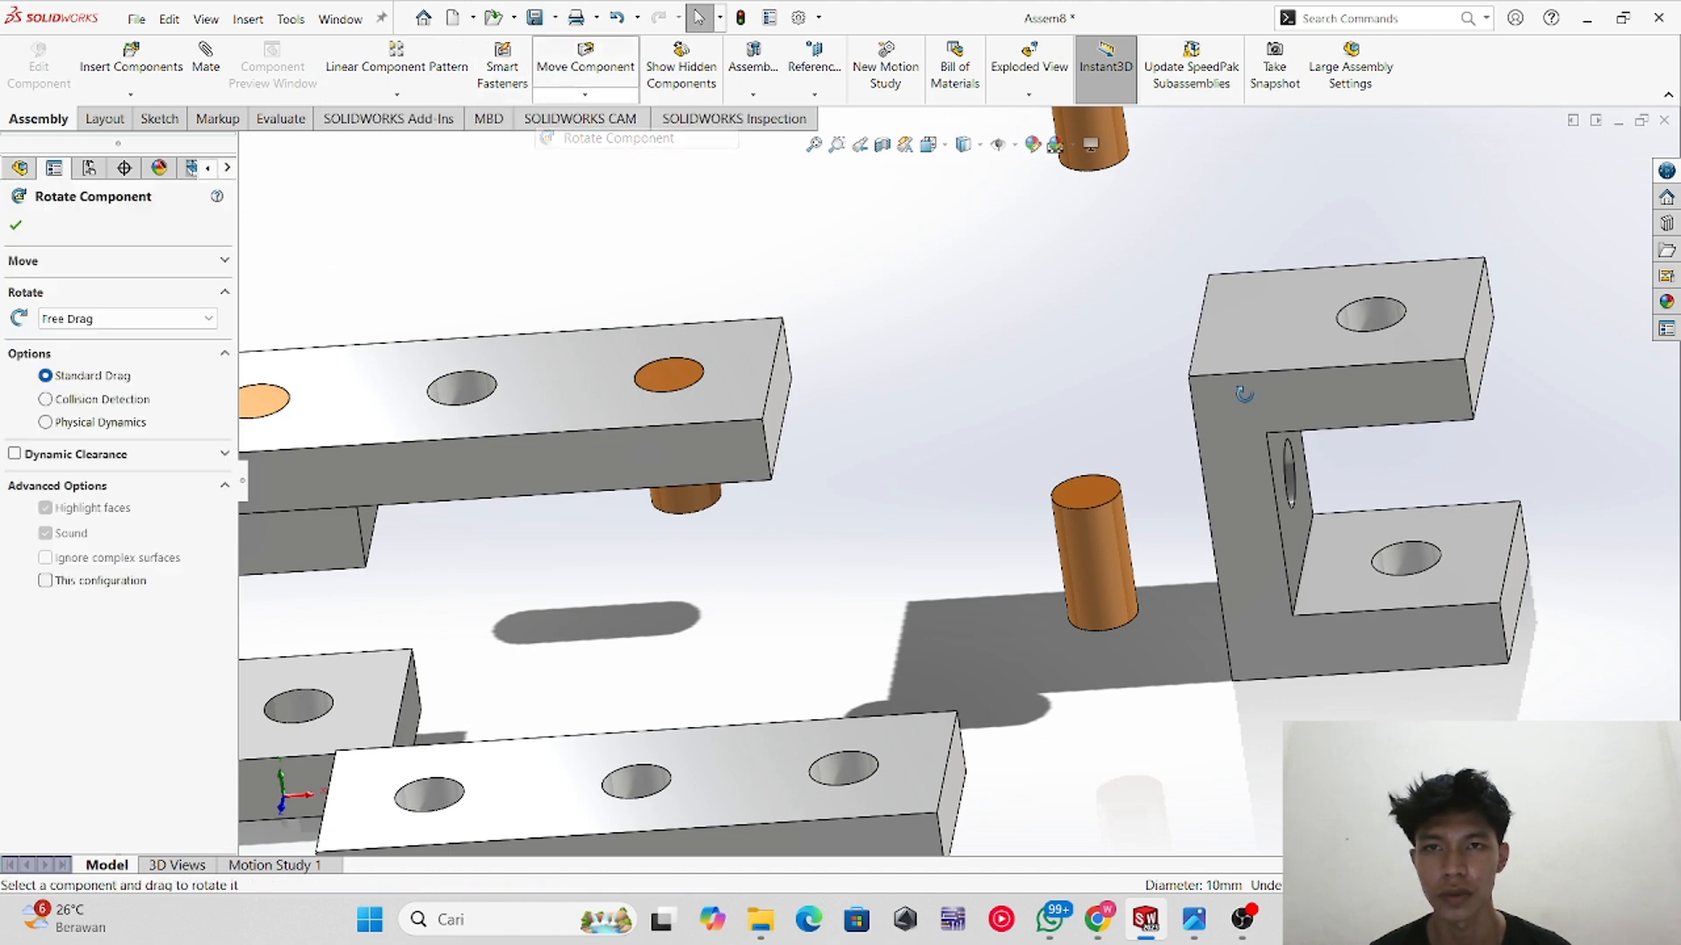
left_click_drag(1370, 353, 1140, 495)
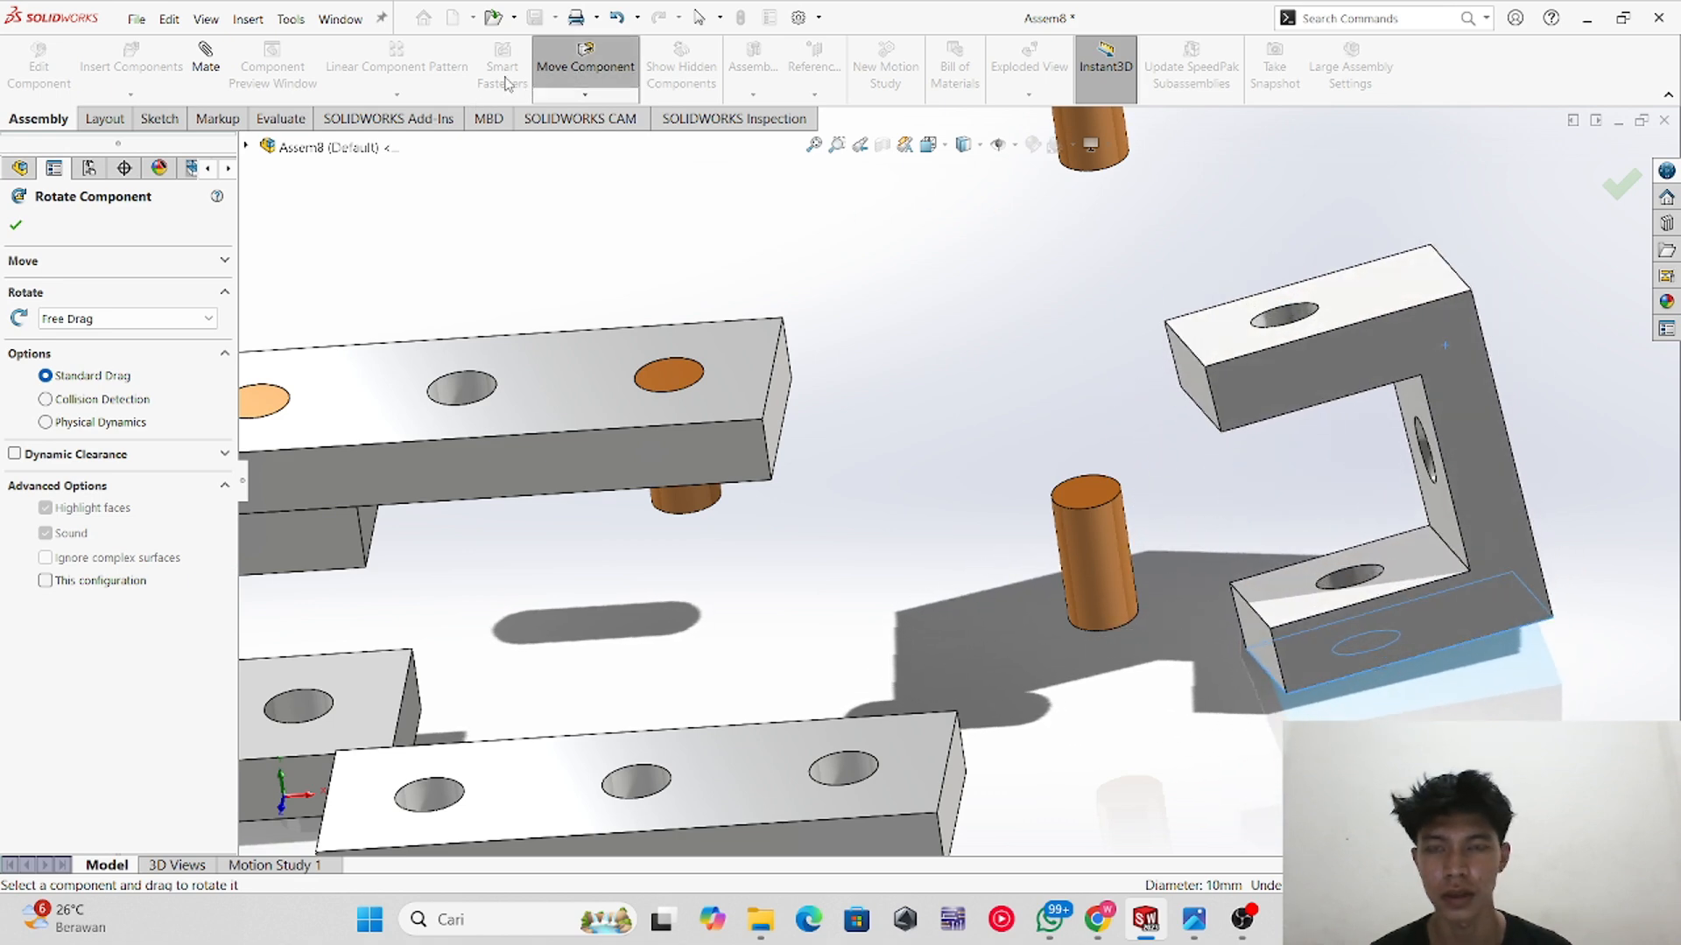
left_click(15, 226)
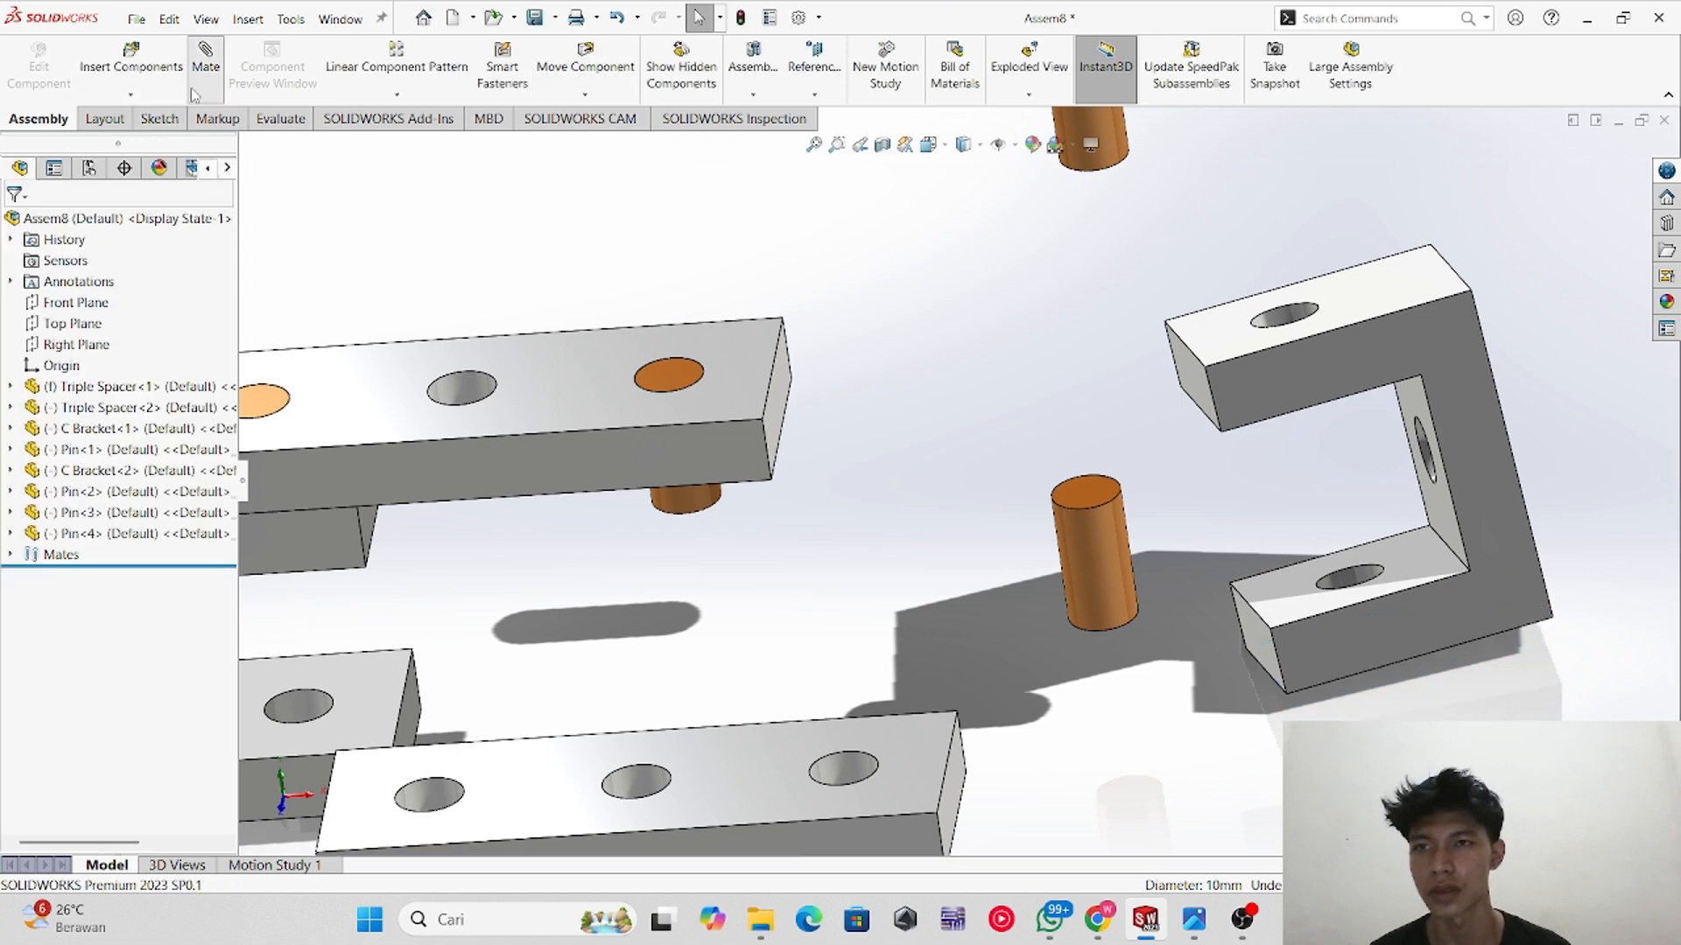
Step: Mate the Pin's bottom face coincident with the edge of the second C bracket's upper hole
left_click(680, 501)
left_click(1280, 322)
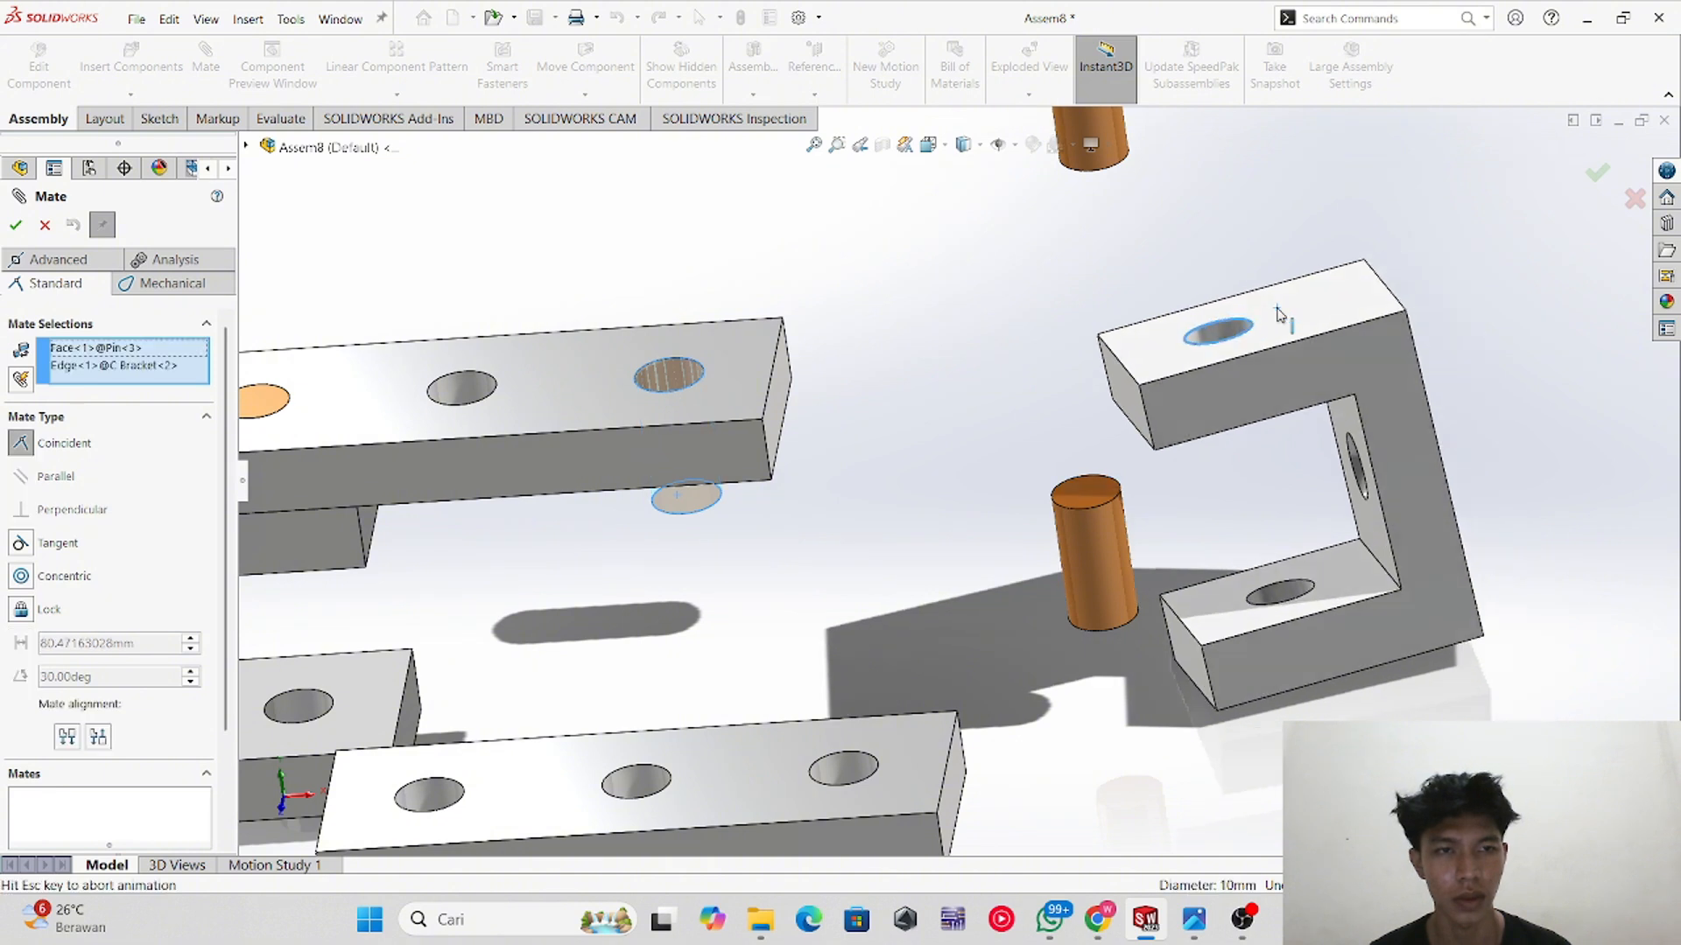
left_click(17, 224)
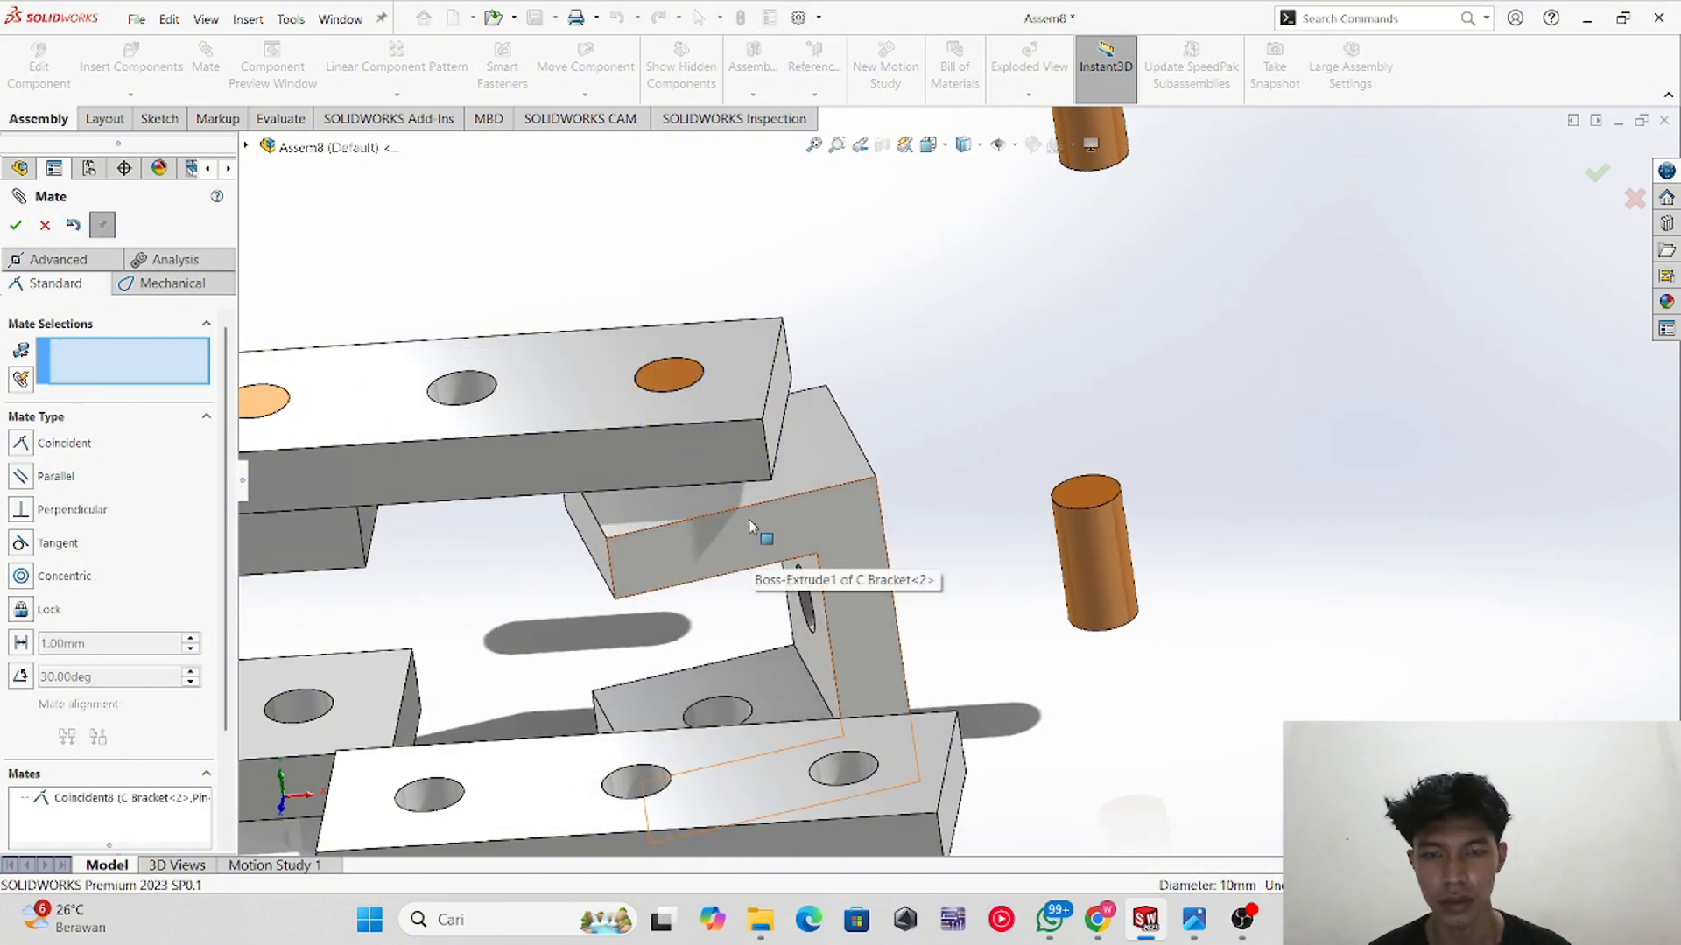
Step: Mate the upper spacer's end face parallel to the second C bracket's outer side face
middle_click_drag(940, 424, 909, 443)
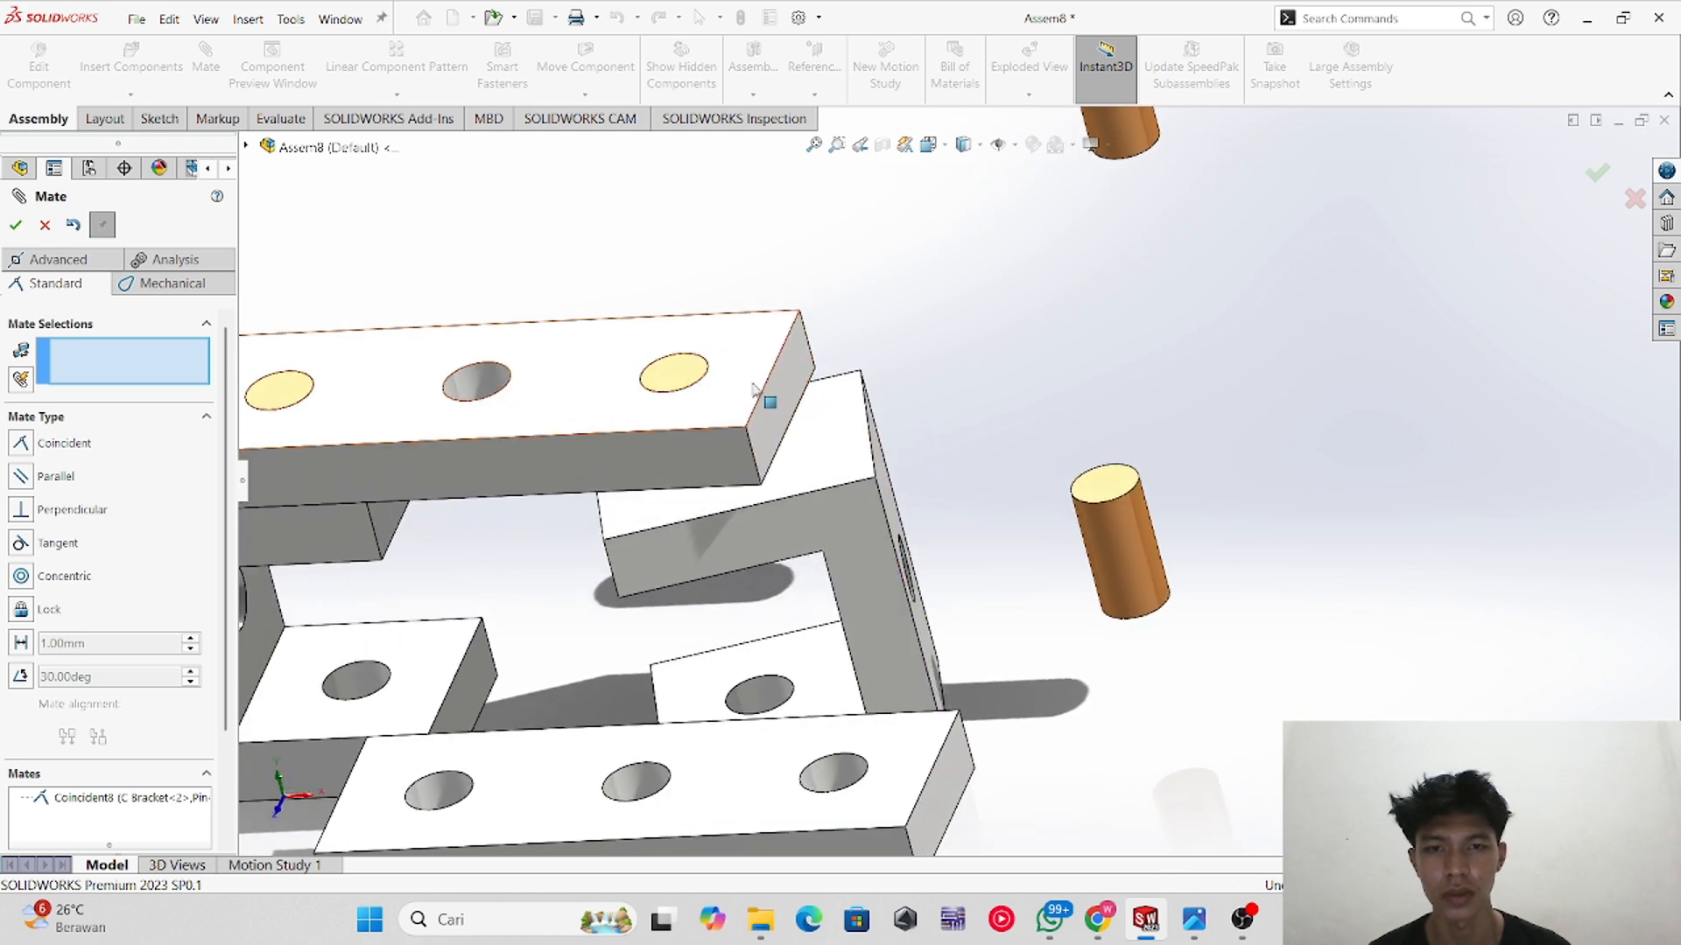
left_click(763, 398)
left_click(889, 461)
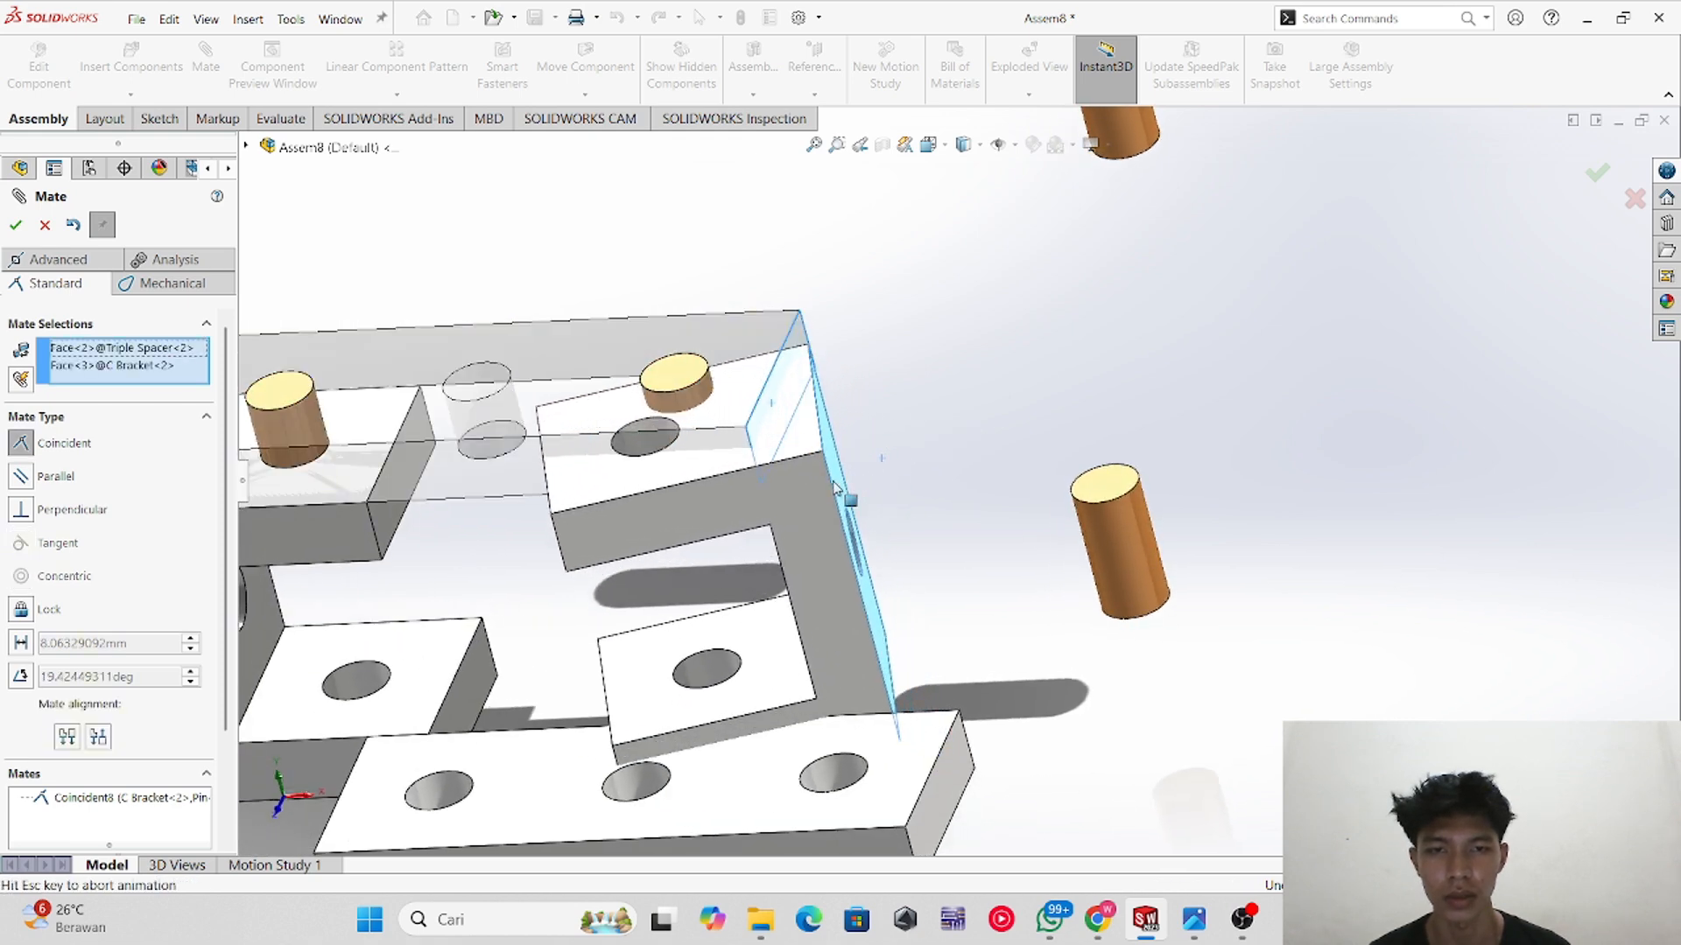
left_click(336, 435)
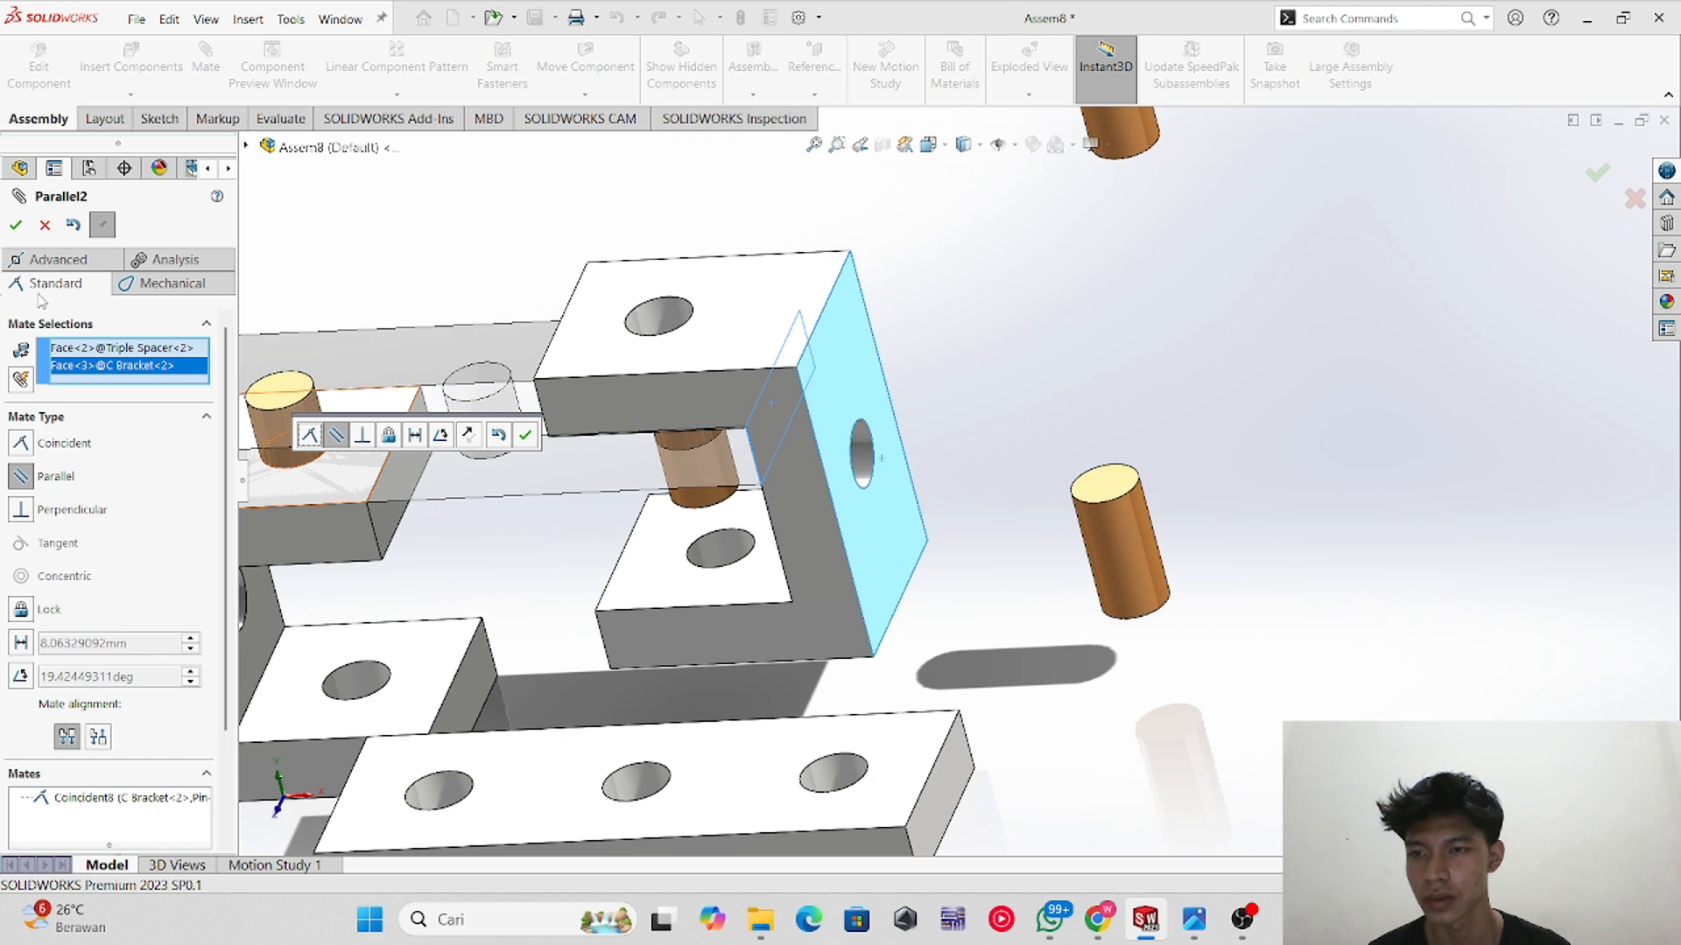
left_click(16, 225)
Step: Mate the second C bracket's top arm face coincident with the upper spacer's underside
left_click(793, 482)
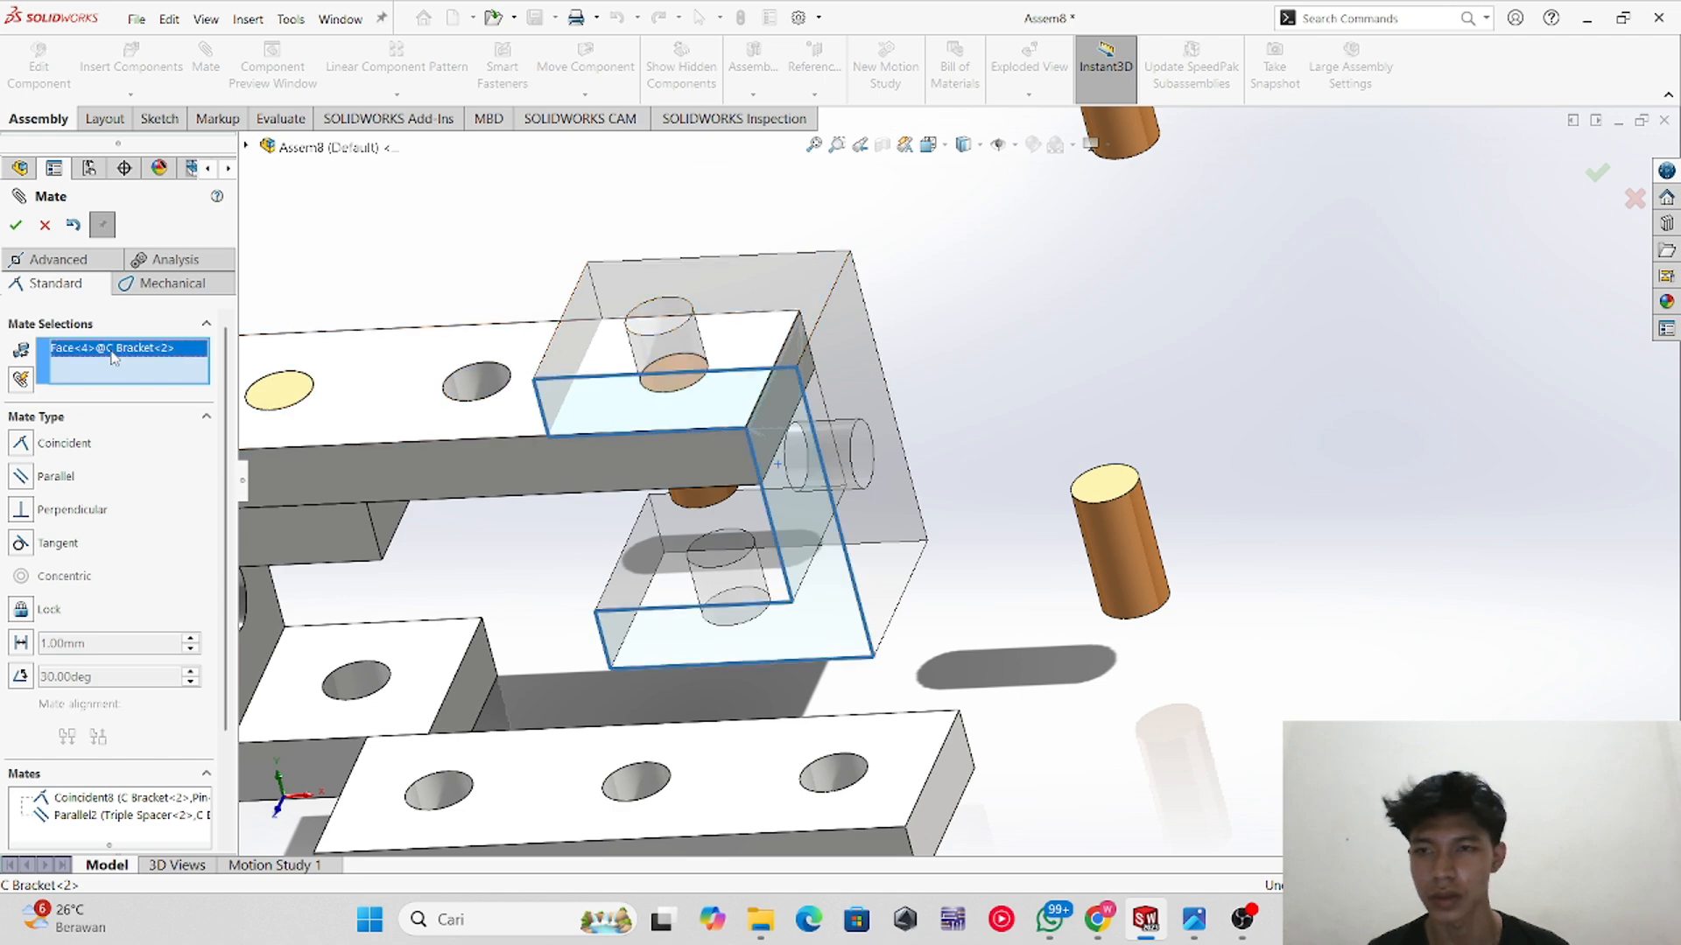
key("Delete")
left_click(724, 338)
middle_click_drag(585, 578, 679, 327)
left_click(720, 338)
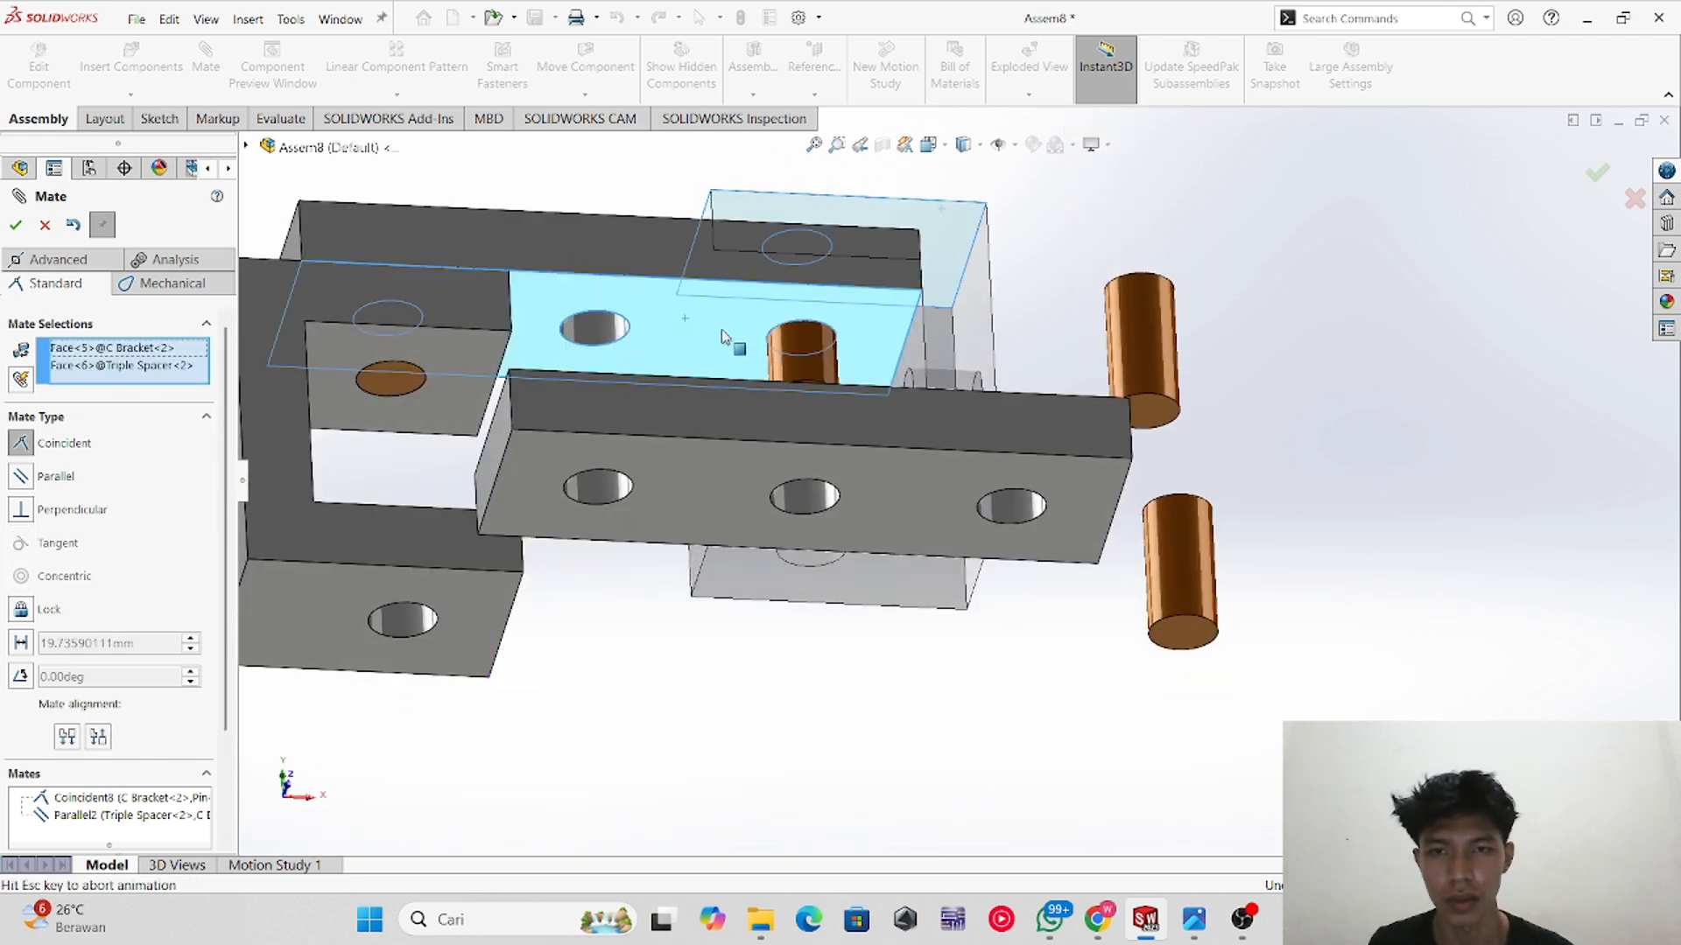
left_click(15, 226)
Step: Mate a Pin concentric with the hole at the end of the lower spacer
middle_click_drag(994, 274, 1007, 385)
left_click(1021, 317)
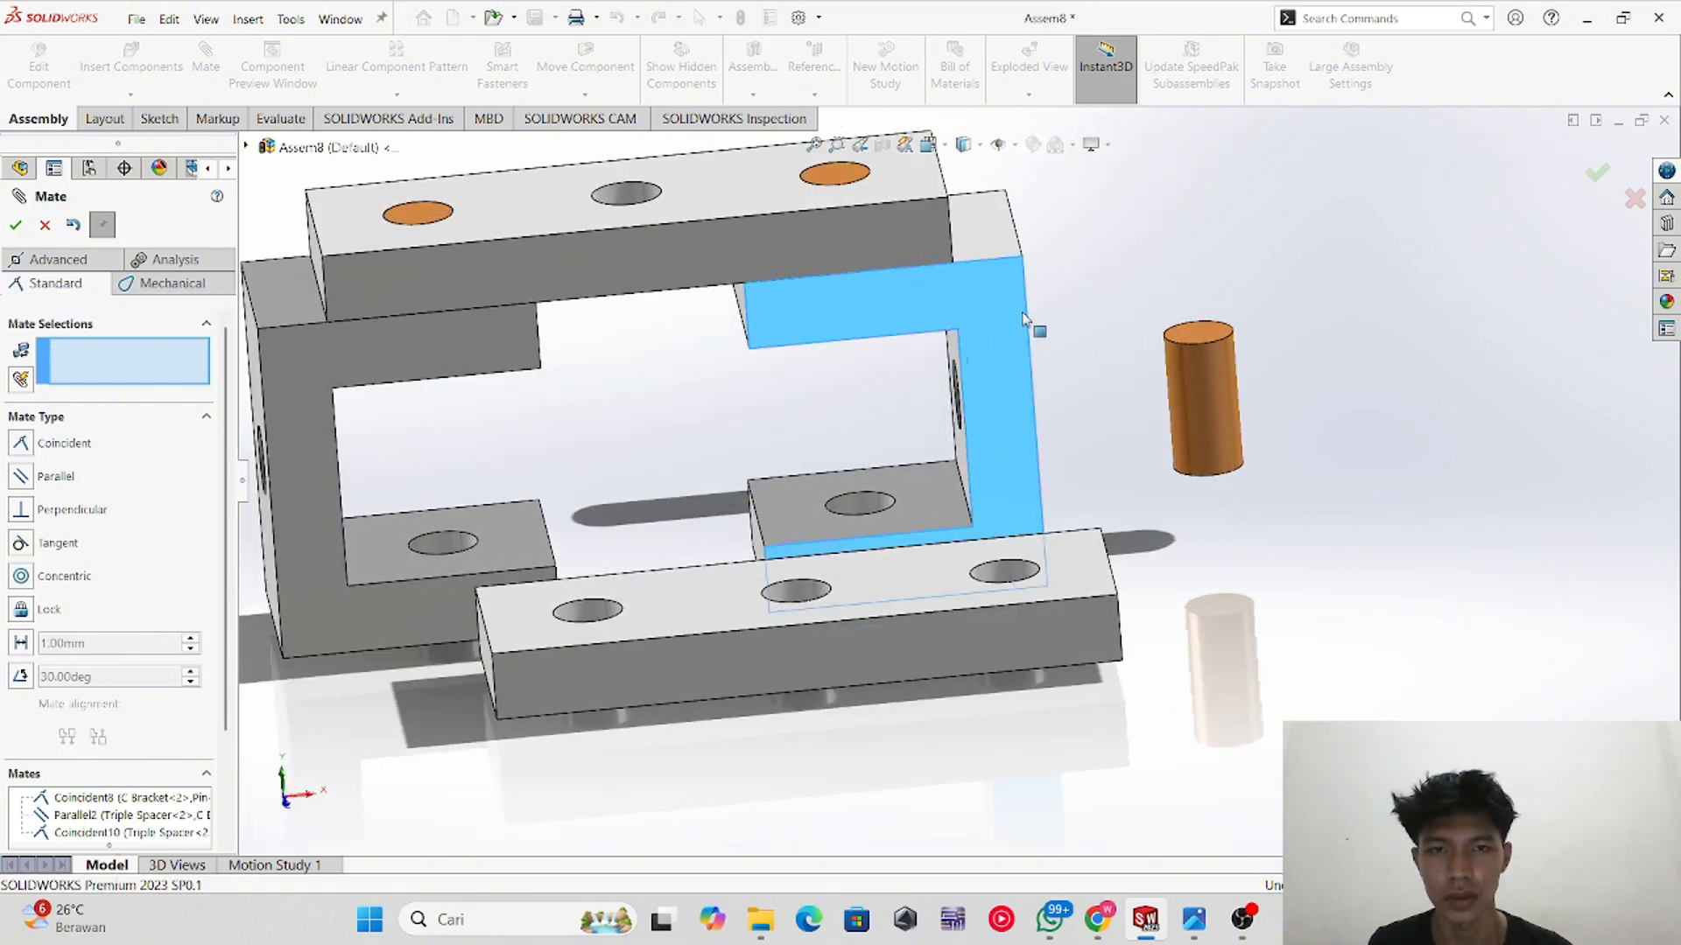
mouse_move(1023, 320)
left_mouse_down()
mouse_move(1007, 375)
mouse_move(1035, 343)
left_mouse_up()
left_click_drag(471, 368, 453, 379)
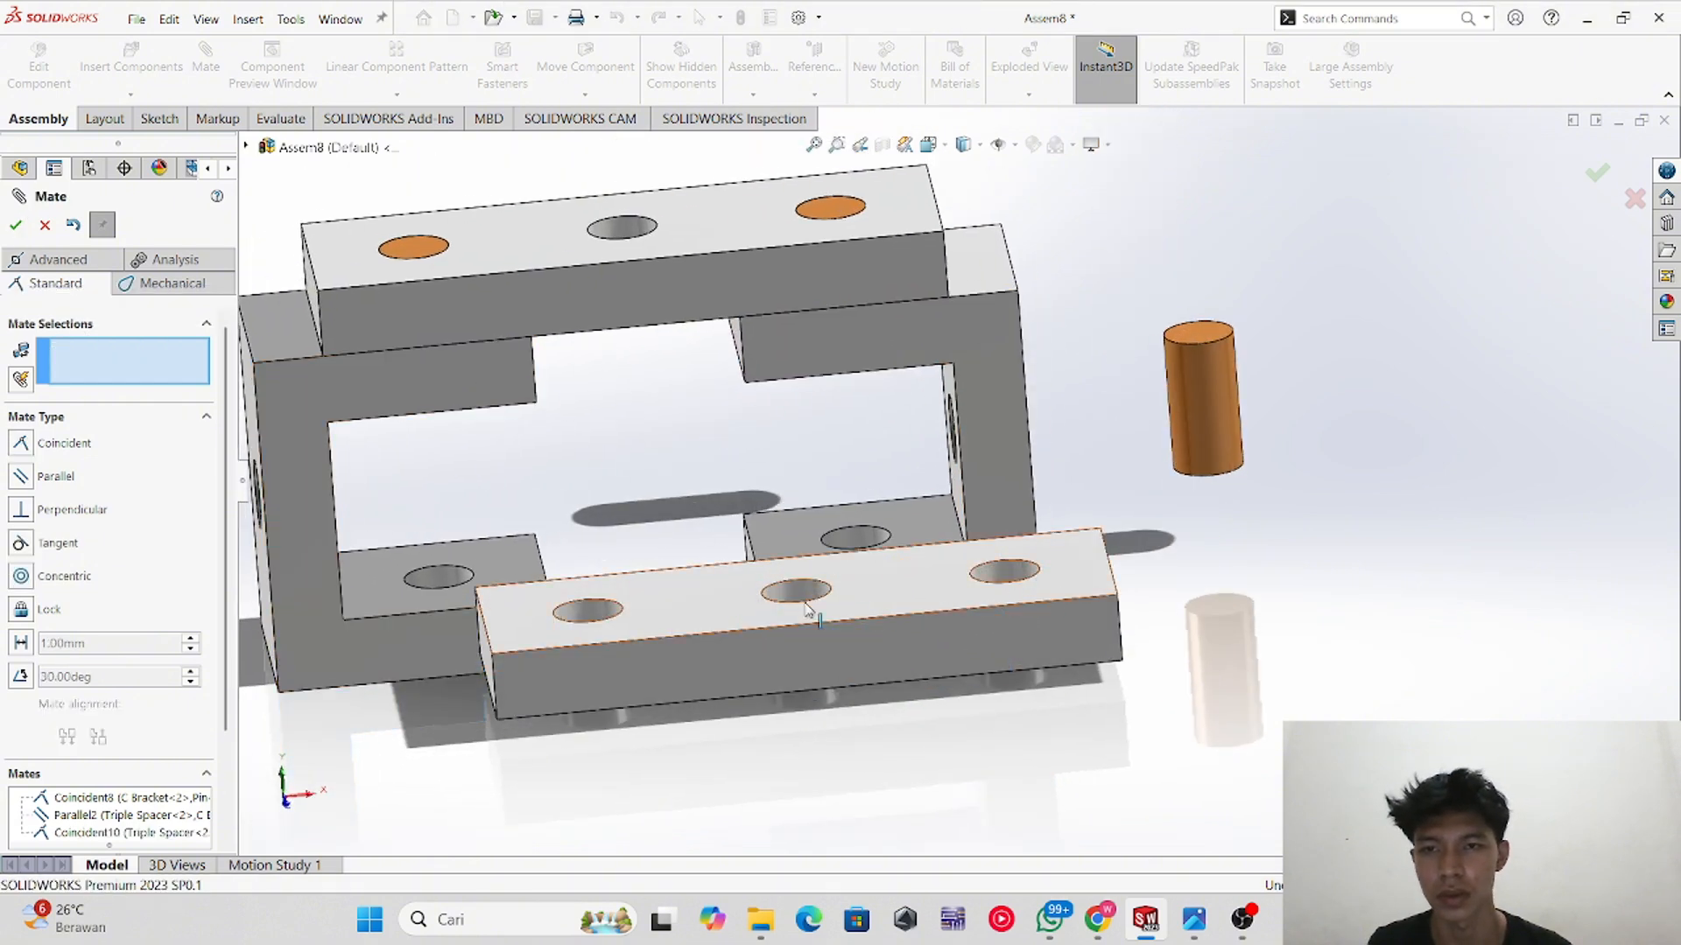
middle_click_drag(921, 578, 1048, 462)
scroll(1049, 462, "up", 3)
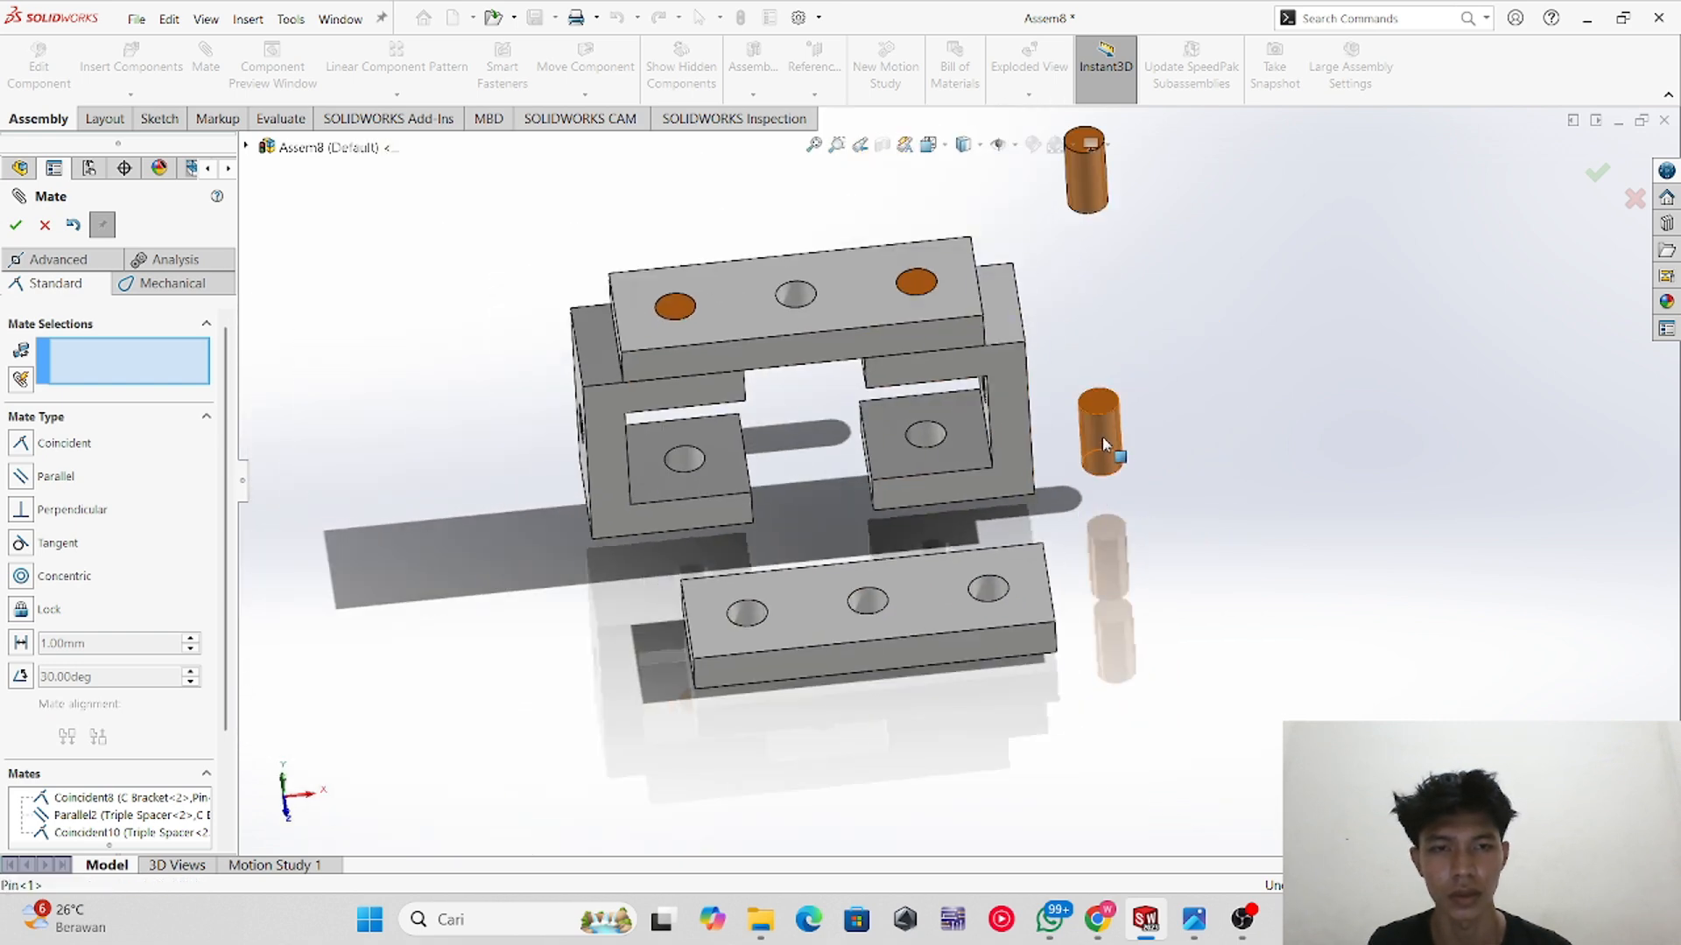
left_click(1102, 439)
left_click(982, 595)
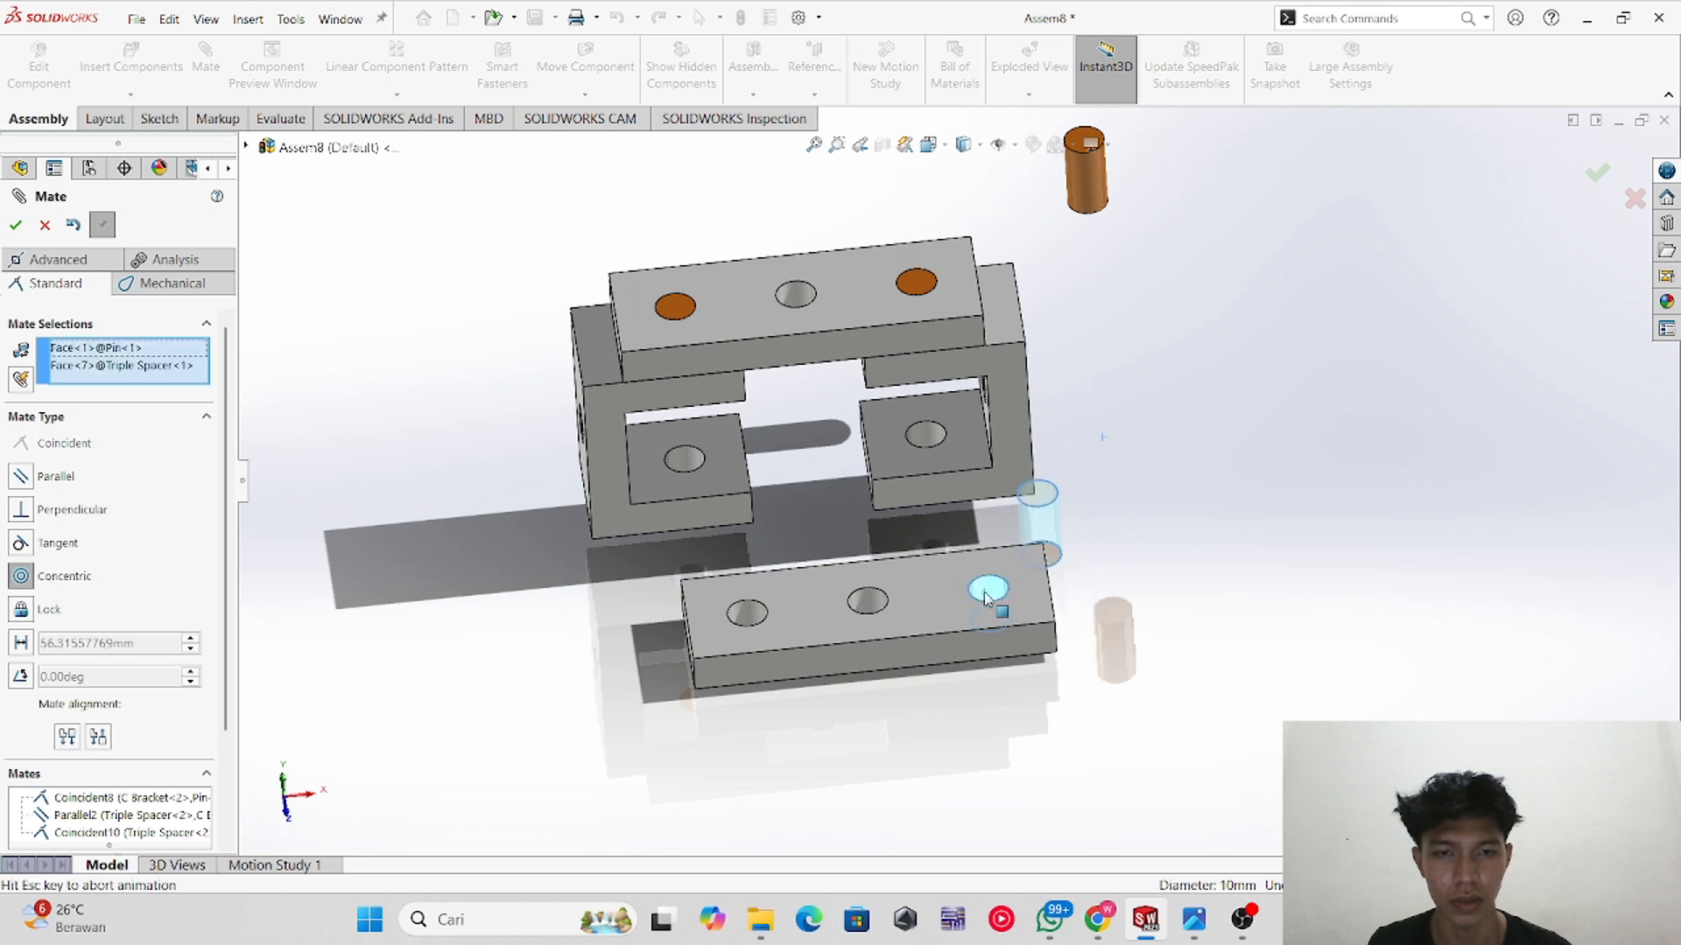
left_click(19, 225)
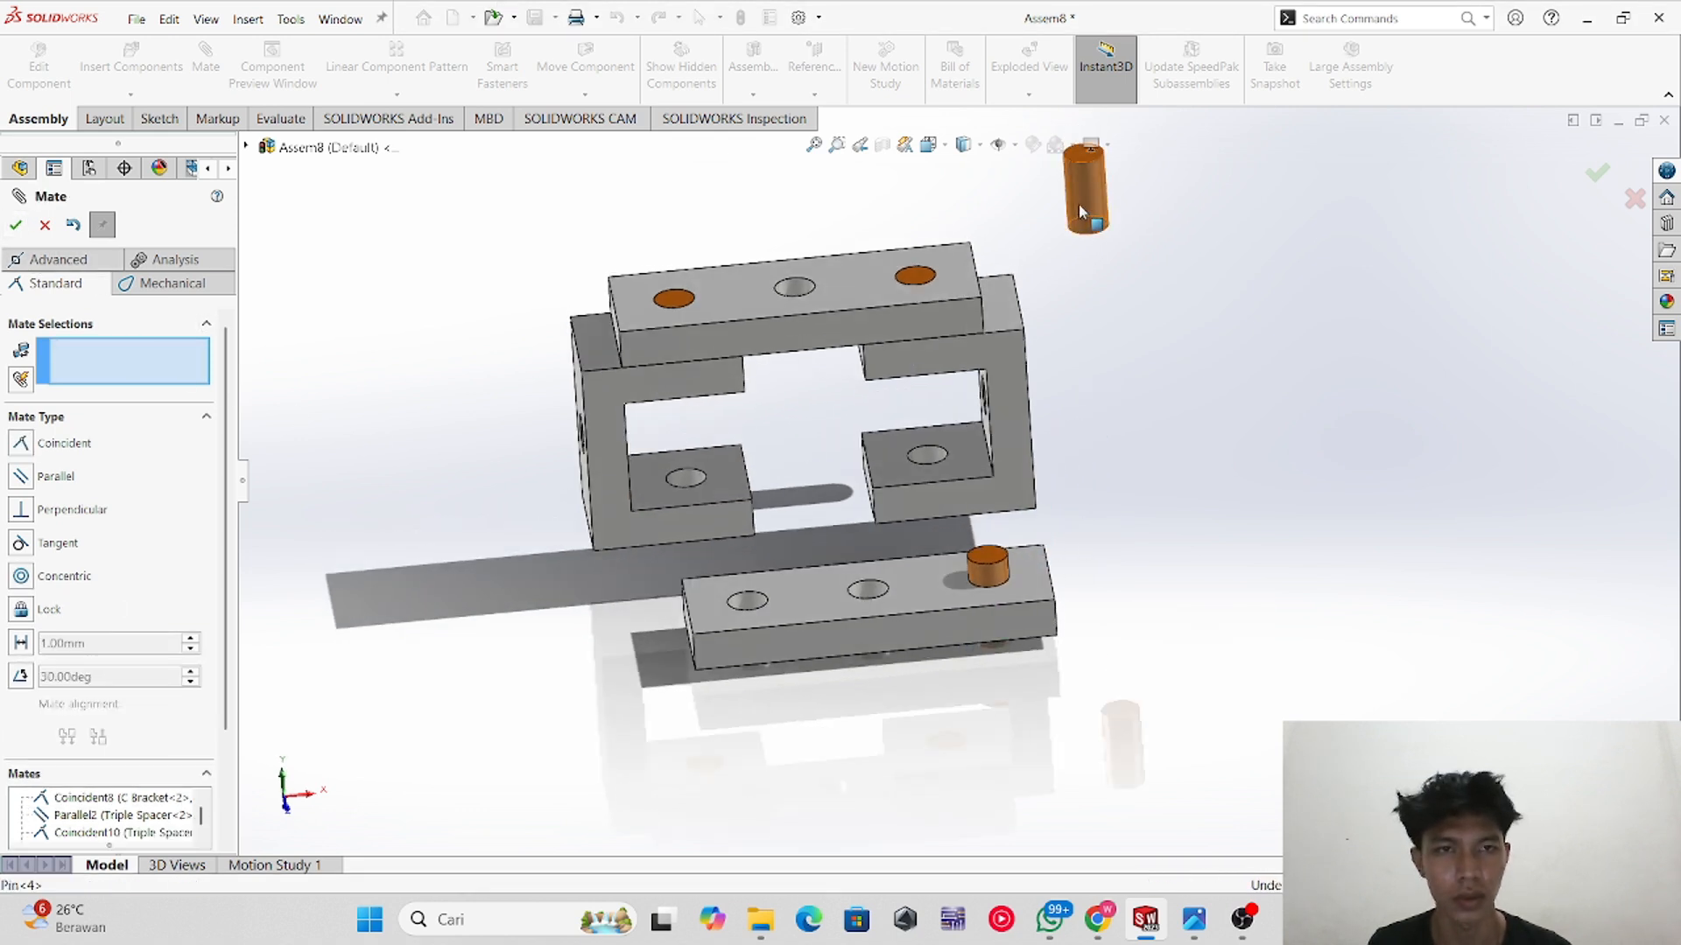
Step: Mate the fourth Pin concentric with the lower spacer's hole at the opposite end
left_click_drag(1079, 204, 579, 685)
left_click(604, 651)
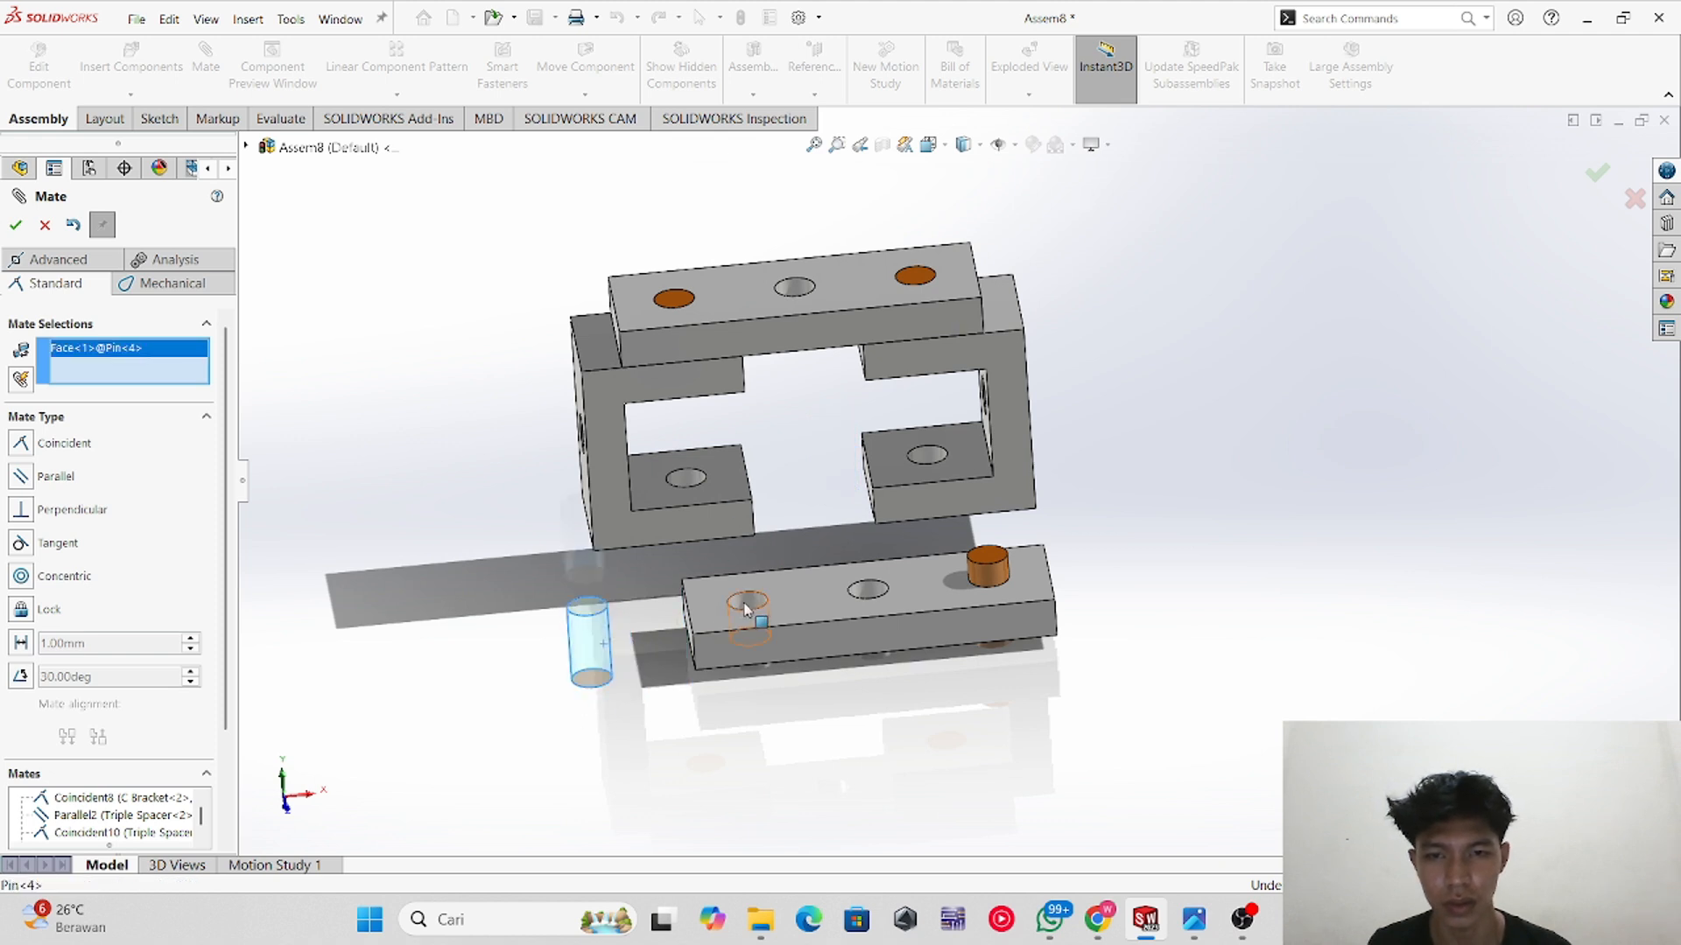
left_click(746, 601)
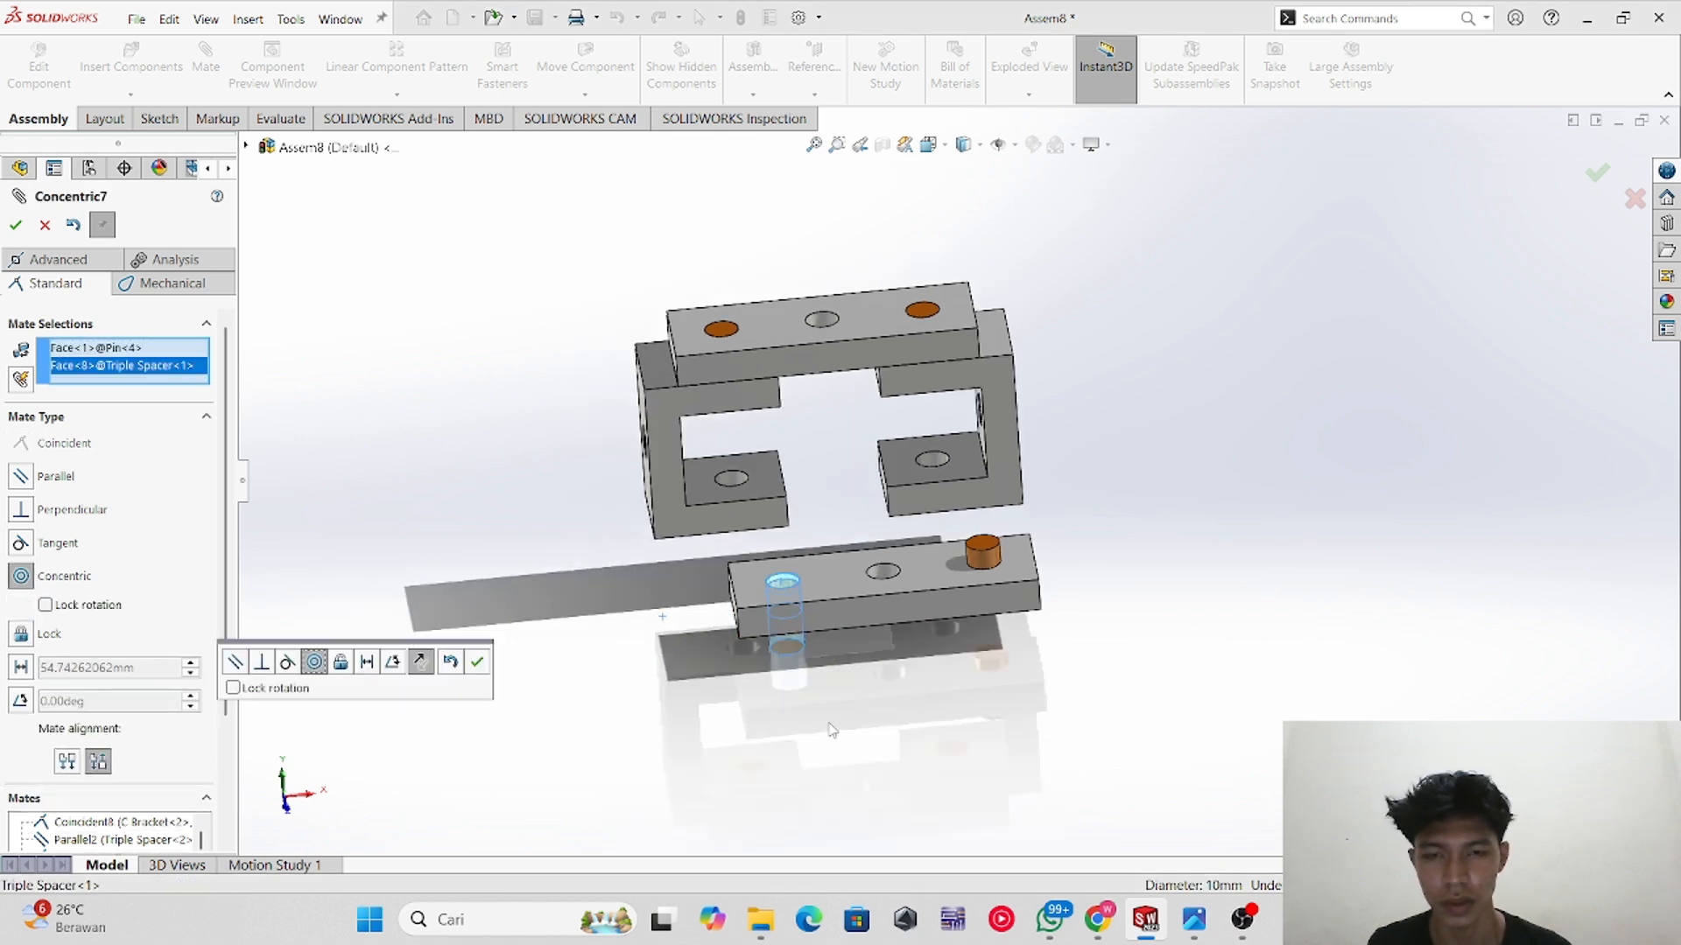
scroll(840, 740, "up", 3)
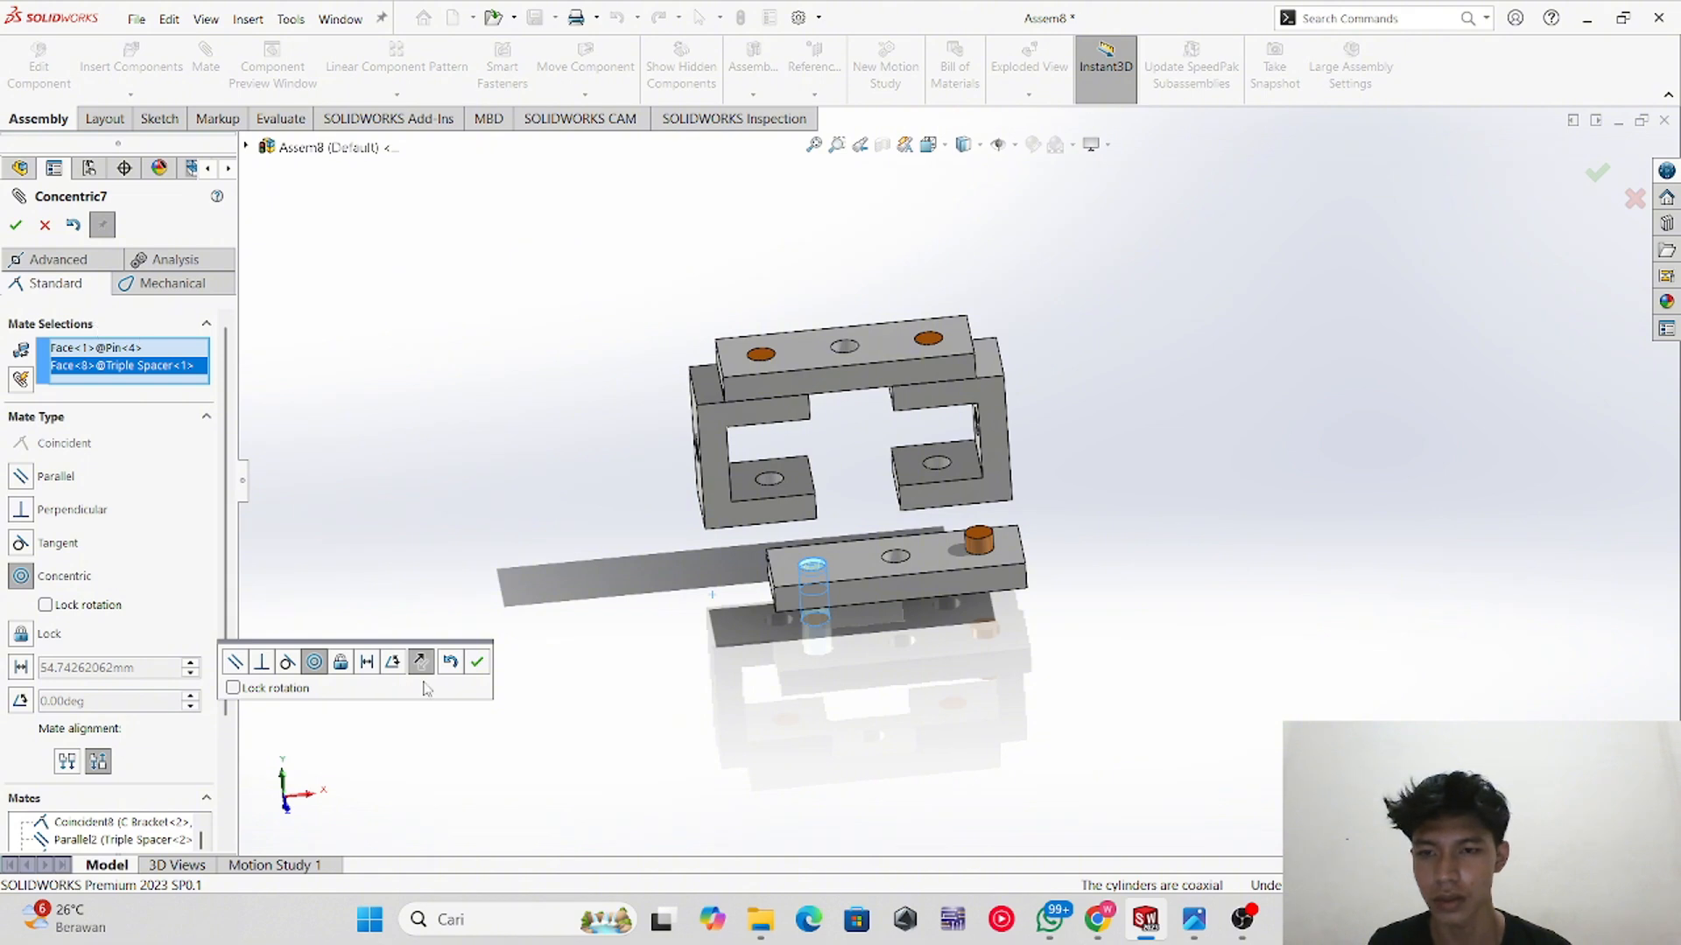
left_click(479, 662)
Step: Mate the fourth Pin's end face coincident with the lower spacer's face so it sits flush
scroll(943, 653, "down", 5)
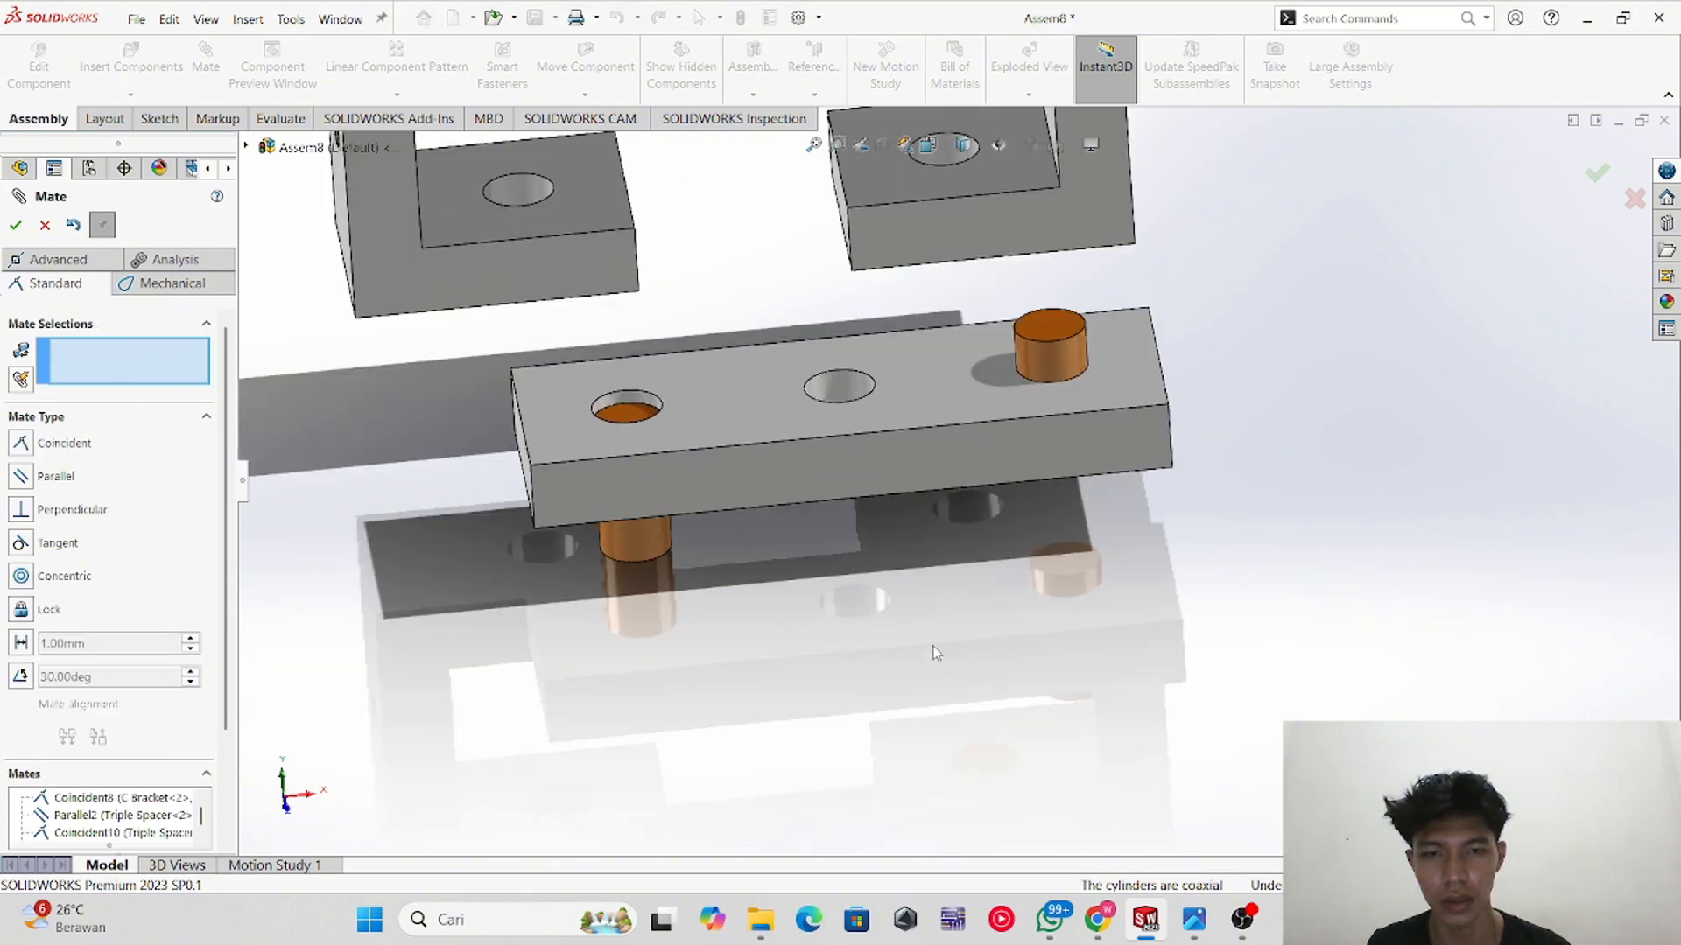
scroll(934, 644, "up", 1)
middle_click_drag(934, 642, 885, 601)
scroll(795, 594, "down", 5)
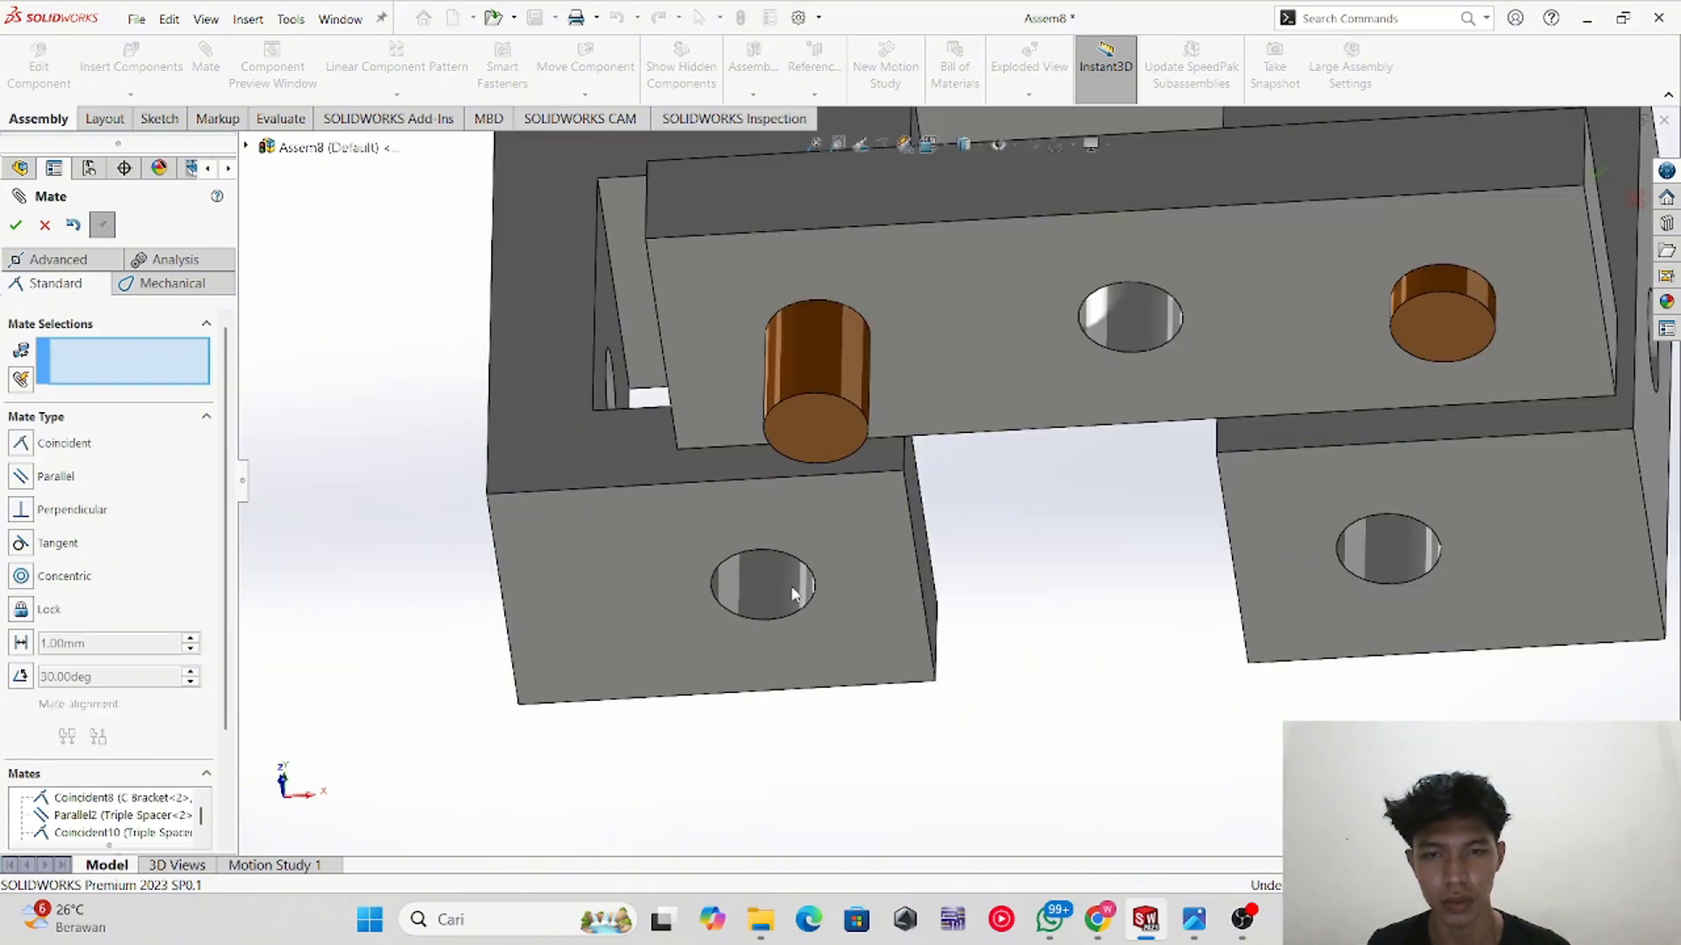
left_click(822, 434)
left_click(1020, 300)
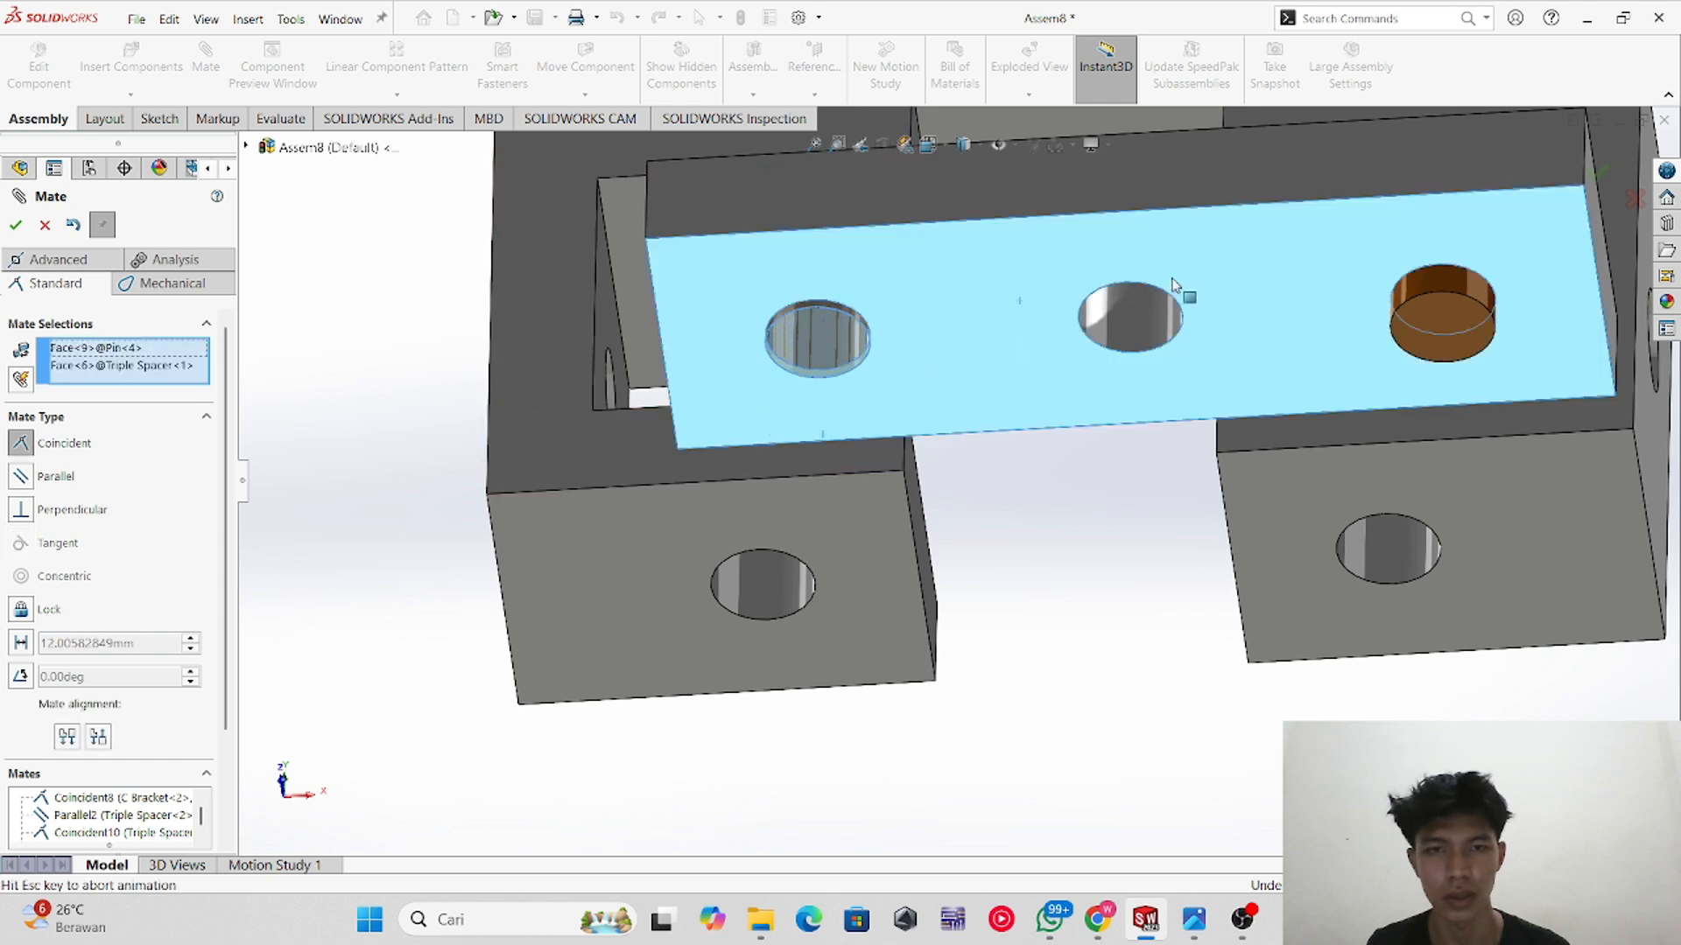
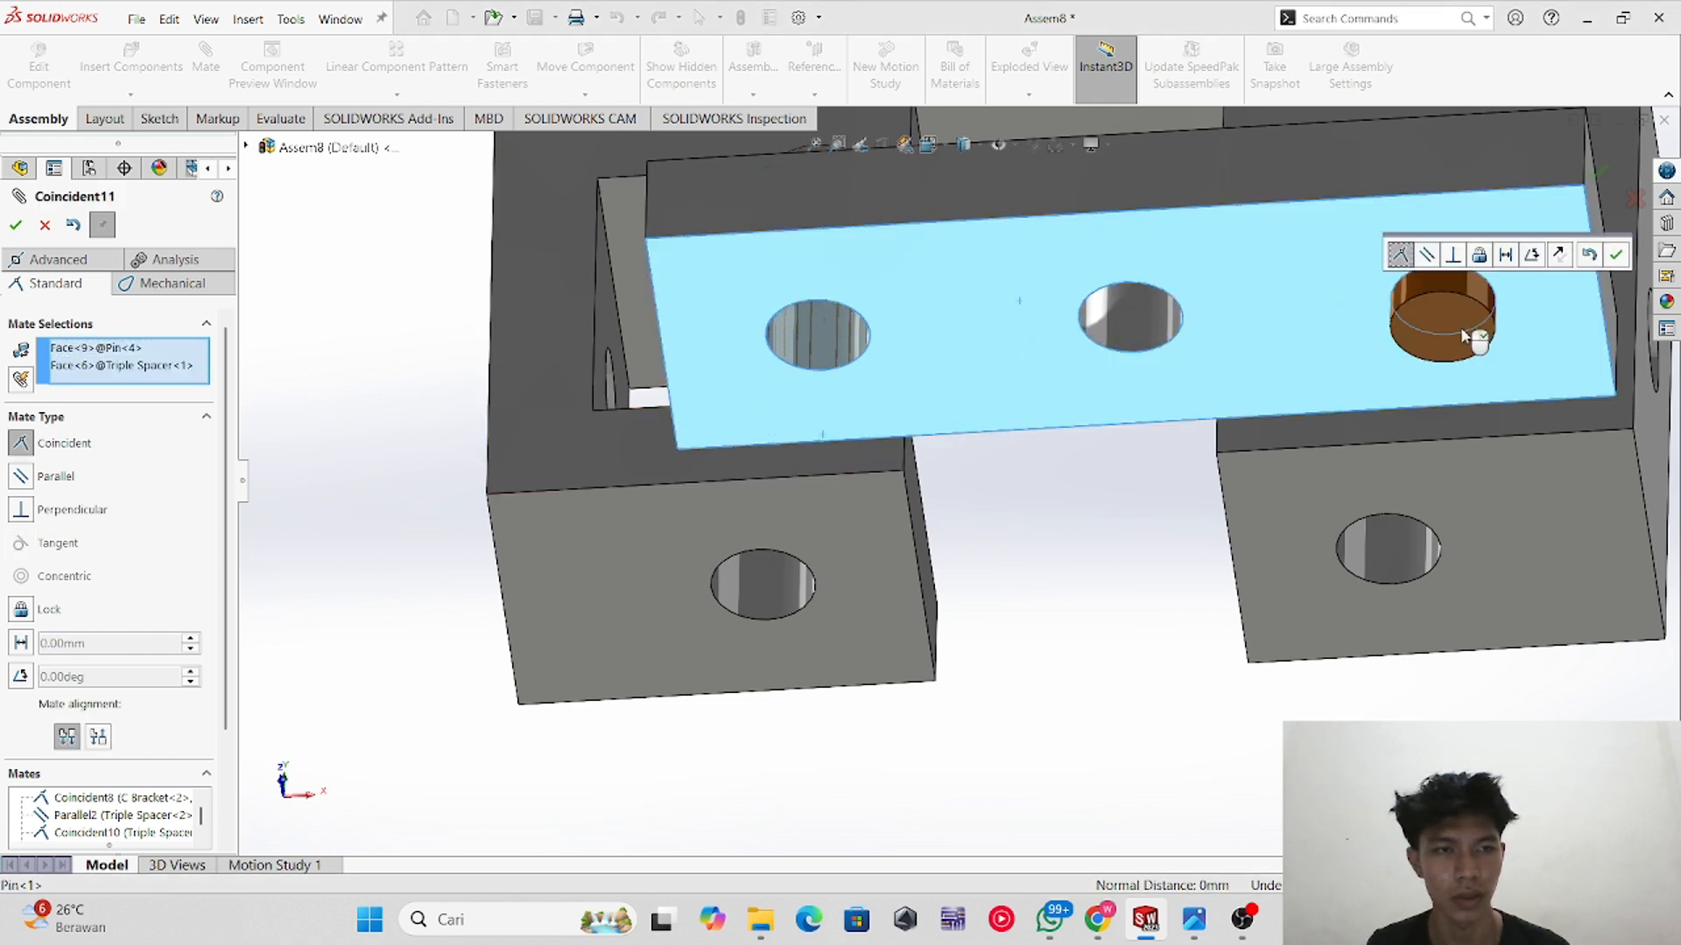
Step: Mate the first Pin's end face coincident with the spacer face so it sits flush
left_click(16, 225)
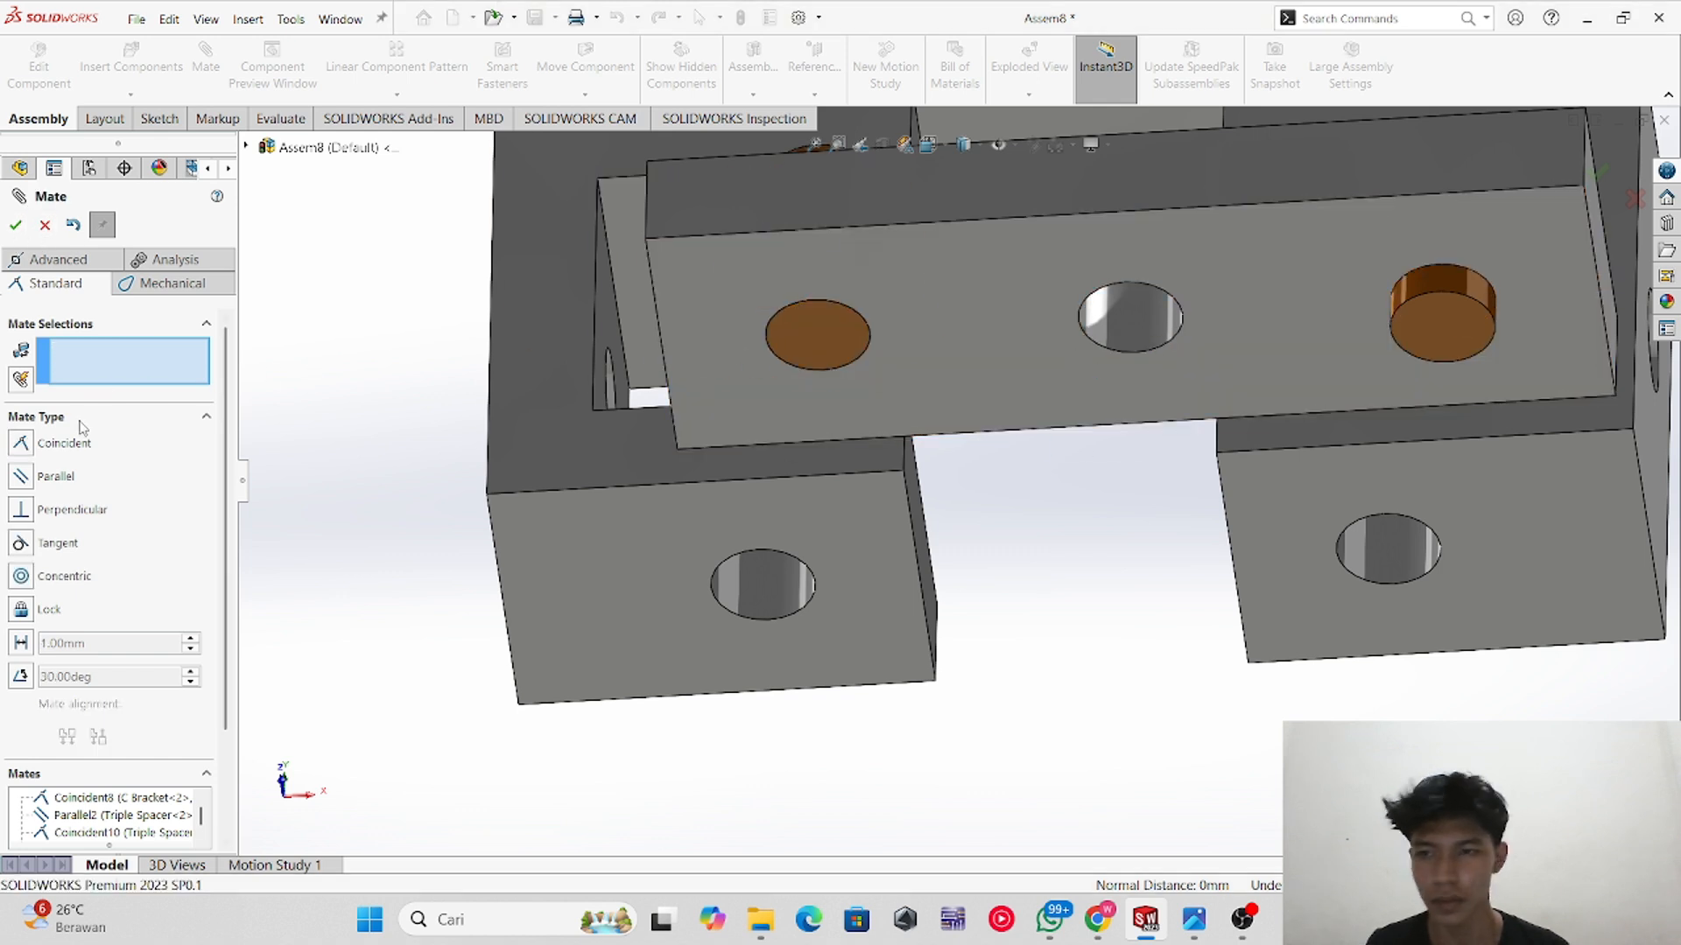
left_click(1432, 311)
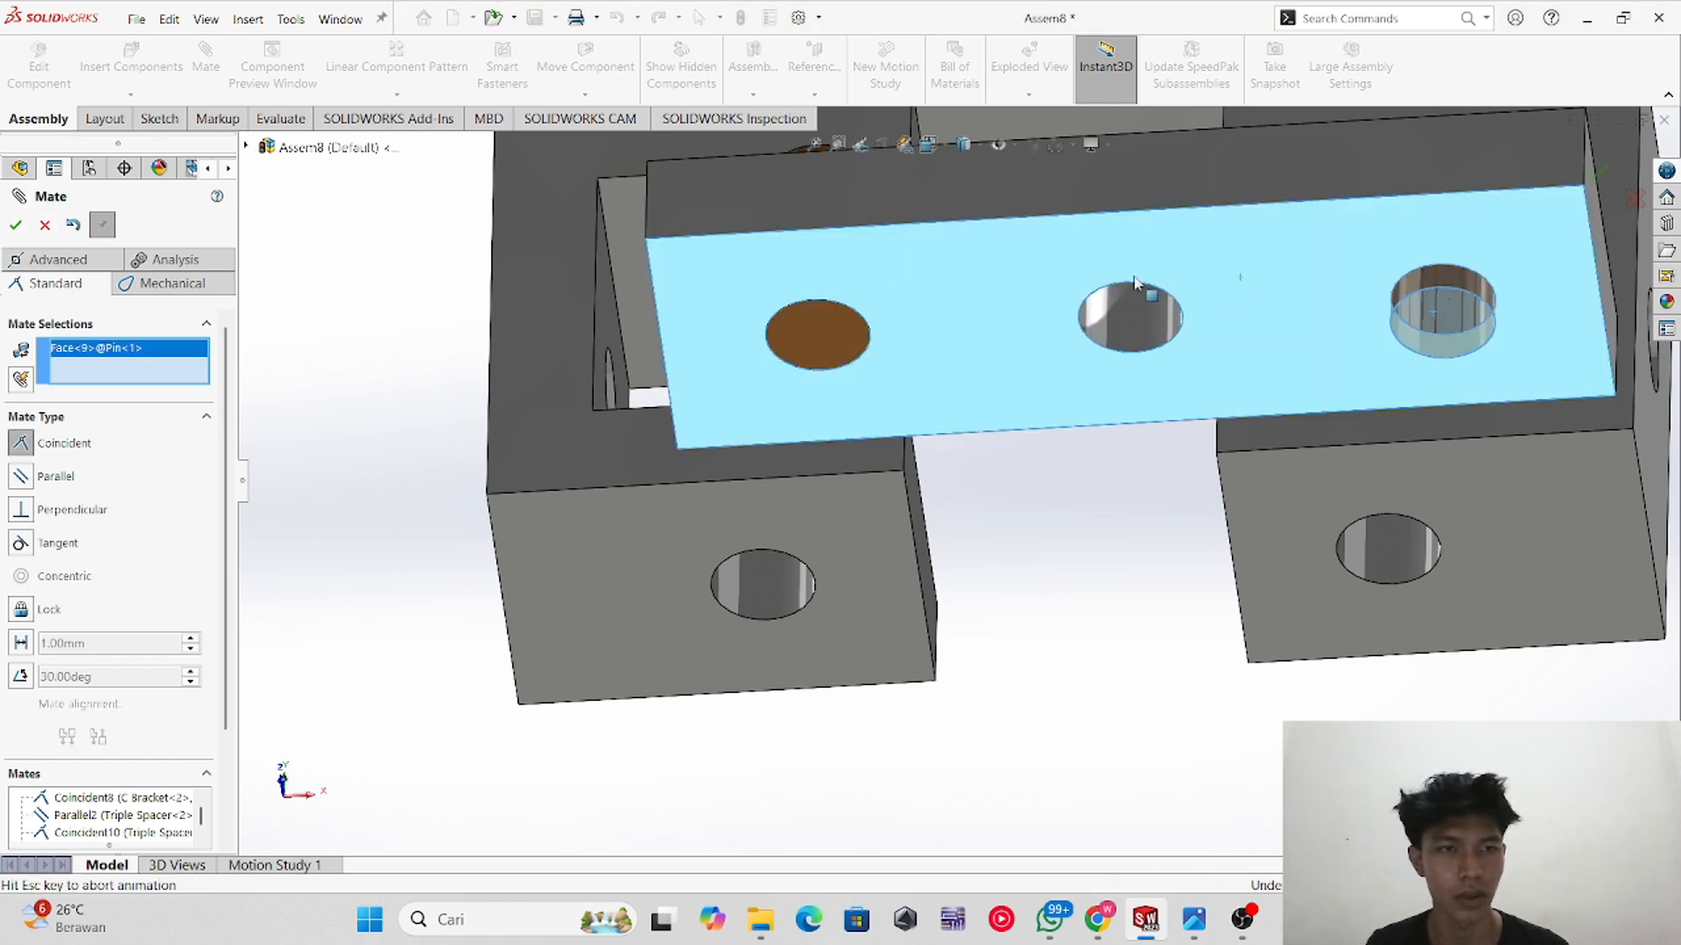
left_click(1240, 277)
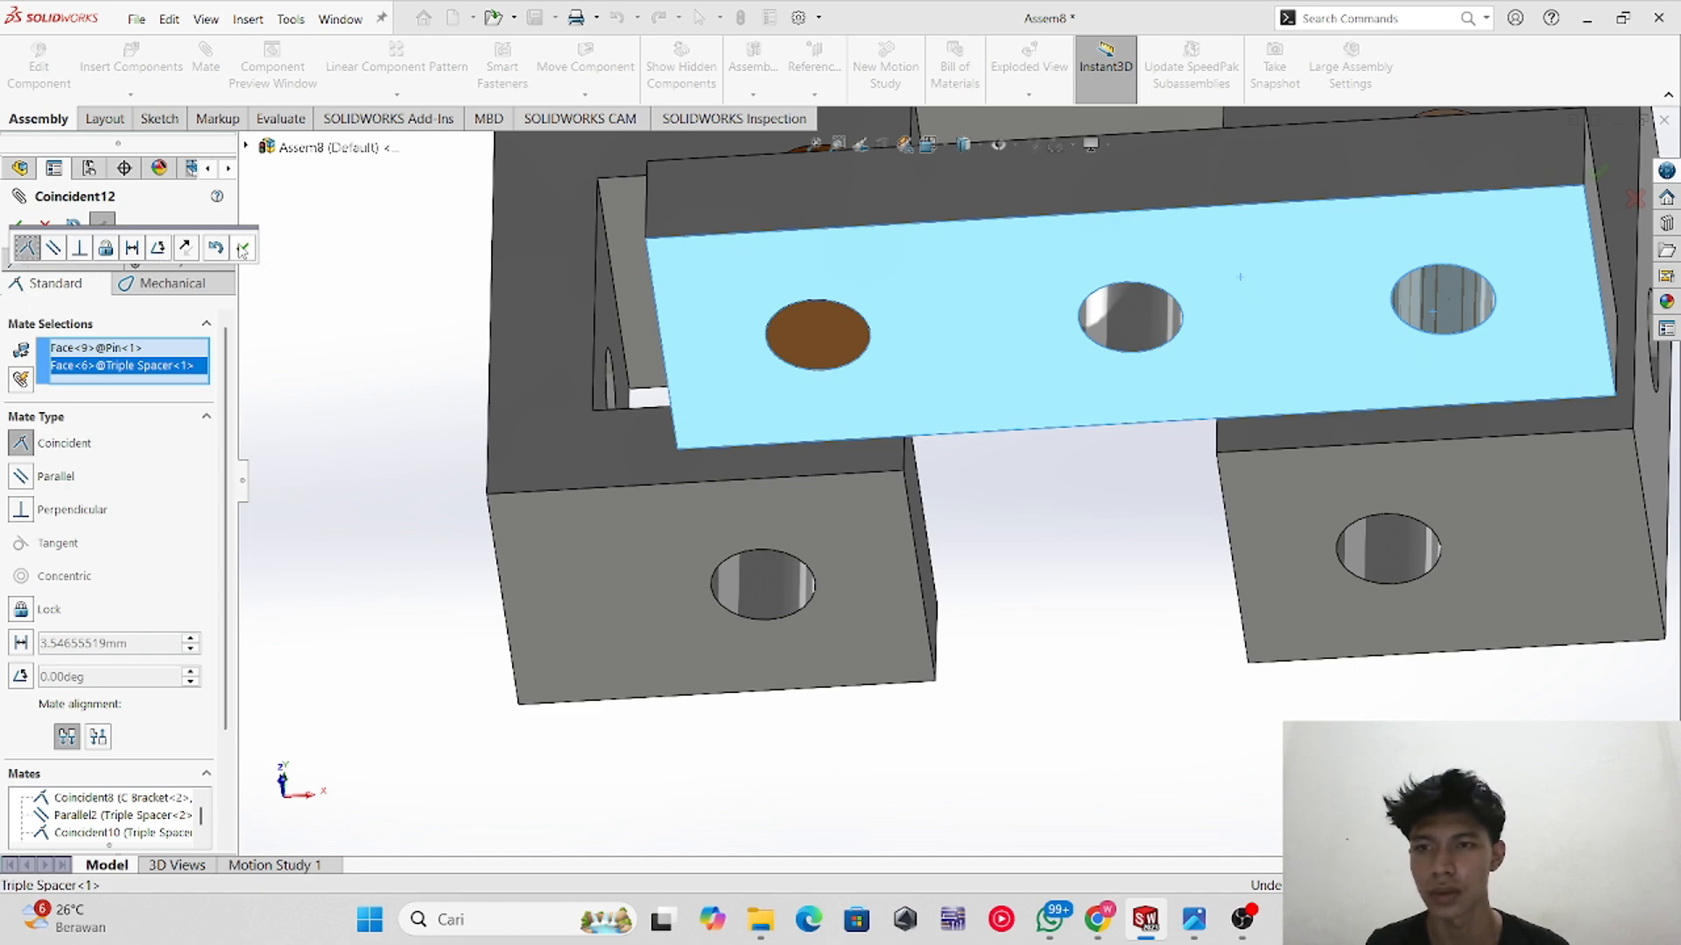
left_click(243, 250)
Step: Mate the first C bracket's lower arm hole concentric with the Pin beneath it
middle_click_drag(961, 392, 1010, 574)
scroll(1010, 402, "up", 4)
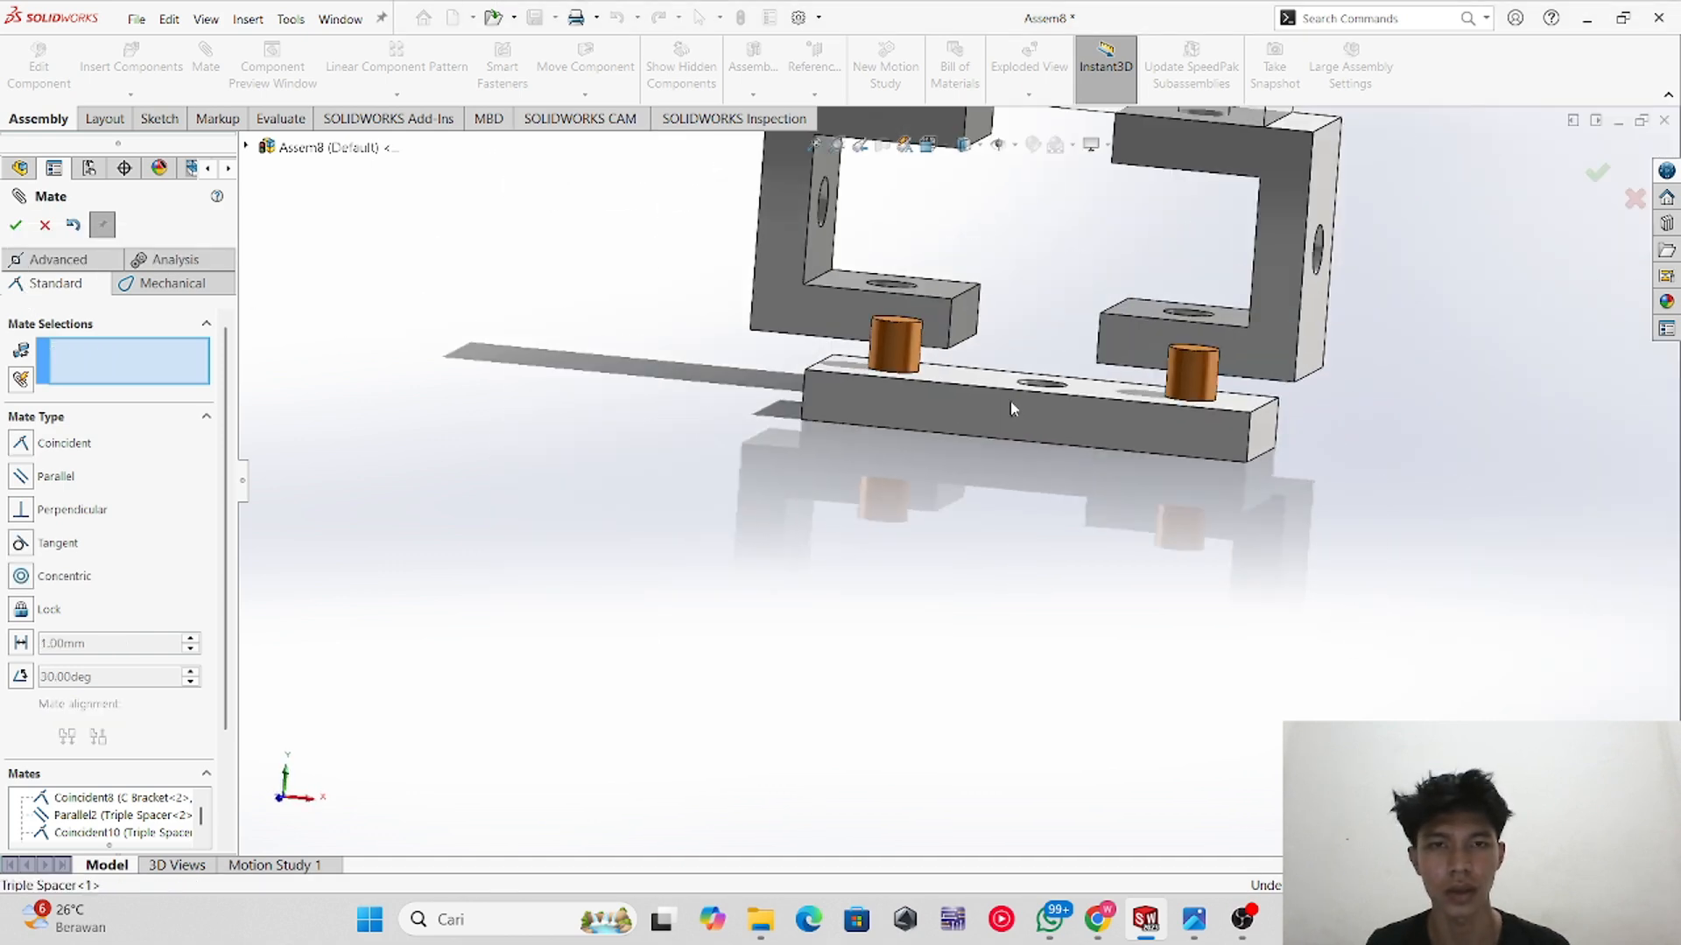
middle_click_drag(908, 285, 912, 376)
left_click(893, 317)
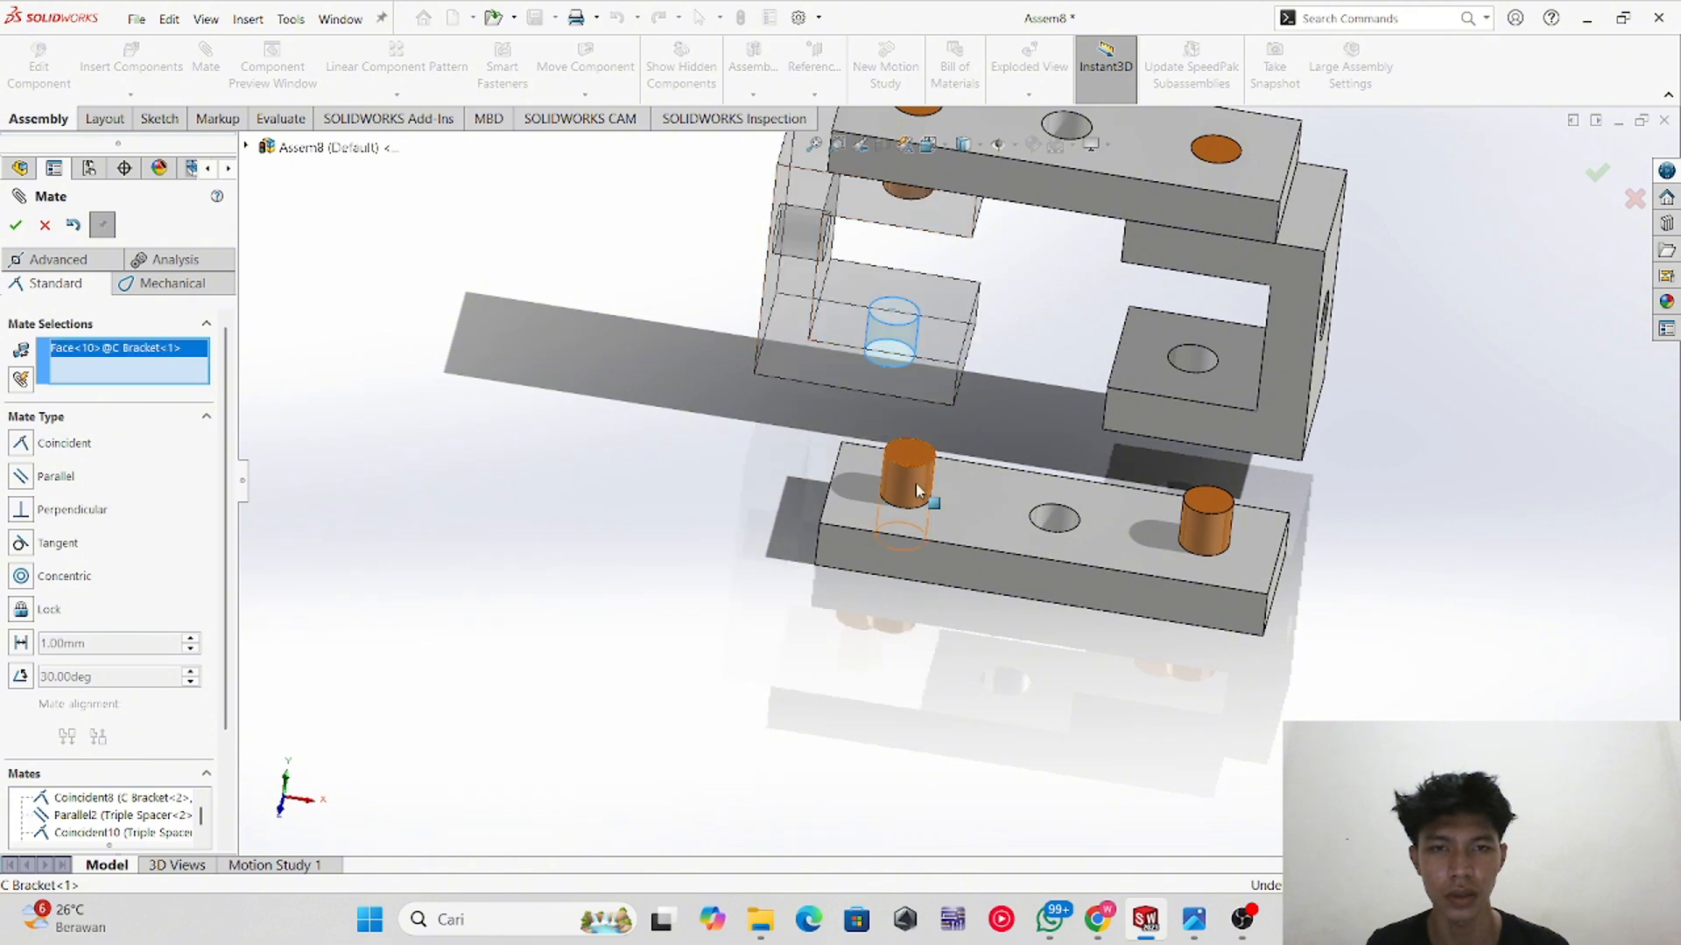
left_click(910, 478)
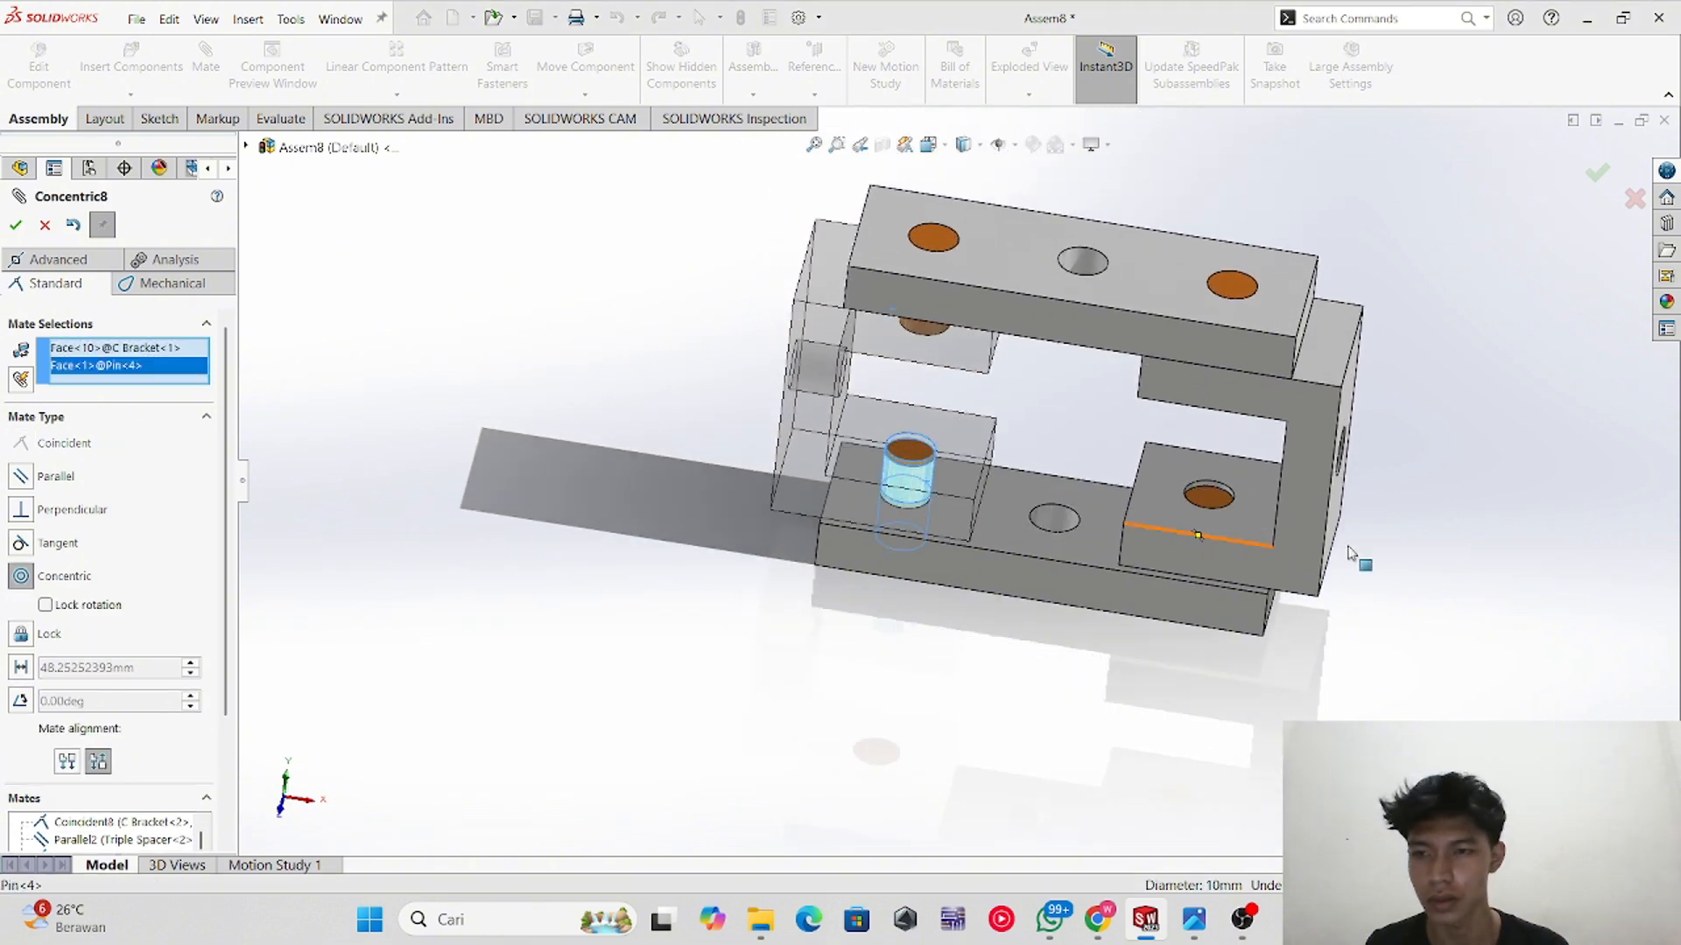
scroll(1226, 512, "down", 3)
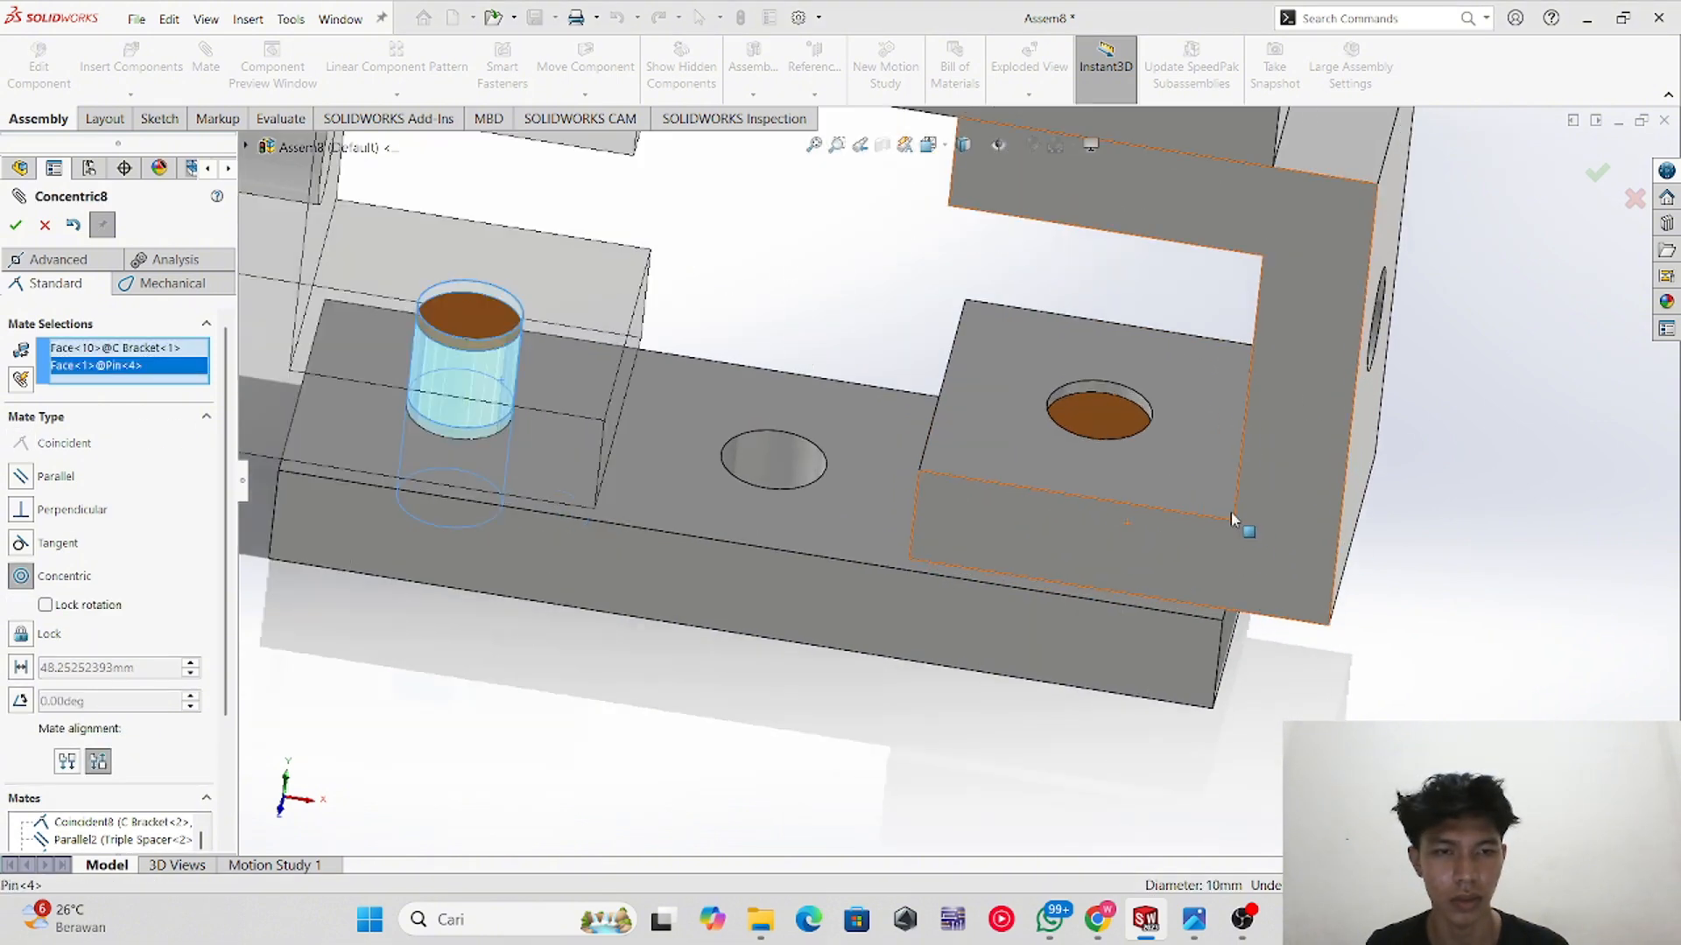
left_click(16, 225)
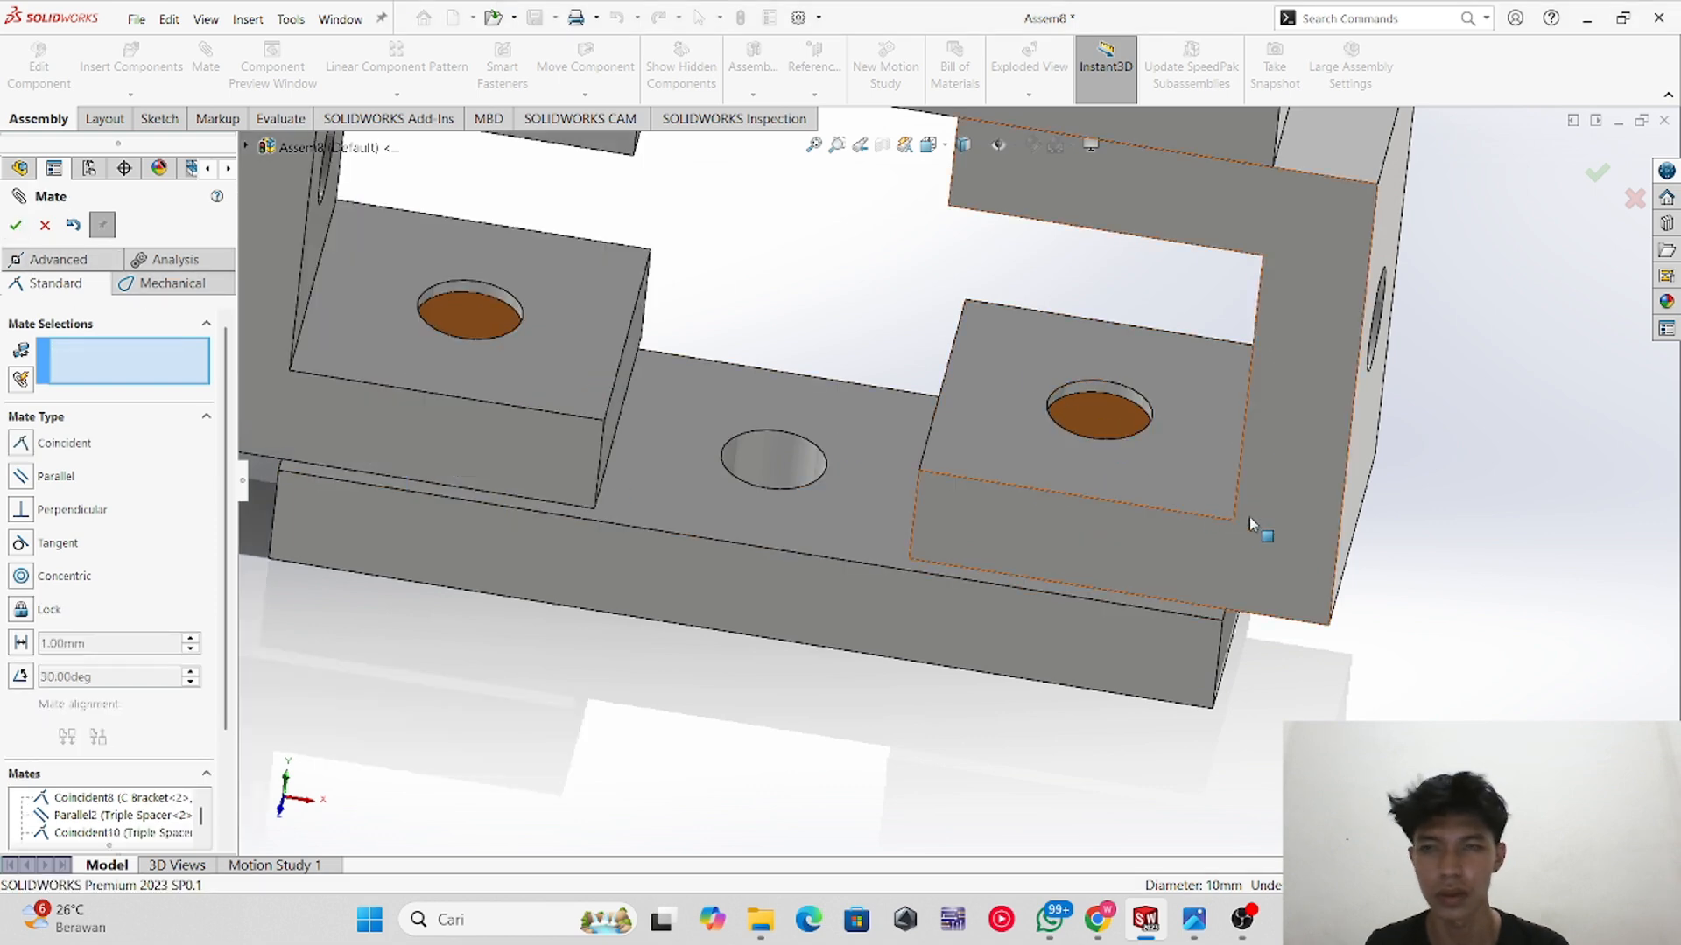
Step: Mate the second C bracket's lower arm hole concentric with the other Pin
left_click_drag(1273, 525, 1313, 337)
left_click(1106, 494)
left_click(1116, 235)
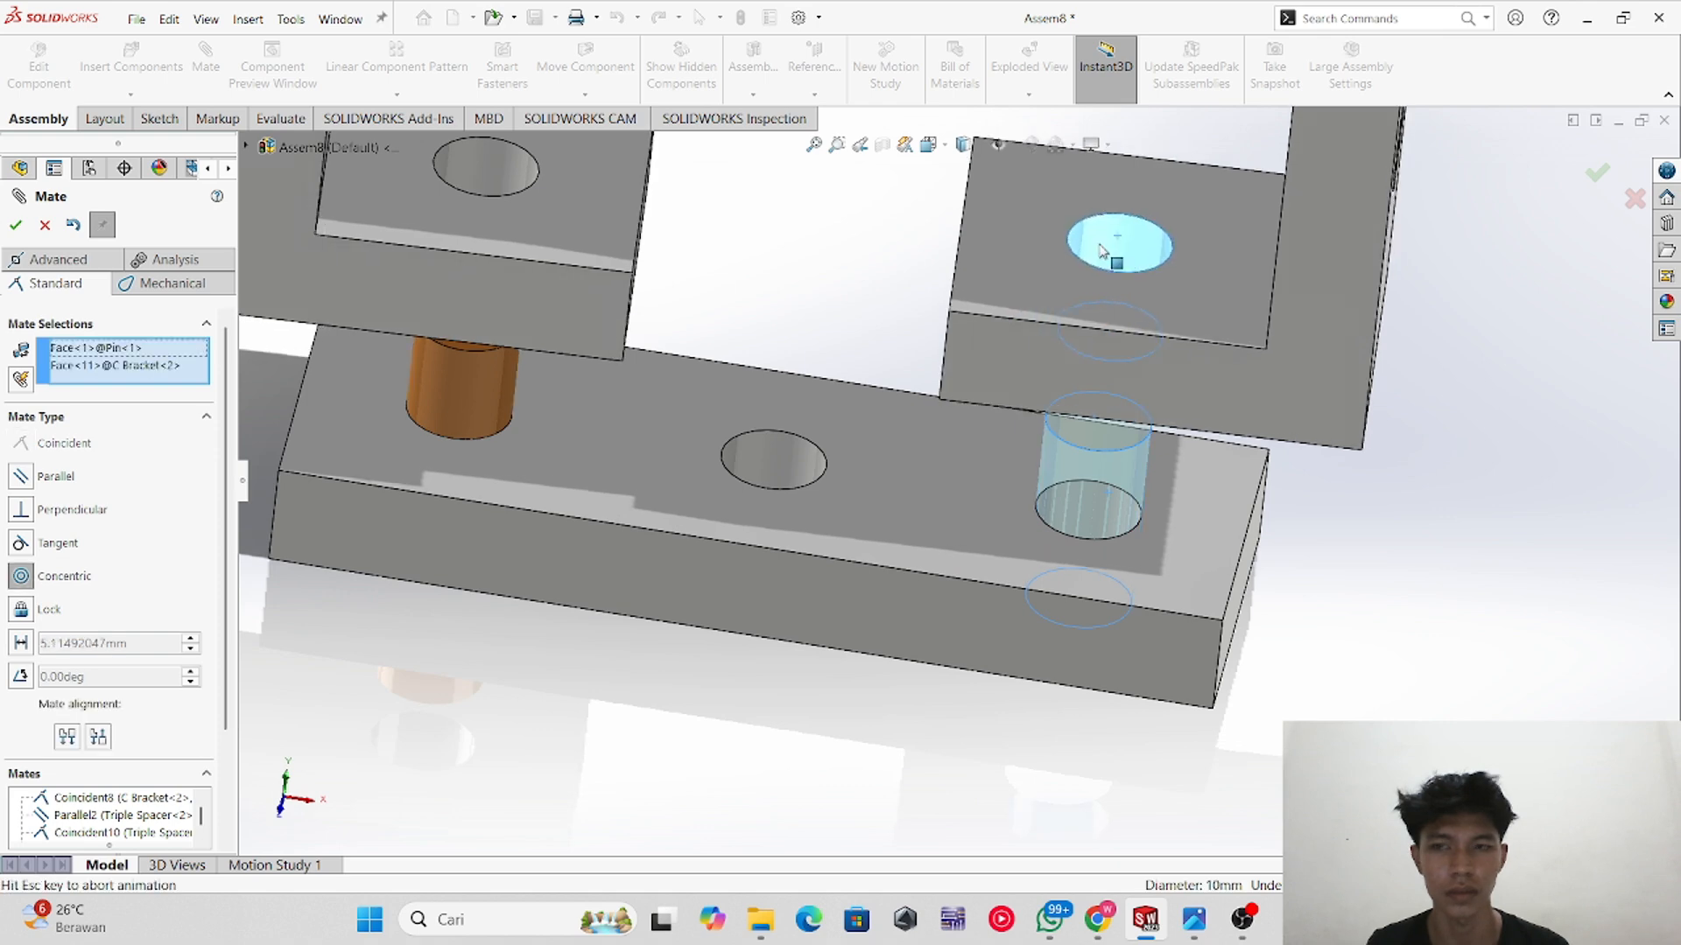
left_click(23, 232)
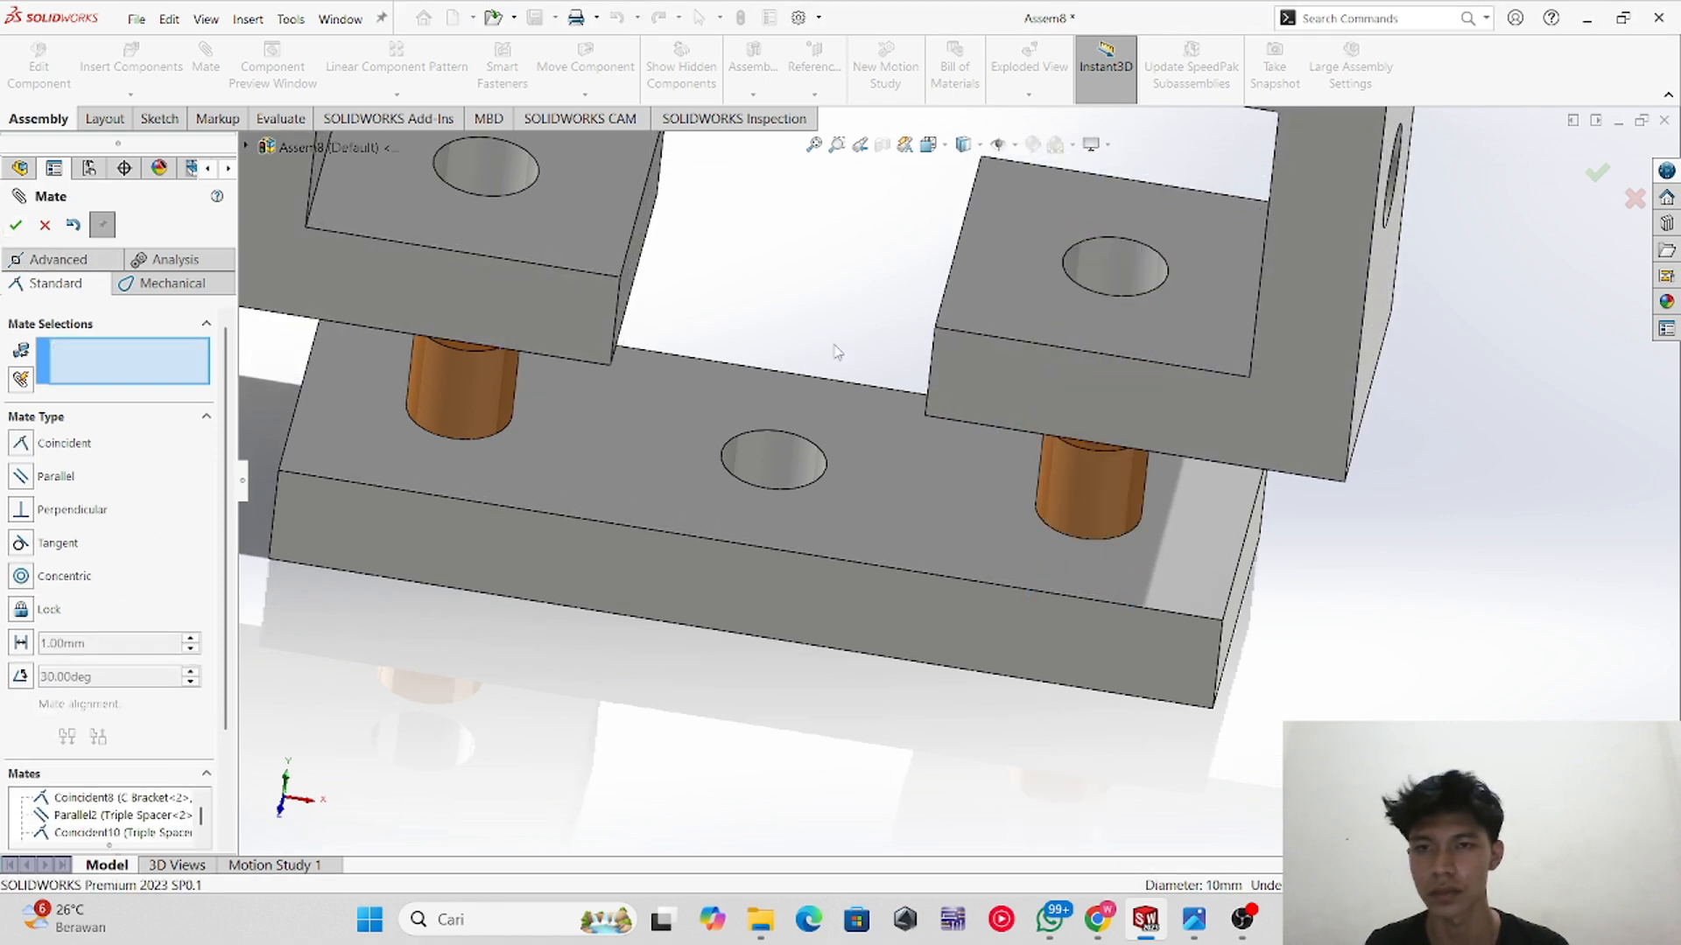
Step: Mate the underside faces of the two C brackets' lower arms coincident with each other
scroll(982, 445, "up", 3)
middle_click_drag(721, 455, 737, 234)
scroll(752, 280, "down", 3)
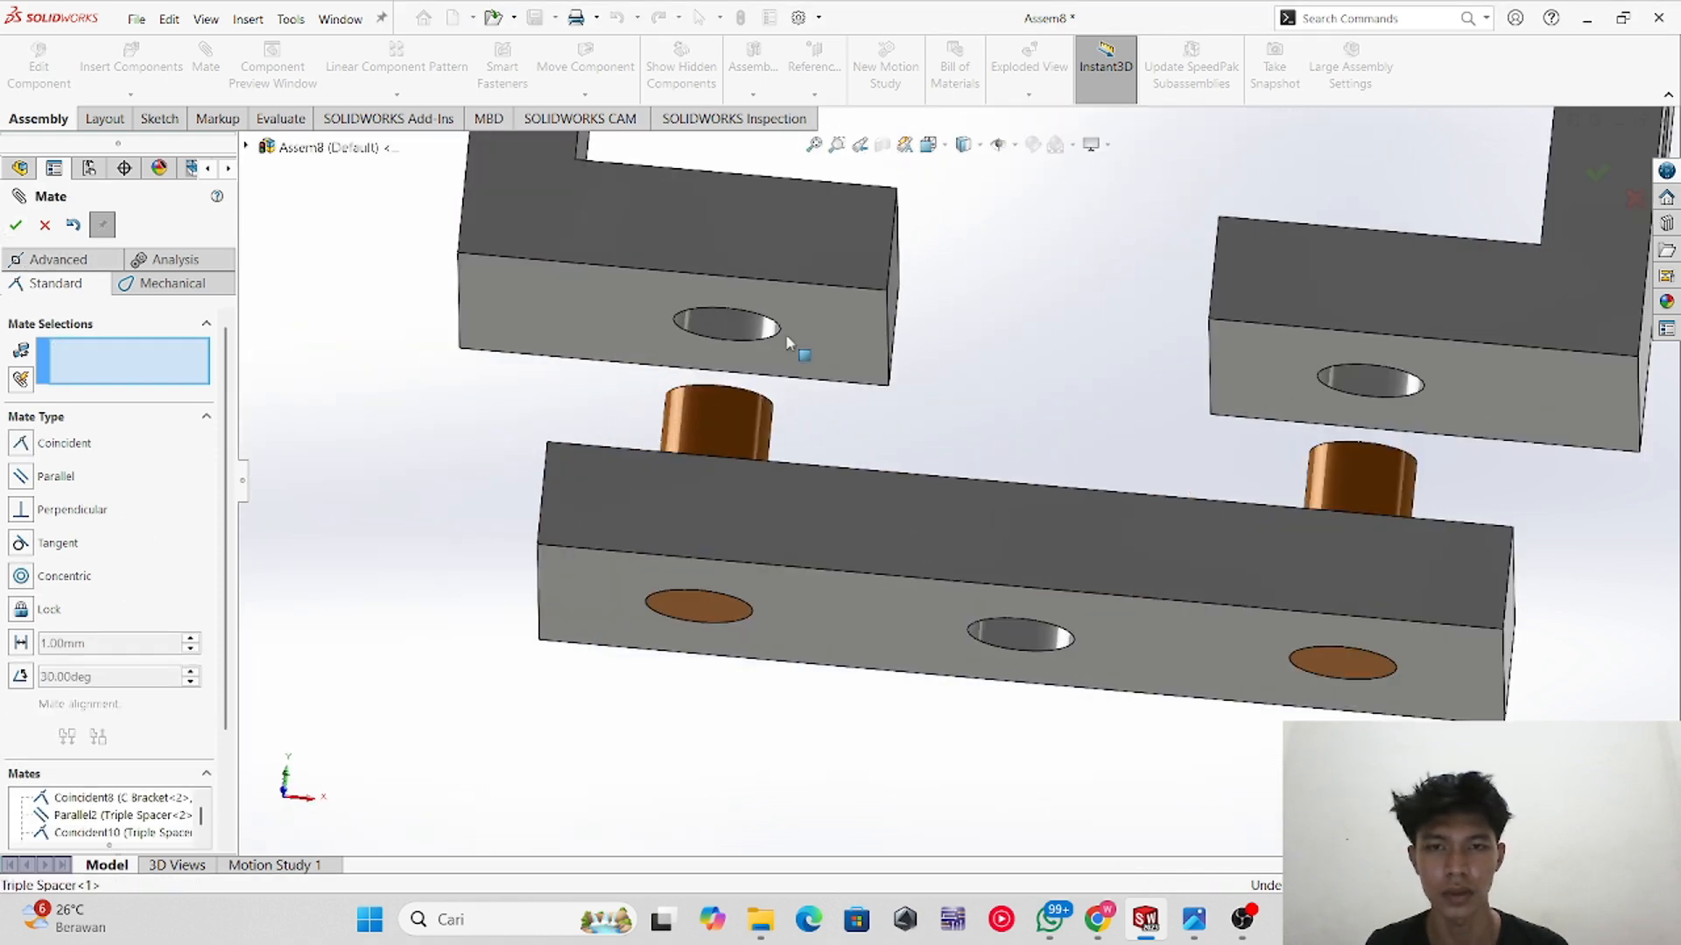
left_click(834, 331)
left_click(1241, 370)
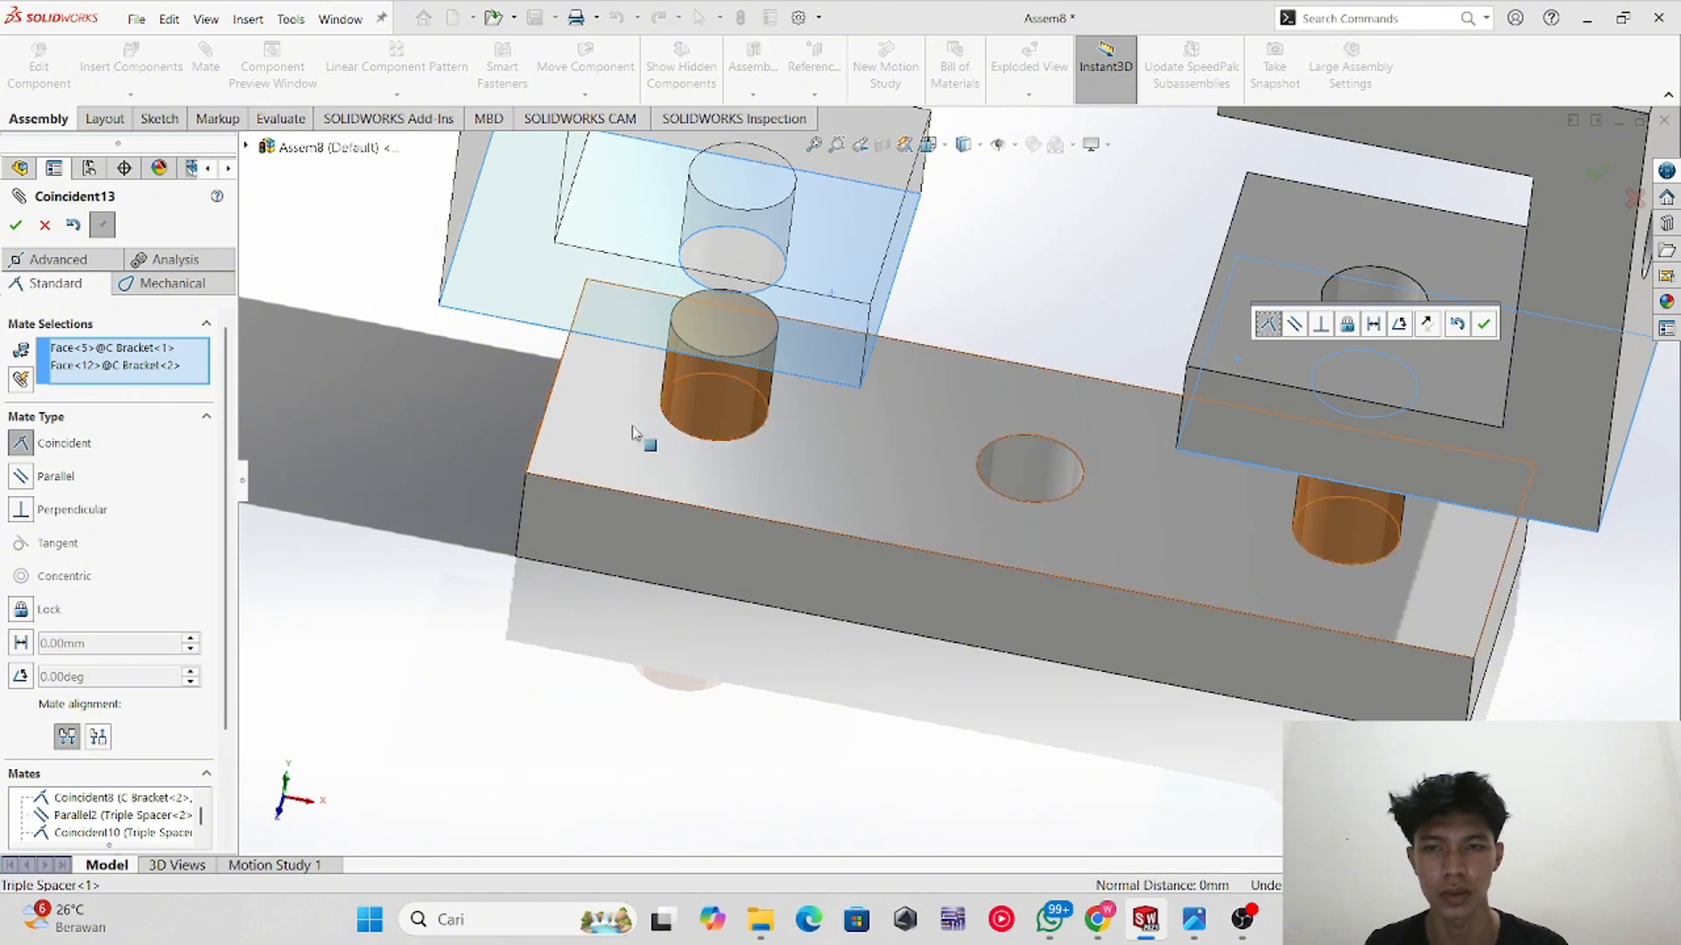
middle_click_drag(958, 473, 1396, 368)
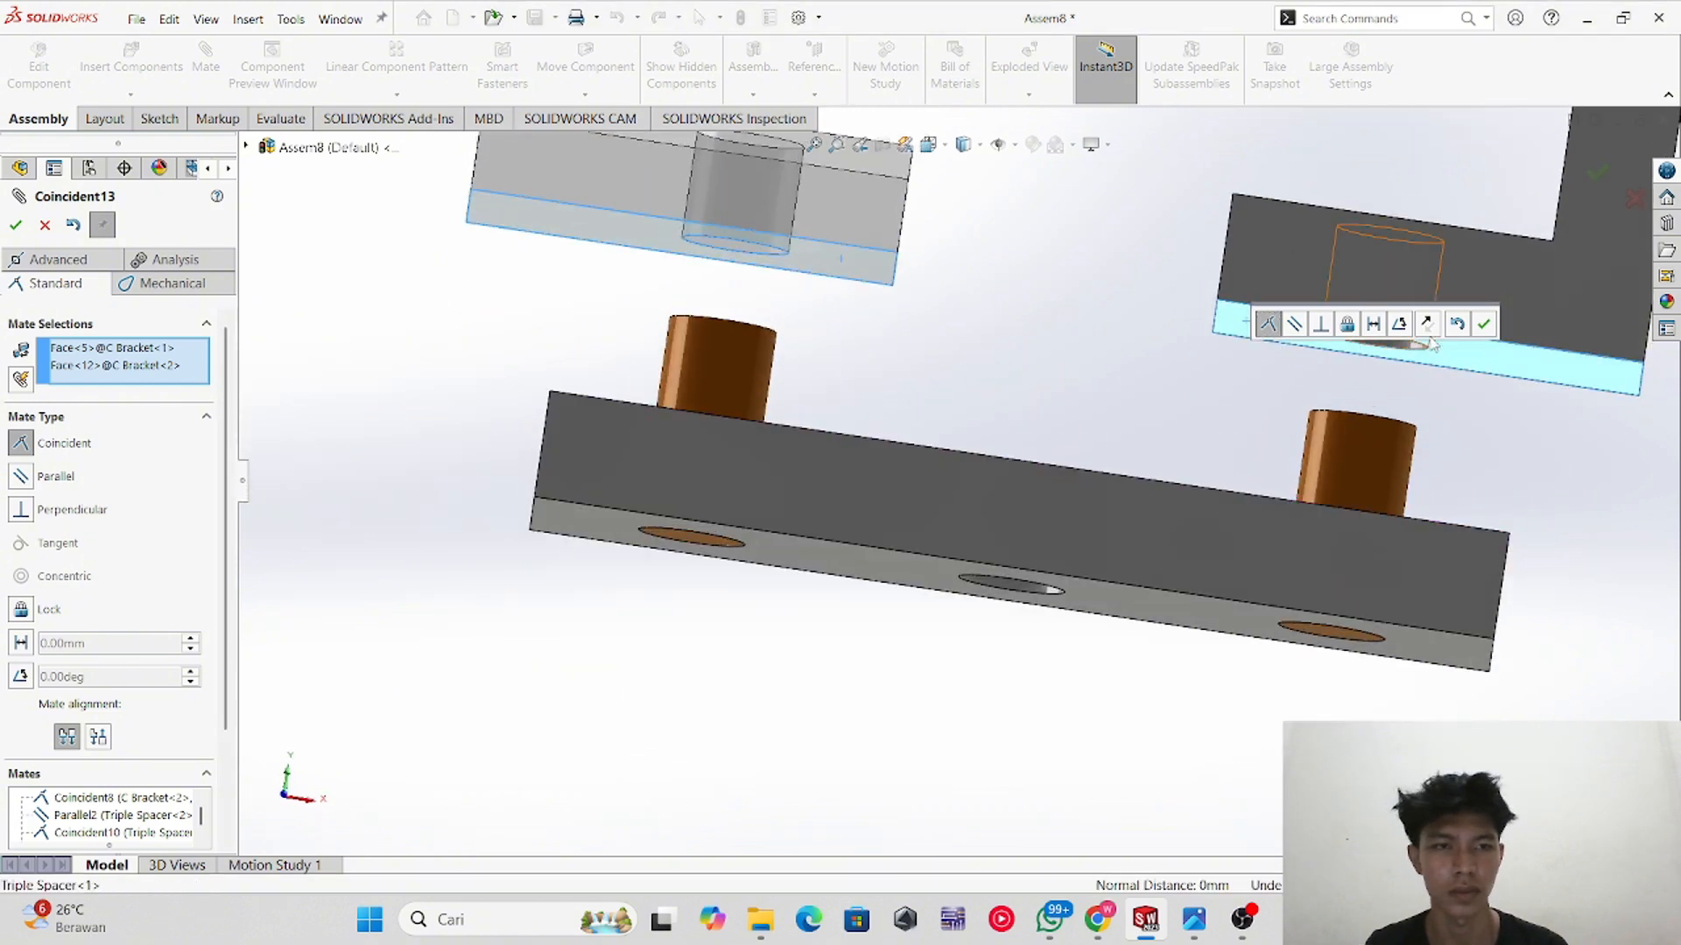
left_click(1483, 324)
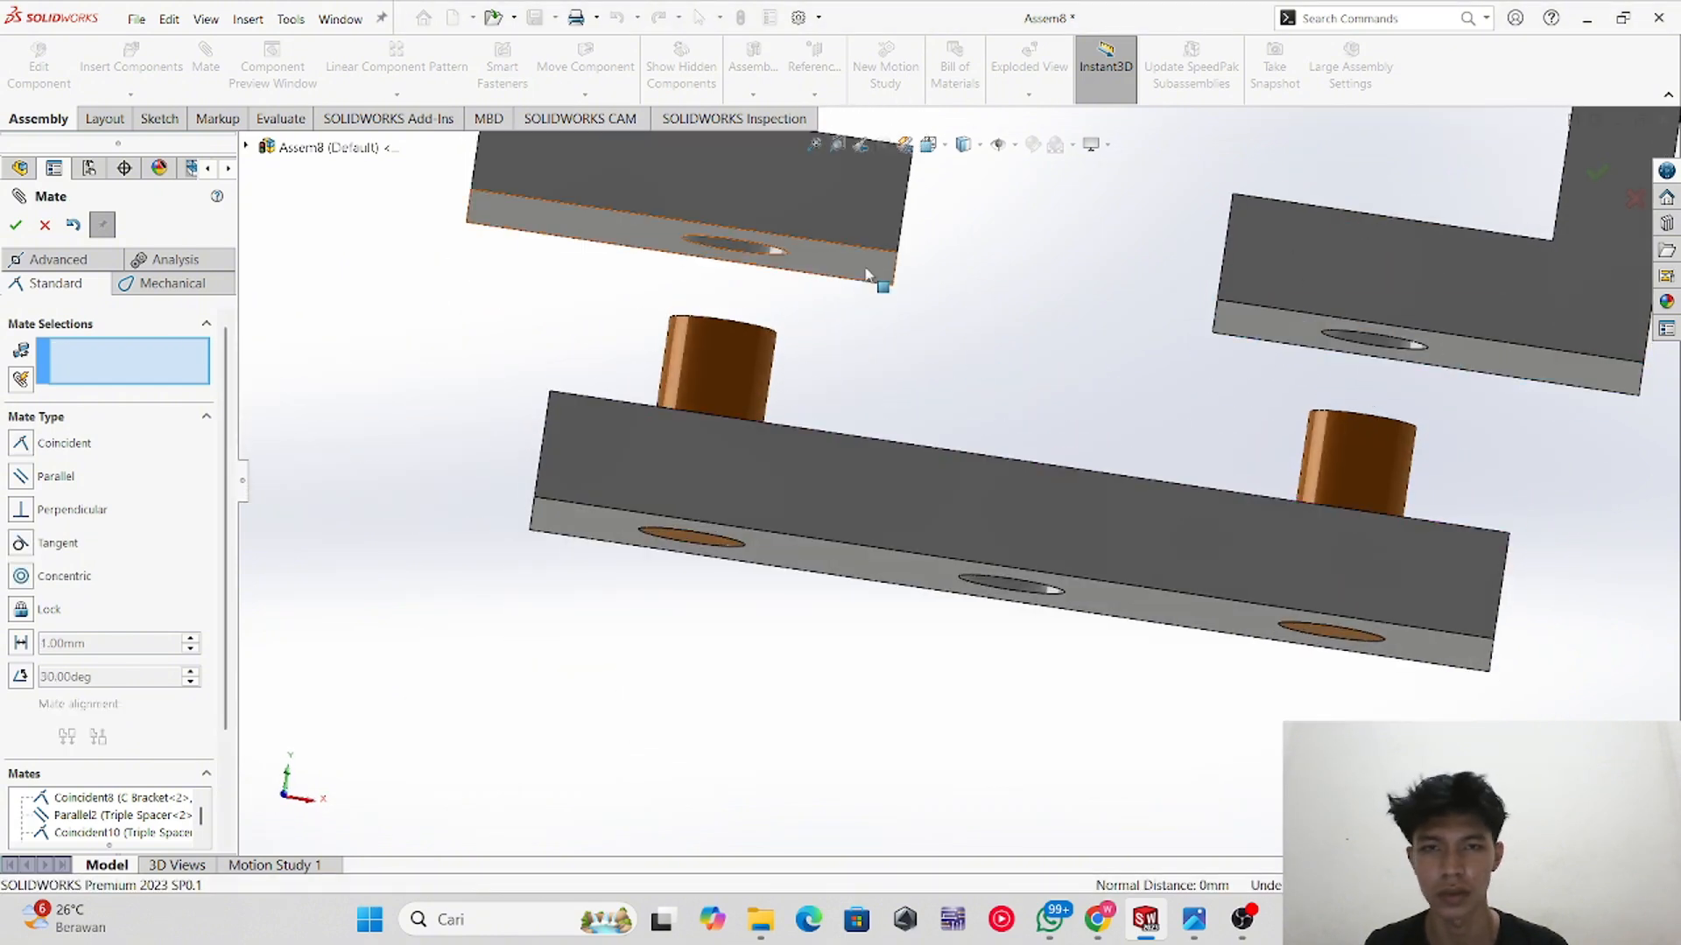
Step: Mate the first C bracket's lower arm underside coincident with the lower spacer's top face and close the Mate command
left_click(866, 275)
middle_click_drag(908, 374, 879, 478)
left_click(878, 475)
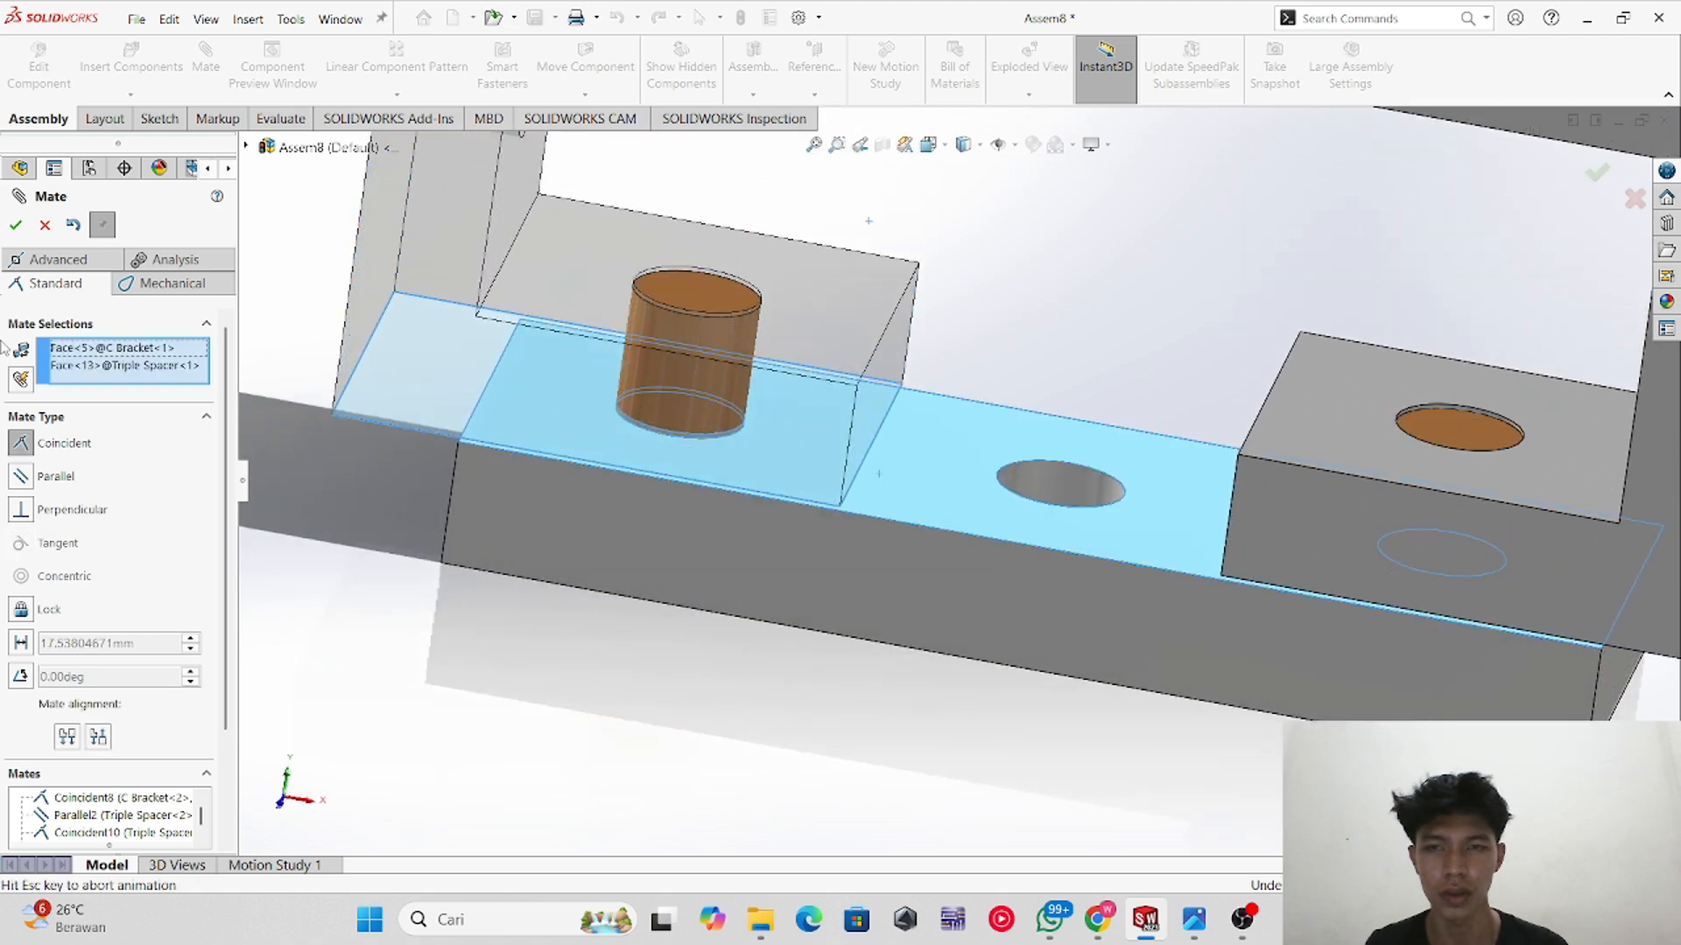
left_click(16, 225)
scroll(1330, 531, "up", 2)
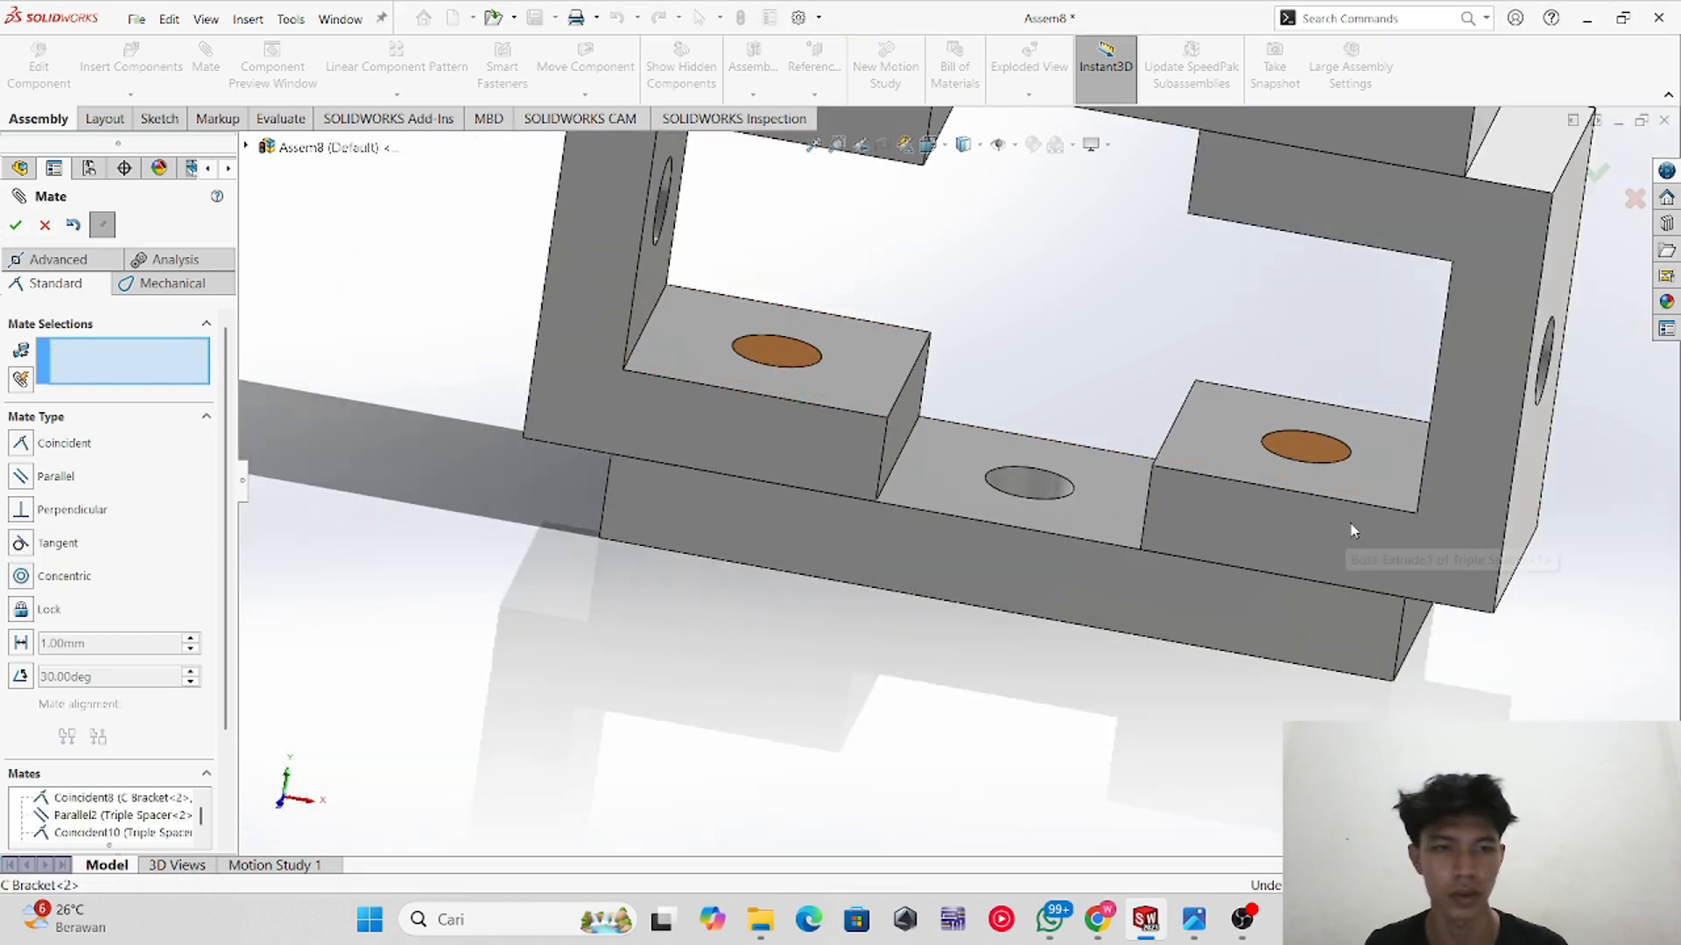
scroll(1377, 429, "up", 3)
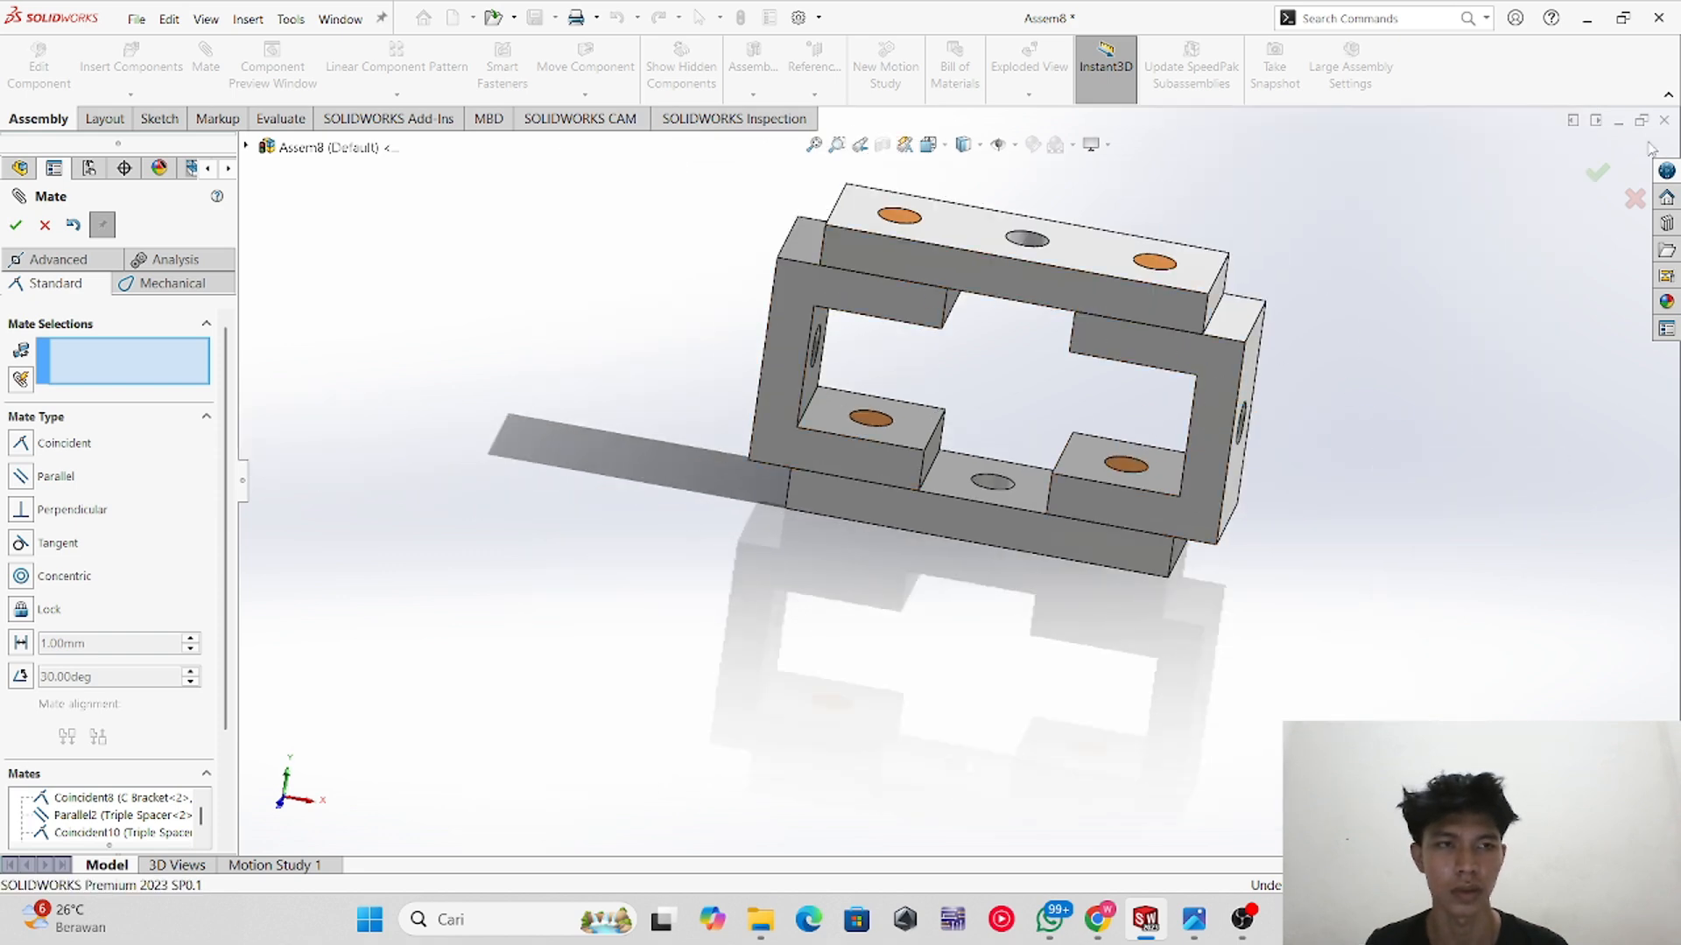
left_click(1613, 175)
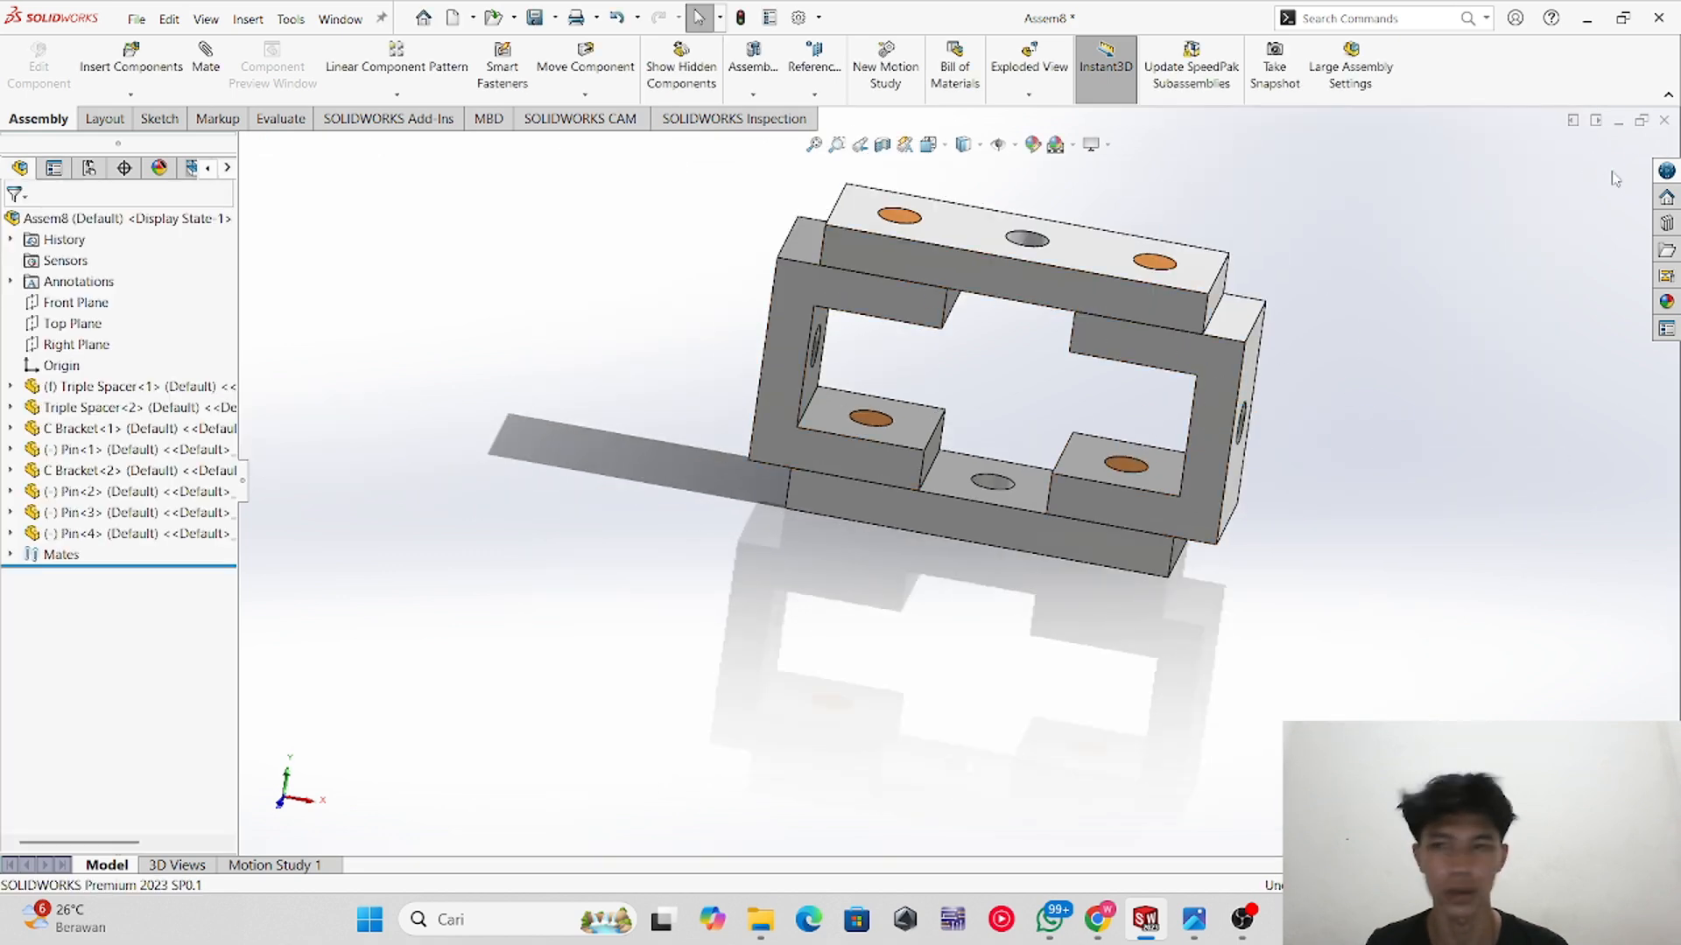
Step: Inspect the finished assembly by selecting the pins and rotating the view around it
left_click(112, 449)
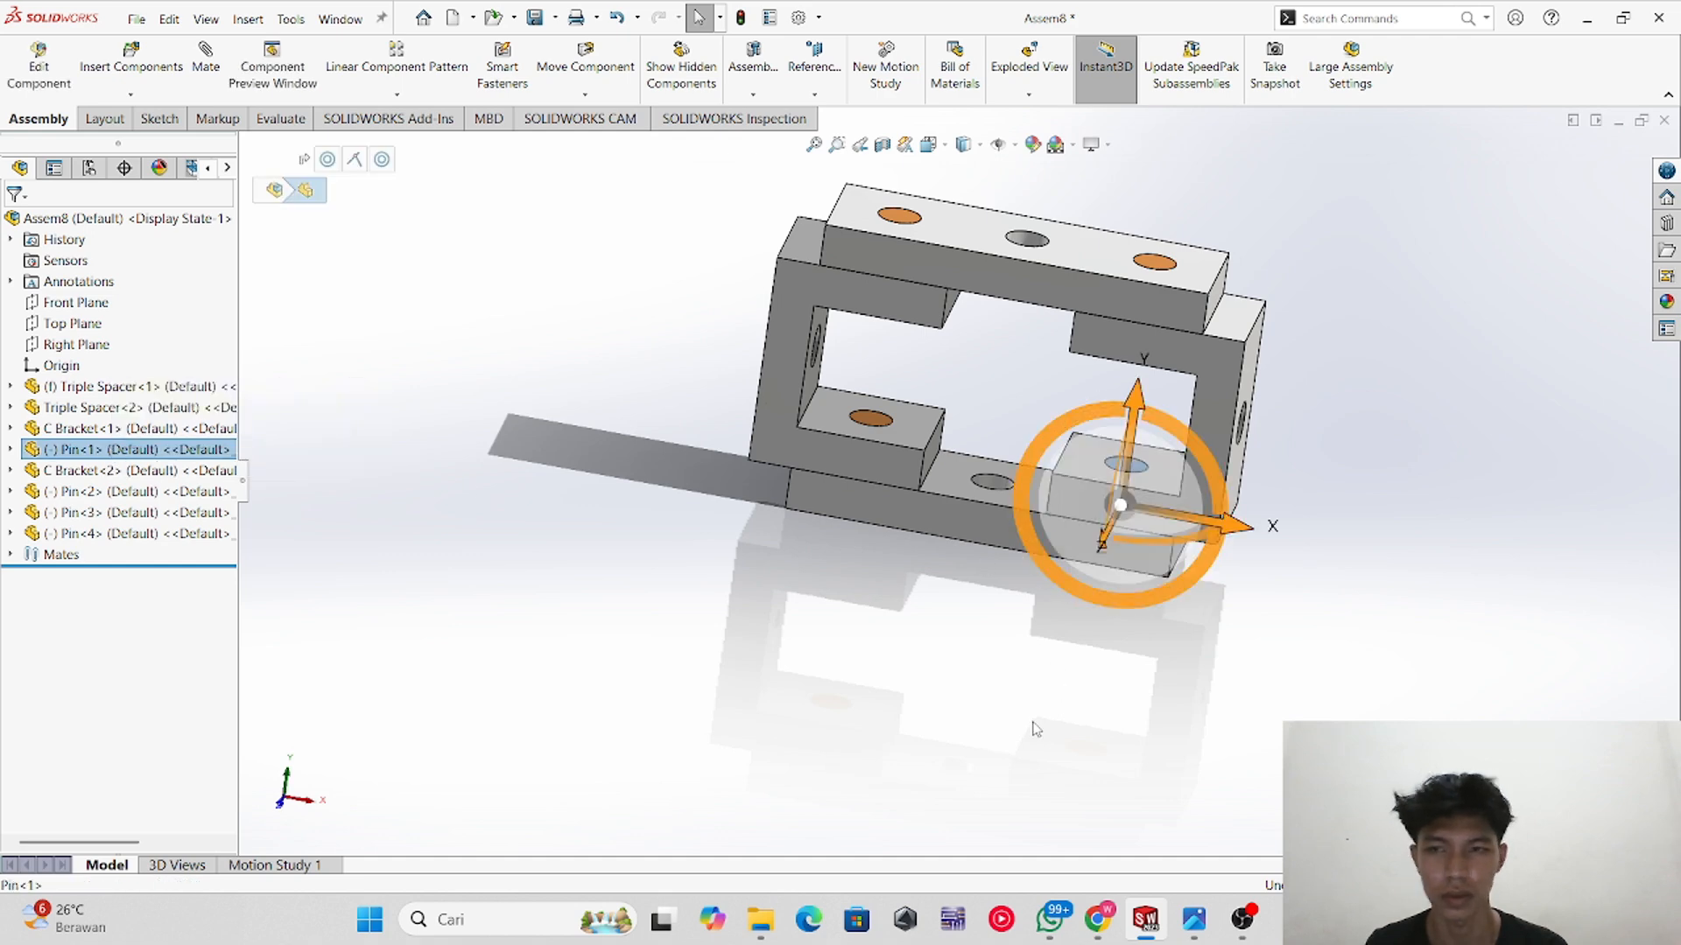
left_click(424, 225)
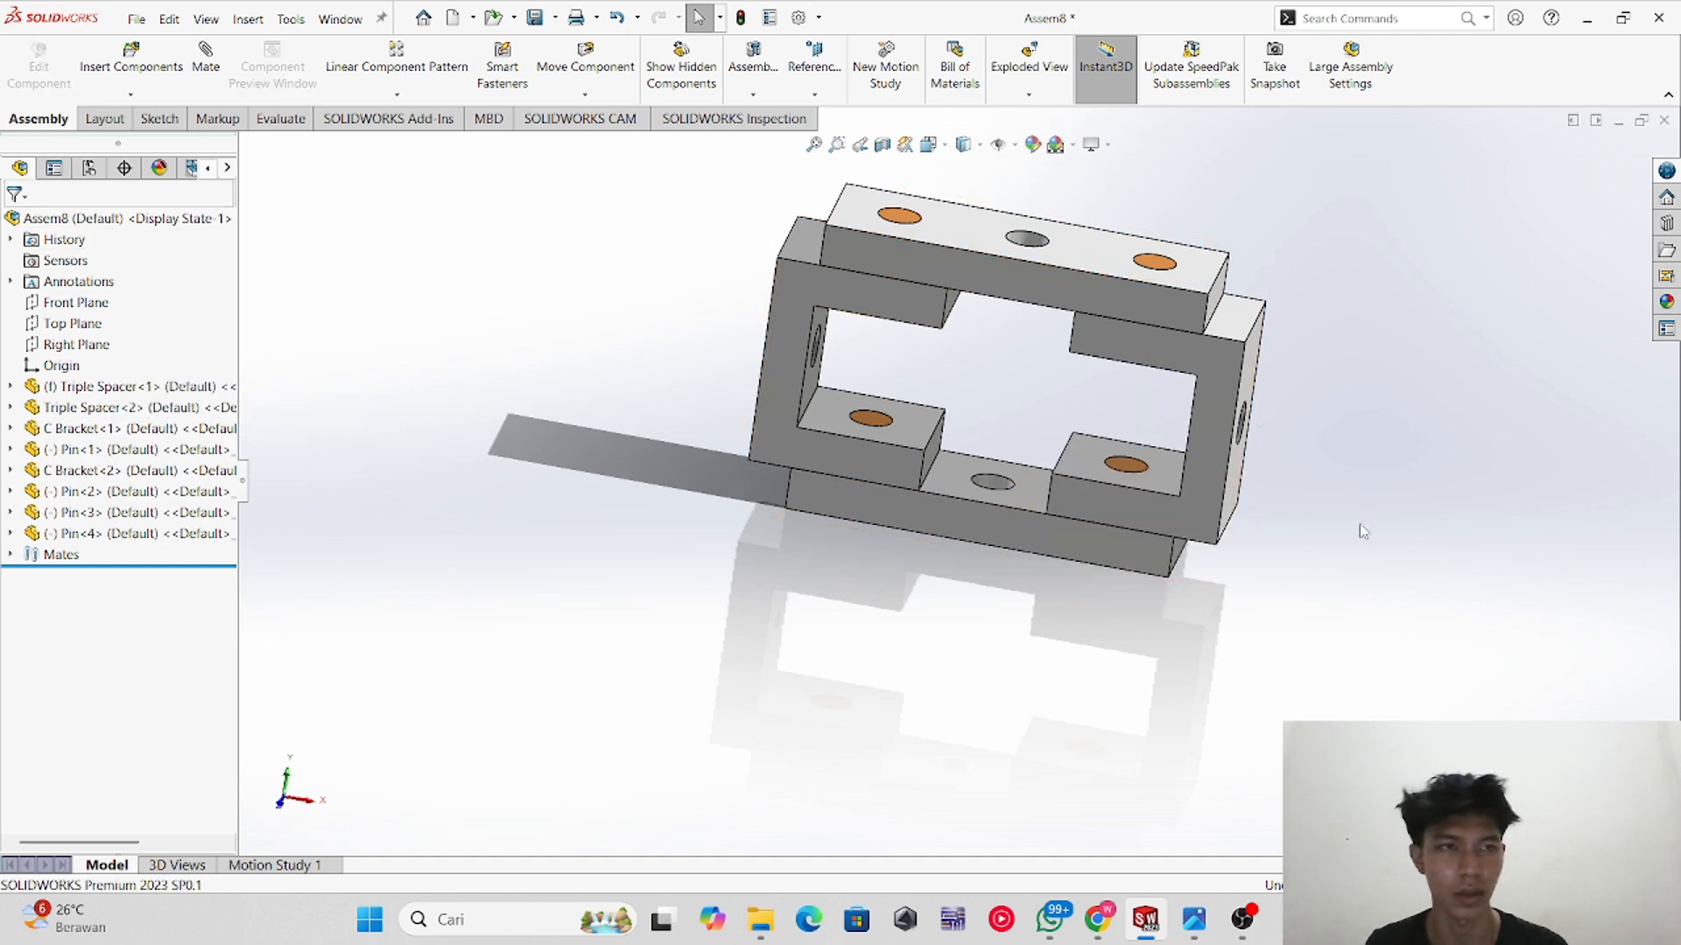
scroll(1167, 470, "down", 4)
left_click(1044, 538)
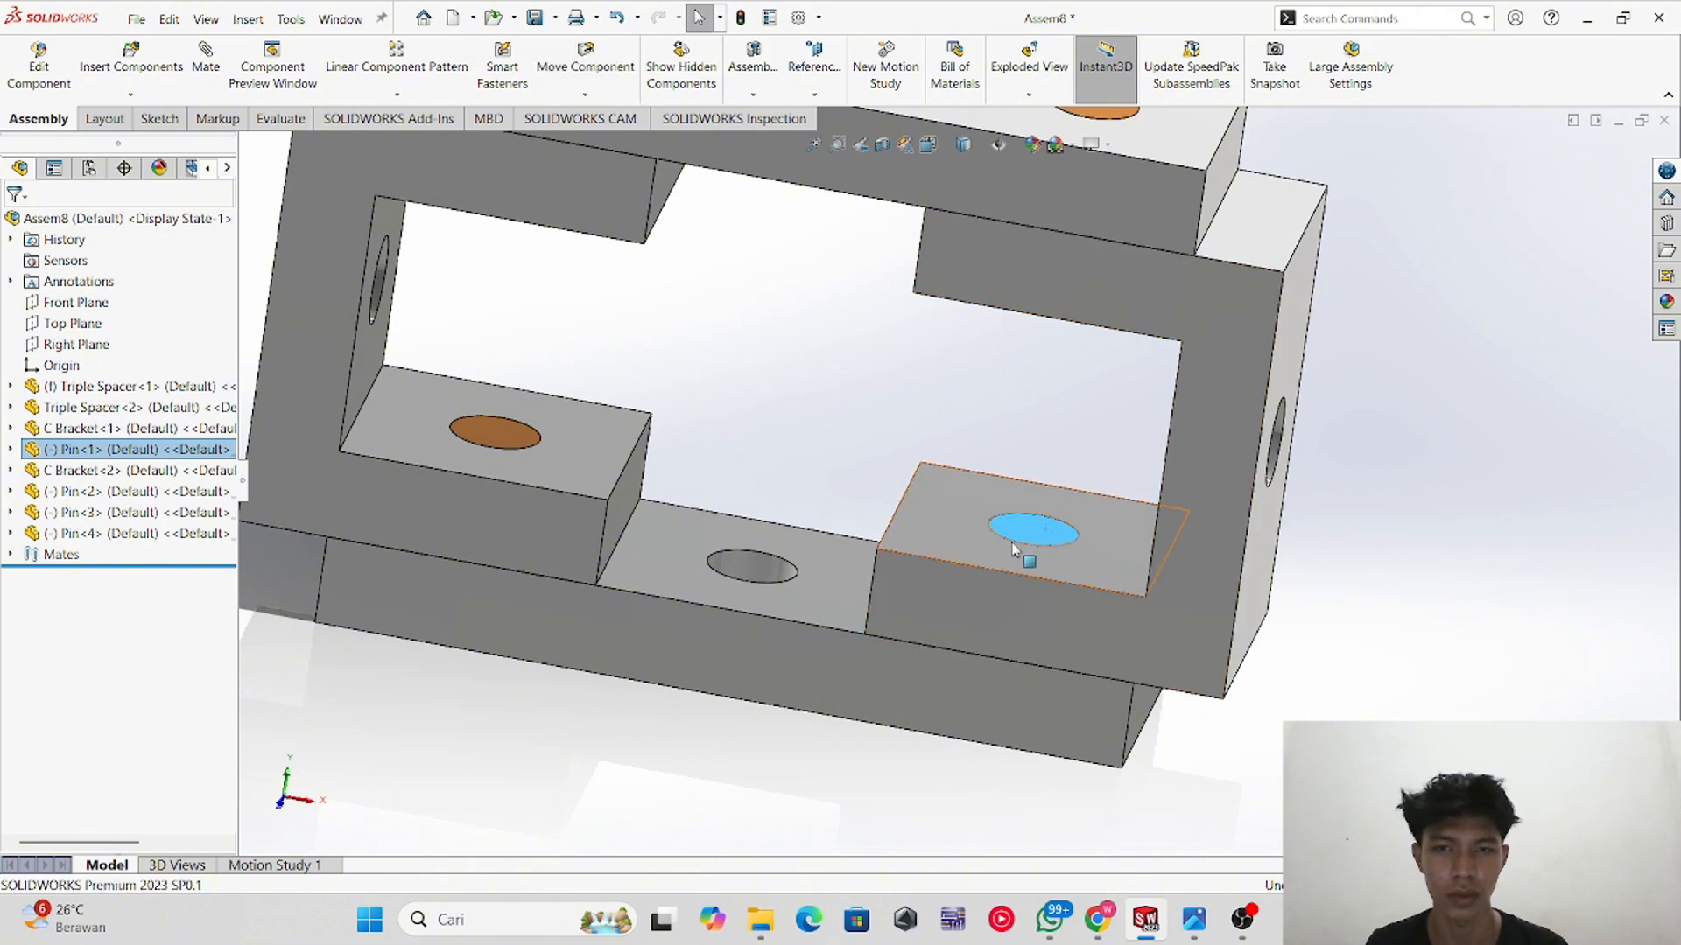
left_click(927, 405)
middle_click_drag(926, 720, 922, 685)
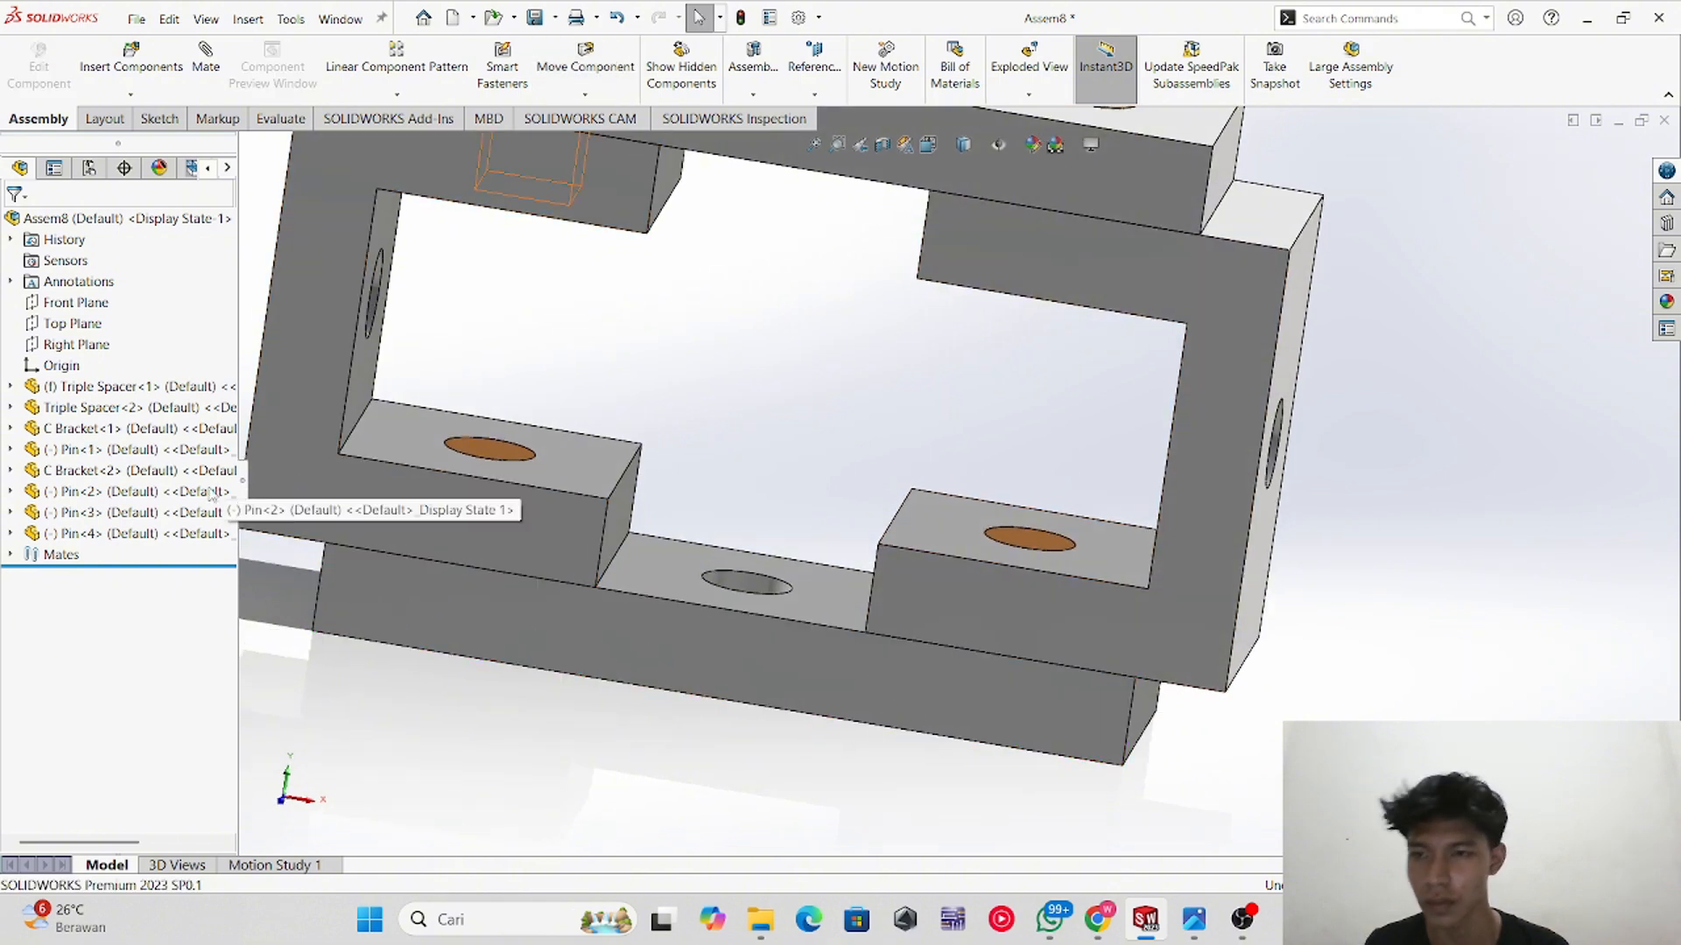
scroll(798, 510, "up", 3)
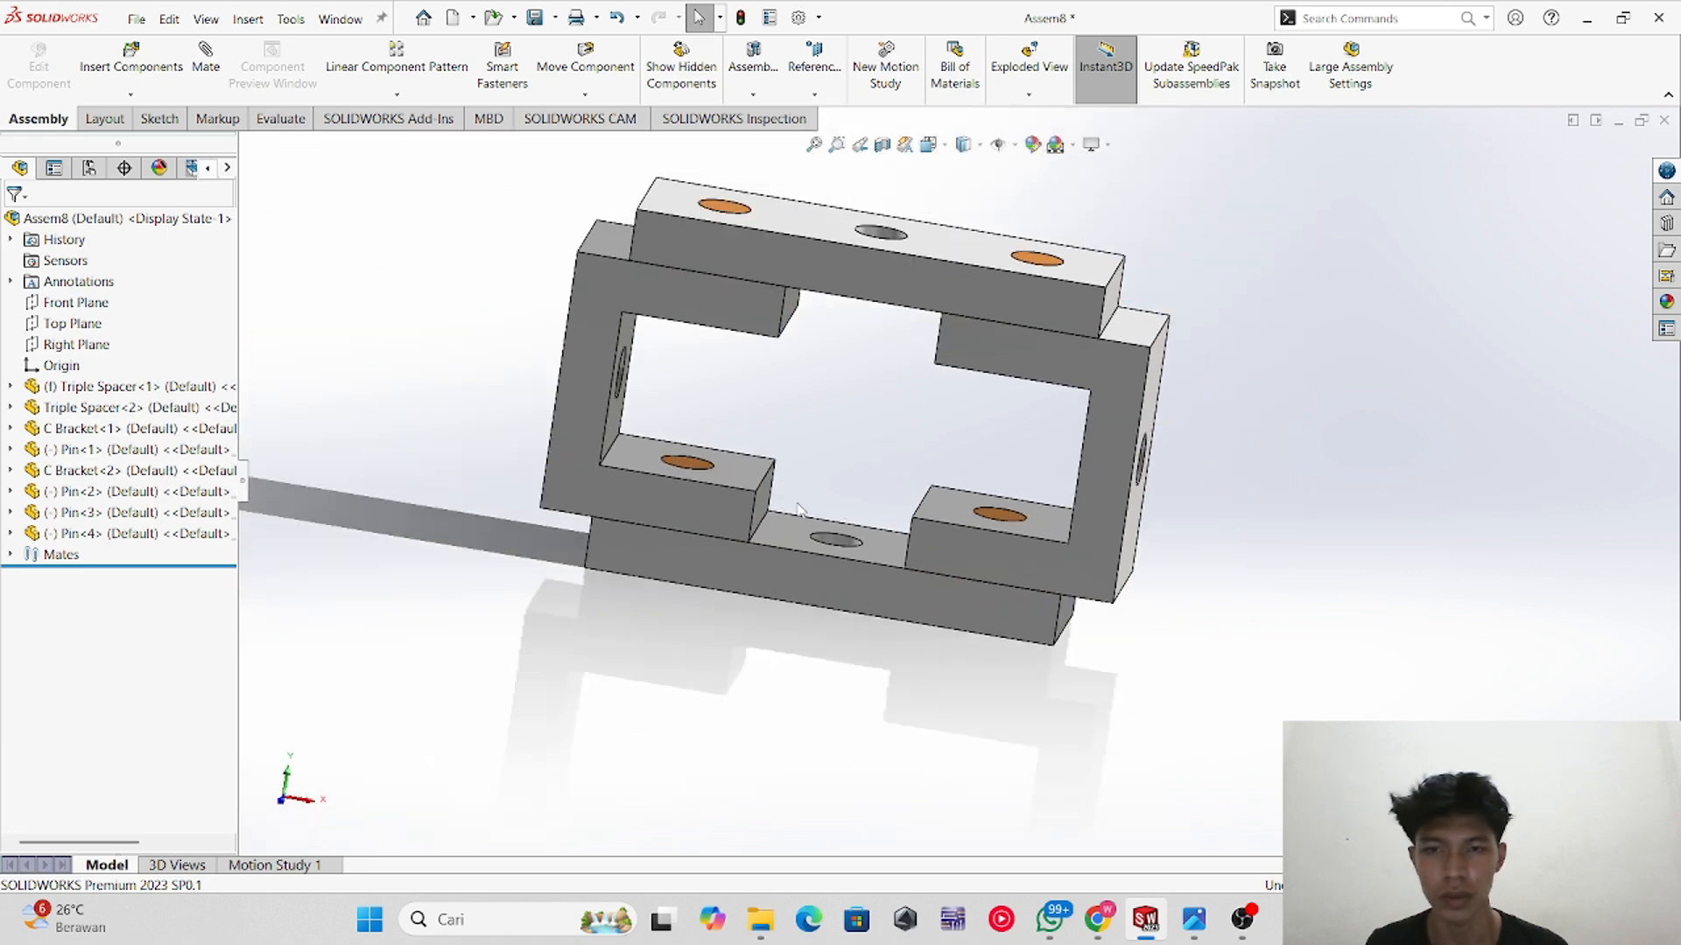
scroll(741, 412, "down", 3)
scroll(823, 412, "up", 4)
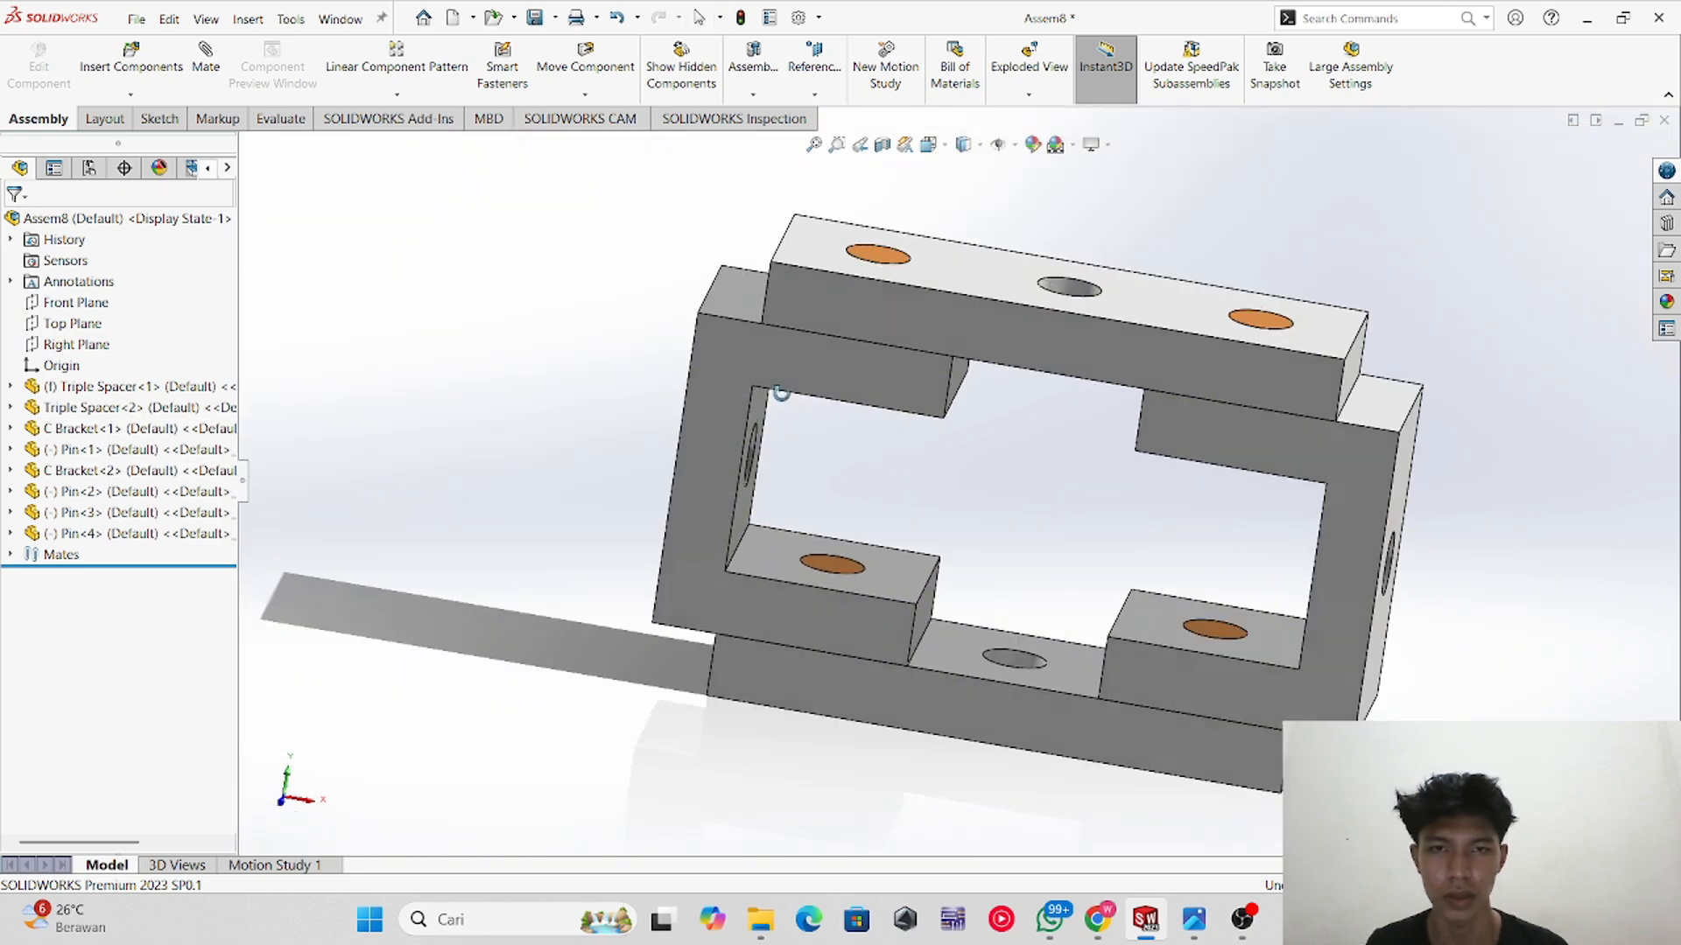
middle_click_drag(823, 412, 810, 653)
left_click(890, 473)
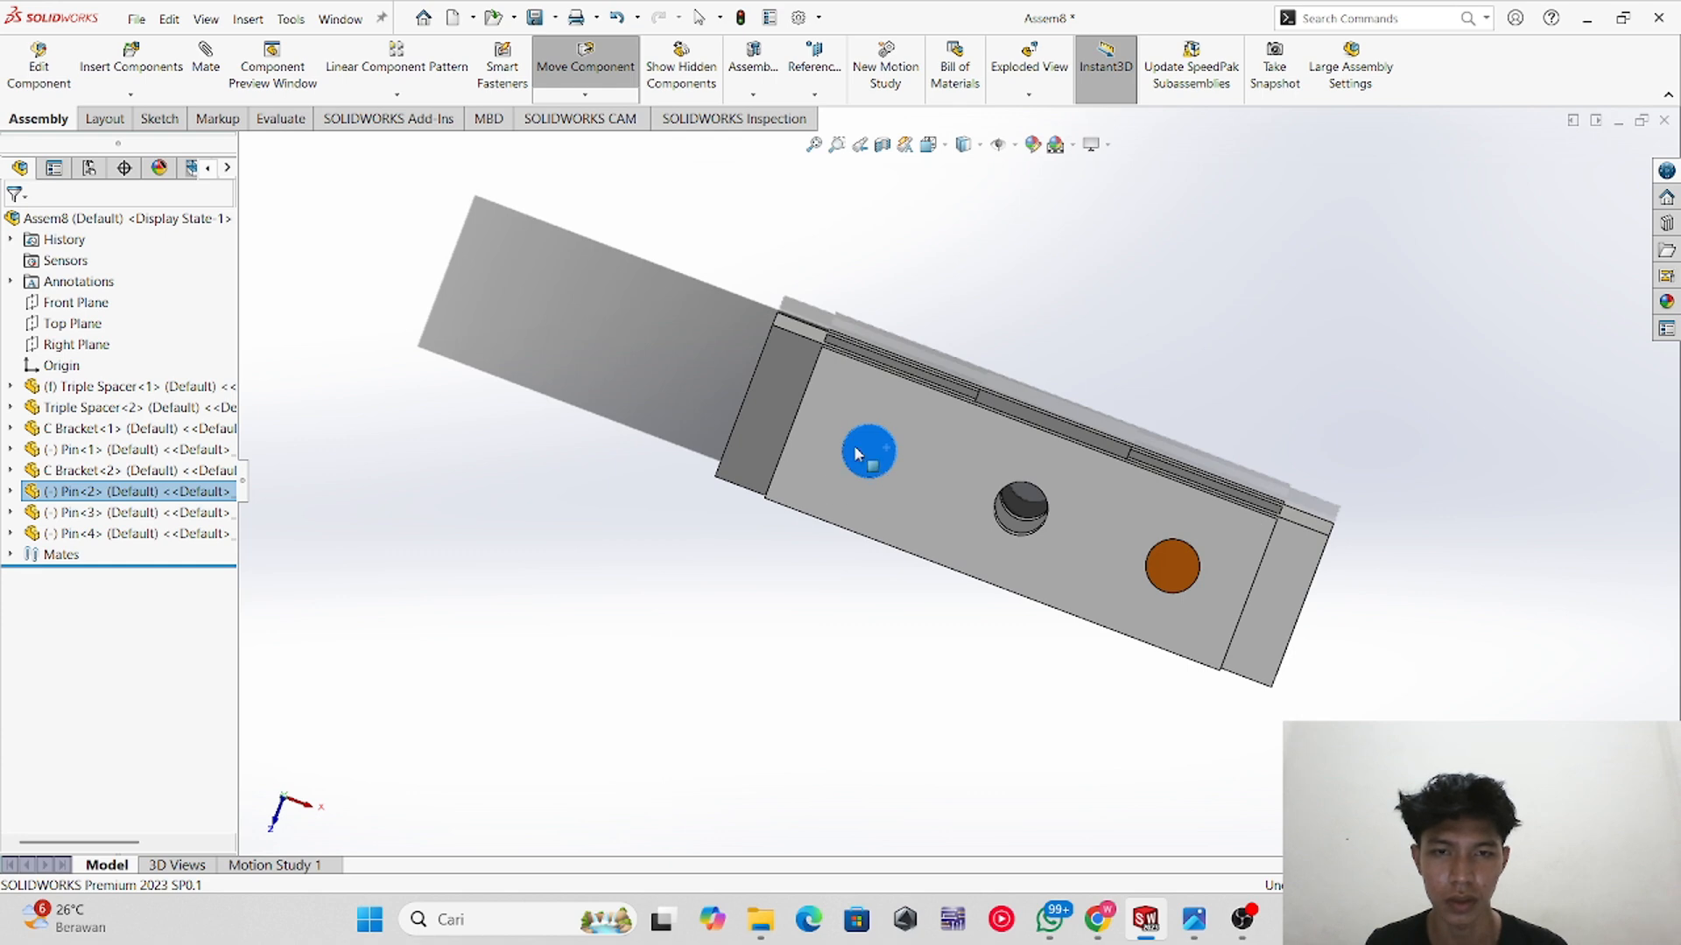
left_click(859, 609)
middle_click_drag(973, 683, 962, 374)
middle_click_drag(1063, 698, 1116, 603)
scroll(1061, 673, "up", 1)
scroll(1113, 599, "up", 3)
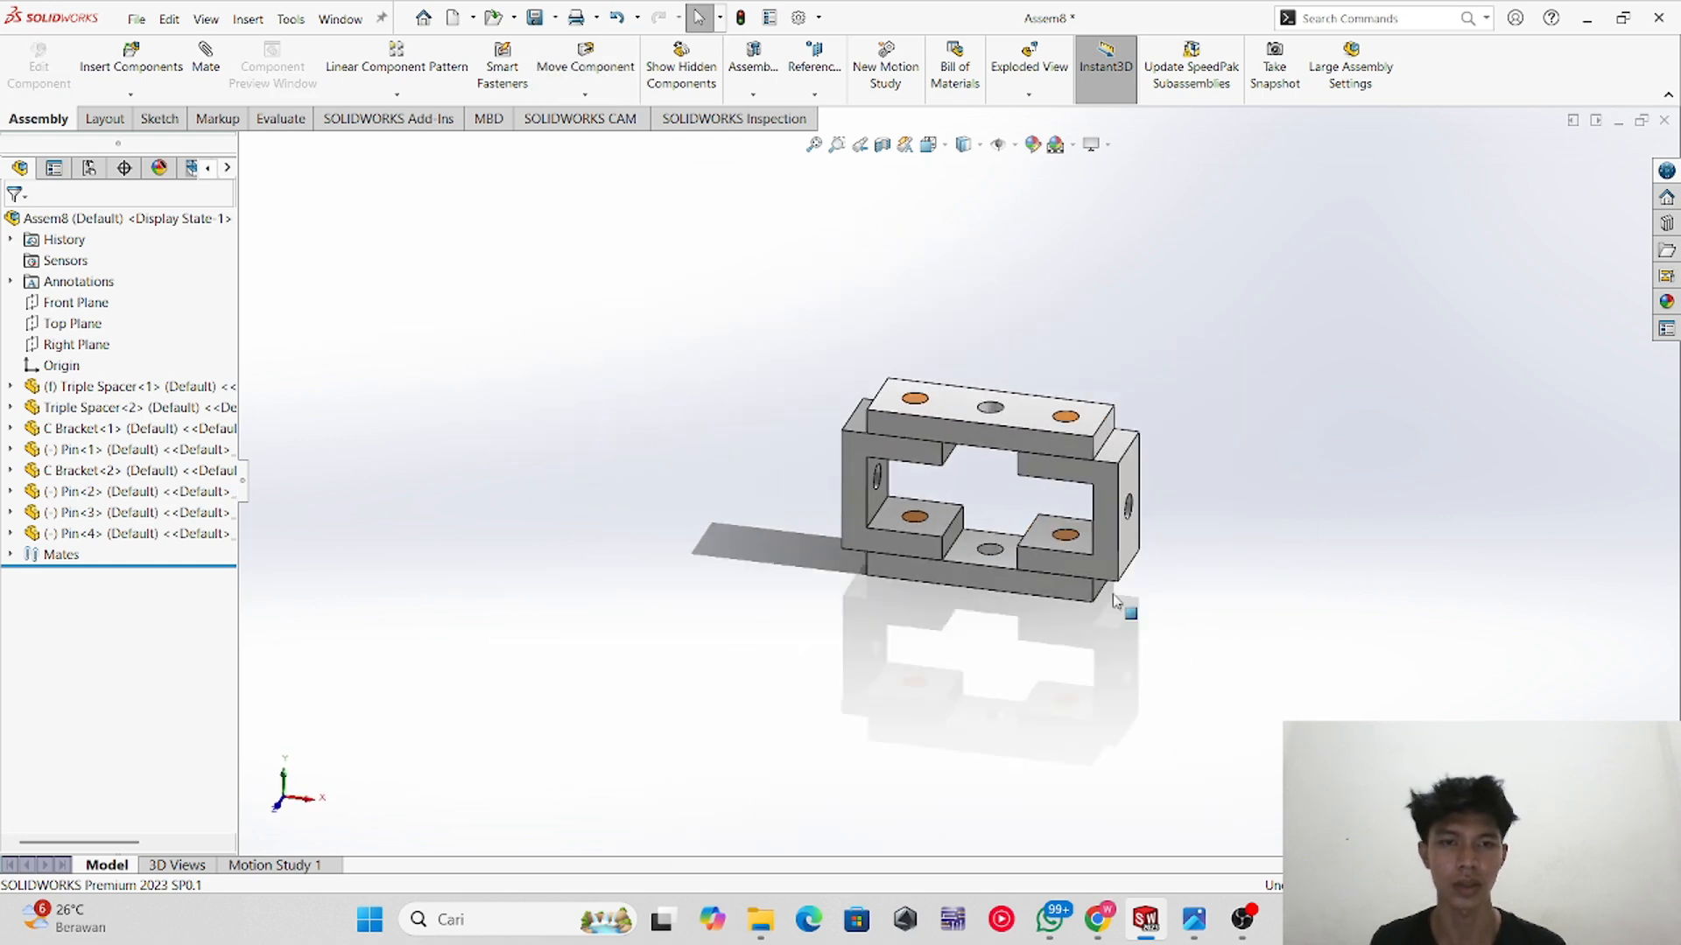
scroll(1114, 599, "up", 1)
middle_click_drag(1101, 488, 1094, 510)
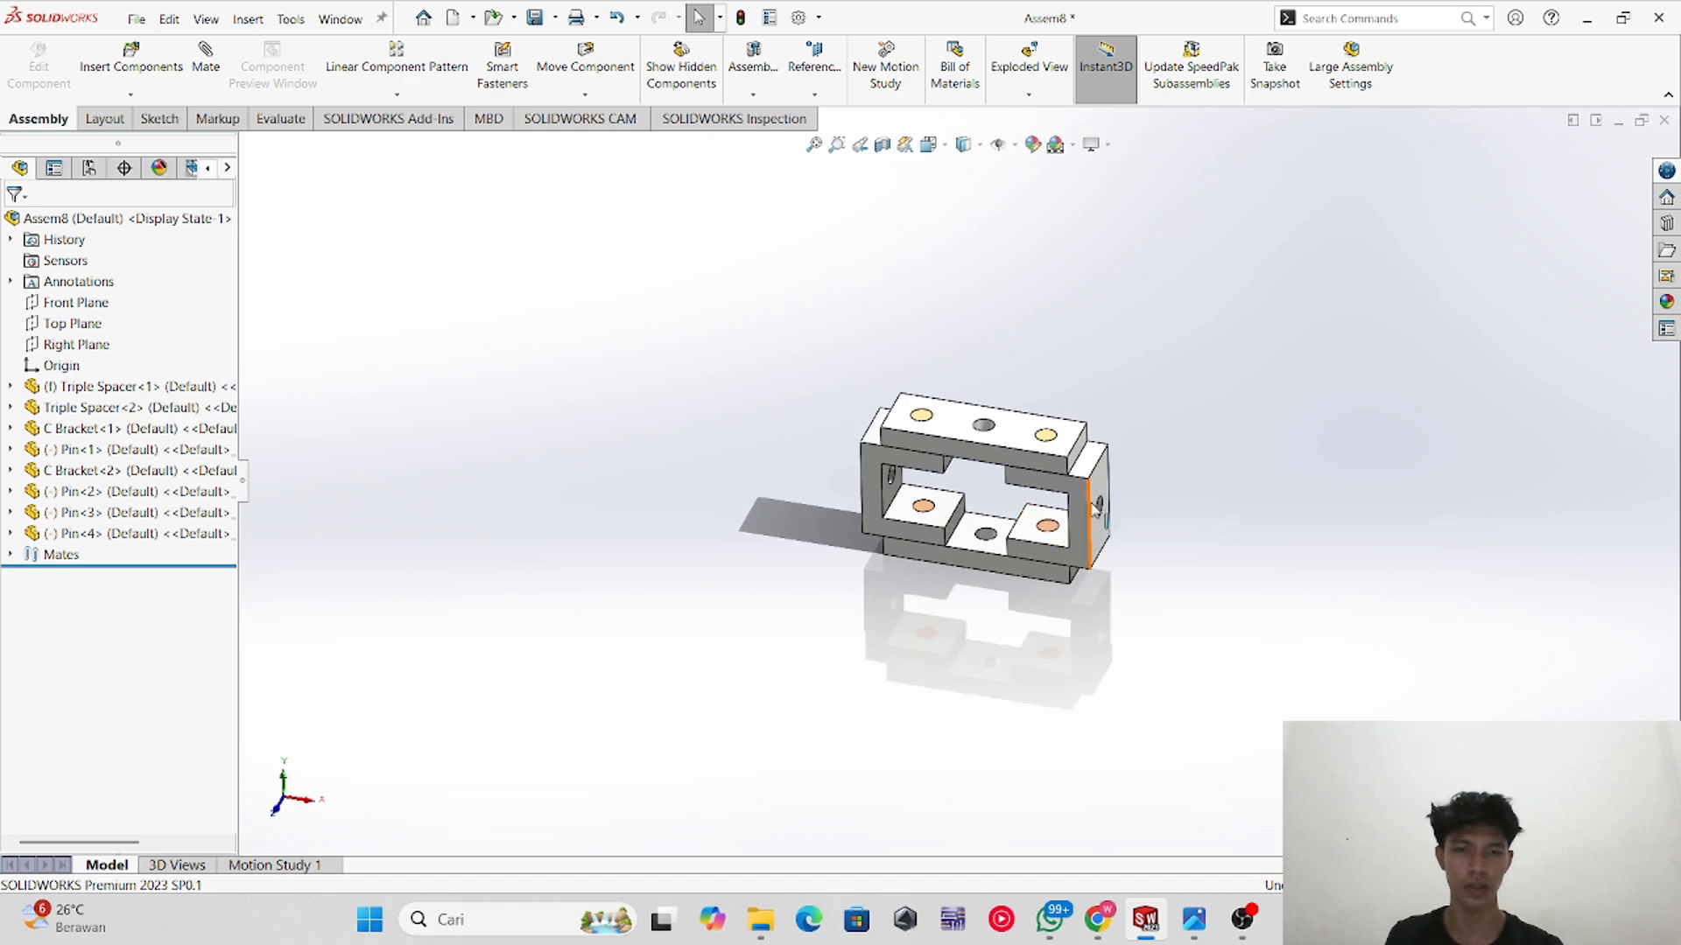
Step: Switch to the Assem9 assembly containing the saddles, cap screws and hex nuts
left_click(1244, 920)
left_click(1430, 675)
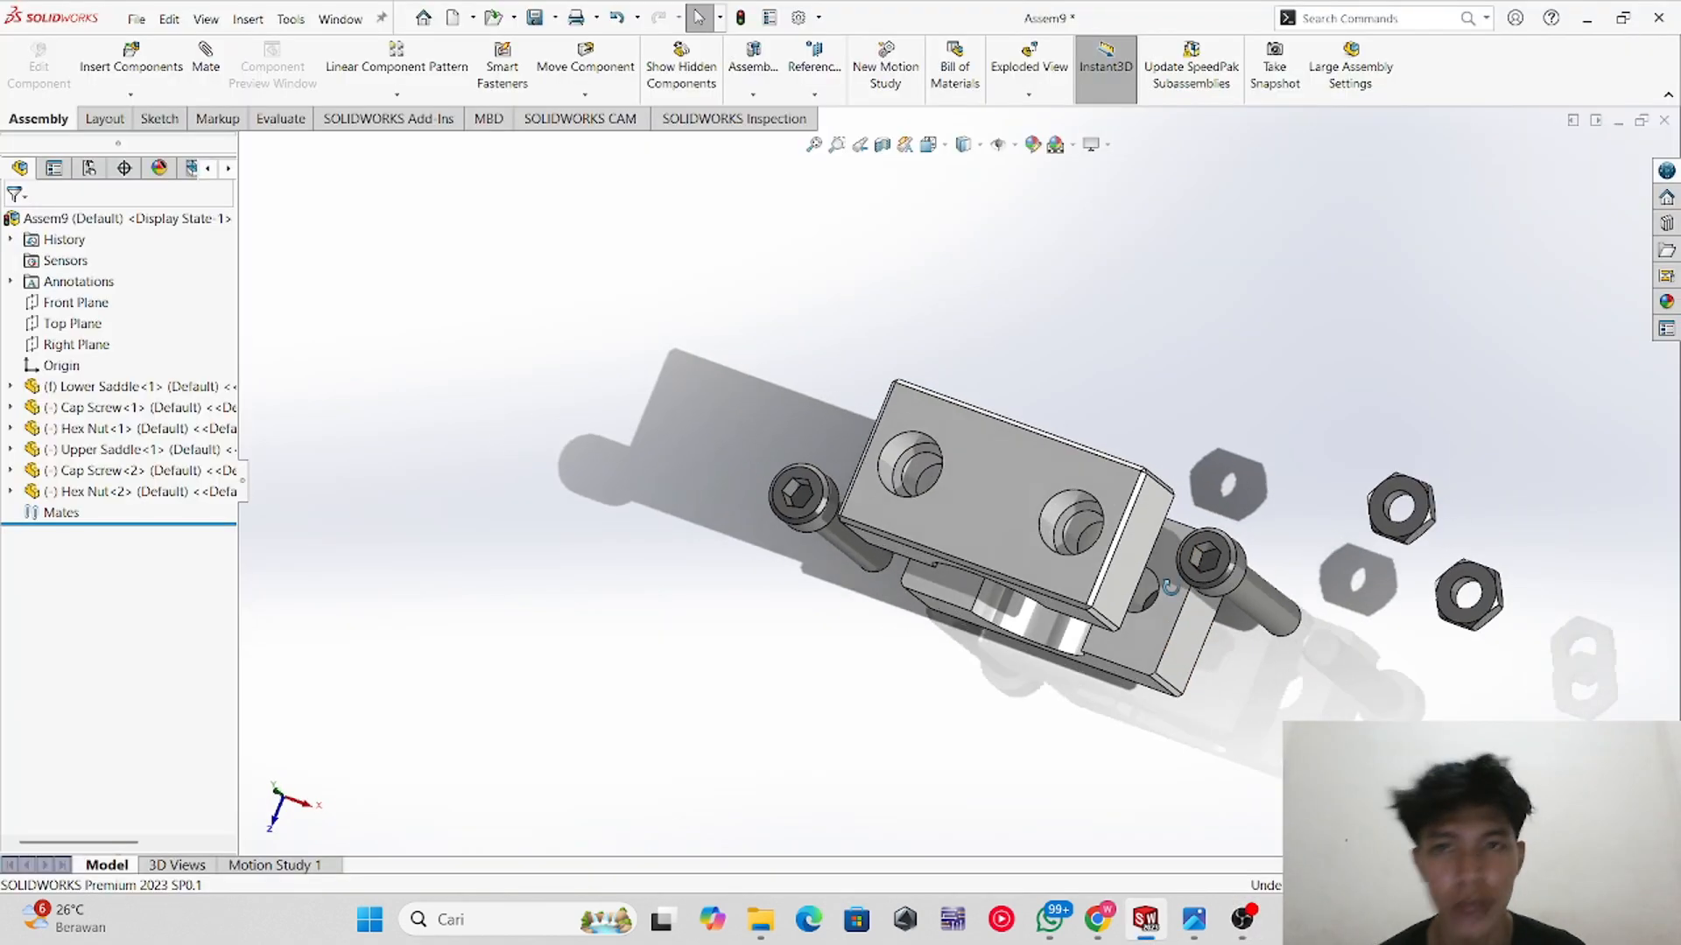
middle_click_drag(1169, 587, 1294, 262)
middle_click_drag(1152, 457, 1157, 464)
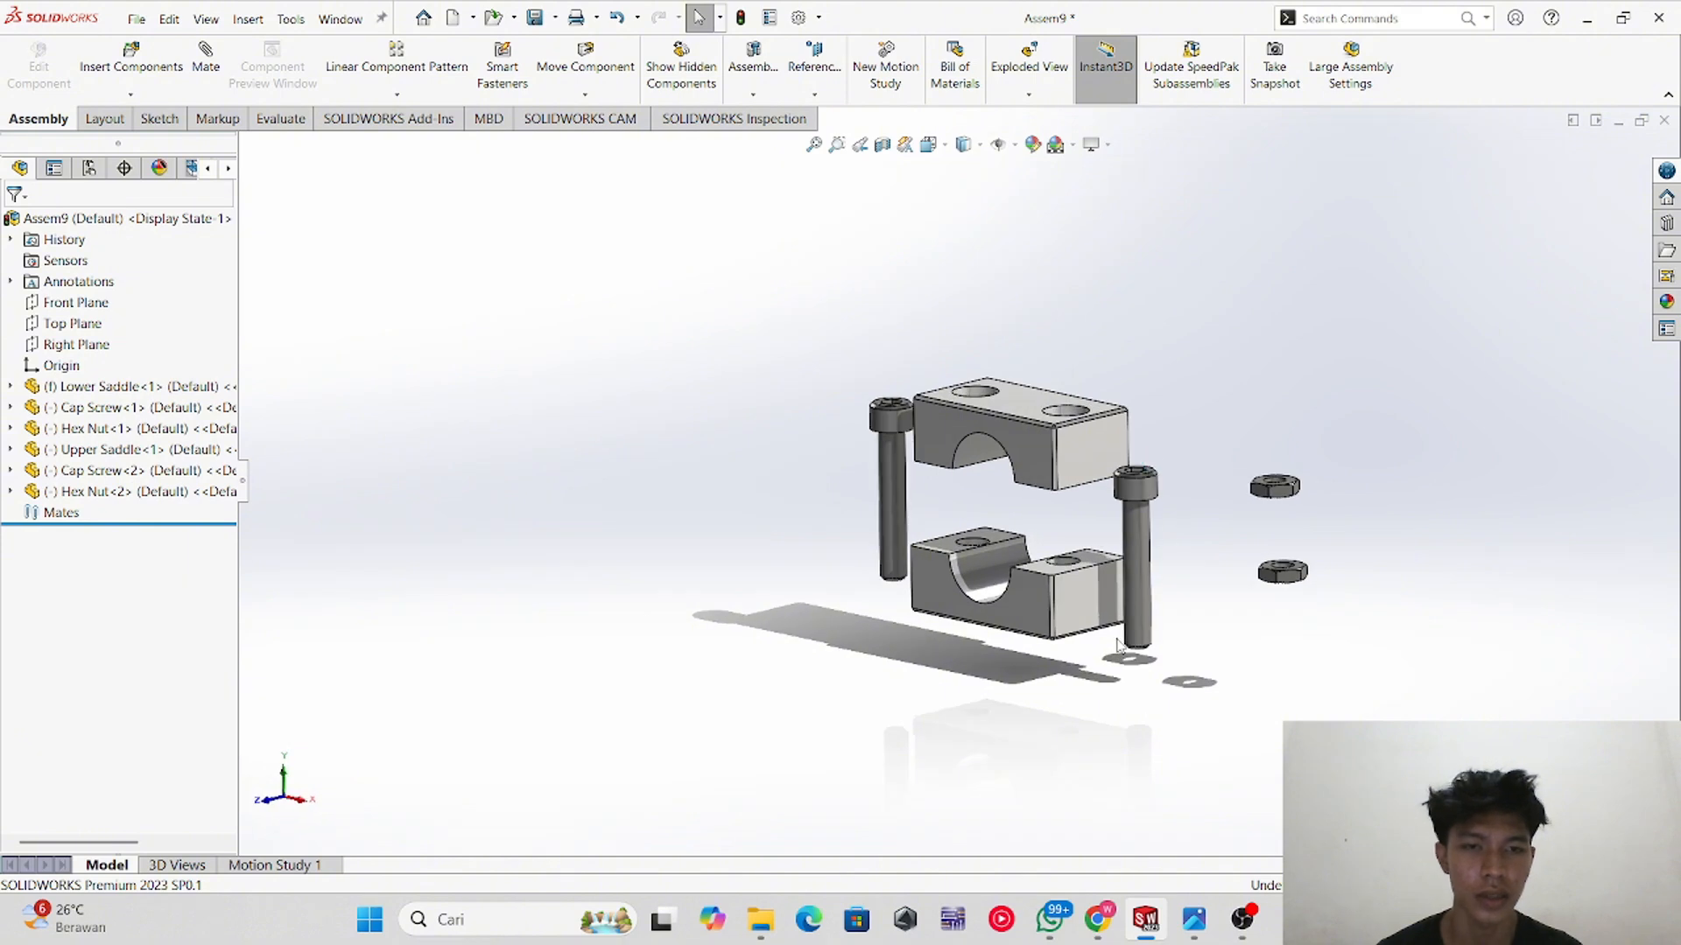
scroll(1117, 473, "down", 5)
scroll(1117, 473, "up", 4)
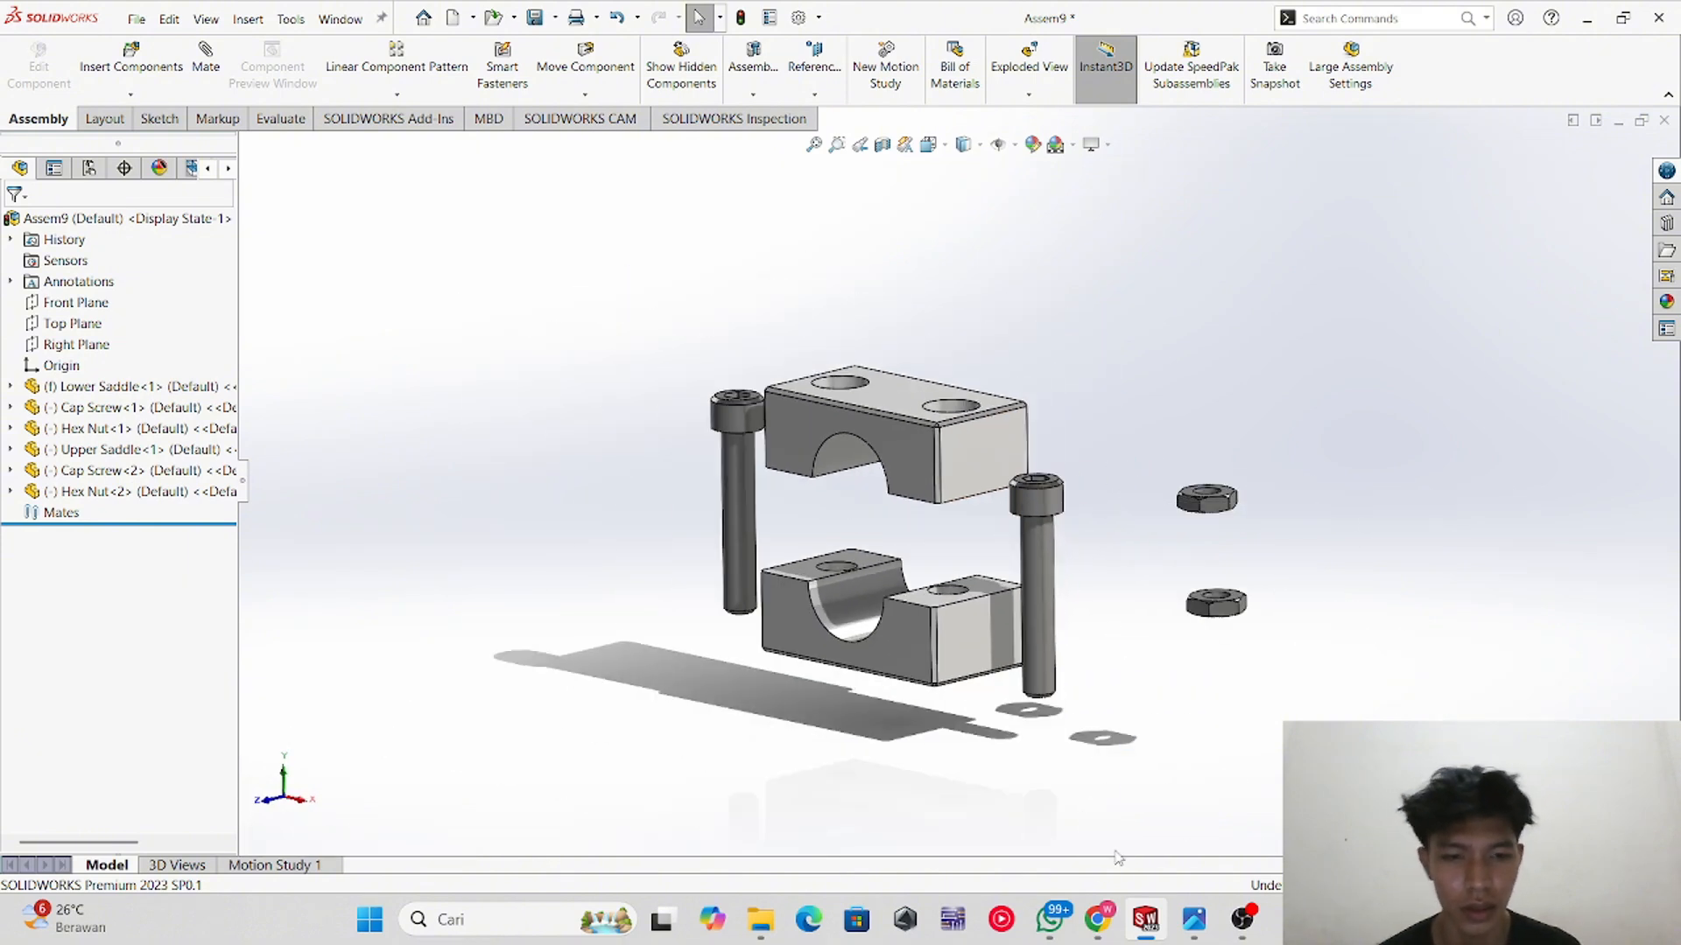
Step: Study the EX 3 _ Assembly reference drawing in the browser, then return to SOLIDWORKS
key("alt+Tab")
key("alt+Tab")
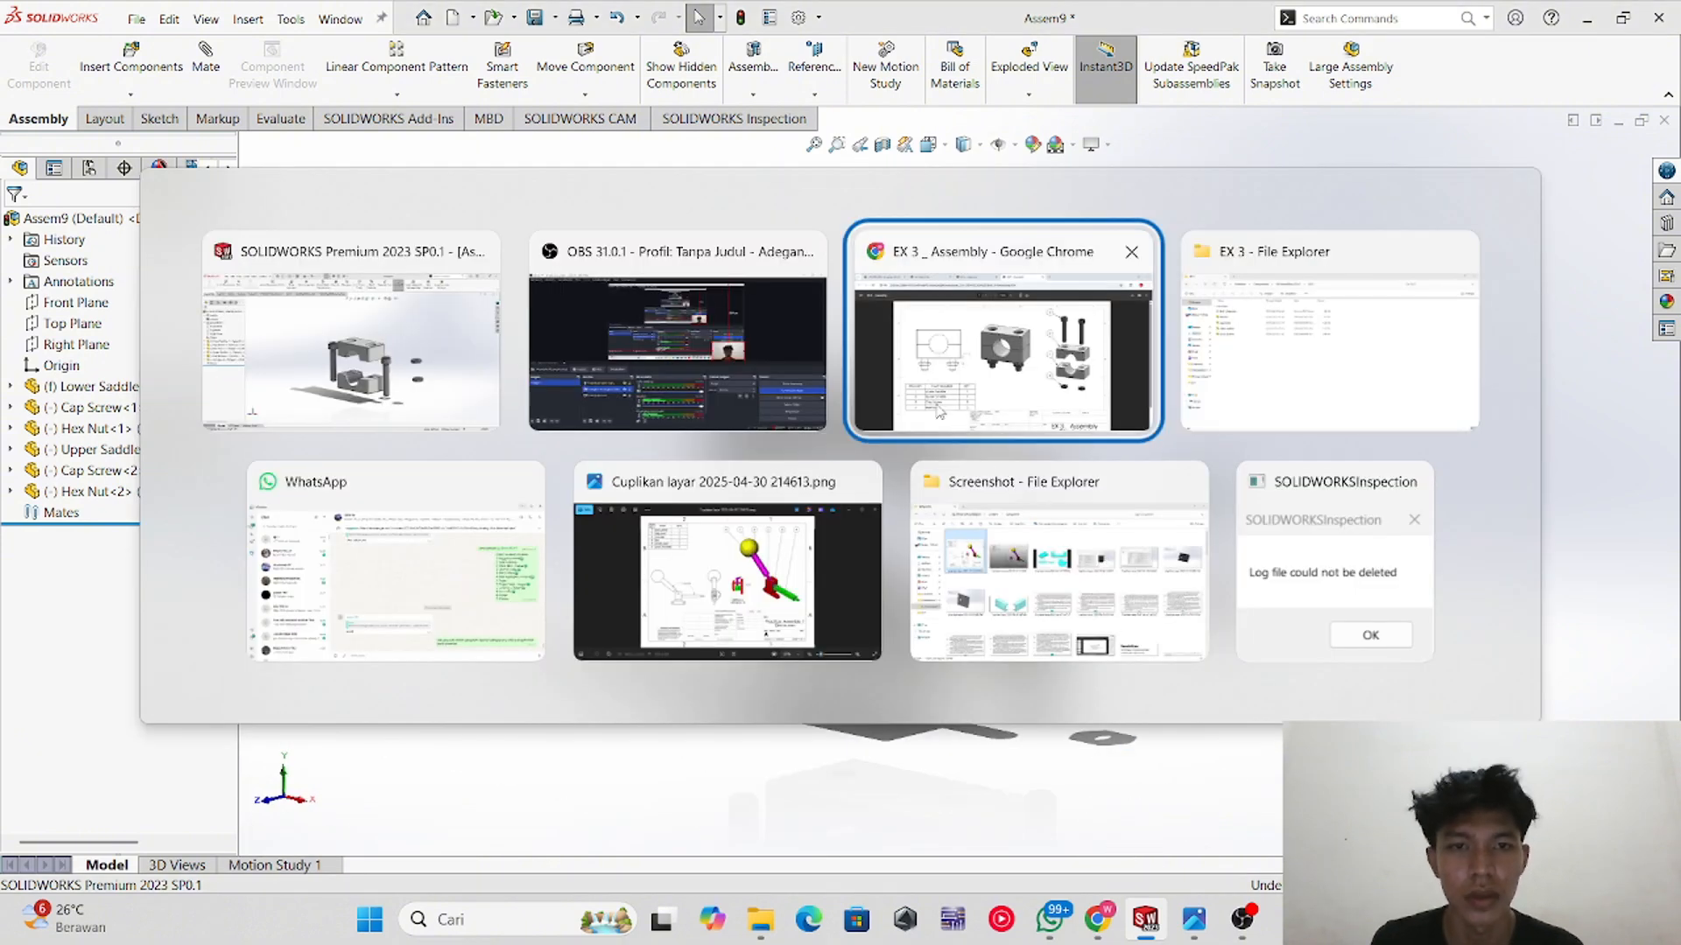
scroll(902, 372, "down", 2)
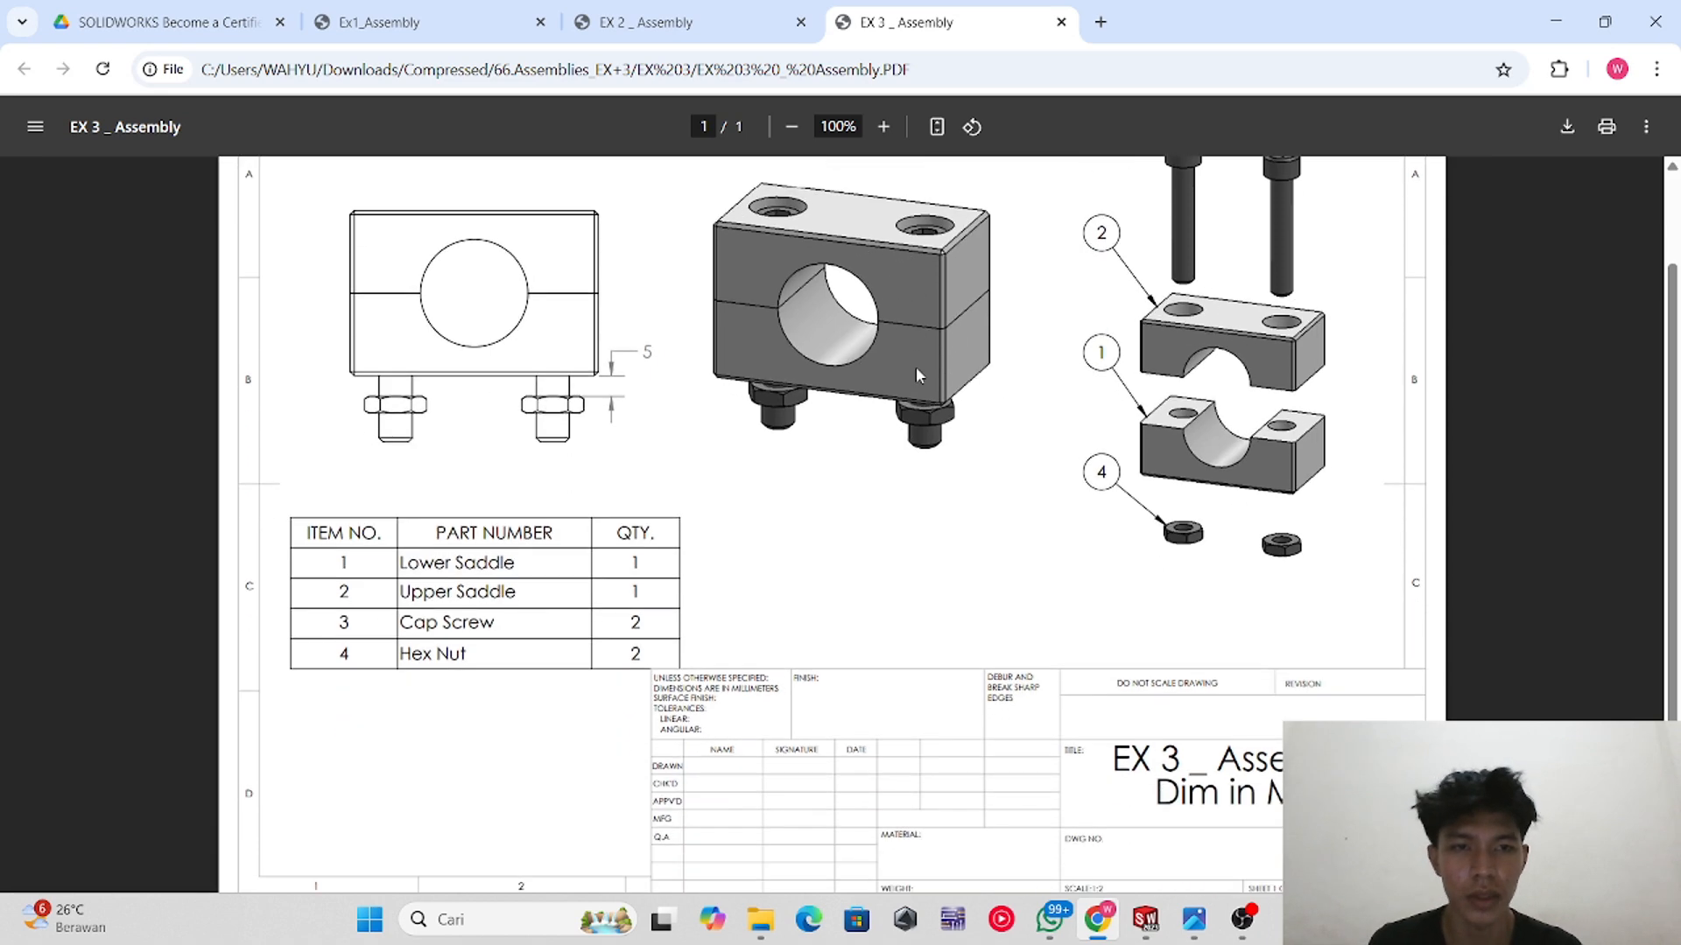
scroll(1222, 335, "up", 2)
scroll(1075, 576, "down", 2)
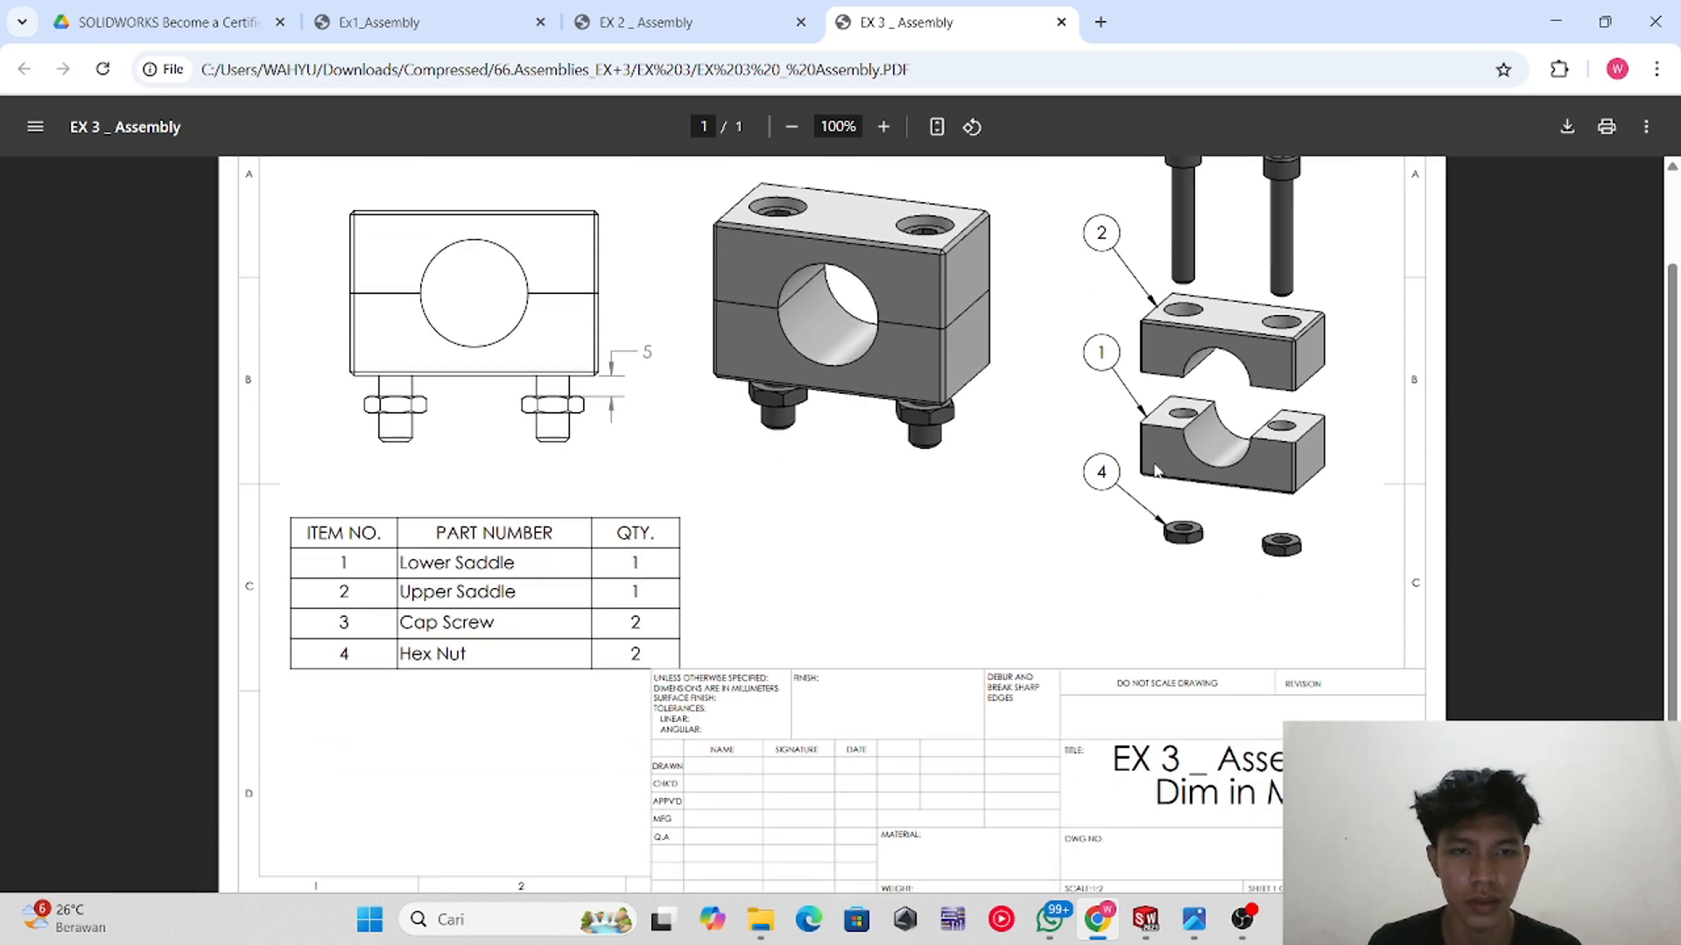
scroll(1169, 274, "up", 2)
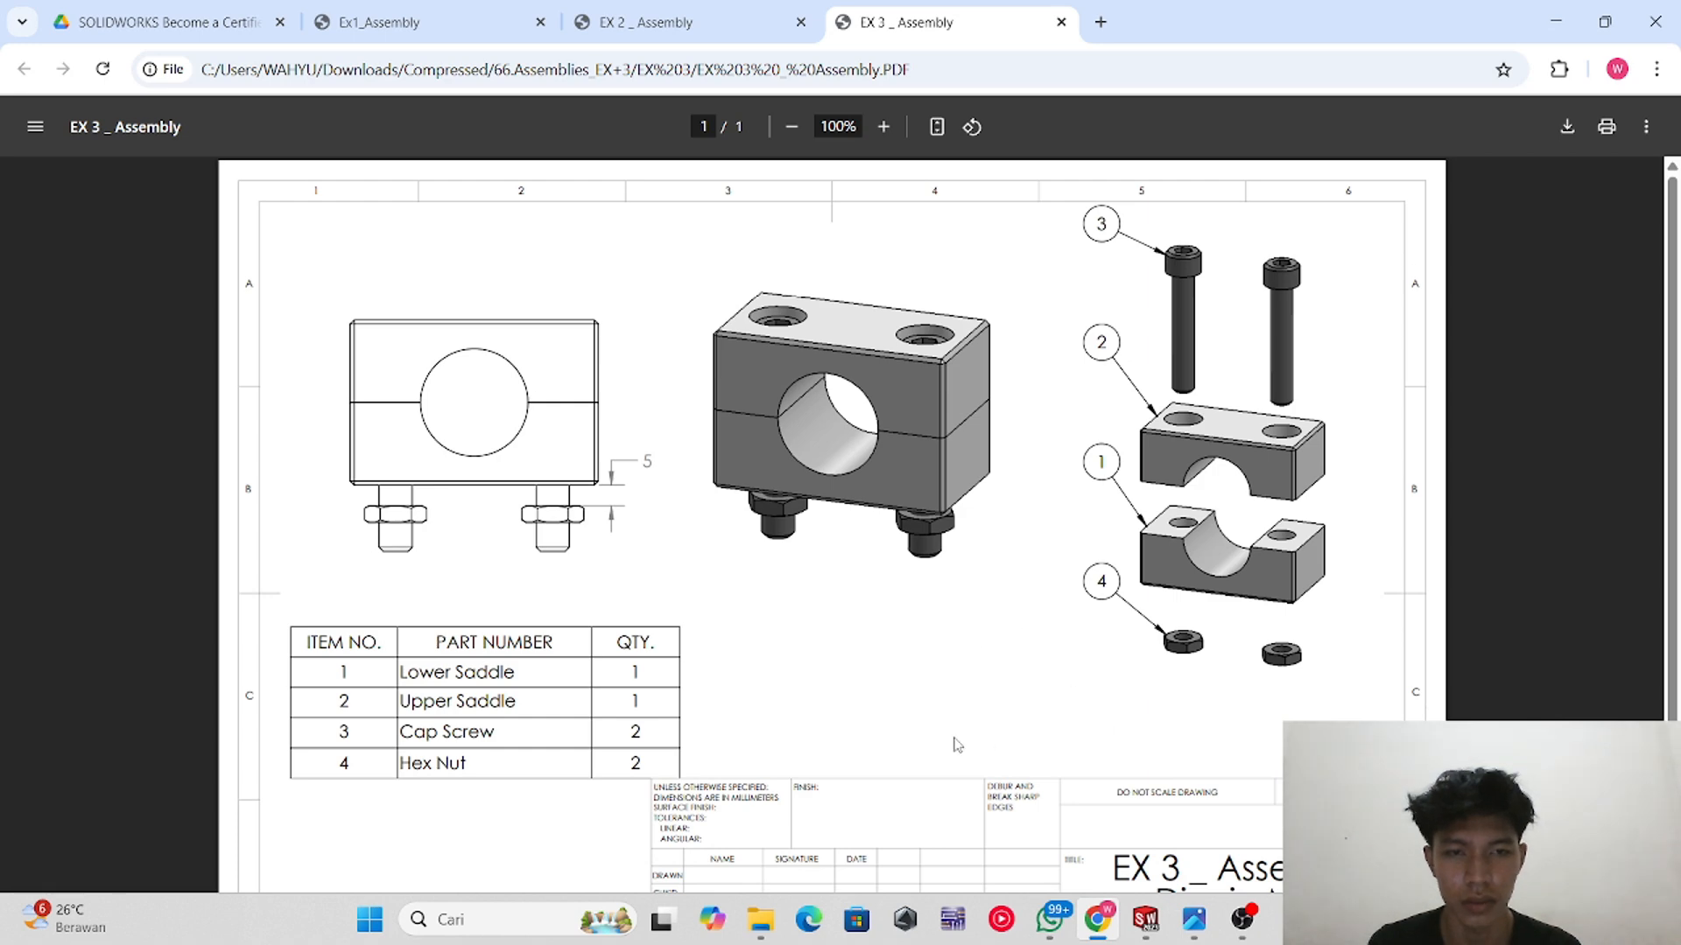
key("alt+Tab")
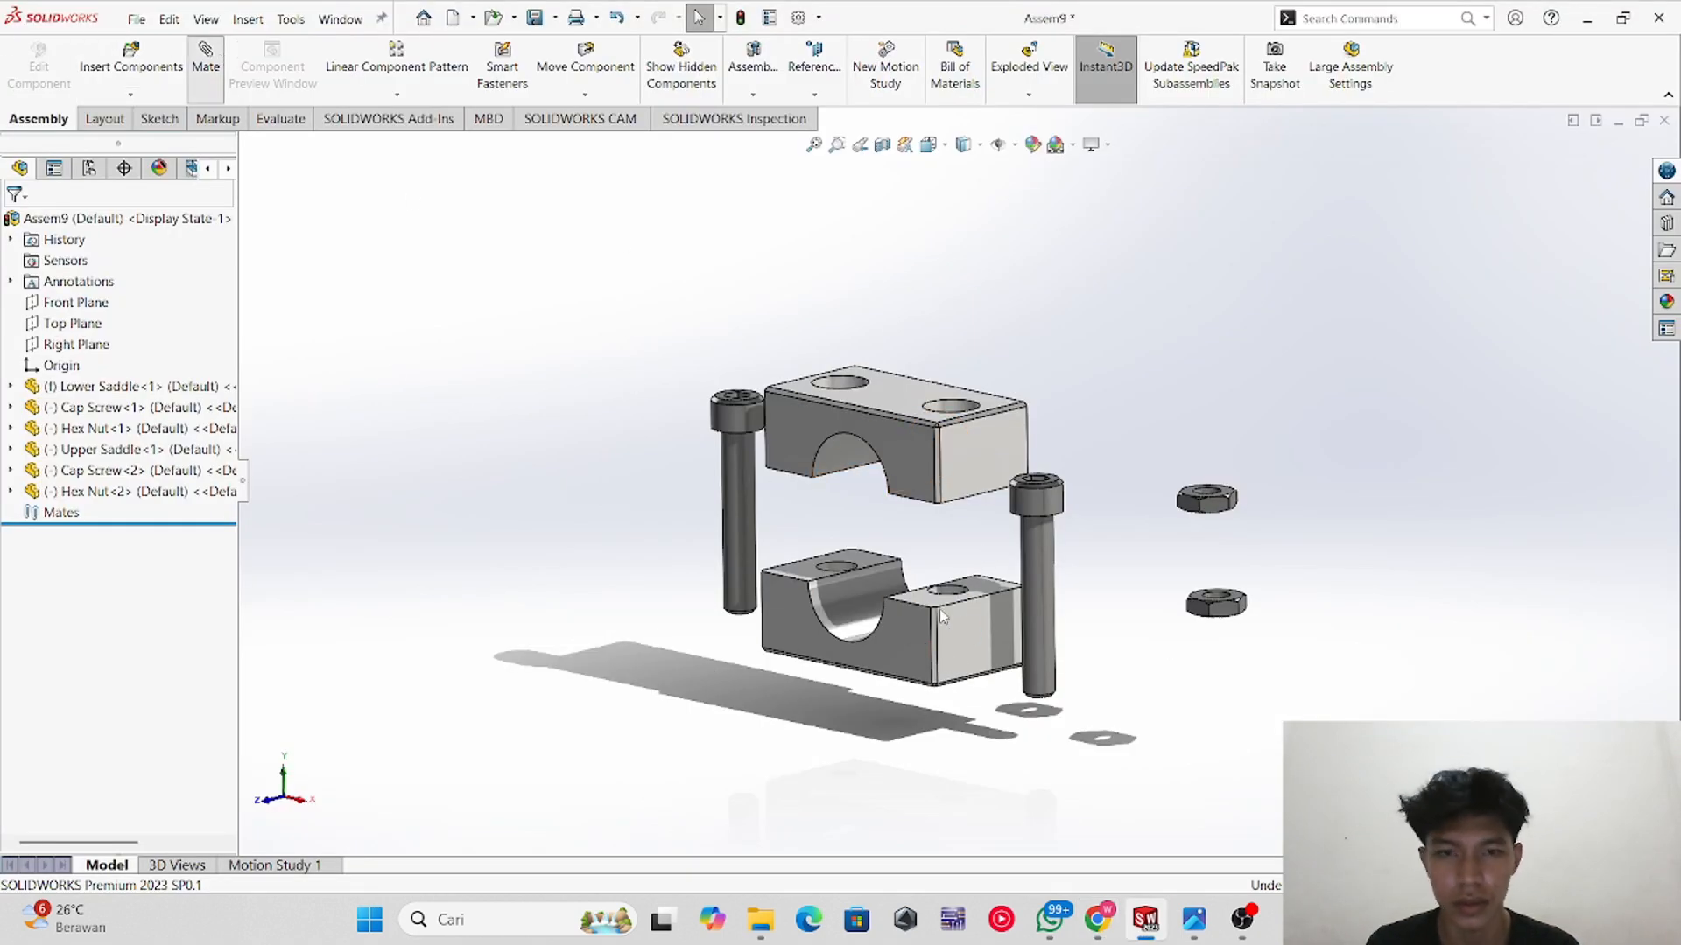
Step: Mate the upper saddle's flat underside coincident with the lower saddle's top face
middle_click_drag(840, 569, 816, 712)
left_click(792, 465)
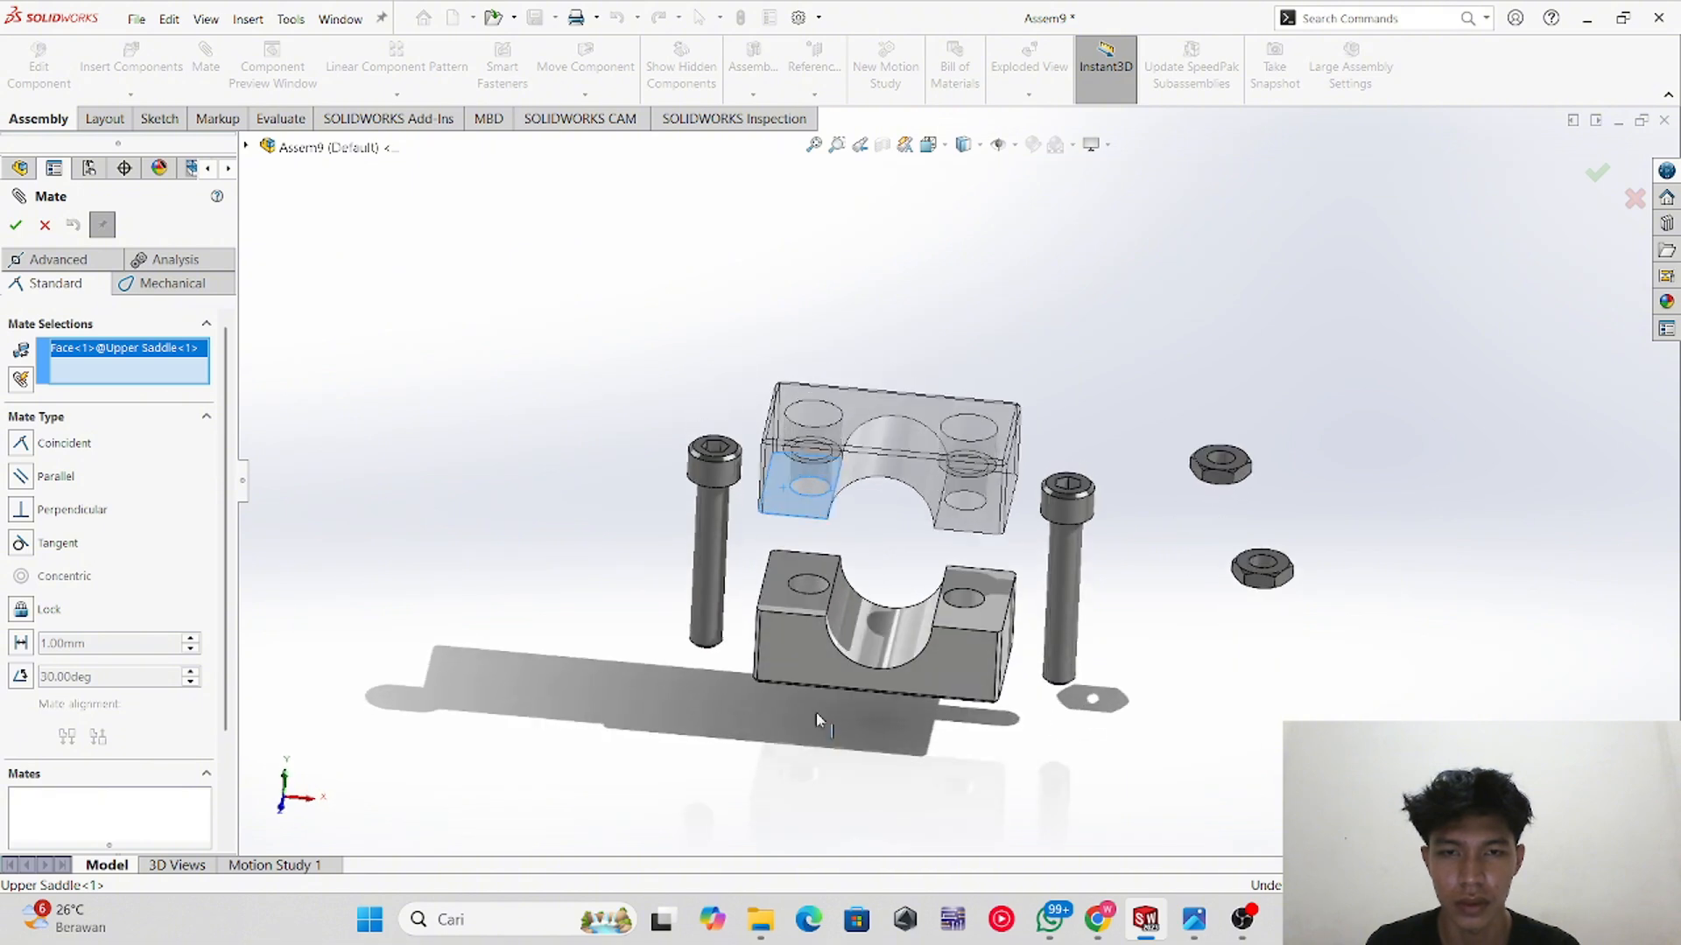
left_click(775, 602)
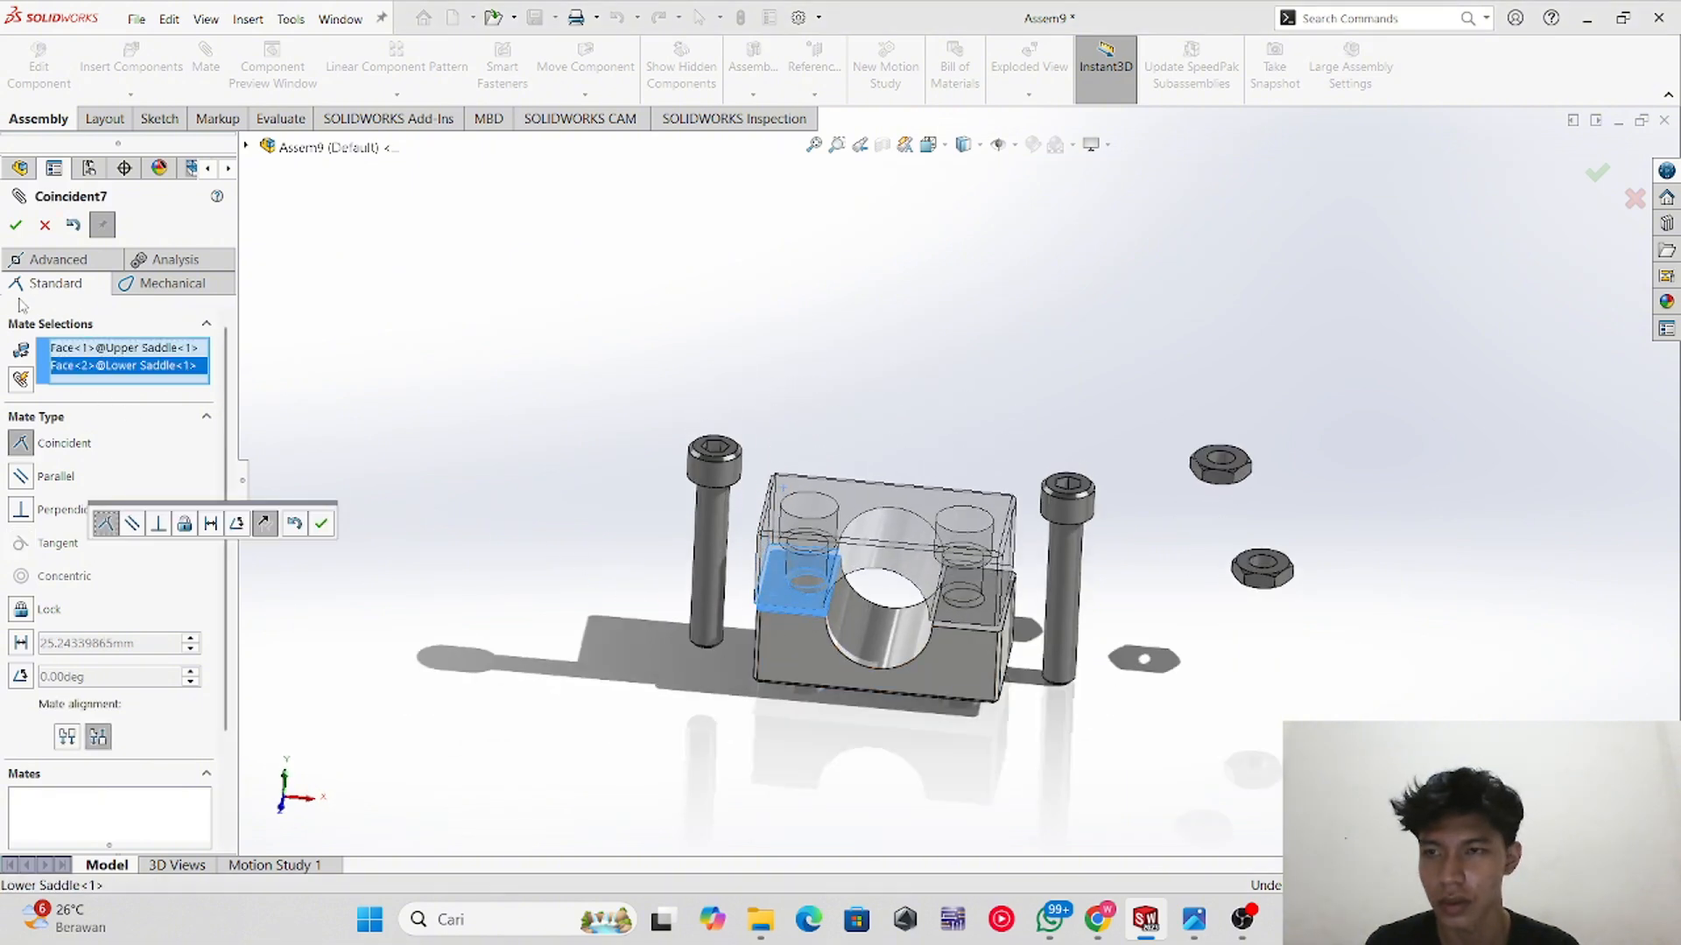
left_click(16, 226)
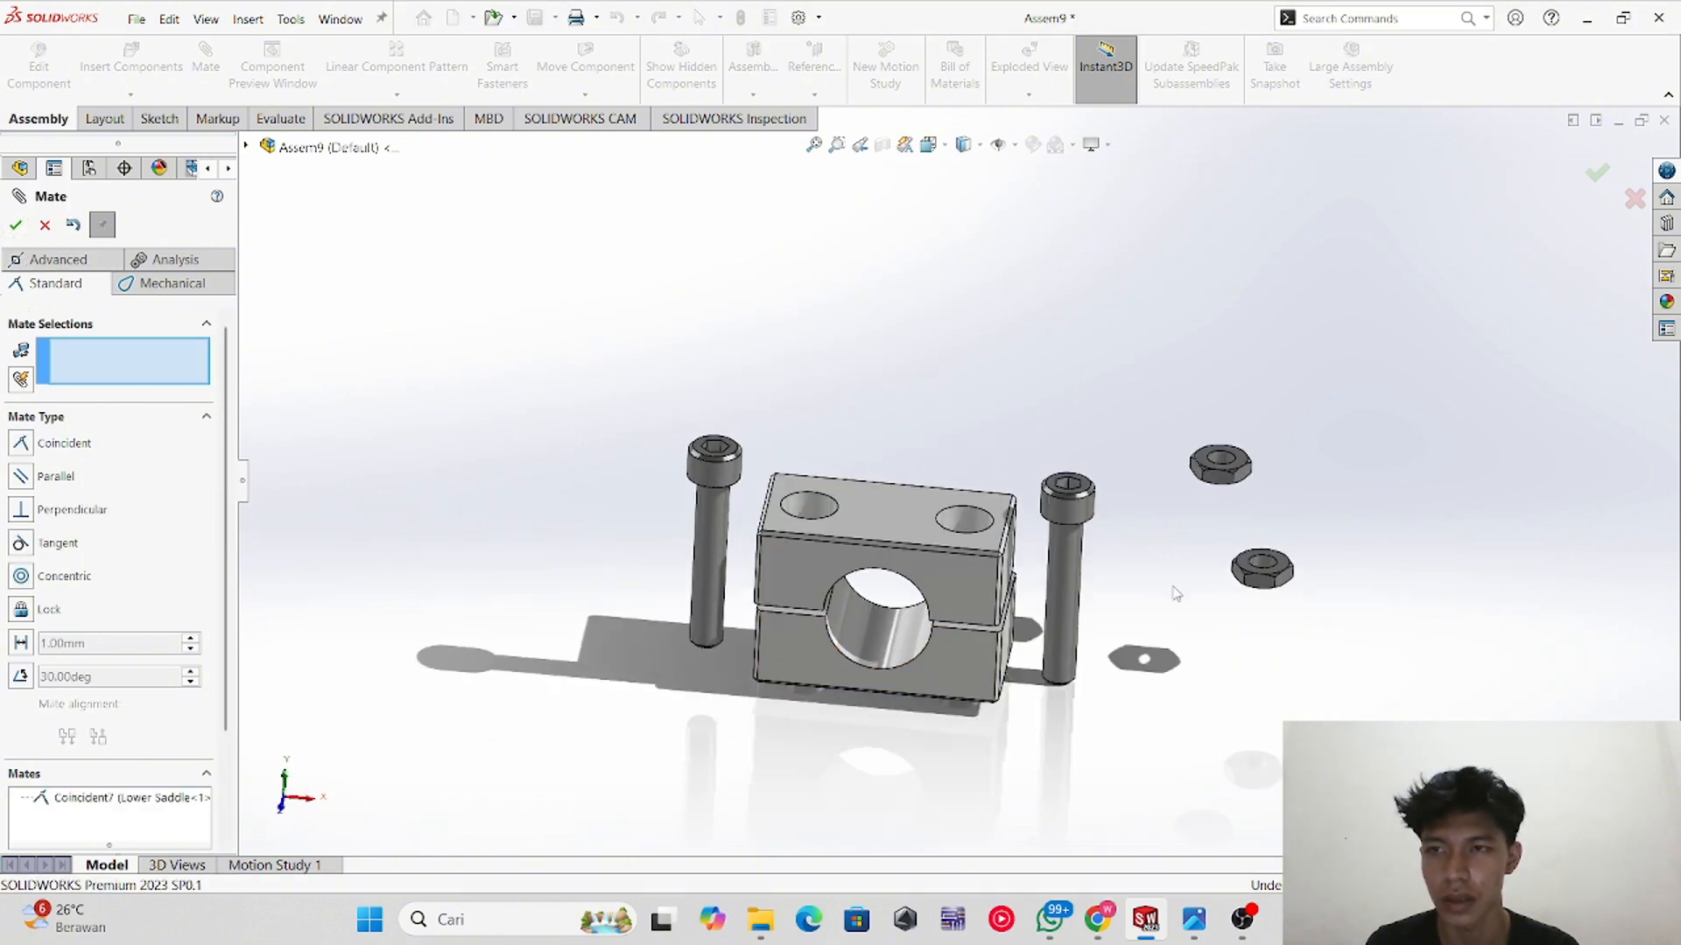
Step: Mate the front faces of the upper and lower saddles coincident to align them
left_click(793, 586)
left_click(797, 639)
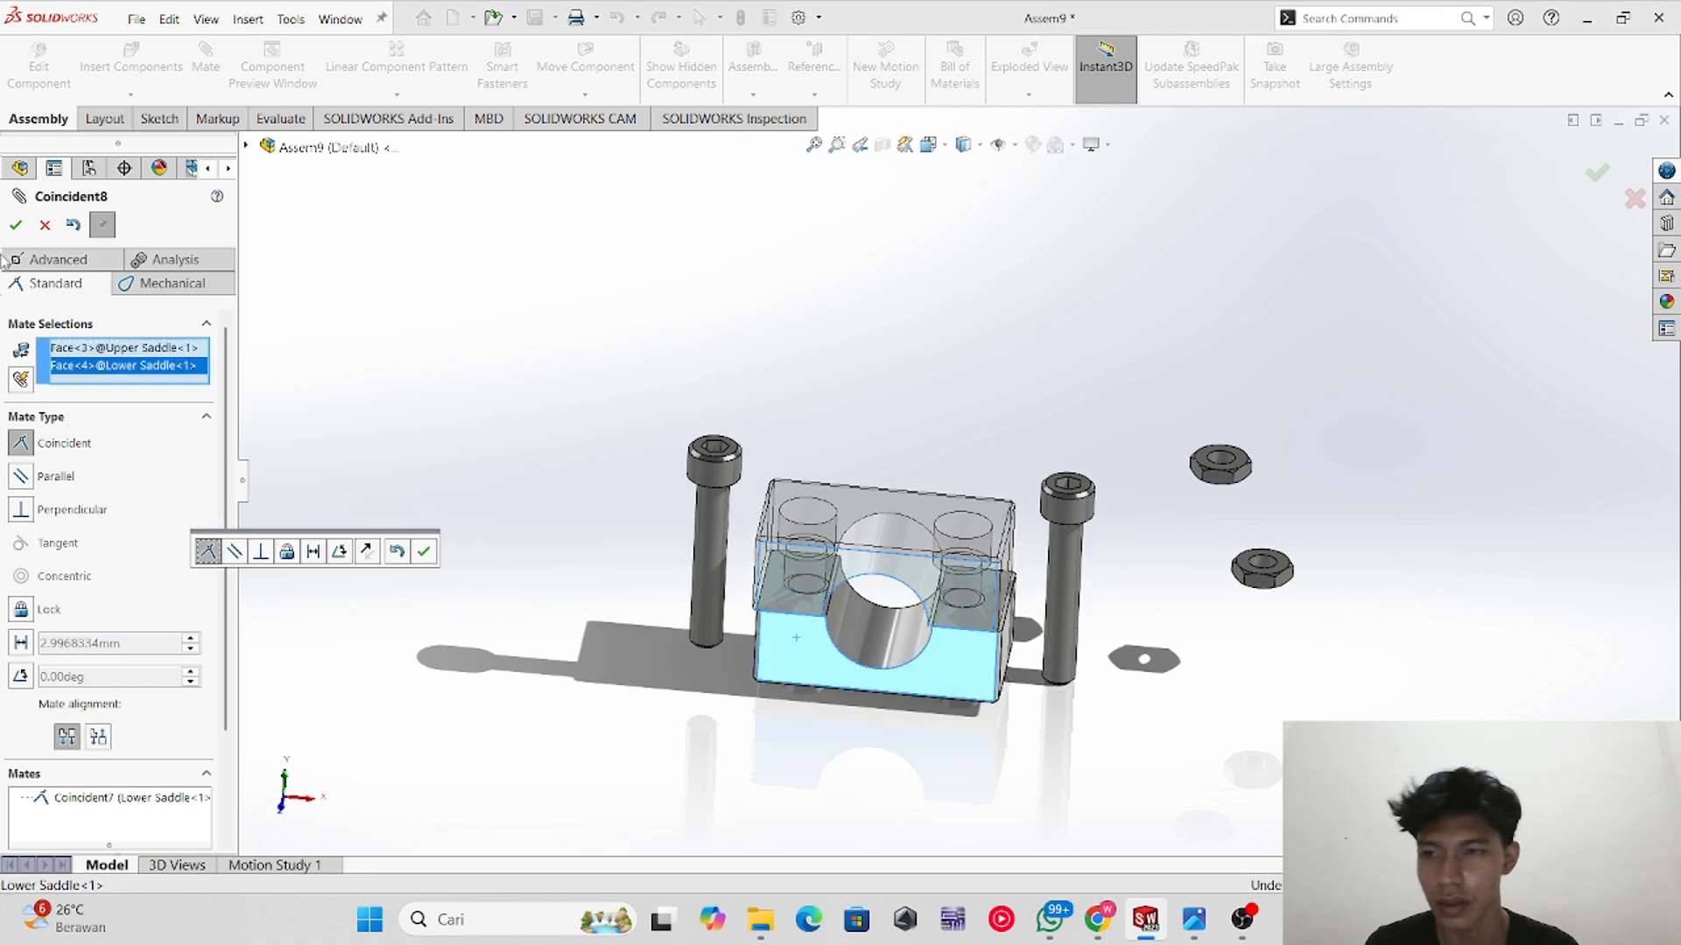
left_click(16, 226)
Step: Move the upper saddle aside and mate one cap screw concentric with the upper saddle's near hole
middle_click_drag(797, 672, 848, 618)
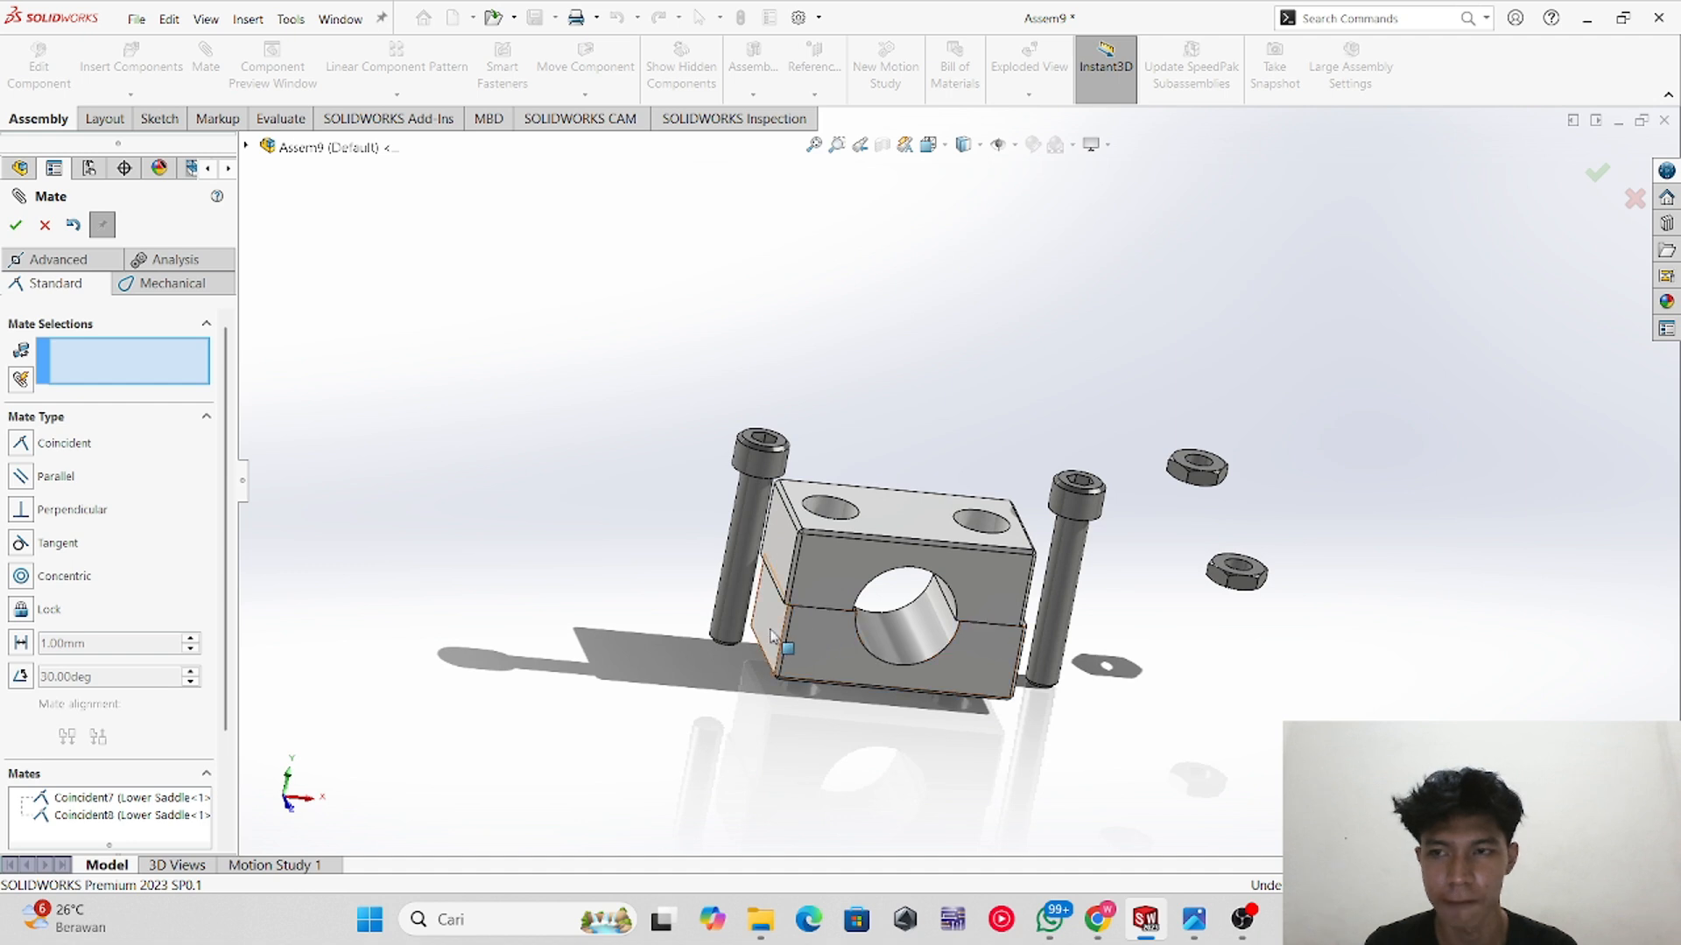
left_click_drag(844, 573, 415, 608)
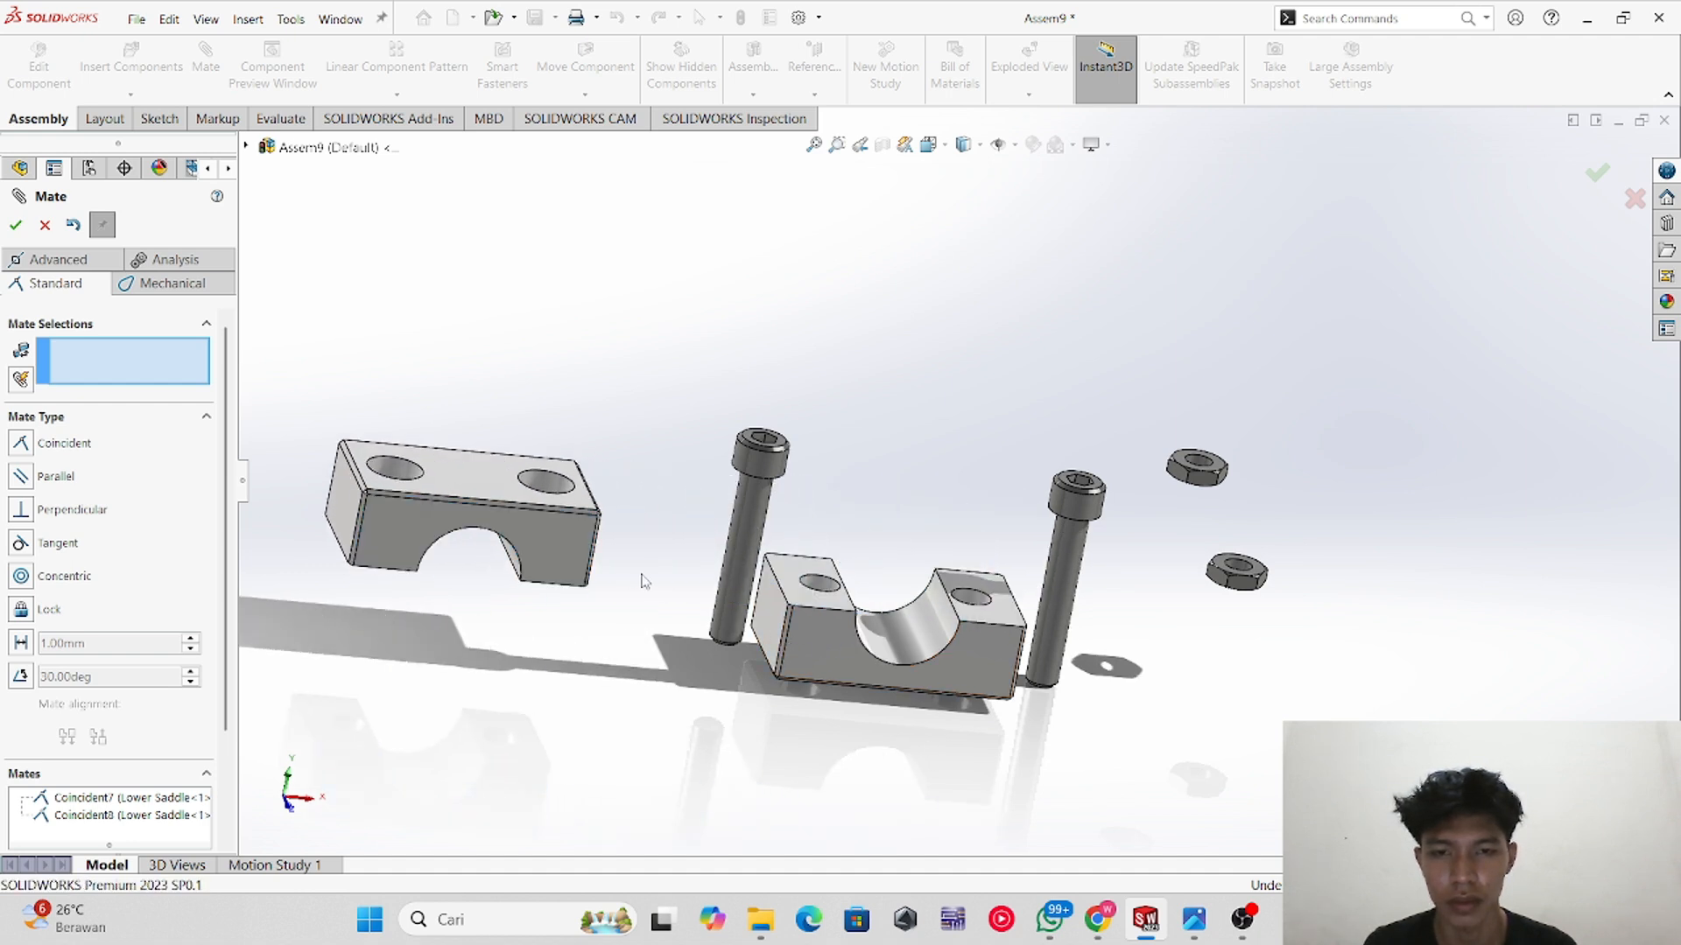
left_click(737, 555)
left_click(395, 471)
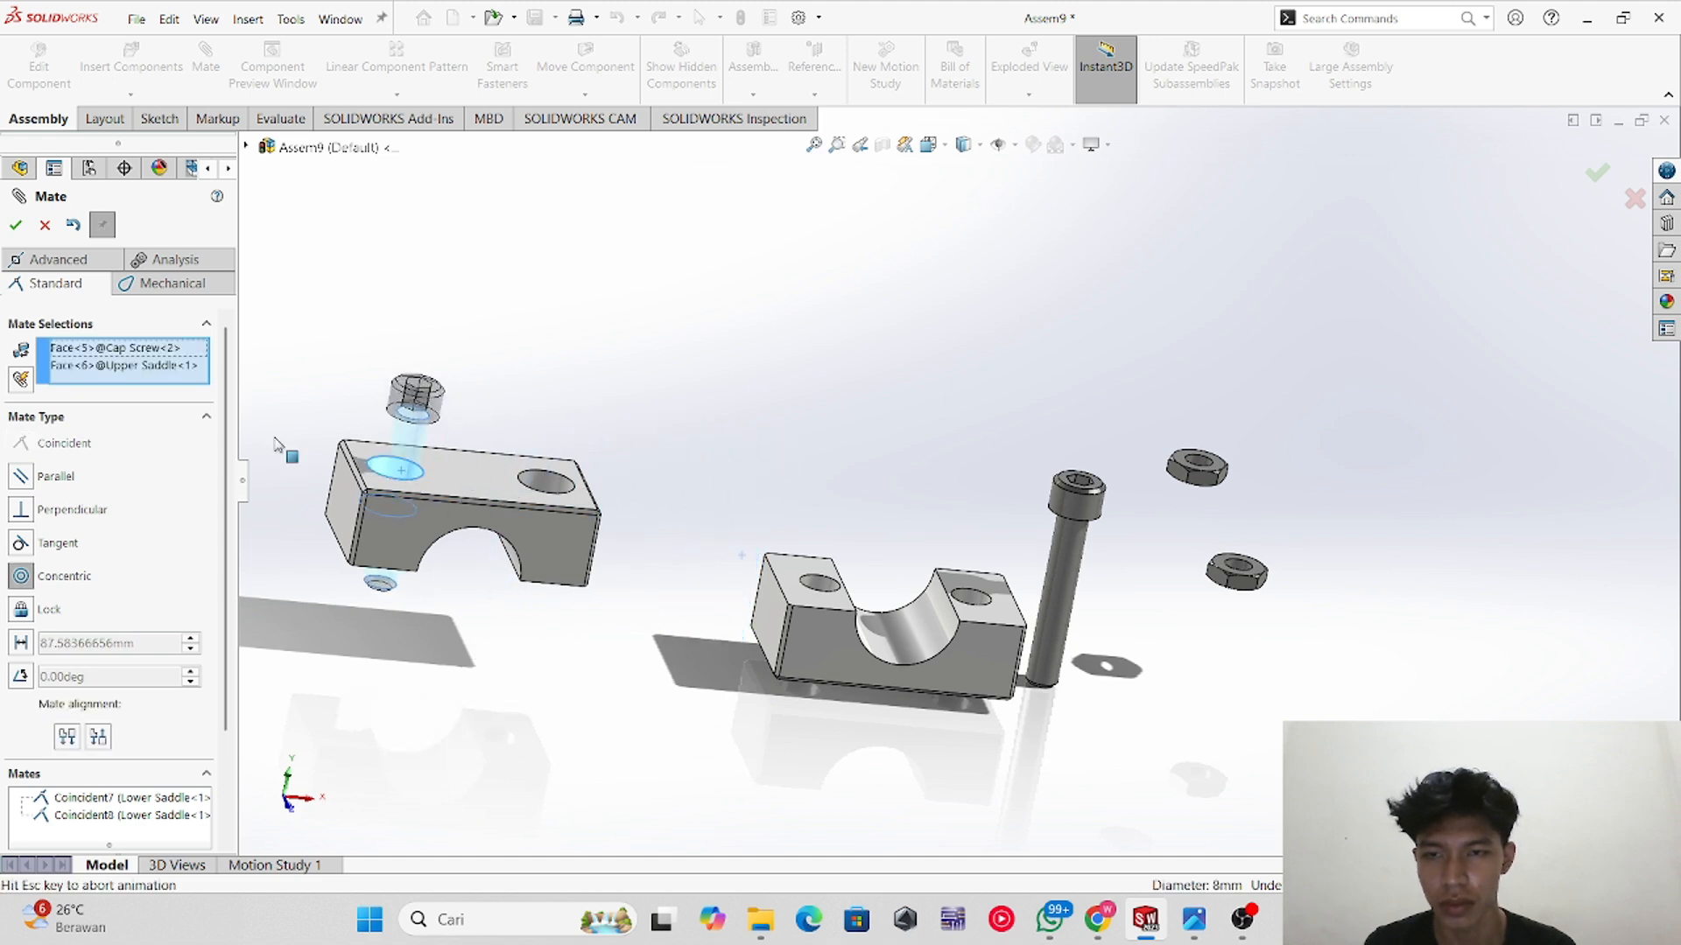
left_click(267, 391)
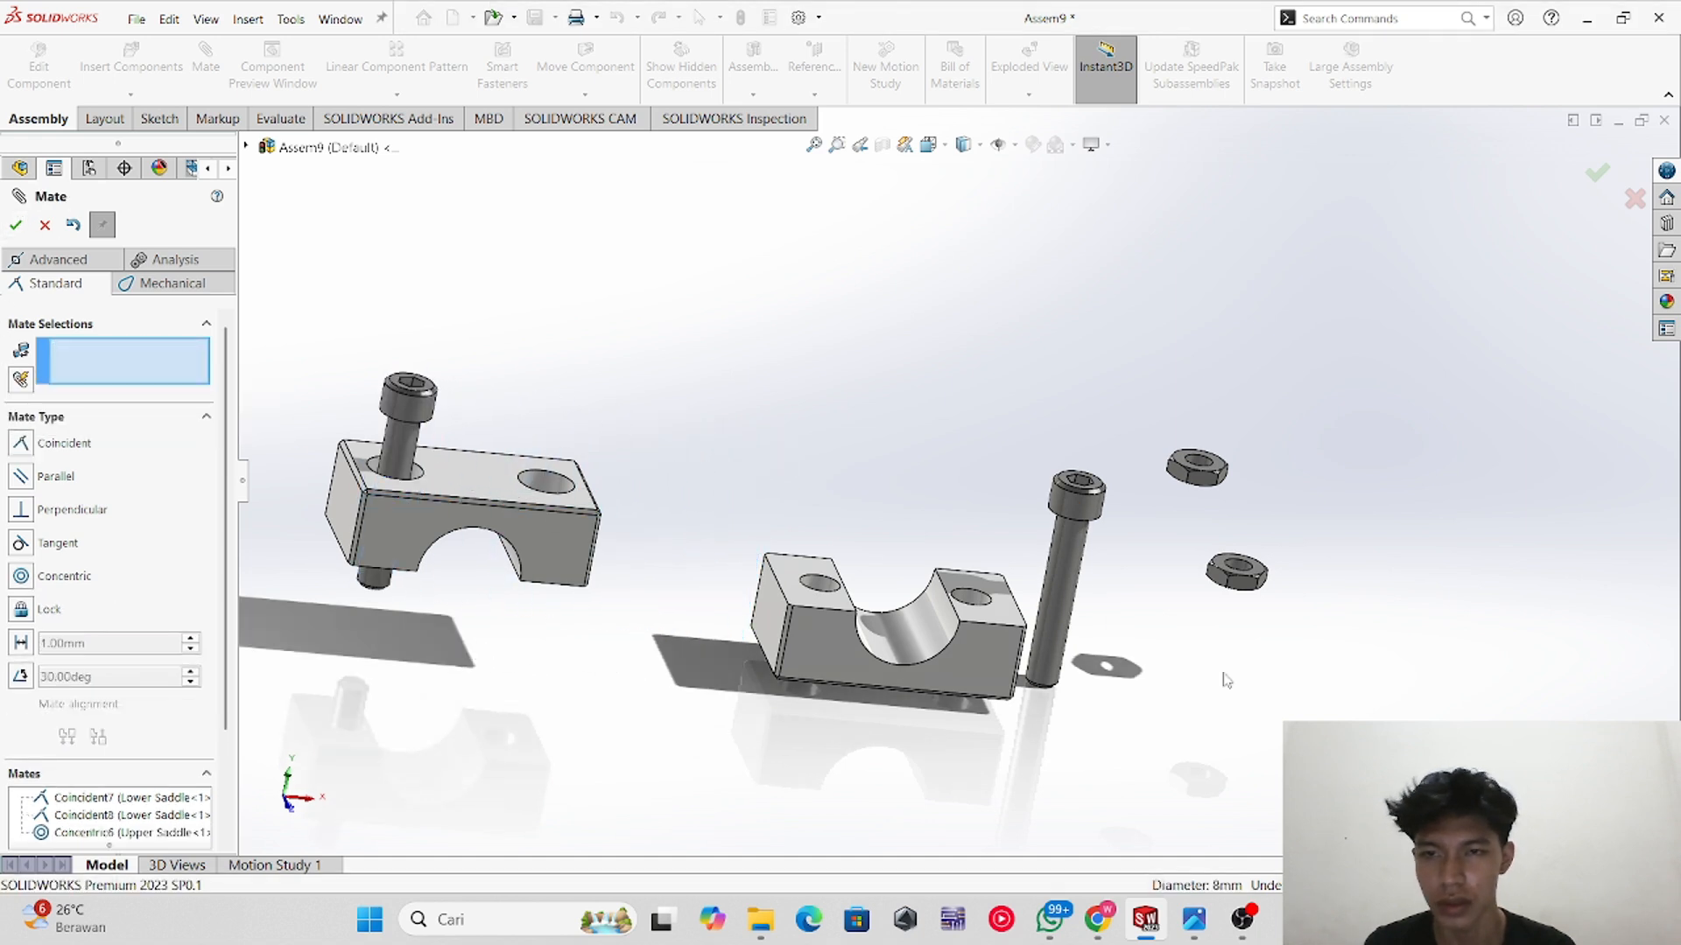
Step: Mate the other cap screw concentric with the upper saddle's second hole
left_click(1064, 589)
middle_click_drag(548, 484, 516, 541)
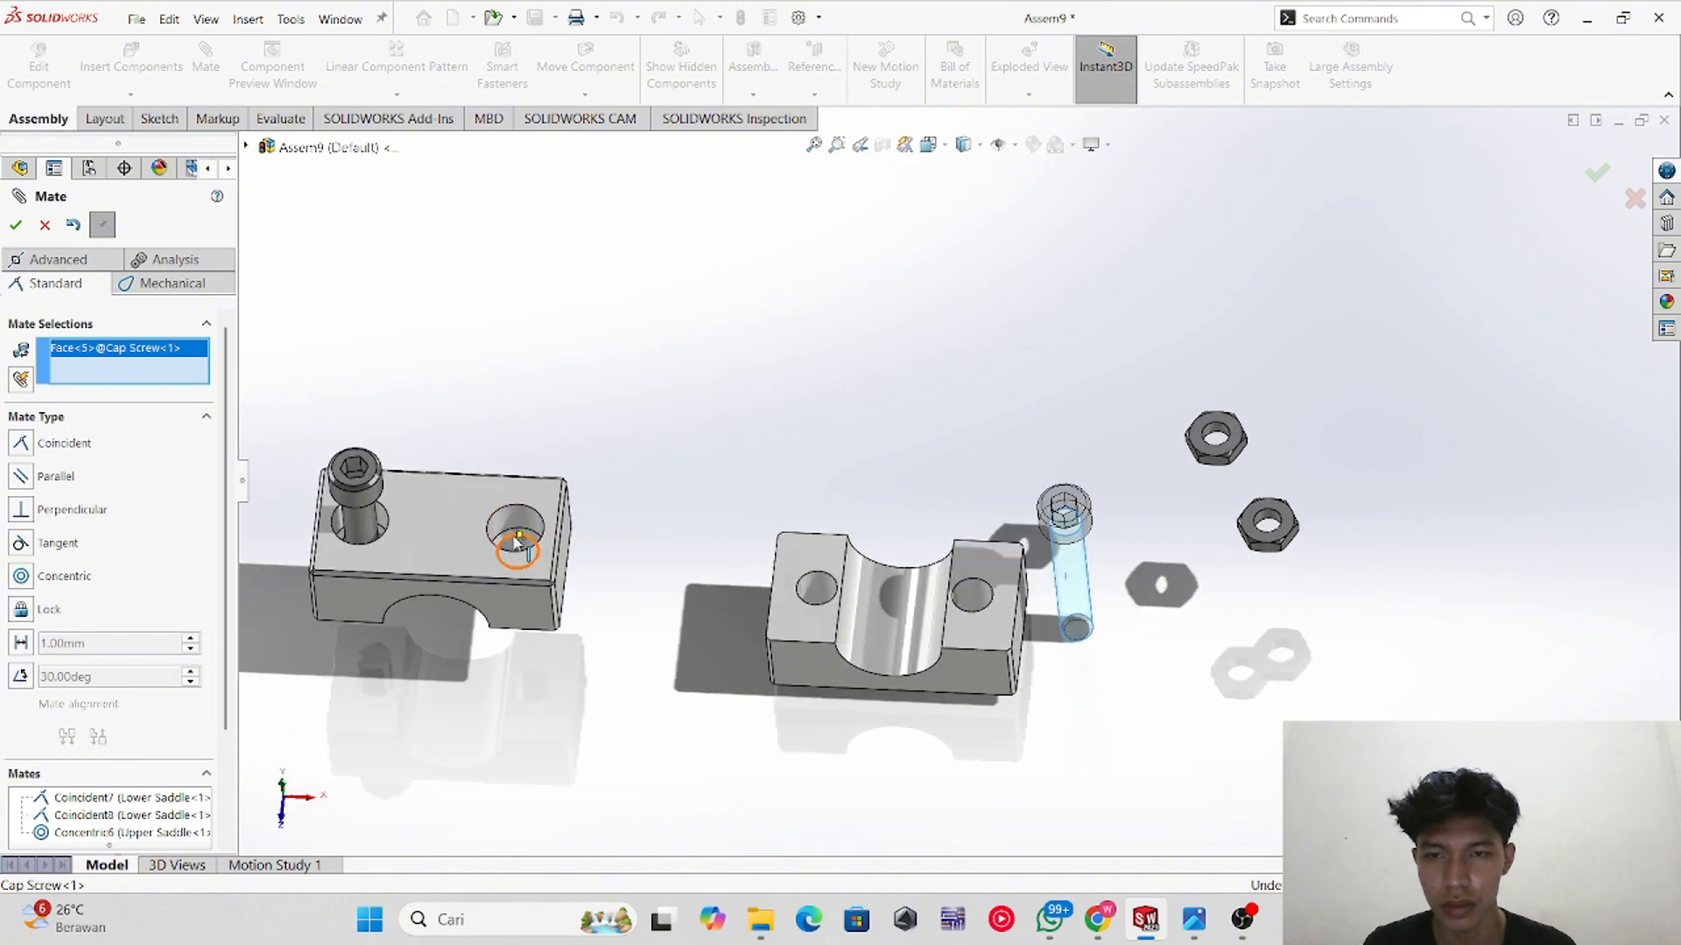
left_click(514, 546)
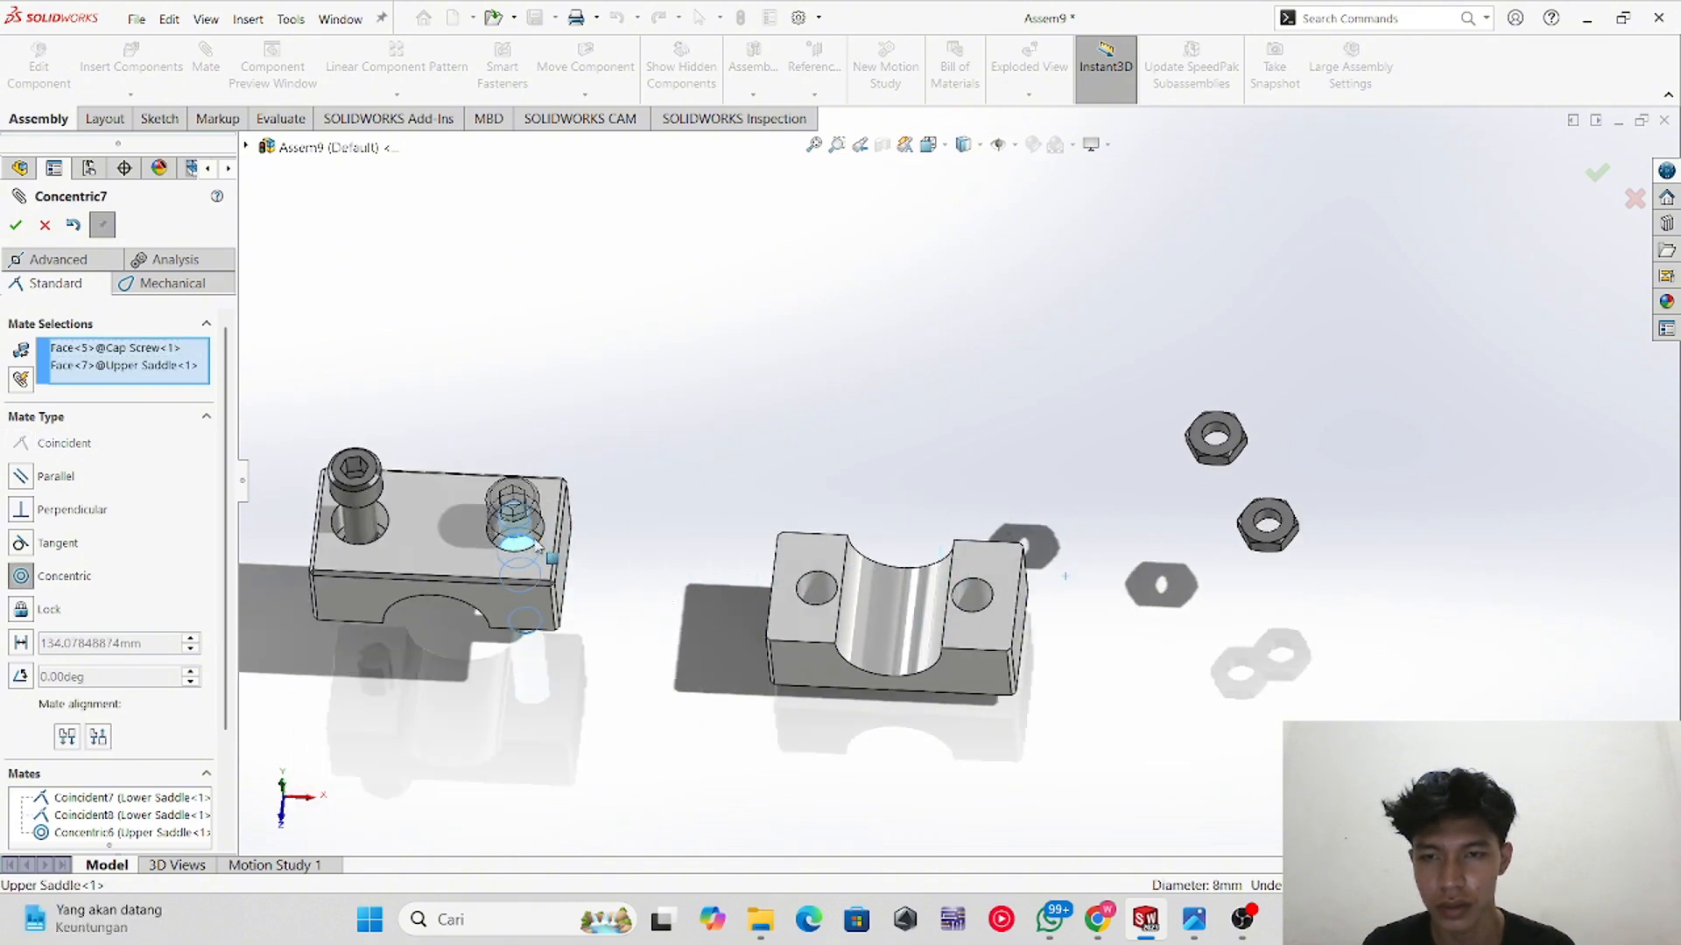
middle_click_drag(594, 783, 488, 648)
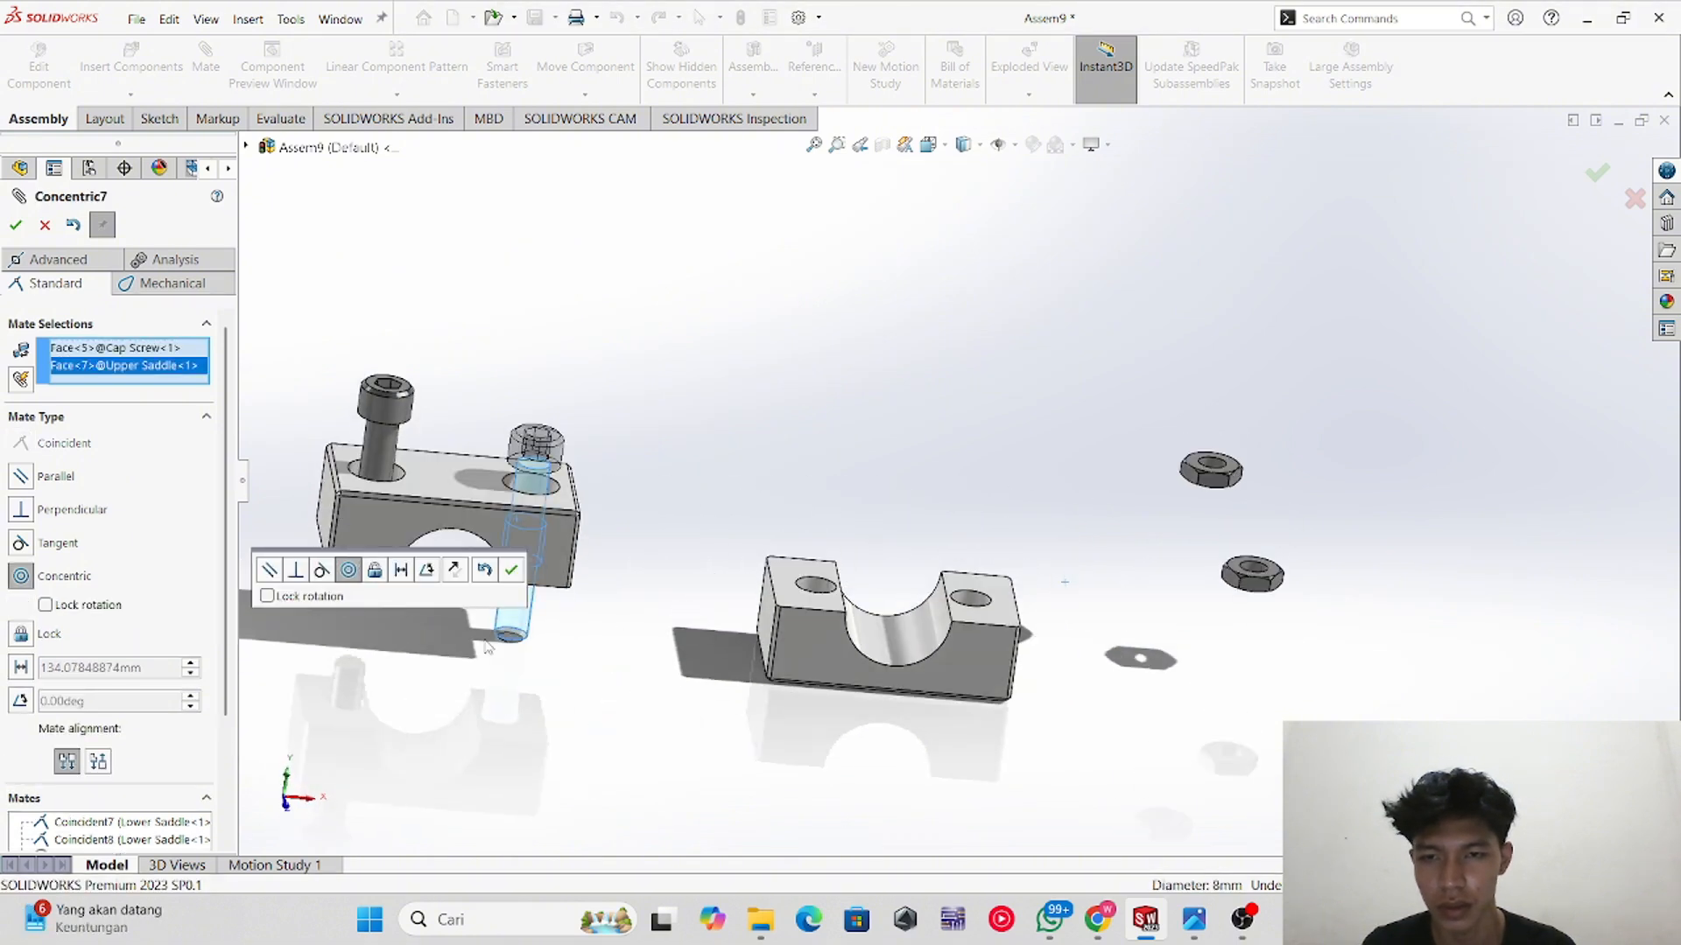
left_click(17, 226)
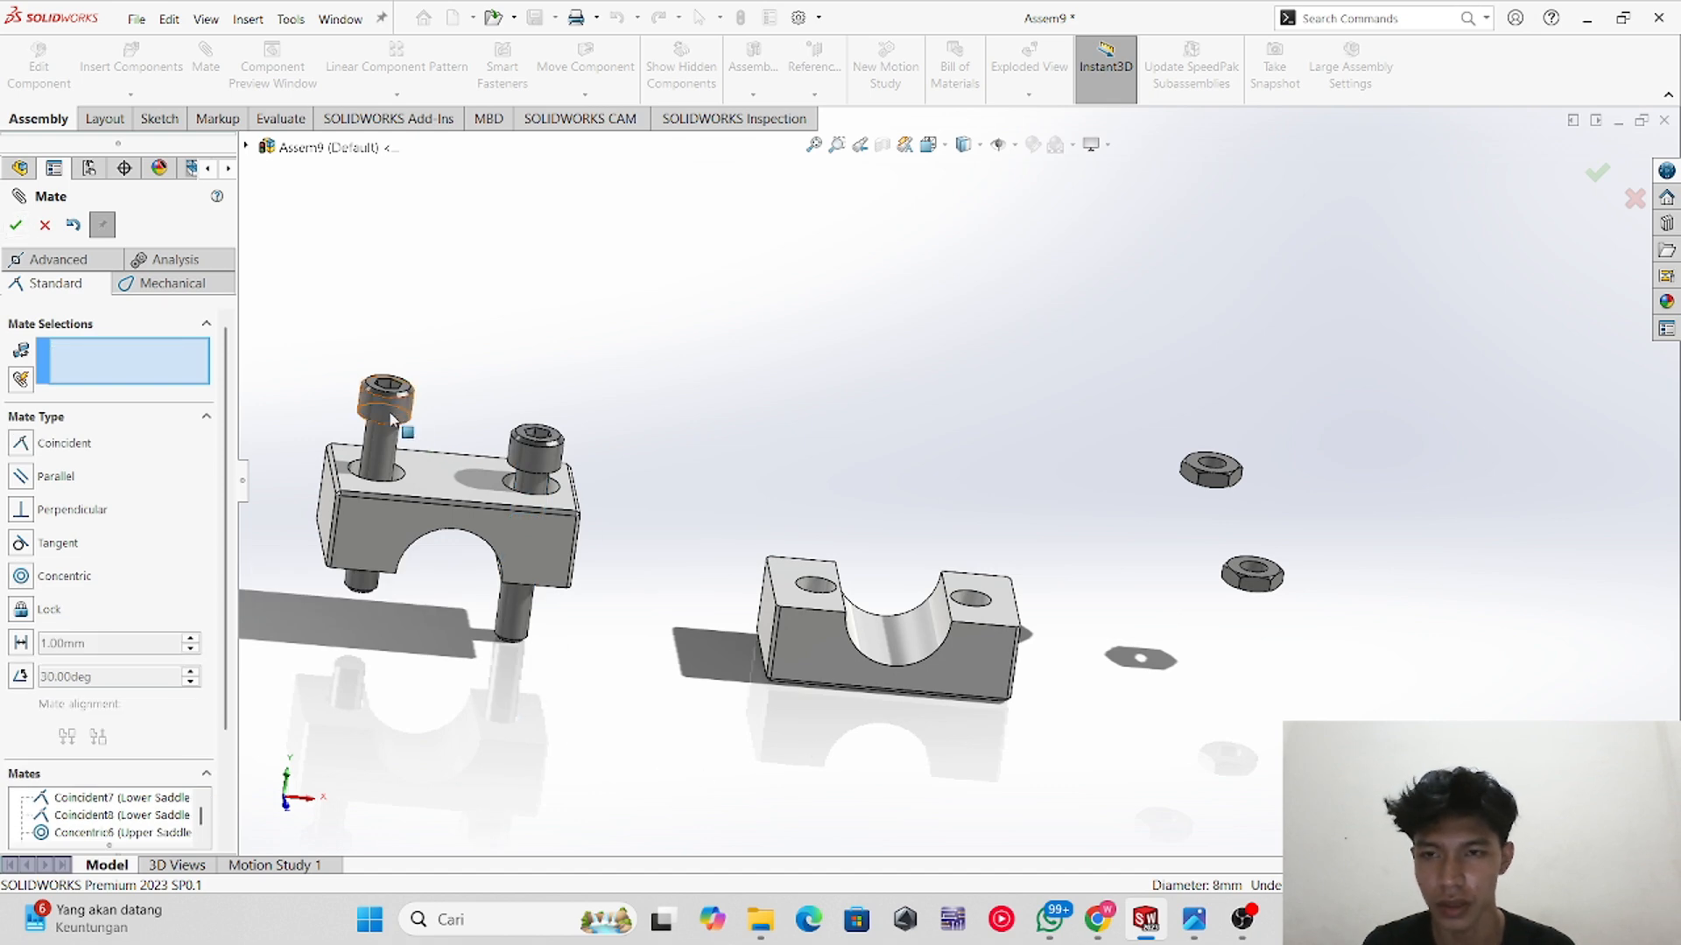
Step: Mate a cap screw shank concentric with the matching hole in the lower saddle
left_click_drag(391, 420, 394, 464)
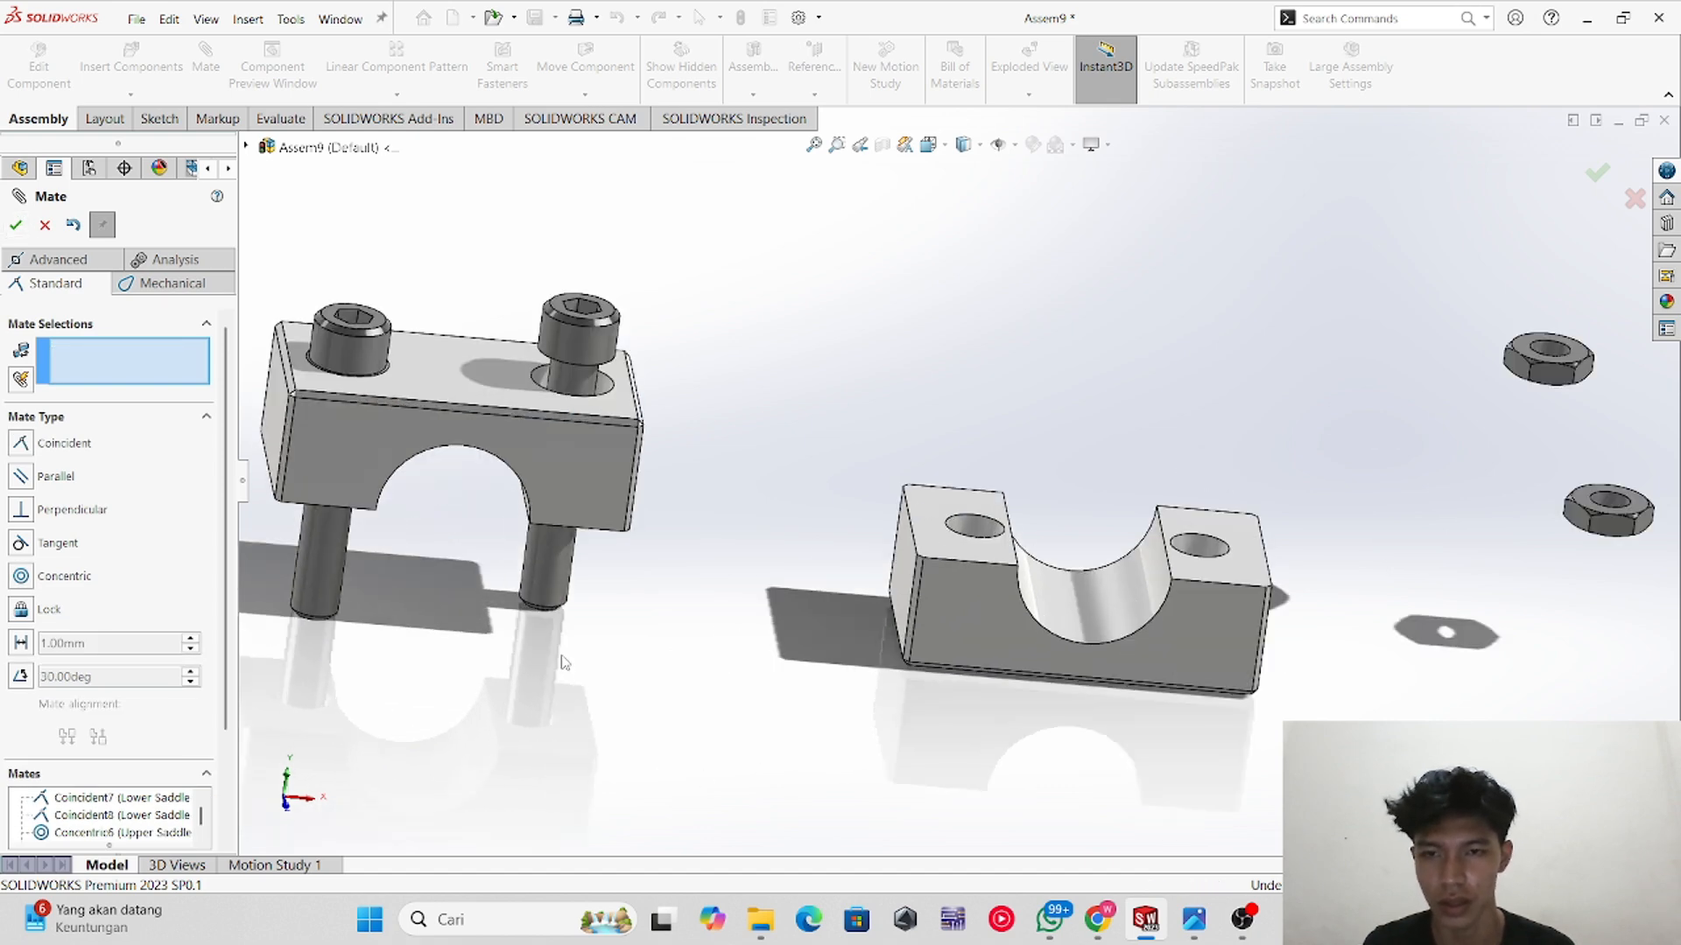
scroll(565, 678, "down", 3)
left_click(556, 569)
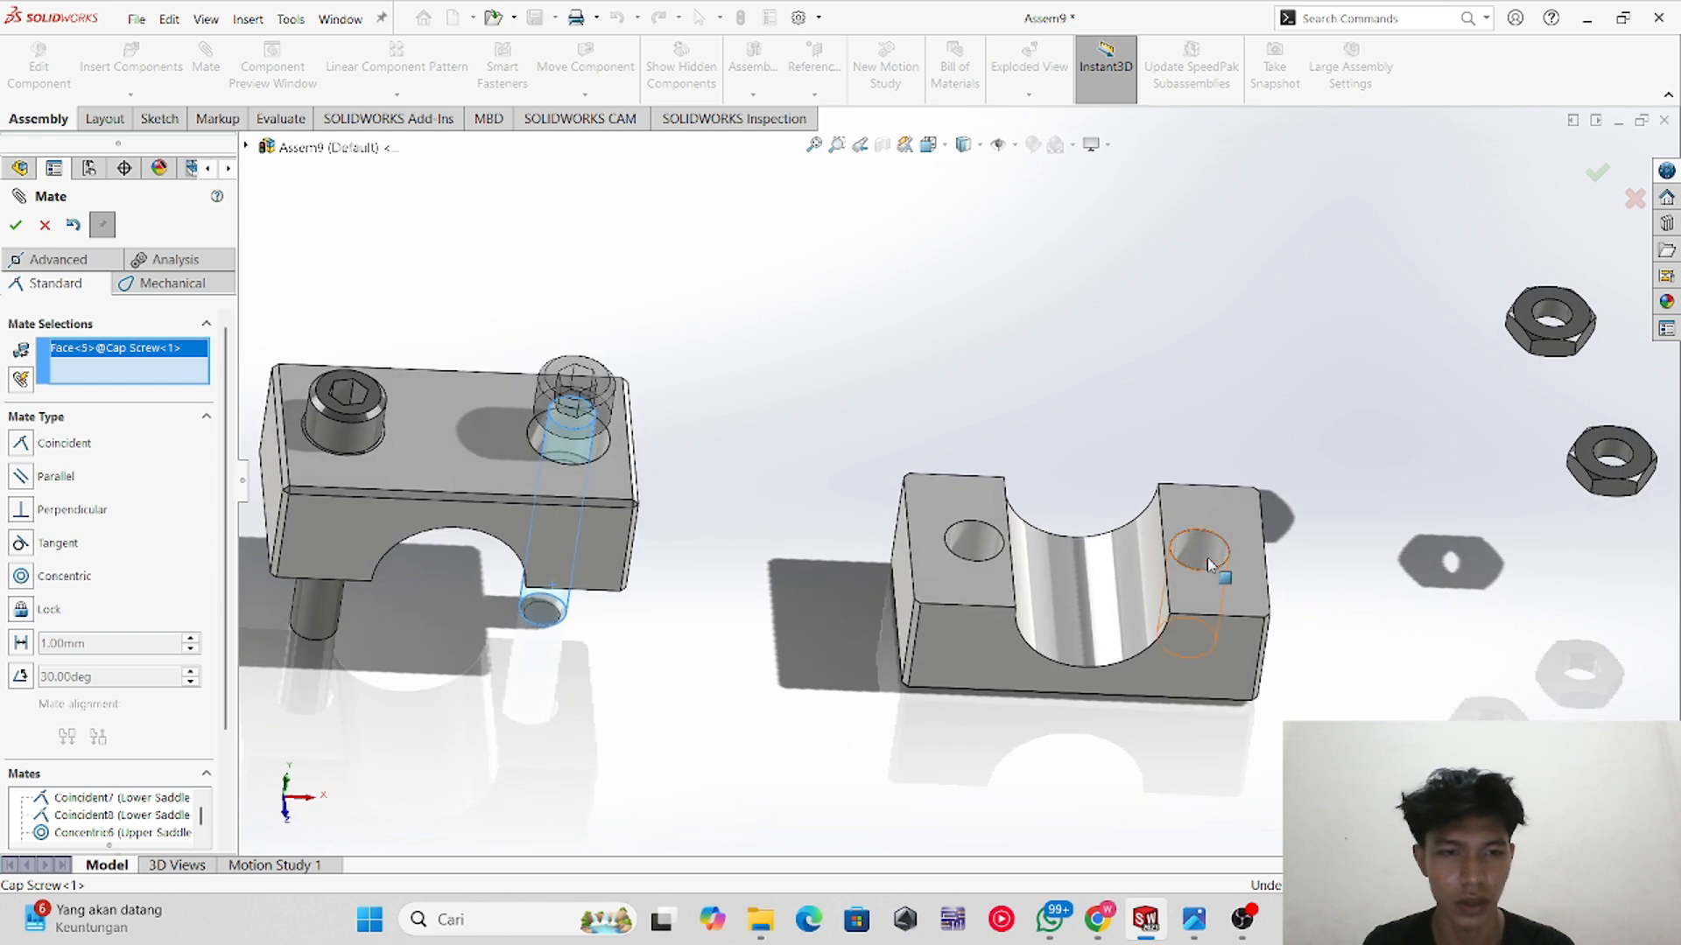
left_click(1205, 555)
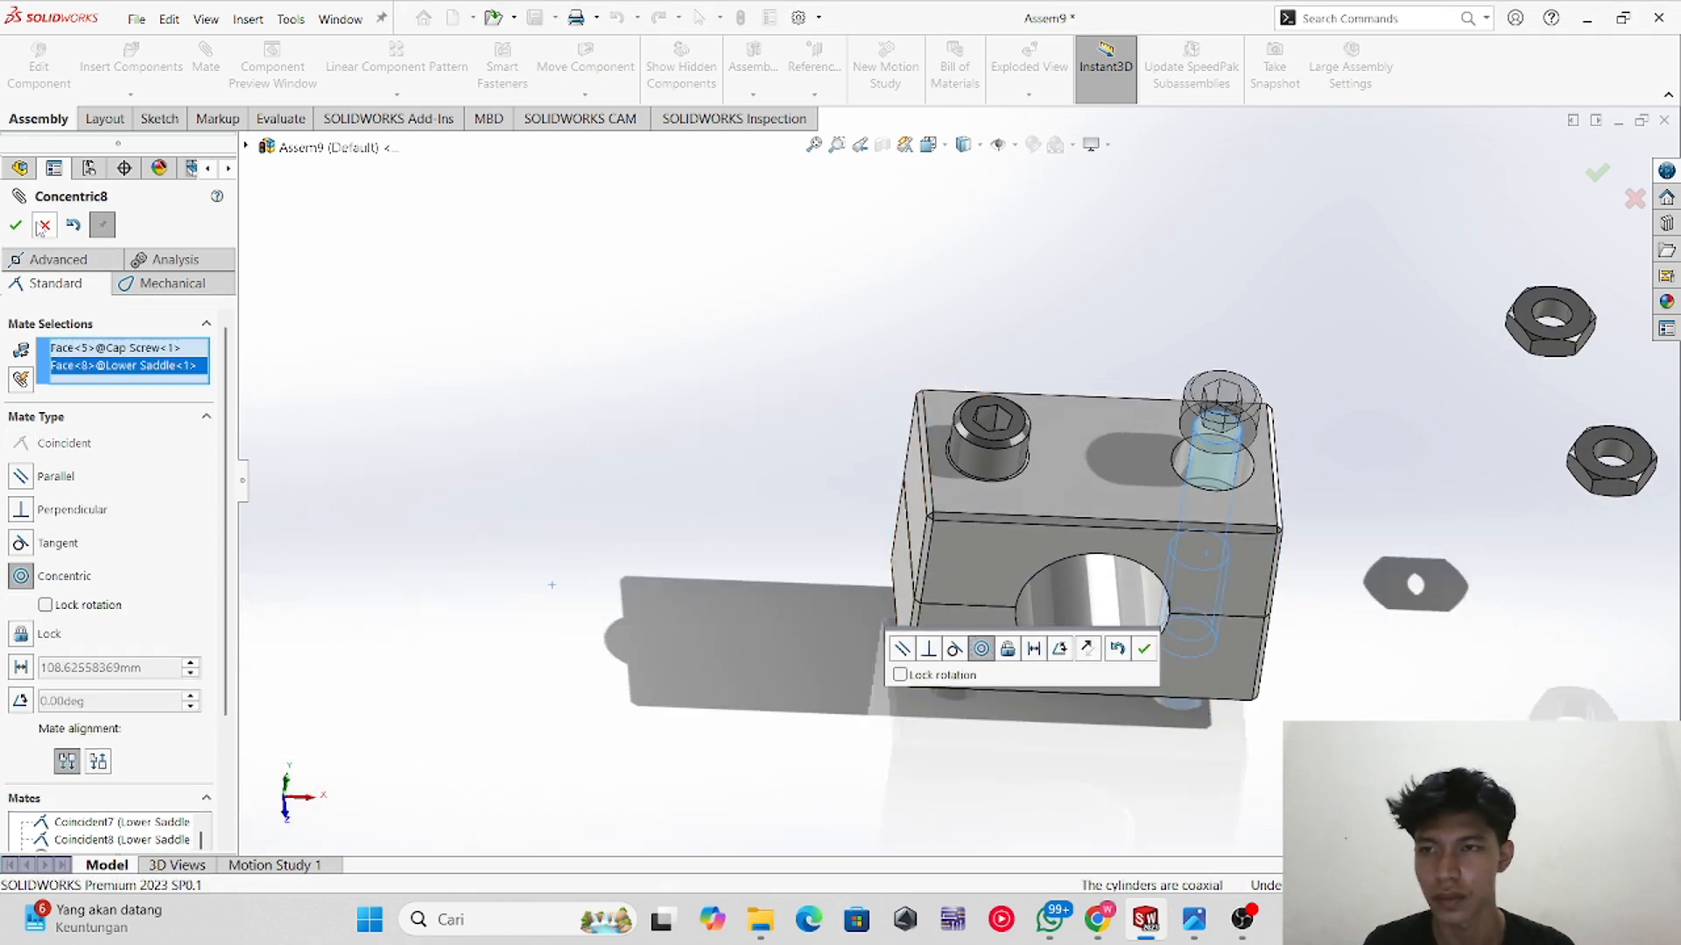
left_click(16, 225)
Step: Mate the first cap screw's head underside coincident with the floor of the upper saddle's counterbore
left_click_drag(1204, 432, 1218, 354)
left_click_drag(991, 422, 1007, 317)
middle_click_drag(1080, 475, 1128, 420)
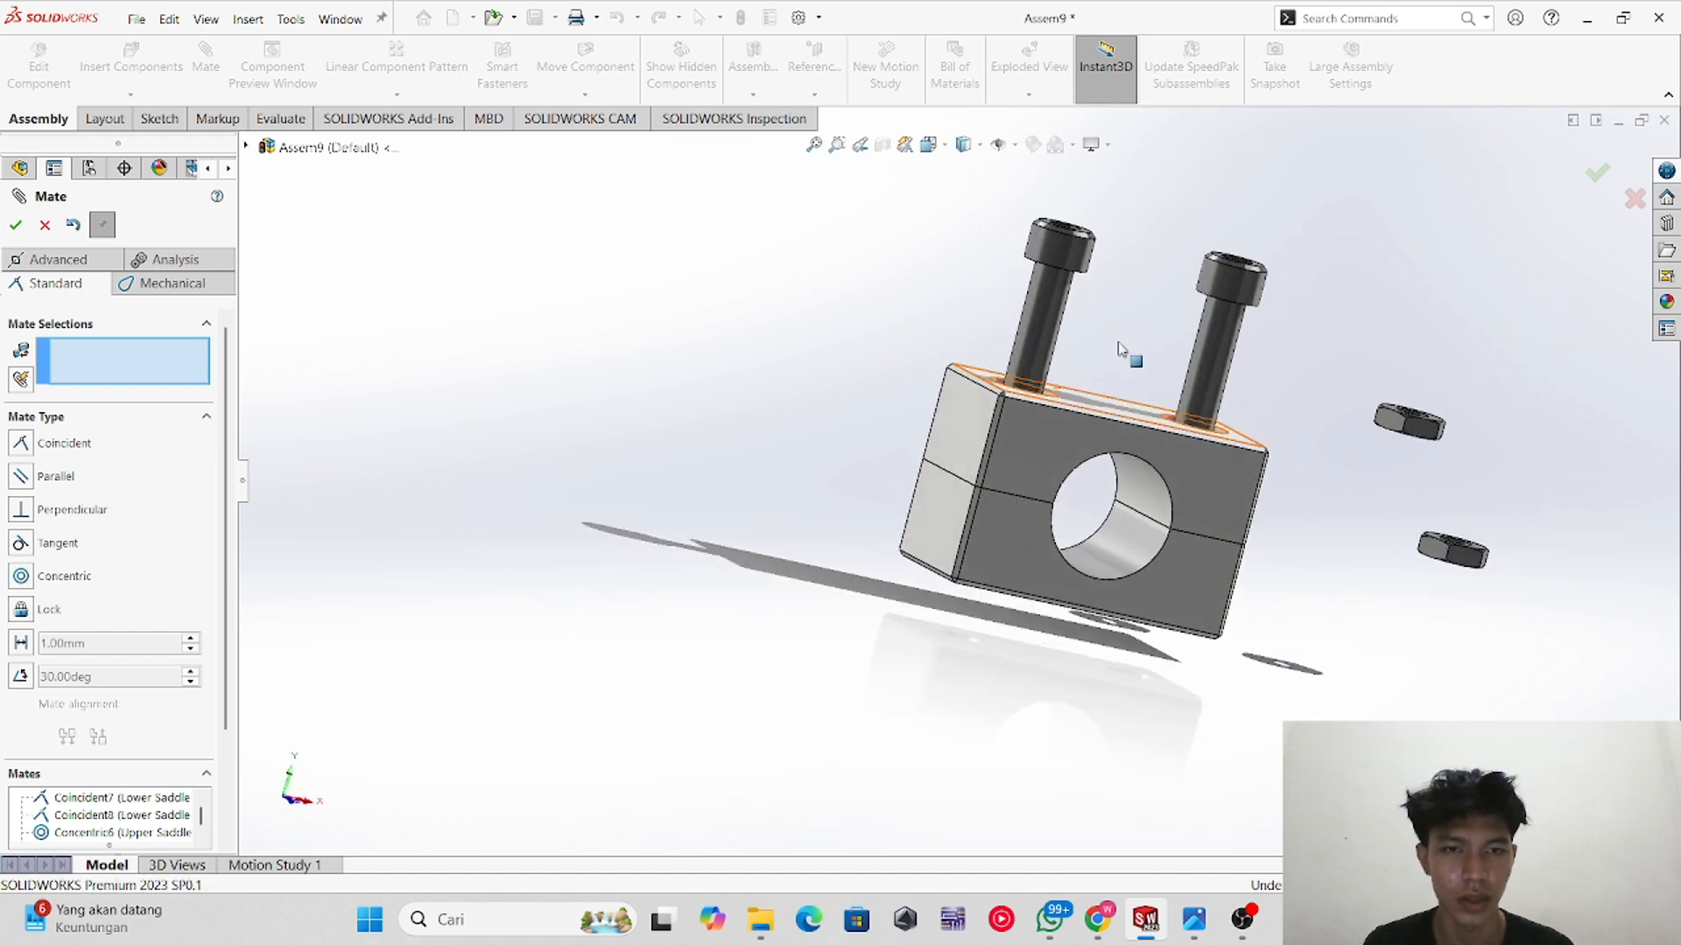
mouse_move(1233, 273)
left_mouse_down()
mouse_move(1188, 452)
mouse_move(1252, 252)
left_mouse_up()
middle_click_drag(1176, 455, 1238, 241)
scroll(1238, 241, "down", 5)
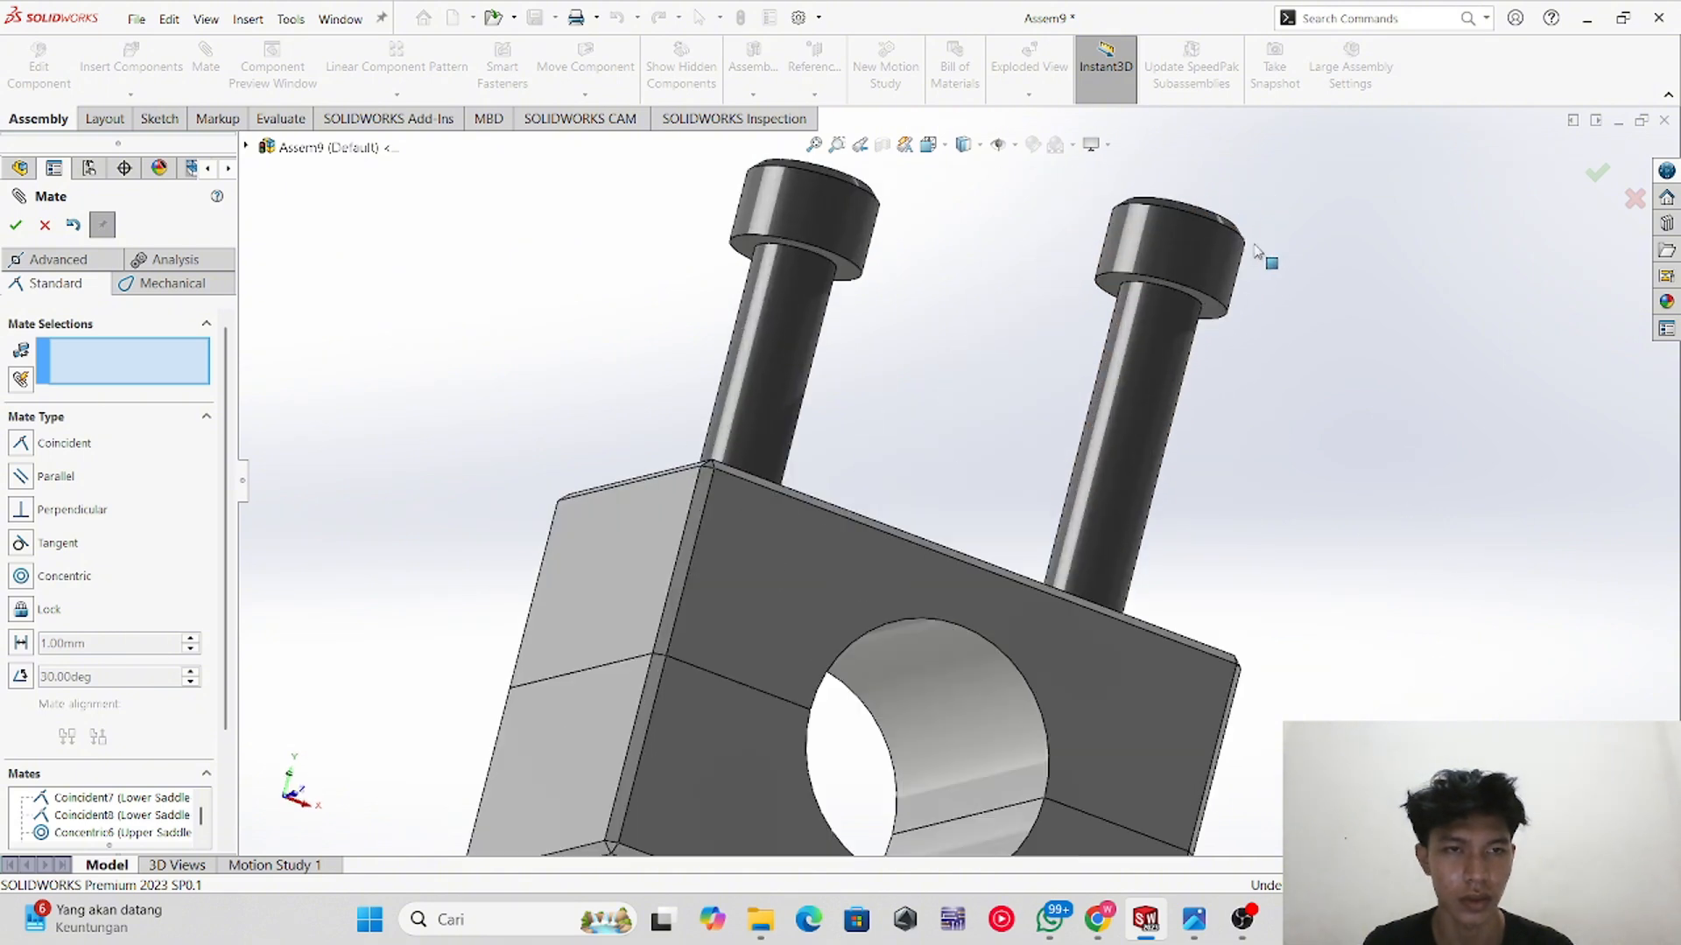
left_click(1057, 400)
middle_click_drag(1086, 504, 934, 865)
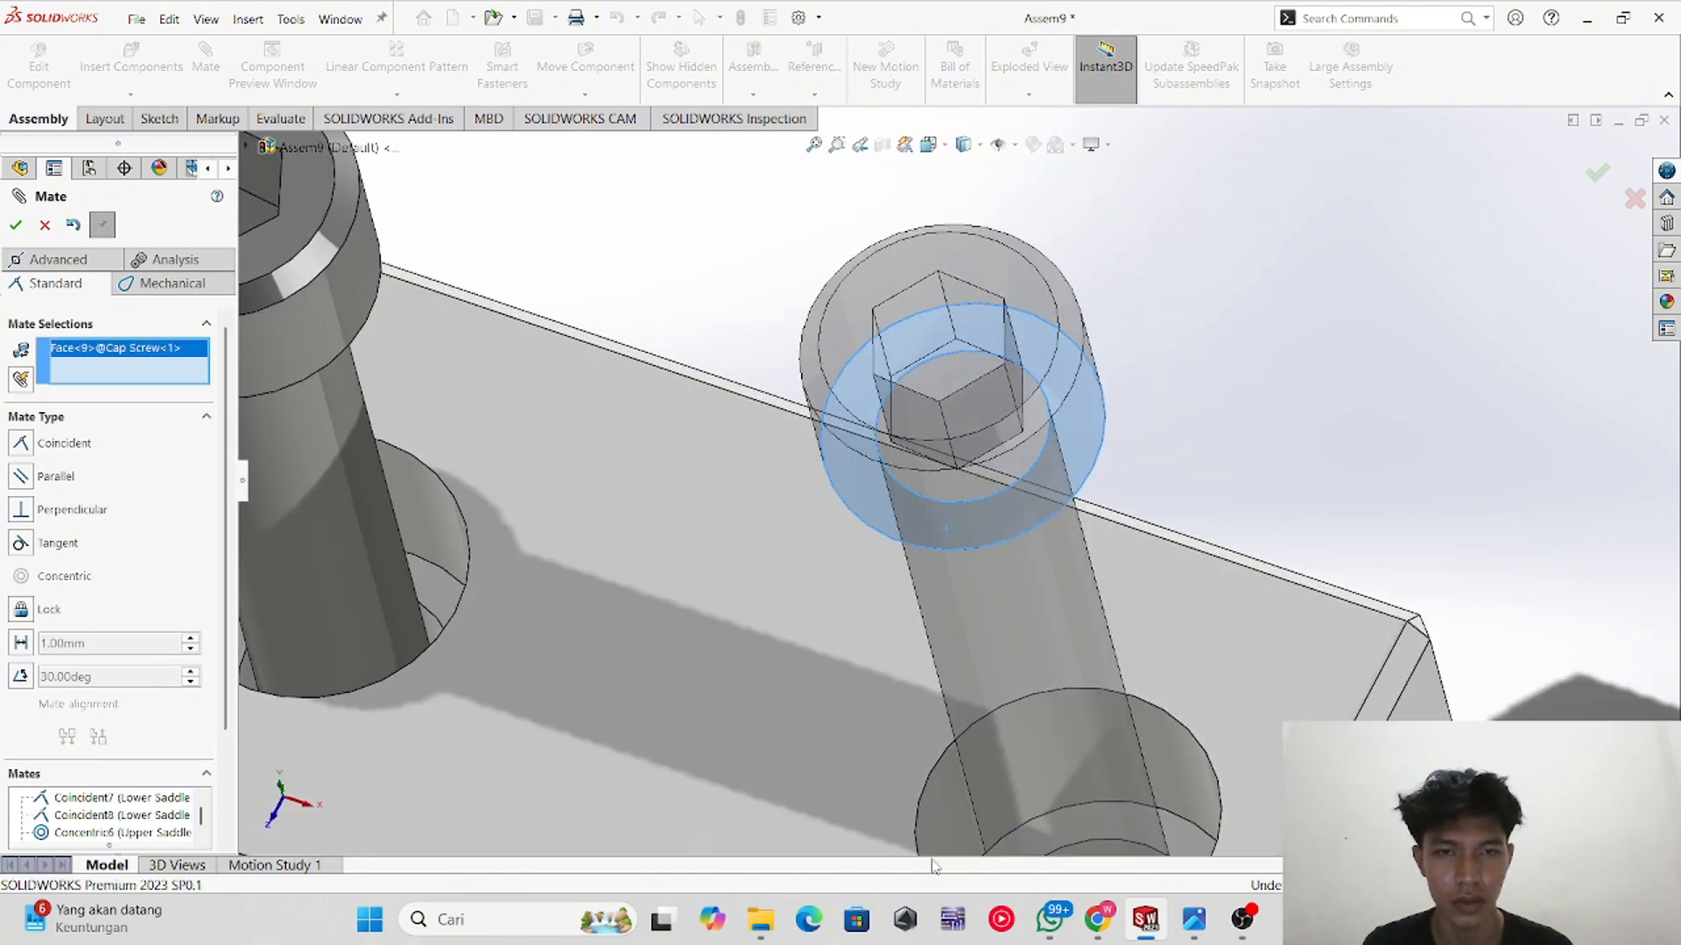
scroll(987, 811, "down", 2)
scroll(982, 779, "up", 3)
middle_click(990, 718)
middle_click_drag(989, 718, 1008, 795)
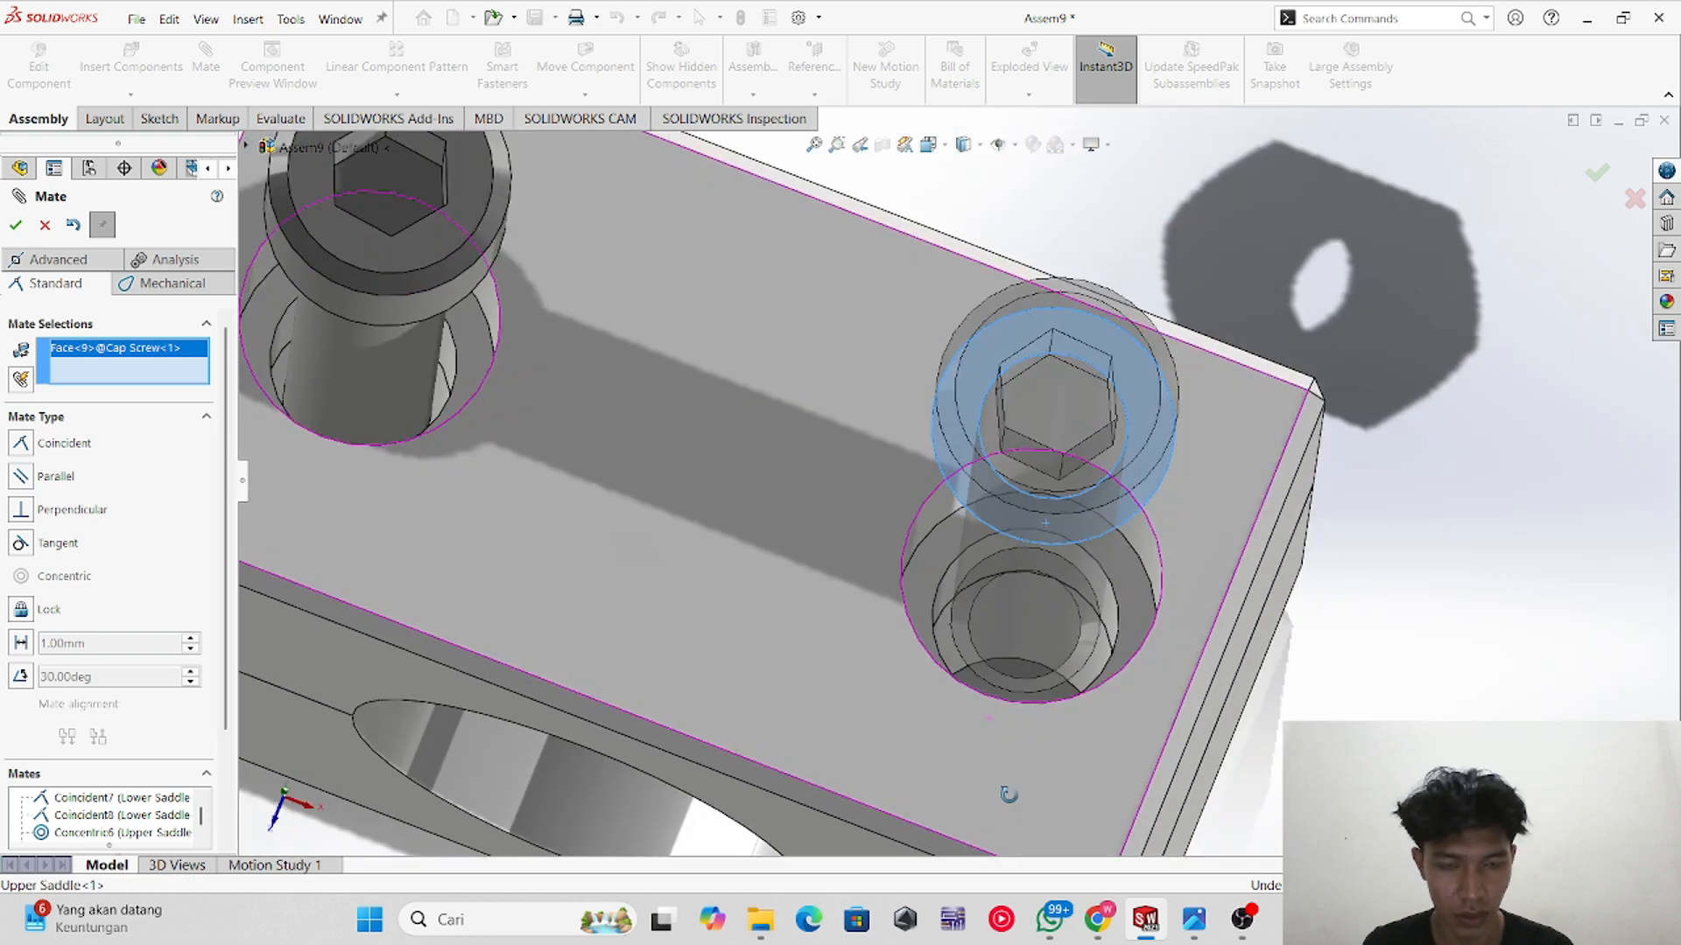
left_click(924, 602)
middle_click_drag(394, 305, 404, 199)
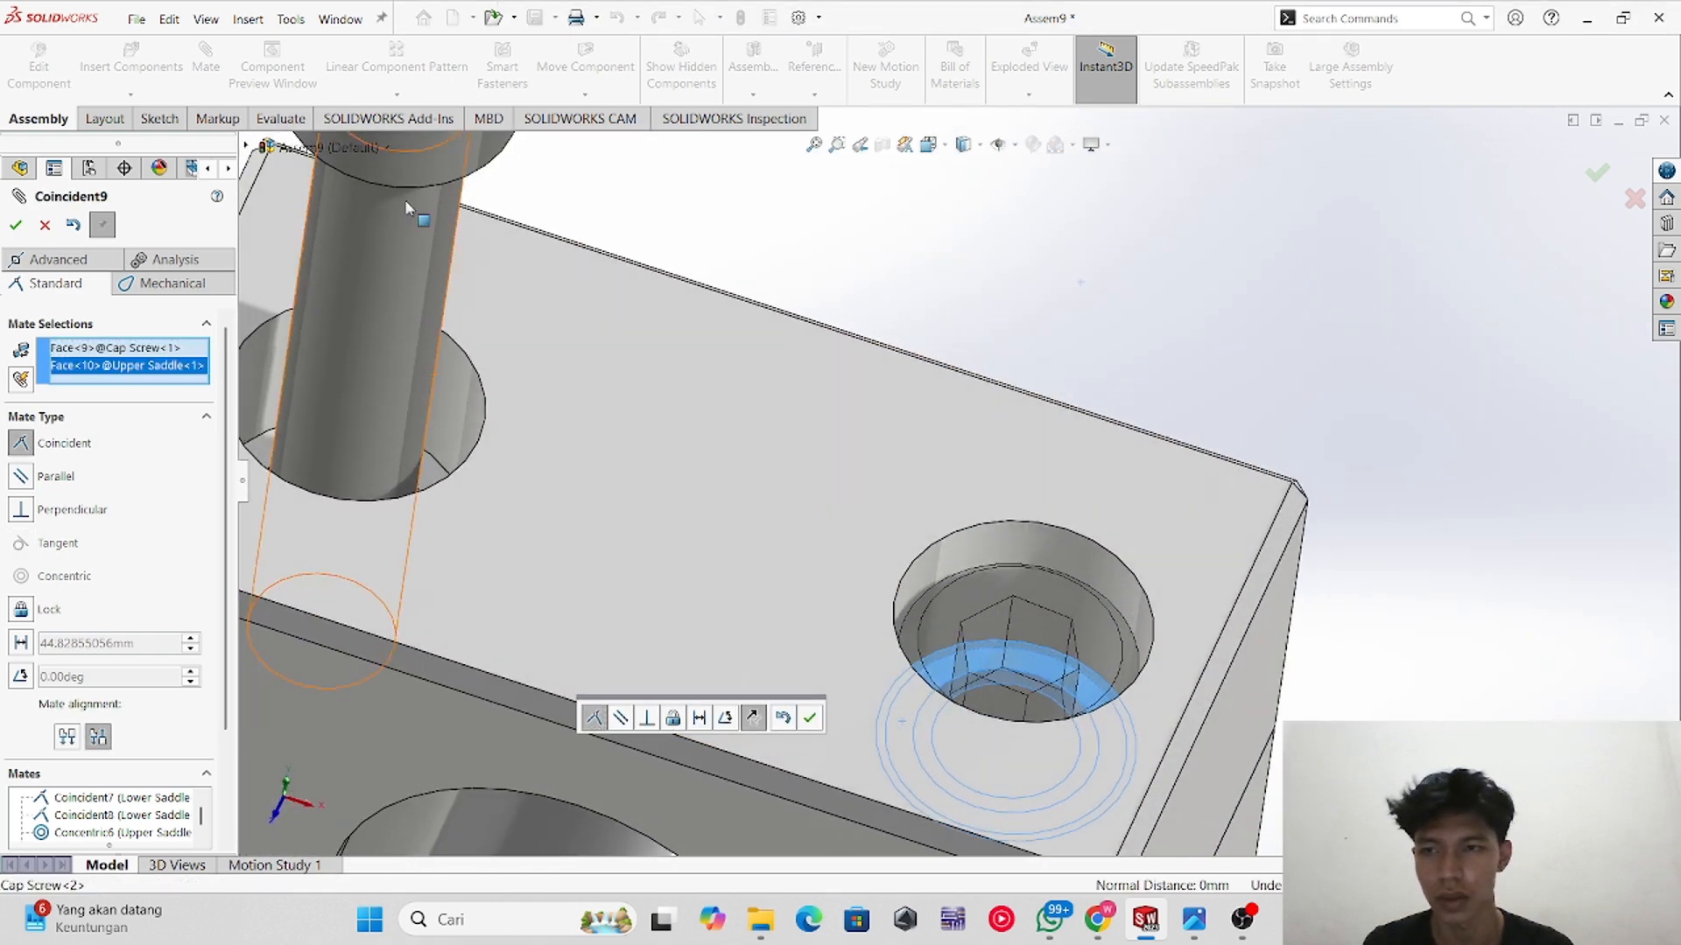
left_click(16, 225)
Step: Mate the second cap screw's head underside coincident with the floor of its counterbore
scroll(350, 341, "up", 1)
middle_click_drag(393, 307, 442, 182)
scroll(462, 208, "down", 3)
scroll(631, 263, "up", 5)
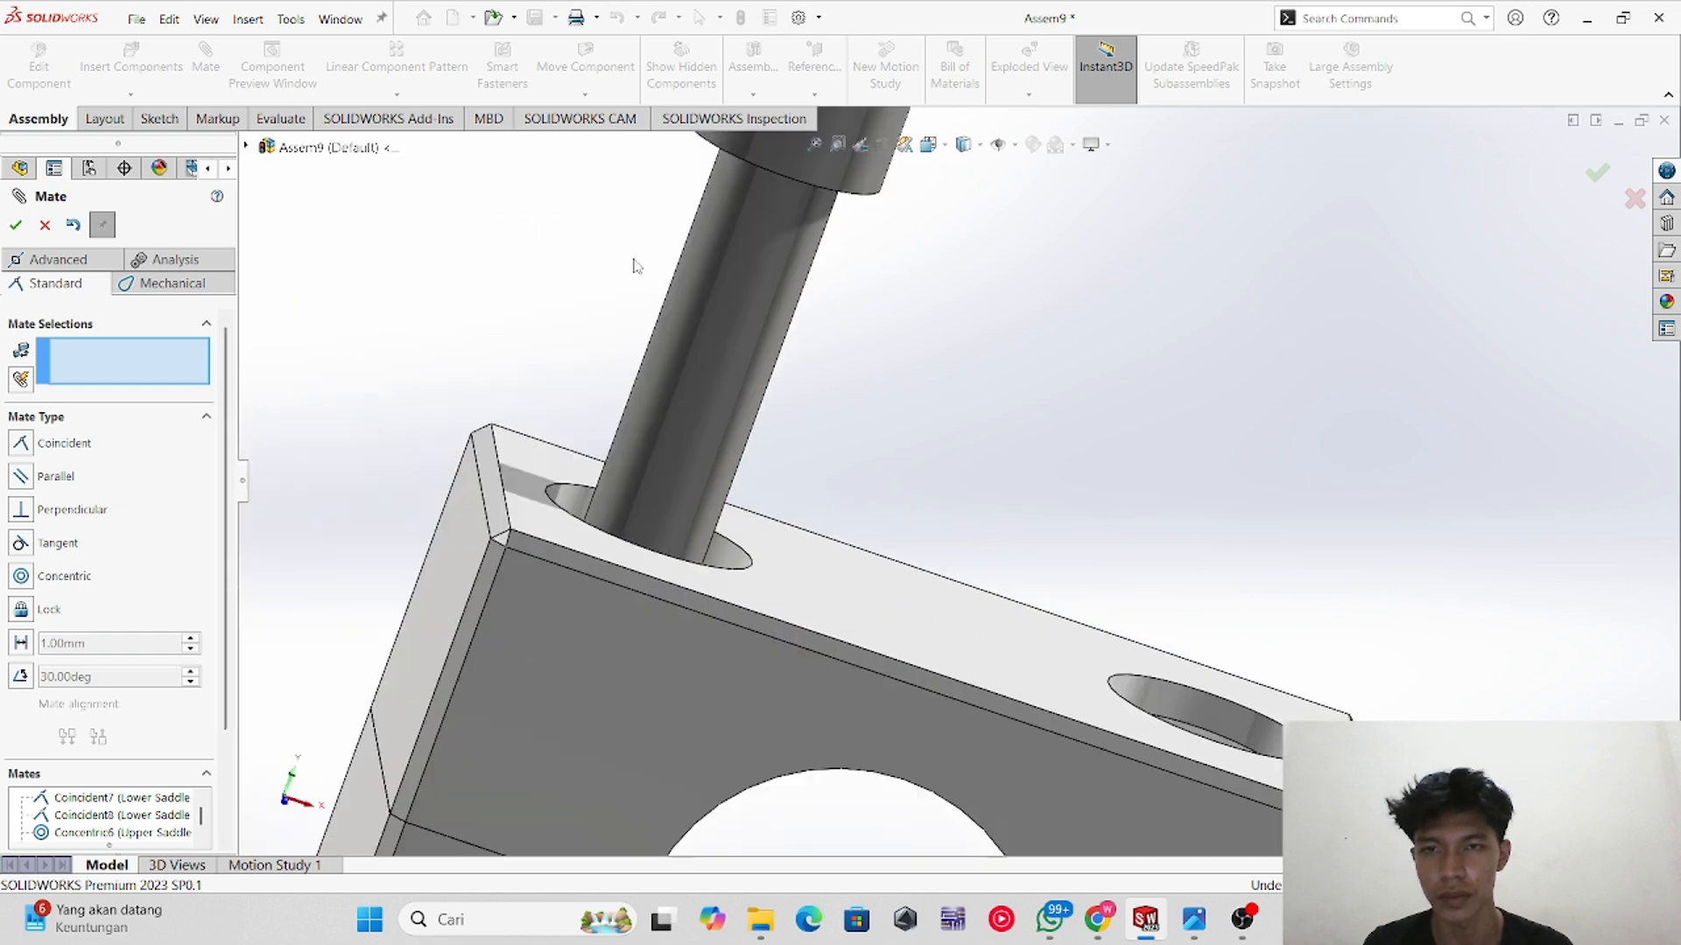
scroll(856, 257, "up", 1)
middle_click_drag(862, 433, 679, 492)
left_click(880, 363)
left_click(784, 569)
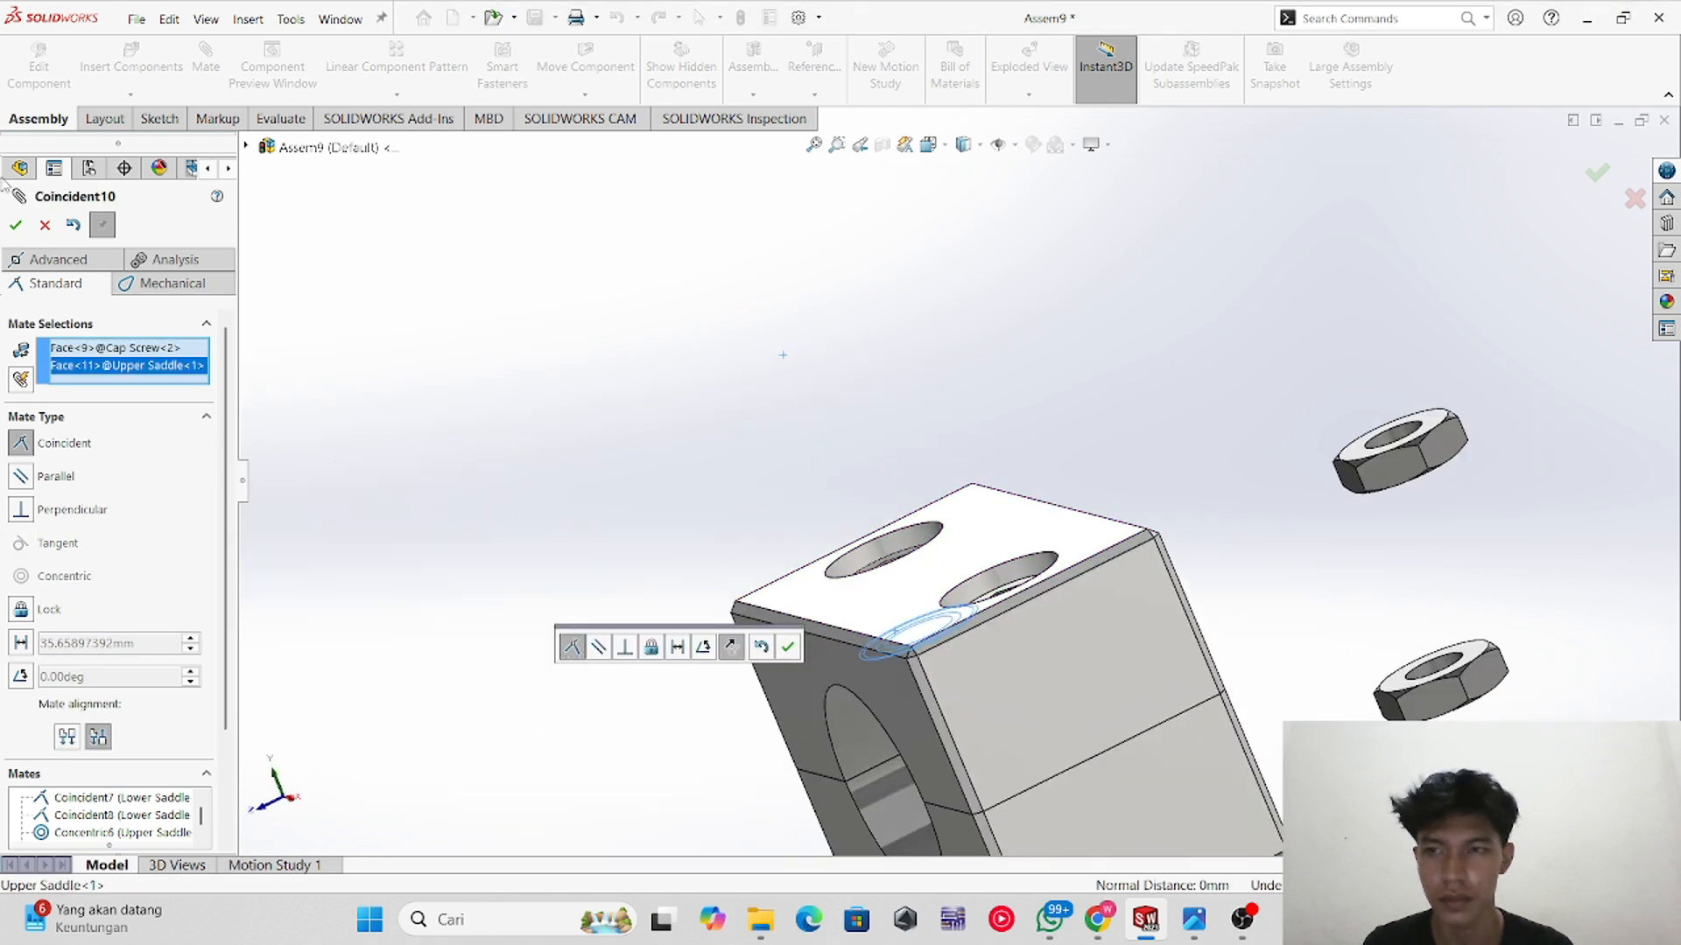
left_click(16, 226)
Step: Move a hex nut below the clamp and mate its bore concentric with one cap screw's shank
middle_click_drag(1081, 696, 1209, 467)
left_click_drag(1215, 434, 655, 755)
left_click(650, 729)
middle_click_drag(656, 735, 902, 849)
left_click(870, 798)
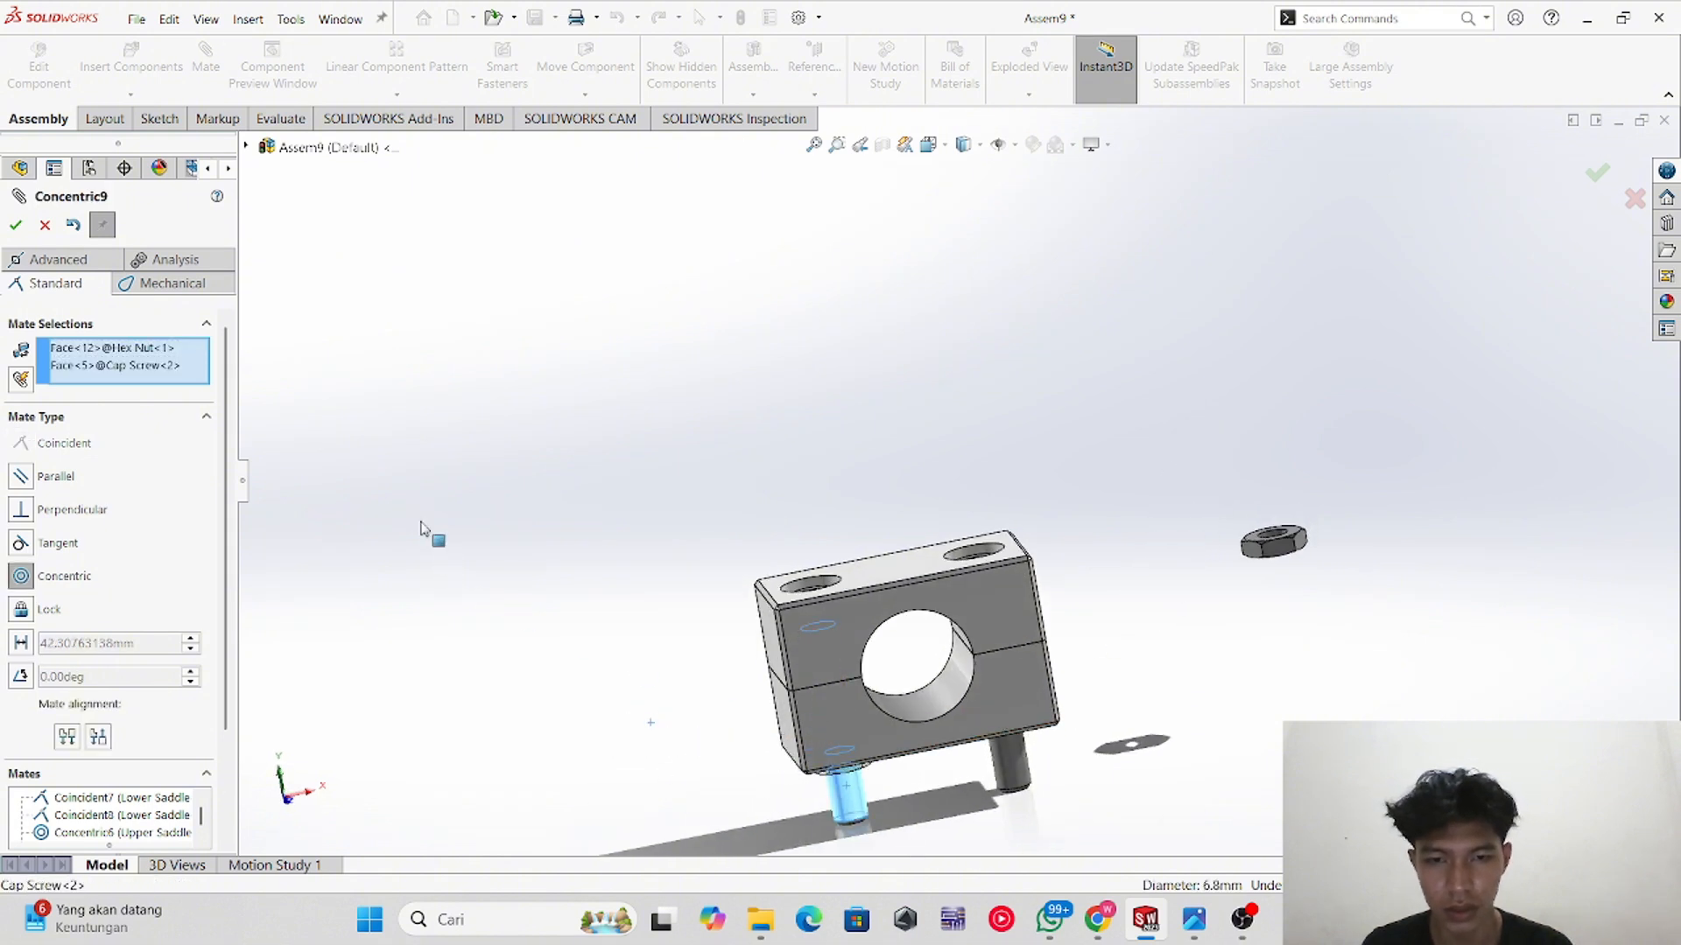
left_click(15, 225)
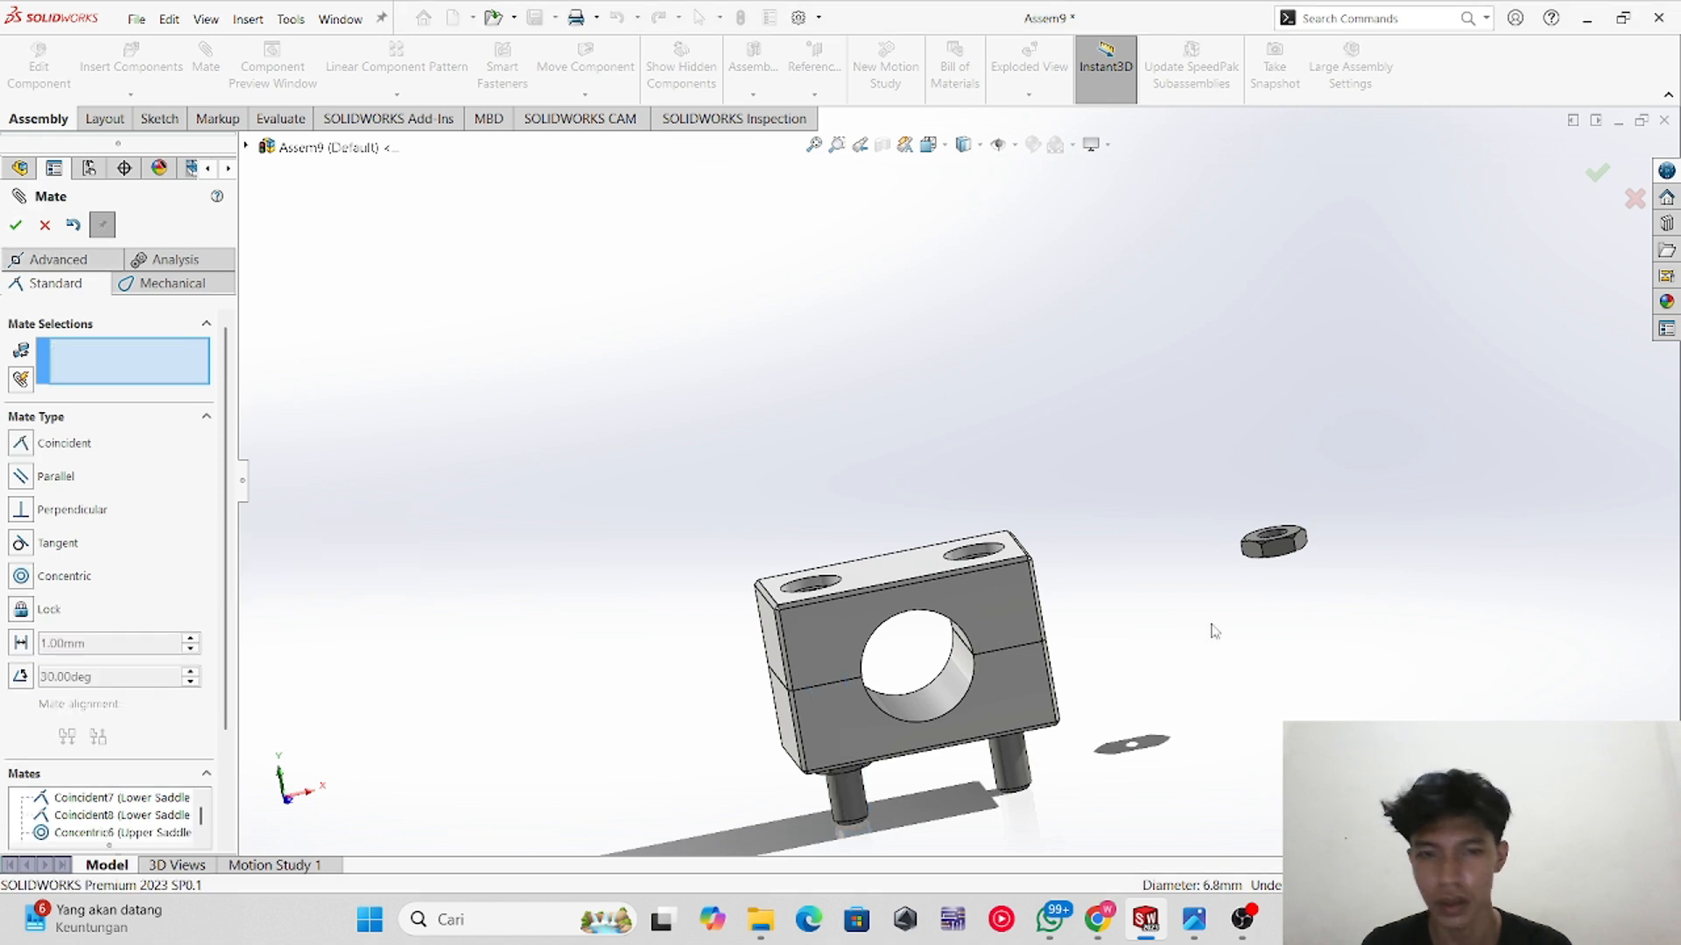
Step: Mate the second hex nut's bore concentric with the other cap screw's shank
middle_click_drag(1285, 543, 1290, 692)
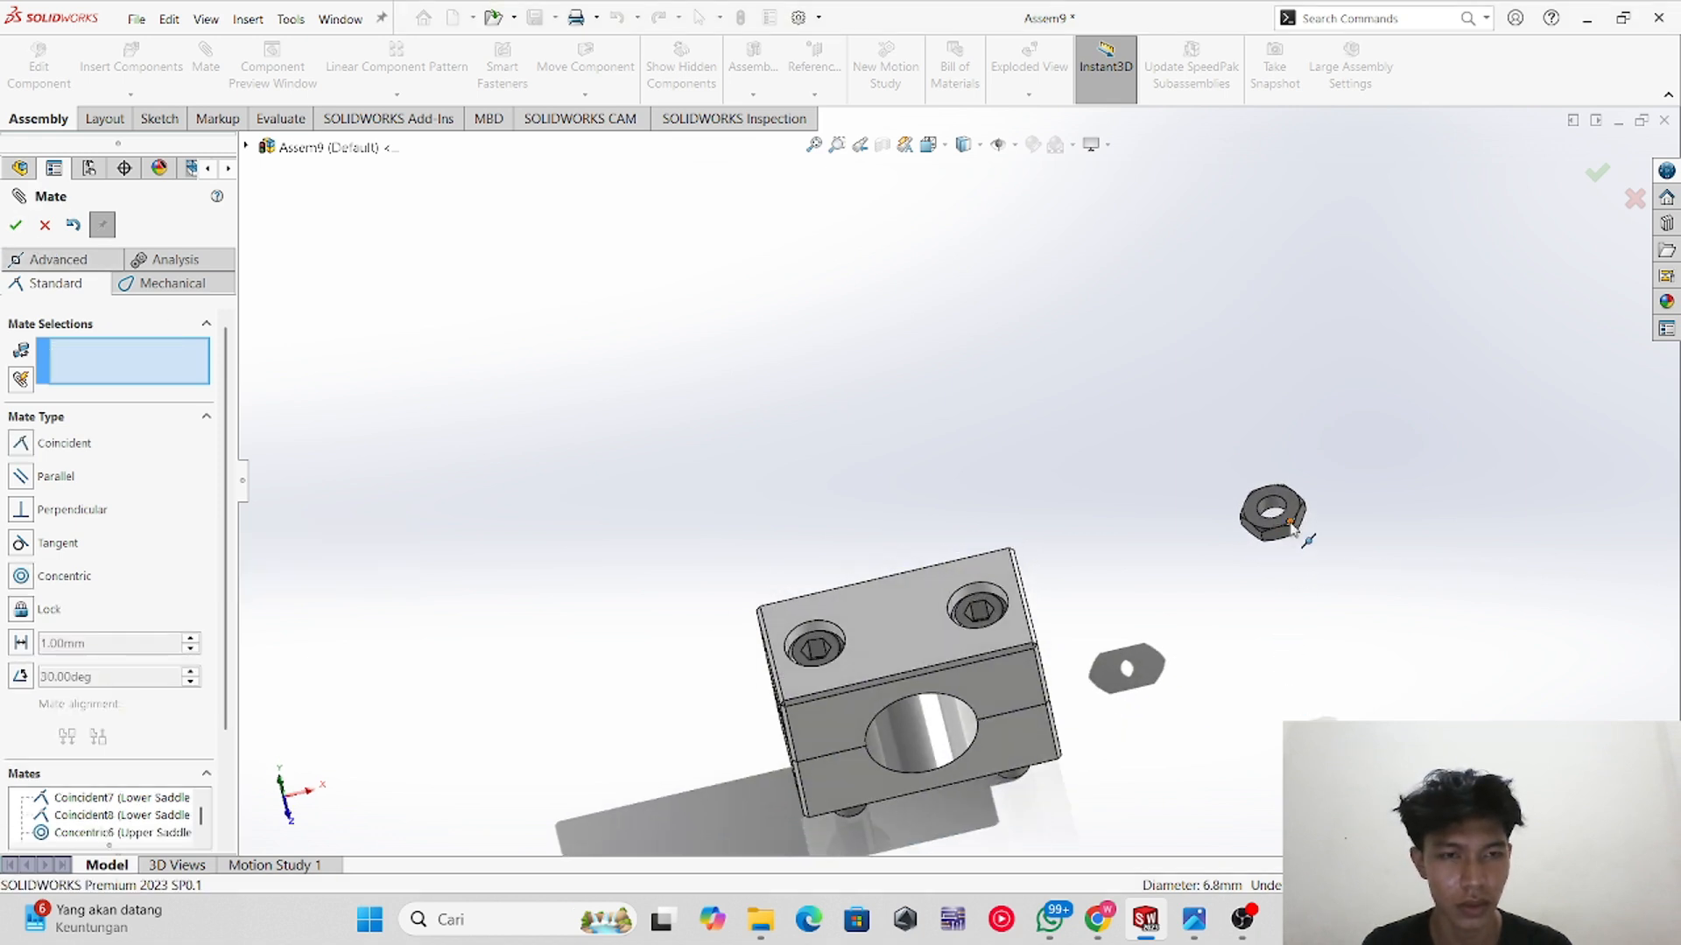
left_click(1275, 507)
middle_click_drag(1056, 763, 1040, 644)
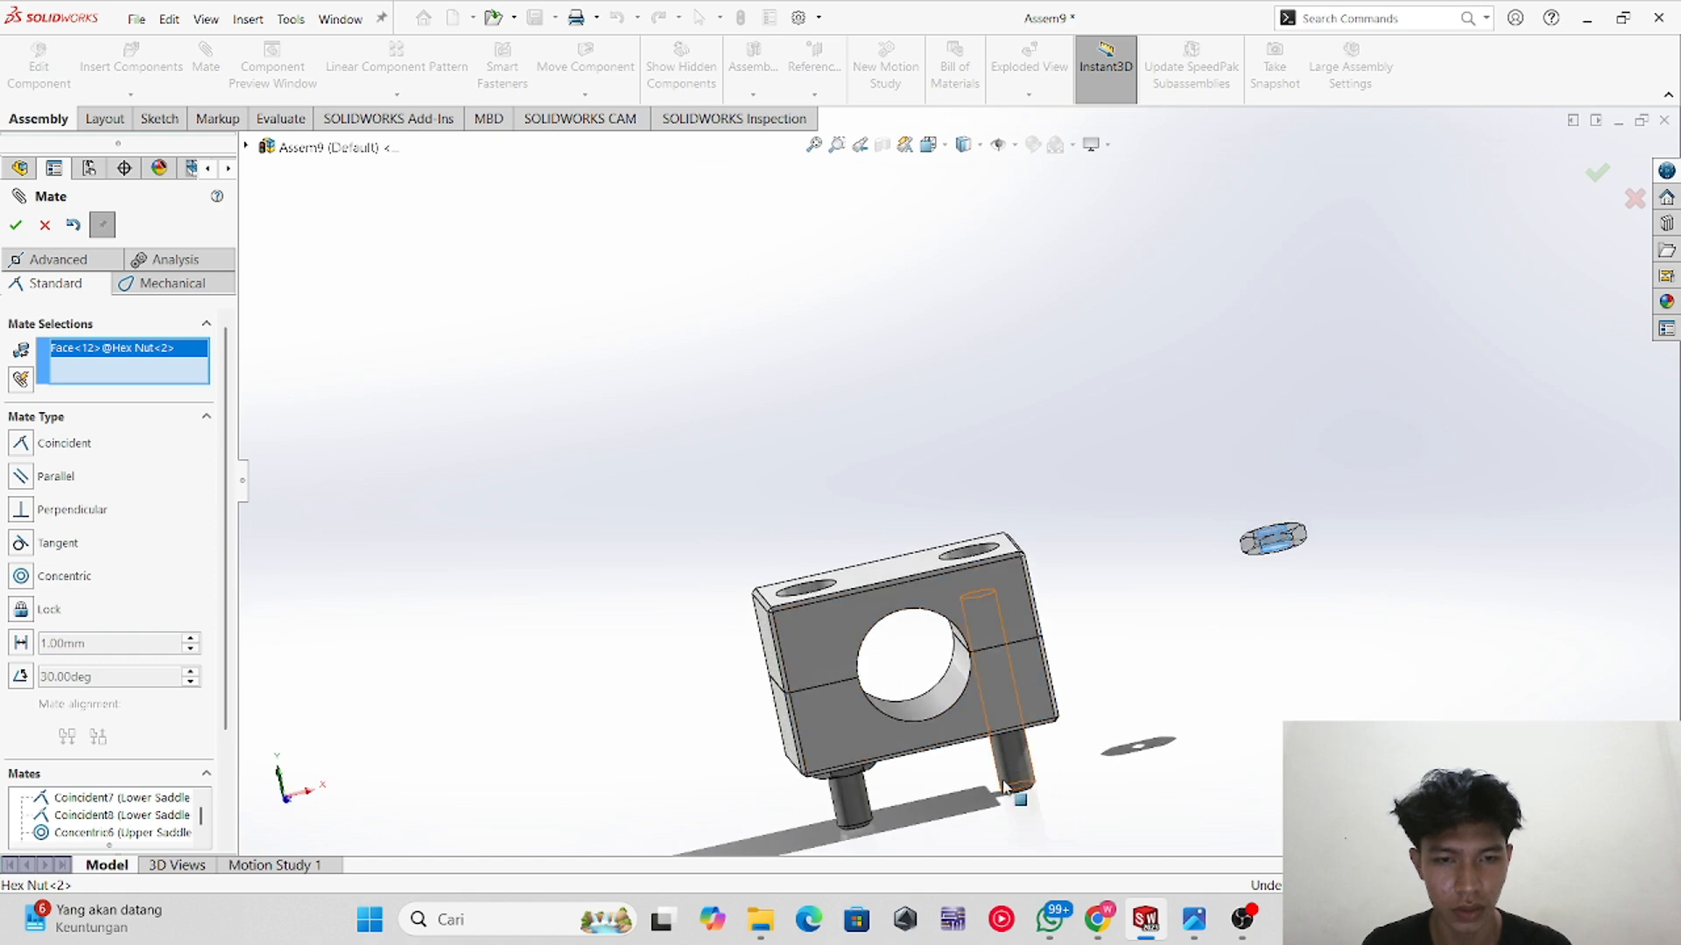
left_click(1018, 757)
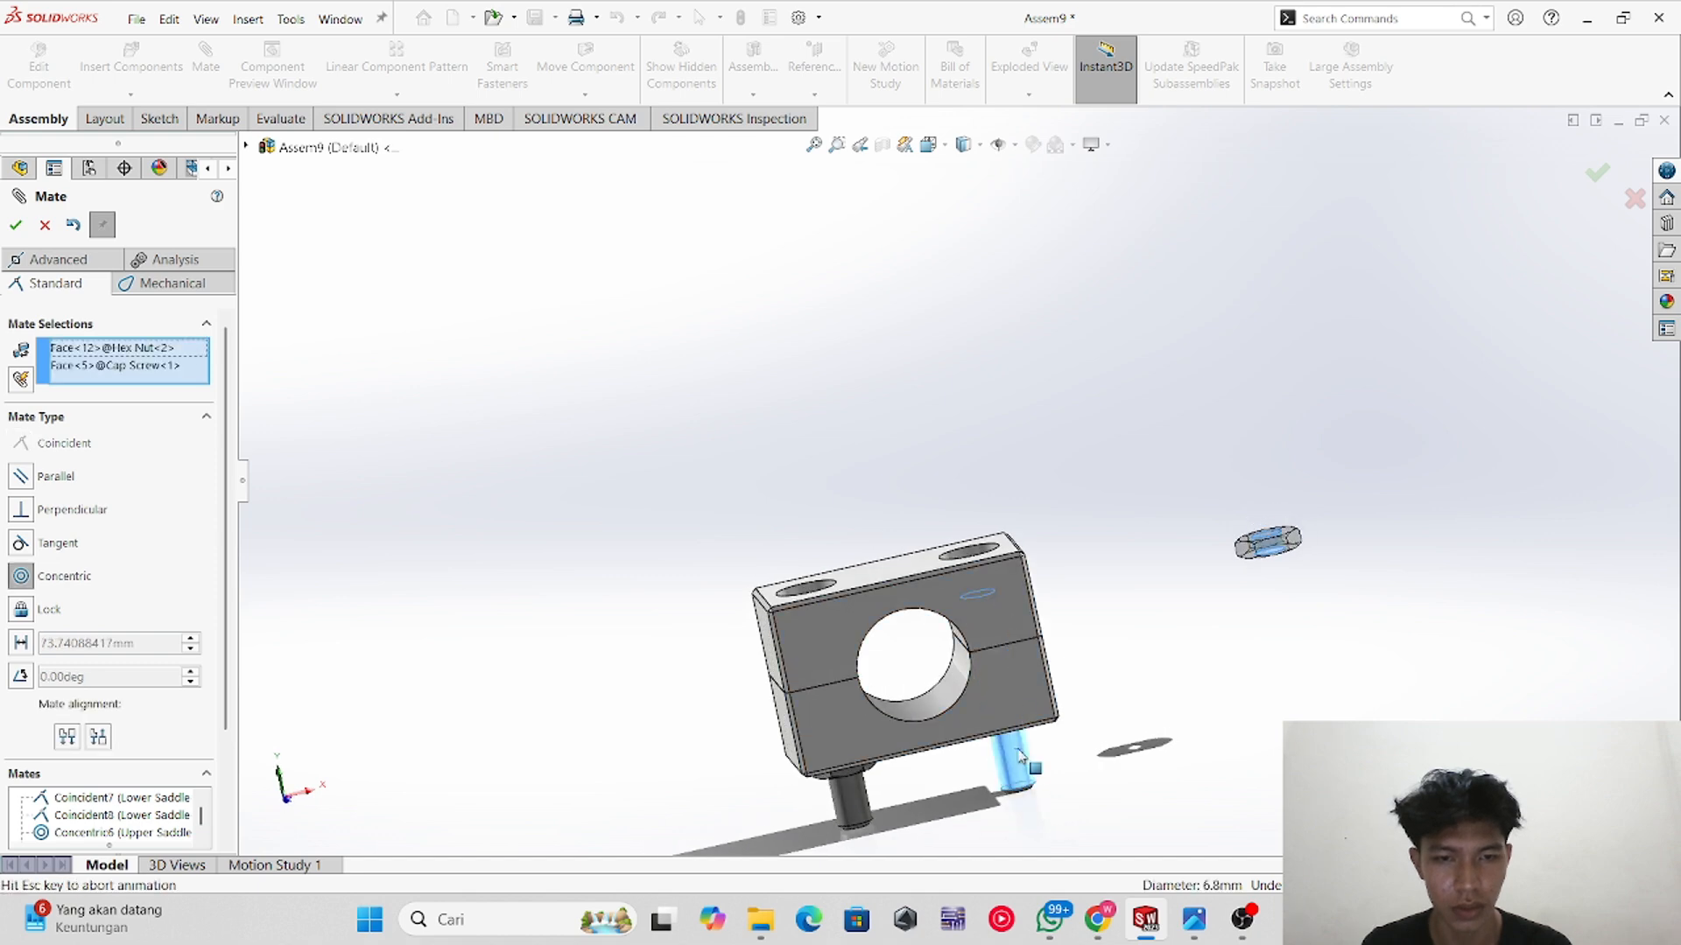
left_click(16, 225)
Step: Check the reference drawing, then add a 5 mm Distance mate between the lower saddle's underside and a hex nut's top face
key("alt+Tab")
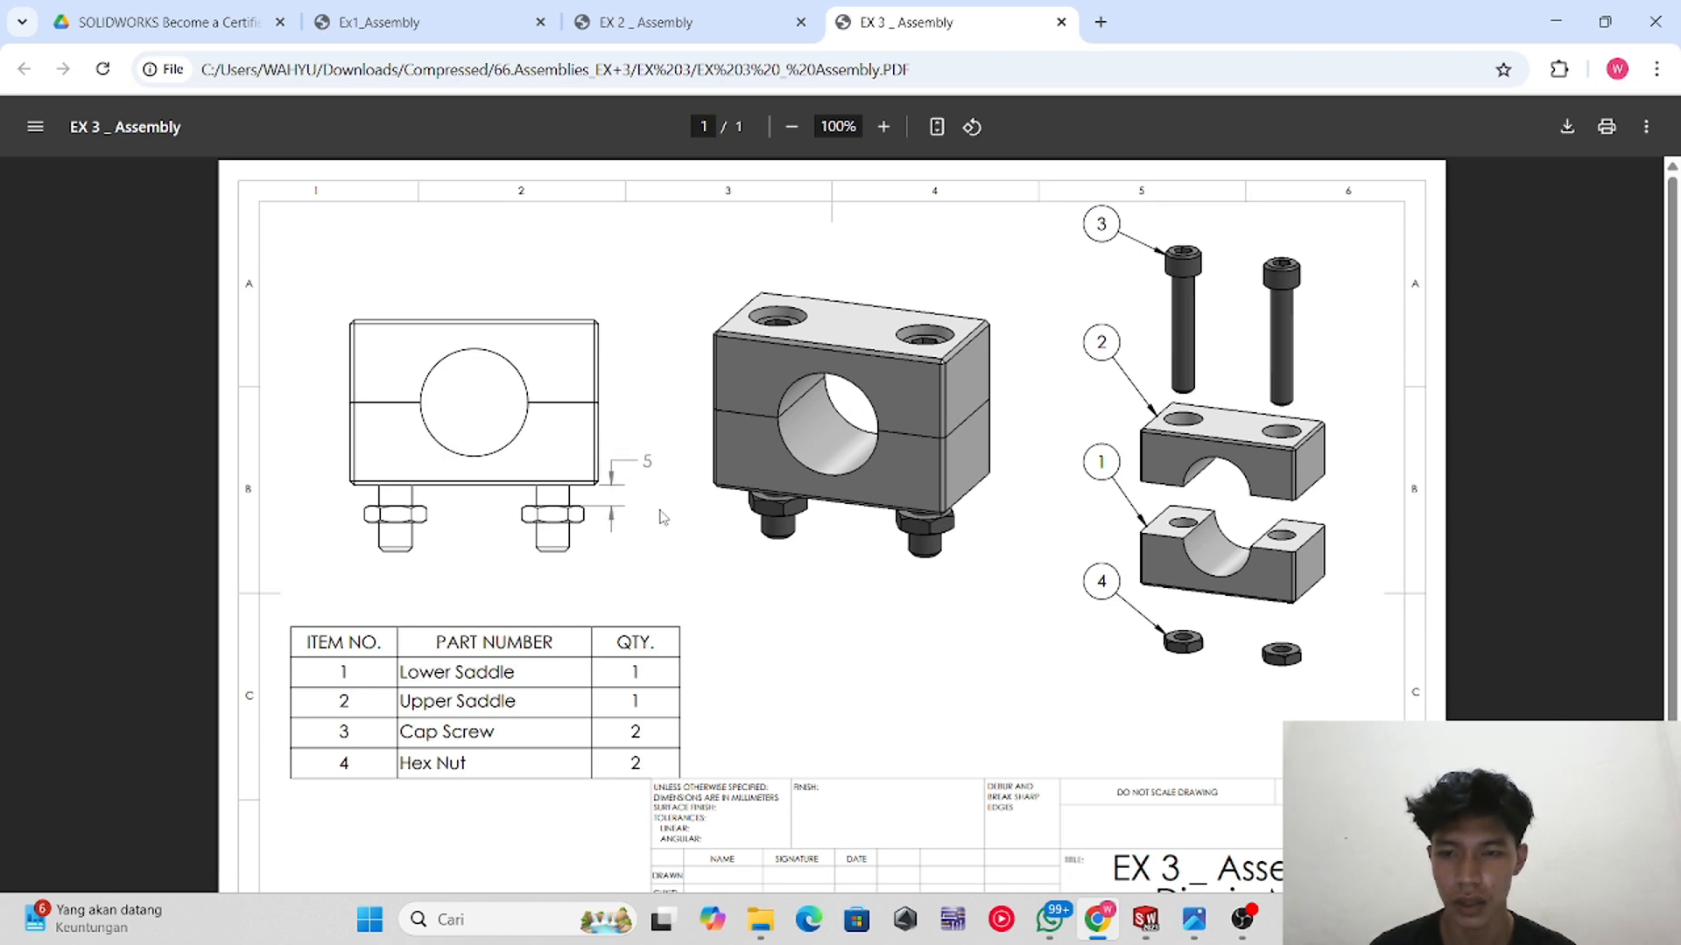
key("alt+Tab")
scroll(974, 784, "up", 1)
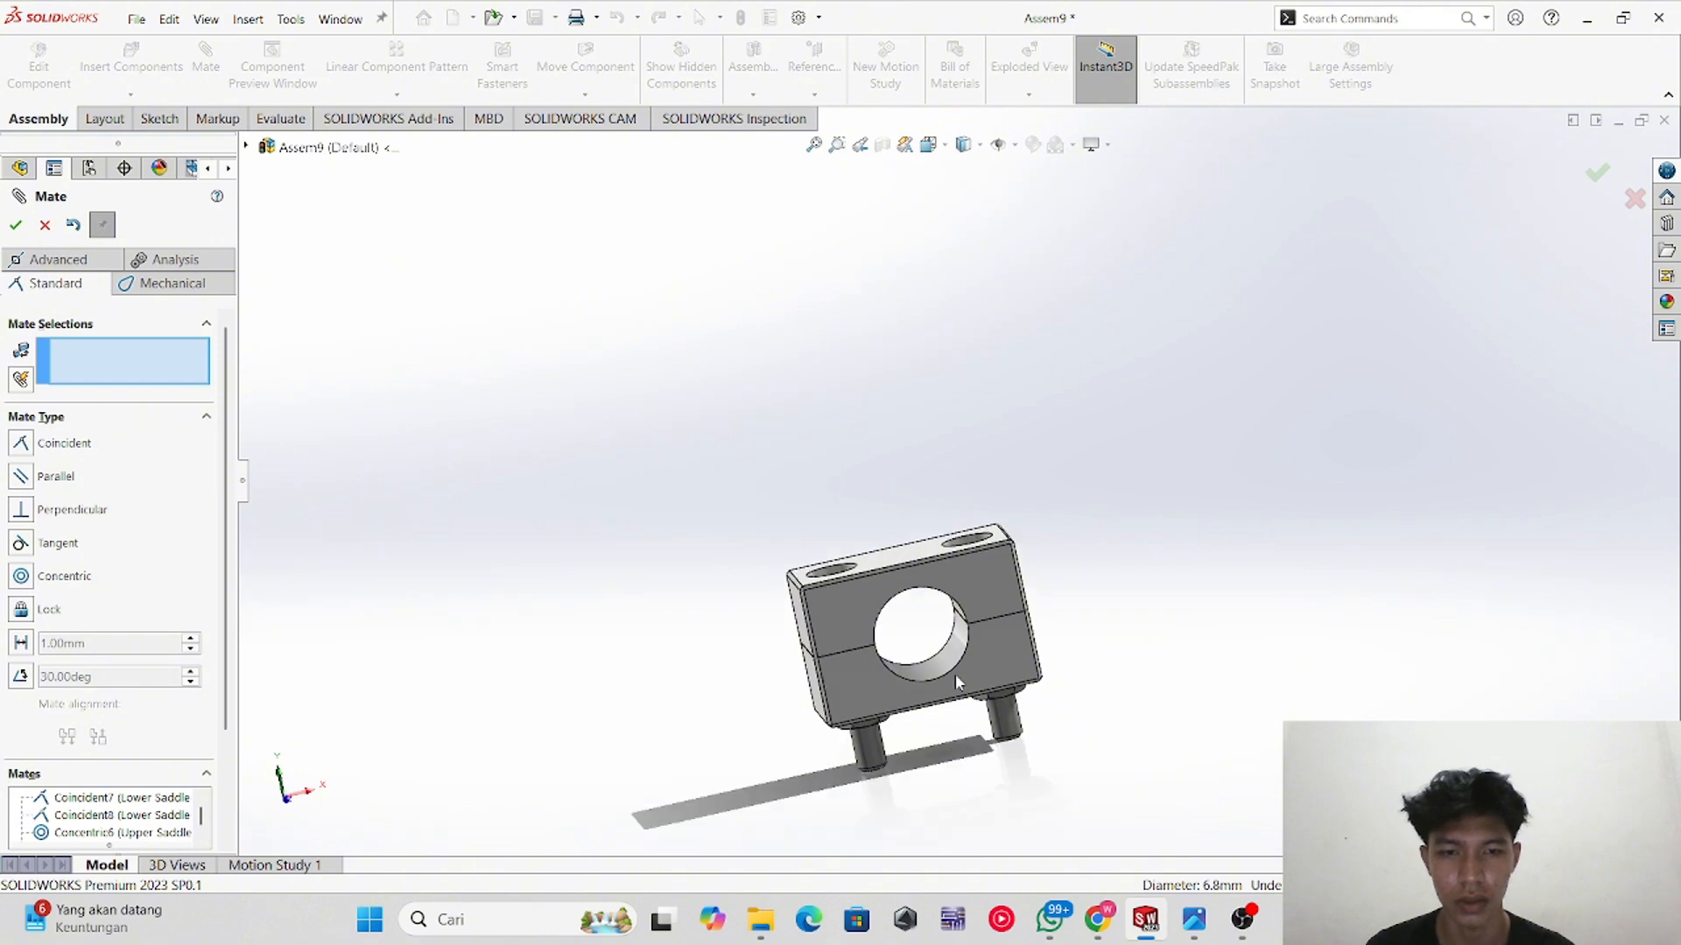
scroll(1041, 689, "down", 3)
middle_click_drag(1041, 690, 985, 559)
scroll(972, 691, "down", 3)
scroll(970, 679, "down", 3)
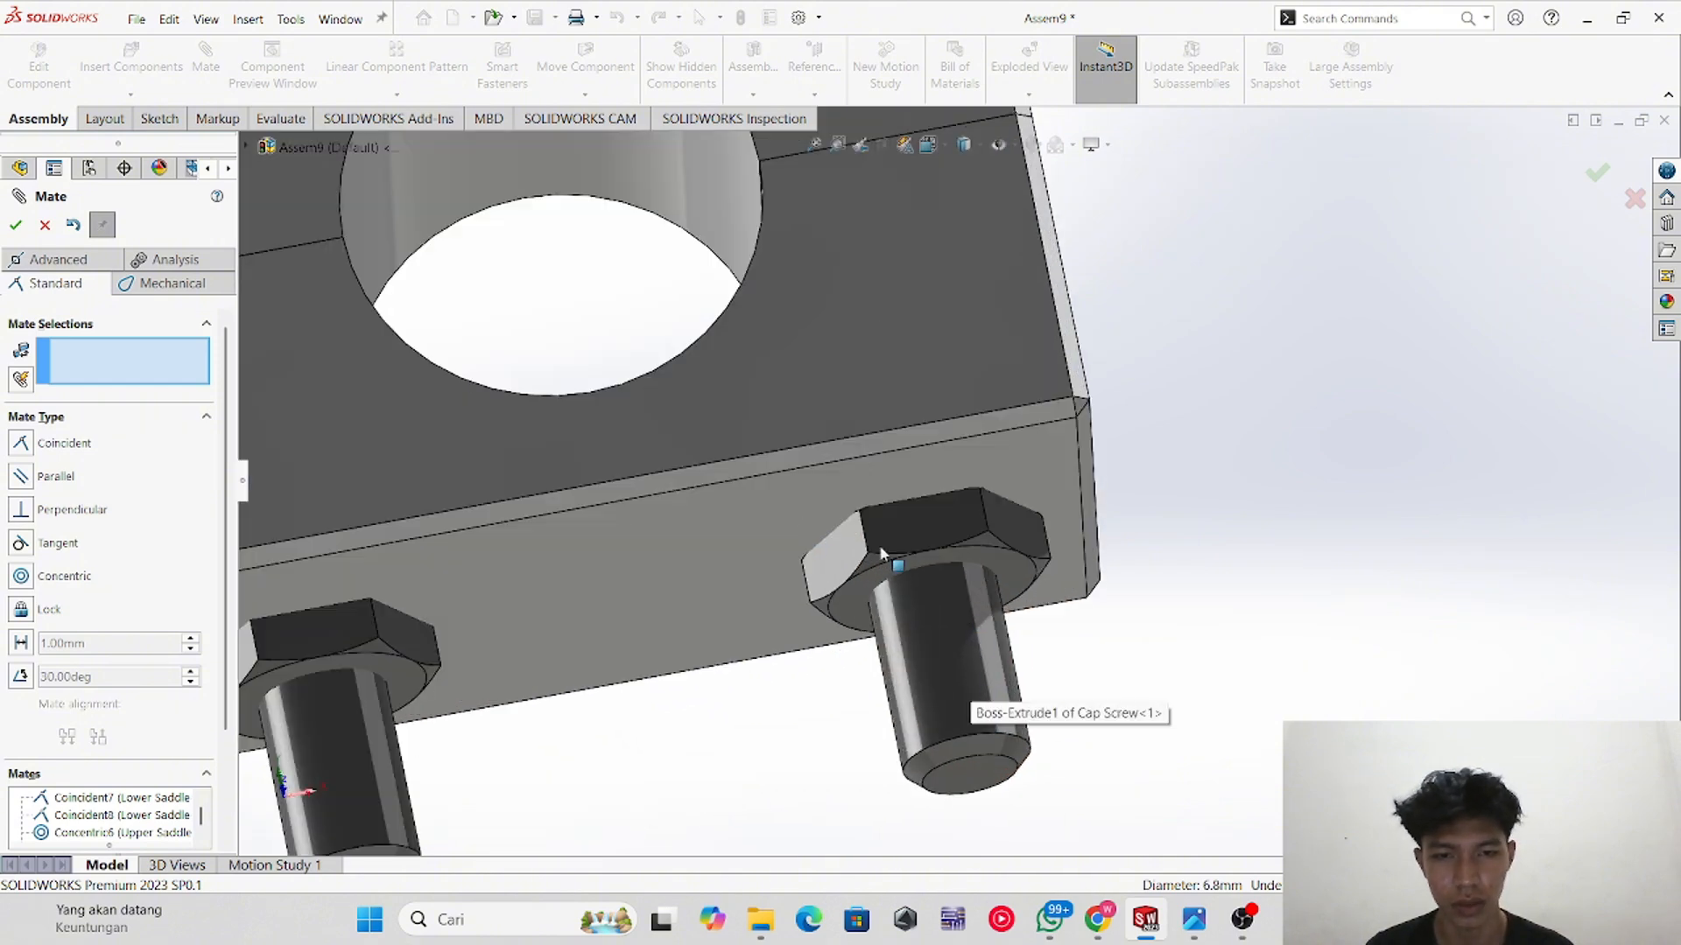
left_click_drag(946, 540, 959, 637)
left_click(1012, 482)
middle_click_drag(1013, 490, 1012, 716)
left_click(1007, 696)
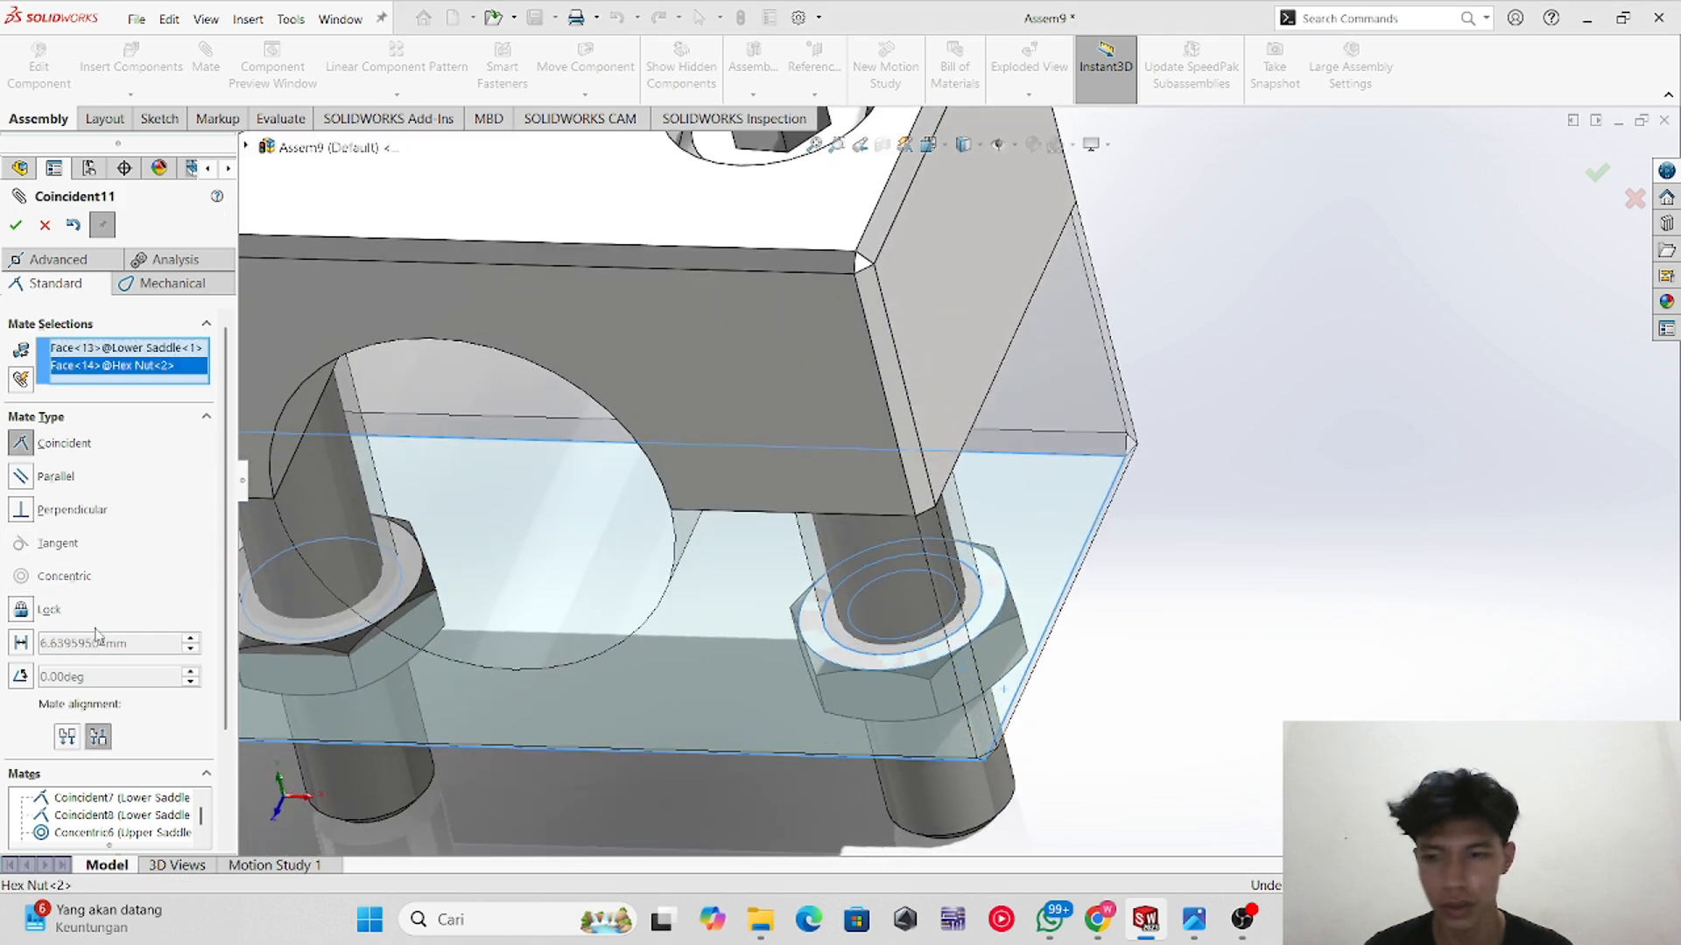
left_click(24, 644)
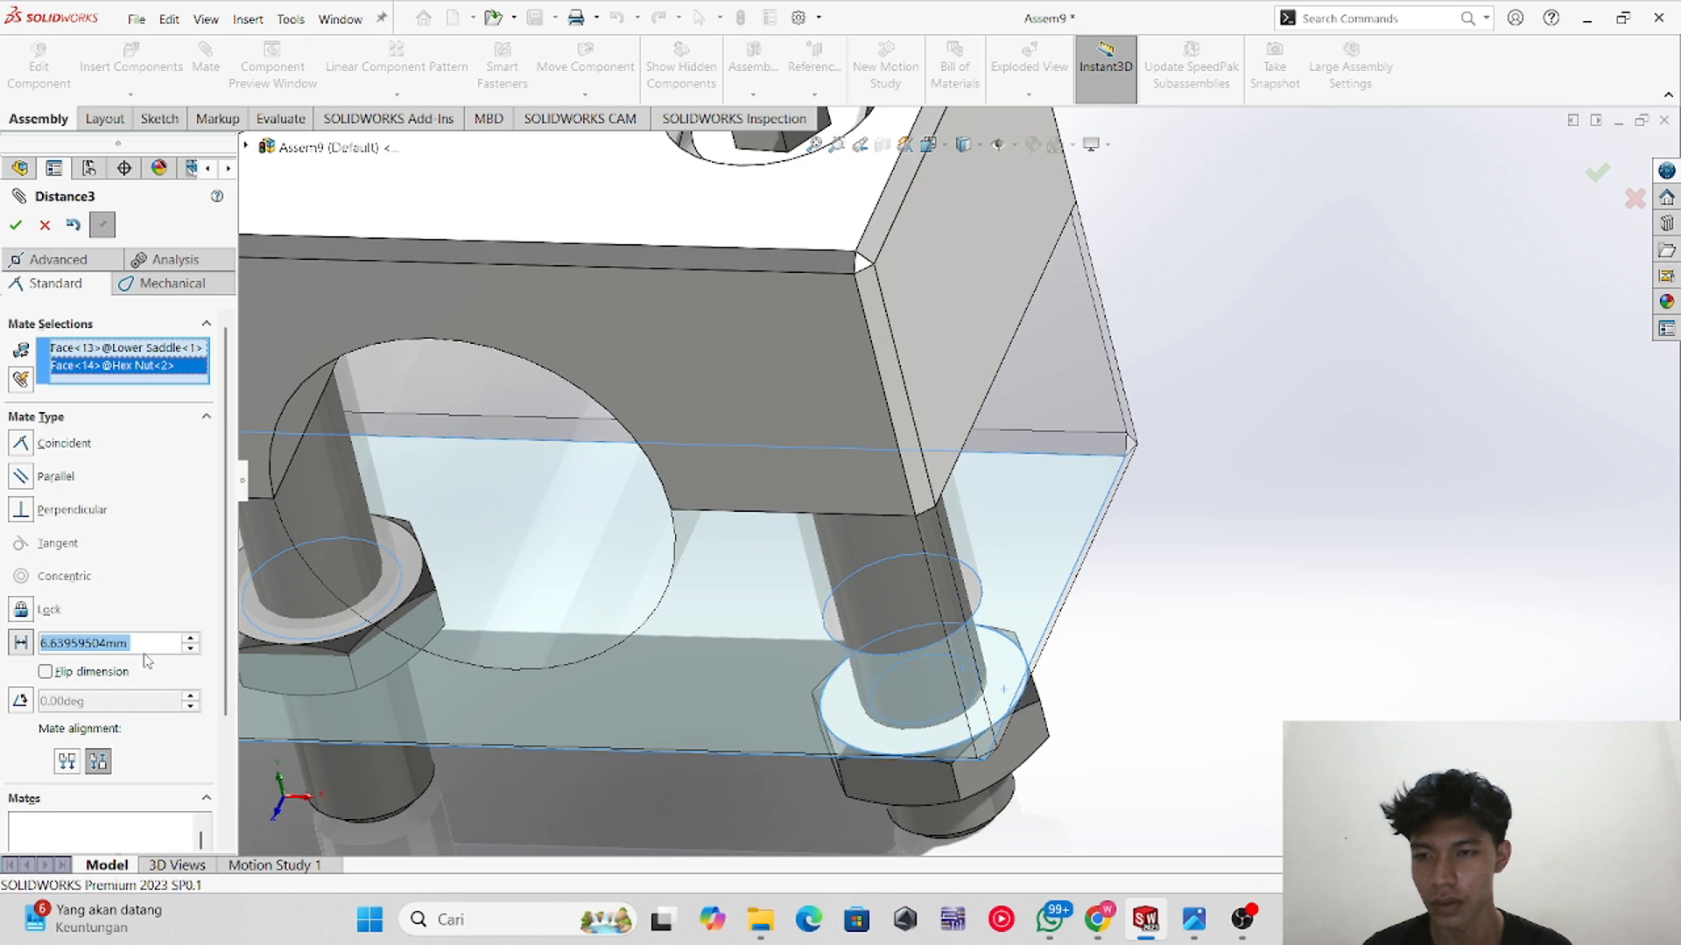
key("BackSpace")
type("5")
key("Return")
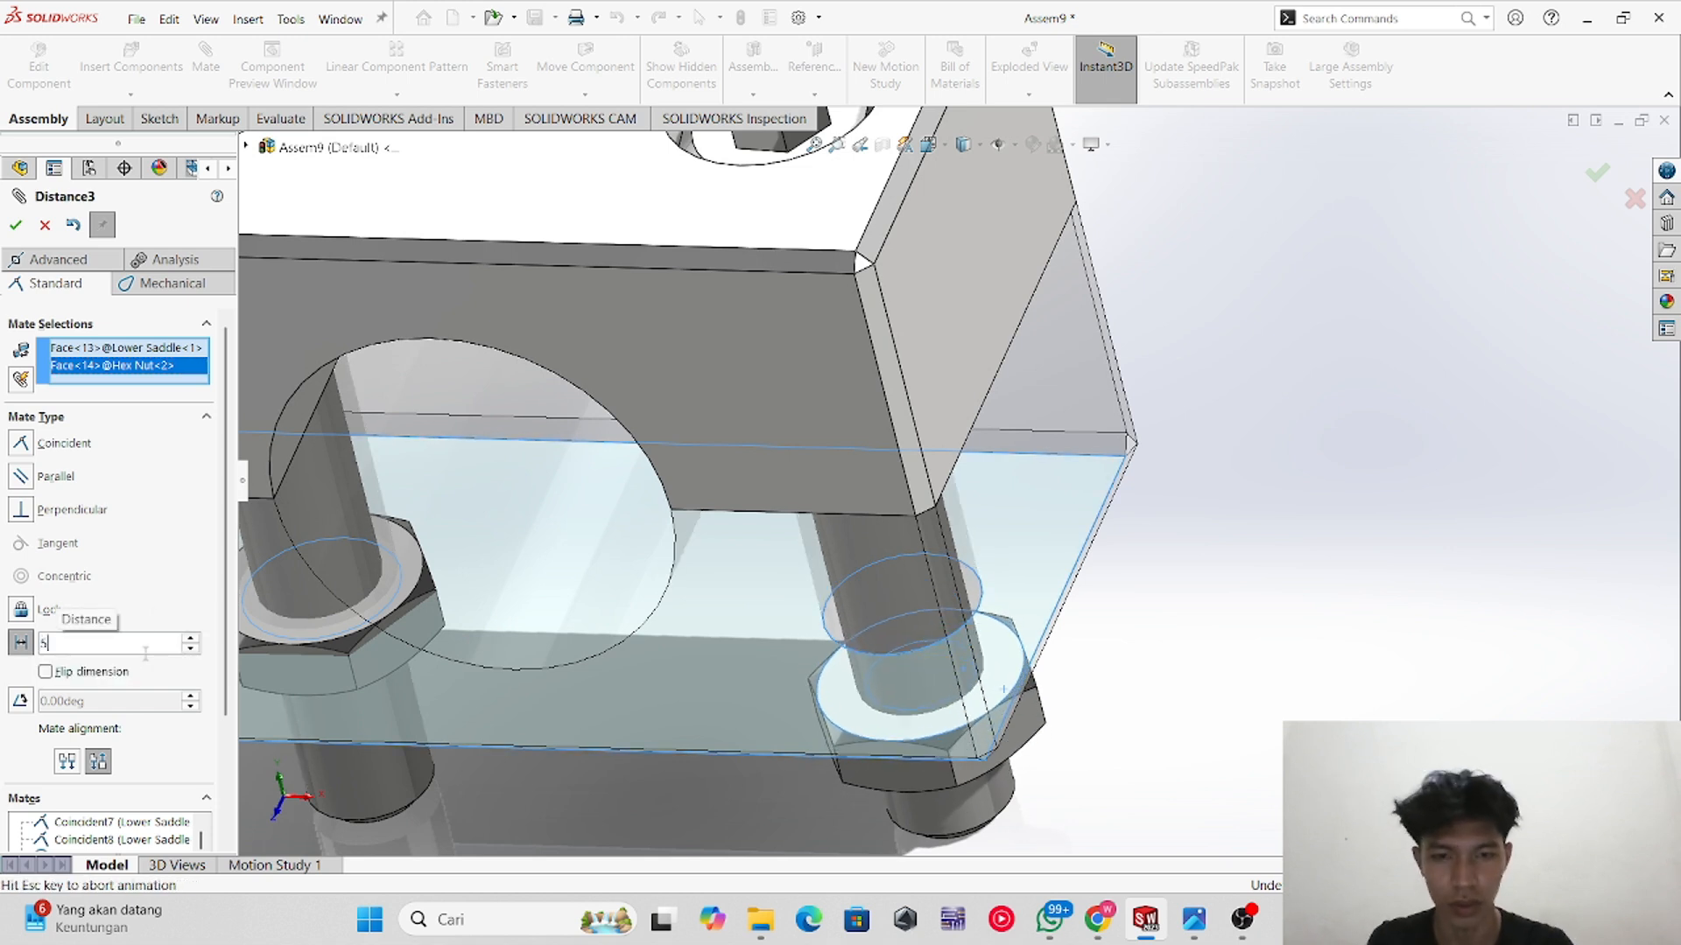
left_click(15, 225)
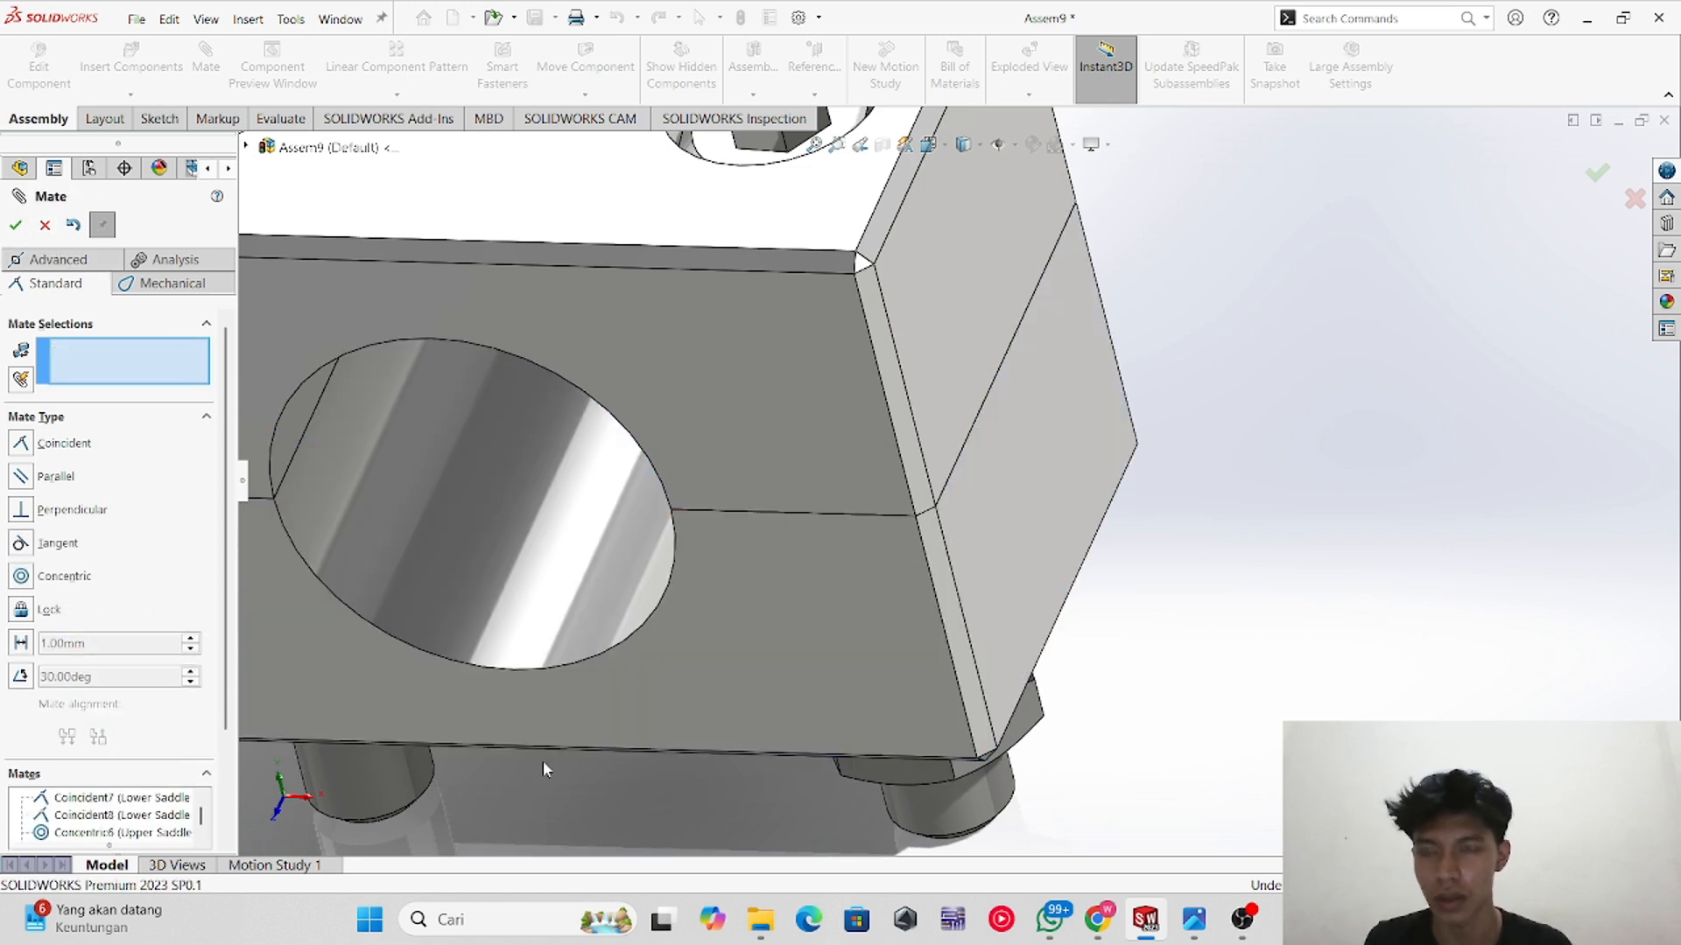
scroll(543, 760, "up", 1)
middle_click_drag(550, 714, 556, 665)
key("z")
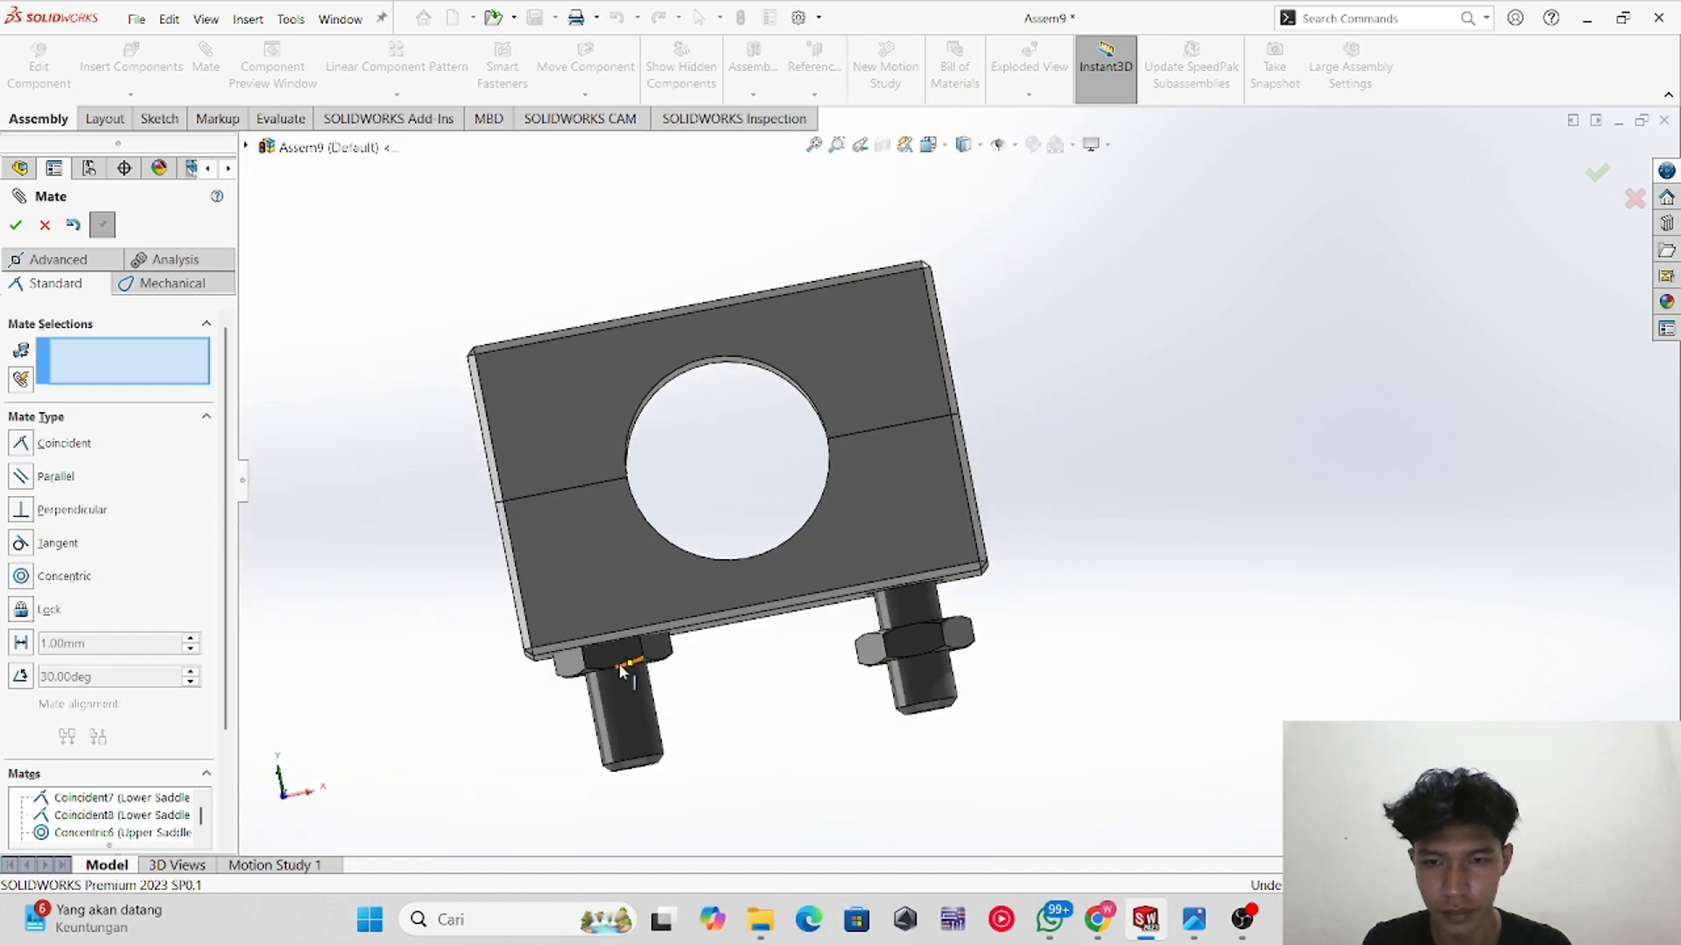
Step: Add a 5 mm Distance mate between the lower saddle's underside and the second hex nut's top face
middle_click_drag(630, 718, 775, 819)
scroll(618, 599, "down", 5)
left_click(639, 612)
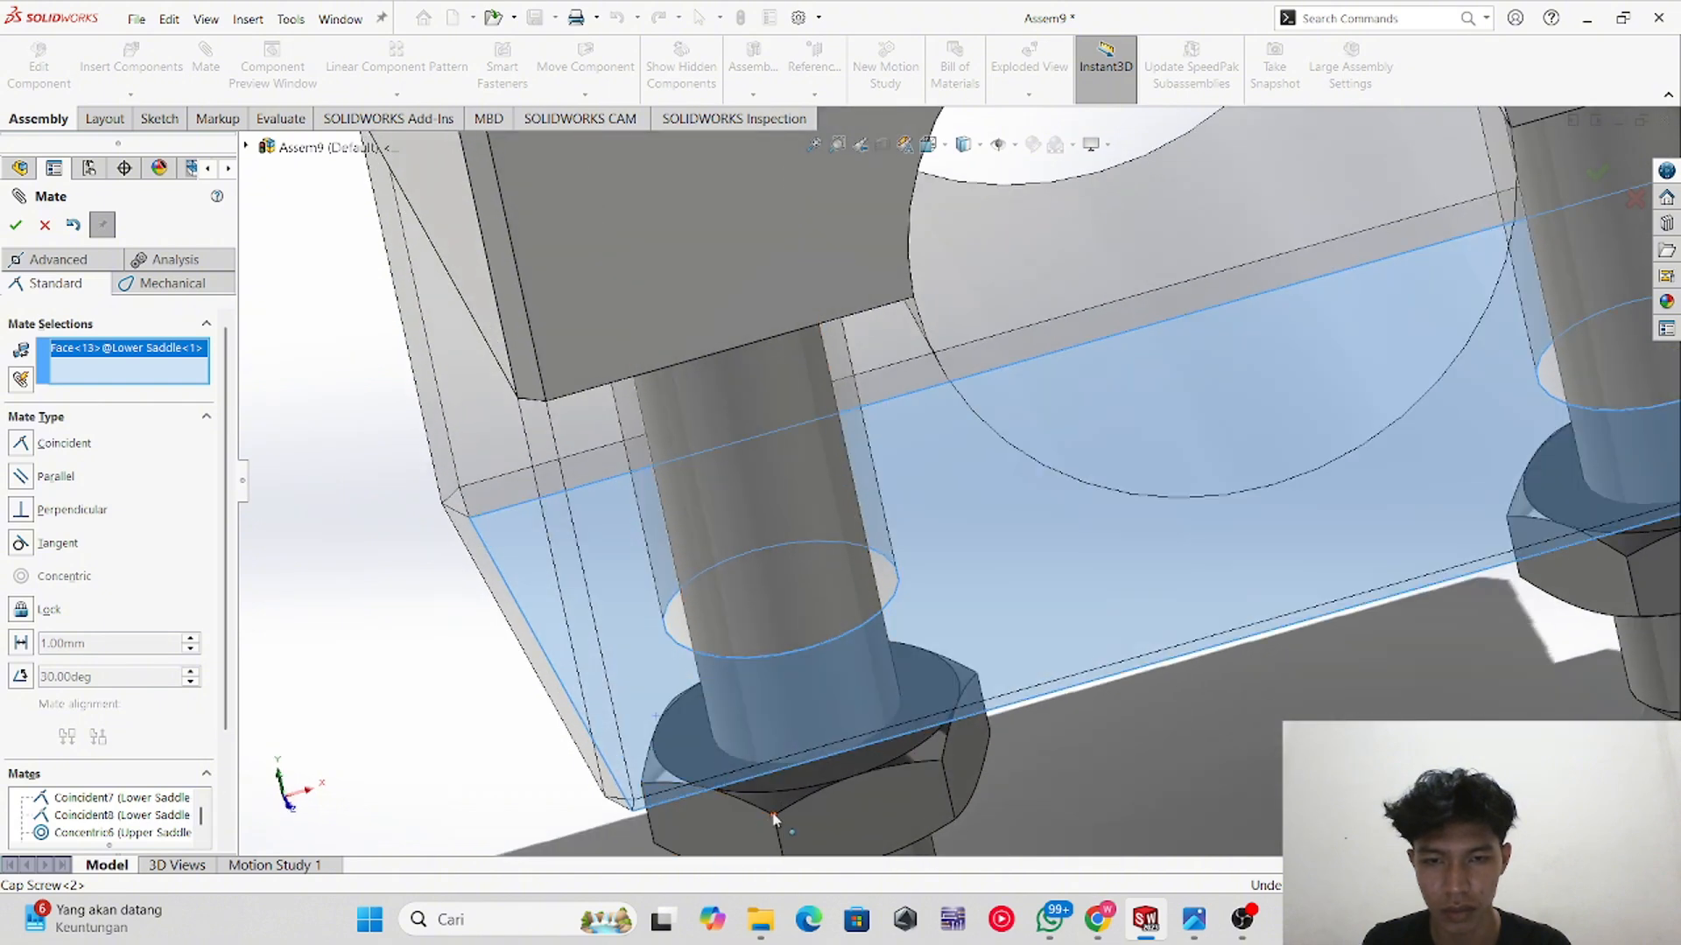
left_click(771, 788)
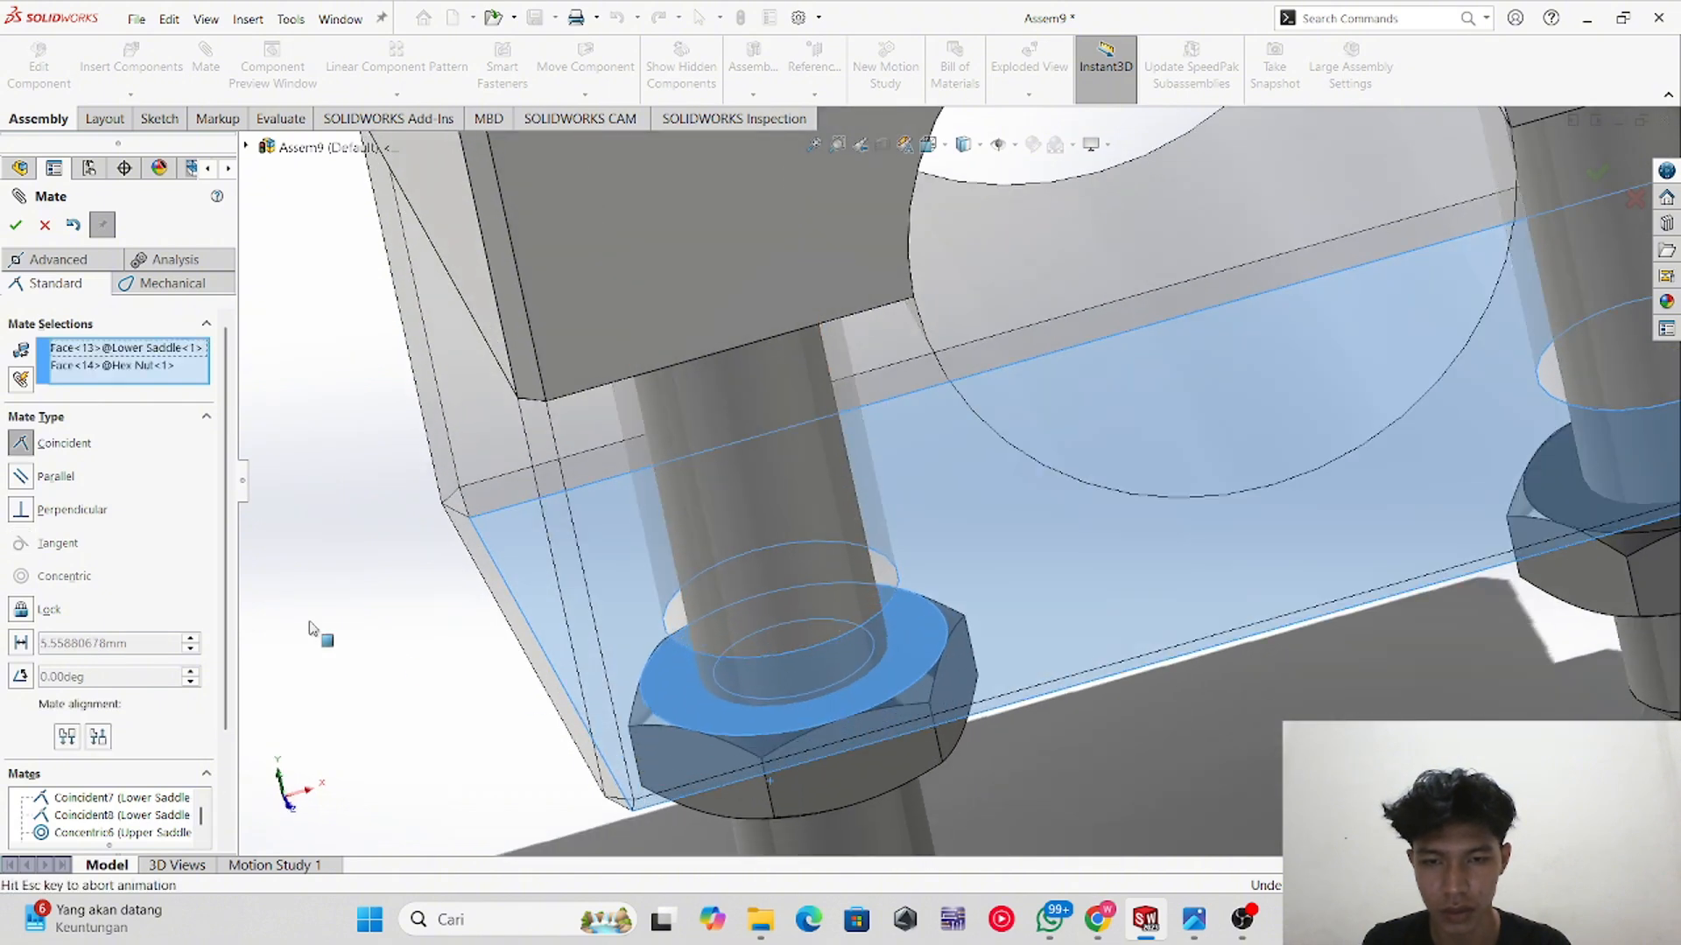
left_click(21, 642)
type("5")
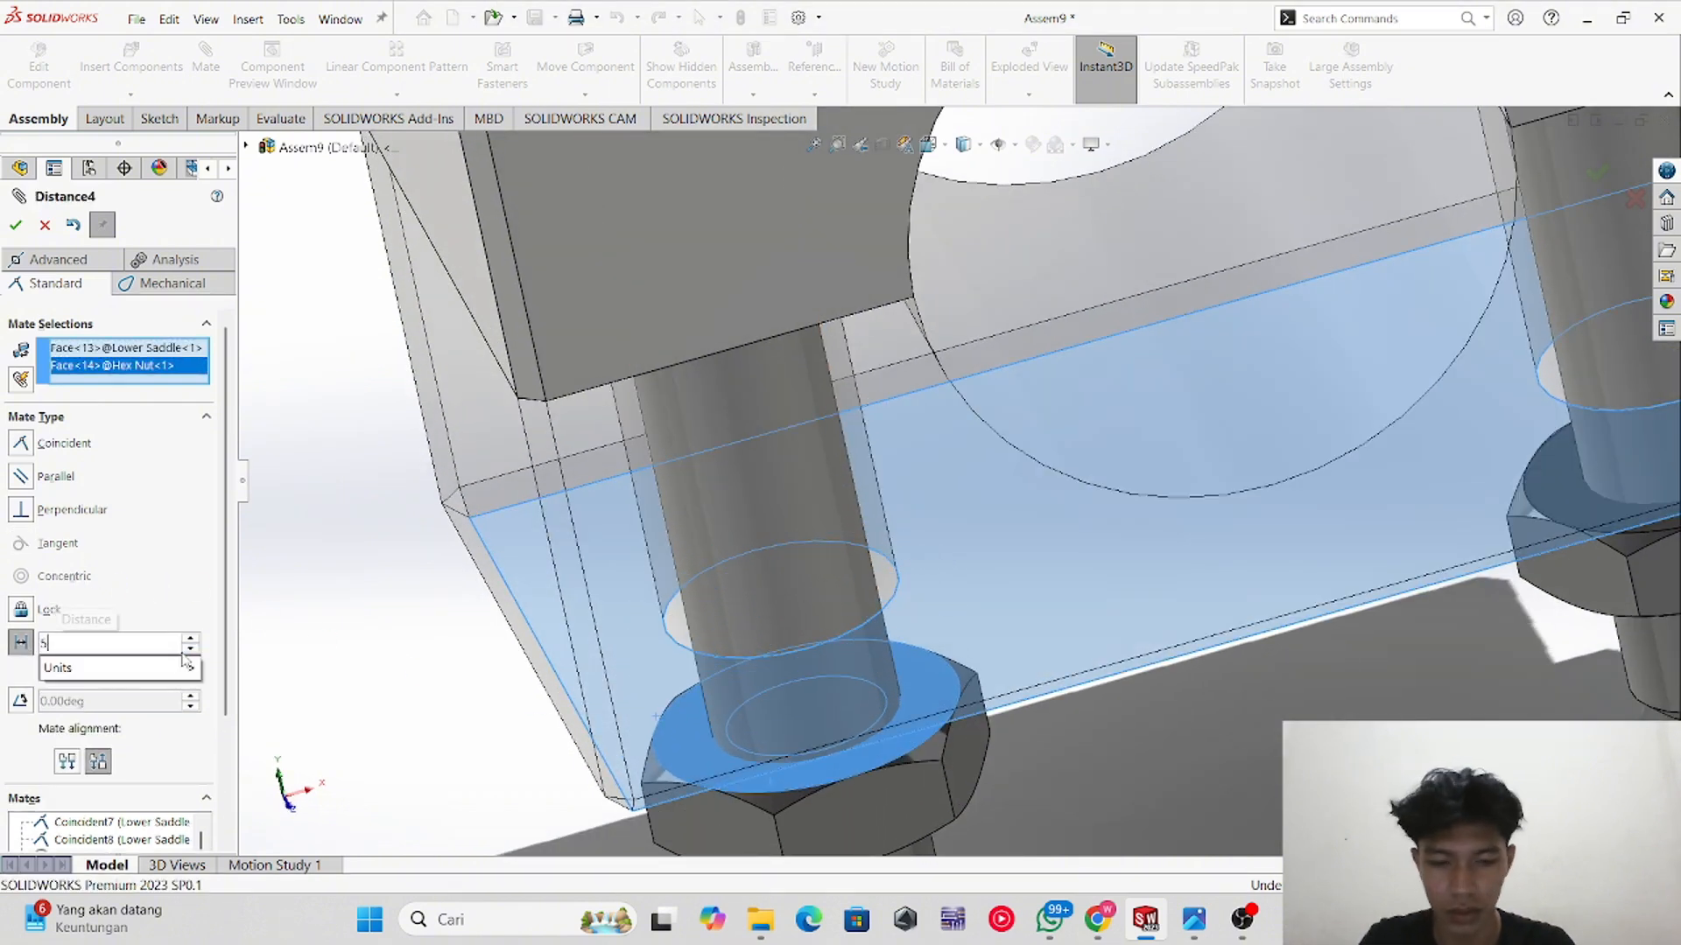
key("Return")
left_click(16, 225)
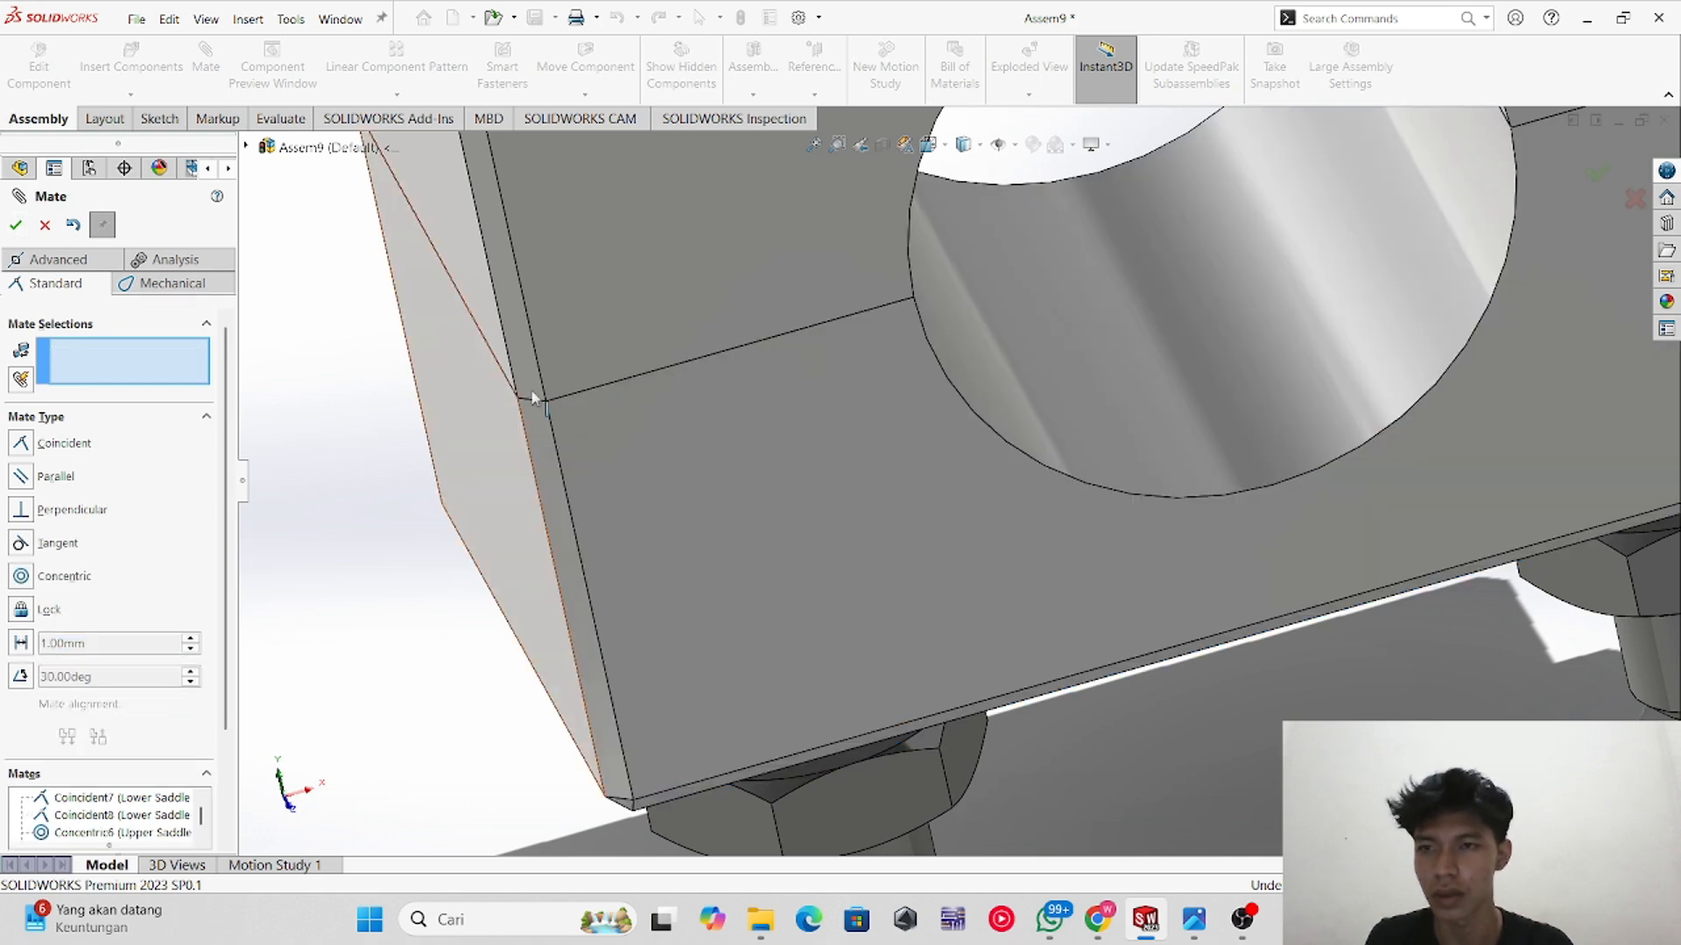
Step: Exit the Mate command and view the completed saddle clamp assembly from above
scroll(1208, 577, "up", 10)
middle_click_drag(1223, 552, 1445, 347)
middle_click_drag(1158, 364, 1254, 348)
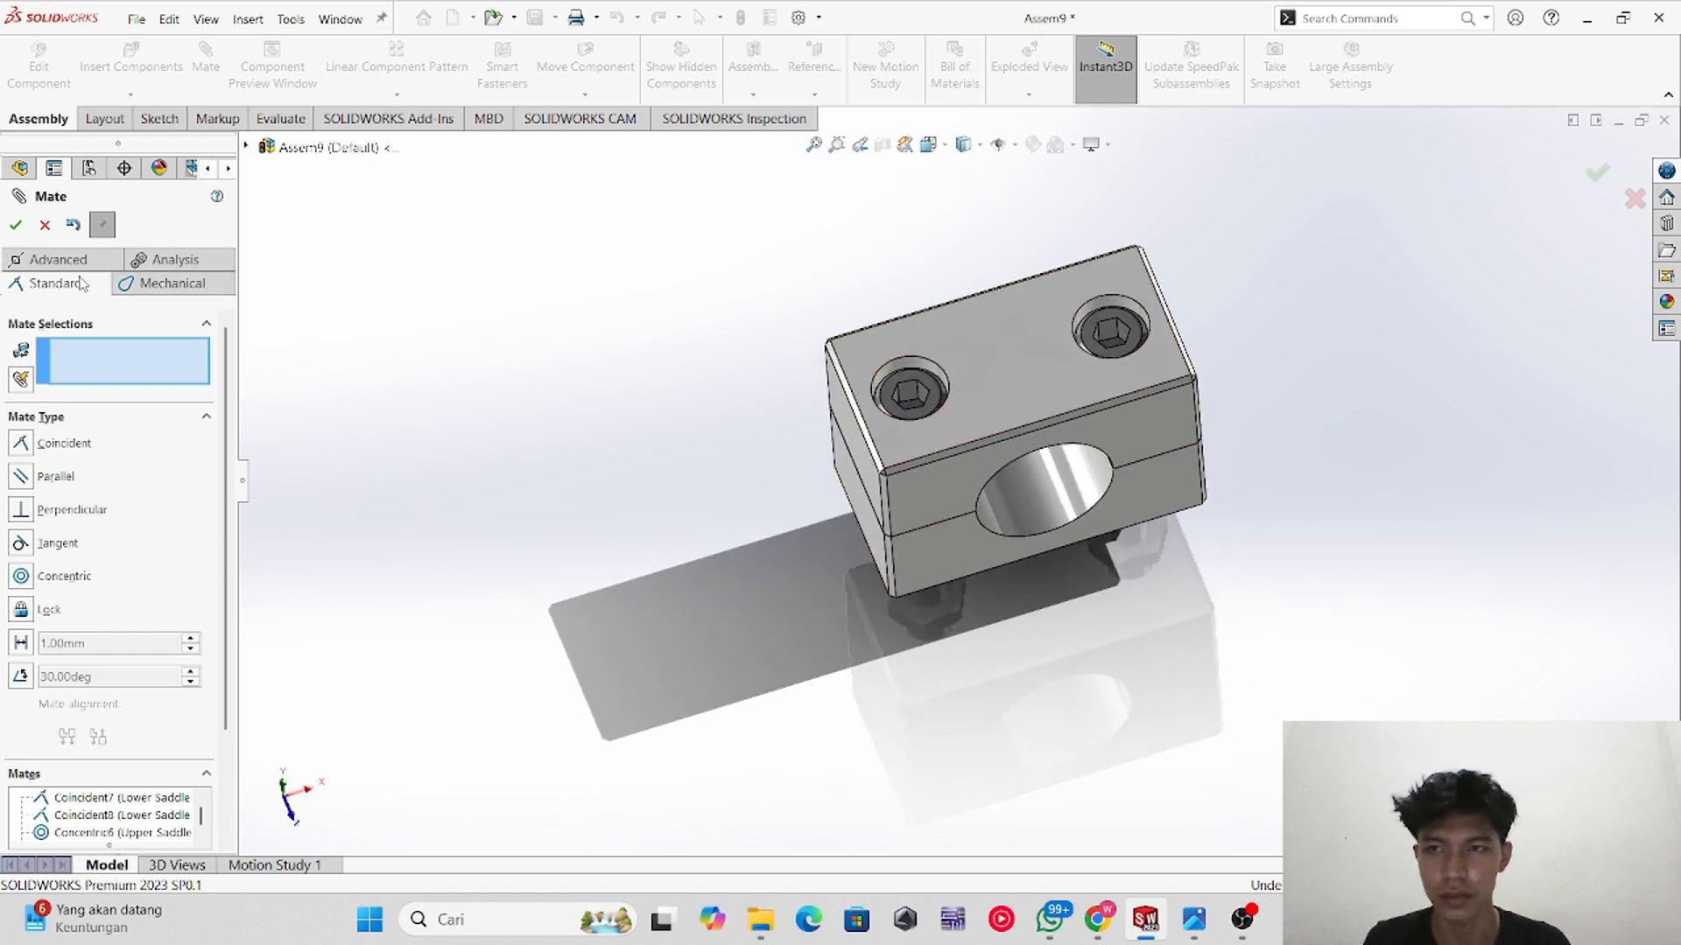
left_click(19, 230)
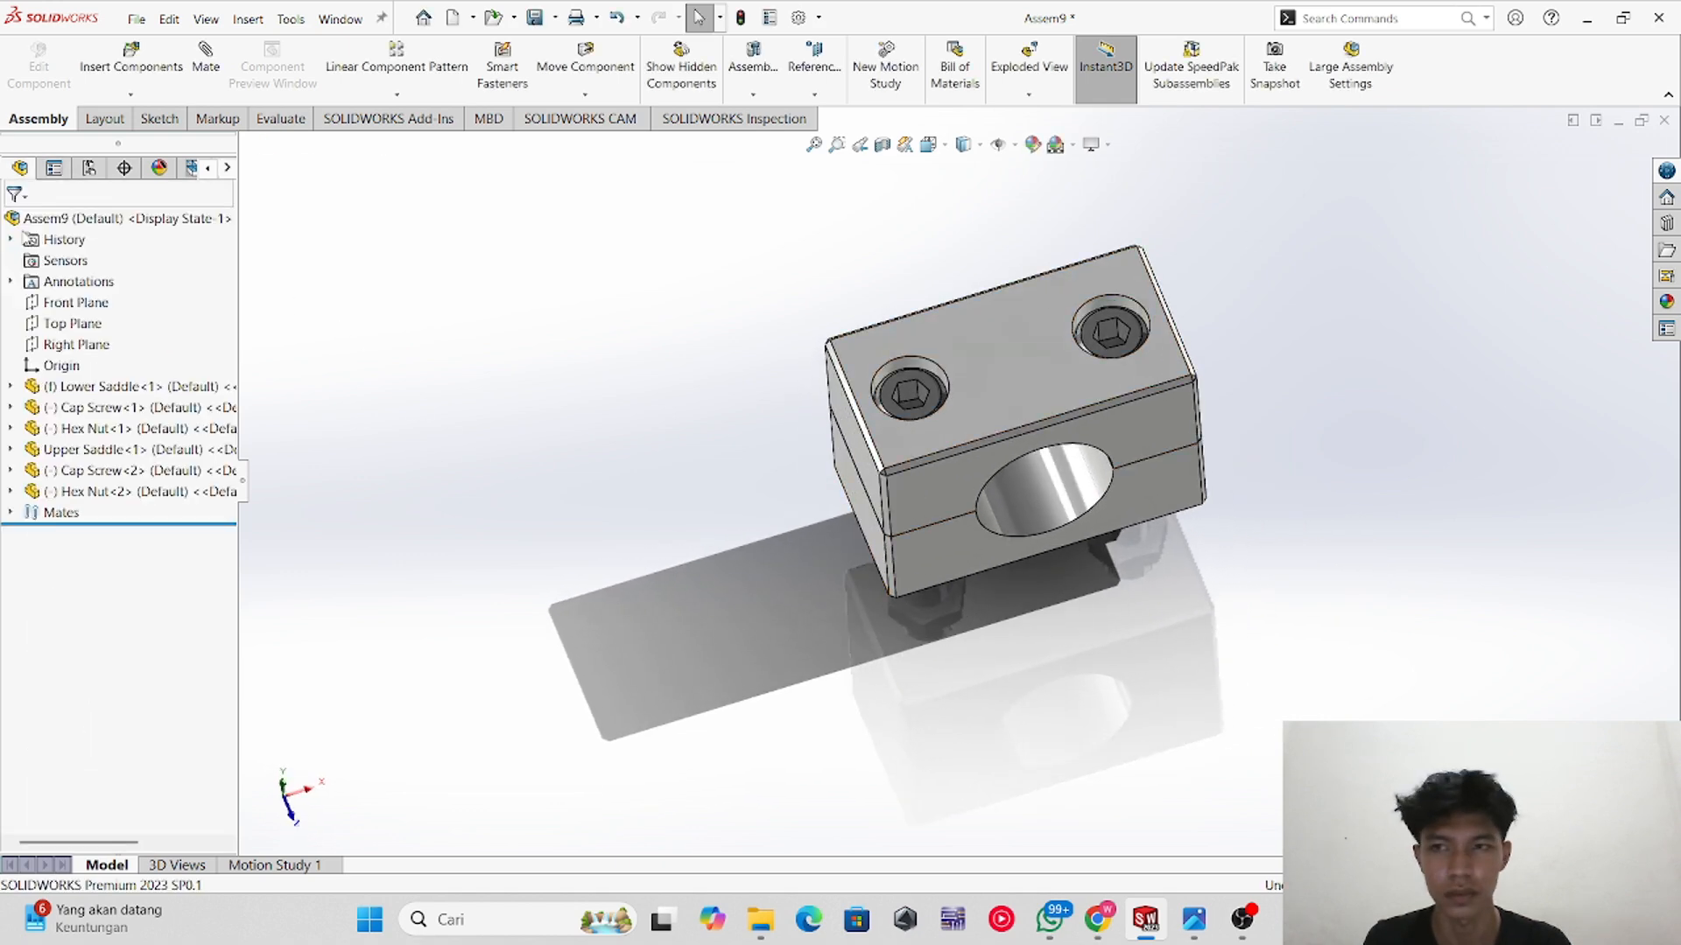